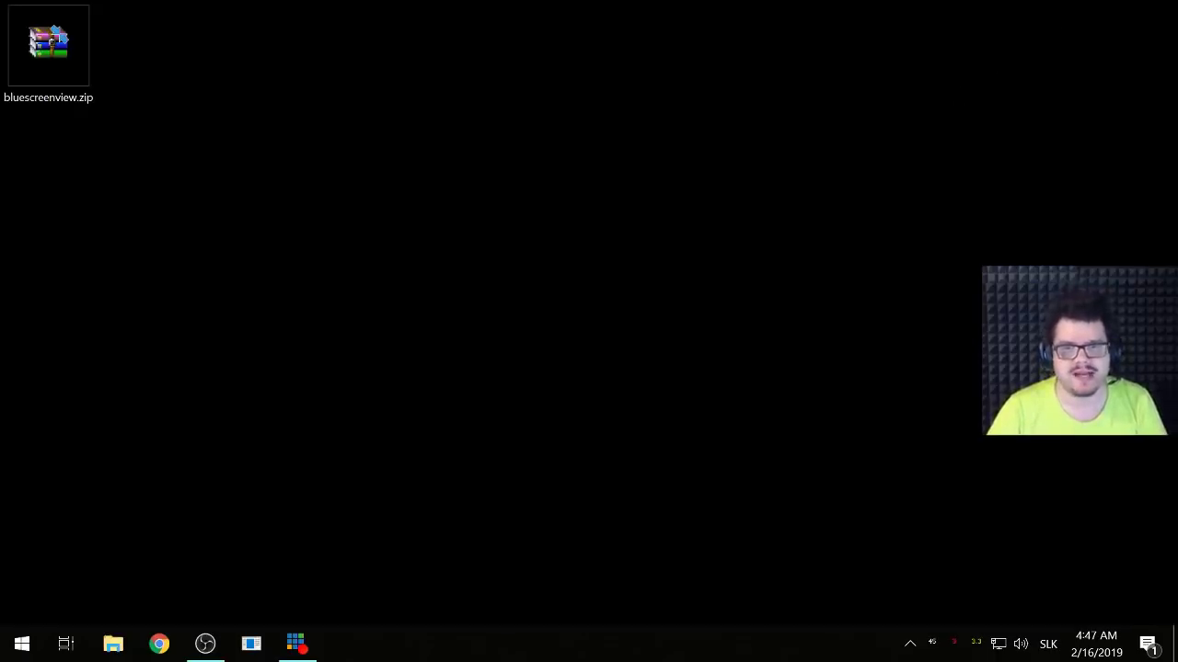
- Open OBS Settings on the Advanced Output page showing x264 streaming at CBR 6000
click(205, 643)
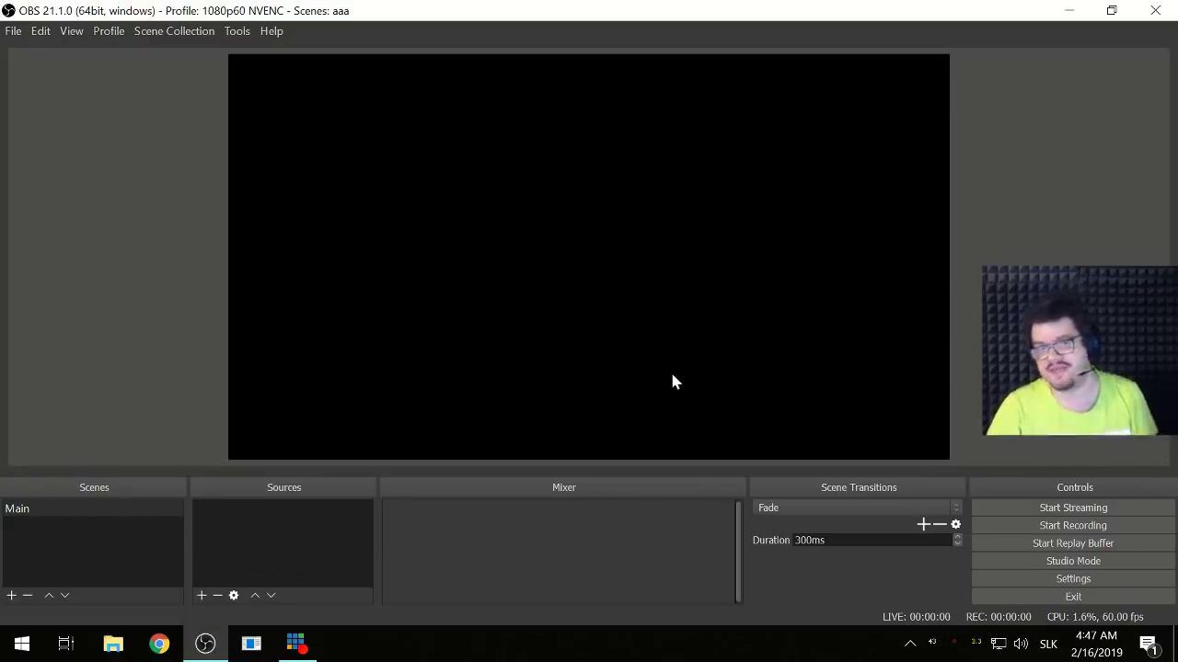
click(1072, 579)
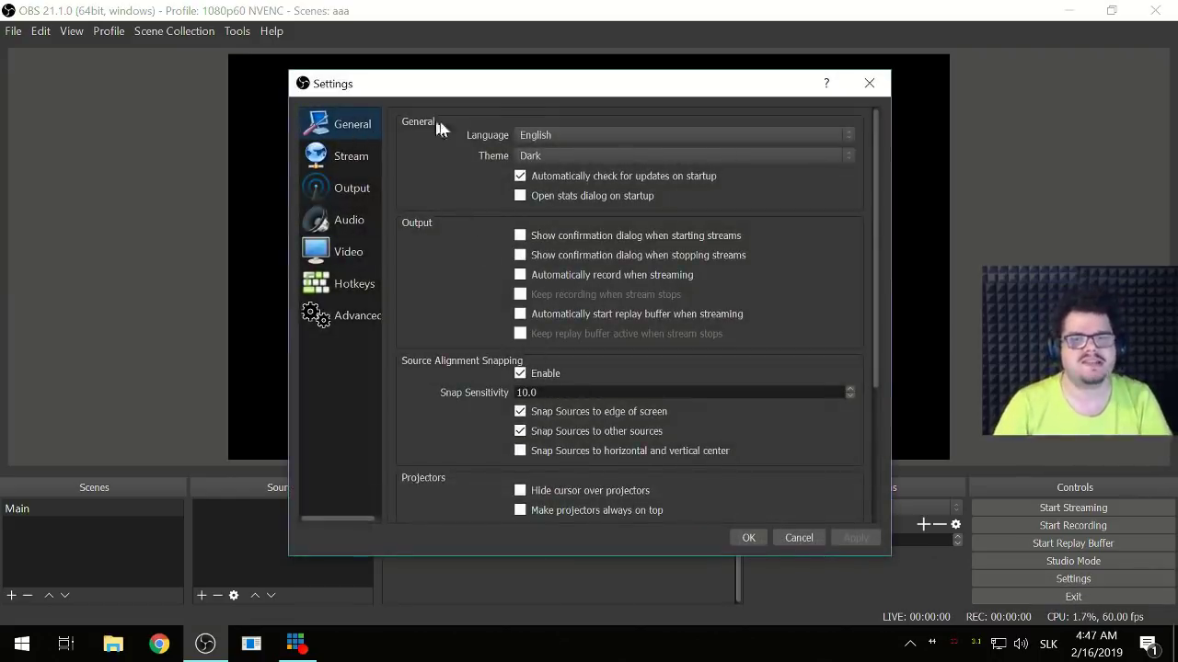
click(353, 156)
click(357, 189)
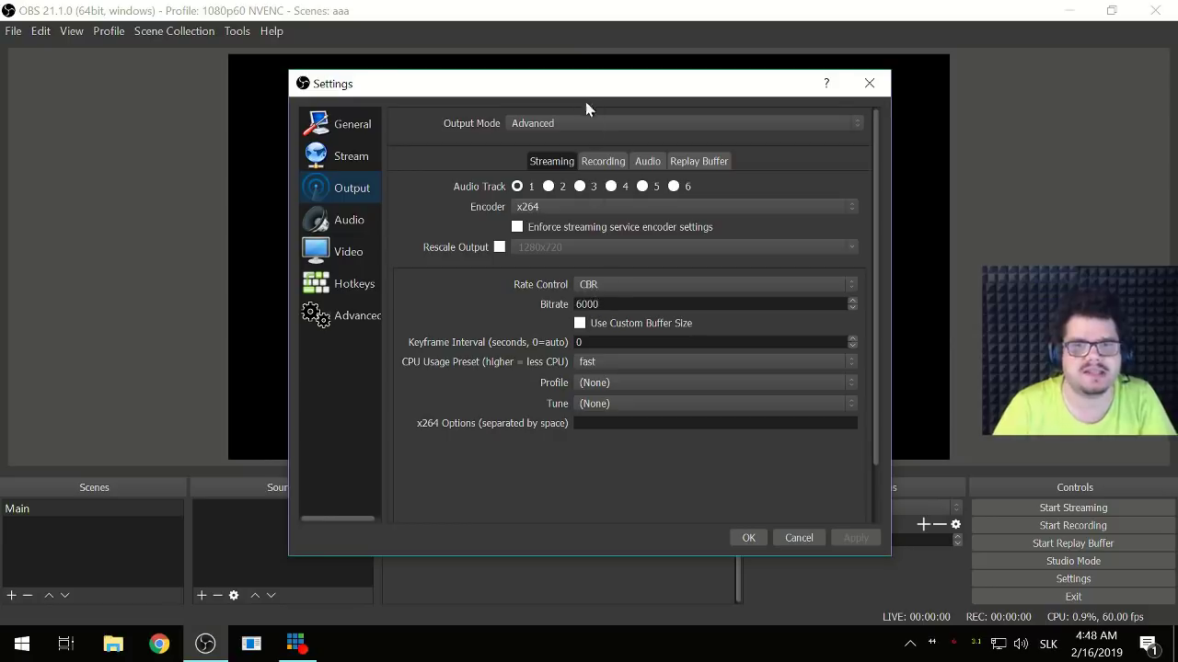
- Show the Recording output settings: X:/1080p path, mkv, NVENC H.264, CBR 20000
click(588, 165)
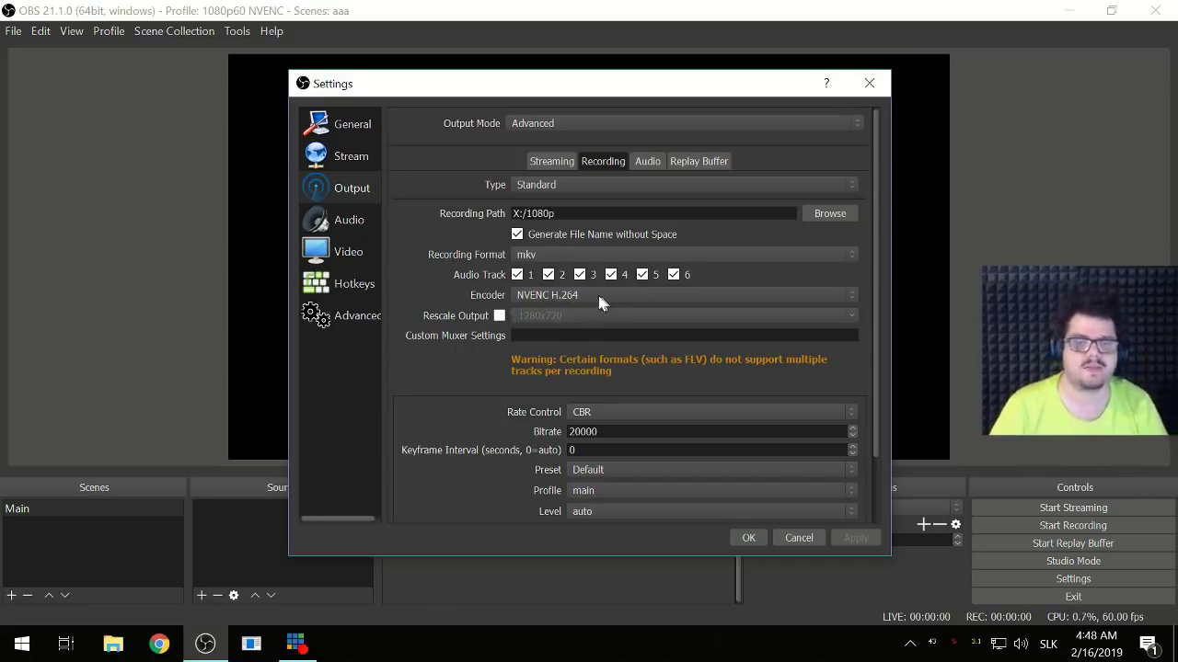
- Leave mkv as the recording format, review the encoder options, and save the settings
click(522, 256)
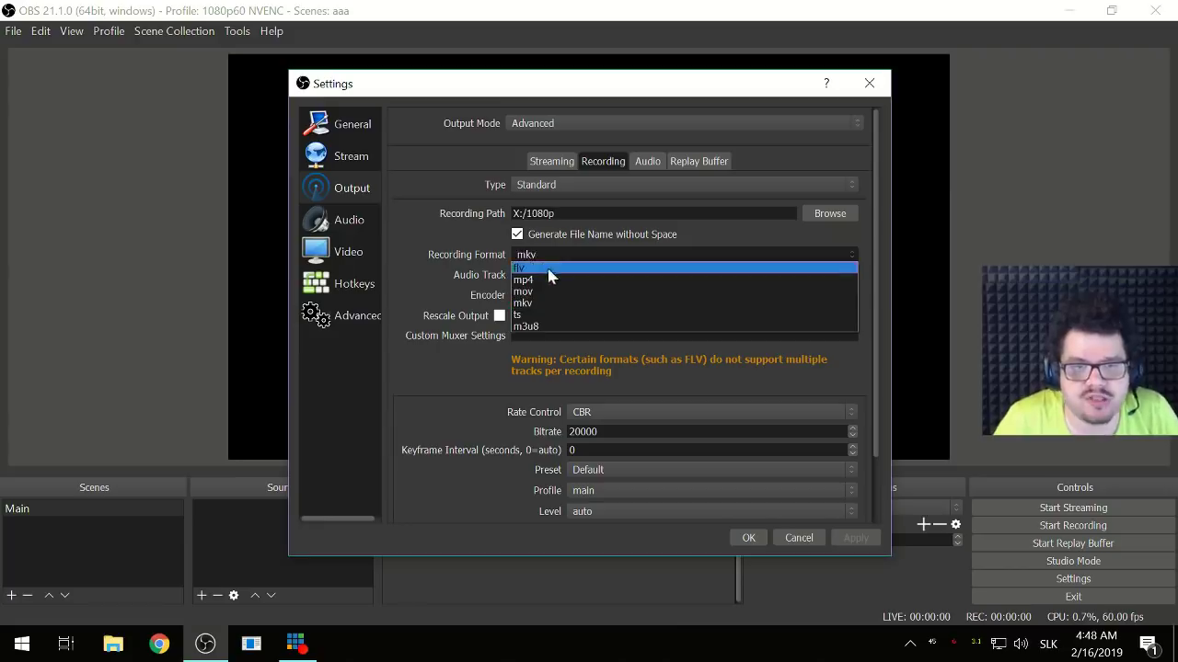
click(543, 304)
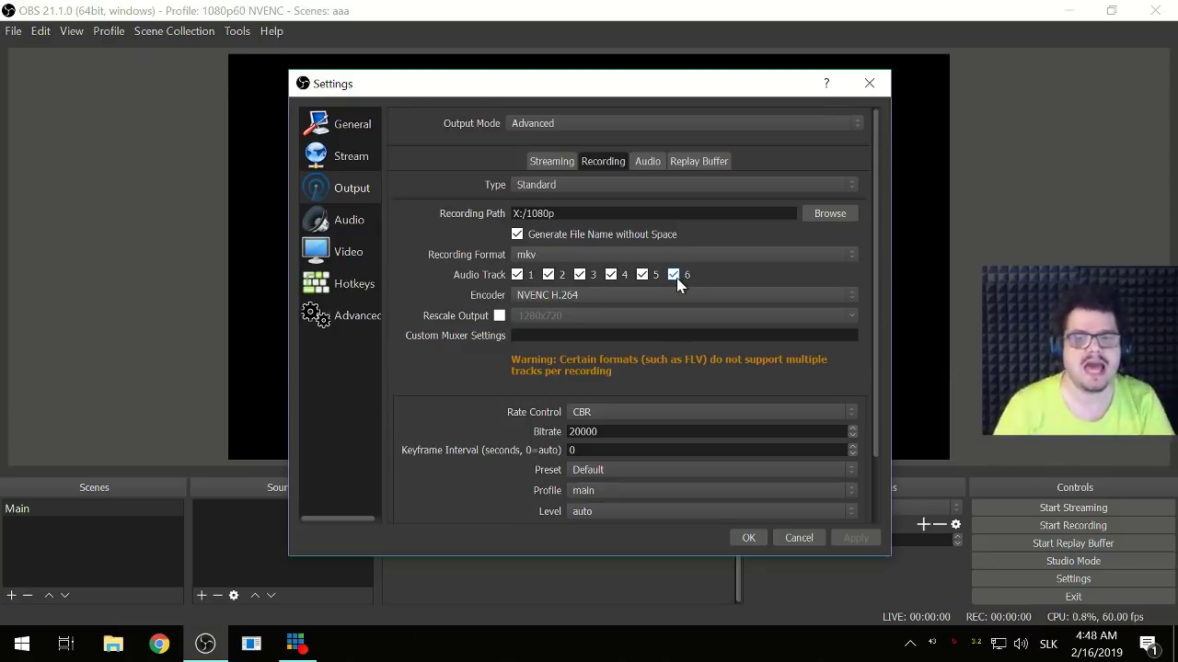
scroll(439, 434, down, 2)
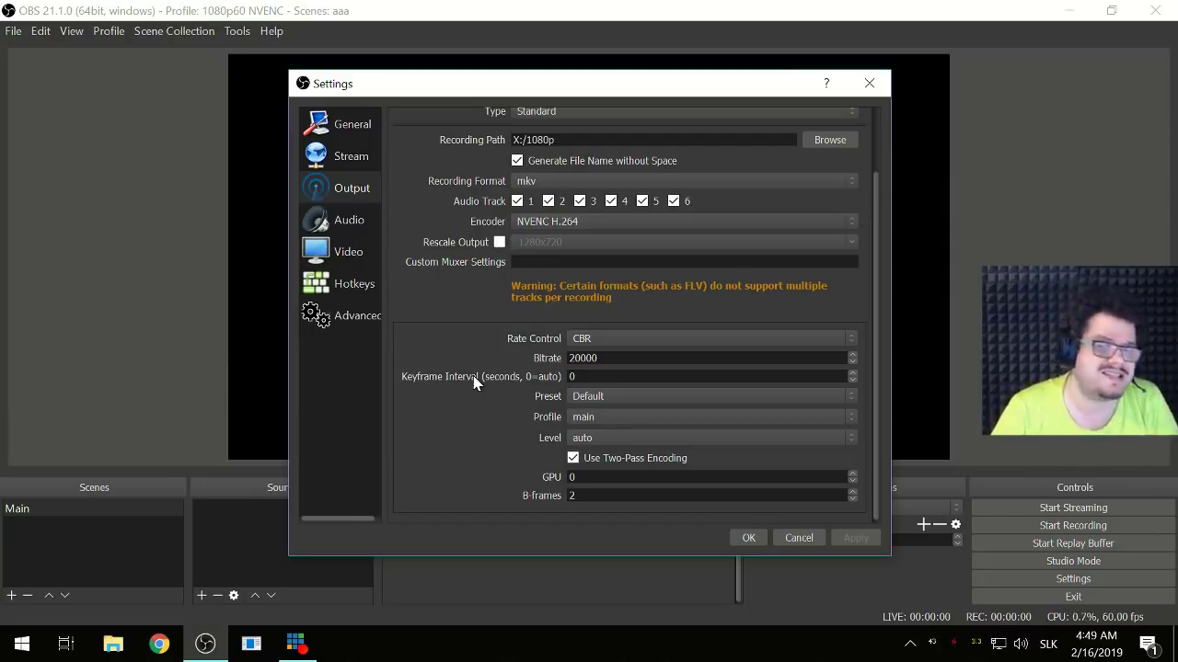
scroll(497, 405, down, 1)
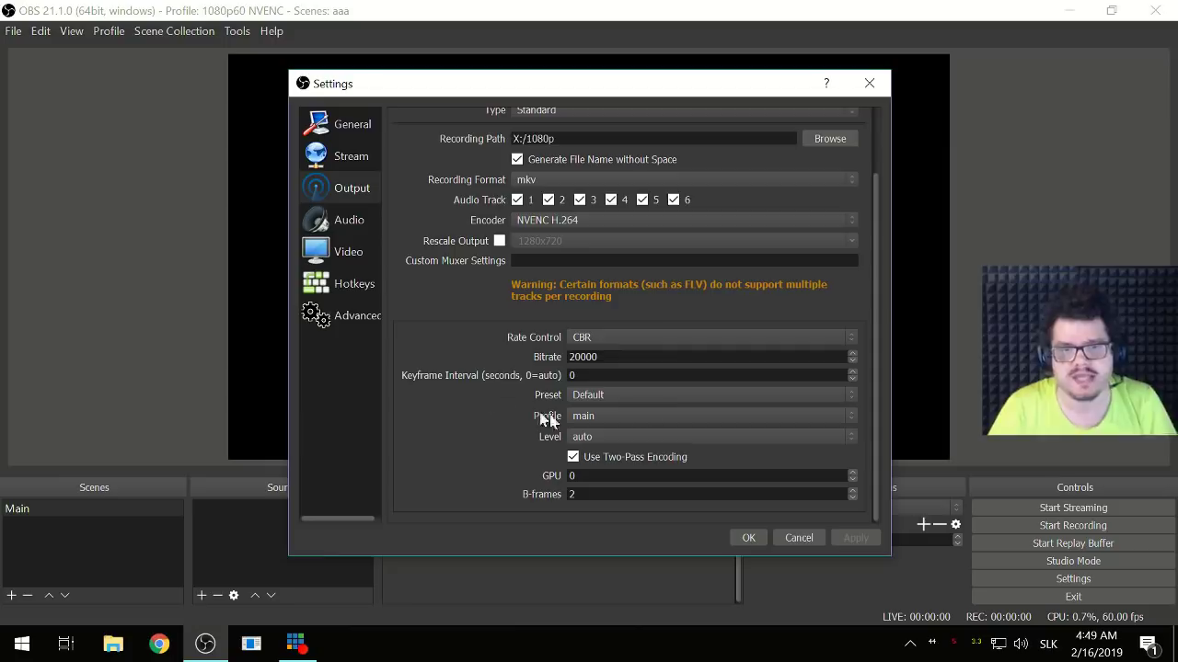
click(743, 541)
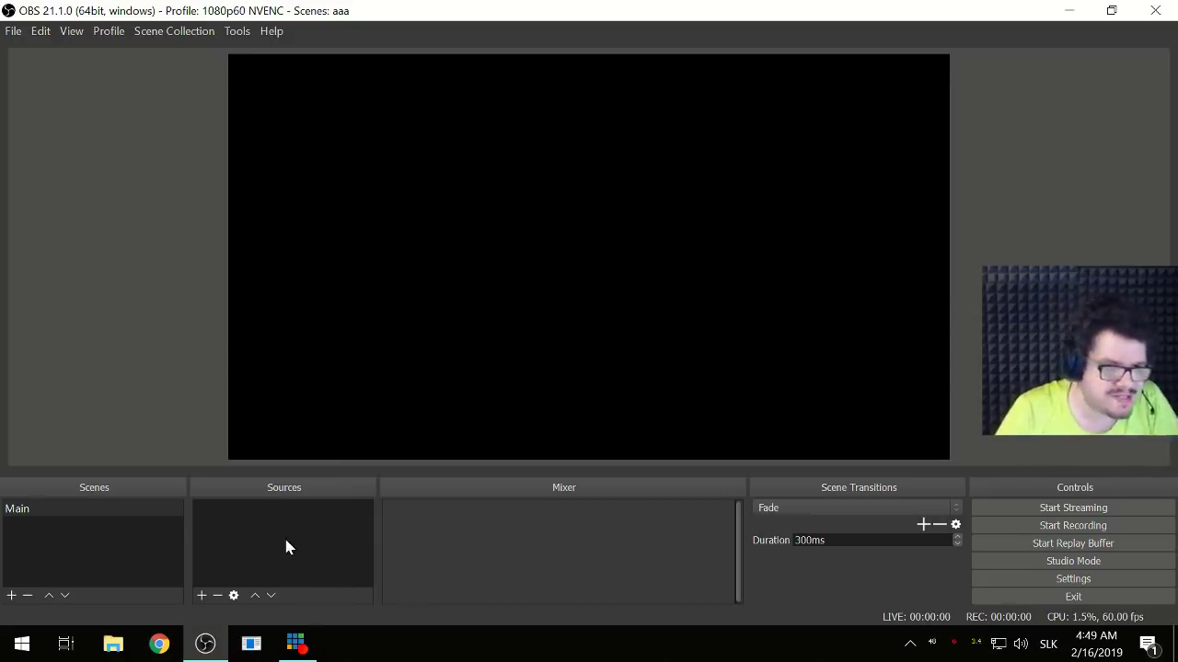
- Create a scene named 'AFK' and add an Image source named 'Proste'
click(11, 596)
text(AFK)
key(Return)
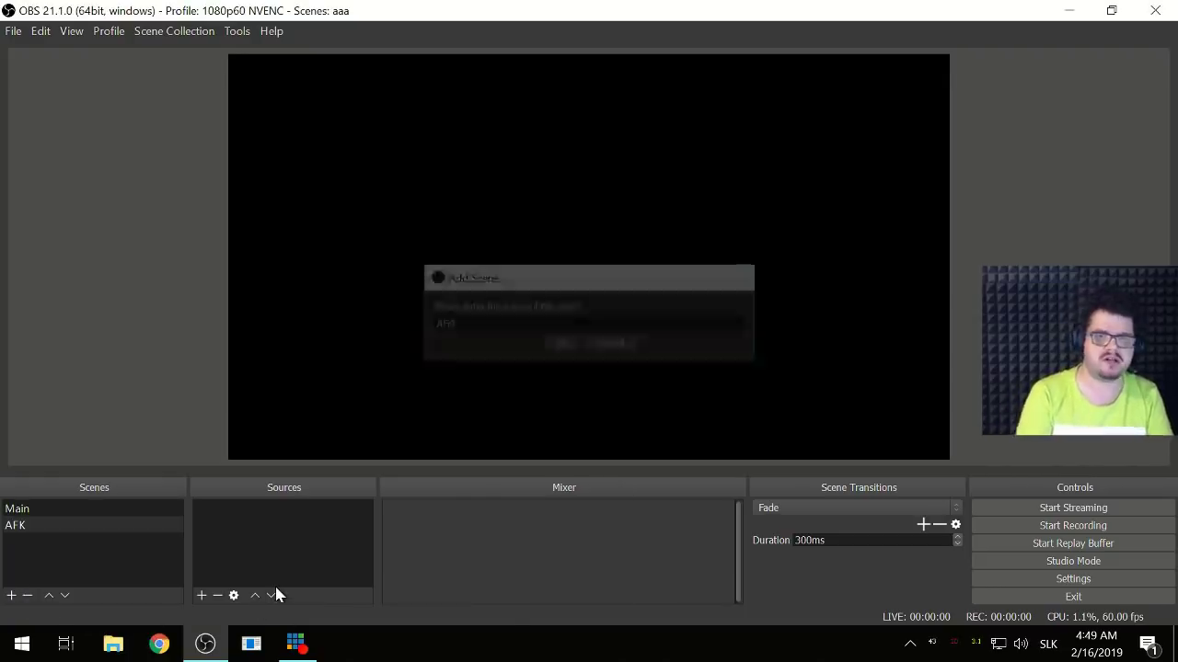
click(202, 595)
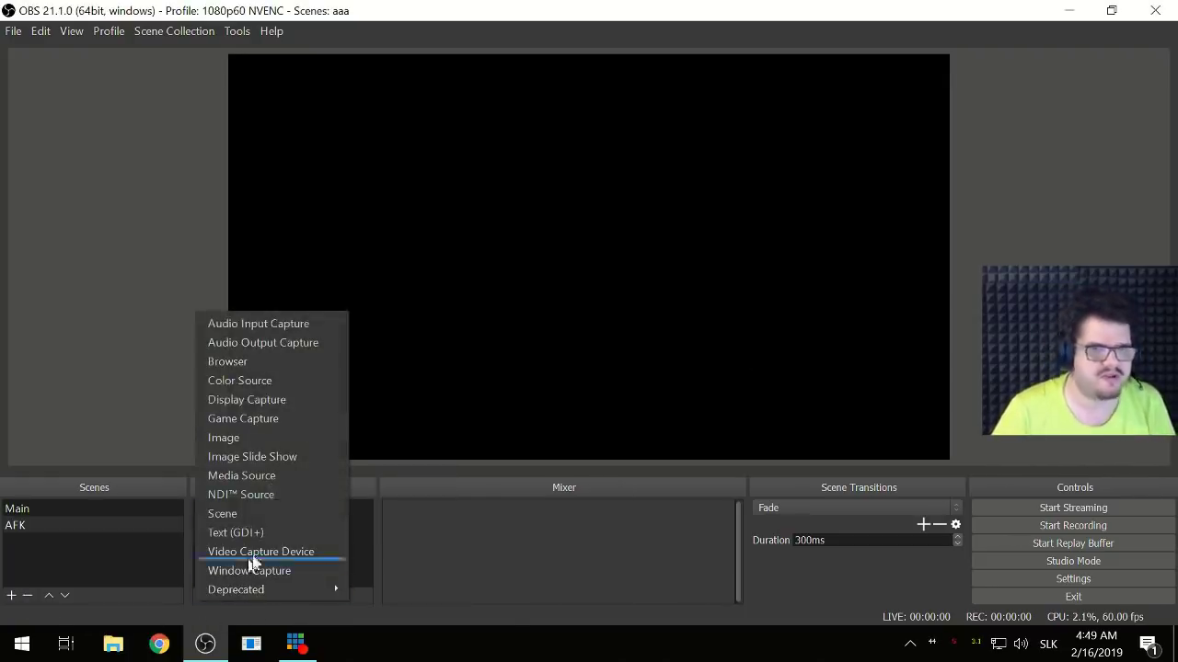
click(287, 440)
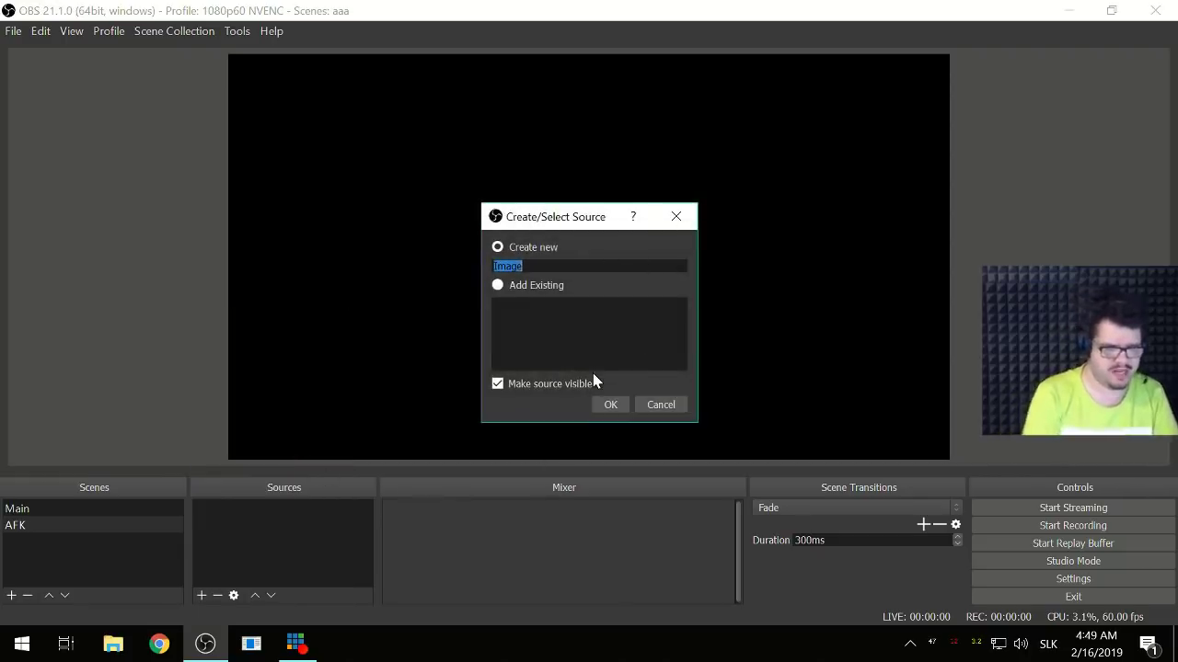
text(Proste)
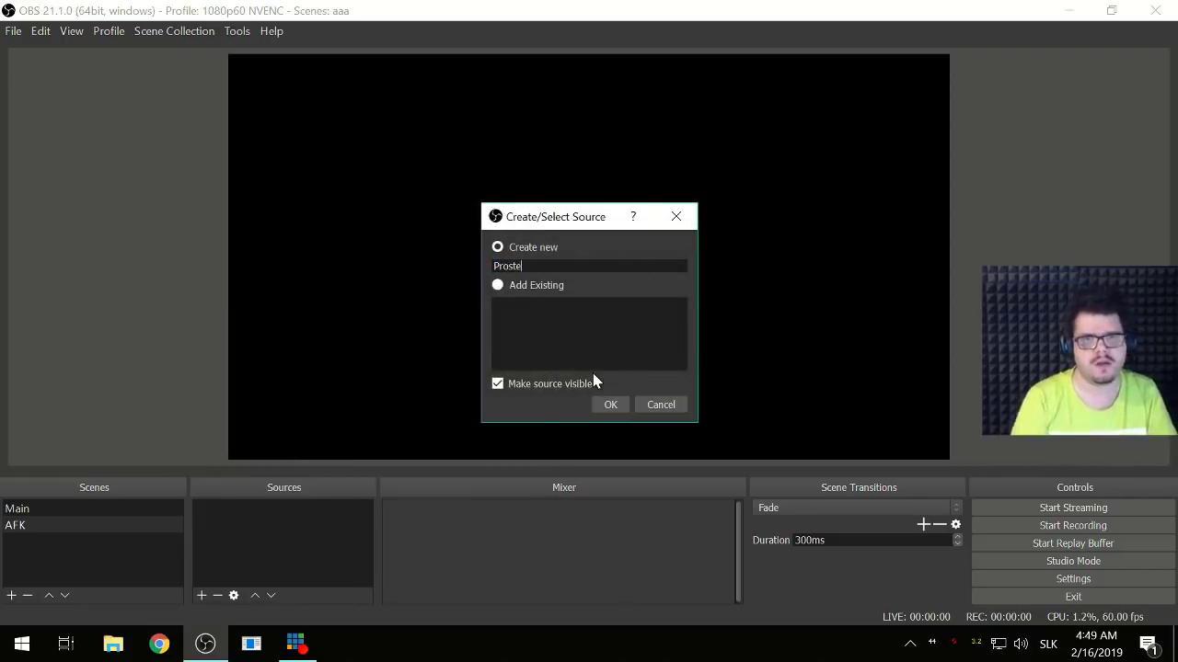
click(610, 405)
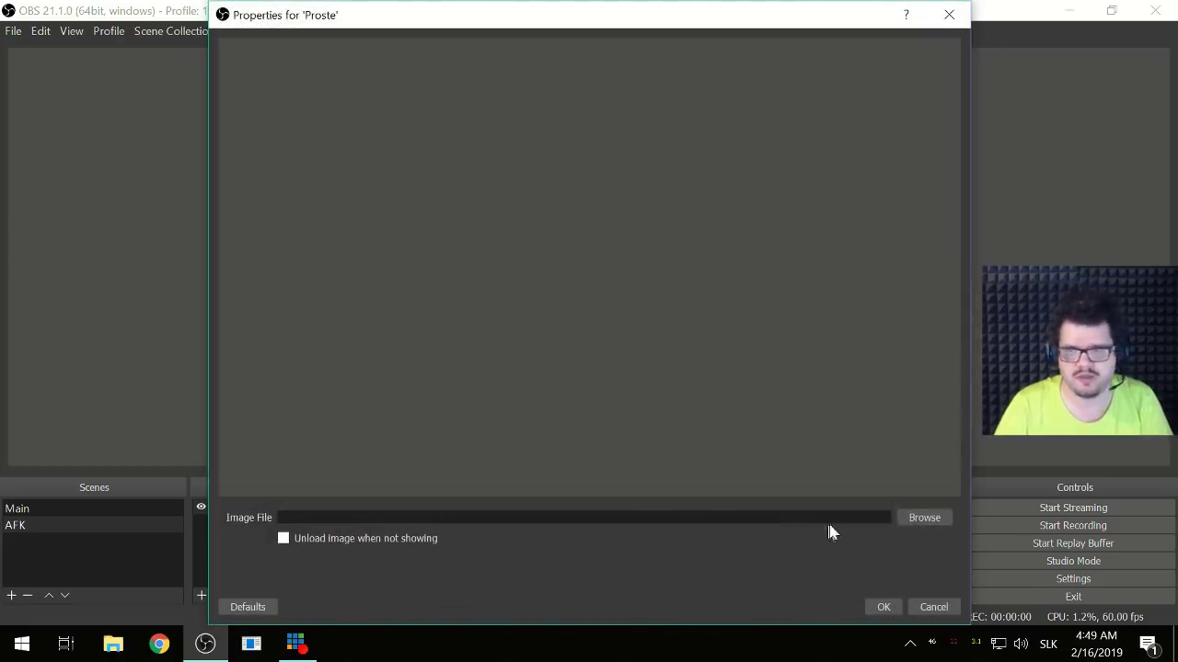
- Set the Proste image file to X:/Proste Corsair/Proste.png and confirm
click(902, 518)
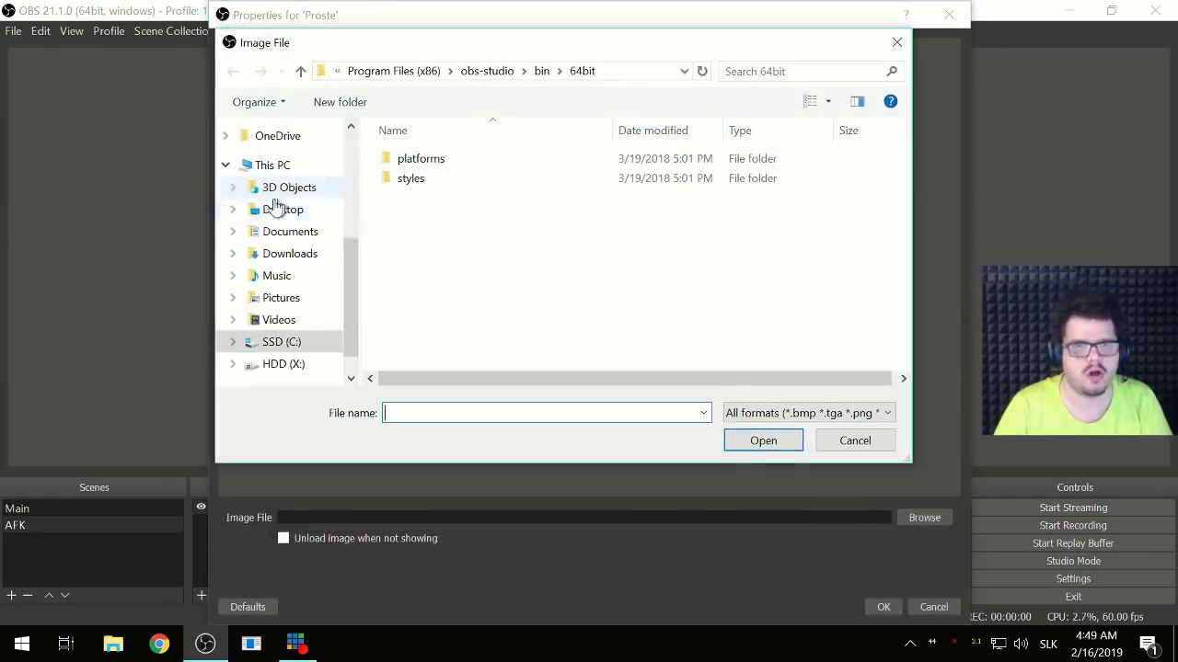
scroll(304, 354, down, 1)
click(293, 335)
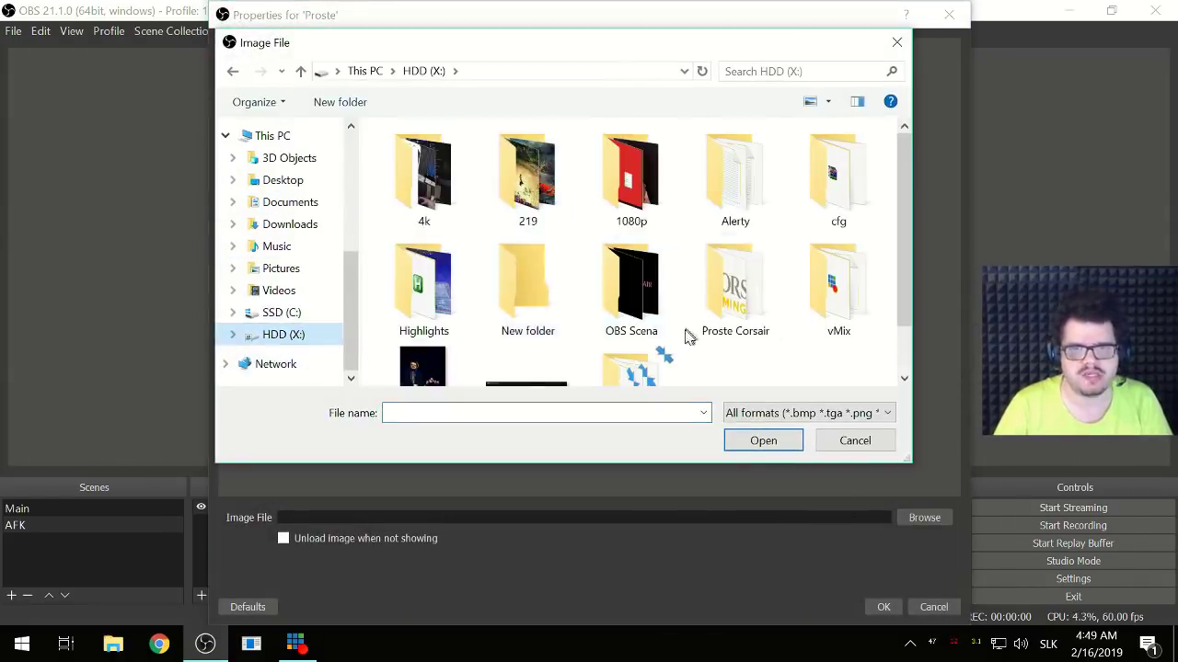
double_click(724, 305)
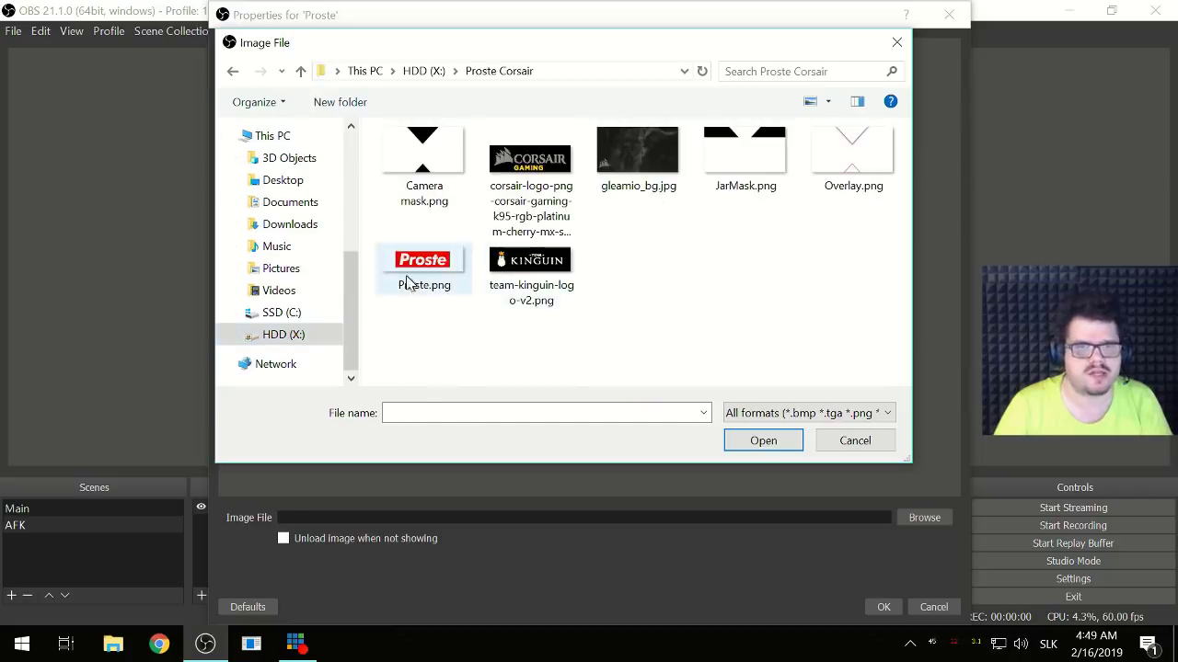
double_click(411, 276)
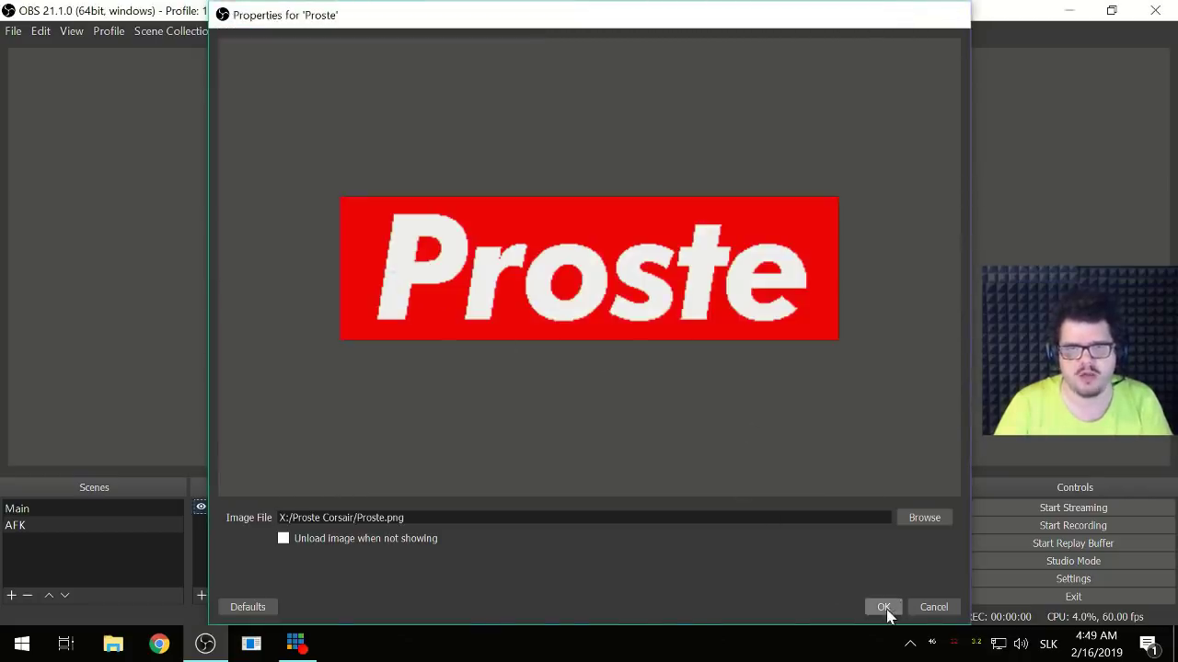
click(884, 607)
- Centre the Proste logo on the canvas with Ctrl+D
key(ctrl+d)
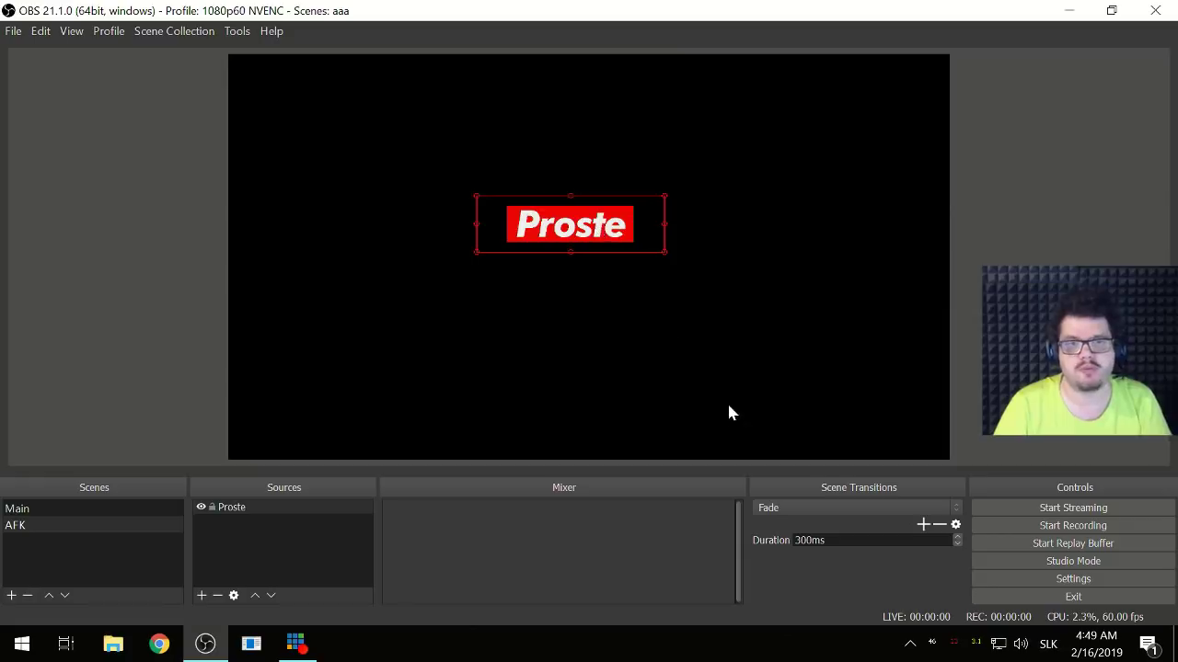
key(ctrl+d)
drag(597, 252, 445, 154)
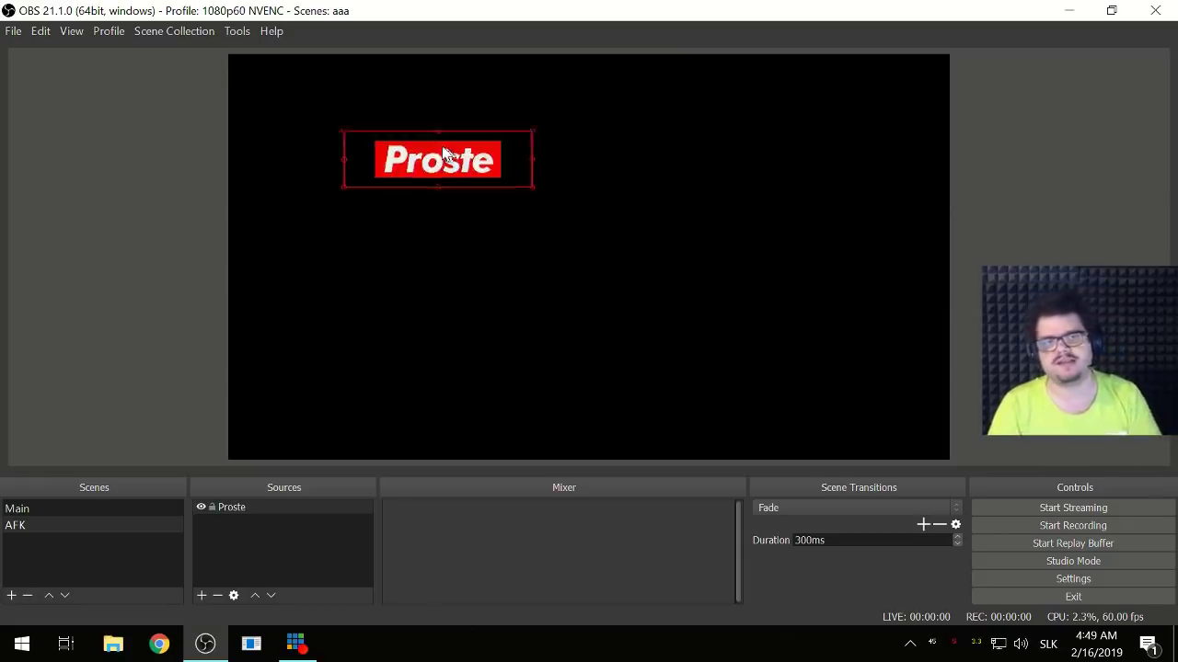
key(ctrl+d)
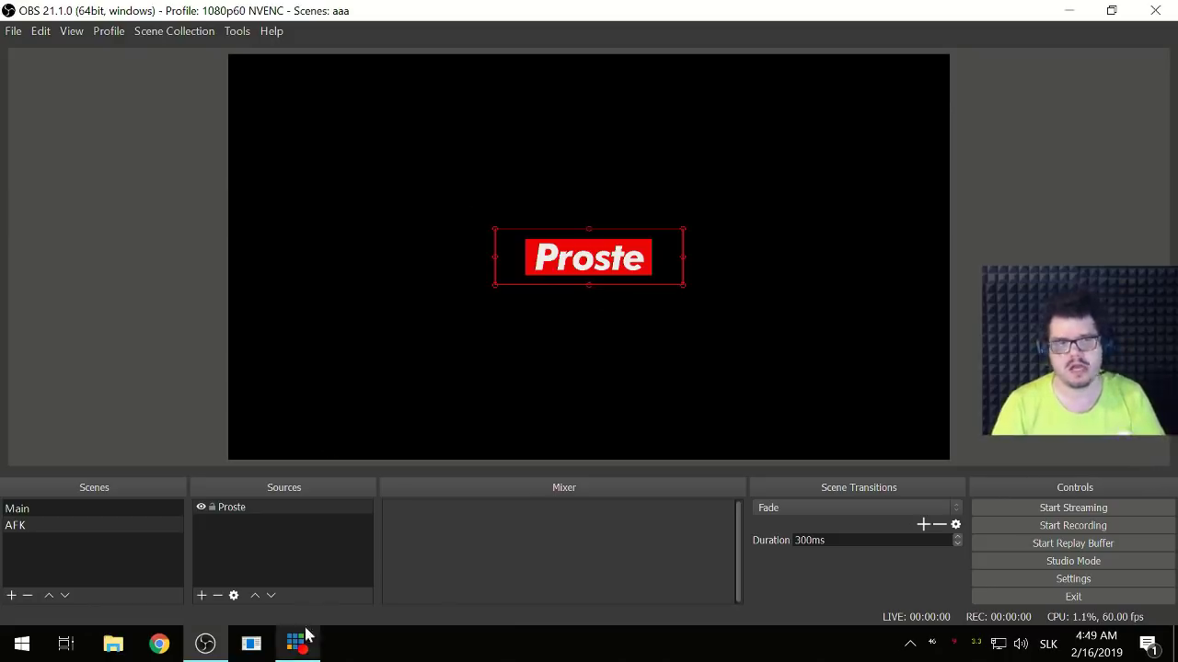
click(229, 553)
- Add a video capture source 'Elgato Video' using the Game Capture 4K60 Pro Video 01 device
click(200, 595)
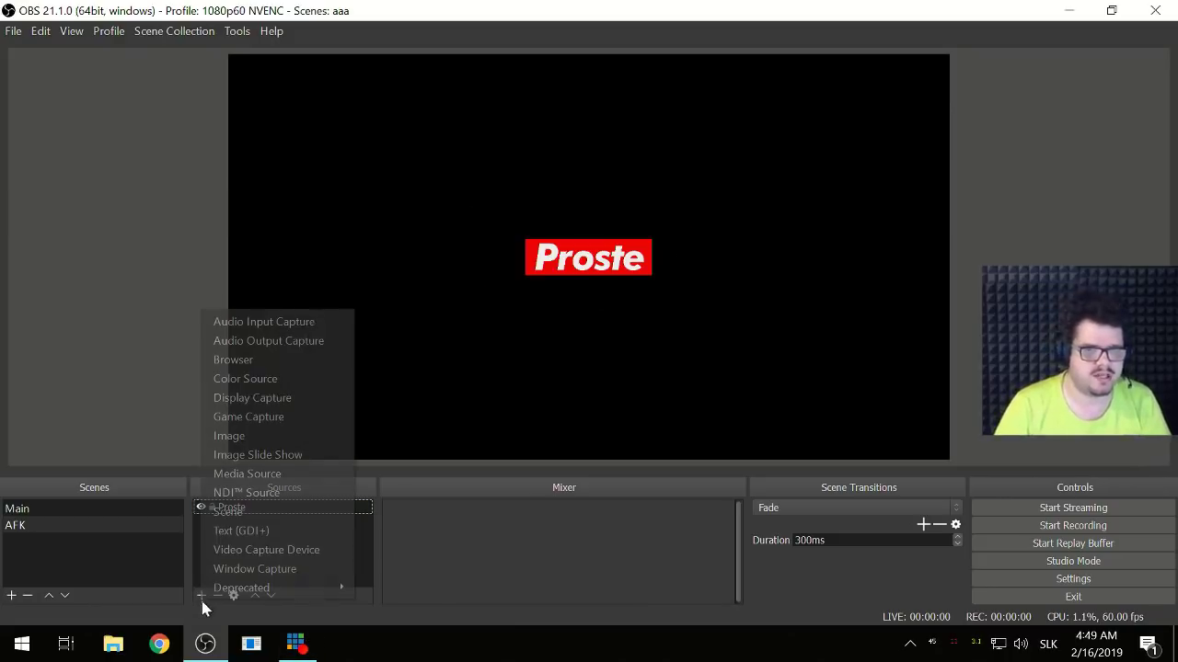
click(336, 550)
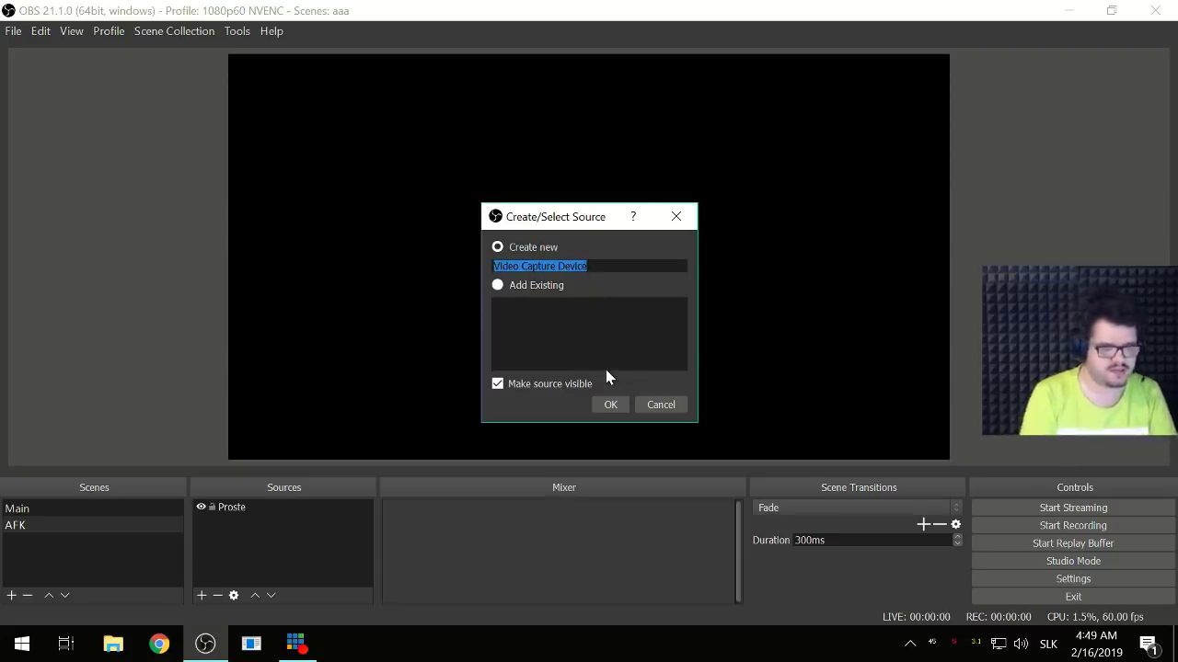
text(Elgato )
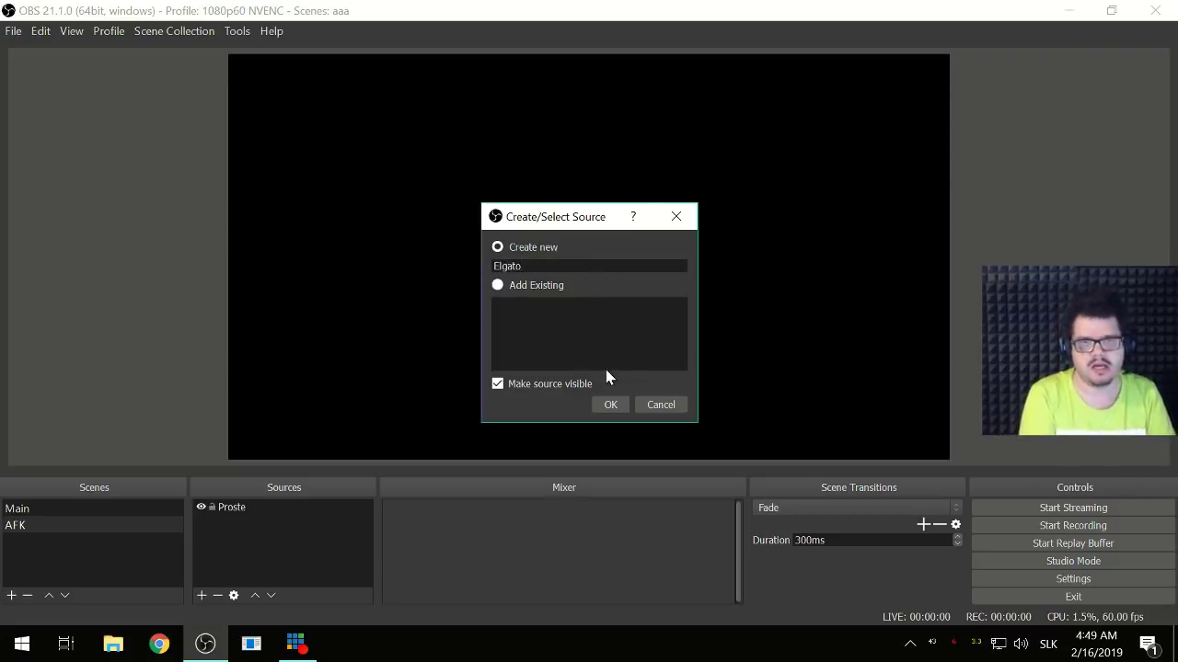
text(Video)
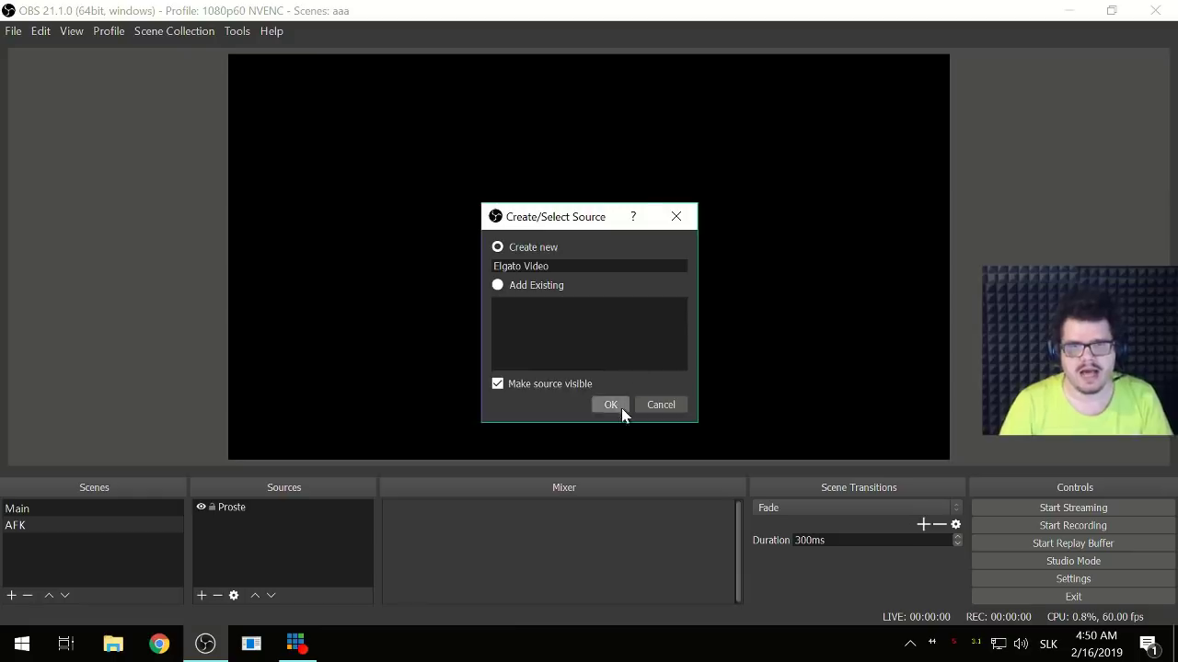
click(621, 408)
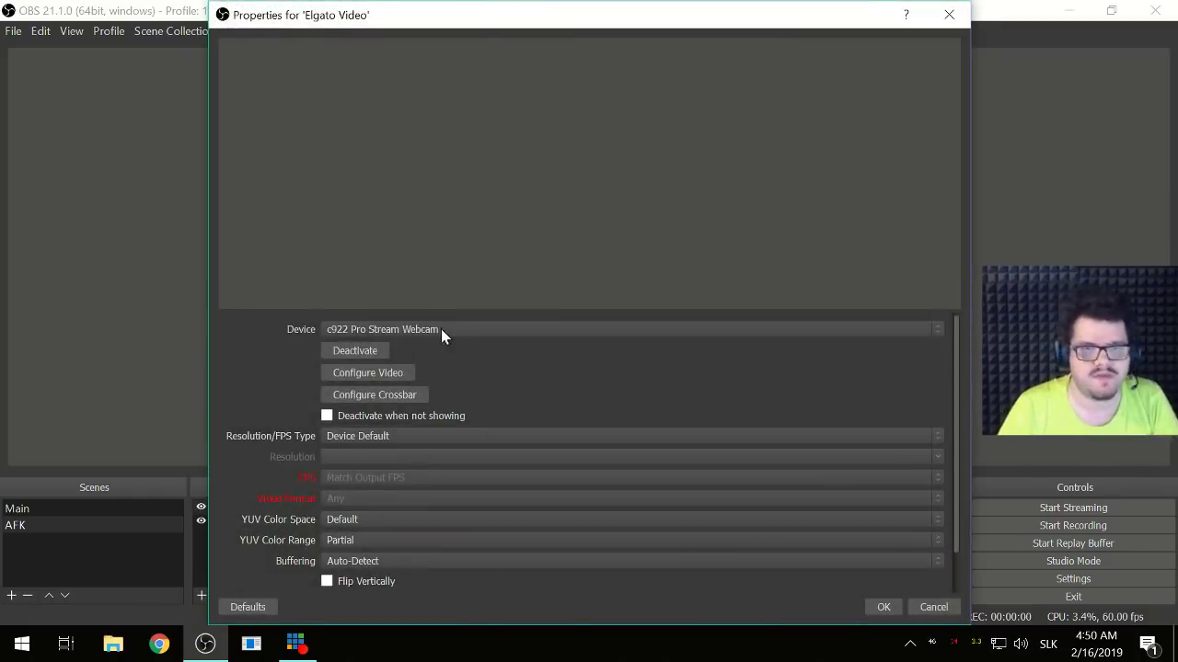
click(442, 330)
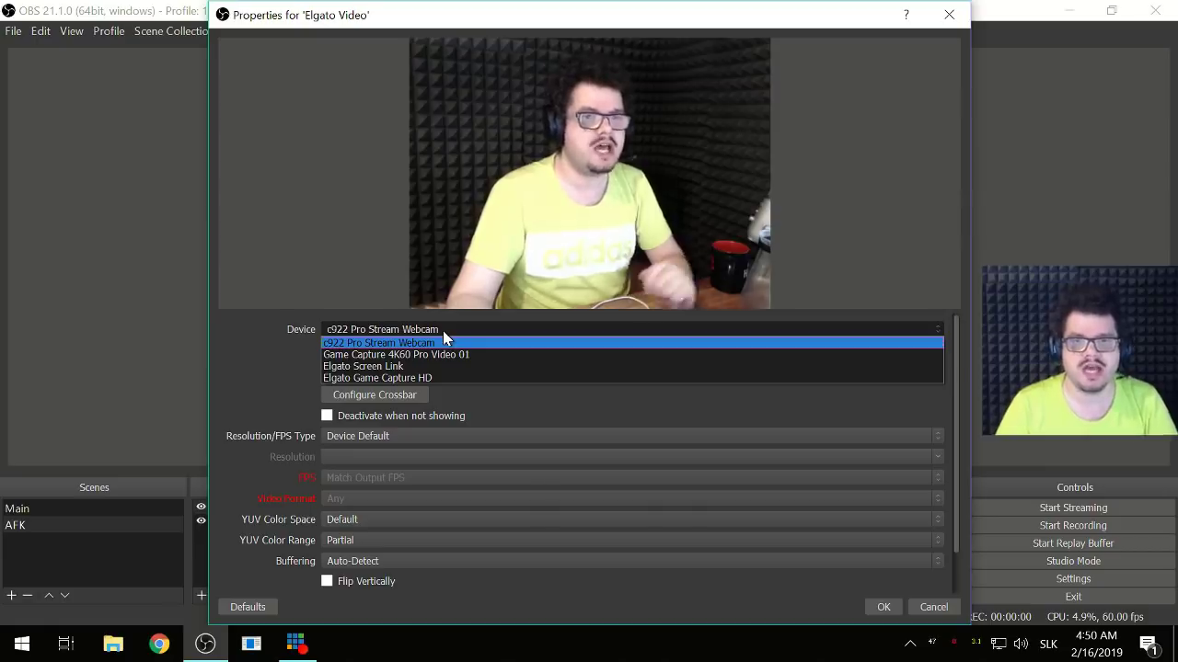
click(422, 356)
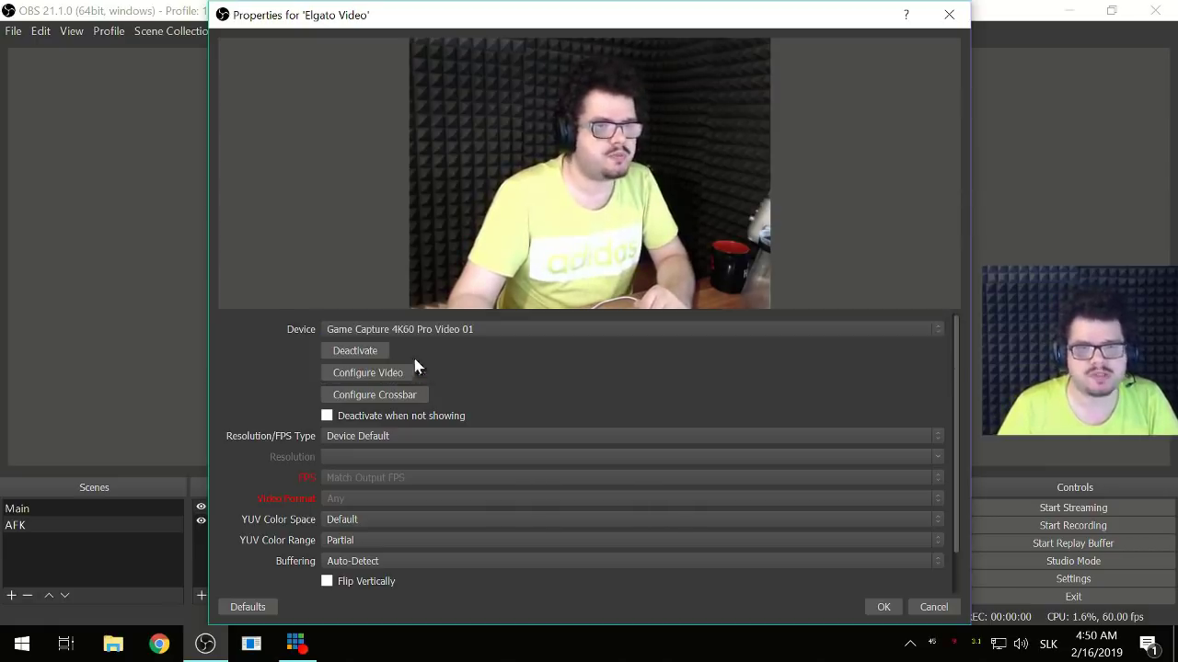
- Switch Elgato Video to a custom 1920x1080 resolution and apply it
click(442, 439)
click(441, 440)
click(434, 440)
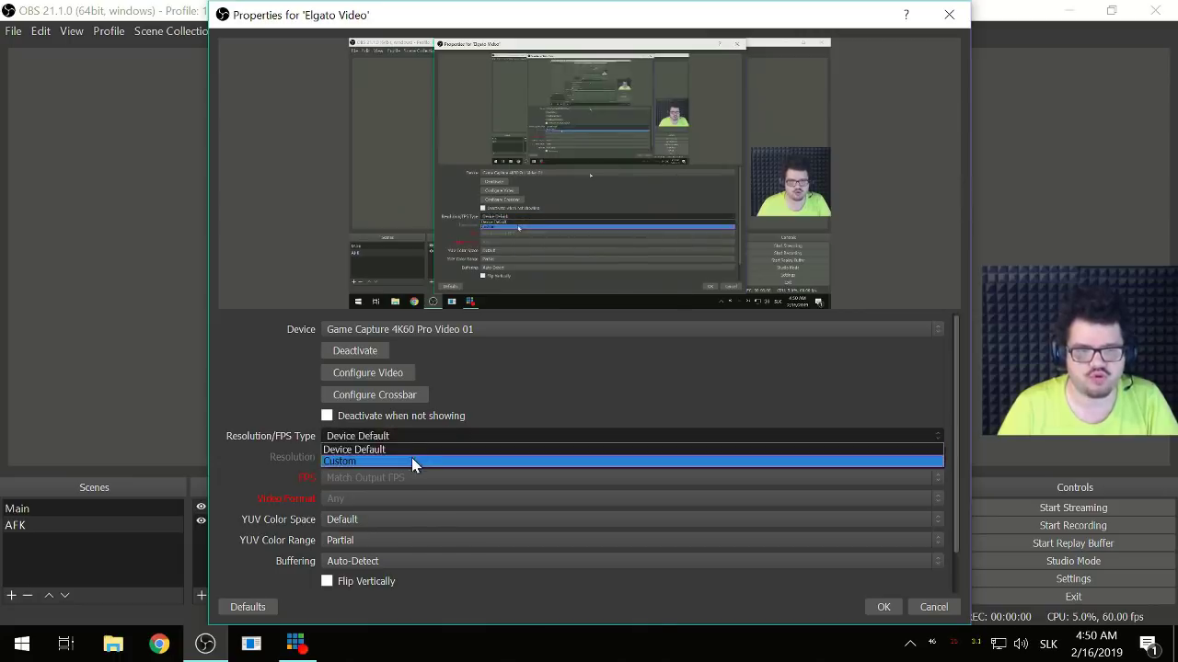
click(413, 461)
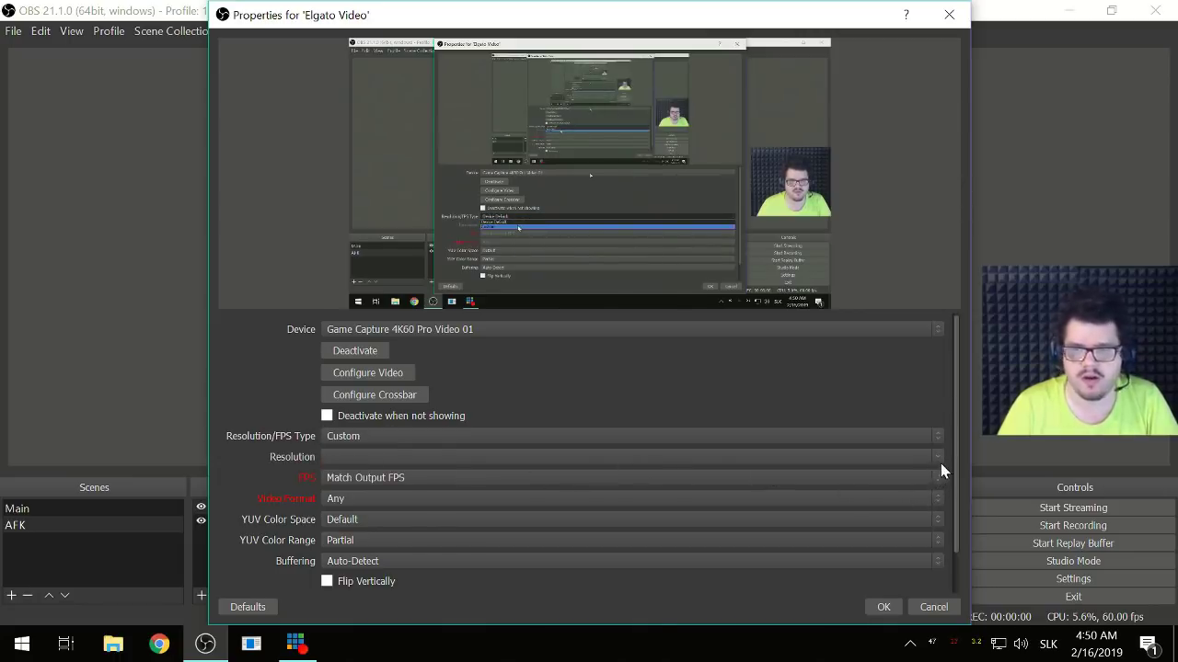
click(937, 459)
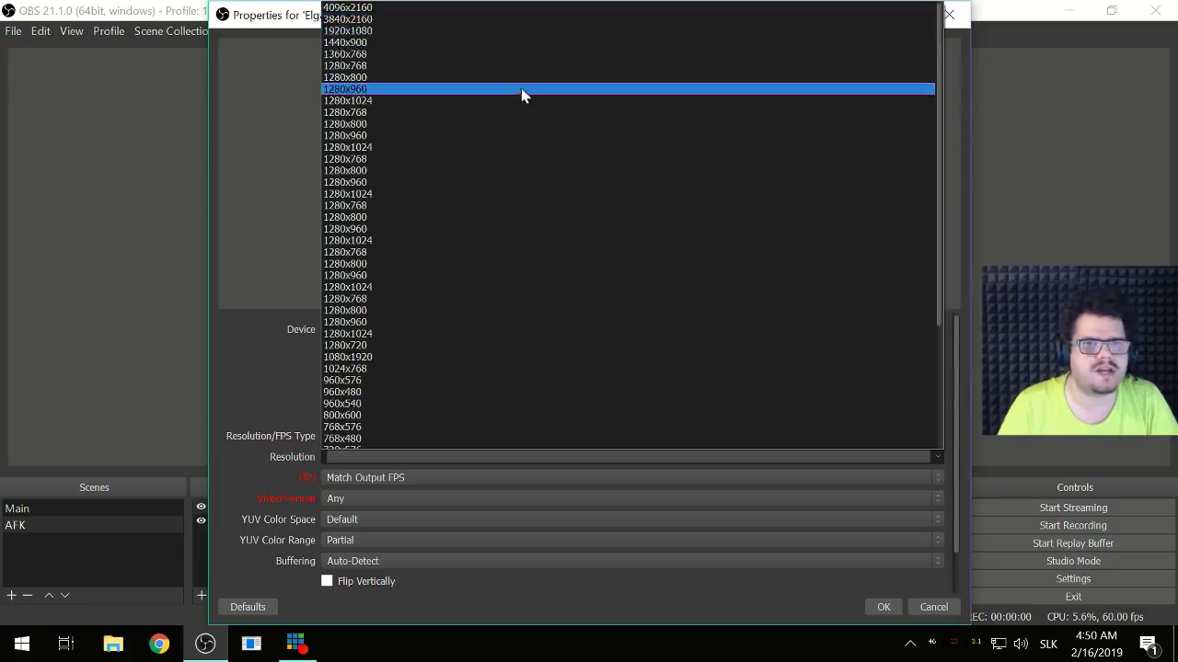
click(470, 30)
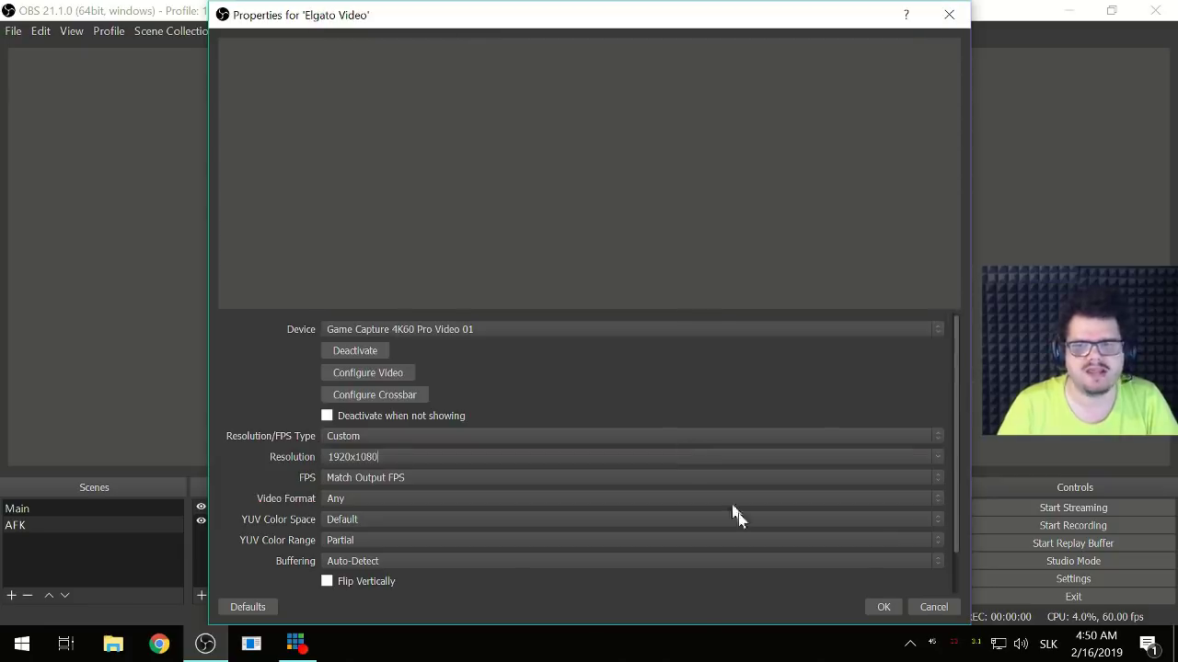
click(881, 609)
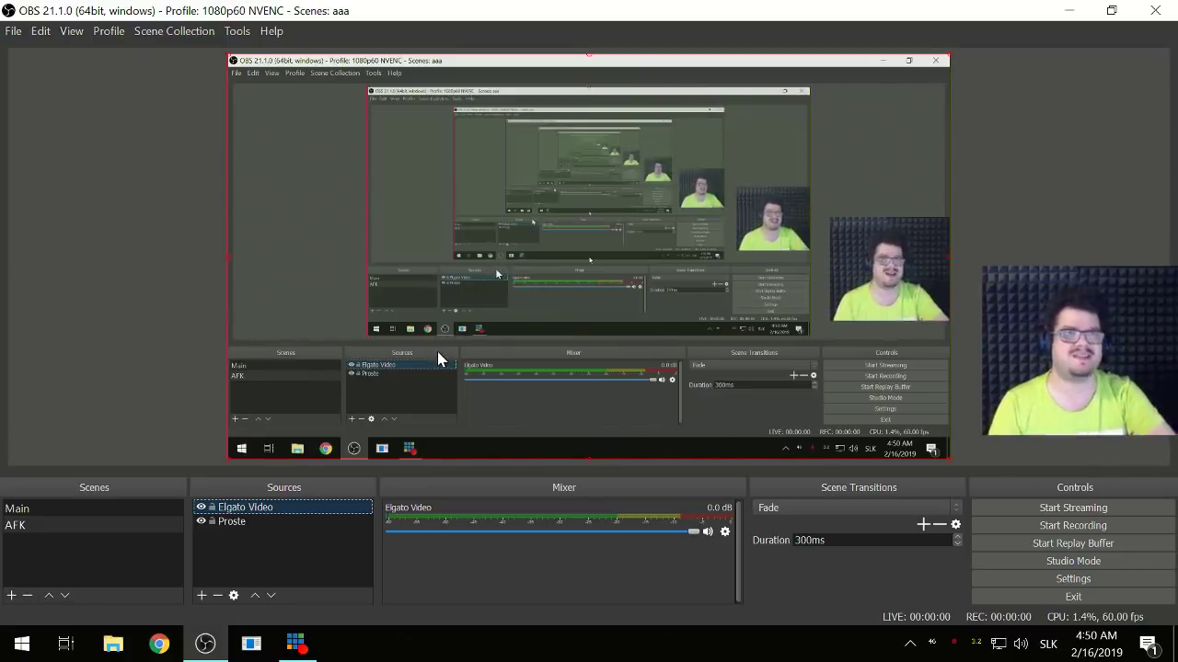
- Put the vMix window away and reopen Elgato Video's properties from its context menu
click(300, 648)
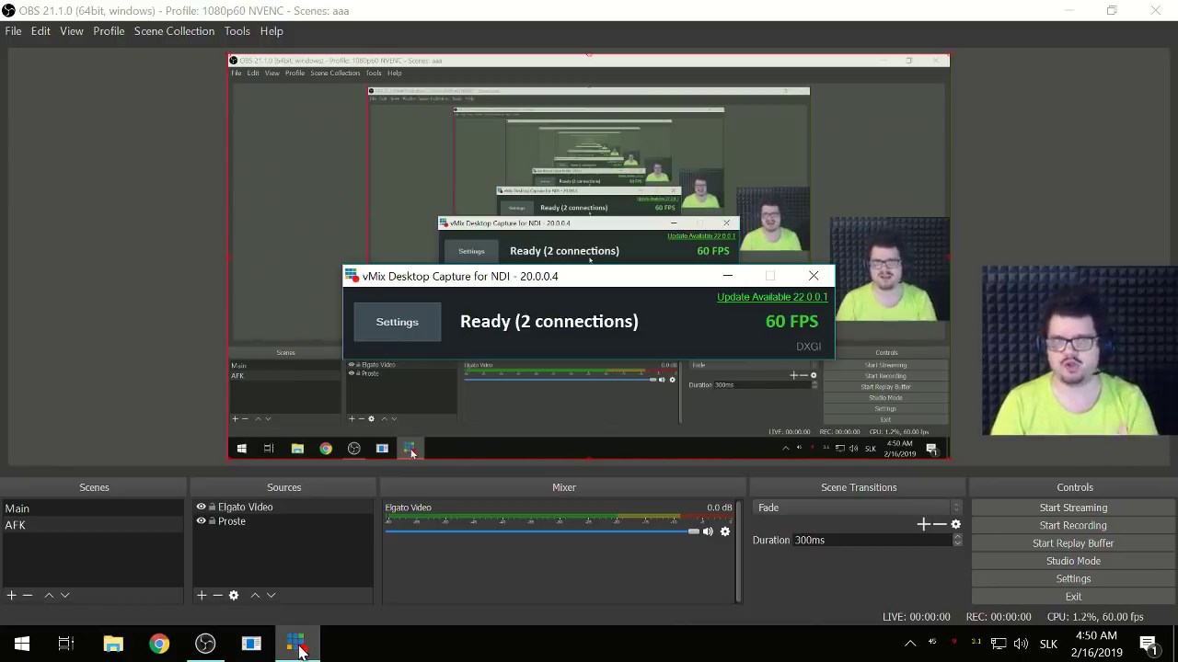
click(300, 648)
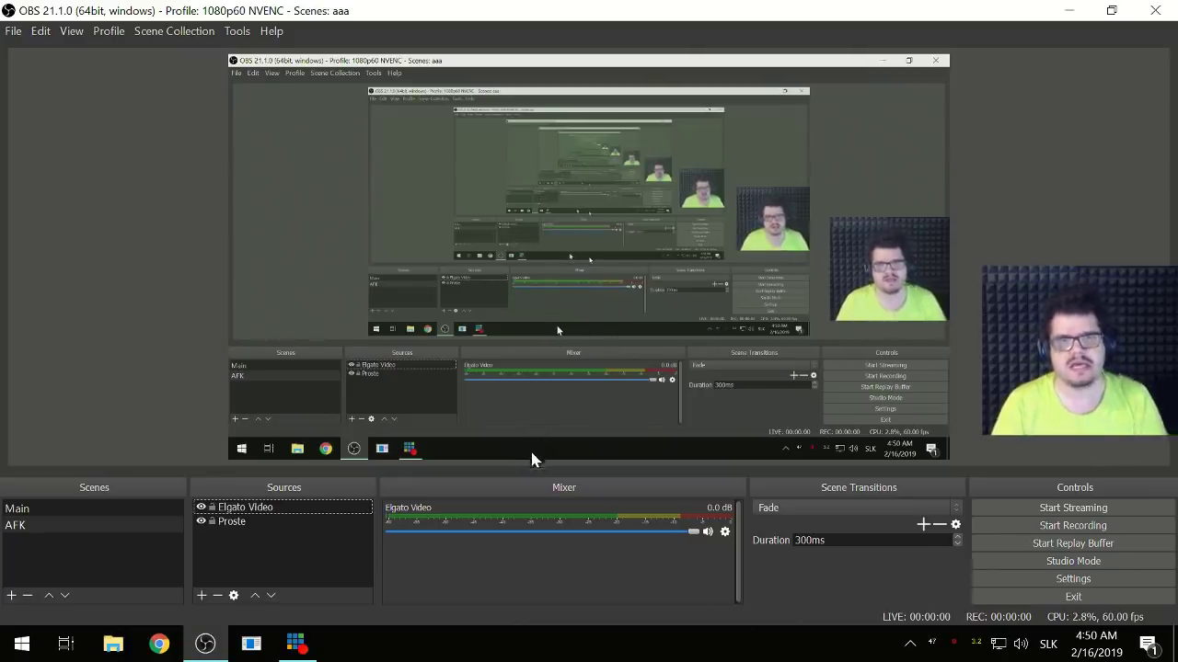
click(273, 508)
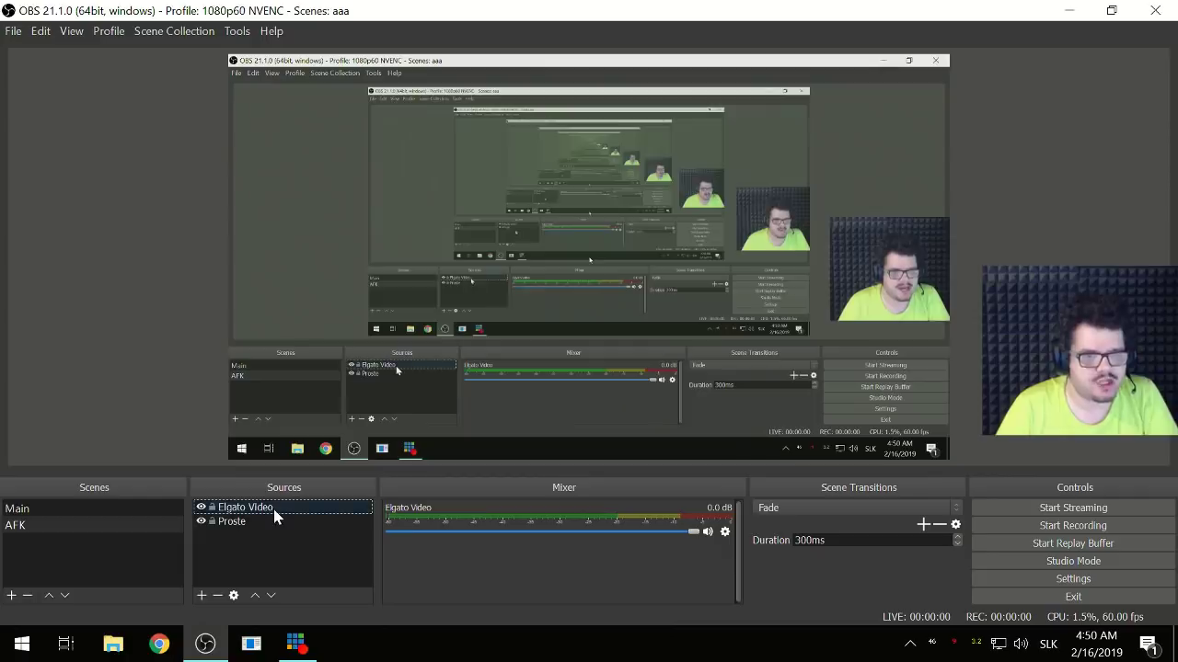
right_click(274, 515)
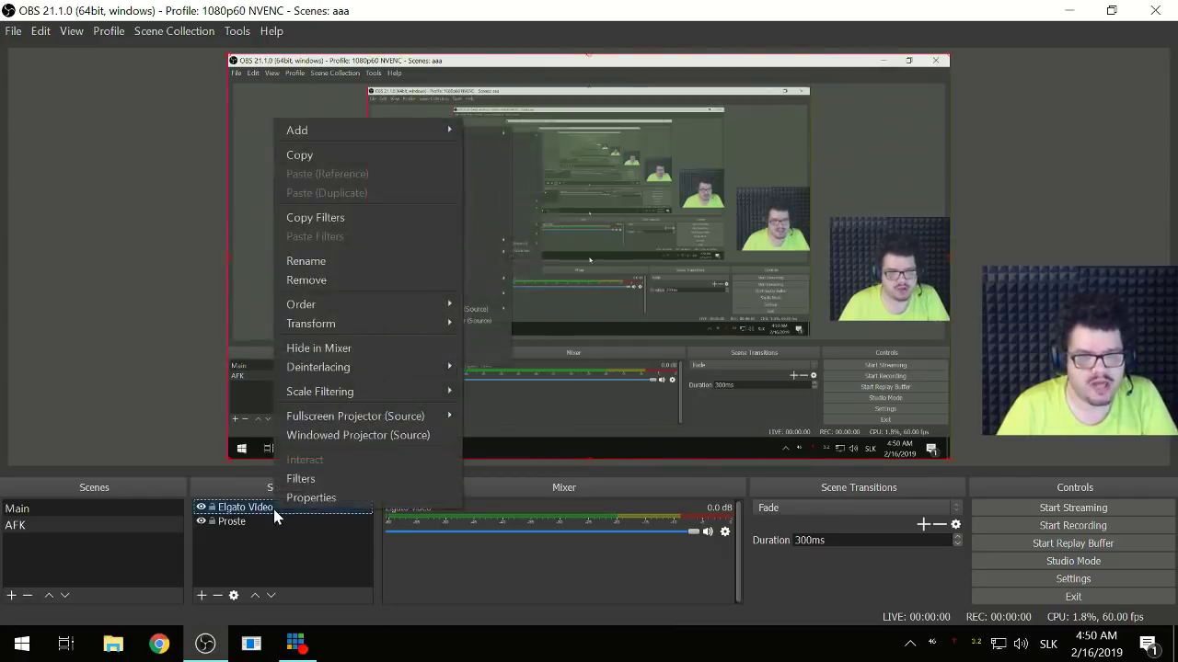
click(298, 504)
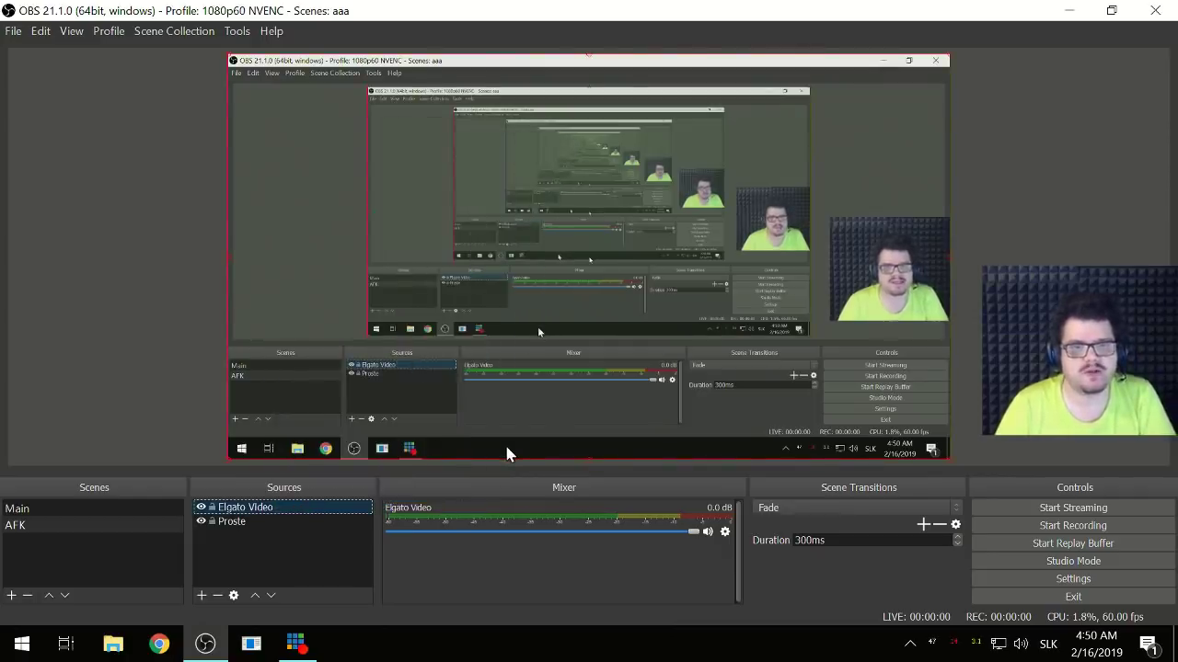
scroll(425, 457, down, 2)
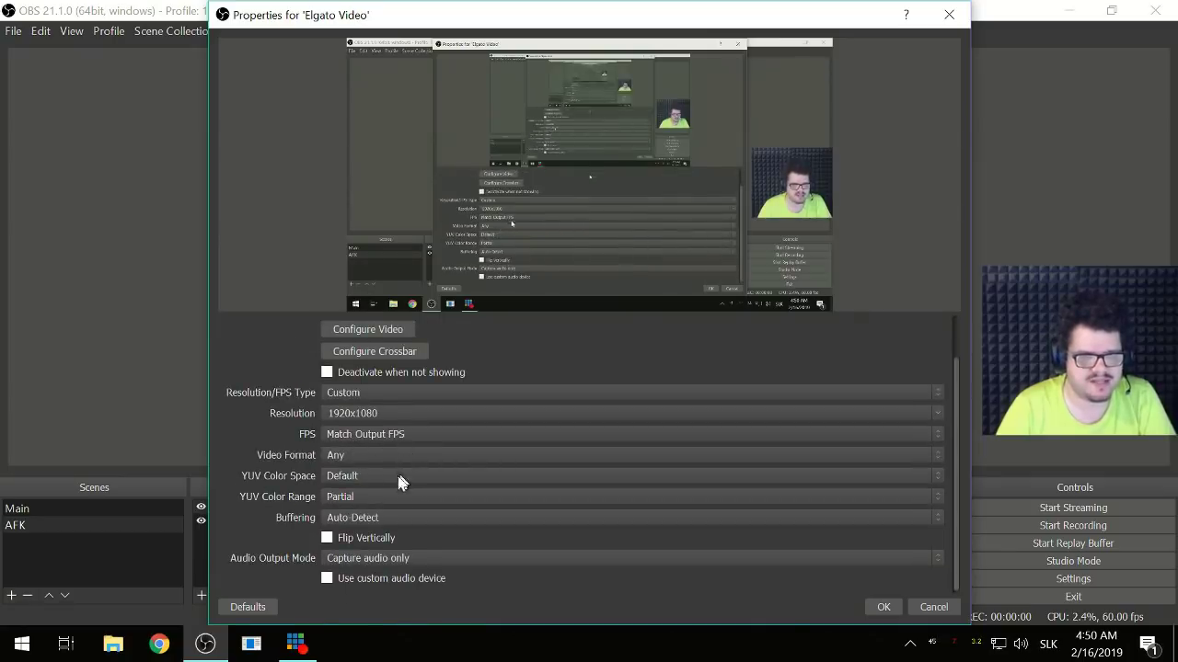
- Give Elgato Video 60 FPS, YV12 format, 709 colour space and Full colour range
click(352, 432)
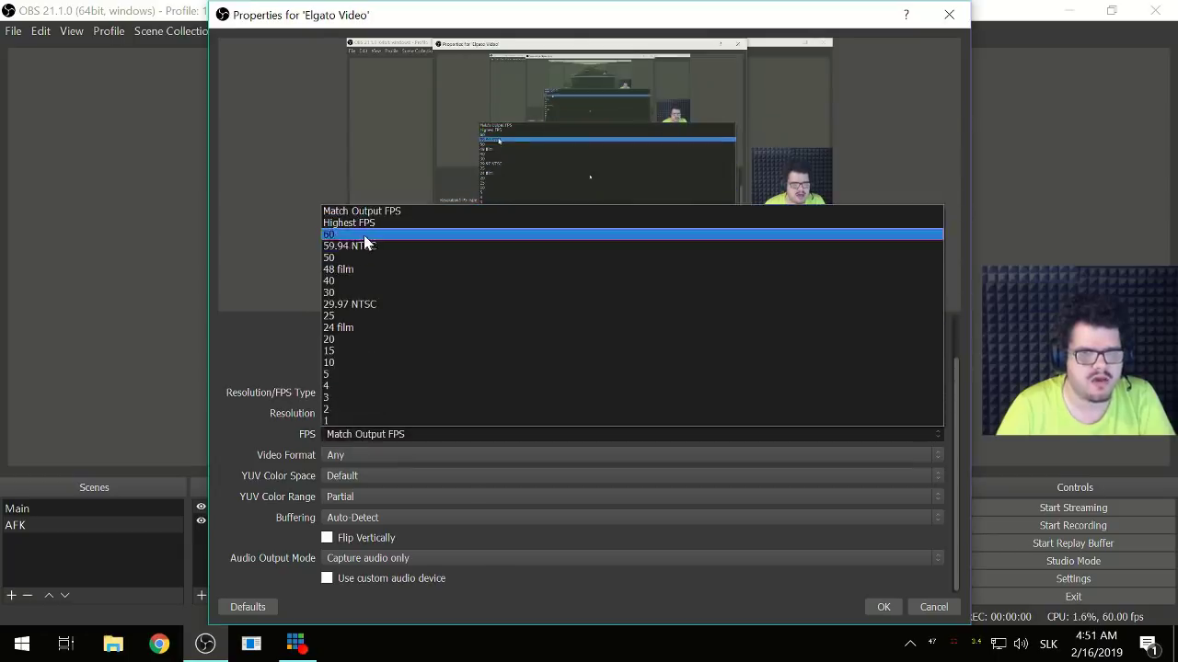
click(366, 235)
click(342, 456)
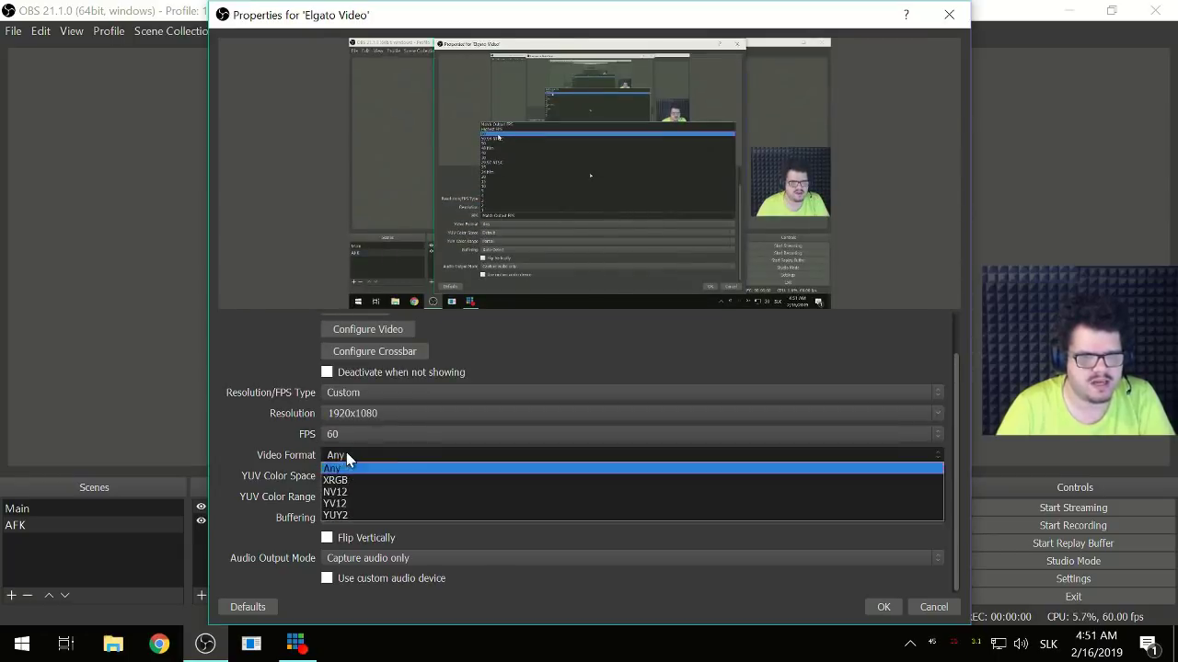
click(357, 505)
click(350, 480)
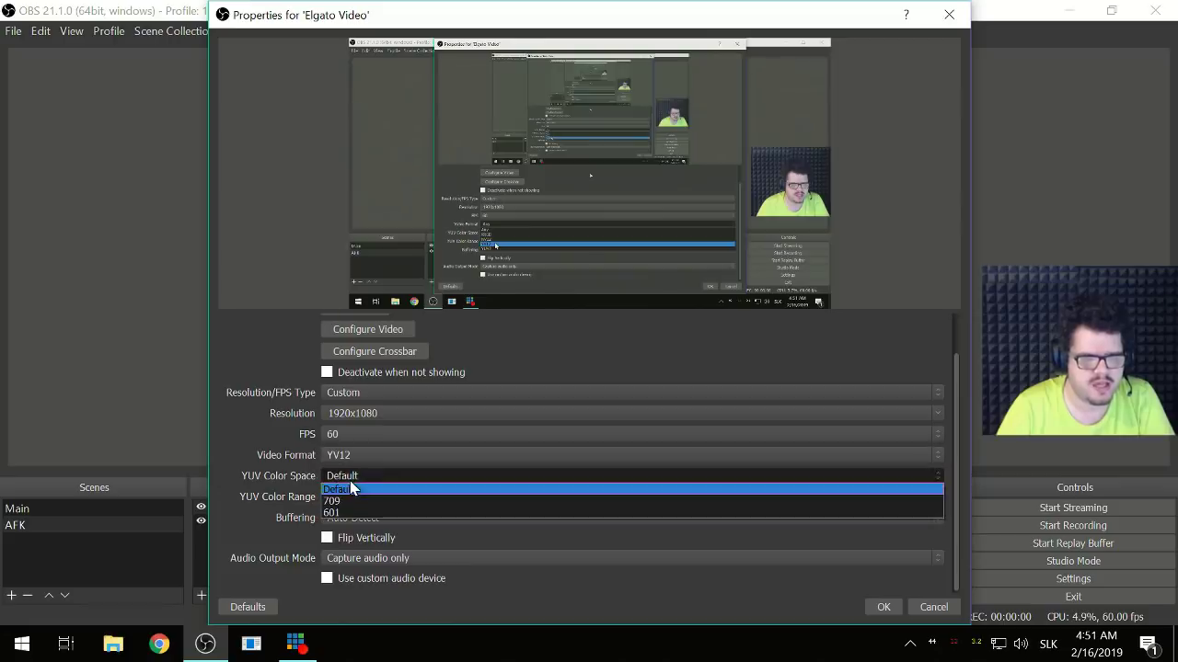
click(346, 504)
click(347, 499)
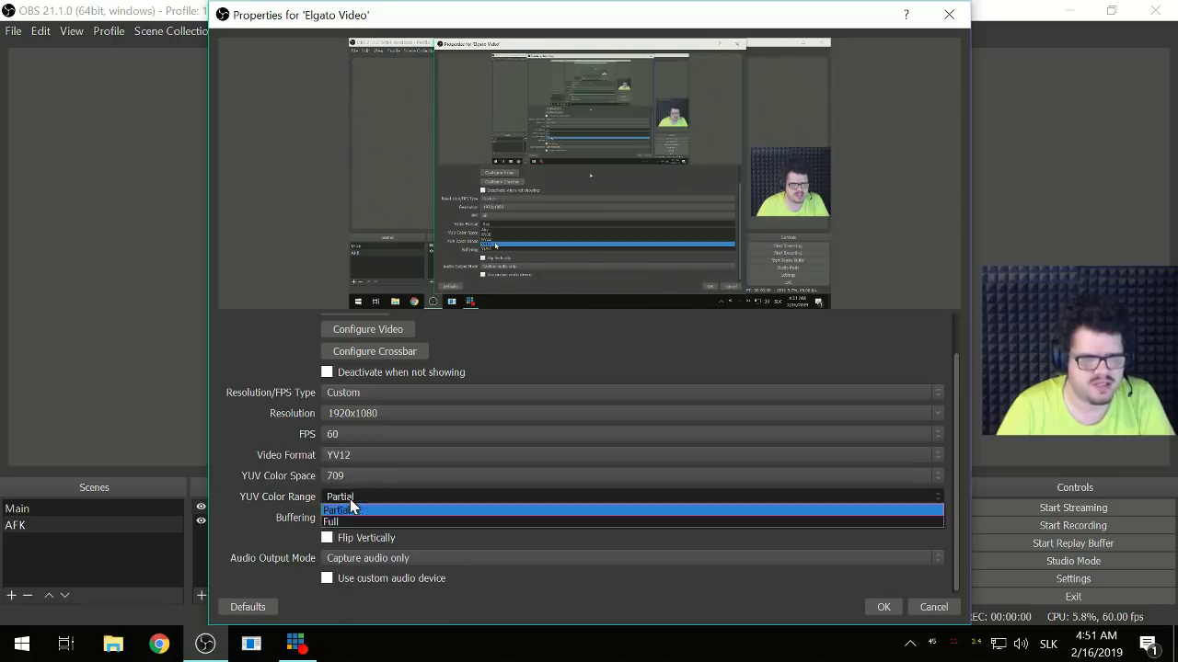
click(350, 520)
scroll(303, 540, up, 1)
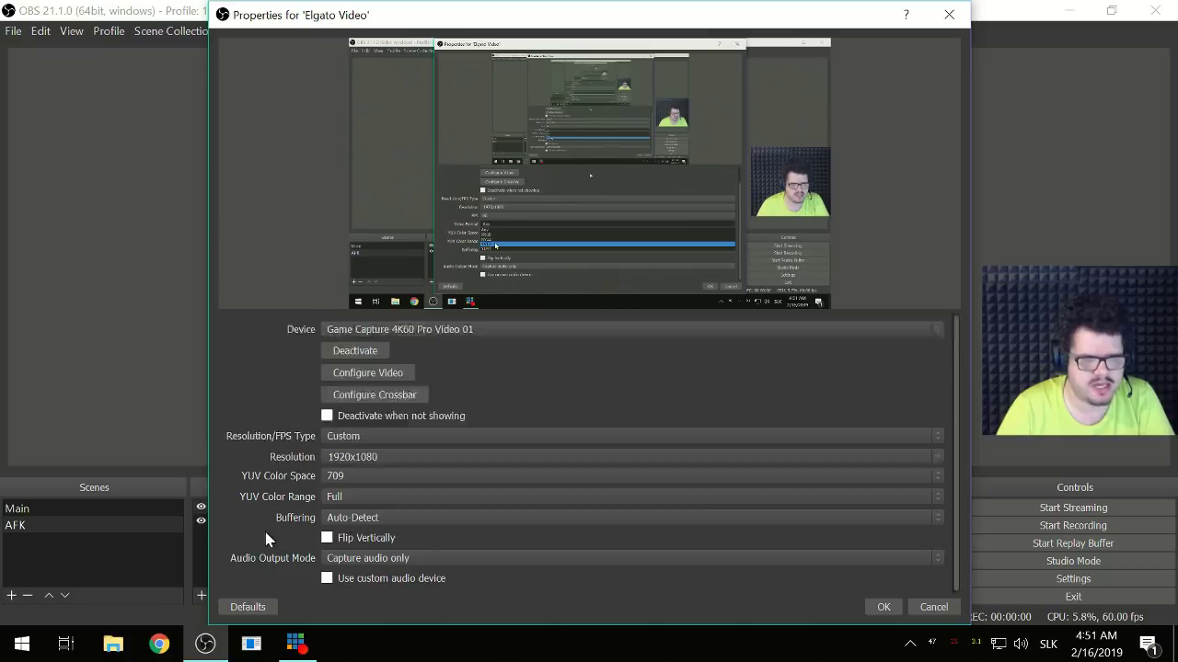
scroll(276, 539, down, 1)
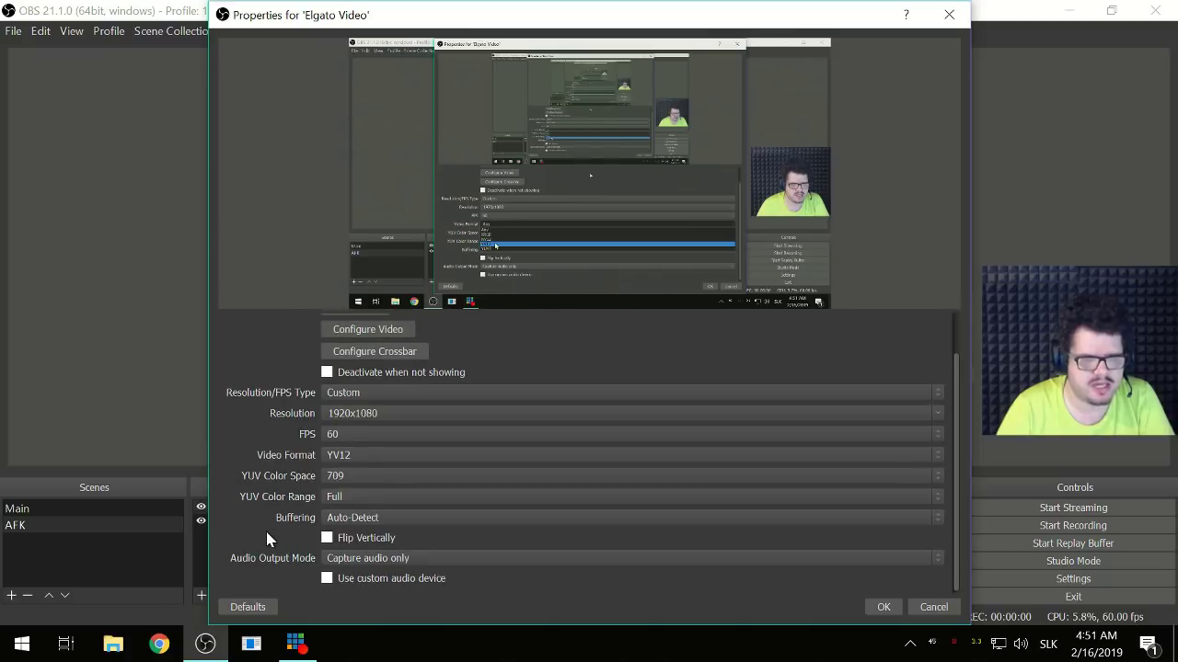
click(880, 609)
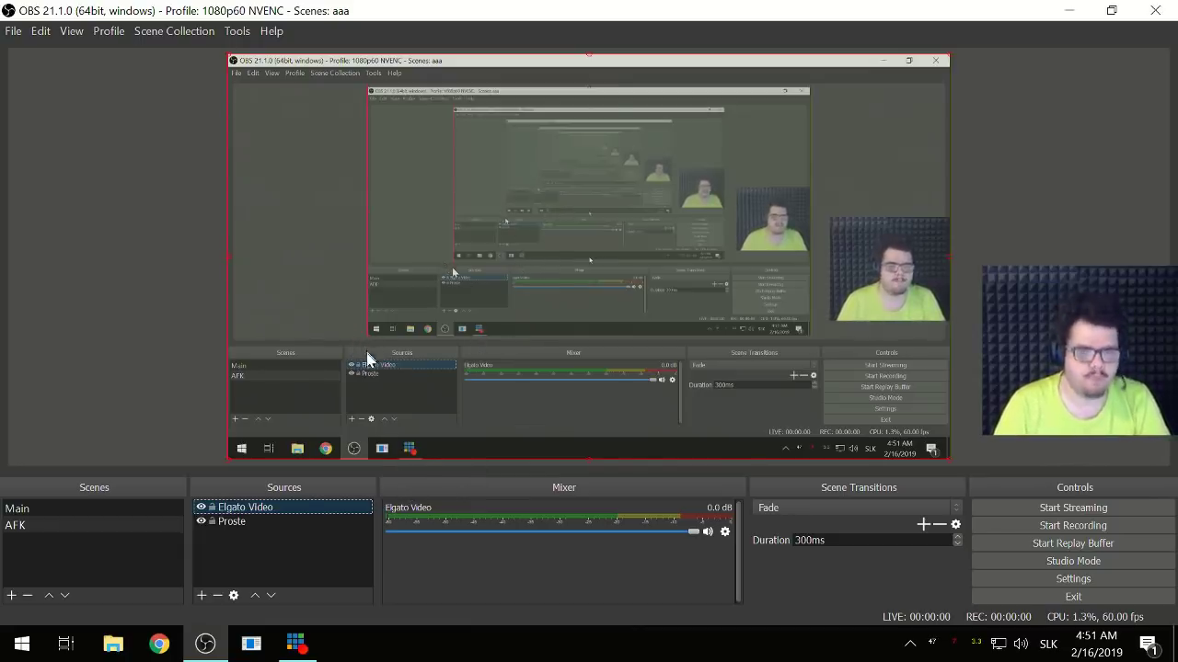
- Add a black Color Source and stretch it to fill the whole canvas
click(256, 550)
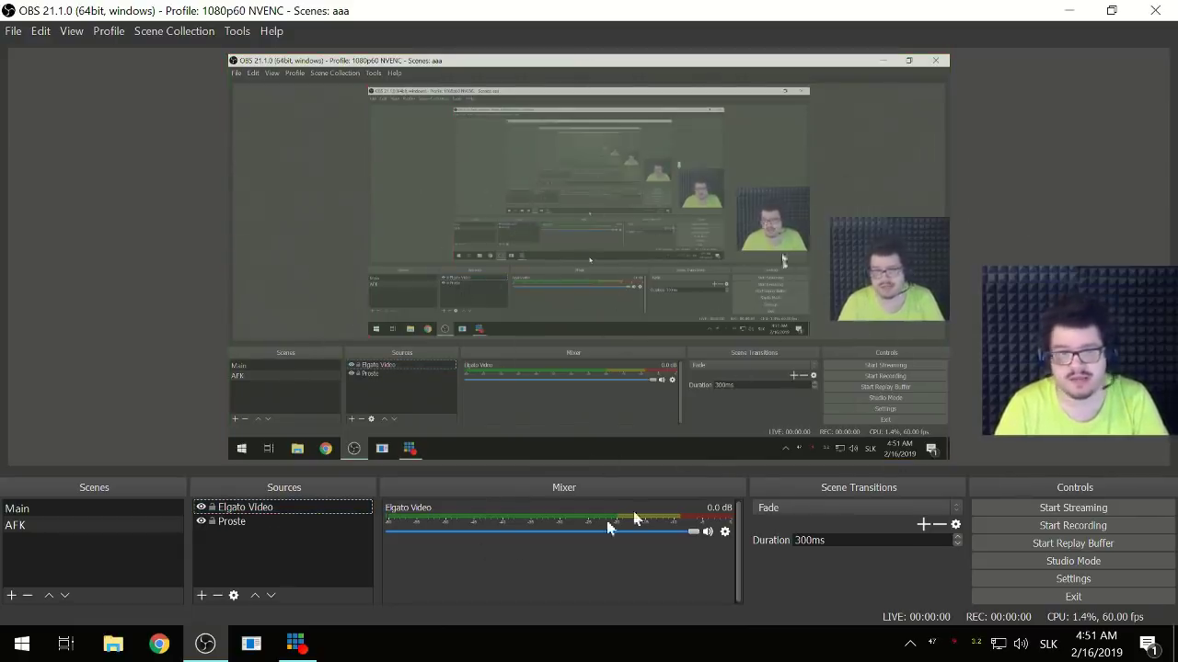
click(200, 595)
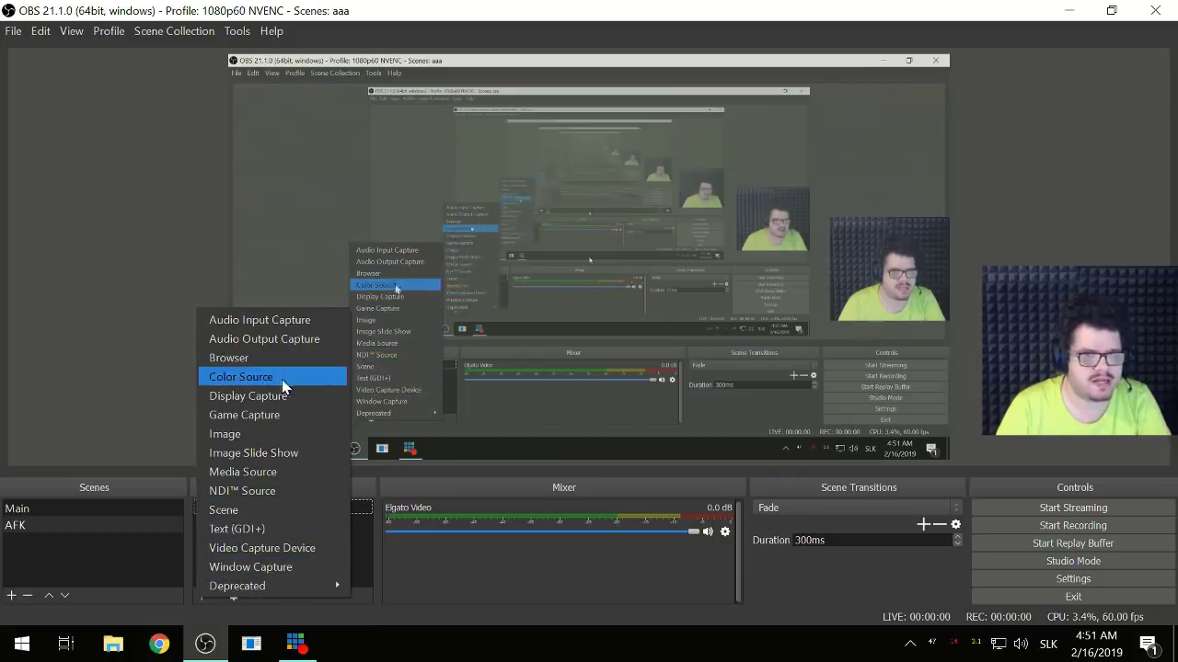
click(277, 378)
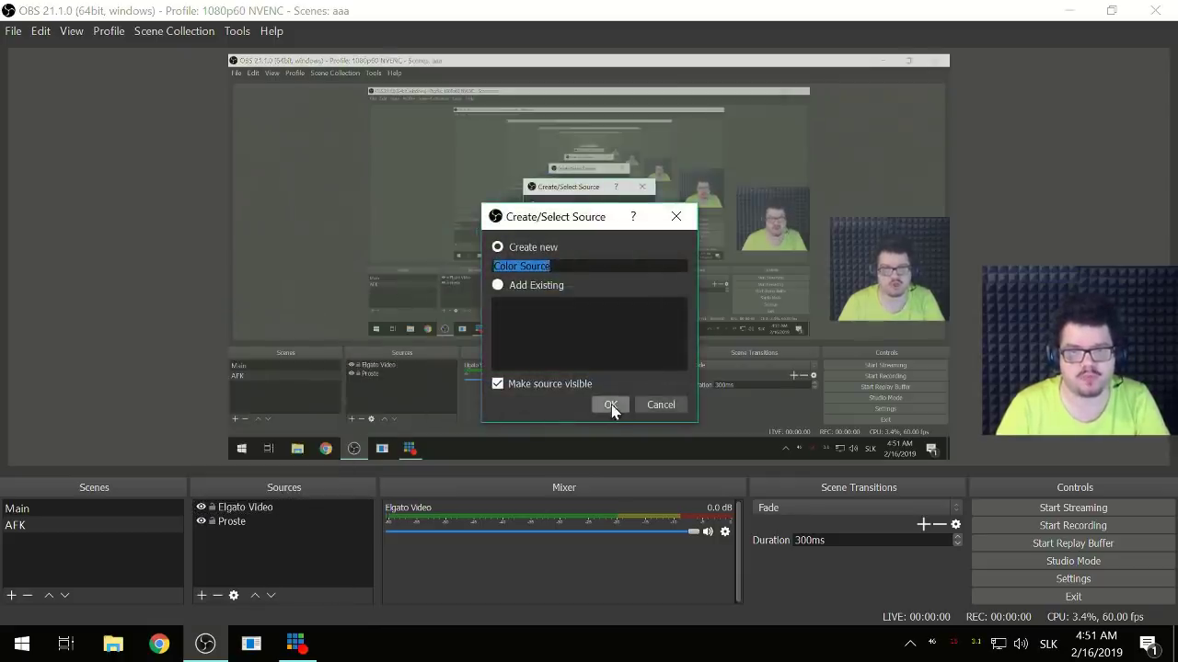
click(611, 404)
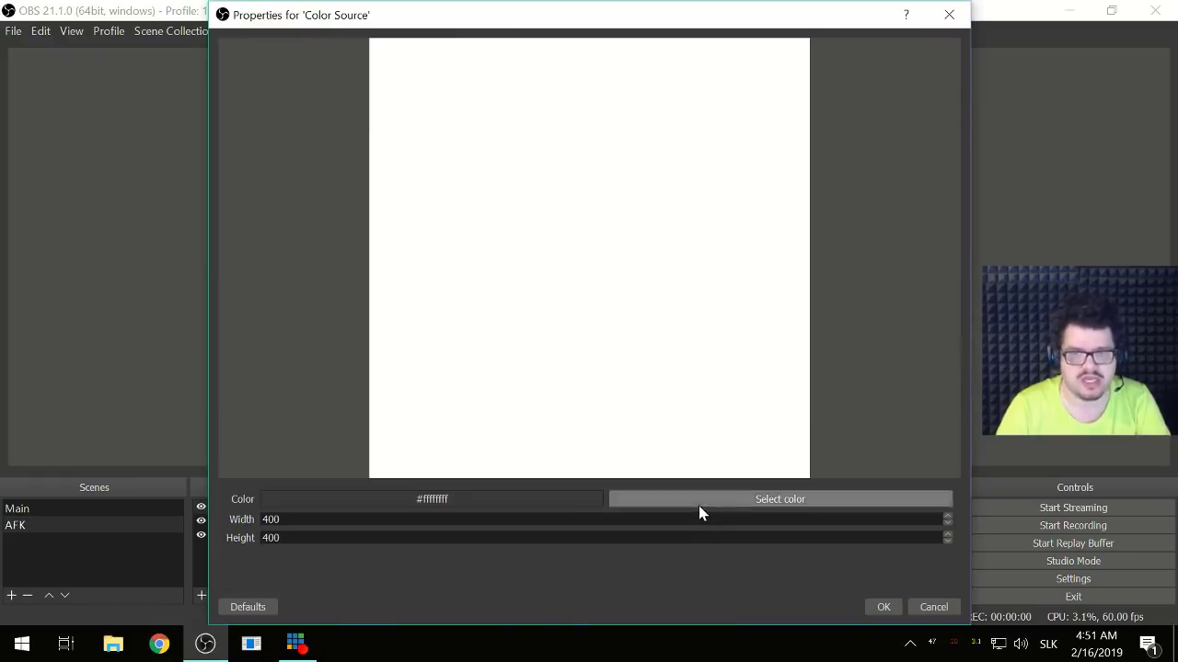
click(699, 501)
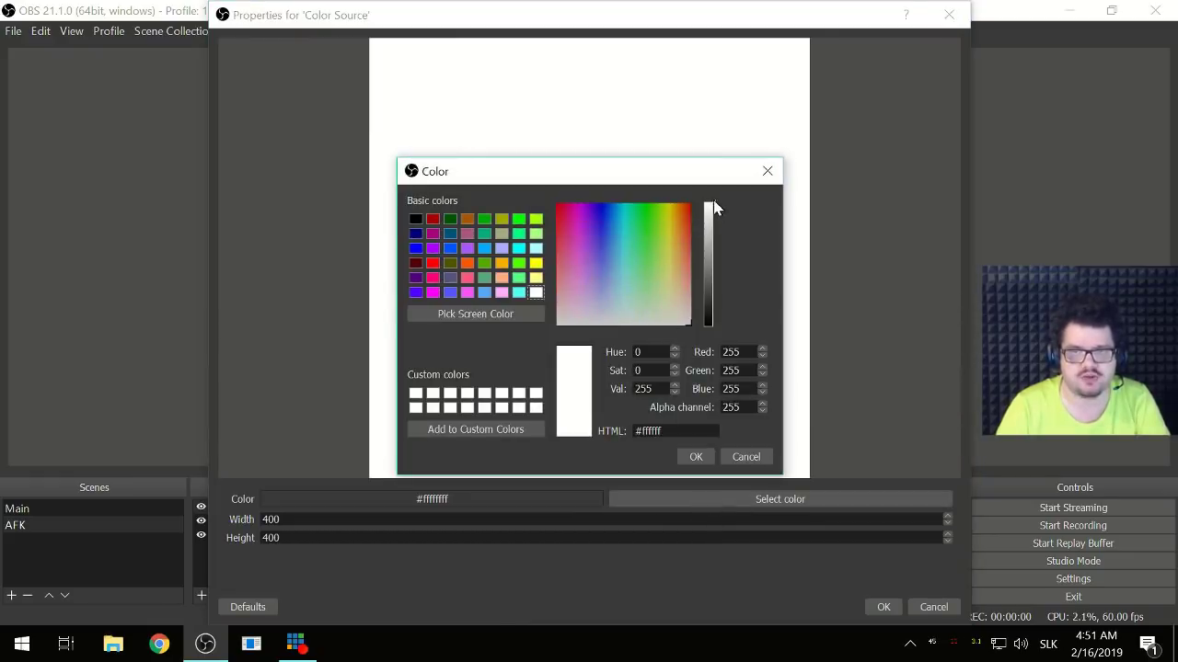
drag(710, 317, 712, 324)
click(697, 457)
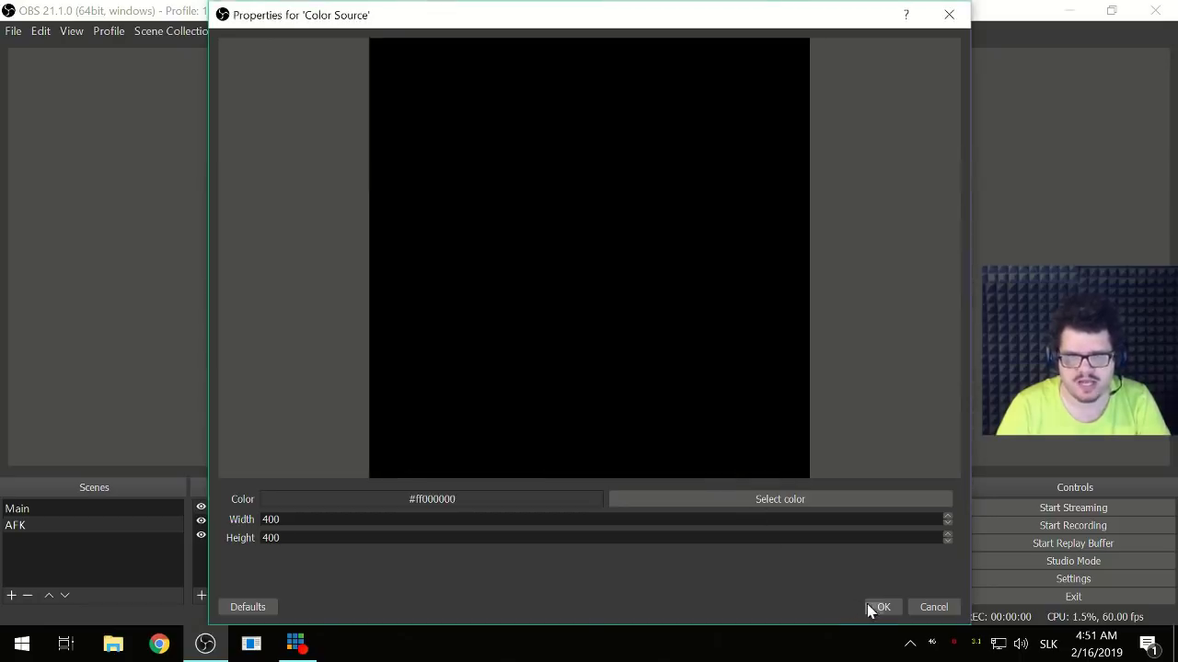
click(883, 607)
drag(377, 203, 961, 502)
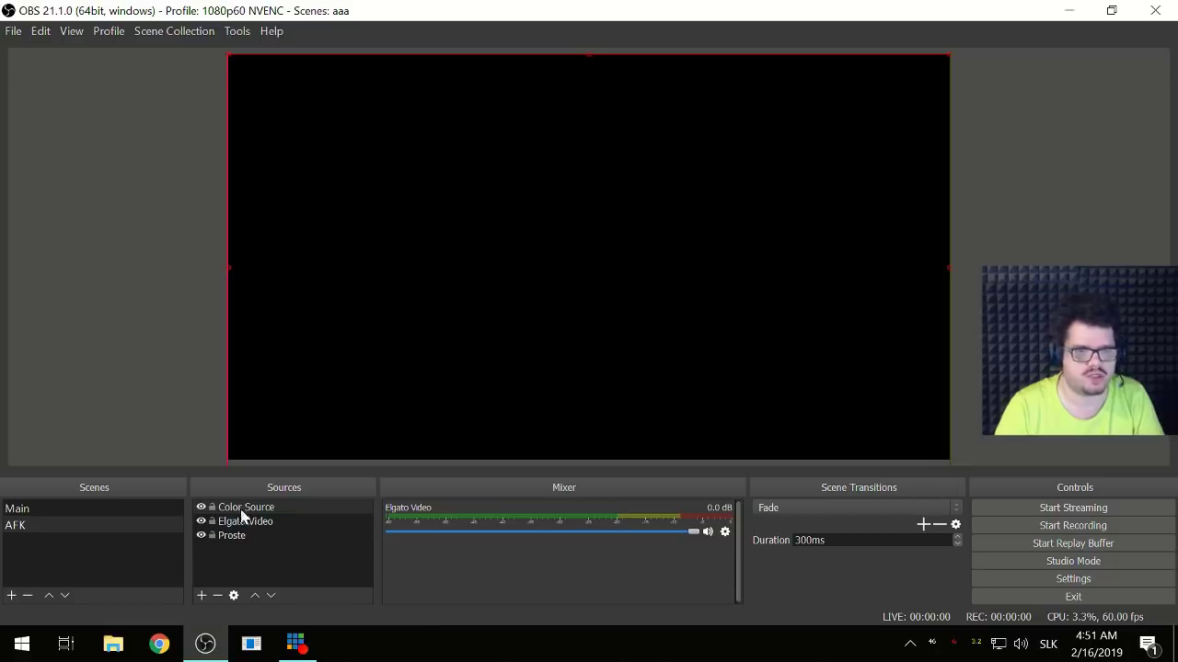
- Move the Proste logo to the top of the source order
click(237, 537)
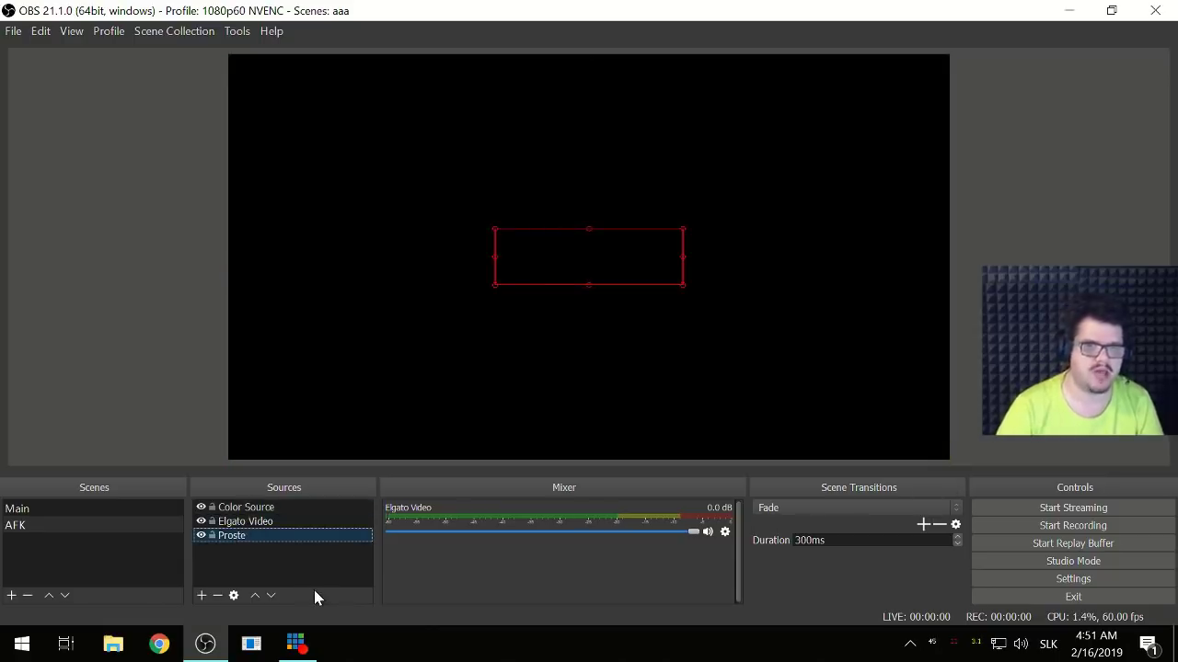
key(ctrl+Up)
key(ctrl+Up)
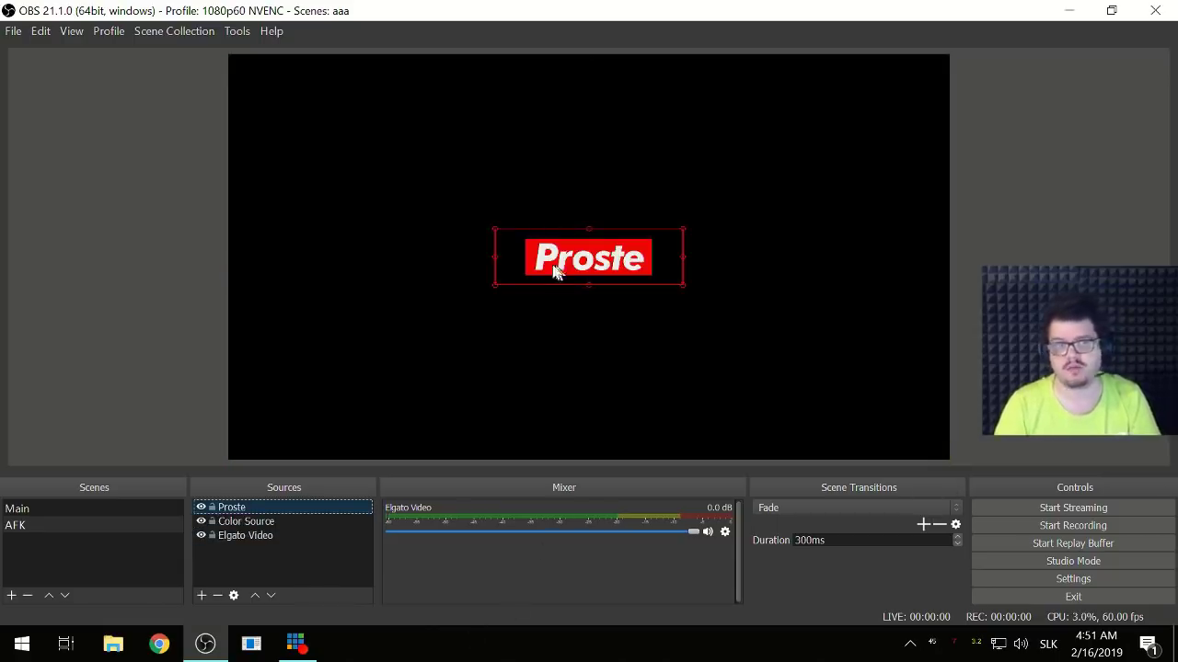
click(263, 567)
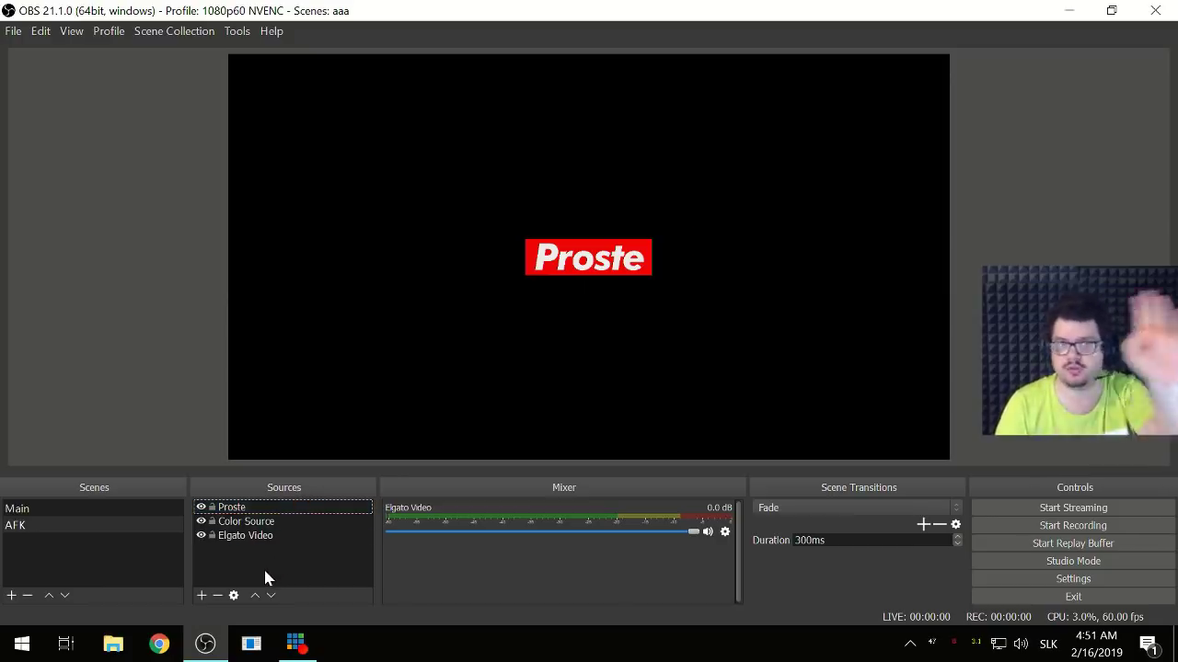
click(200, 536)
click(201, 522)
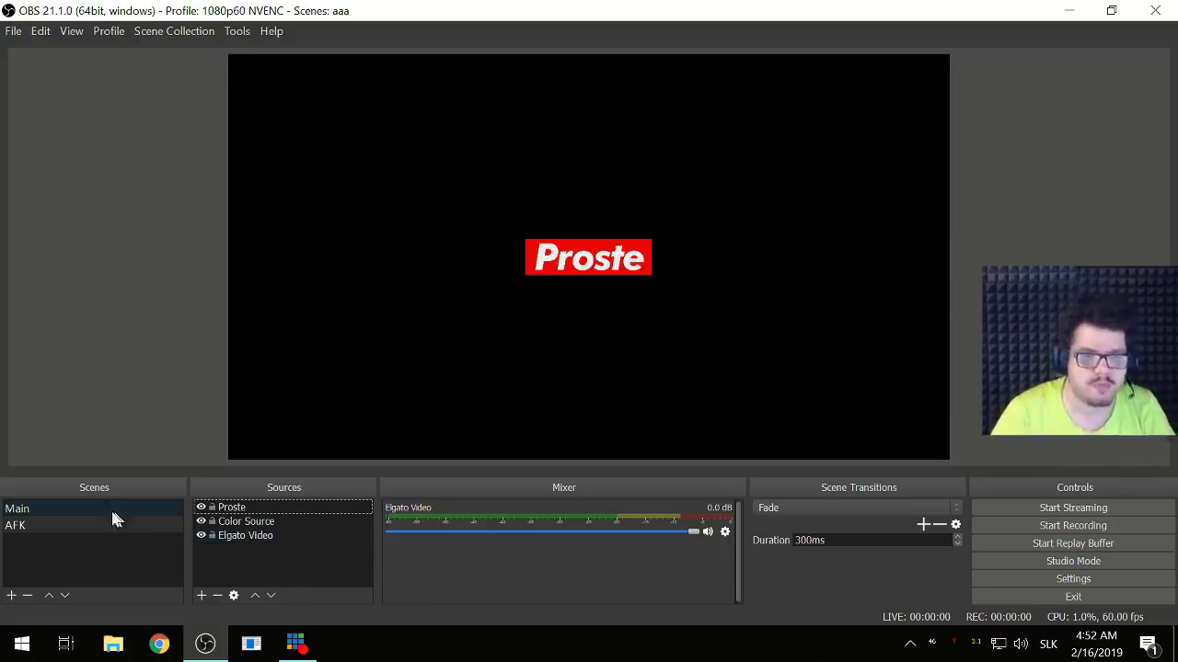
- In the Main scene, add a video capture device source named 'Camera'
click(86, 507)
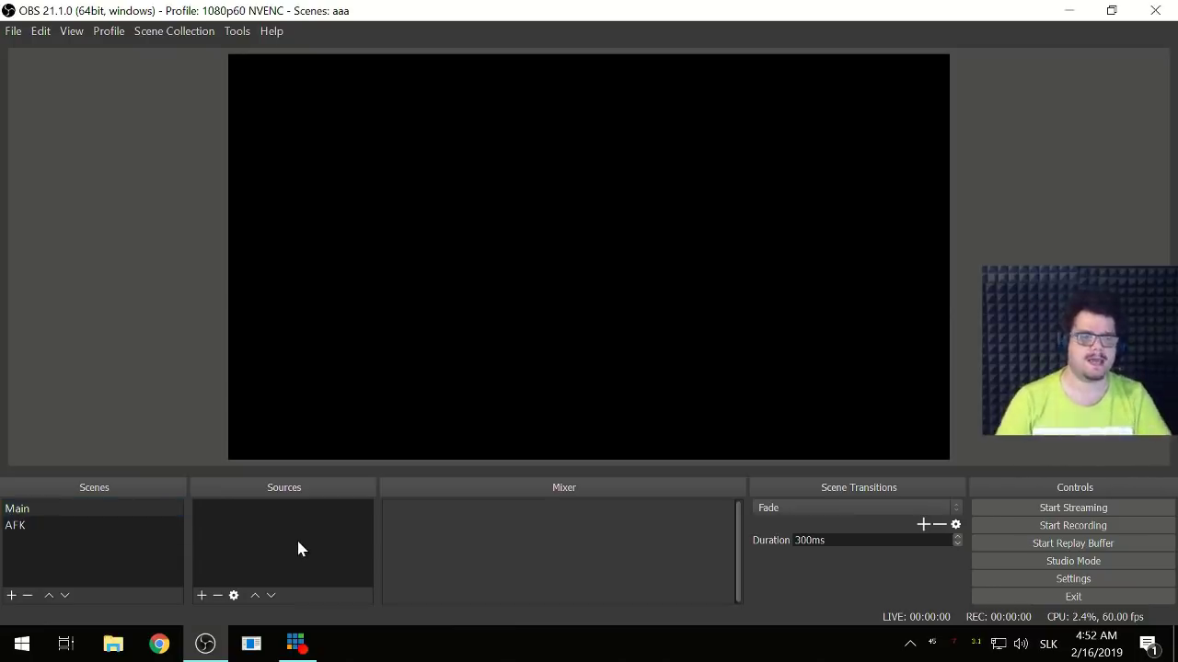
click(201, 595)
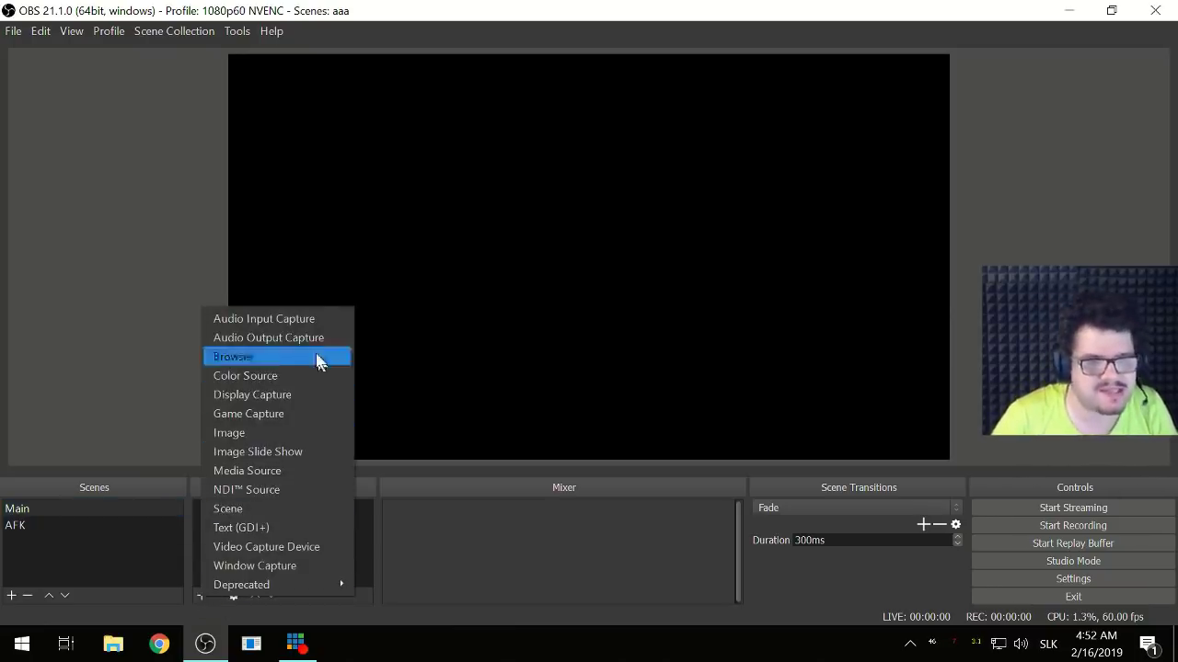
click(296, 547)
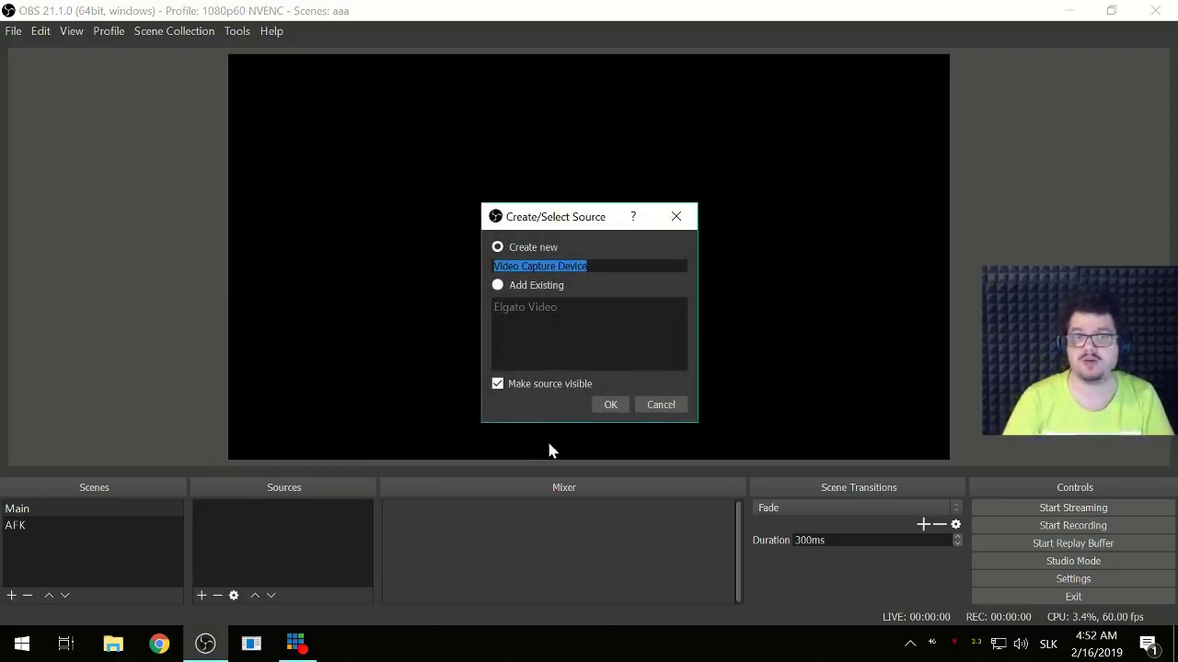
key(BackSpace)
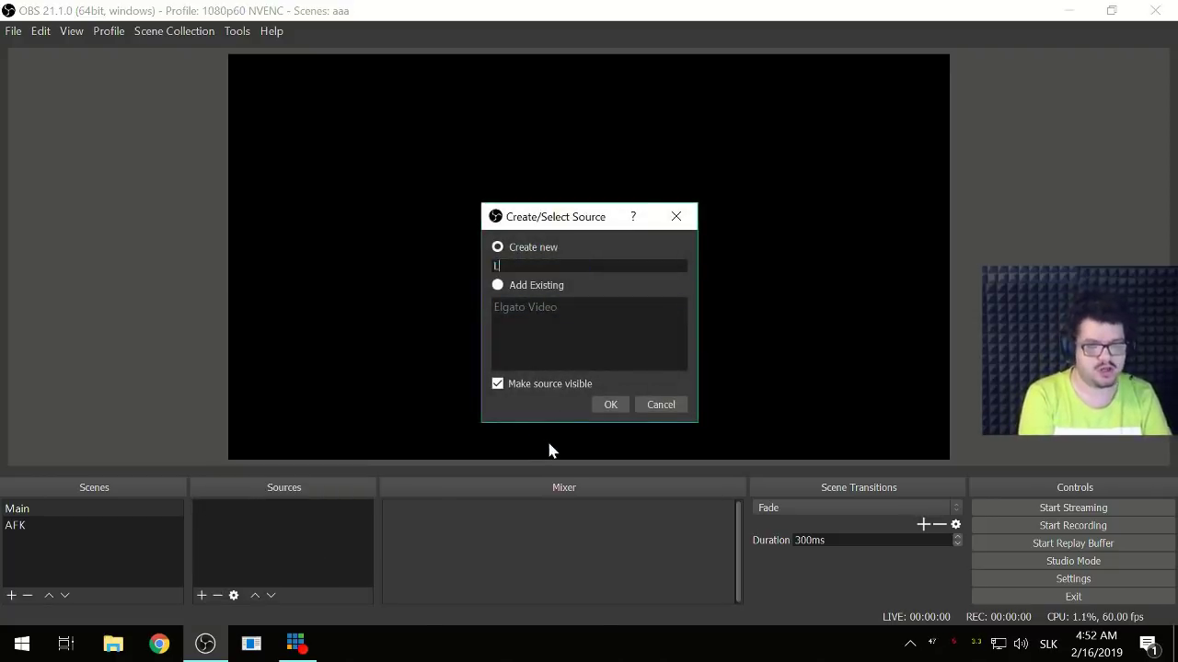
text(Le)
key(BackSpace)
key(BackSpace)
text(Camera)
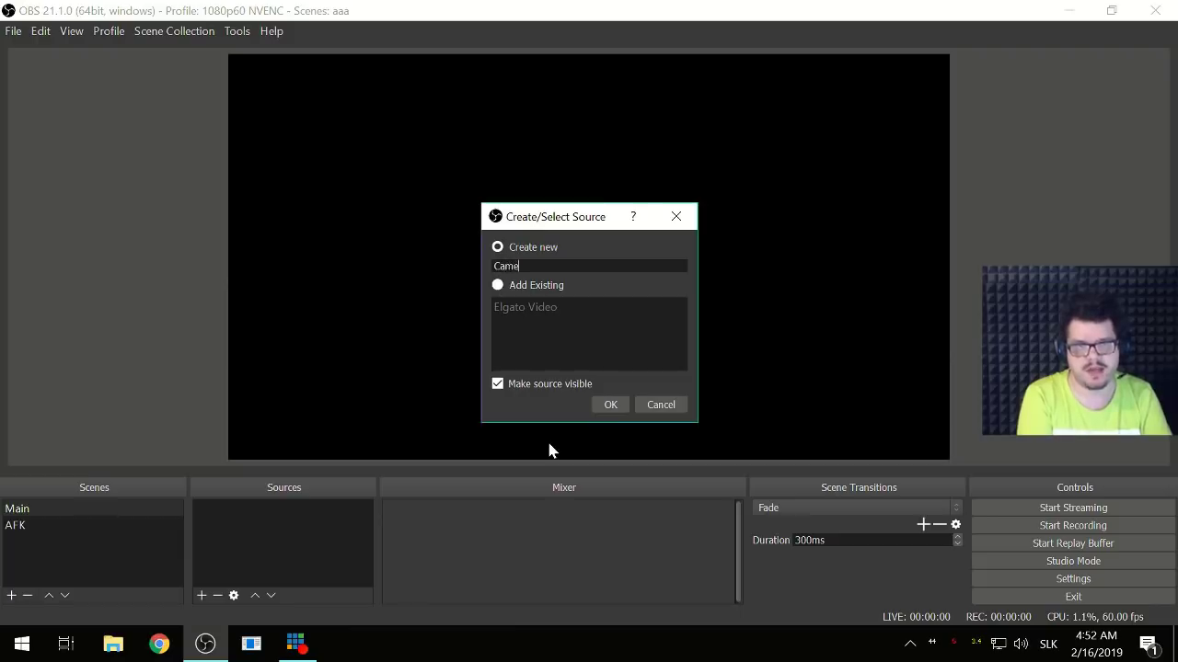
click(614, 407)
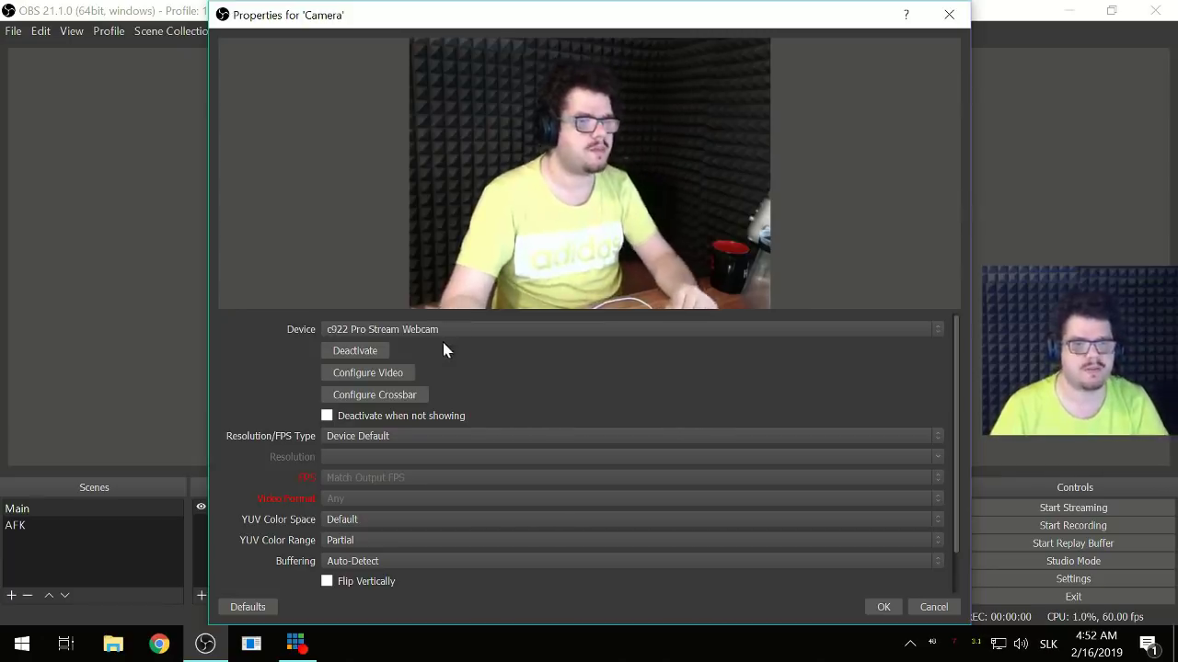
- Give the Camera a custom 1920x1080 resolution at 30 FPS and apply it
click(394, 437)
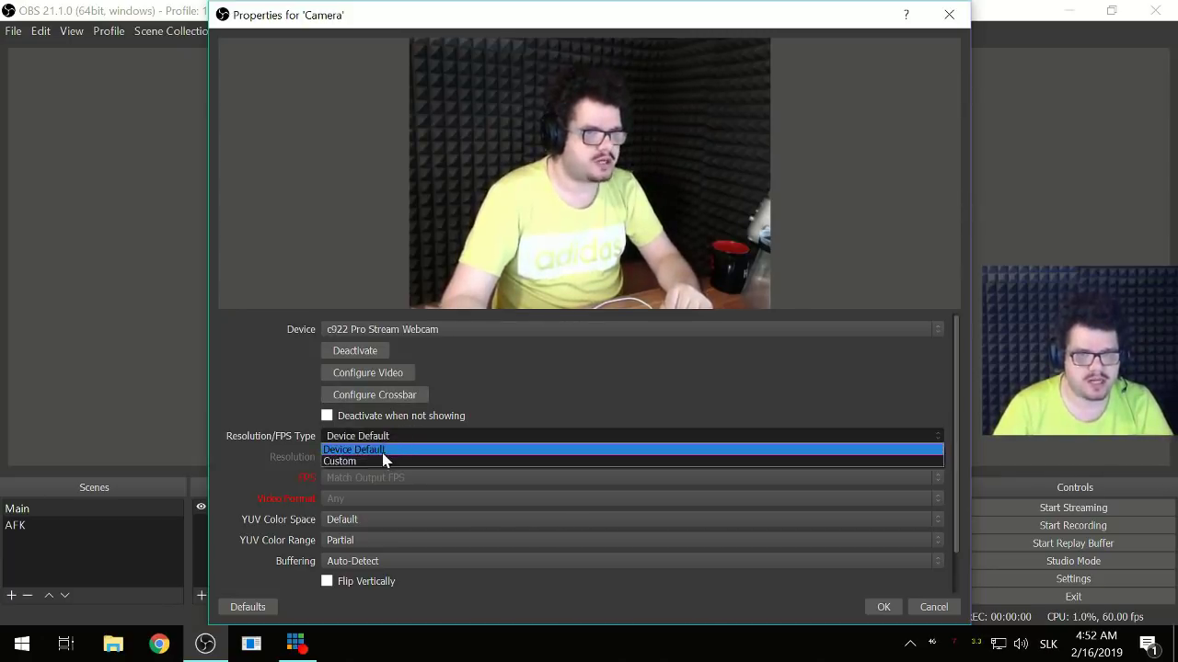
click(375, 460)
click(939, 458)
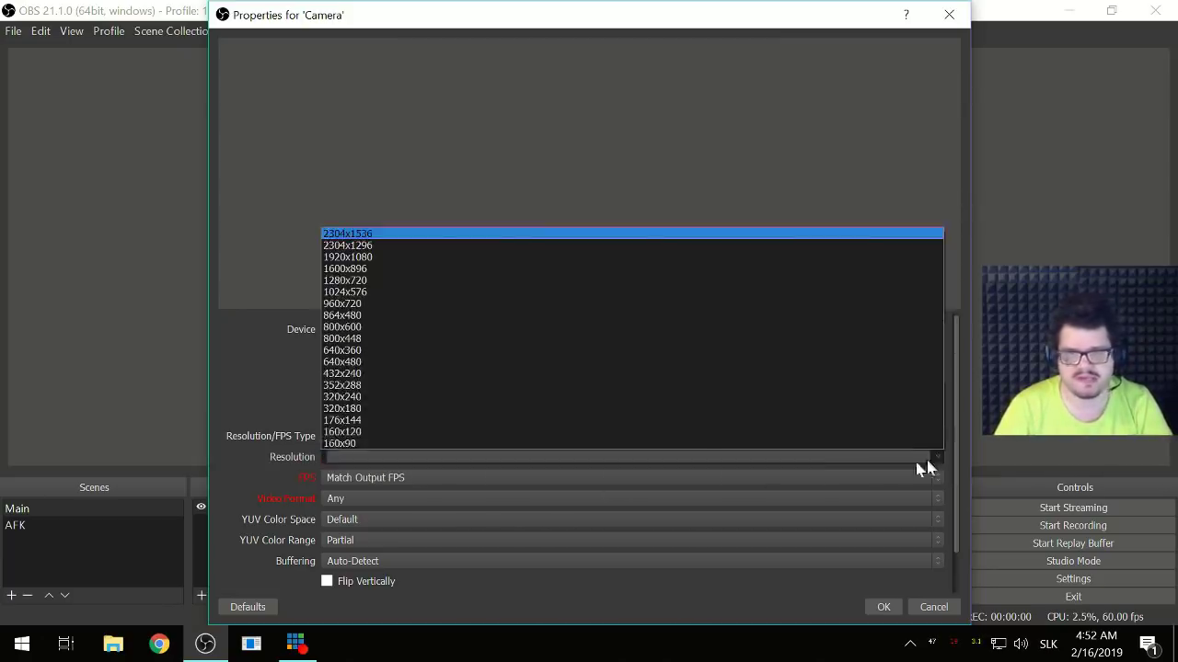
click(440, 265)
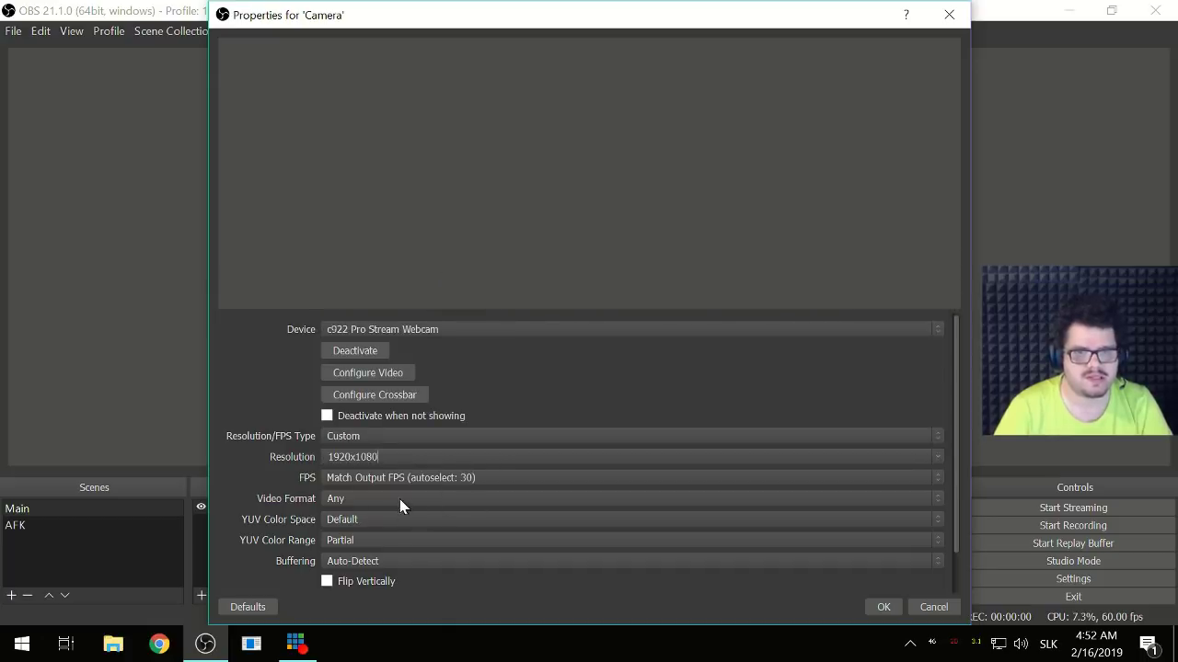
click(390, 480)
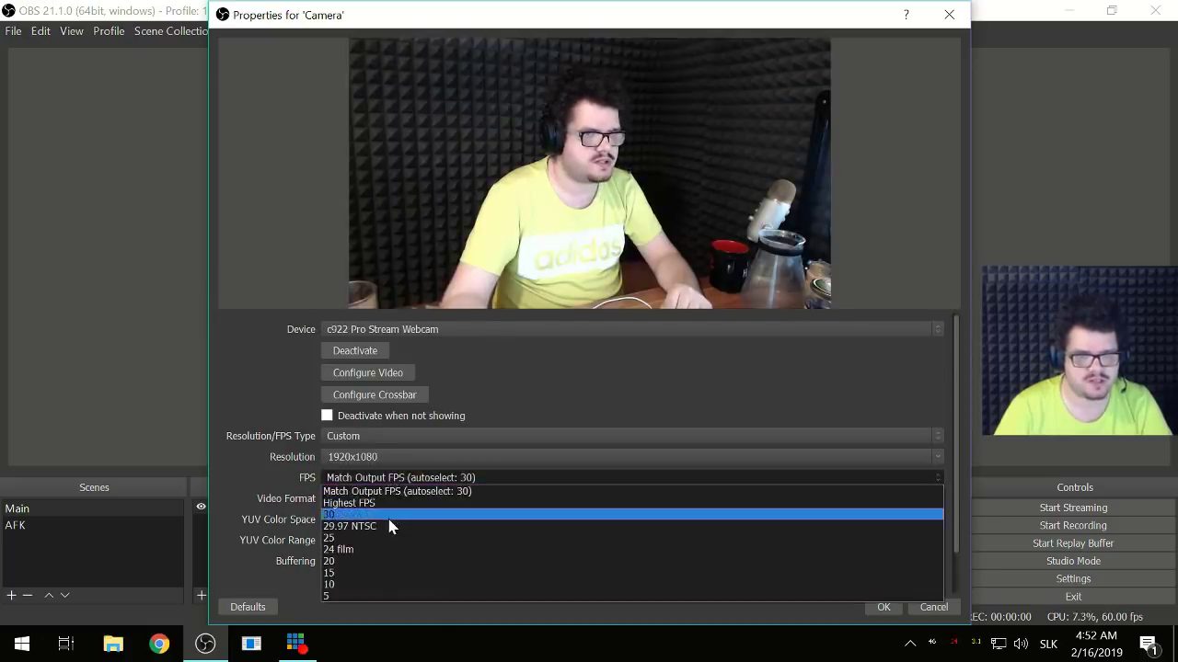
click(389, 520)
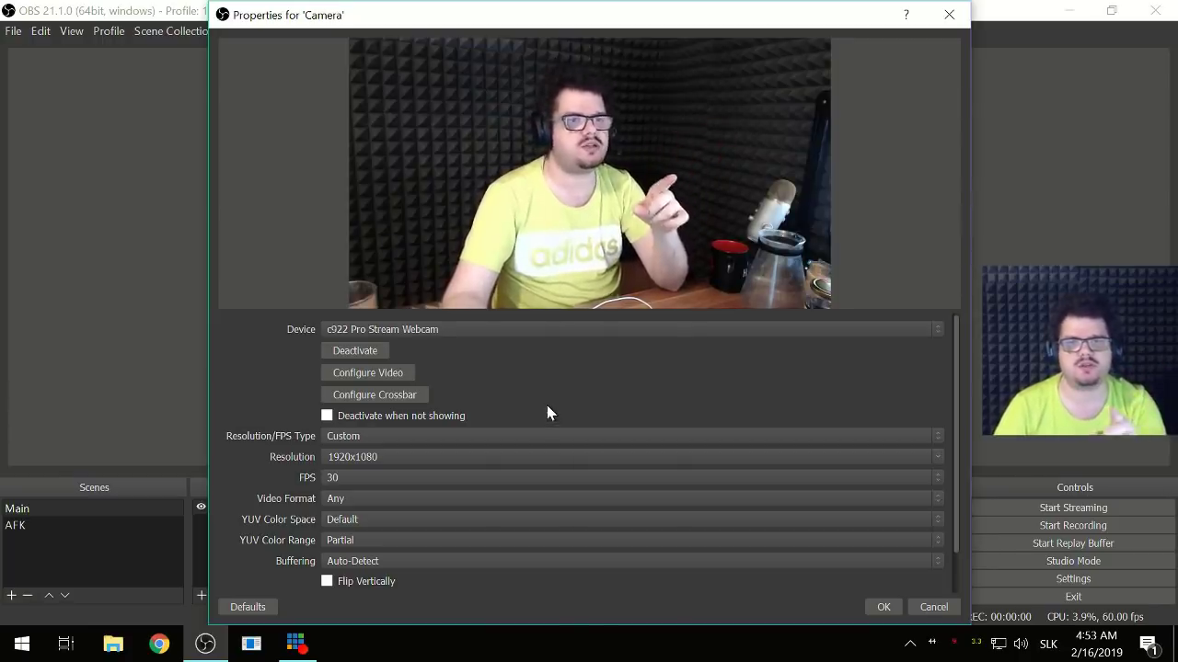
click(883, 607)
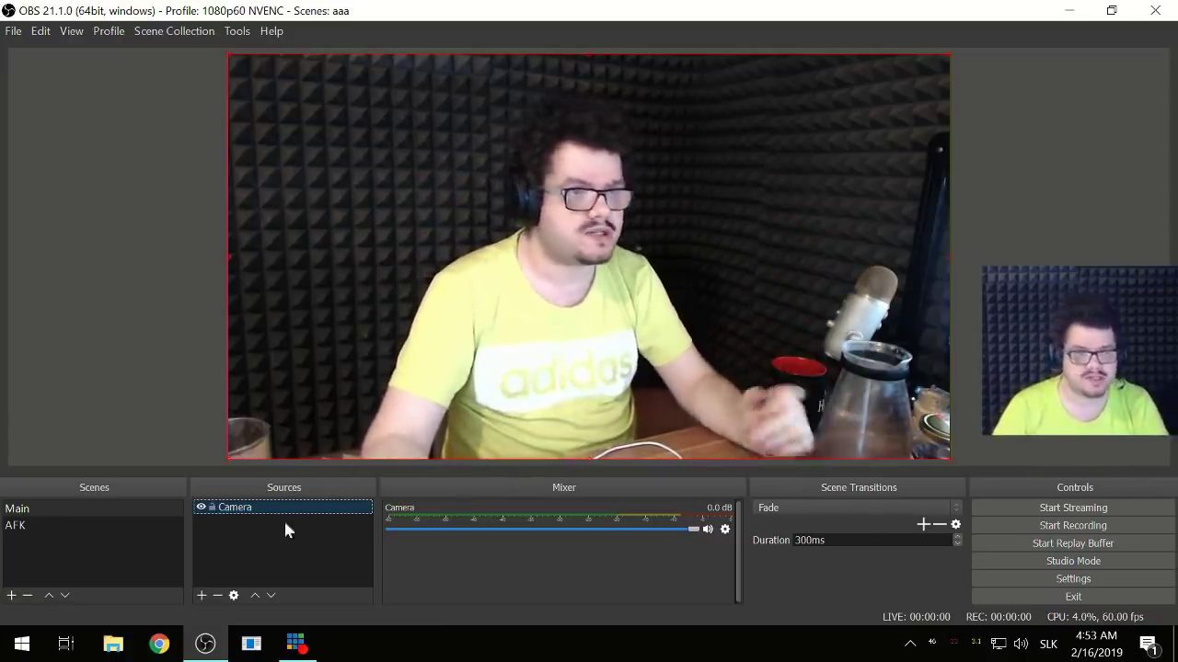
- Set the Camera source to 1280x720 resolution at 60 FPS
double_click(230, 509)
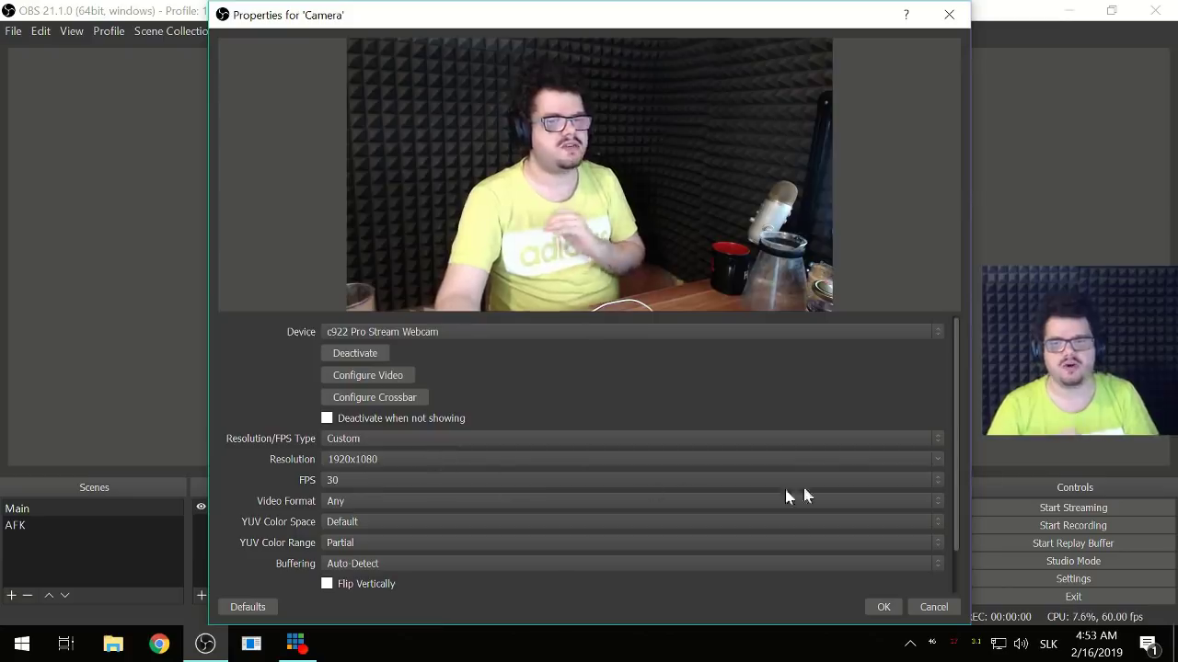
click(937, 460)
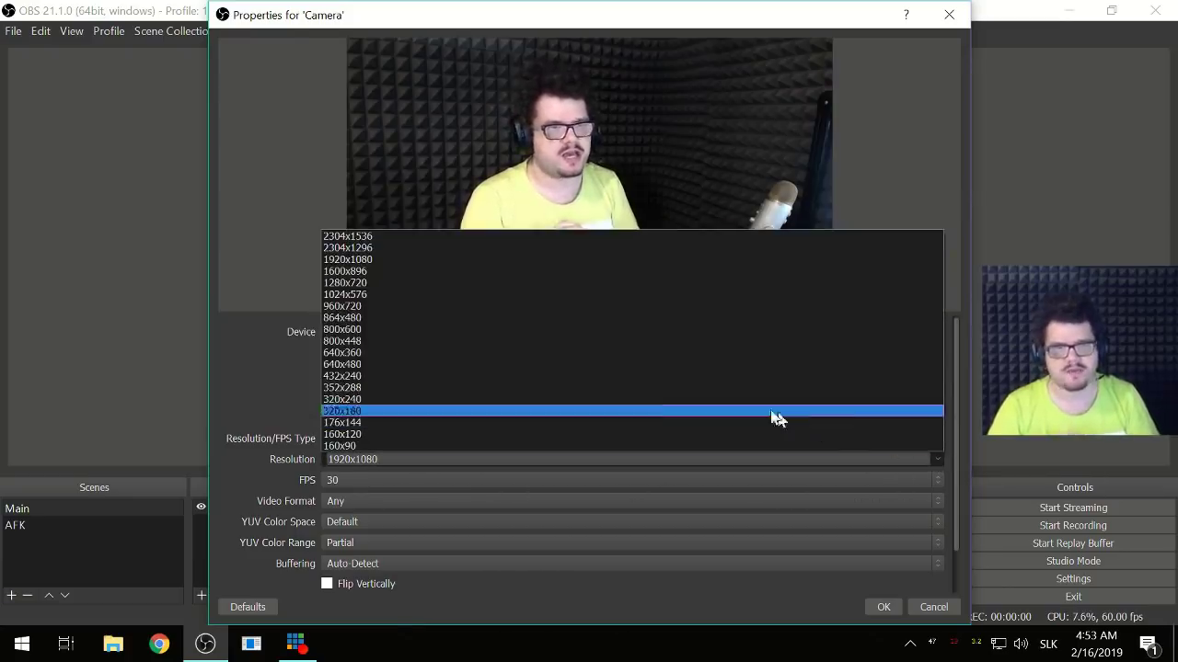
click(449, 283)
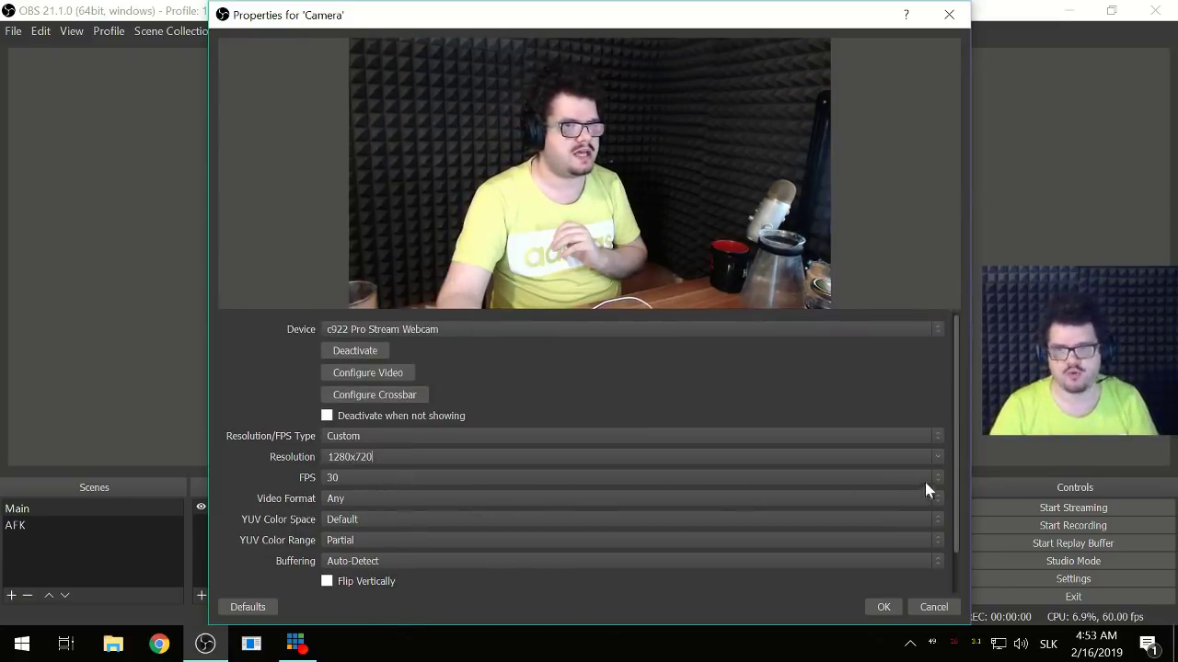
click(924, 479)
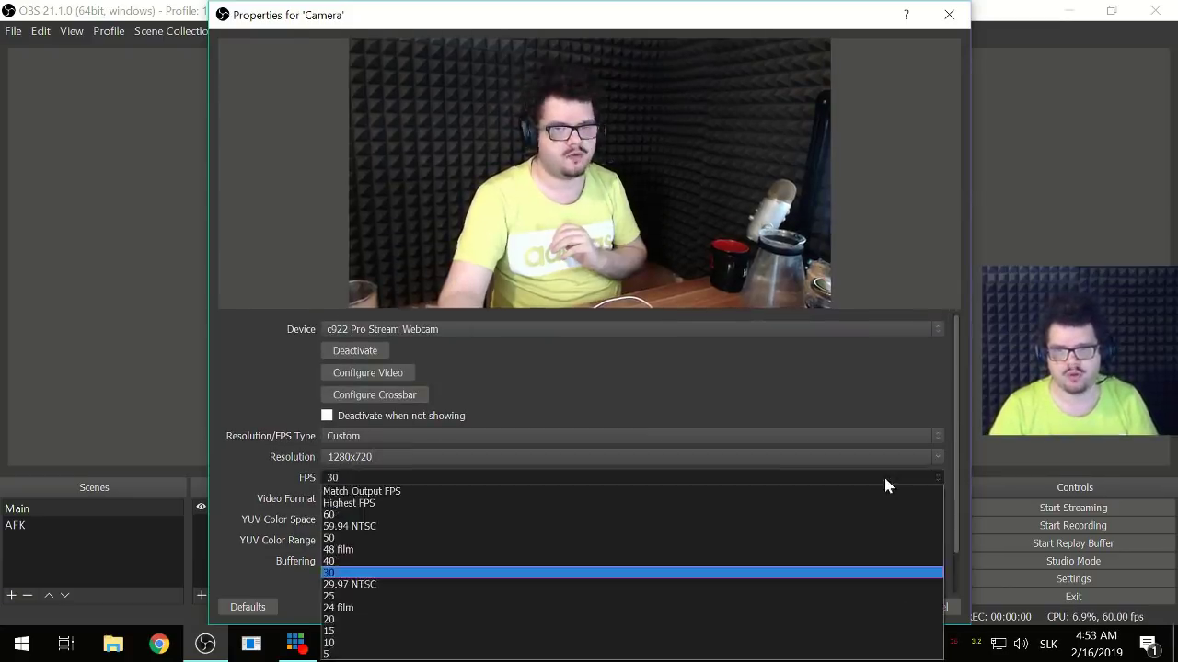
click(448, 518)
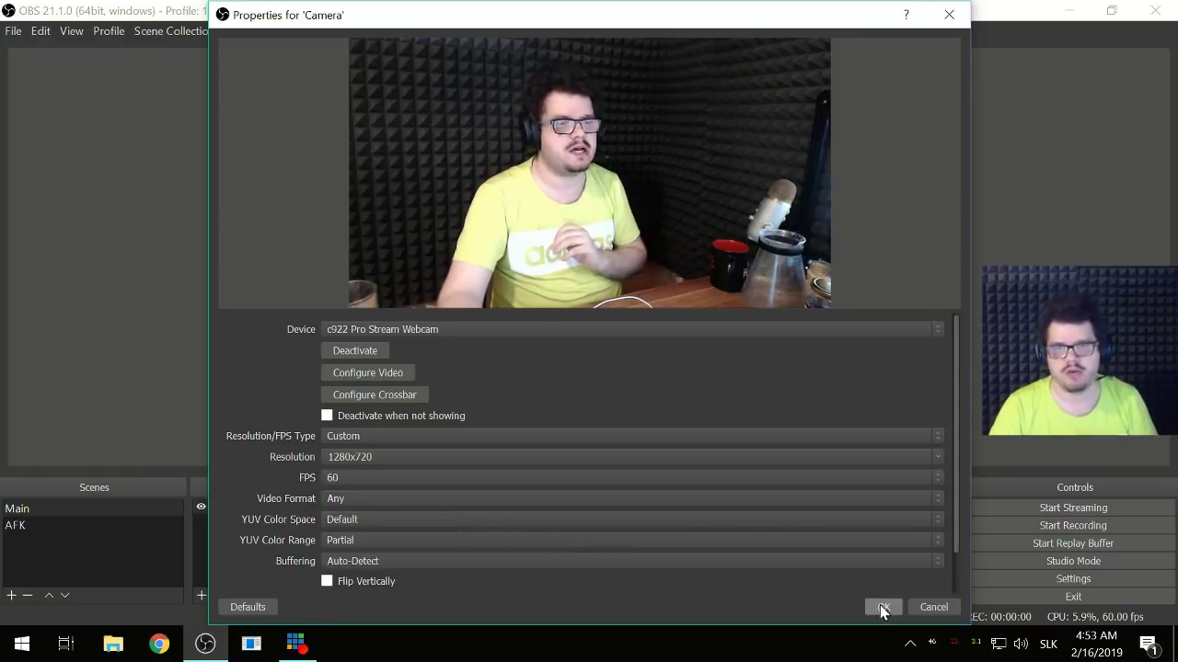
click(881, 609)
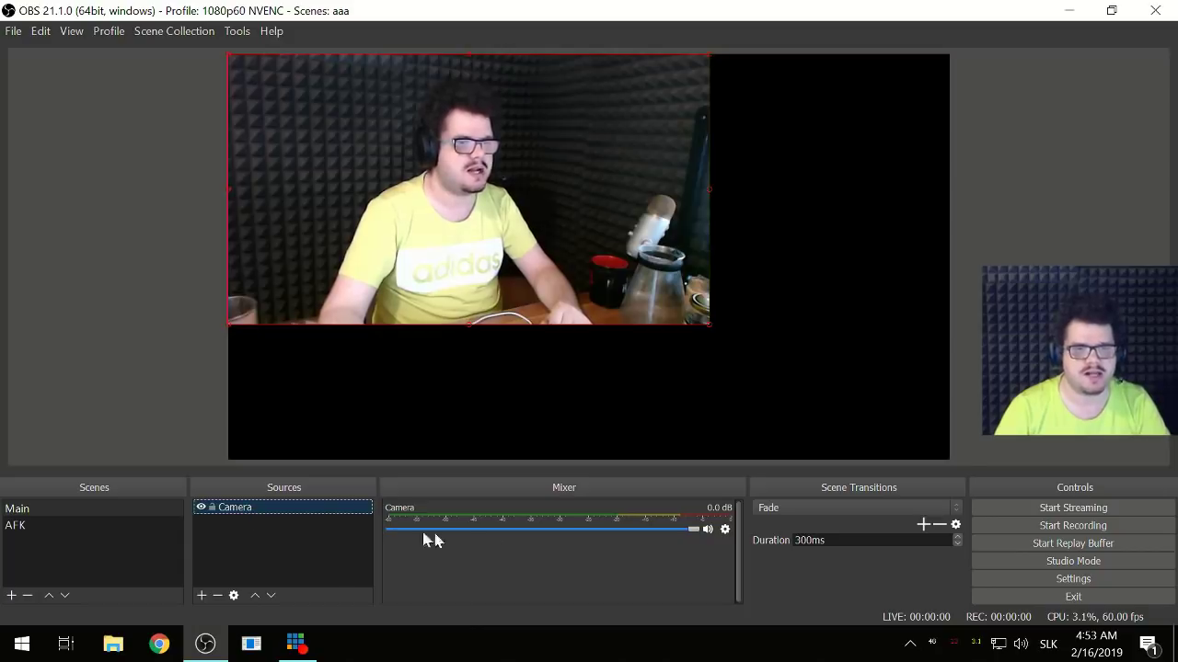
- Change the Camera's frame rate back to 30 FPS
double_click(270, 508)
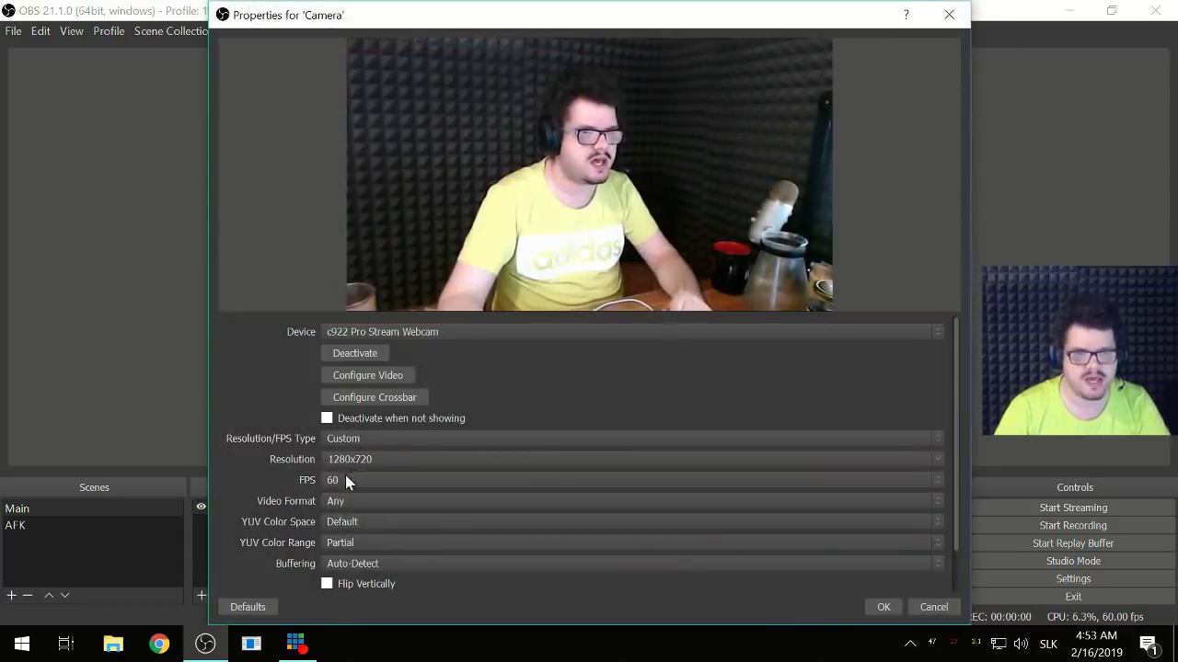
click(350, 478)
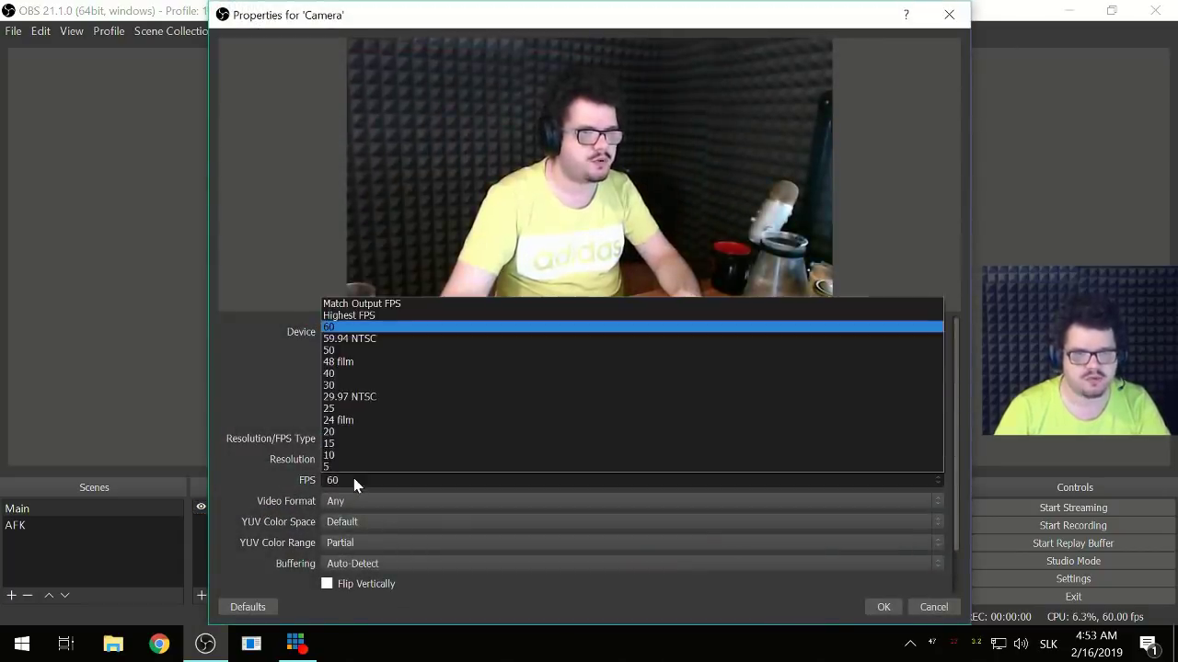
click(367, 385)
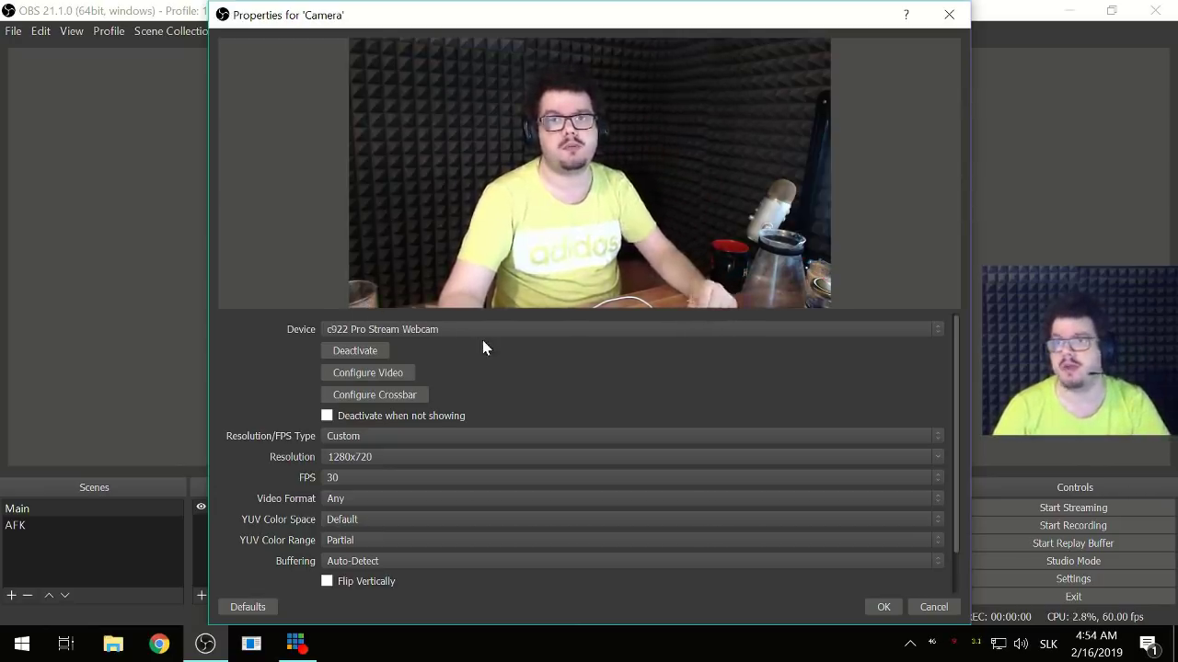
click(881, 608)
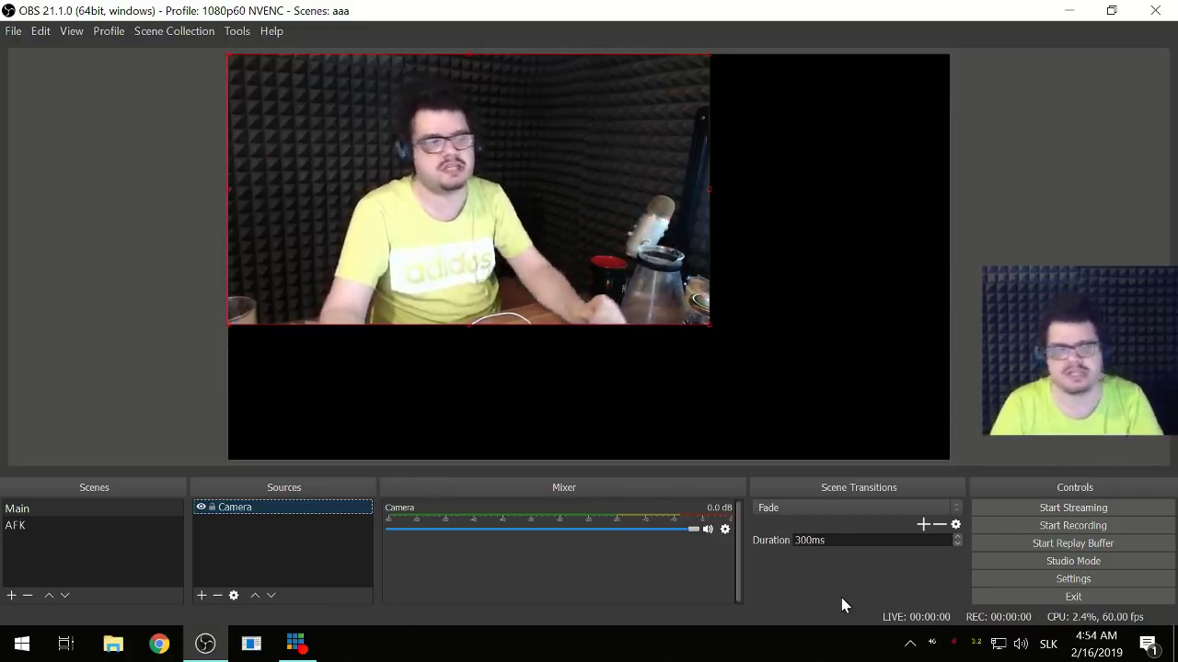
click(253, 548)
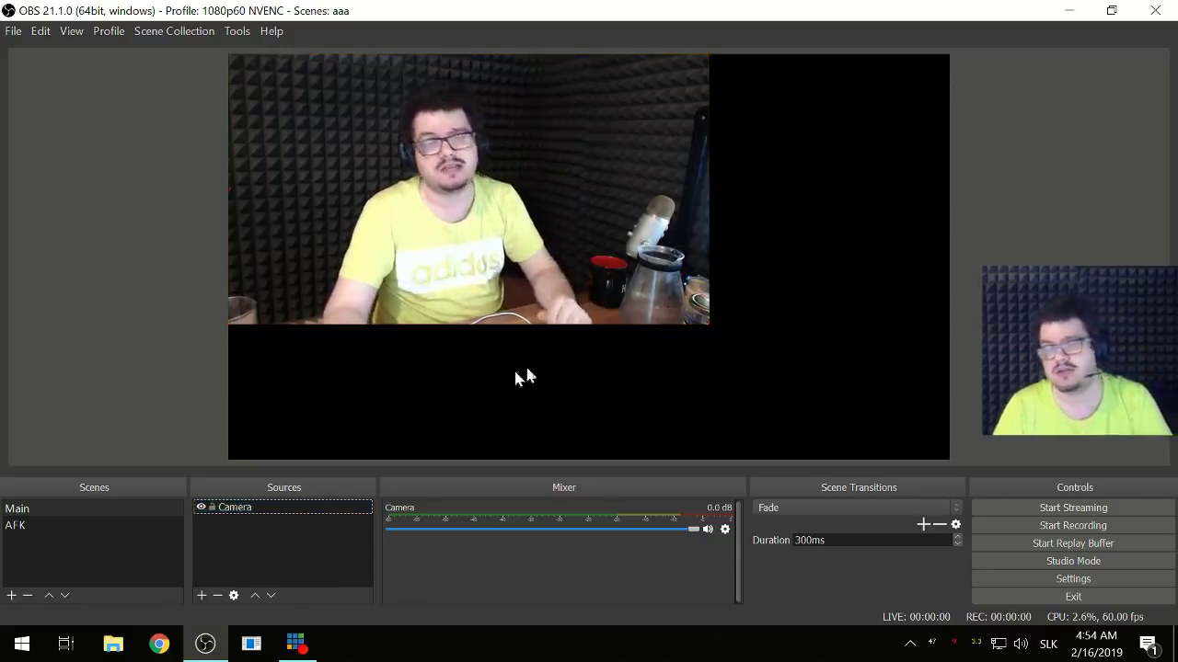
click(589, 210)
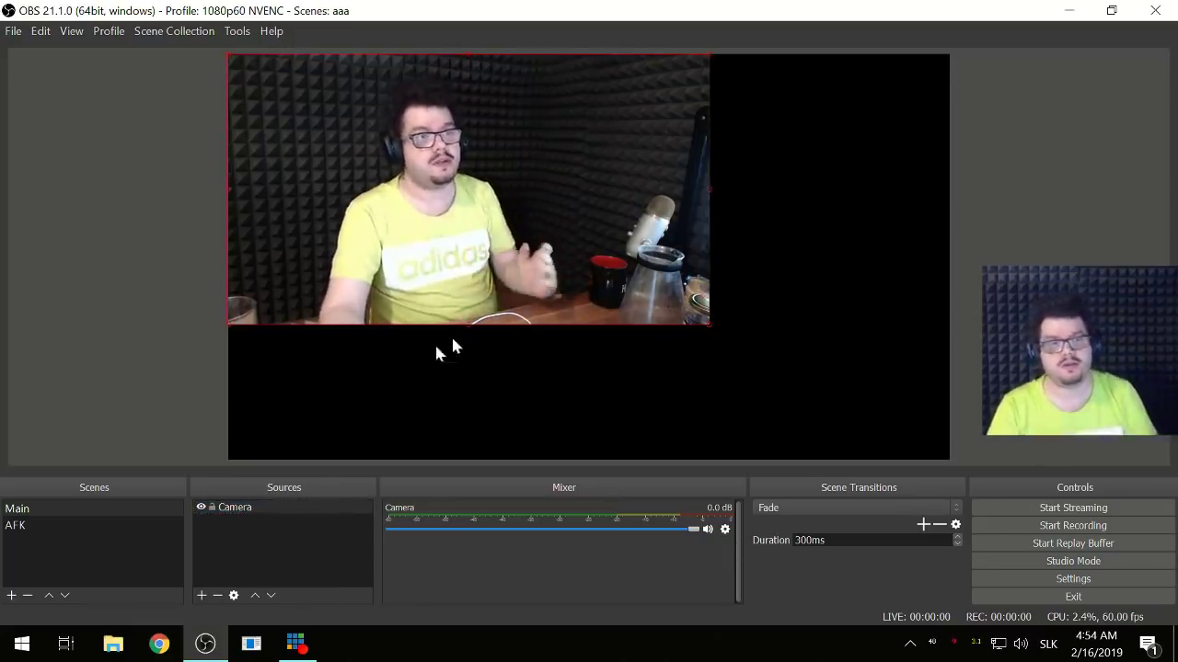
- Set the Camera resolution to 1920x1080 in its properties
double_click(253, 512)
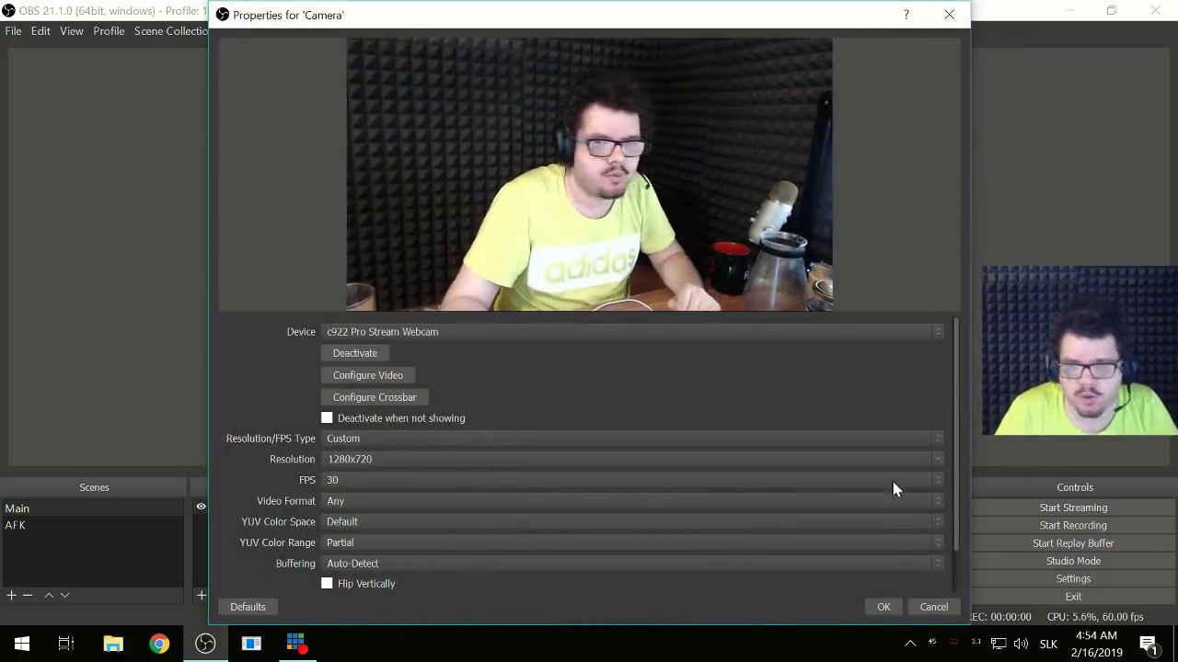
click(936, 459)
click(455, 254)
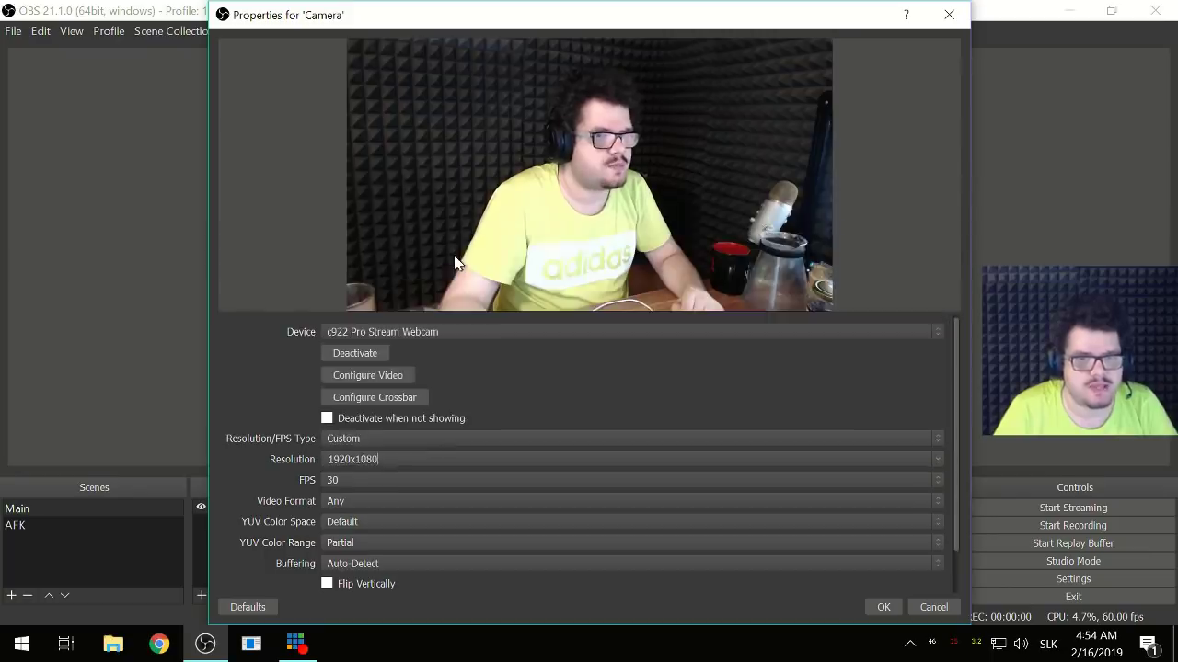
scroll(279, 513, down, 1)
scroll(279, 513, up, 1)
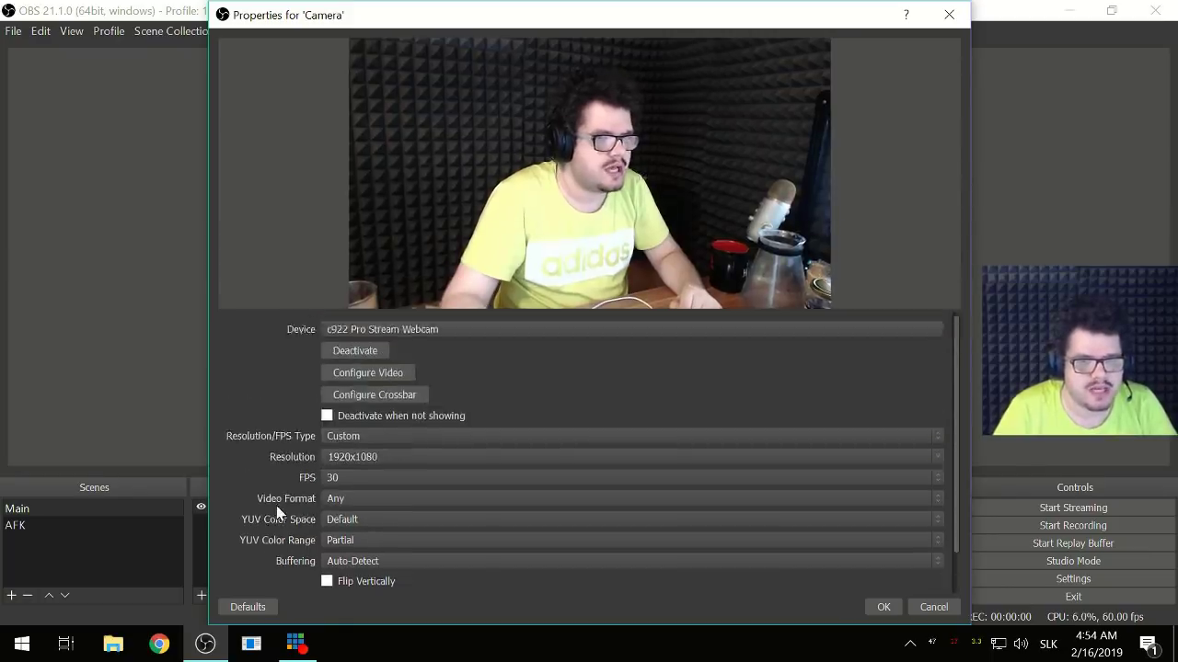
scroll(279, 513, down, 1)
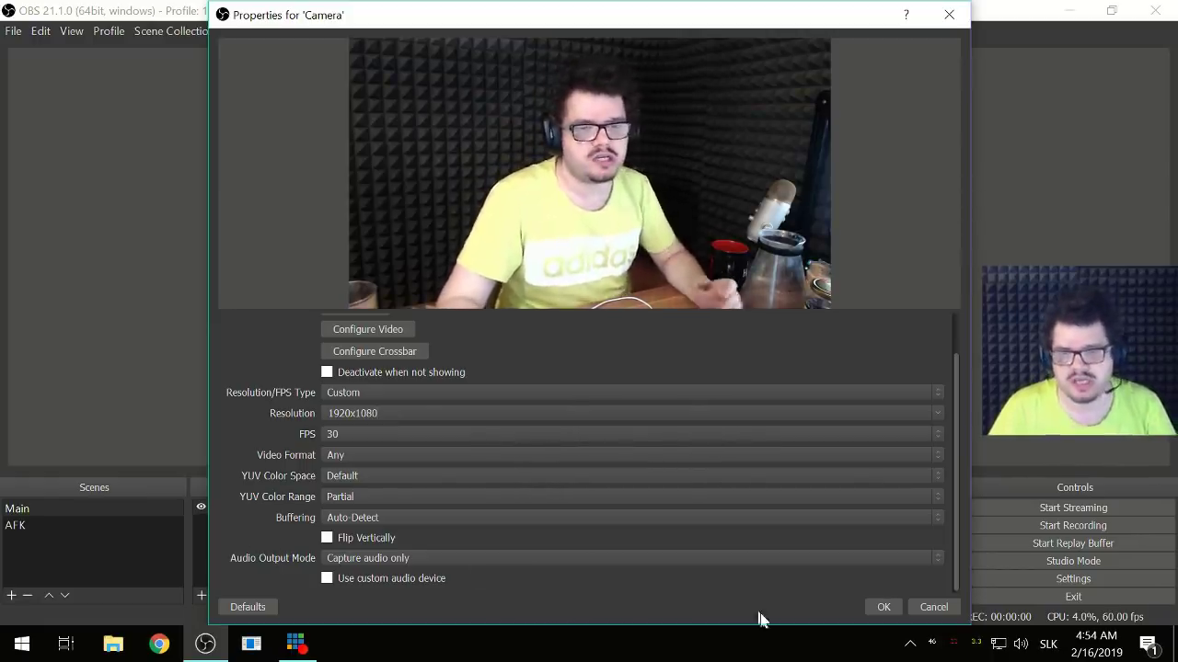
click(879, 610)
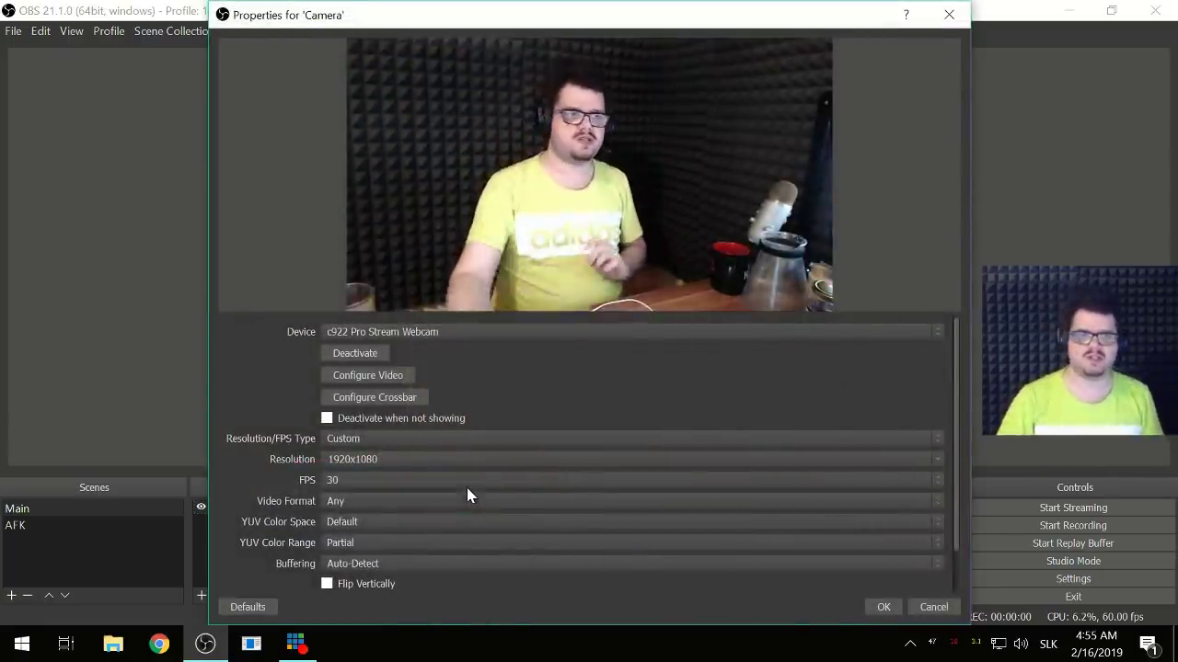
- Enable a custom audio device and pick the USB Advanced Audio Device microphone
scroll(253, 506, down, 2)
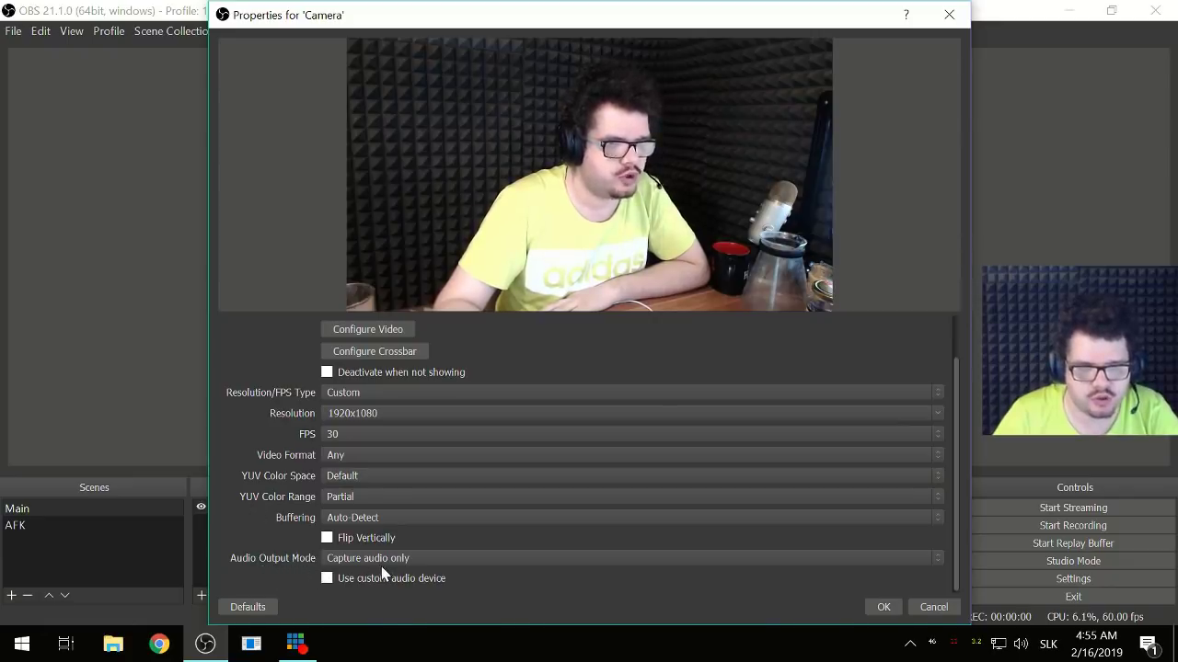
click(329, 582)
scroll(298, 564, down, 1)
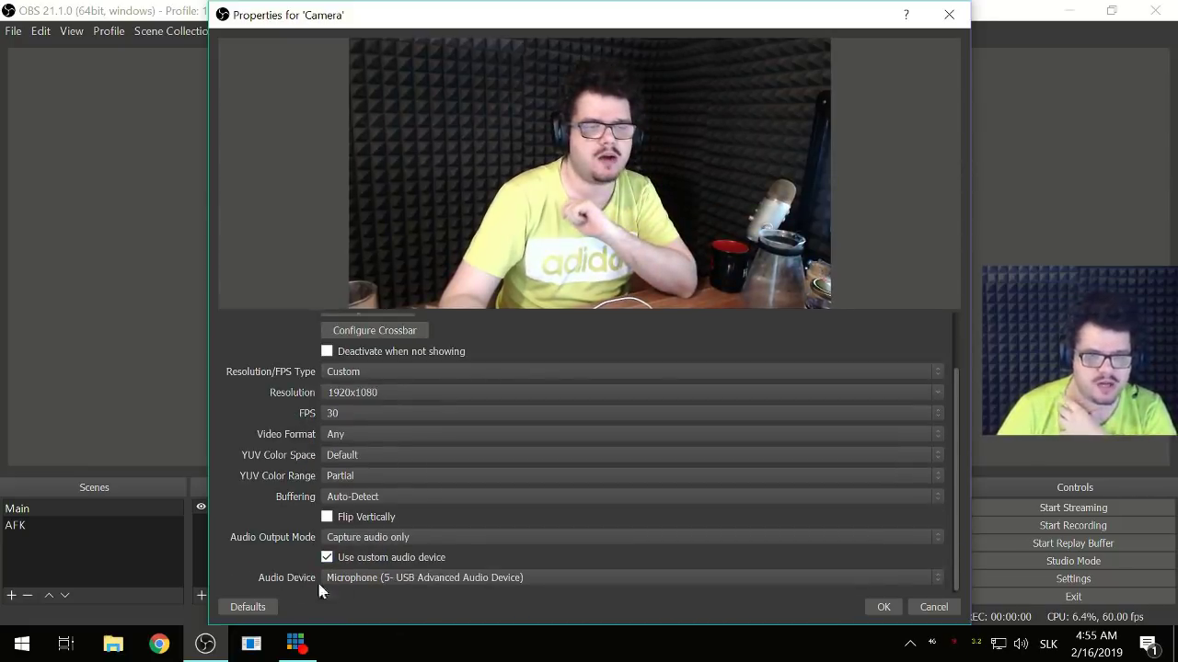
click(375, 579)
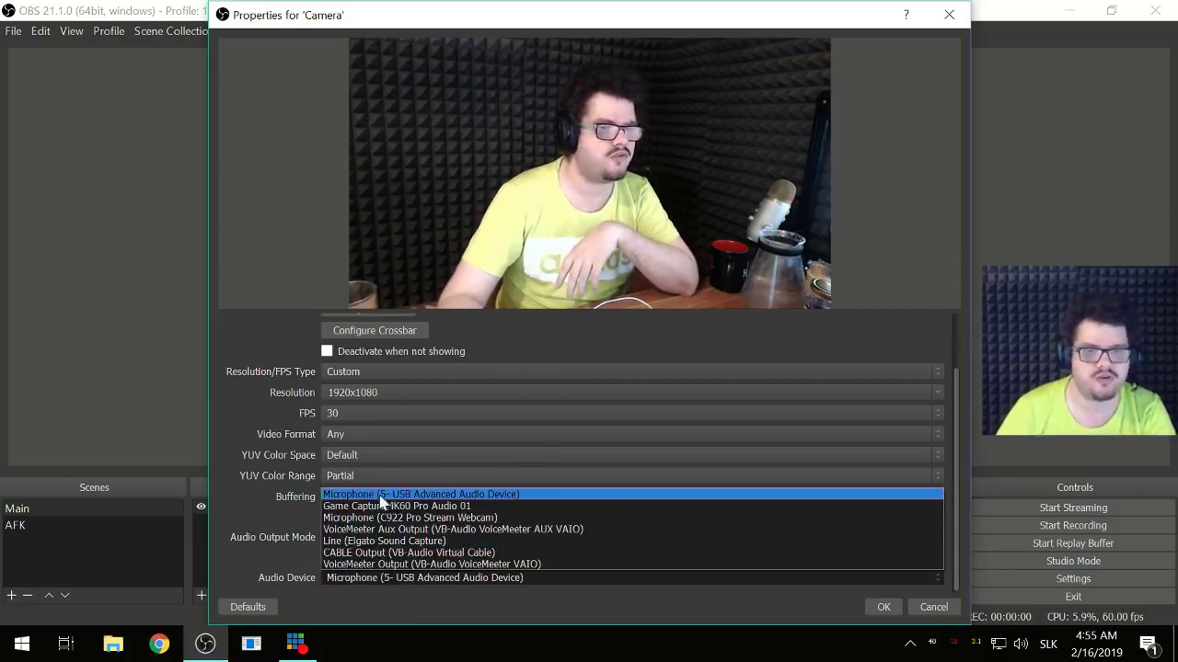
click(432, 498)
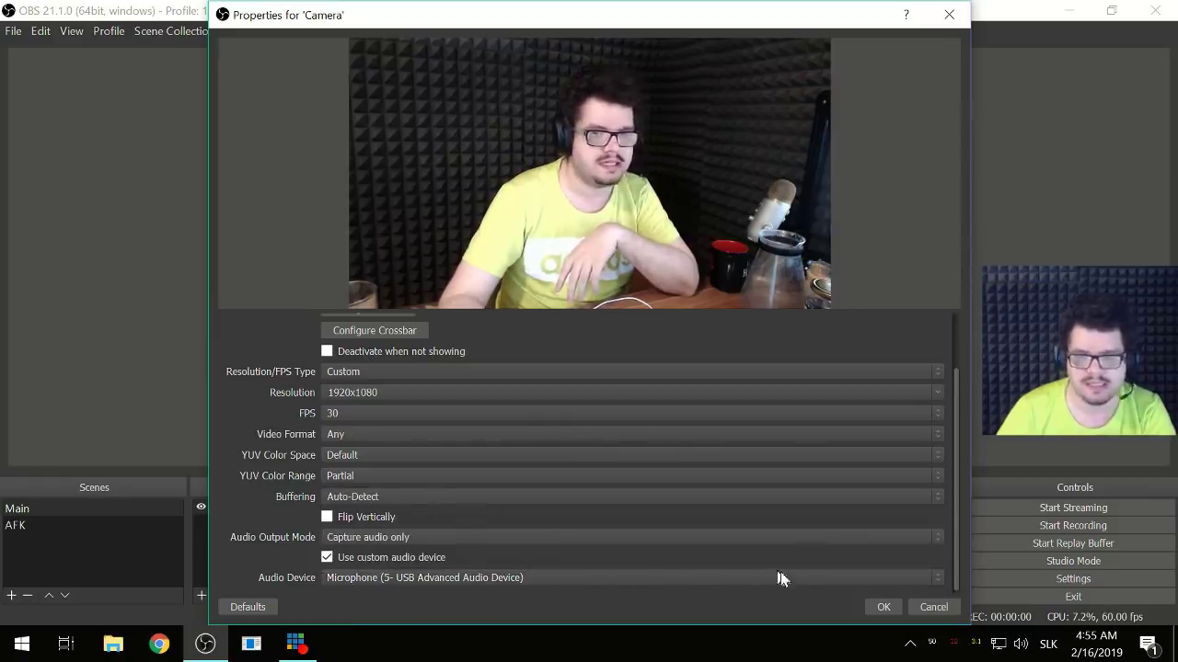
- Confirm the Camera properties, toggle the Camera's visibility off and on, then deselect it
click(882, 608)
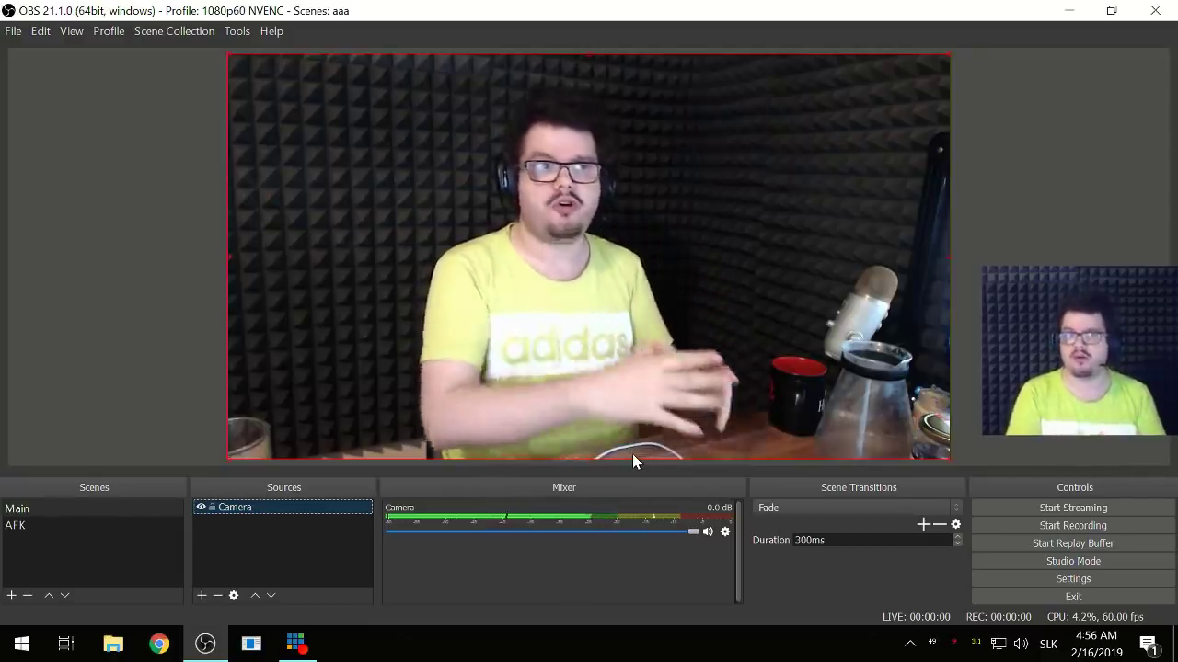
click(200, 508)
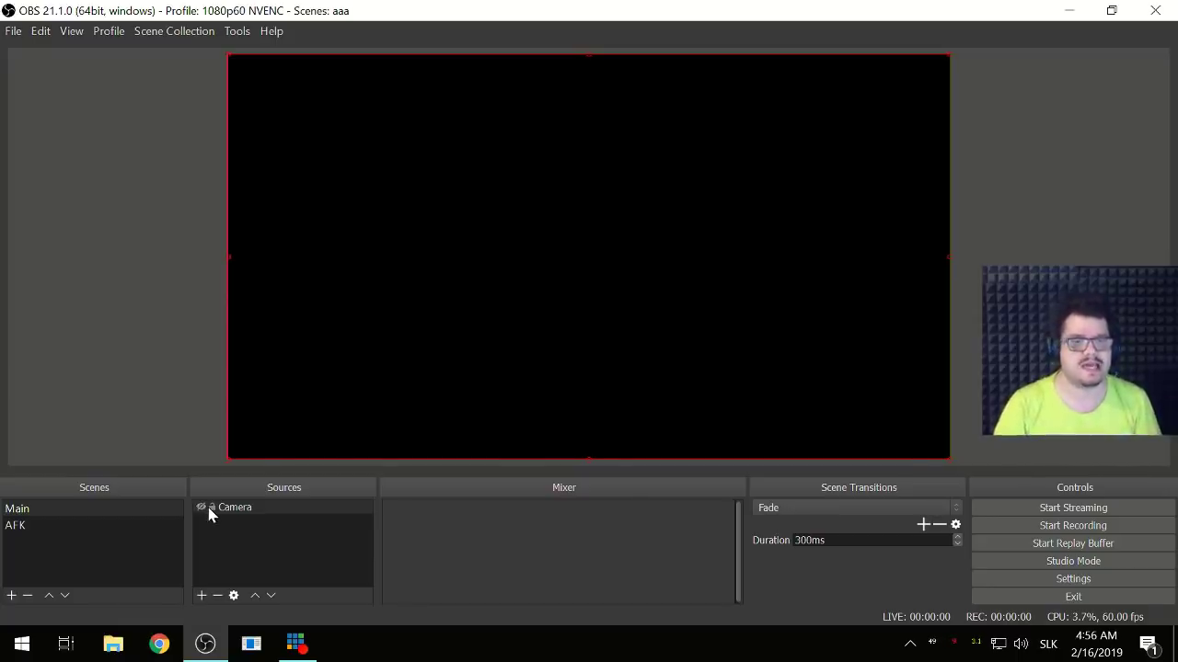
click(201, 508)
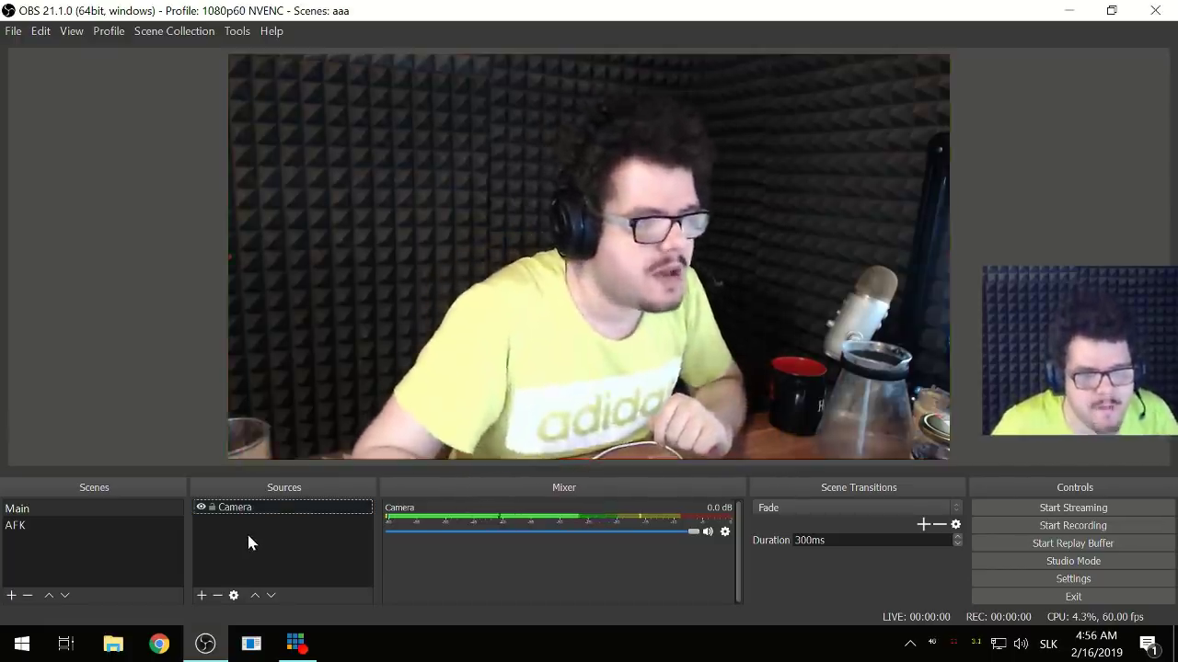
click(246, 546)
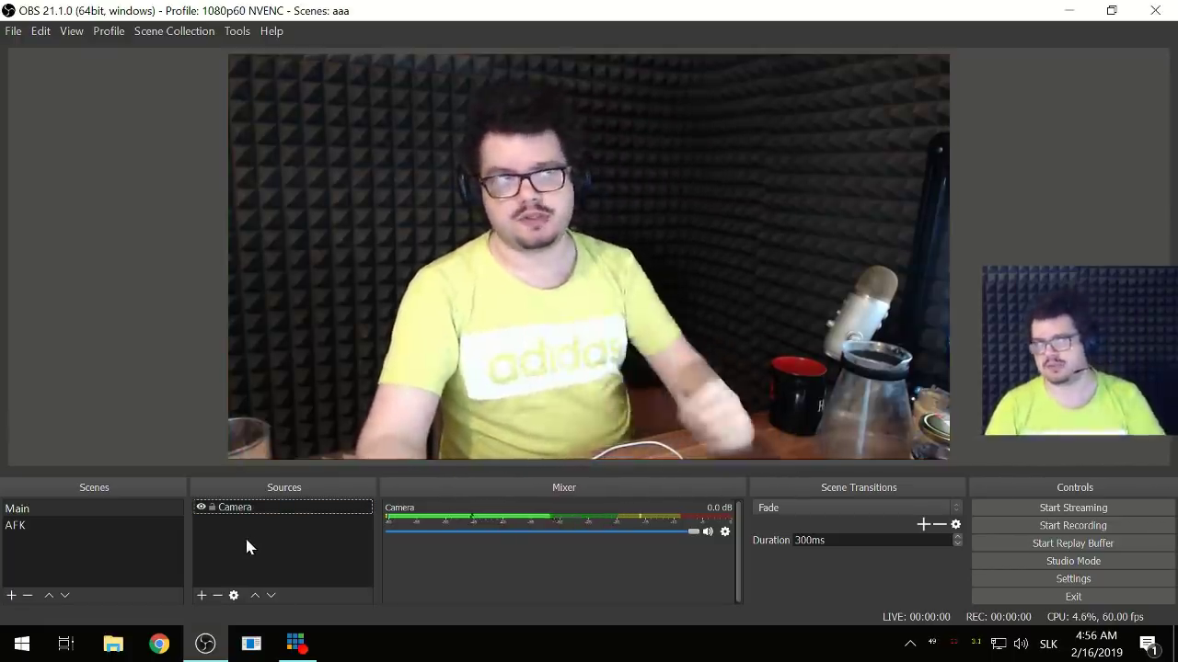
- Add a VST 2.x Plug-in filter to the Camera's audio/video filters
right_click(229, 511)
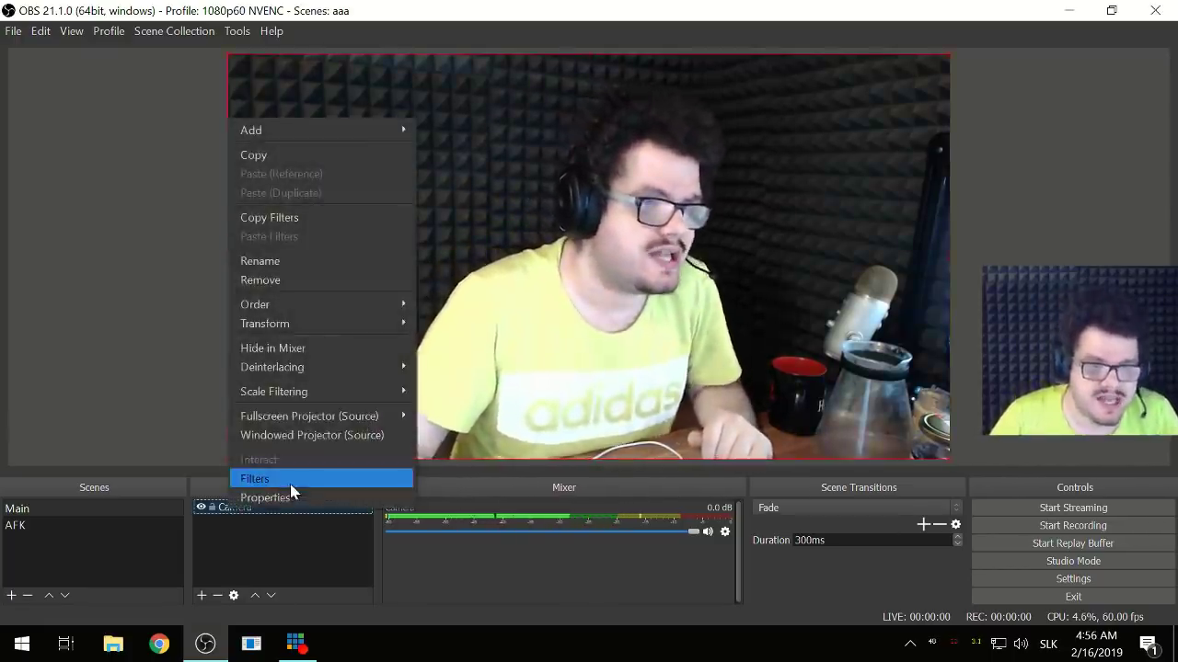
click(290, 483)
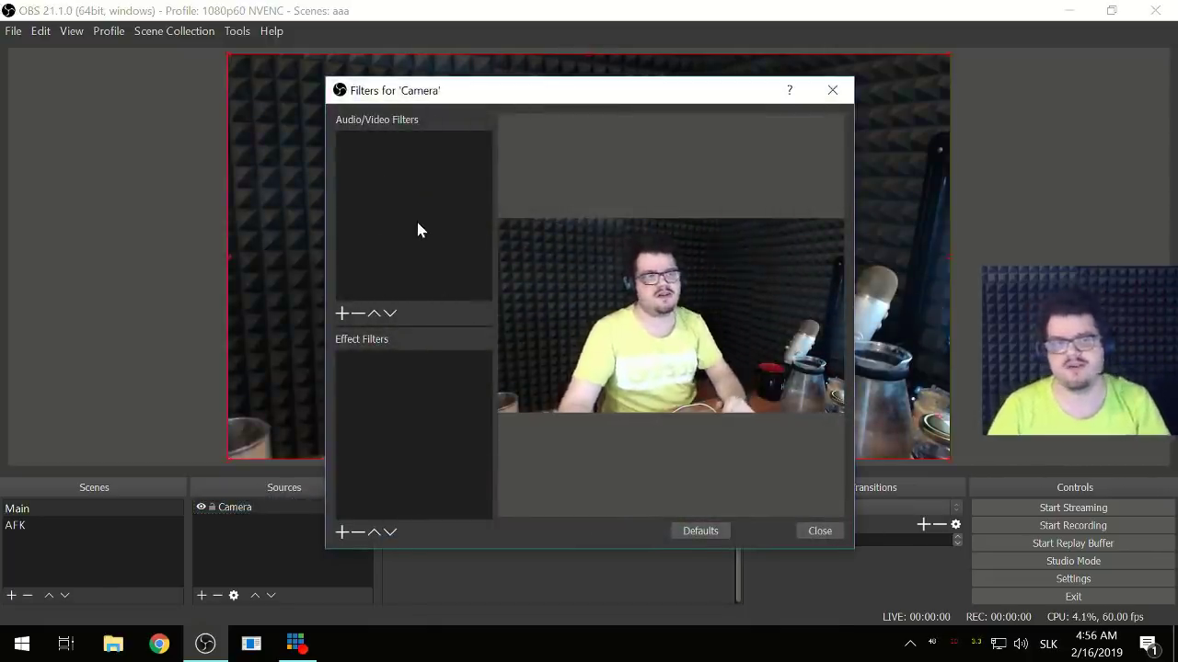
click(341, 314)
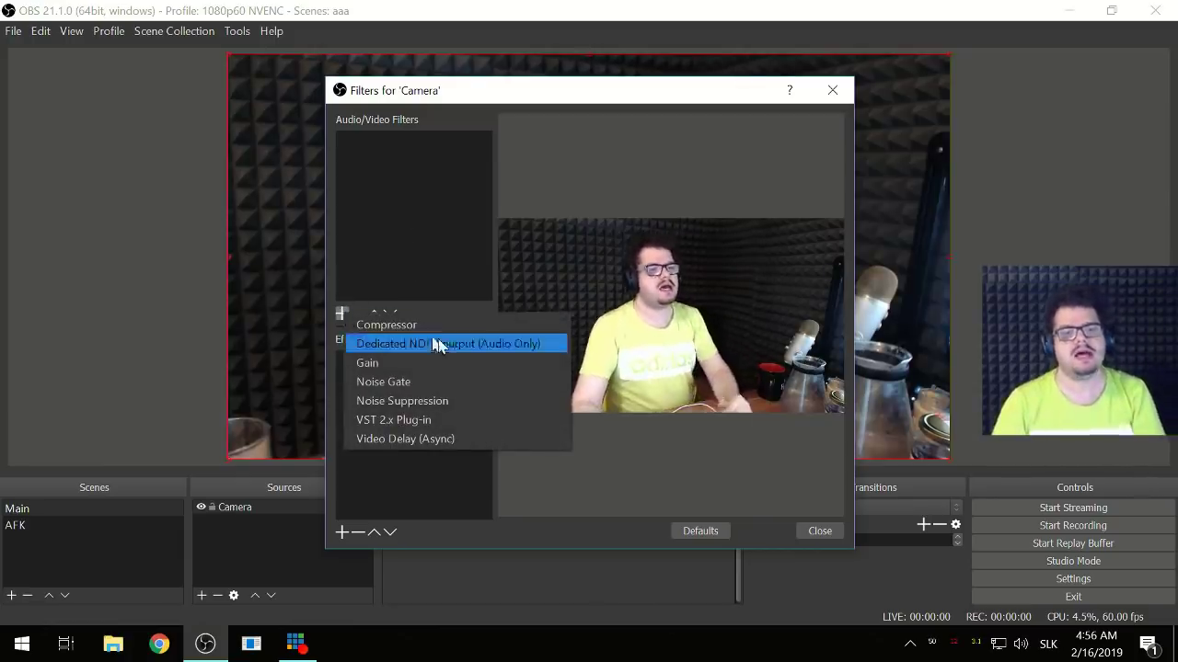
click(436, 420)
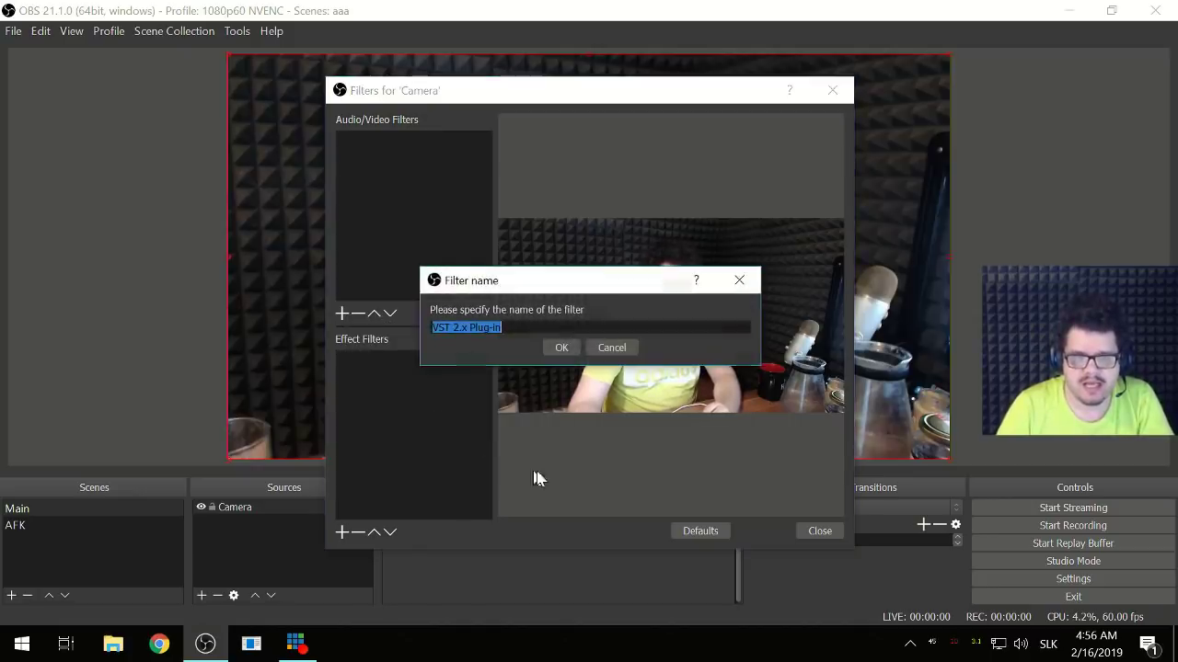
click(565, 346)
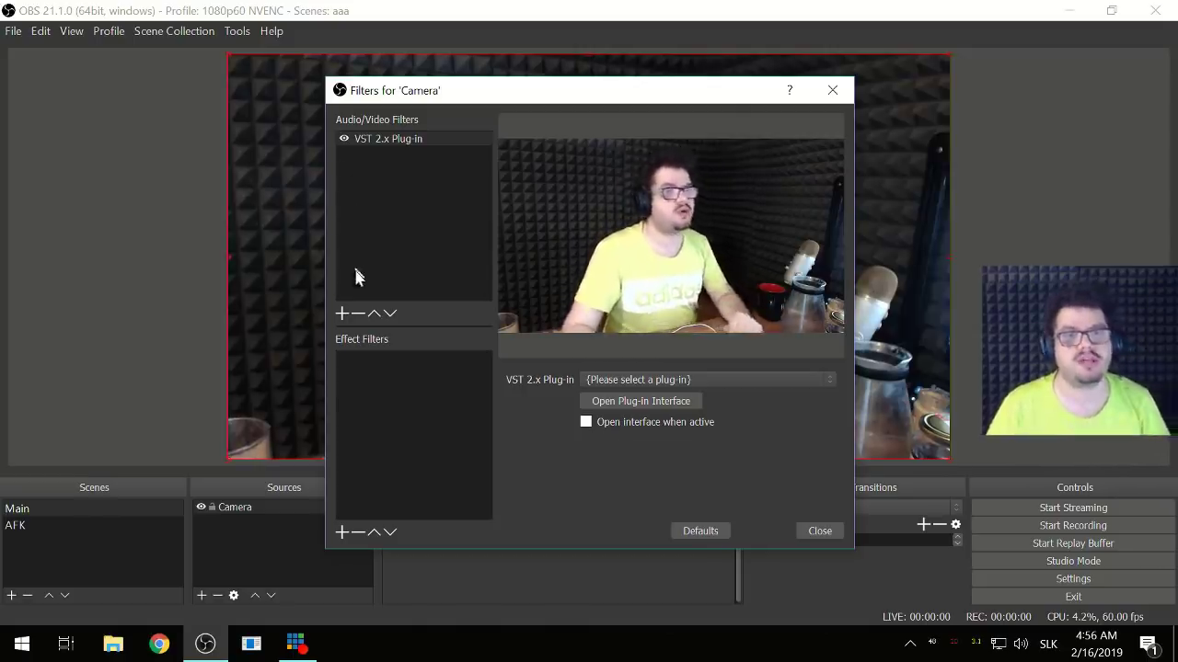
- Rename the VST filter to 'Reafir'
right_click(386, 147)
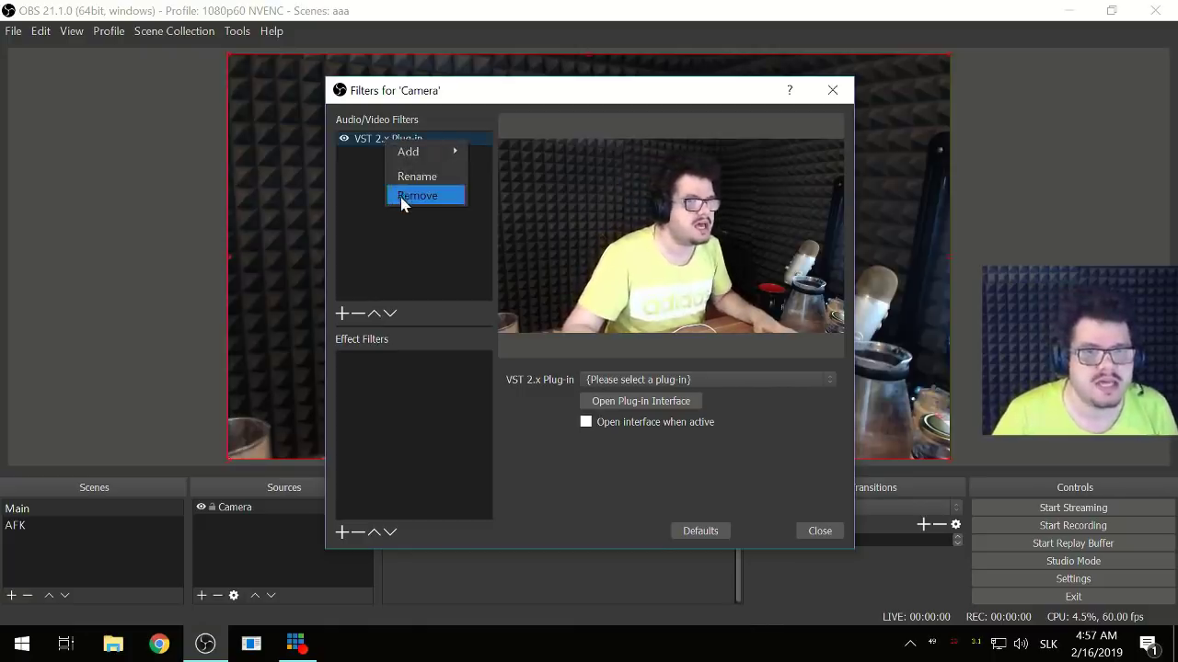
click(410, 177)
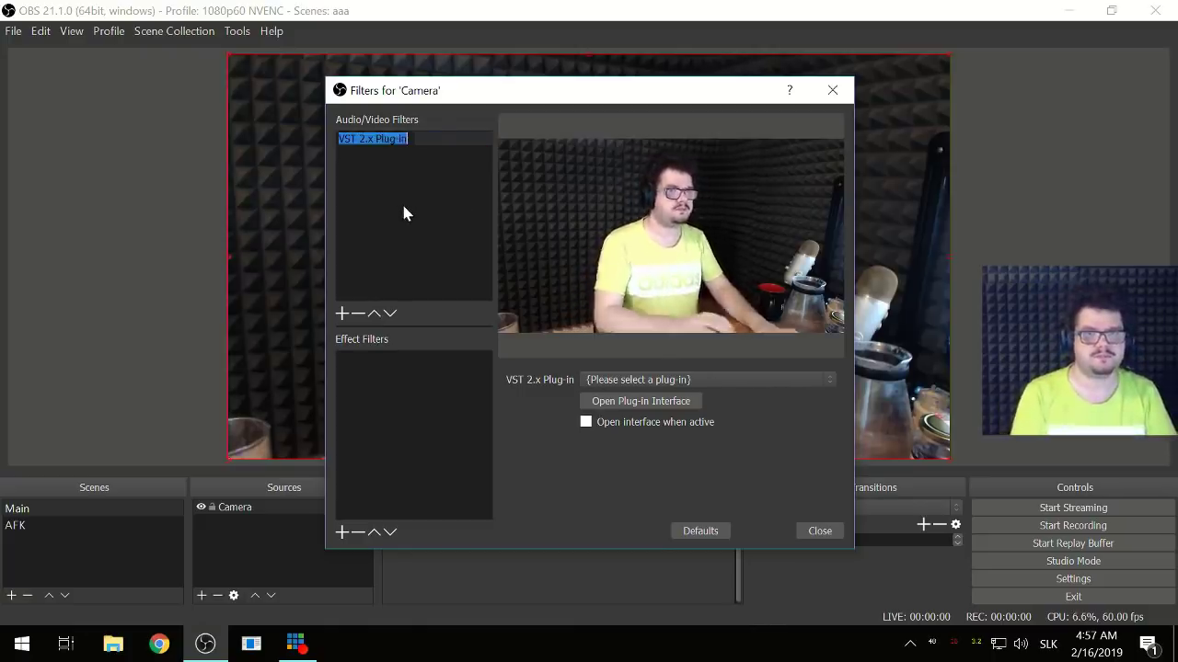
text(Reafir)
key(Return)
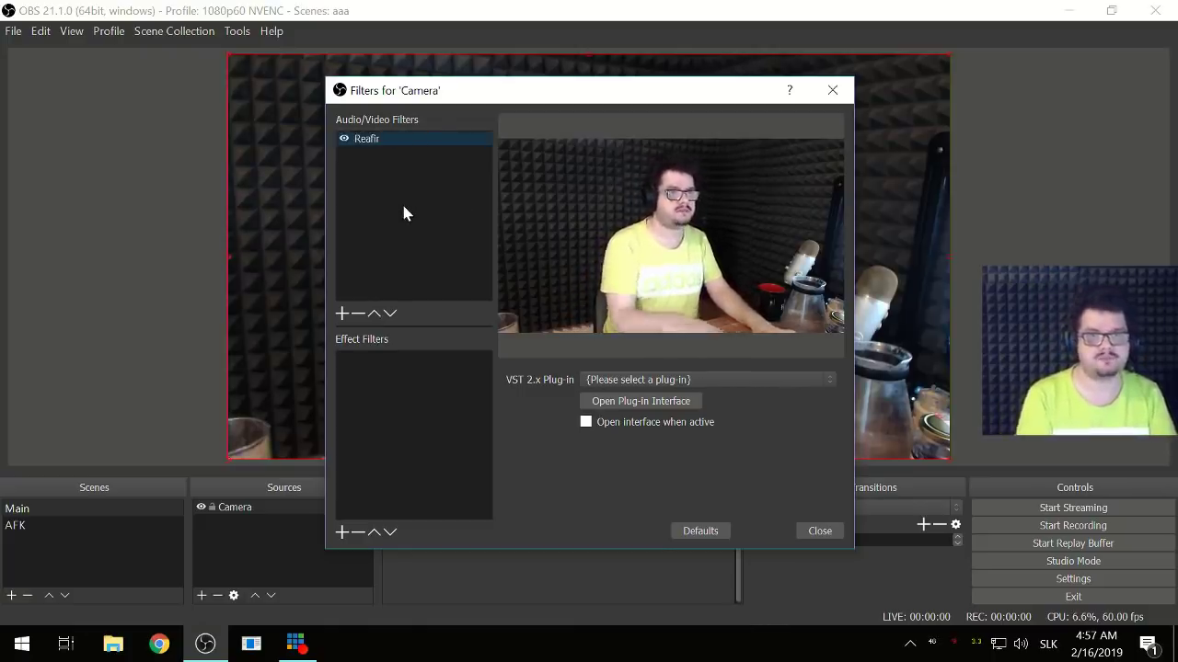
click(641, 383)
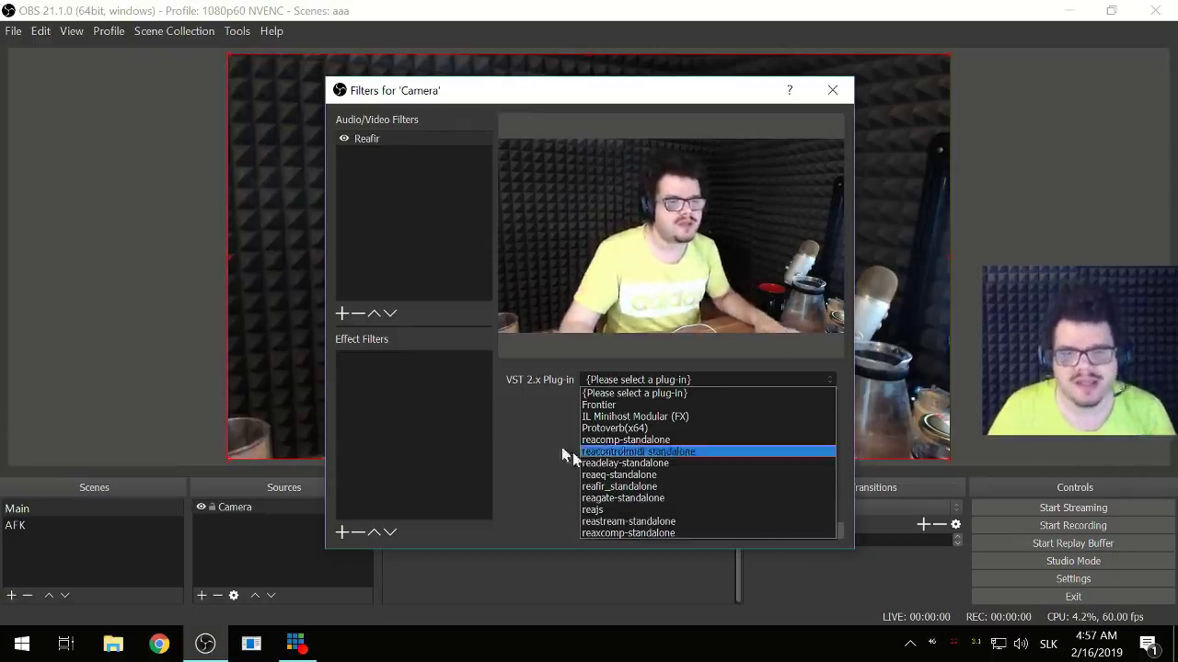
- Search Google in Chrome for 'reaper vst', then return to OBS
click(166, 649)
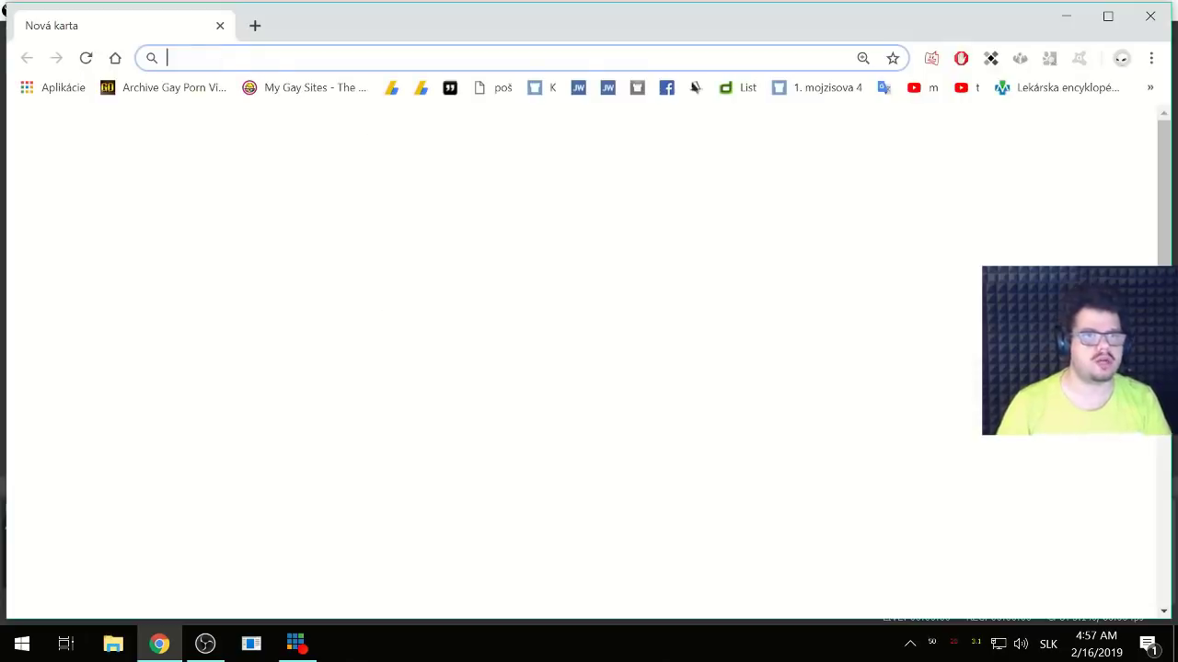
text(re)
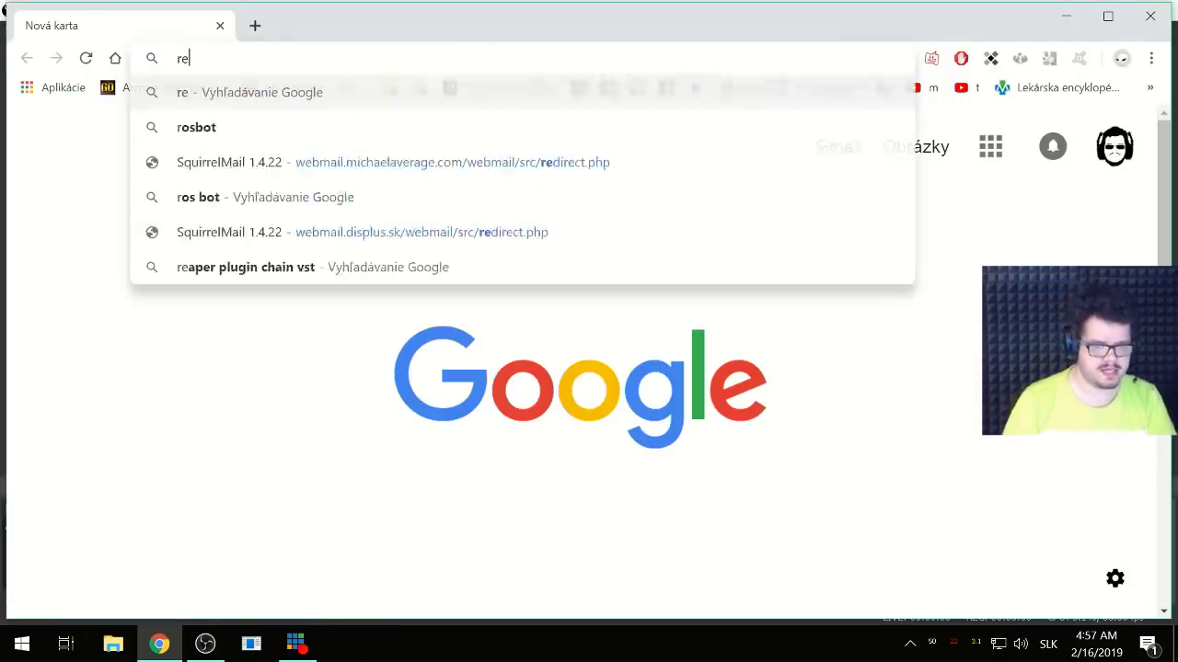
text(aper vst)
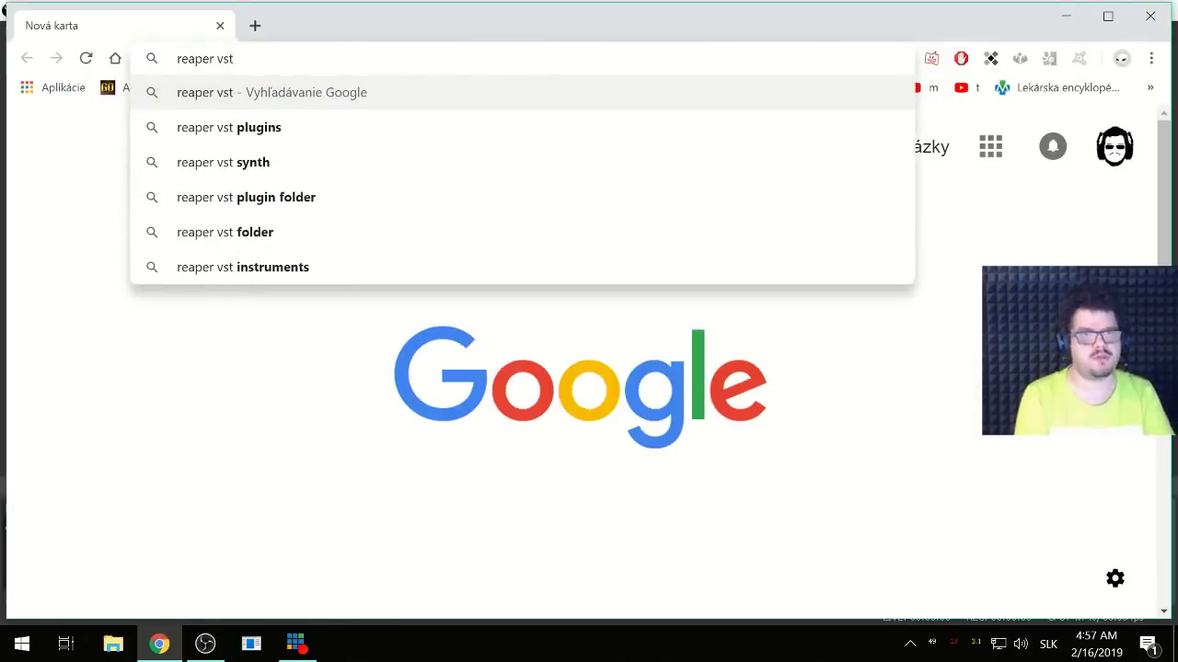
key(Return)
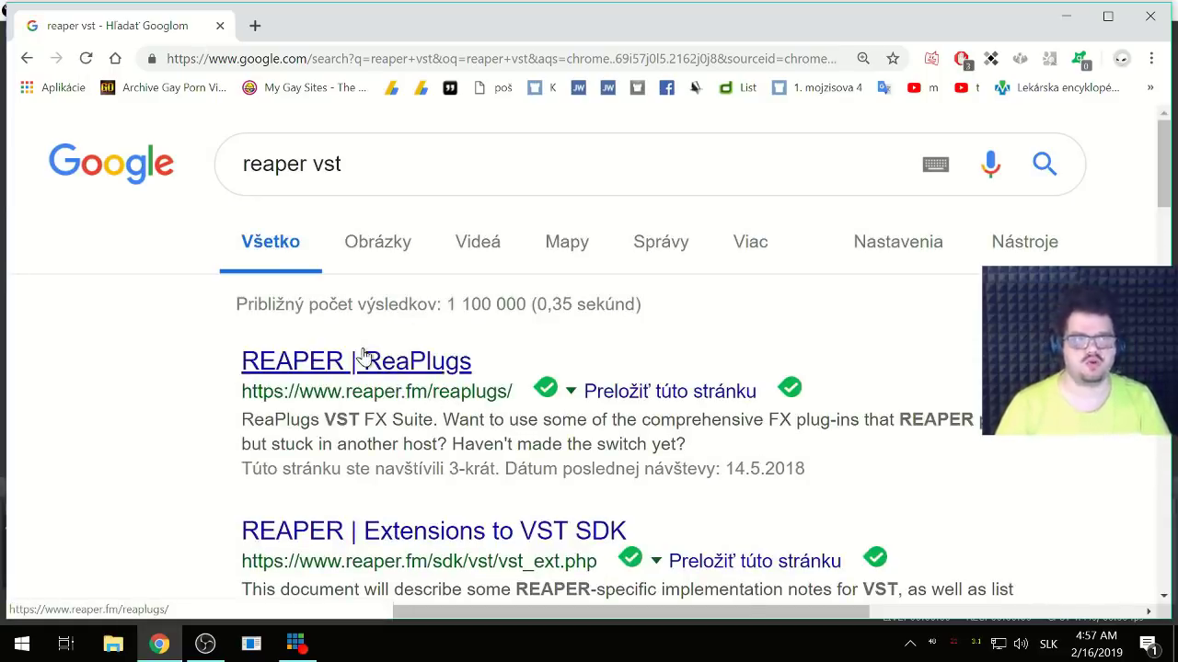
key(alt+Tab)
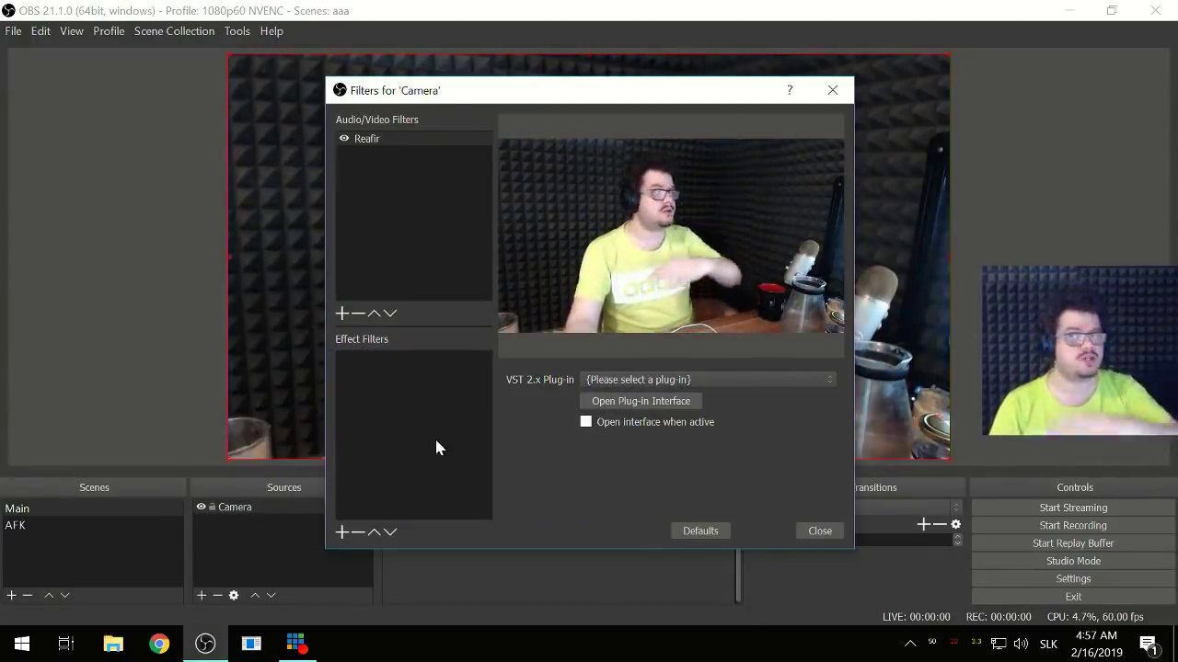
- Choose reafir_standalone as the Reafir filter's VST 2.x plug-in
click(679, 382)
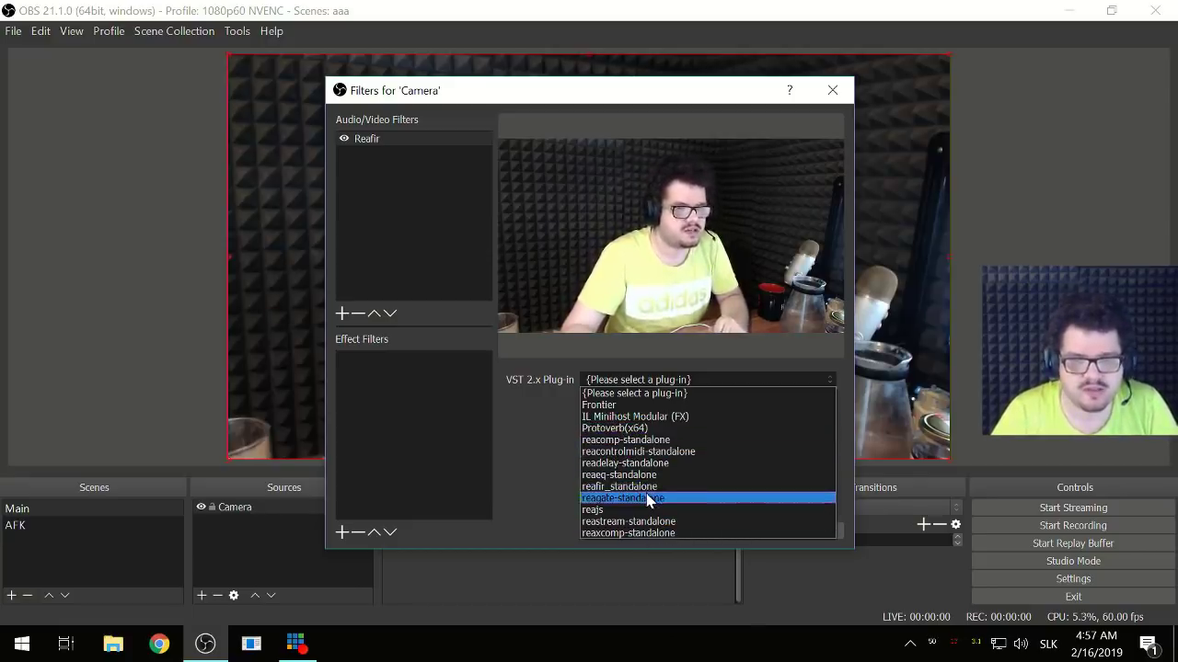
click(651, 439)
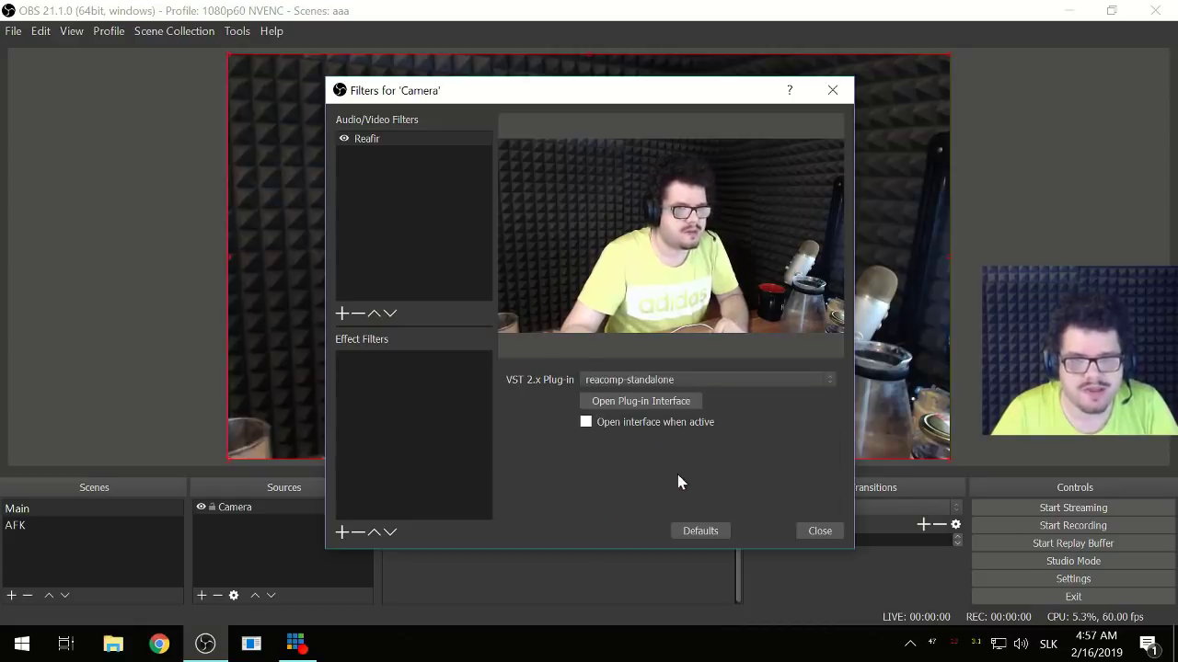
click(631, 382)
click(631, 489)
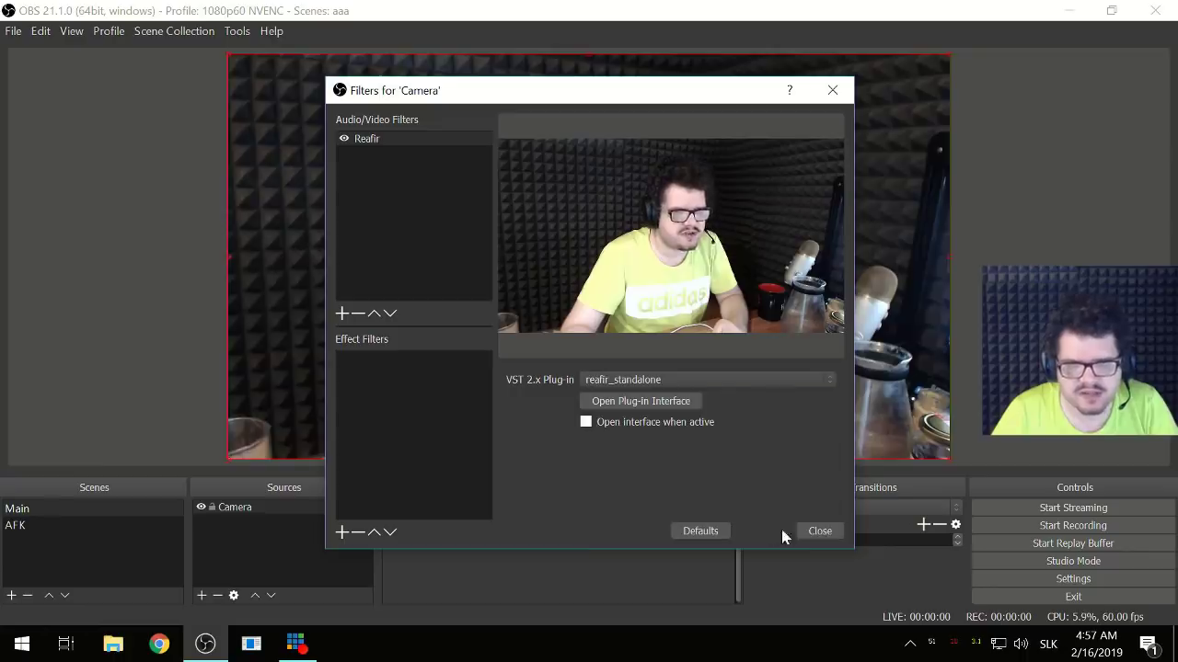
- Open the ReaFir plug-in window and switch its mode to Subtract
click(641, 405)
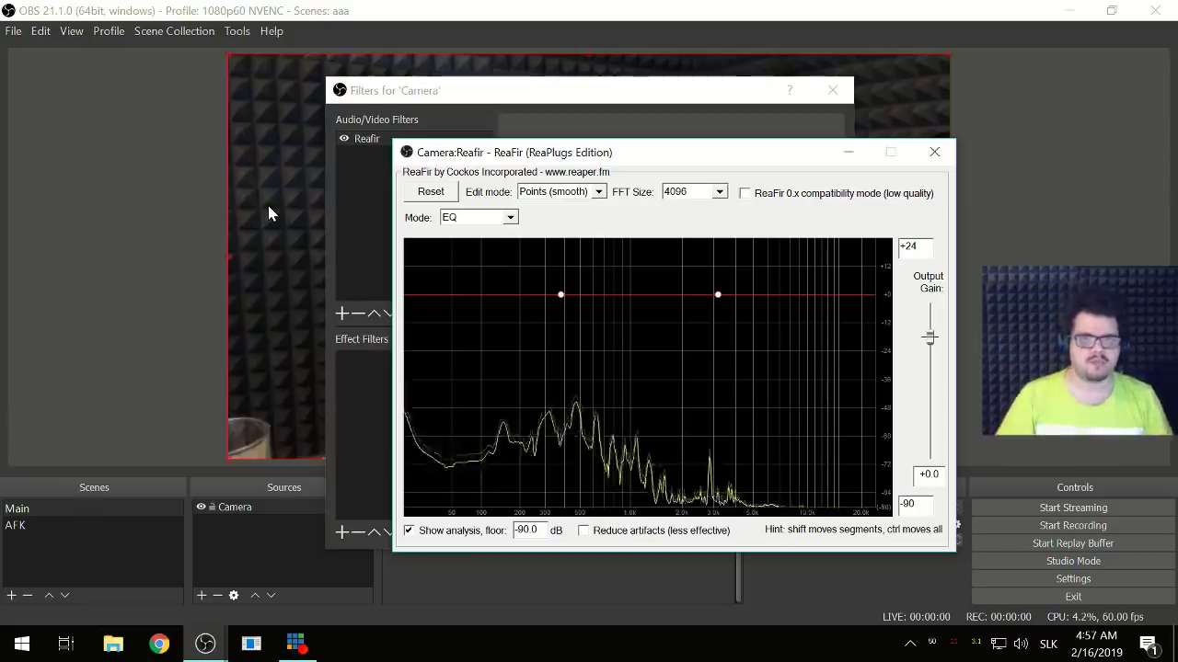
click(506, 218)
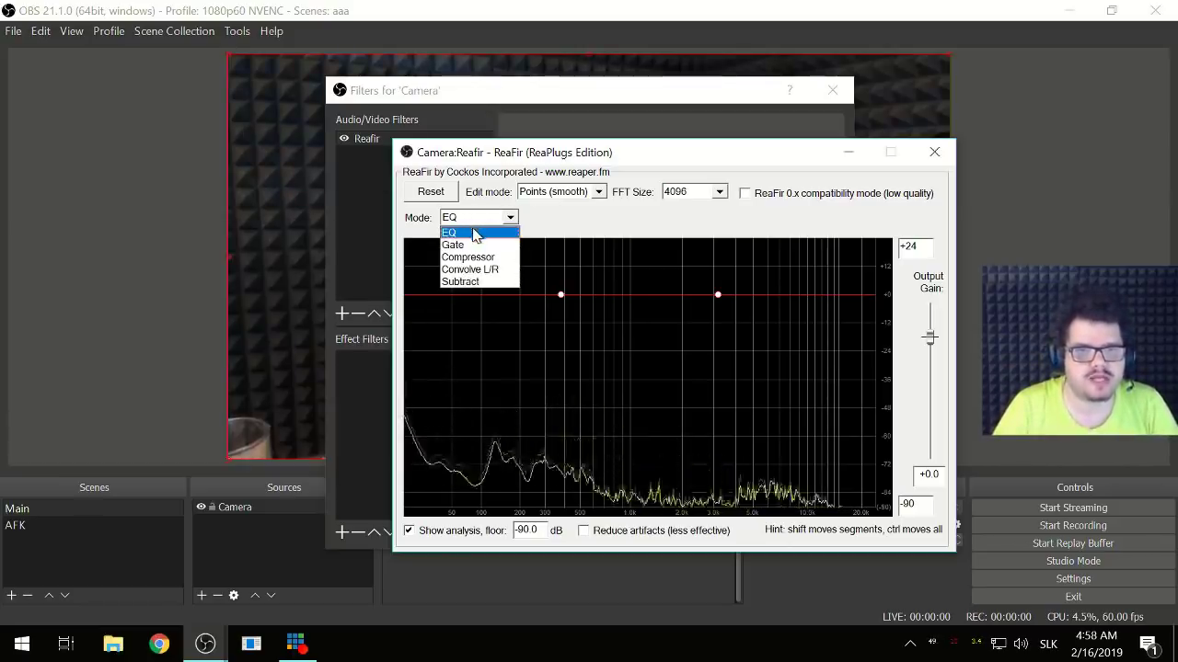
click(464, 231)
click(589, 193)
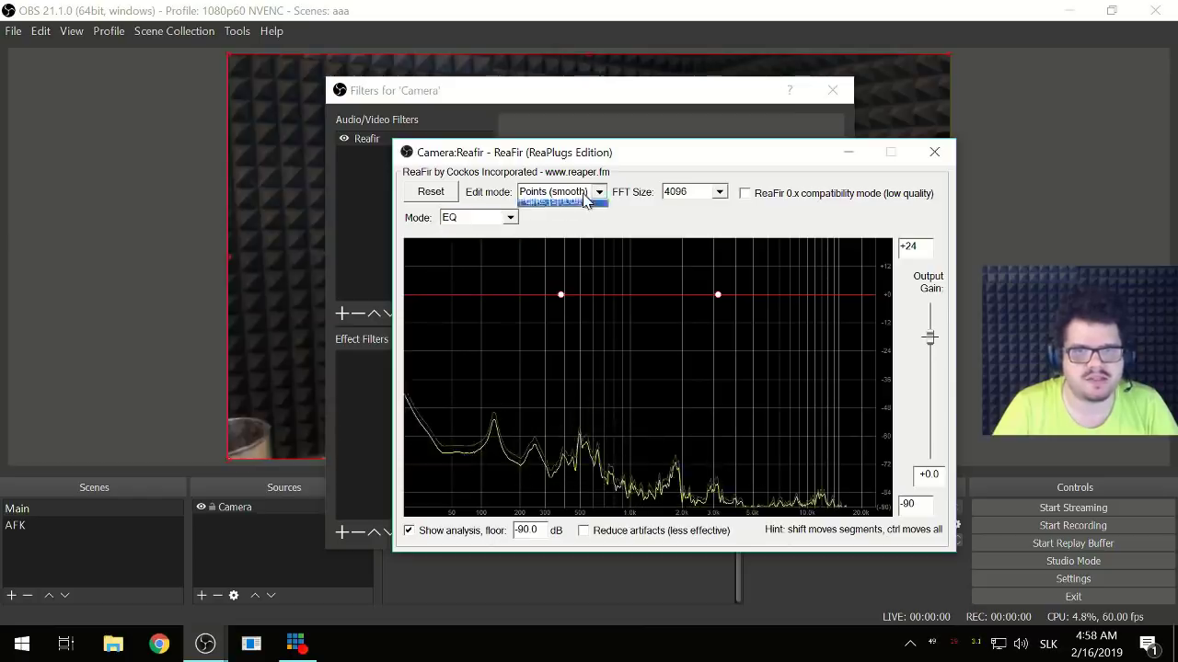
click(585, 198)
click(689, 193)
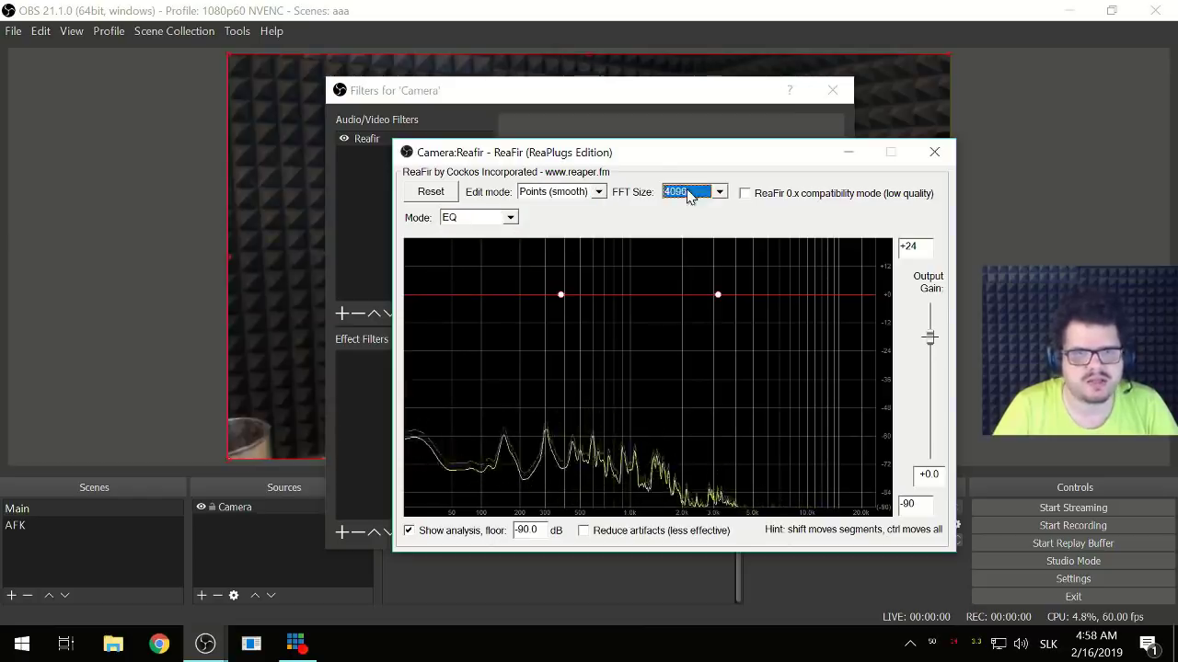
click(556, 194)
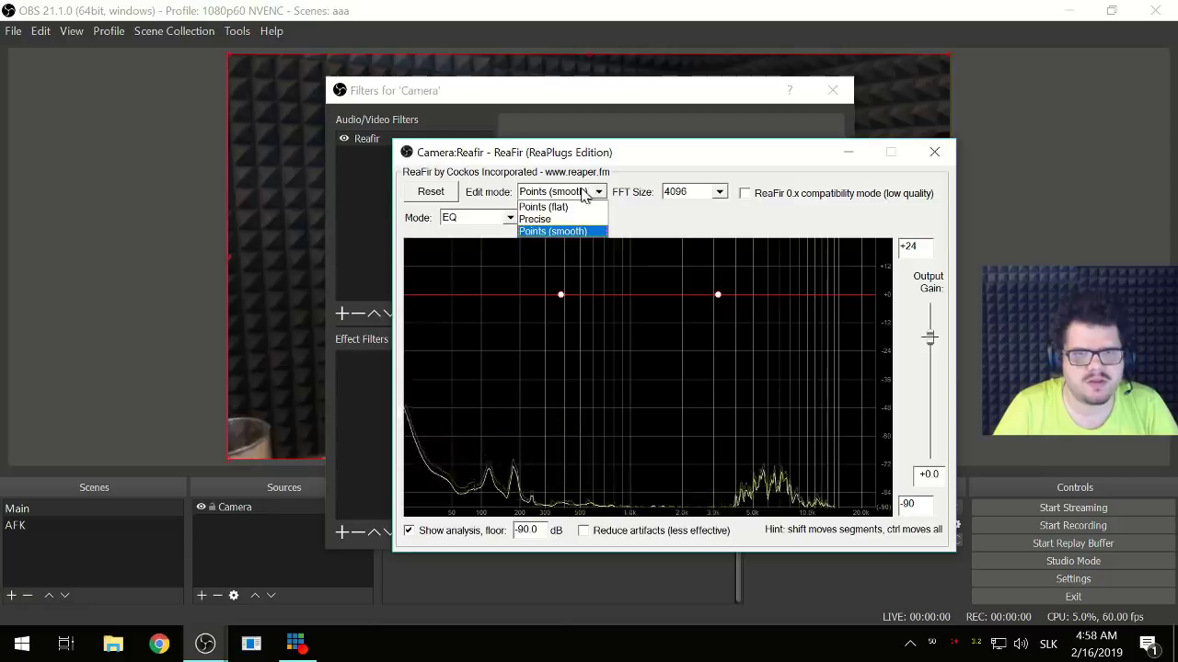
click(478, 218)
click(469, 218)
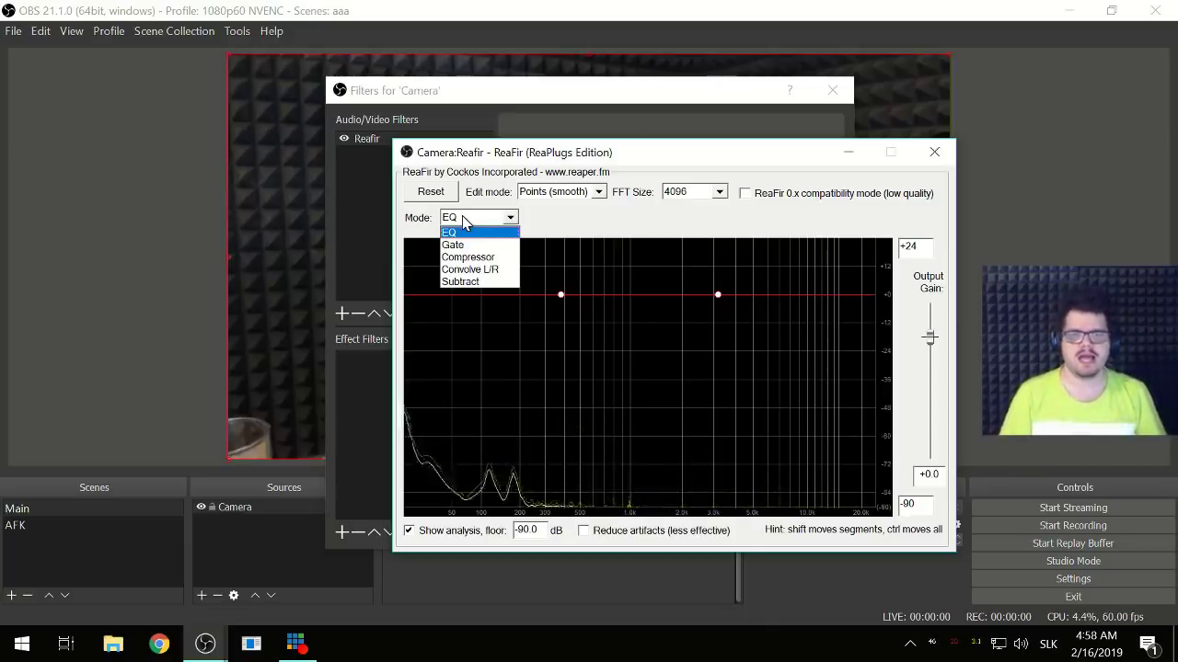
click(477, 283)
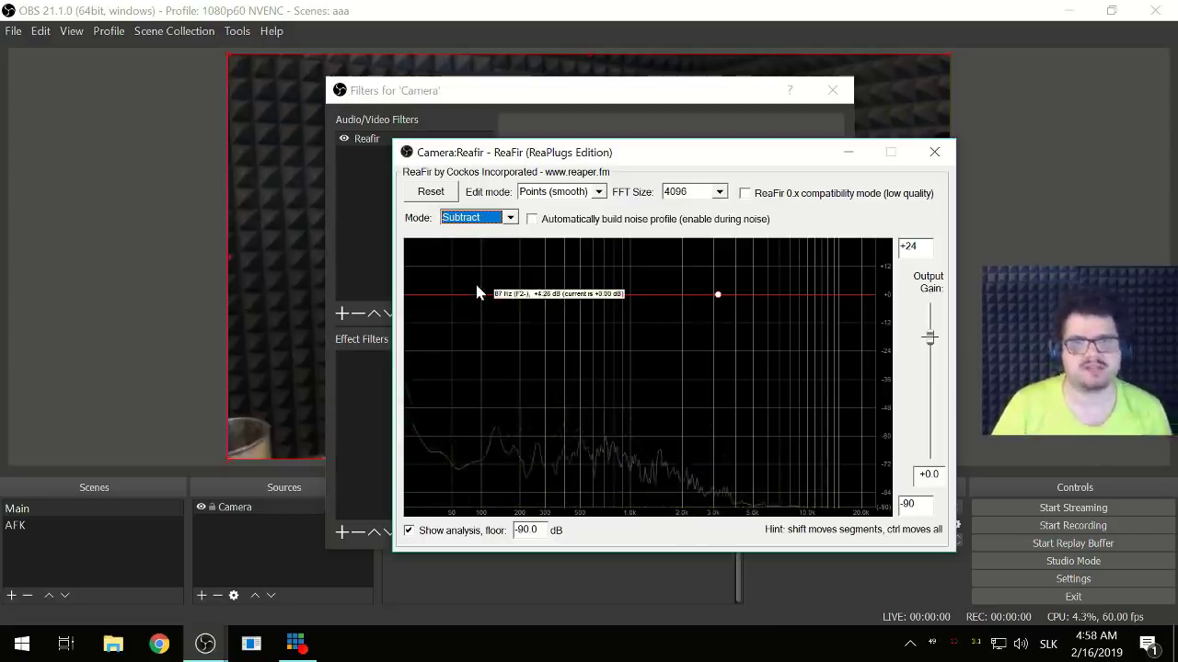
click(560, 294)
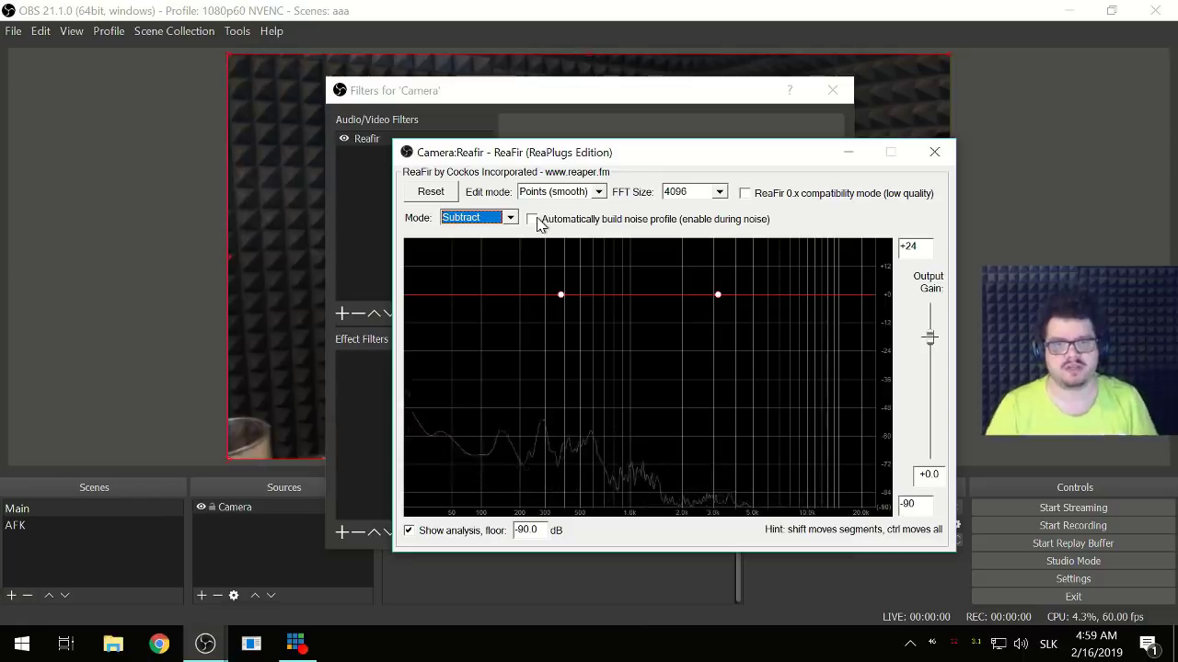
- Turn off automatic noise profile building and close the ReaFir window
click(540, 221)
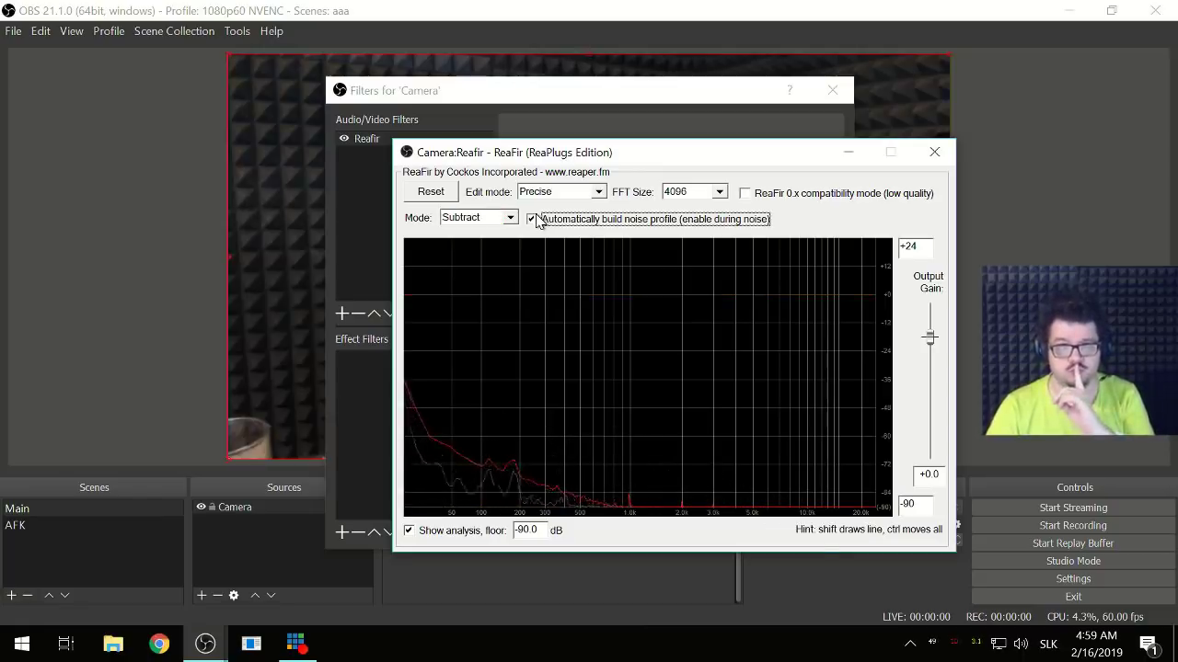
click(532, 220)
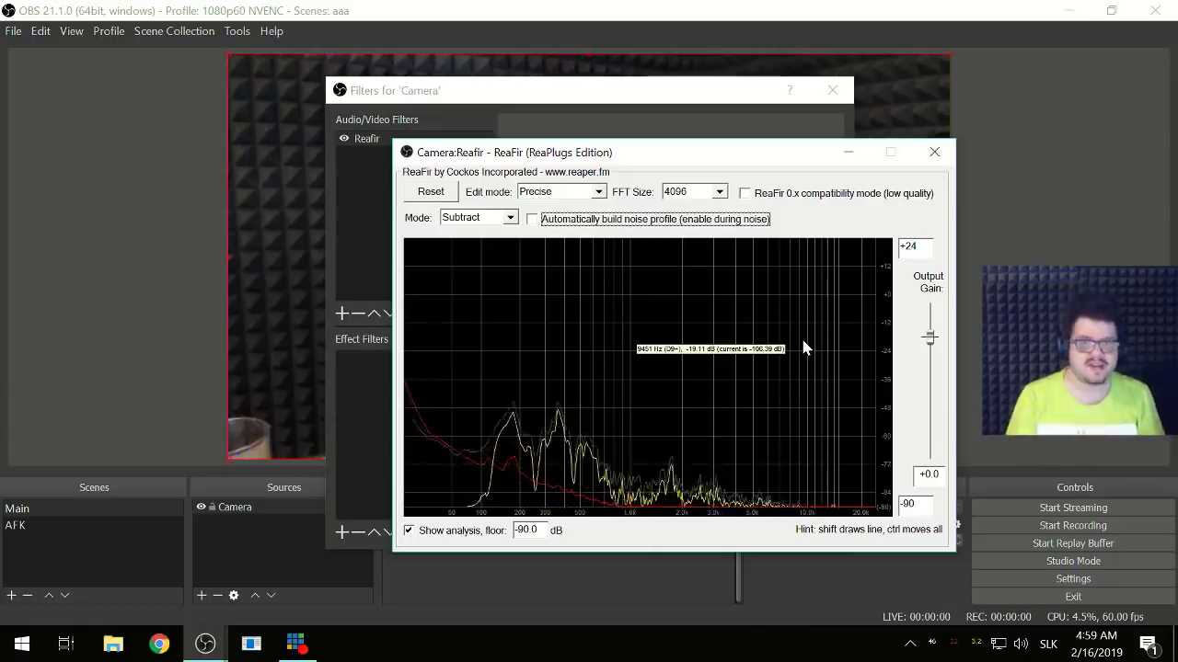
click(935, 152)
click(821, 533)
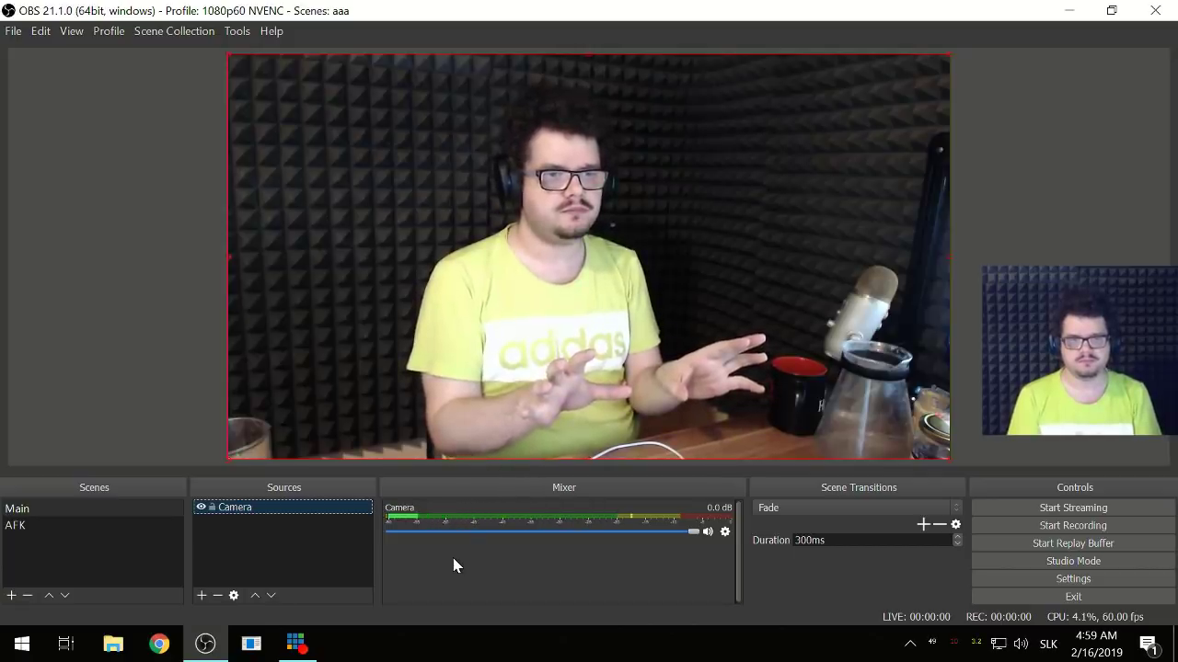
right_click(247, 509)
click(308, 477)
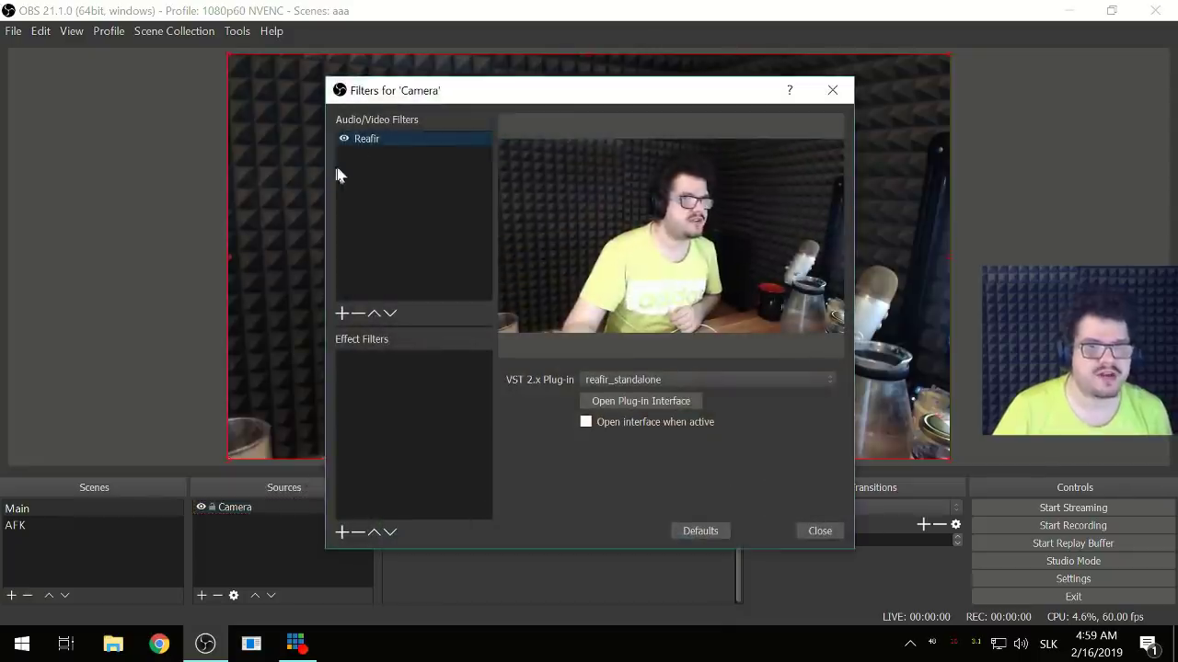
click(824, 534)
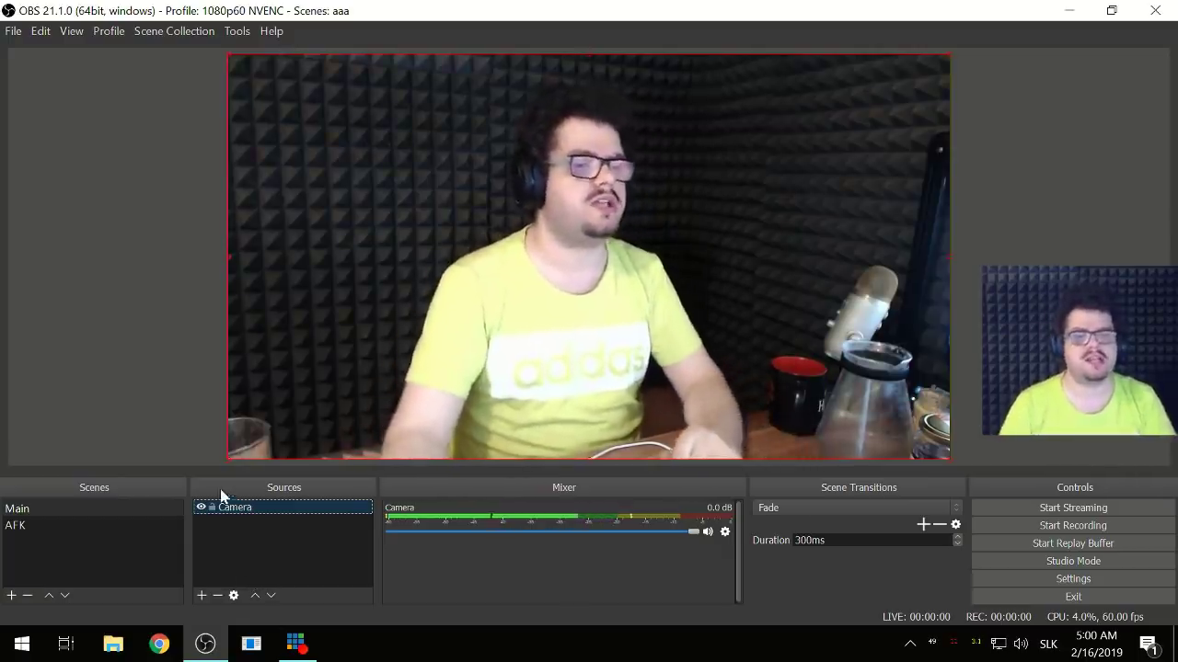
right_click(245, 515)
click(306, 485)
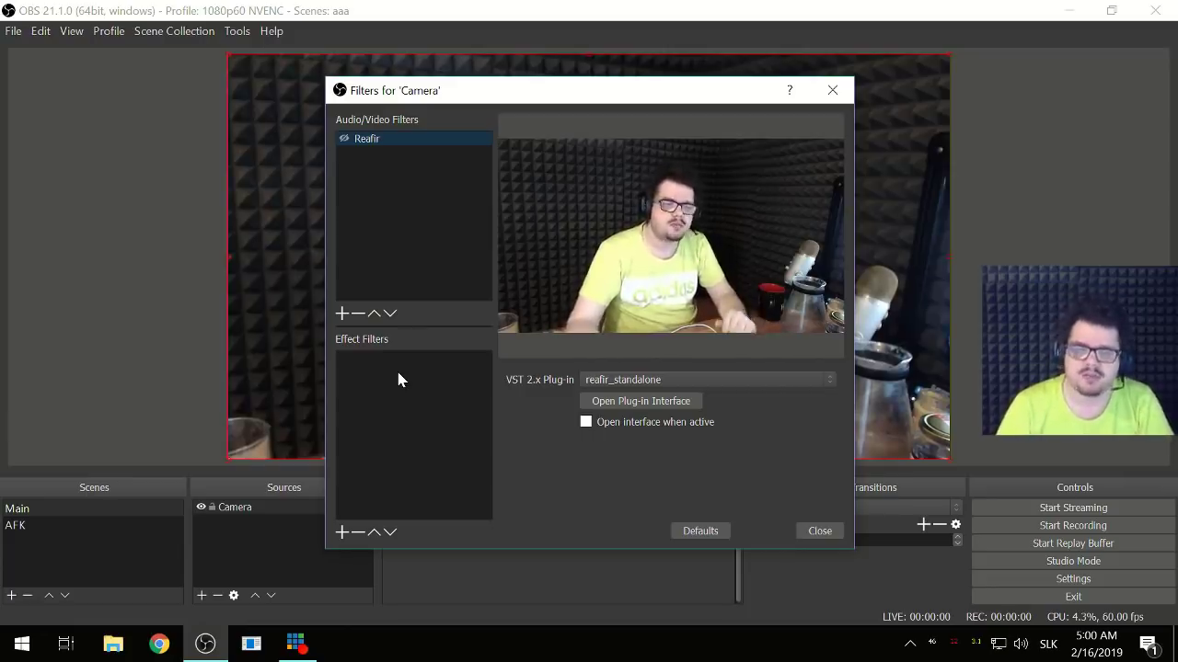
- Add a VST 2.x filter named 'Reacomp' running reacomp-standalone and open its interface
click(341, 314)
click(447, 423)
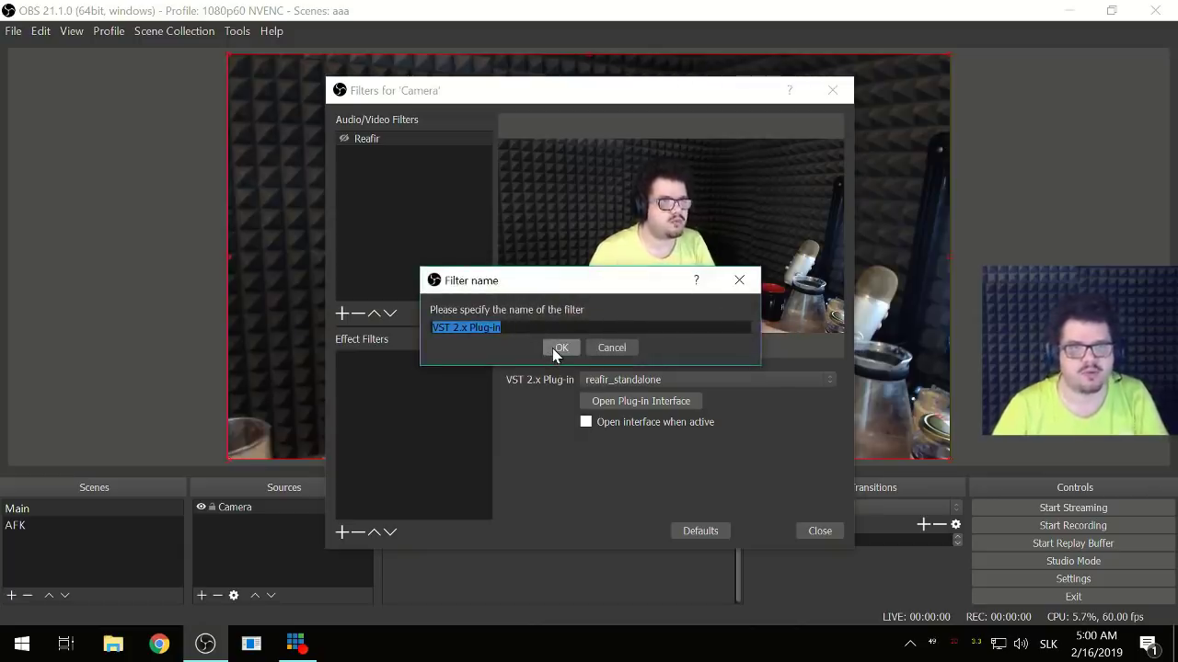
text(Reacomp)
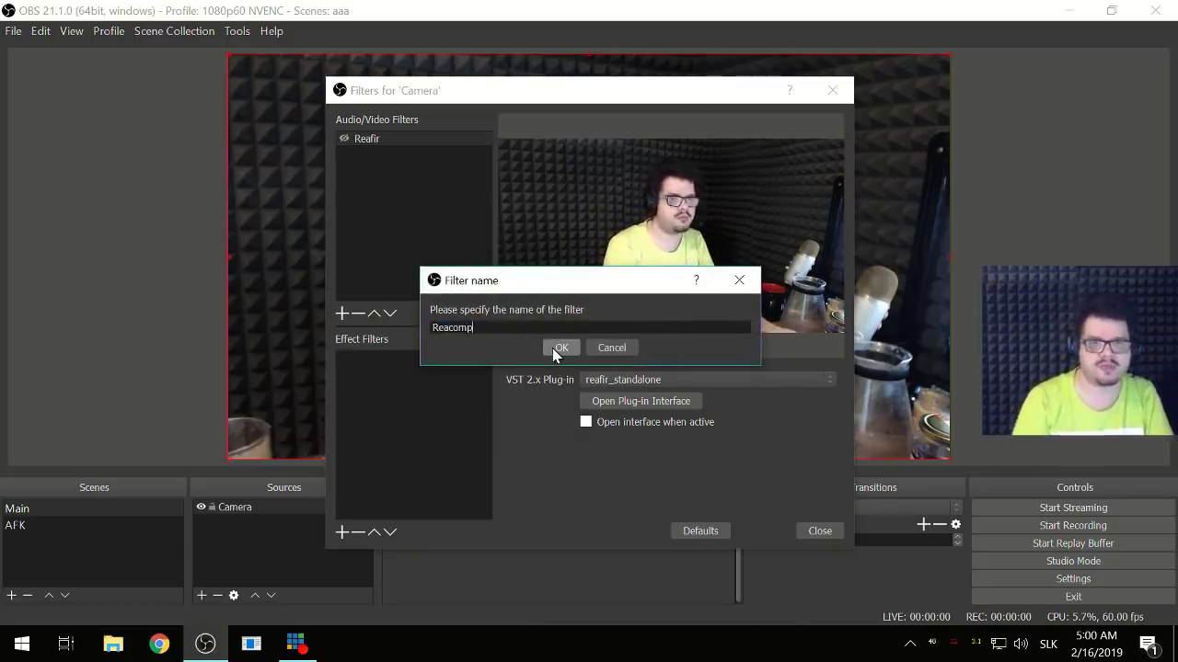
click(561, 347)
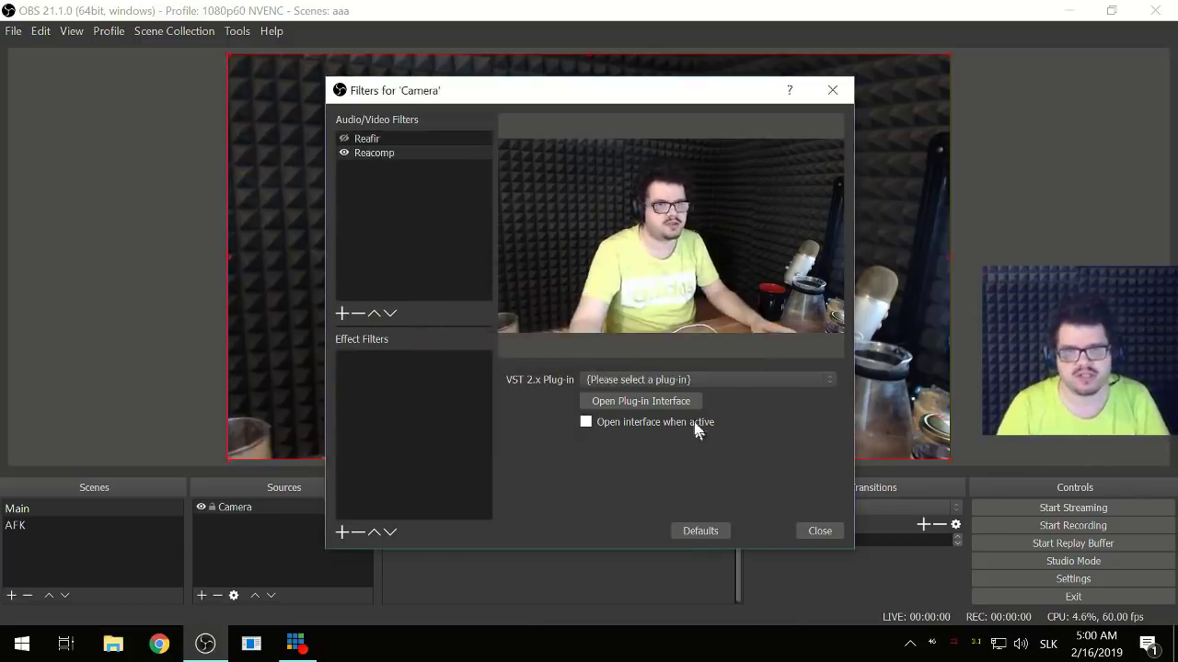
click(644, 380)
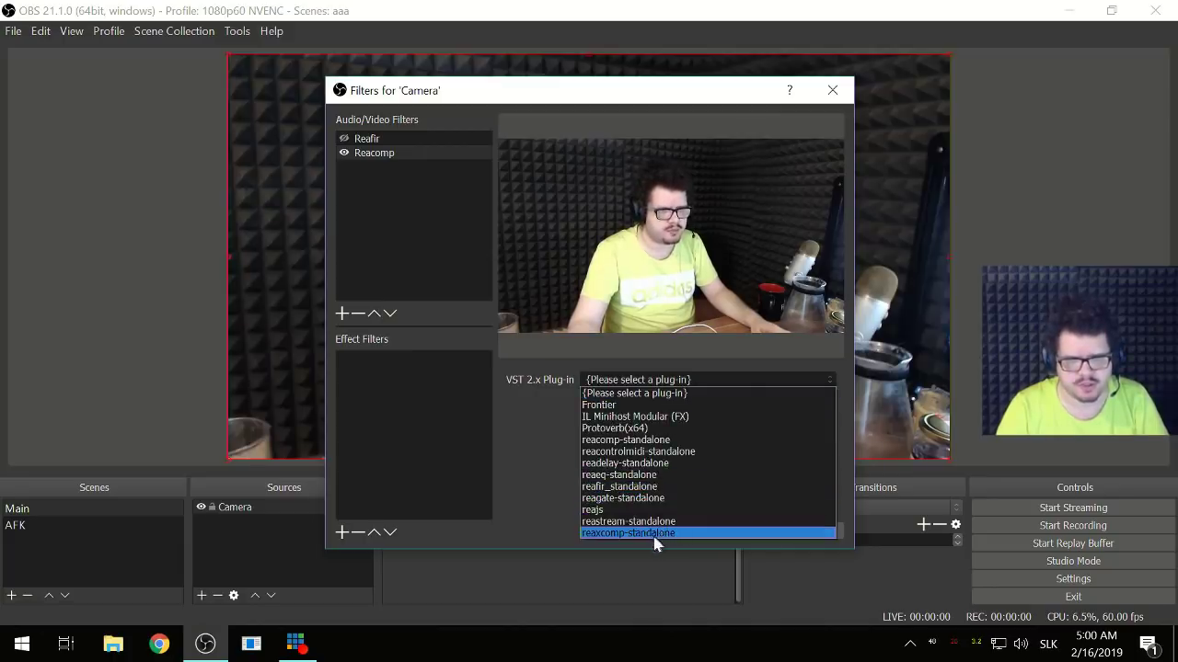
click(648, 441)
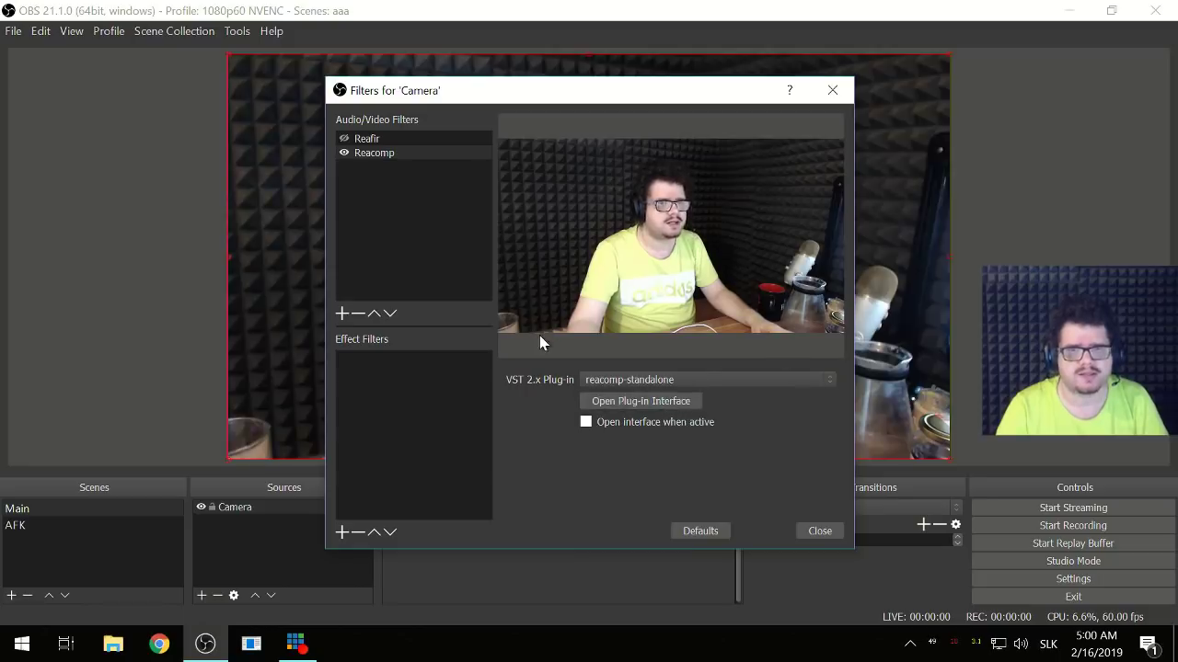
click(626, 398)
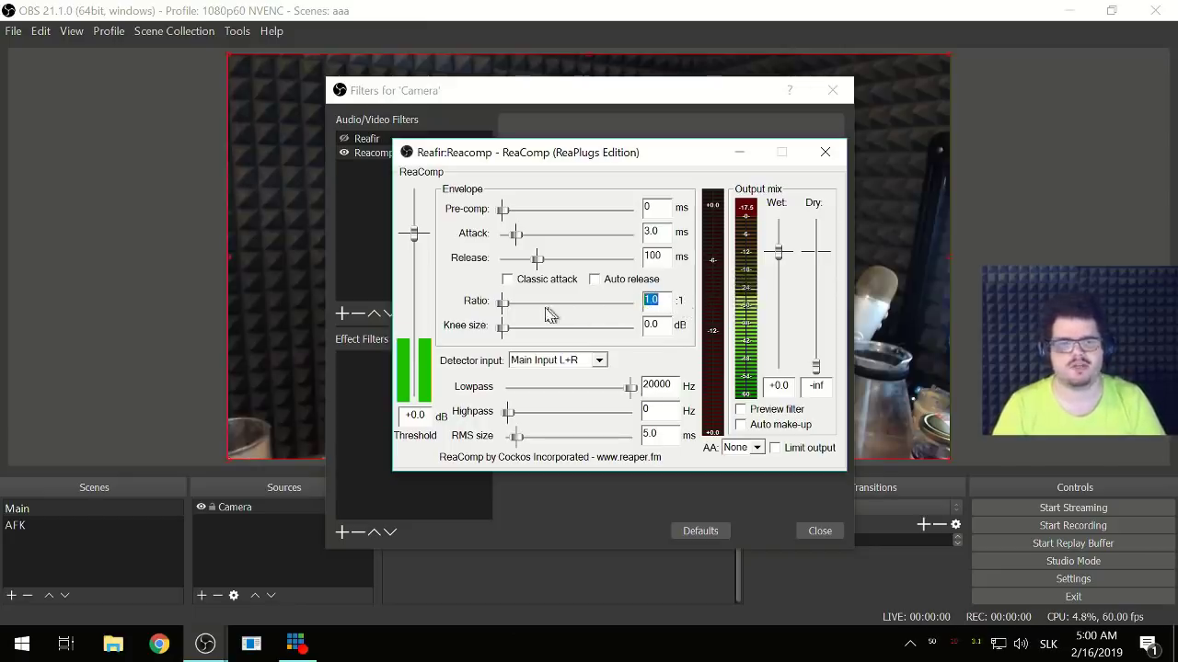
- Drag ReaComp's threshold to -25.6 dB and ratio to 21.3:1, then close its window
mouse_move(543, 309)
mouse_down()
mouse_move(591, 306)
mouse_move(540, 314)
mouse_up()
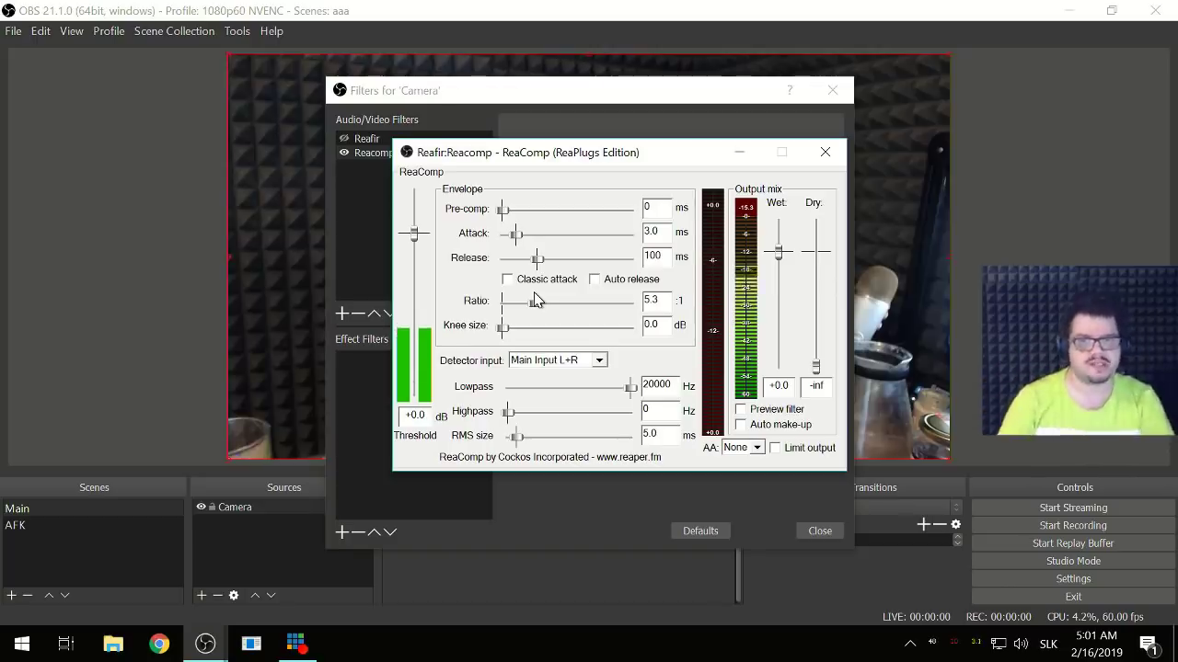
drag(416, 238, 414, 368)
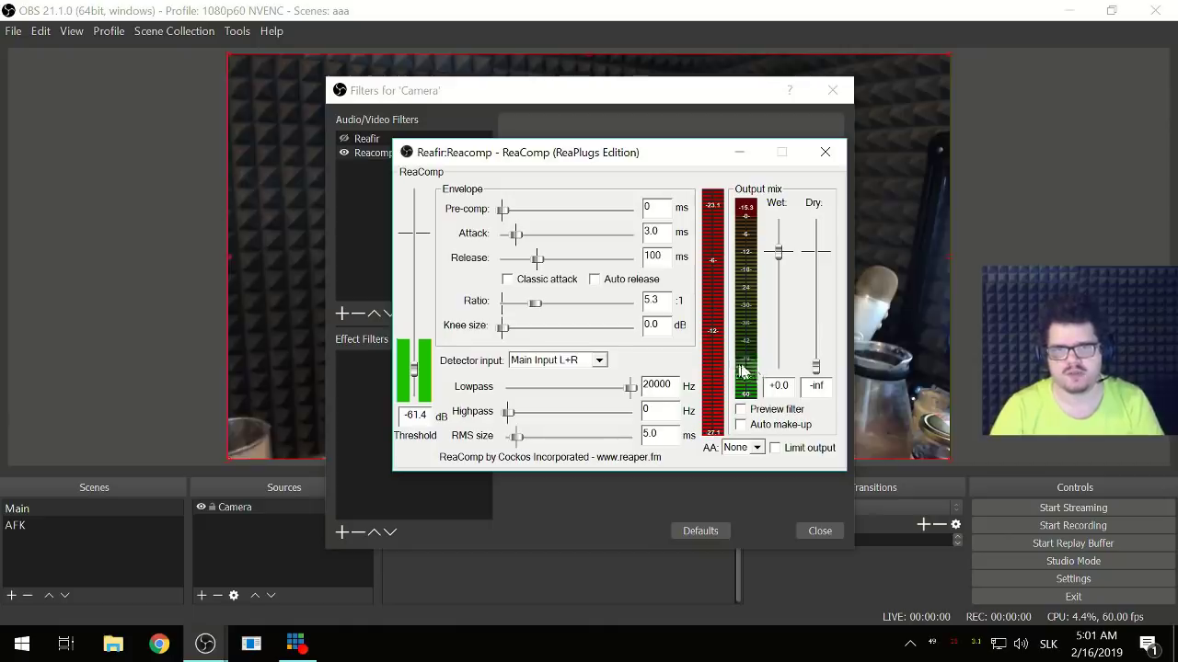
drag(414, 369, 414, 336)
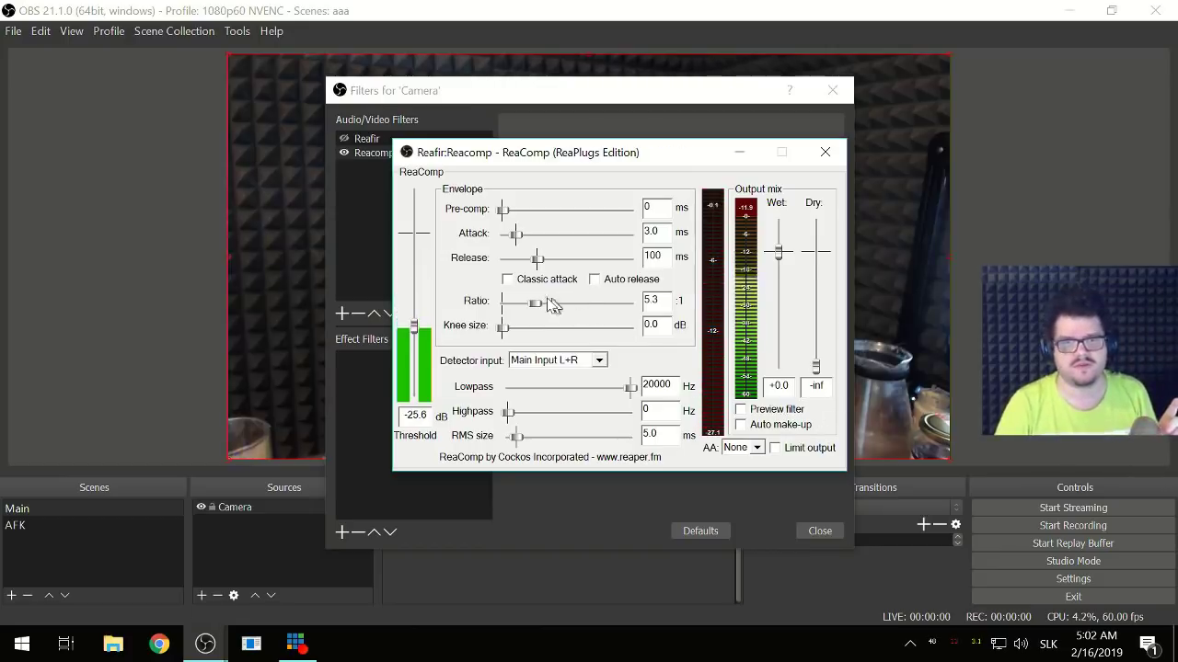
drag(550, 306, 408, 311)
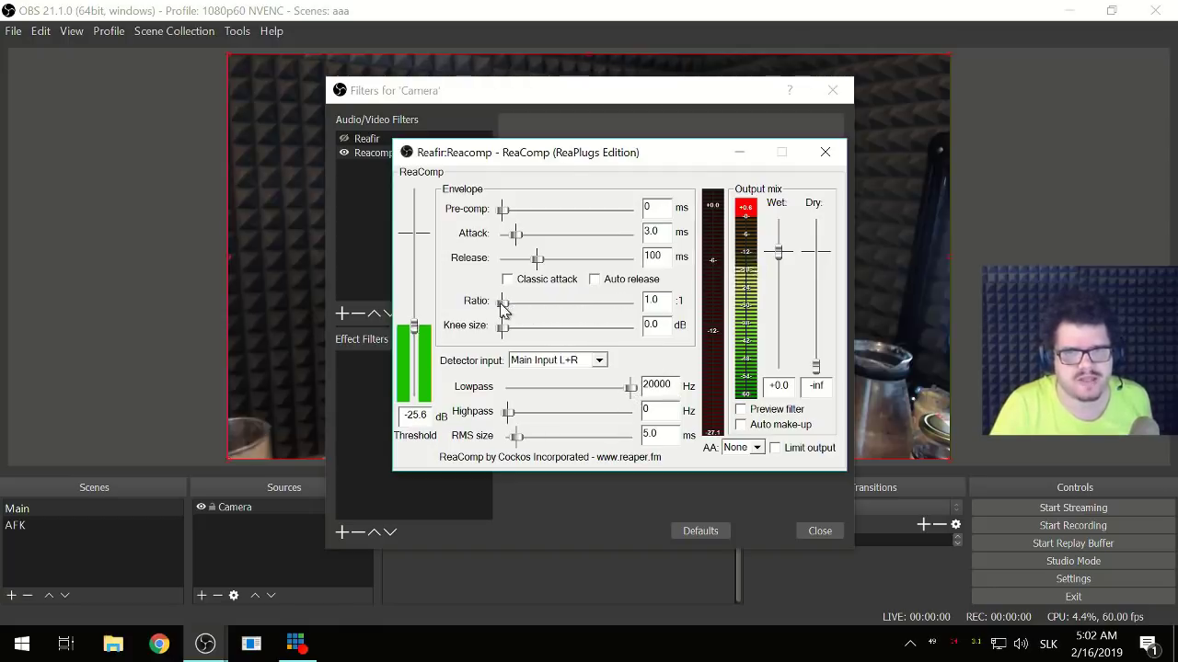
drag(502, 305, 568, 311)
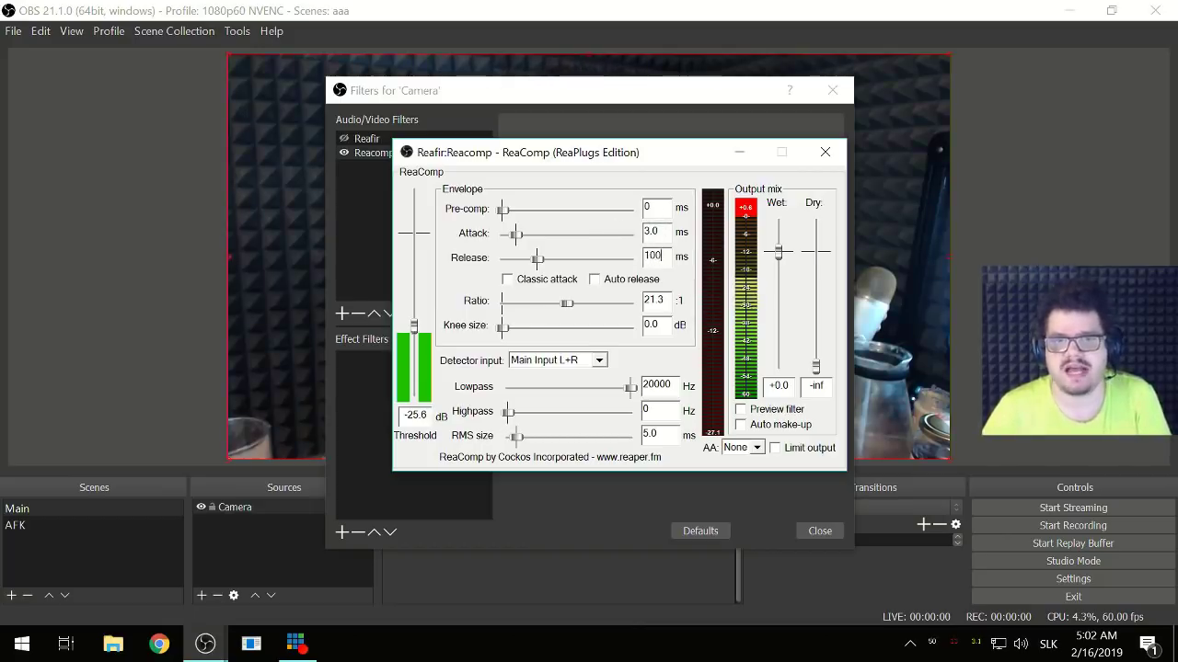
double_click(653, 256)
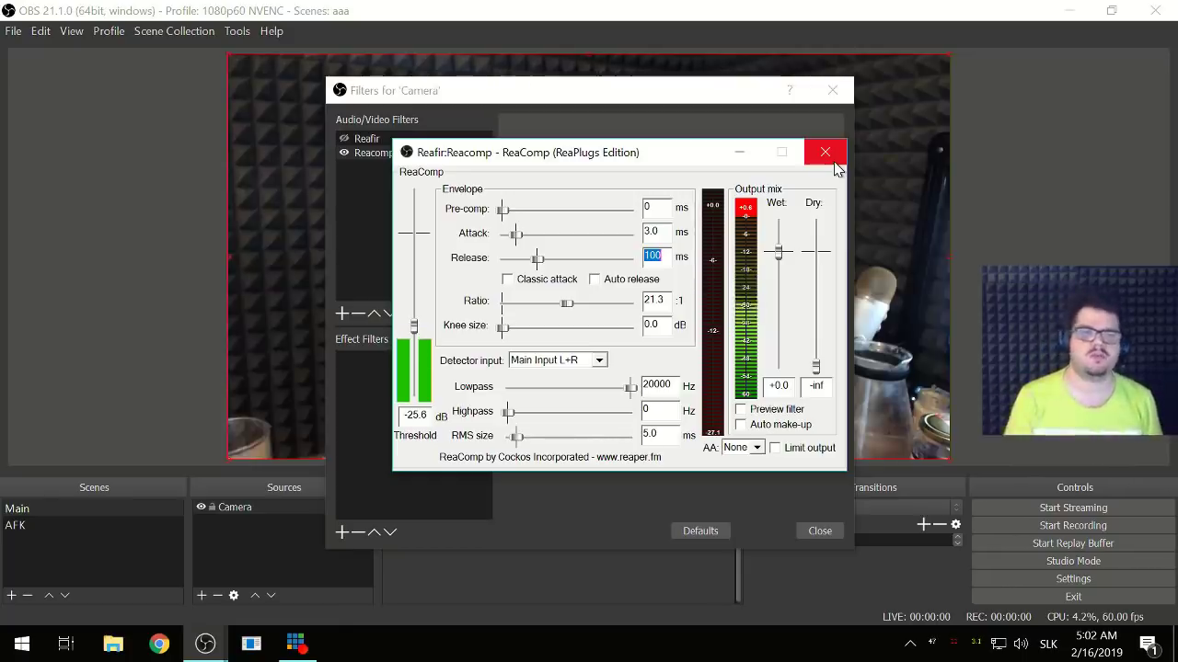
click(835, 163)
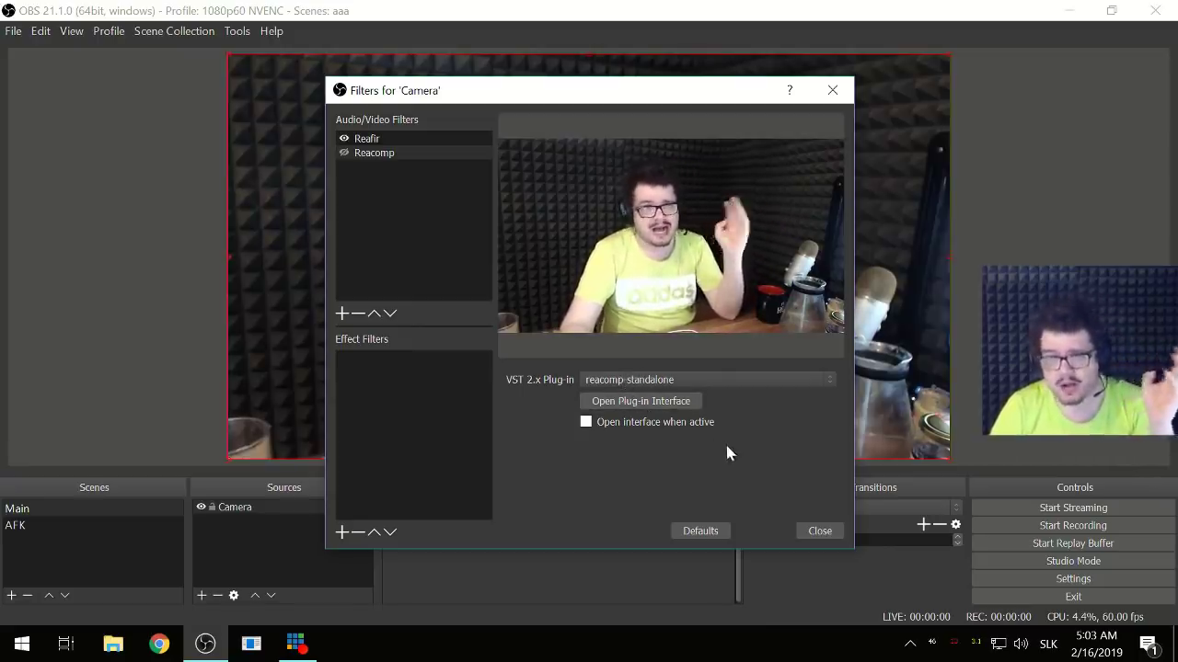
- Close the filters dialog, then shrink the Camera source and centre it with Ctrl+D
click(819, 531)
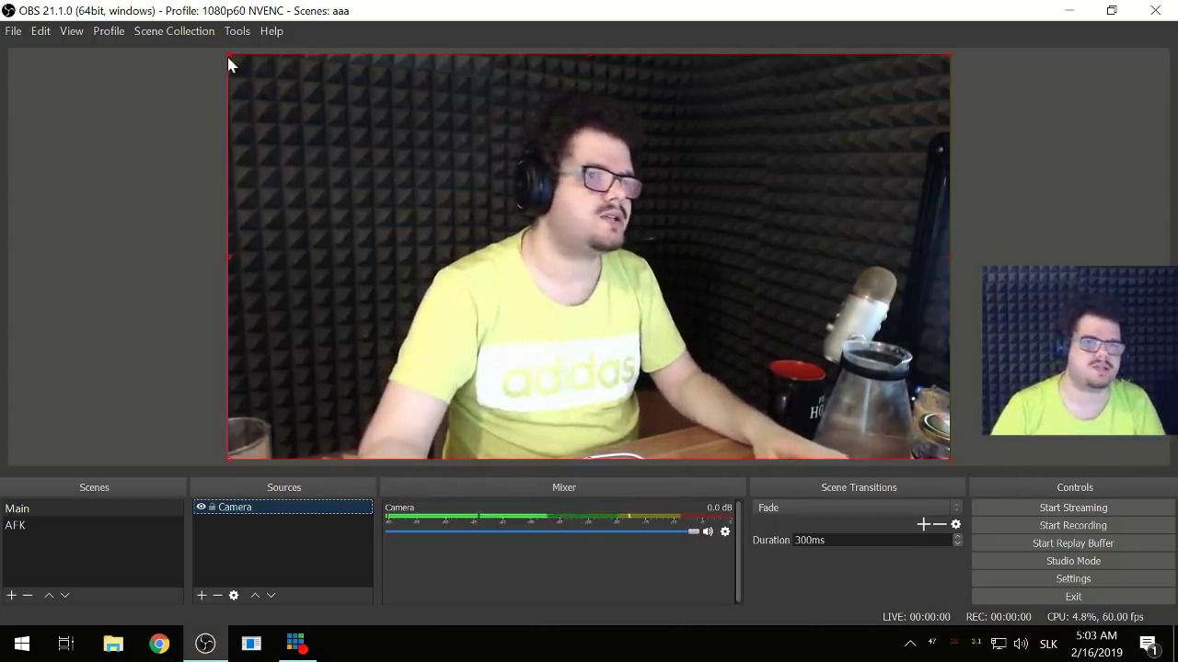
drag(229, 63, 383, 185)
drag(584, 279, 508, 236)
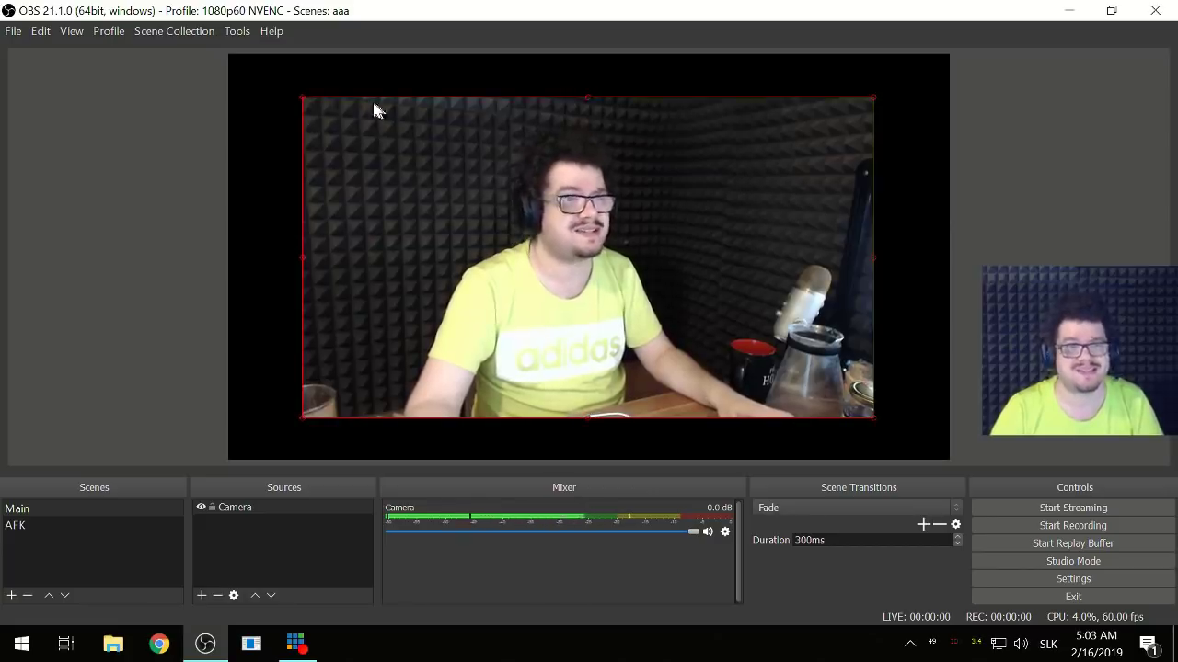
drag(302, 97, 422, 61)
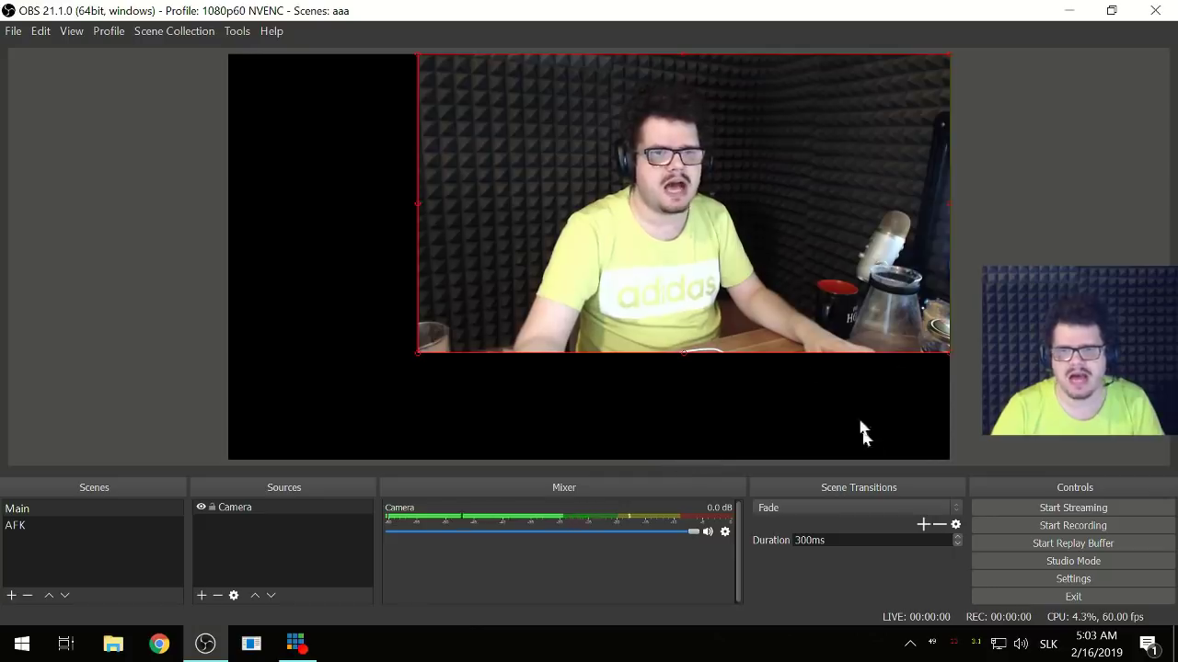
drag(569, 215, 543, 292)
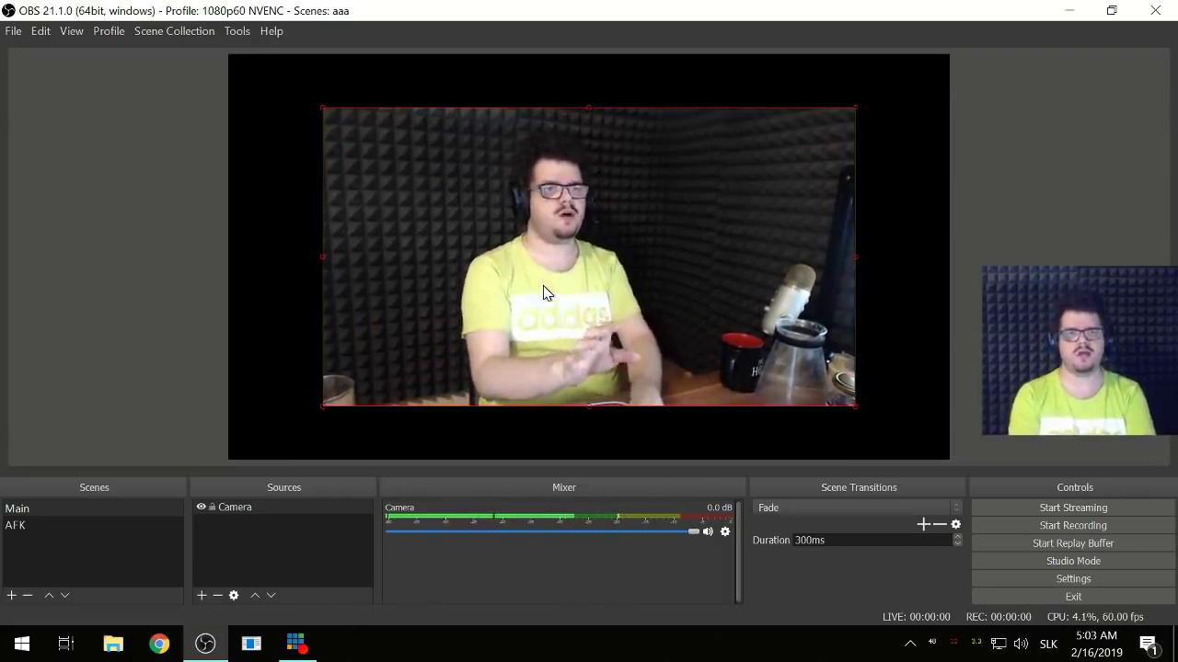
key(Down)
key(Down)
key(Down)
key(Down)
key(Down)
key(Down)
key(Down)
key(Down)
key(Down)
key(Down)
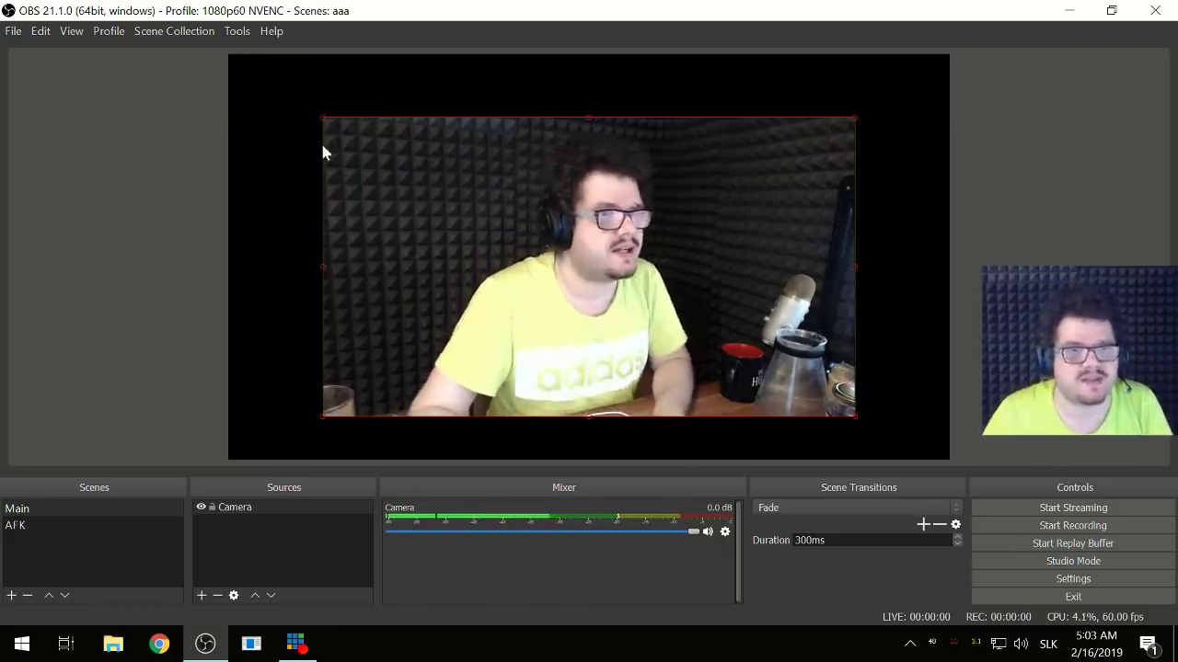
drag(322, 118, 329, 123)
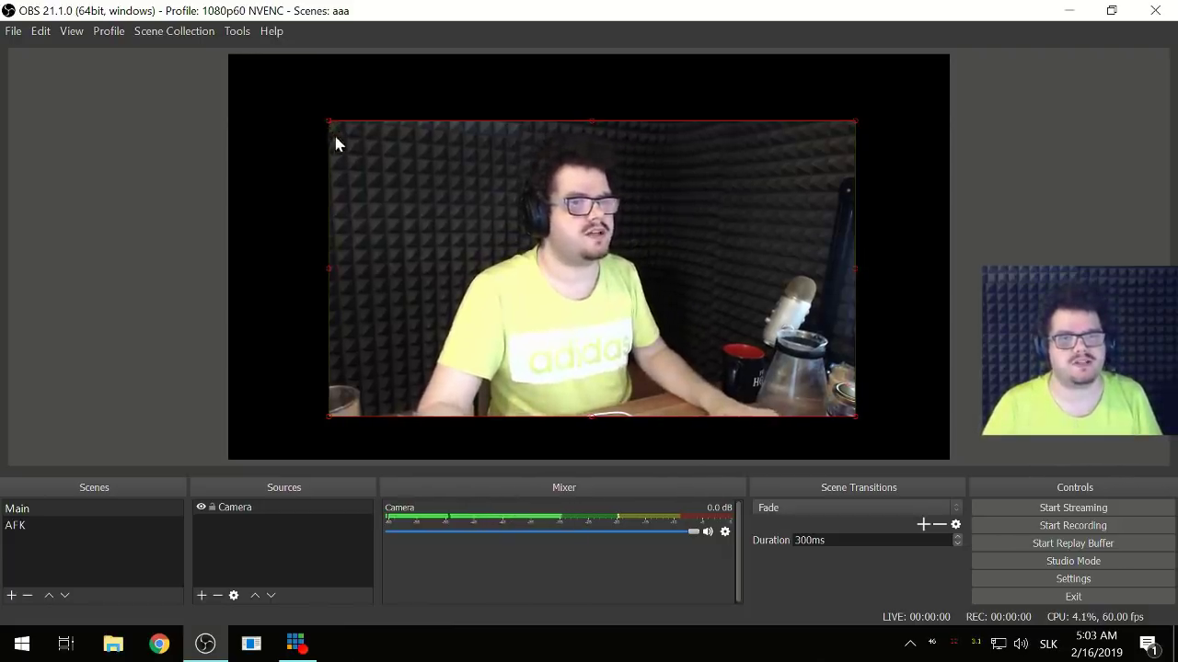
key(ctrl+d)
key(Down)
key(Down)
key(Down)
key(Down)
key(Down)
key(Down)
key(Down)
key(Down)
key(Down)
key(Down)
key(Down)
key(Down)
key(Down)
key(Down)
key(Down)
key(Down)
key(Down)
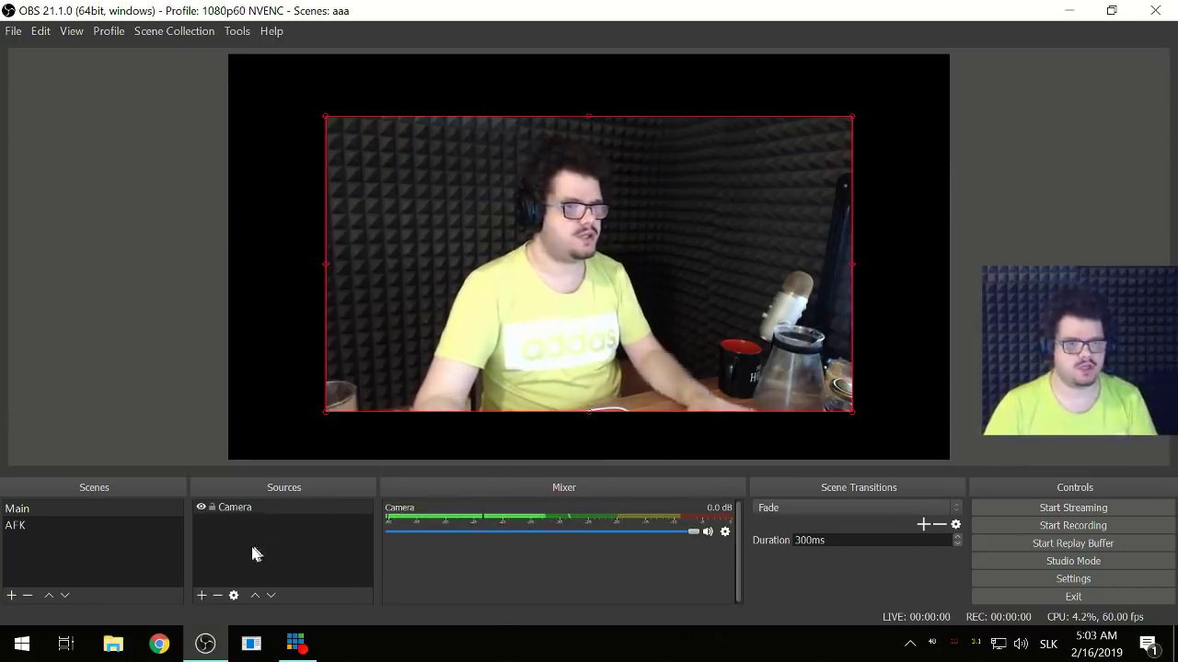
- Add the existing Proste image to the Main scene and centre it on the canvas
click(202, 596)
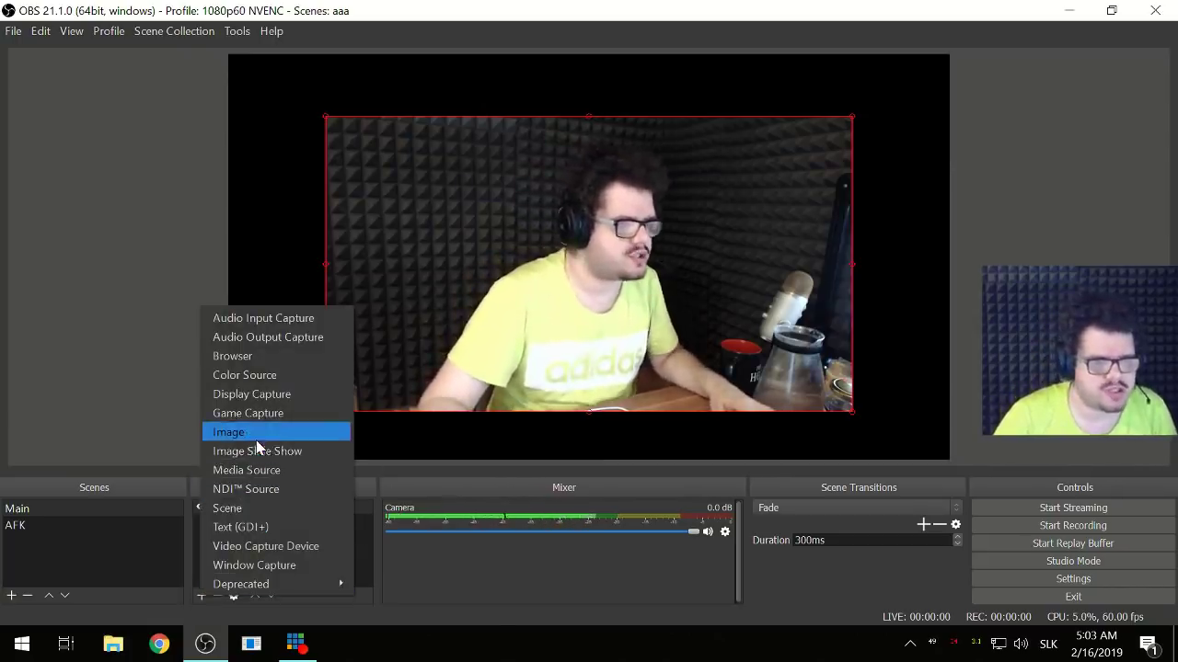
click(241, 432)
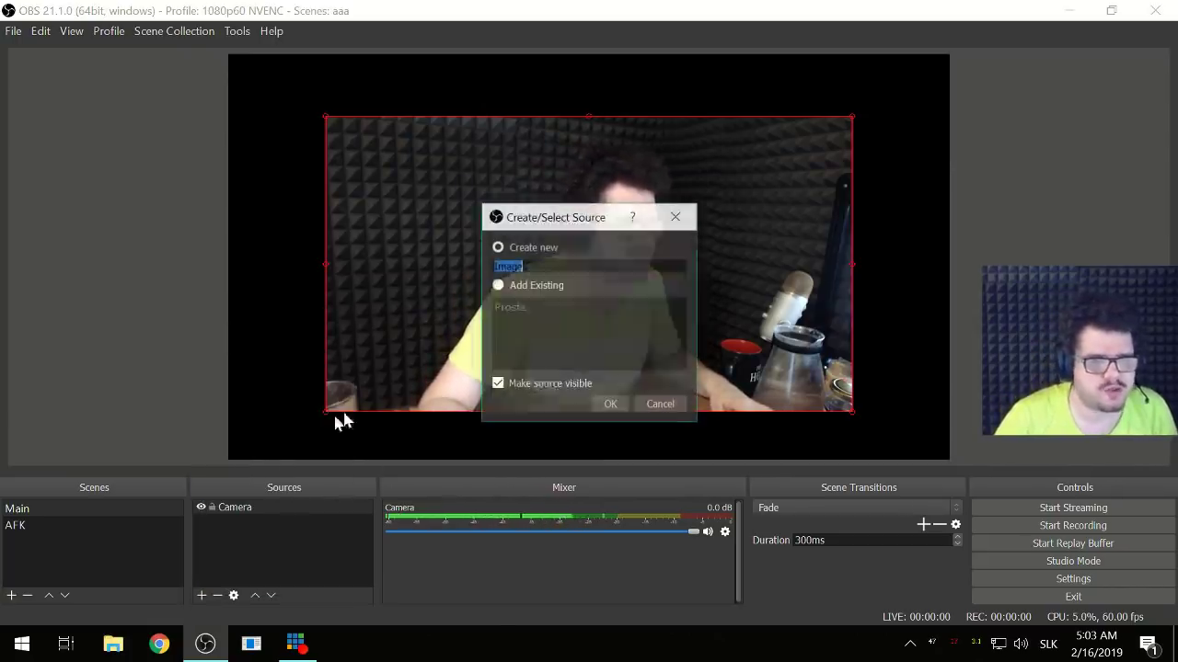
click(608, 406)
key(ctrl+d)
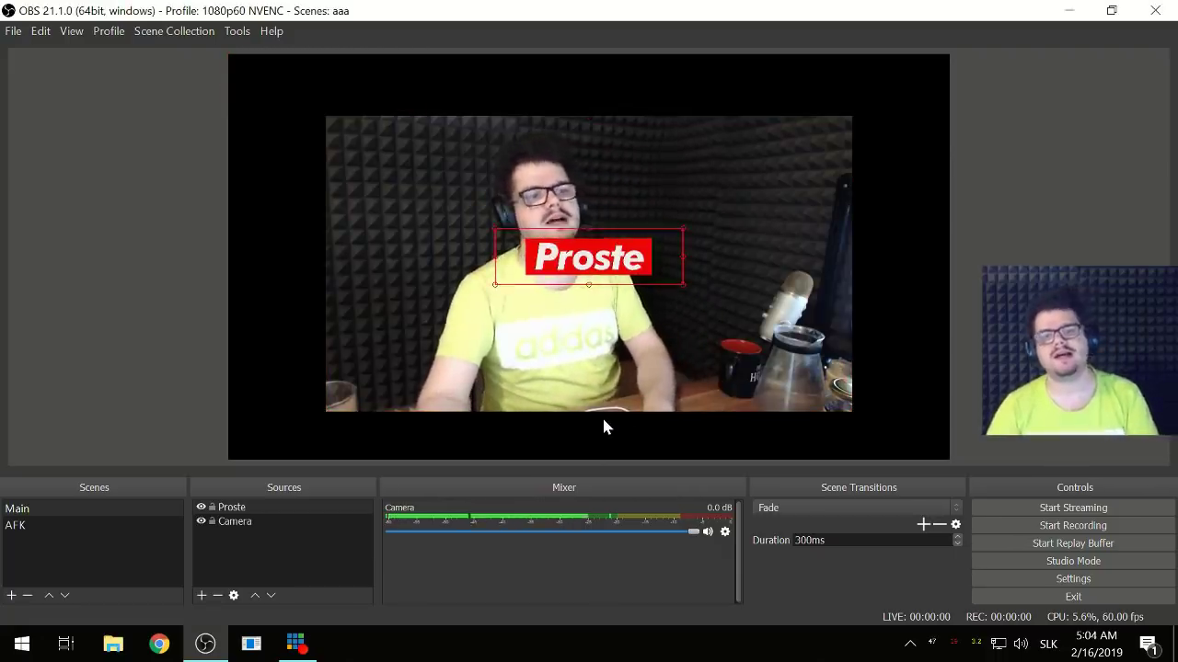
- Nudge the Proste logo up eight times to the canvas top, above the webcam
key(Up)
key(Up)
key(Up)
key(Up)
key(Up)
key(Up)
key(Up)
key(Up)
key(Up)
key(Up)
key(Up)
key(Up)
key(Up)
key(Up)
key(Up)
key(Up)
key(Up)
key(Up)
key(Up)
key(Up)
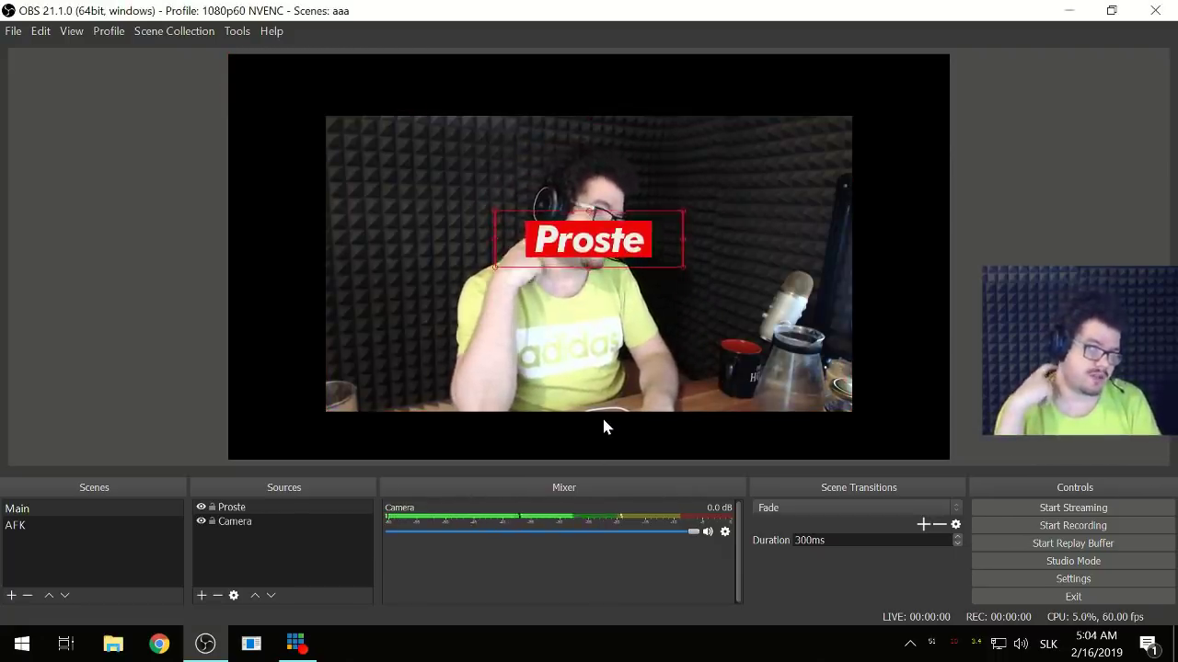
key(Up)
key(Up)
key(Up)
key(Up)
key(Up)
key(Up)
key(Up)
key(Up)
key(Up)
key(Up)
key(Up)
key(Up)
key(Up)
key(Up)
key(Up)
key(Up)
key(Up)
key(Up)
key(Up)
key(Up)
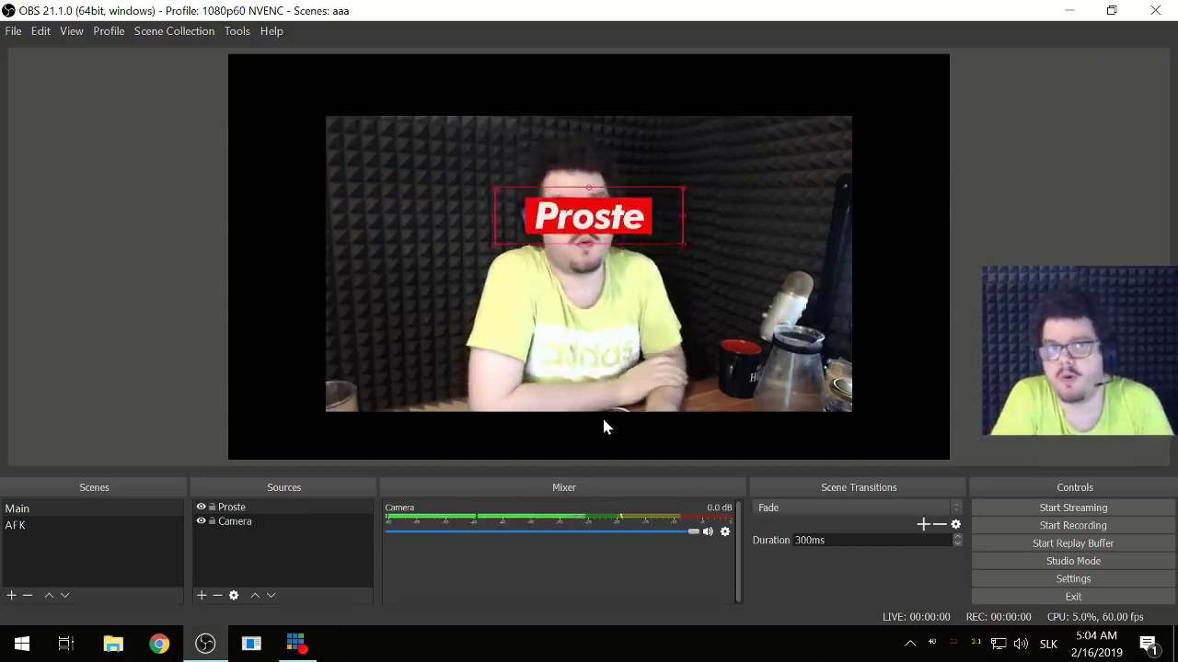
key(Up)
key(Up)
key(Up)
key(Up)
key(Up)
key(Up)
key(Up)
key(Up)
key(Up)
key(Up)
key(Up)
key(Up)
key(Up)
key(Up)
key(Up)
key(Up)
key(Up)
key(Up)
key(Up)
key(Up)
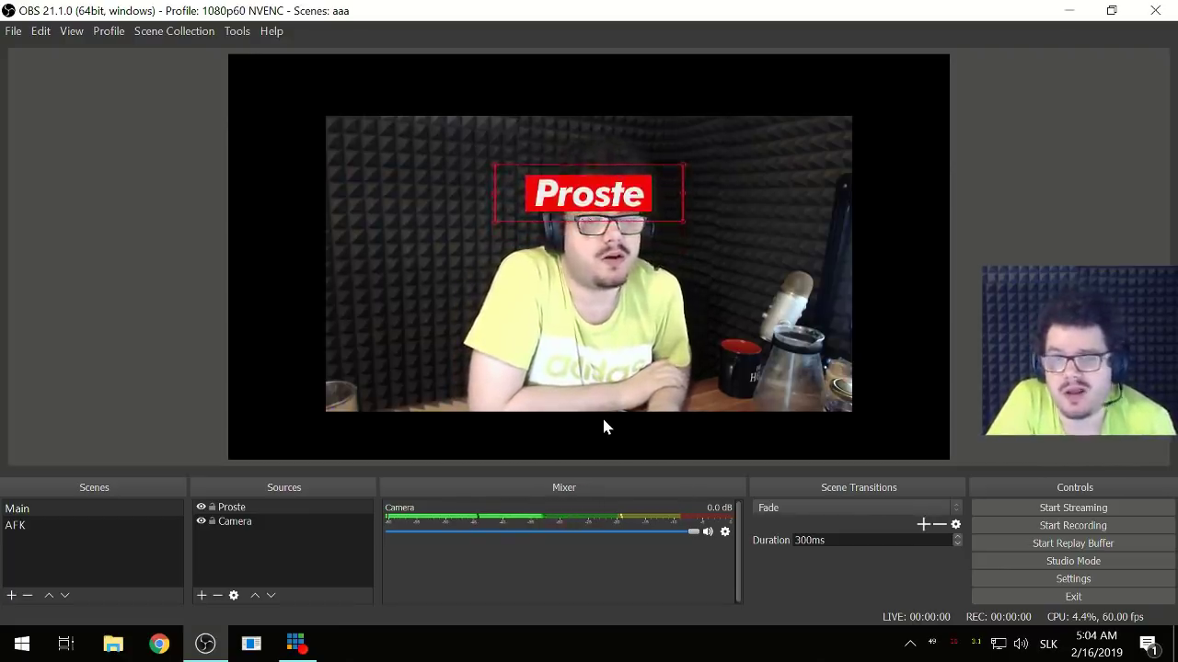
key(Up)
key(Up)
key(Up)
key(Up)
key(Up)
key(Up)
key(Up)
key(Up)
key(Up)
key(Up)
key(Up)
key(Up)
key(Up)
key(Up)
key(Up)
key(Up)
key(Up)
key(Up)
key(Up)
key(Up)
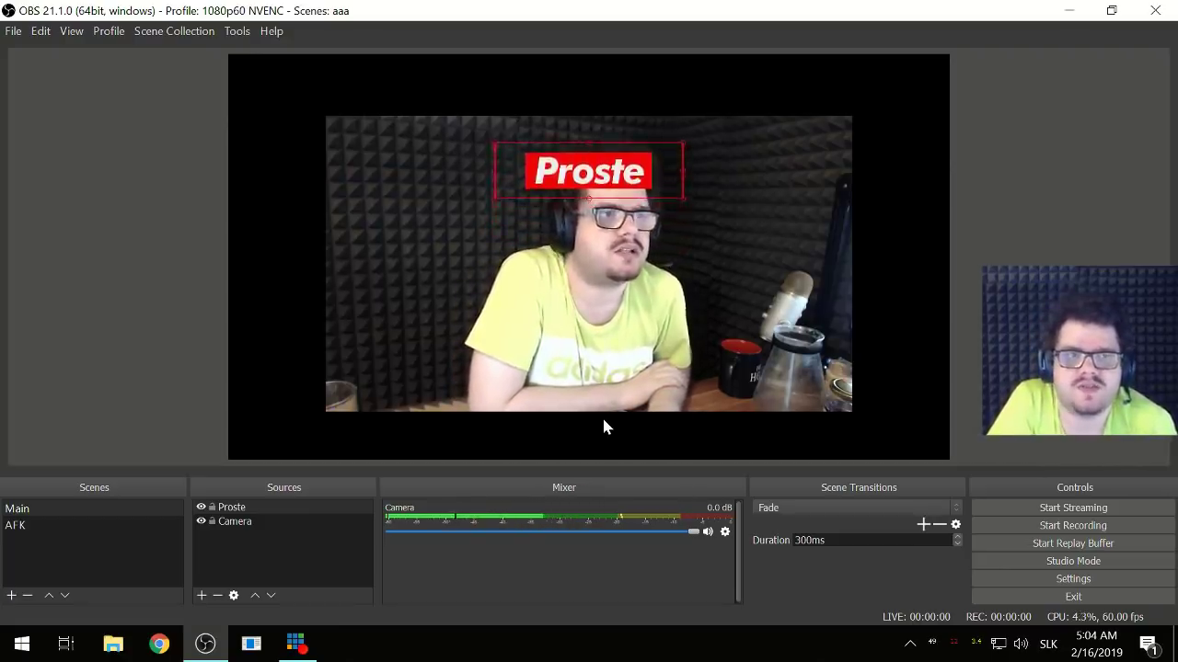
key(Up)
key(Up)
key(Up)
key(Up)
key(Up)
key(Up)
key(Up)
key(Up)
key(Up)
key(Up)
key(Up)
key(Up)
key(Up)
key(Up)
key(Up)
key(Up)
key(Up)
key(Up)
key(Up)
key(Up)
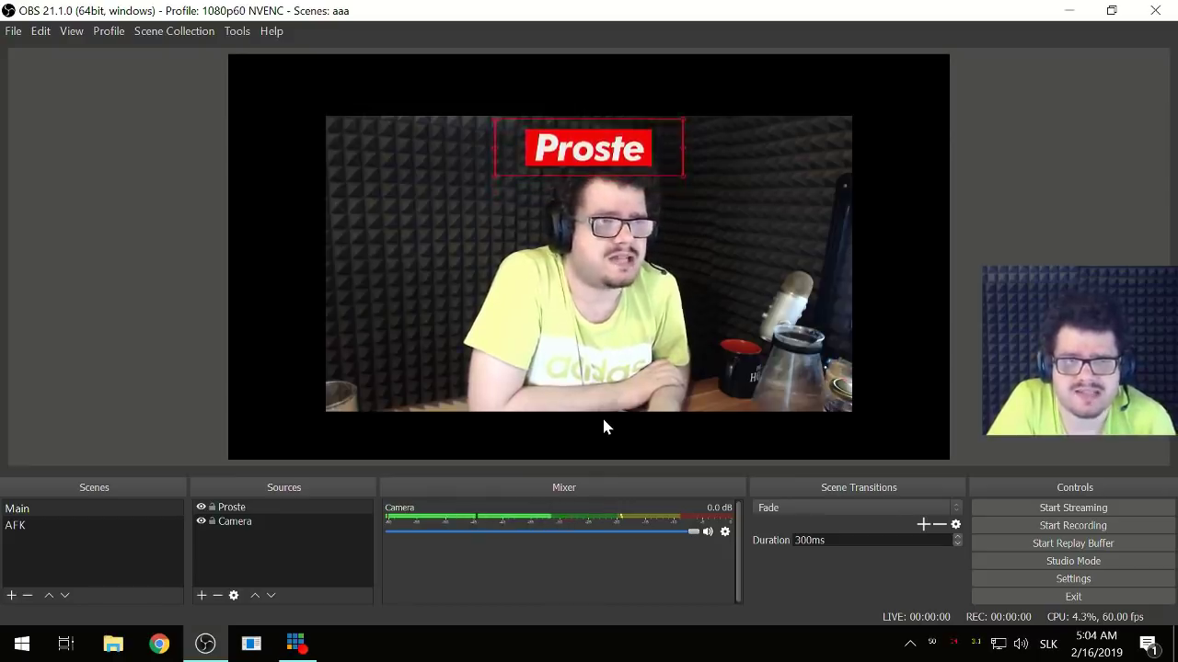
key(Up)
key(Up)
key(Up)
key(Up)
key(Up)
key(Up)
key(Up)
key(Up)
key(Up)
key(Up)
key(Up)
key(Up)
key(Up)
key(Up)
key(Up)
key(Up)
key(Up)
key(Up)
key(Up)
key(Up)
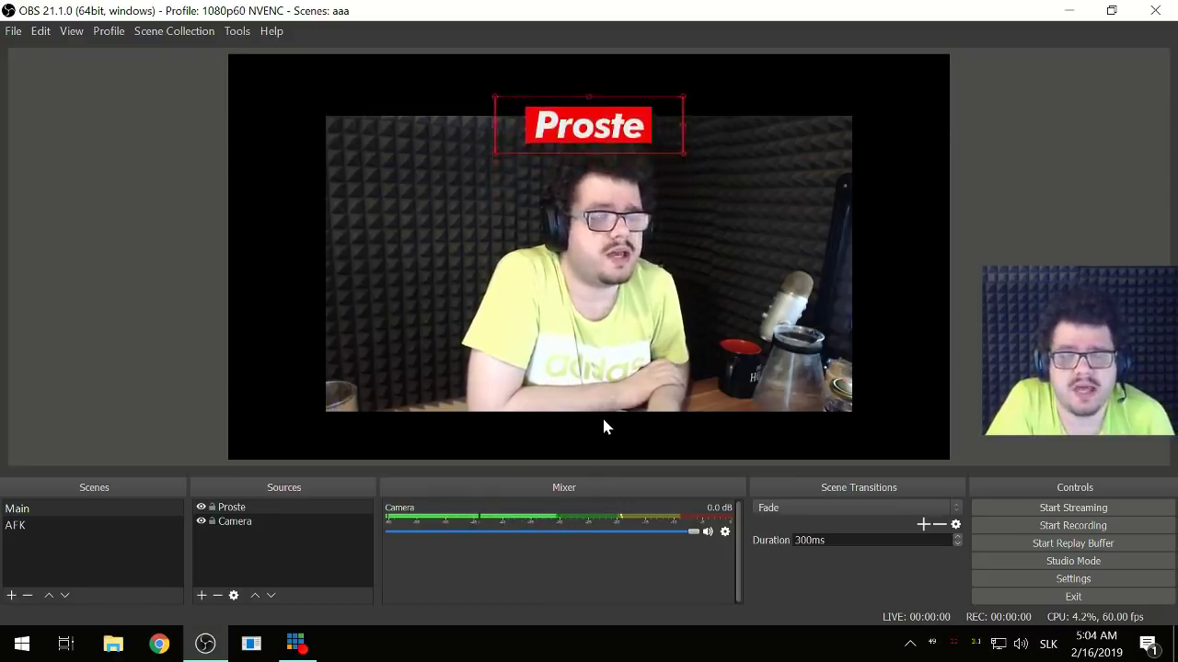
key(Up)
key(Up)
key(Up)
key(Up)
key(Up)
key(Up)
key(Up)
key(Up)
key(Up)
key(Up)
key(Up)
key(Up)
key(Up)
key(Up)
key(Up)
key(Up)
key(Up)
key(Up)
key(Up)
key(Up)
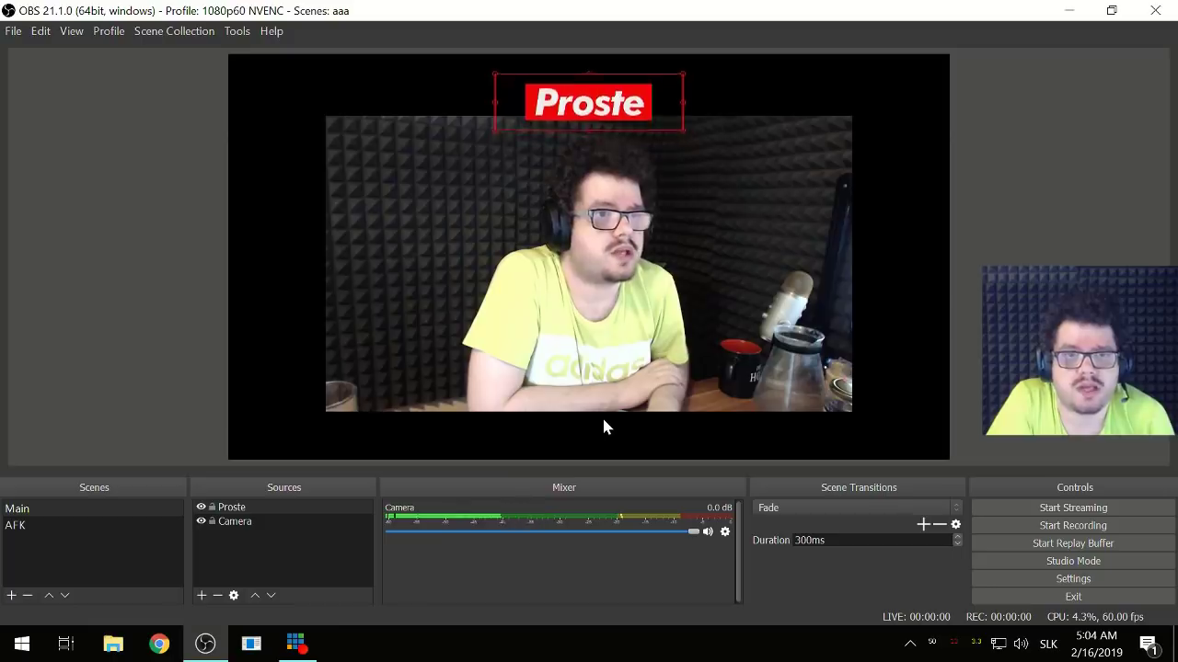
key(Up)
key(Up)
key(Up)
key(Up)
key(Up)
key(Up)
key(Up)
key(Up)
key(Up)
key(Up)
key(Up)
key(Up)
key(Up)
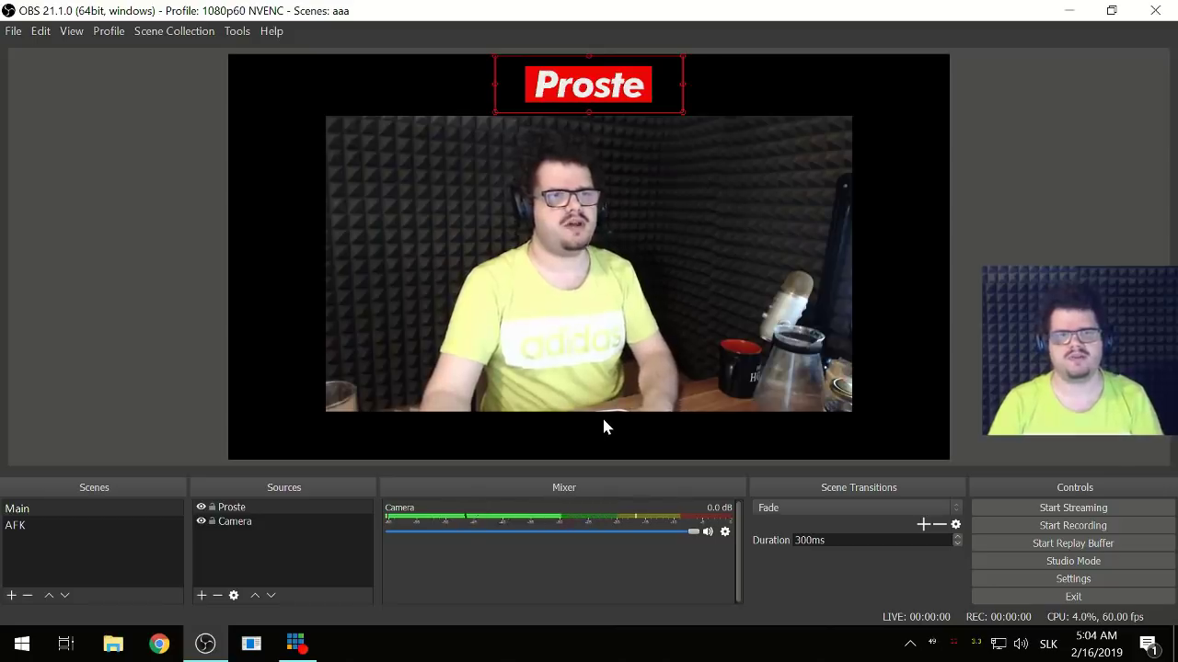
click(280, 557)
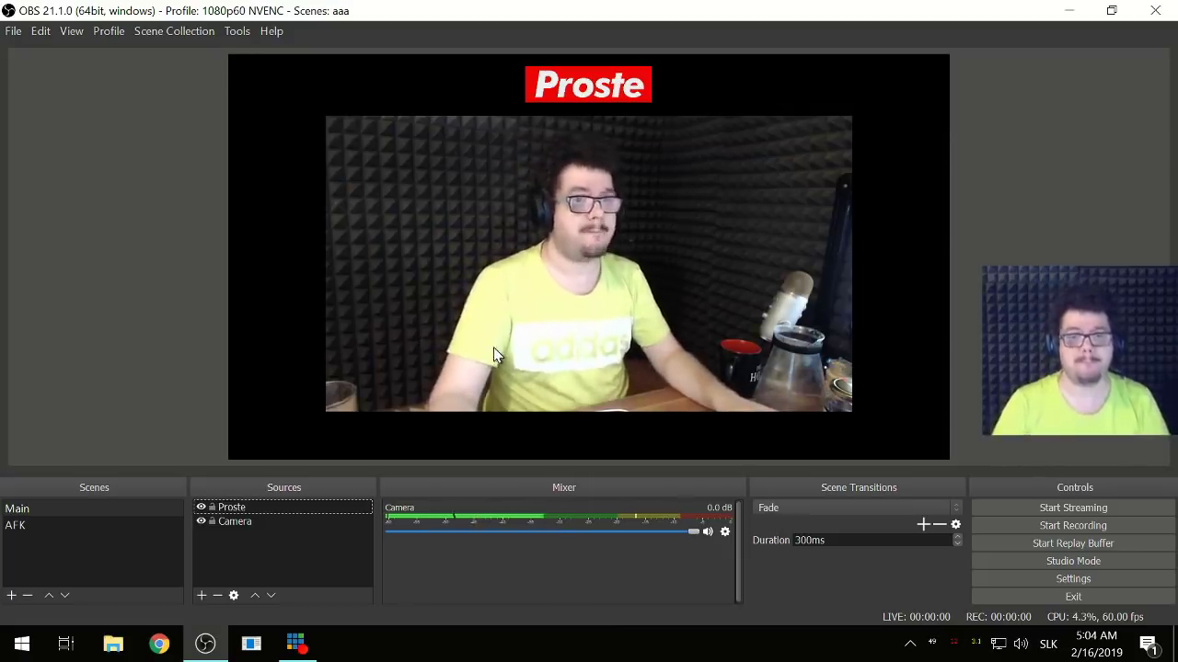
click(199, 596)
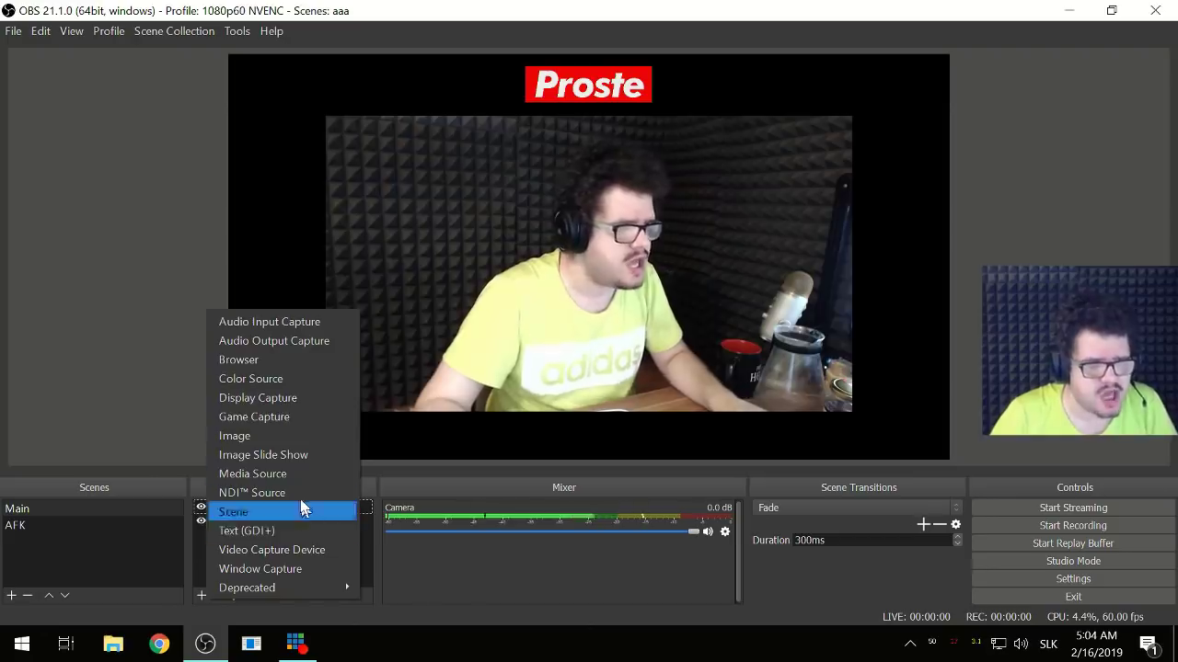
- Create a Color Source set to #ee0606 and stretch it over the webcam area
click(285, 383)
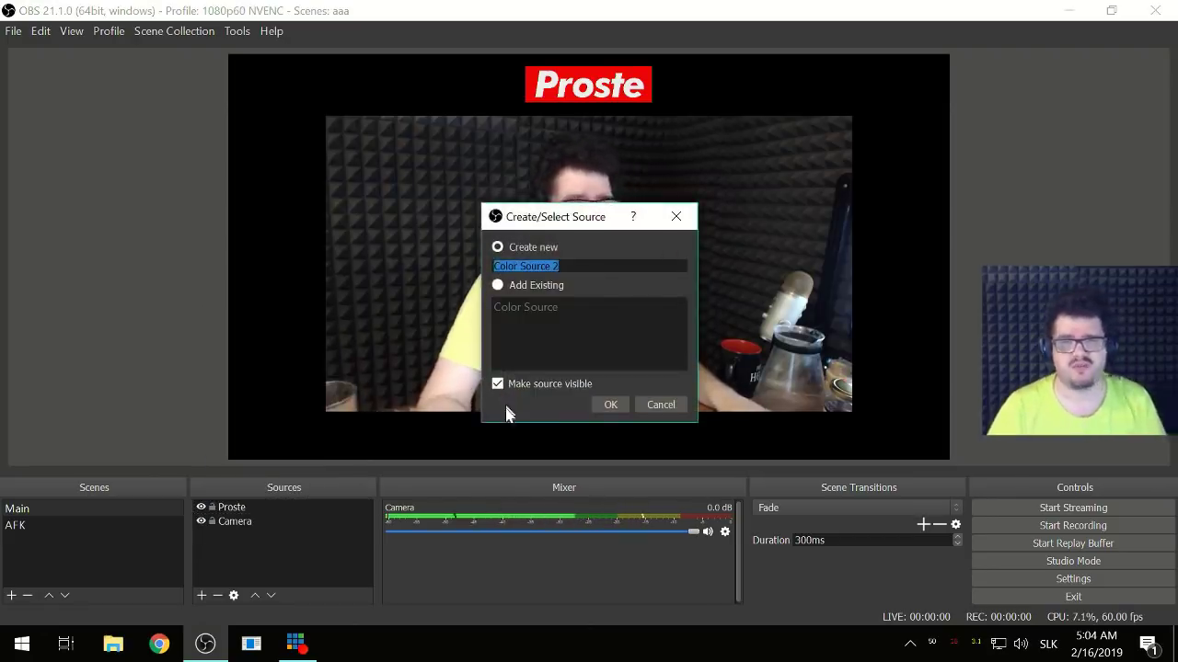
click(609, 405)
right_click(231, 501)
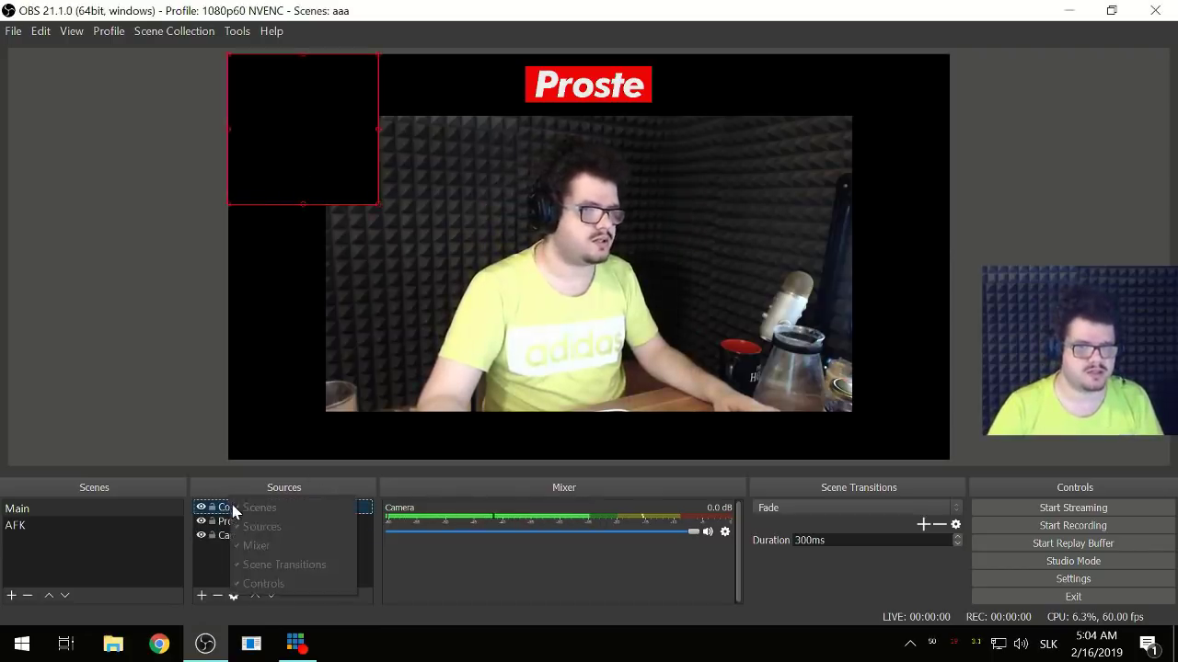
right_click(242, 506)
click(263, 493)
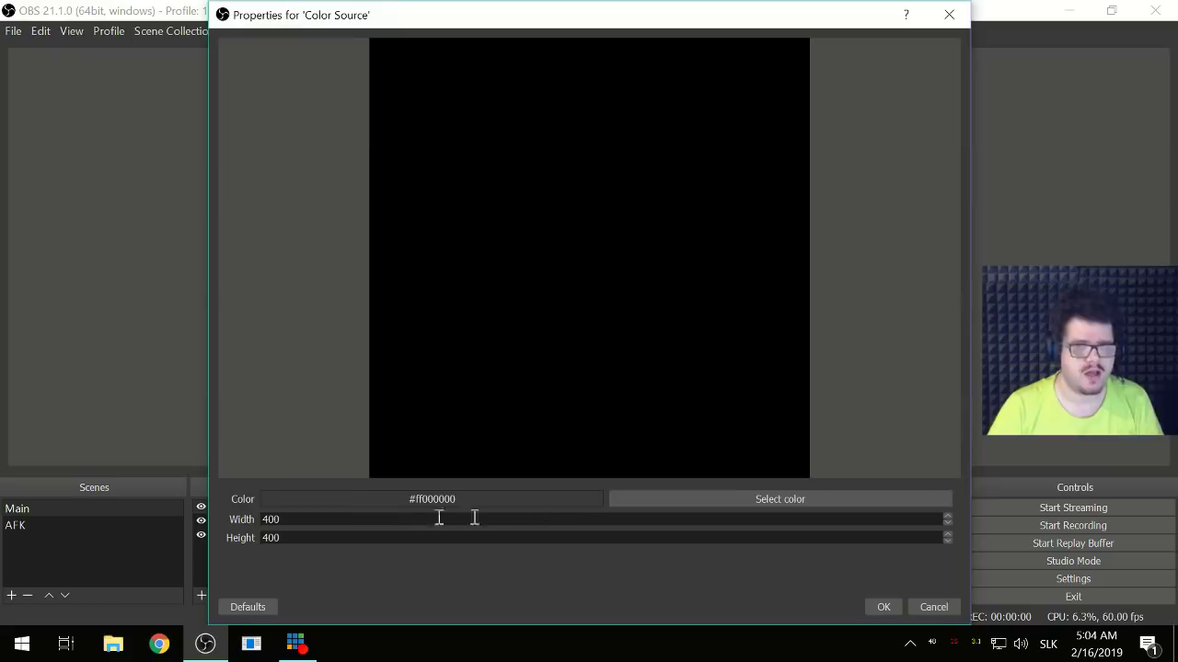
click(747, 502)
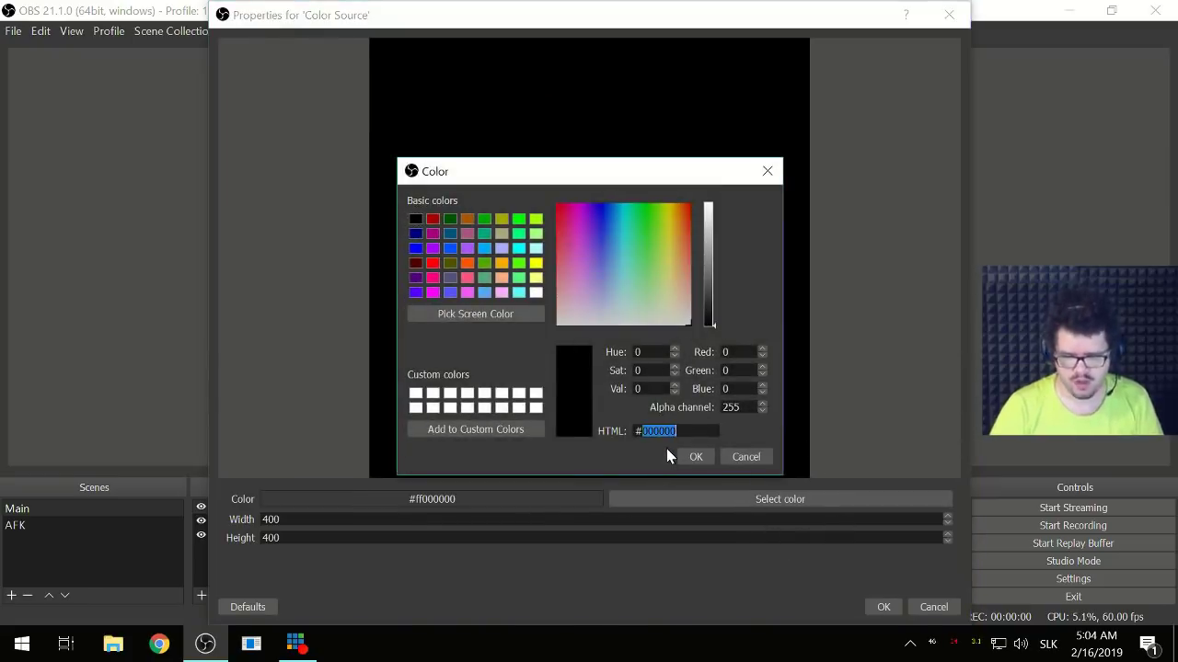
text(ee0606)
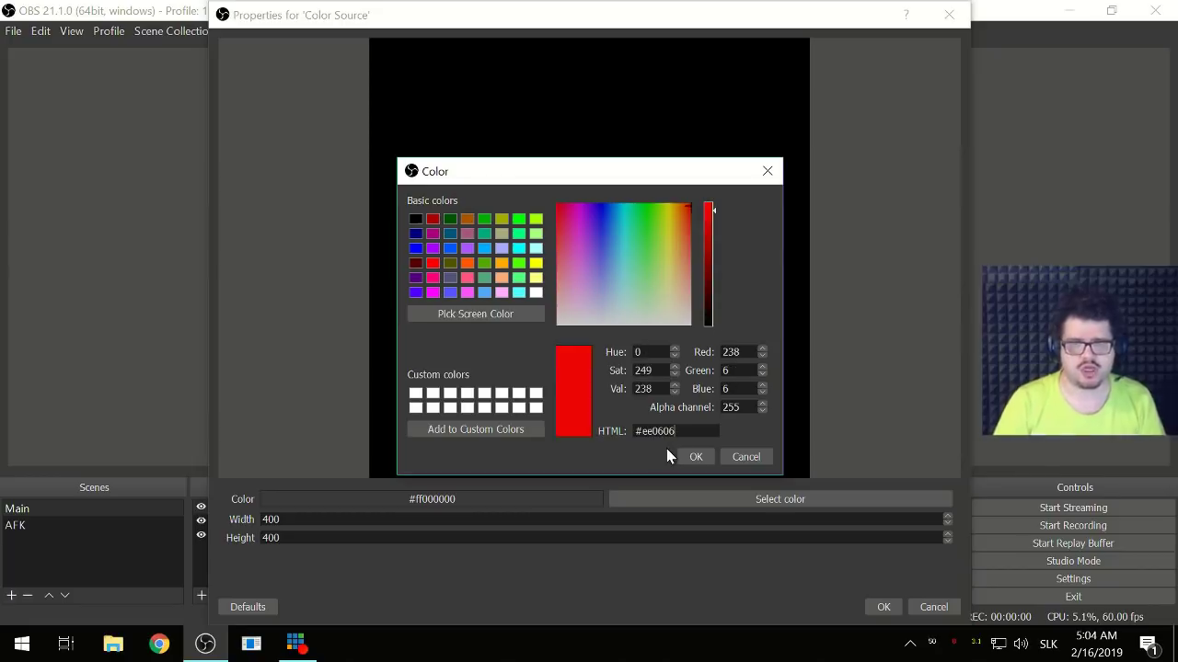
click(696, 459)
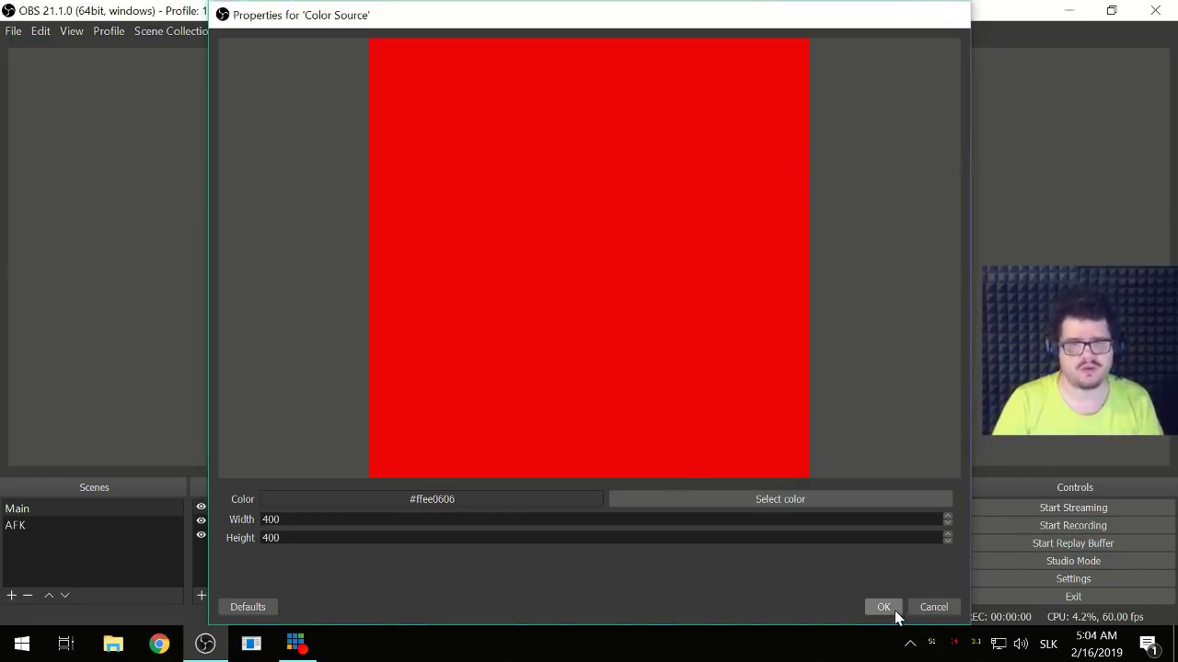
click(882, 607)
drag(295, 156, 362, 201)
drag(445, 257, 834, 414)
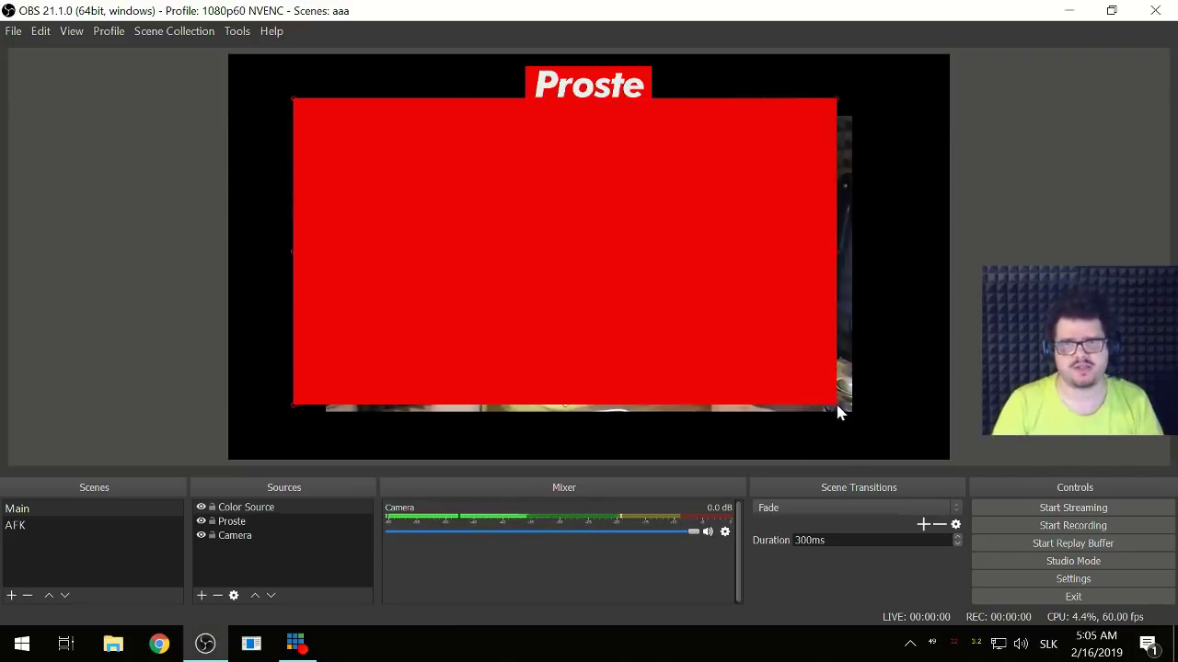
- Move the Color Source down two layers so it sits behind Camera
click(274, 512)
click(269, 596)
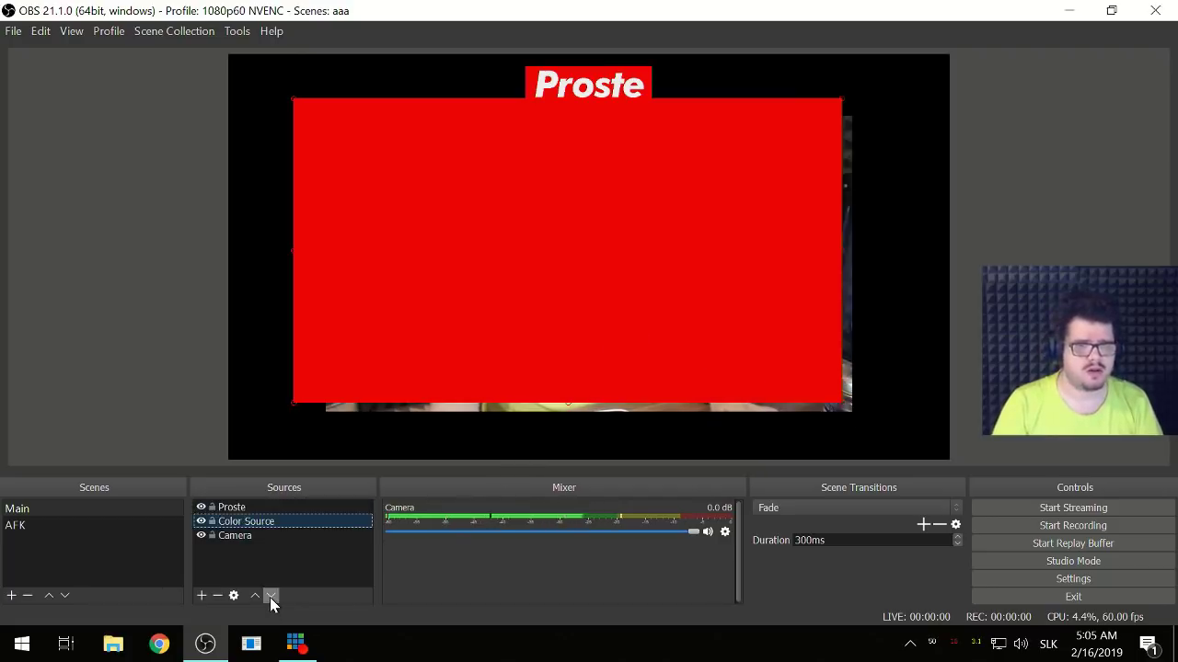
click(270, 597)
- Shift the red rectangle around the webcam and nudge the camera image up slightly
drag(320, 178, 331, 197)
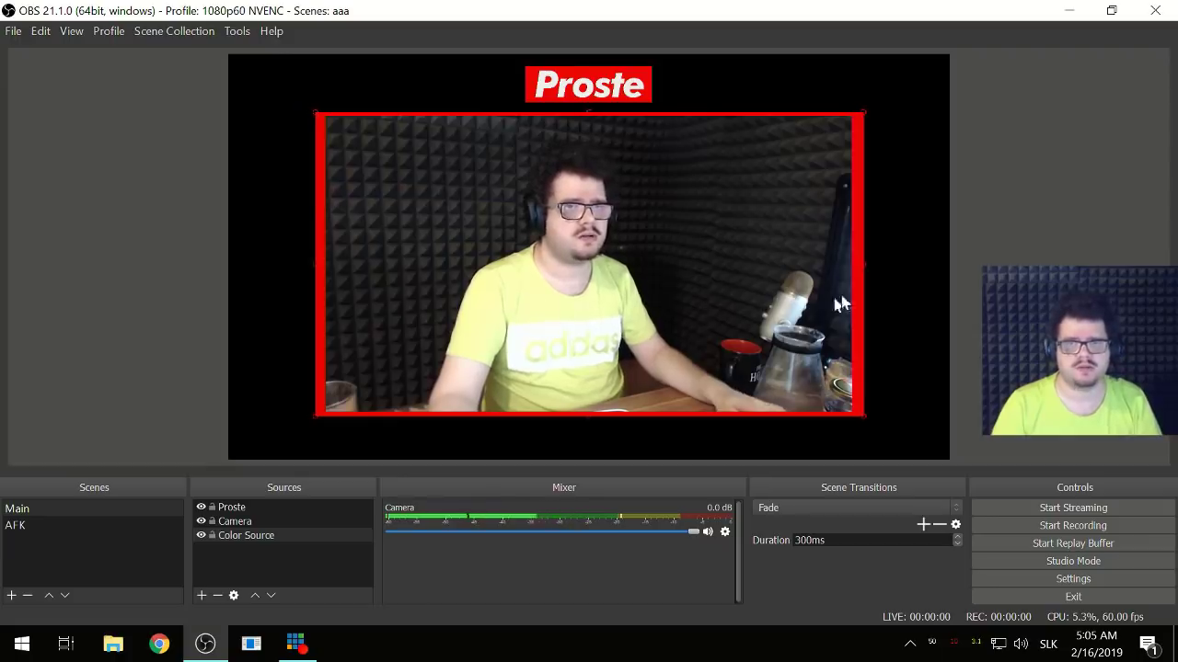
key(Up)
key(Up)
key(Up)
key(Up)
key(Up)
key(Up)
key(Up)
key(Up)
key(Up)
key(Up)
key(Up)
key(Up)
key(Up)
key(Up)
key(Up)
key(Up)
key(Up)
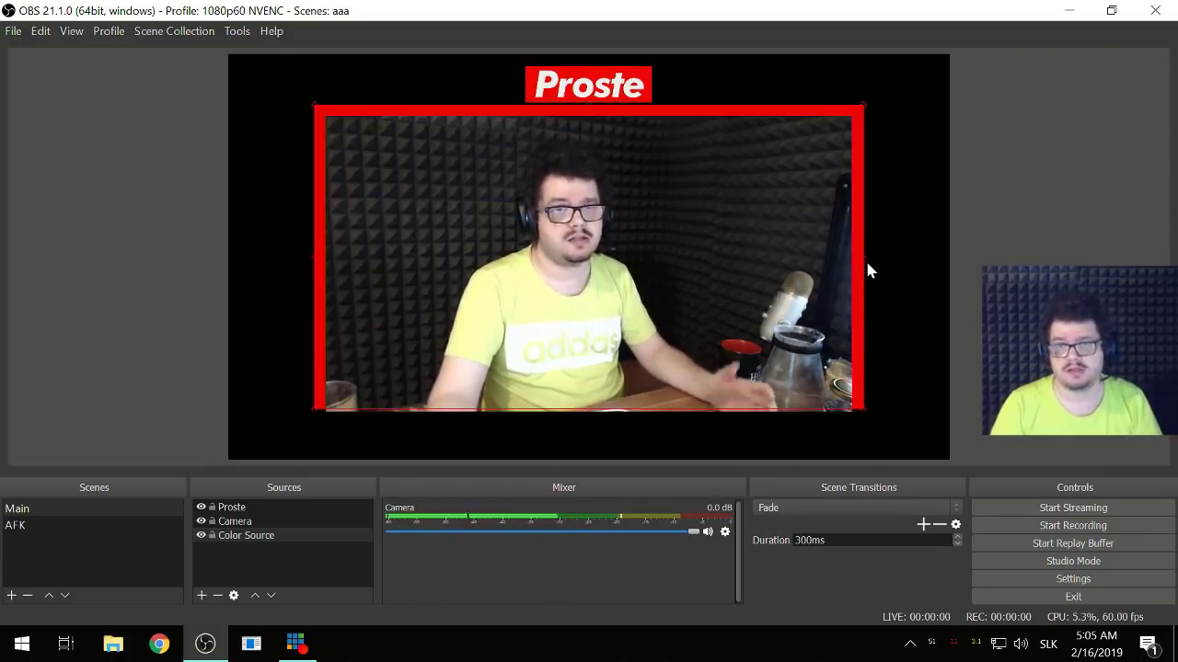
key(Down)
key(Down)
key(Down)
key(Down)
key(Down)
key(Down)
key(Down)
key(Down)
key(Down)
key(Down)
key(Down)
key(Down)
key(Down)
key(Down)
key(Down)
key(Down)
key(Down)
key(Down)
key(Down)
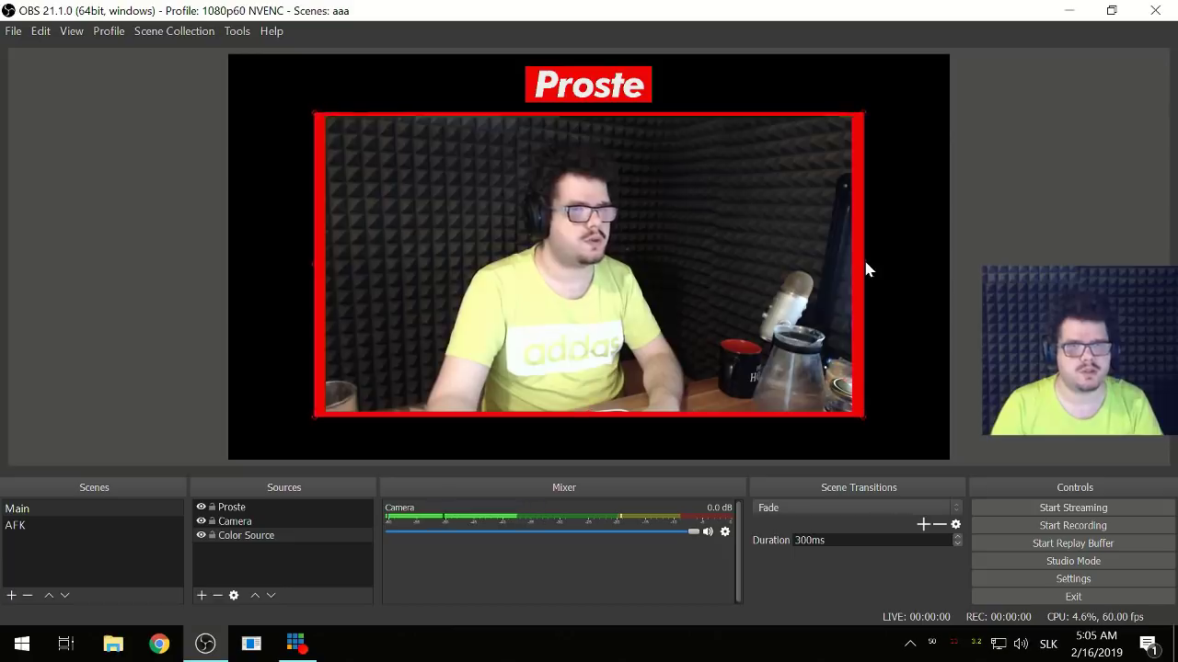
key(Up)
key(Up)
key(Up)
key(Up)
key(Up)
key(Up)
key(Up)
key(Up)
key(Up)
key(Up)
key(Up)
key(Up)
key(Up)
key(Up)
key(Up)
key(Up)
key(Up)
key(Up)
click(501, 270)
key(Up)
key(Up)
key(Up)
key(Up)
key(Up)
key(Up)
key(Up)
key(Up)
key(Up)
key(Up)
key(Up)
key(Up)
key(Up)
key(Up)
key(Up)
key(Up)
key(Up)
key(Up)
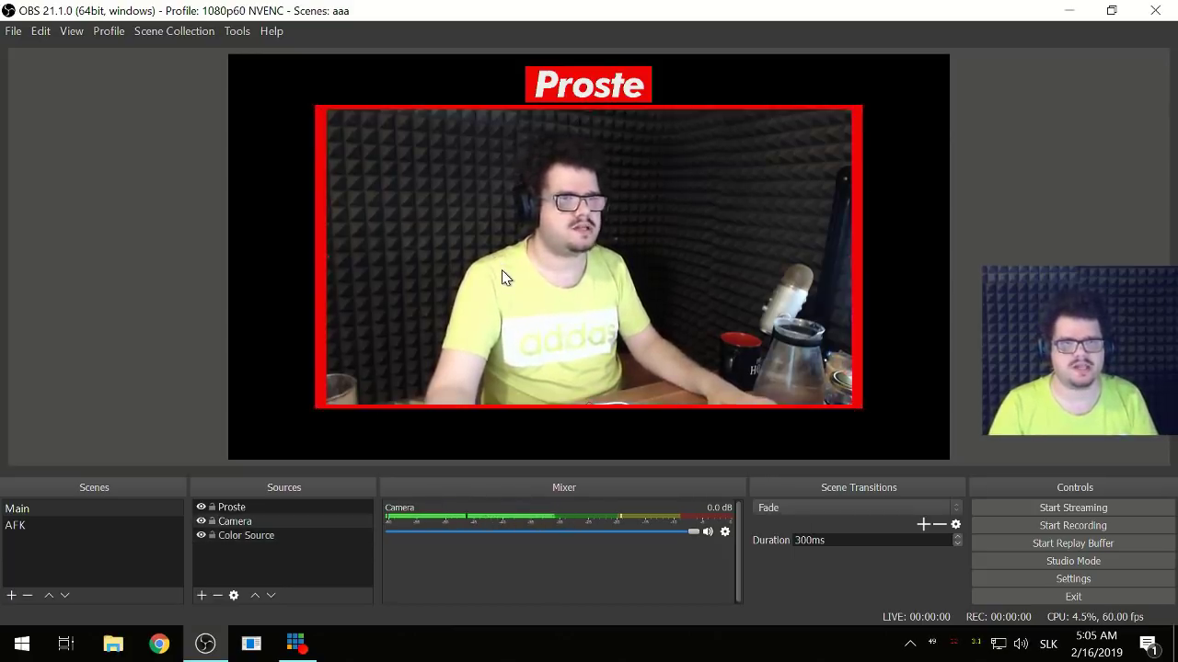
- Trim and centre the red rectangle's edges into a thin border around the webcam
click(318, 270)
click(313, 266)
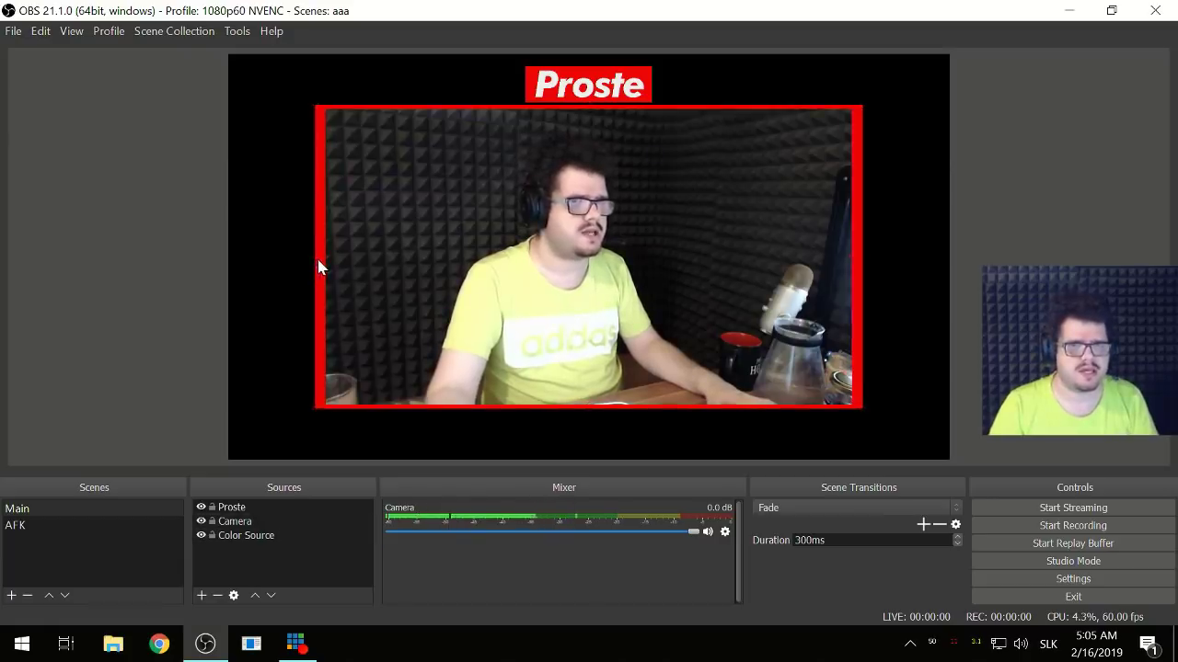
click(317, 266)
drag(313, 266, 318, 266)
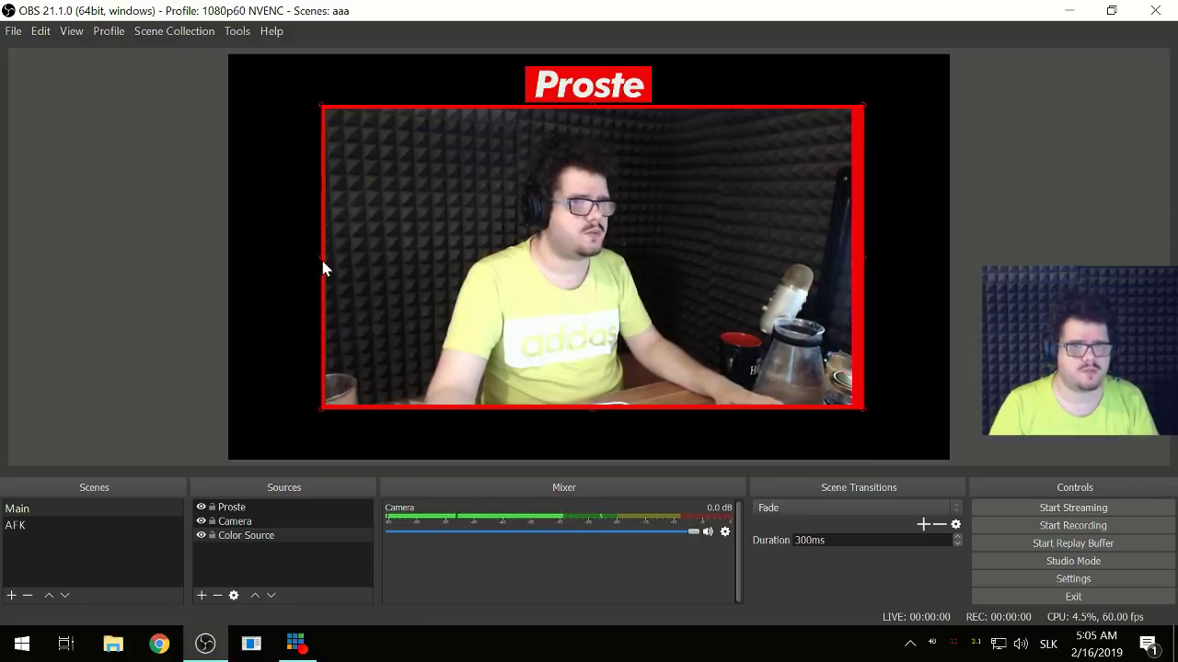
drag(322, 263, 329, 261)
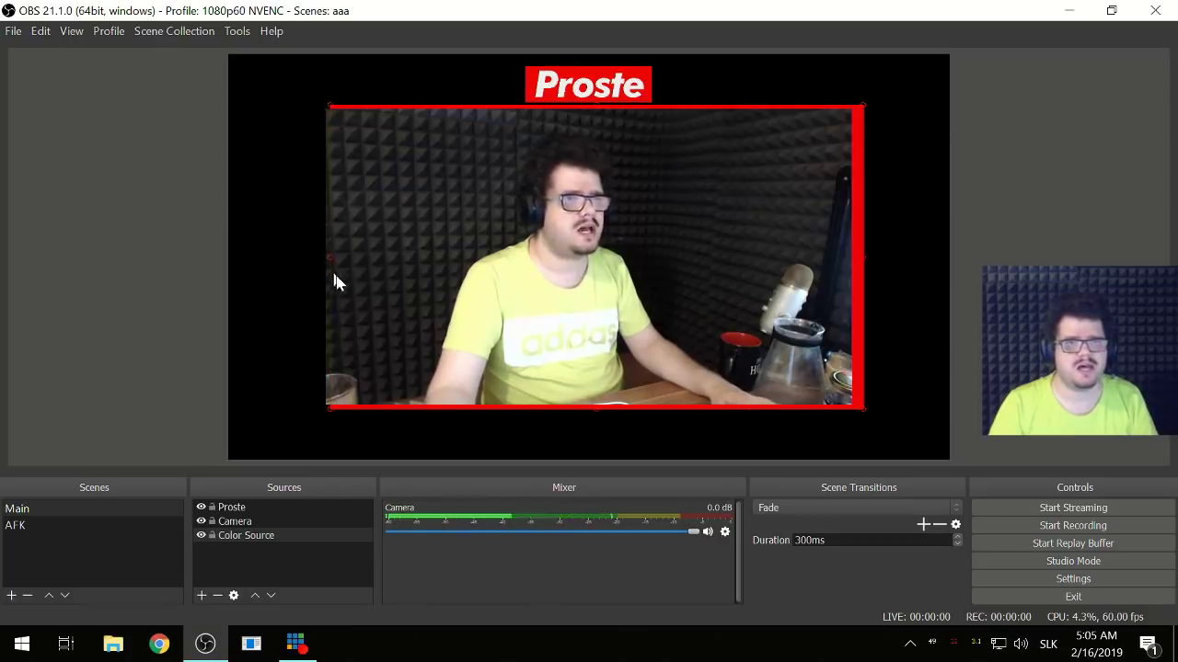
key(ctrl+d)
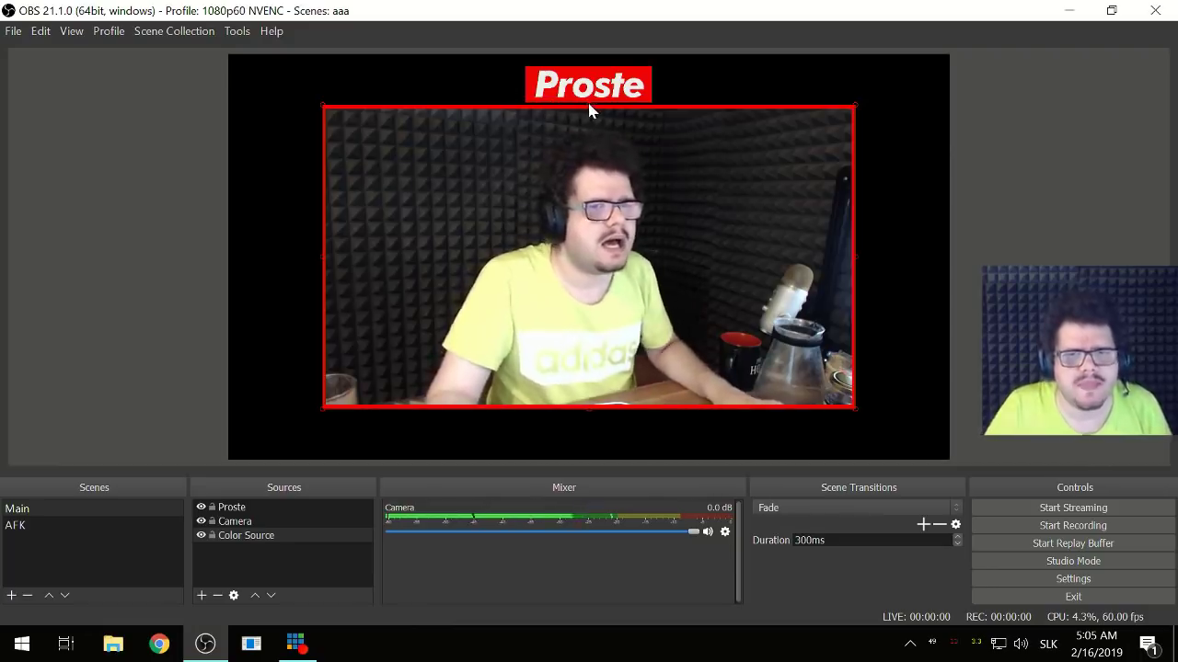
mouse_move(589, 107)
mouse_down()
mouse_move(582, 123)
mouse_move(577, 105)
mouse_move(582, 117)
mouse_up()
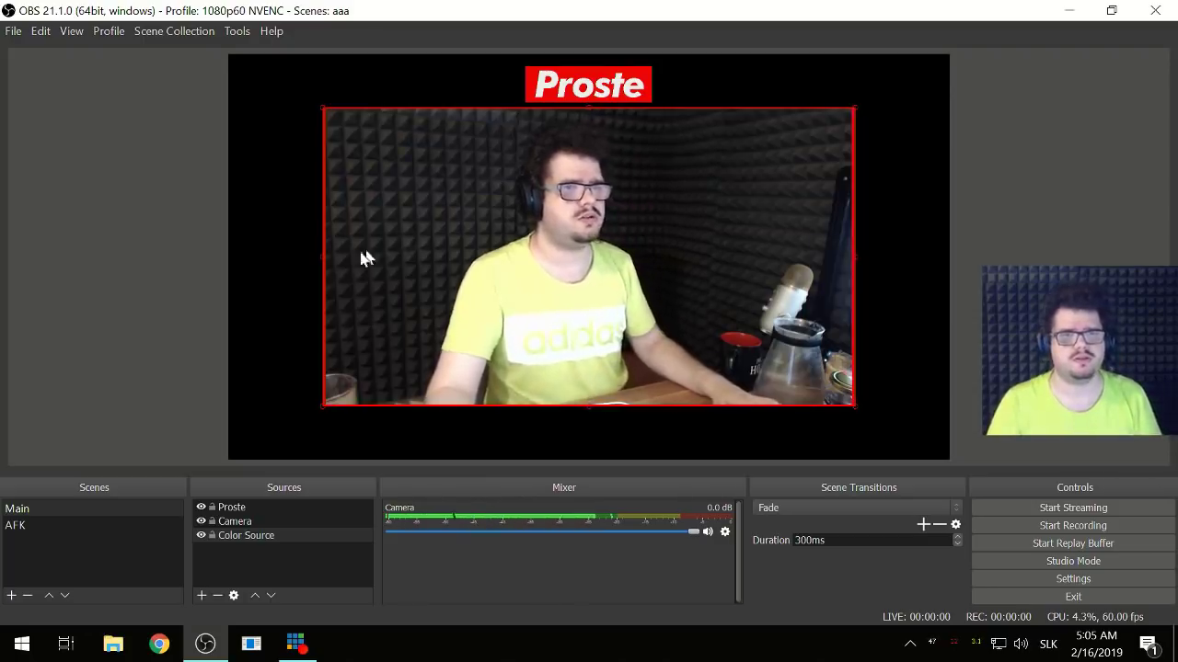
drag(322, 262, 326, 261)
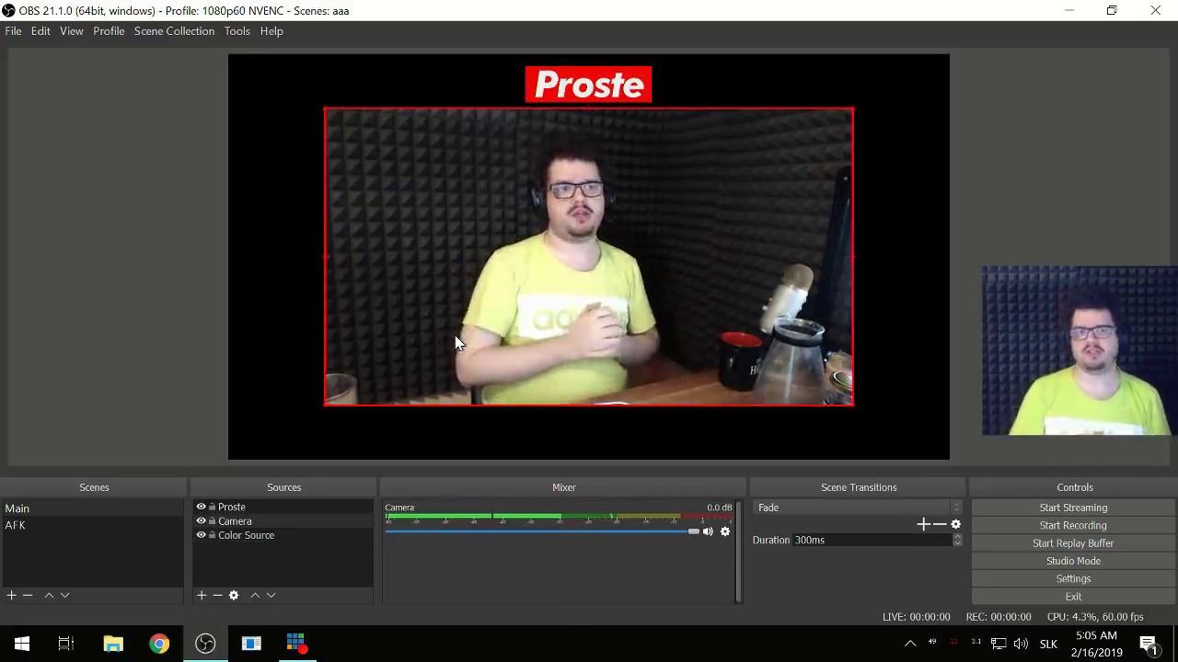
click(644, 71)
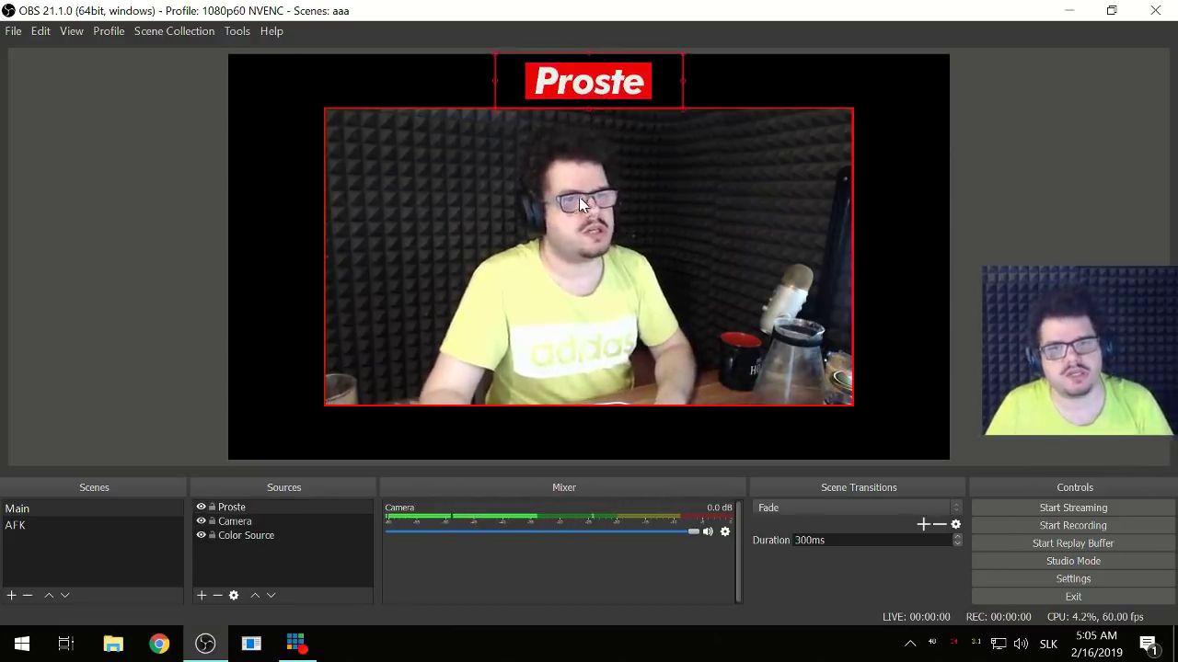
click(250, 261)
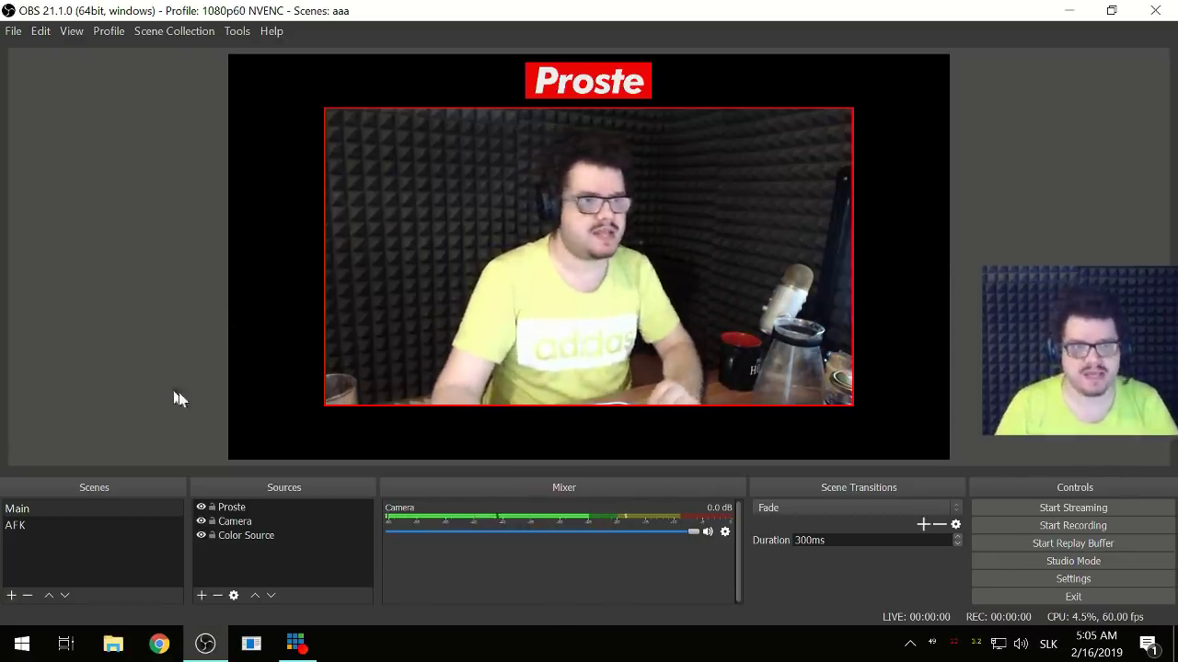
- Add an image source named 'Corsair Logo' loaded with the Corsair logo PNG
click(202, 595)
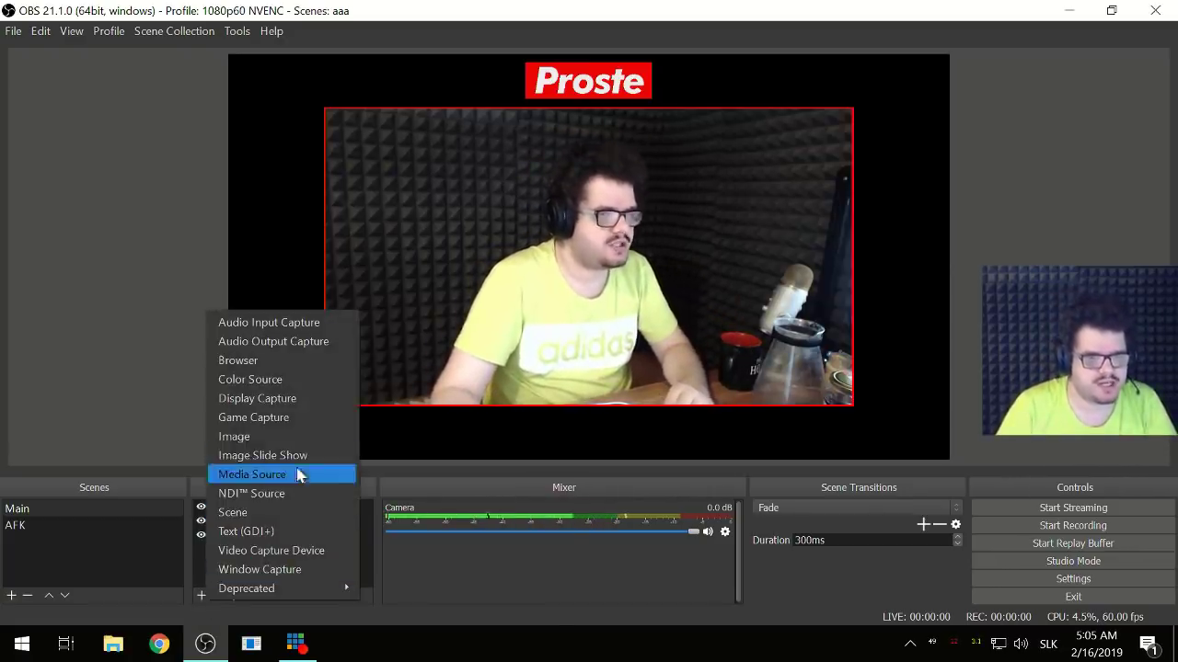
click(287, 429)
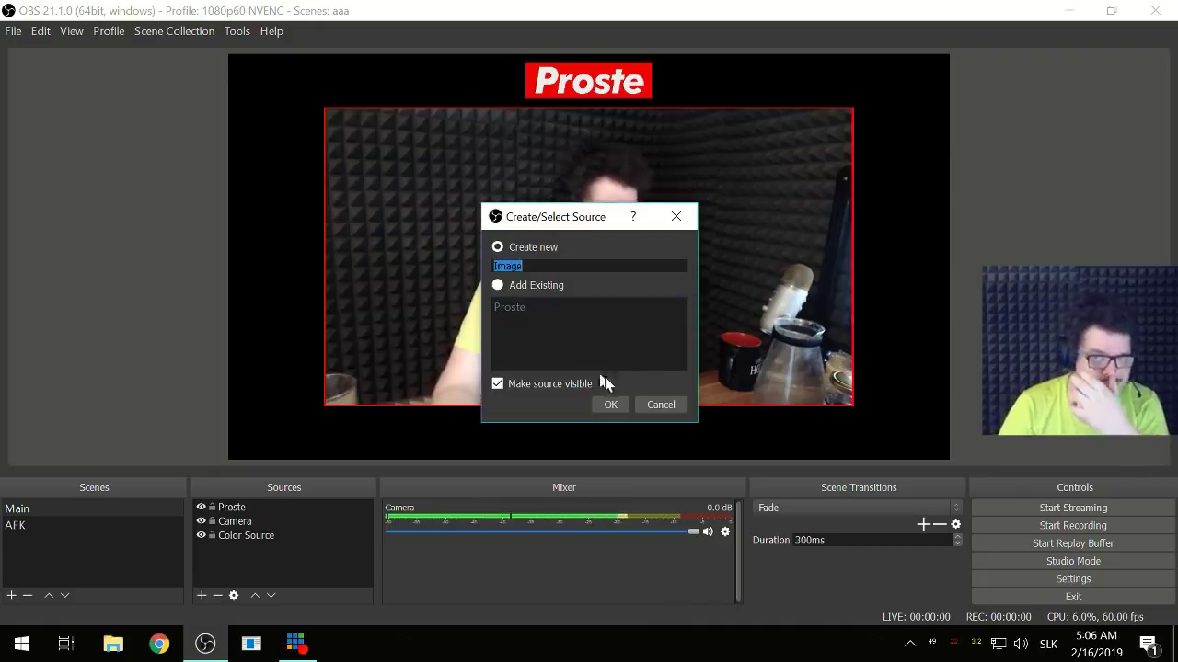
text(Corsa)
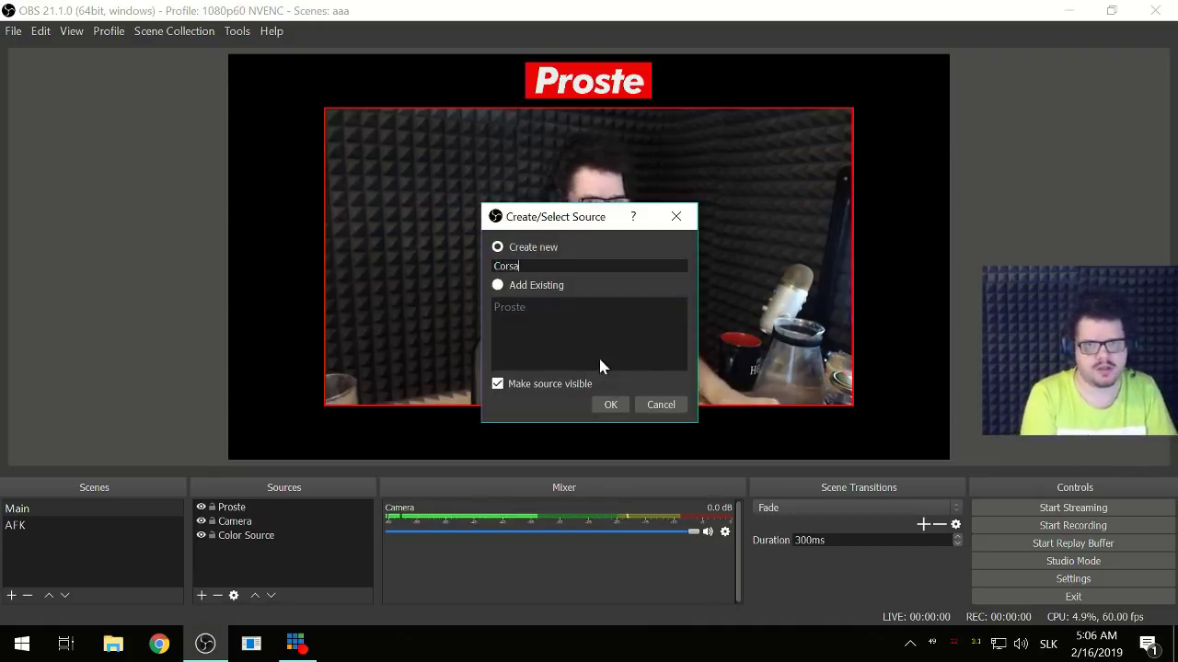
text(ir Logo)
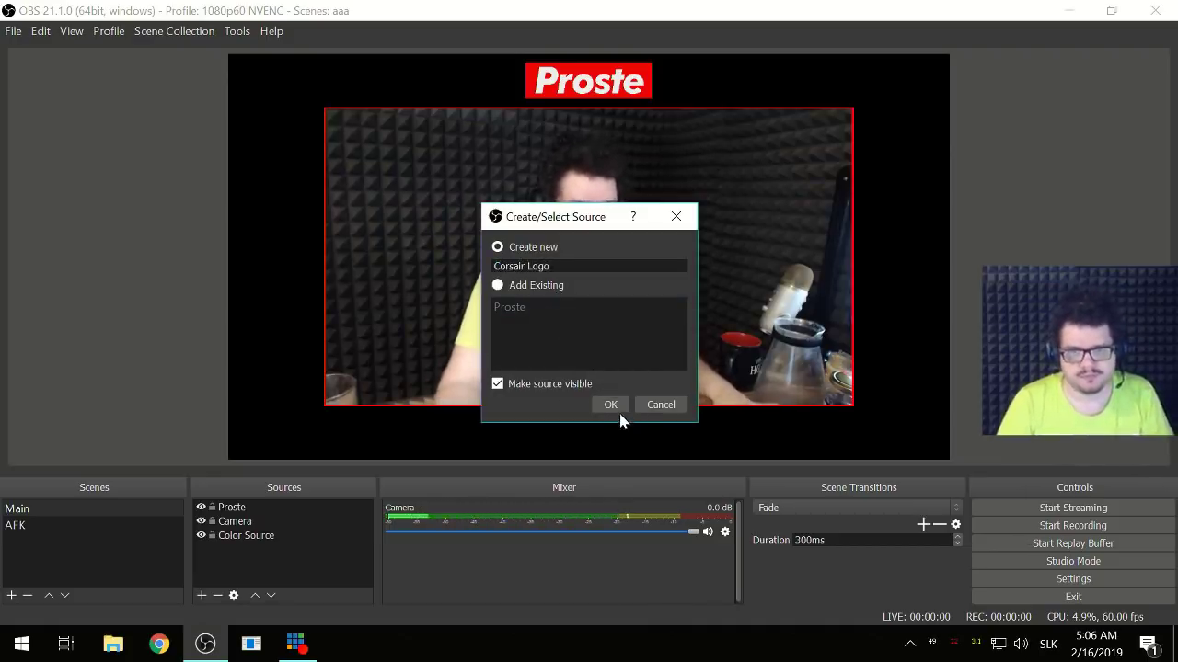
click(611, 405)
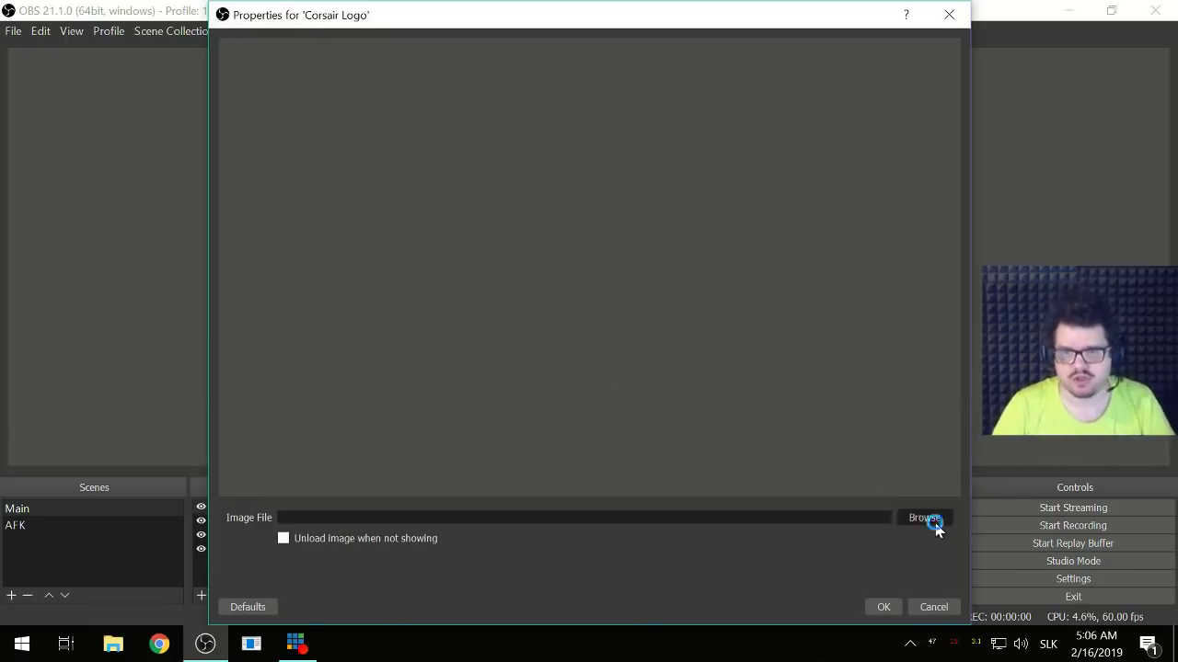
click(925, 518)
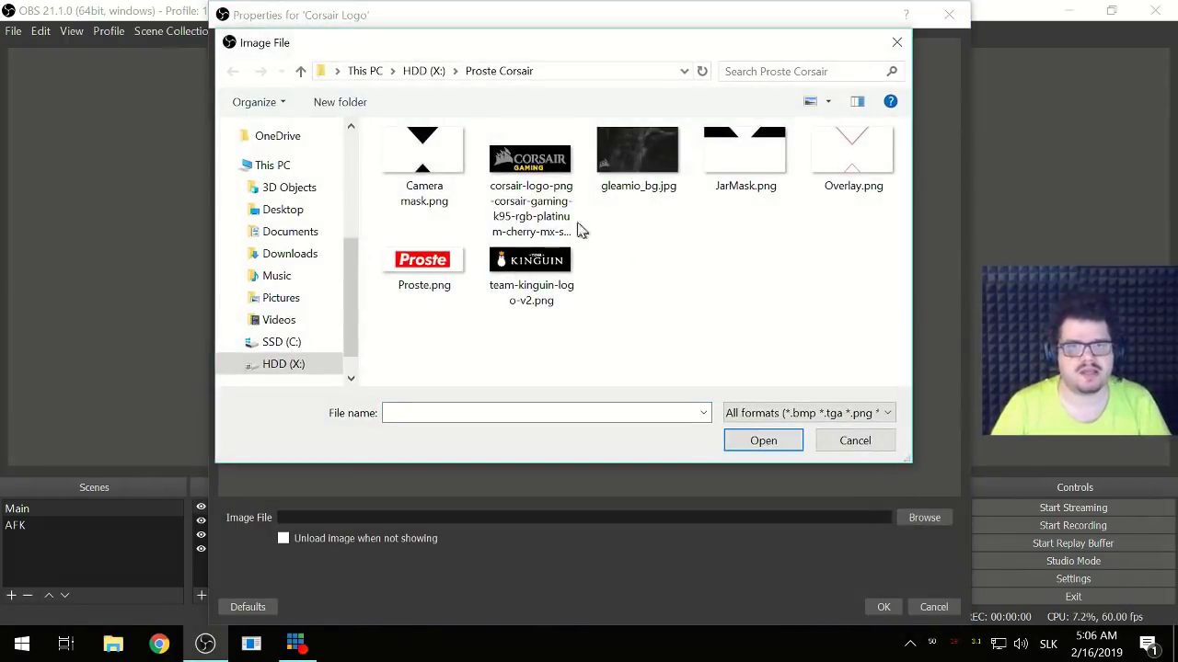
click(513, 180)
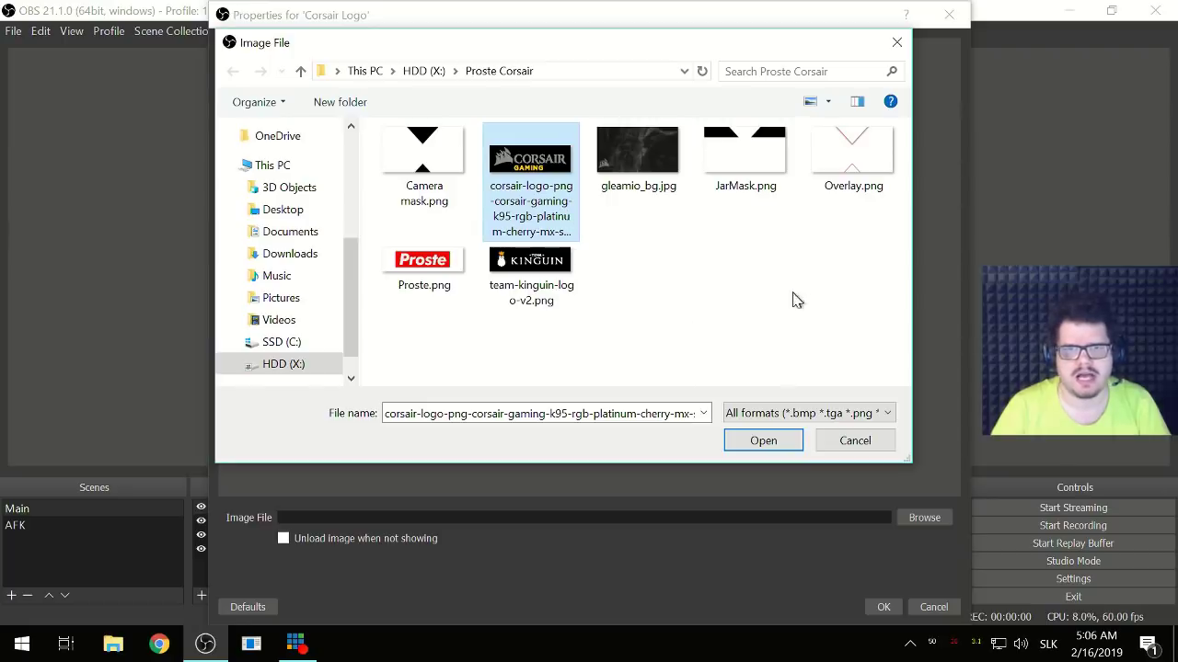
click(793, 439)
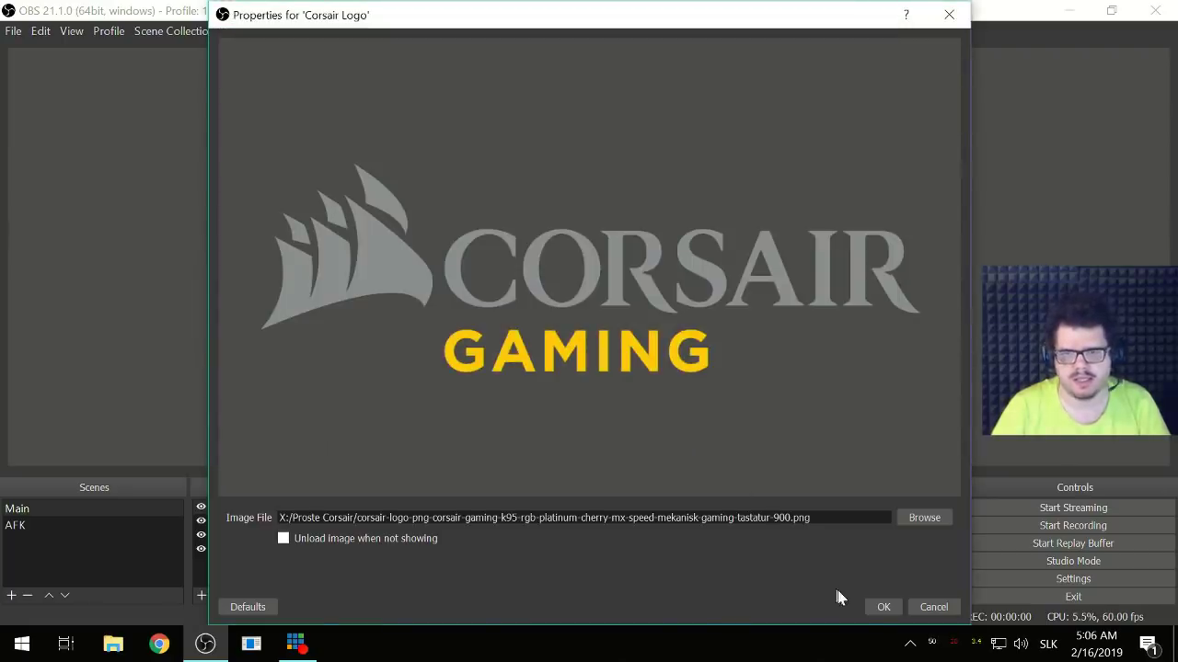
click(881, 607)
- Move and shrink the Corsair logo, then delete the Corsair Logo source
drag(391, 110, 588, 258)
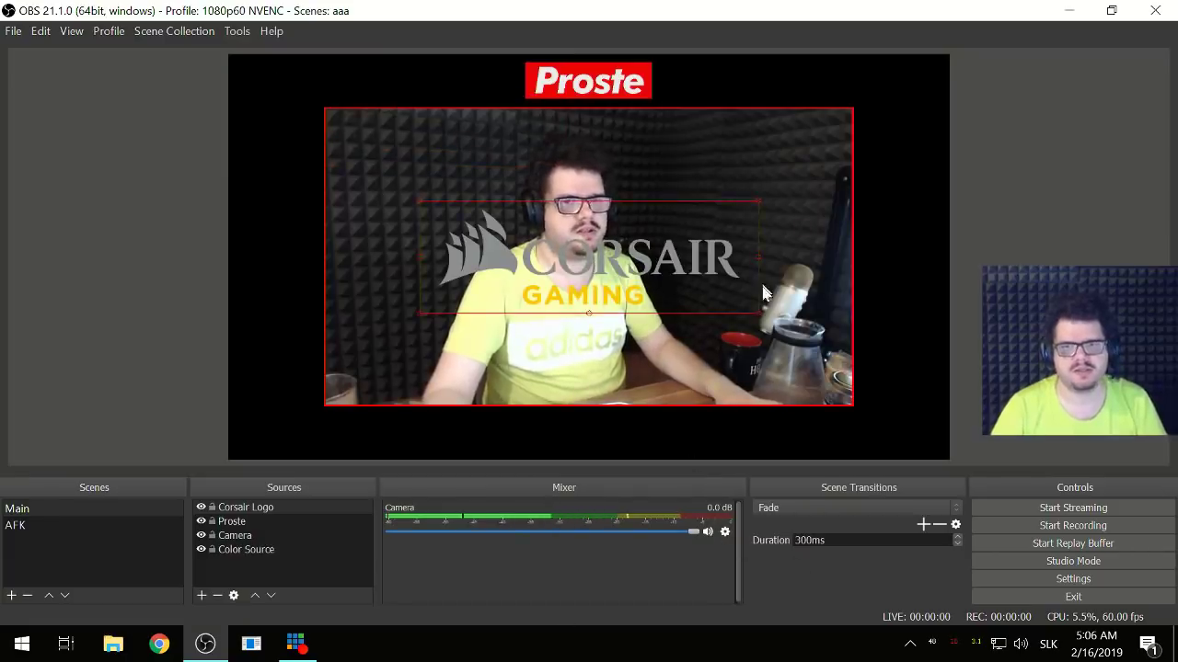
drag(758, 321, 532, 212)
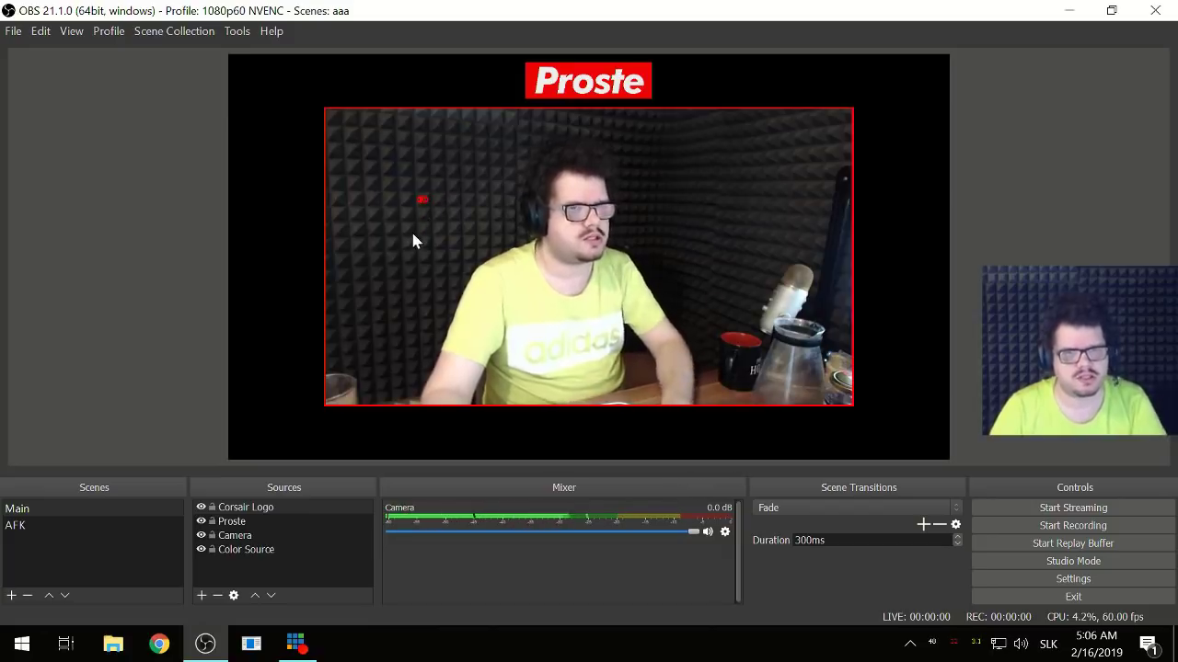
key(Delete)
key(Return)
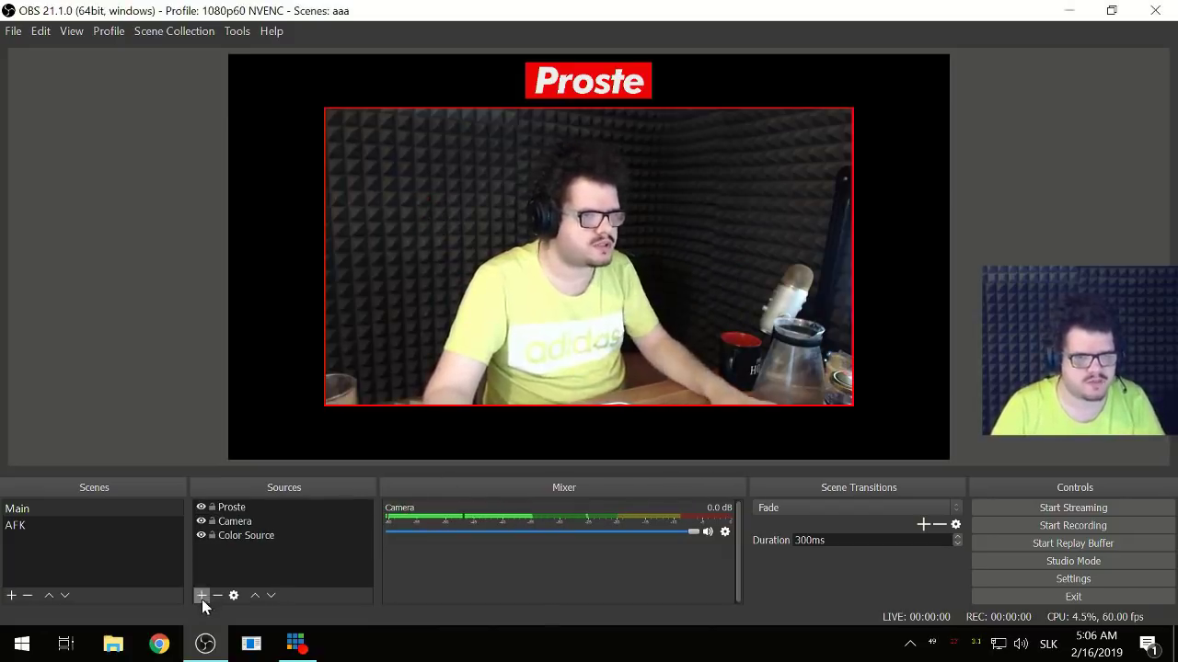
- Create a new Image source named 'Corsair Logo' and start choosing its image file
click(201, 595)
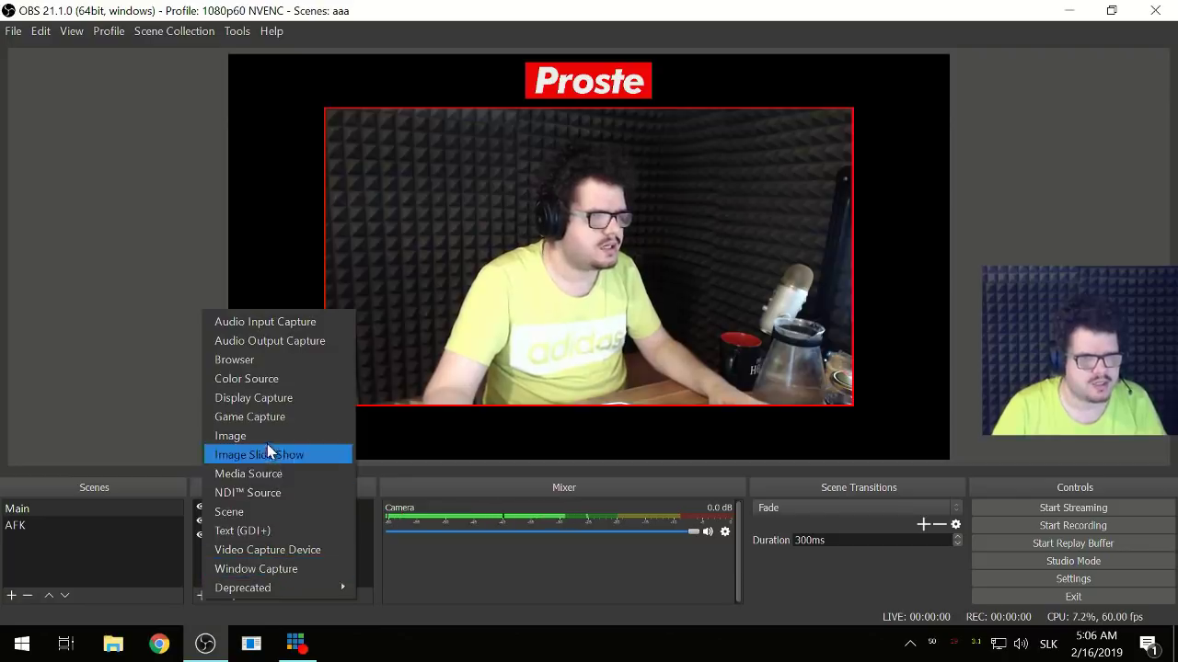
click(267, 435)
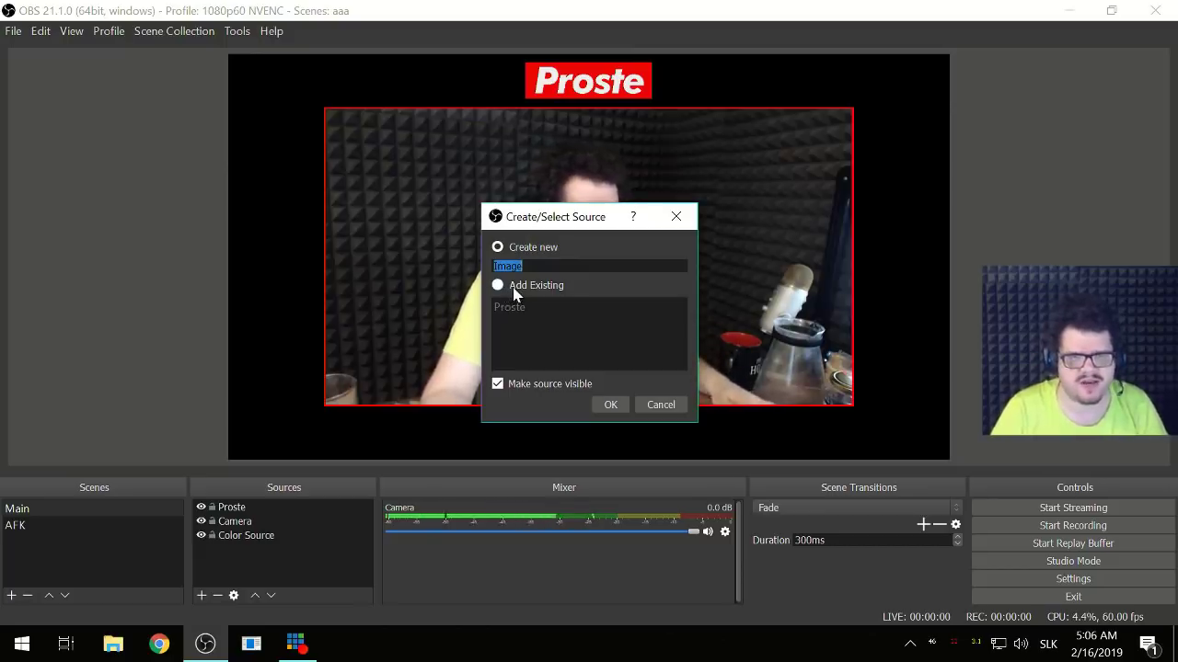
text(Cor)
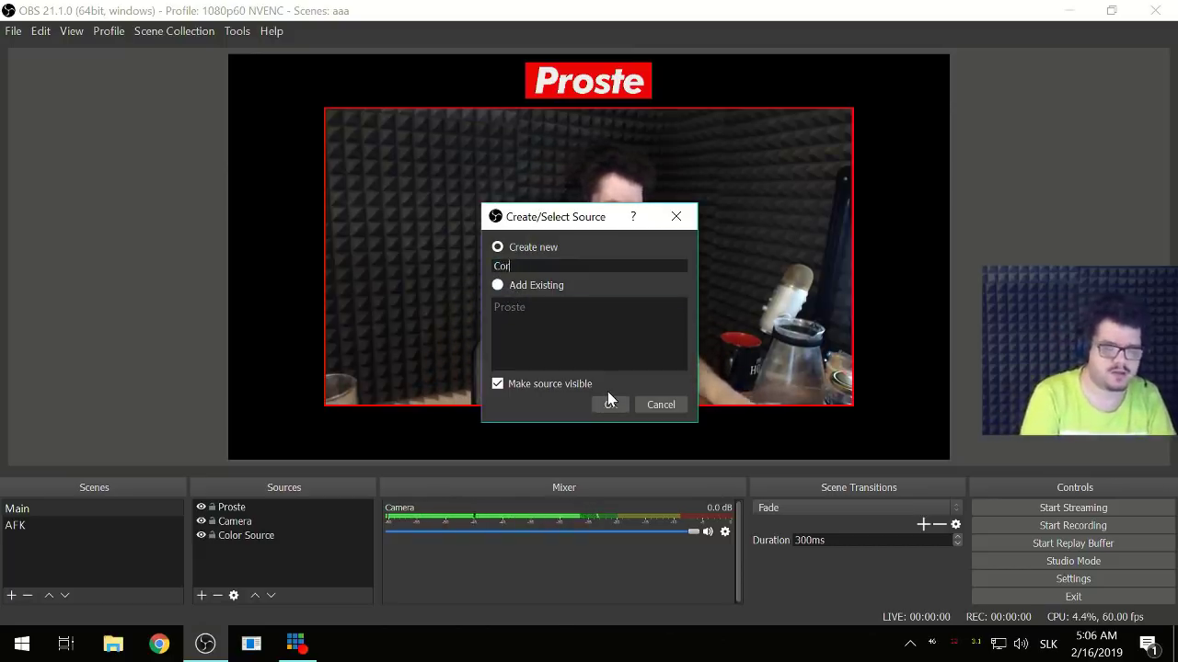
text(sair Logo)
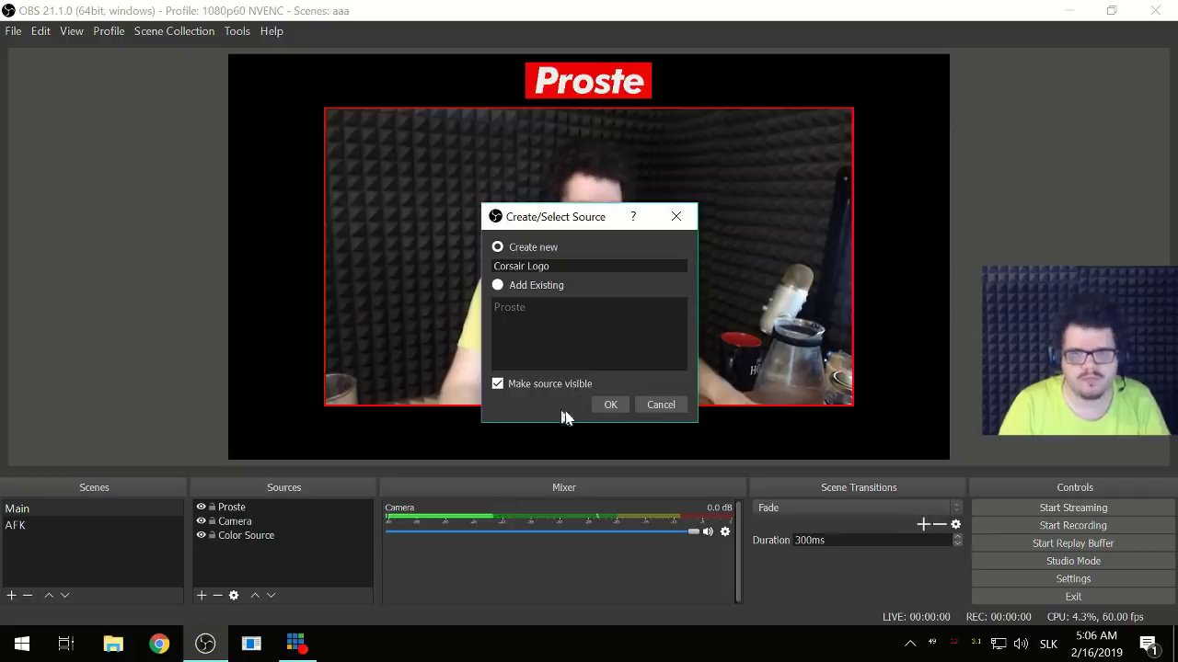
click(609, 404)
click(922, 518)
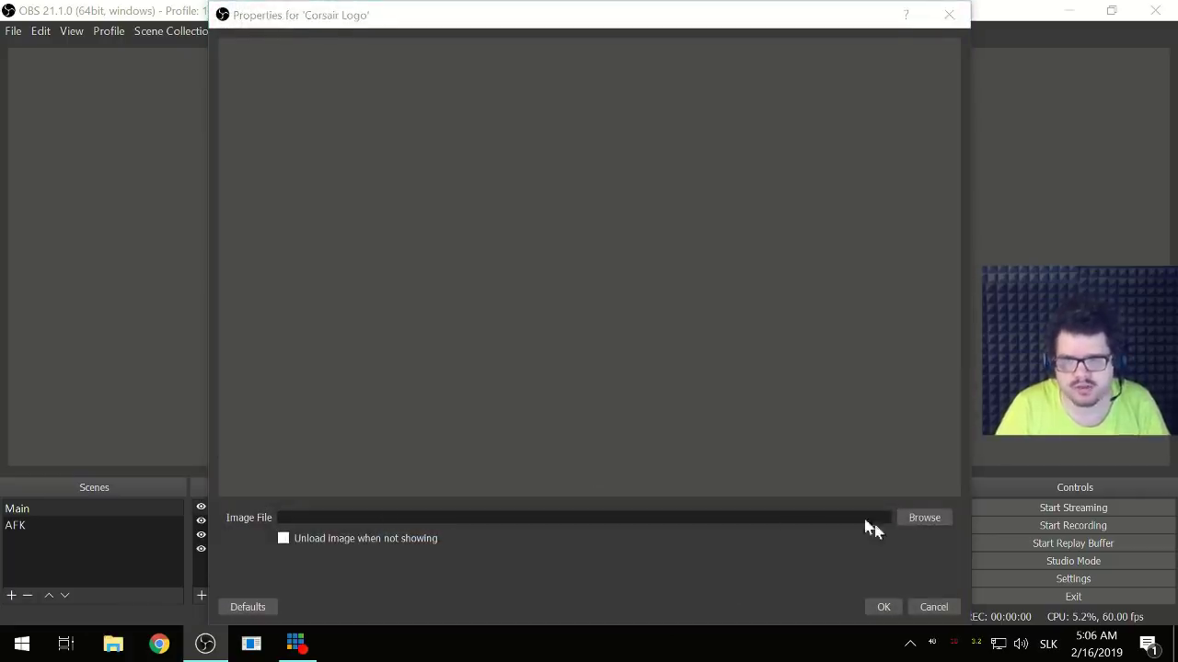
- Load the corsair-logo PNG, shrink it, centre it, and drag it to the canvas bottom
click(531, 179)
double_click(531, 179)
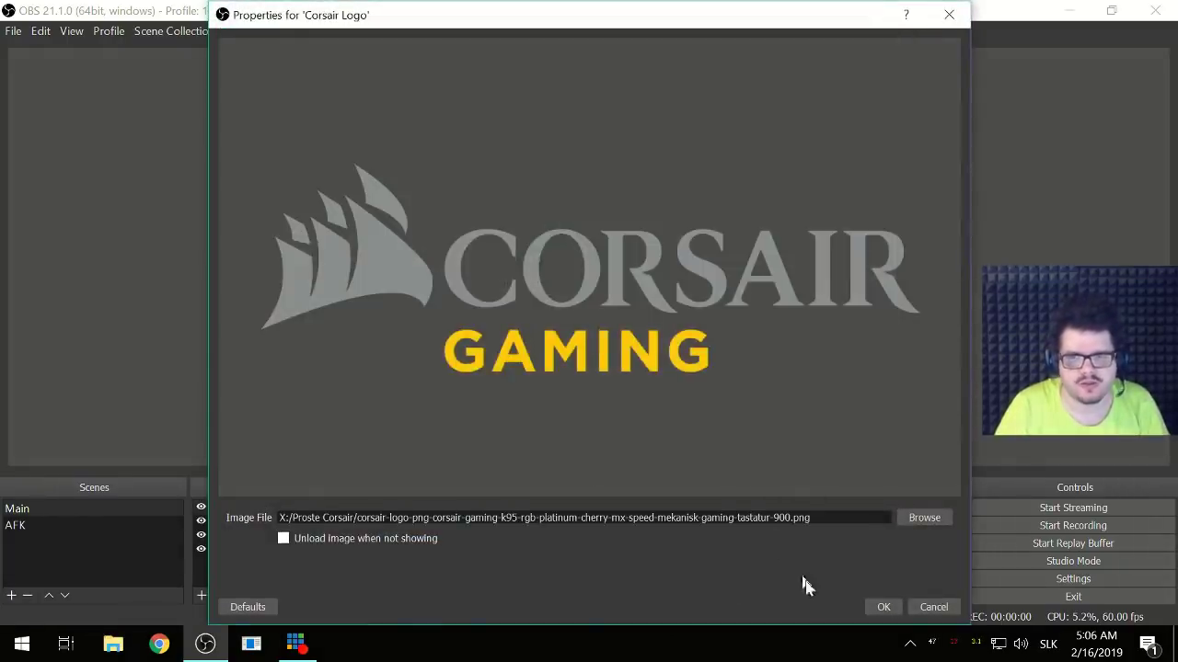
click(883, 607)
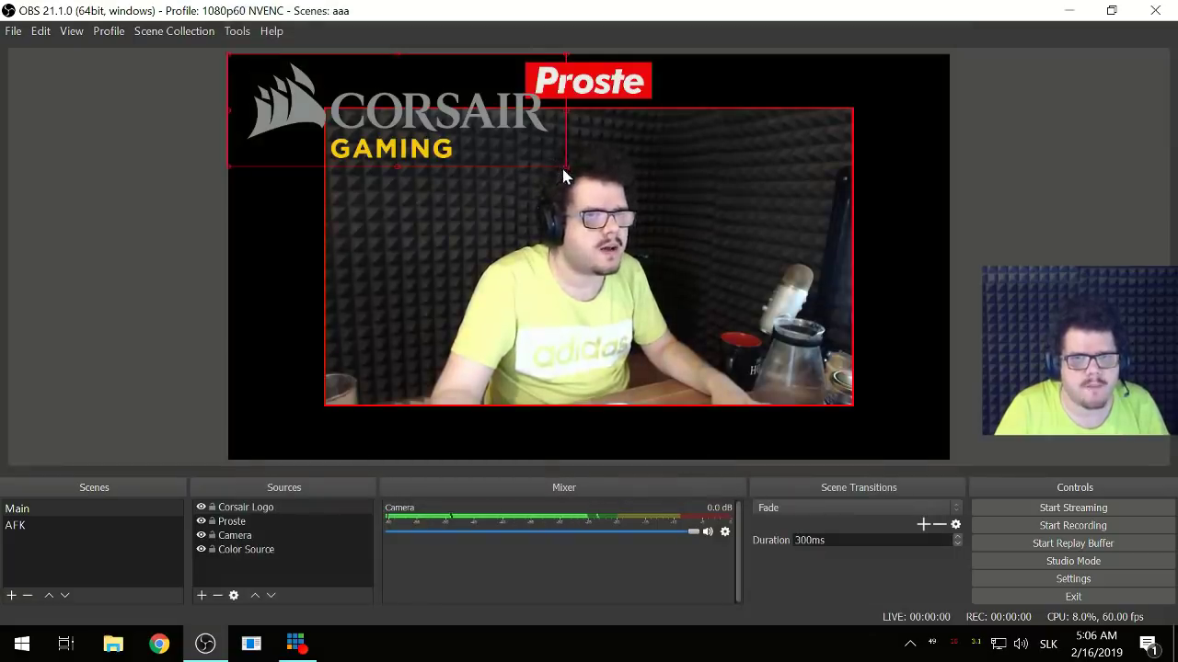
drag(566, 170, 340, 101)
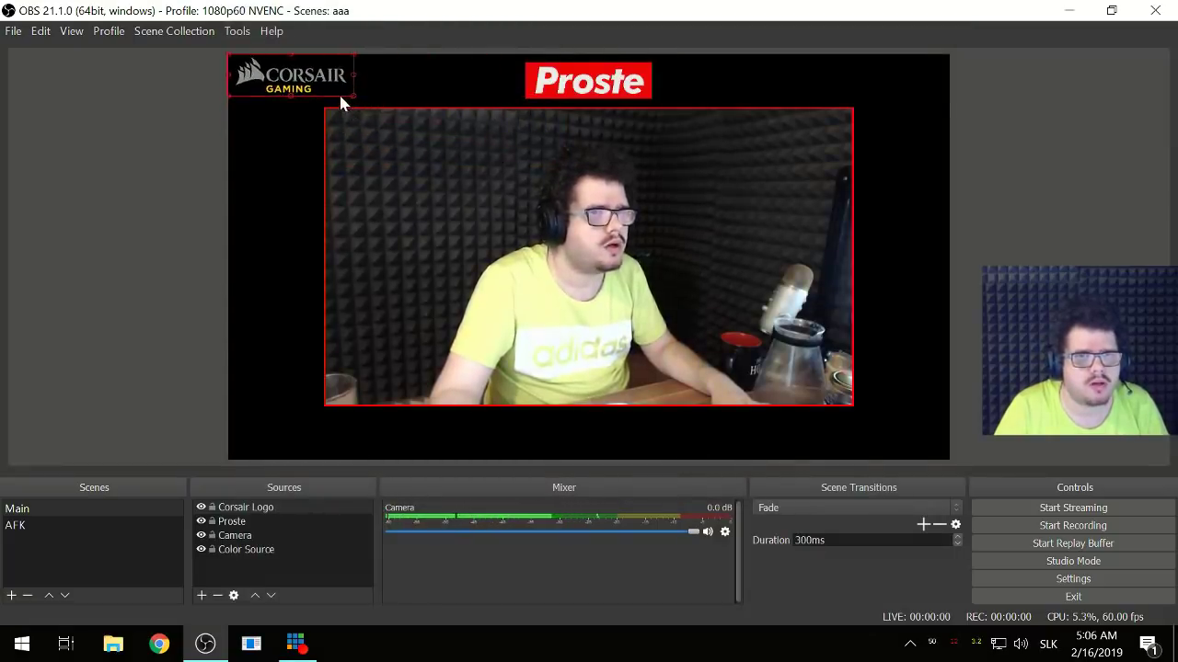
key(ctrl+d)
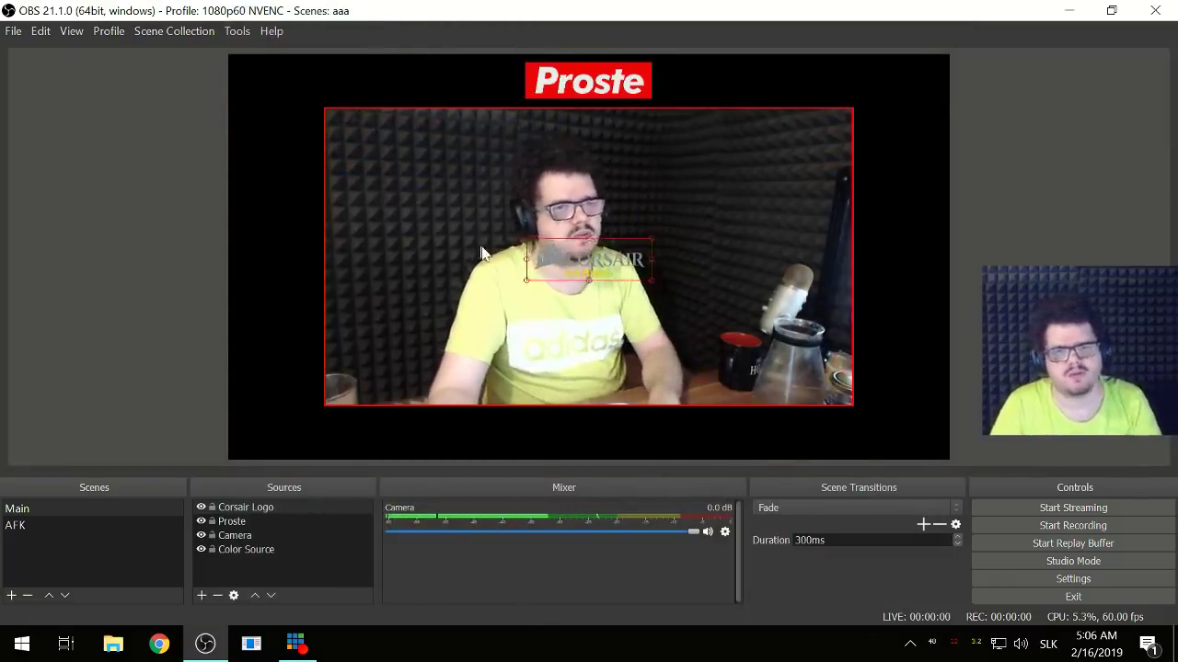
drag(596, 307, 593, 437)
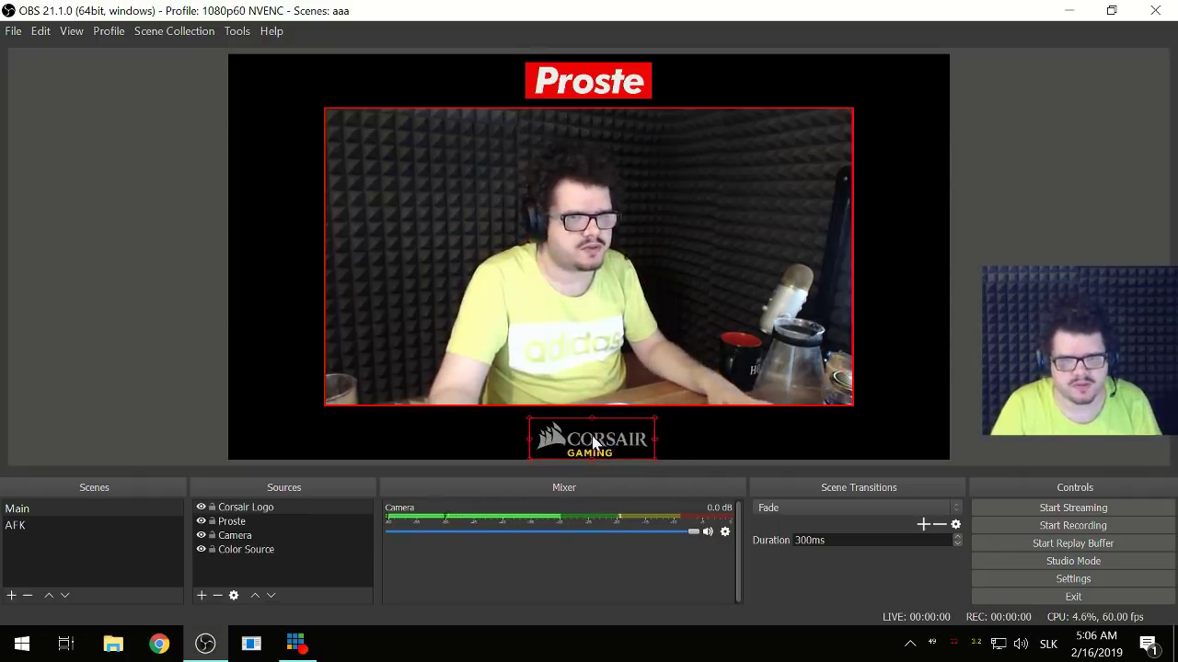
- Centre the Corsair logo from its context menu, then nudge it down eight times below the webcam
right_click(593, 436)
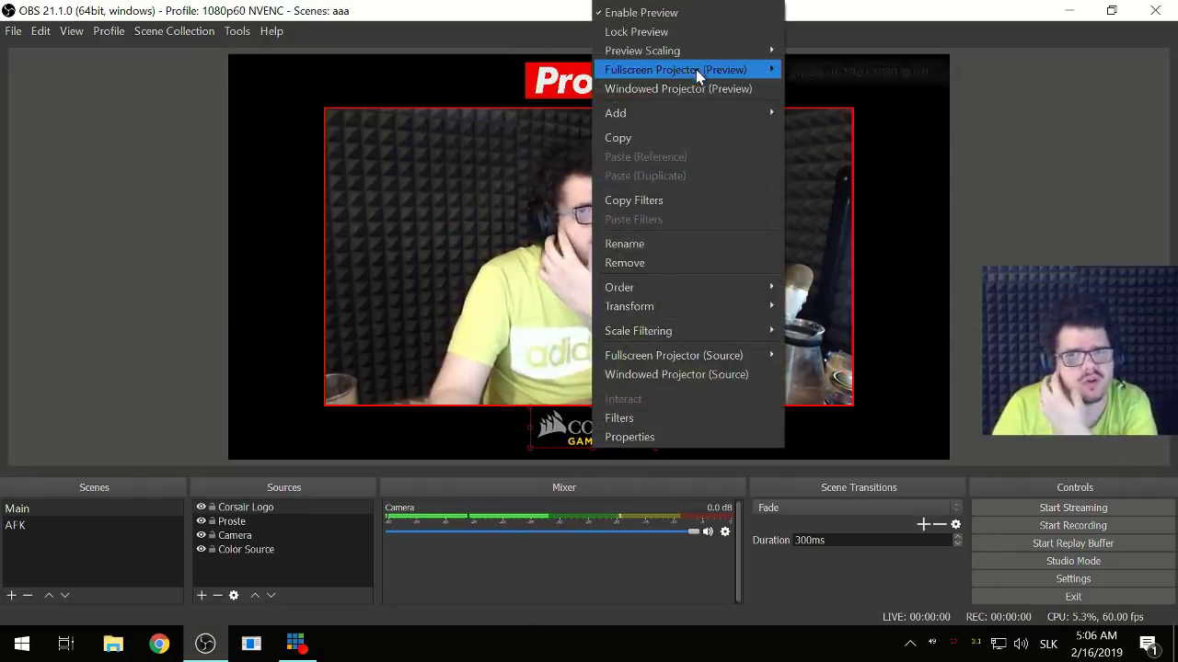
mouse_move(736, 307)
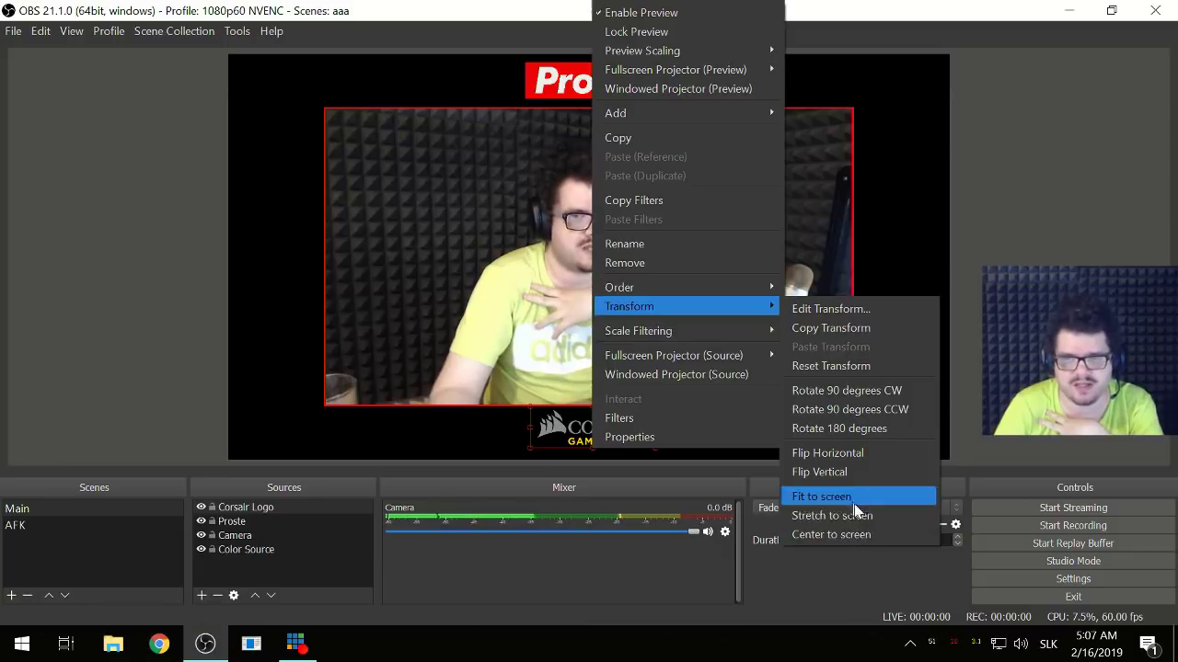
click(879, 535)
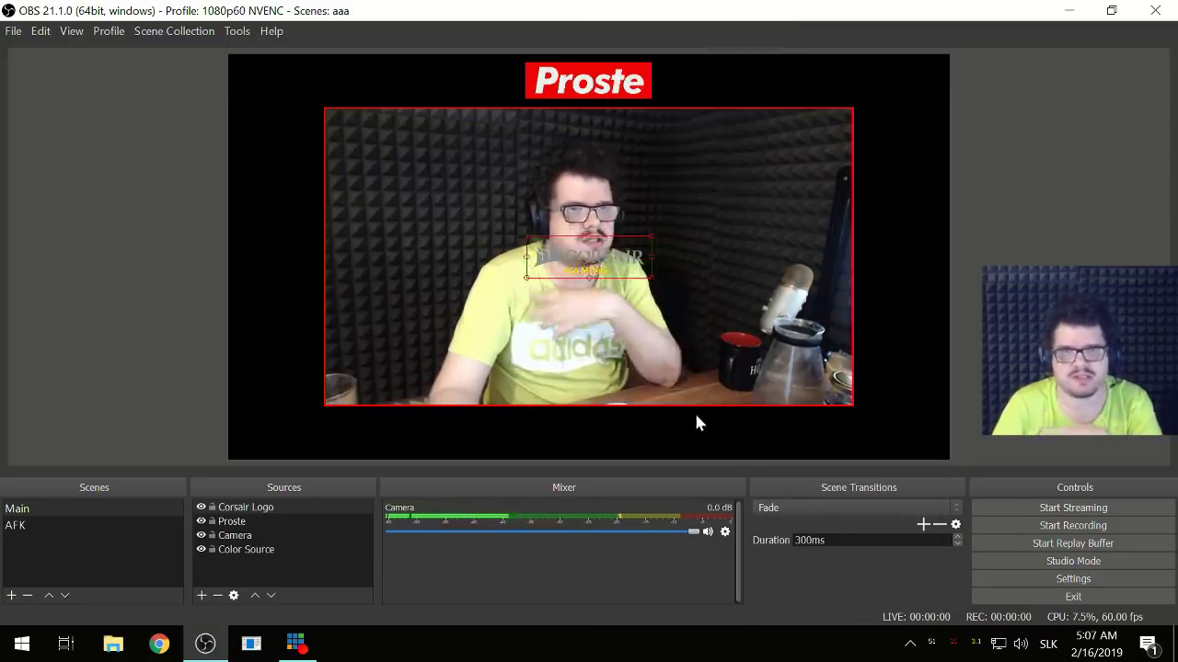
key(Down)
key(Down)
key(Down)
key(Down)
key(Down)
key(Down)
key(Down)
key(Down)
key(Down)
key(Down)
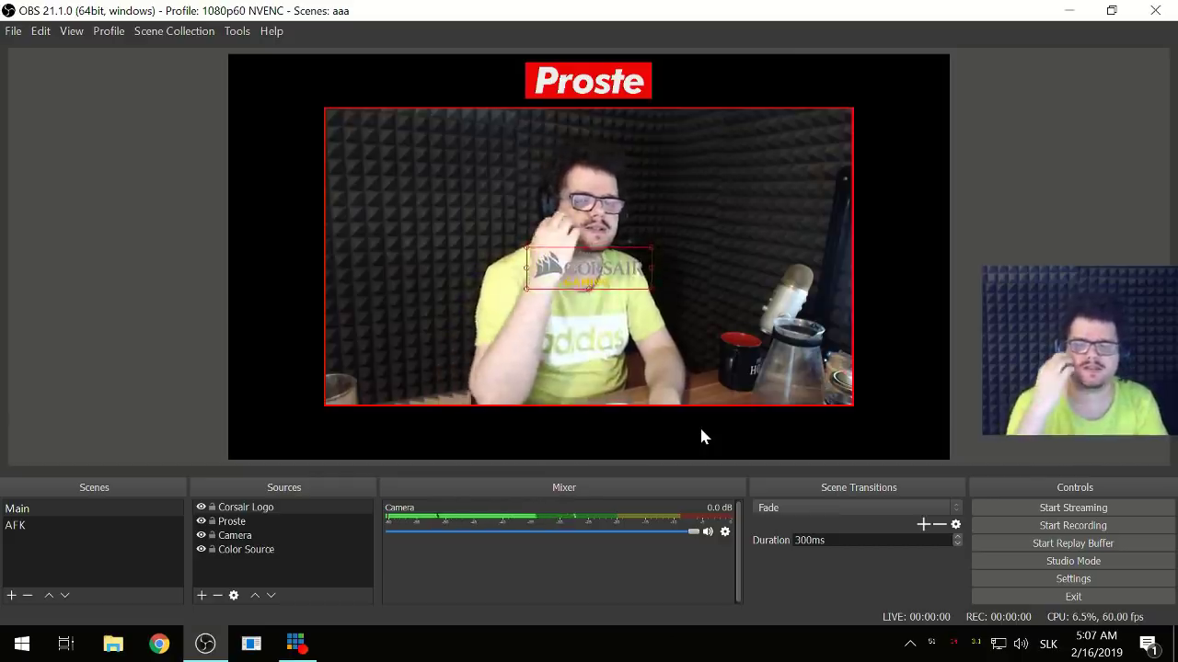
key(Down)
key(Down)
key(Down)
key(Down)
key(Down)
key(Down)
key(Down)
key(Down)
key(Down)
key(Down)
key(Down)
key(Down)
key(Down)
key(Down)
key(Down)
key(Down)
key(Down)
key(Down)
key(Down)
key(Down)
key(Down)
key(Down)
key(Down)
key(Down)
key(Down)
key(Down)
key(Down)
key(Down)
key(Down)
key(Down)
key(Down)
key(Down)
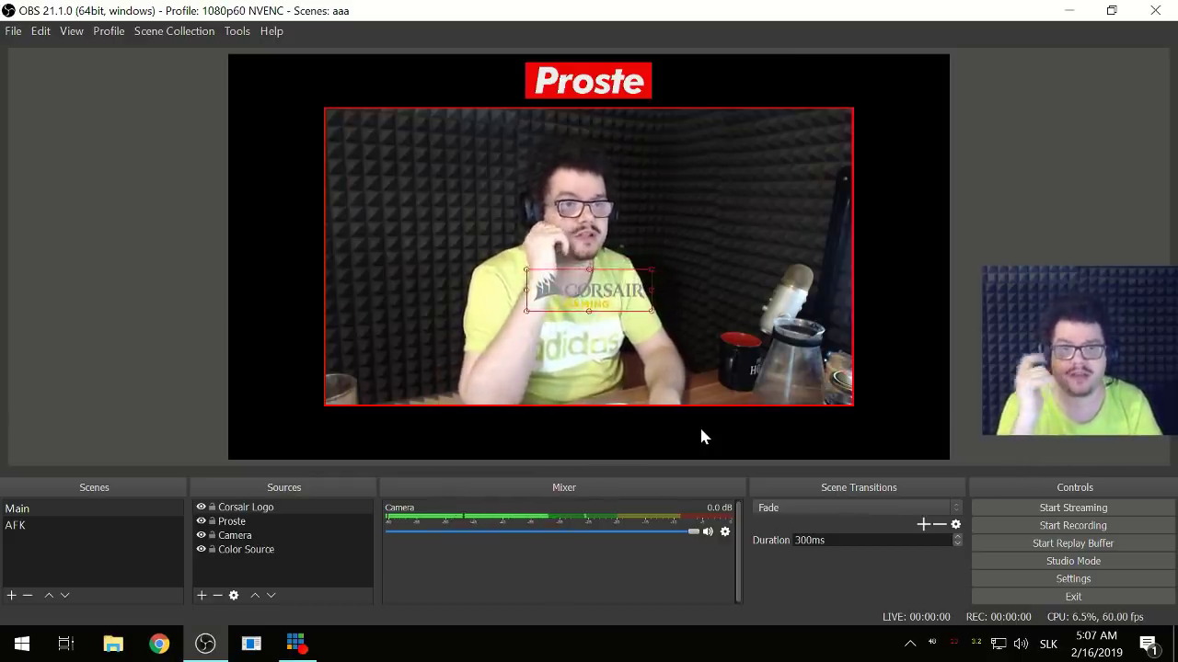
key(Down)
key(Down)
key(Down)
key(Down)
key(Down)
key(Down)
key(Down)
key(Down)
key(Down)
key(Down)
key(Down)
key(Down)
key(Down)
key(Down)
key(Down)
key(Down)
key(Down)
key(Down)
key(Down)
key(Down)
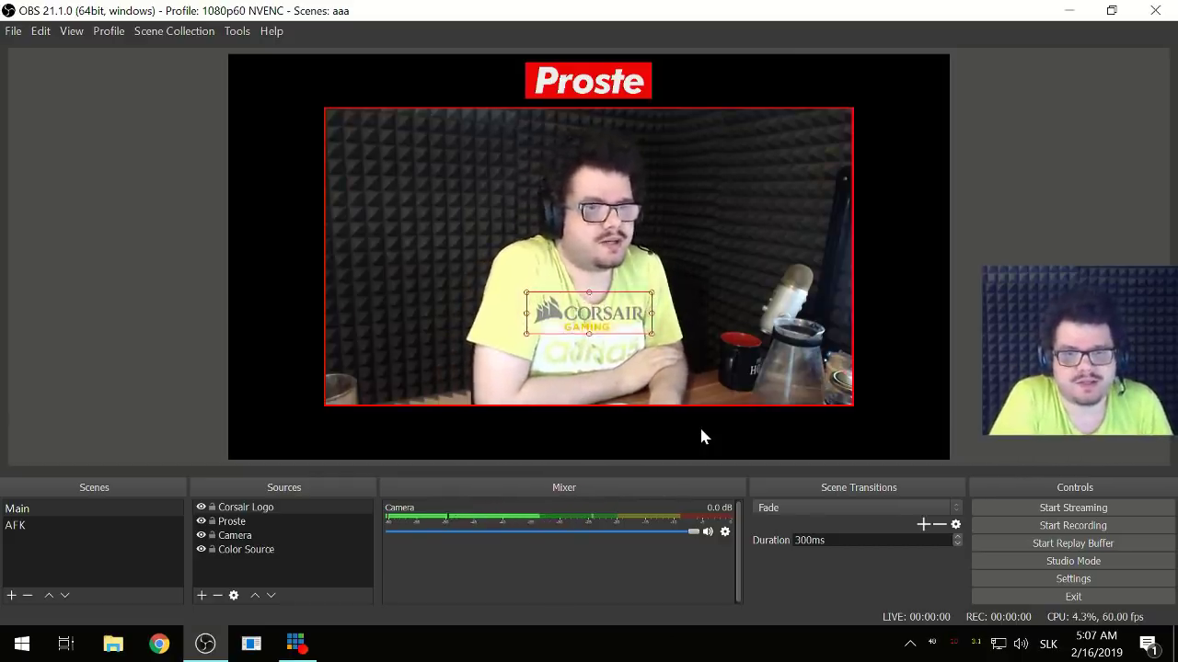
key(Down)
key(Down)
key(Down)
key(Down)
key(Down)
key(Down)
key(Down)
key(Down)
key(Down)
key(Down)
key(Down)
key(Down)
key(Down)
key(Down)
key(Down)
key(Down)
key(Down)
key(Down)
key(Down)
key(Down)
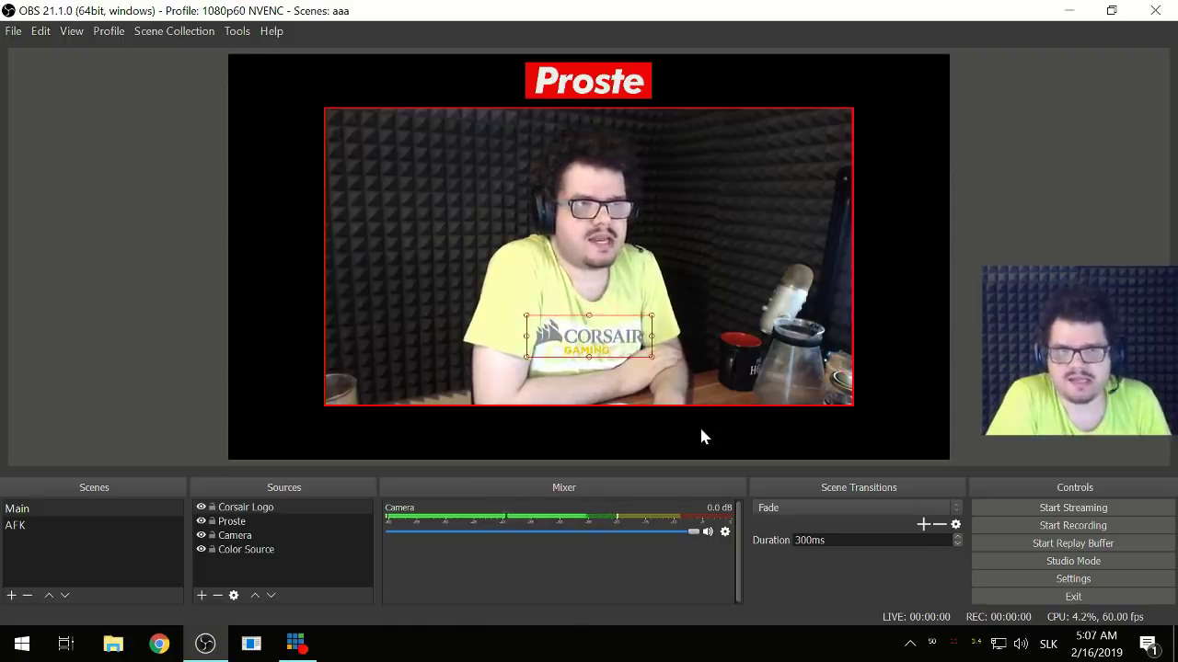
key(Down)
key(Down)
key(Down)
key(Down)
key(Down)
key(Down)
key(Down)
key(Down)
key(Down)
key(Down)
key(Down)
key(Down)
key(Down)
key(Down)
key(Down)
key(Down)
key(Down)
key(Down)
key(Down)
key(Down)
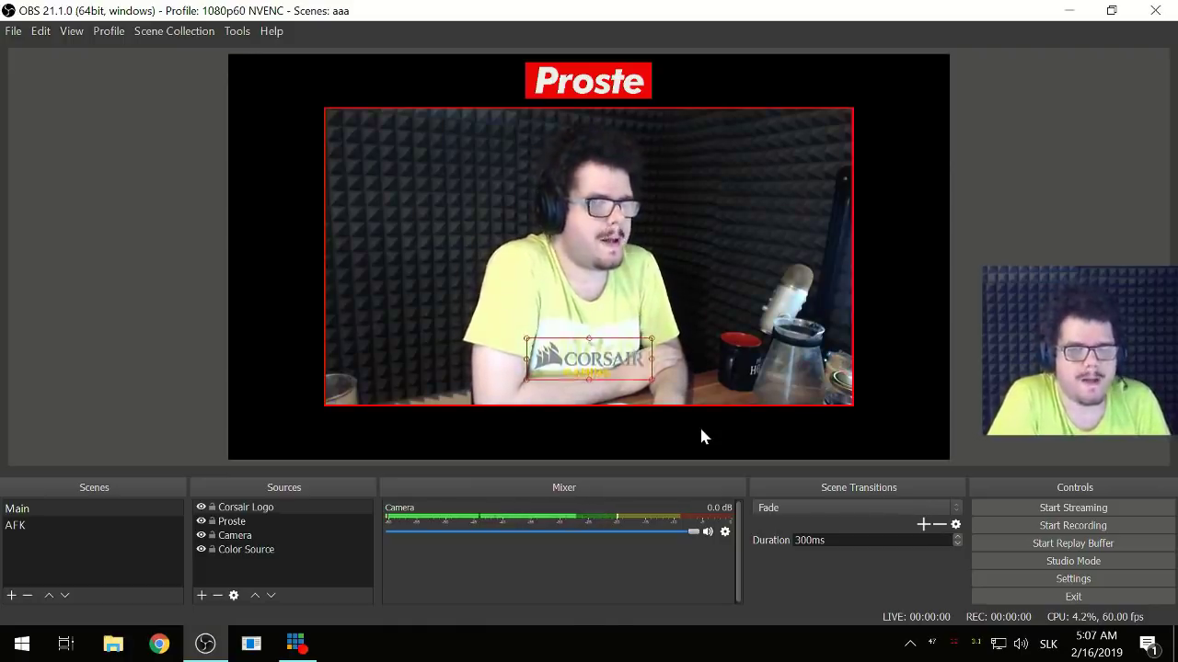
key(Down)
key(Down)
key(Down)
key(Down)
key(Down)
key(Down)
key(Down)
key(Down)
key(Down)
key(Down)
key(Down)
key(Down)
key(Down)
key(Down)
key(Down)
key(Down)
key(Down)
key(Down)
key(Down)
key(Down)
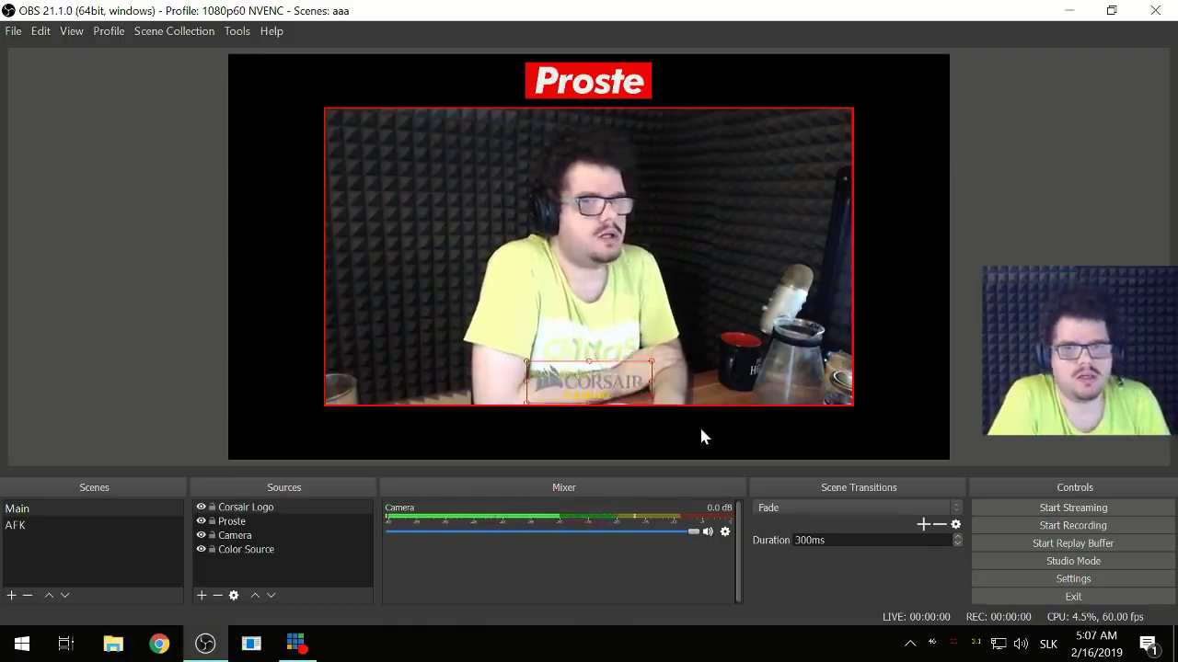
key(Down)
key(Down)
key(Down)
key(Down)
key(Down)
key(Down)
key(Down)
key(Down)
key(Down)
key(Down)
key(Down)
key(Down)
key(Down)
key(Down)
key(Down)
key(Down)
key(Down)
key(Down)
key(Down)
key(Down)
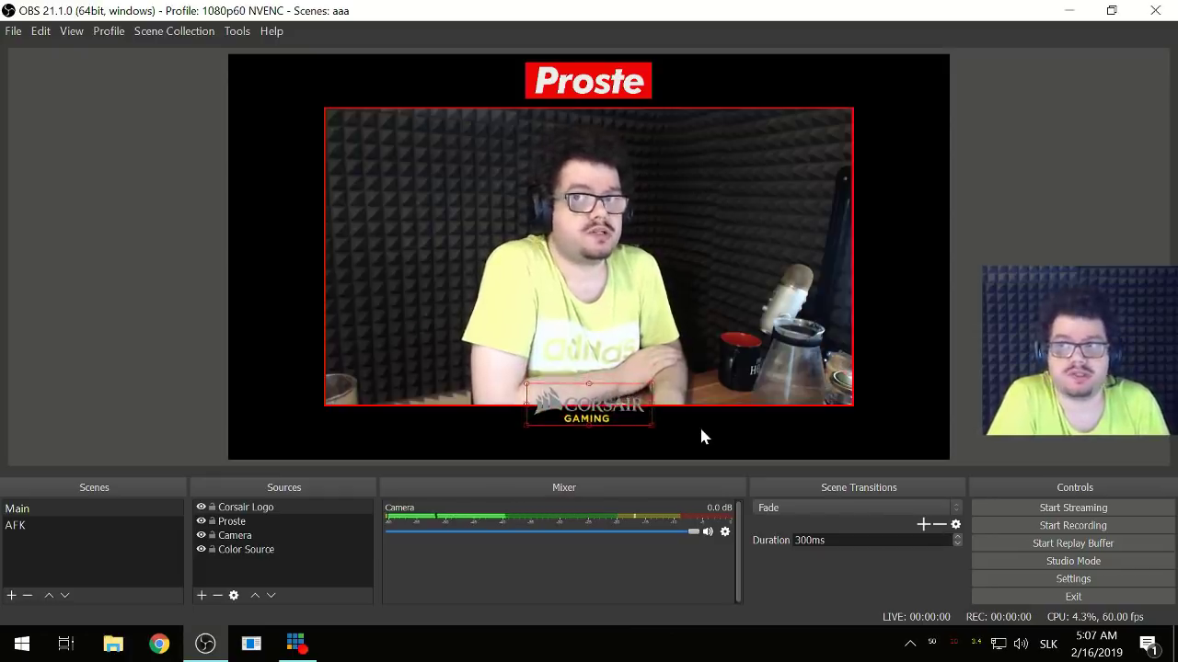
key(Down)
key(Down)
key(Down)
key(Down)
key(Down)
key(Down)
key(Down)
key(Down)
key(Down)
key(Down)
key(Down)
key(Down)
key(Down)
key(Down)
key(Down)
key(Down)
key(Down)
key(Down)
key(Down)
key(Down)
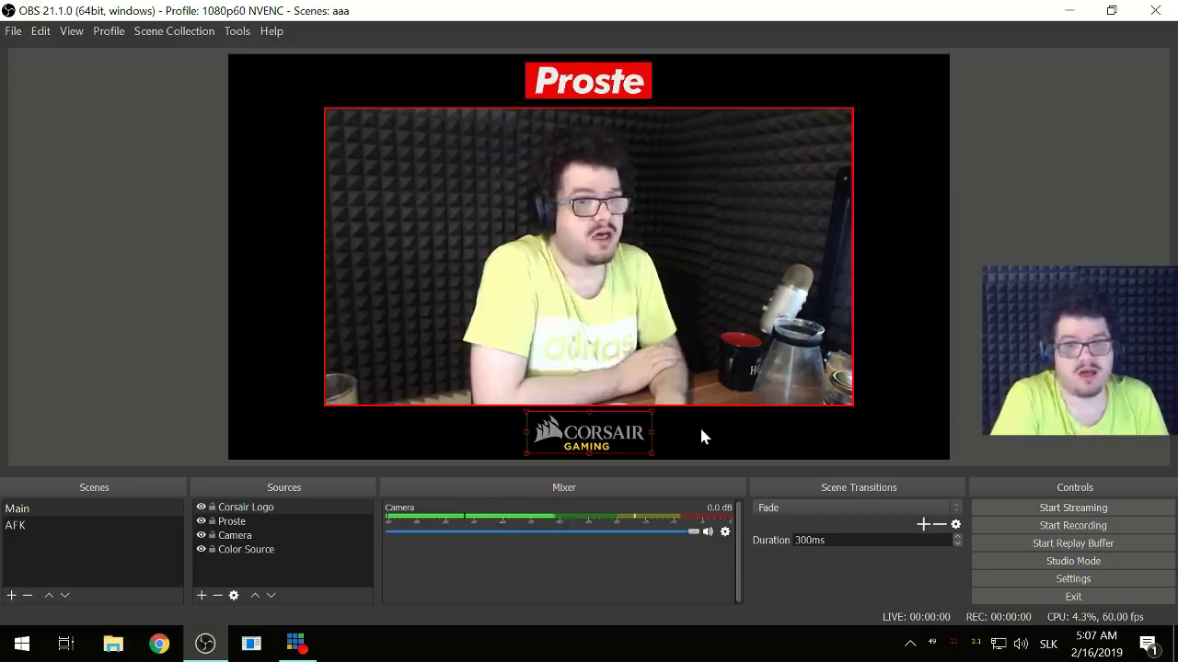
click(596, 320)
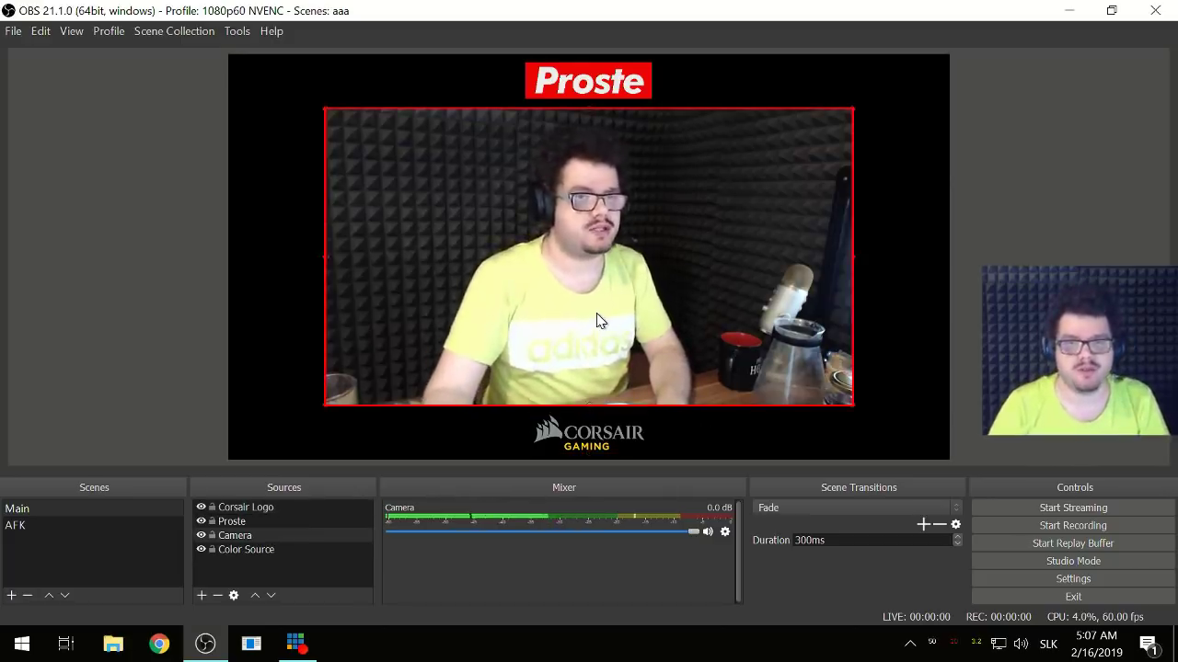
click(154, 385)
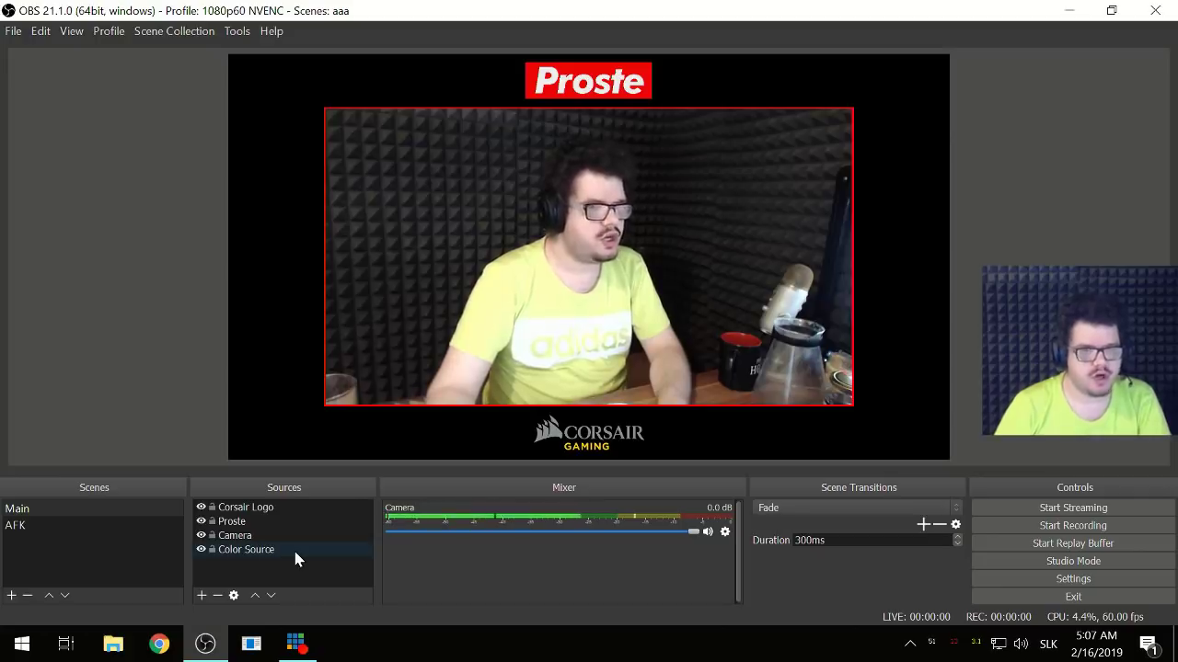
click(283, 577)
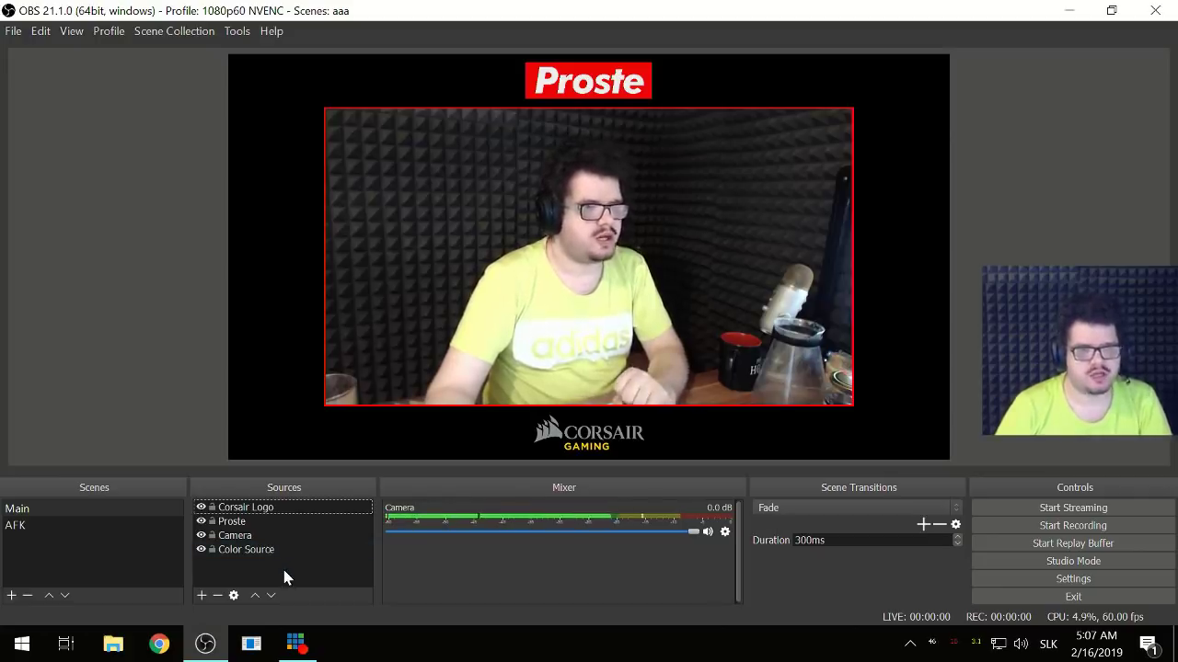
right_click(283, 571)
click(260, 579)
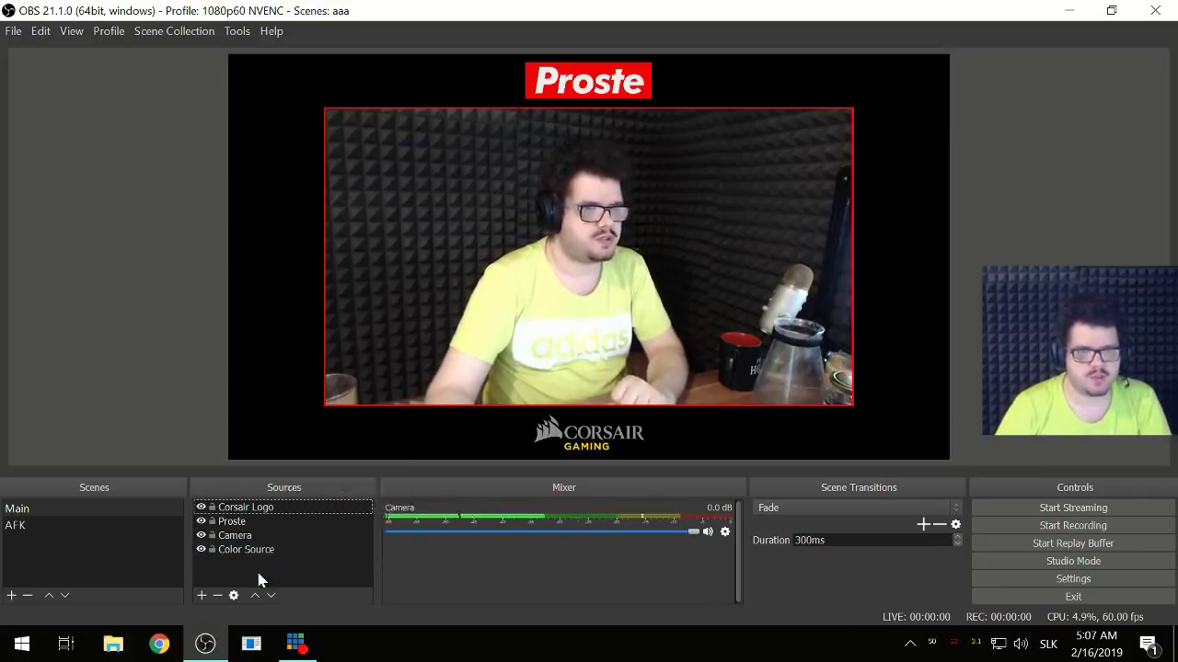
right_click(319, 489)
click(285, 492)
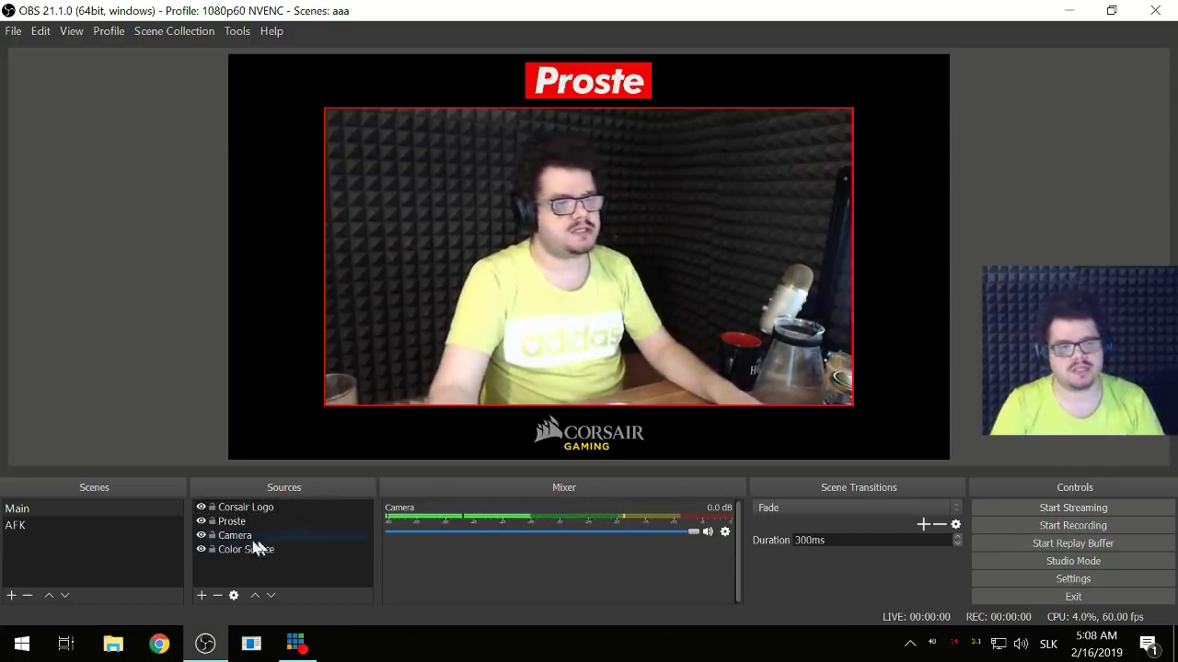
key(super+e)
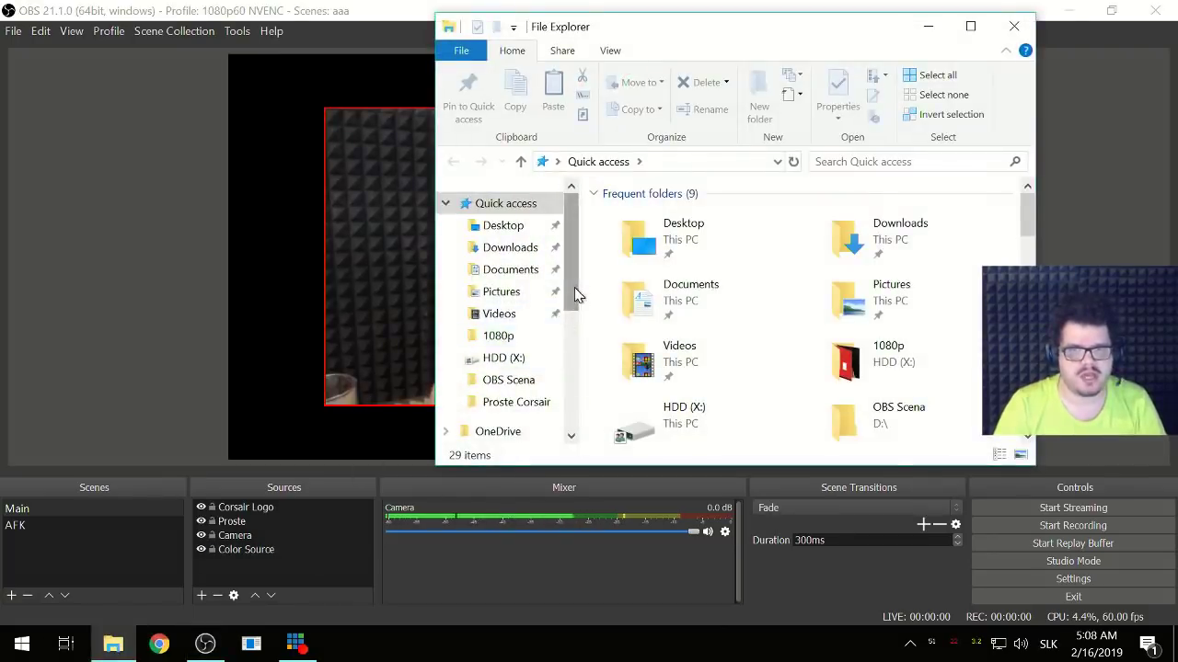
- Open the Alerty folder on HDD (X:) and maximise the Explorer window
drag(574, 287, 573, 420)
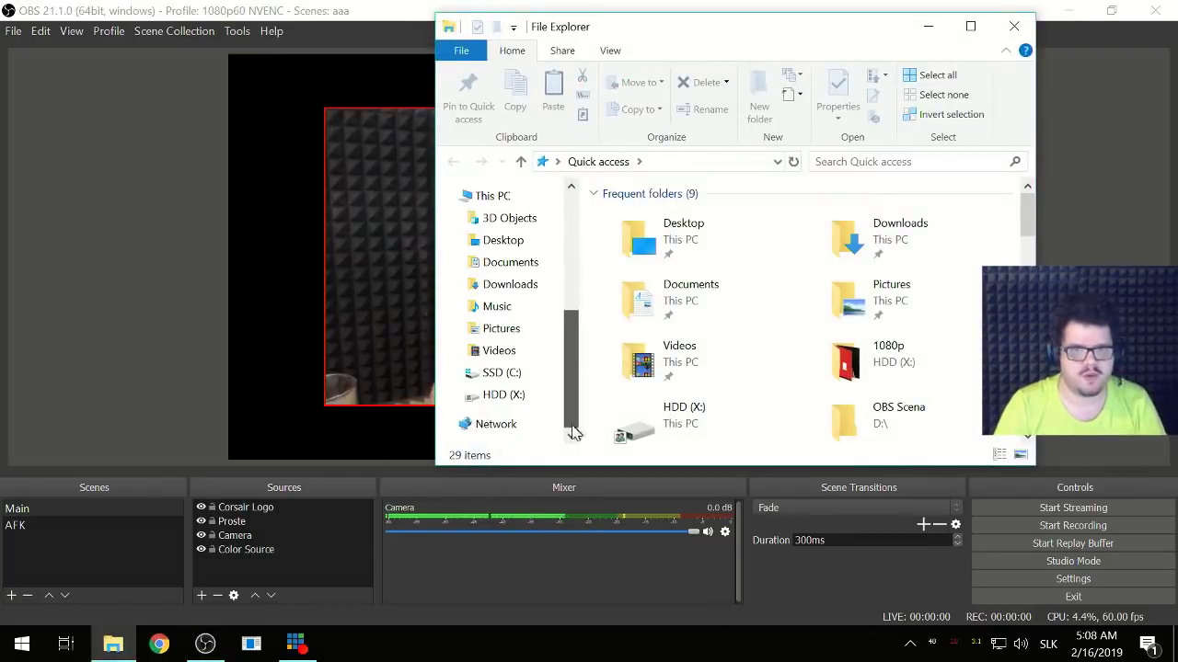
click(507, 396)
scroll(679, 405, down, 4)
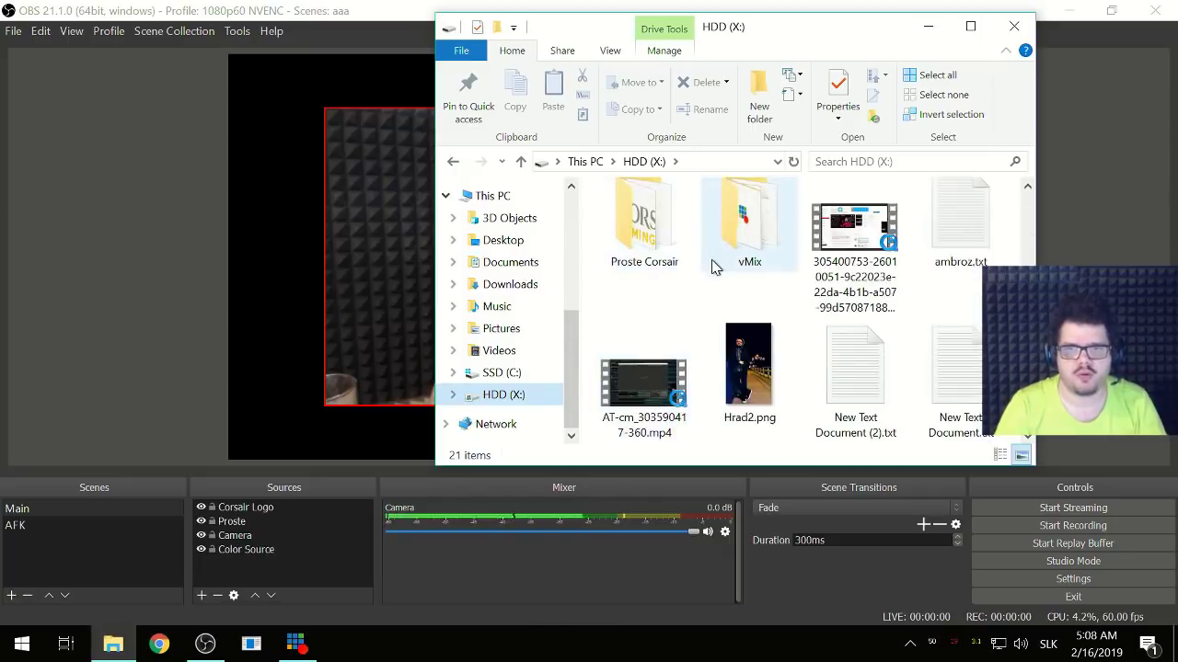
scroll(810, 276, up, 5)
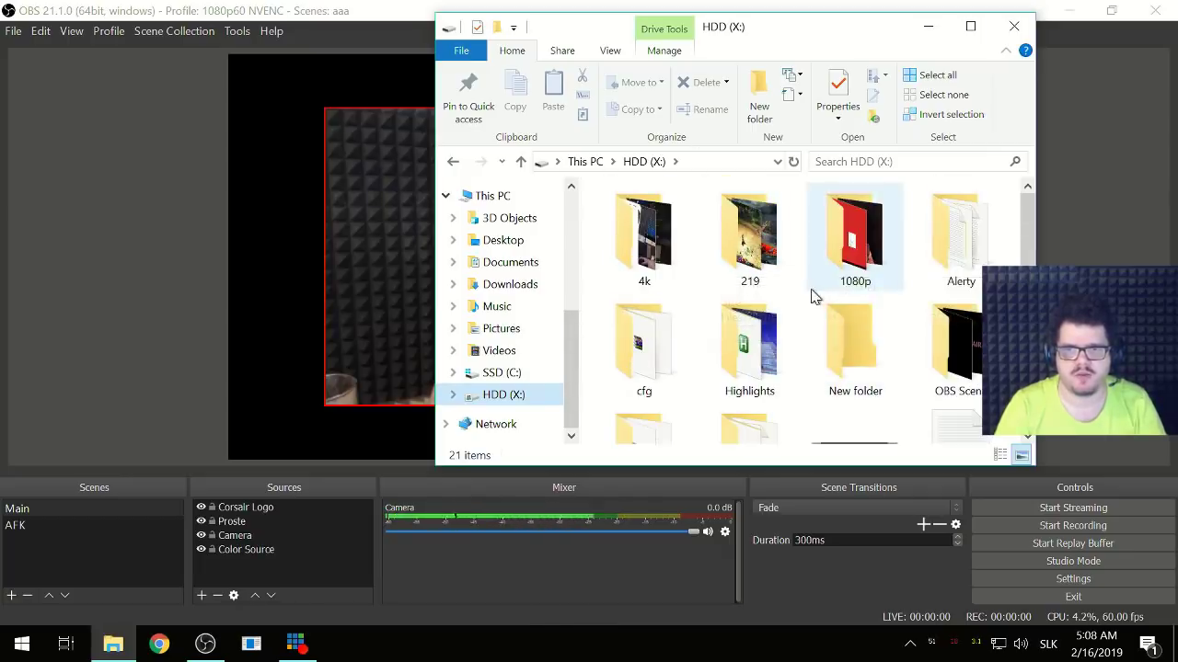
double_click(978, 239)
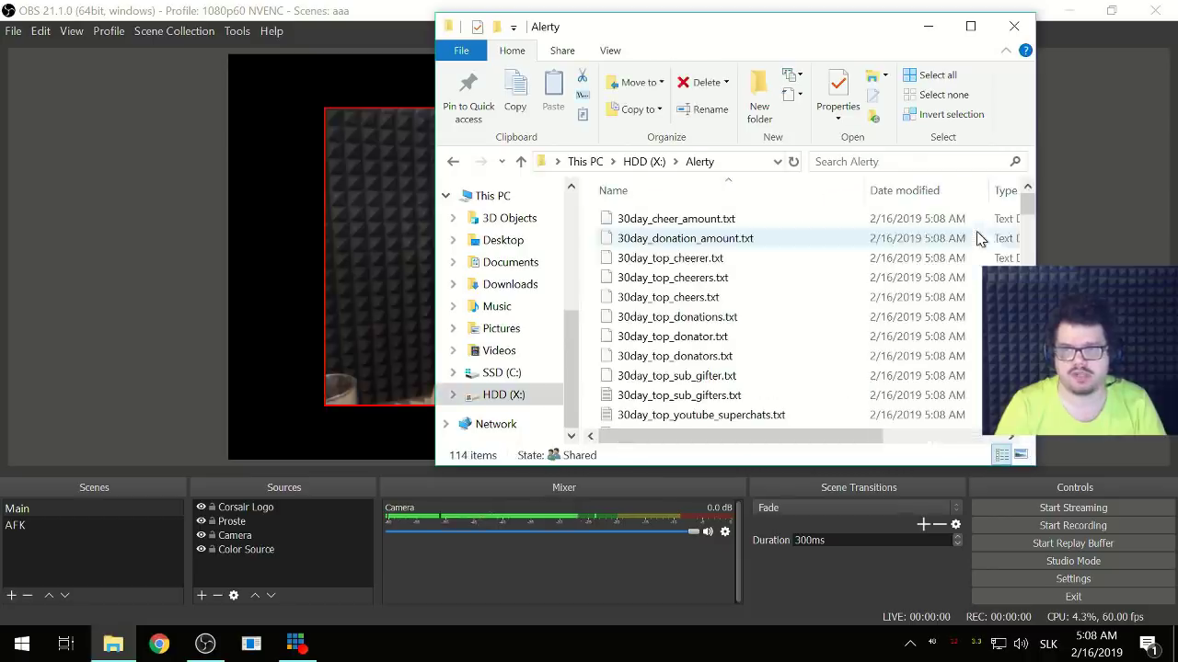
double_click(708, 35)
- View total_follower_count.txt in Notepad and close it
scroll(368, 368, down, 6)
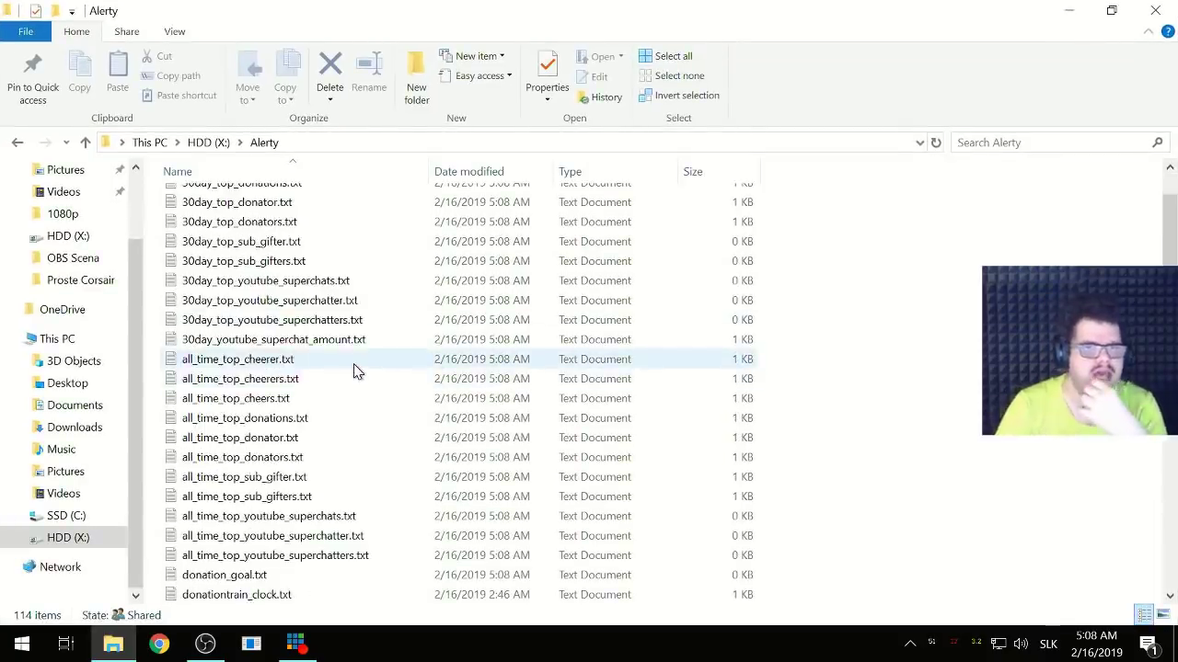
scroll(357, 375, down, 20)
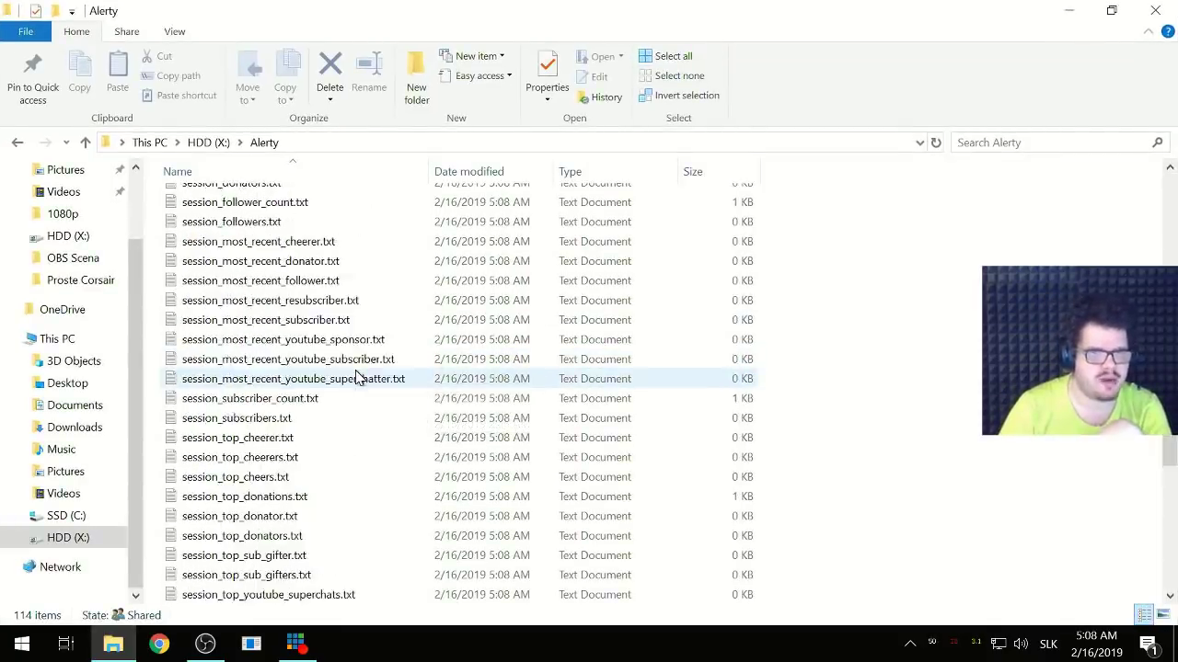
scroll(358, 379, down, 8)
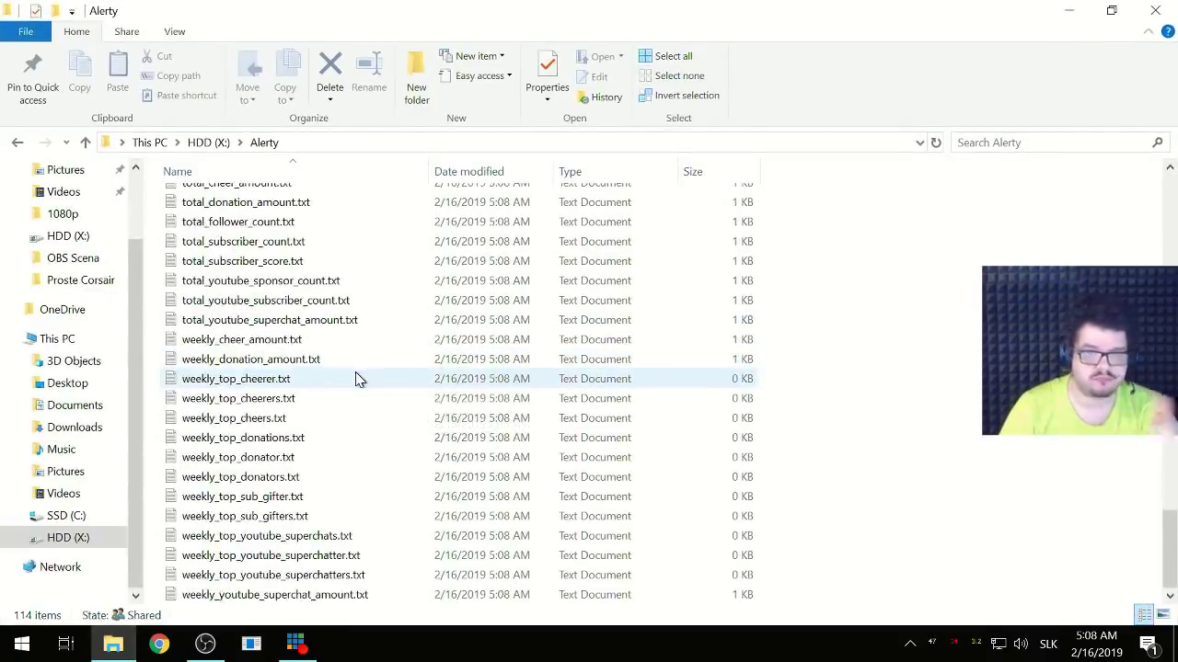
scroll(358, 379, up, 3)
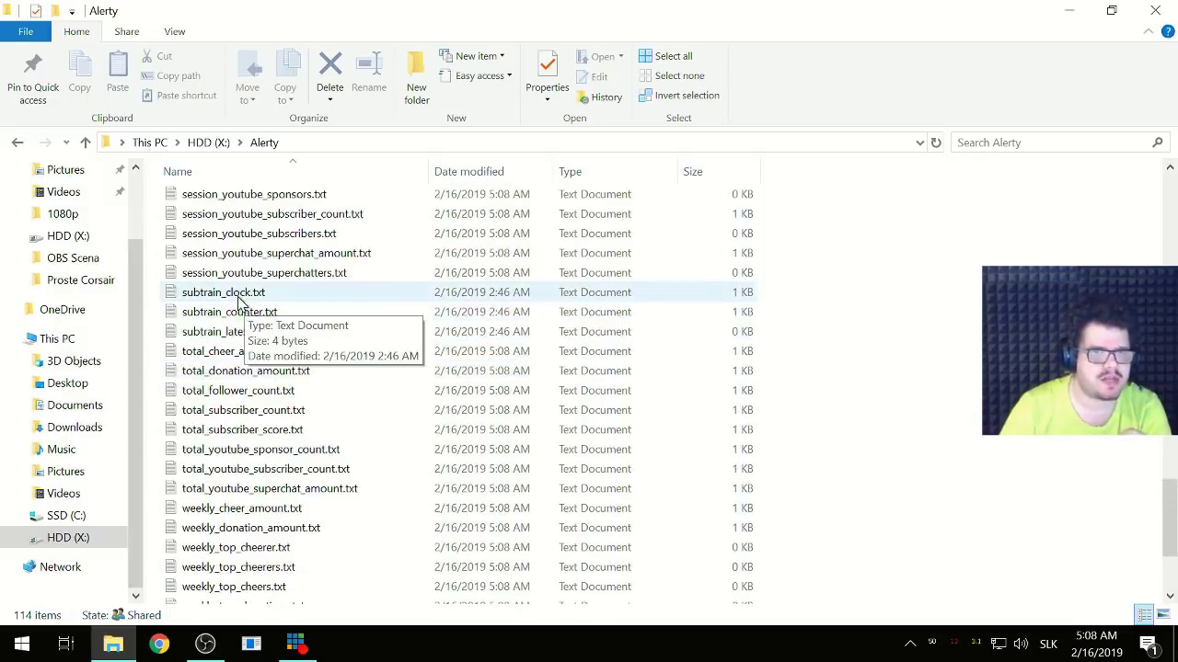
double_click(258, 390)
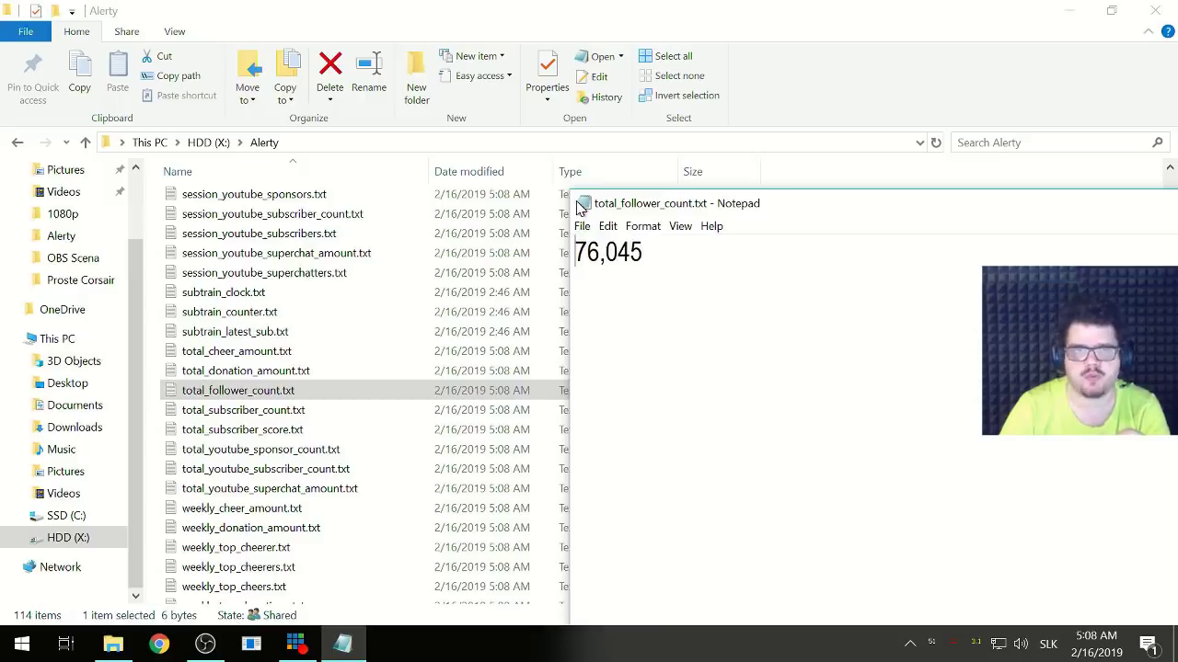
double_click(581, 205)
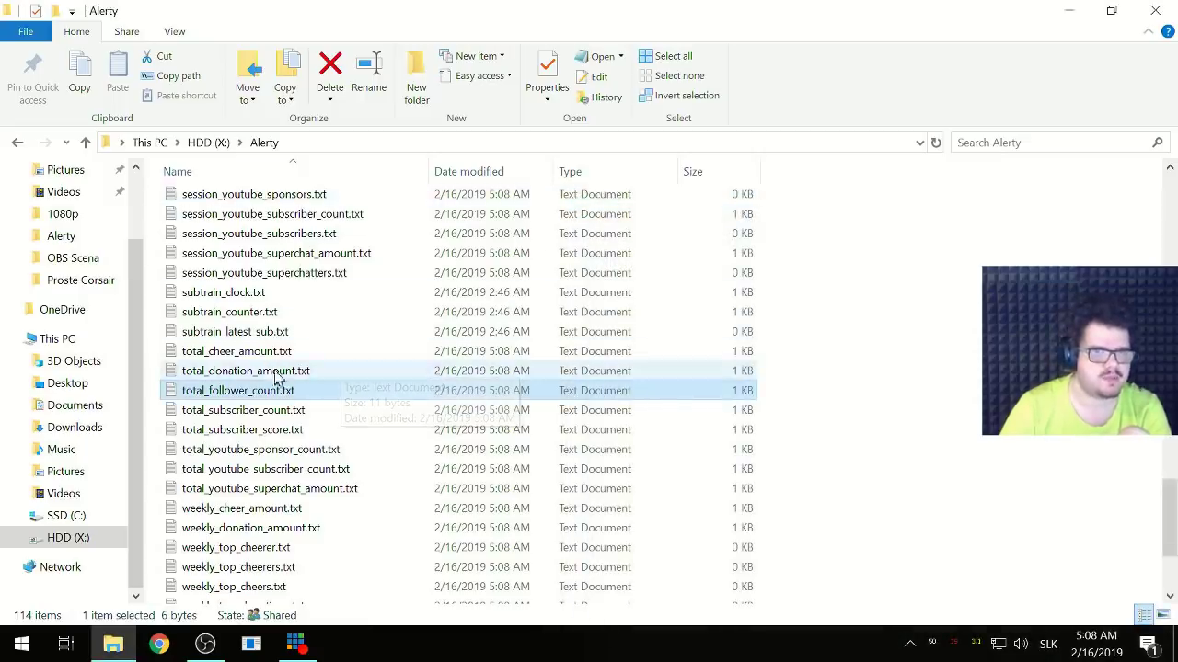
- View session_subscribers.txt, close it, and return to OBS Studio
scroll(276, 382, up, 10)
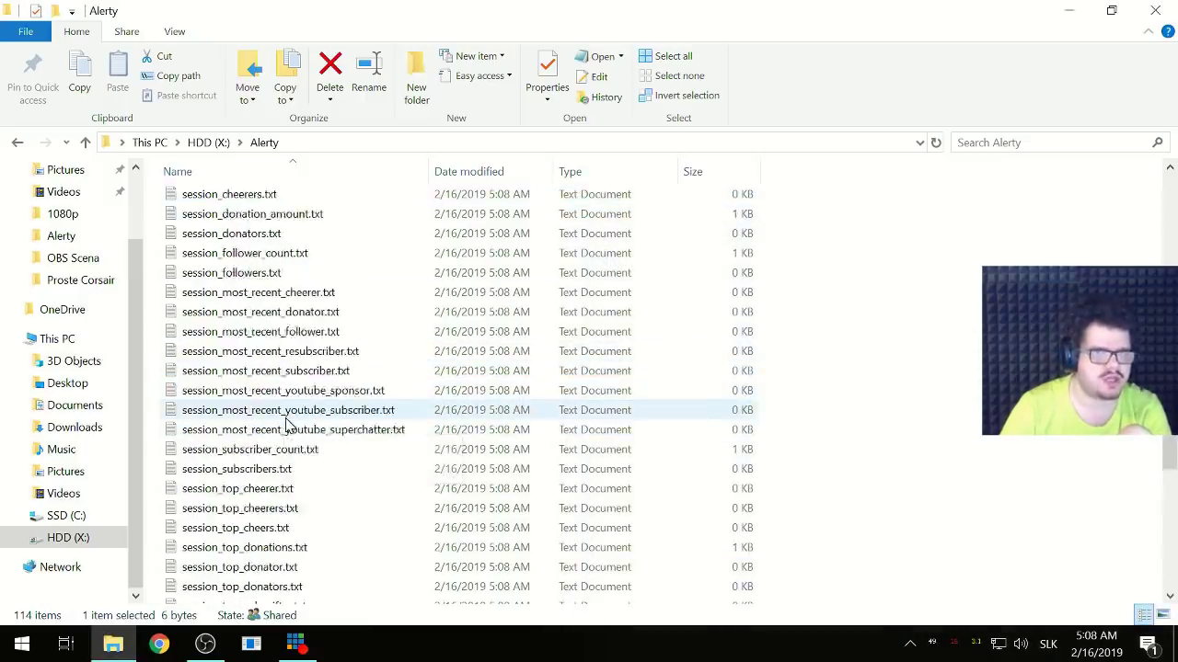
scroll(286, 421, up, 1)
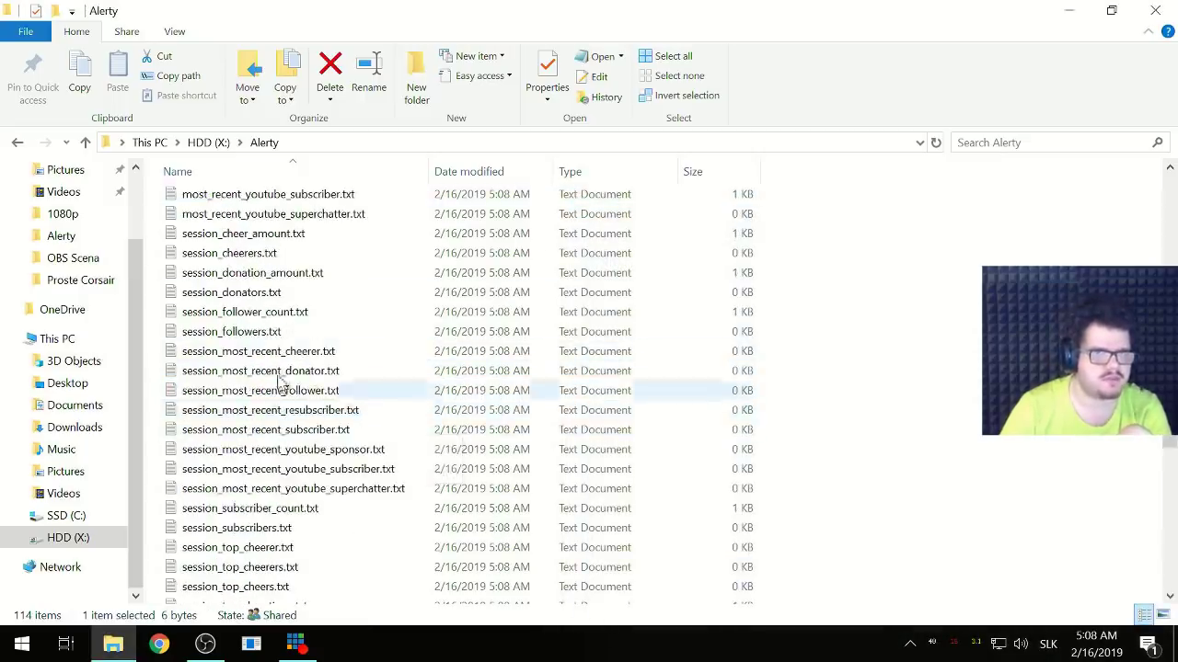
double_click(245, 534)
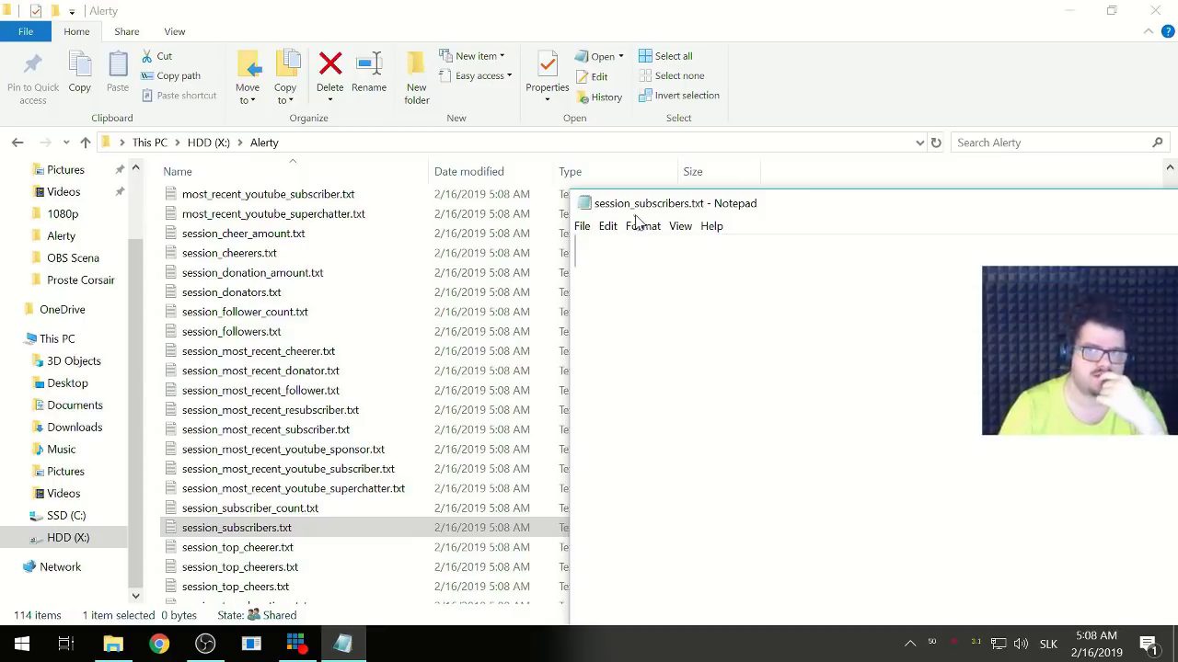
double_click(584, 205)
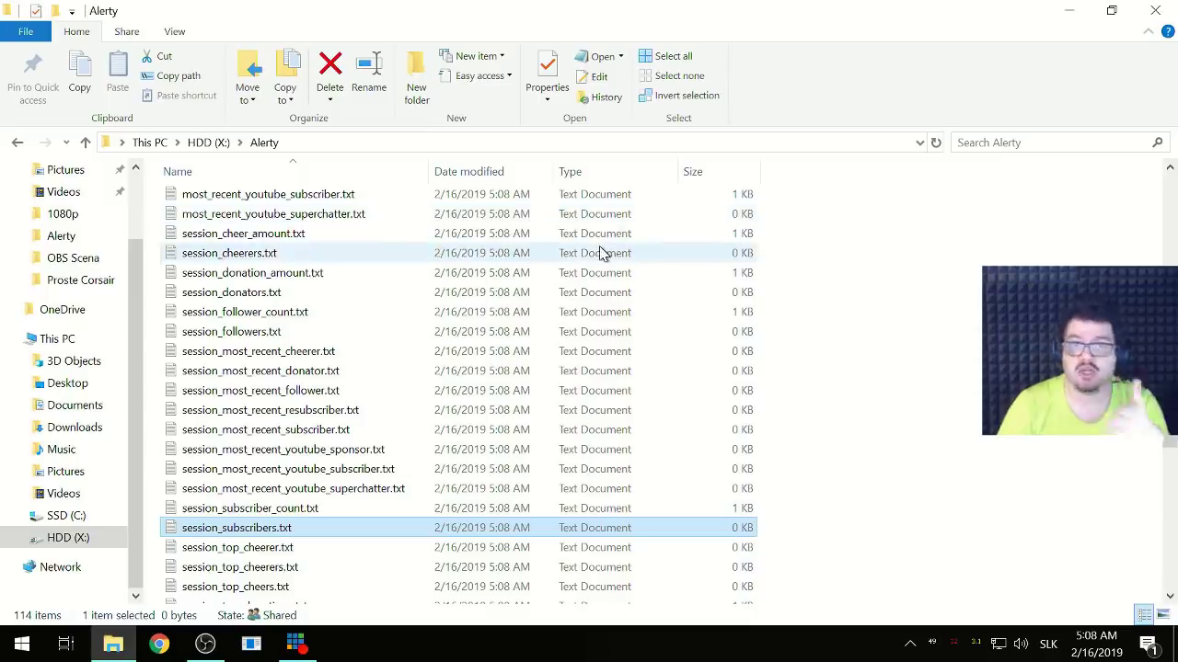
scroll(310, 462, up, 13)
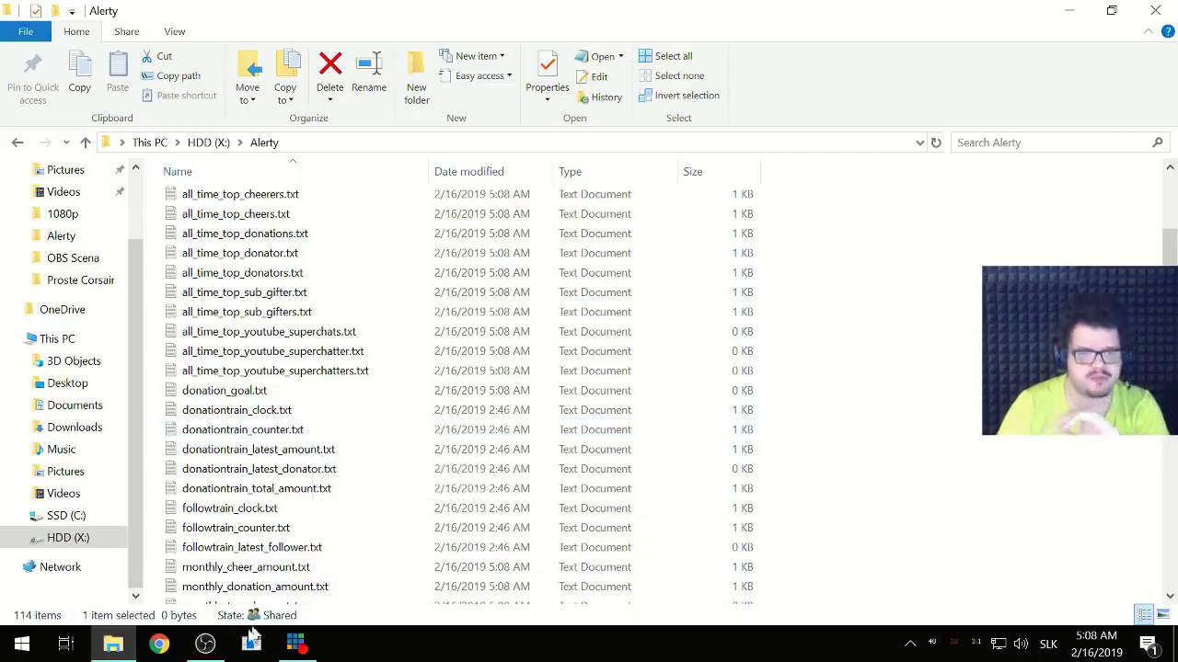
click(205, 644)
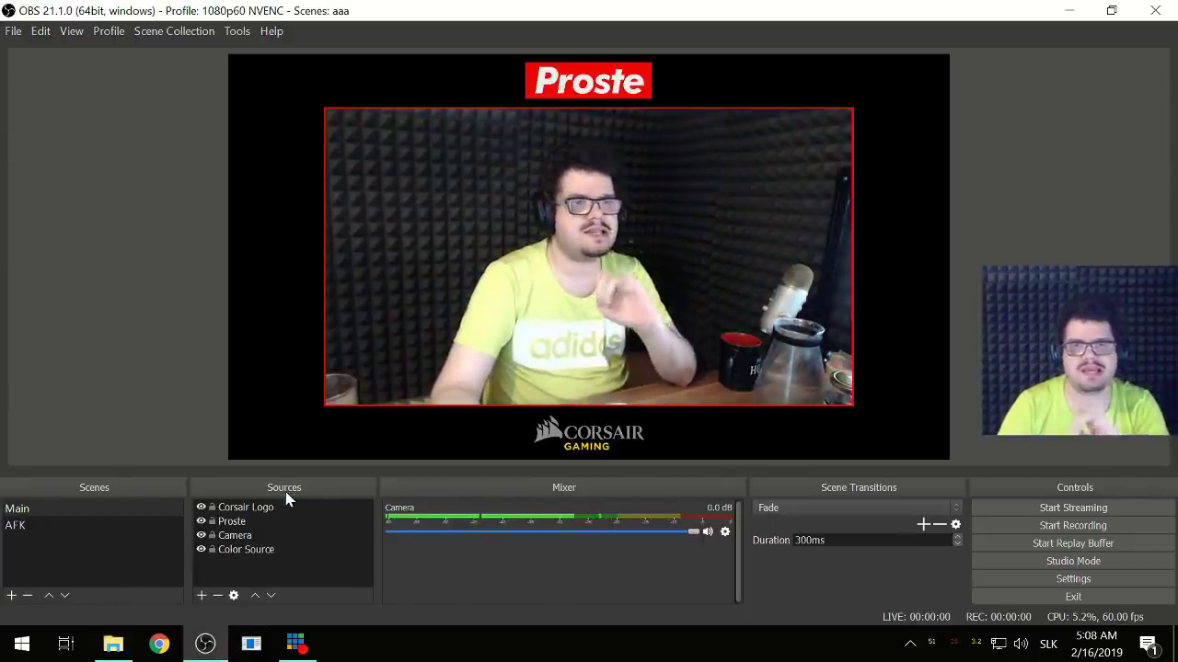
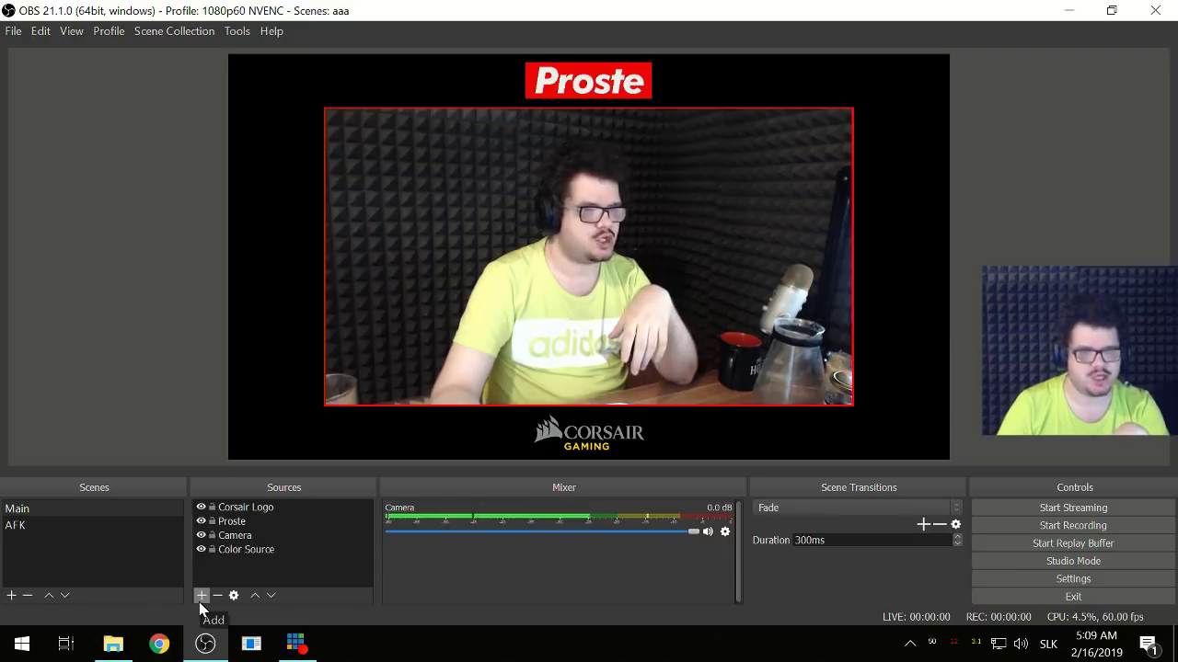
- Bring Chrome forward and clear the autocompleted address suggestion
click(159, 644)
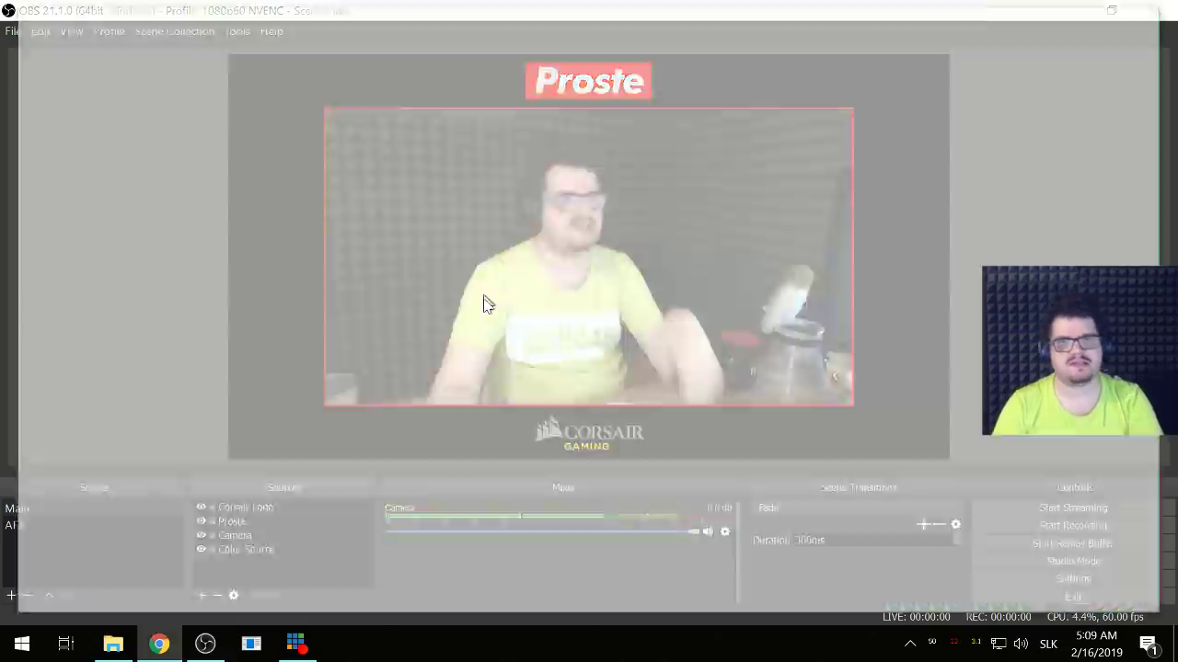
text(s)
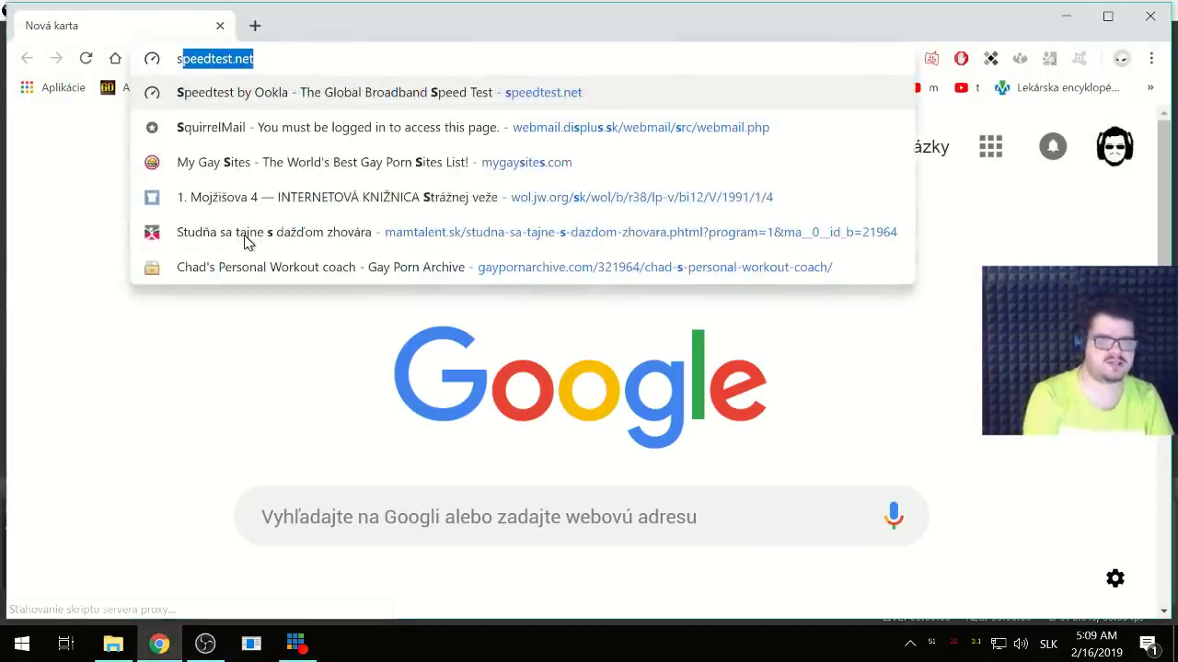
key(BackSpace)
key(BackSpace)
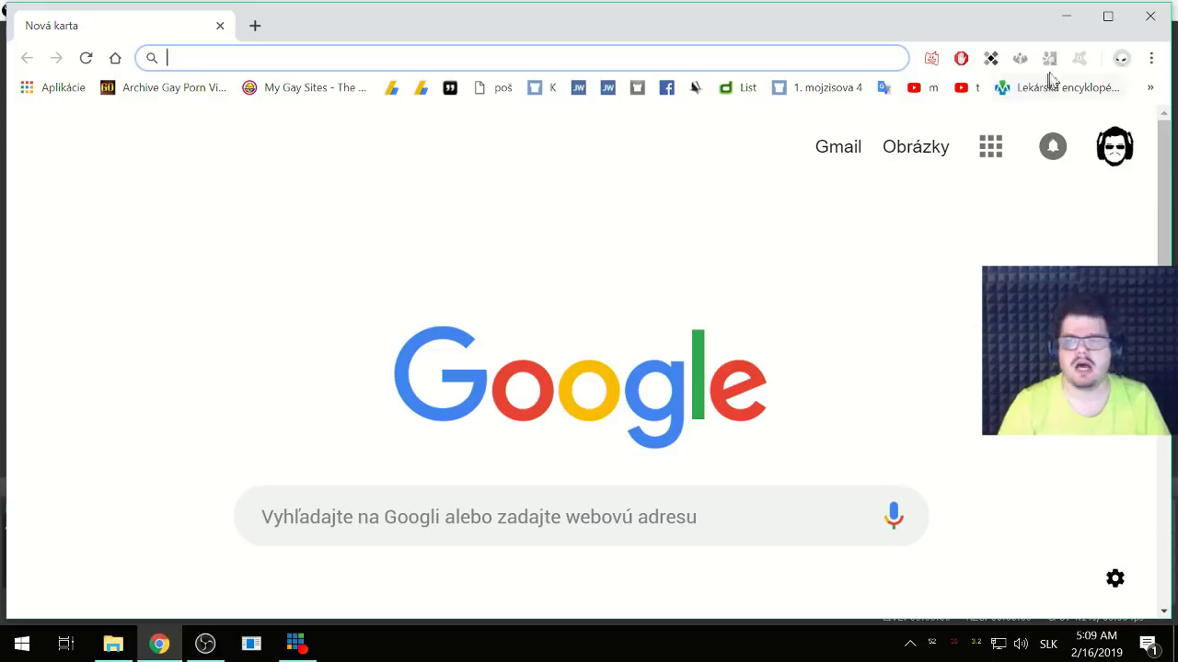
- Back in OBS, add a Text (GDI+) source named 'Posledne Donaty'
click(1150, 16)
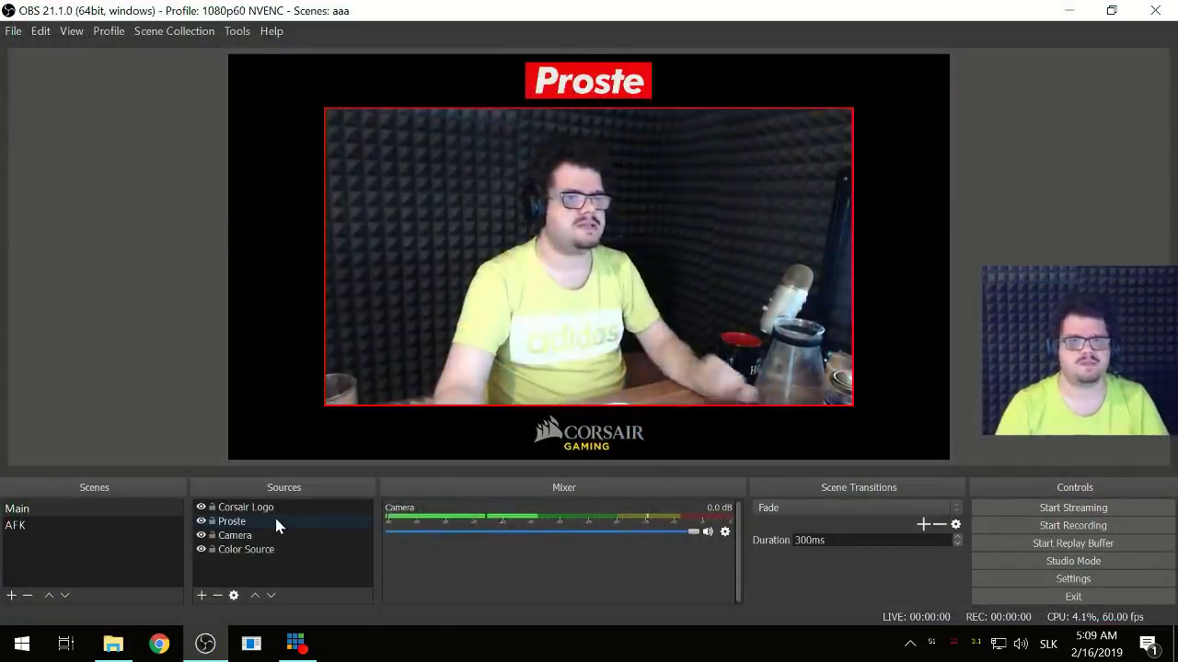
click(257, 570)
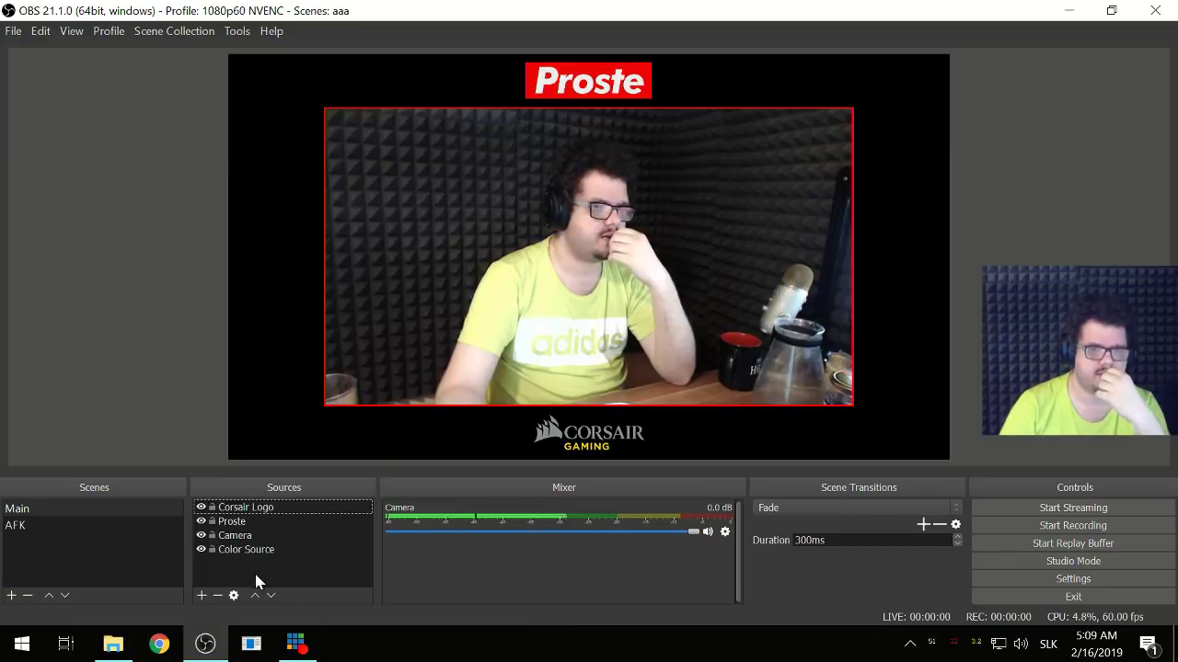
right_click(257, 576)
mouse_move(313, 456)
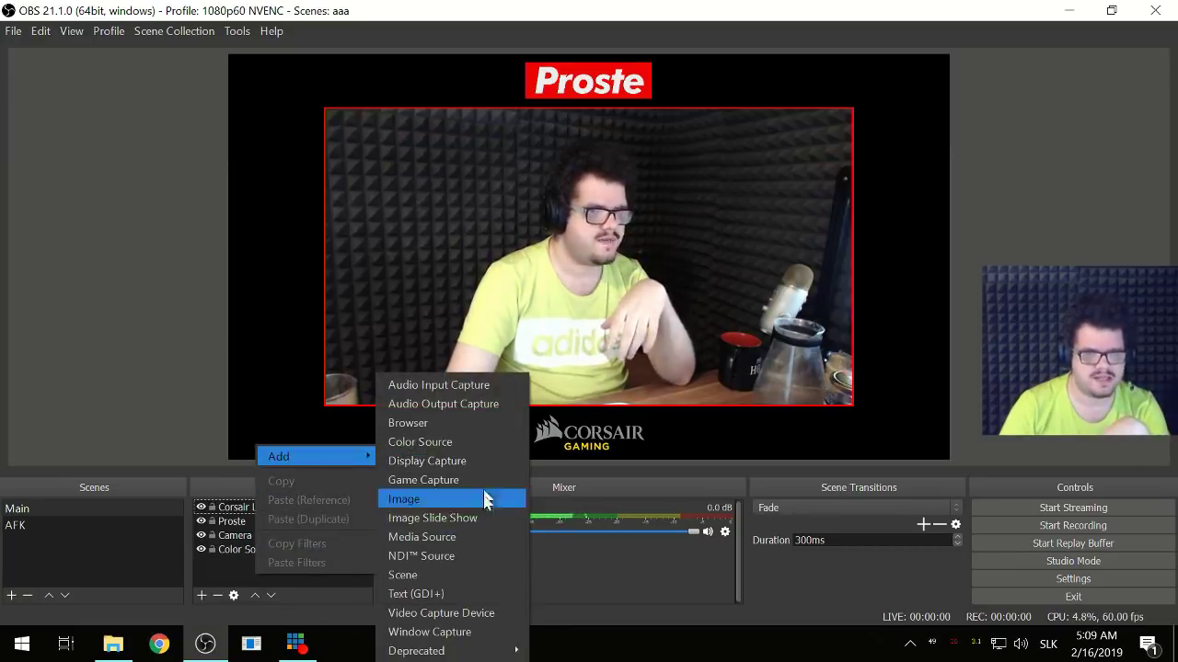
click(434, 590)
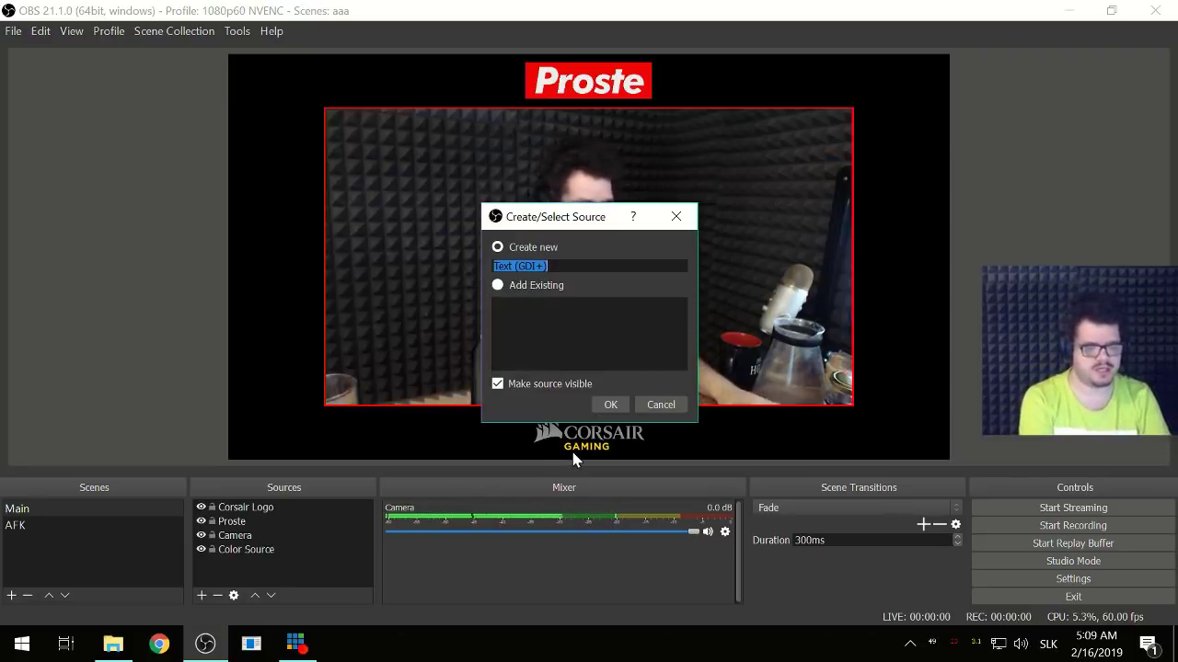
text(Posledne )
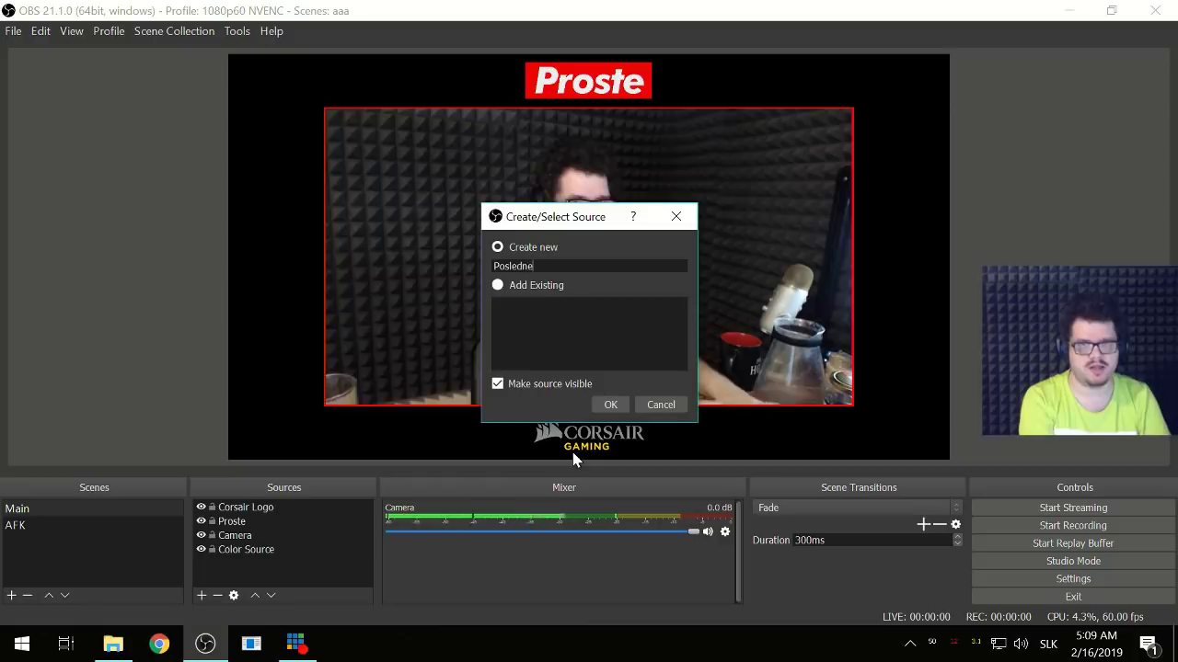
text(Donaty)
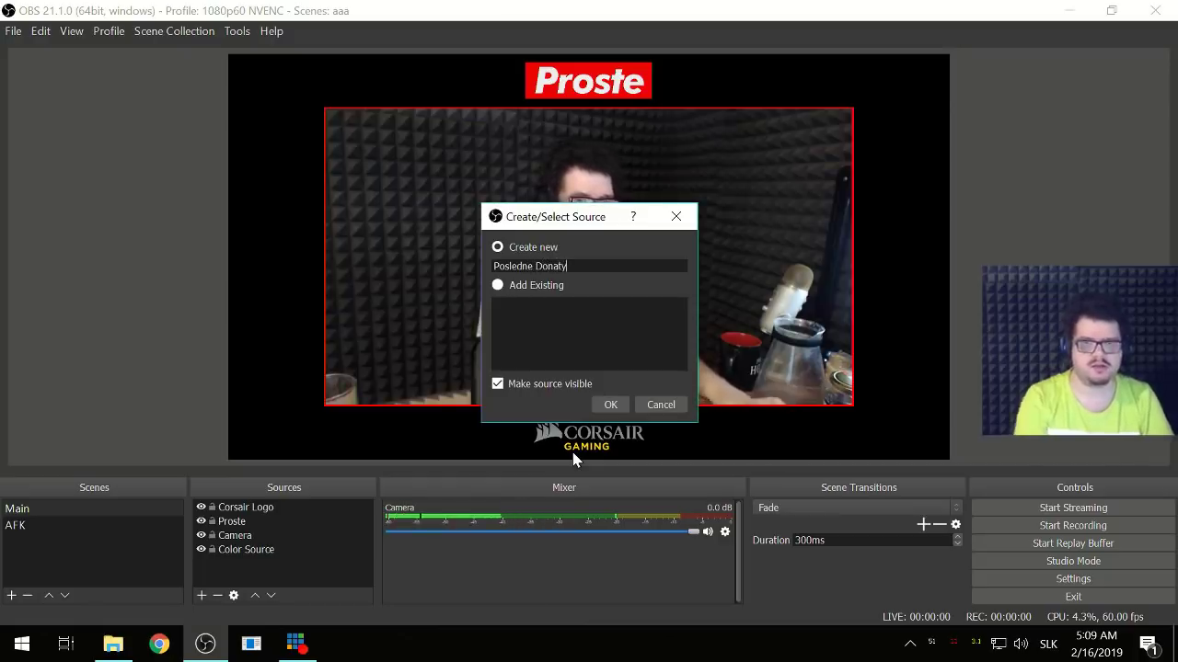
click(604, 405)
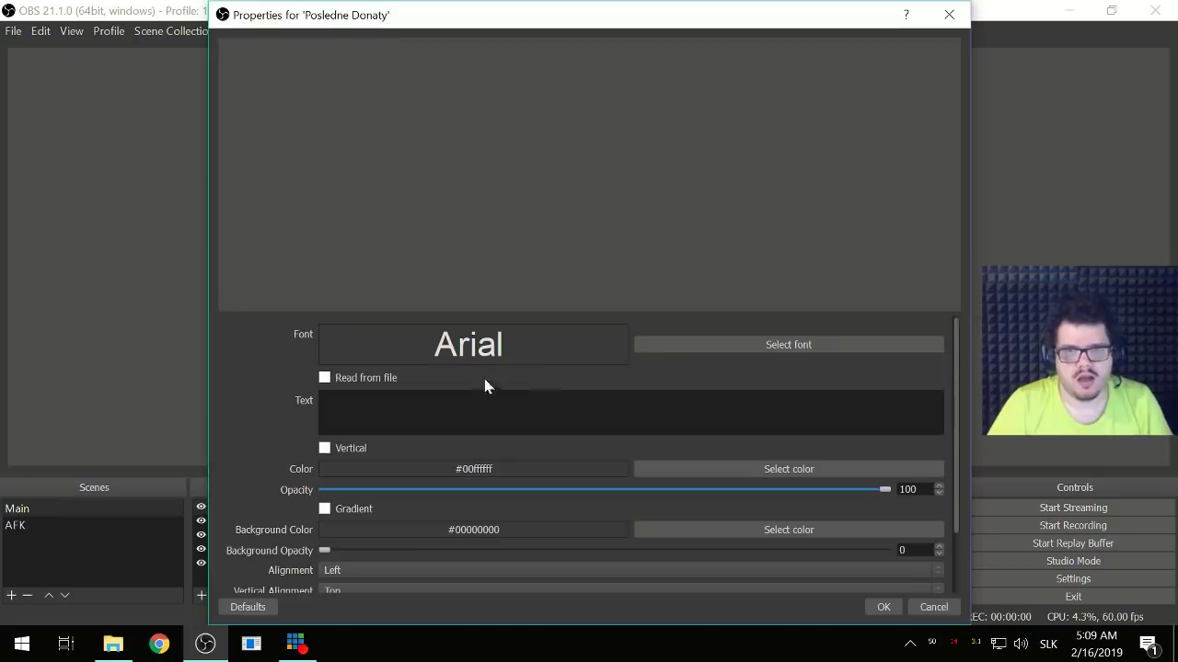
- Preview fonts from Architext down to Copperplate Gothic Bold, then switch to Chrome
click(723, 348)
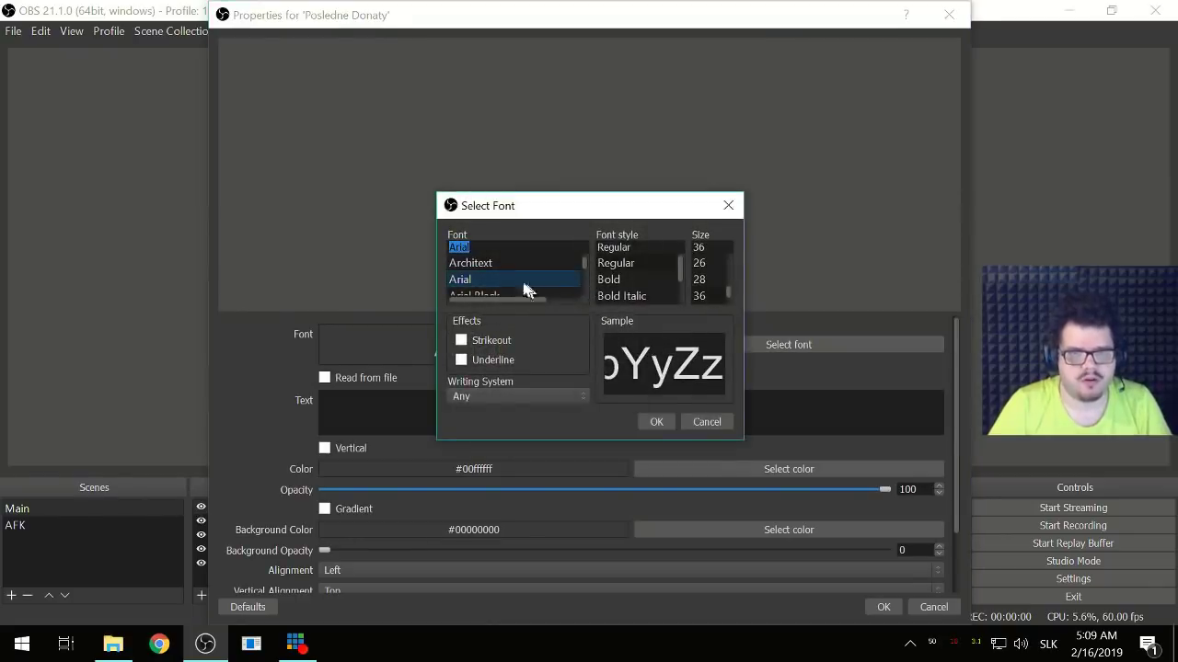
click(502, 264)
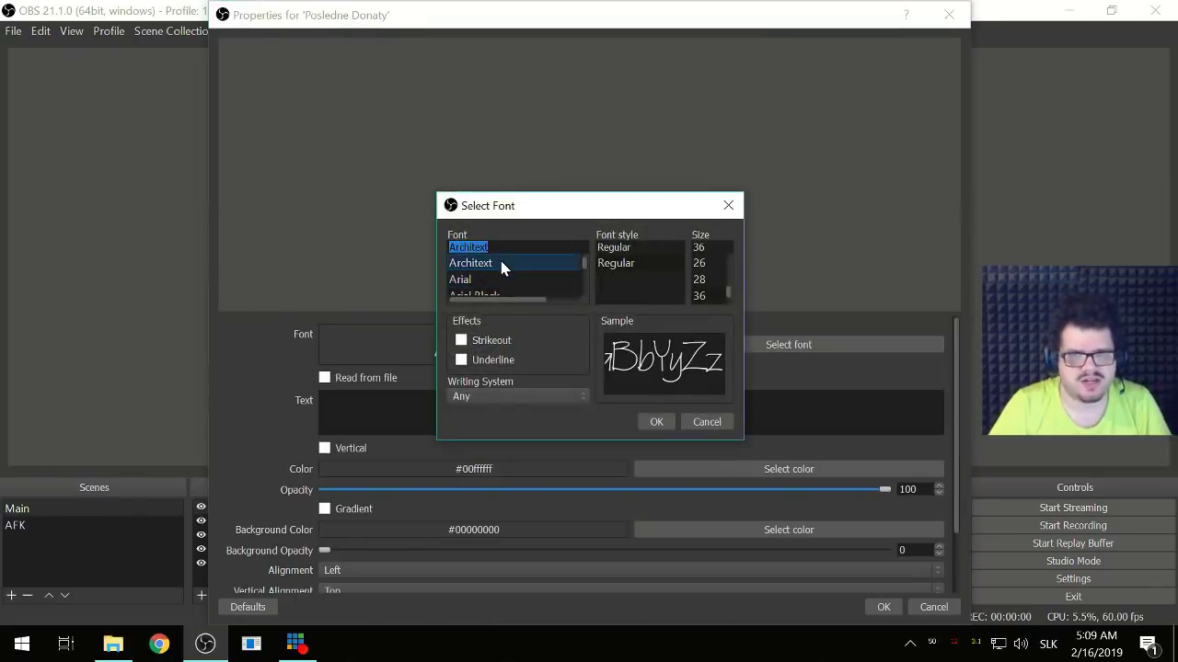
key(Down)
key(Down)
key(Down)
key(Down)
key(Down)
key(Down)
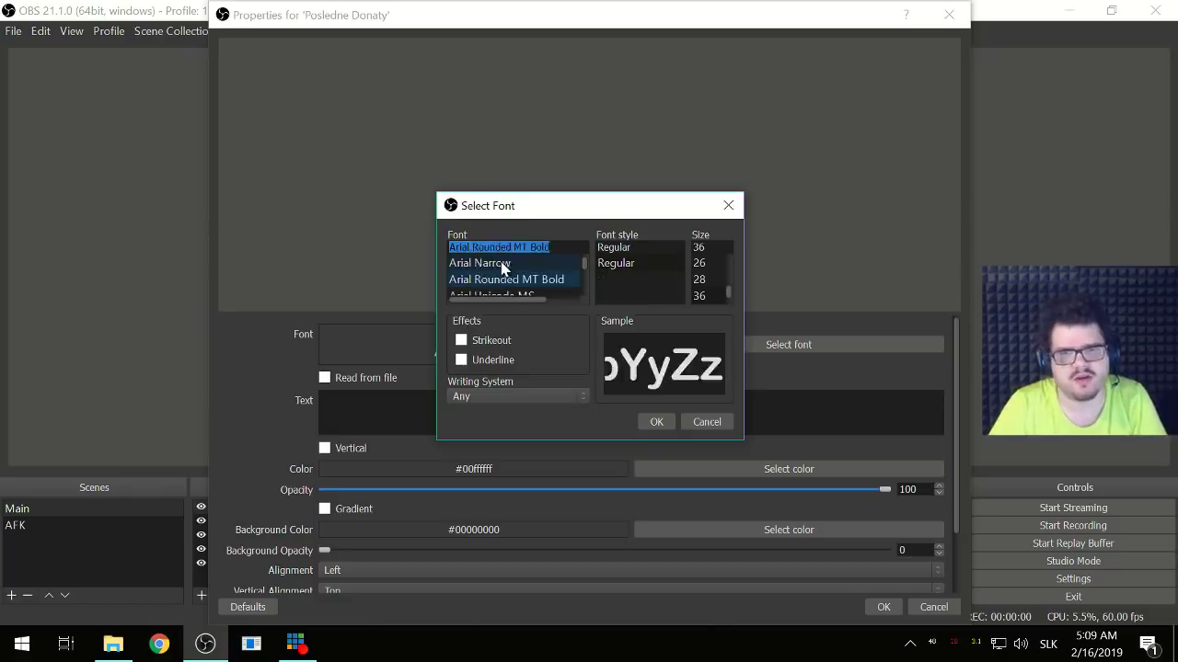
key(Down)
key(Down)
key(Down)
key(Down)
key(Down)
key(Down)
key(Down)
key(Down)
key(Down)
key(Down)
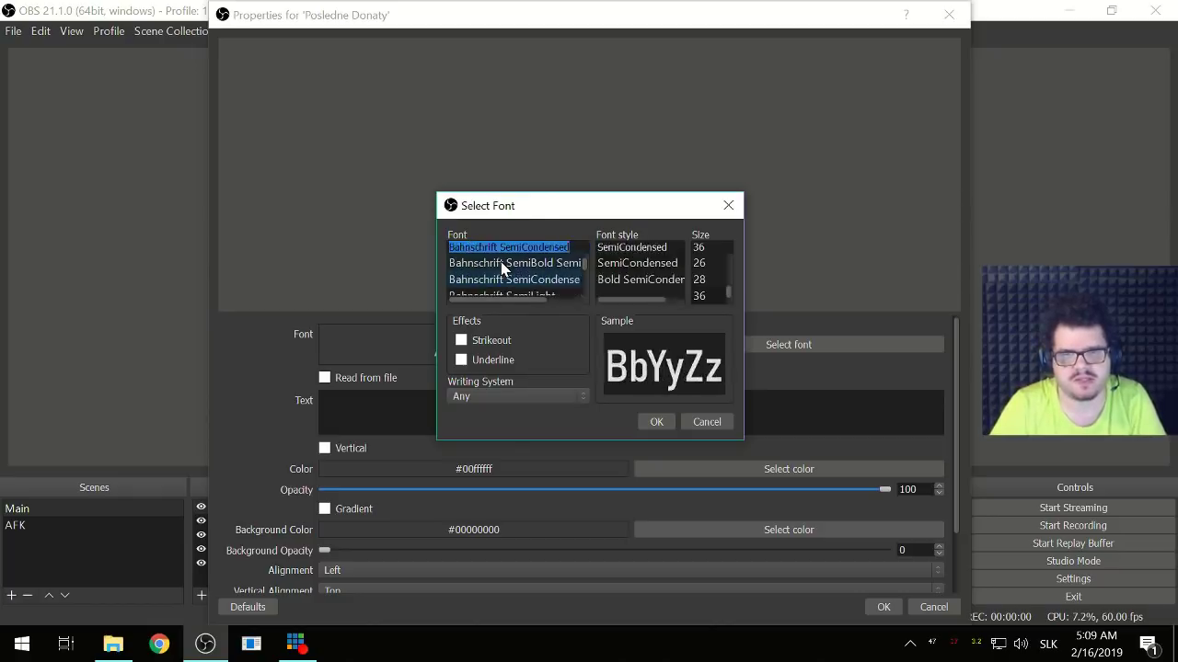
key(Down)
key(Down)
key(Down)
key(Down)
key(Down)
key(Down)
key(Down)
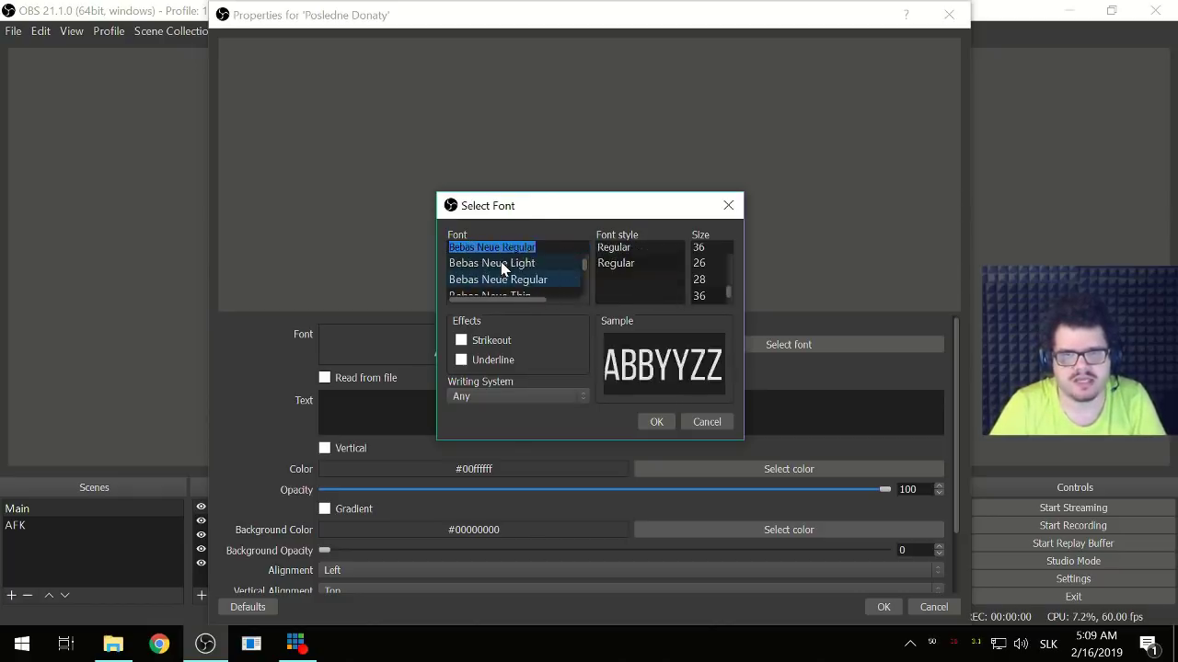
key(Down)
key(Down)
key(Down)
key(Down)
key(Down)
key(Down)
key(Down)
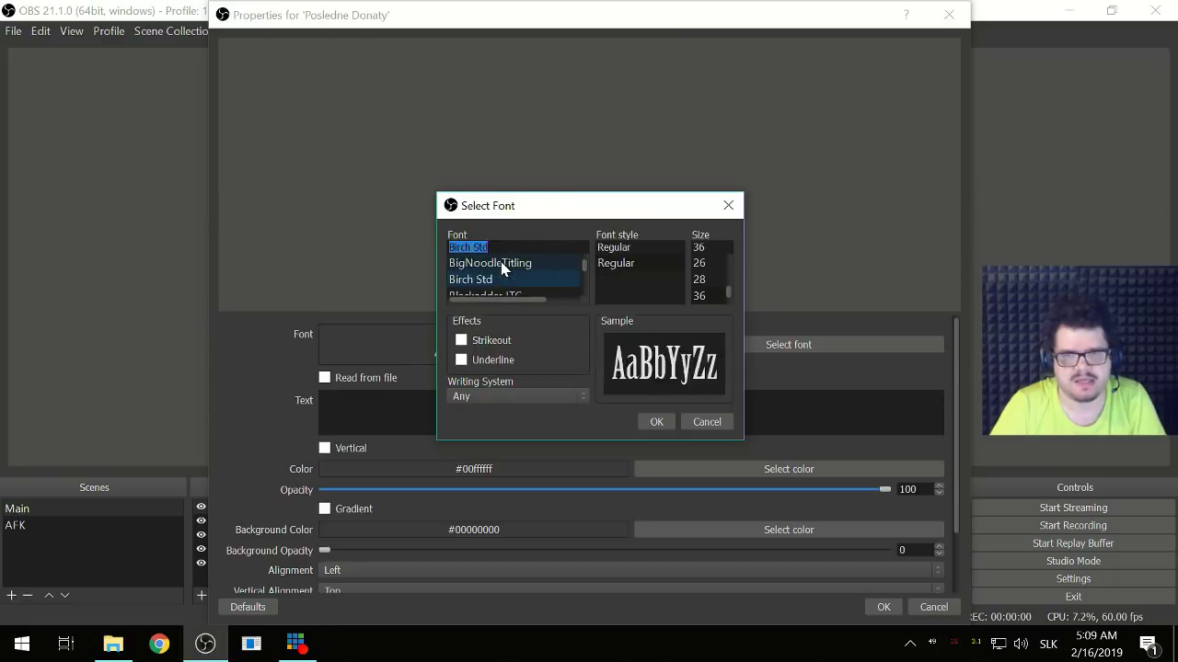
key(Down)
key(Down)
key(Down)
key(Down)
key(Down)
key(Down)
key(Down)
key(Down)
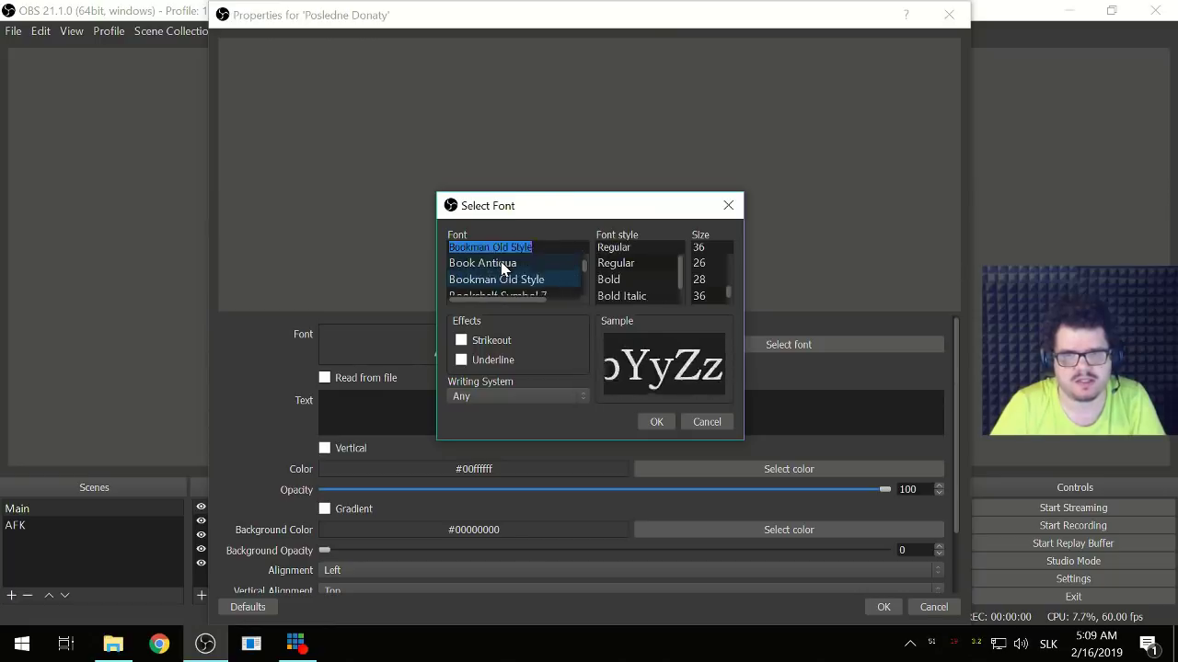
key(Down)
key(Down)
key(Down)
key(Down)
key(Down)
key(Down)
key(Down)
key(Down)
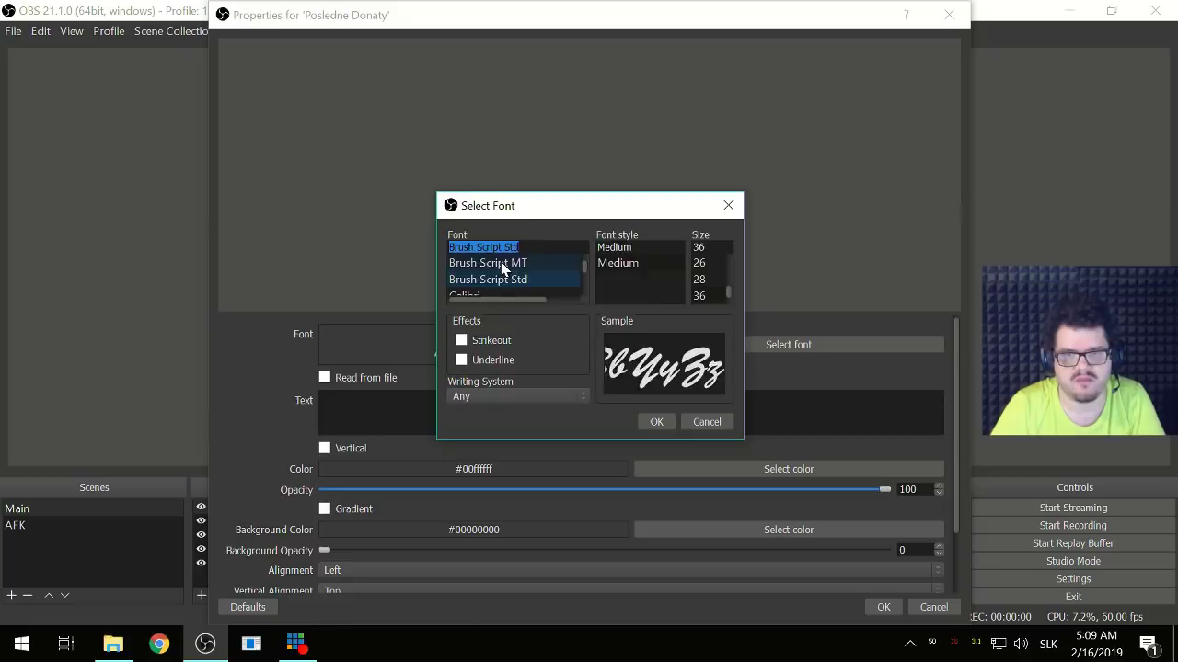
key(Down)
key(Down)
key(Down)
key(Down)
key(Down)
key(Down)
key(Down)
key(Down)
key(Down)
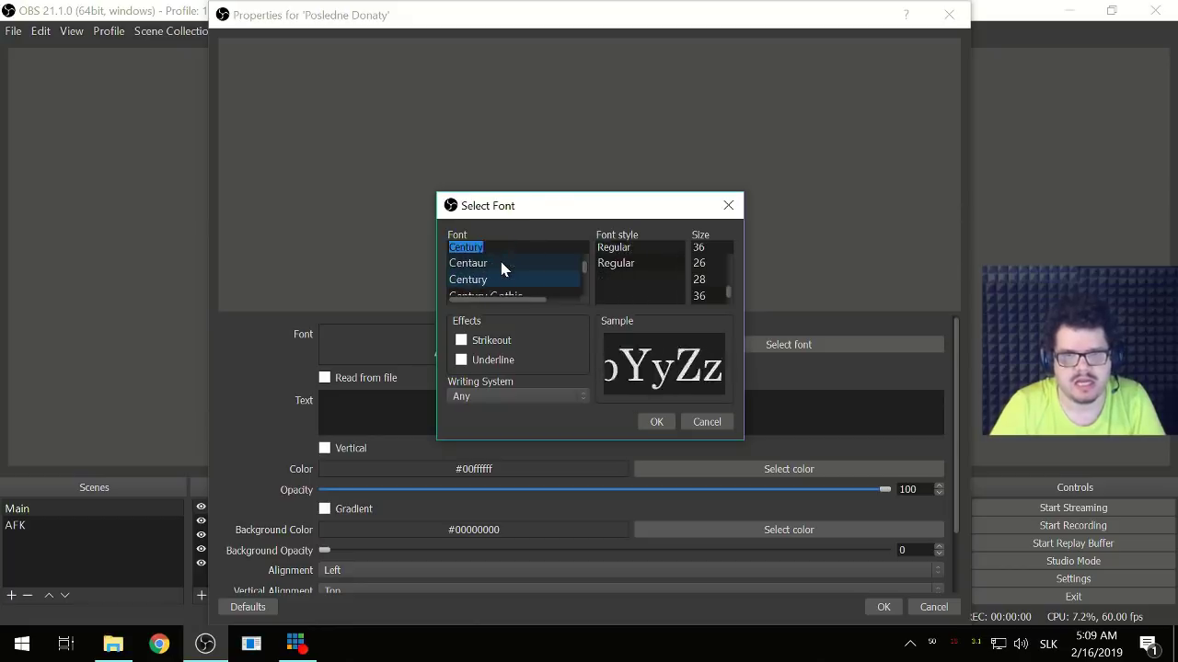
key(Down)
key(Down)
key(Down)
key(Down)
key(Down)
key(Down)
key(Down)
key(Down)
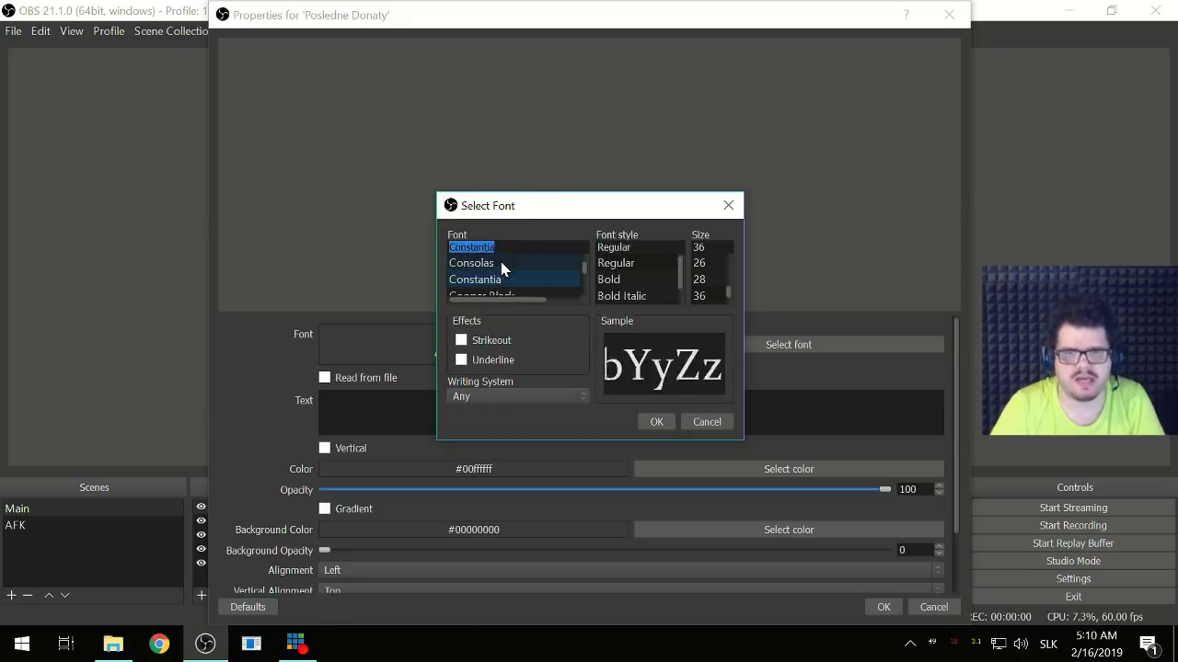
click(159, 644)
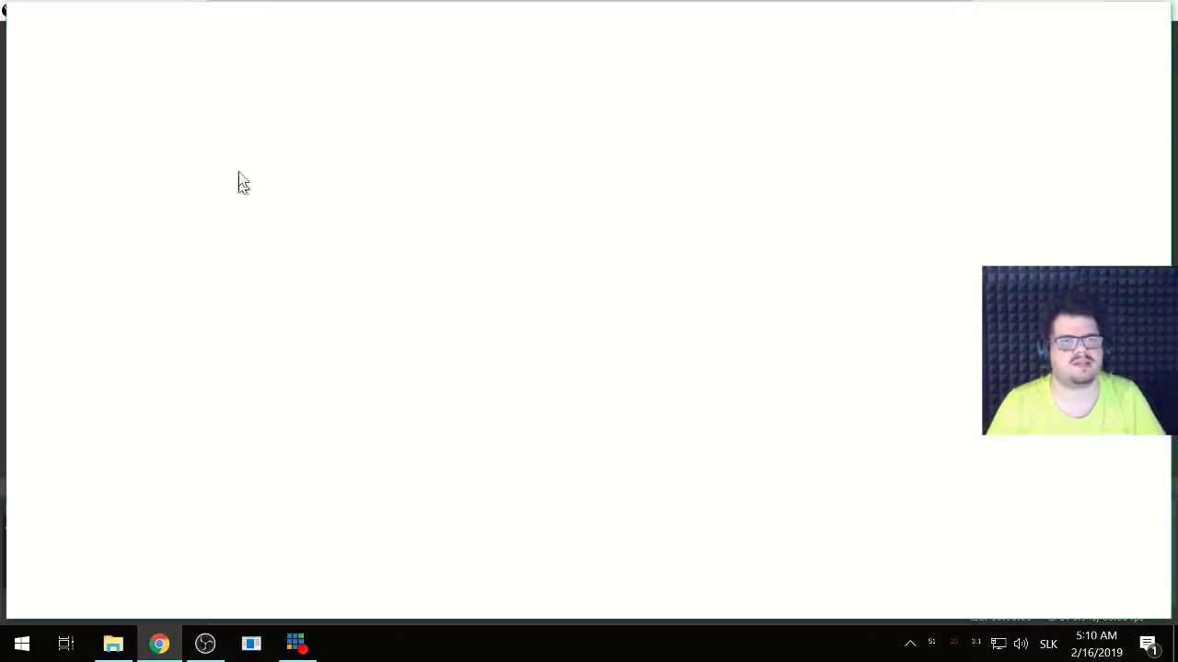
- Search the web for 'supreme' and open the Supreme website
text(supreme)
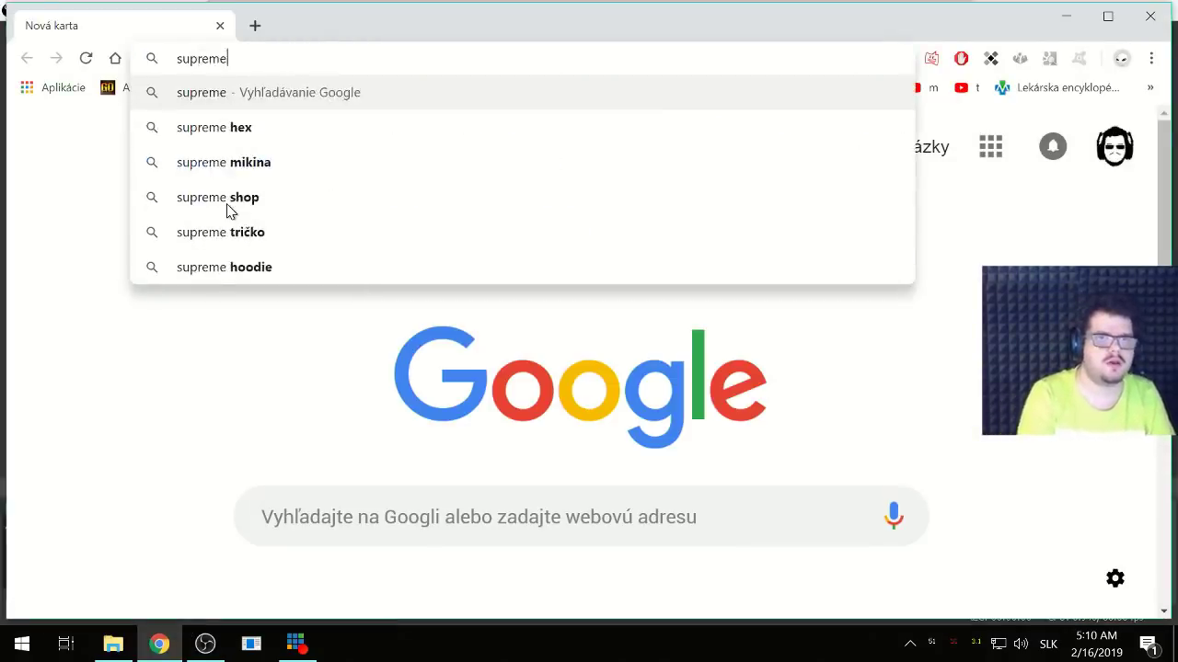
key(Return)
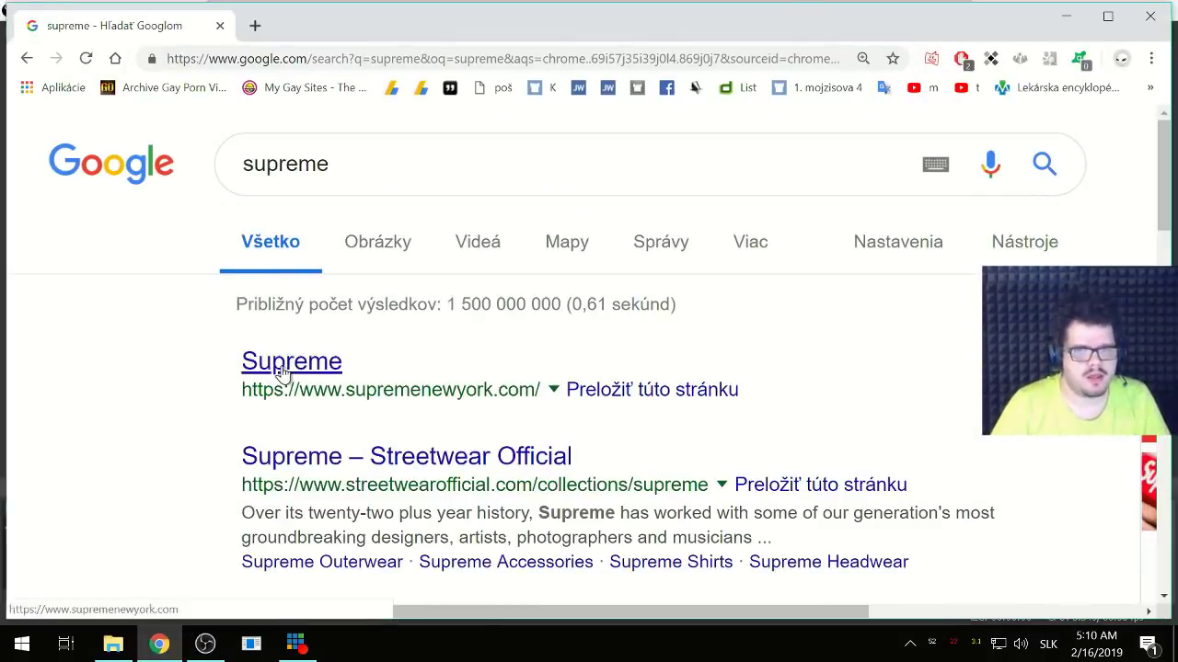
click(276, 364)
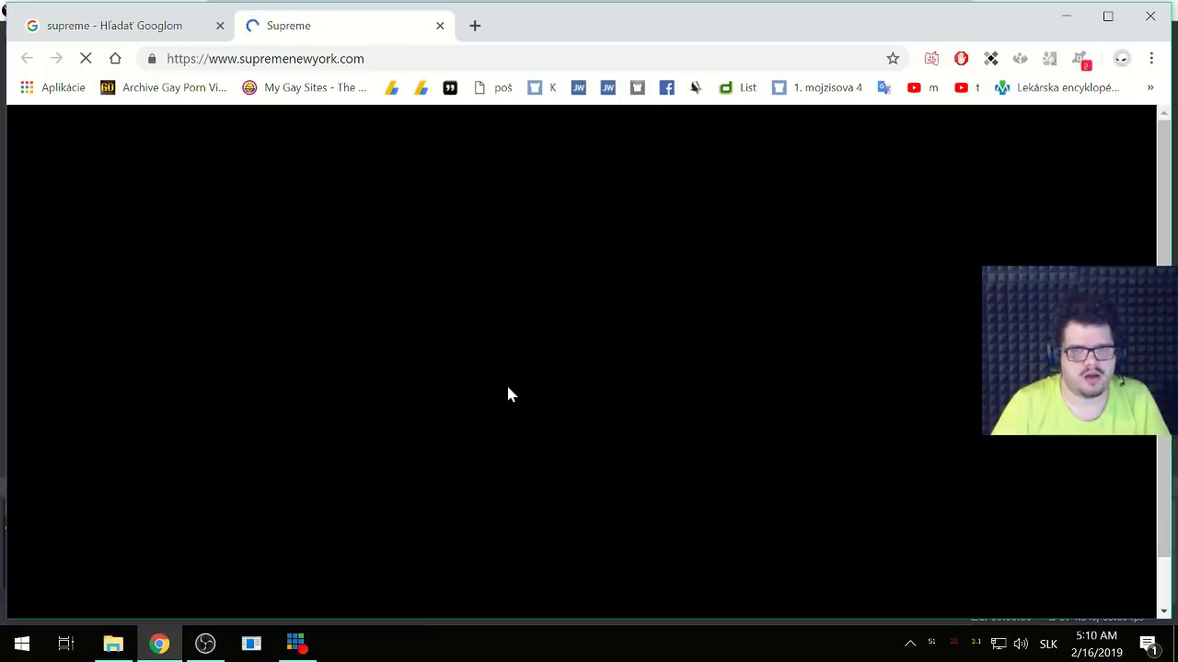
- Inspect the lookbook link in developer tools and zoom the page out
drag(586, 395, 563, 399)
right_click(563, 399)
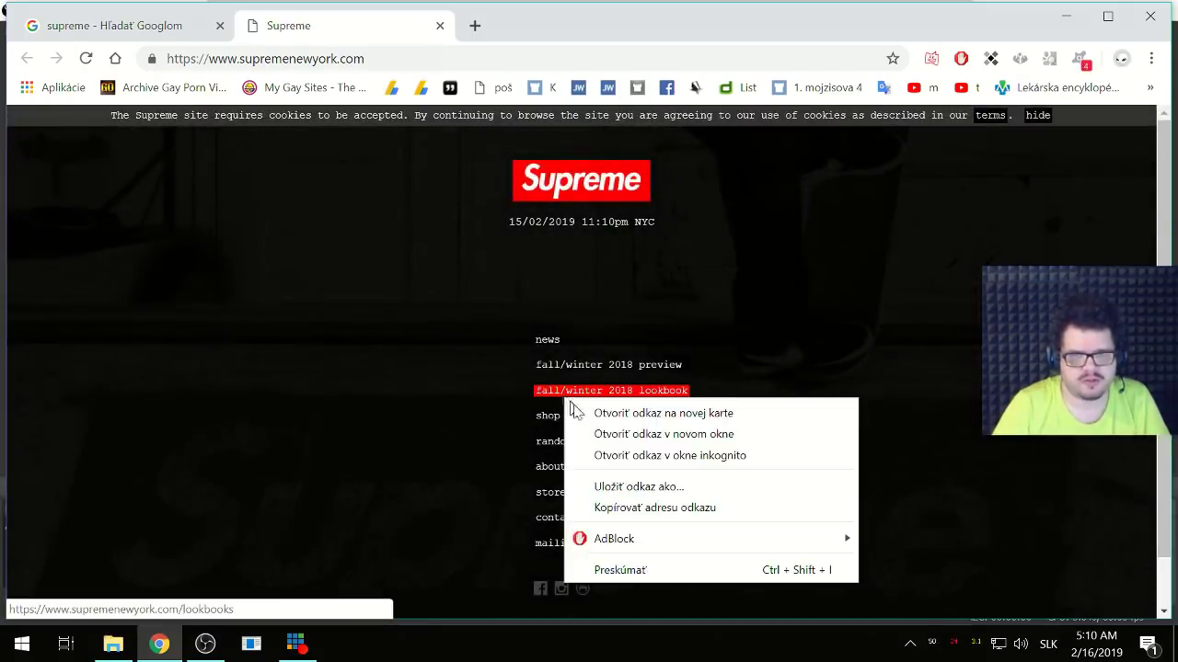
click(620, 567)
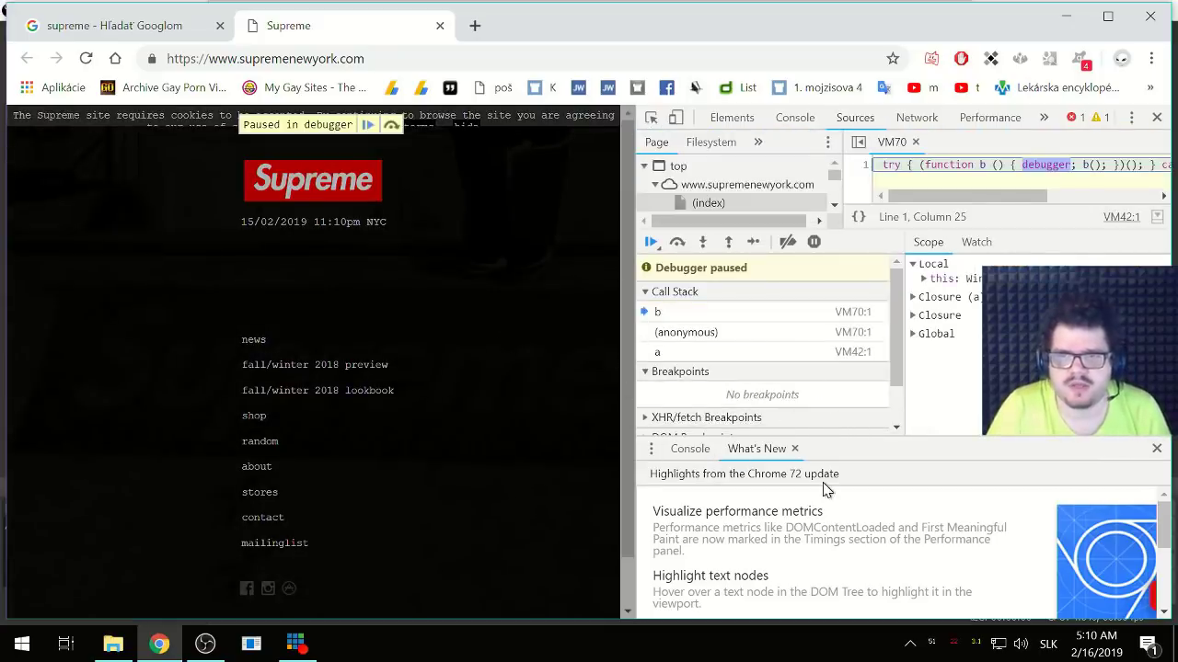
key(ctrl+minus)
click(782, 450)
key(ctrl+minus)
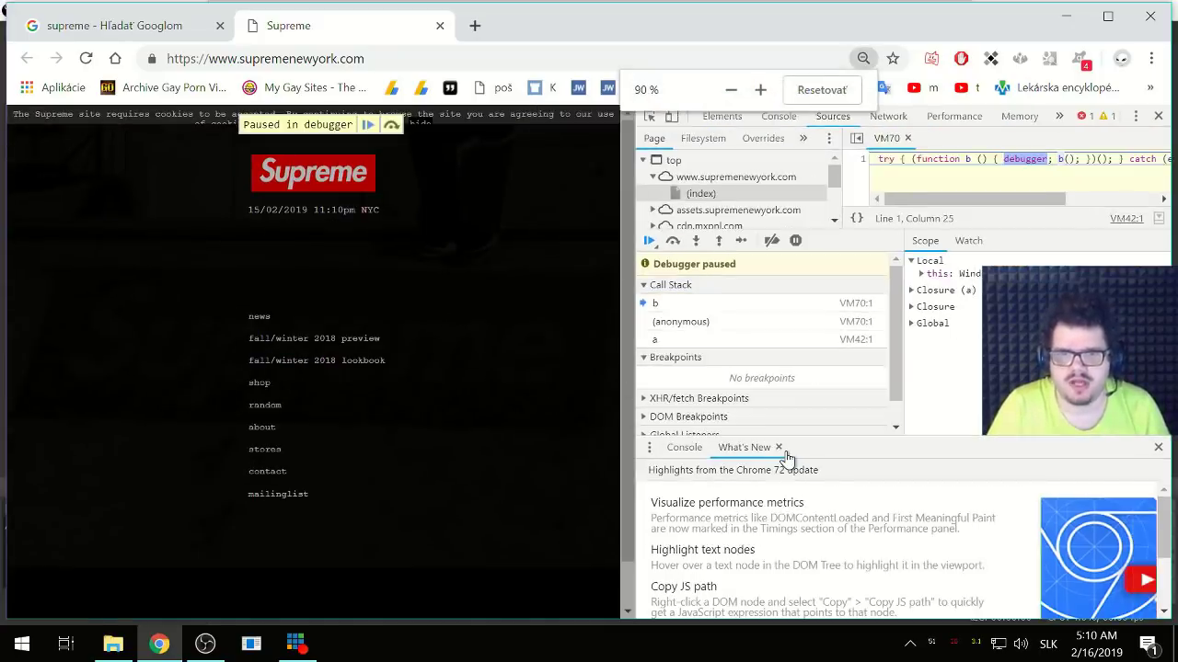
key(ctrl+minus)
scroll(823, 491, down, 1)
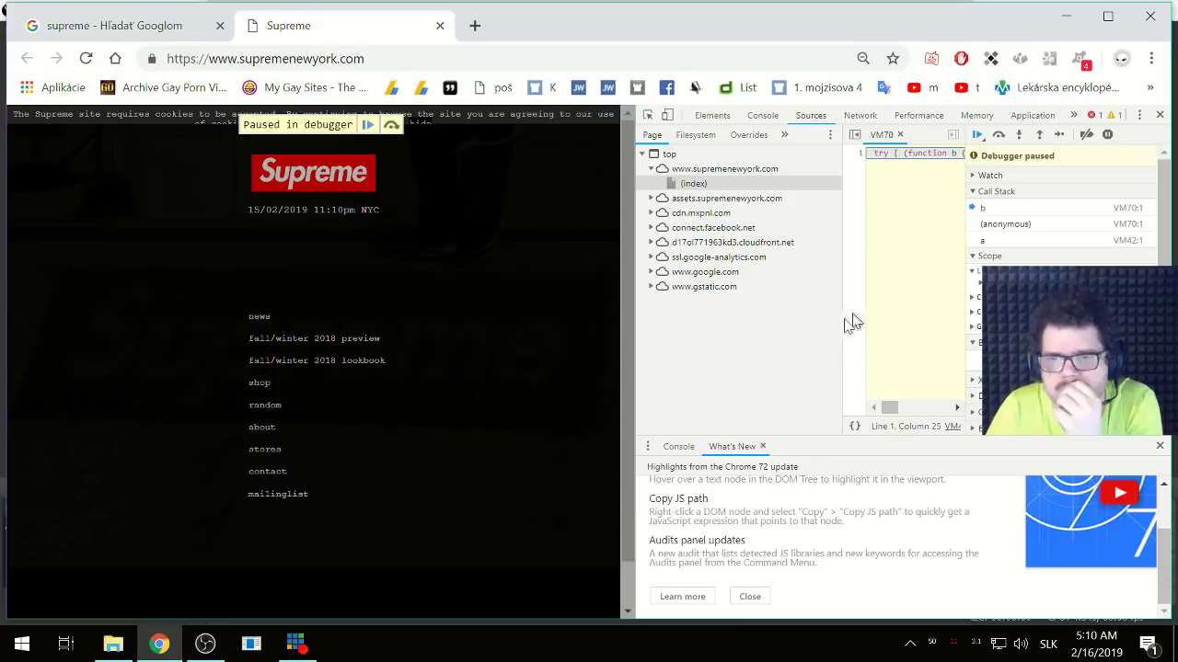
click(721, 120)
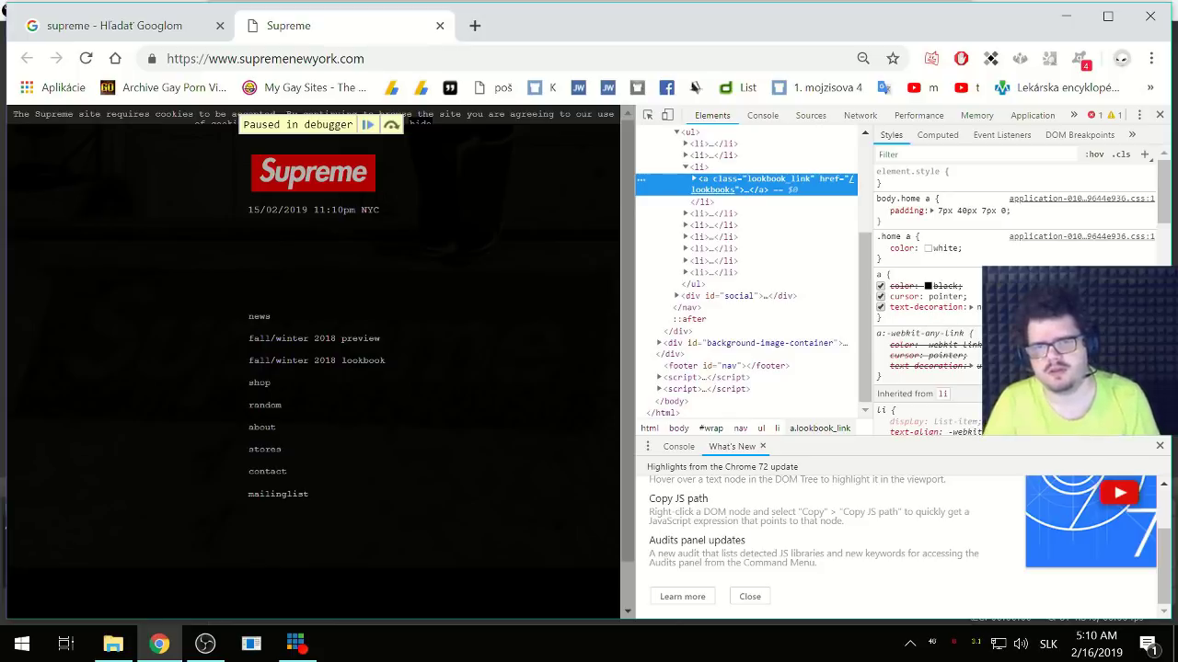
scroll(927, 321, down, 2)
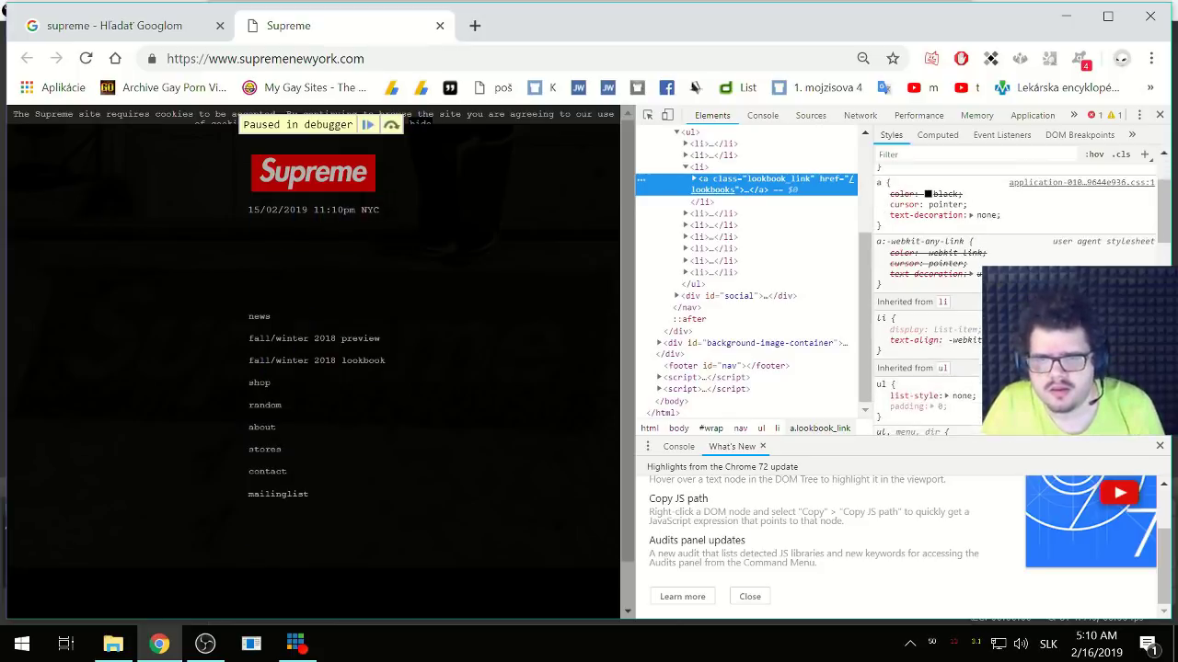
scroll(929, 341, down, 2)
scroll(926, 336, down, 2)
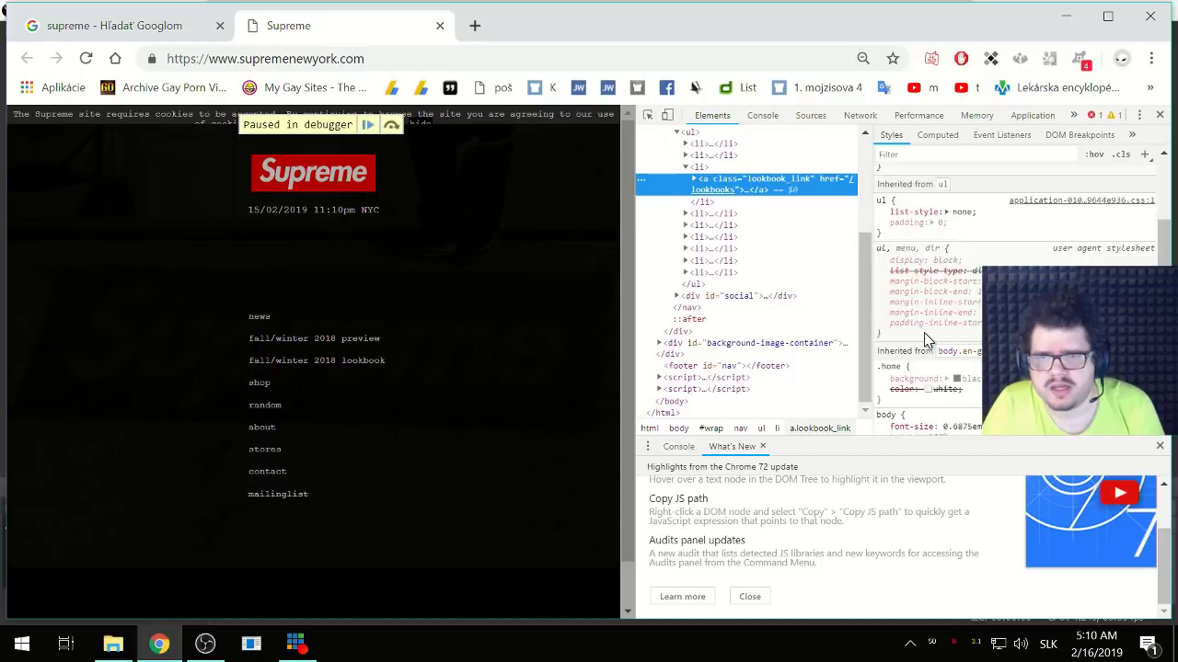
scroll(924, 332, down, 2)
scroll(922, 334, down, 4)
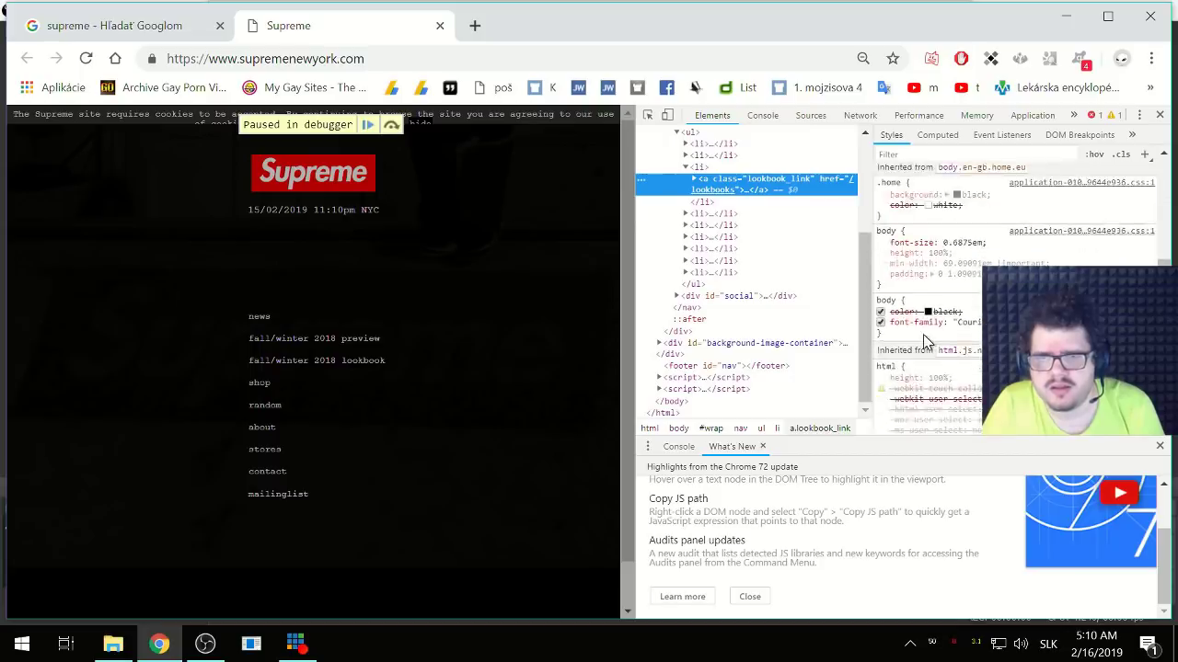
scroll(926, 341, down, 2)
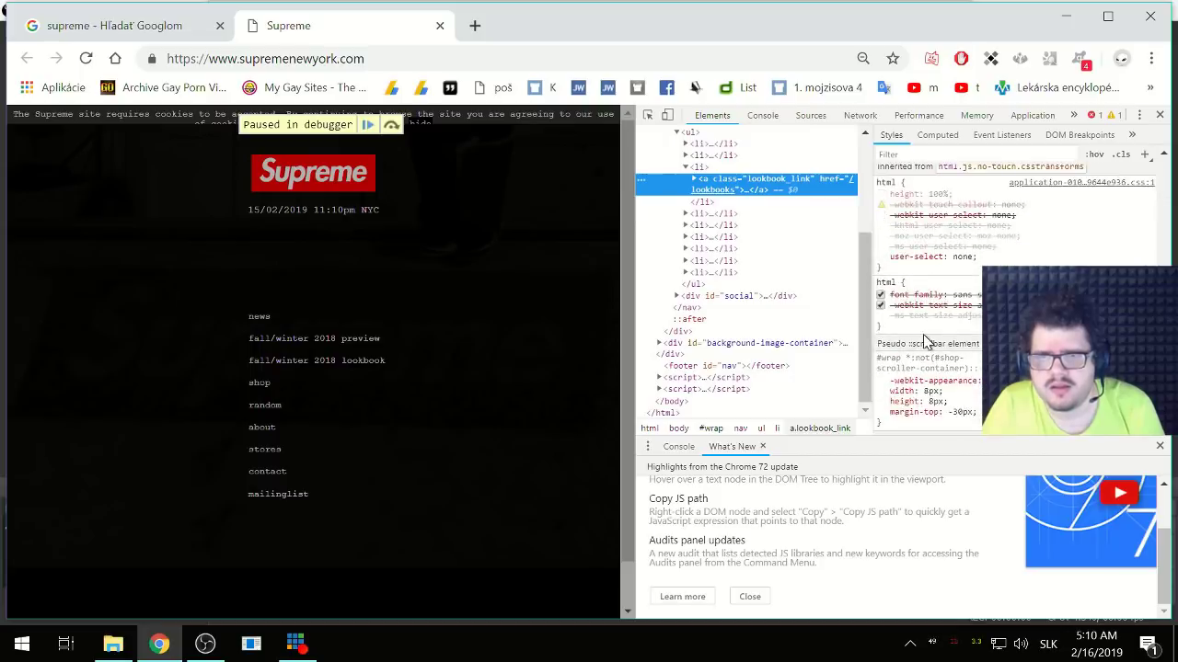
scroll(923, 334, down, 2)
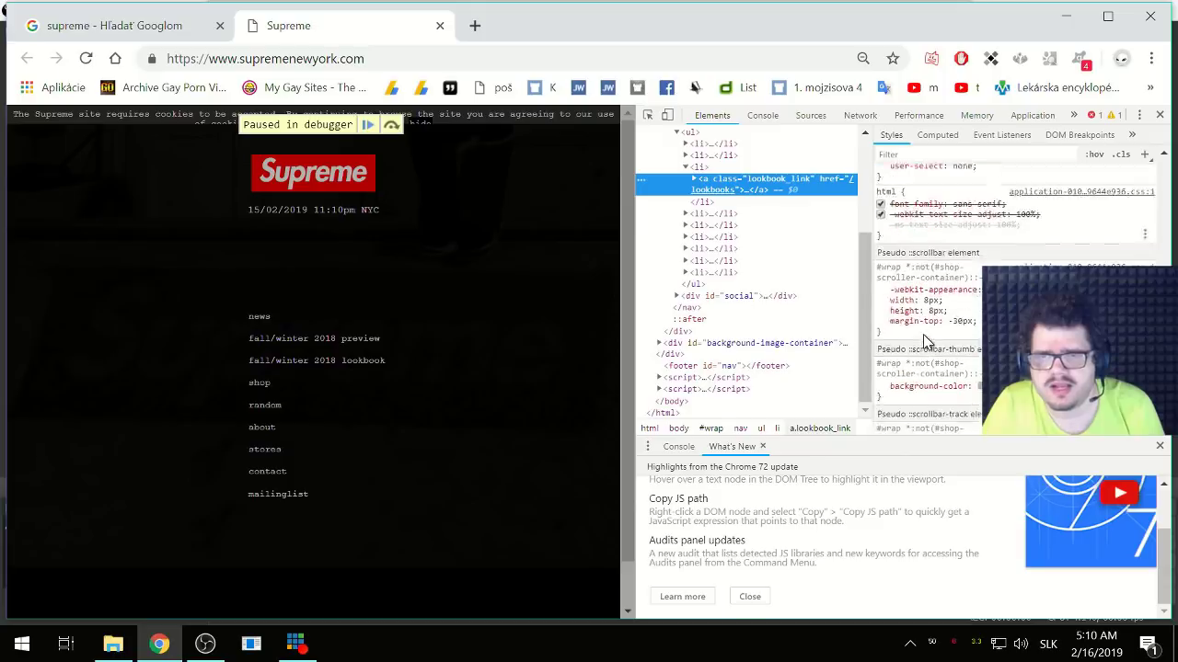
scroll(923, 334, down, 2)
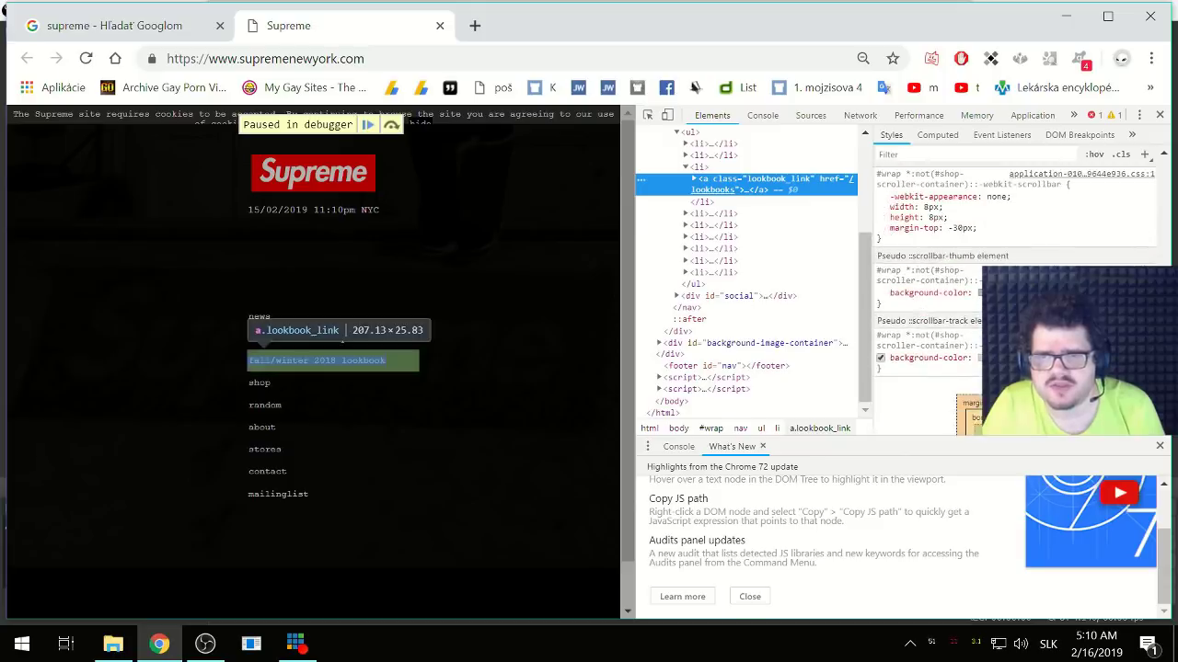
scroll(926, 341, down, 2)
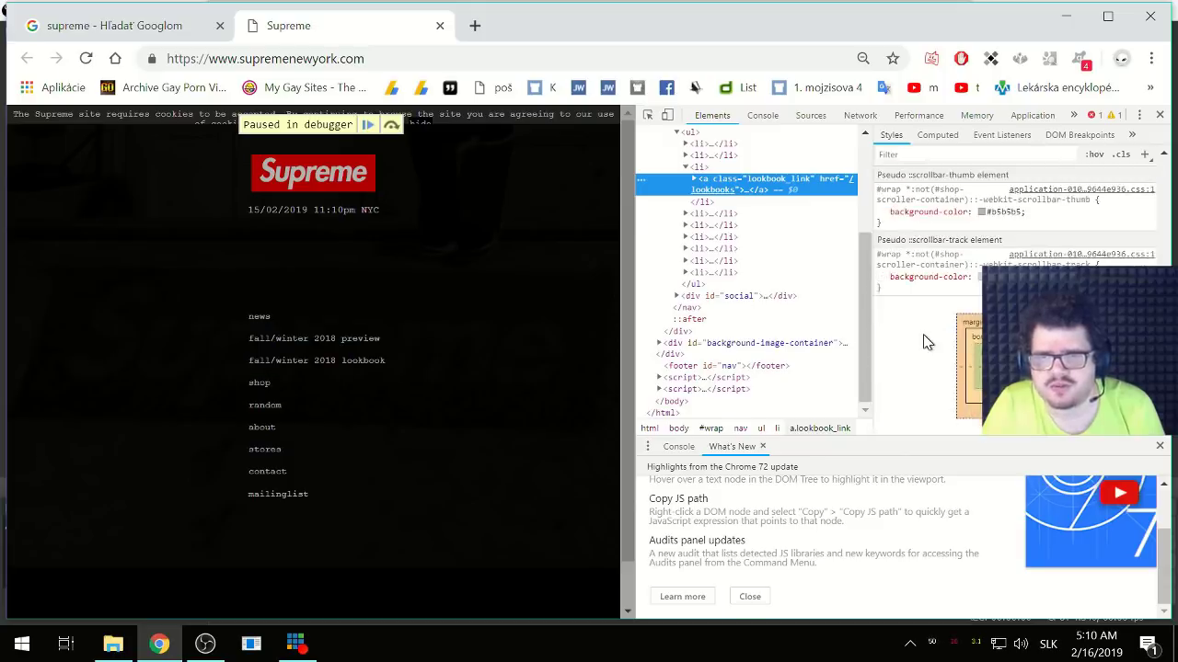
scroll(926, 342, up, 2)
scroll(927, 342, down, 2)
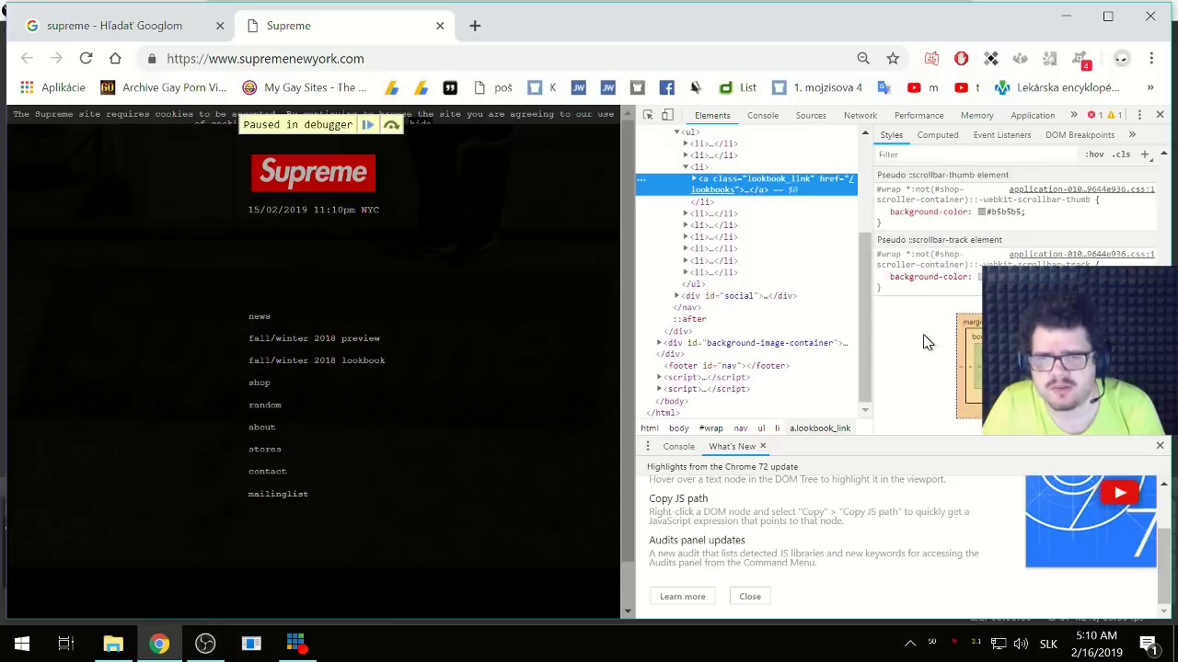
scroll(927, 341, up, 5)
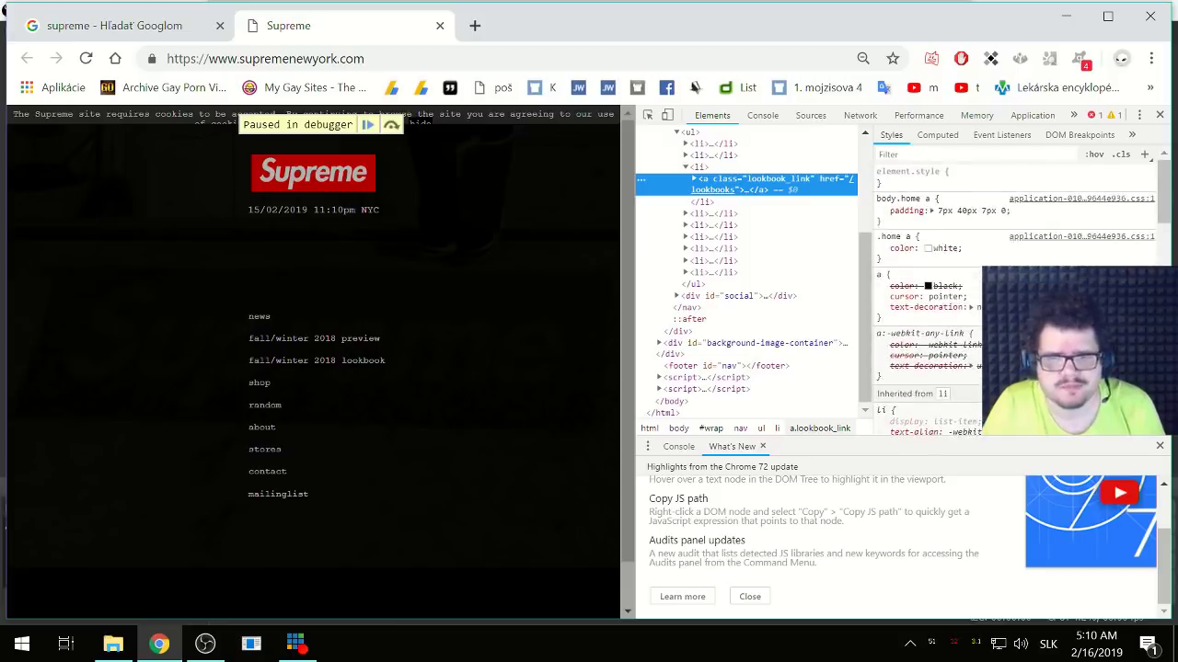
scroll(727, 289, up, 1)
scroll(727, 289, up, 3)
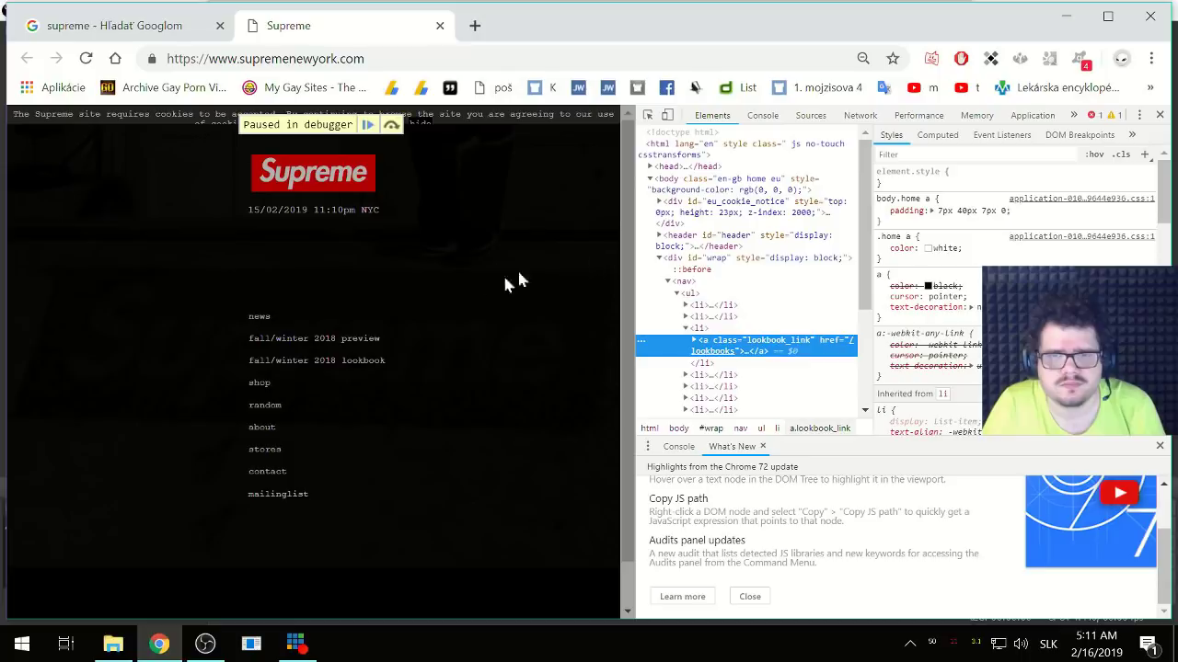
- Browse the Console, Sources (opening the pooky script) and Memory developer panels
click(465, 350)
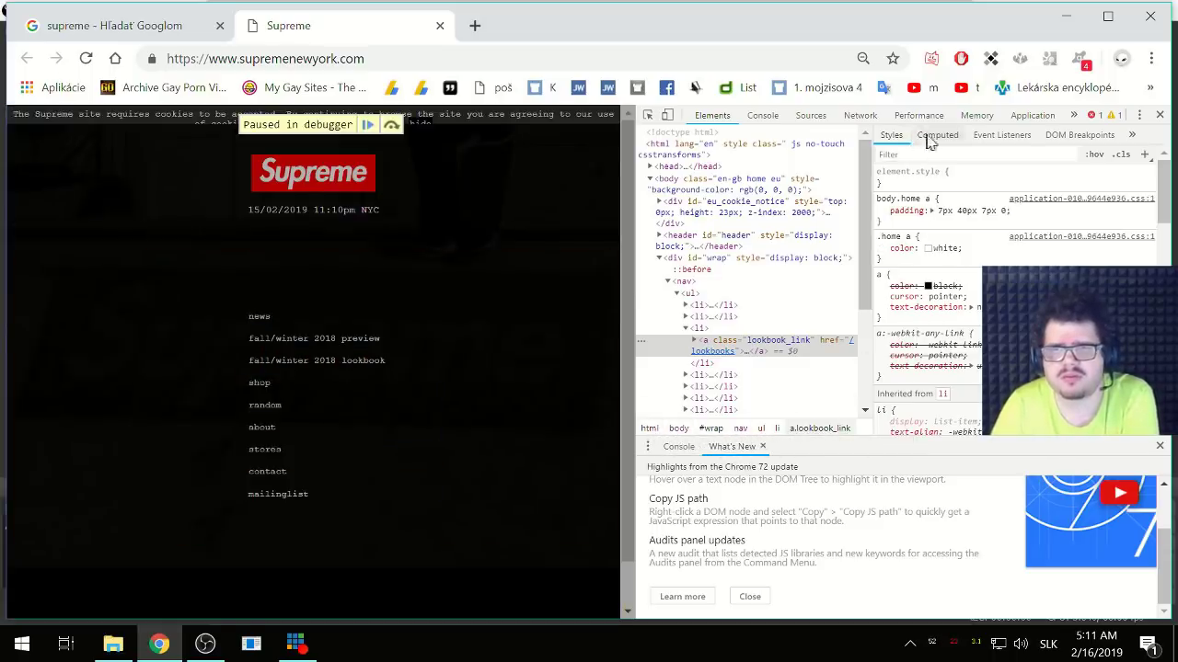
click(1132, 136)
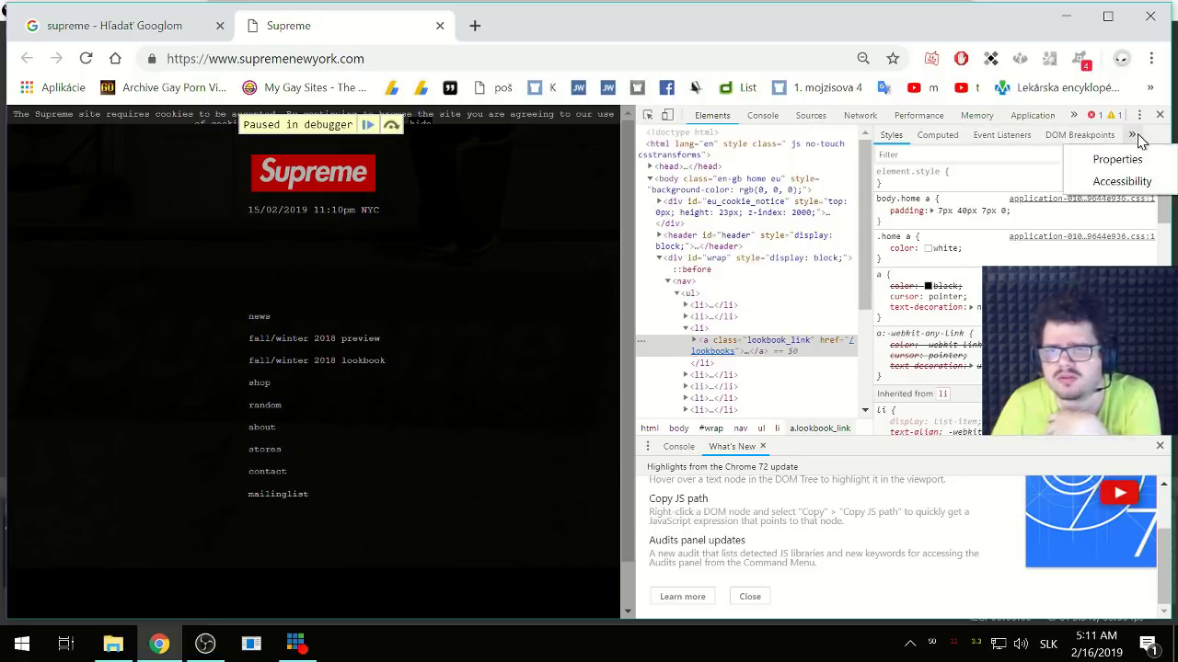
click(1074, 115)
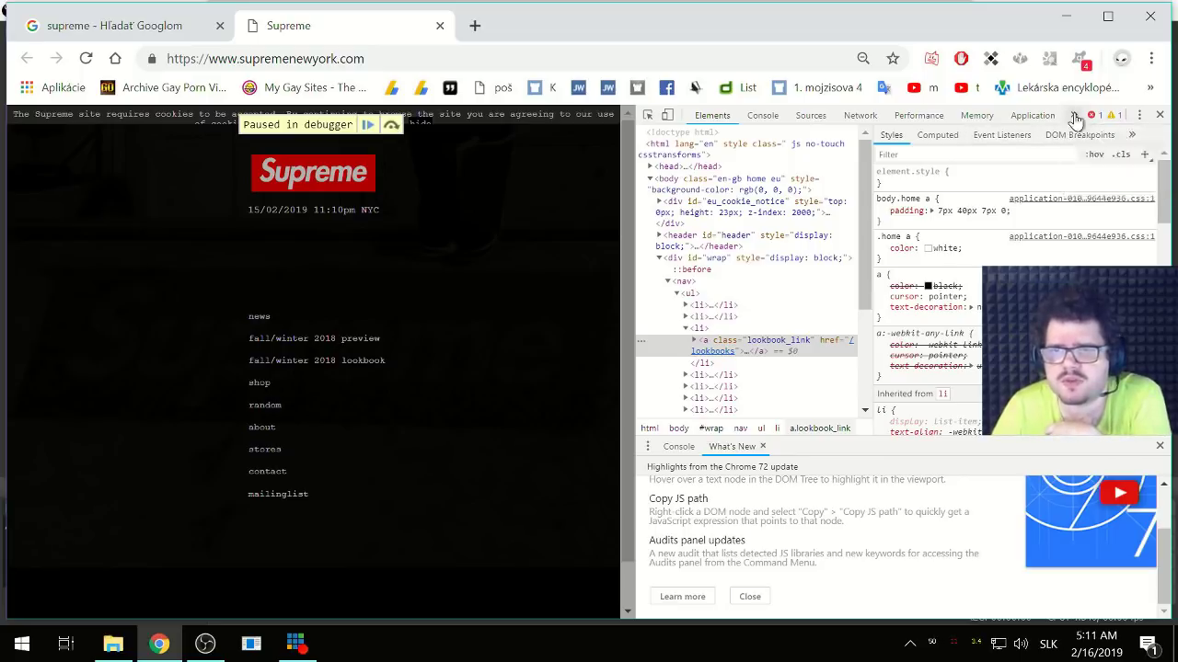
click(771, 118)
click(808, 117)
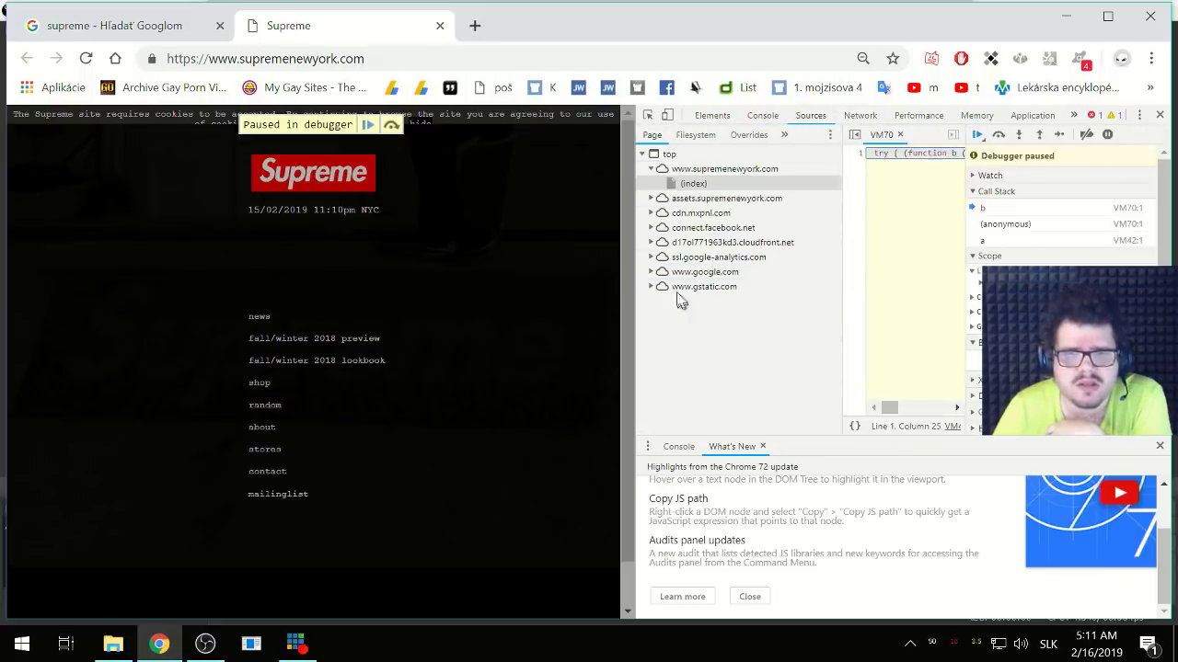
click(658, 200)
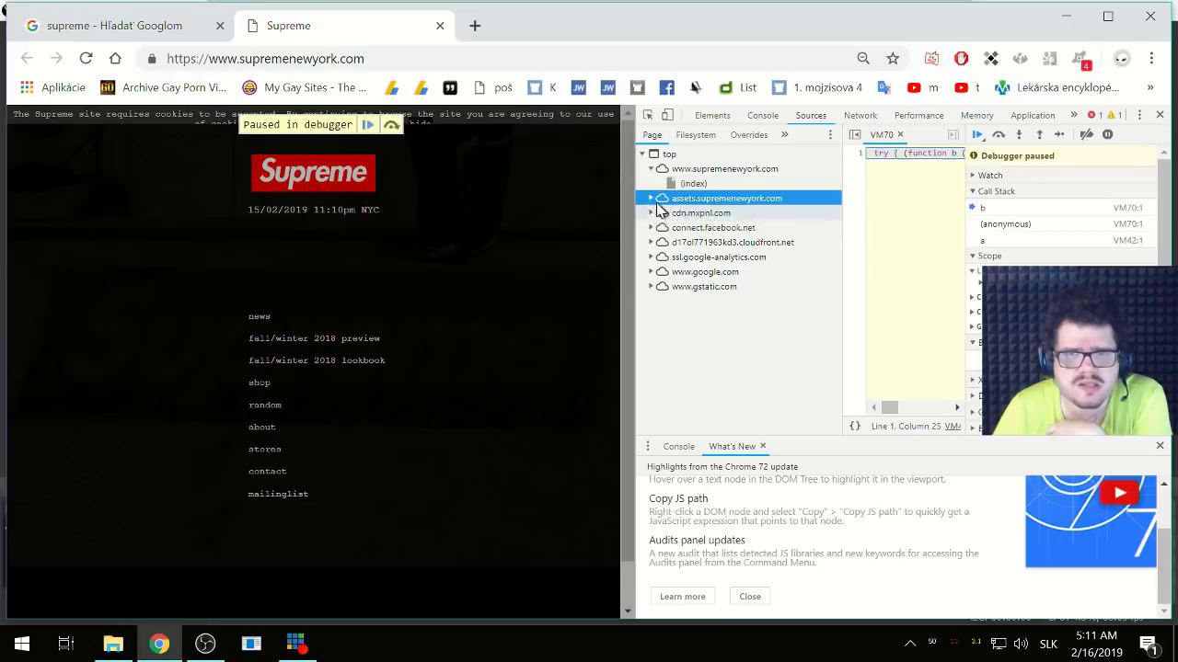
click(651, 198)
click(663, 213)
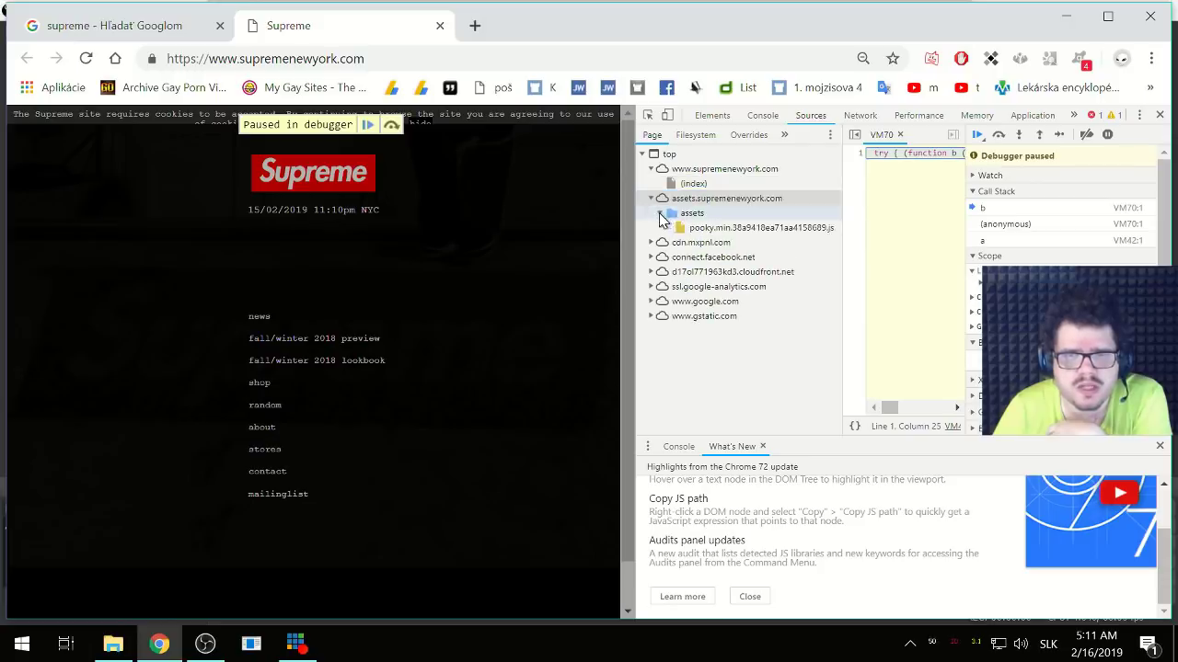
click(678, 229)
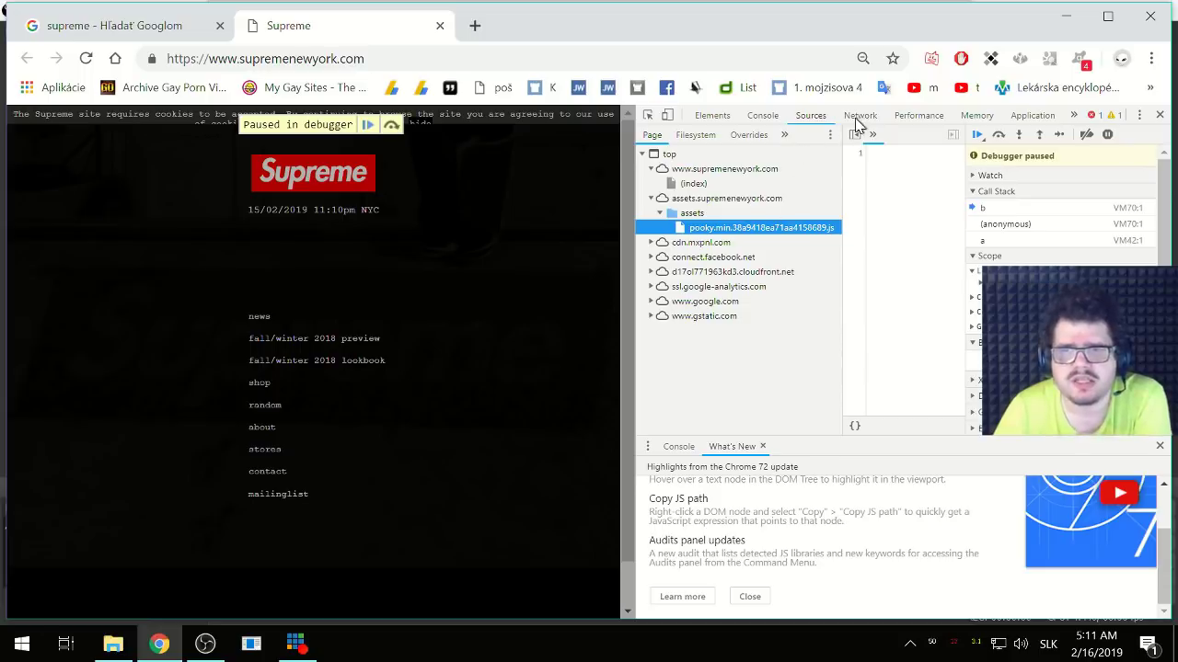
click(978, 117)
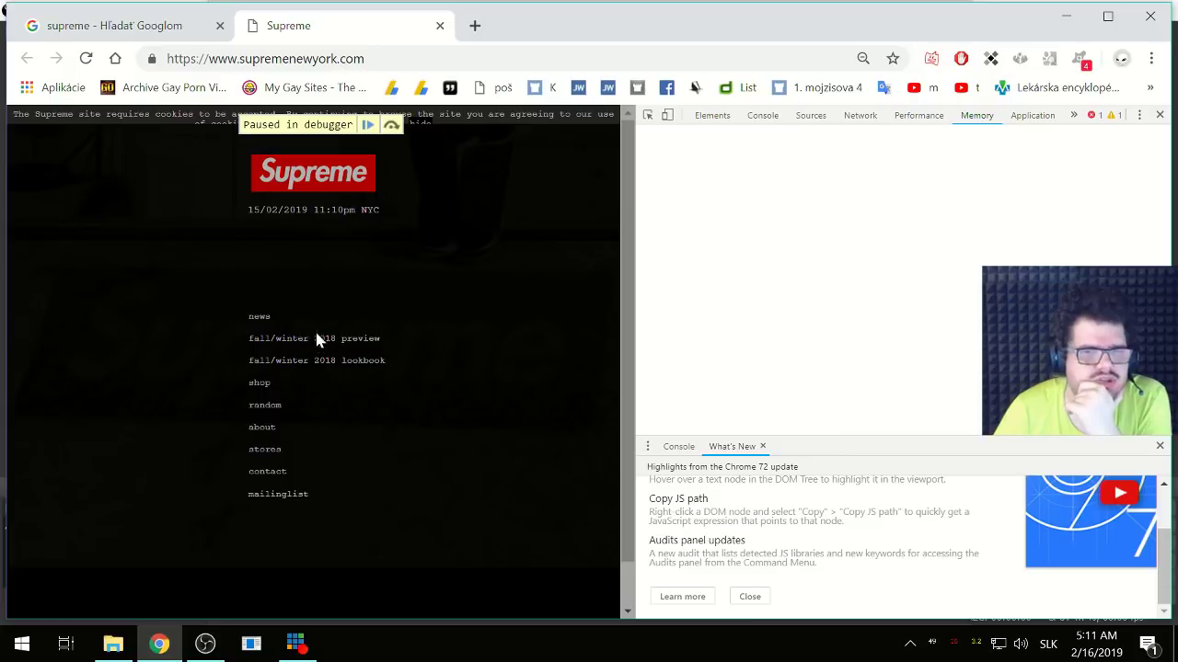
- Step the paused script, then pick the 'fall/winter 2018 preview' link with the inspector
click(312, 361)
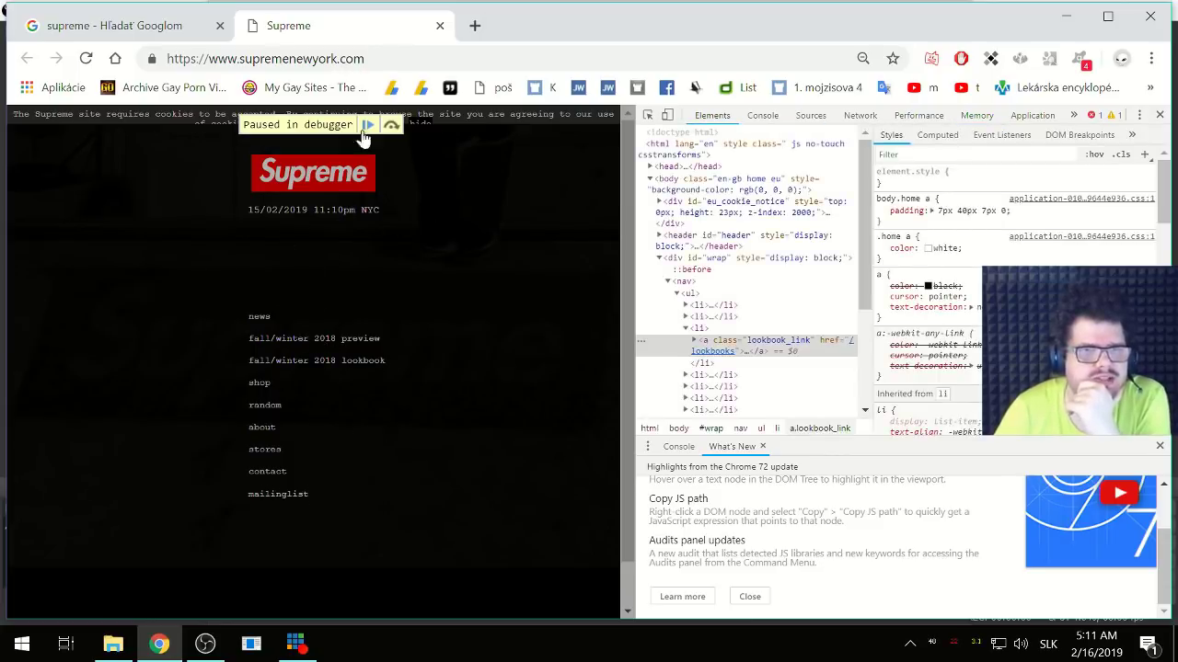
click(709, 117)
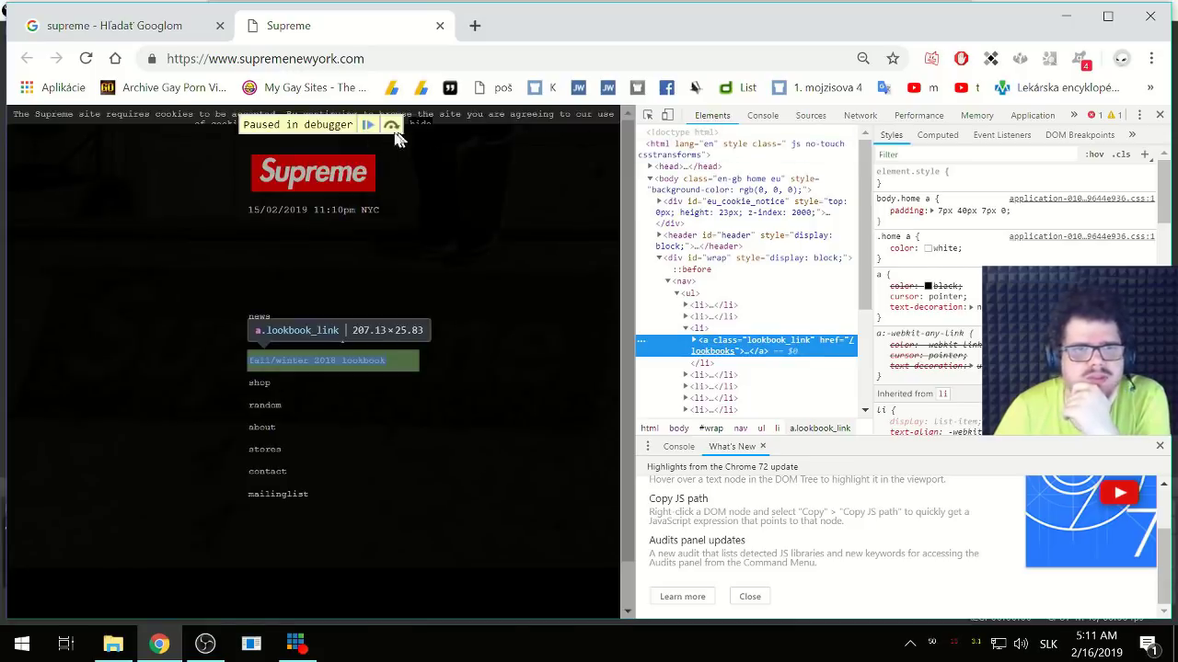
click(390, 128)
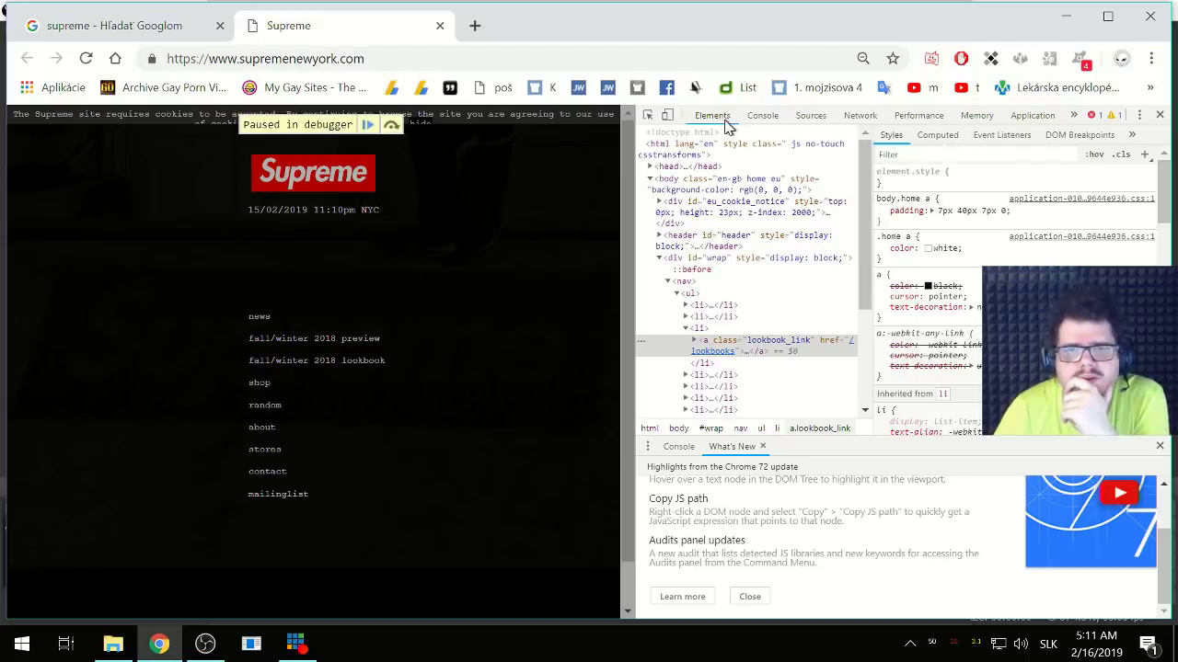
click(764, 118)
click(804, 117)
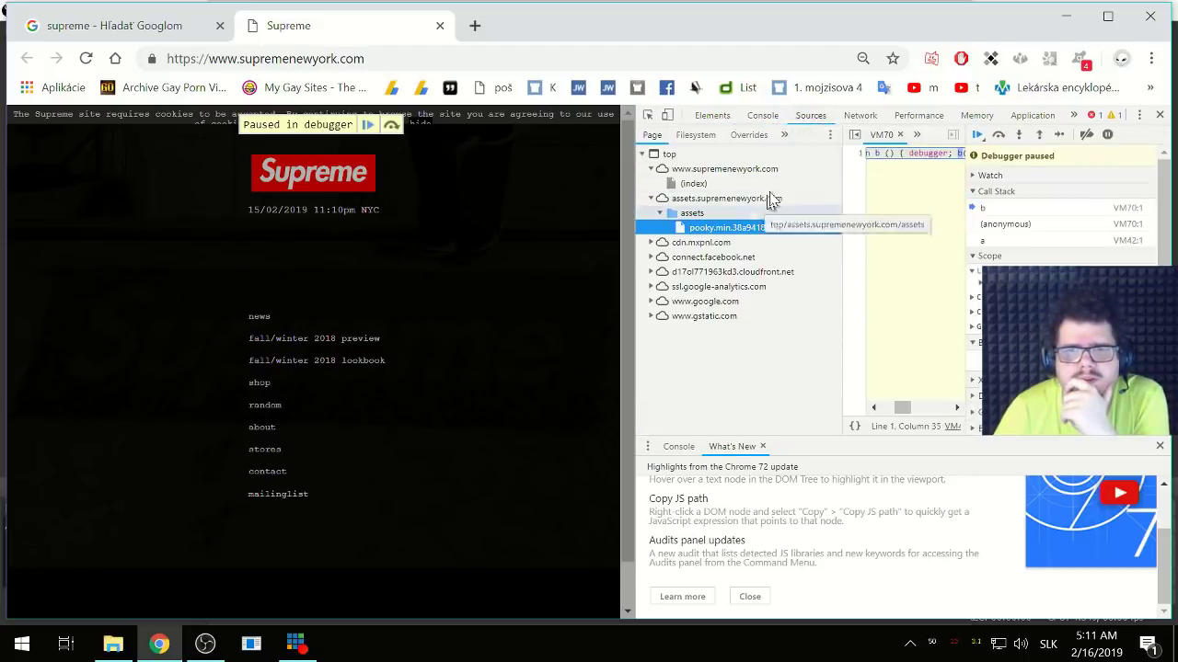
click(647, 115)
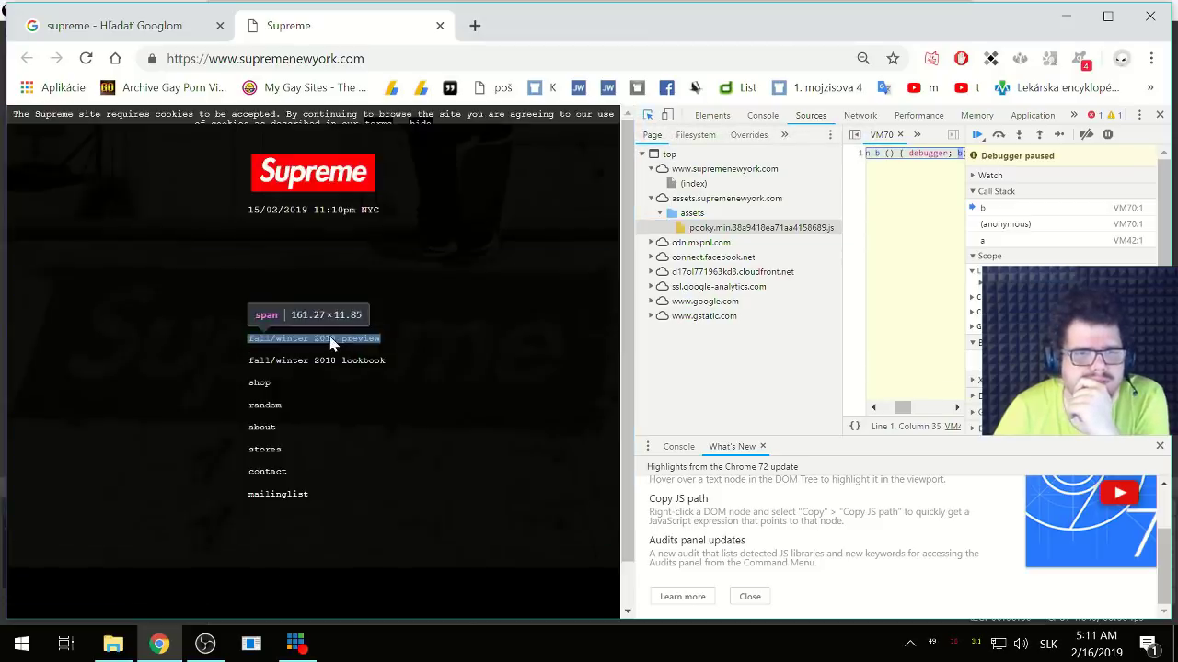
click(331, 341)
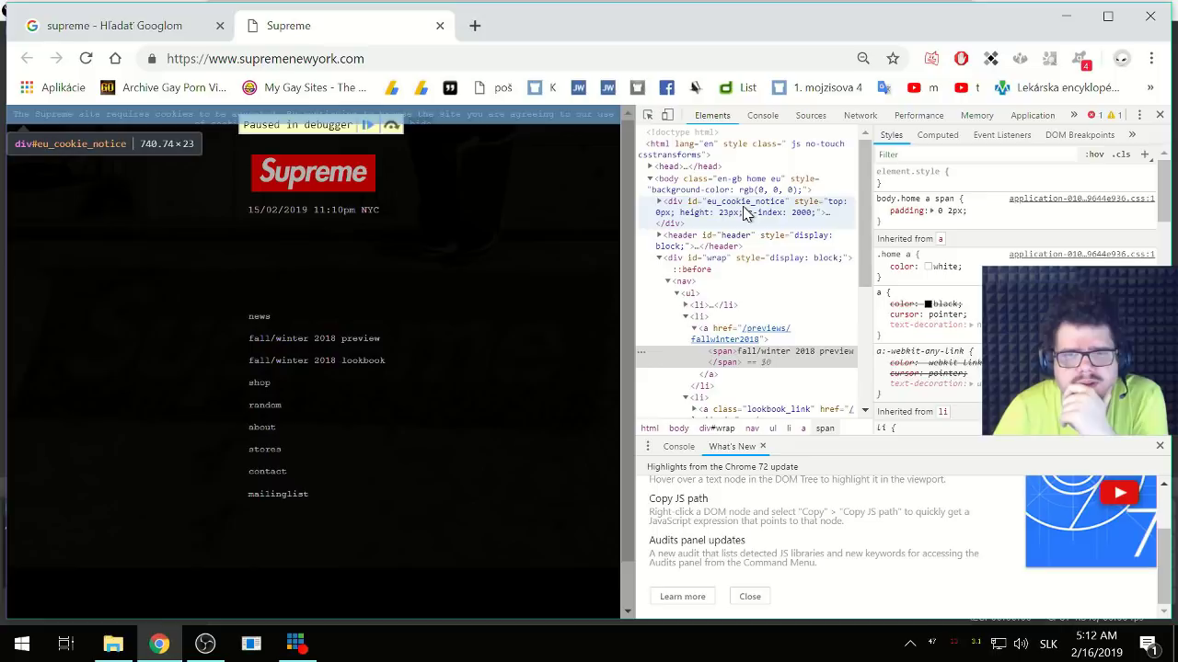
- Read the sans-serif font-family in the Styles pane, then return to OBS
double_click(764, 206)
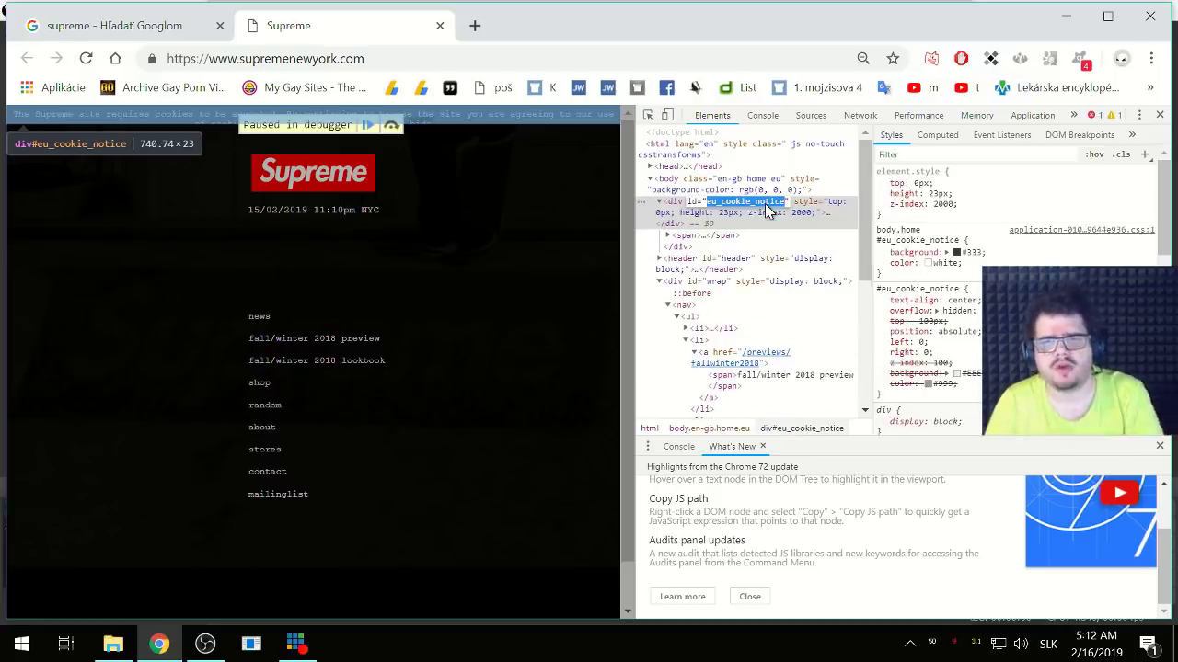
key(Escape)
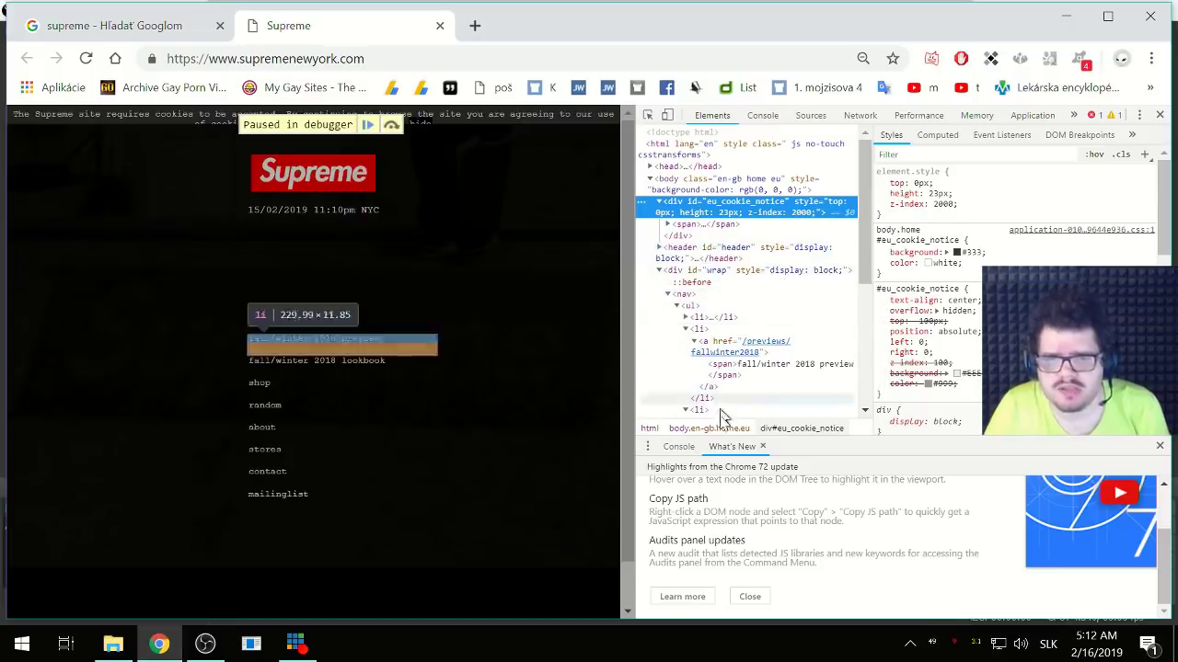
scroll(769, 483, up, 1)
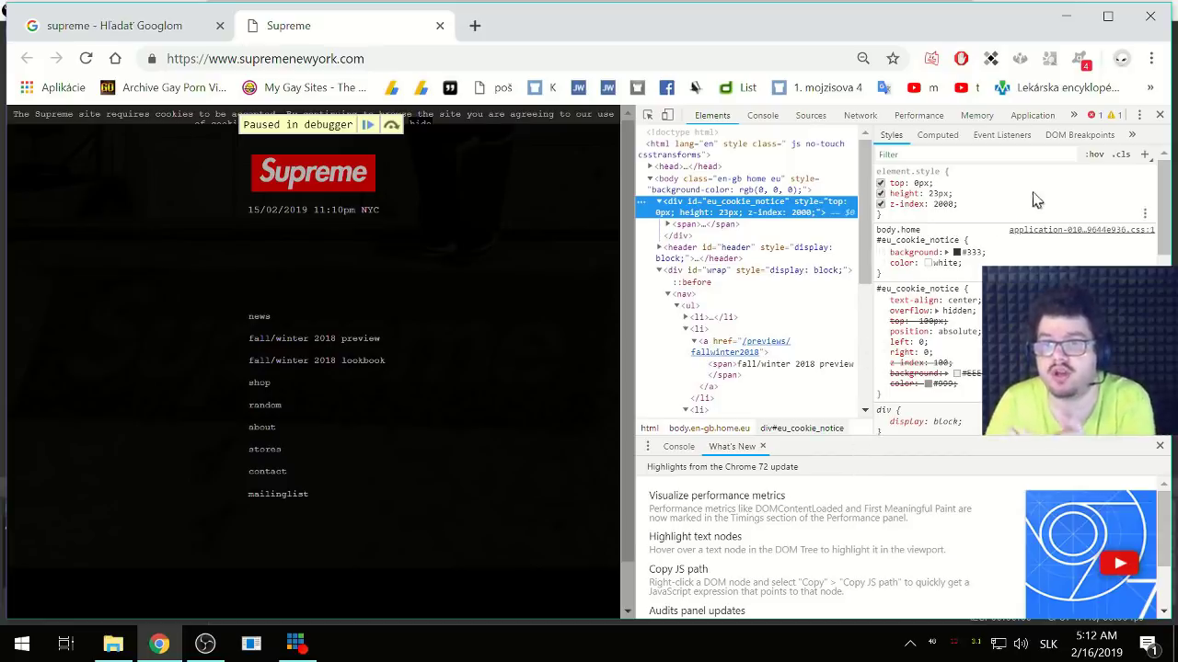
scroll(1018, 198, down, 2)
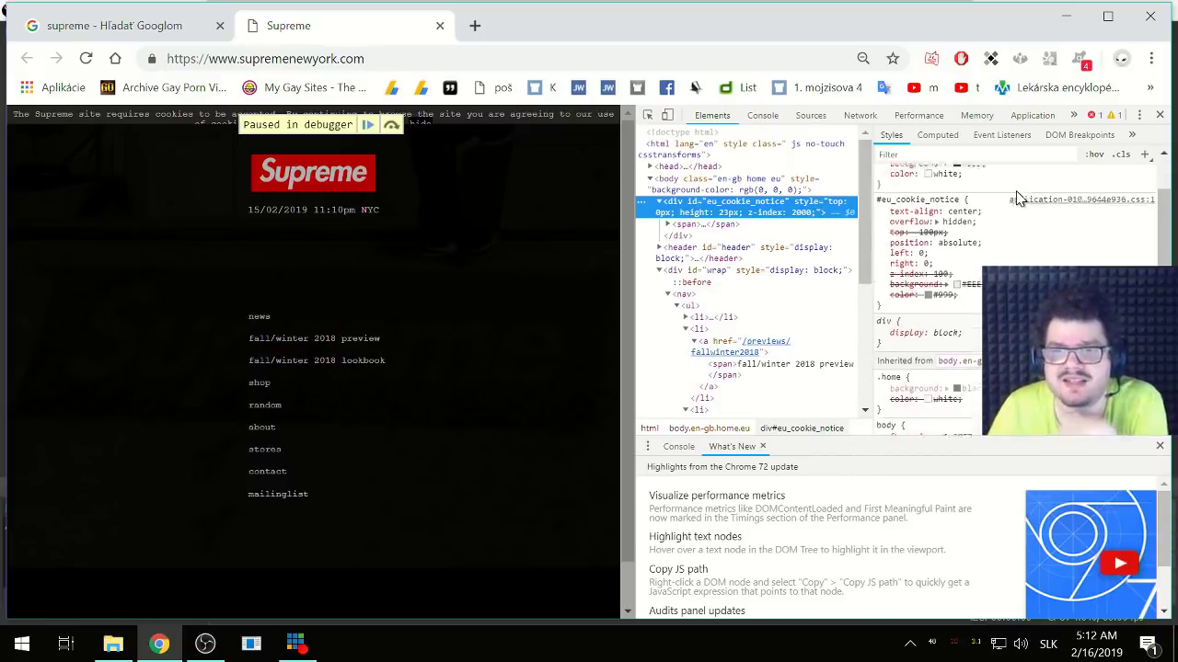
scroll(1019, 198, up, 2)
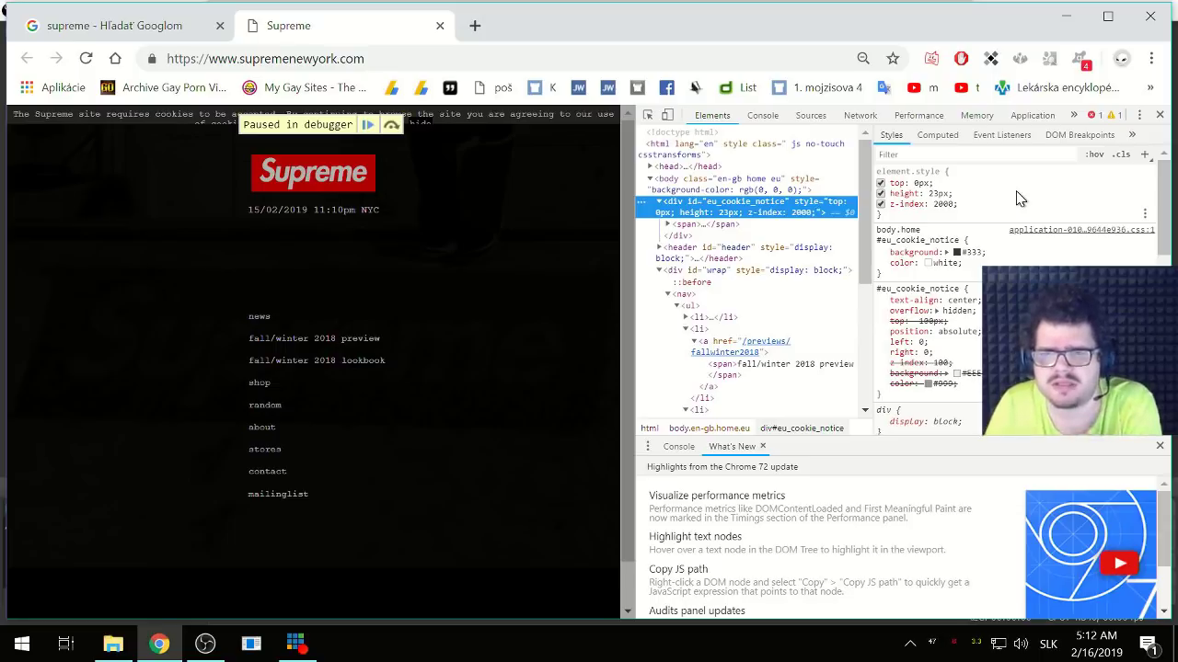
scroll(1018, 198, down, 2)
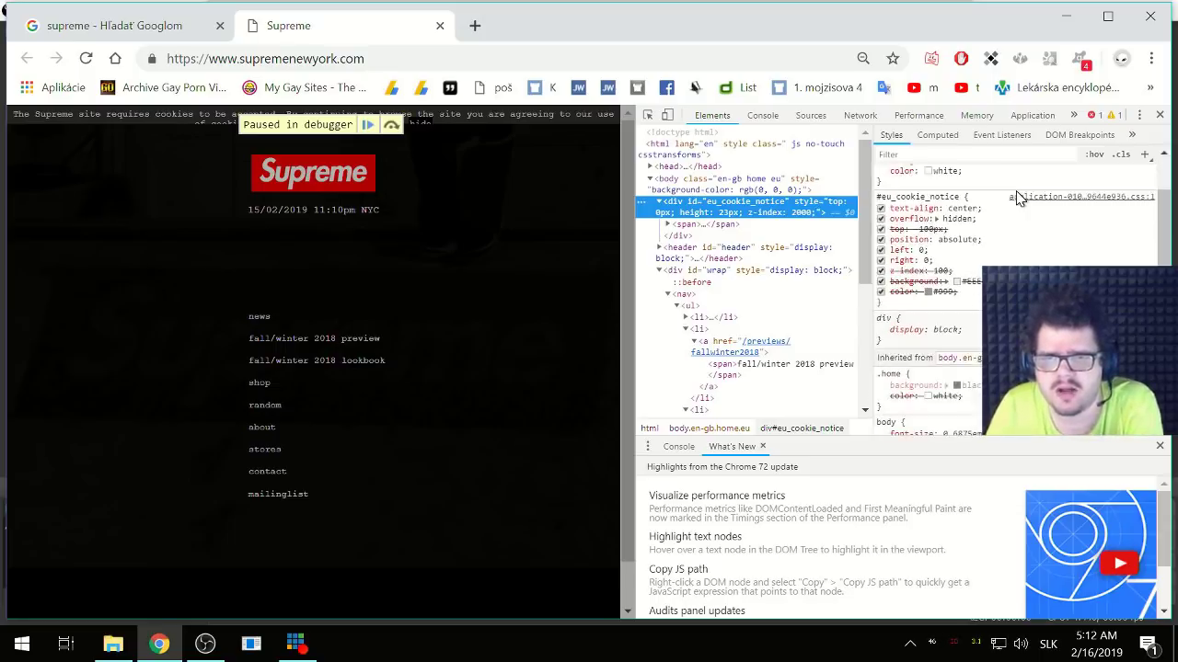
scroll(928, 228, down, 2)
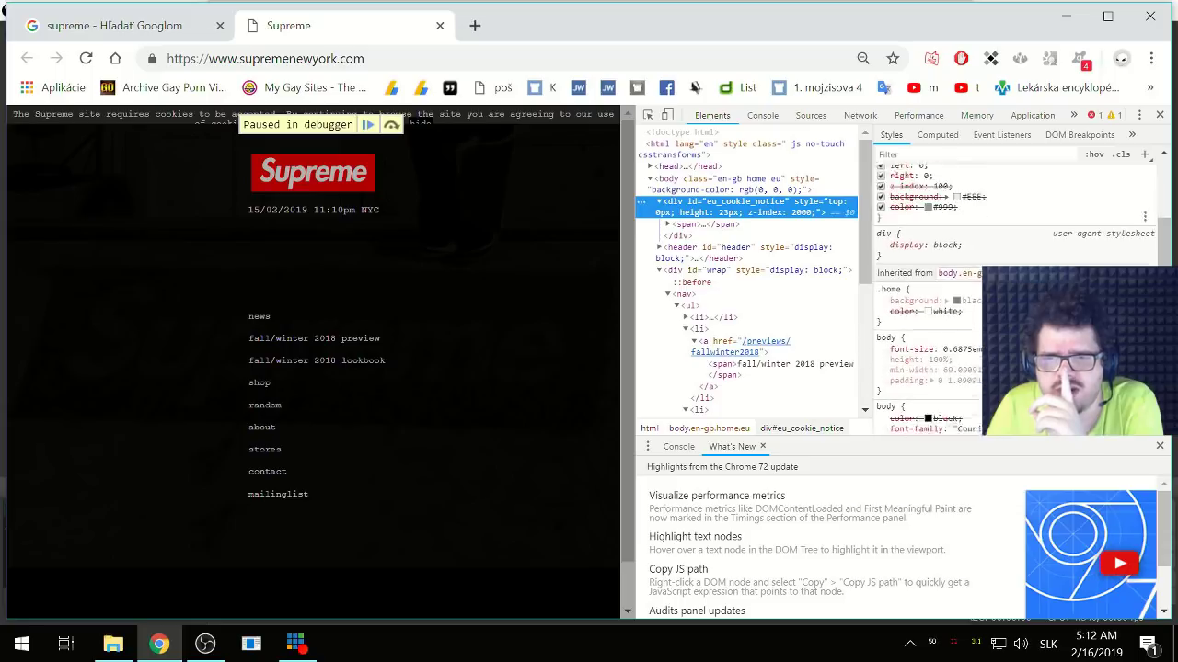
scroll(927, 268, down, 4)
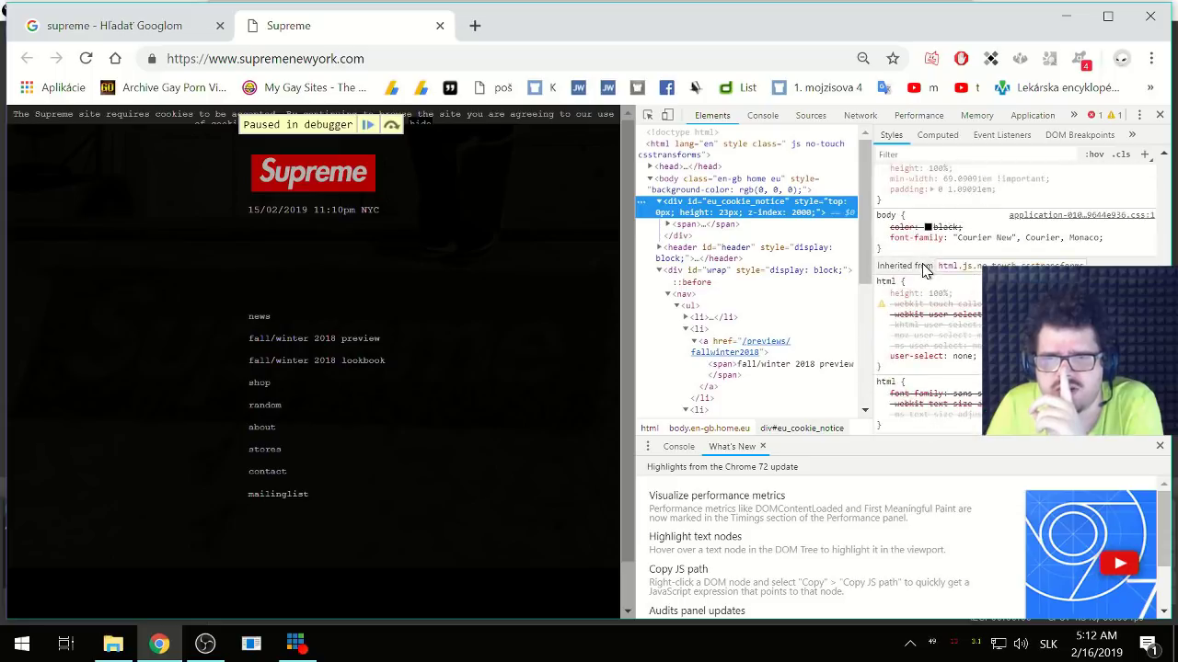
scroll(924, 270, down, 2)
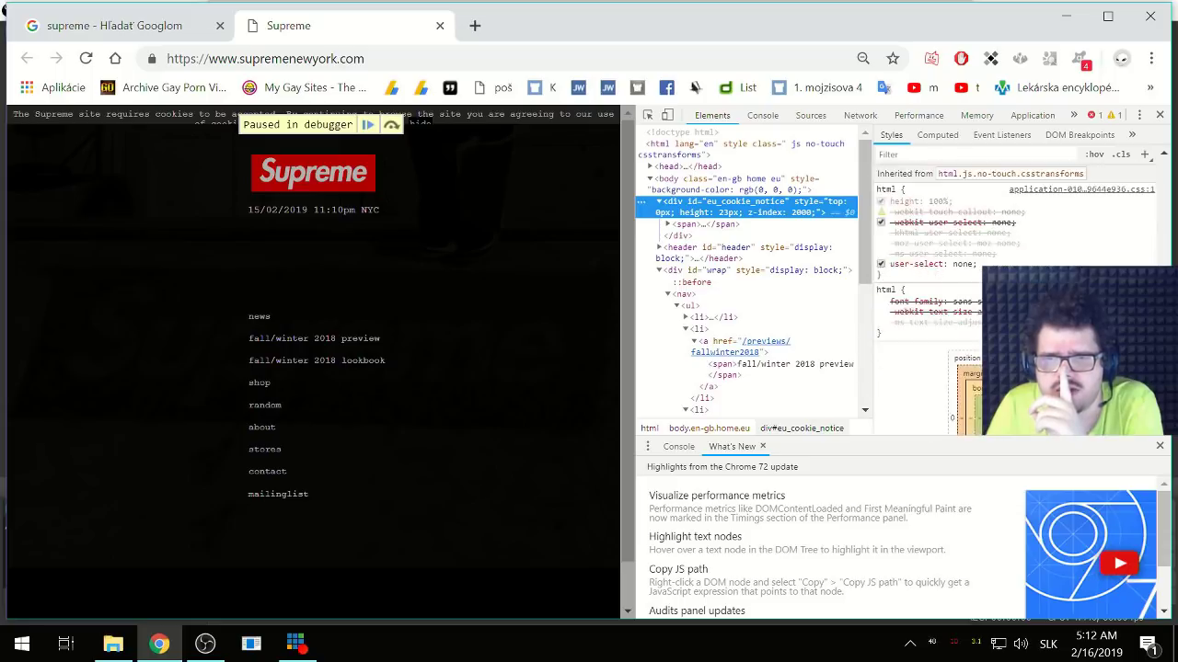
scroll(927, 230, down, 1)
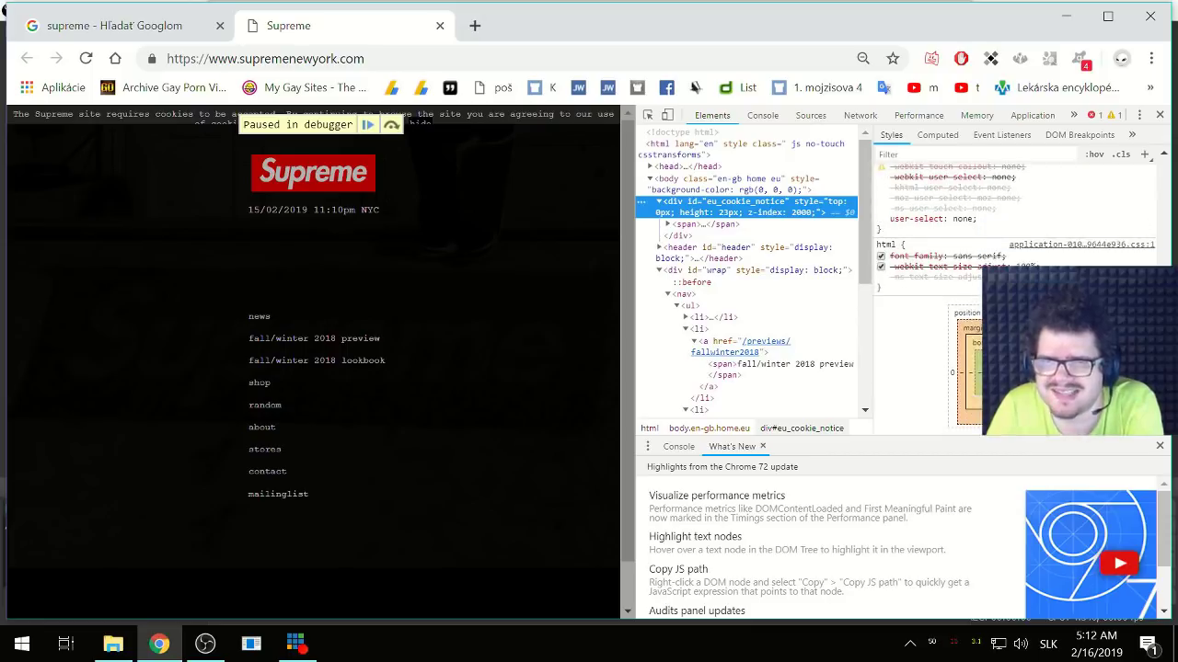
drag(953, 257, 980, 257)
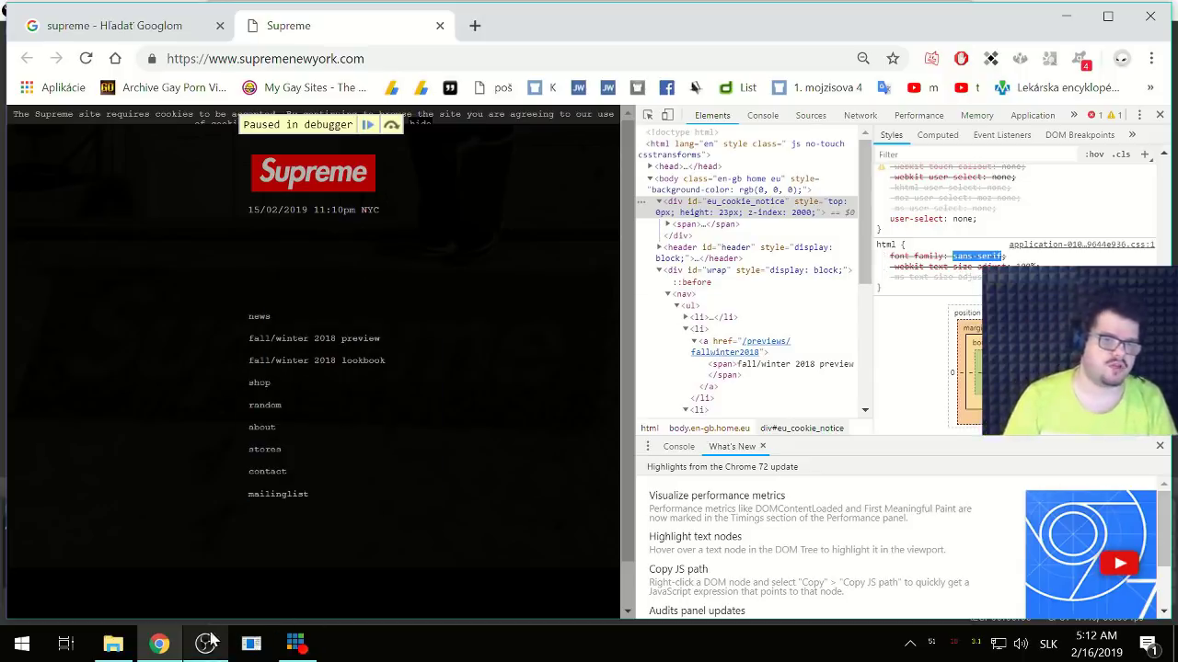
click(210, 646)
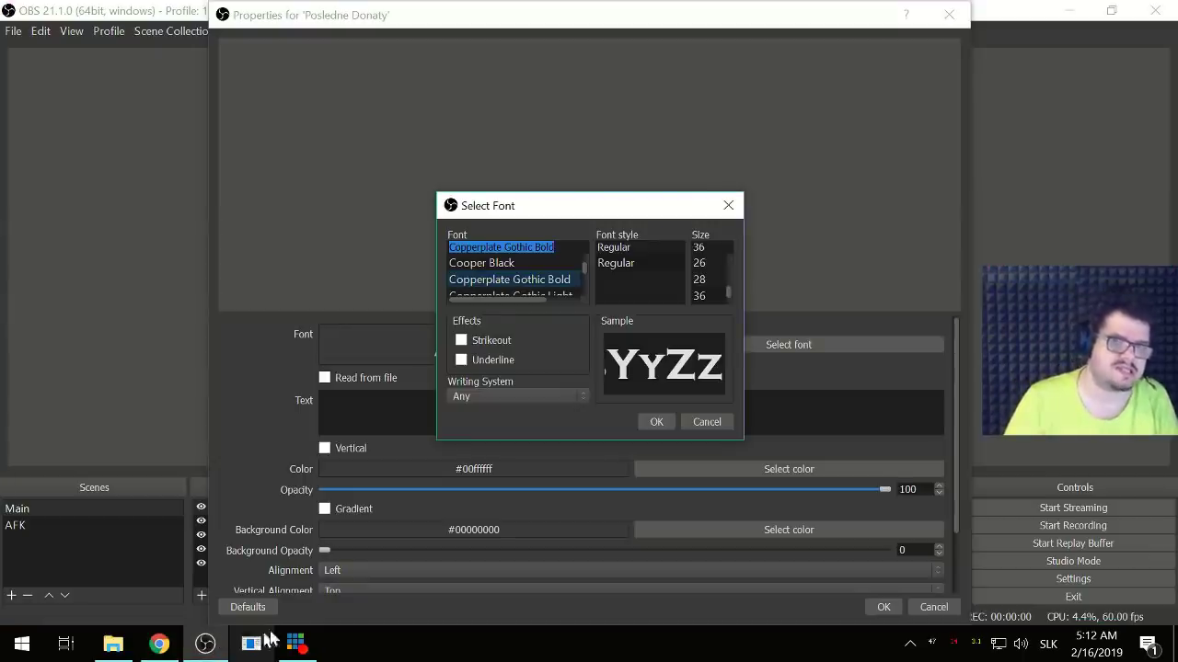
- Jump to fonts starting with 'S' and preview Sitka and Source Sans Pro
double_click(518, 249)
click(518, 249)
text(Script)
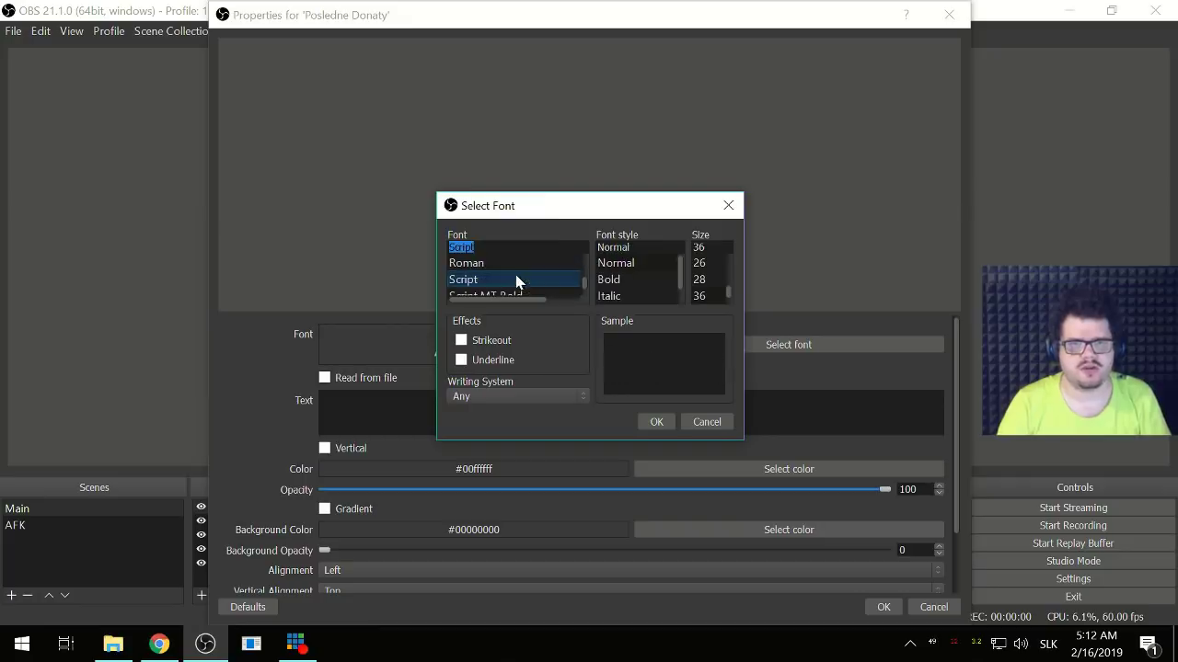
key(Down)
key(Down)
key(Down)
key(Down)
key(Down)
key(Down)
key(Down)
key(Down)
key(Down)
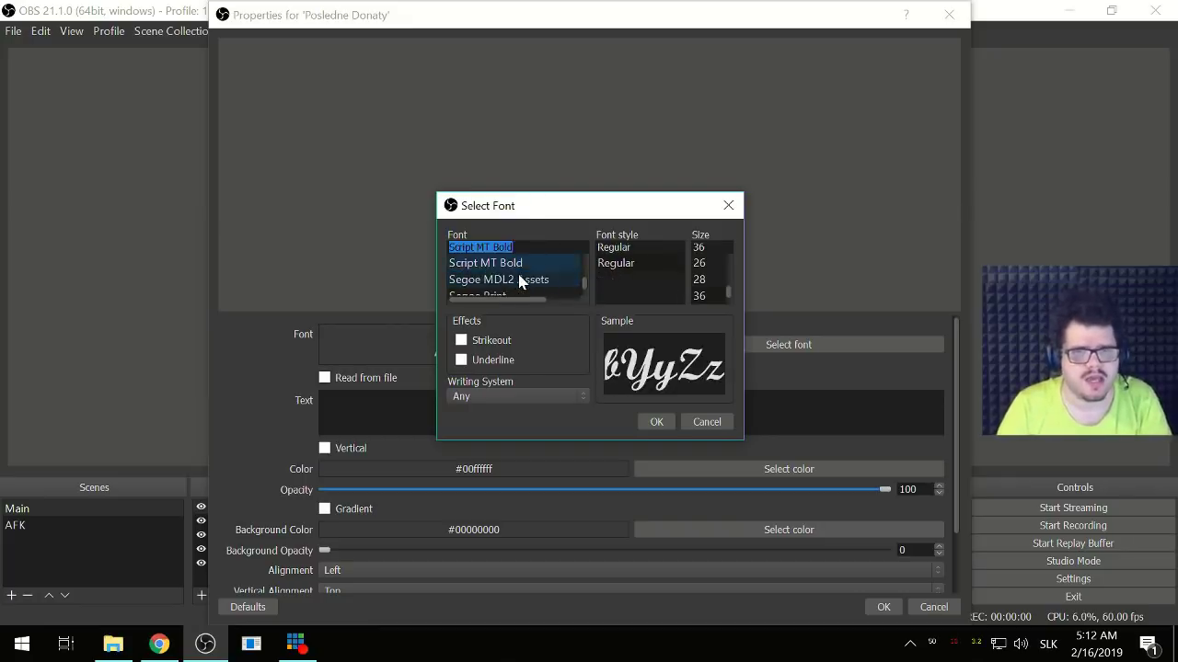
key(Down)
key(Down)
key(Down)
key(Down)
key(Down)
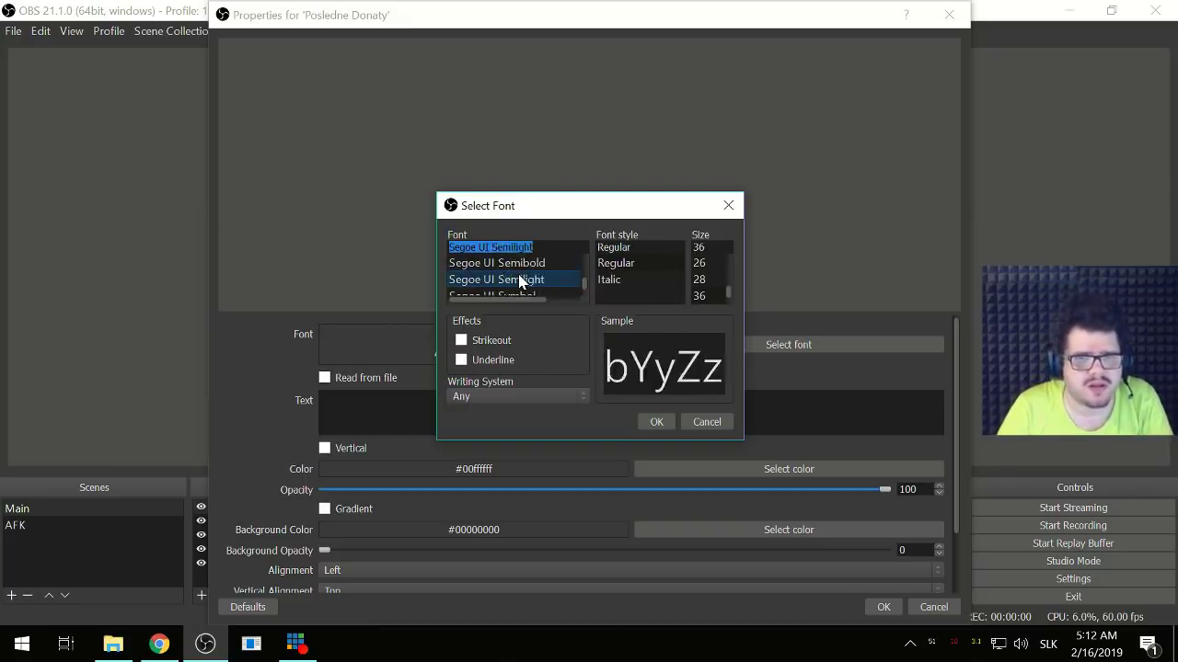
key(Down)
key(Down)
key(Down)
key(Down)
key(Down)
key(Down)
key(Down)
key(Down)
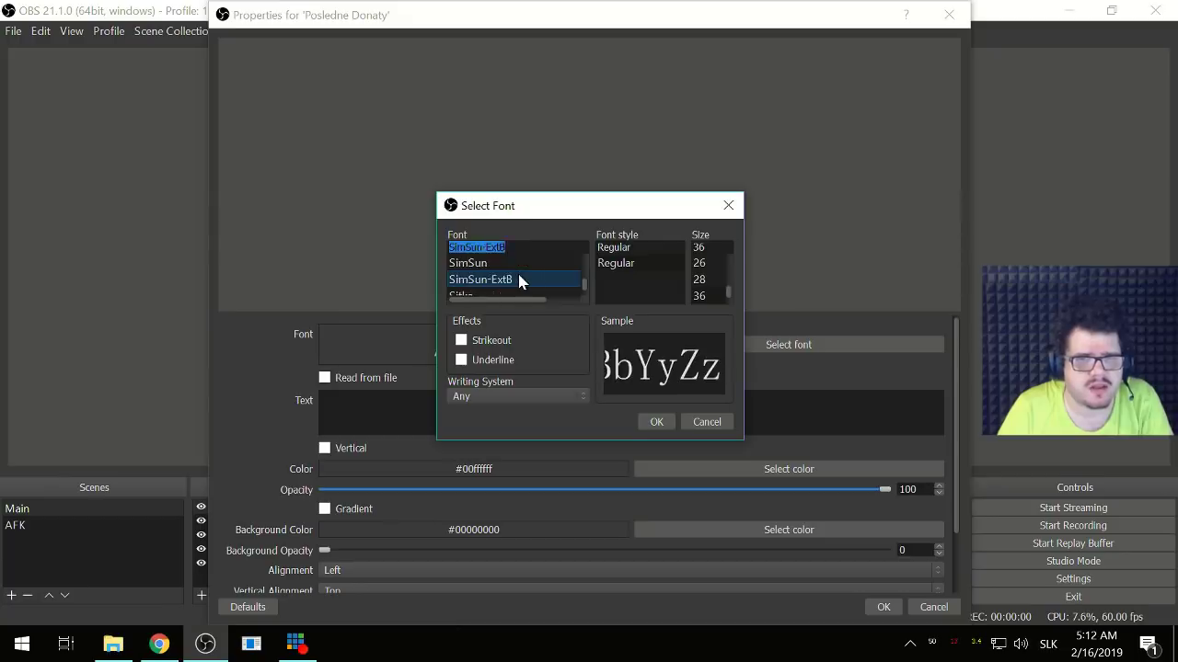
key(Down)
key(Down)
key(Down)
key(Down)
key(Down)
key(Down)
key(Down)
key(Down)
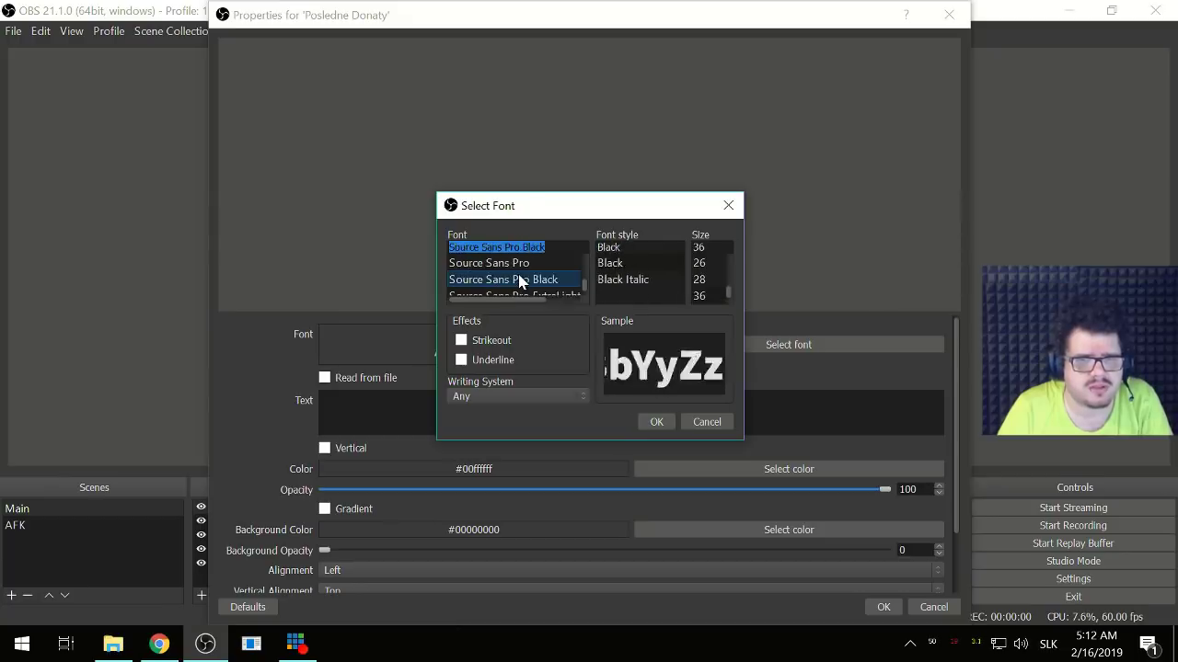
key(Down)
key(Down)
key(Down)
key(Down)
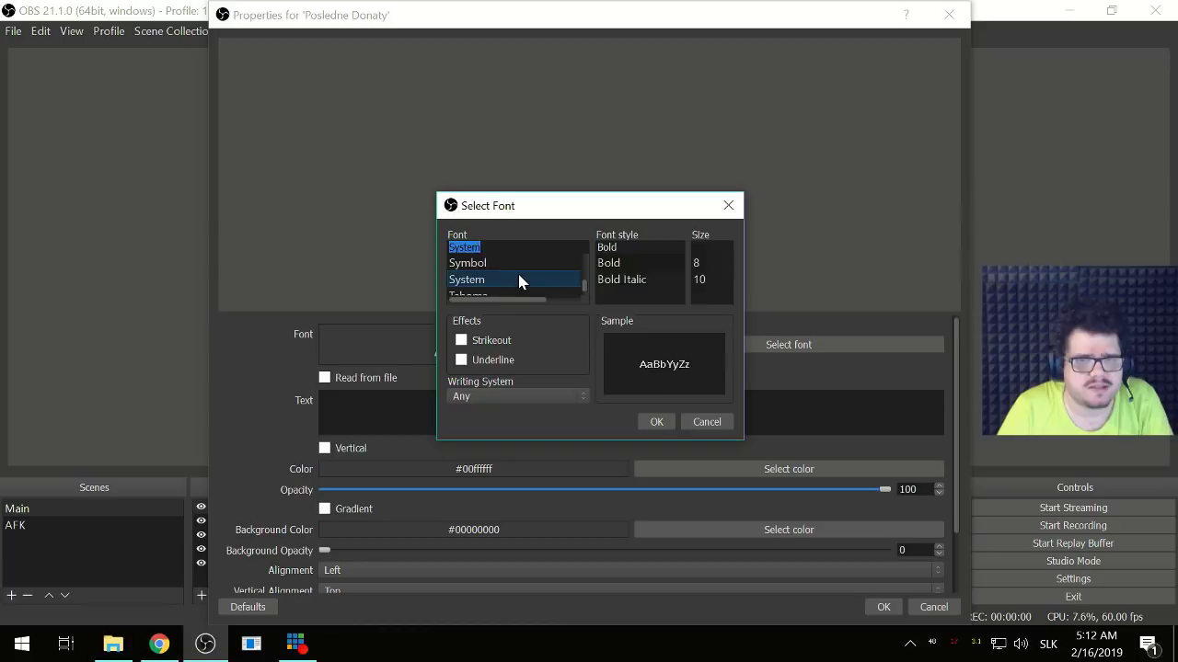
- Preview Segoe UI, Roboto, Showcard Gothic, Stencil and Terminal, then close the chooser keeping Arial
key(Down)
key(Up)
key(Up)
key(Up)
key(Up)
key(Up)
key(Up)
key(Up)
key(Up)
key(Up)
key(Up)
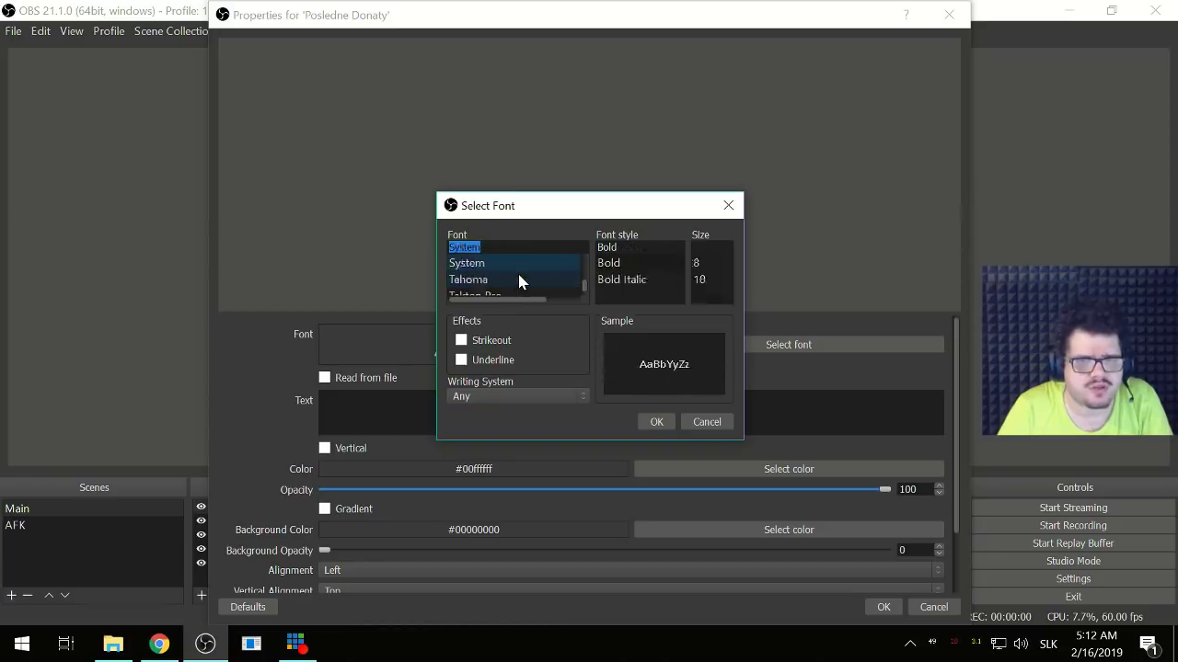
key(Up)
key(Up)
key(Up)
key(Up)
key(Up)
key(Up)
key(Up)
key(Up)
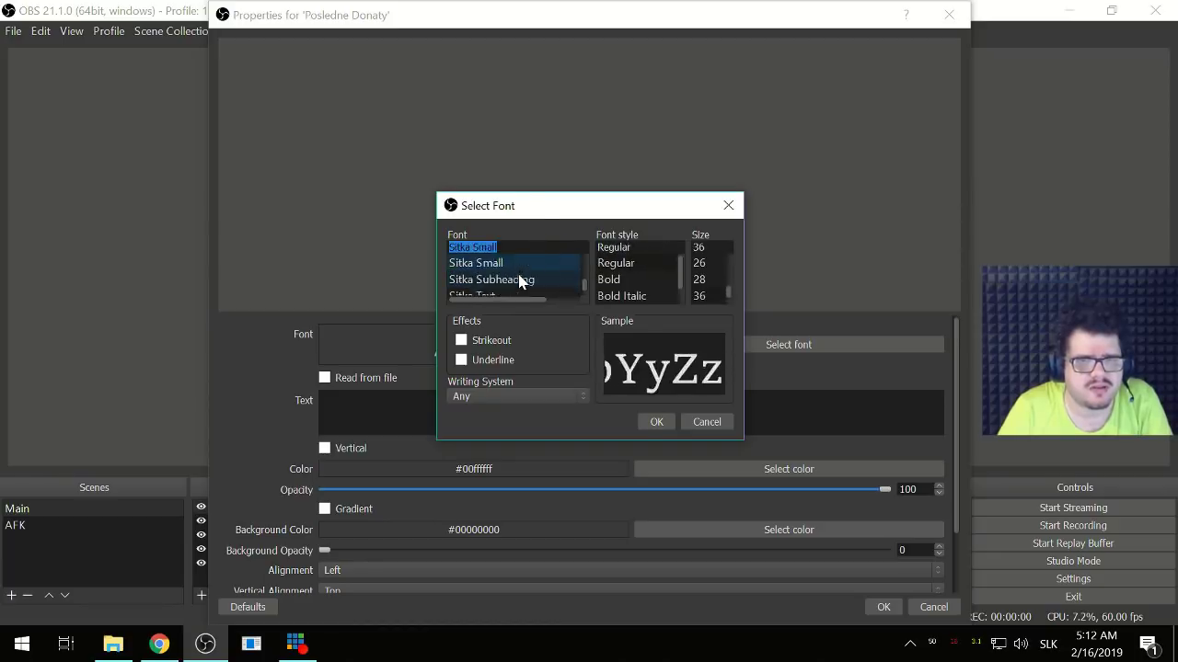
key(Up)
key(Up)
key(Up)
key(Up)
key(Up)
key(Up)
key(Up)
key(Up)
key(Up)
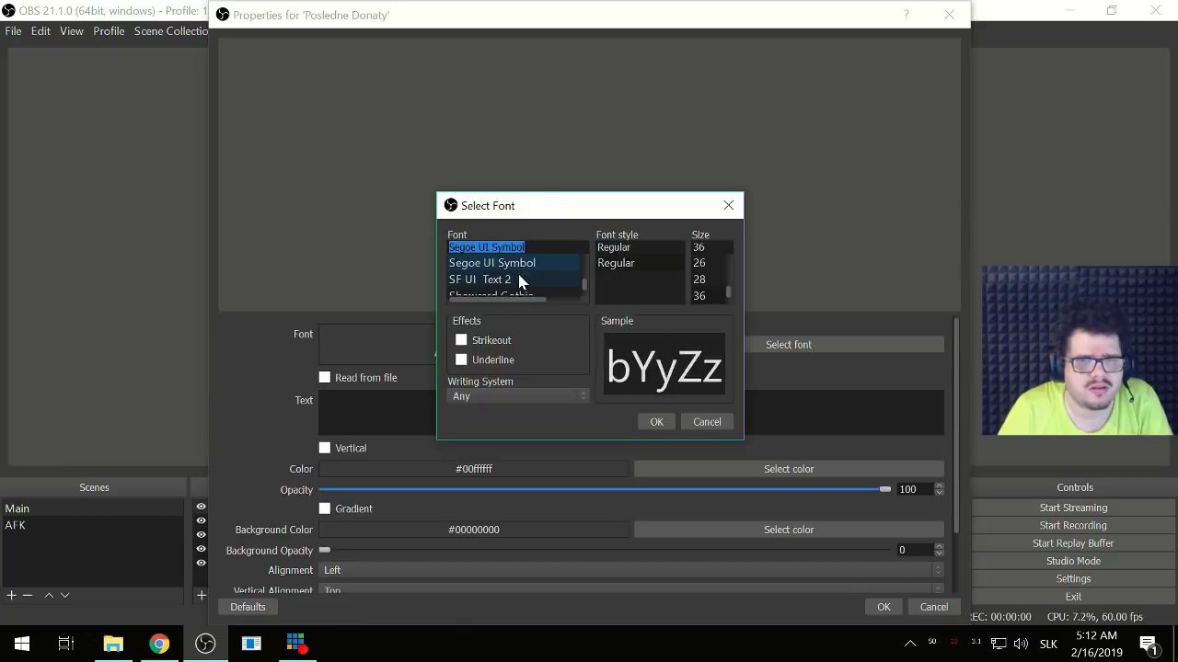
key(Up)
key(Up)
key(Up)
key(Up)
key(Up)
key(Up)
key(Up)
key(Up)
key(Up)
key(Up)
key(Up)
key(Up)
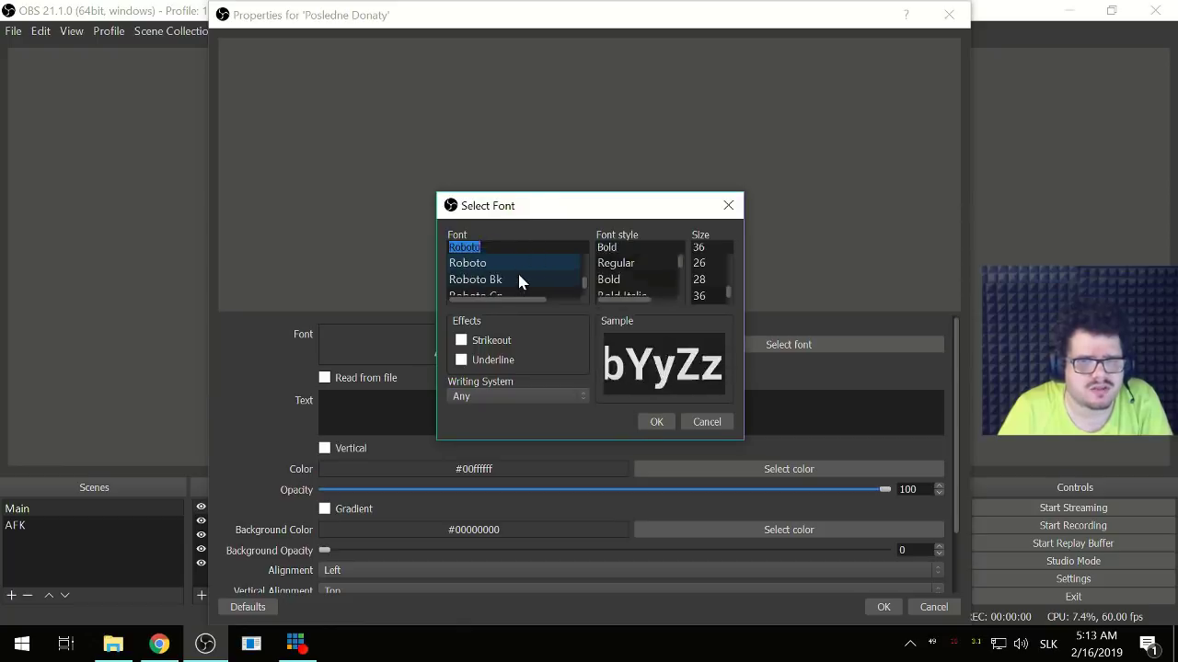
key(Down)
key(Down)
key(Down)
key(Down)
key(Down)
key(Down)
key(Down)
key(Down)
key(Down)
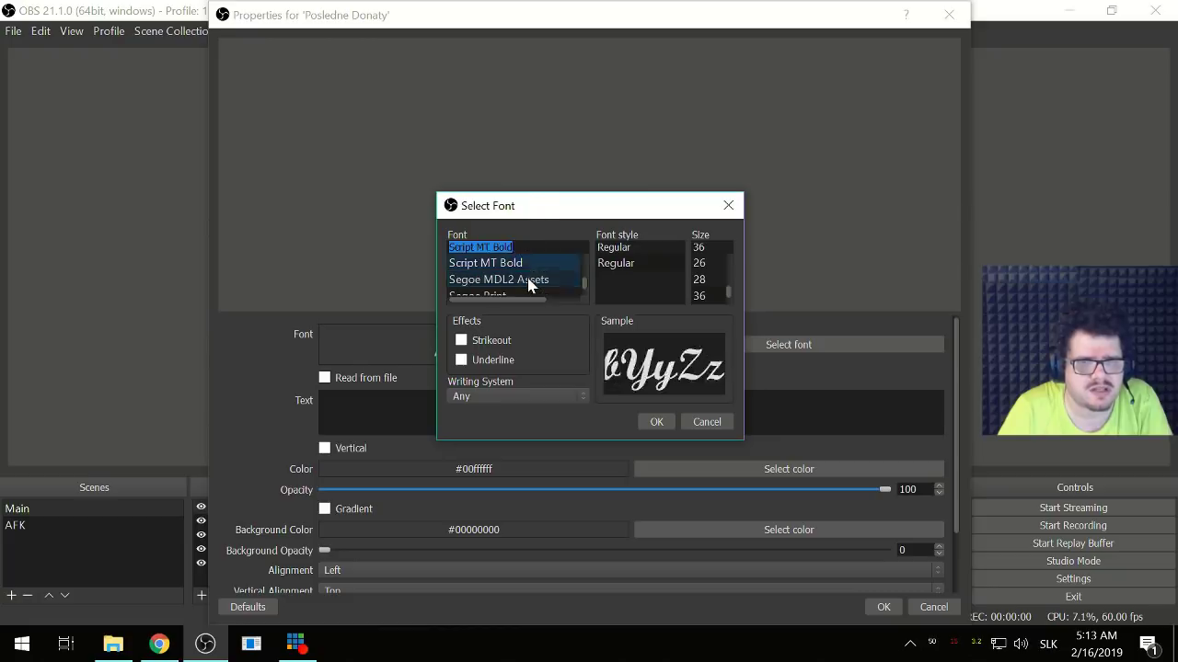
key(Up)
key(Up)
key(Up)
key(Down)
key(Down)
key(Down)
key(Down)
key(Down)
key(Down)
key(Down)
key(Down)
key(Down)
key(Down)
key(Down)
key(Down)
key(Down)
key(Down)
key(Down)
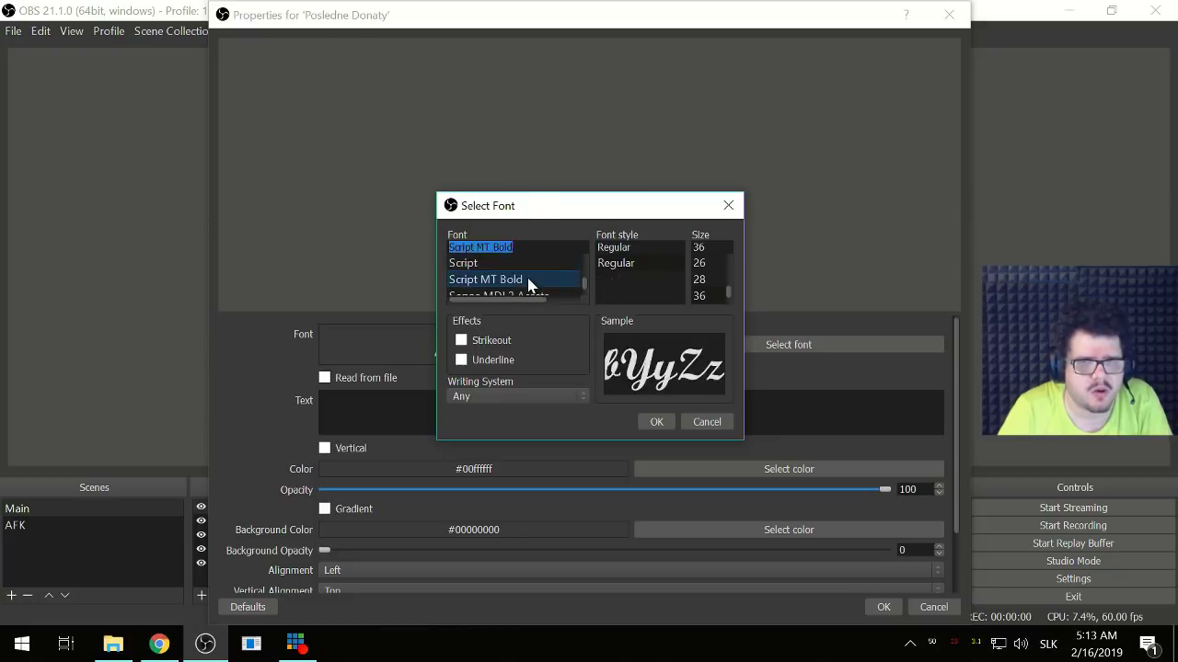
key(Down)
key(Down)
key(Down)
key(Down)
key(Down)
key(Down)
key(Down)
key(Down)
key(Down)
key(Down)
key(Down)
key(Down)
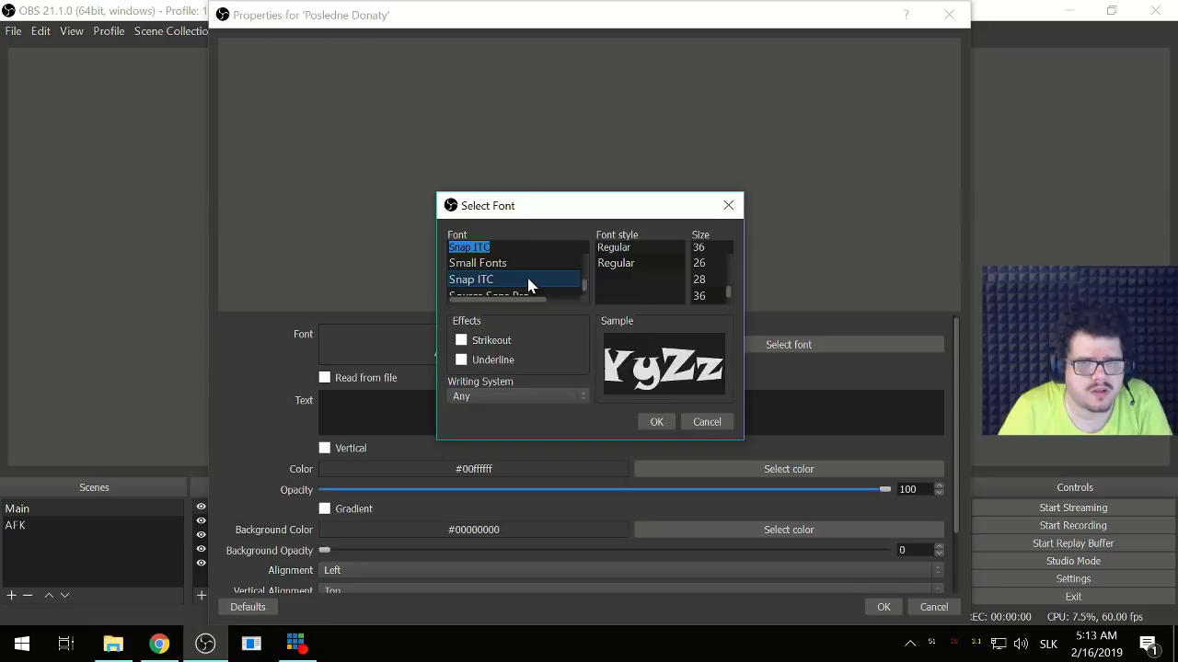
key(Down)
key(Down)
key(Down)
key(Down)
key(Down)
key(Down)
key(Down)
key(Down)
key(Down)
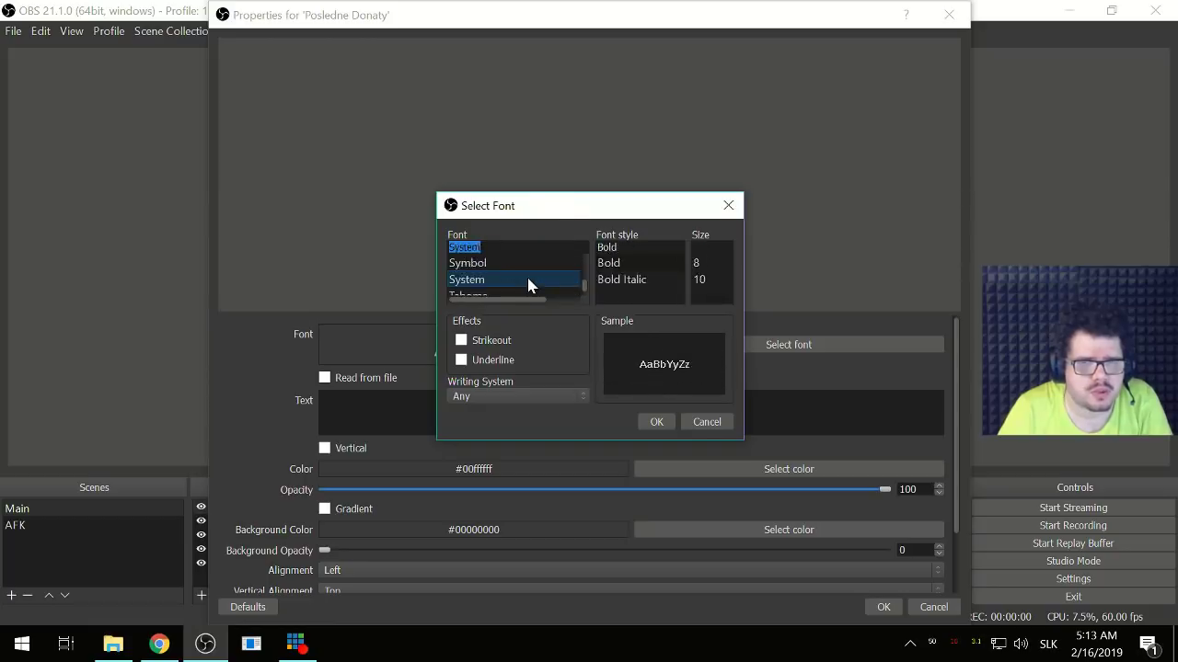
key(Down)
key(Down)
key(Down)
key(Down)
key(Down)
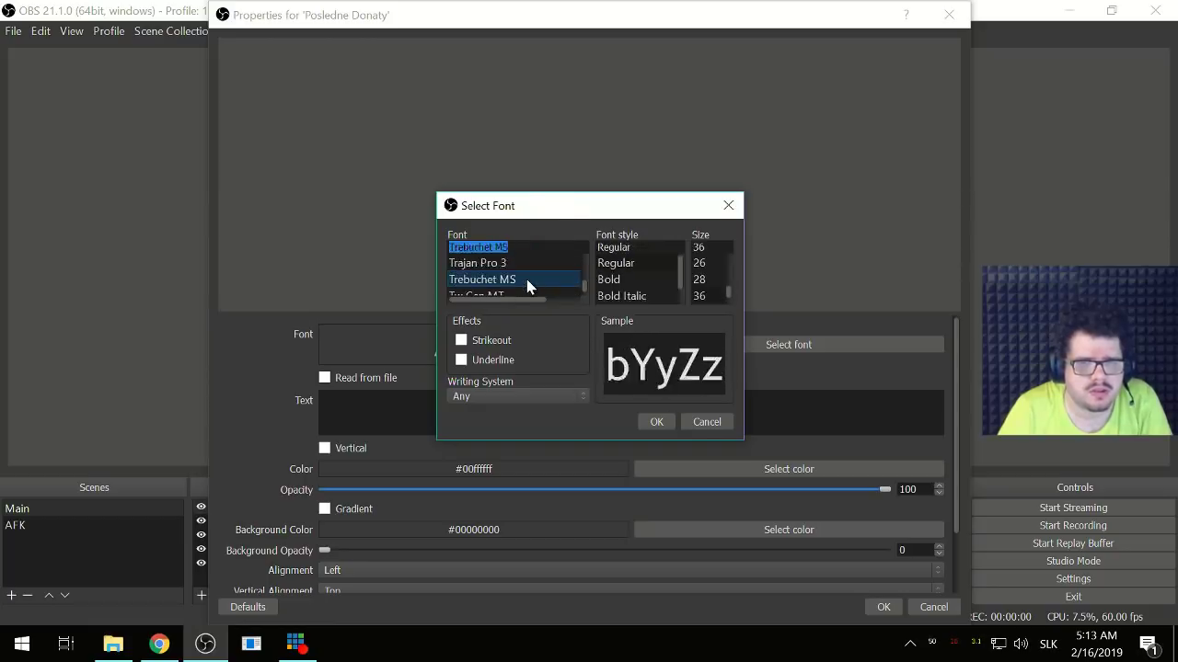
click(729, 208)
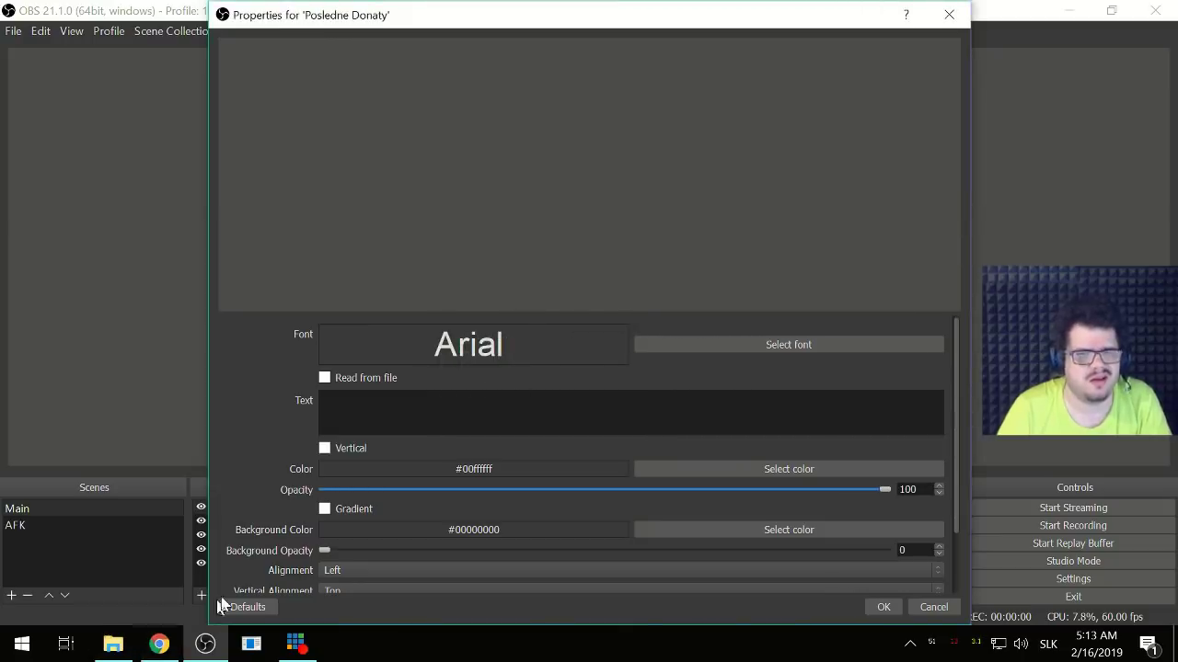
- Set the text font to 8514oem, apply, and reopen Posledne Donaty's properties
click(696, 345)
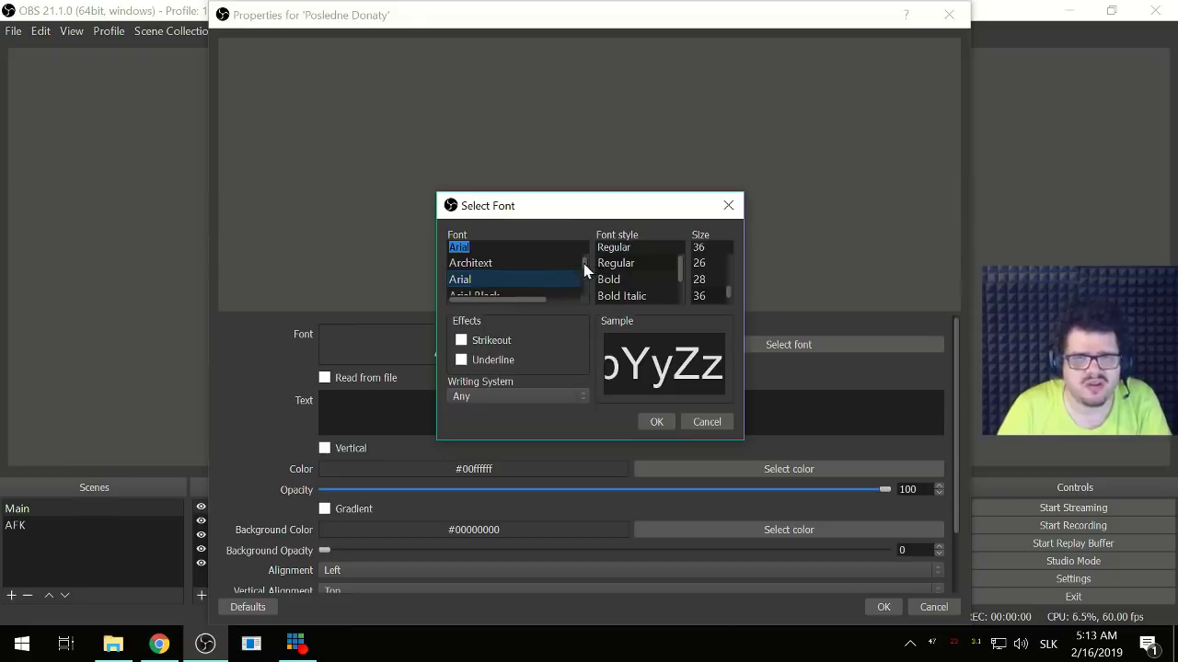
drag(583, 263, 584, 256)
click(514, 267)
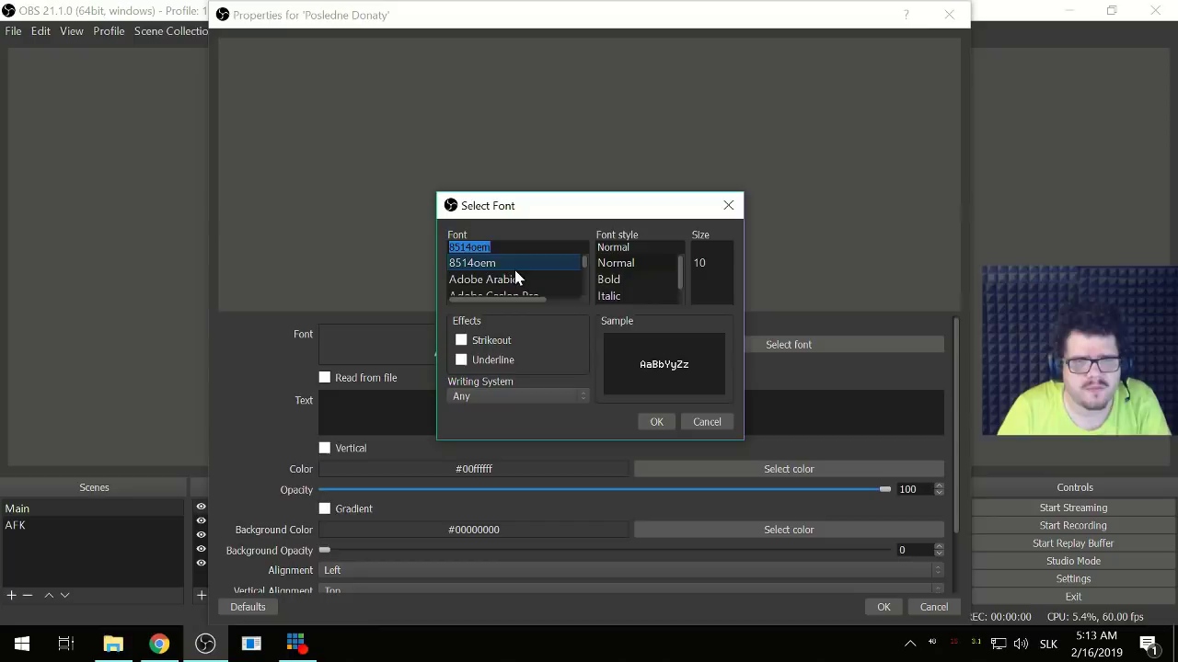
click(652, 423)
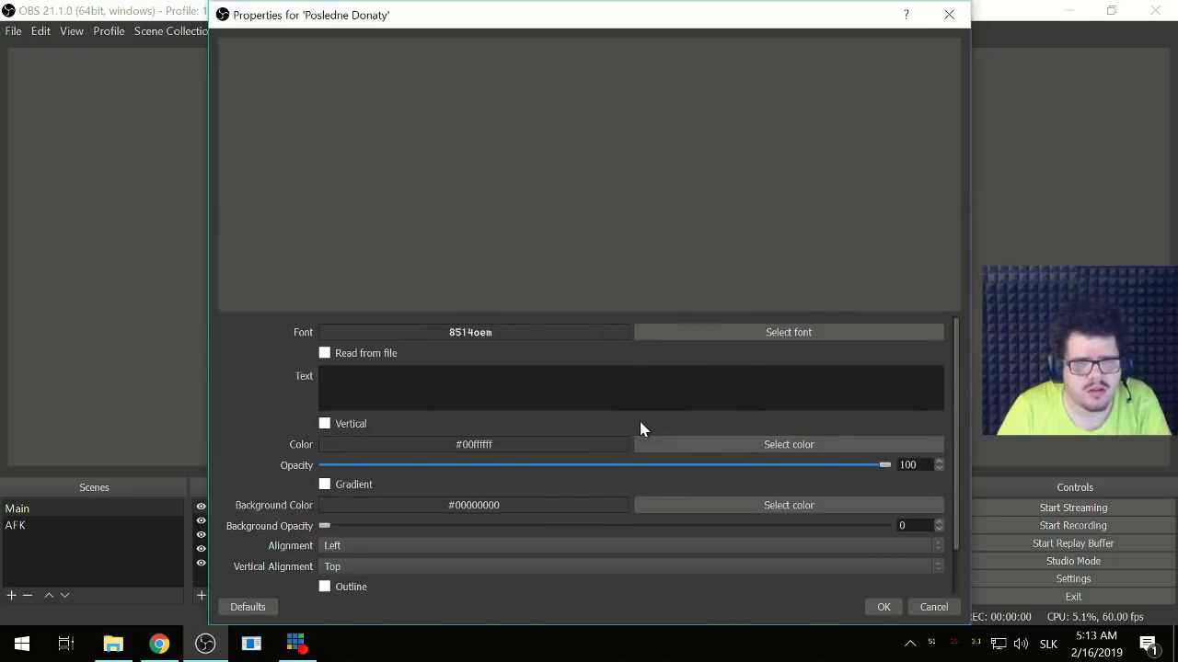
click(881, 608)
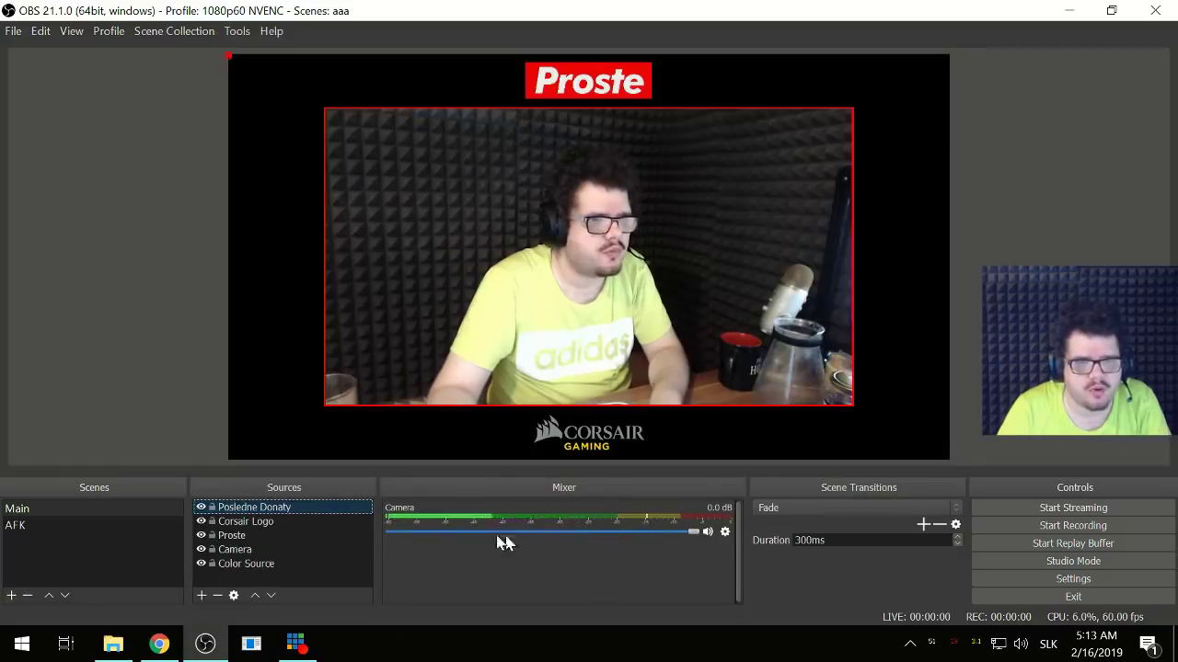
double_click(274, 508)
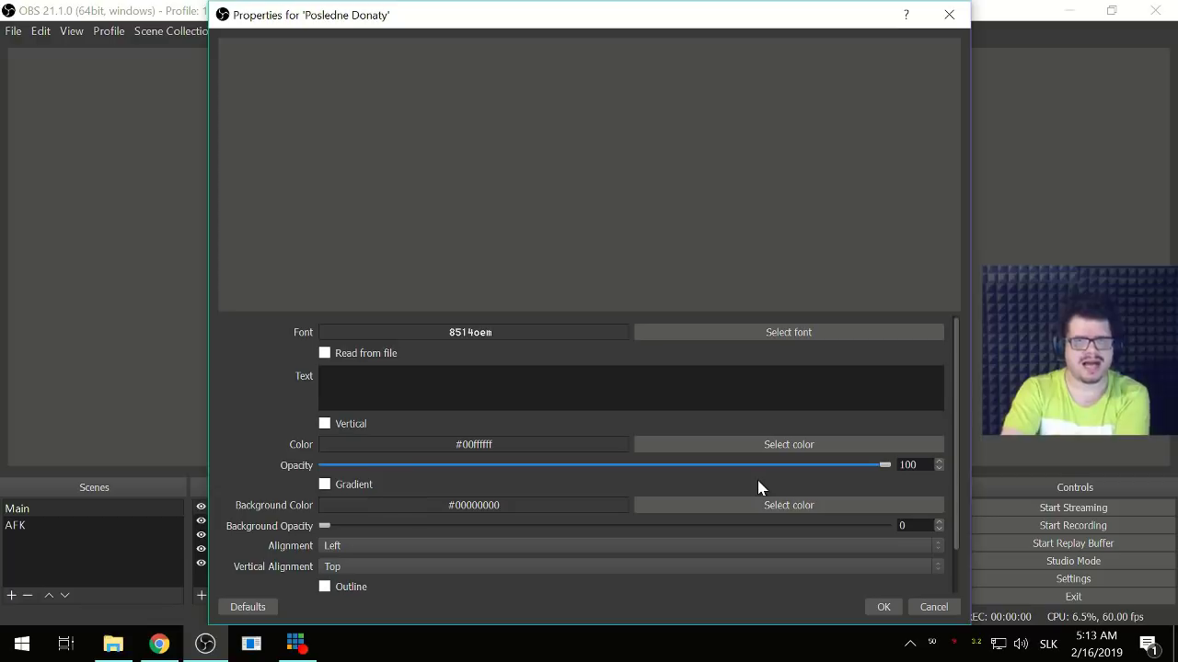
- Enable reading text from a file and browse to the Alerty folder on X:
click(388, 357)
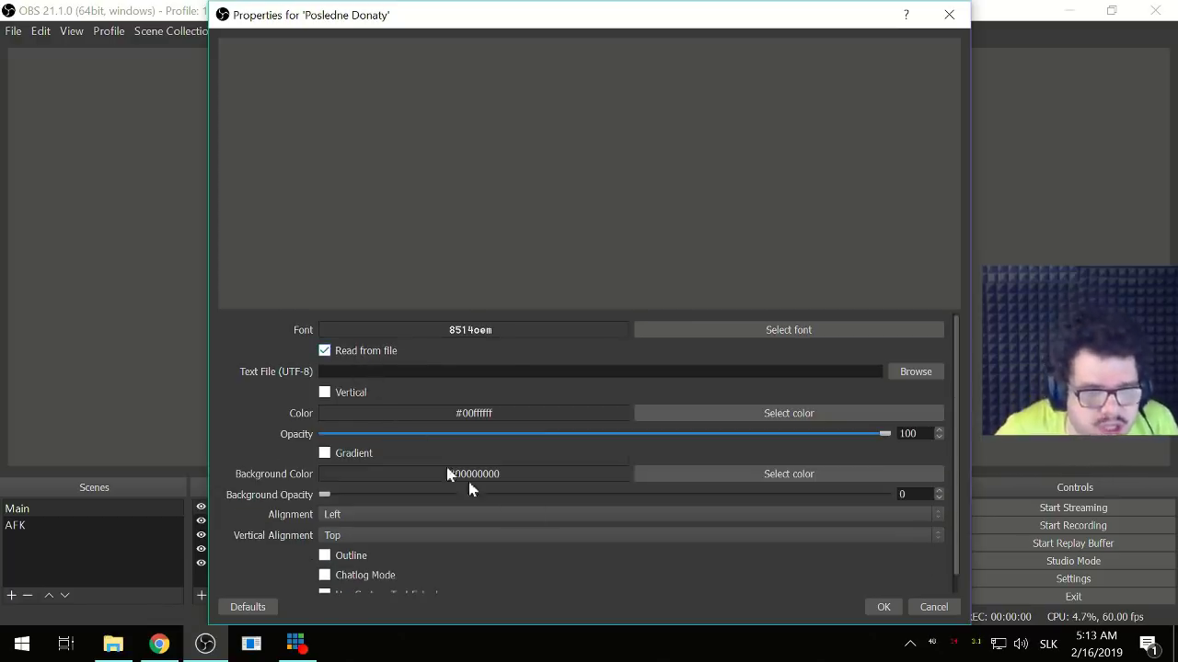
click(923, 376)
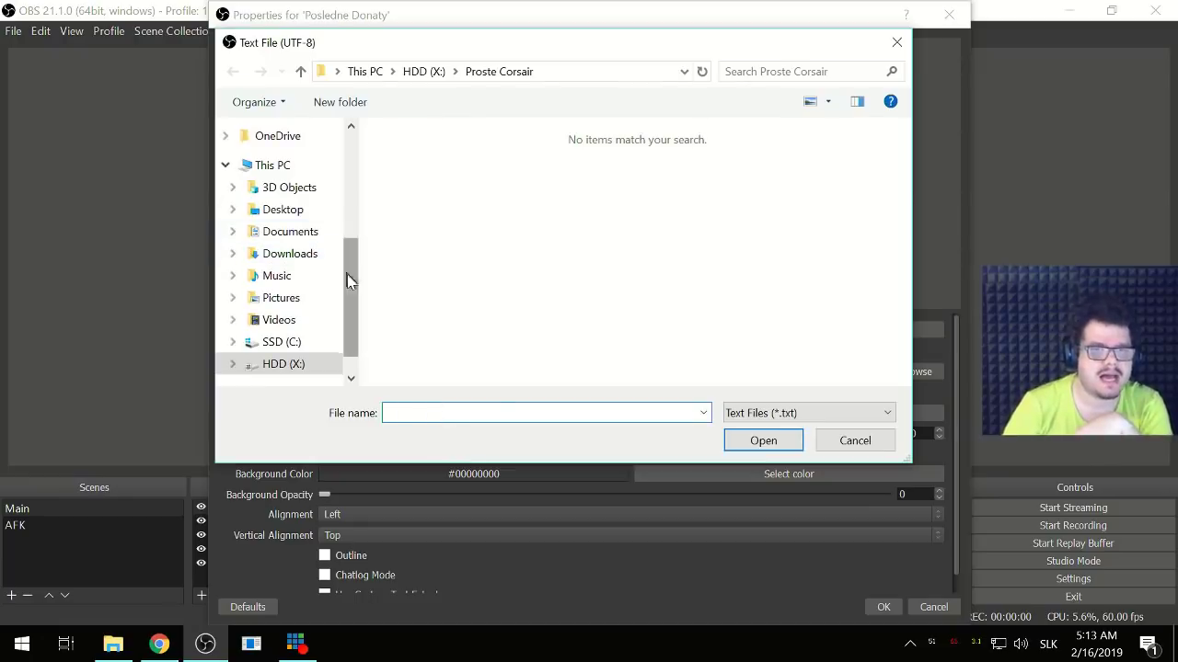
click(292, 366)
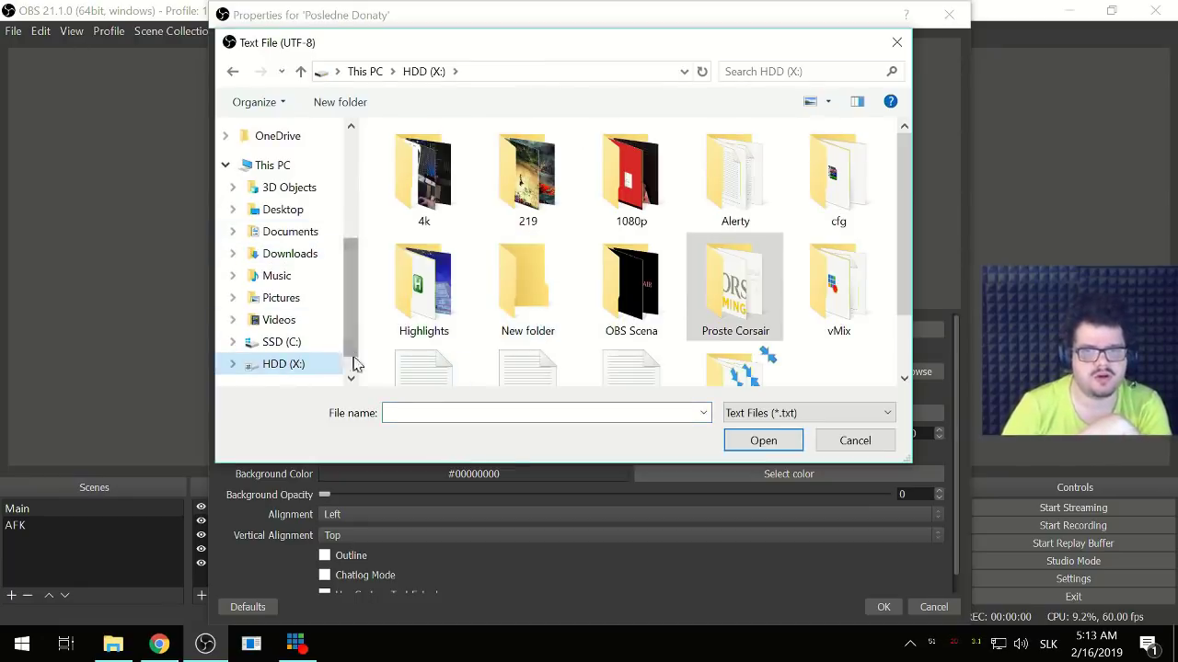
scroll(772, 352, down, 1)
scroll(776, 331, up, 1)
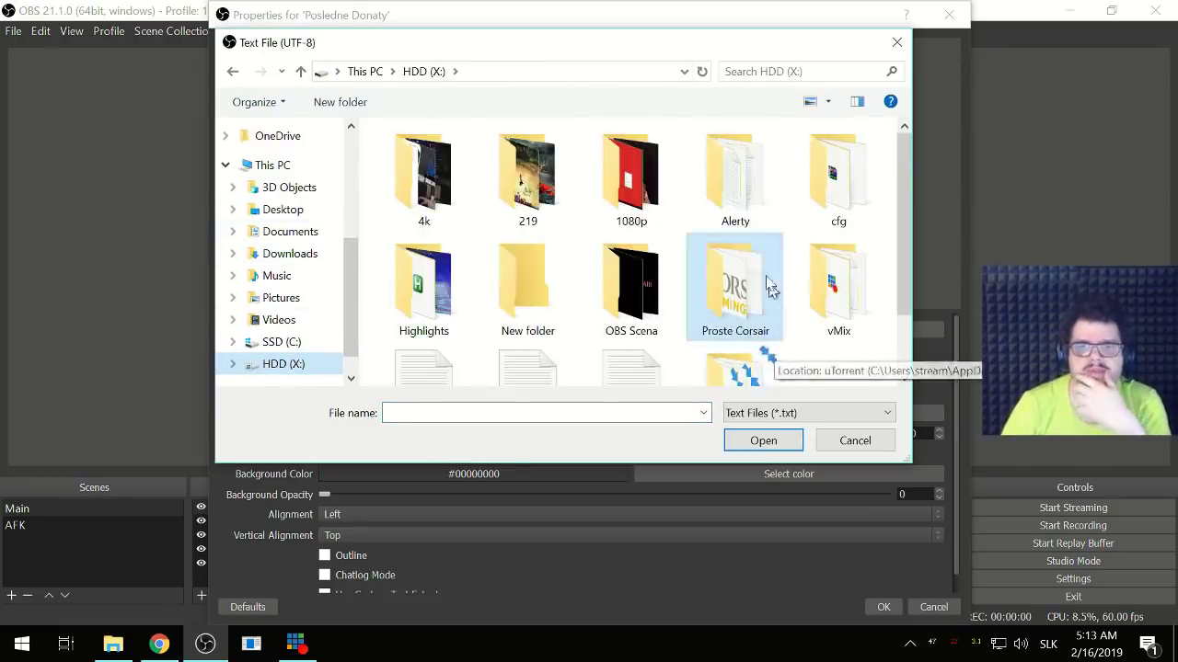
double_click(749, 161)
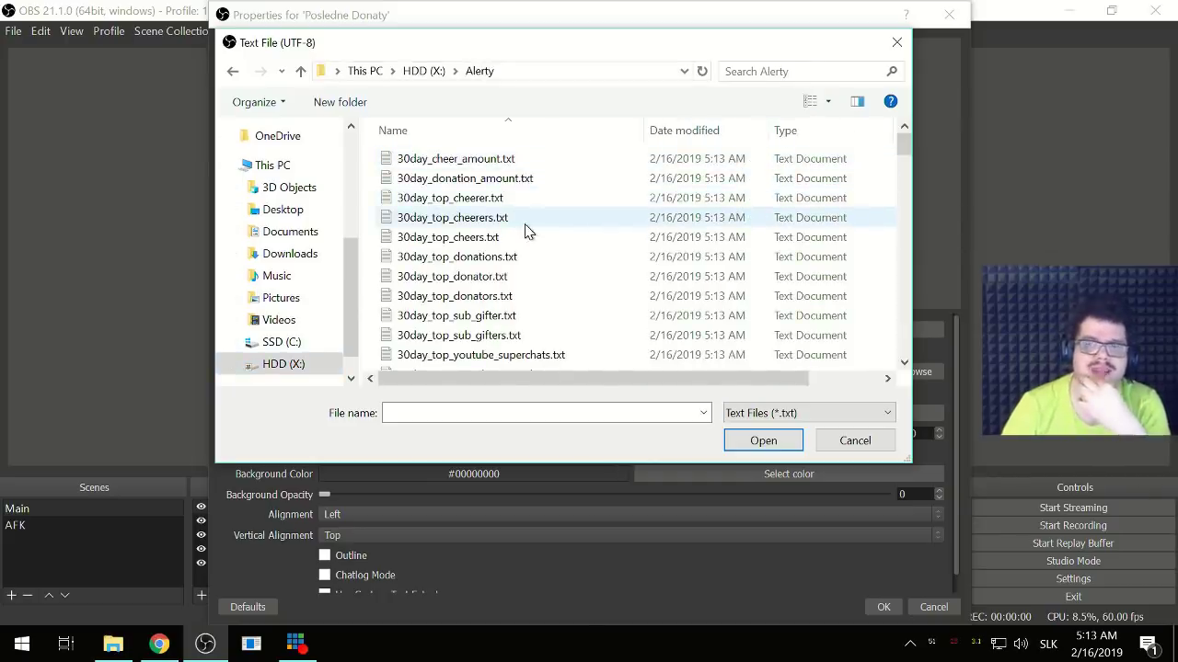
- Select session_most_recent_follower.txt as the source's text file
scroll(552, 230, down, 10)
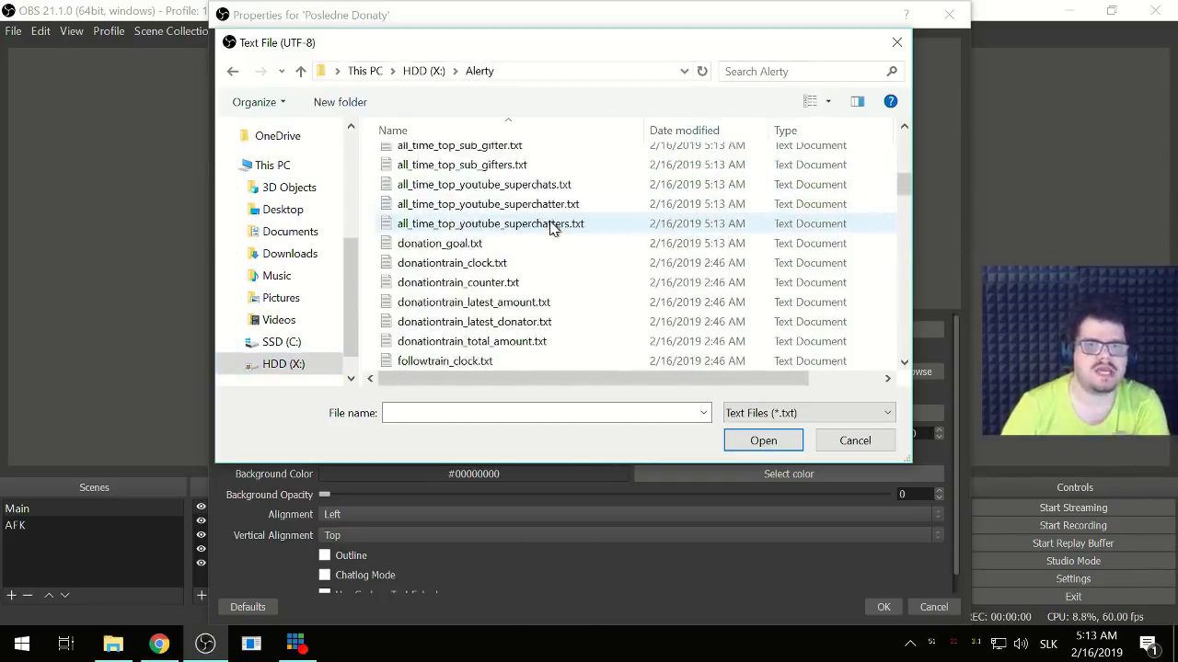
scroll(552, 228, down, 5)
scroll(549, 228, down, 10)
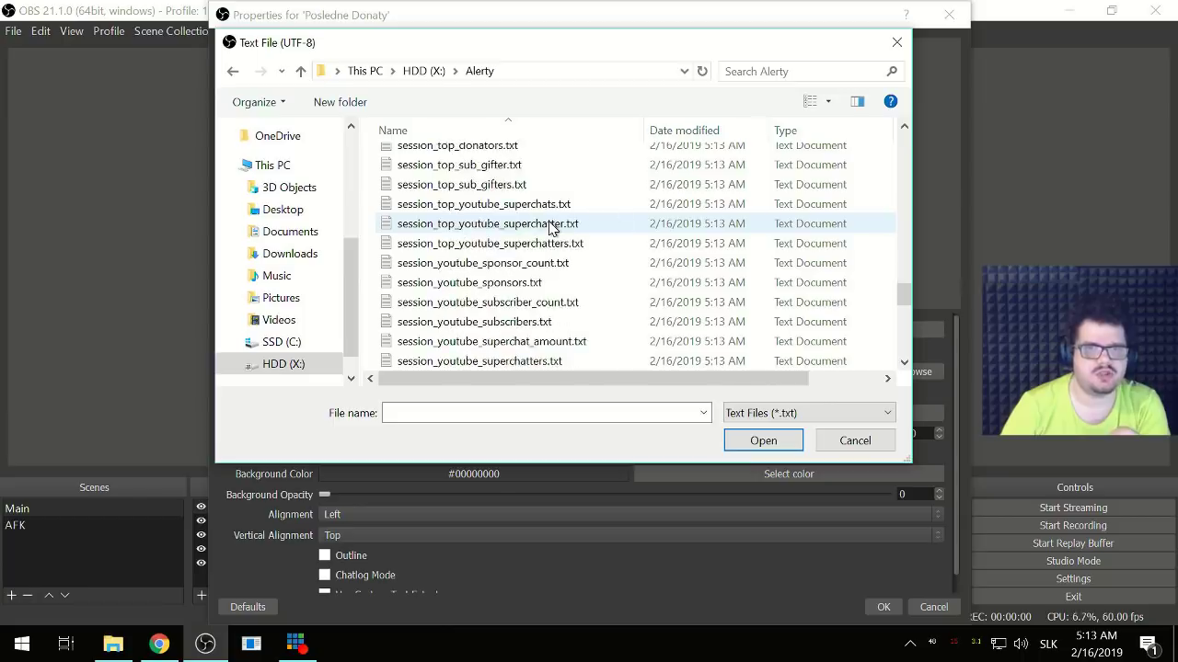
scroll(549, 228, up, 4)
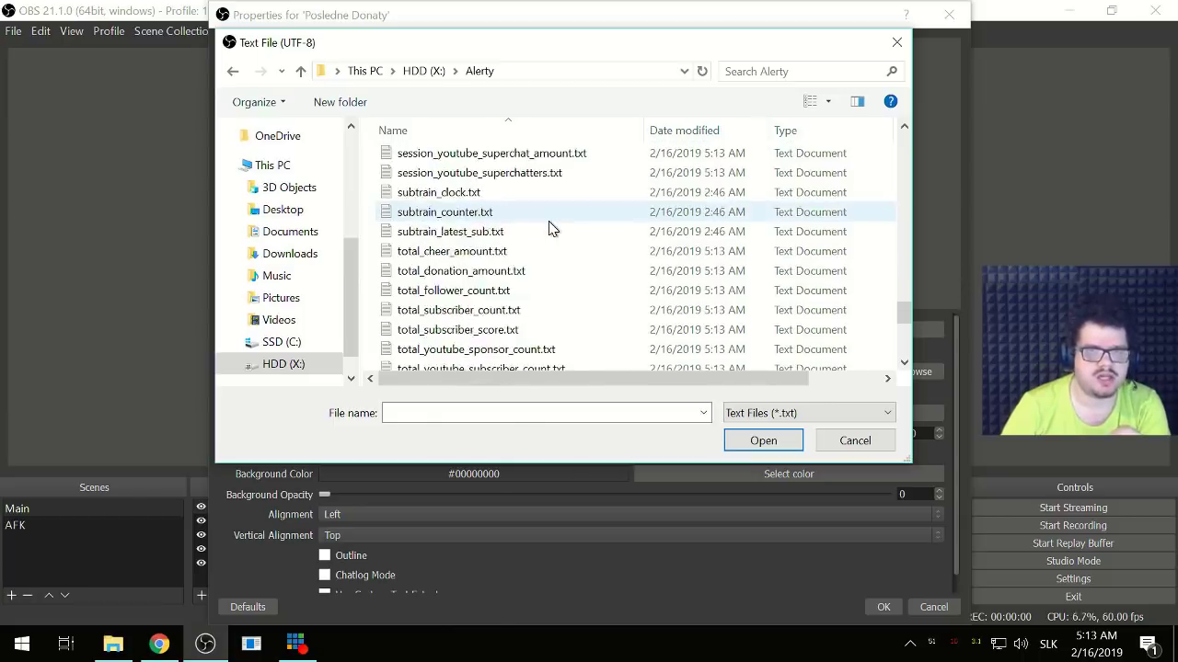
scroll(549, 228, down, 4)
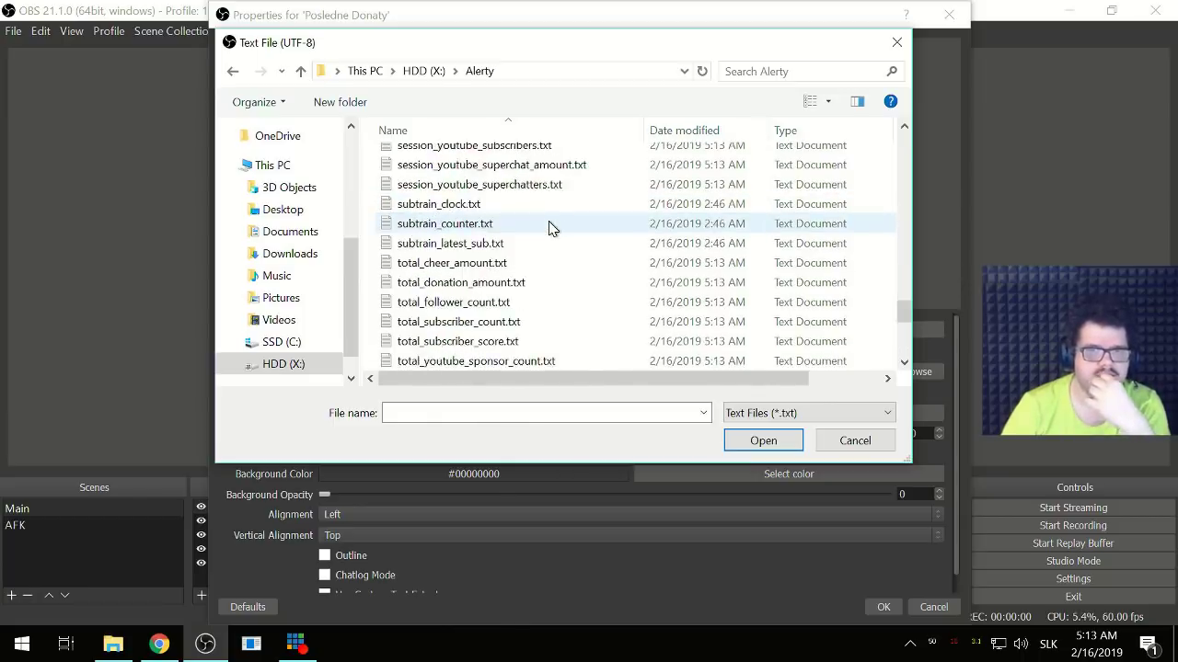
scroll(549, 228, down, 5)
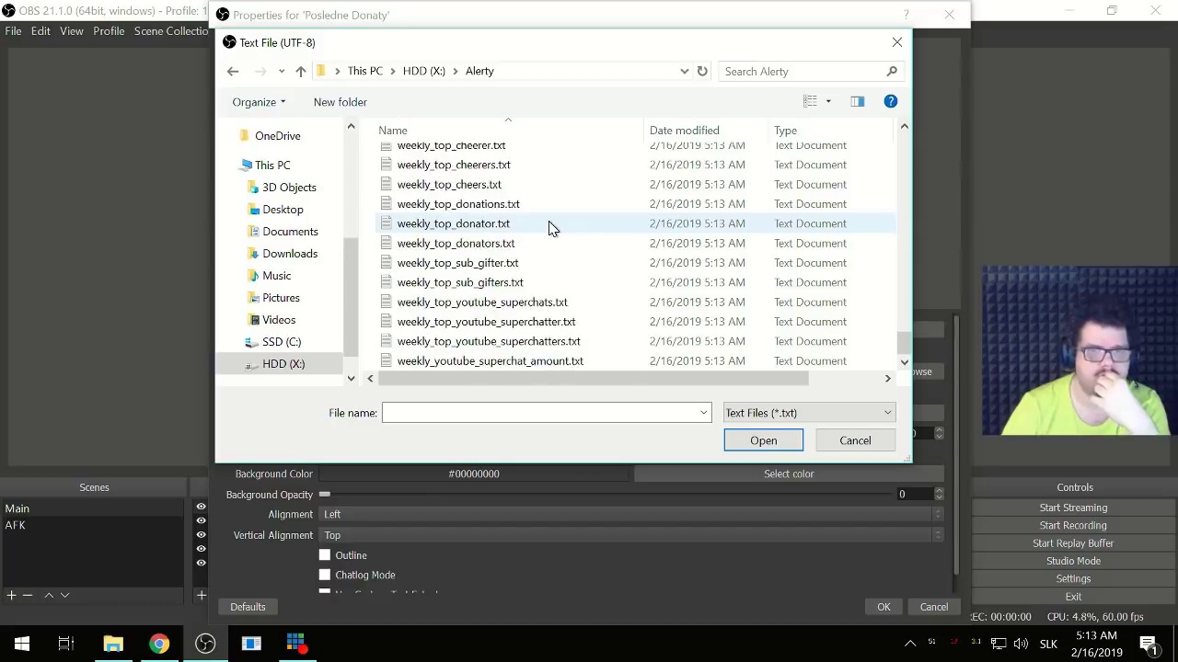
scroll(550, 228, up, 10)
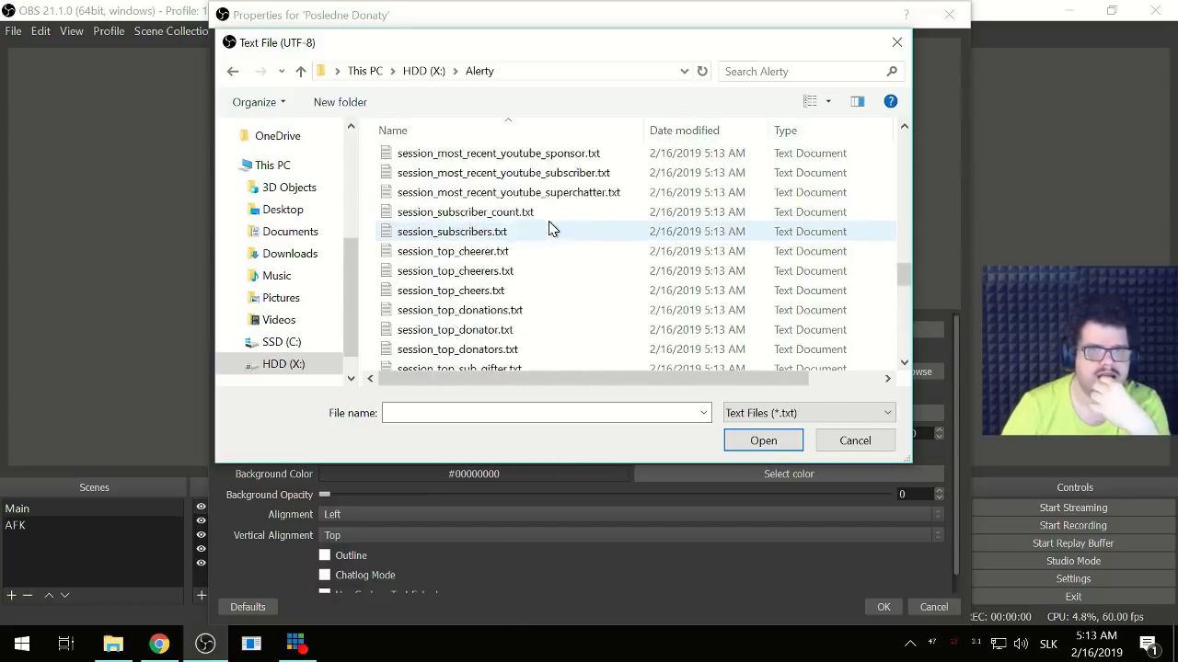
scroll(550, 228, up, 4)
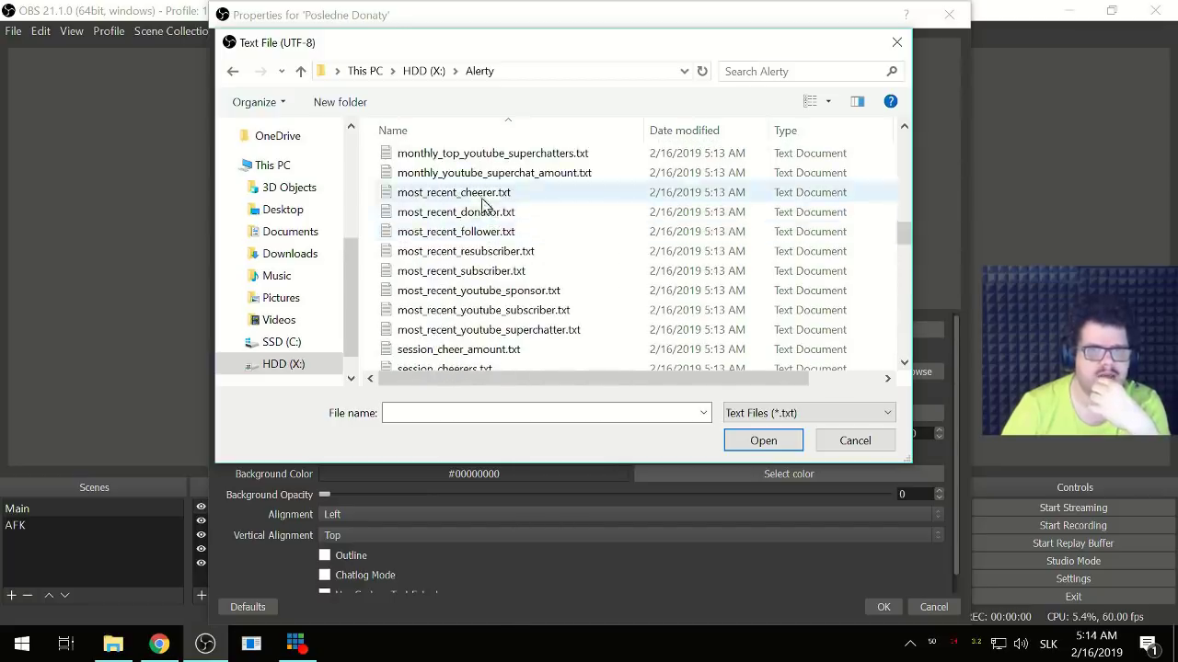
scroll(485, 218, down, 2)
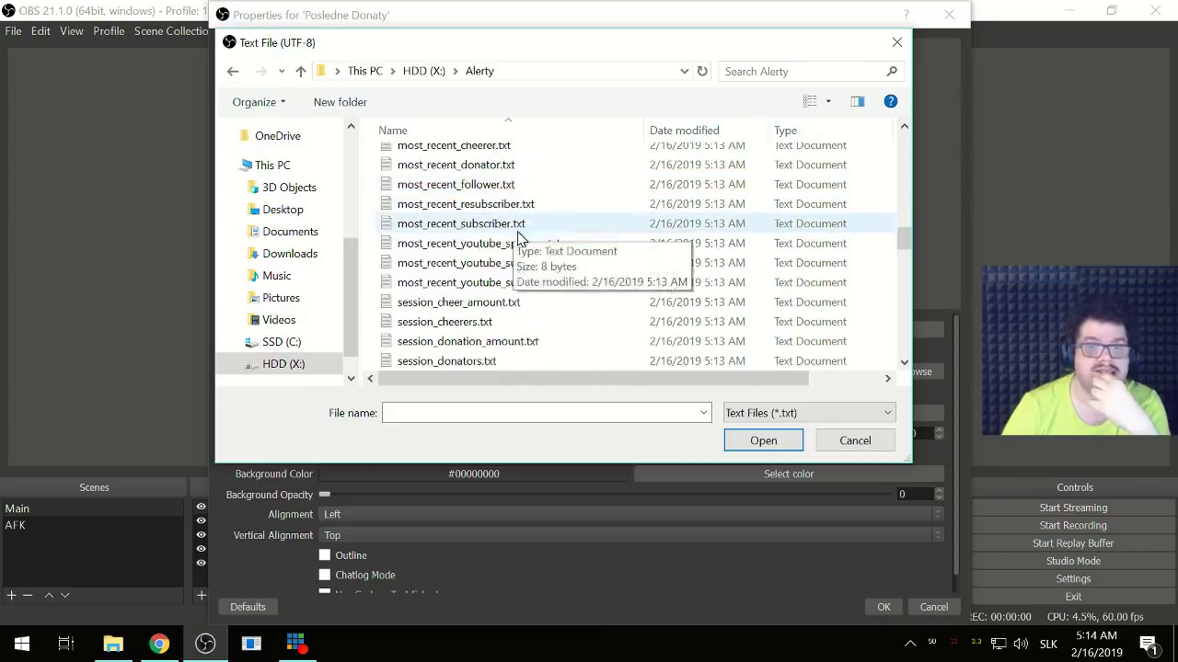
scroll(520, 237, down, 2)
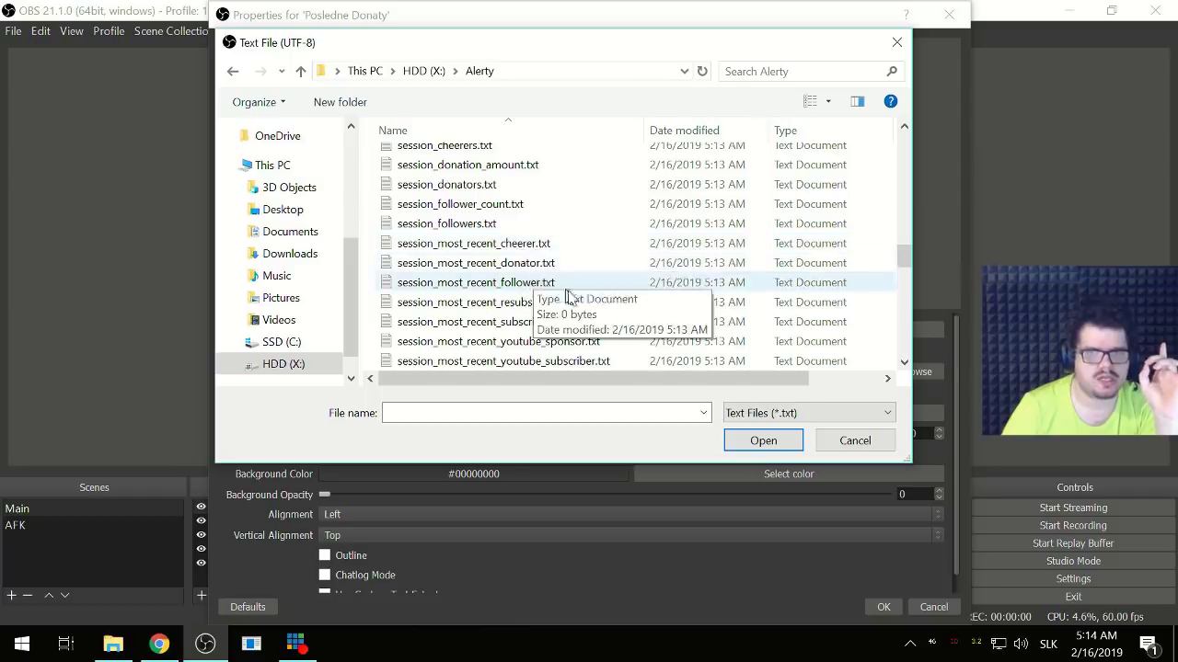
click(548, 282)
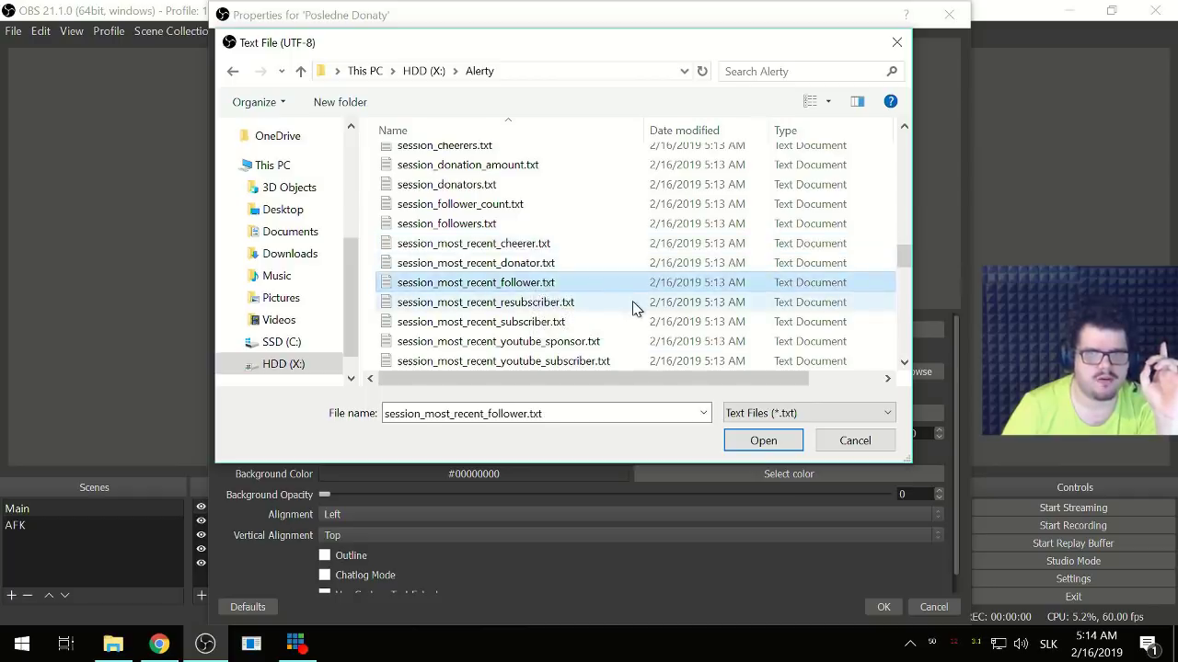
scroll(631, 307, down, 1)
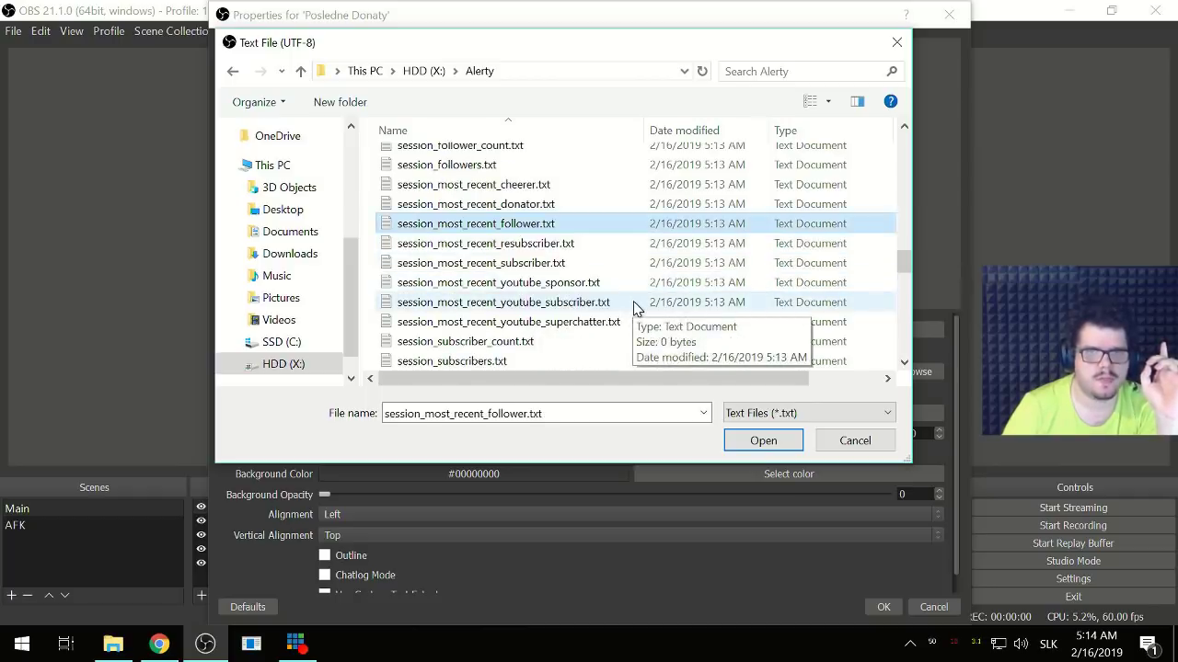
click(762, 439)
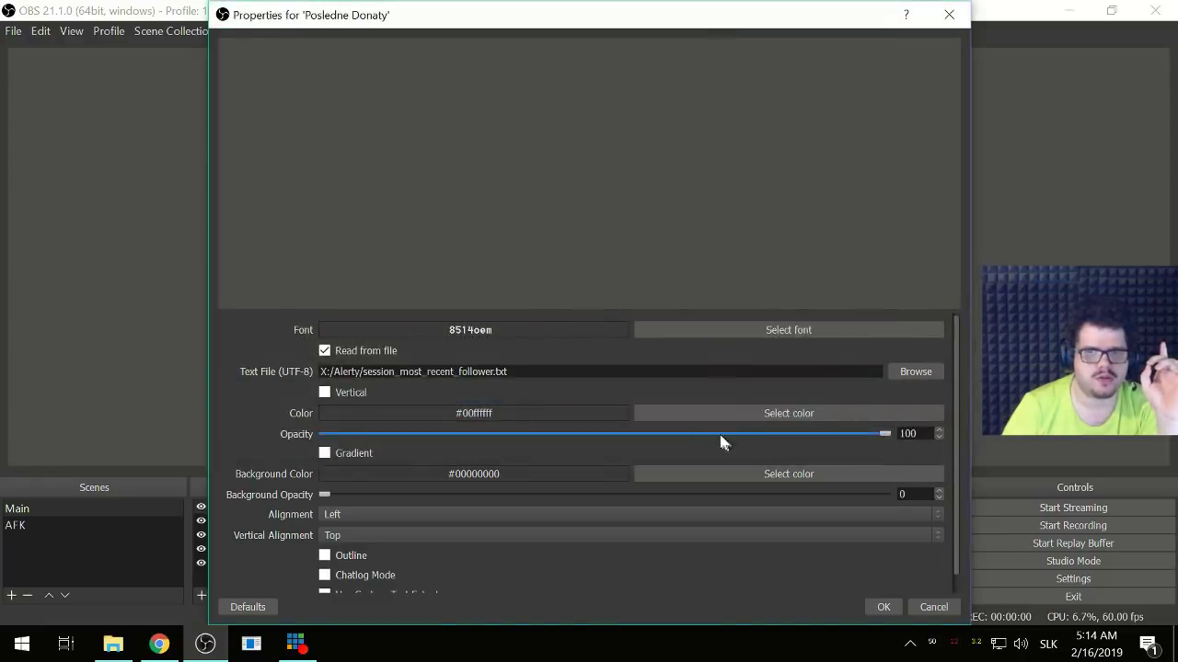
- Replace the text file with X:/Alerty/most_recent_follower.txt and apply the properties
click(879, 607)
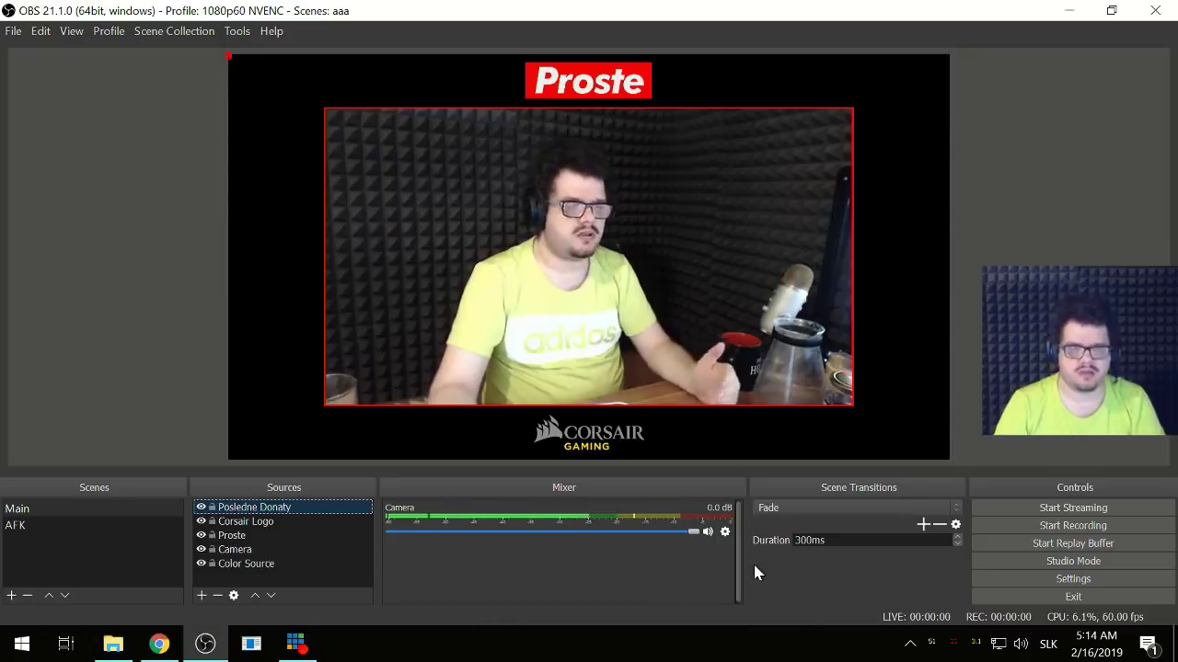
double_click(260, 509)
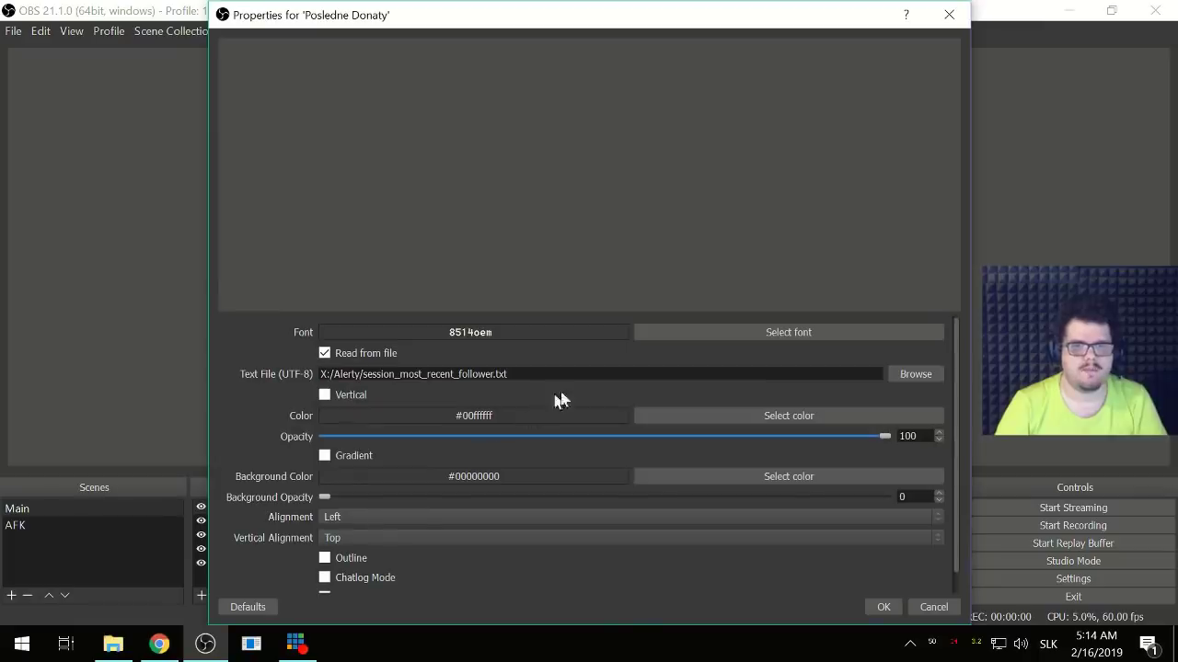
click(893, 376)
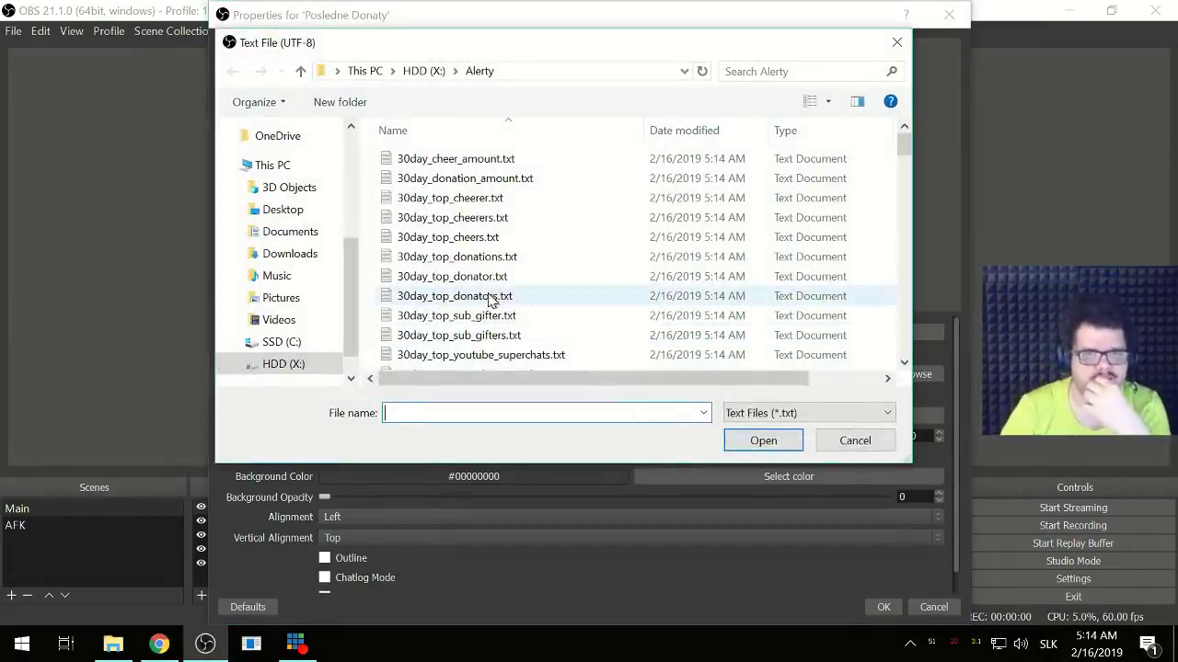
scroll(504, 295, down, 4)
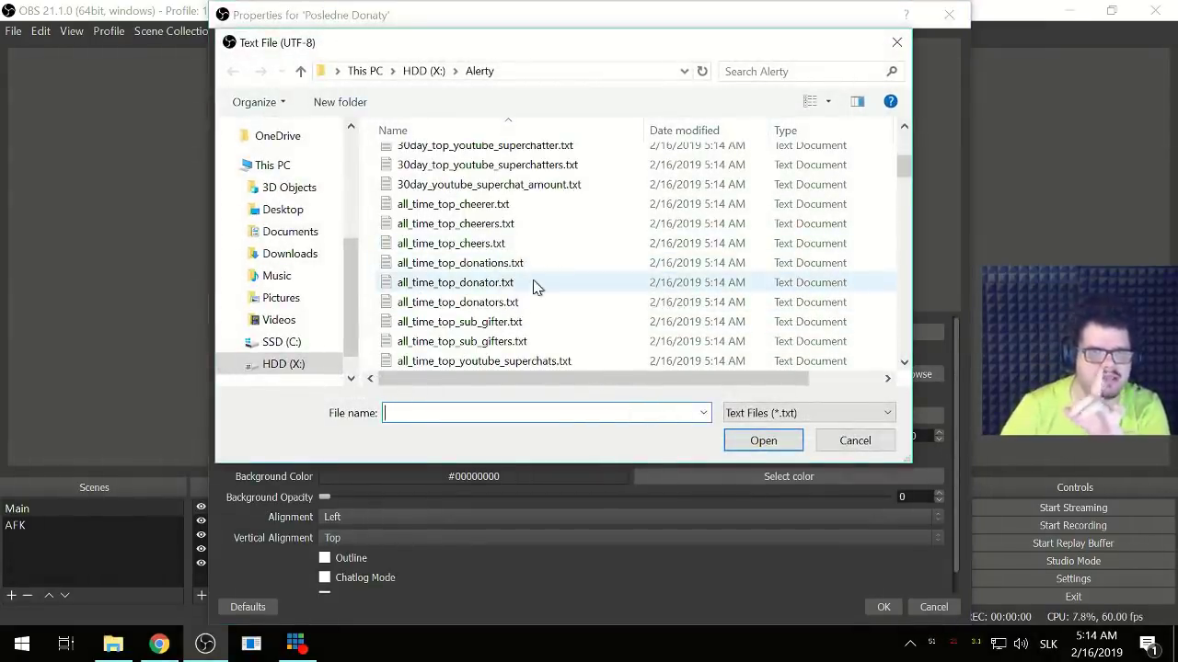
scroll(536, 288, down, 15)
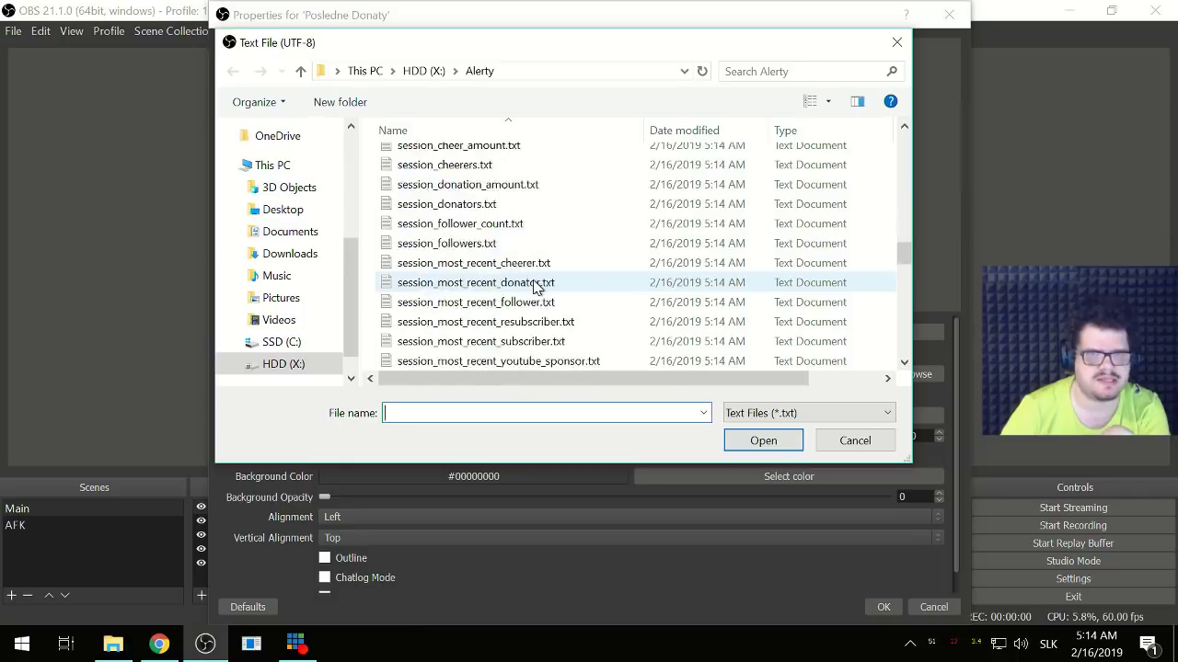
scroll(530, 291, up, 2)
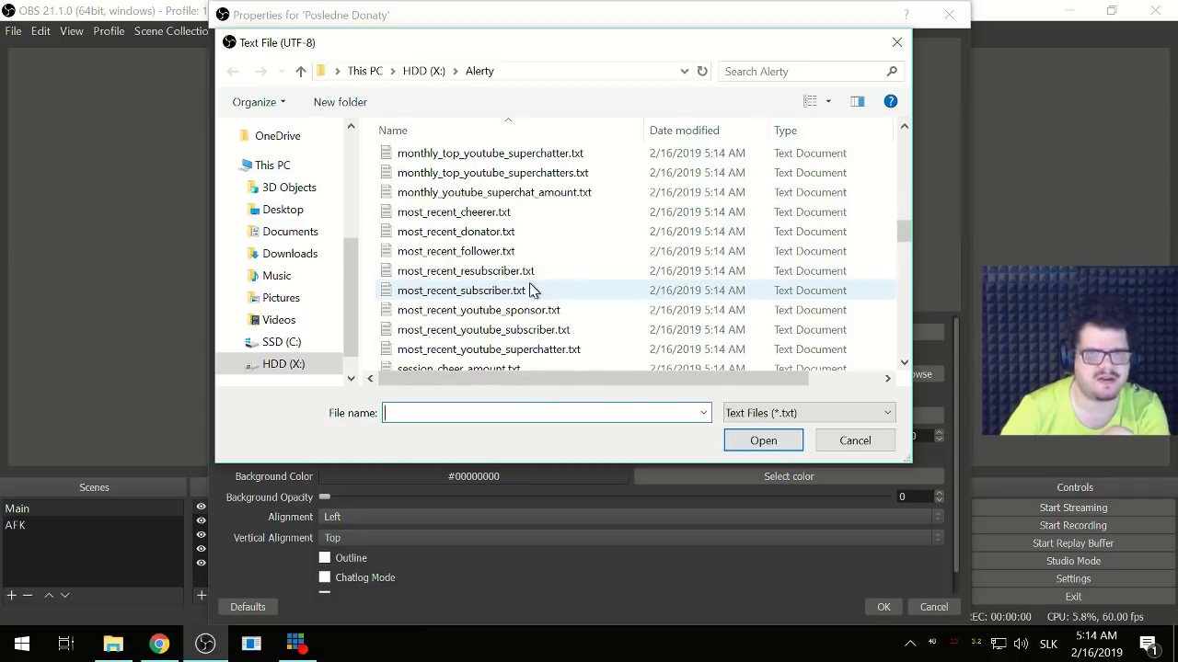
click(476, 260)
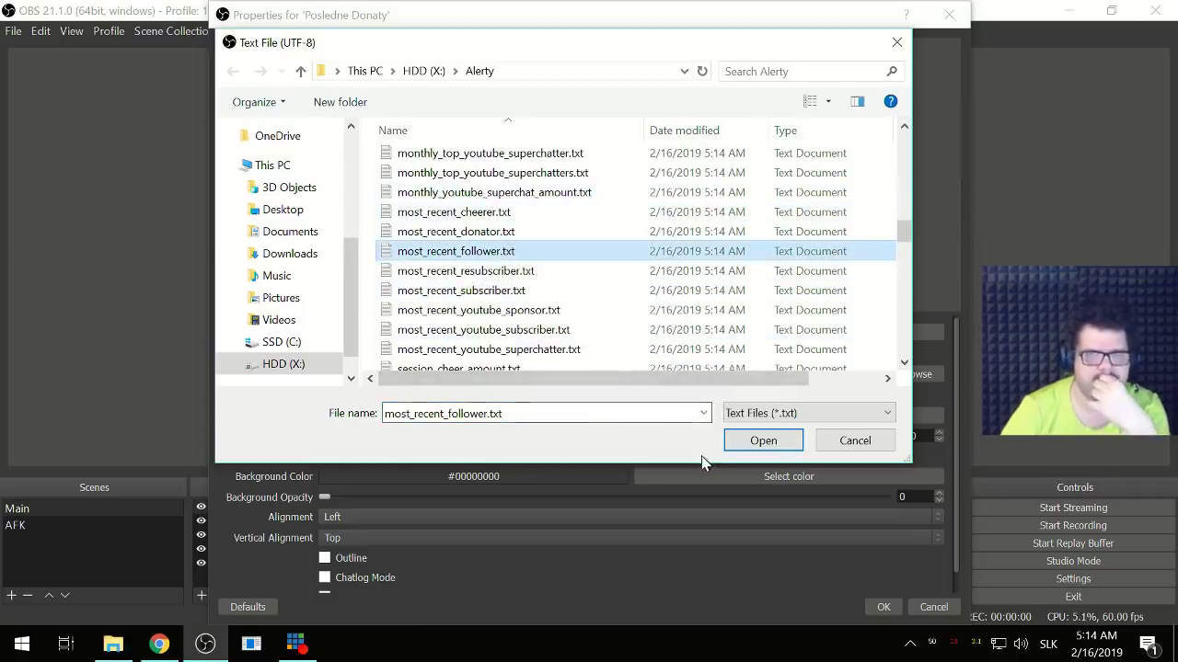
click(760, 441)
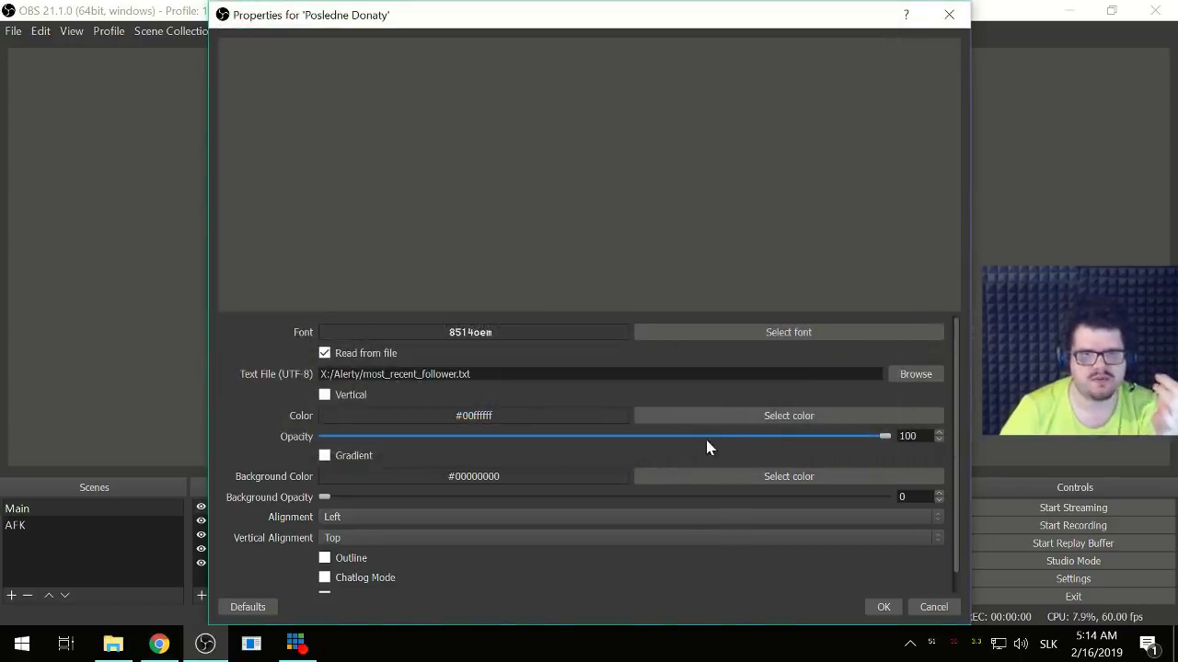
click(878, 608)
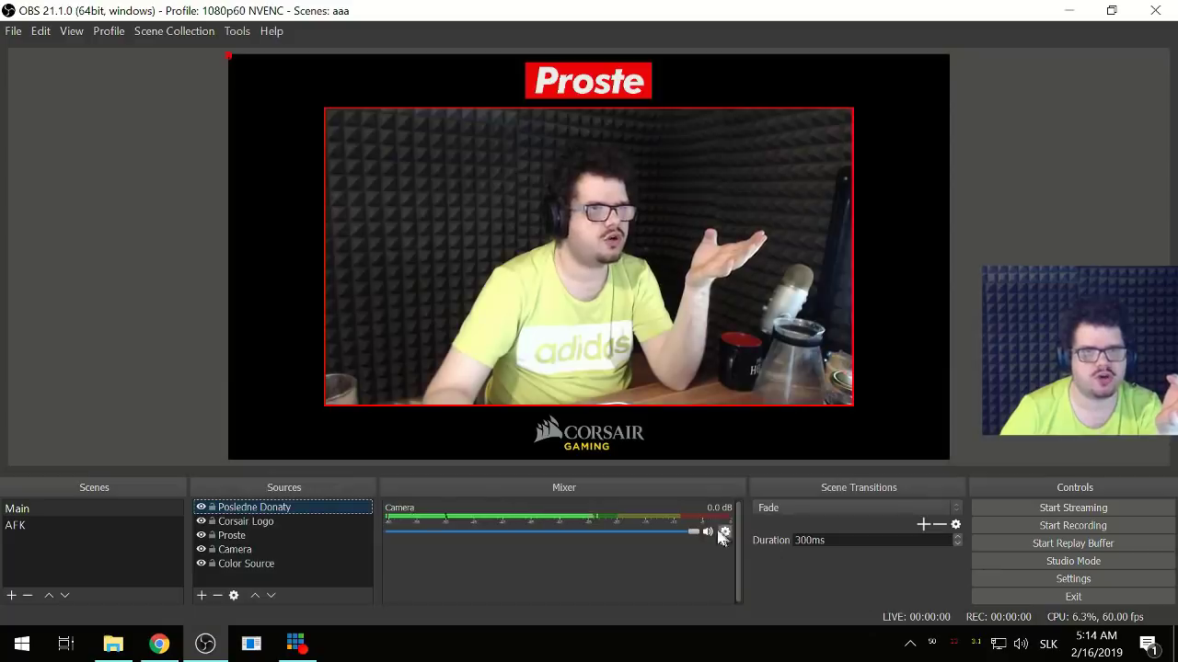
- Reopen Posledne Donaty's properties showing 8514oem and most_recent_follower.txt
double_click(282, 509)
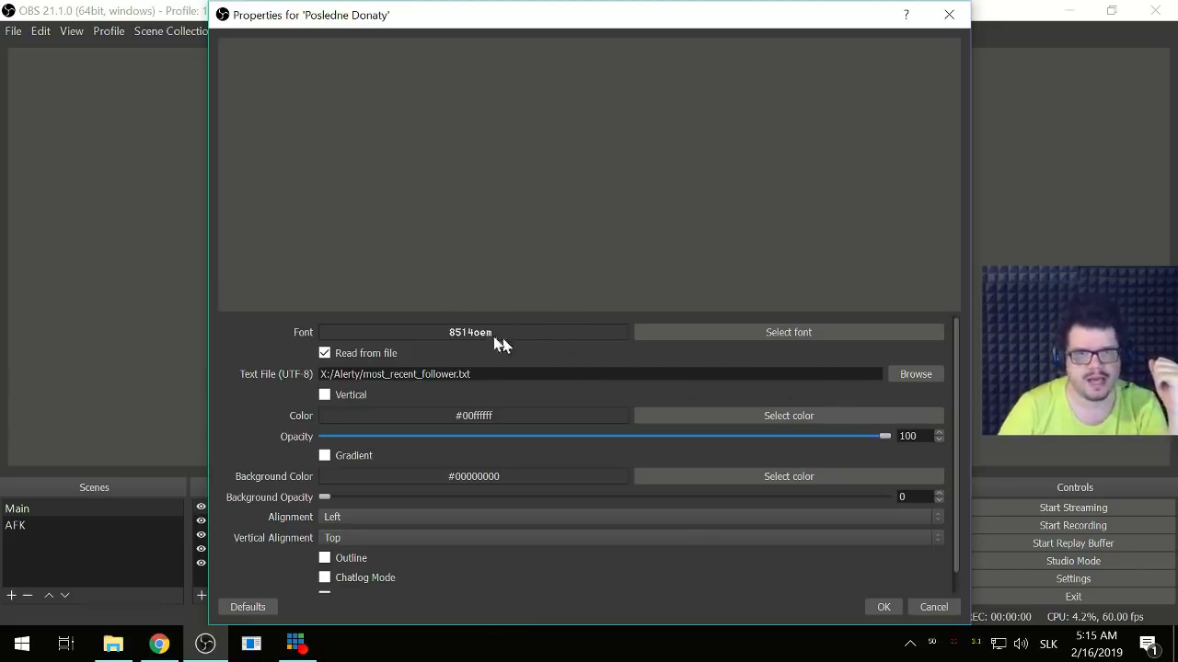
- Try 30day_top_sub_gifters.txt, then donationtrain_latest_amount.txt, as the Posledne Donaty text file
click(927, 377)
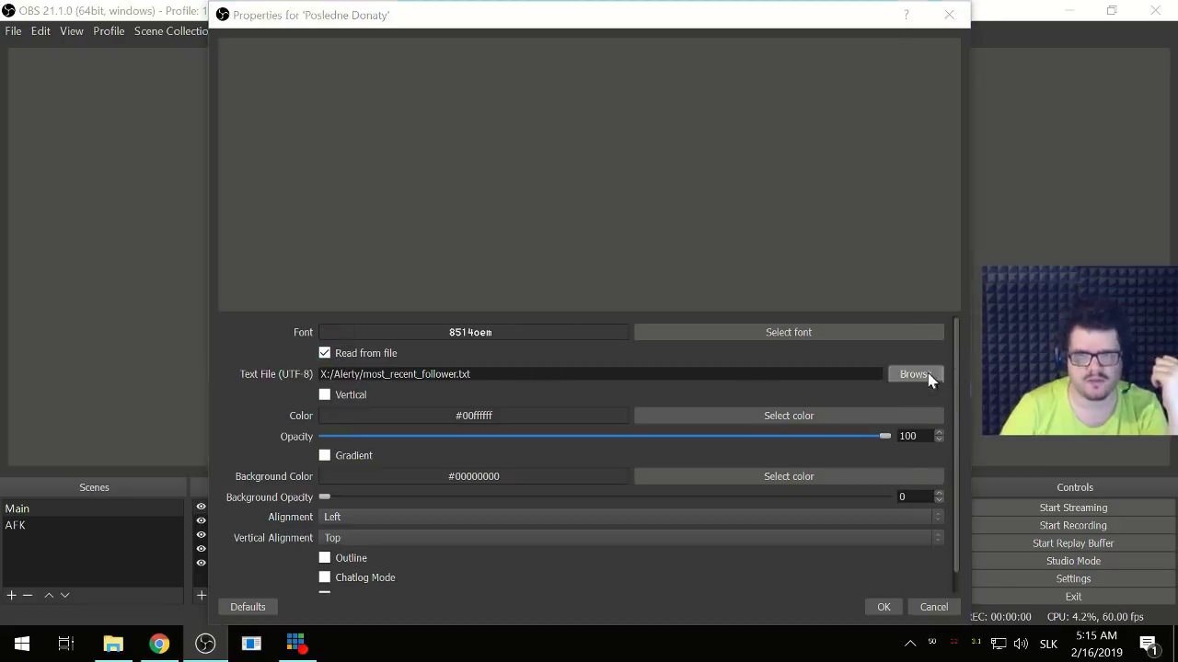
click(501, 340)
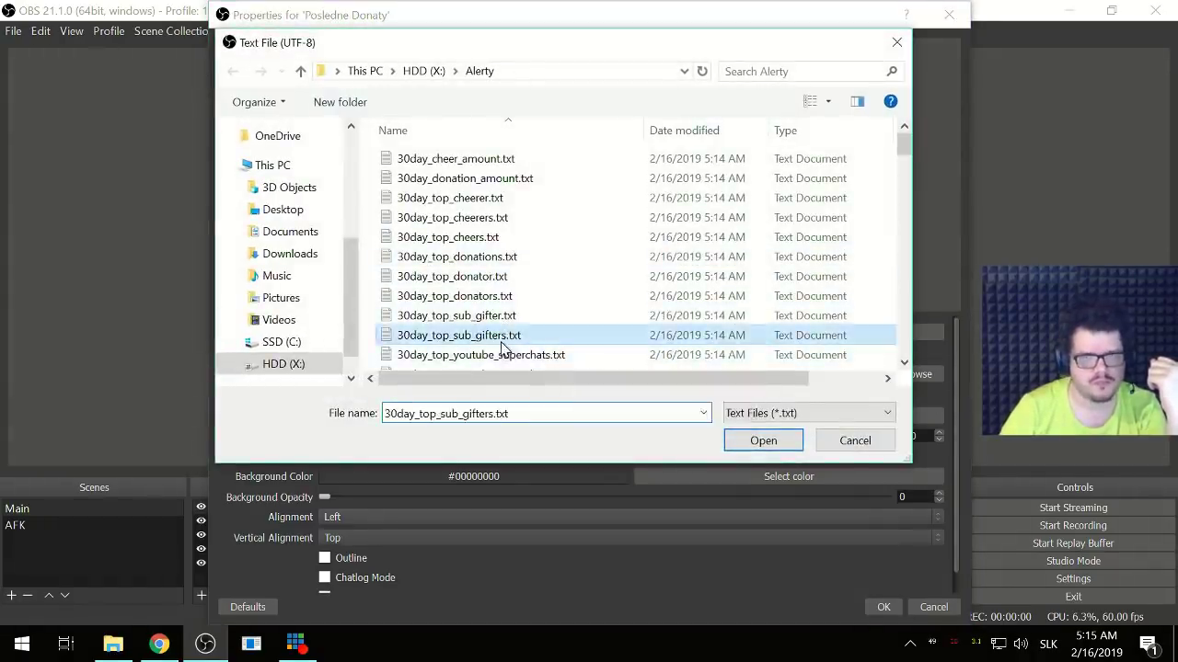
double_click(501, 342)
click(894, 374)
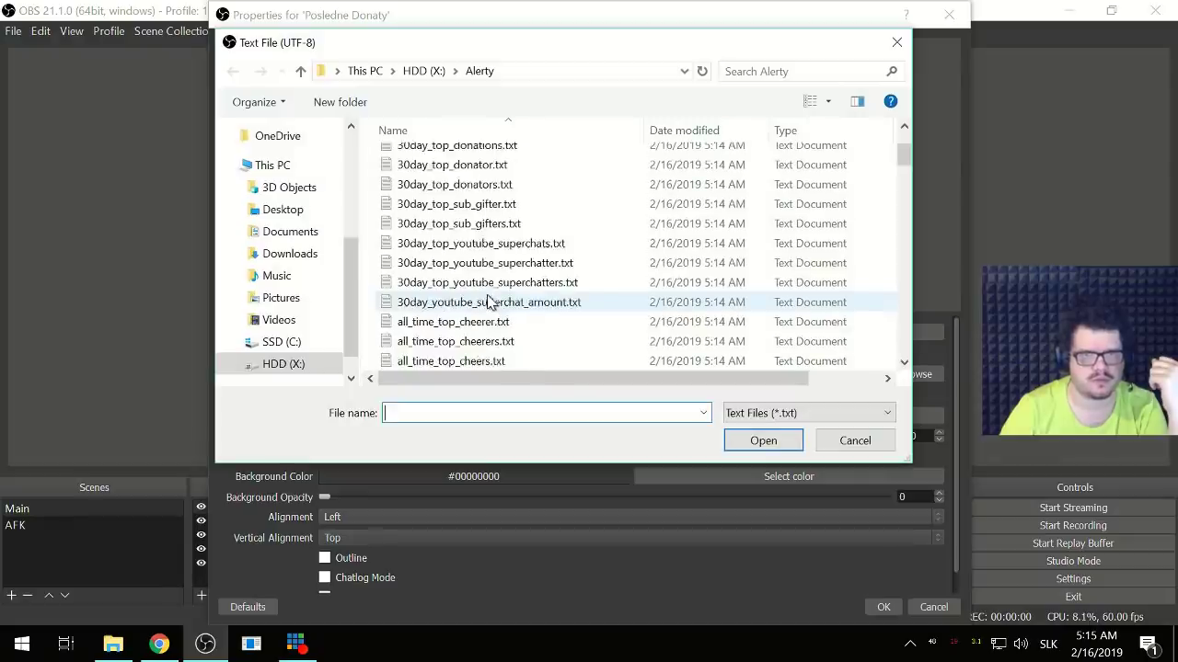
scroll(488, 304, down, 5)
double_click(487, 302)
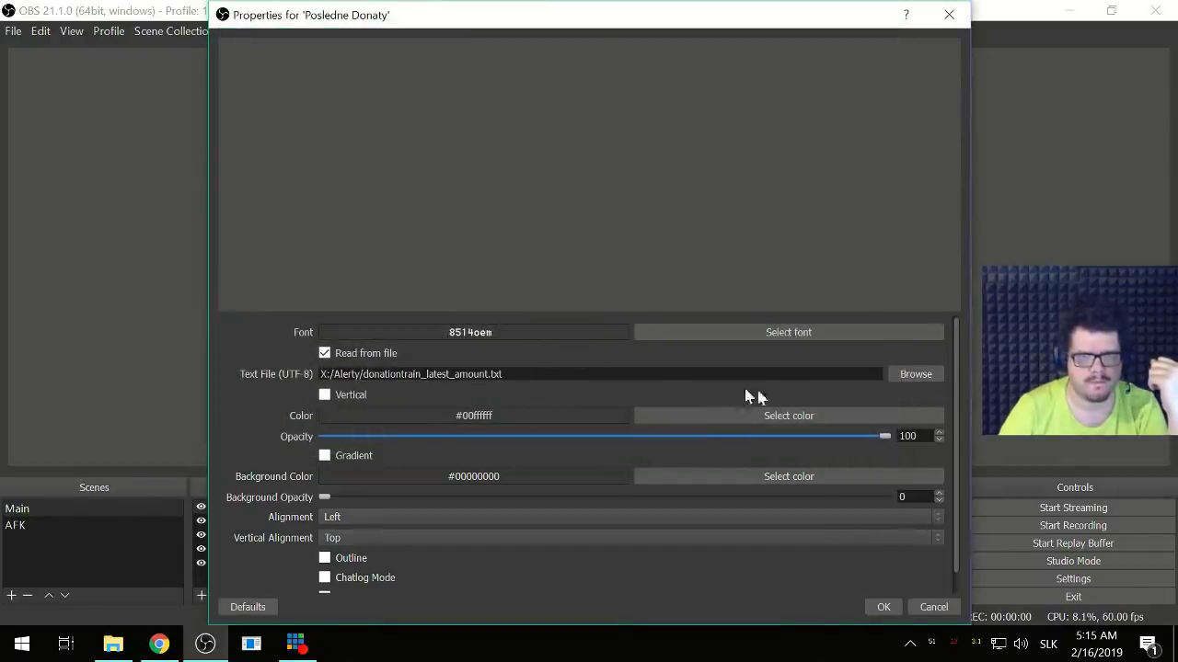
- Load all_time_top_sub_gifters.txt as the text file and apply the source settings
click(923, 381)
scroll(464, 299, down, 3)
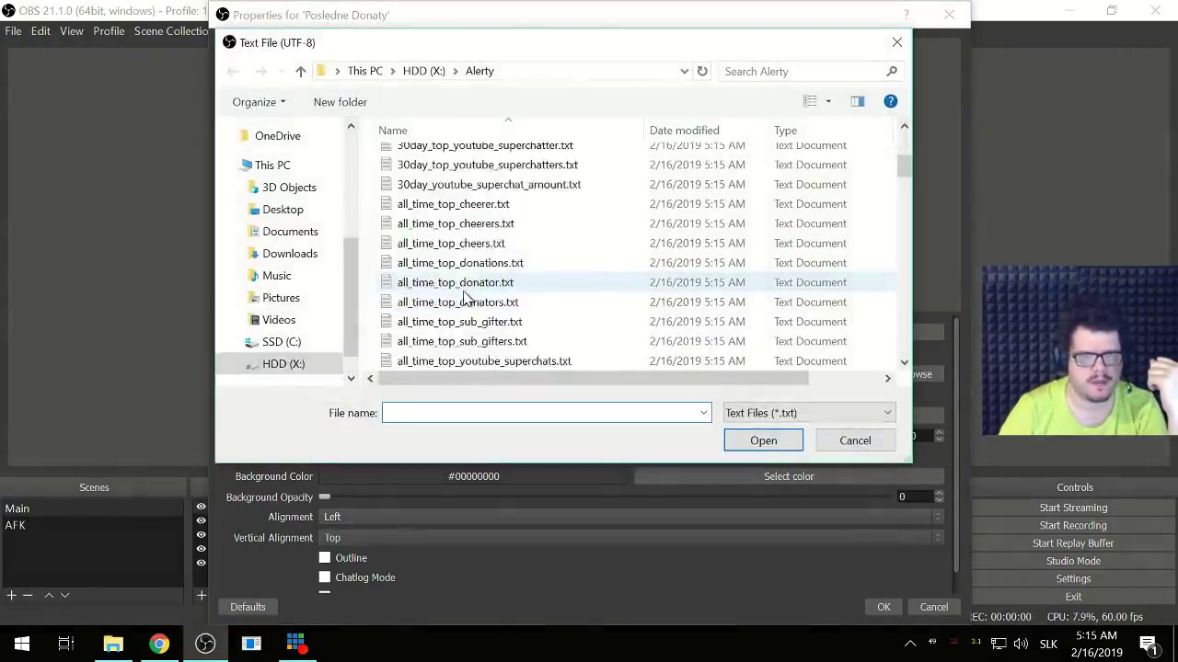
scroll(464, 299, down, 5)
scroll(469, 293, up, 5)
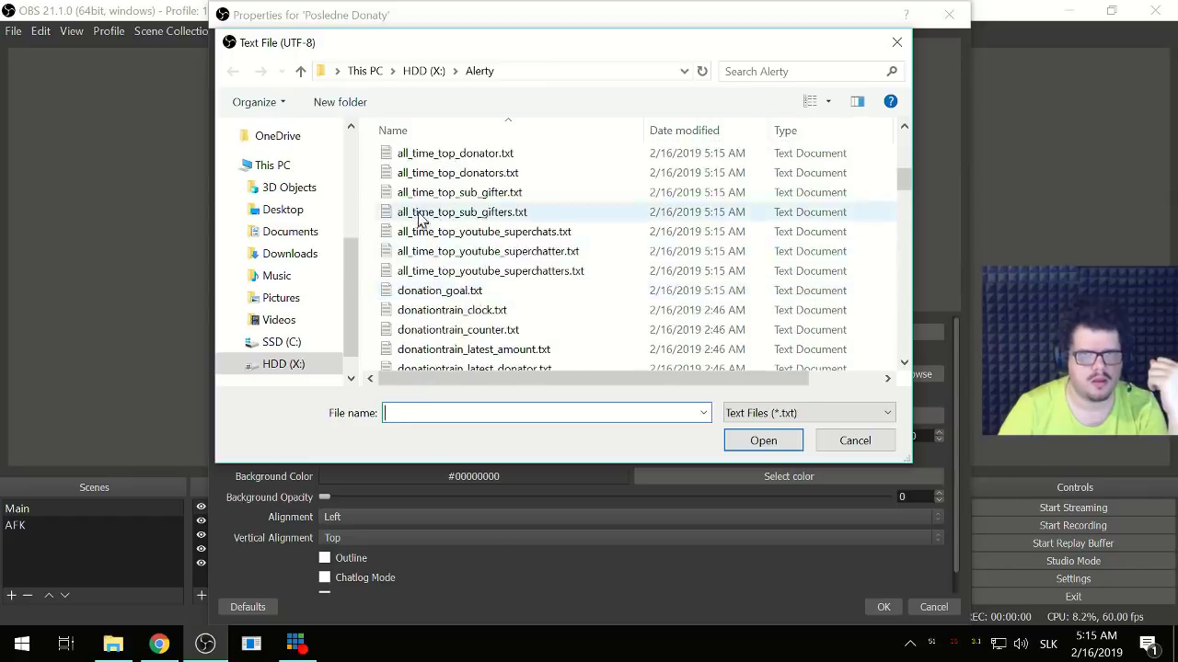
double_click(423, 210)
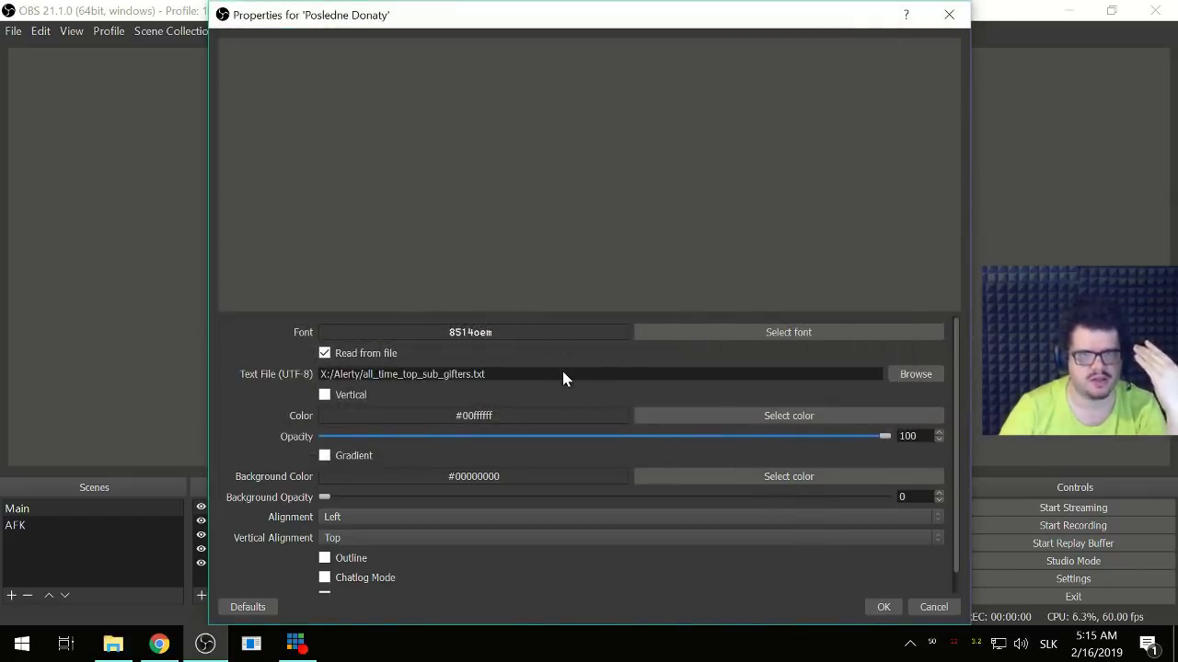
click(885, 608)
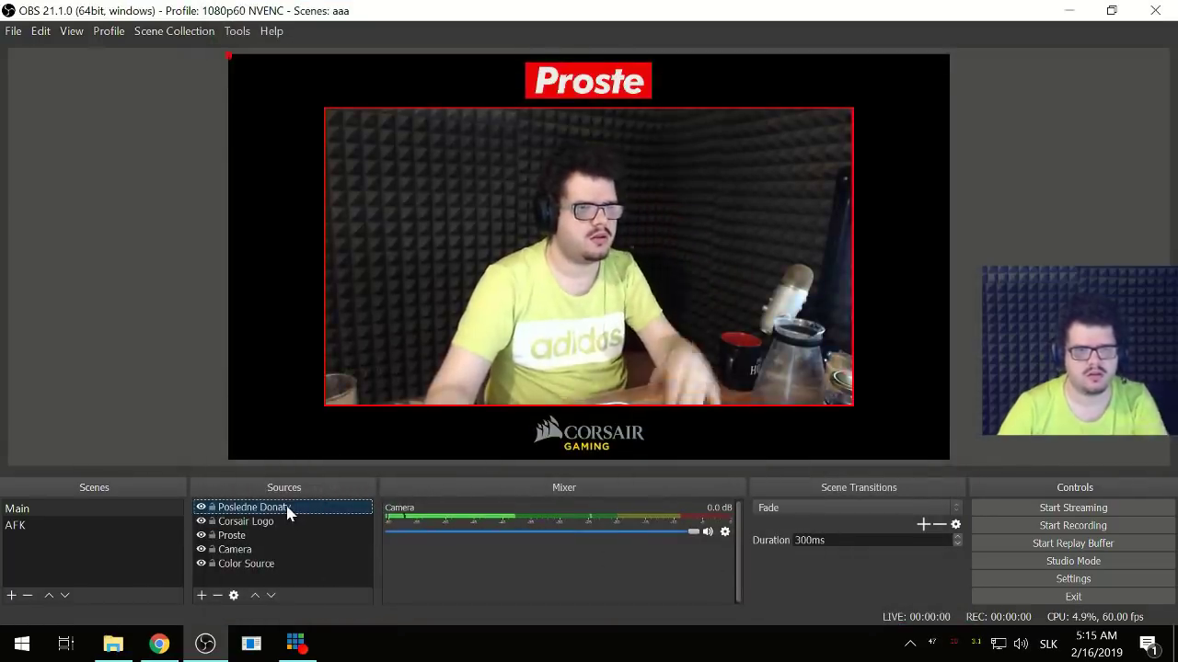
- Delete the Posledne Donaty source and create a new Text (GDI+) source in its place
key(Delete)
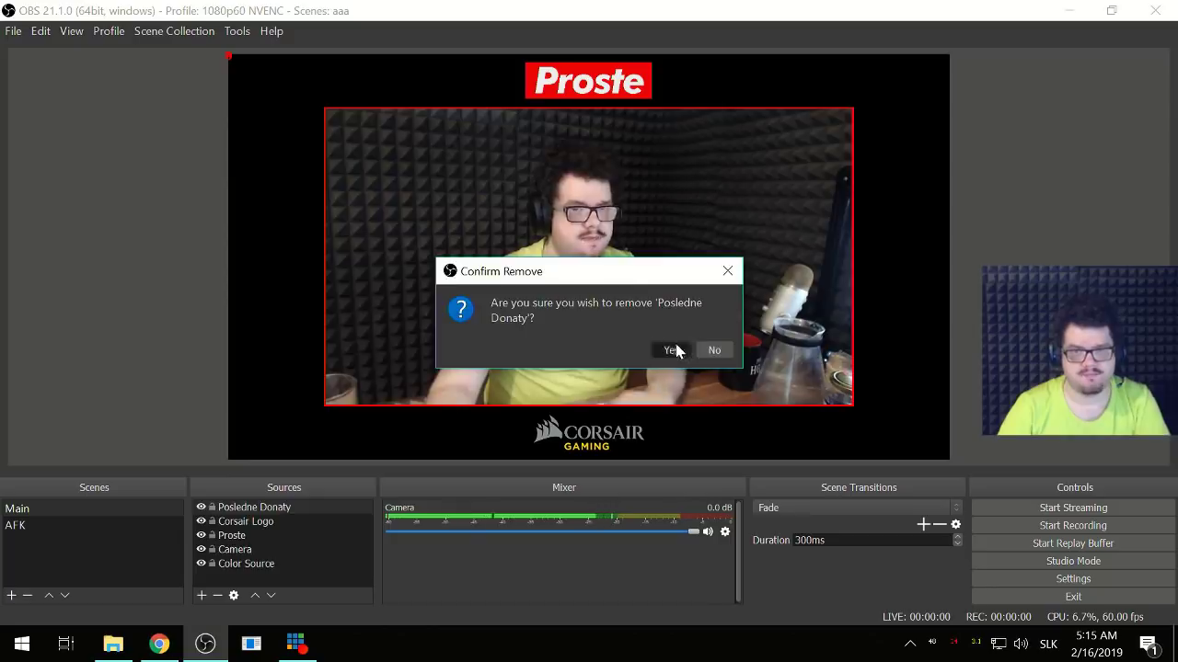
click(670, 350)
click(201, 595)
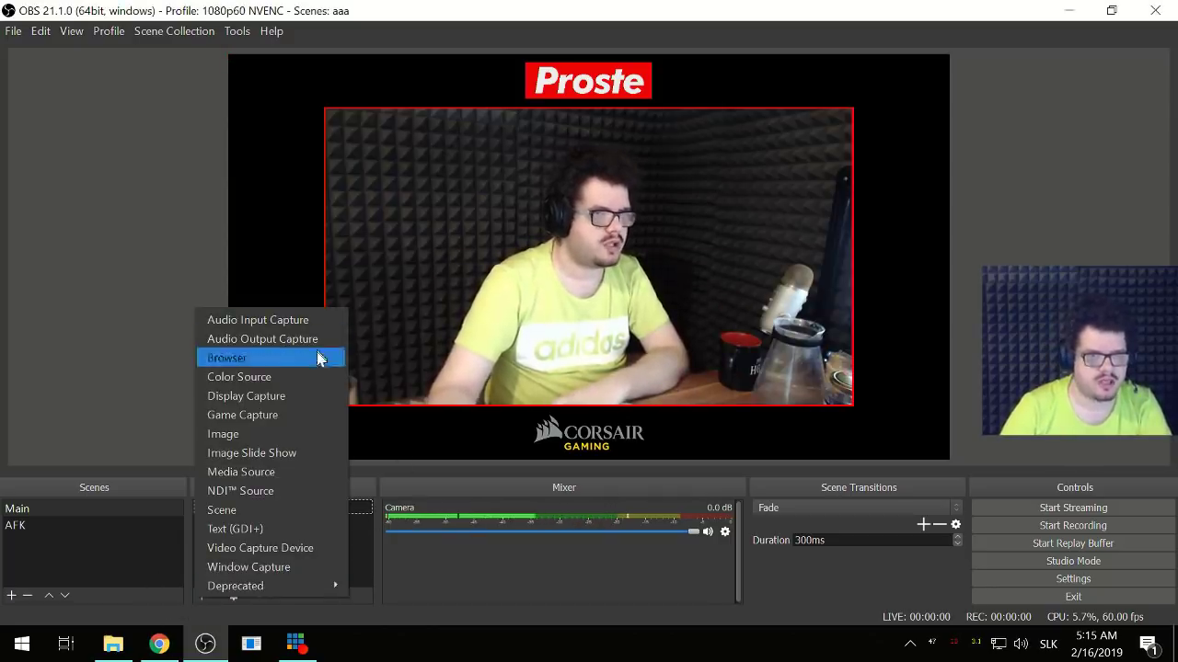
click(279, 531)
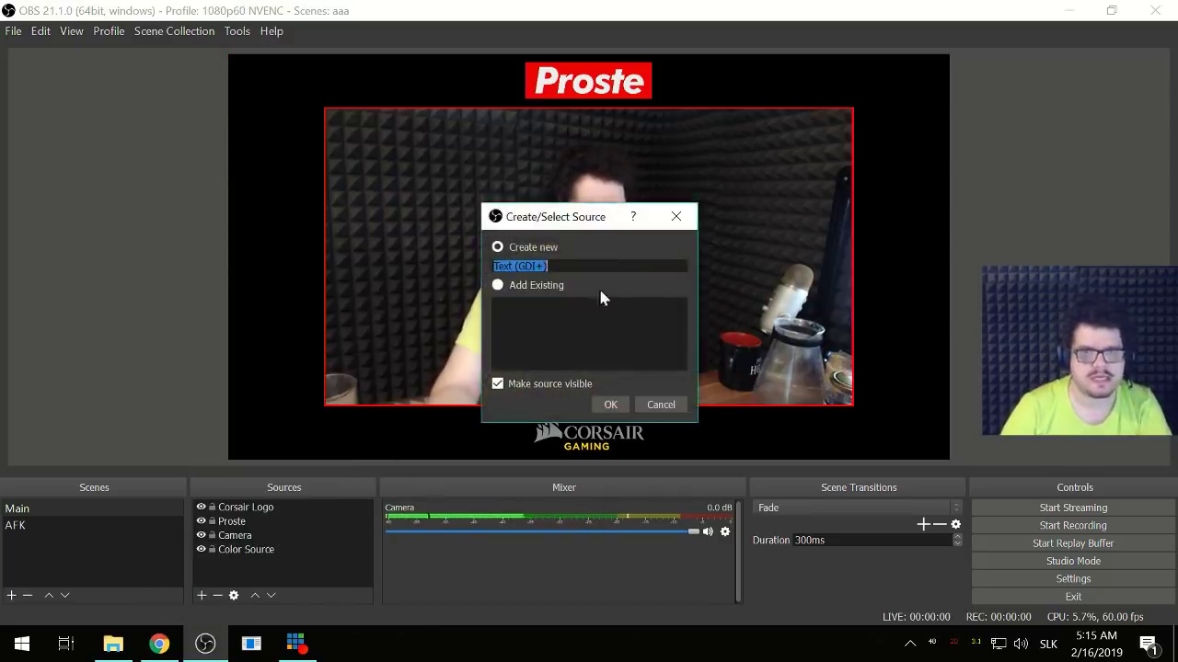
click(604, 404)
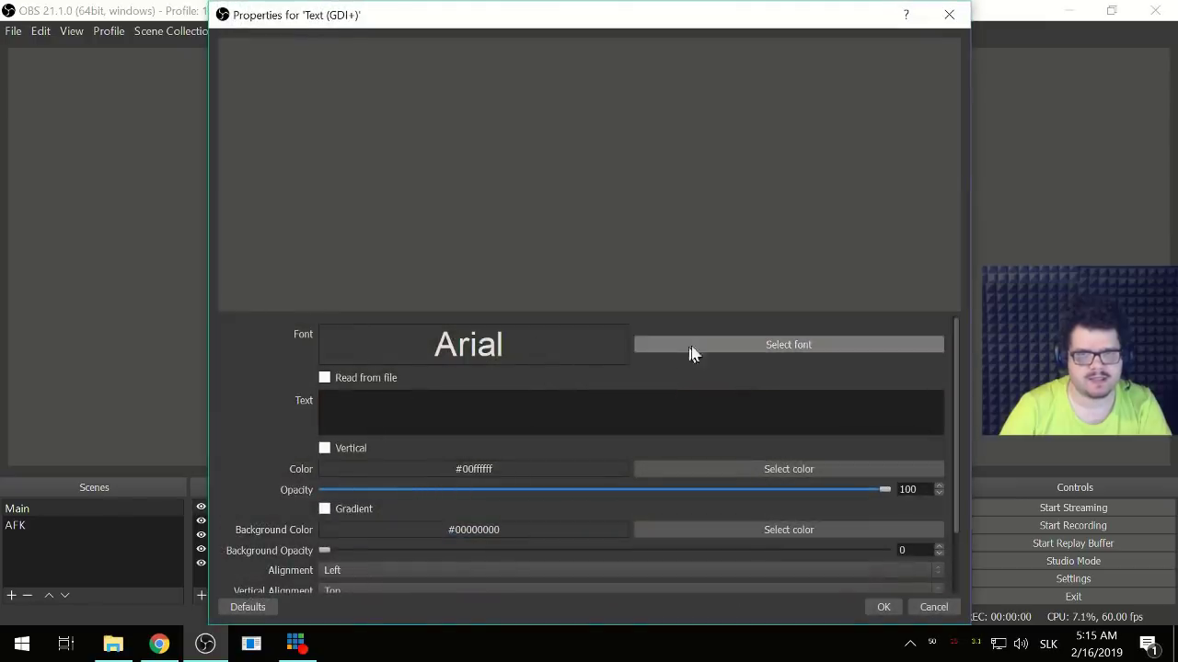
- Set the new text to read from the file most_recent_donator.txt and apply it
click(347, 379)
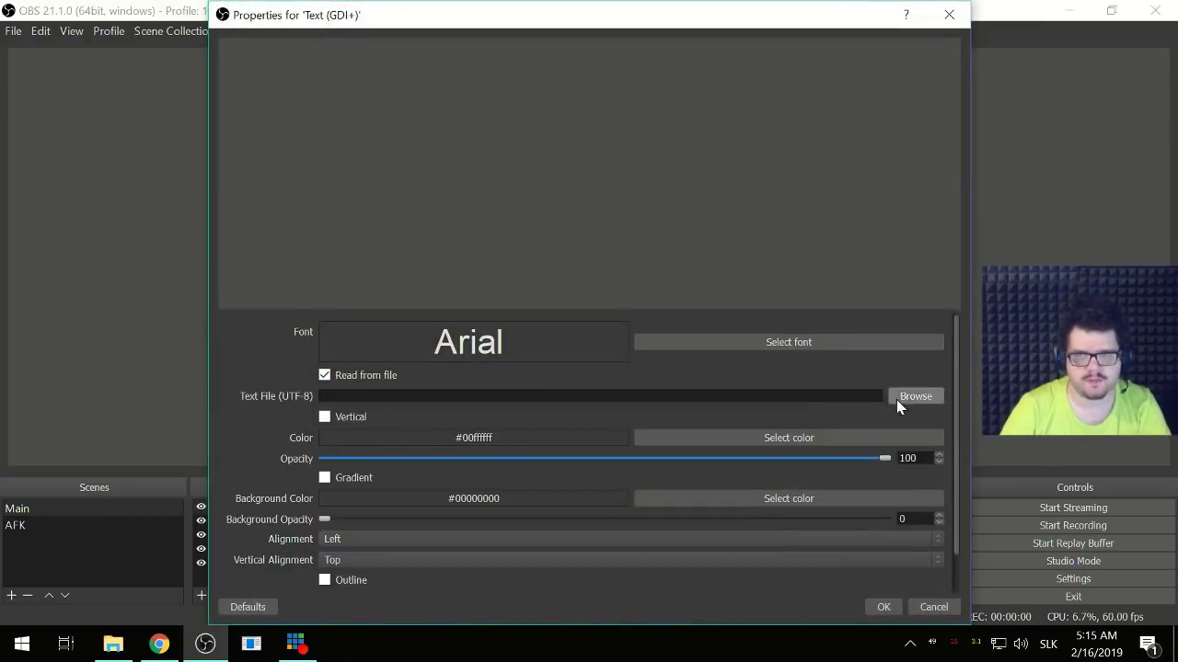
click(900, 397)
scroll(478, 331, down, 15)
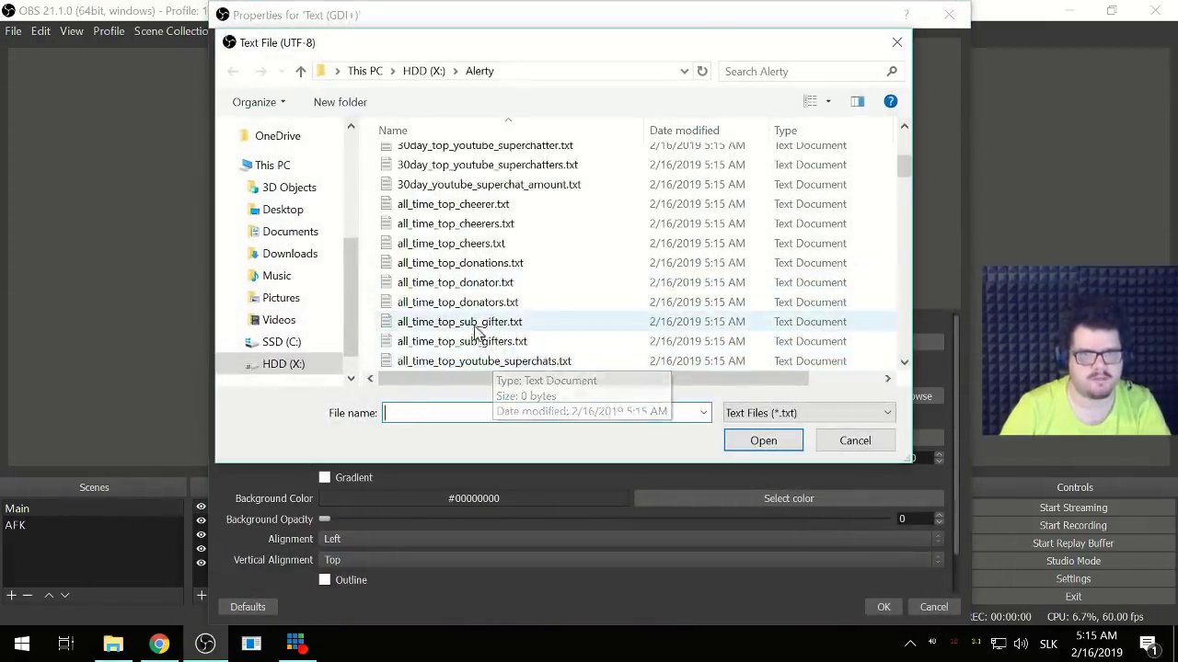
scroll(478, 329, down, 3)
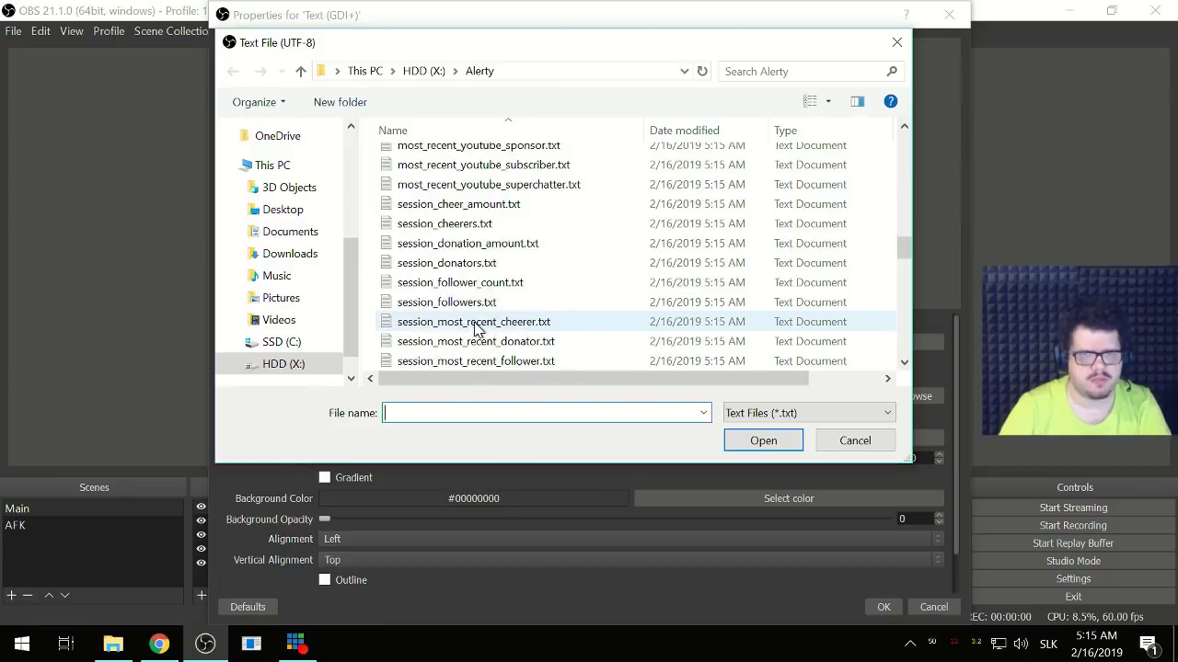
scroll(478, 330, down, 10)
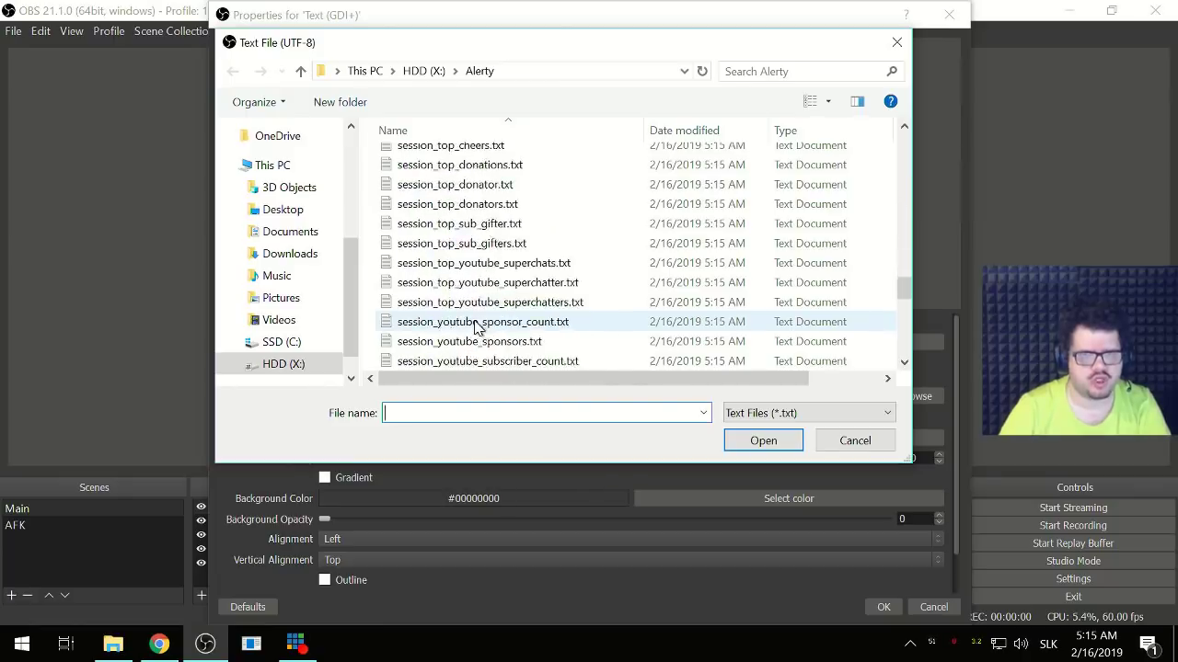
scroll(478, 329, down, 5)
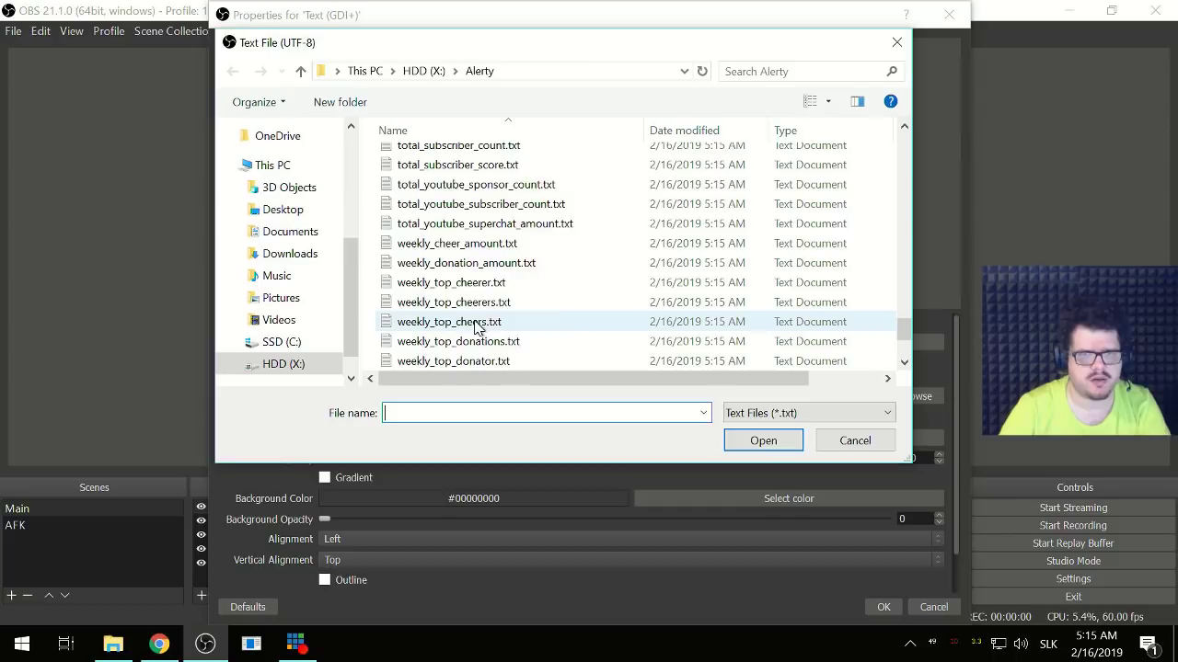
scroll(478, 329, down, 2)
scroll(478, 330, up, 12)
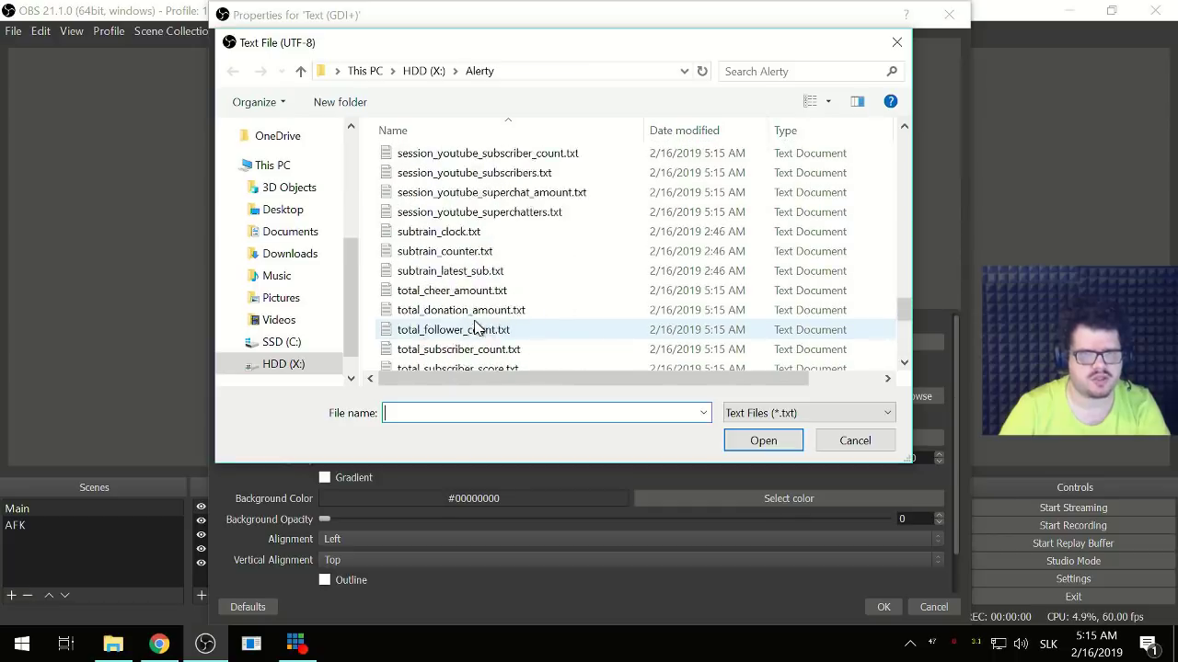
scroll(450, 286, up, 8)
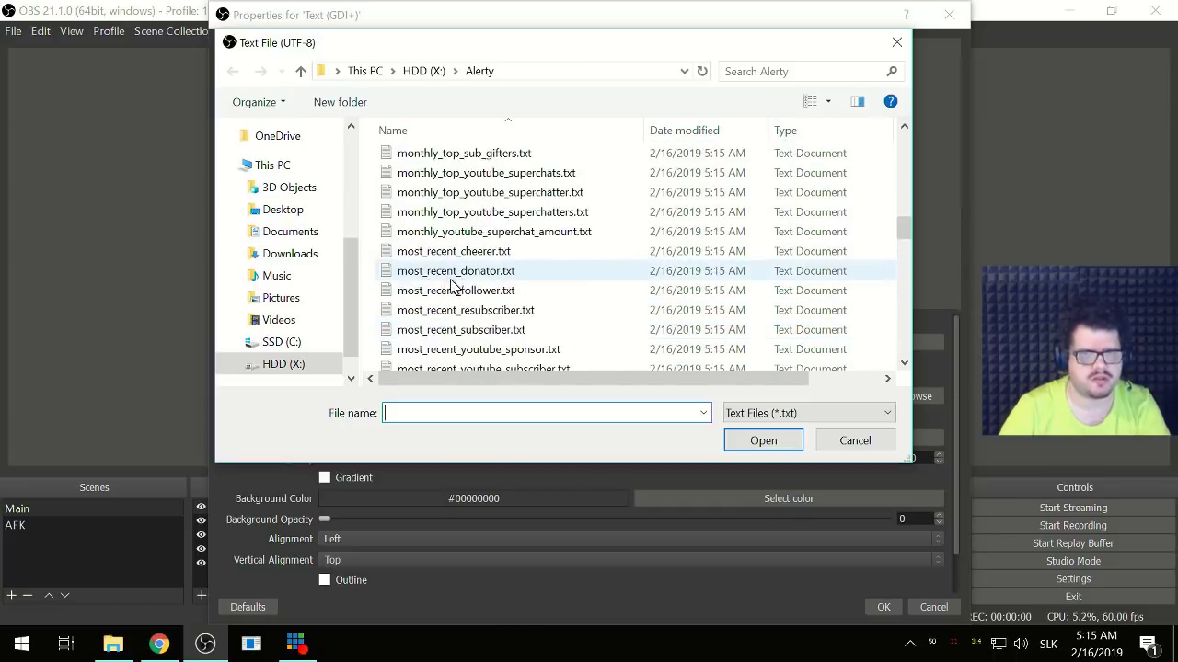
click(493, 272)
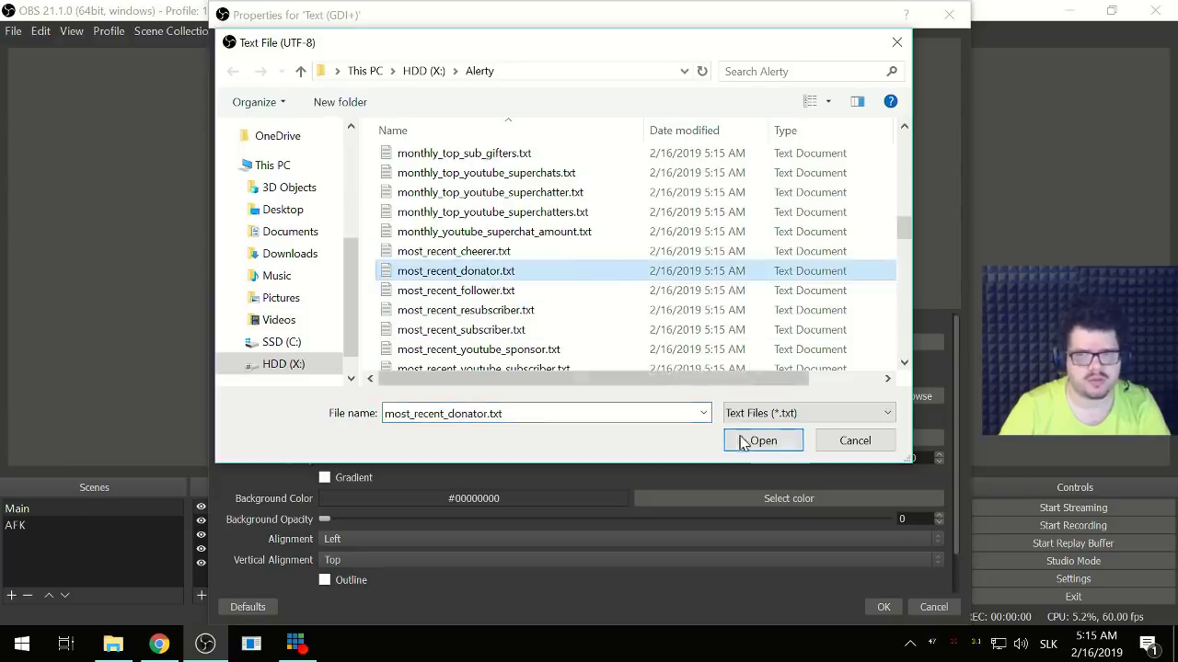
click(763, 440)
click(896, 603)
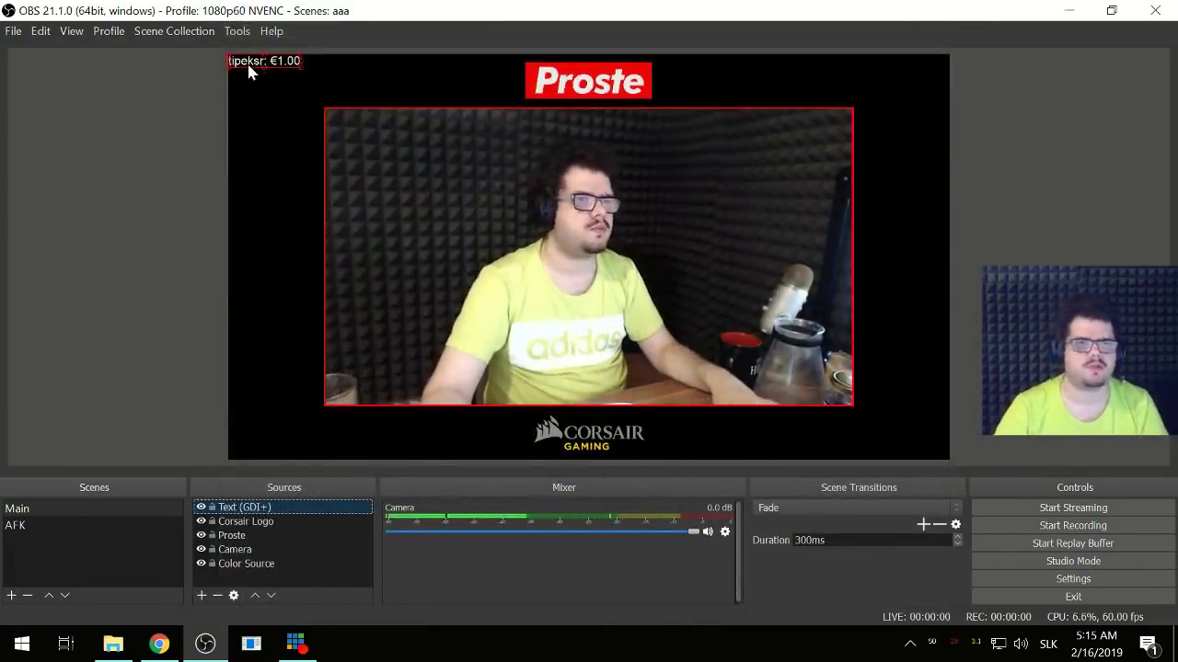
- Move the donation text beside the camera's top-left edge and reopen its properties
drag(257, 59, 270, 140)
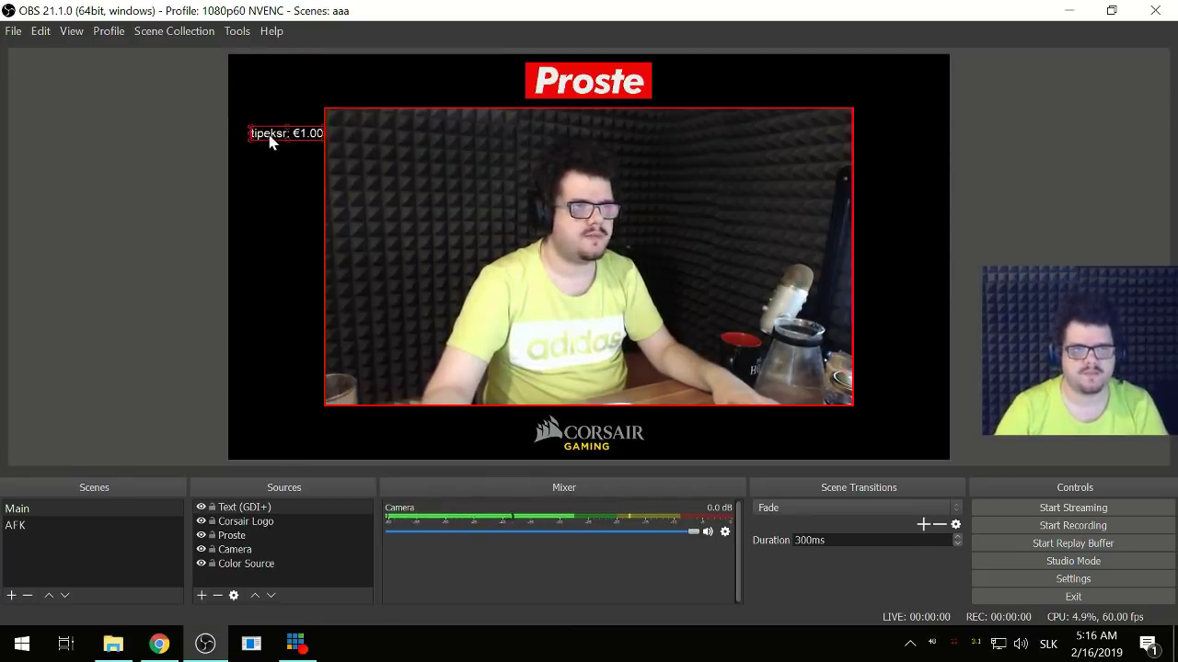
click(264, 511)
double_click(265, 509)
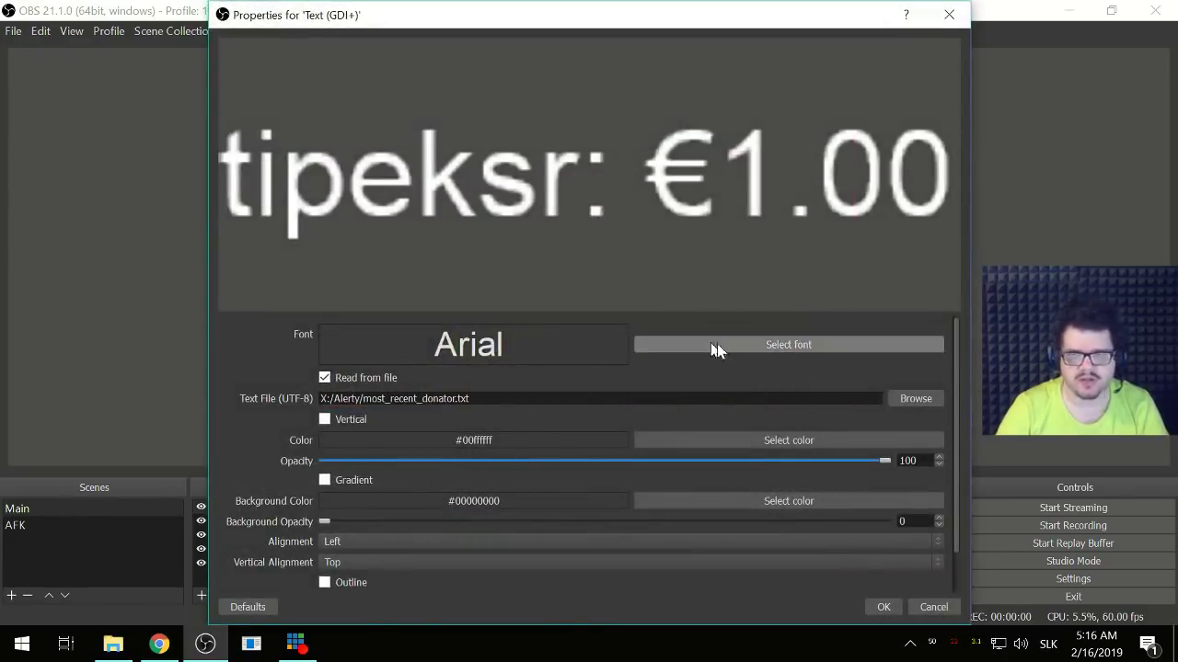
- Browse the X: Alerty folder's text files for a different source file
click(916, 401)
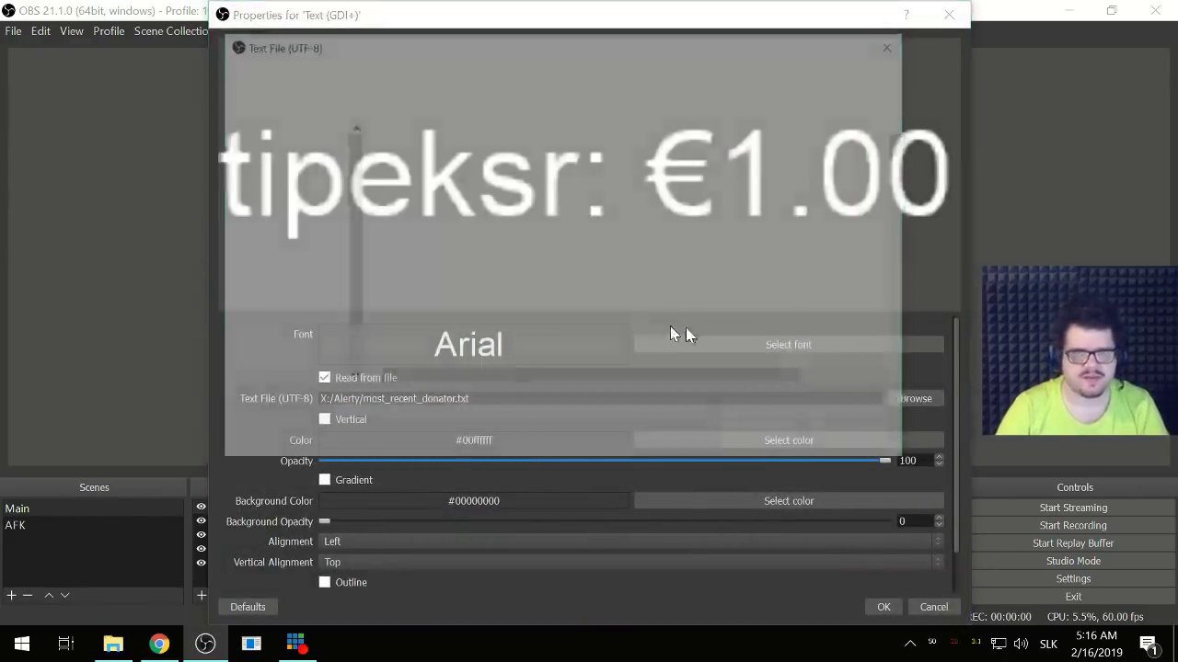
scroll(563, 315, down, 3)
scroll(563, 315, down, 7)
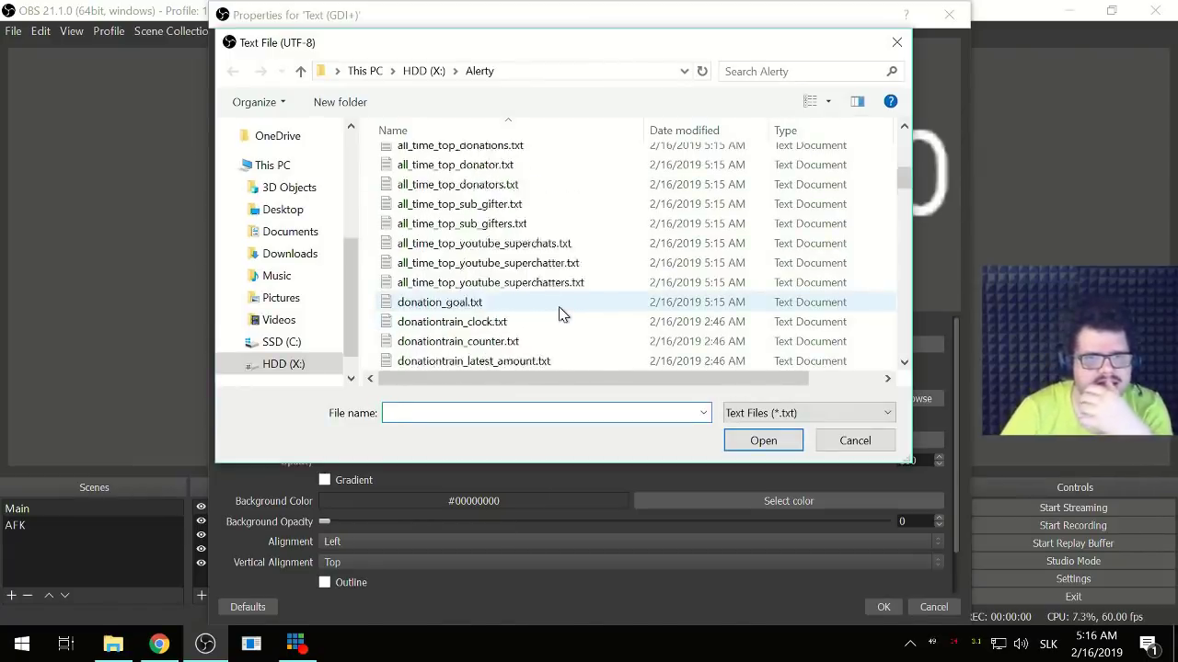
scroll(563, 314, down, 12)
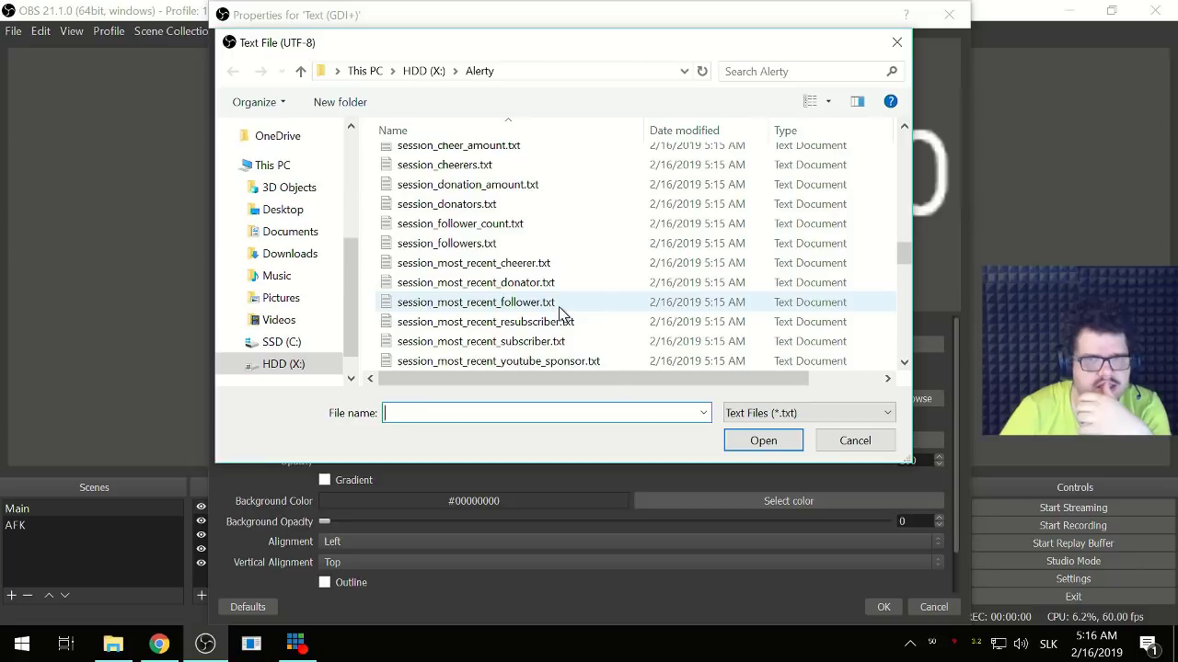
scroll(563, 315, down, 1)
scroll(561, 313, down, 1)
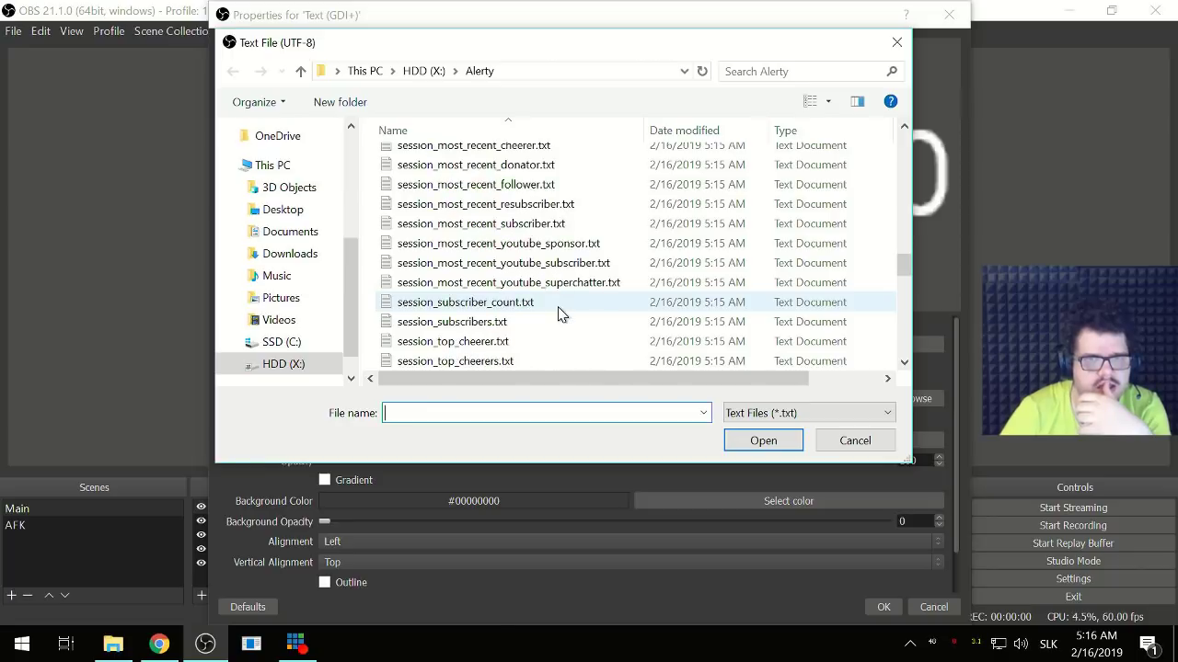
scroll(561, 314, down, 1)
- Scroll through the Alerty folder and select session_top_donations.txt
scroll(561, 313, down, 2)
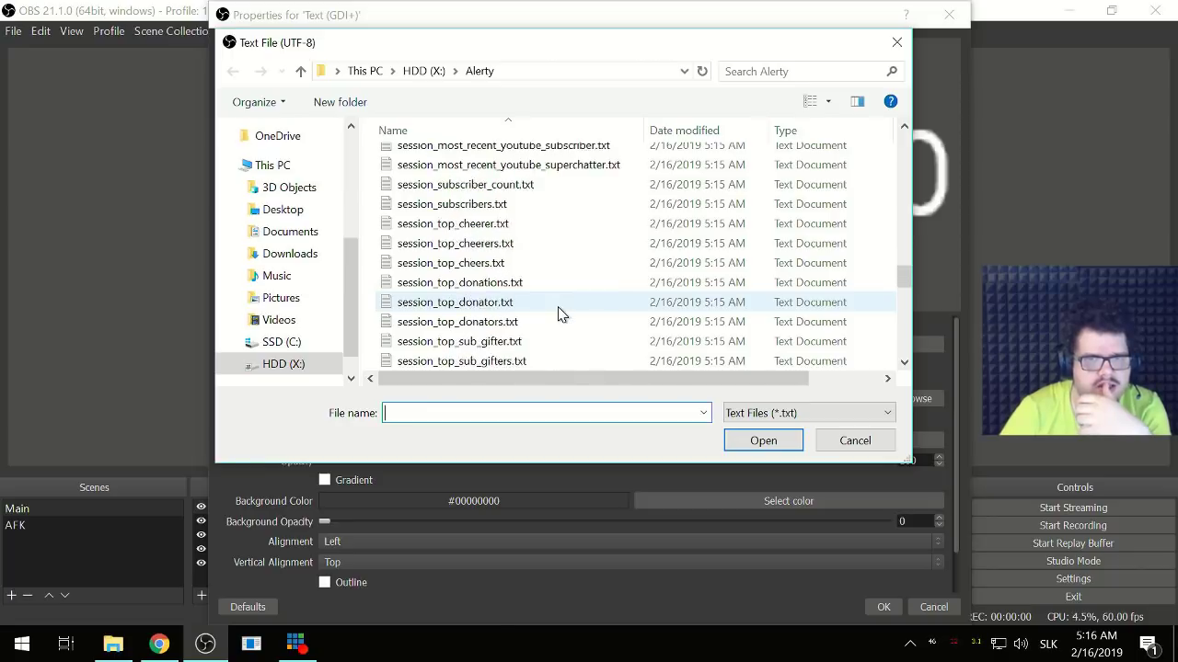
scroll(561, 313, up, 1)
scroll(561, 314, down, 2)
scroll(561, 314, down, 5)
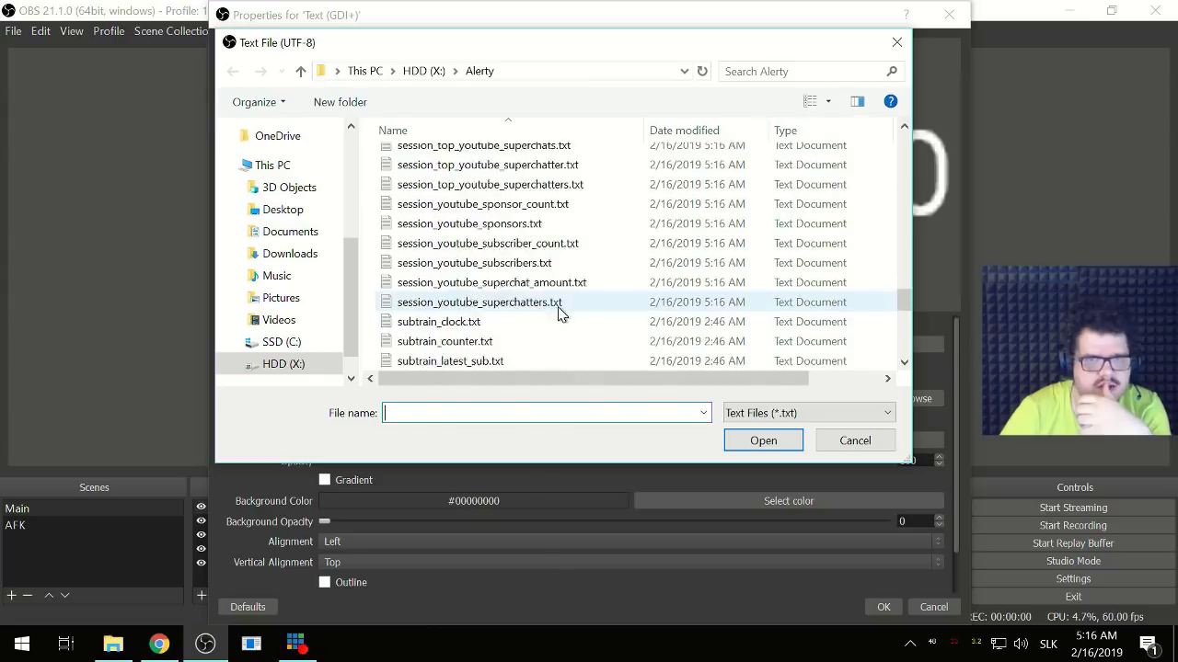
scroll(561, 313, up, 1)
scroll(561, 314, down, 5)
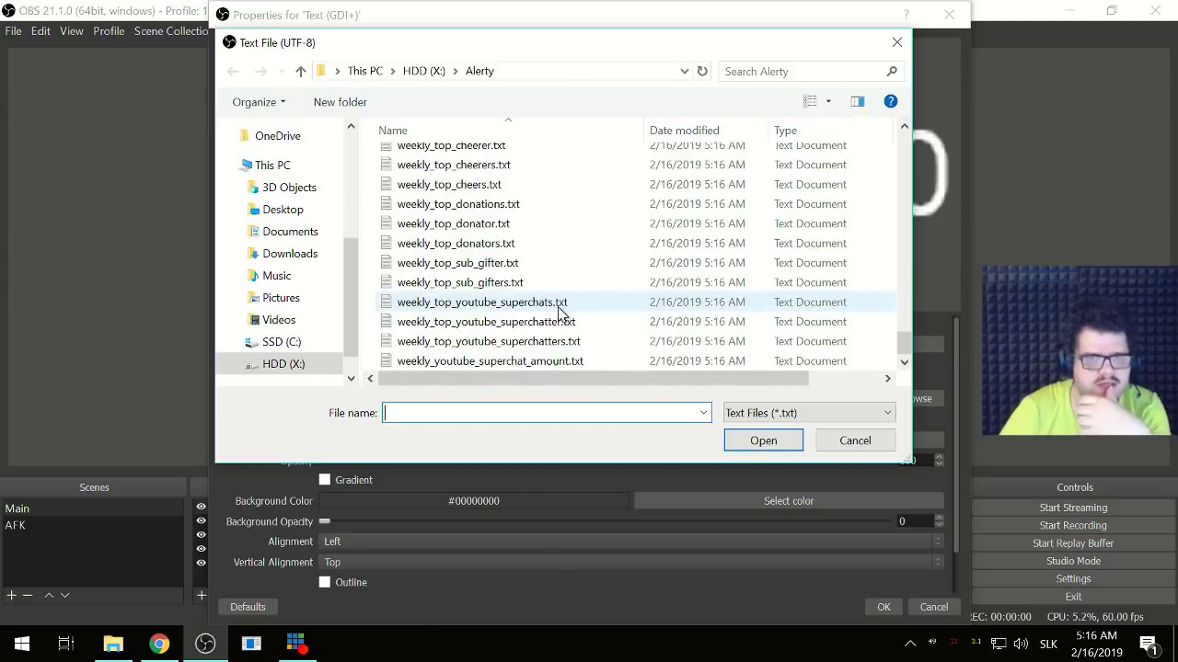
scroll(561, 314, up, 3)
scroll(558, 314, up, 4)
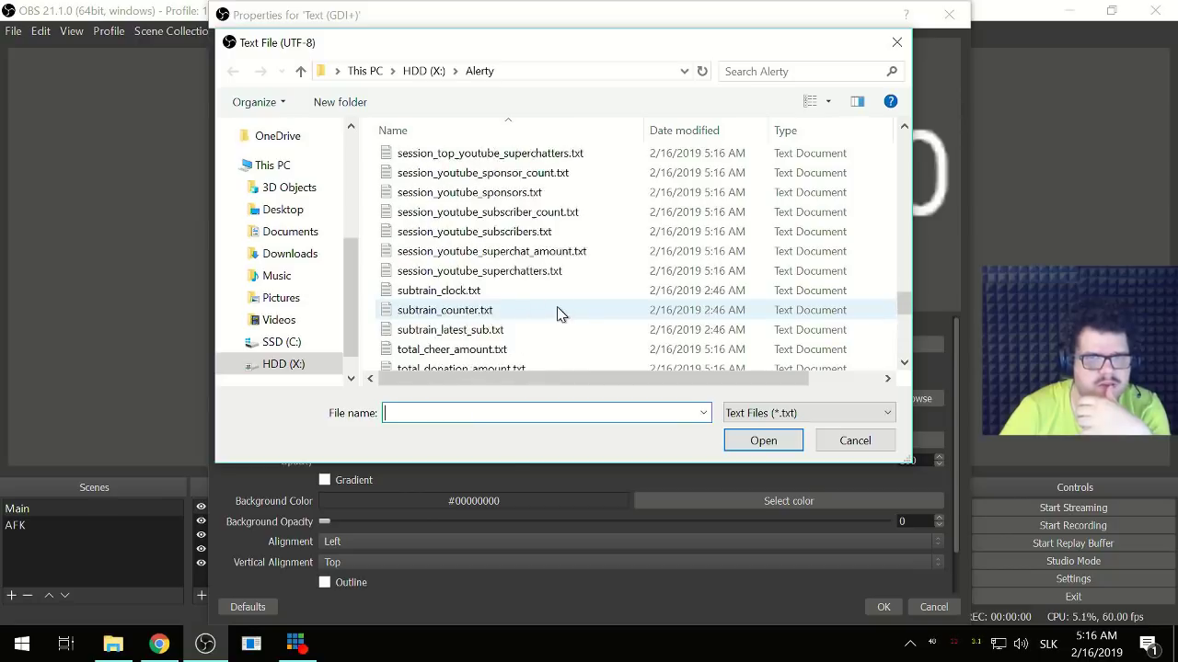
scroll(557, 313, up, 2)
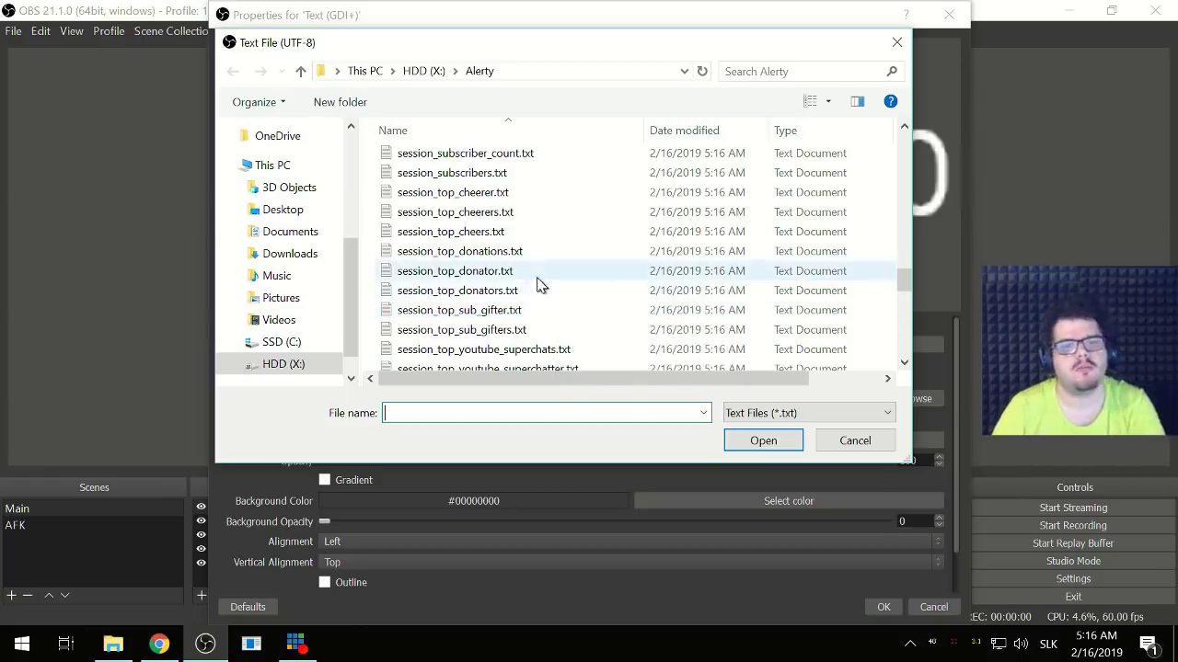
click(492, 258)
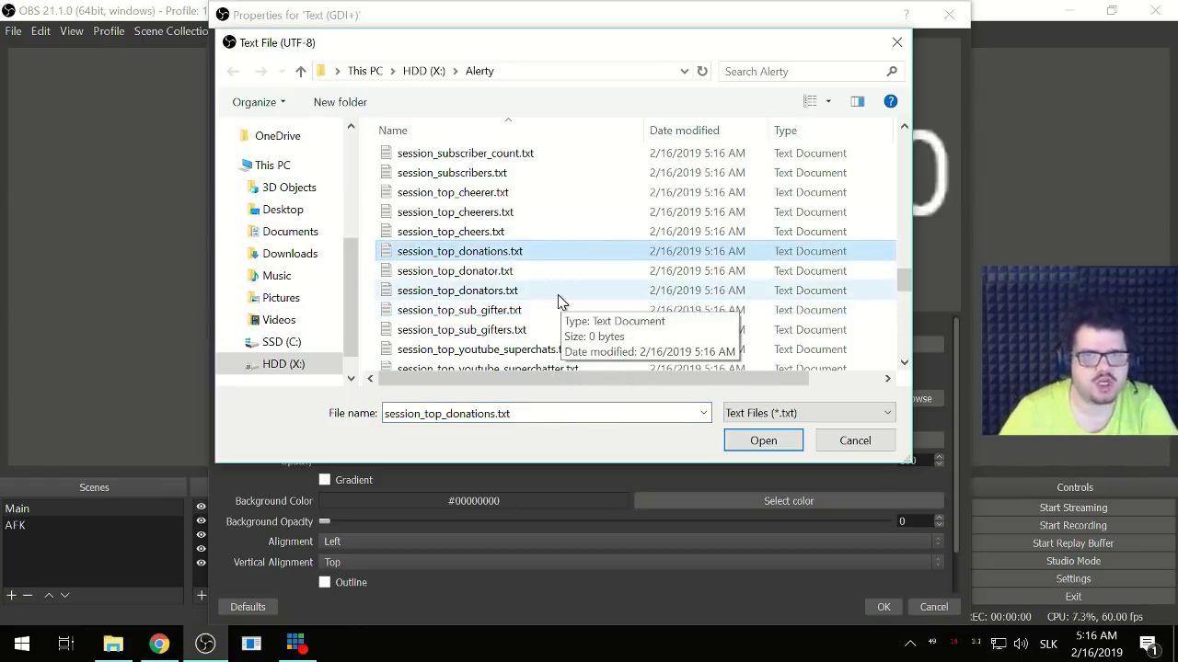
- Pass over session_followers.txt and load session_donators.txt as the text file
scroll(557, 294, up, 1)
scroll(556, 300, down, 4)
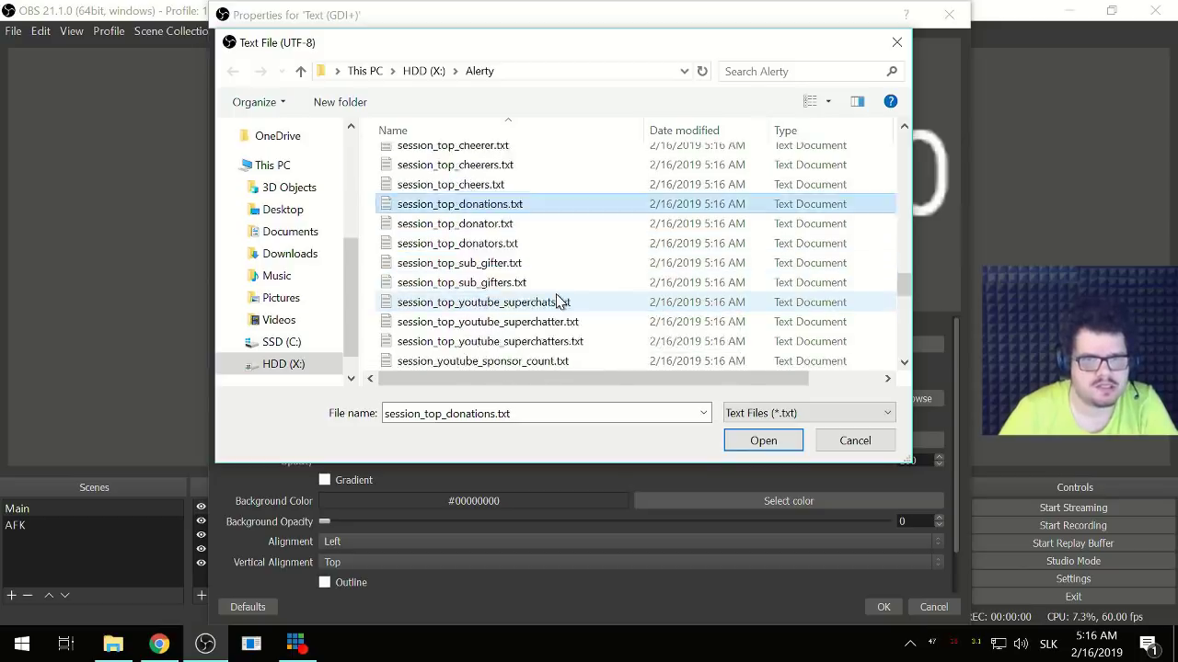
scroll(559, 299, down, 1)
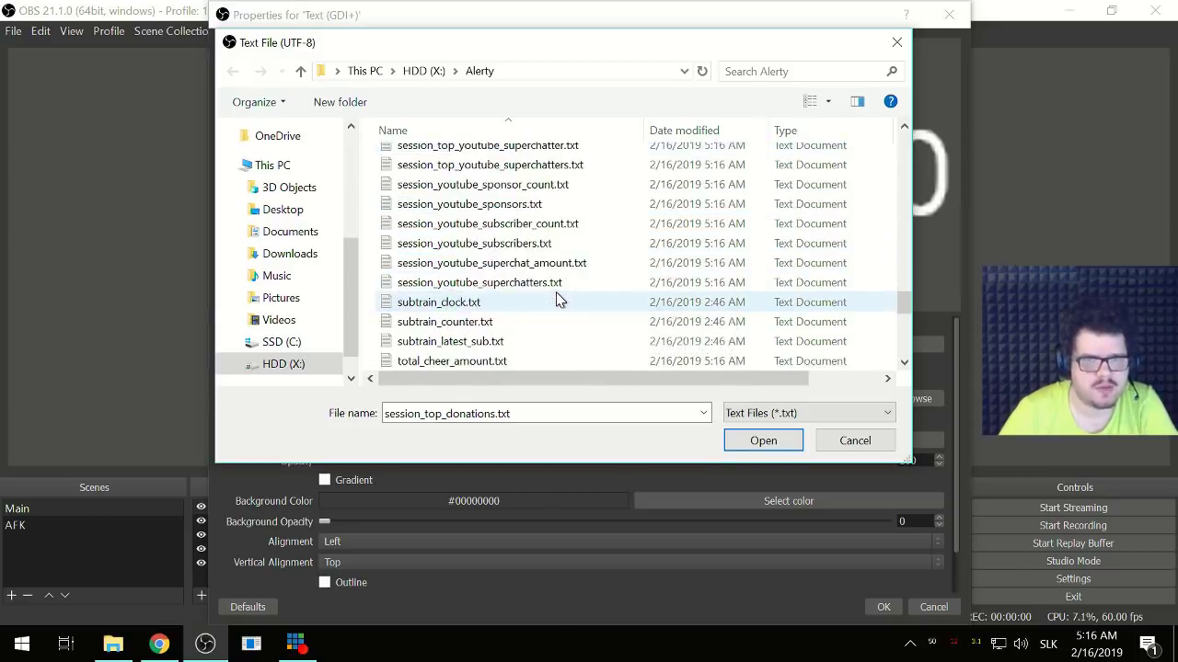
scroll(557, 300, up, 6)
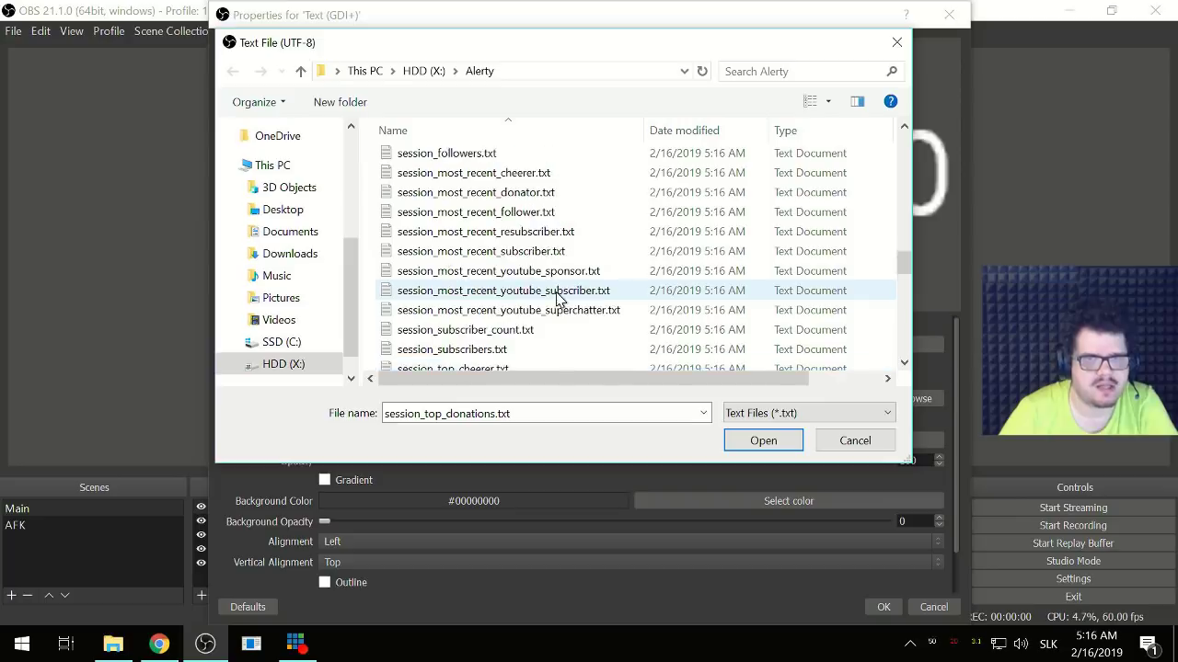
scroll(558, 299, up, 1)
scroll(558, 300, up, 1)
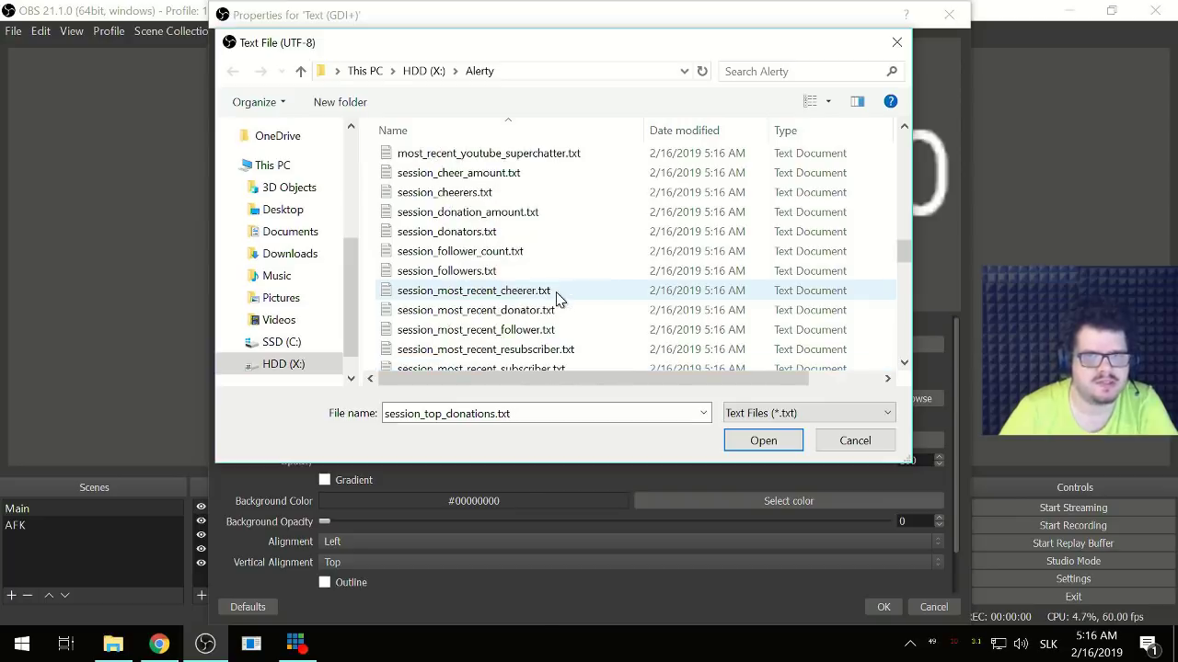
click(503, 276)
scroll(515, 285, up, 1)
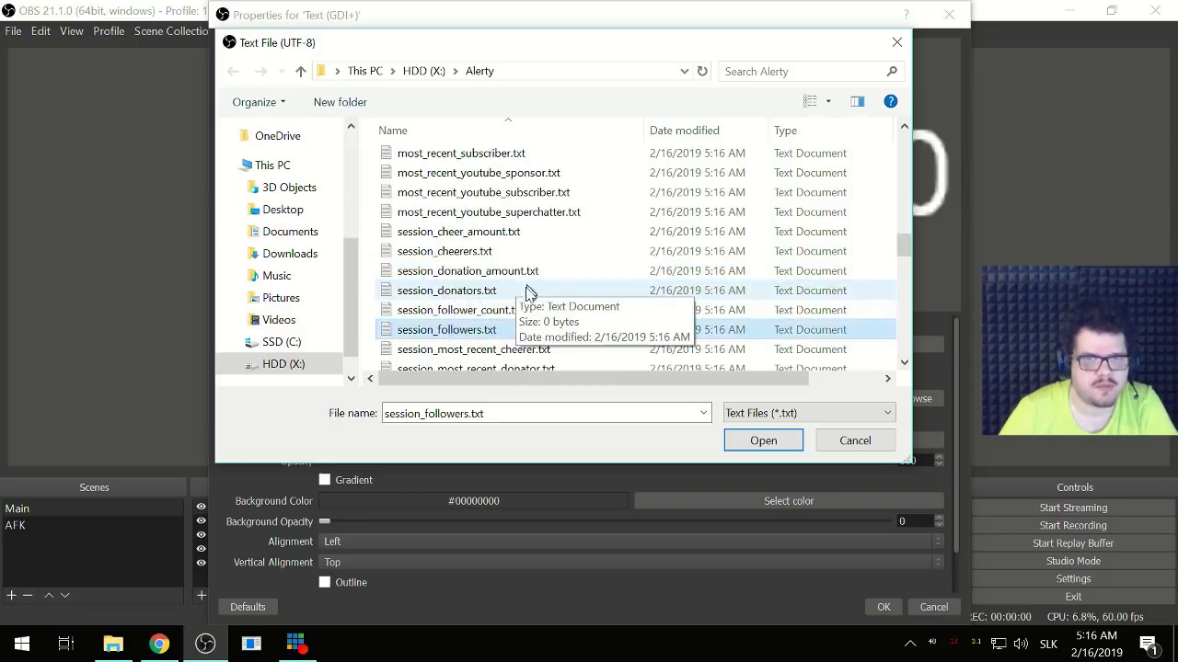
click(436, 291)
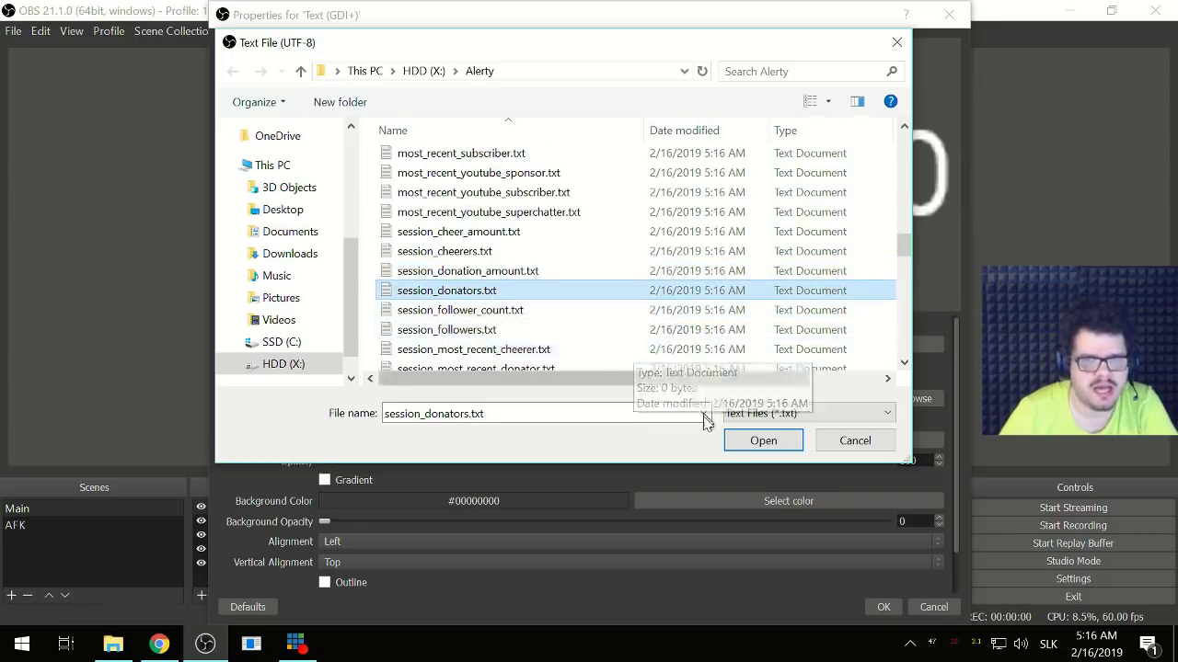
click(744, 444)
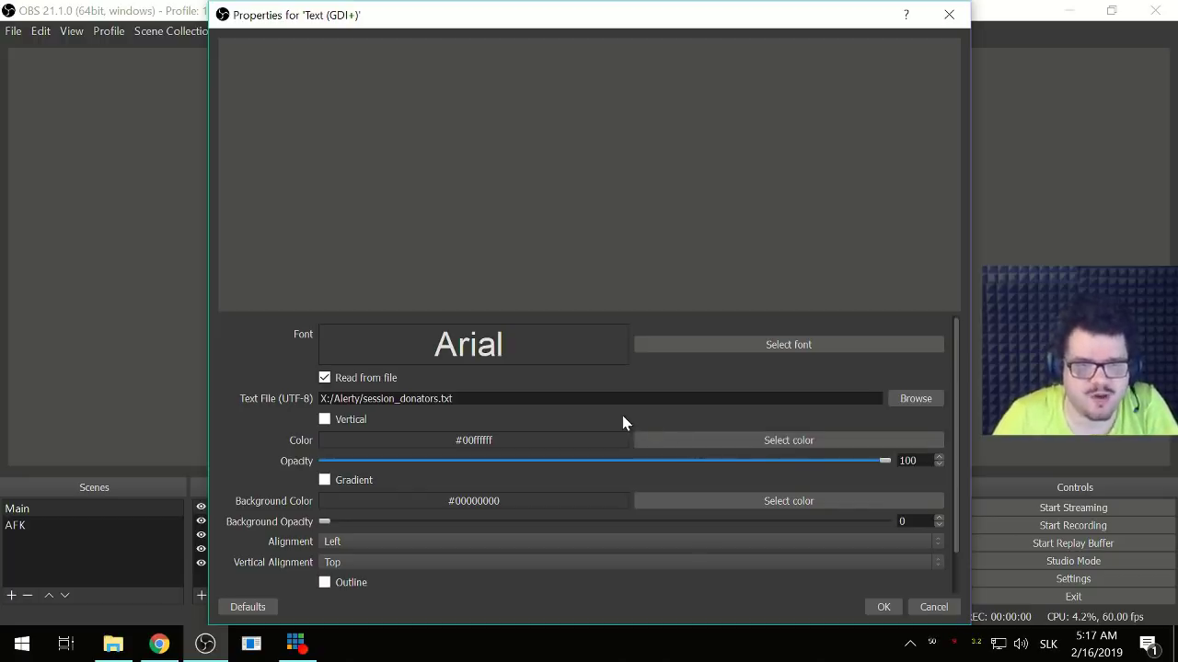
- Select 30day_top_cheers.txt in the file picker, then cancel without changing the file
click(915, 398)
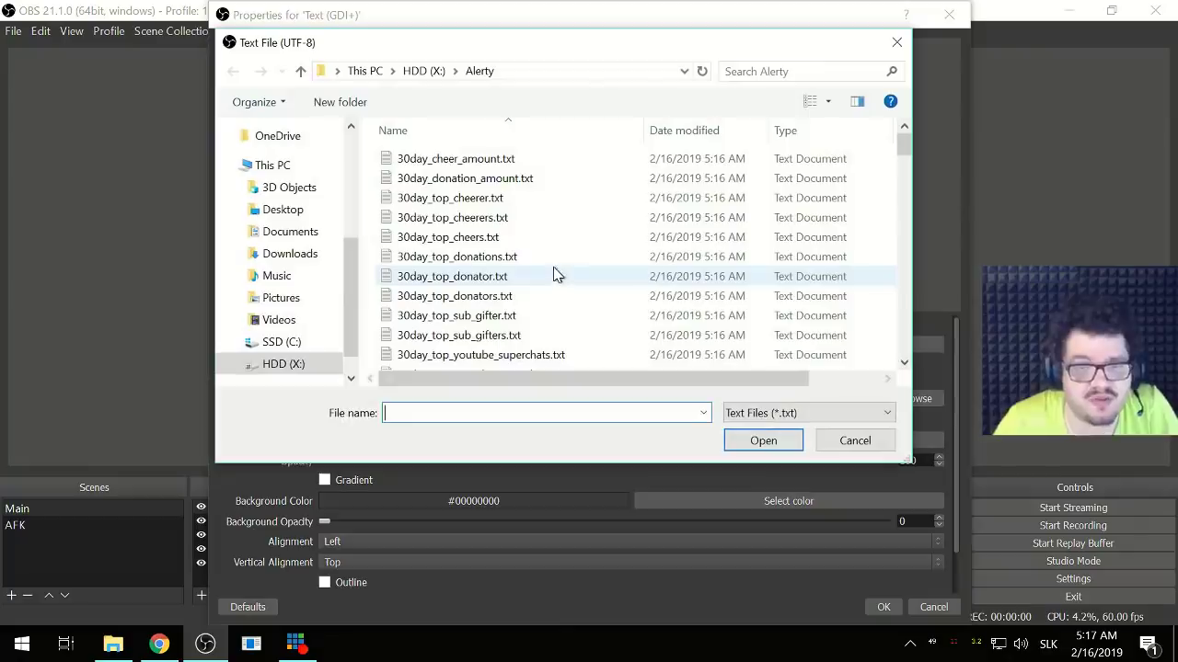
click(442, 238)
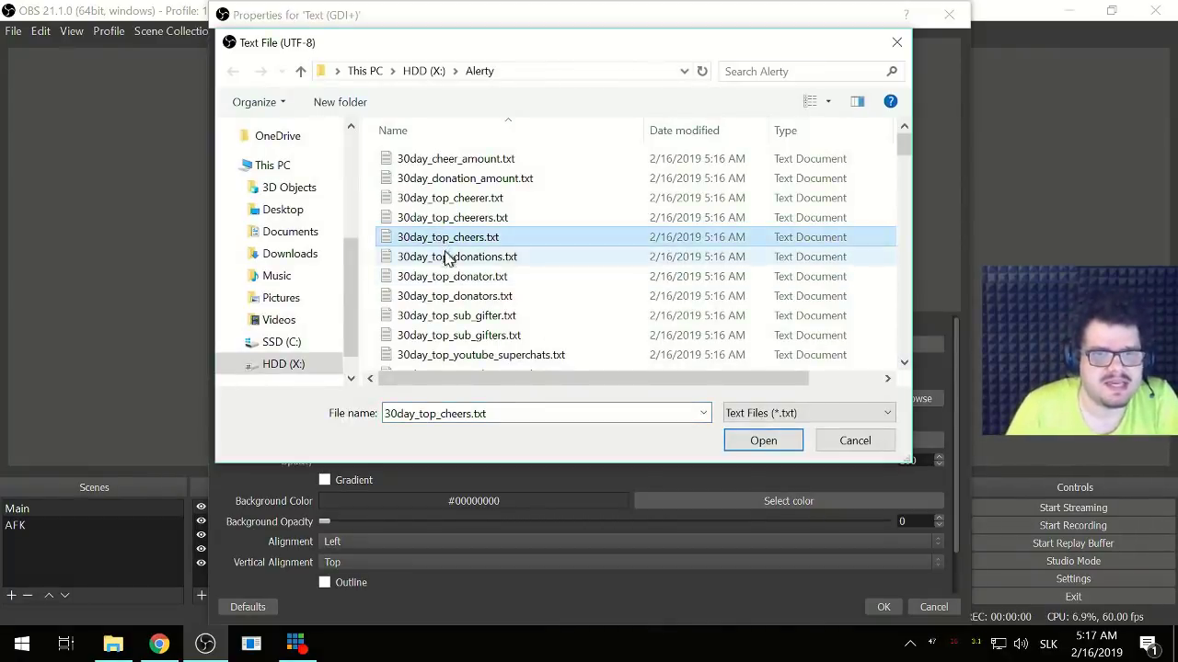
scroll(469, 290, down, 5)
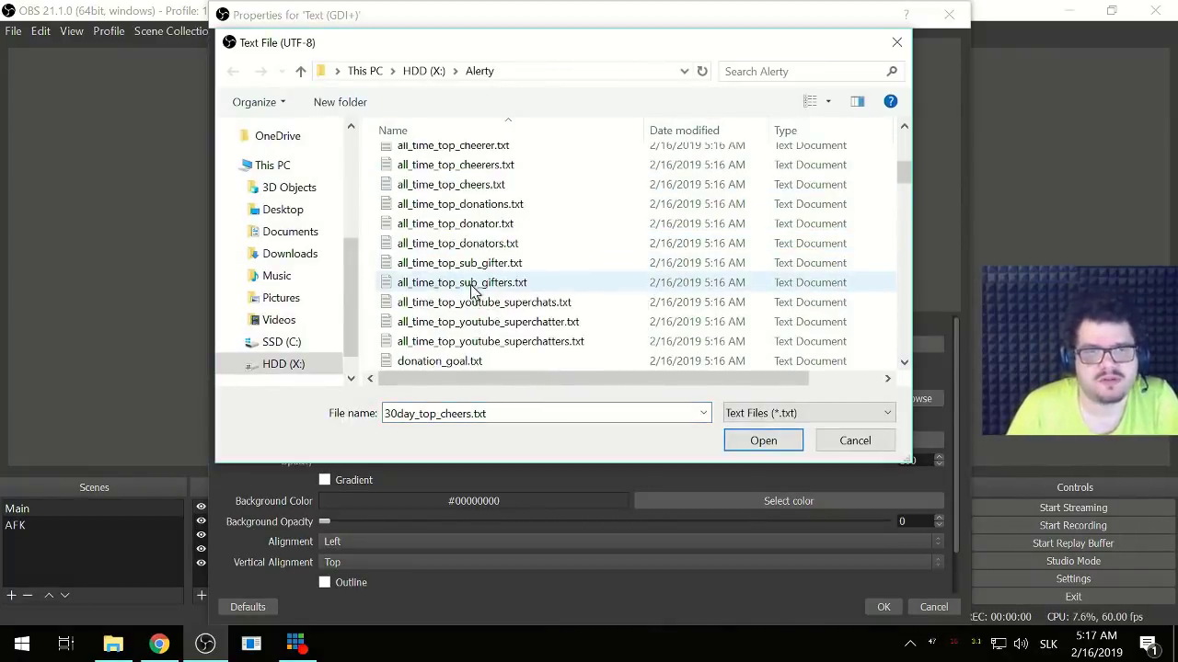
scroll(472, 290, down, 4)
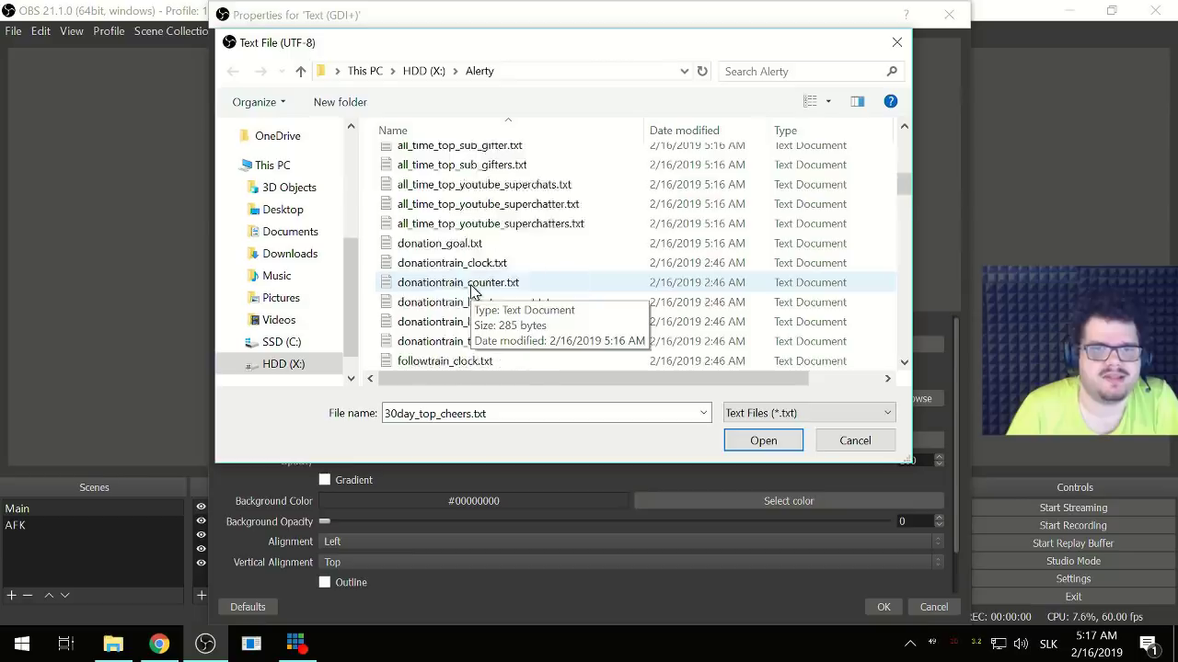
click(835, 440)
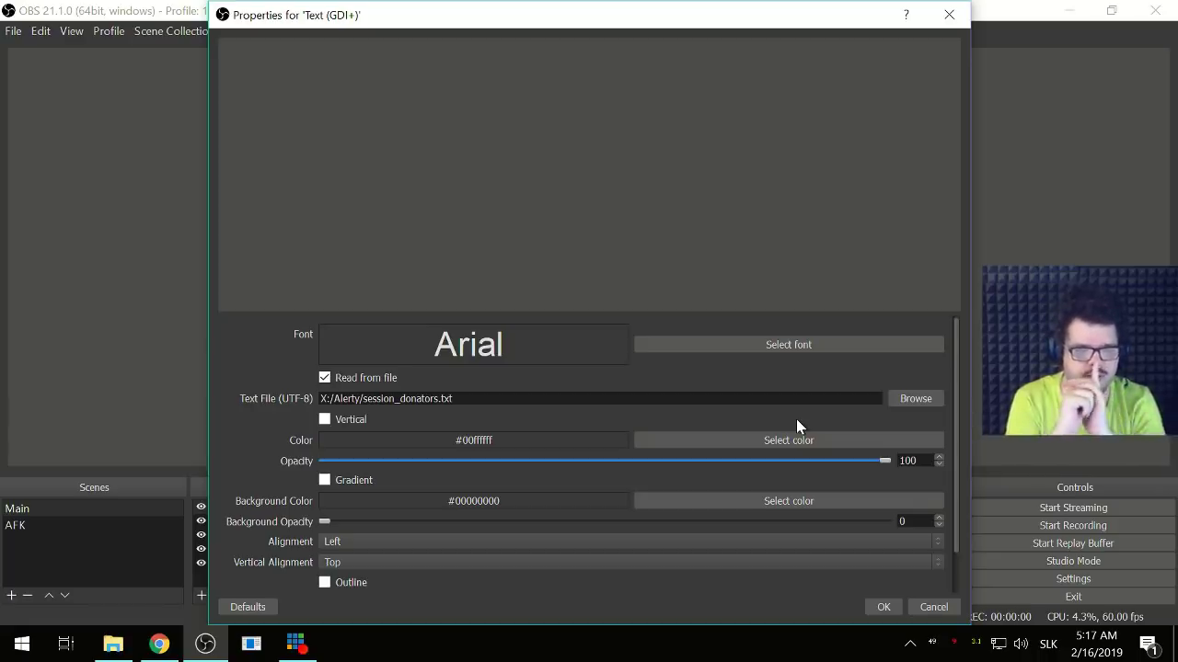
- Browse past 30day_top_donator.txt and dismiss the picker, keeping session_donators.txt
click(913, 405)
click(409, 294)
scroll(444, 290, down, 3)
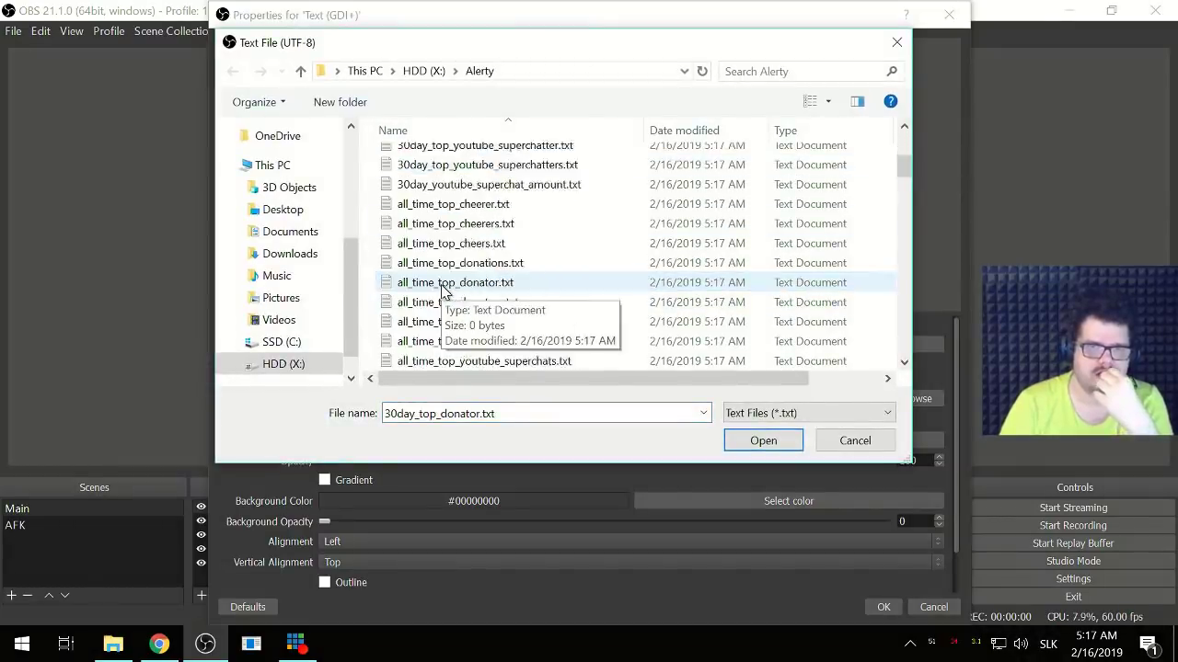
scroll(444, 292, down, 10)
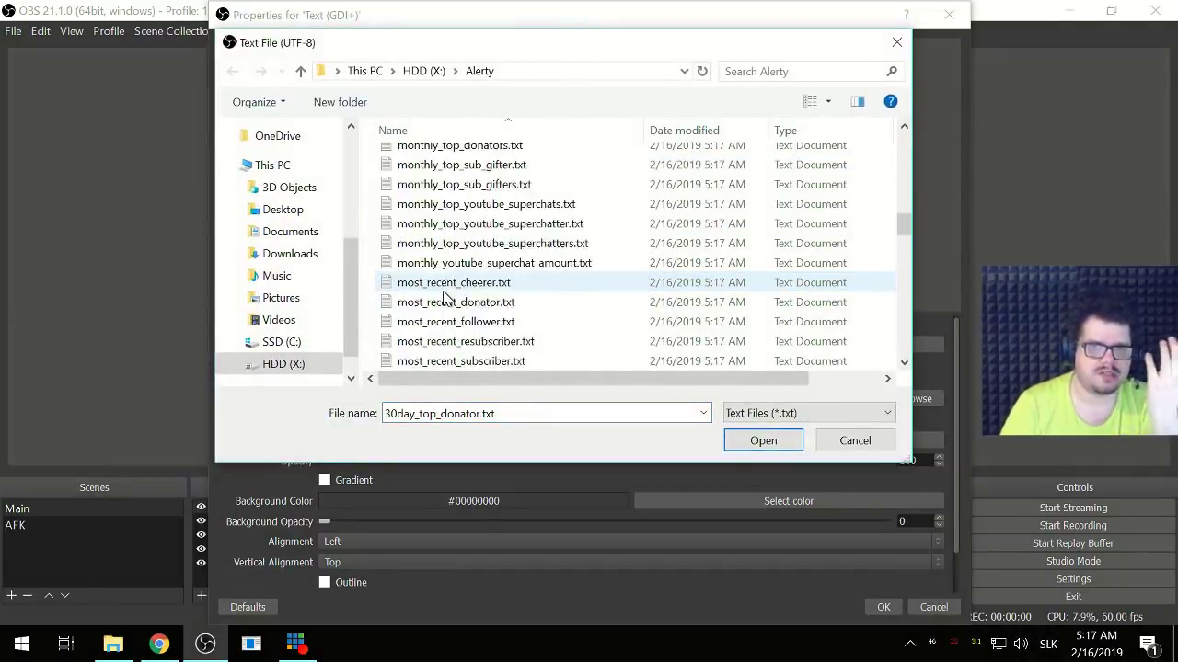
scroll(444, 292, down, 5)
scroll(445, 296, up, 2)
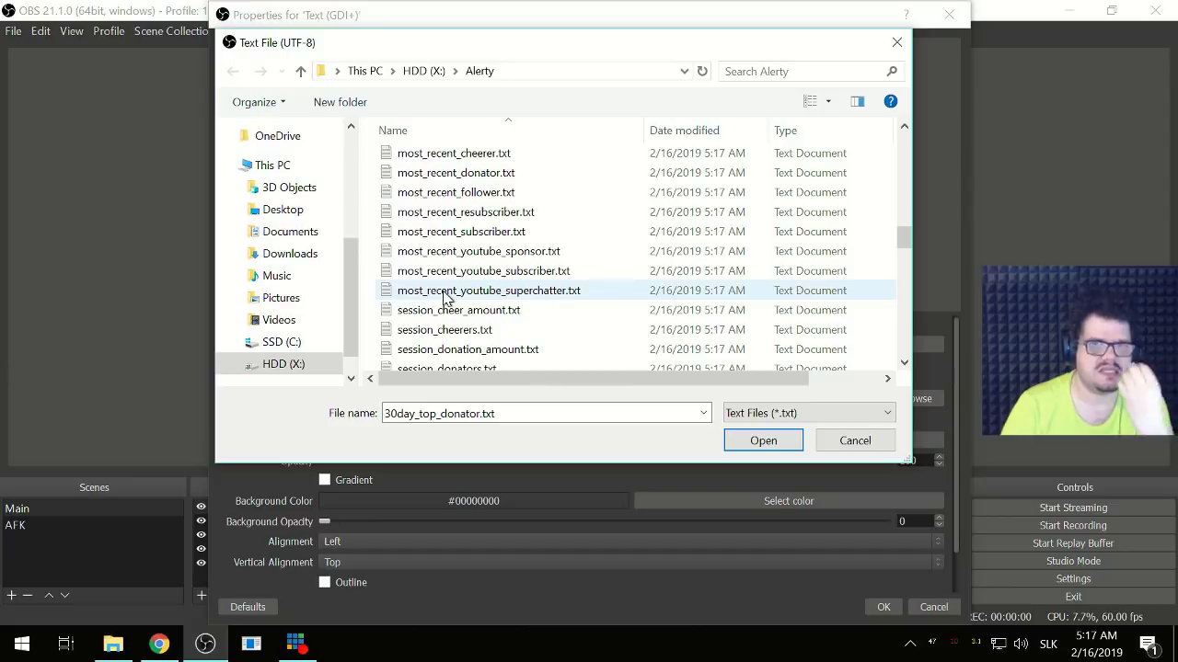
scroll(444, 299, down, 2)
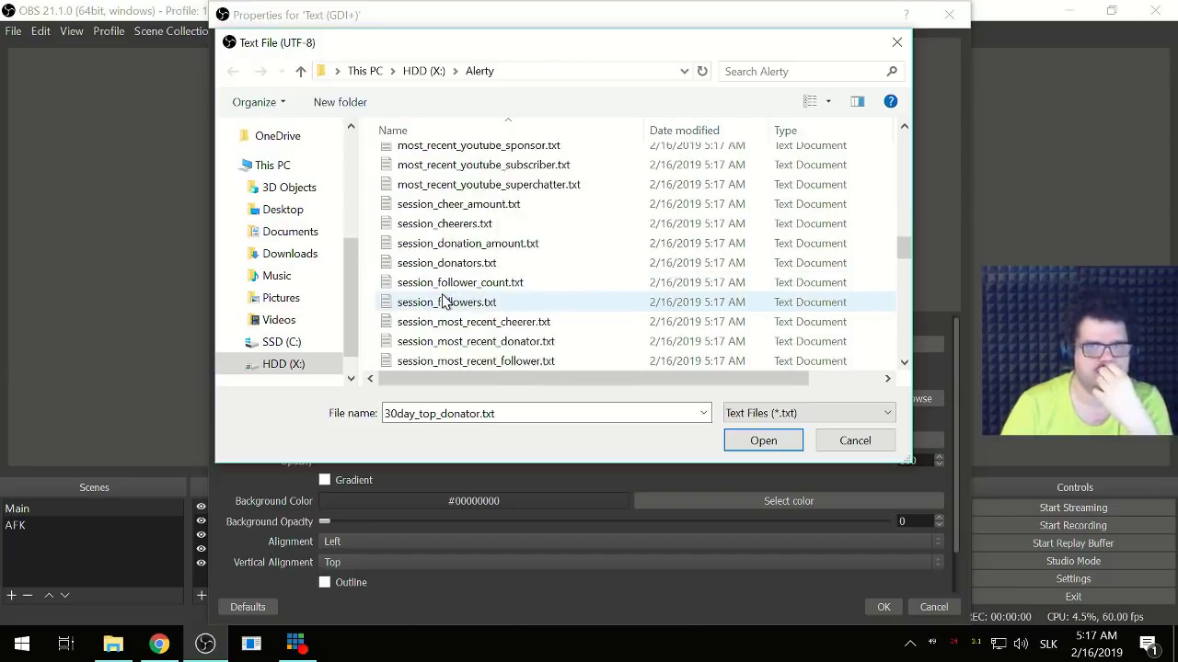
scroll(445, 302, down, 4)
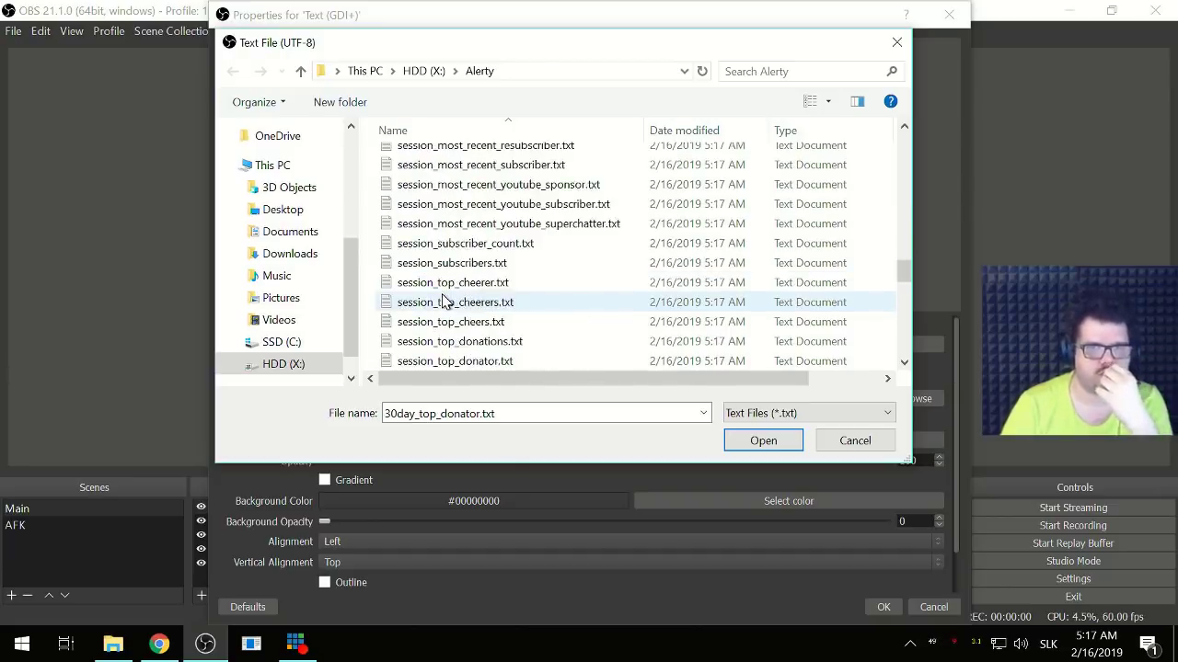
scroll(444, 301, up, 1)
scroll(444, 302, down, 8)
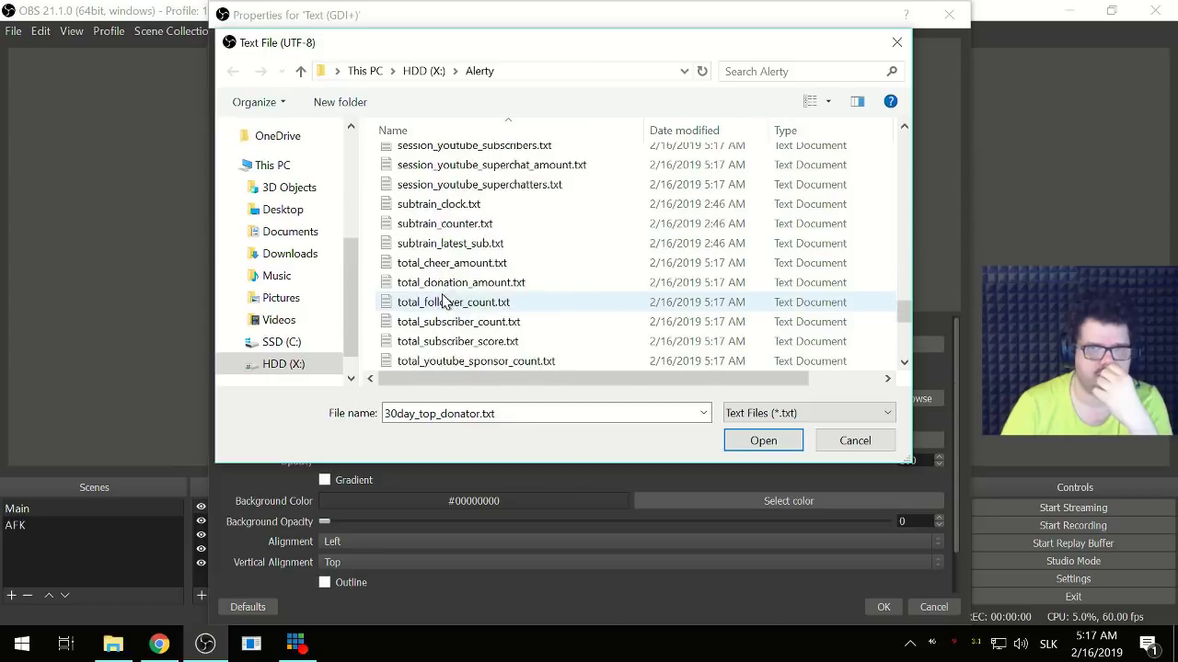
scroll(444, 302, down, 7)
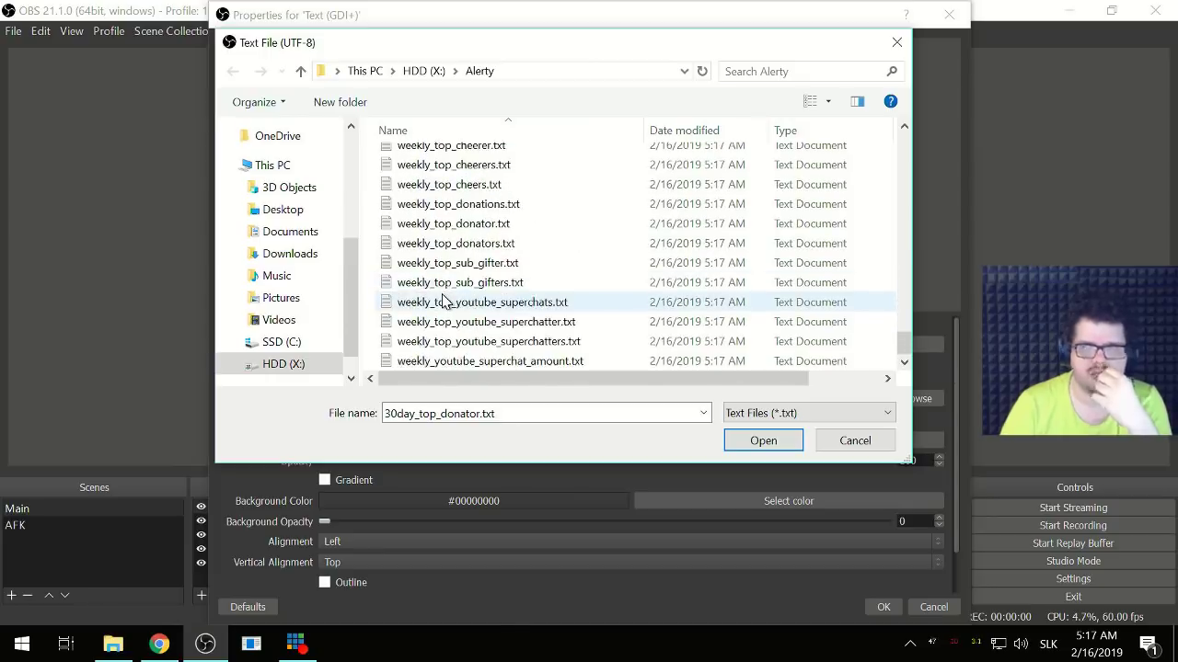
key(Escape)
key(Escape)
key(Escape)
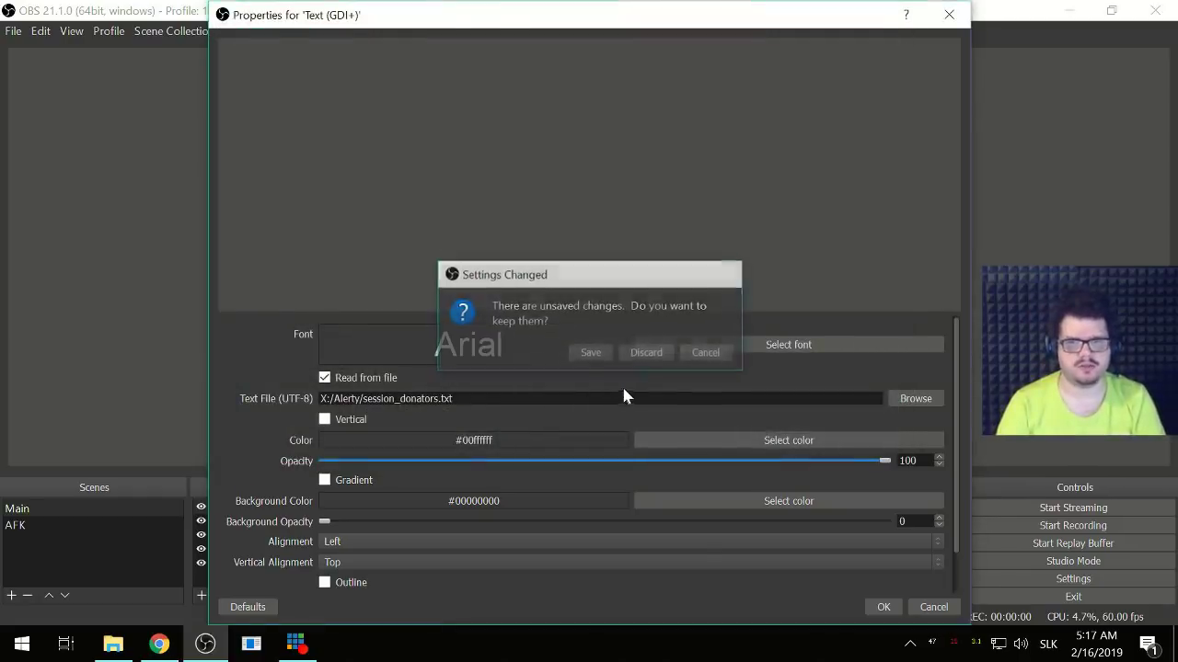
- Cancel the text properties, close Display Capture settings, and shift the Stream Labels window right
click(941, 607)
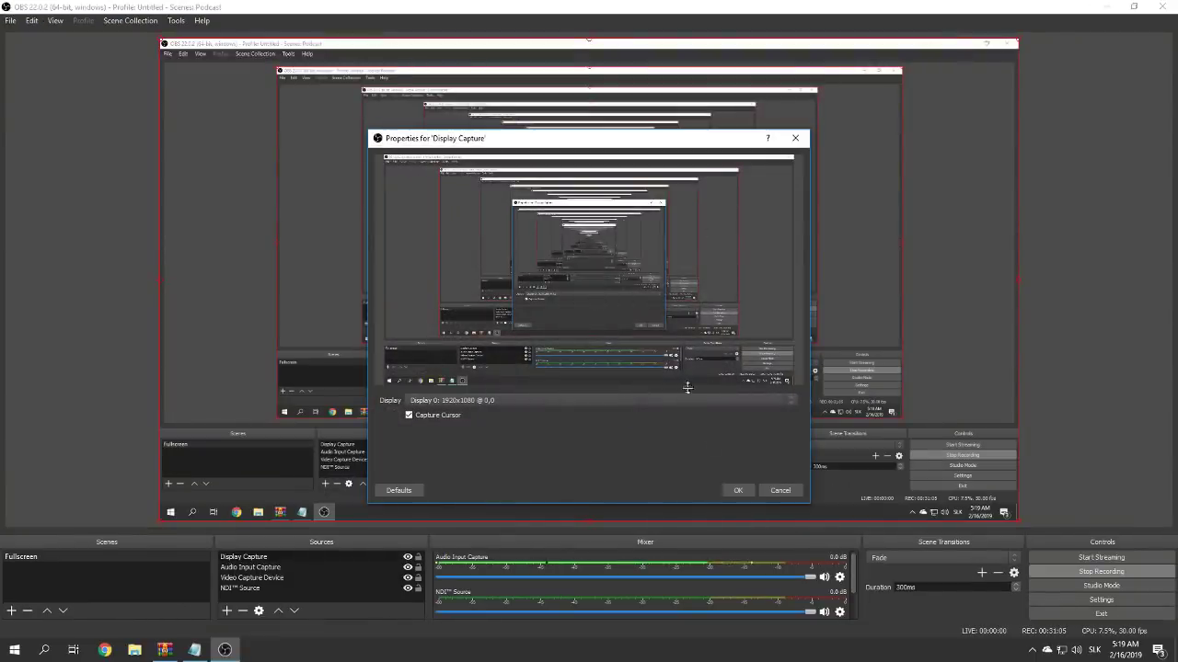
click(738, 490)
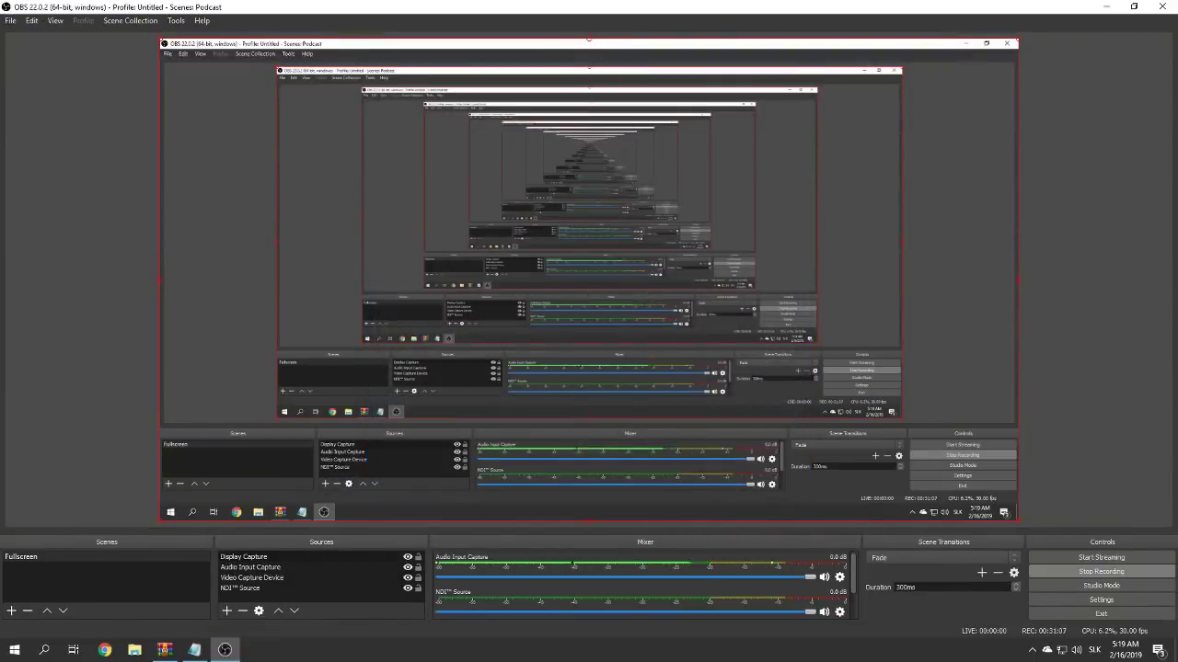
drag(394, 178, 476, 181)
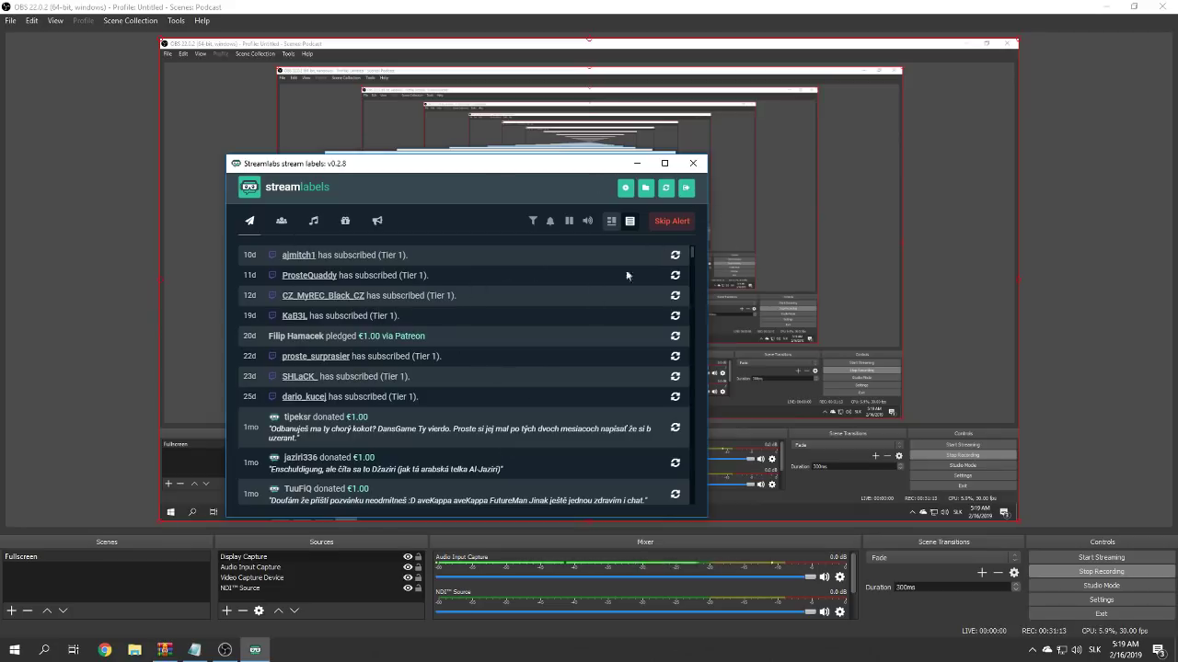
- In the label template editor, pick Session Top Donators from the label list
click(625, 188)
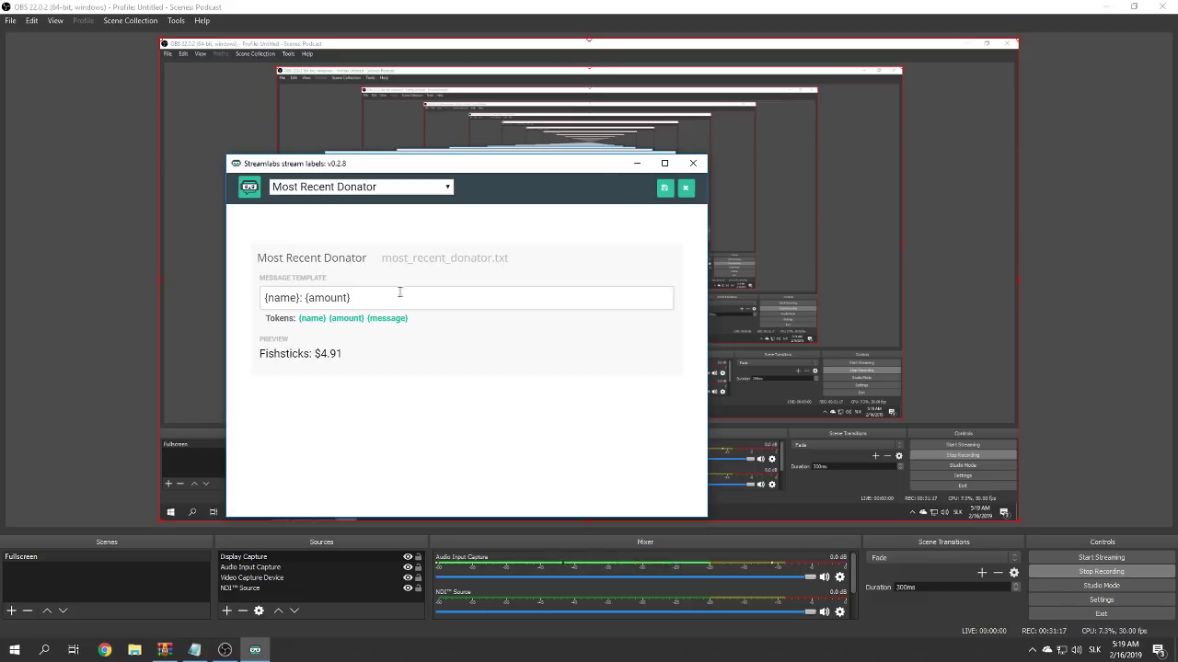
click(350, 187)
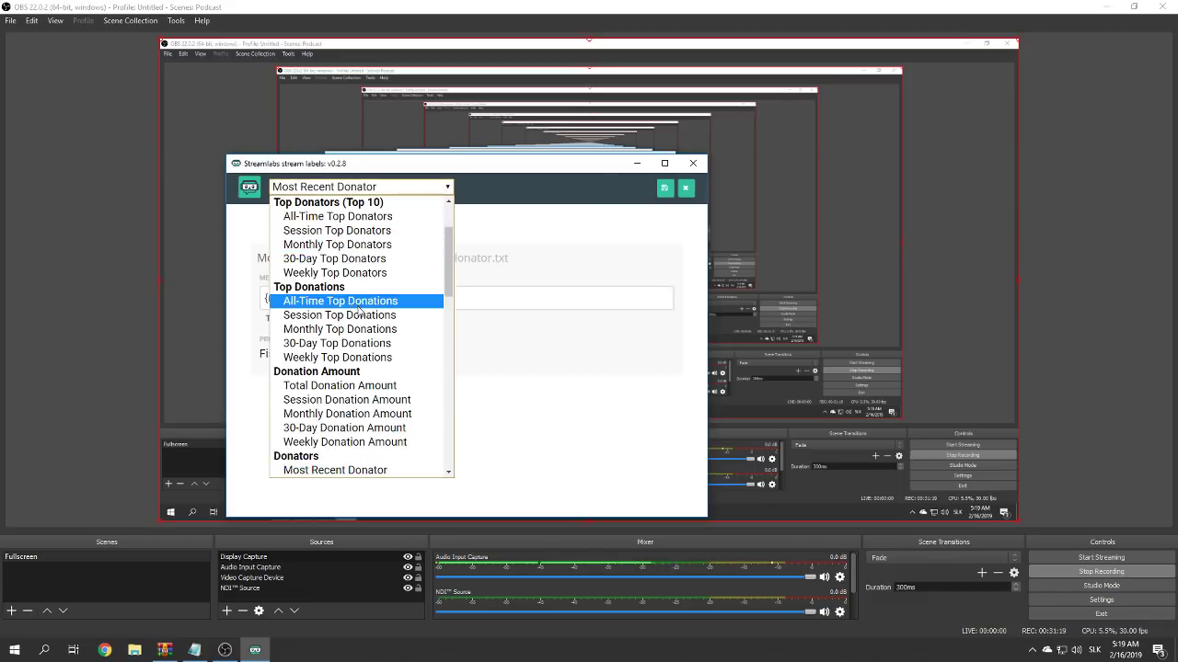
scroll(356, 316, down, 1)
scroll(356, 316, down, 7)
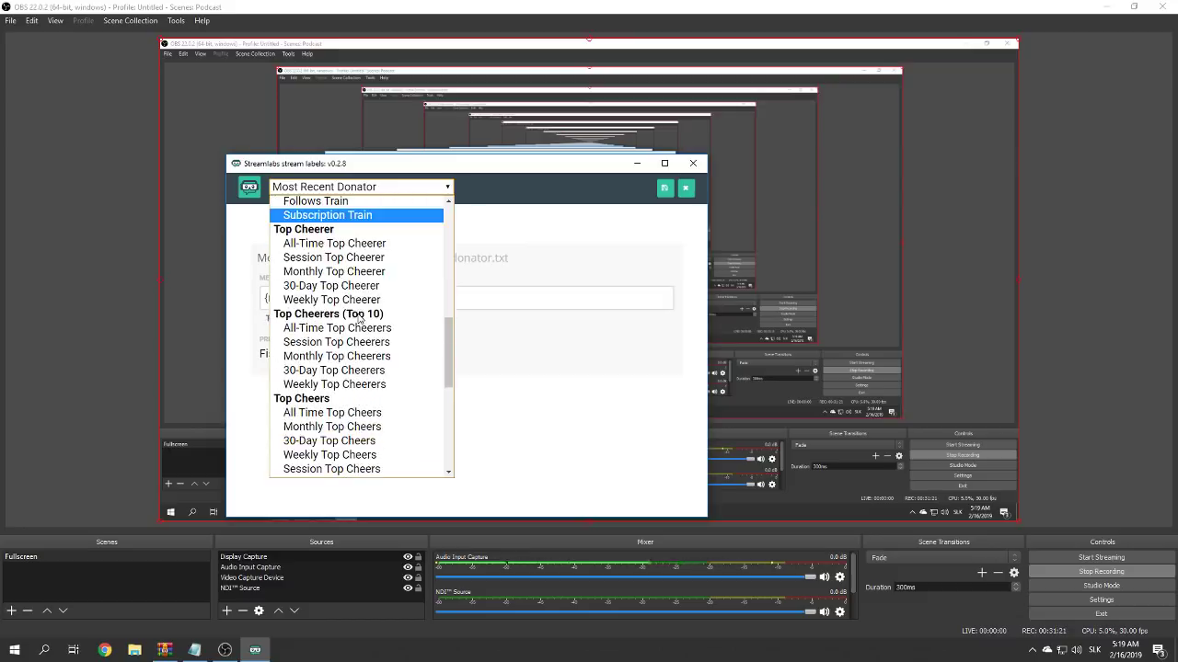
scroll(367, 296, down, 3)
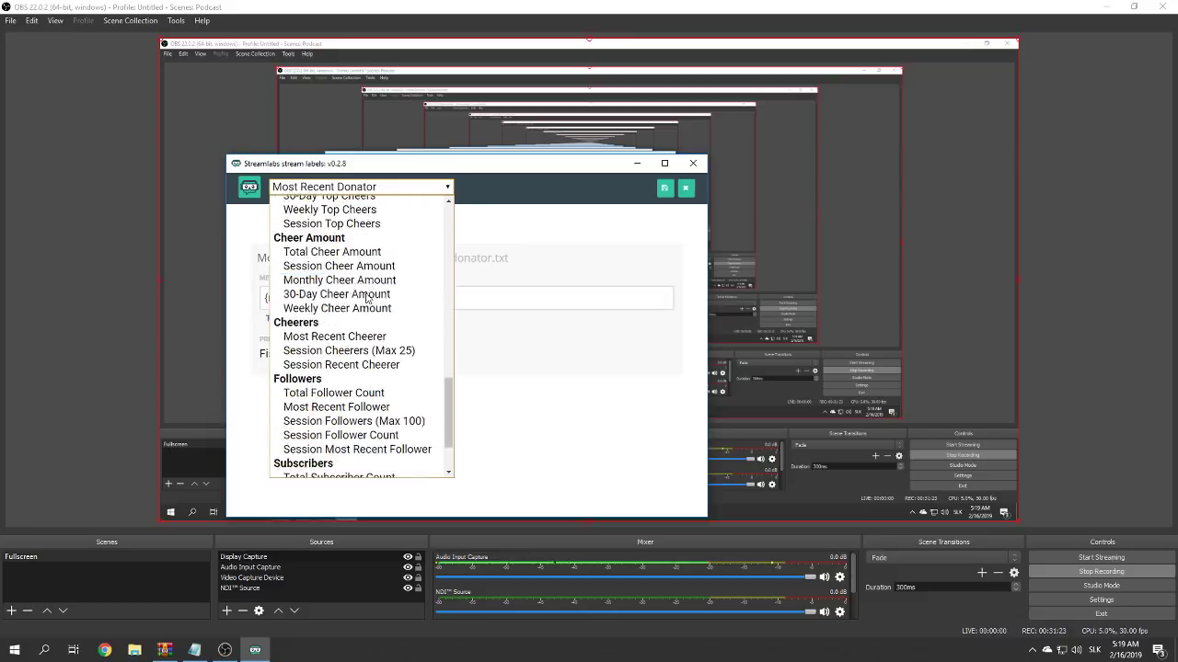
scroll(367, 296, down, 3)
scroll(367, 296, down, 2)
scroll(367, 298, up, 16)
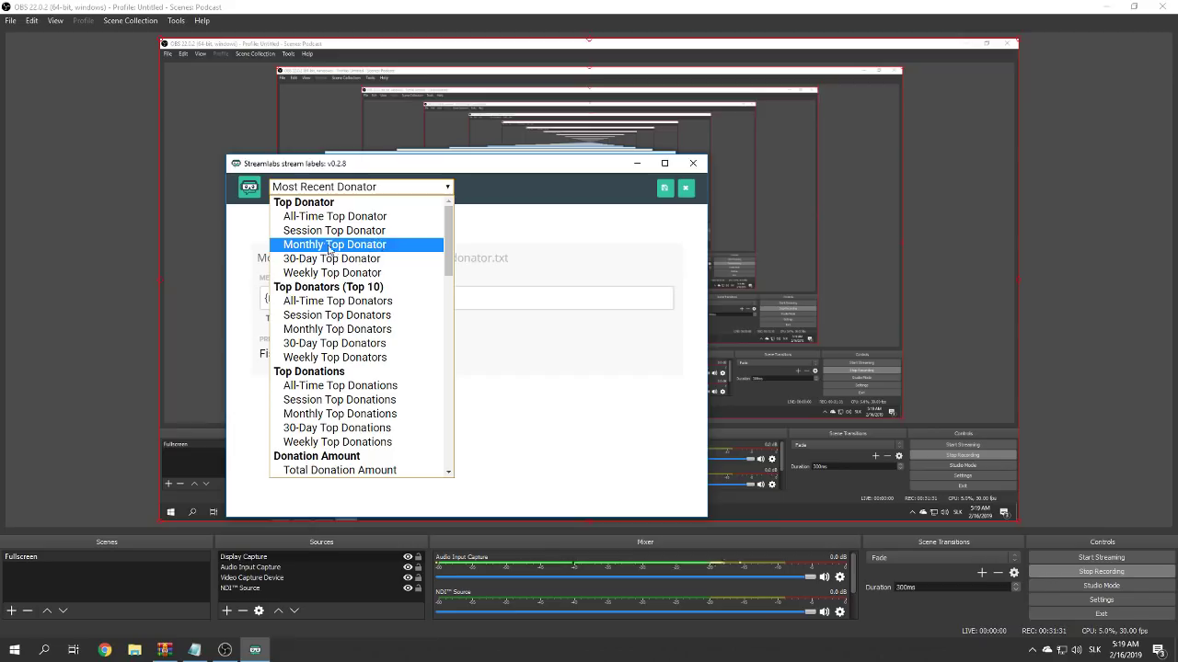
click(361, 318)
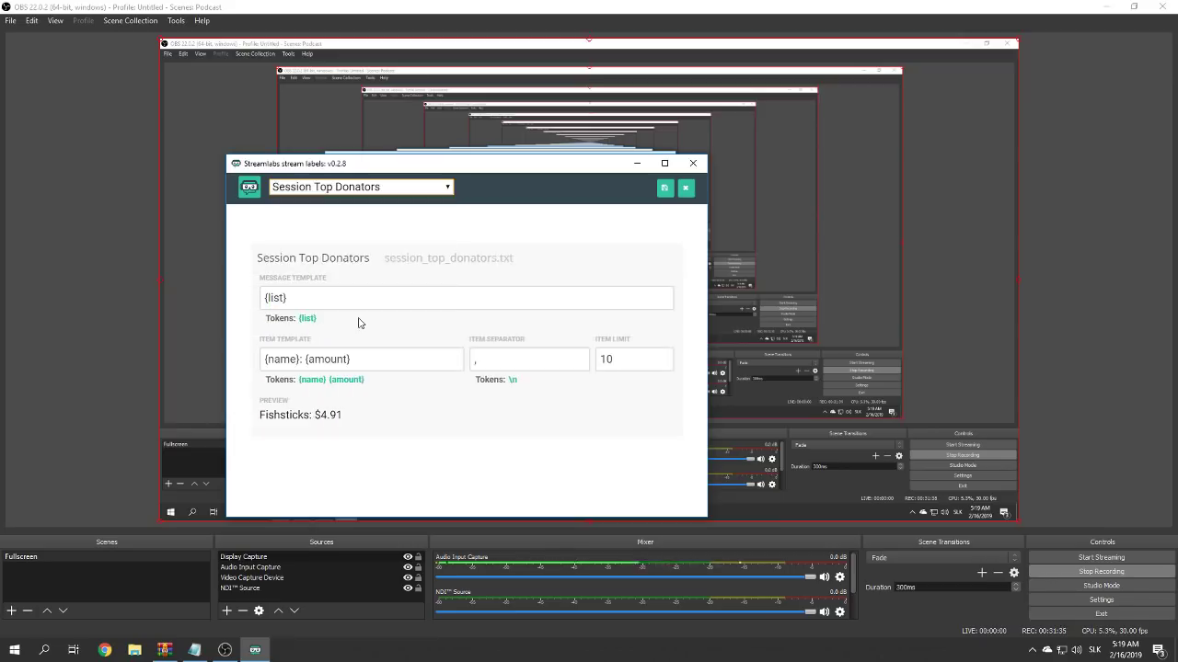
- Replace the comma item separator with the \n newline token
click(344, 302)
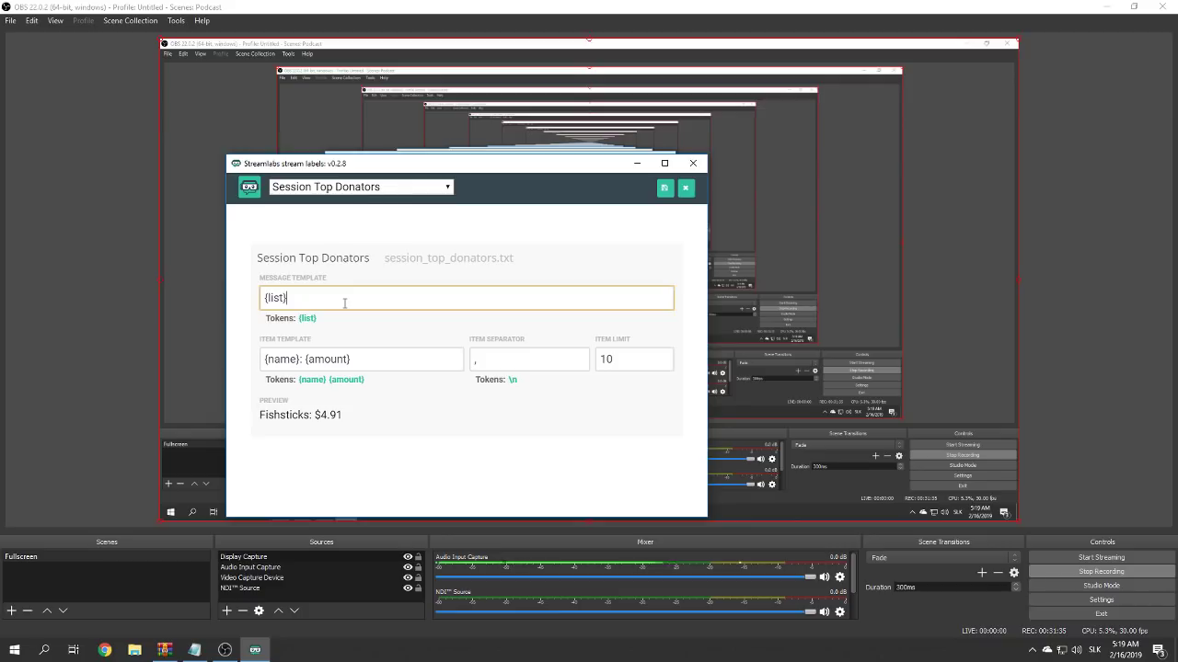
click(239, 297)
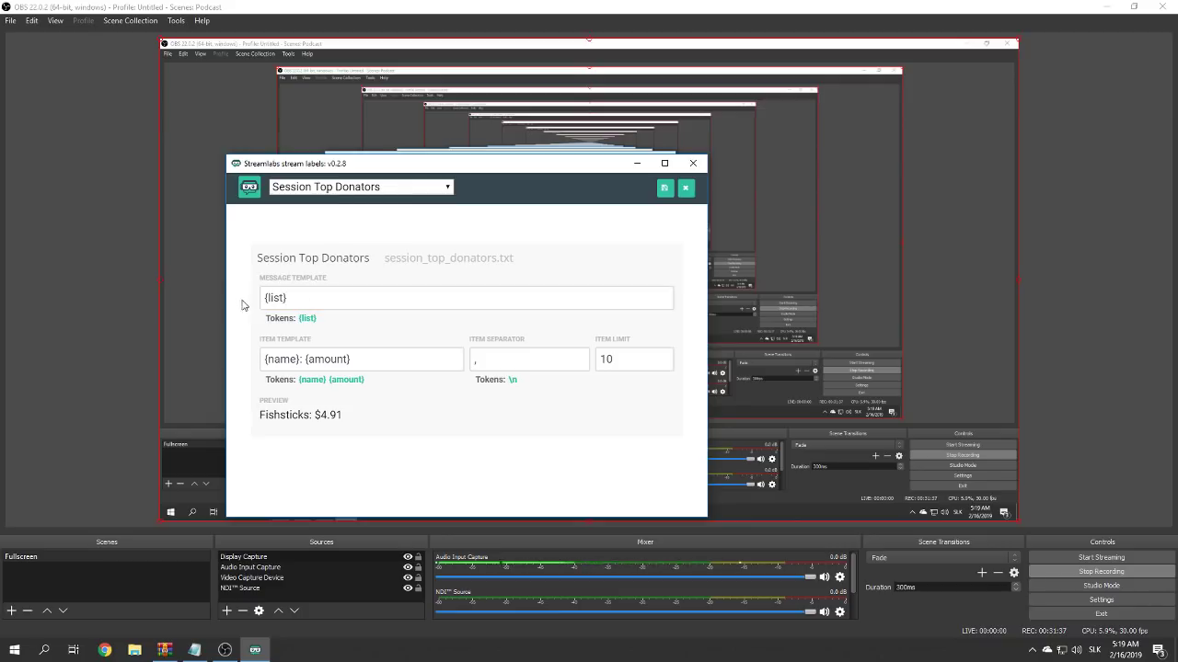
double_click(517, 362)
double_click(512, 379)
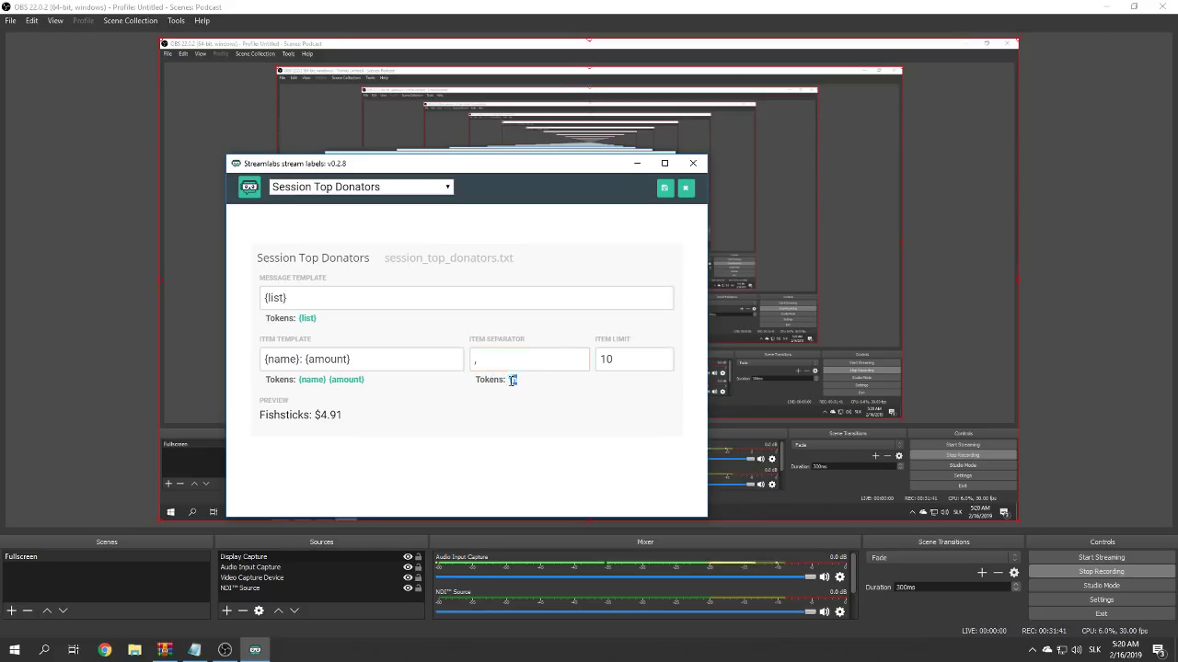
double_click(511, 364)
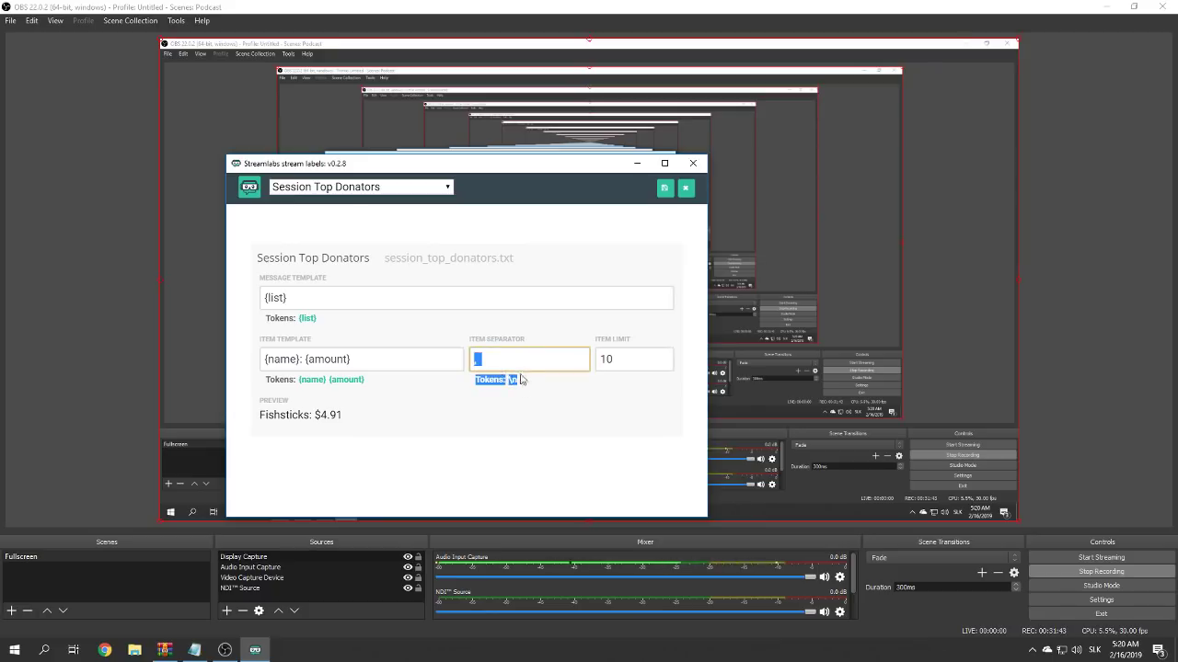
double_click(515, 381)
key(ctrl+c)
double_click(501, 360)
key(ctrl+v)
click(573, 418)
- Leave the item limit at 10 and the {name}: {amount} item template unchanged
key(Tab)
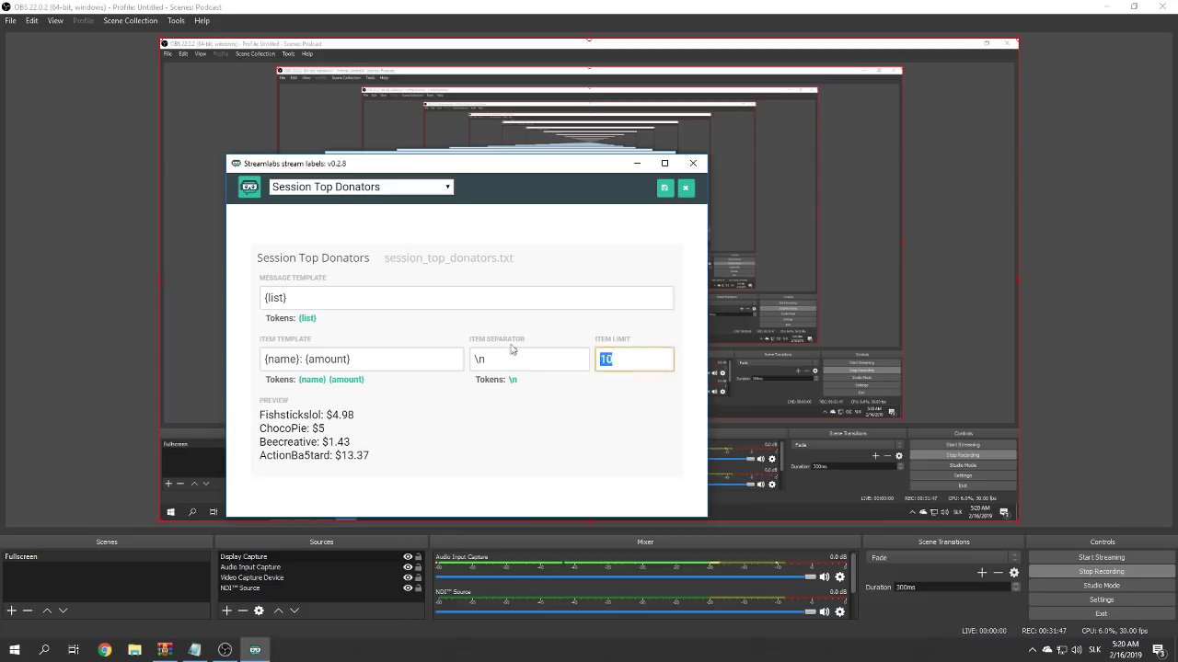
click(529, 429)
click(385, 361)
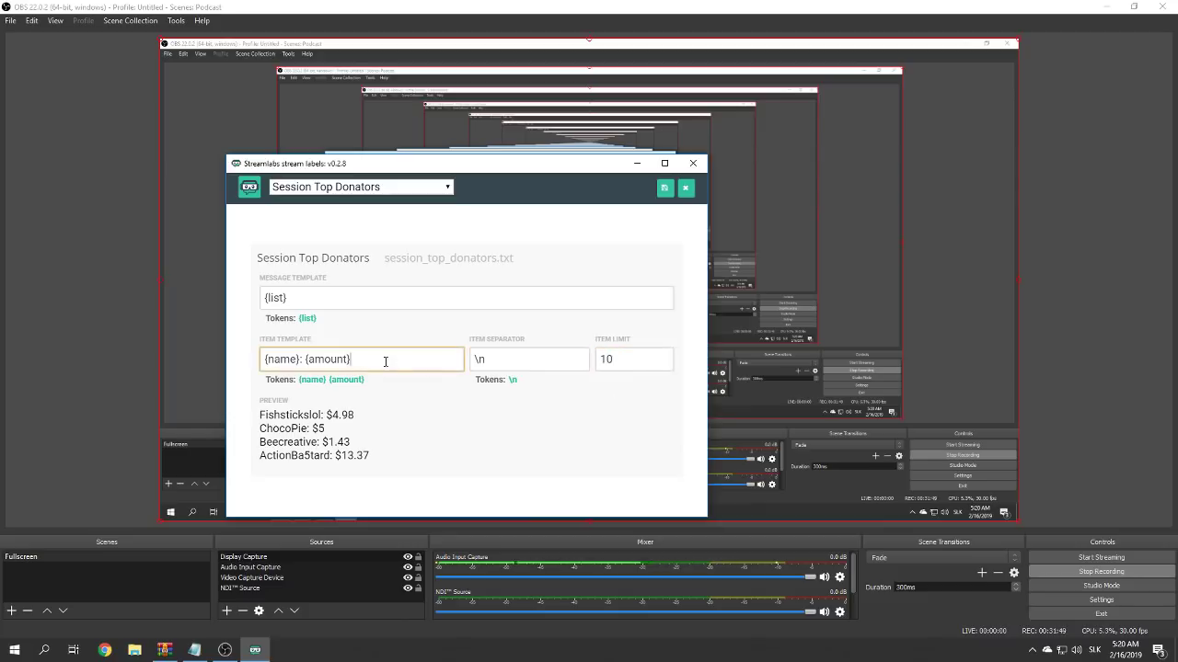
double_click(275, 361)
double_click(333, 361)
click(420, 397)
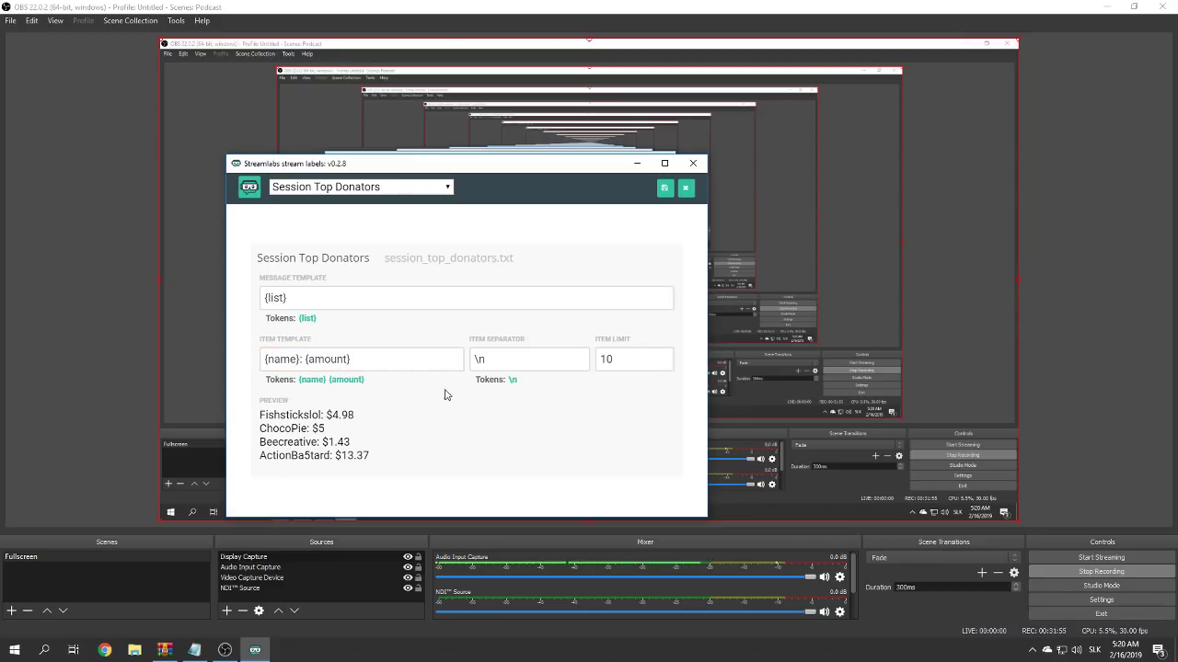
- Re-check the item template, \n separator and {list} message template fields
click(375, 362)
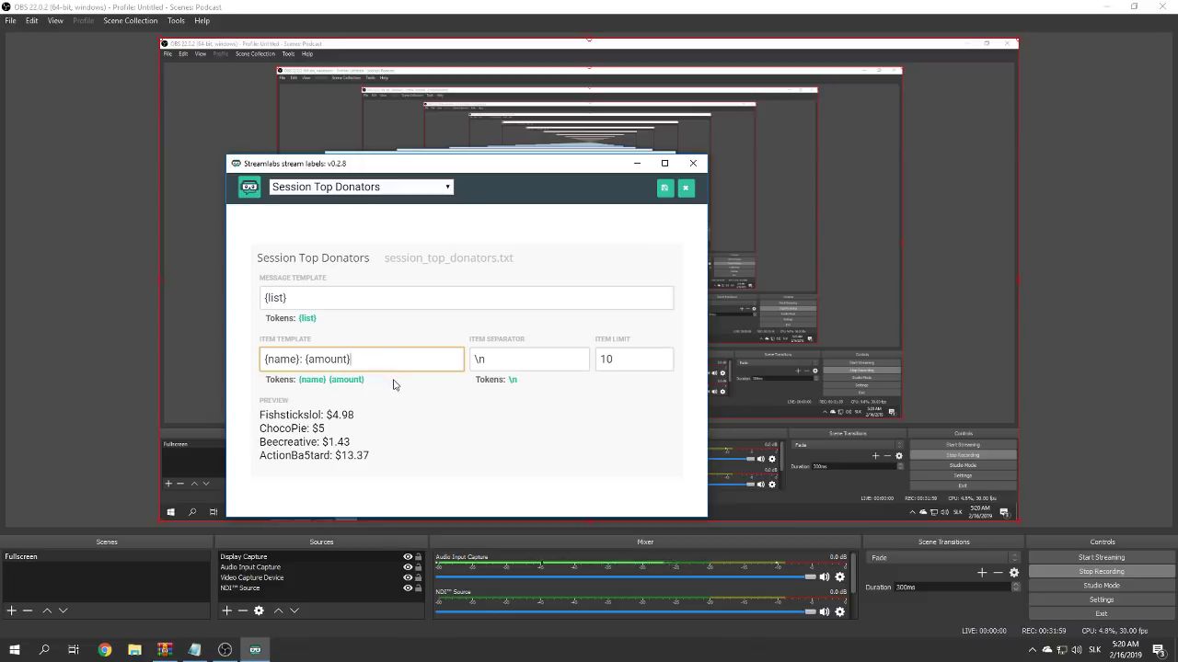
double_click(326, 360)
click(402, 351)
click(517, 370)
click(310, 300)
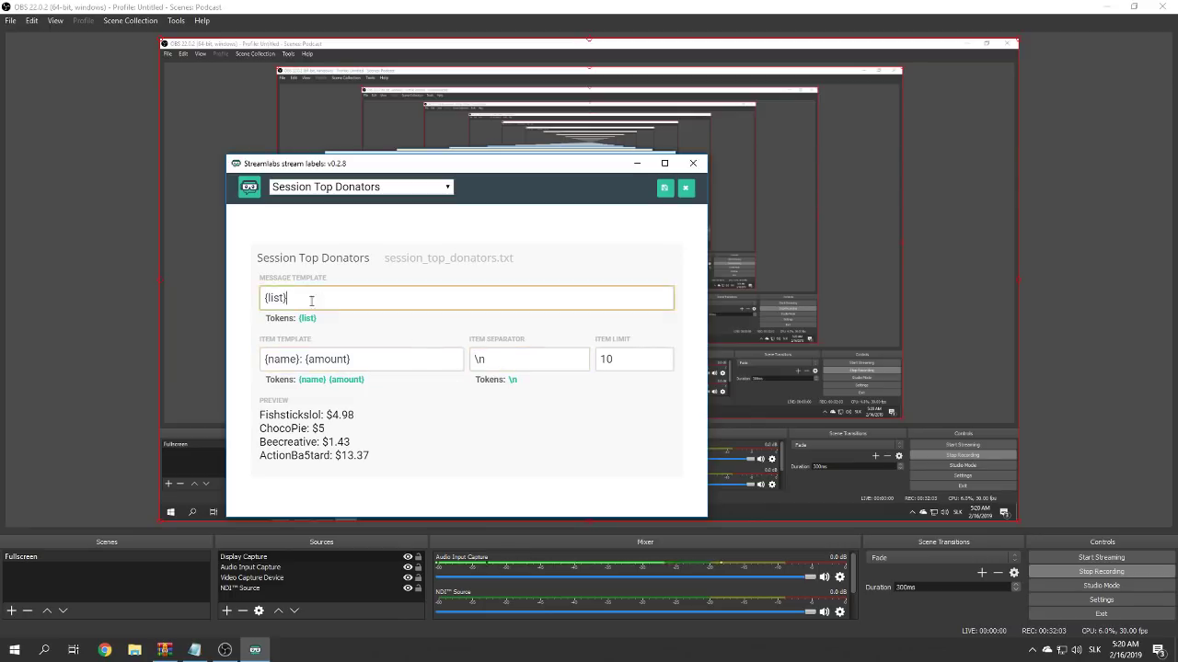
key(ctrl+a)
click(344, 359)
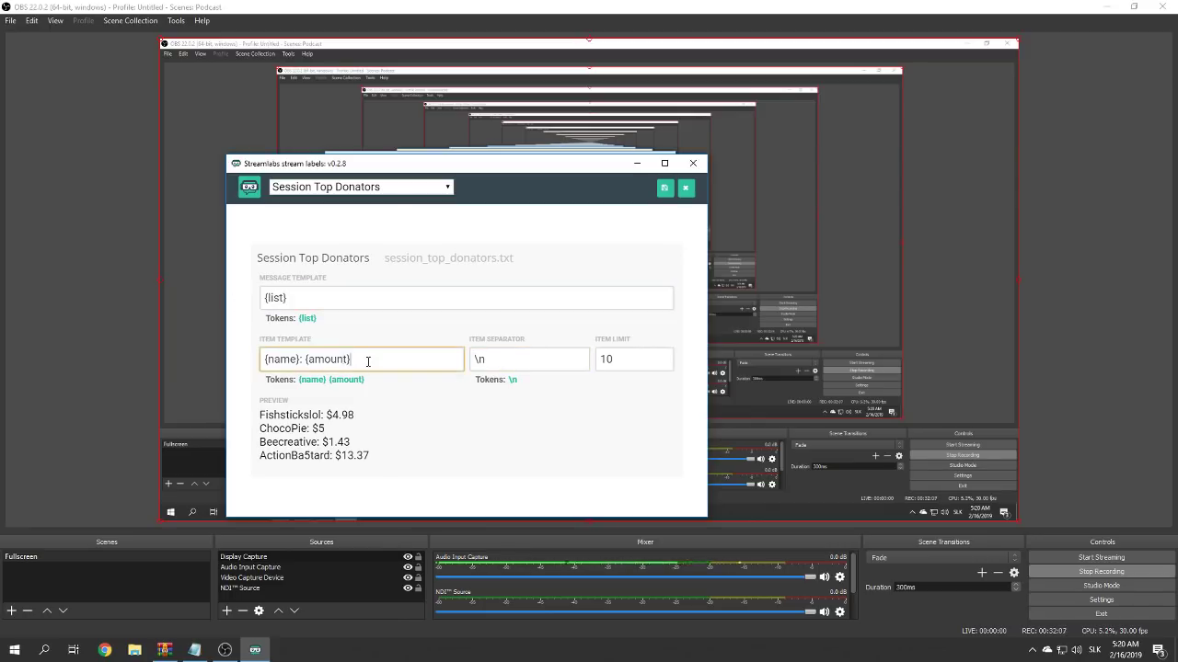
drag(367, 361, 53, 303)
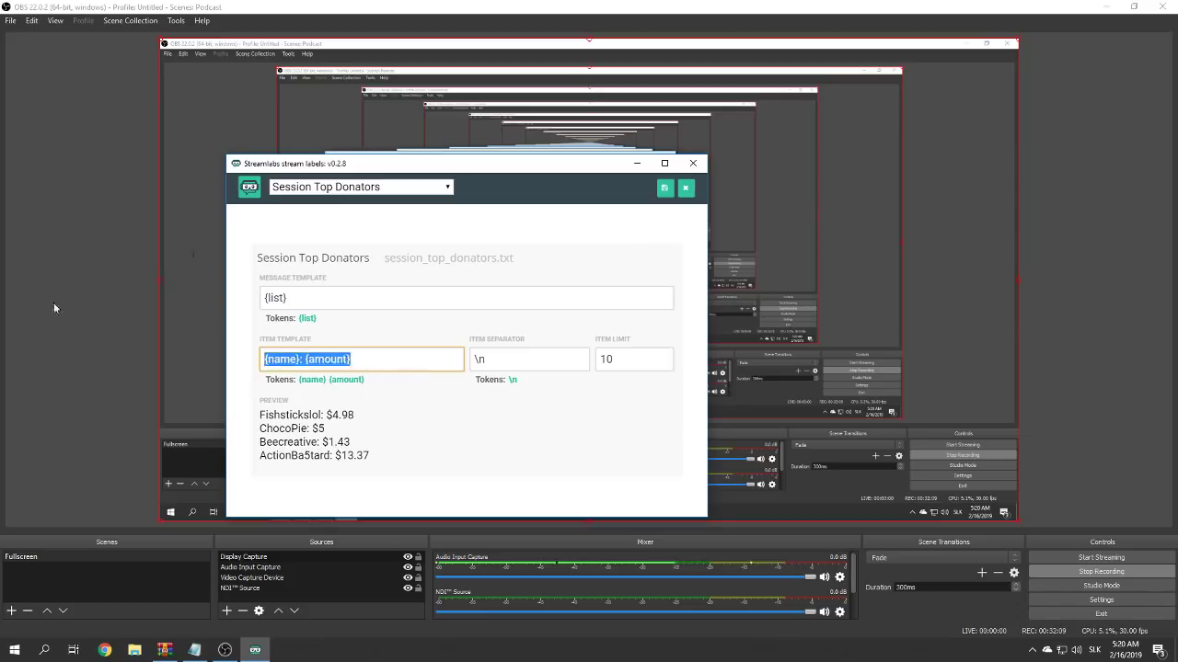
click(105, 328)
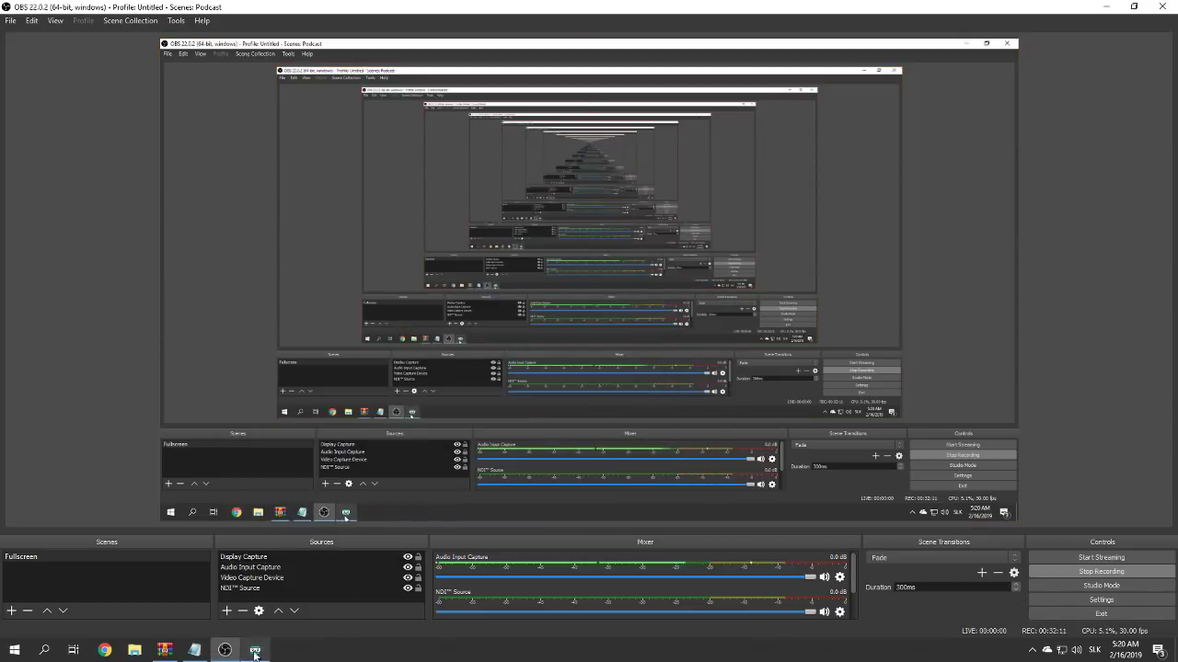
- Move Display Capture down two places so it sits below Video Capture Device
click(259, 569)
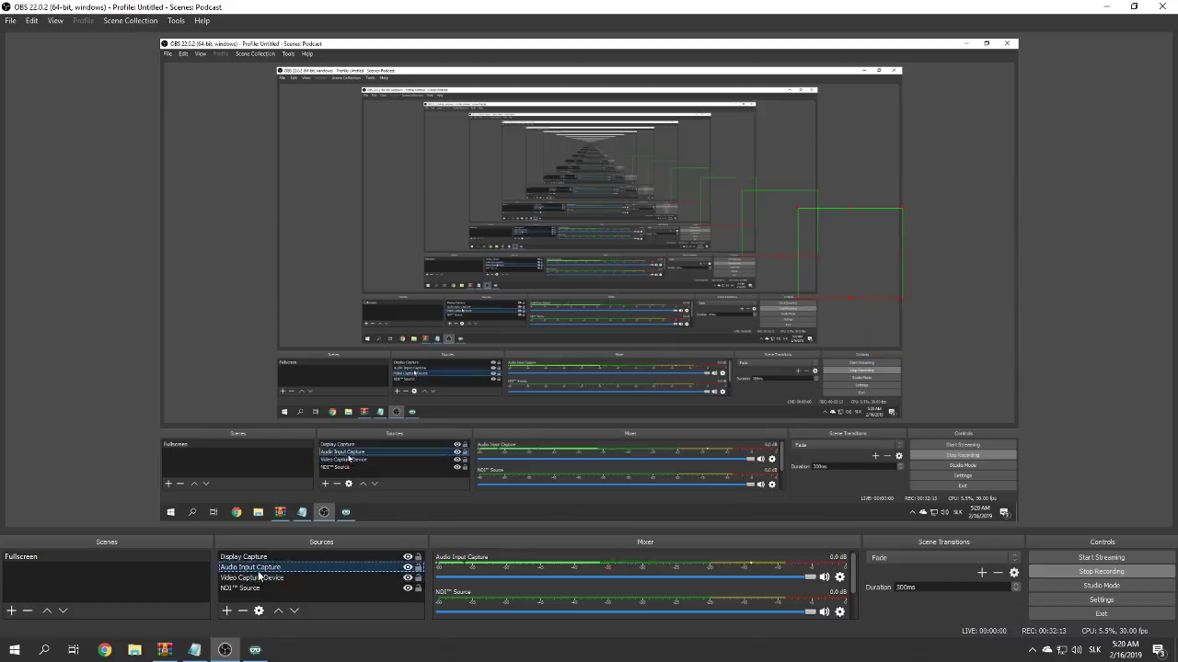
click(256, 558)
click(254, 578)
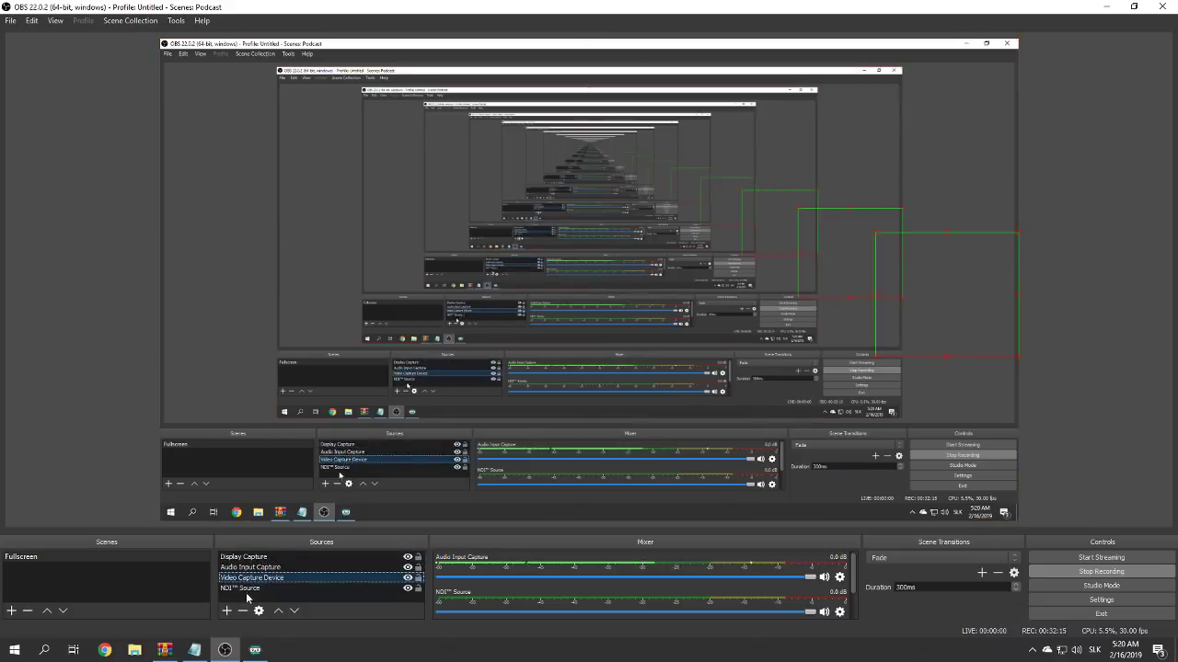
click(254, 568)
click(254, 557)
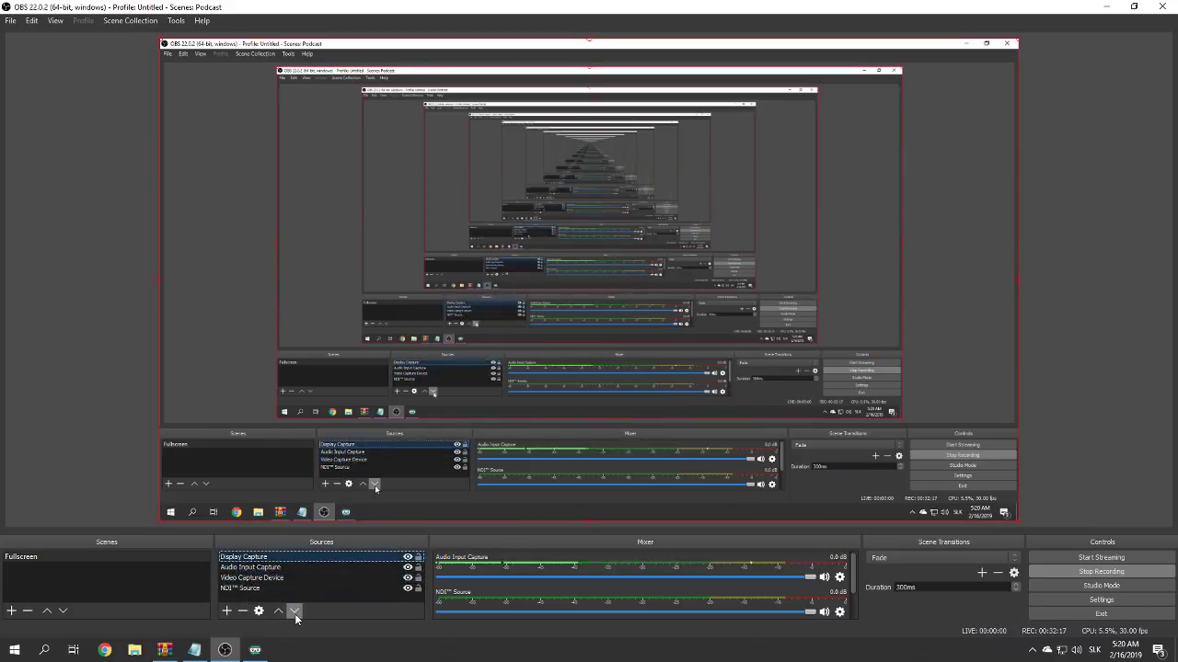
click(294, 611)
click(294, 612)
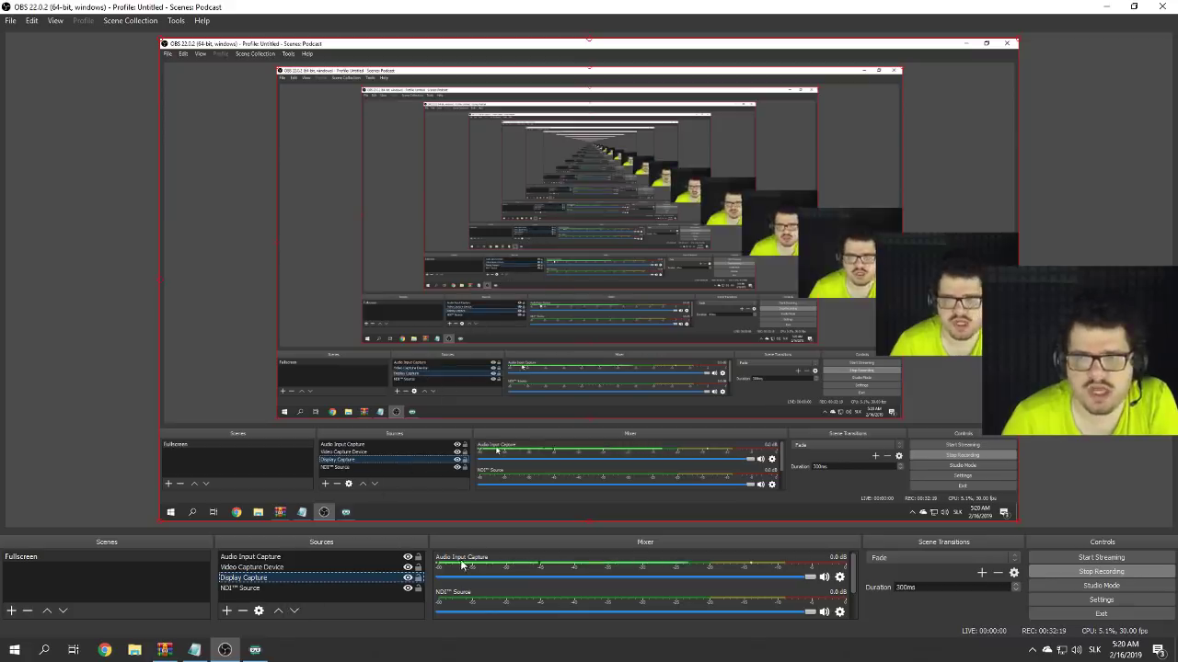
- Examine the {name}: {amount} item template, then the separator and limit fields
key(alt+Tab)
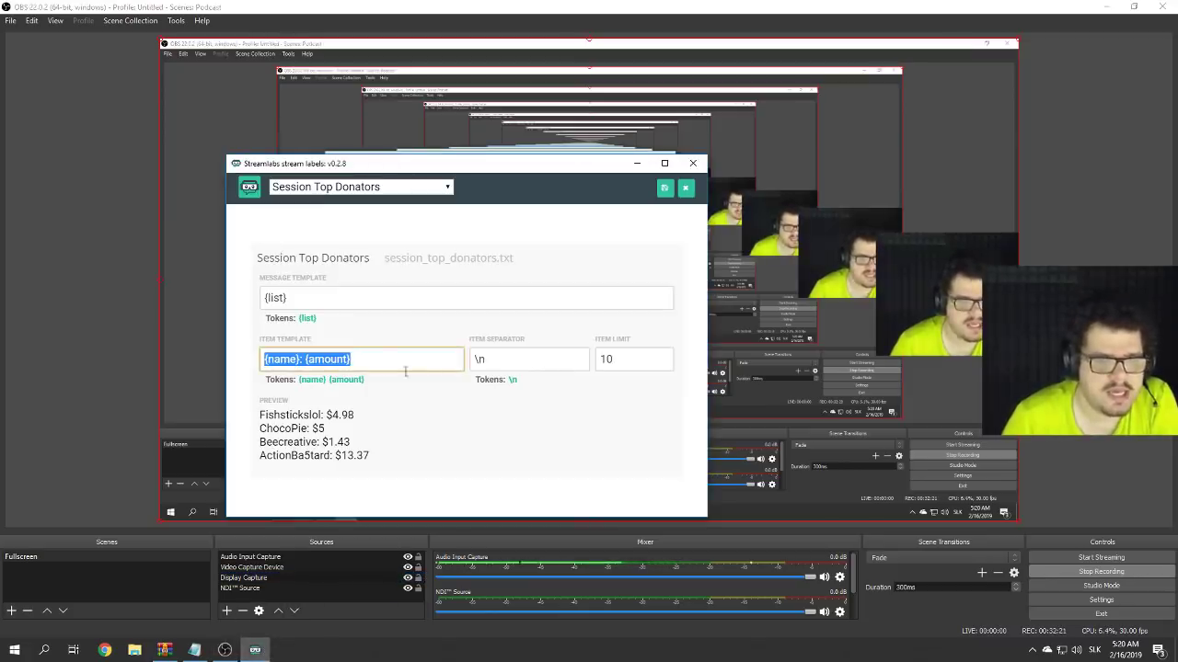
click(368, 359)
drag(368, 359, 265, 359)
click(317, 361)
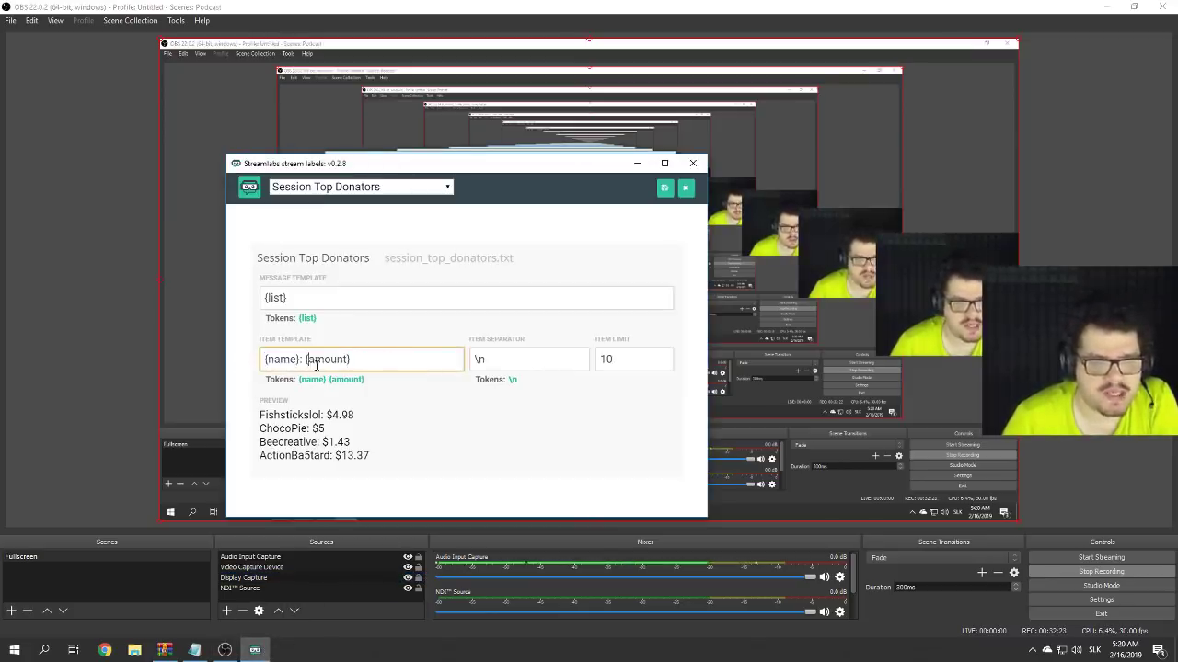
double_click(343, 360)
key(Tab)
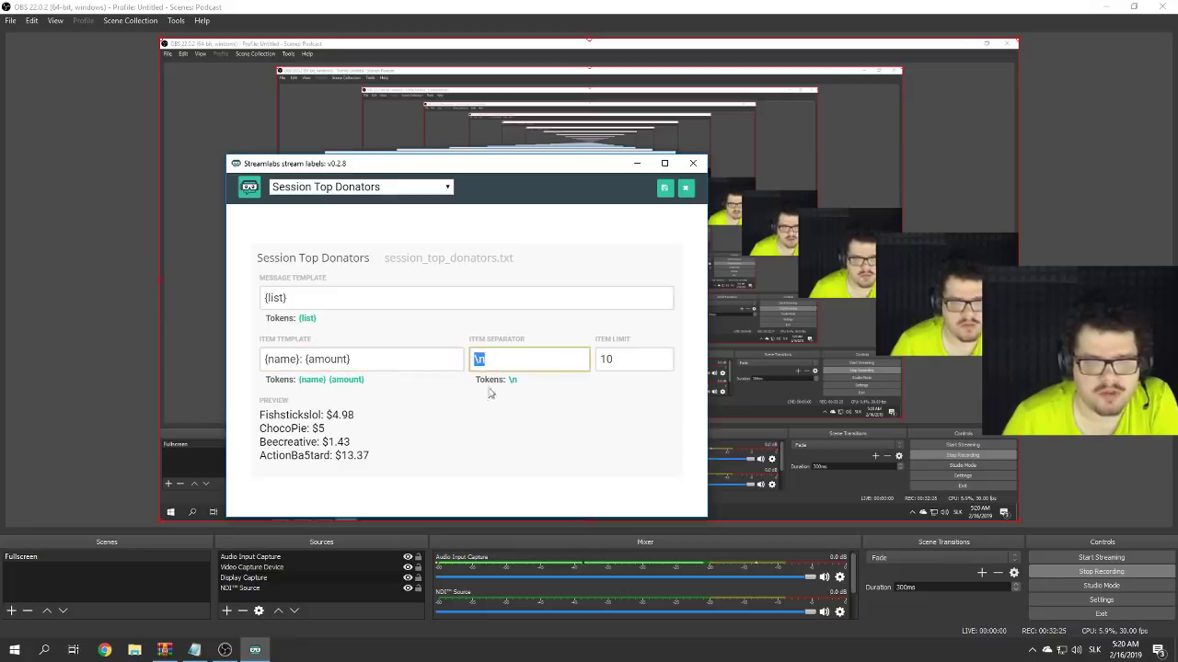
key(Tab)
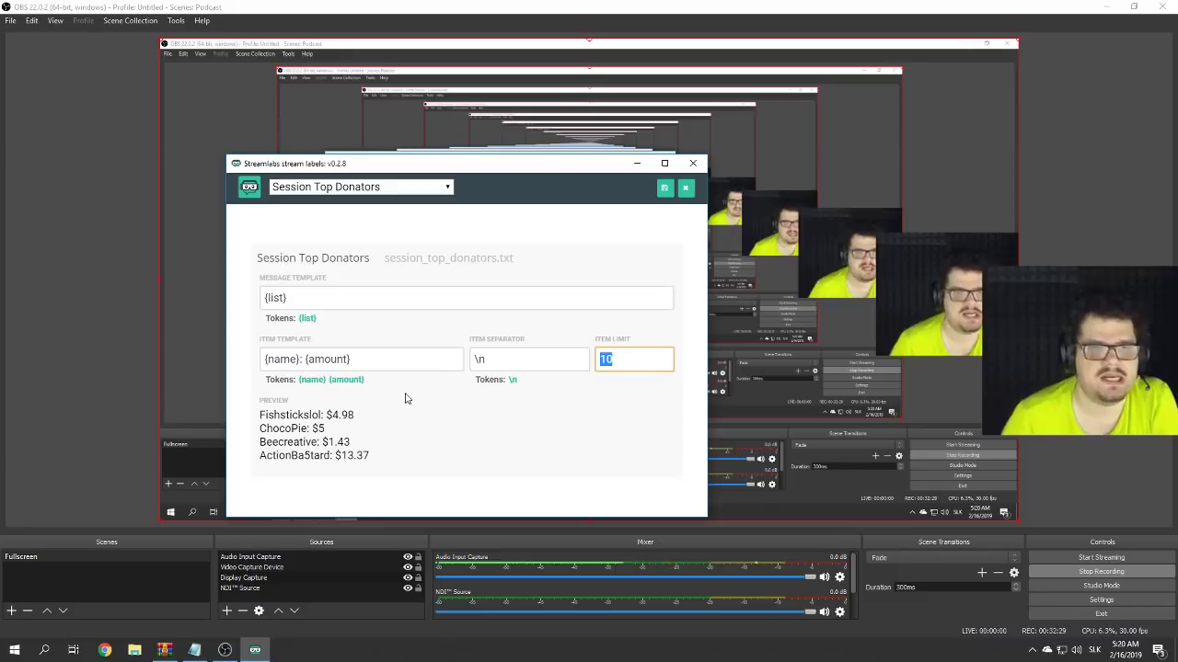
- Inspect the four preview donor lines against the item template value
drag(377, 461, 260, 416)
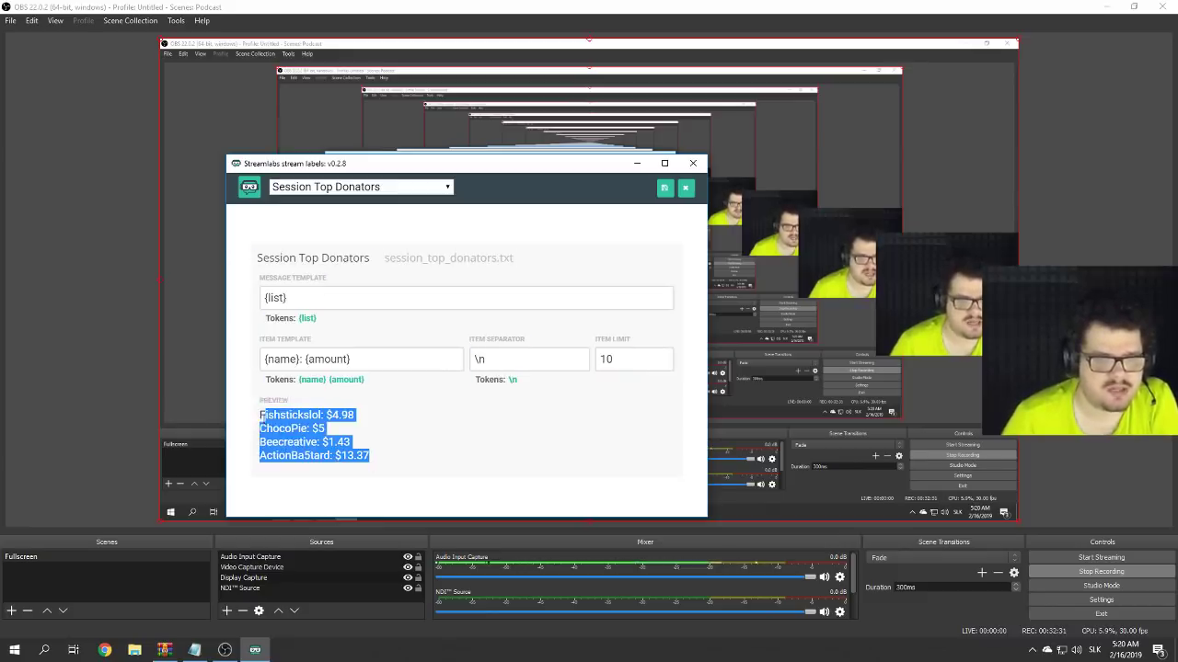
click(403, 459)
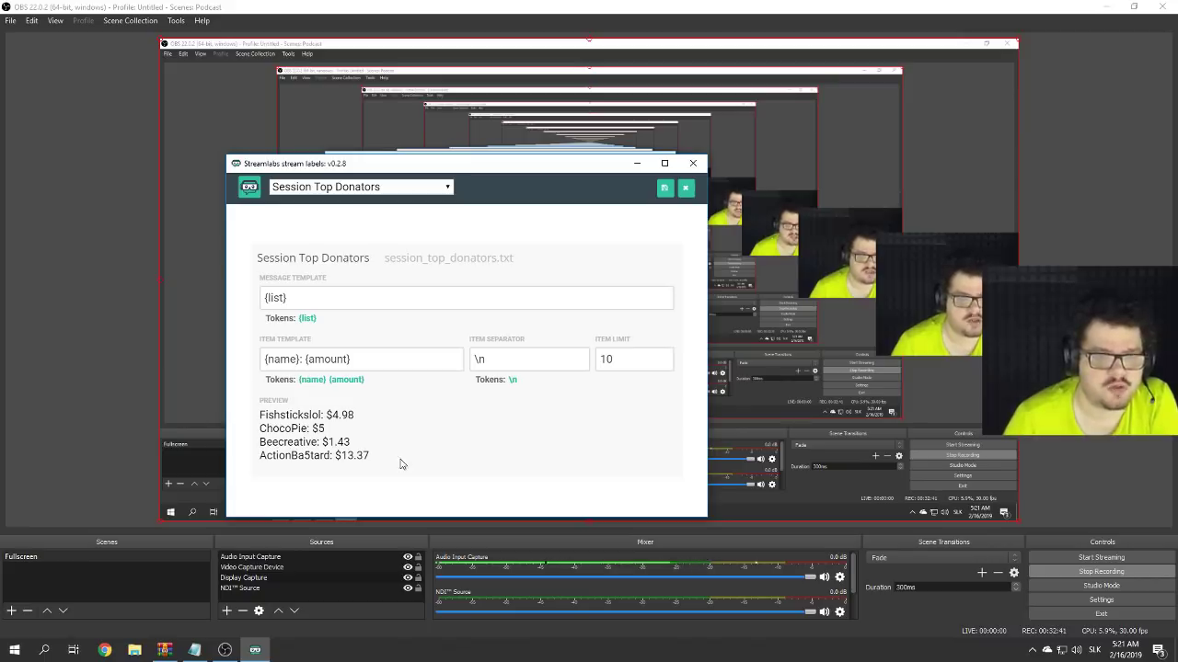
drag(372, 457, 258, 402)
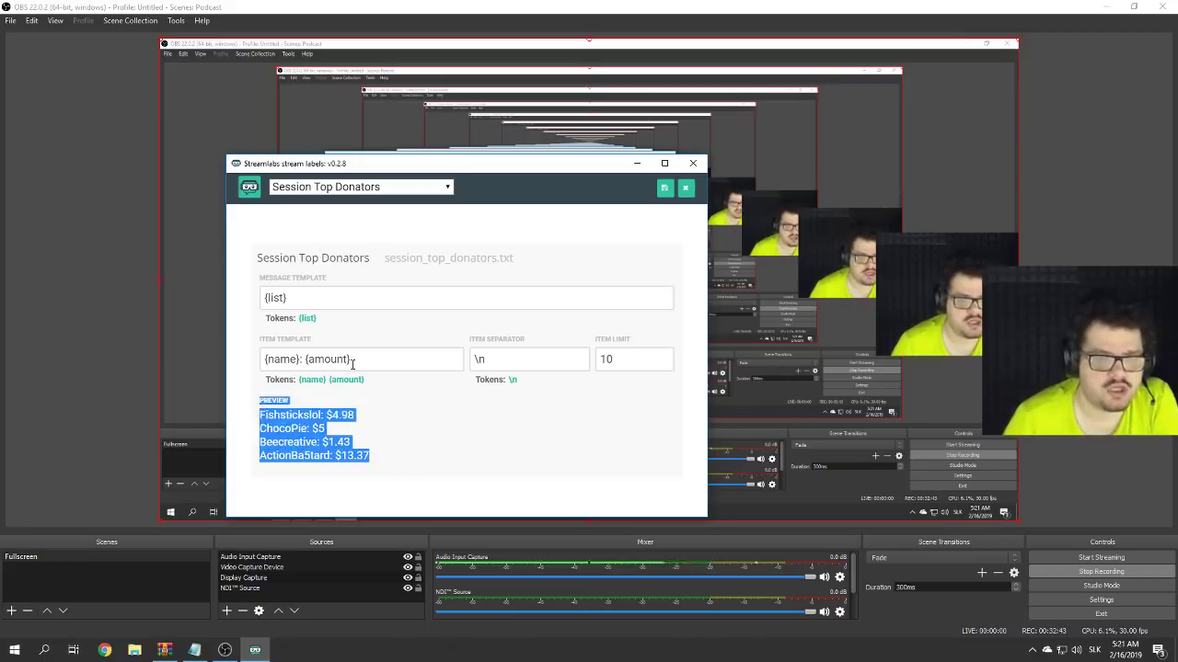
drag(351, 360, 263, 360)
click(305, 360)
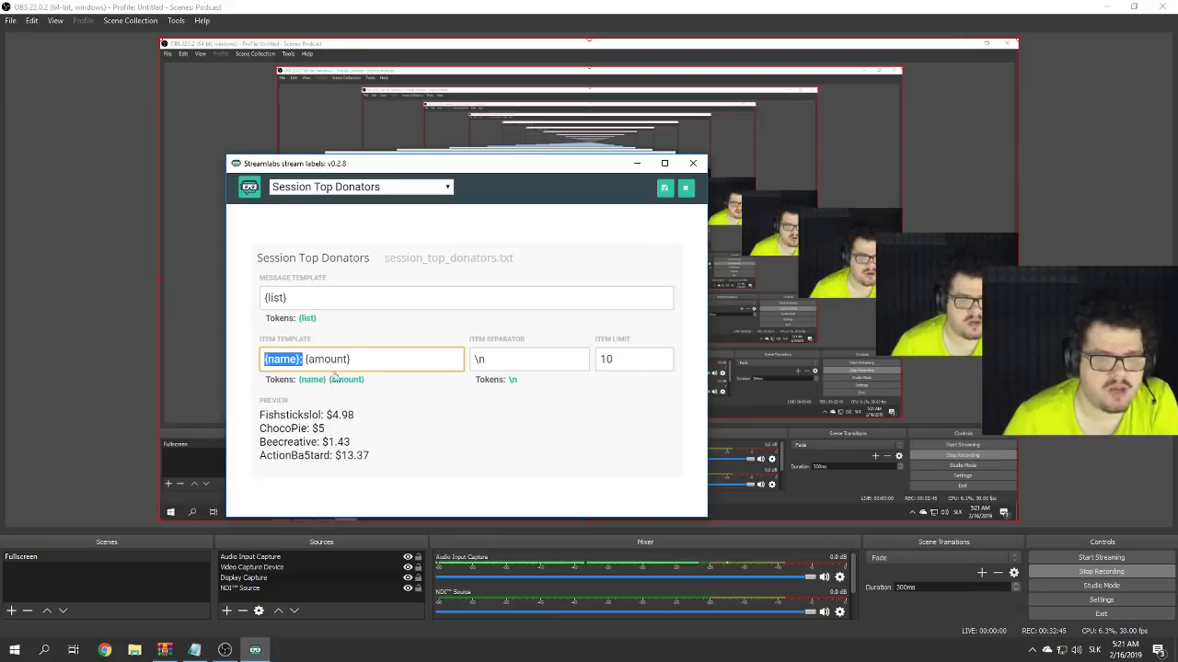
click(427, 363)
drag(377, 358, 237, 355)
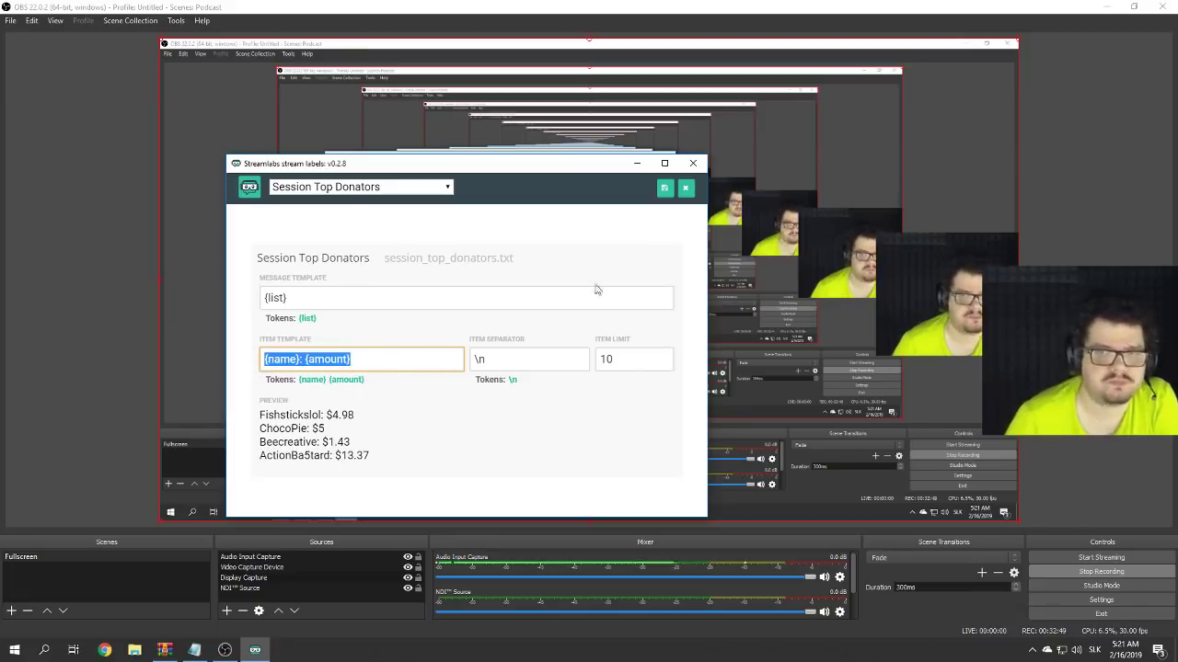
- Check the heading, {list} template and session_top_donators.txt file name, then minimize Stream Labels
drag(257, 260, 384, 264)
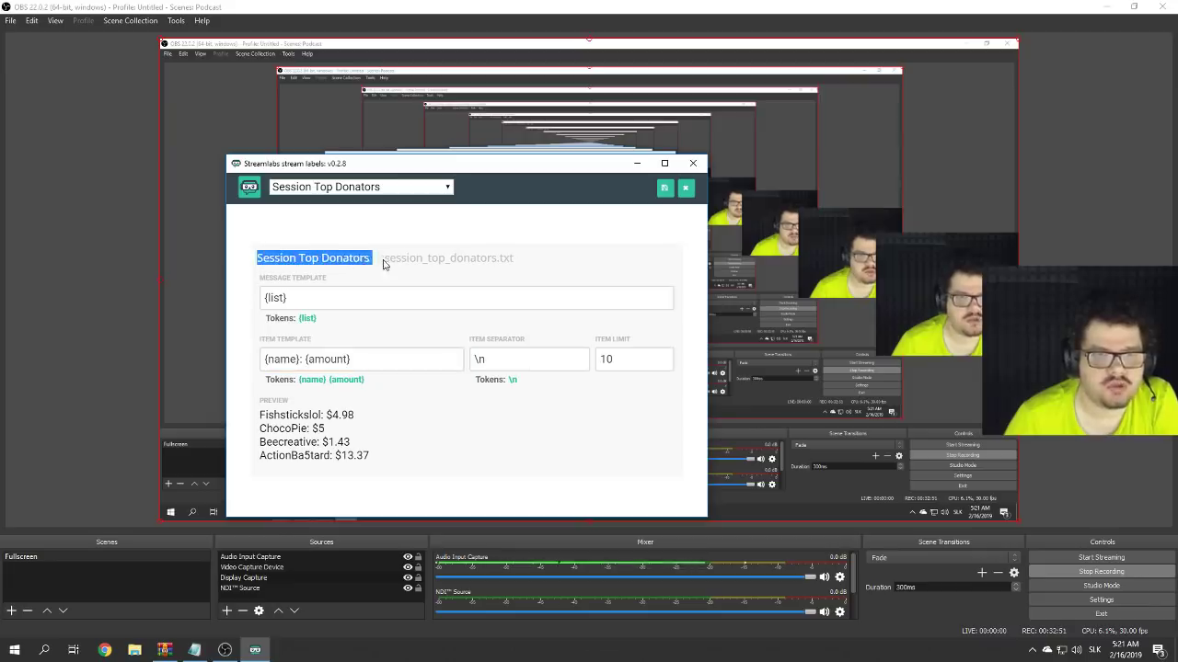
click(342, 299)
click(362, 358)
key(ctrl+a)
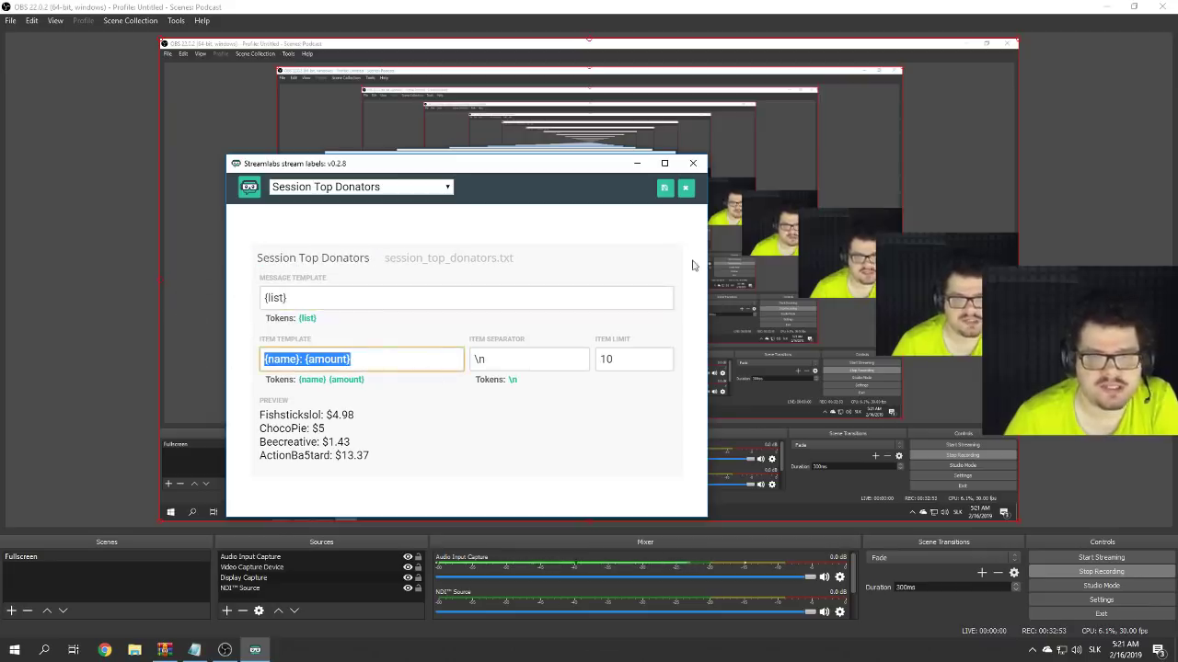
drag(383, 260, 556, 251)
click(576, 266)
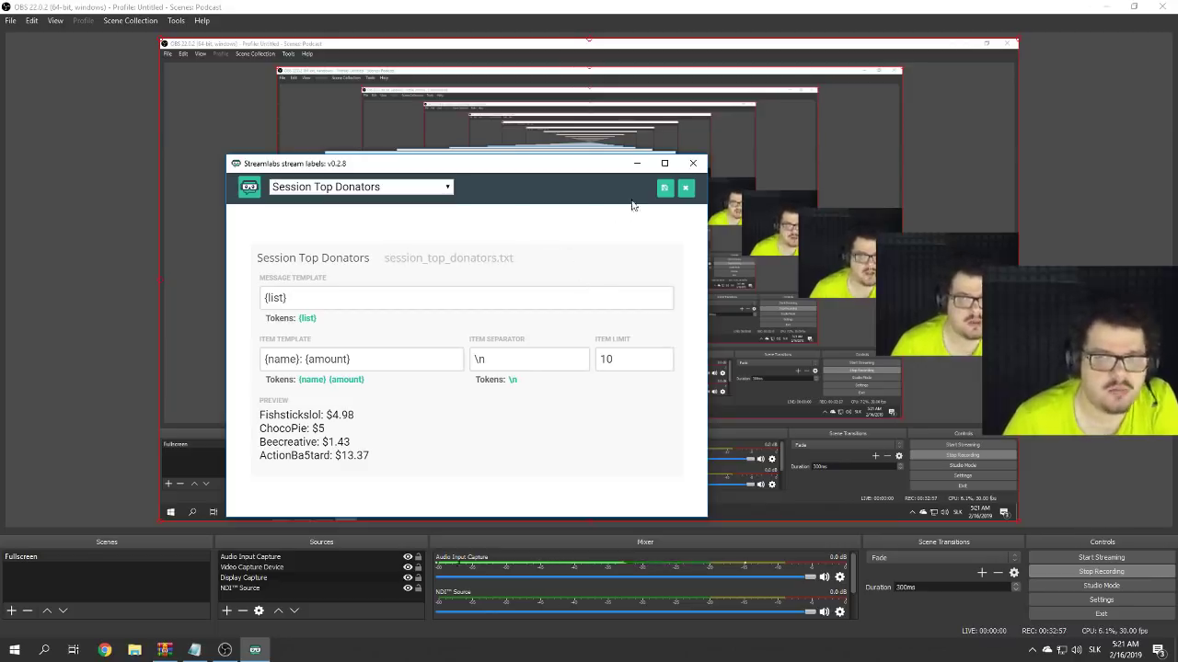
click(636, 164)
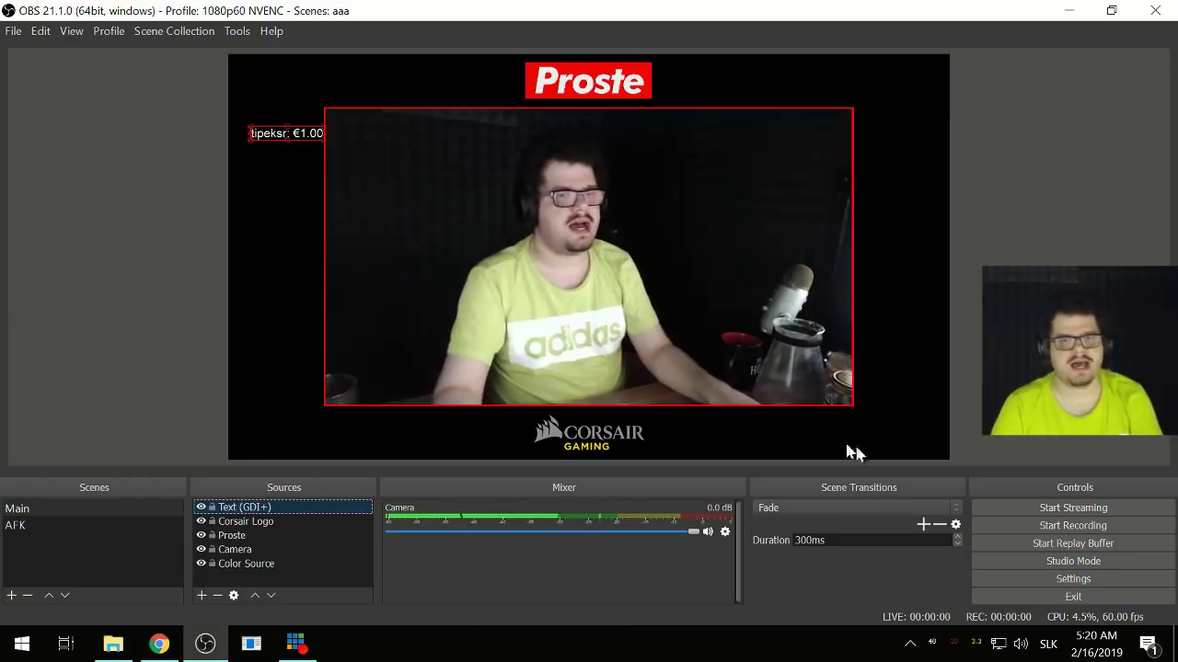
- Open the properties of the Text (GDI+) source reading most_recent_donator.txt
double_click(262, 508)
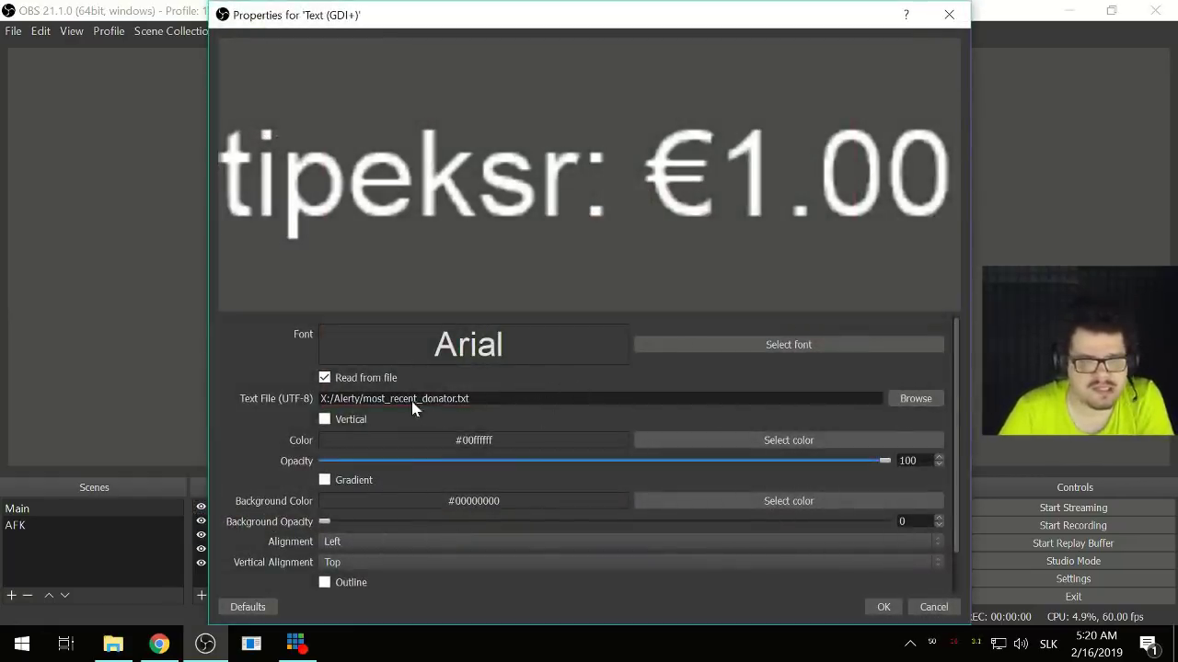
- Browse the Alerty folder, trying session_top_donator.txt and session_top_donators.txt as the text file
click(916, 398)
scroll(473, 303, down, 5)
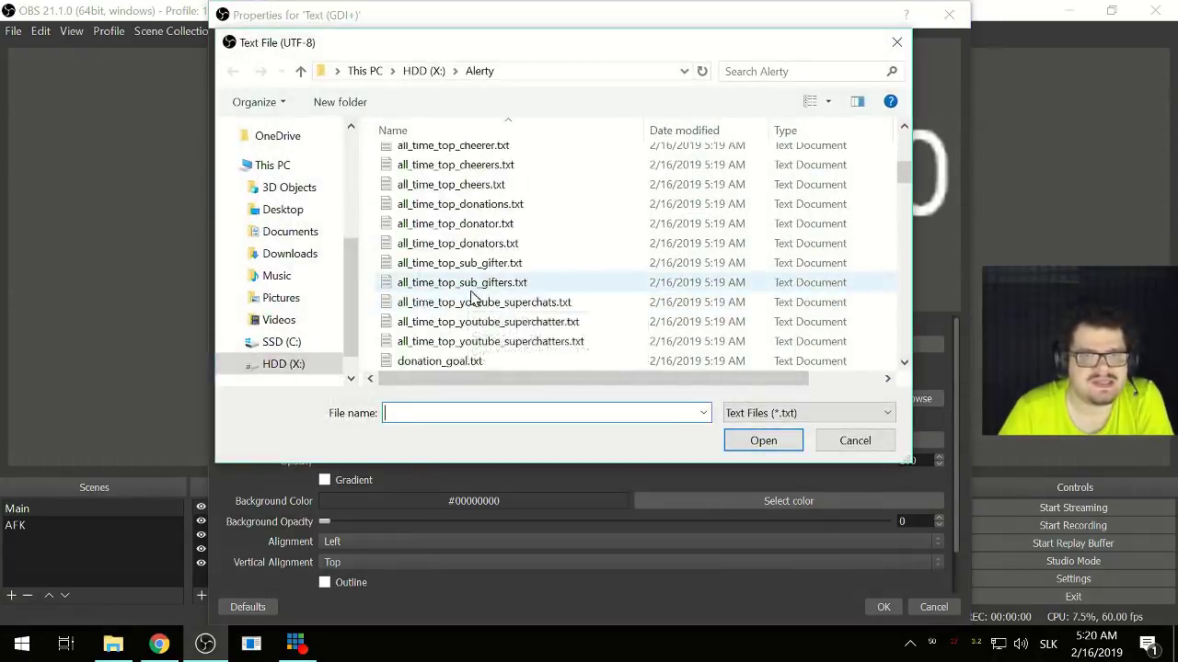
scroll(473, 296, down, 10)
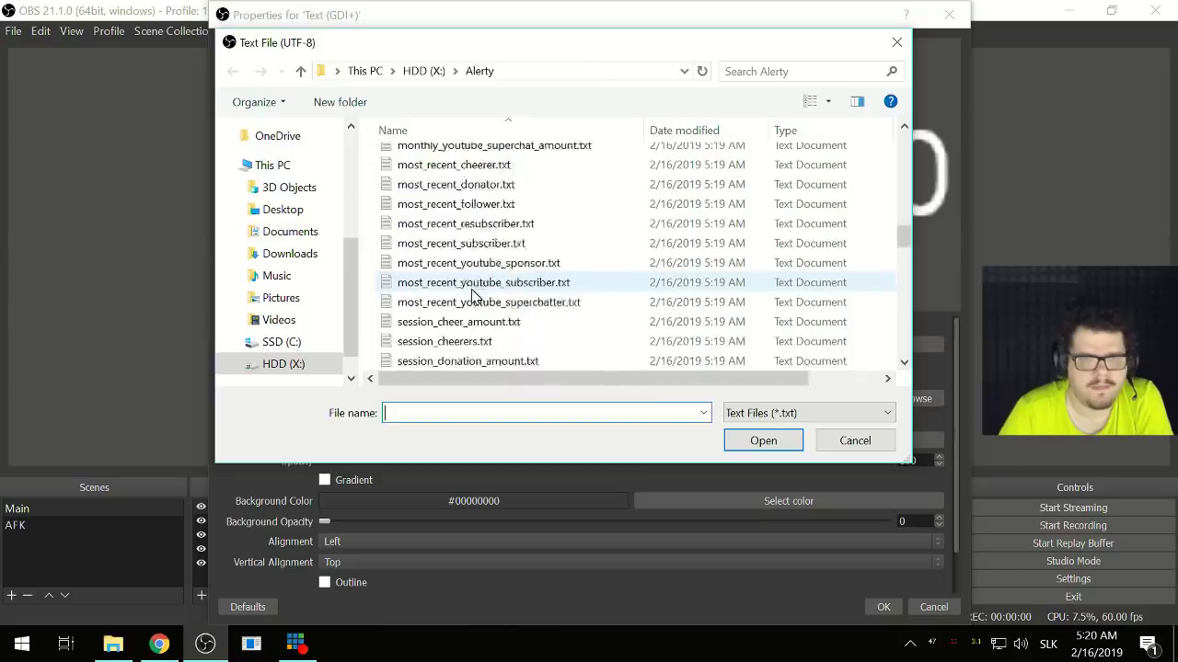
scroll(473, 297, down, 4)
scroll(486, 295, up, 1)
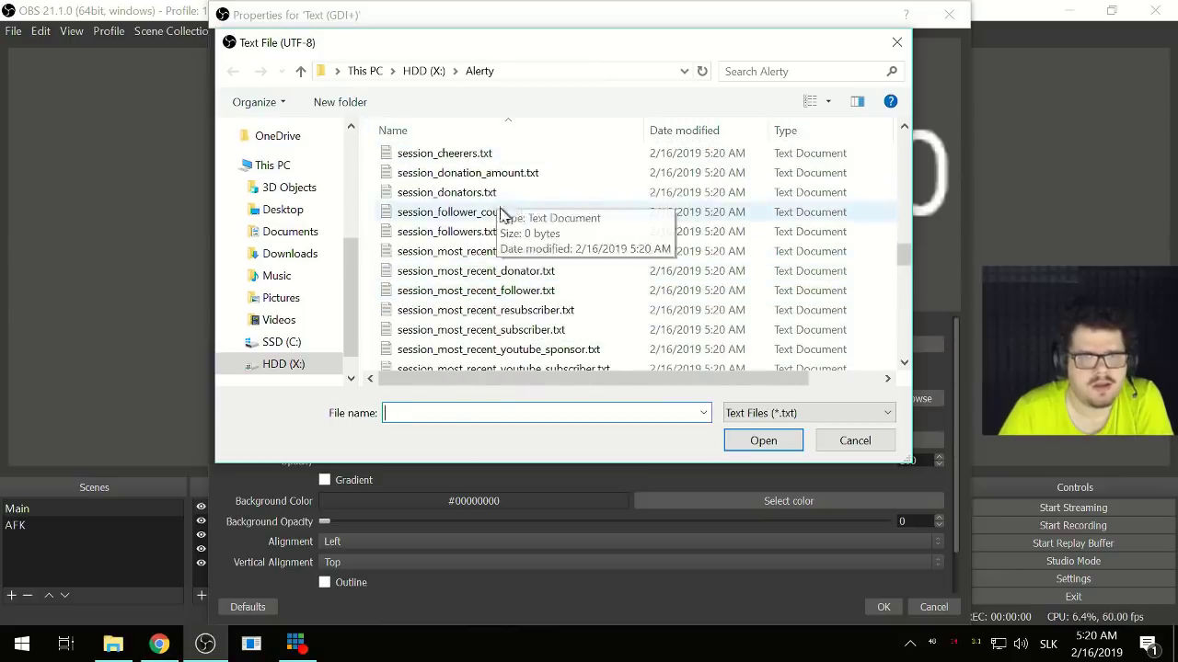
scroll(522, 253, down, 3)
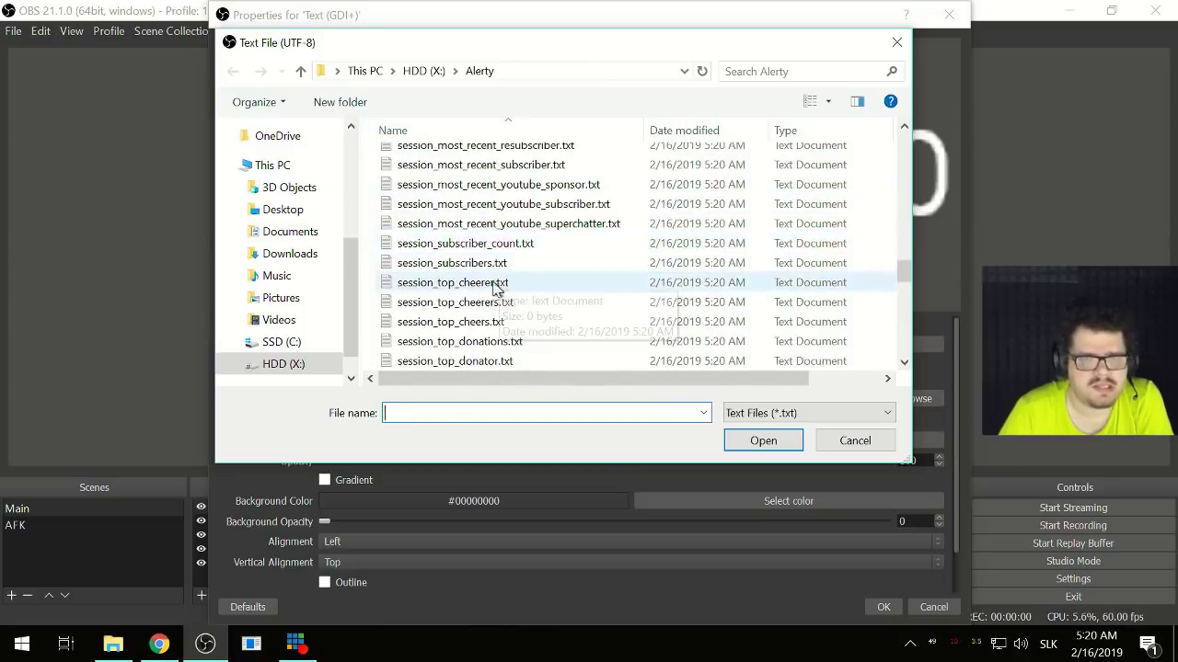
click(504, 361)
scroll(555, 351, down, 1)
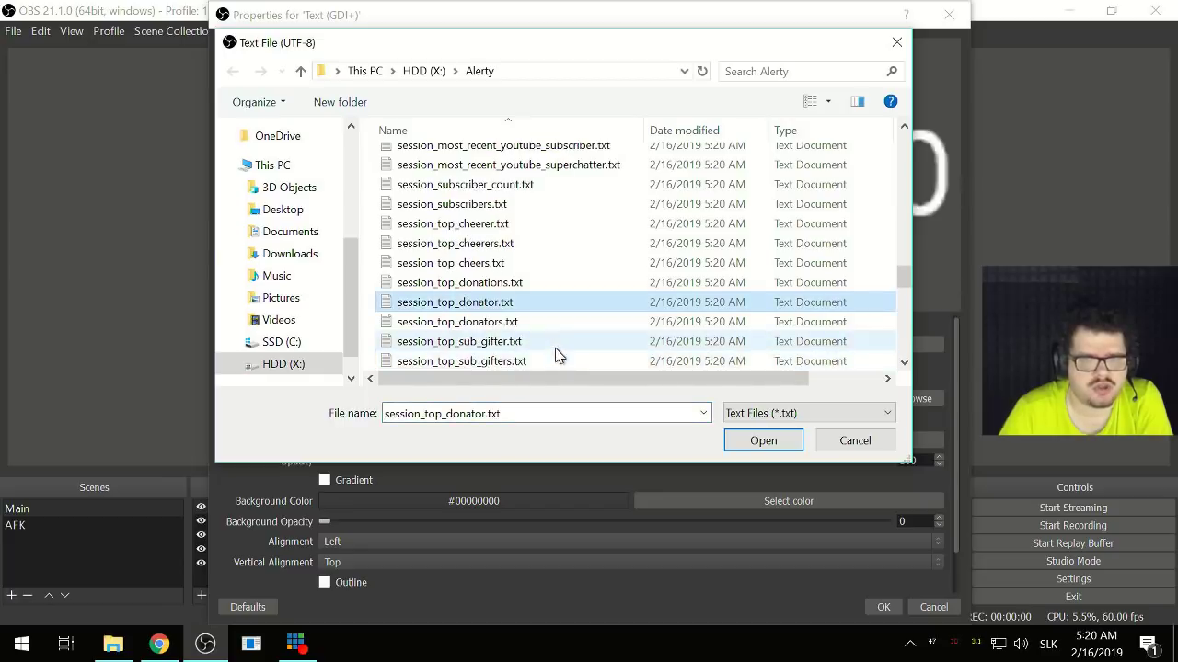
click(506, 324)
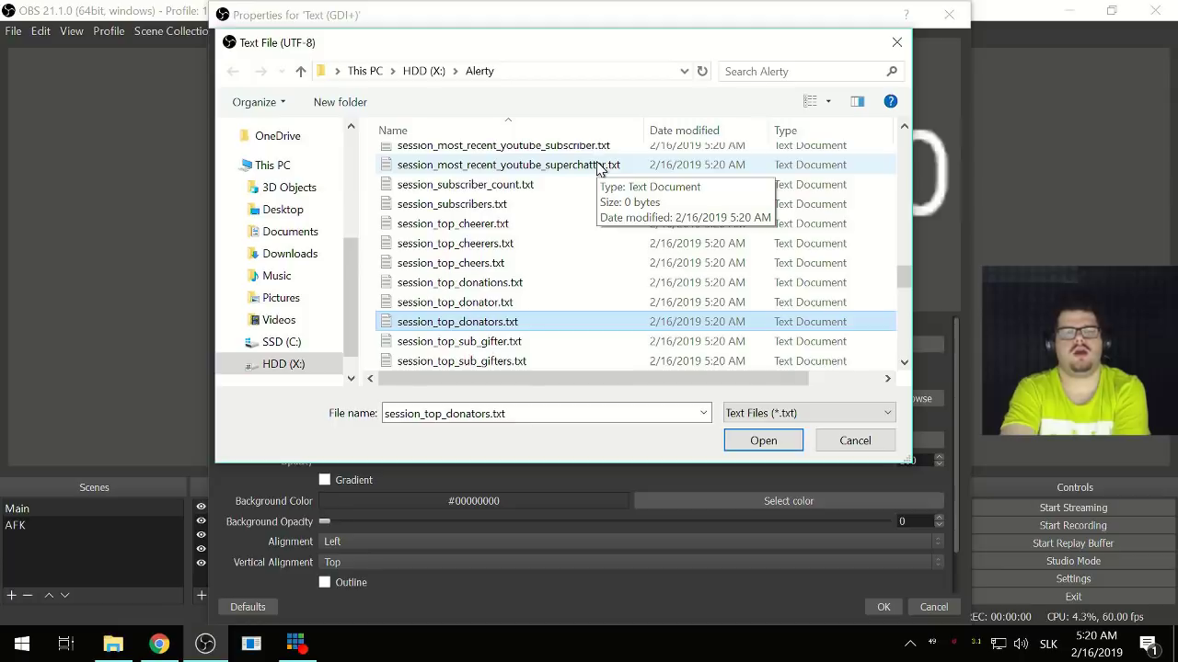
- Pick 30day_top_donators.txt as the file the text source reads from
scroll(479, 276, up, 5)
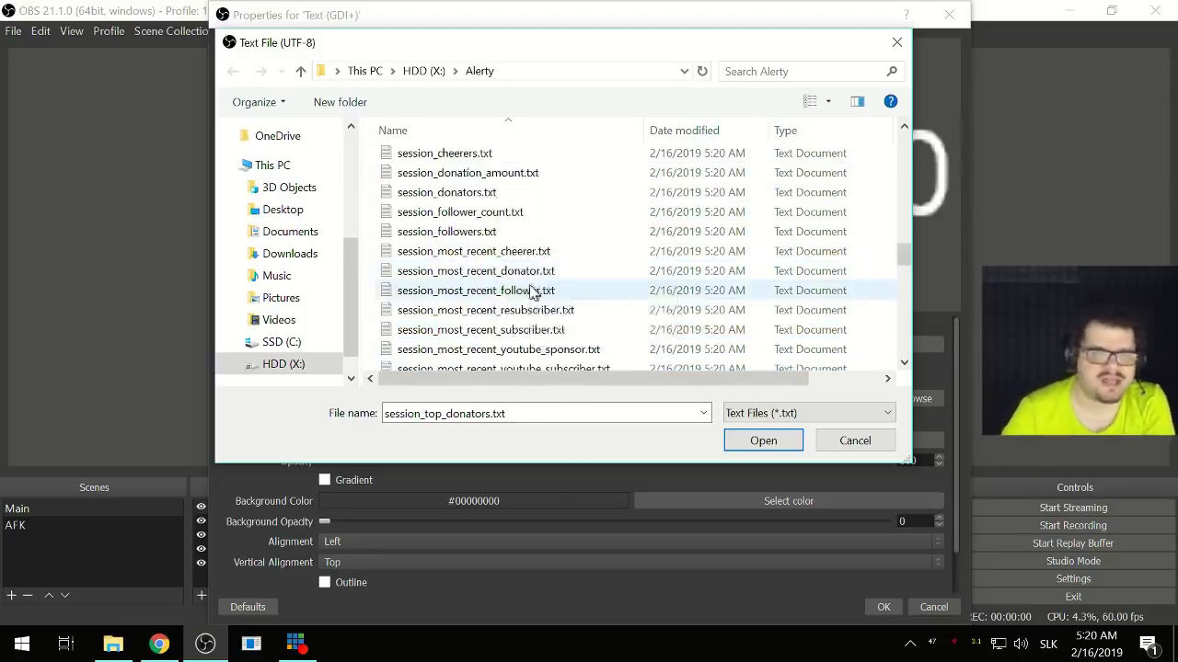
scroll(526, 293, up, 10)
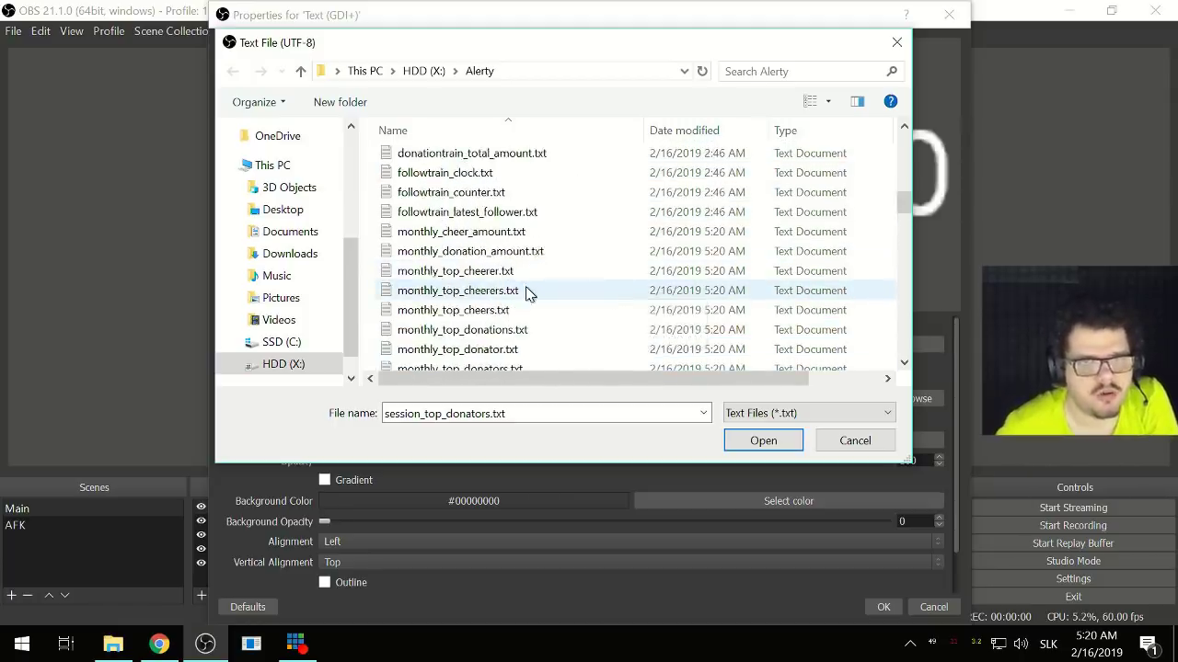
scroll(526, 293, up, 5)
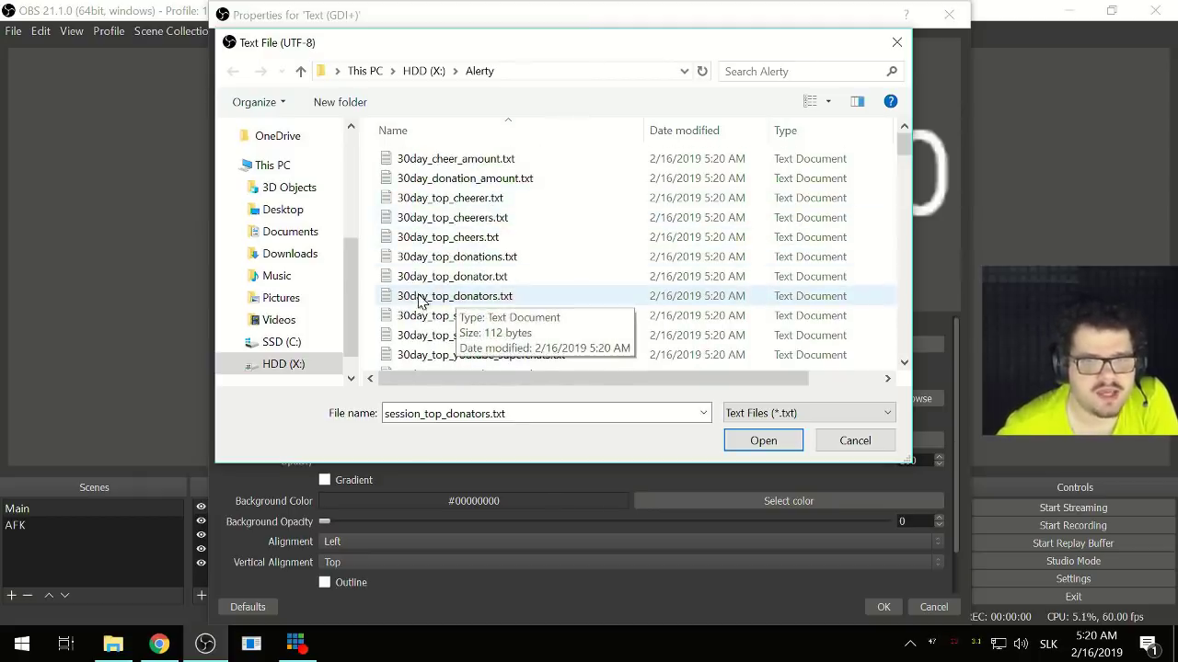
click(446, 298)
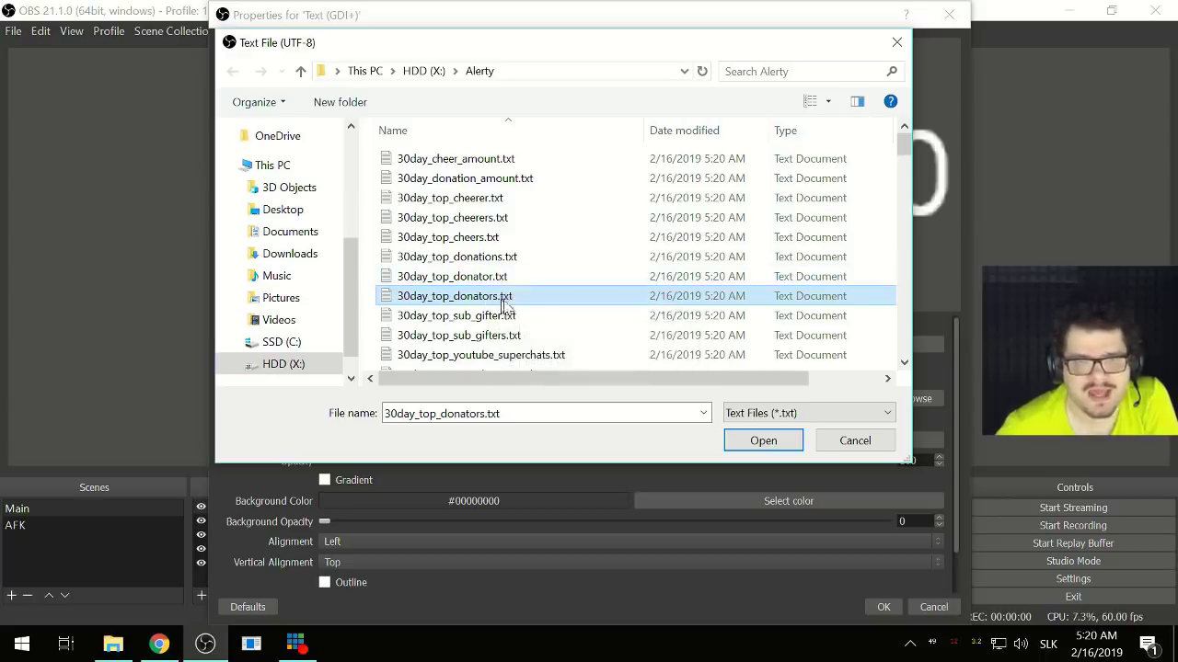
click(762, 441)
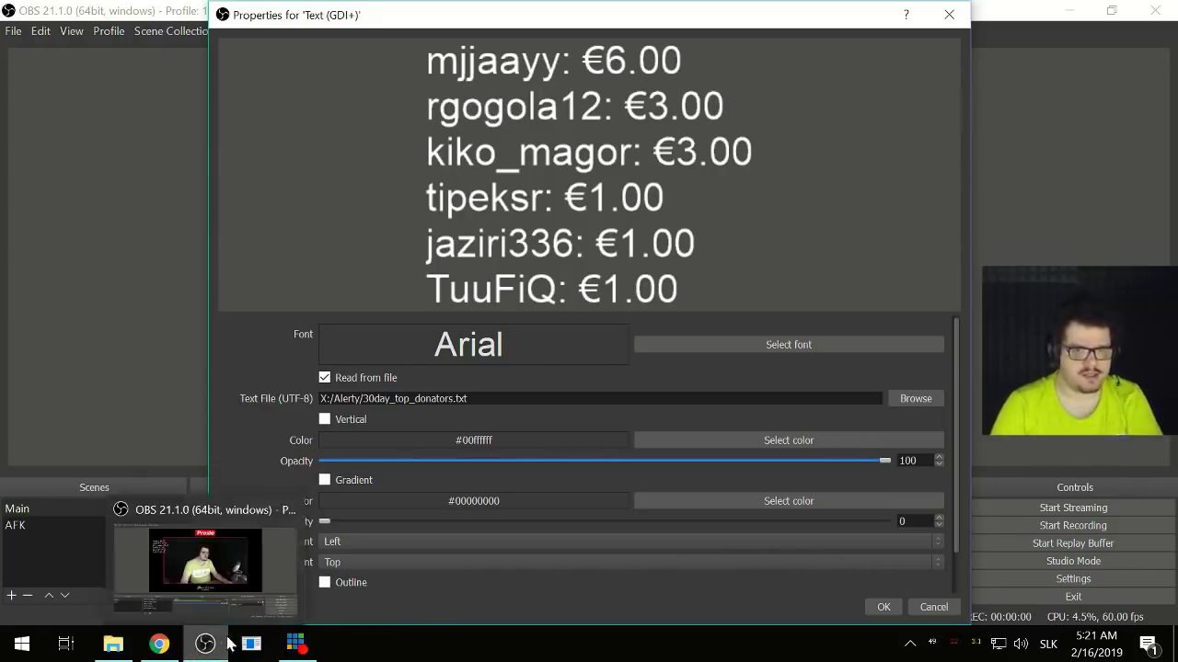
- Right-align the donator list text, nudge it left beside the camera, then switch to File Explorer
key(Escape)
key(Escape)
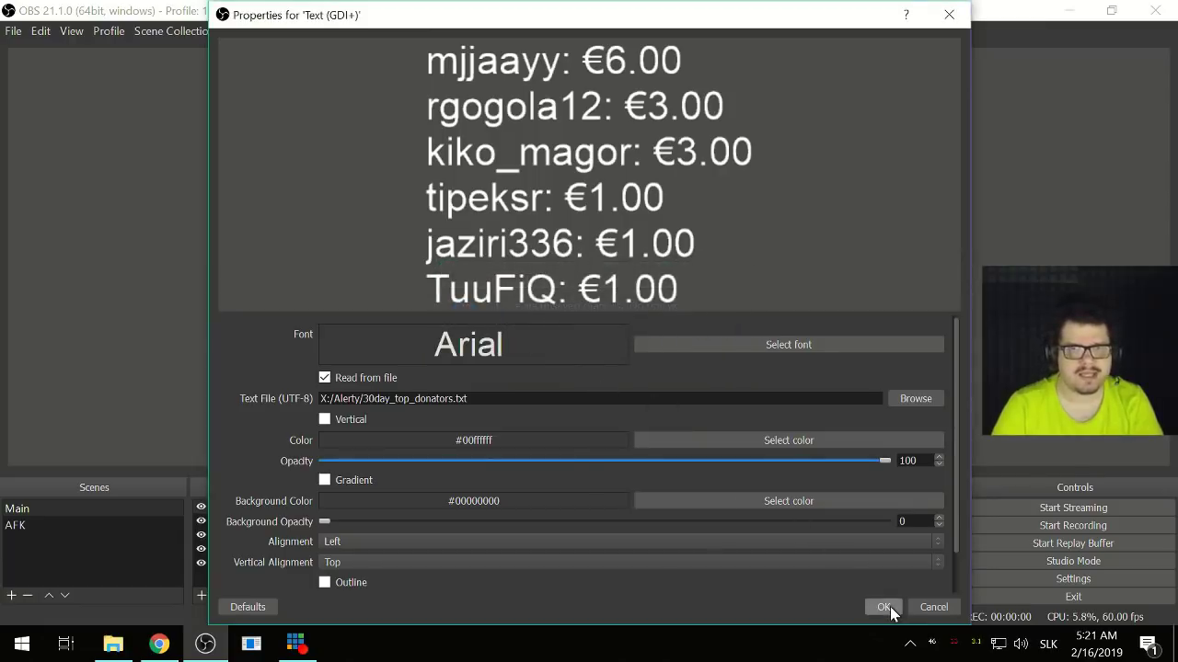
scroll(275, 492, down, 1)
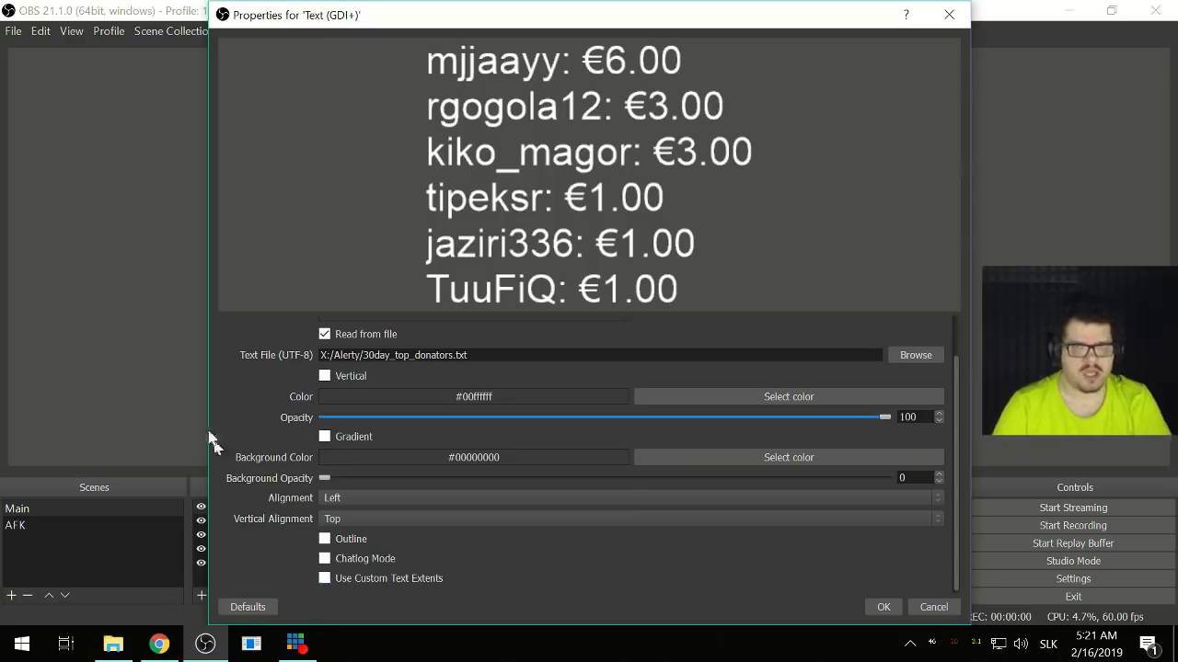
scroll(306, 382, up, 1)
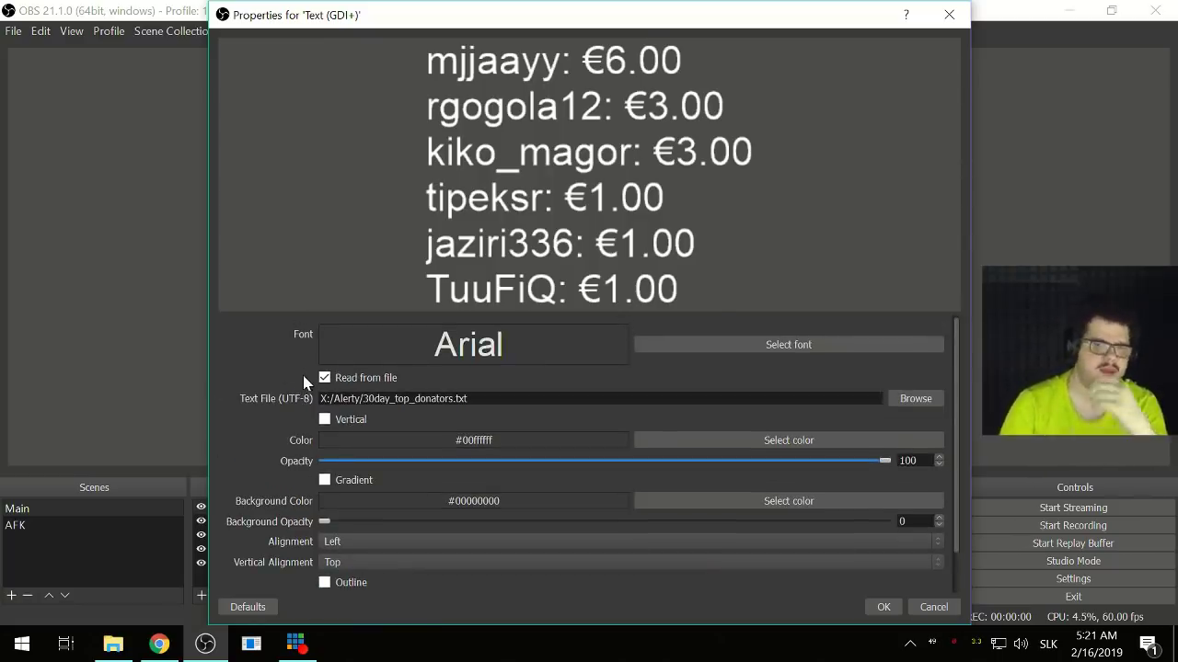
scroll(295, 425, down, 1)
click(361, 501)
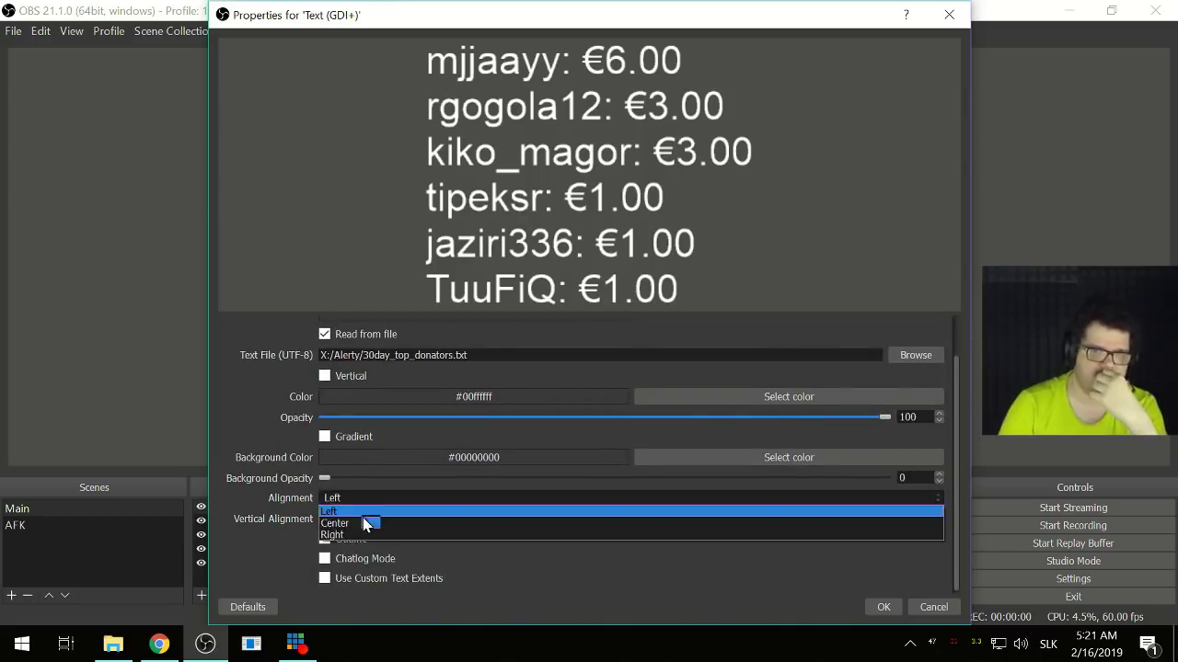
click(362, 523)
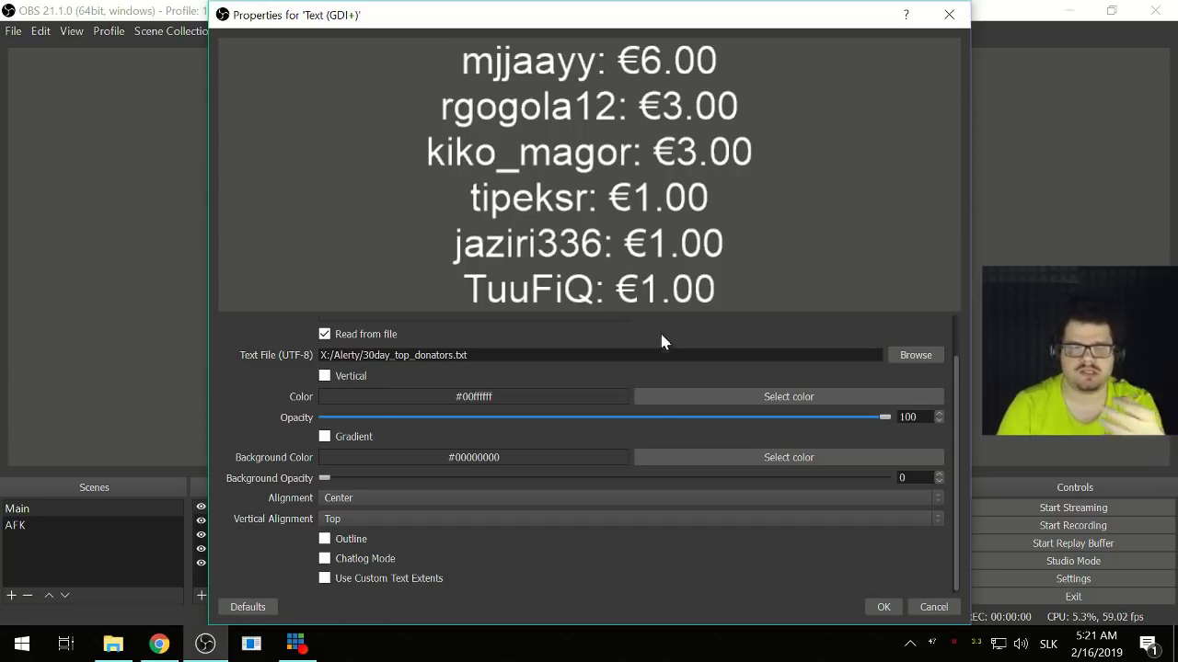
click(332, 504)
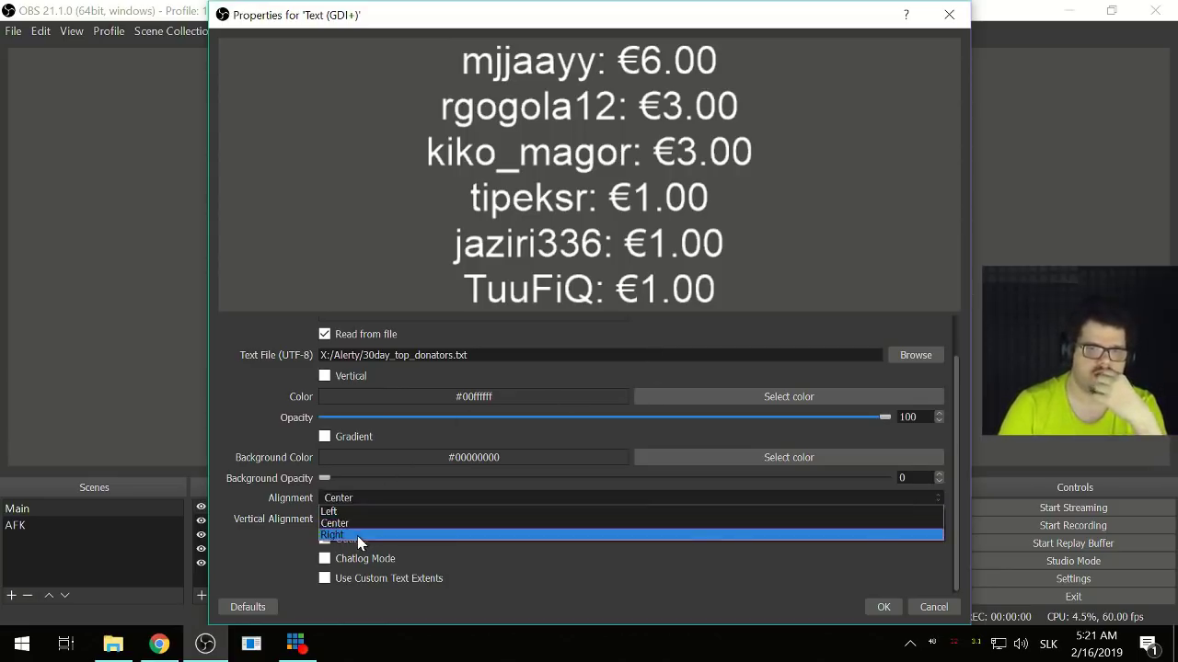
click(357, 536)
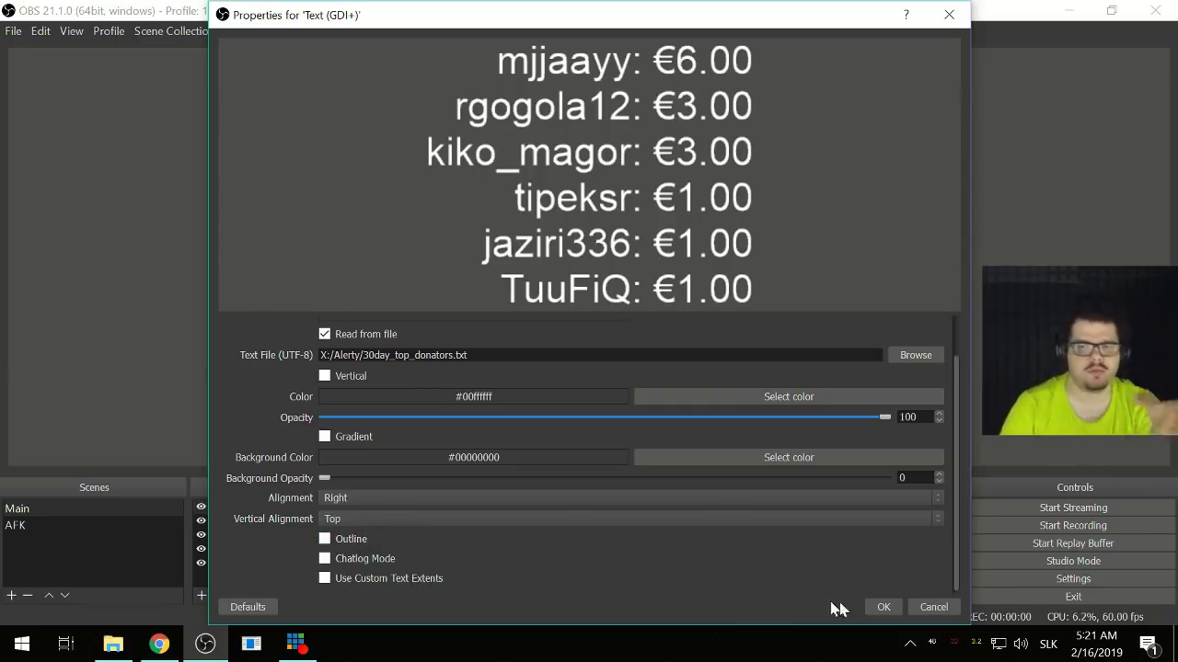
click(885, 607)
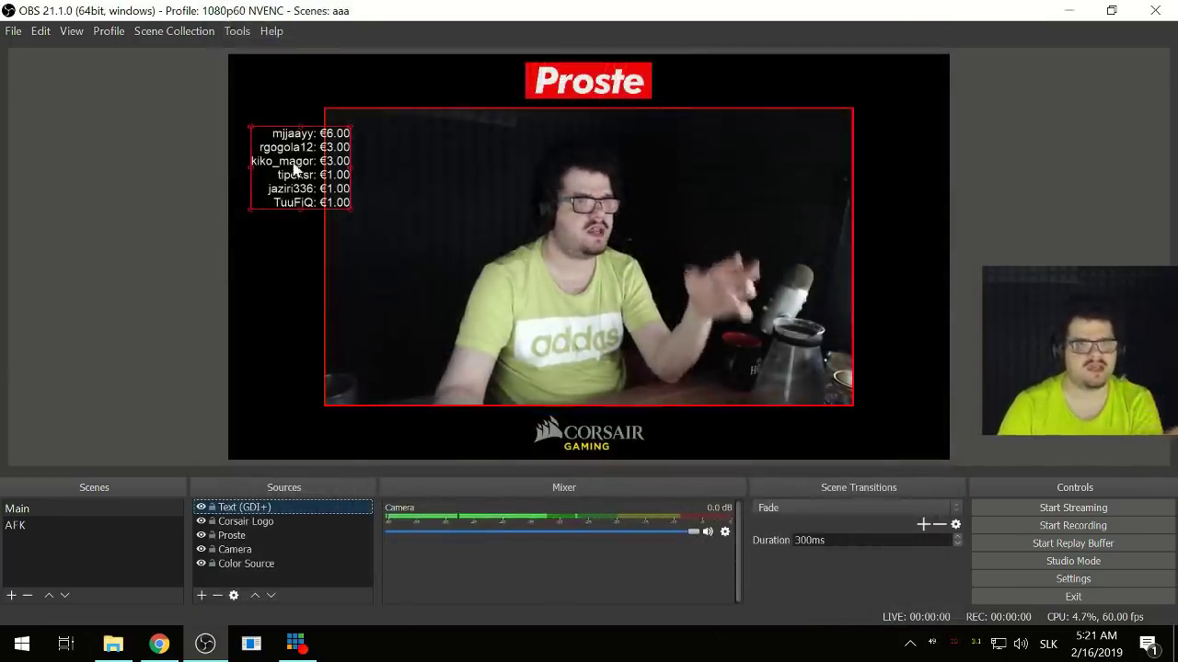
drag(294, 165, 269, 170)
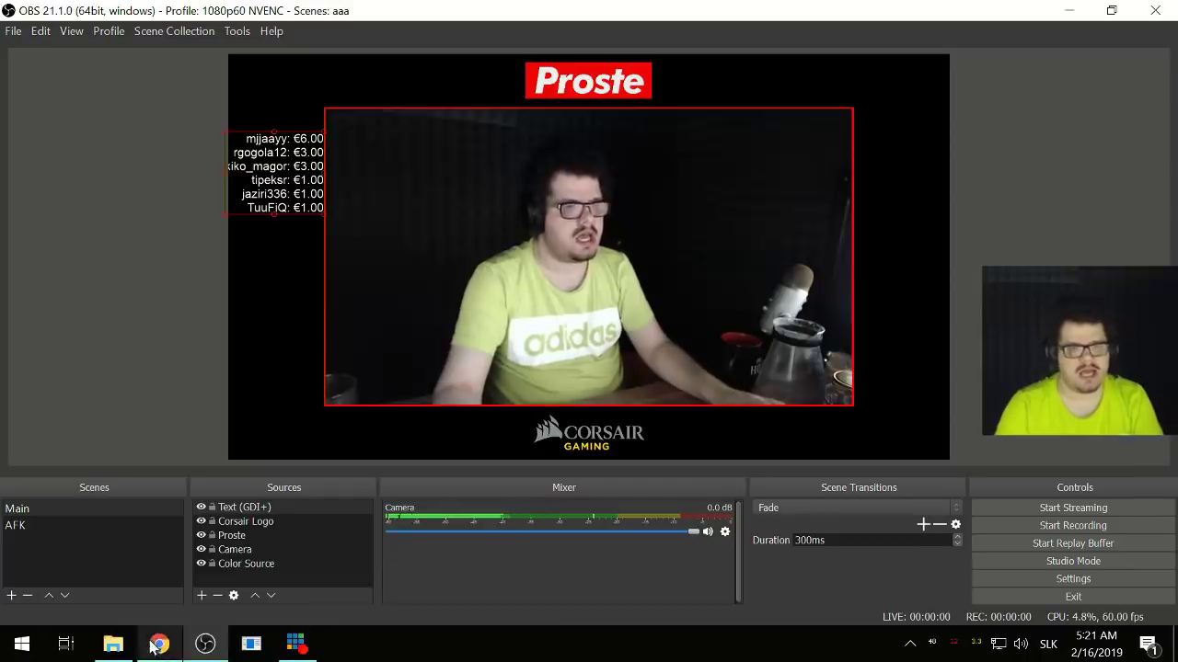
click(113, 643)
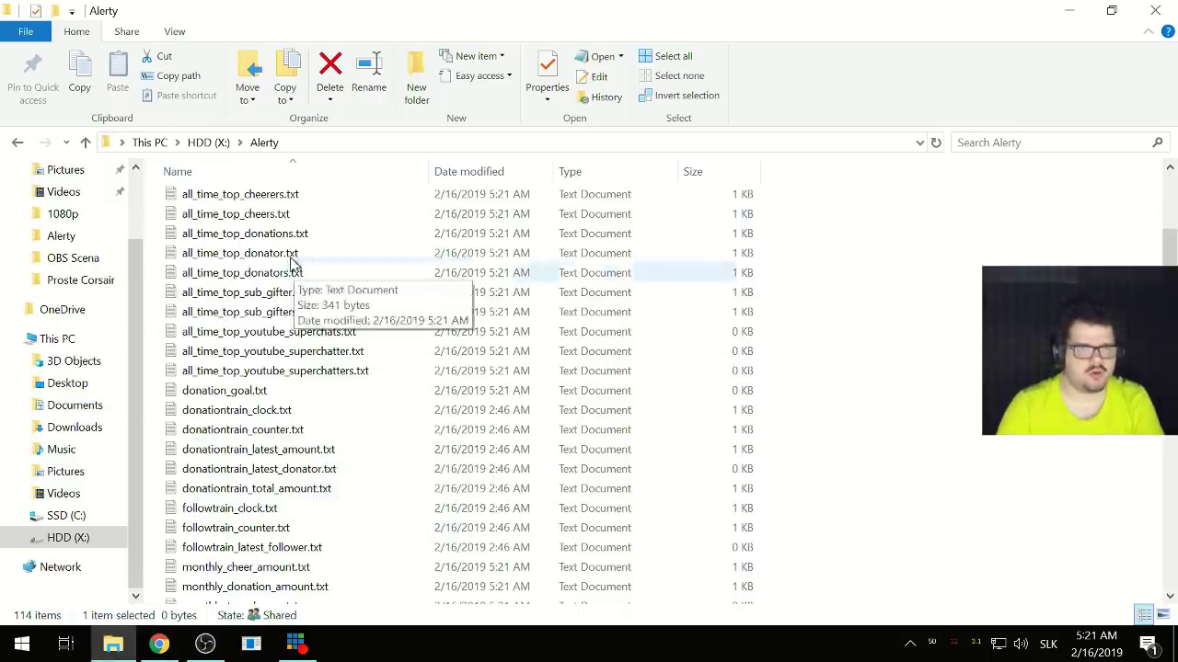
- Open 30day_top_donators.txt in Notepad and append 'aaaaaaaaaa' to the third donor's name
scroll(289, 267, up, 5)
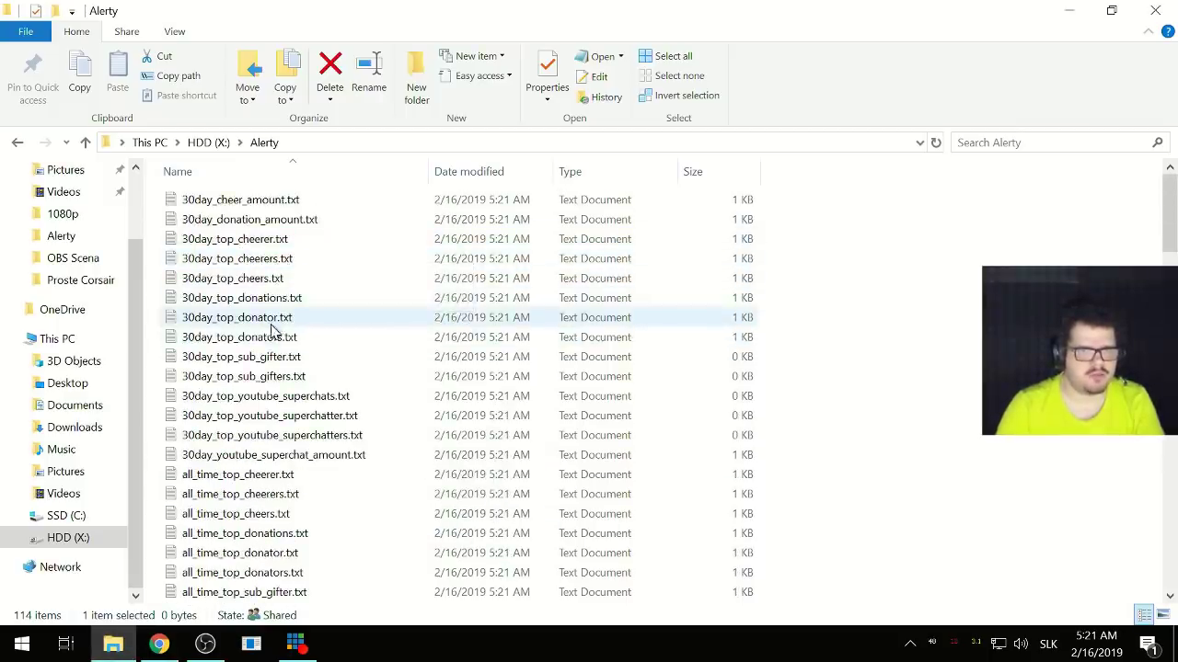
click(281, 341)
double_click(279, 343)
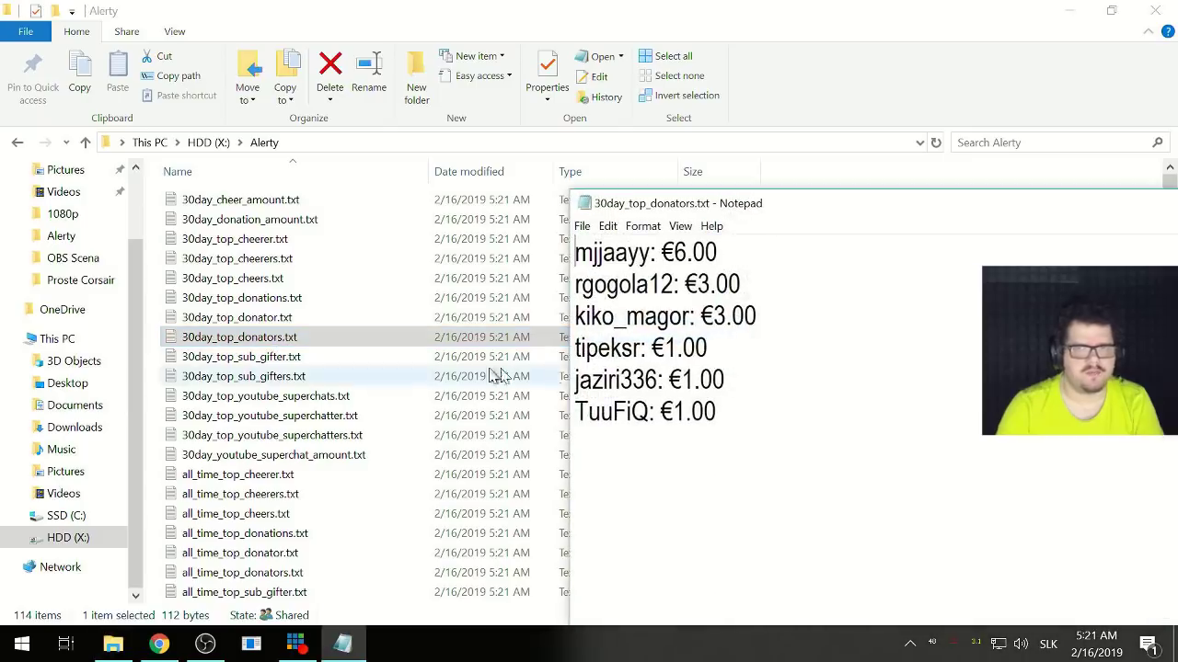
text(aaaaaaaaaaa)
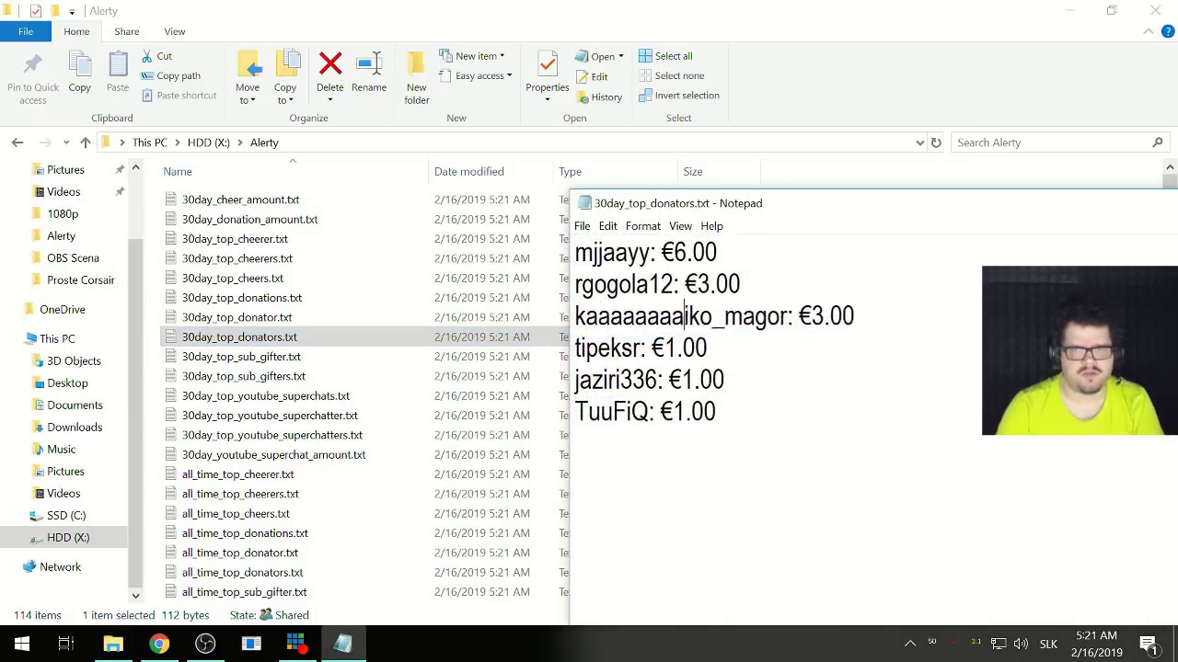
click(205, 644)
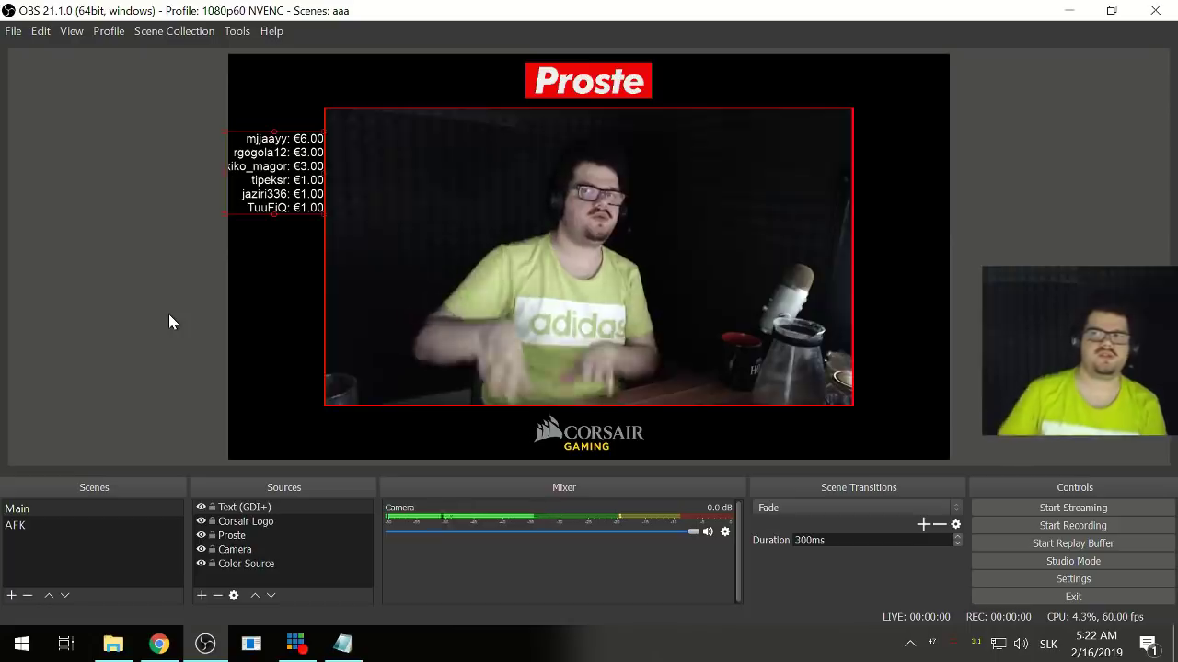
- Enable Use Custom Text Extents at 100 × 100 with wrap in the donator text properties
right_click(270, 506)
click(296, 497)
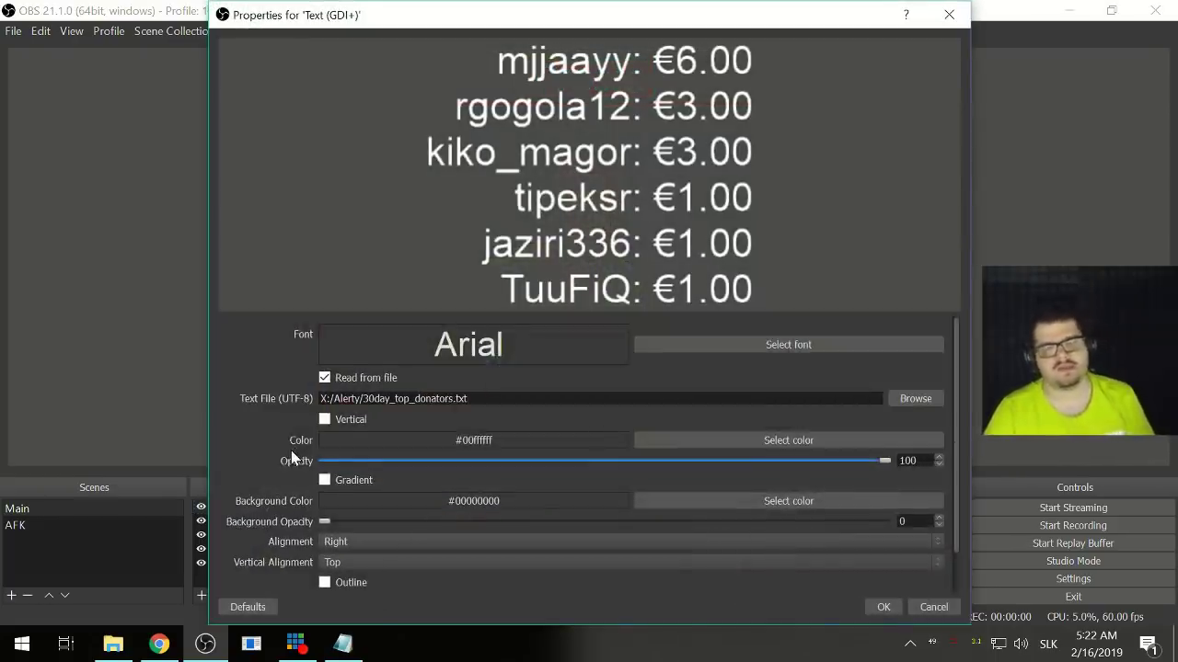
scroll(286, 446, down, 2)
scroll(283, 442, up, 2)
scroll(284, 465, down, 2)
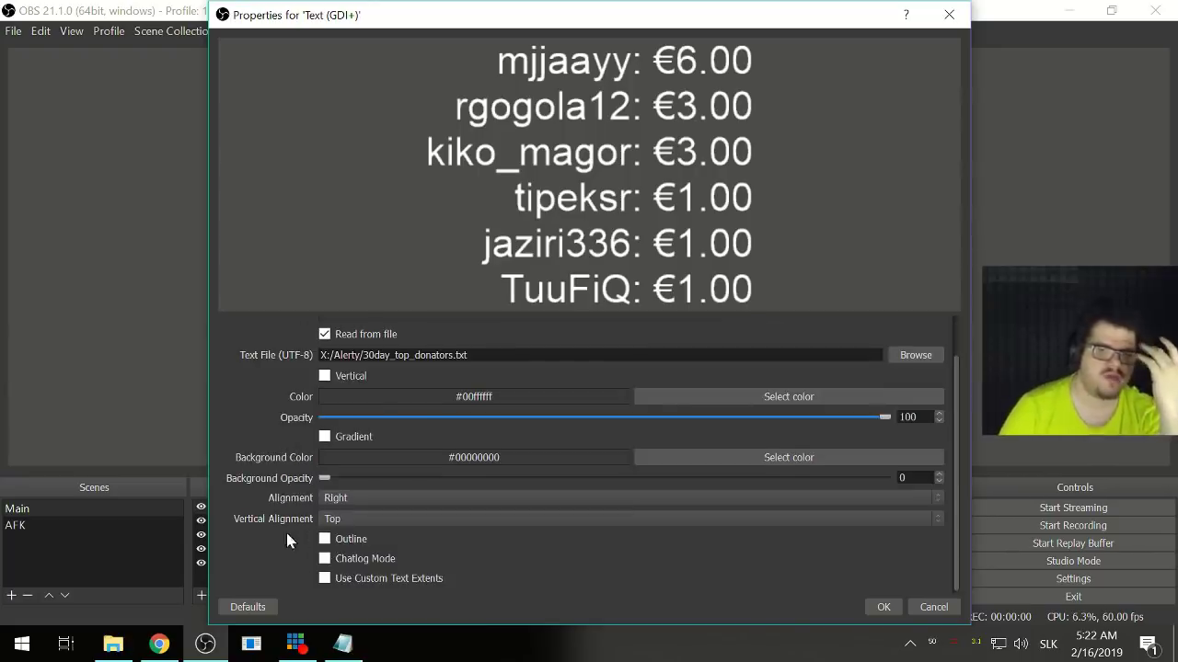
click(324, 579)
scroll(274, 551, down, 3)
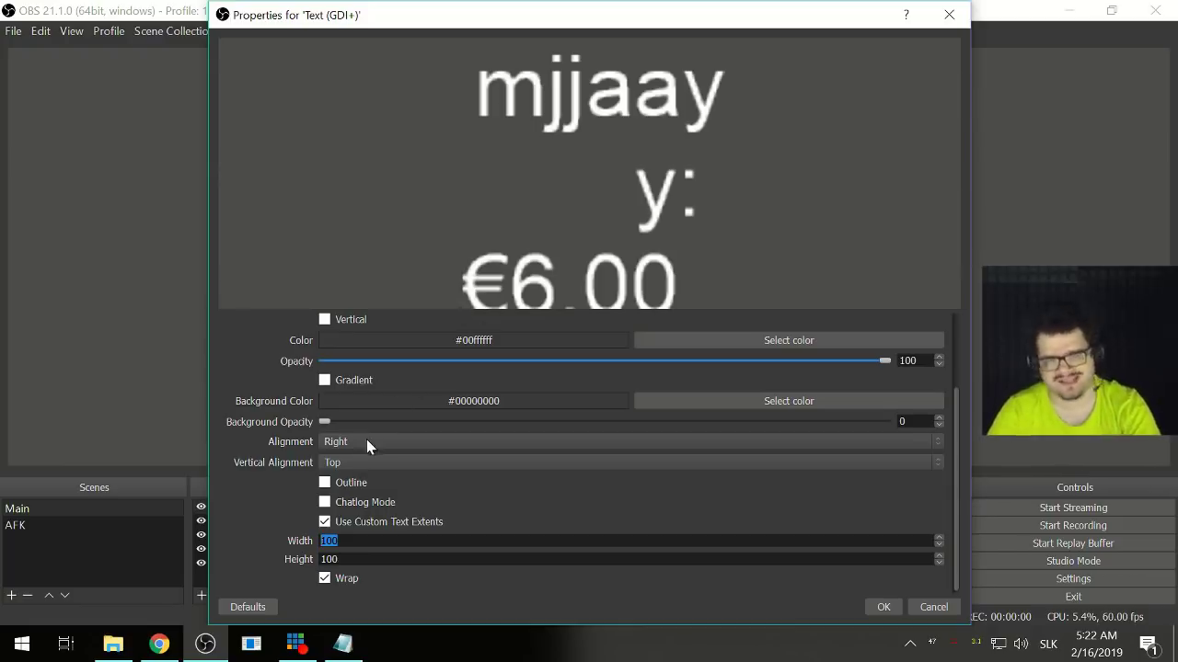
- Bring Notepad forward and look over the six donor lines, selecting then deselecting them
click(342, 643)
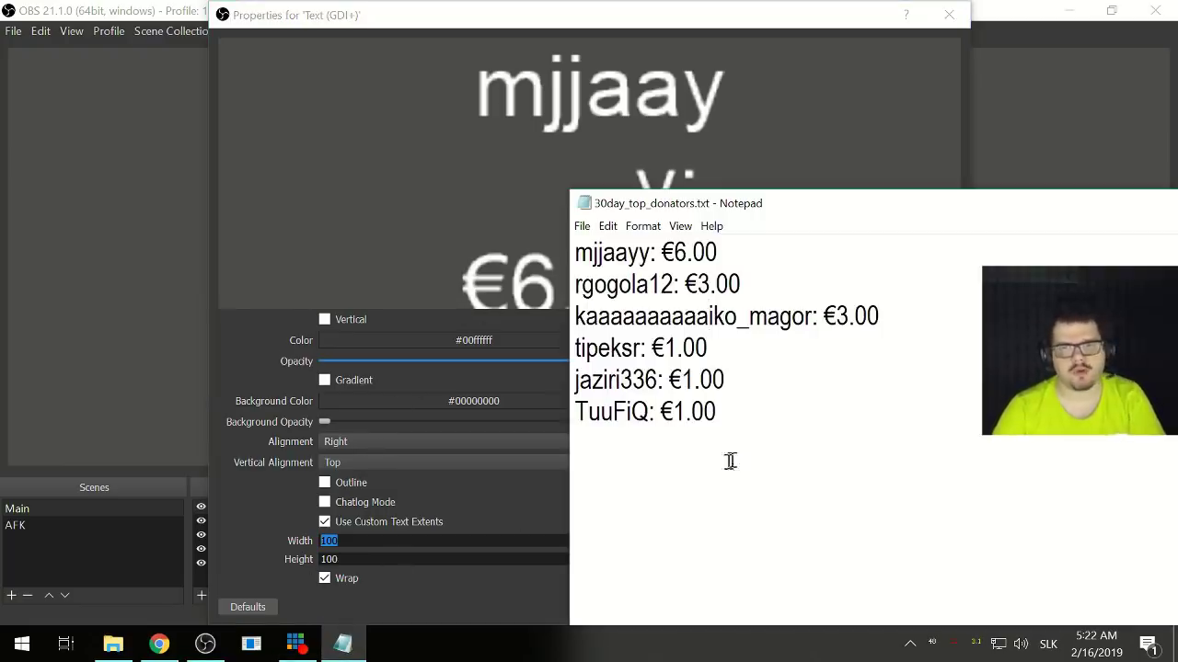
drag(716, 412, 664, 380)
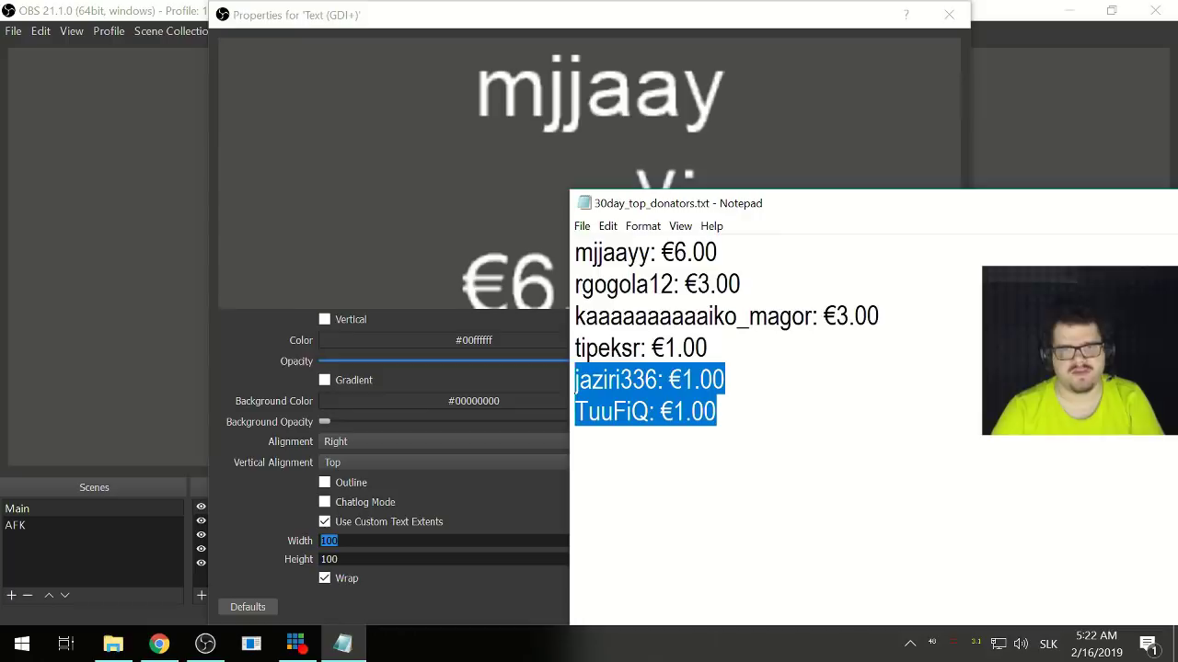
click(659, 255)
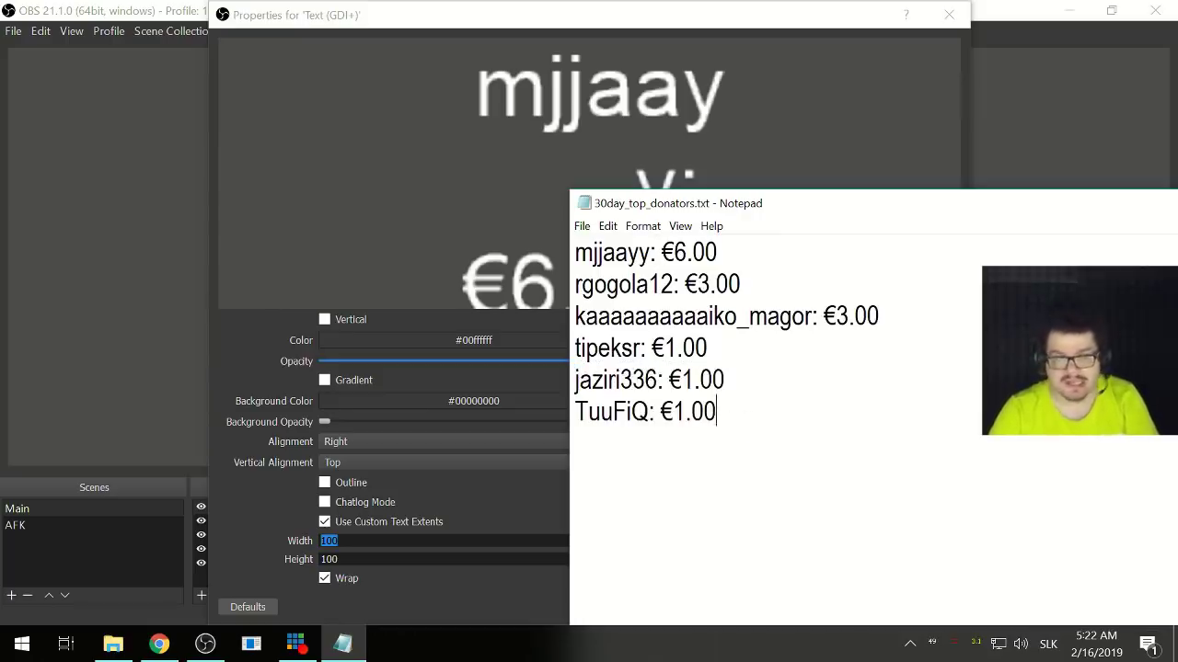
key(ctrl+a)
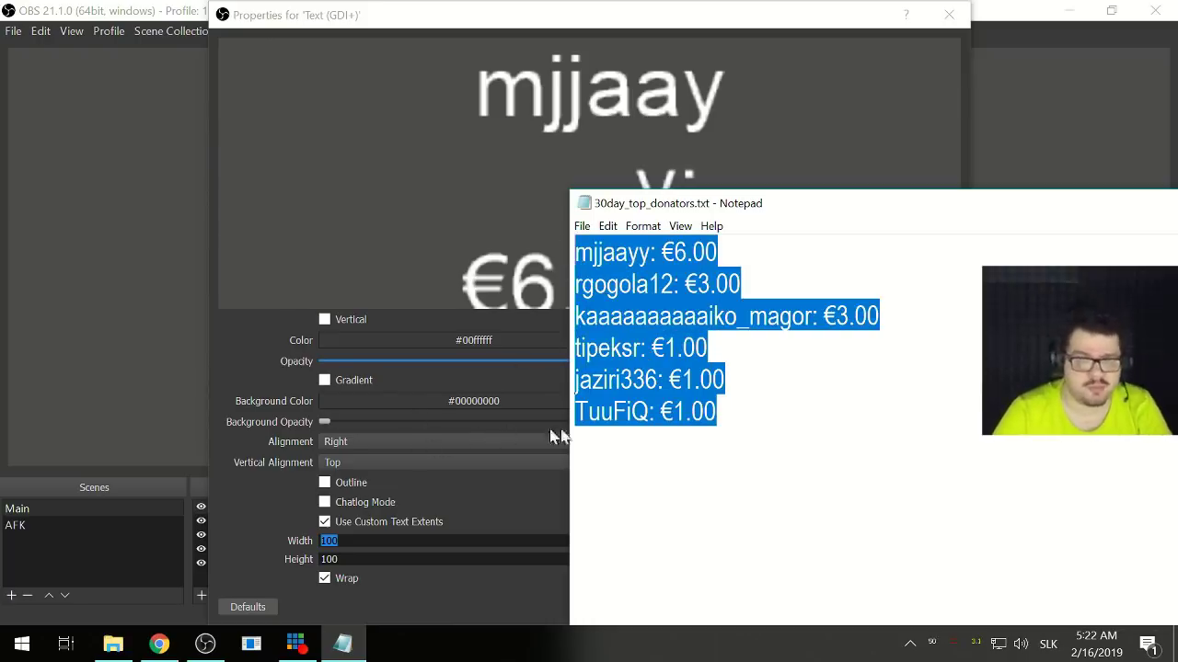
click(669, 449)
- Set the donator text box to width 300 and height 500, then apply
click(304, 521)
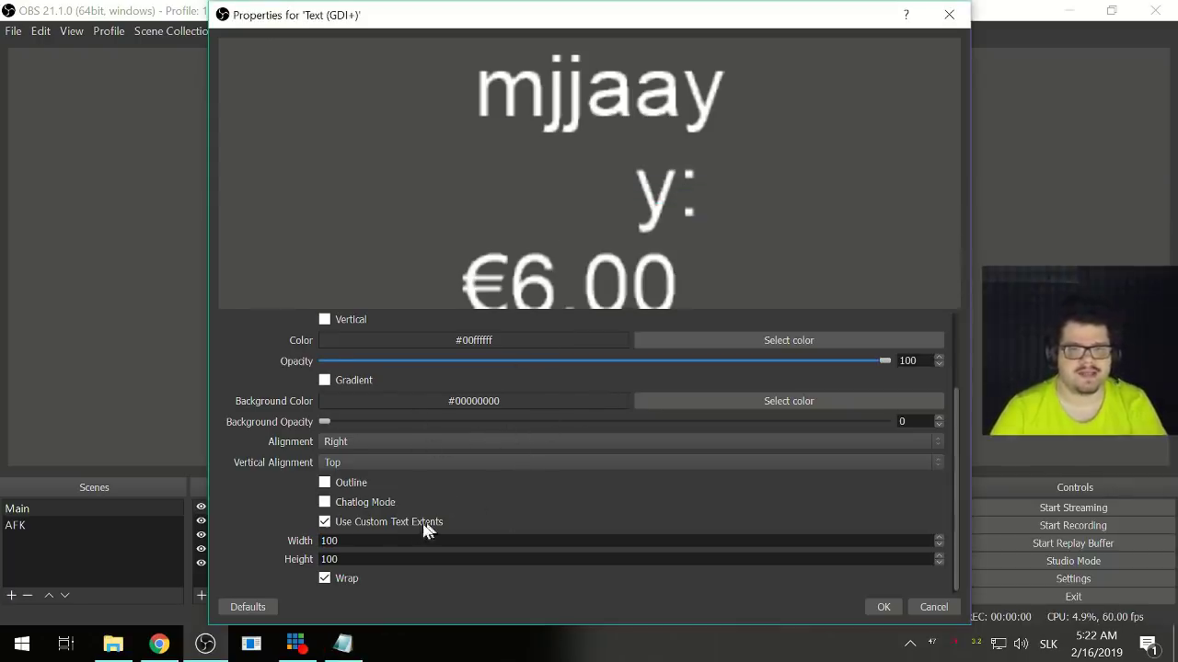
key(Tab)
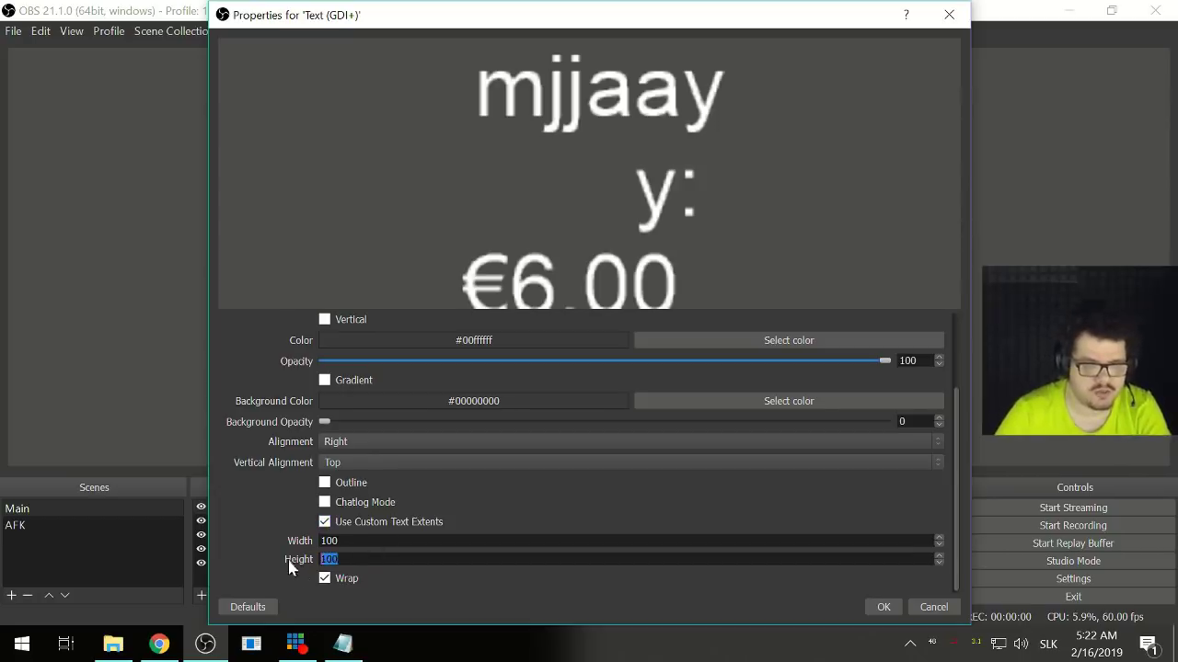
text(500)
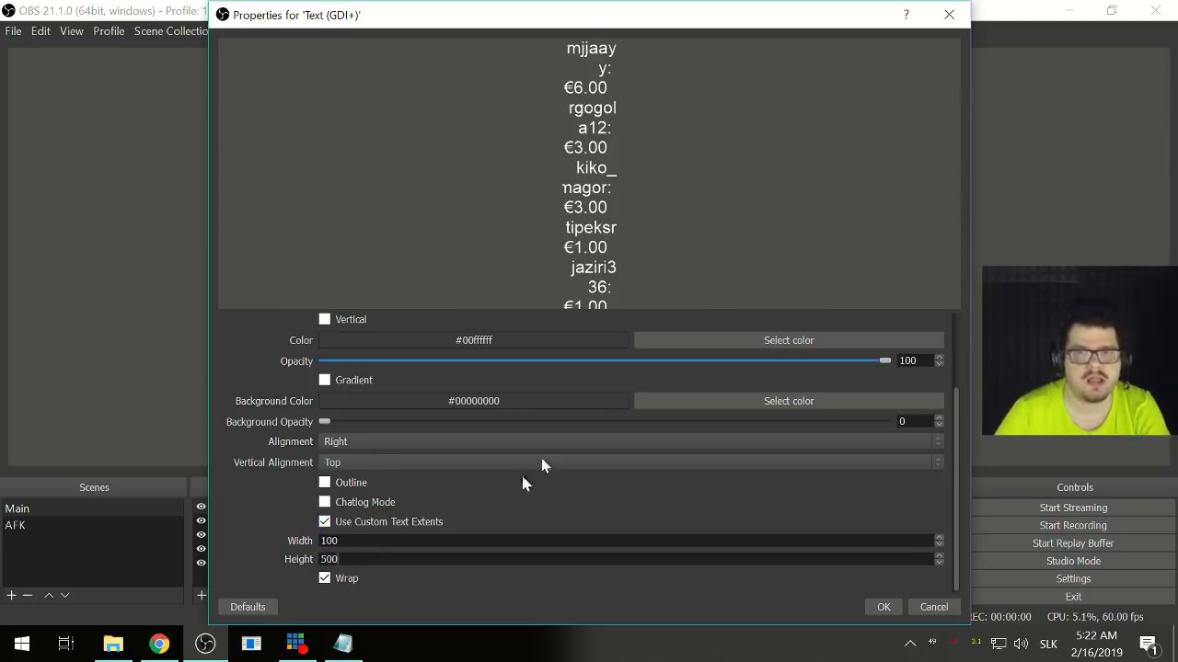
key(shift+Tab)
text(500)
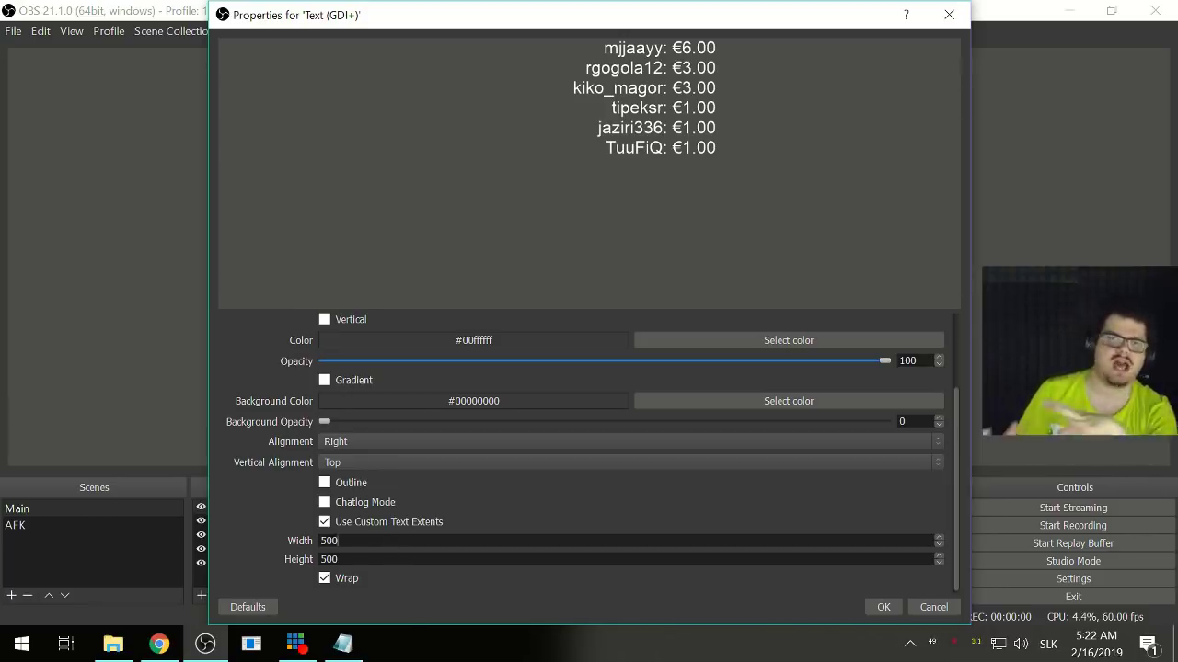
click(469, 543)
key(ctrl+a)
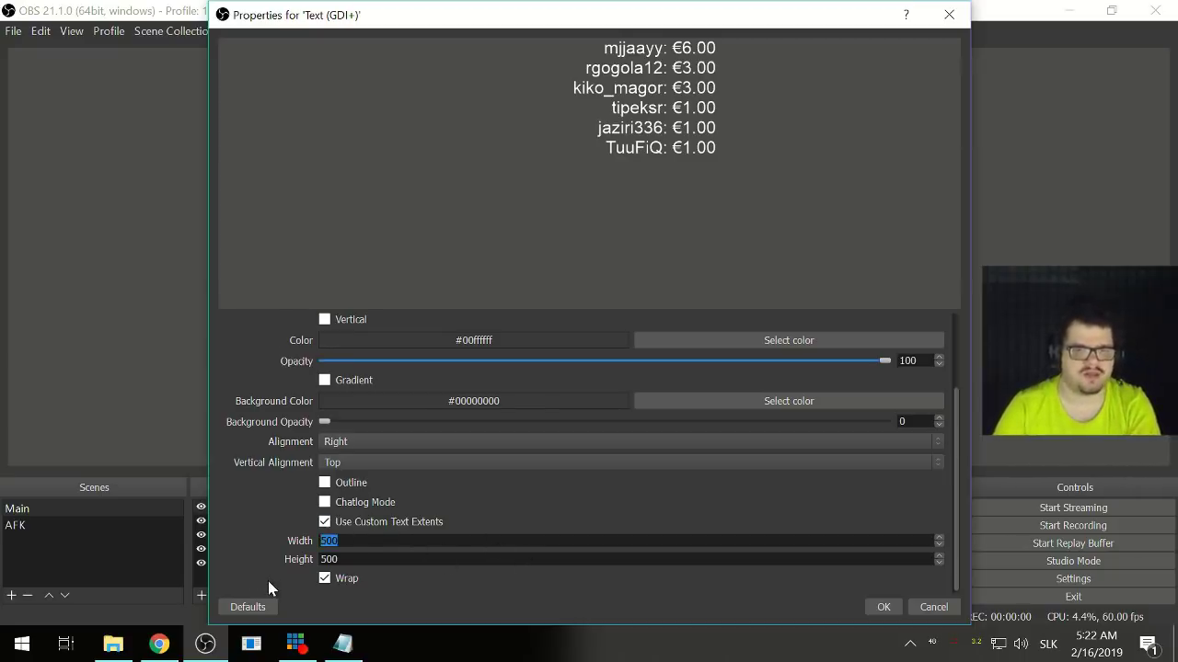
text(250)
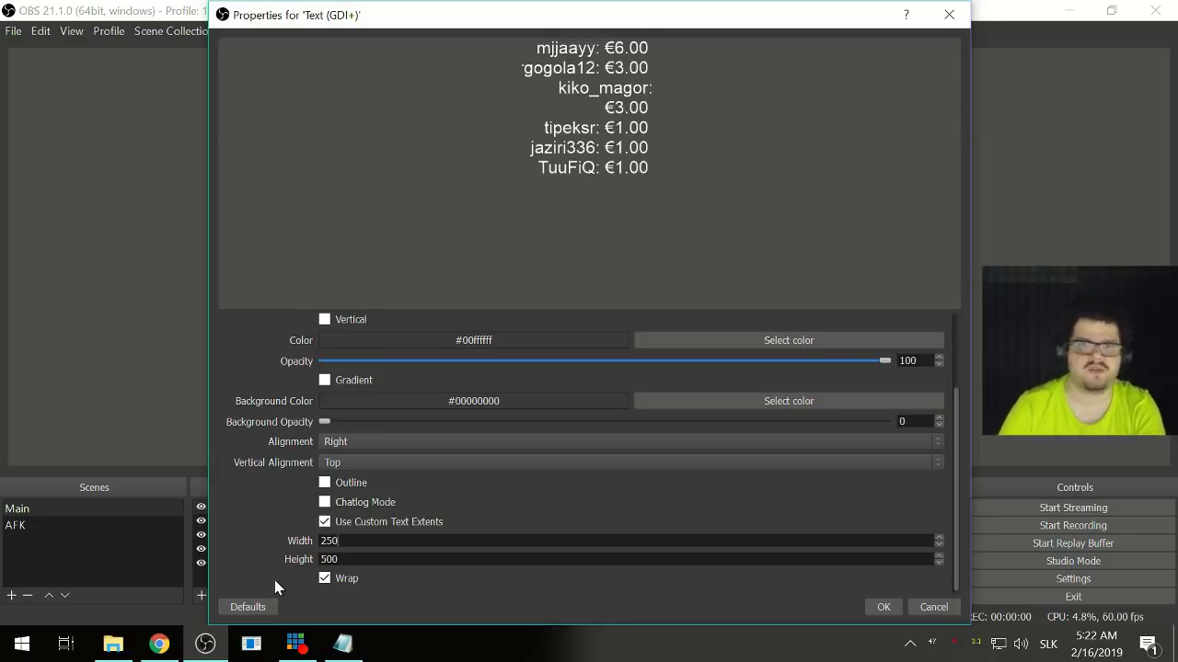
drag(339, 541, 290, 549)
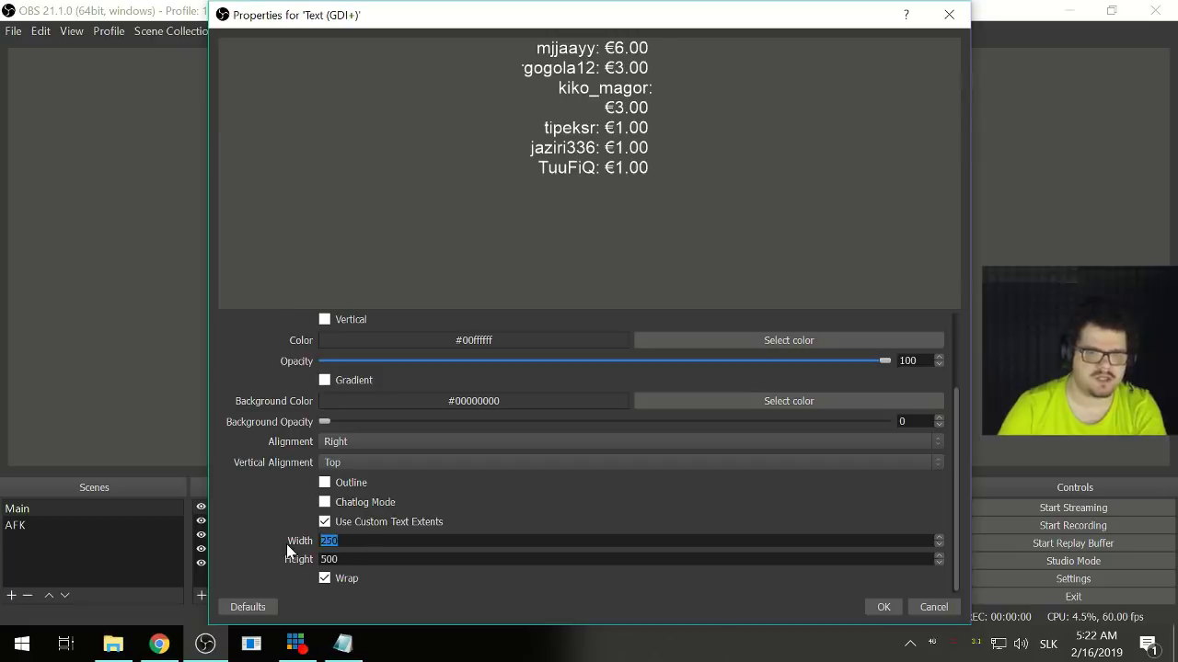
text(300)
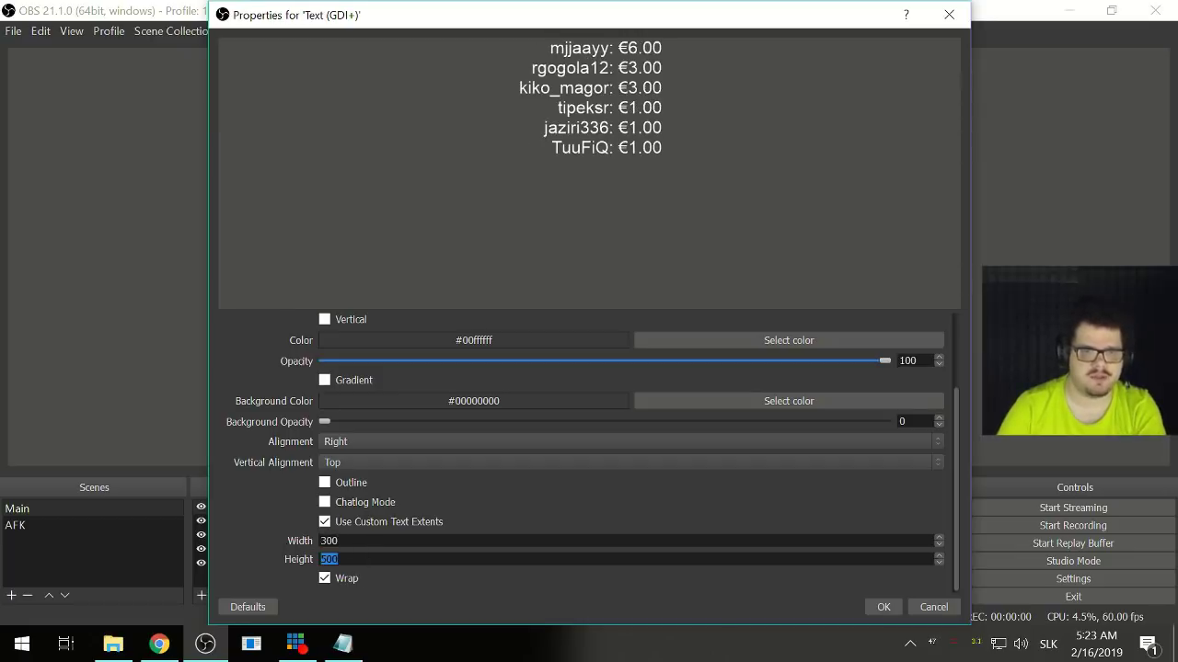
click(884, 607)
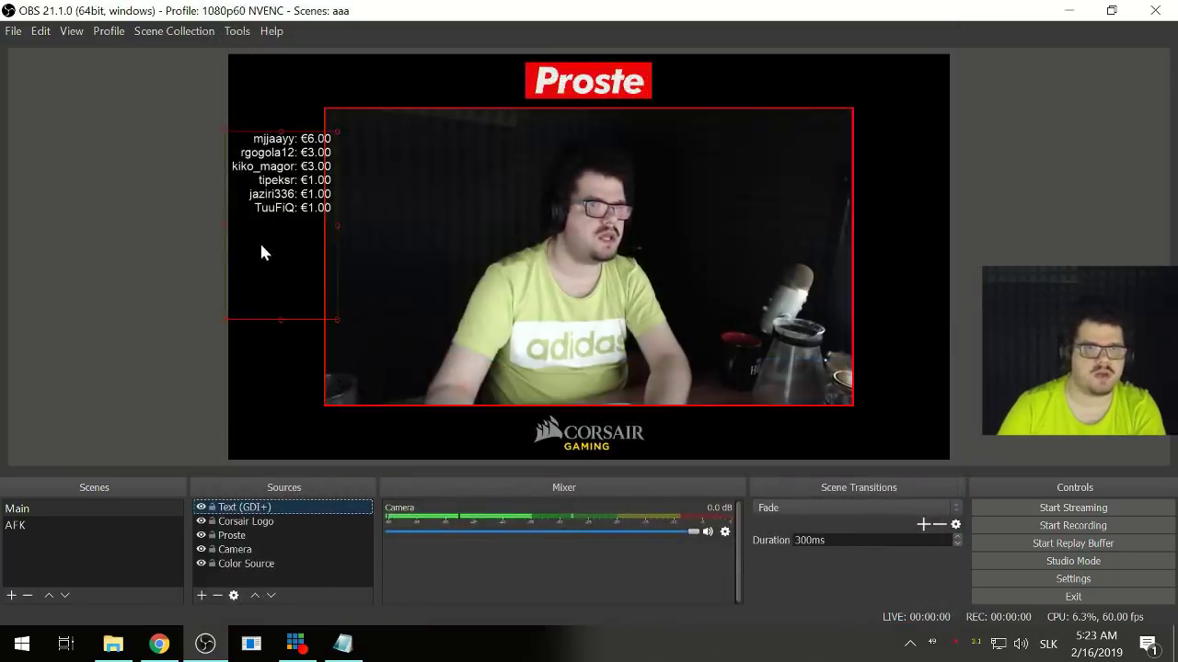
- Drag the donator list right and down onto the camera's left edge, then open its source menu
drag(261, 246, 283, 276)
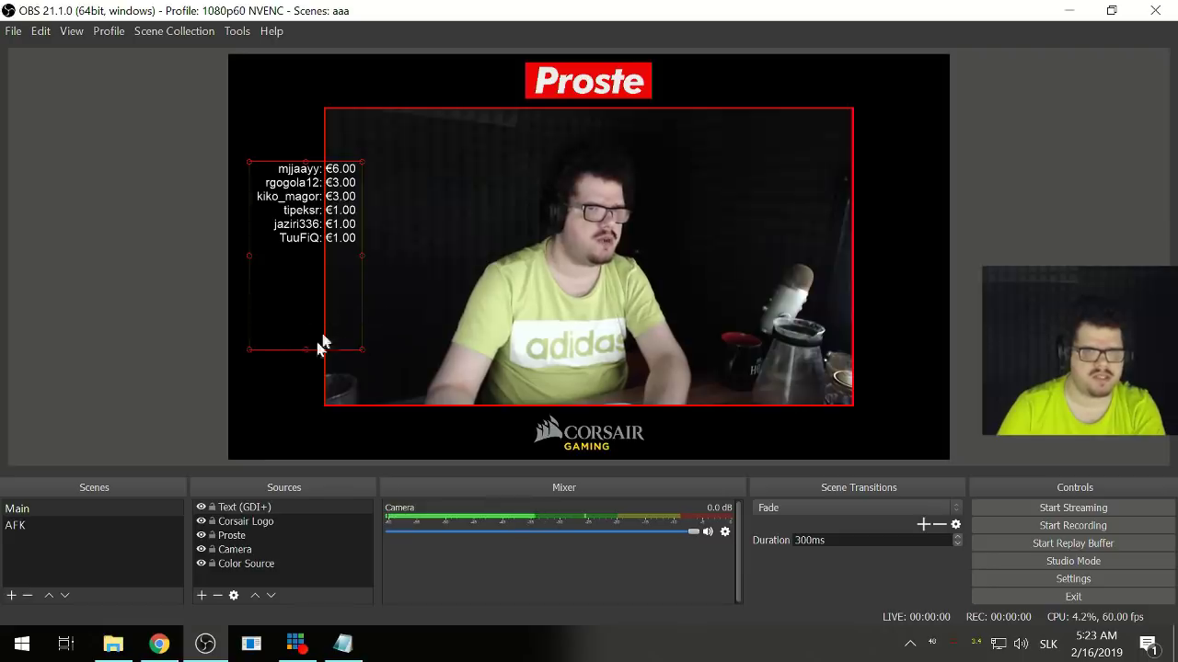
right_click(233, 511)
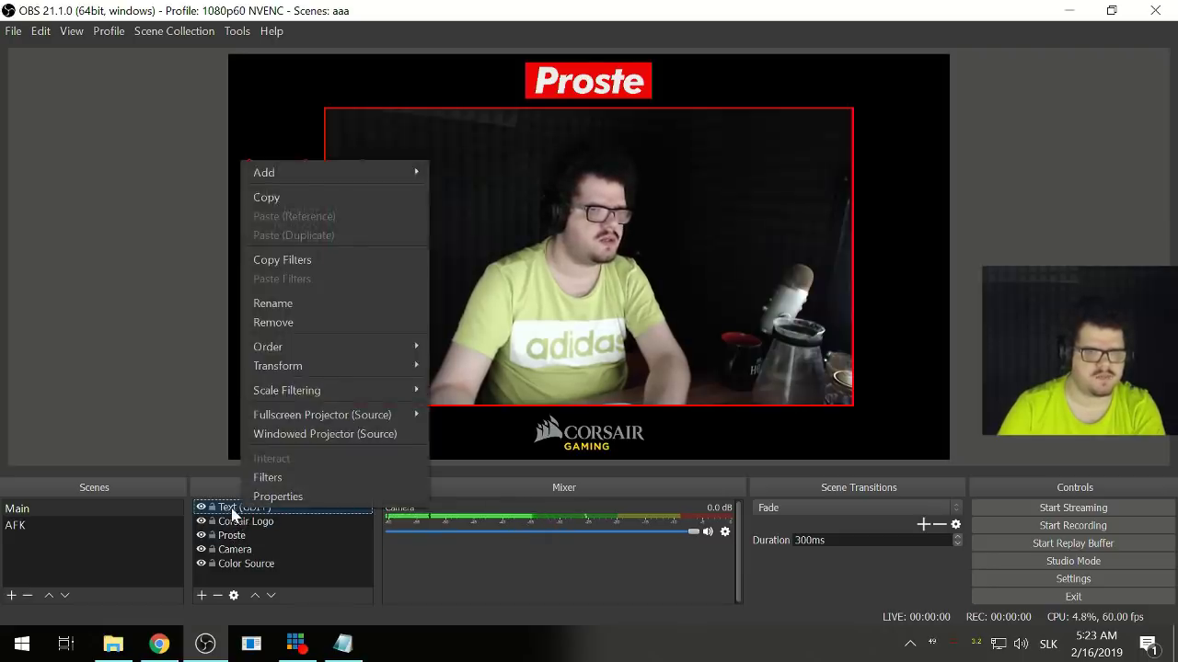
- Reduce the donator text box height from 500 to 380 and apply
click(210, 514)
double_click(211, 514)
scroll(269, 518, down, 3)
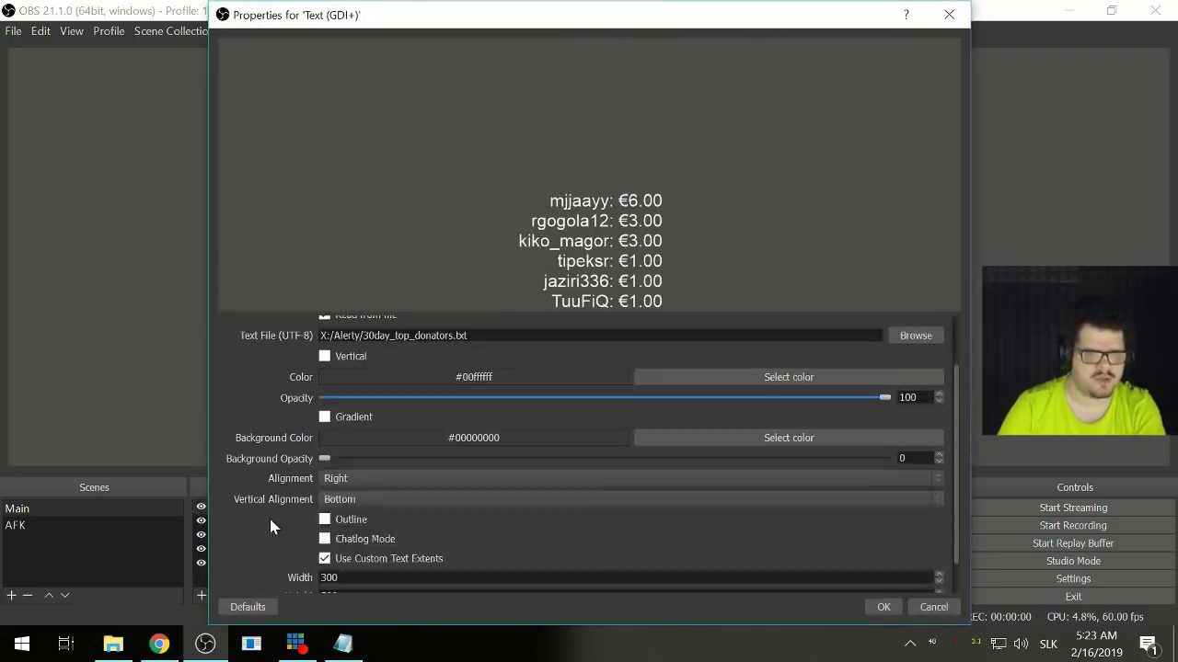
scroll(269, 519, down, 2)
scroll(269, 515, up, 2)
scroll(269, 515, down, 2)
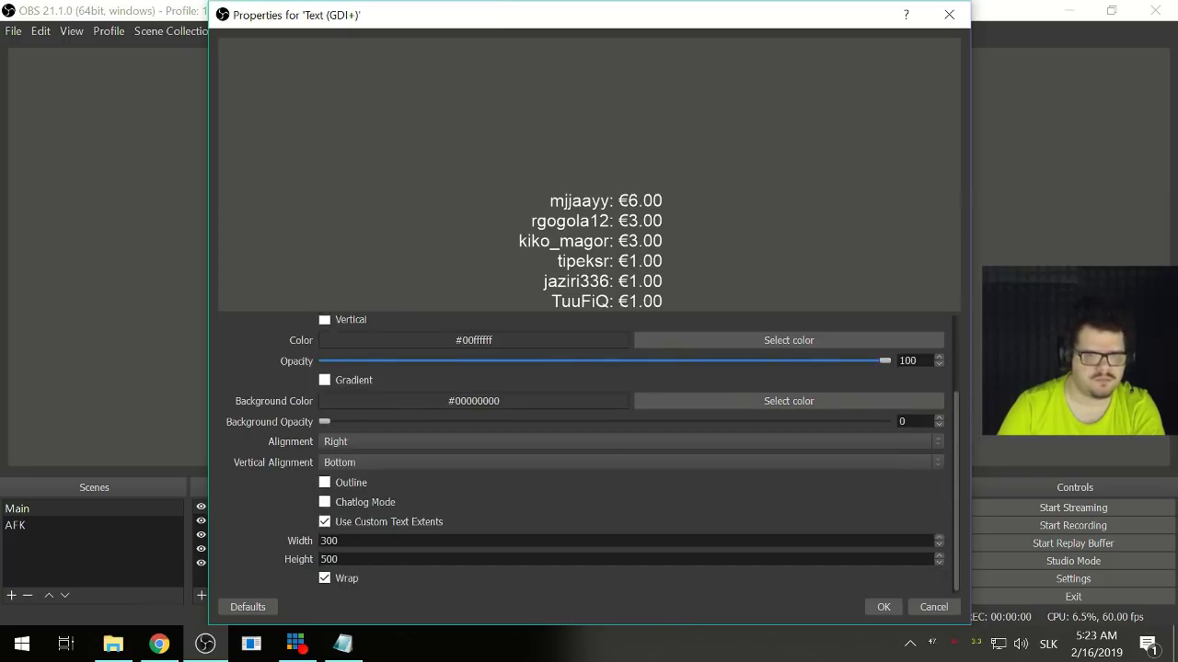
drag(338, 560, 261, 552)
text(380)
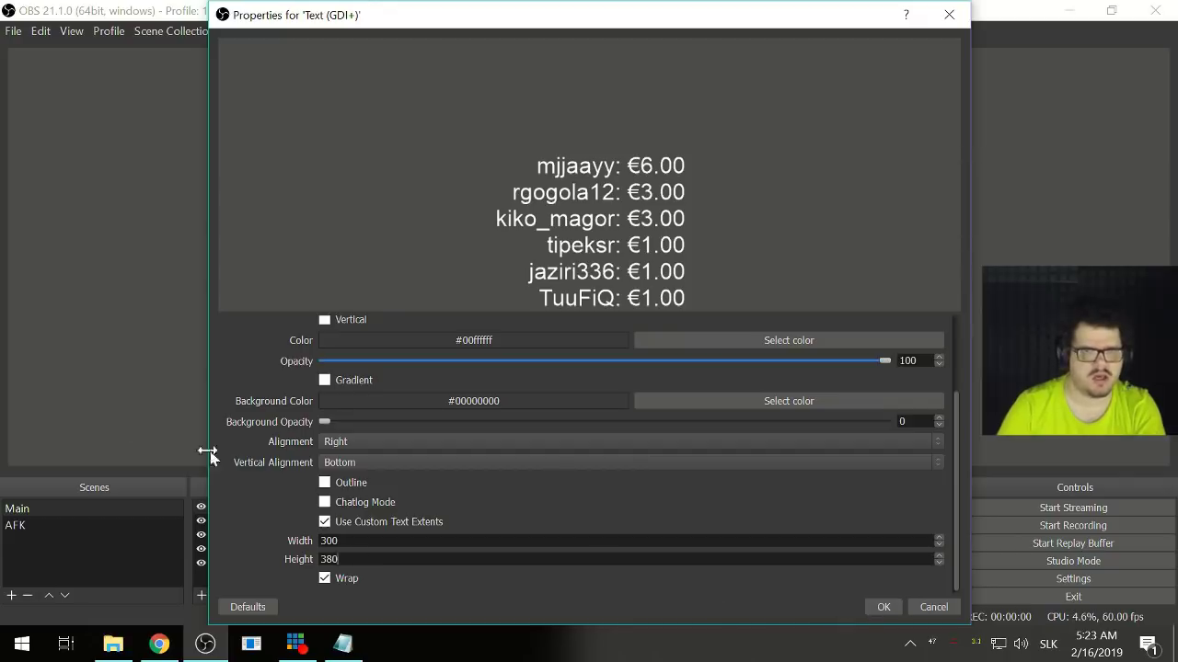
scroll(255, 460, up, 2)
scroll(256, 460, down, 2)
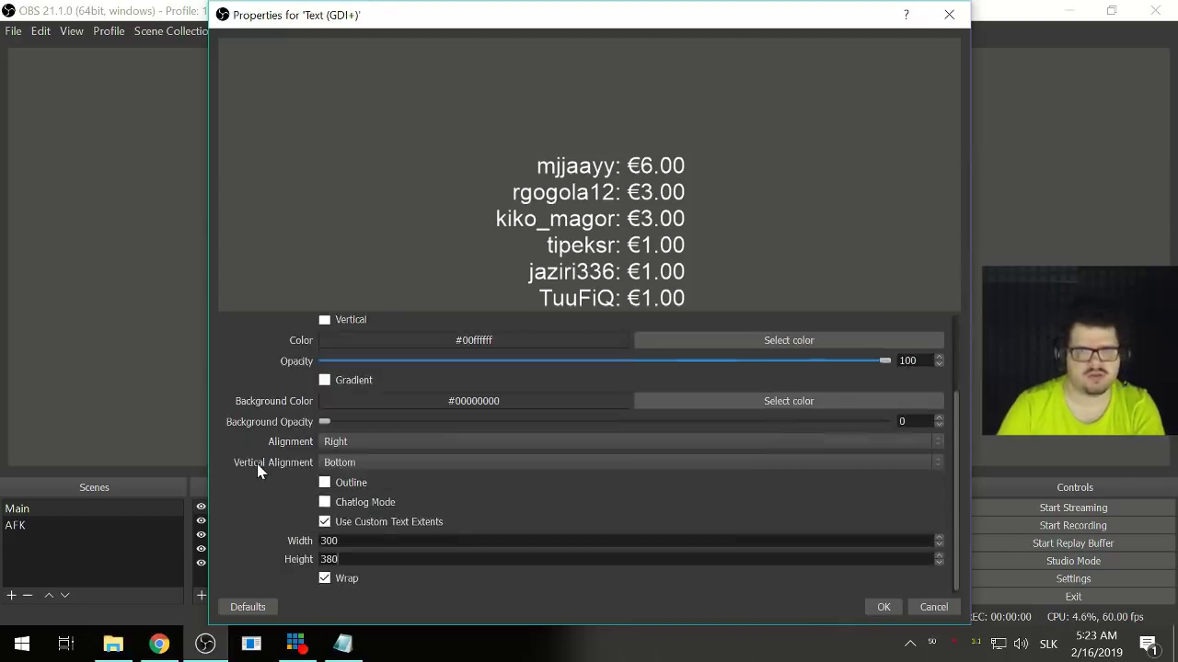
click(880, 608)
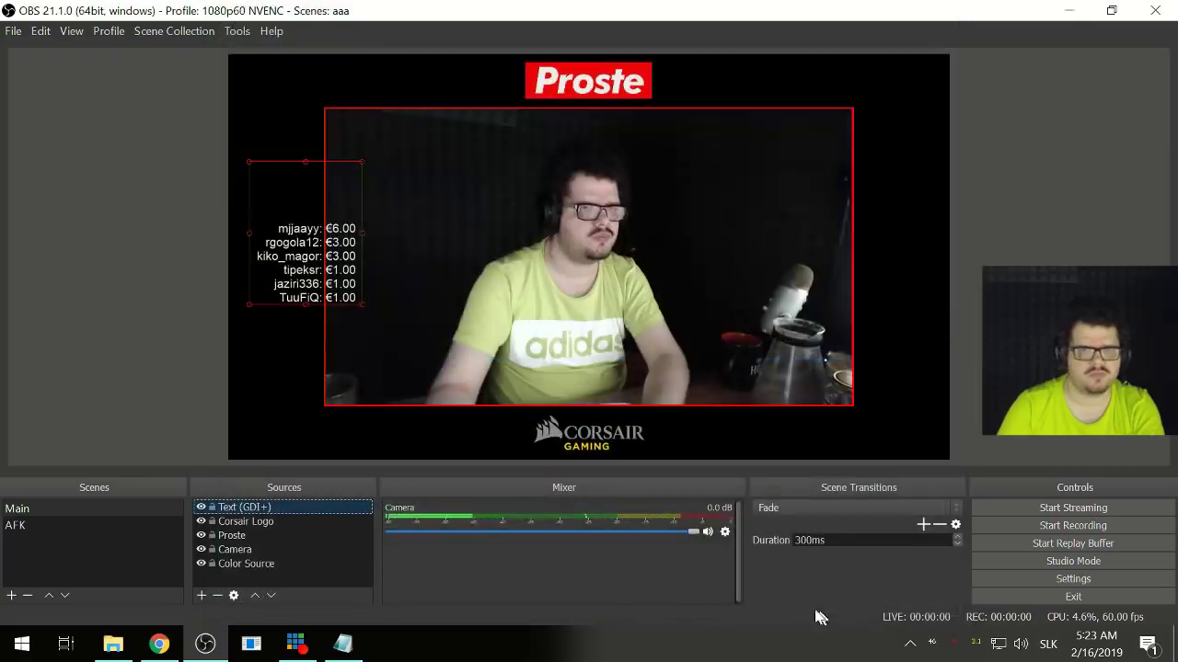
- Set the donator text's vertical alignment to Top and apply
double_click(261, 507)
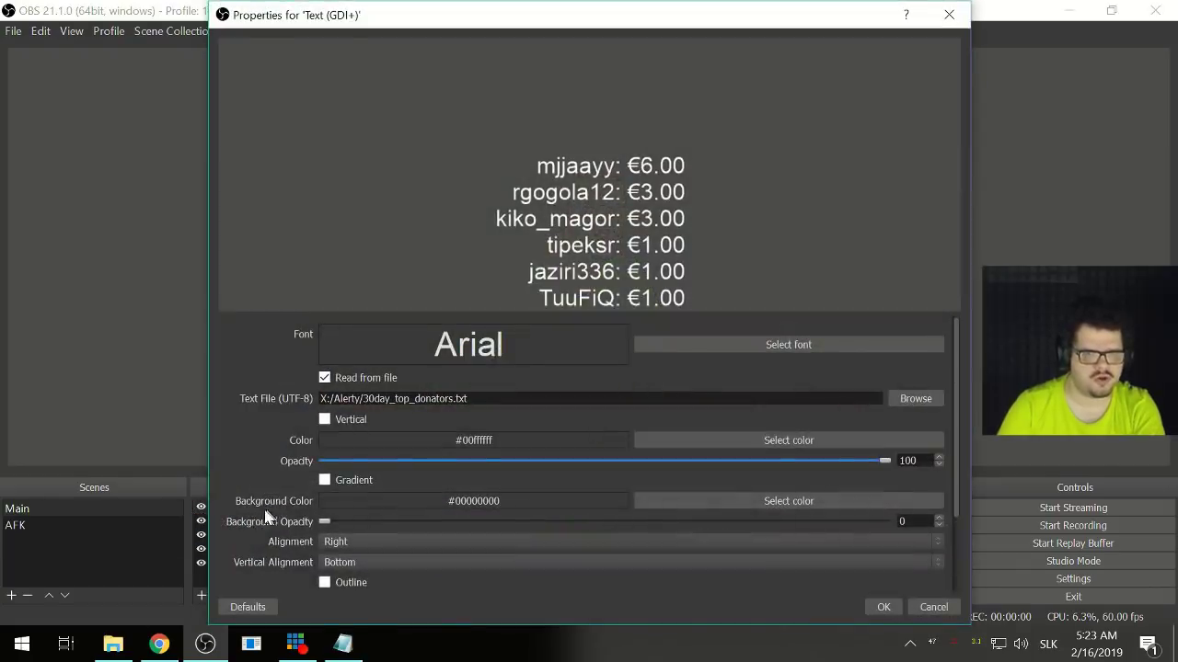
click(350, 562)
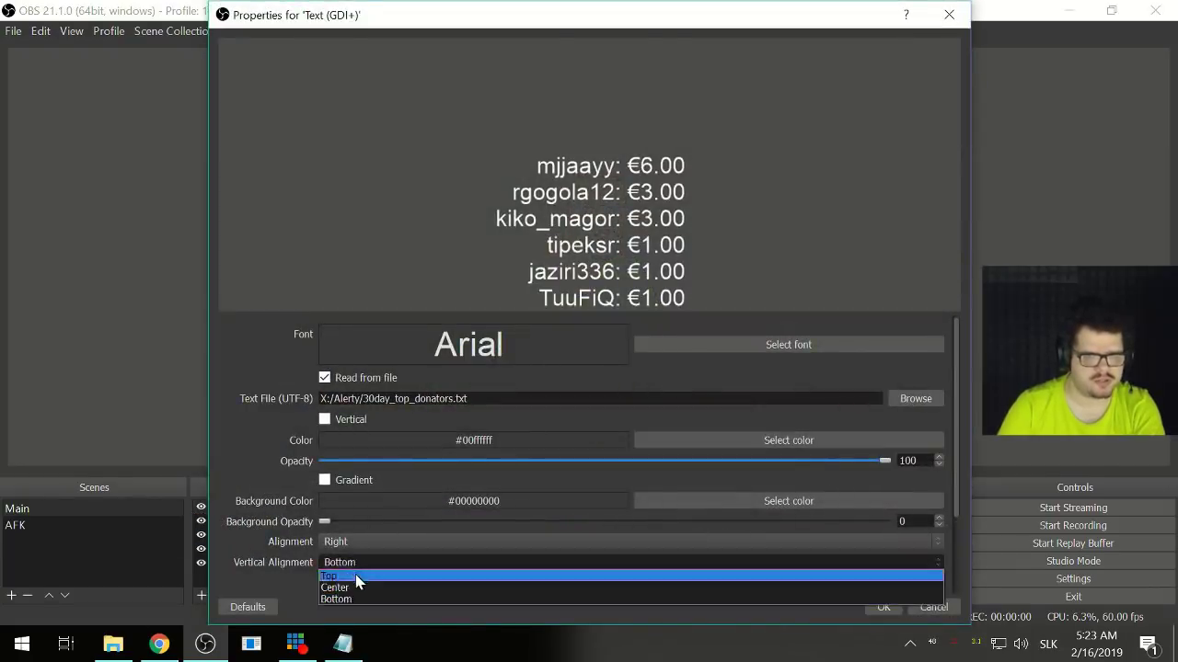
click(355, 574)
click(881, 607)
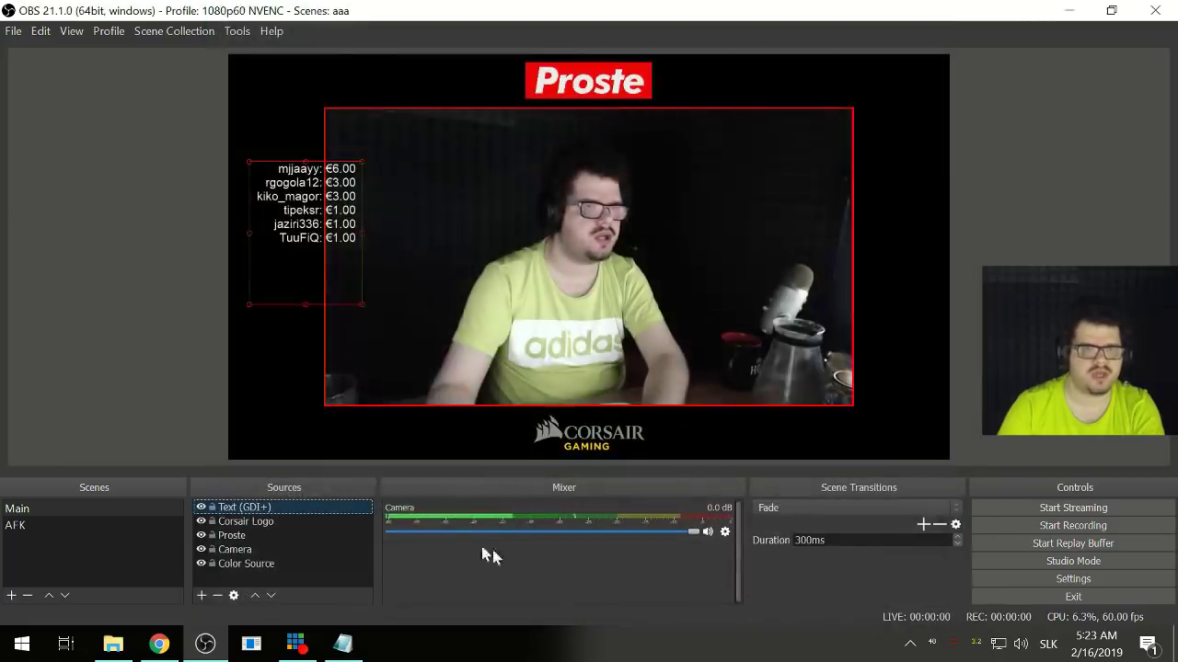
- Move the donor list up-left and scale it down to small text, then bring Notepad forward
drag(316, 281, 277, 329)
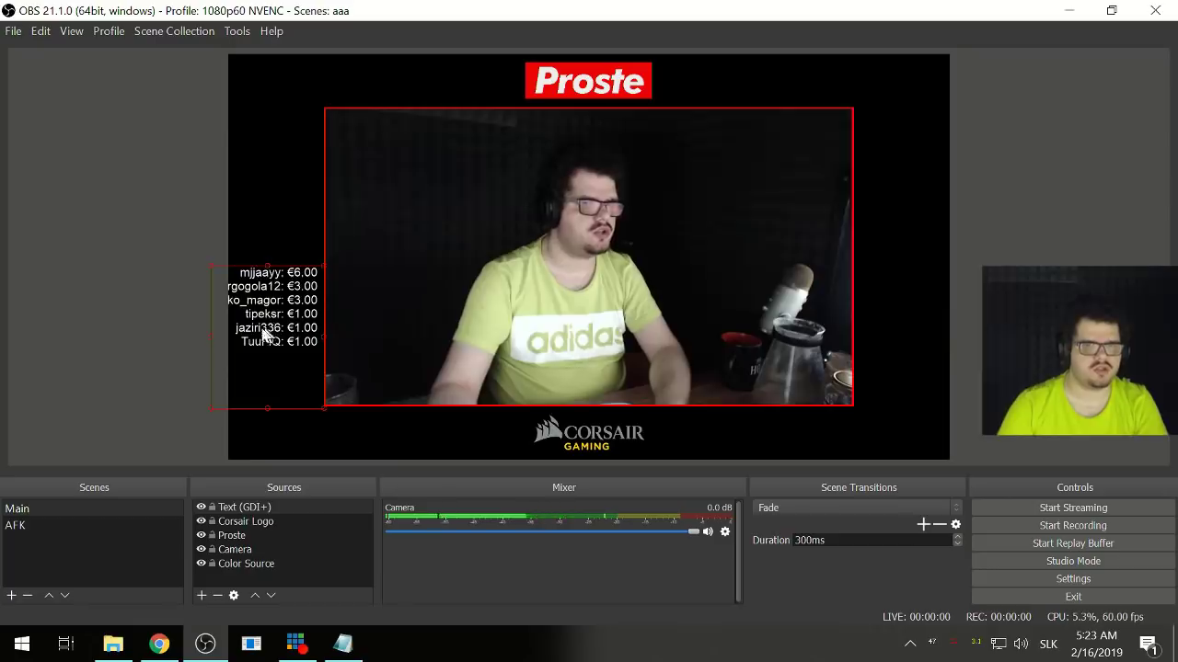
drag(211, 266, 239, 339)
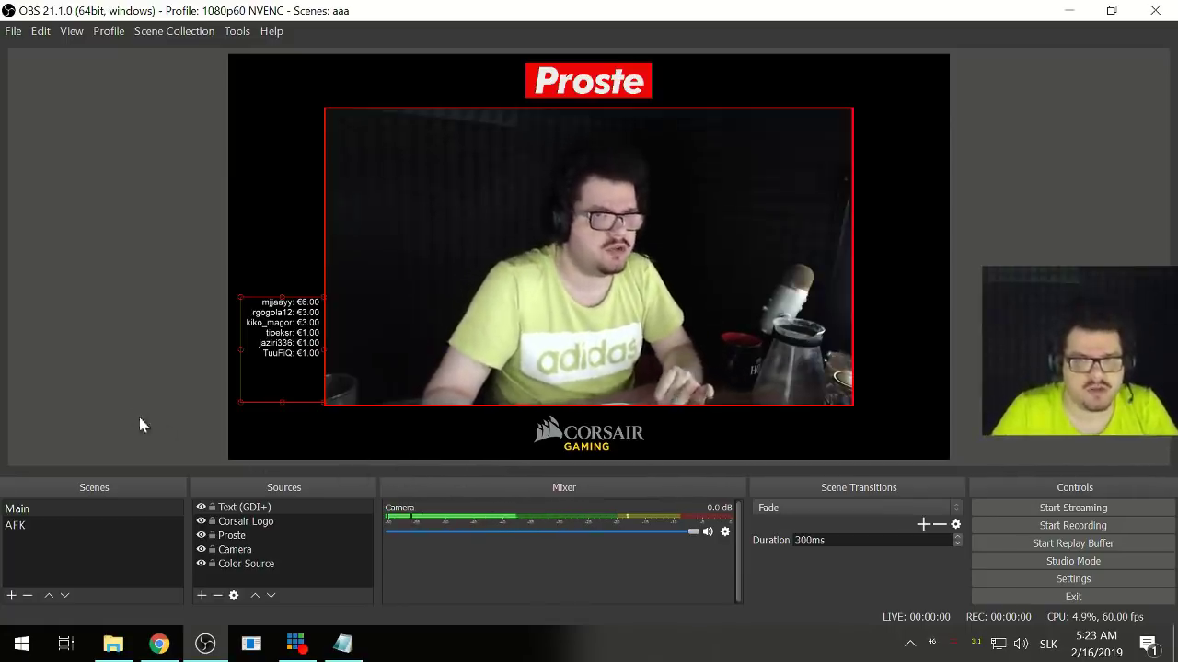
click(116, 386)
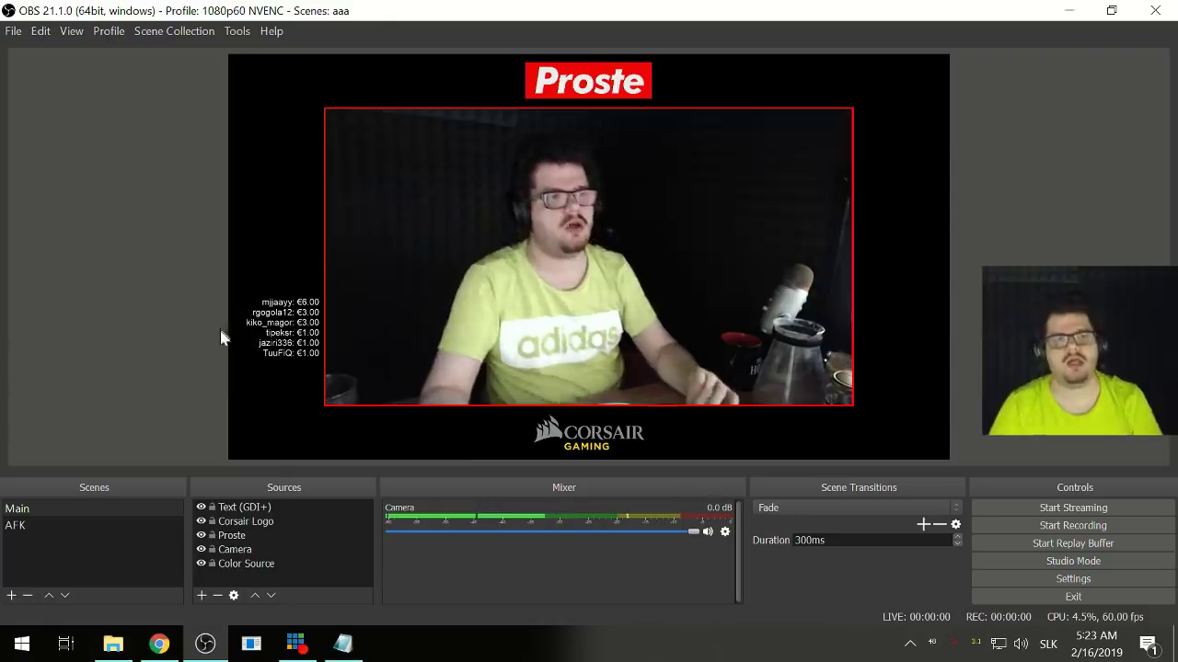
click(291, 333)
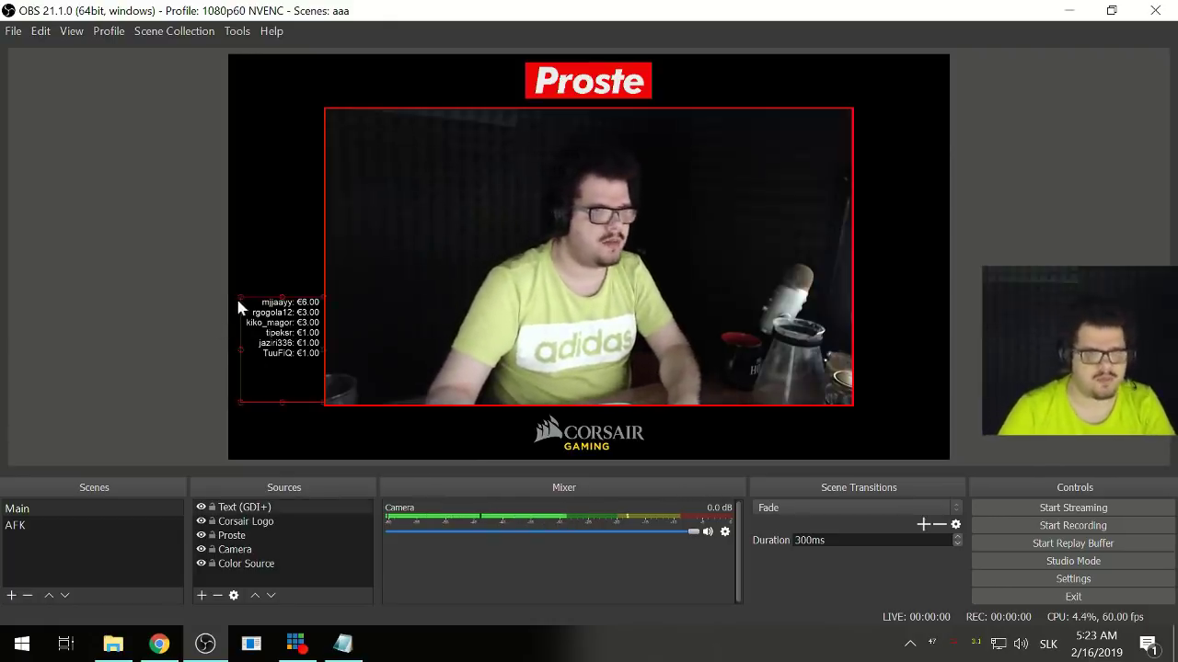
drag(239, 296, 260, 339)
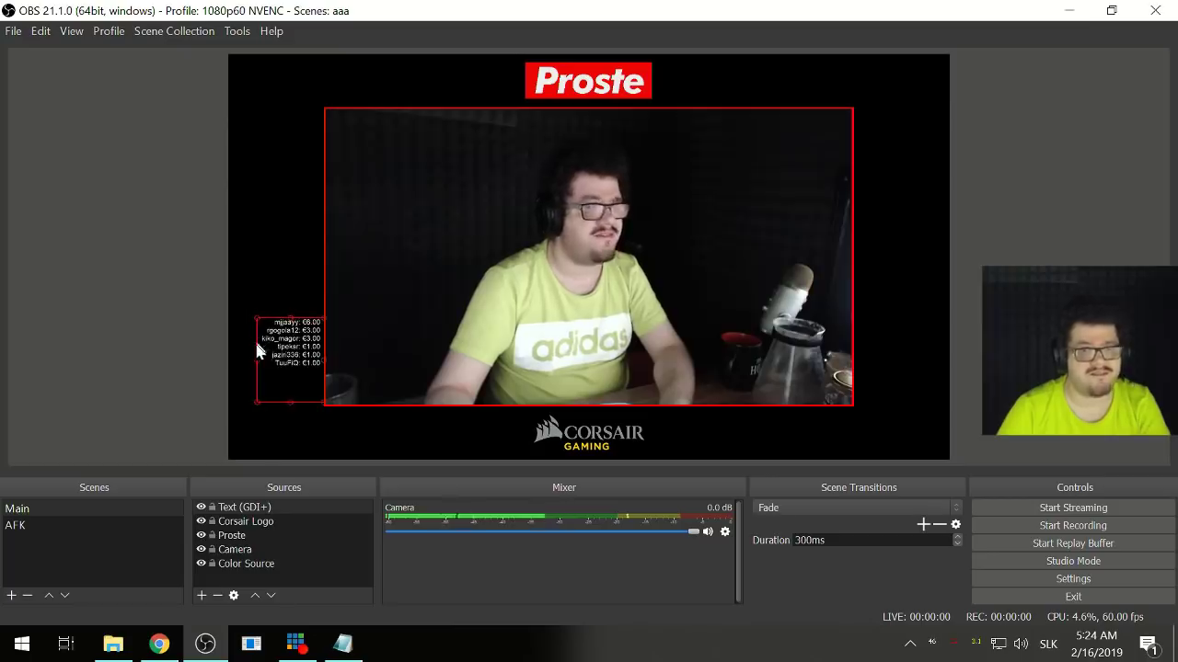
click(342, 644)
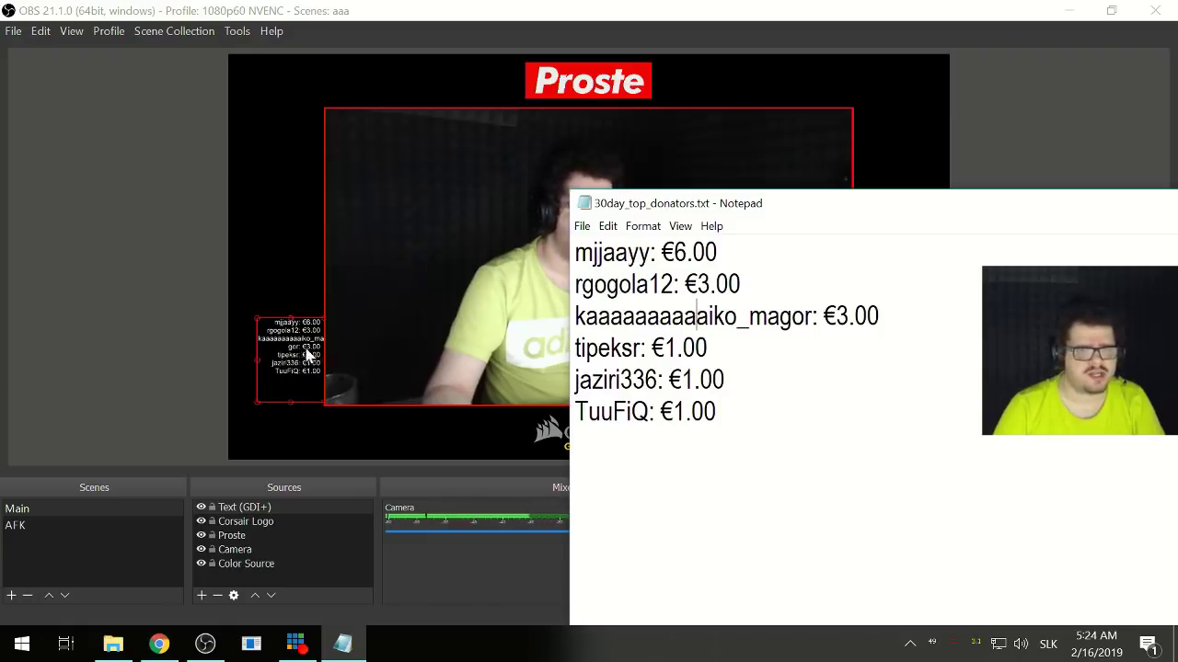
- Change the donor Text (GDI+) source's custom text extent width from 300 to 500
click(139, 392)
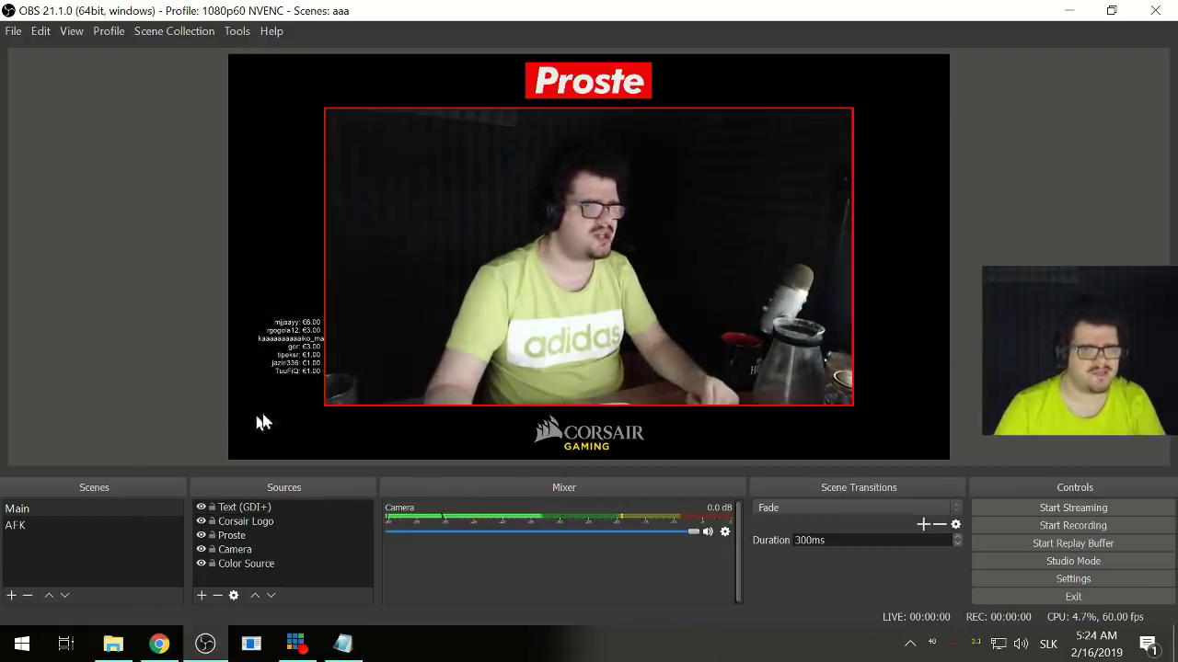
double_click(241, 507)
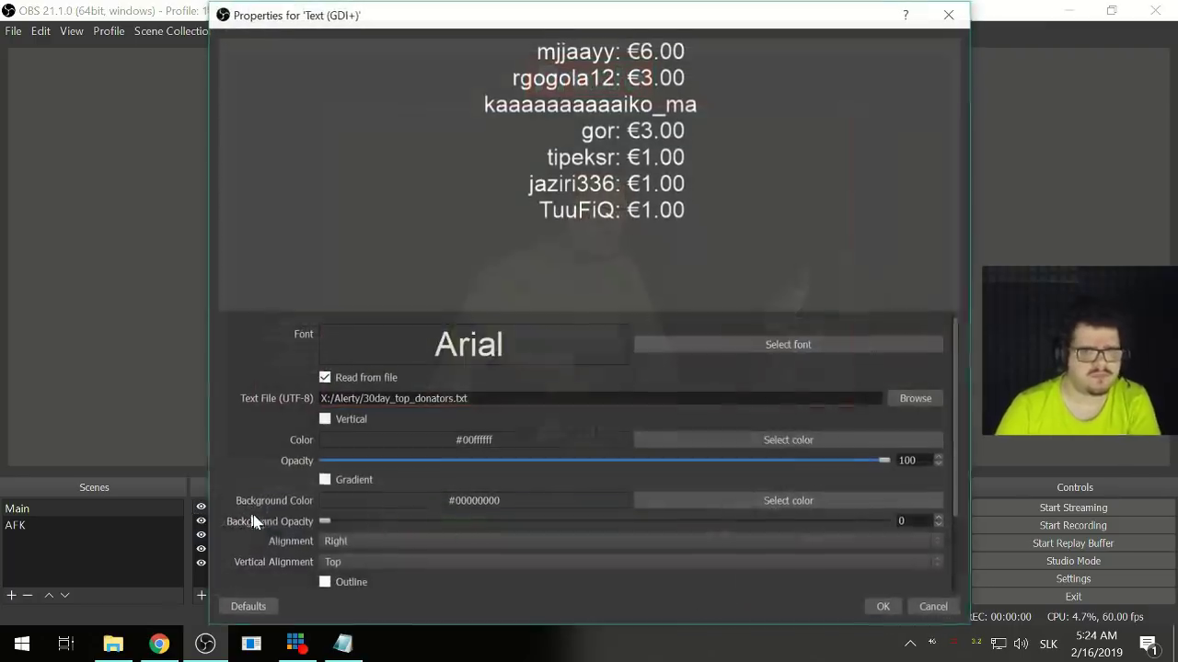
scroll(287, 524, down, 2)
scroll(287, 524, down, 2)
scroll(287, 524, up, 1)
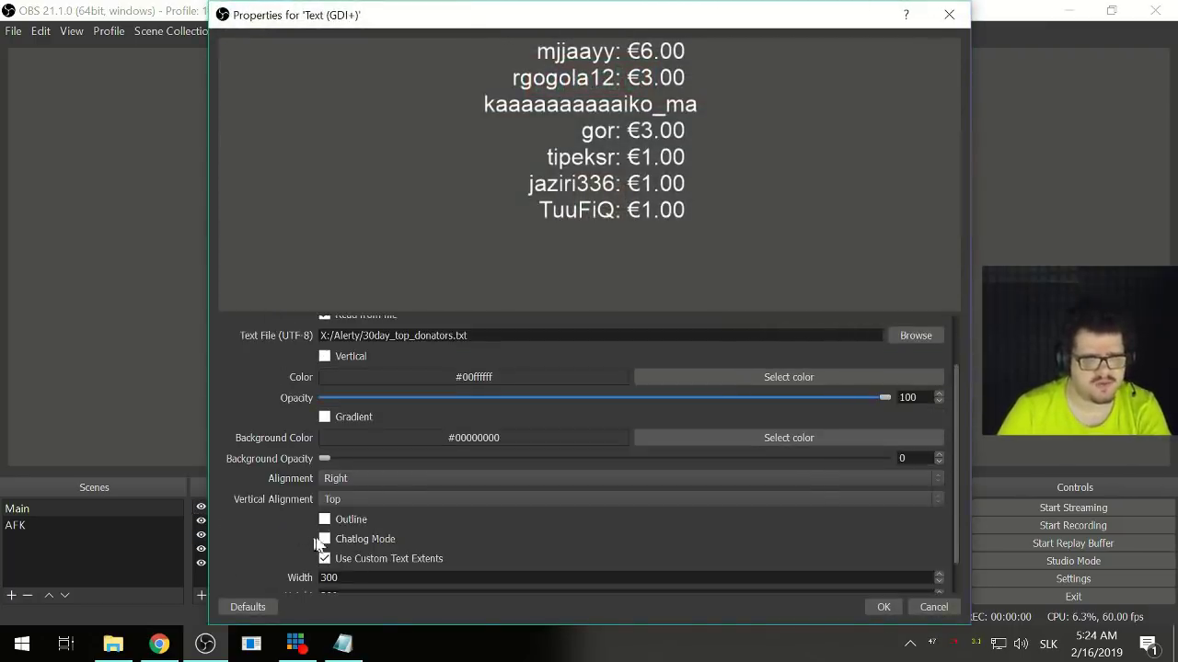
scroll(250, 532, down, 1)
double_click(328, 541)
text(5)
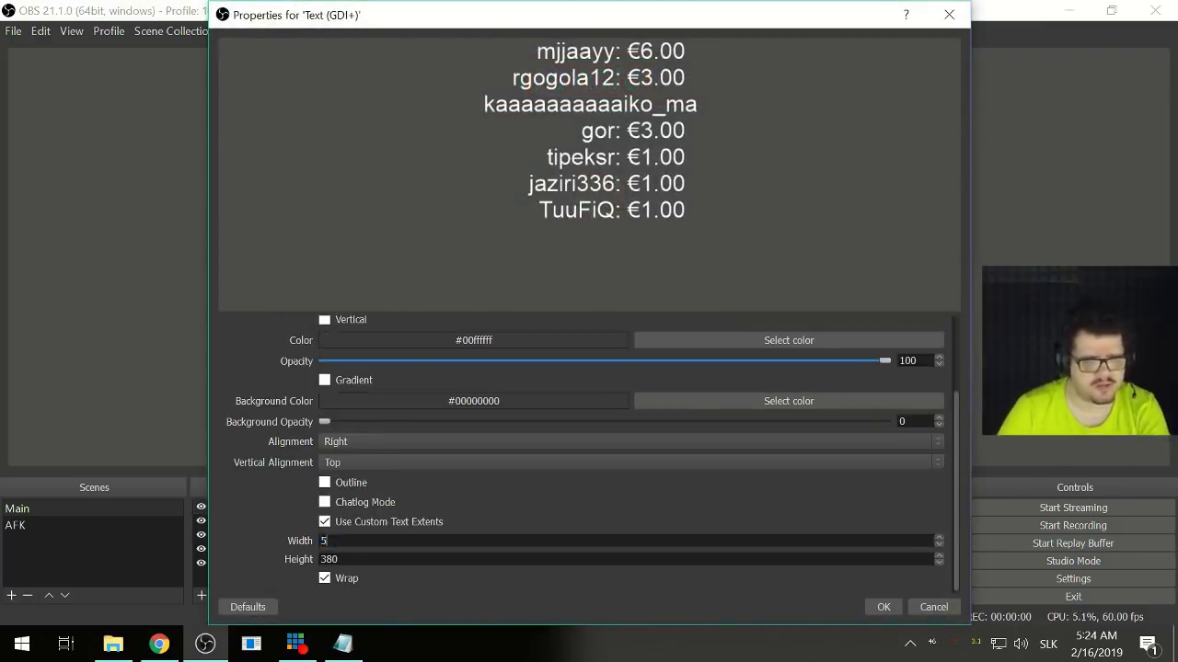
text(00)
click(883, 607)
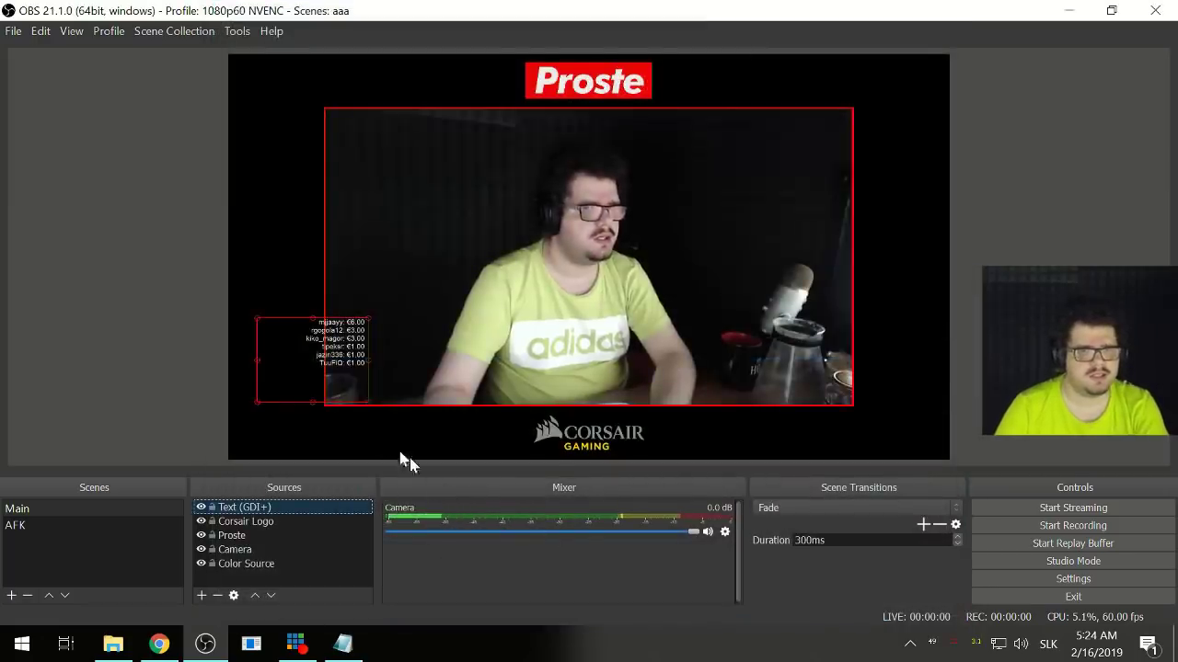
- Move and stretch the donor list box so it sits flush against the camera frame's left edge
drag(316, 360, 228, 365)
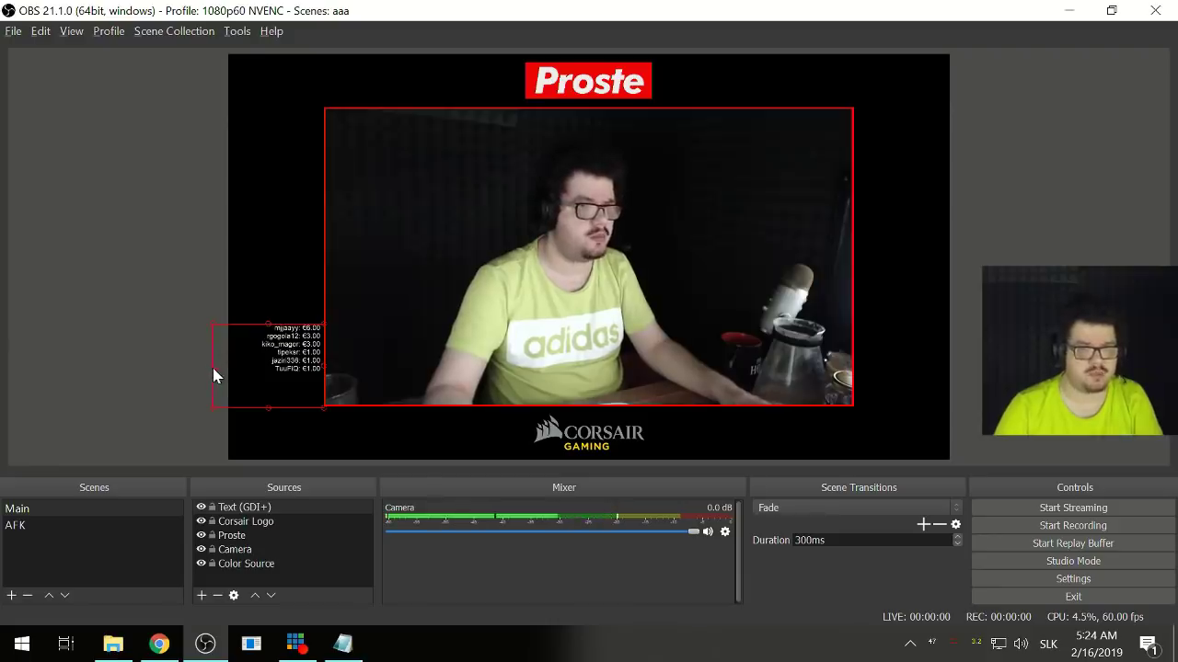
drag(246, 366, 229, 367)
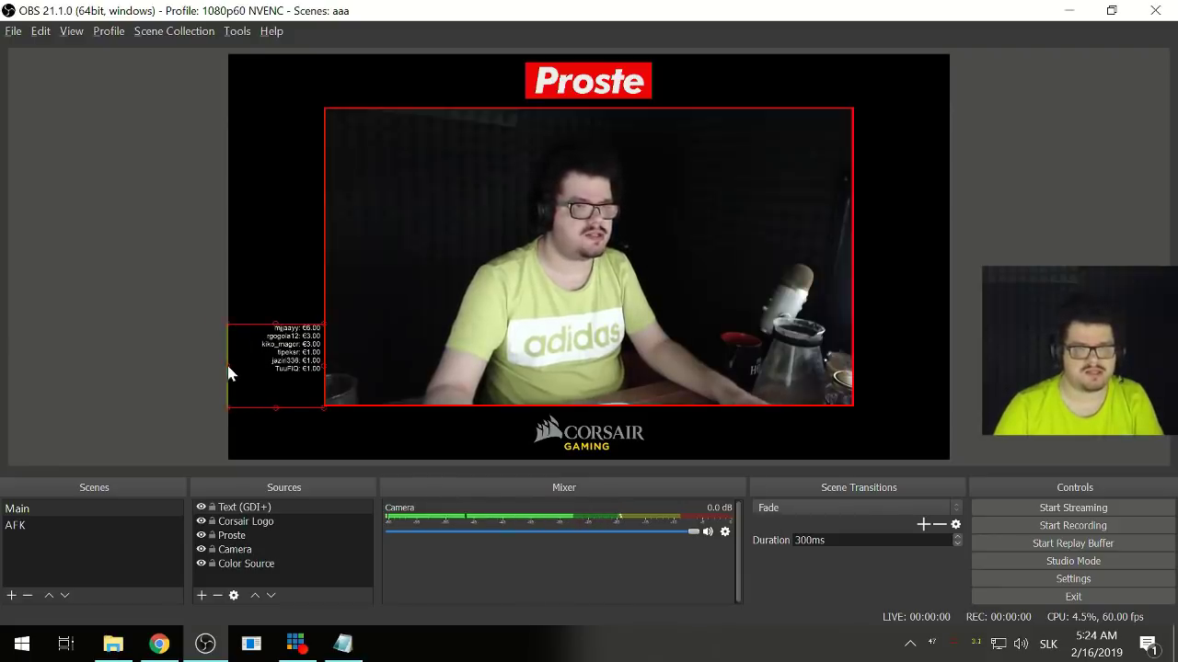
click(177, 401)
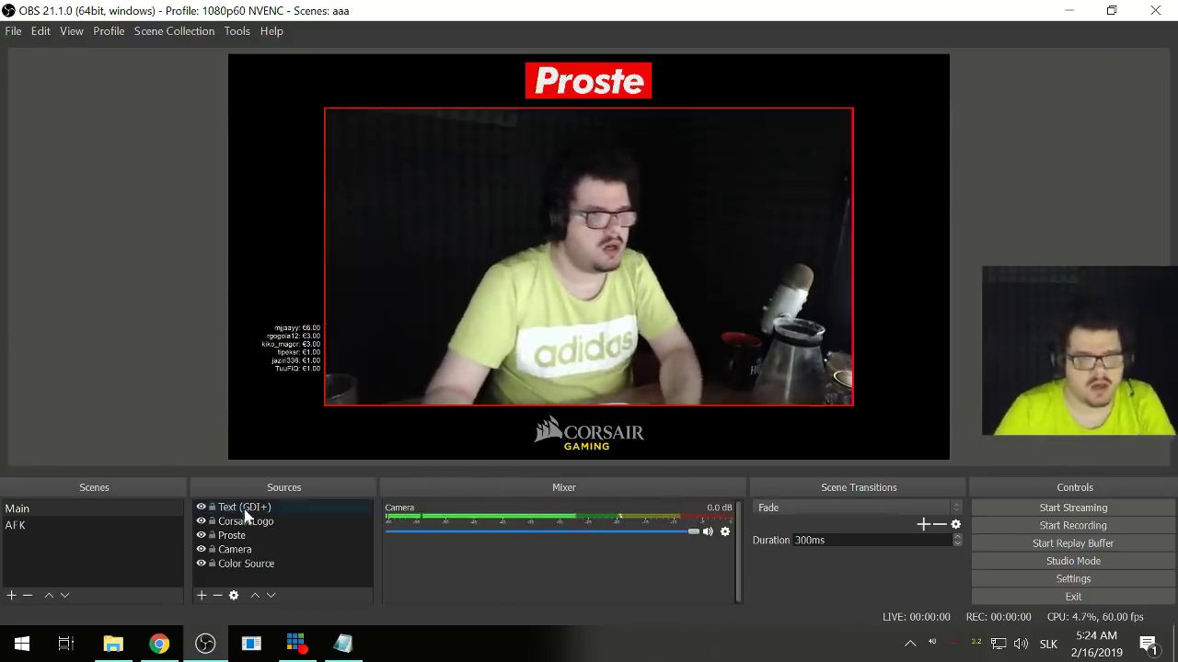
click(291, 411)
click(103, 372)
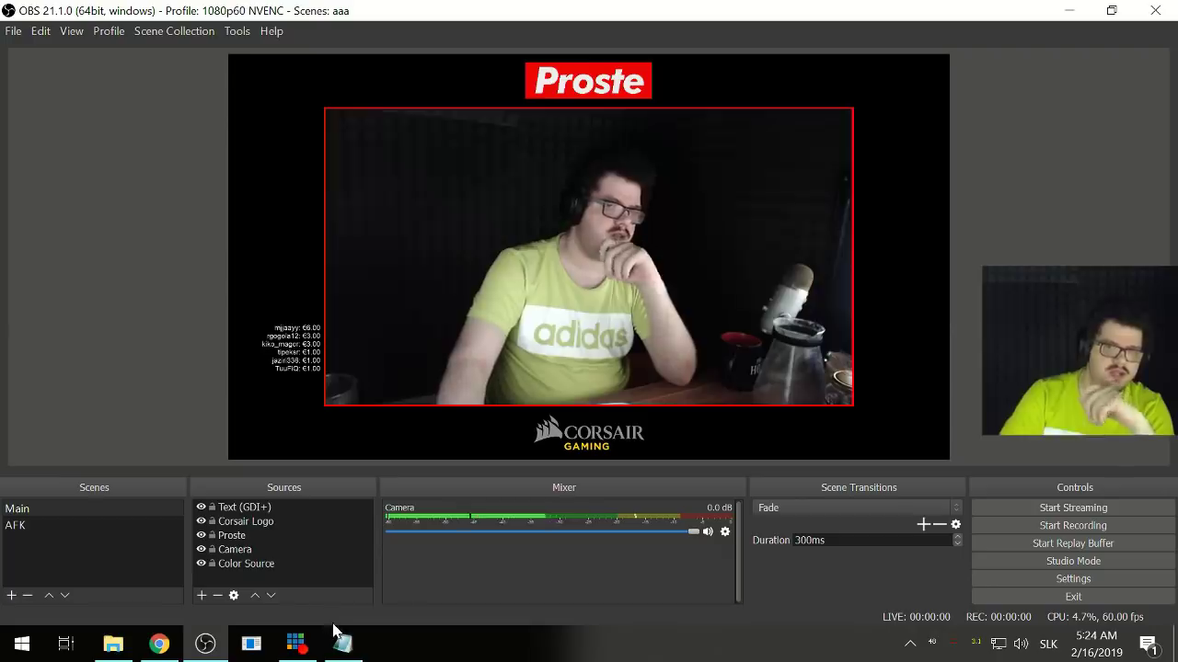
- Bring the X: Alerty folder in File Explorer to the front
mouse_move(359, 653)
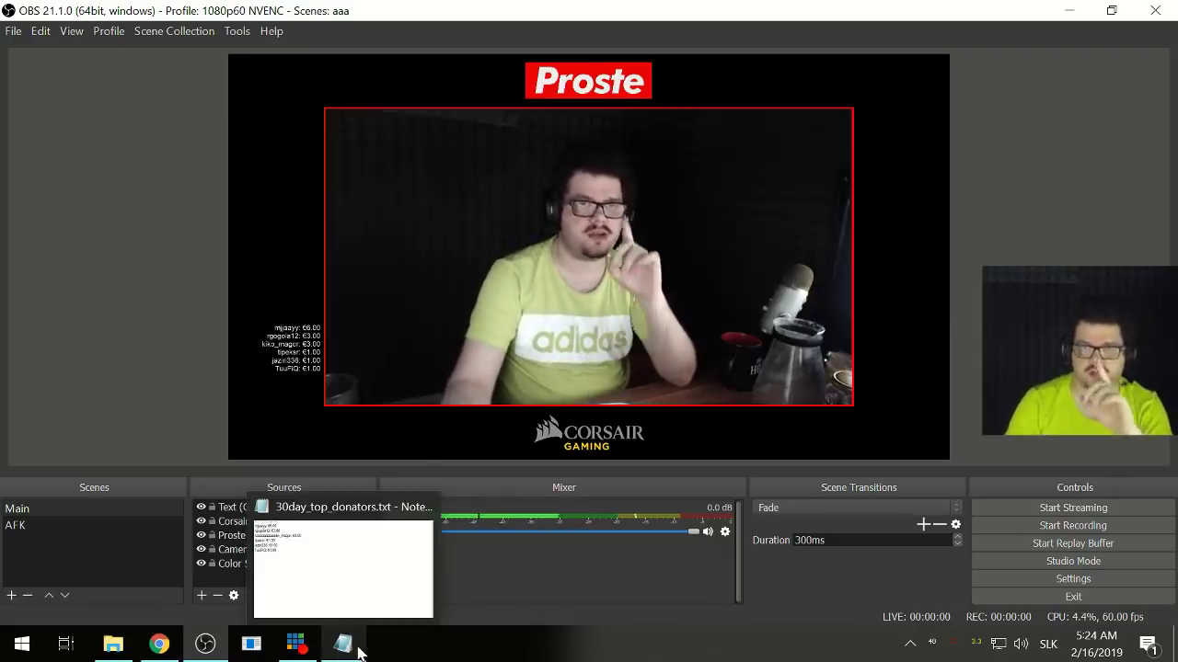
mouse_move(195, 655)
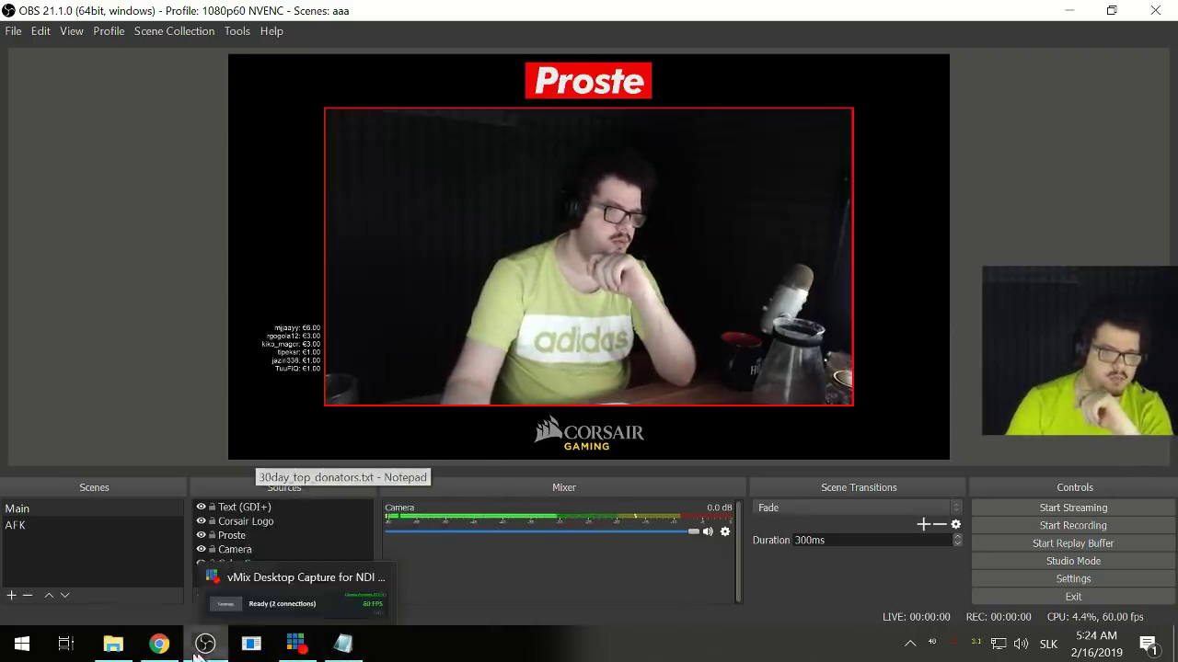
click(113, 644)
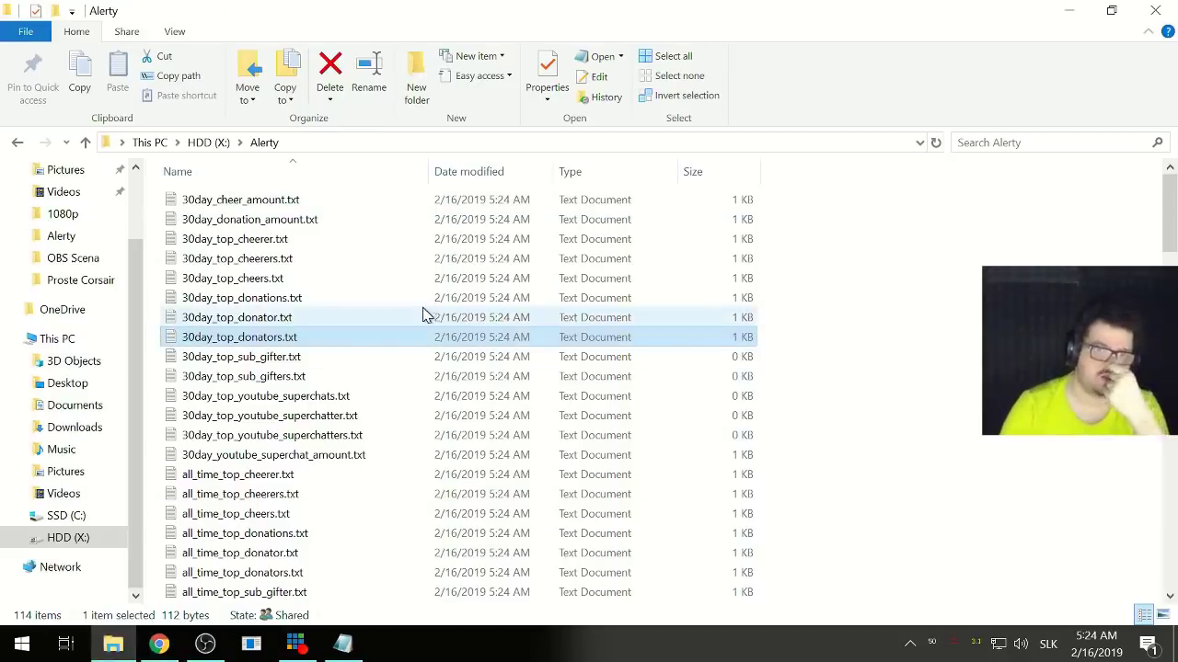
click(361, 322)
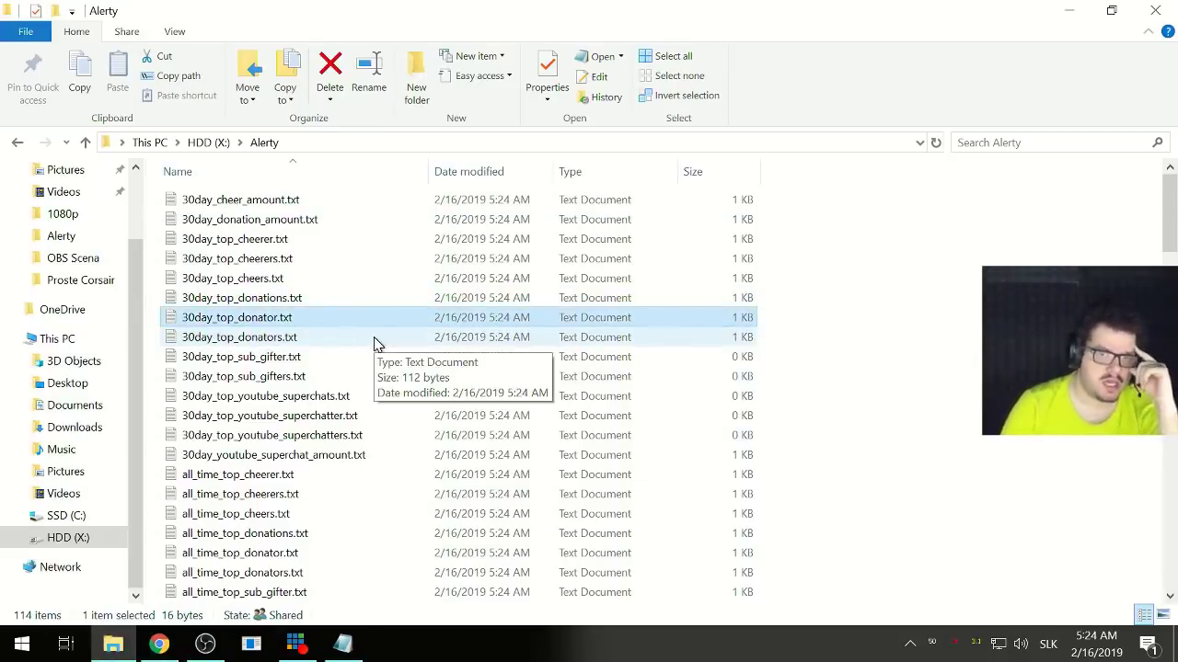
click(320, 341)
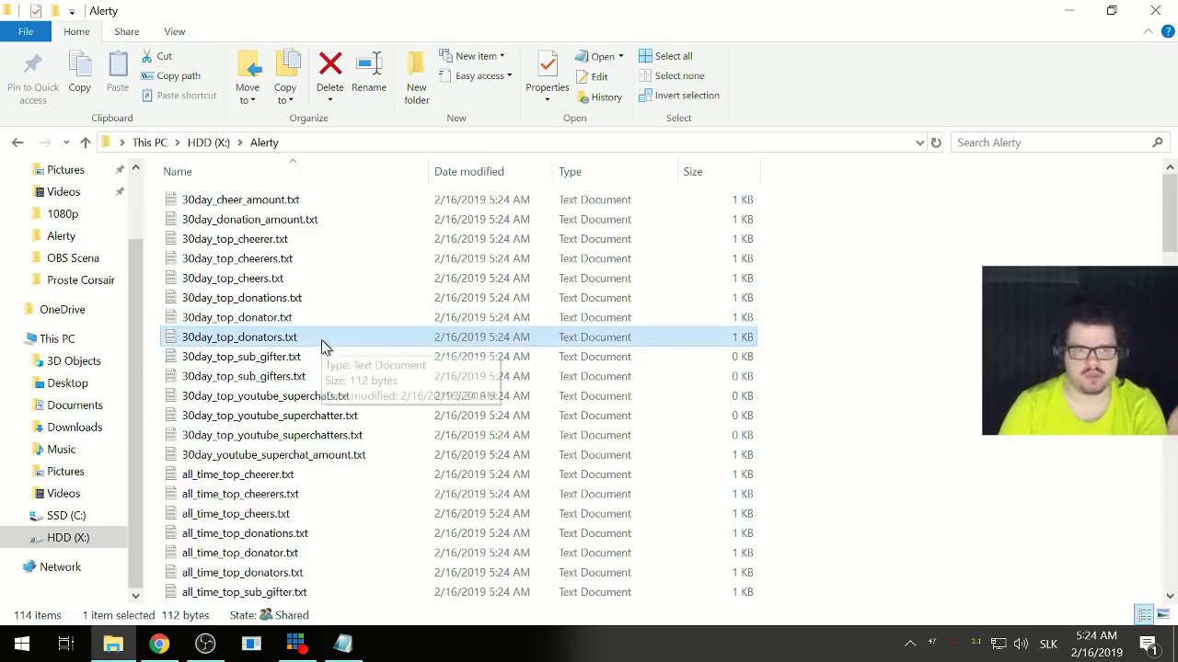
scroll(304, 497, down, 15)
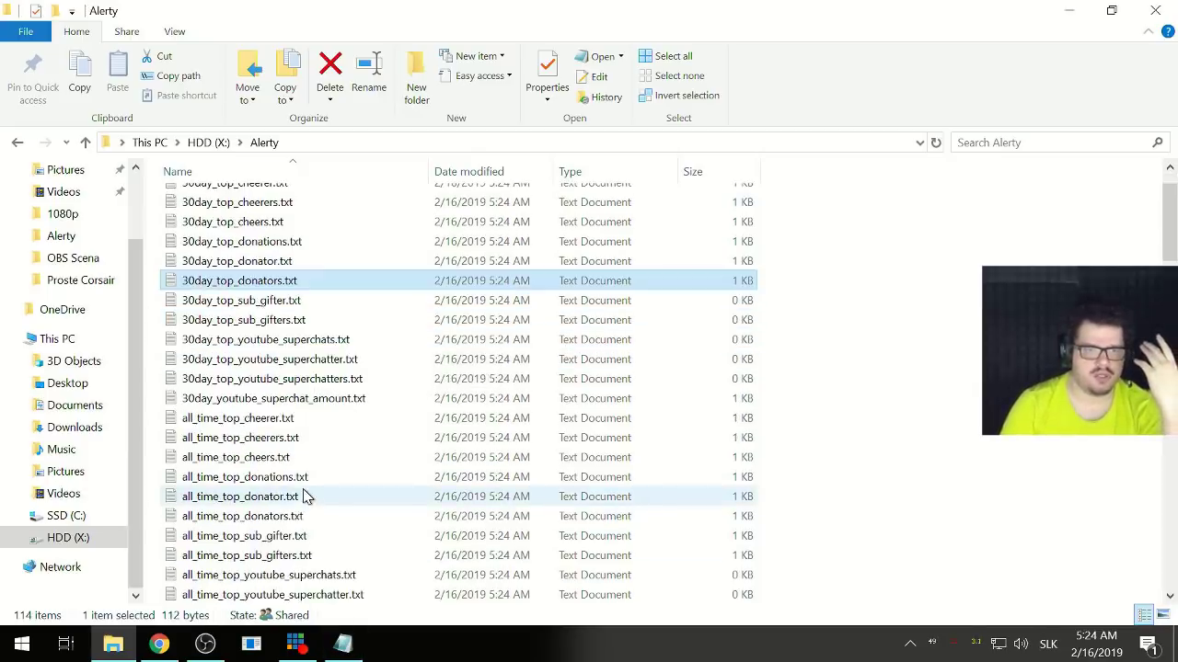
scroll(276, 487, down, 3)
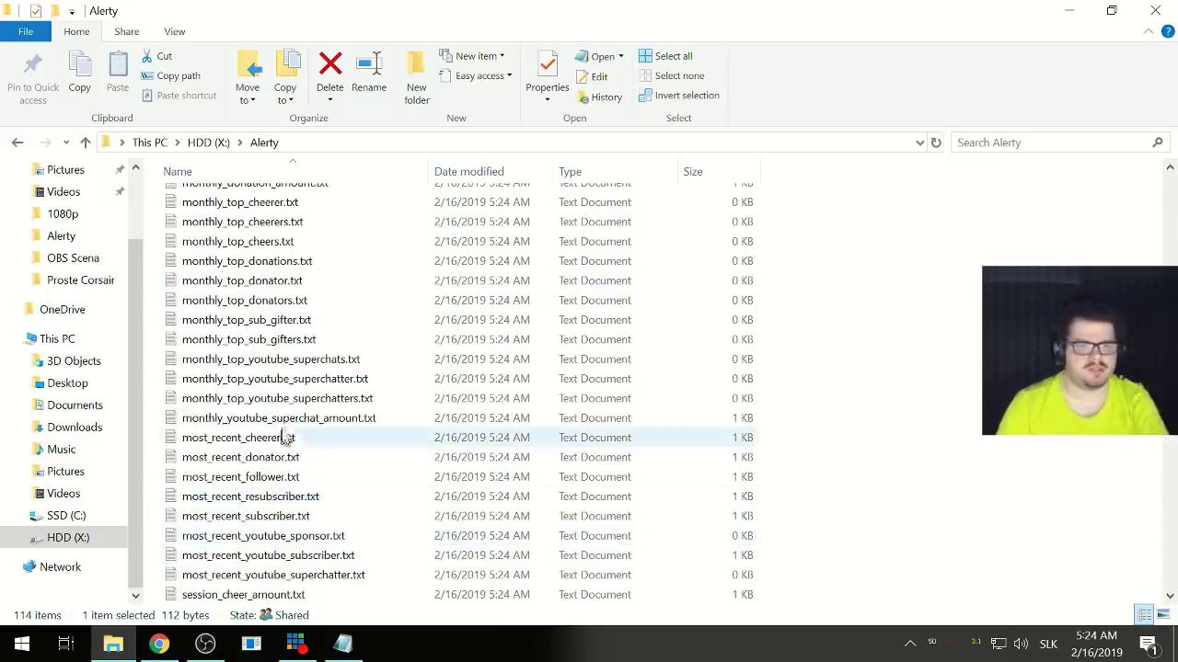
click(289, 398)
scroll(294, 401, down, 13)
scroll(307, 406, down, 7)
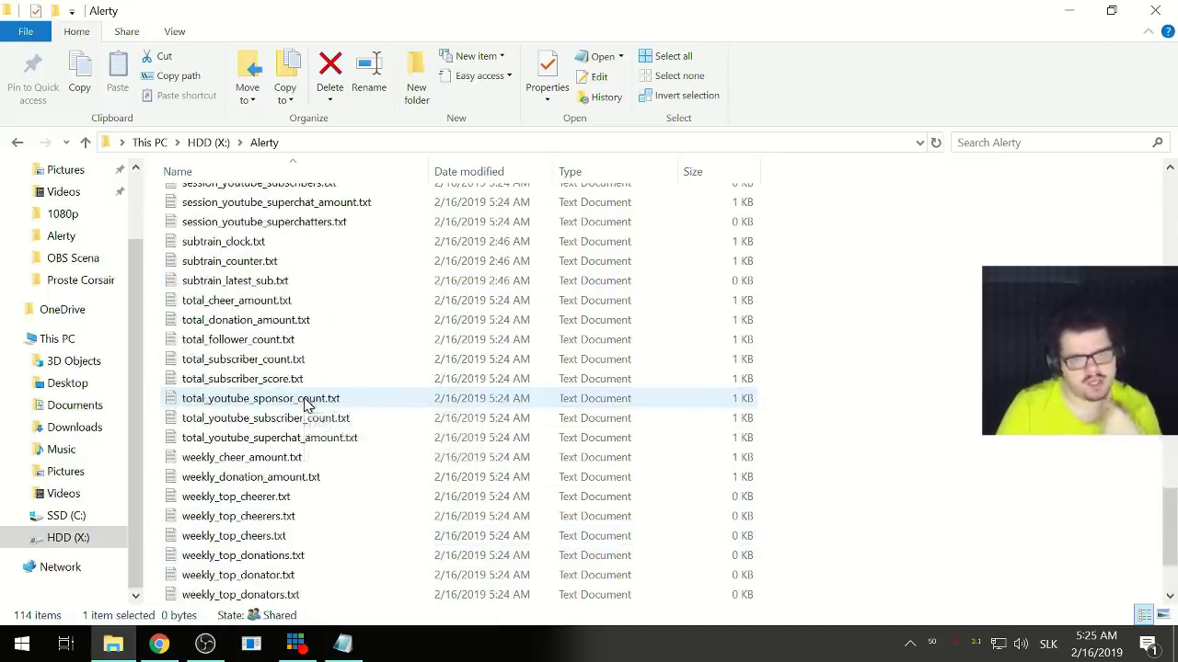
mouse_move(309, 408)
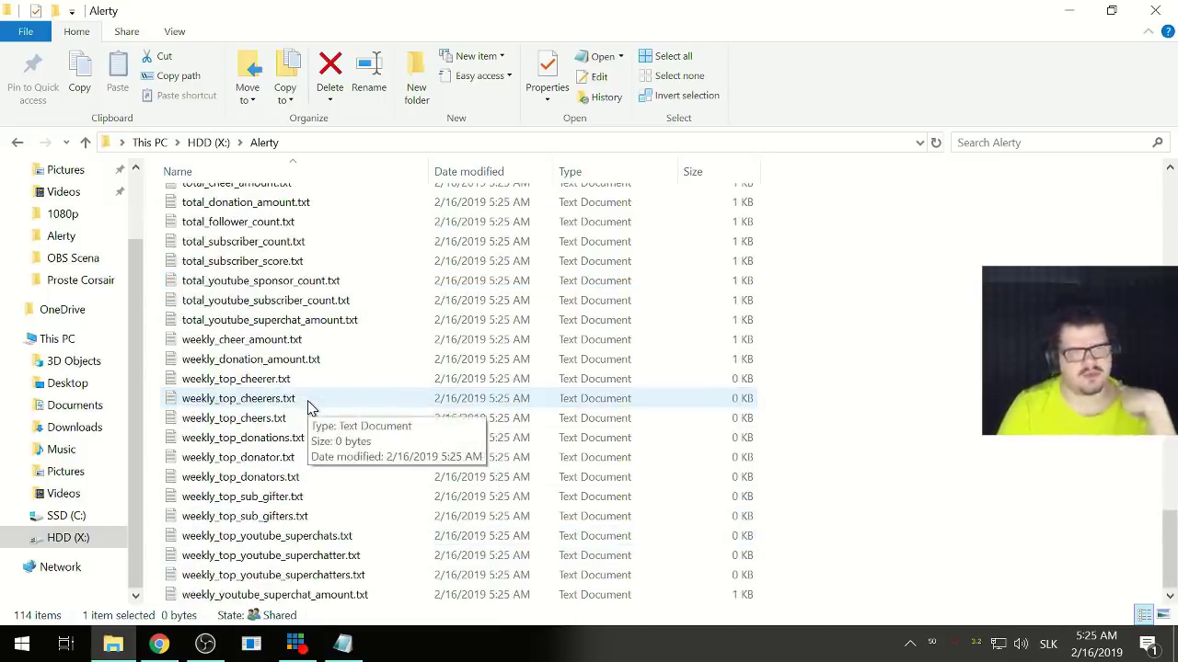
scroll(309, 408, up, 4)
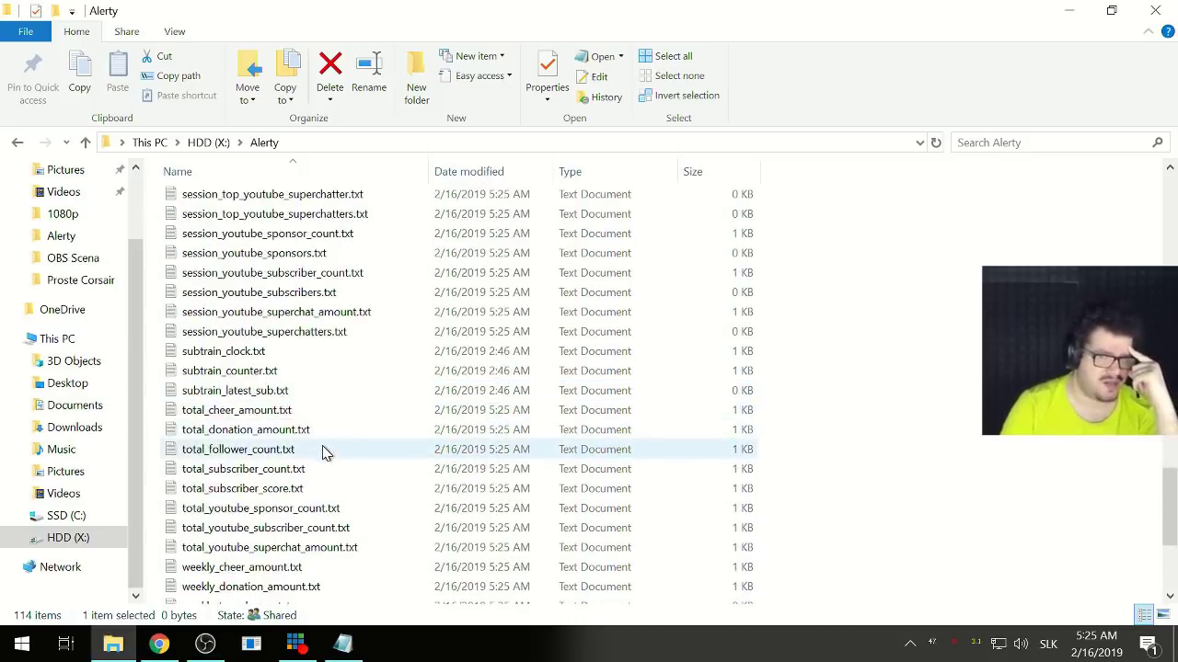
click(211, 488)
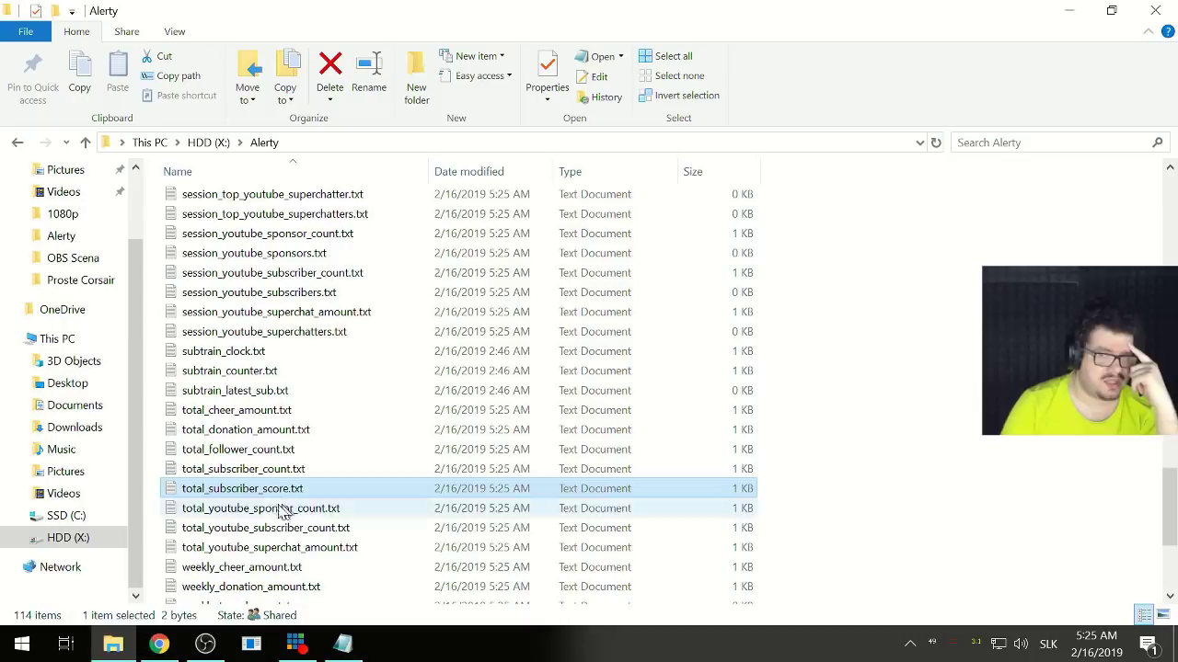
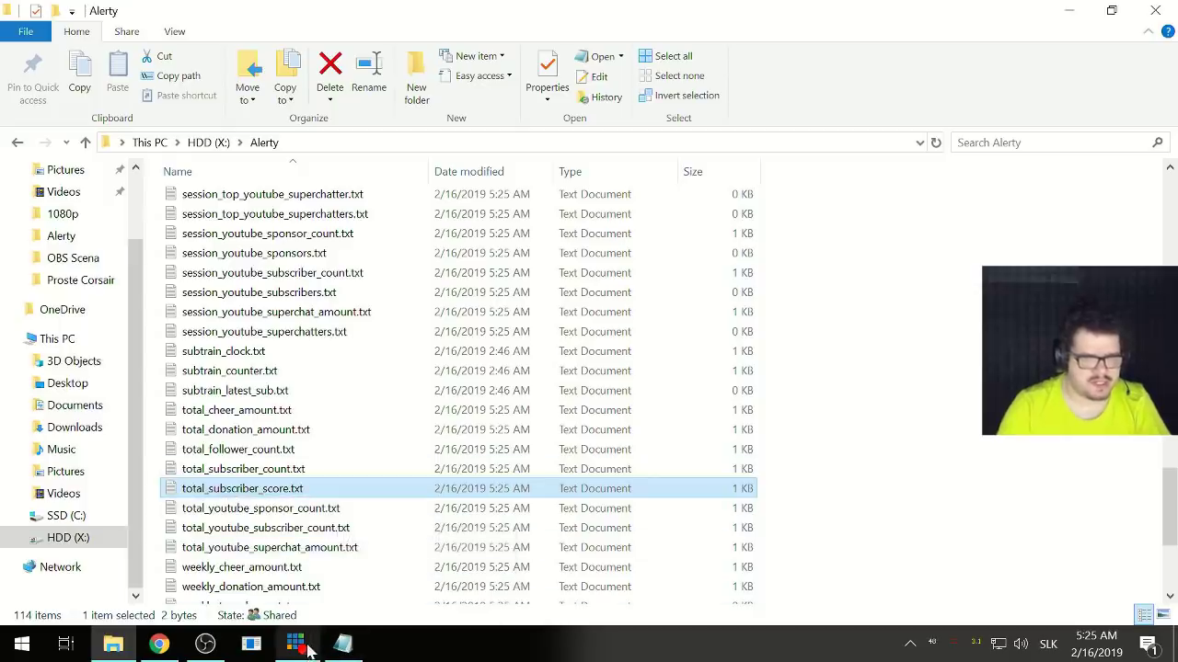
- Rename the Text (GDI+) donor-list source to '30d Top D'
click(206, 644)
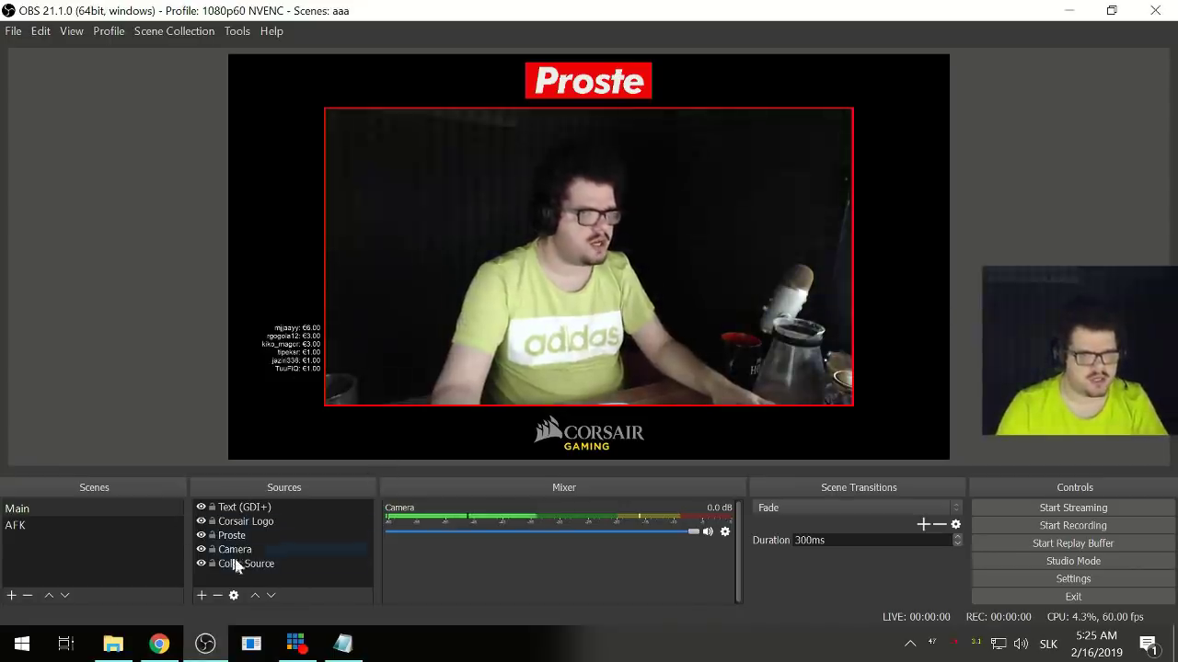
right_click(234, 510)
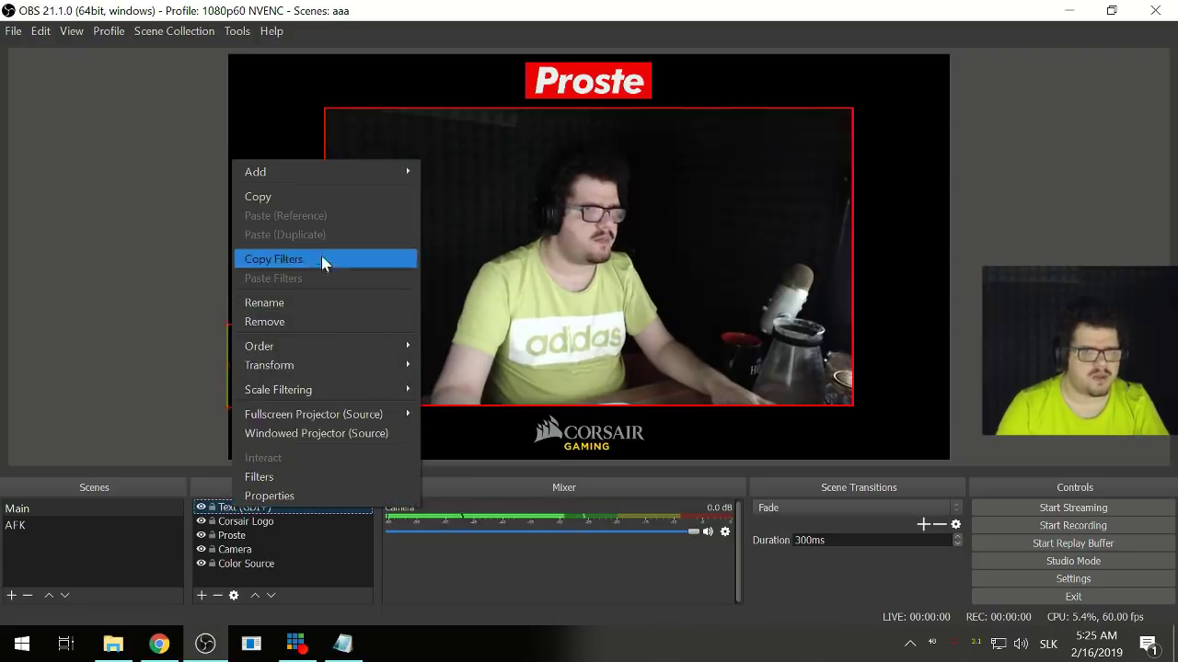
click(321, 305)
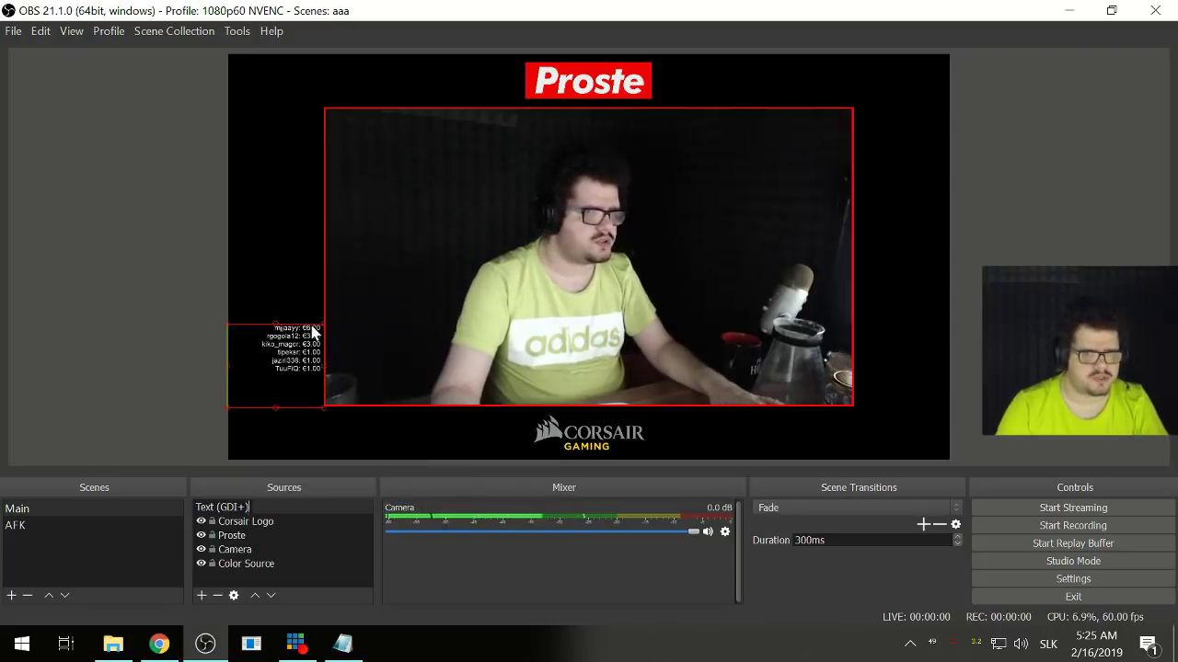
key(ctrl+a)
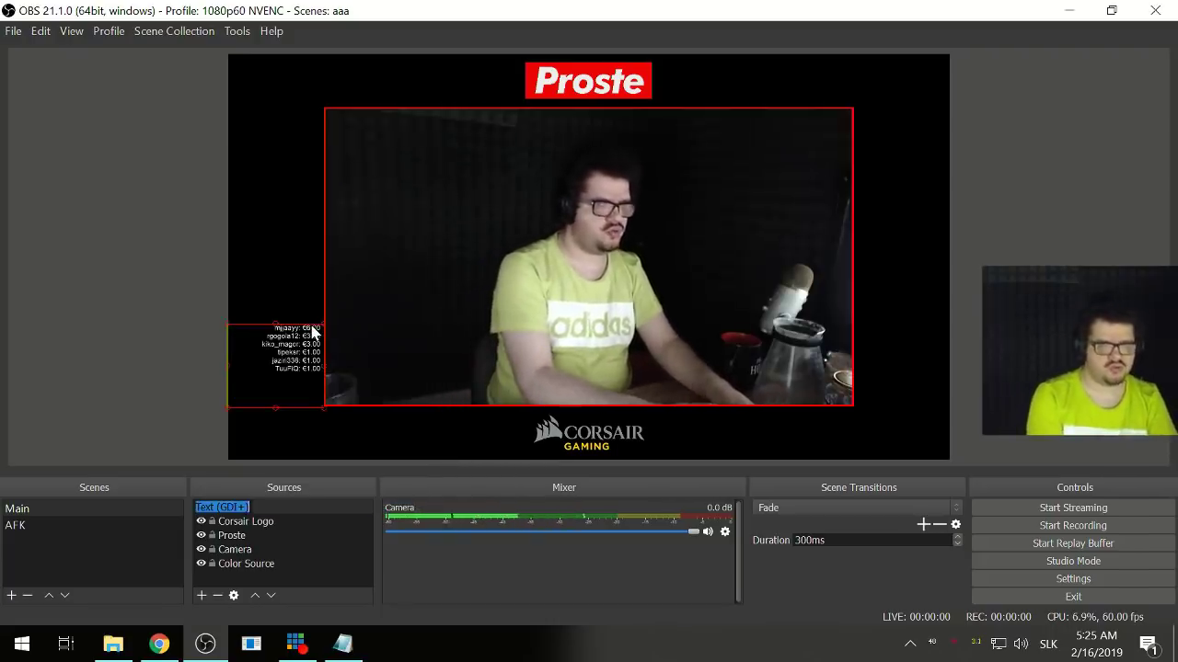
text(30 Dnov)
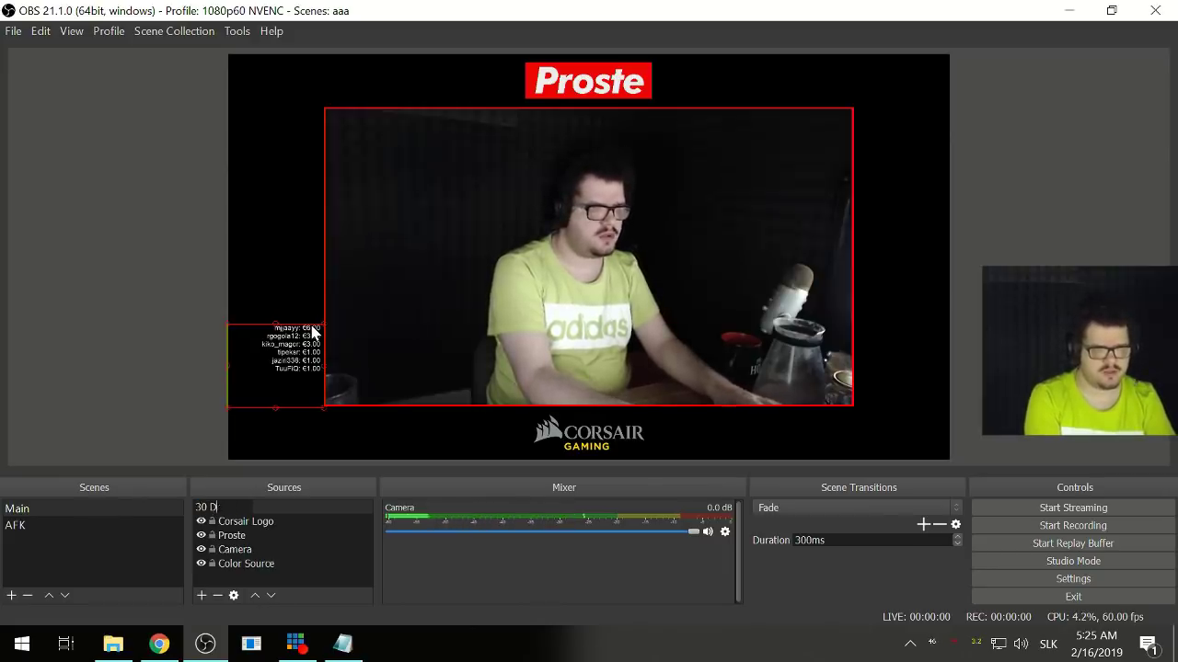
key(BackSpace)
text(d)
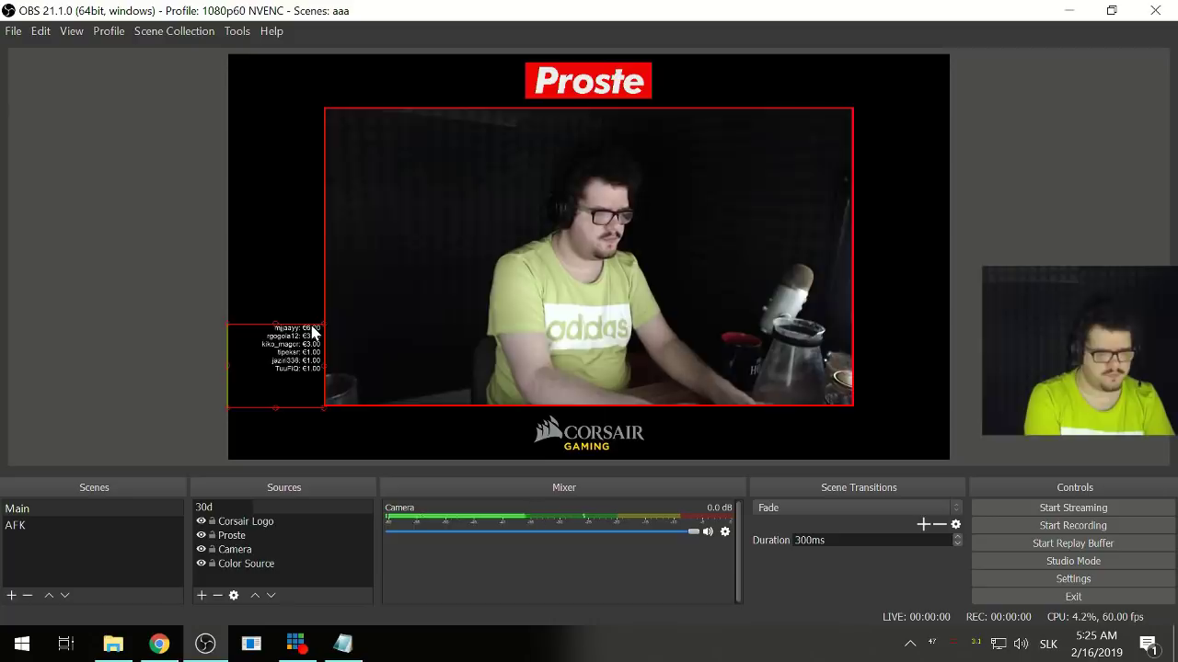
text( Top D)
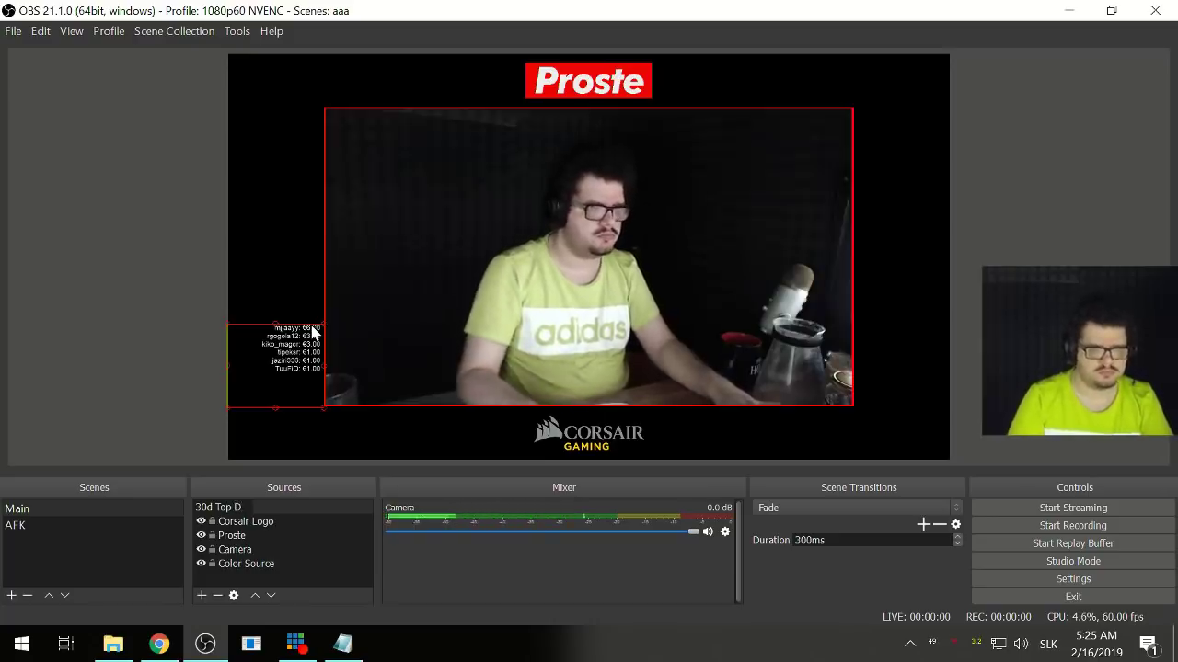
key(Return)
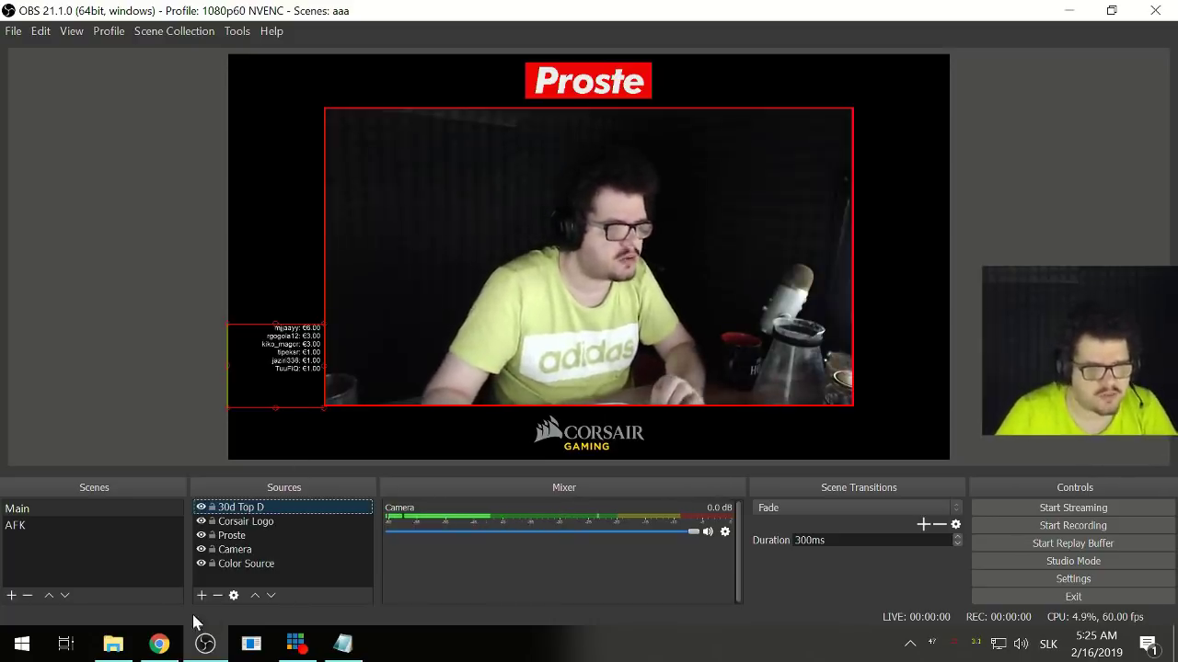
click(202, 596)
- Create a new Text (GDI+) source named 'SubCouter'
click(274, 526)
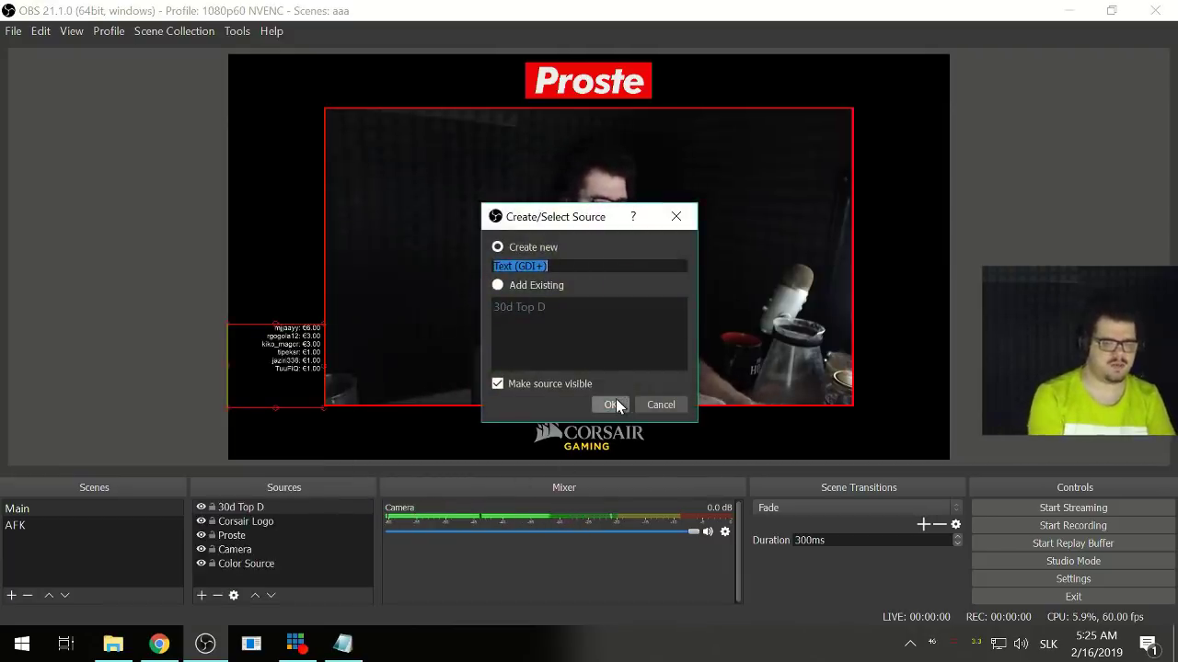
text(SubCou)
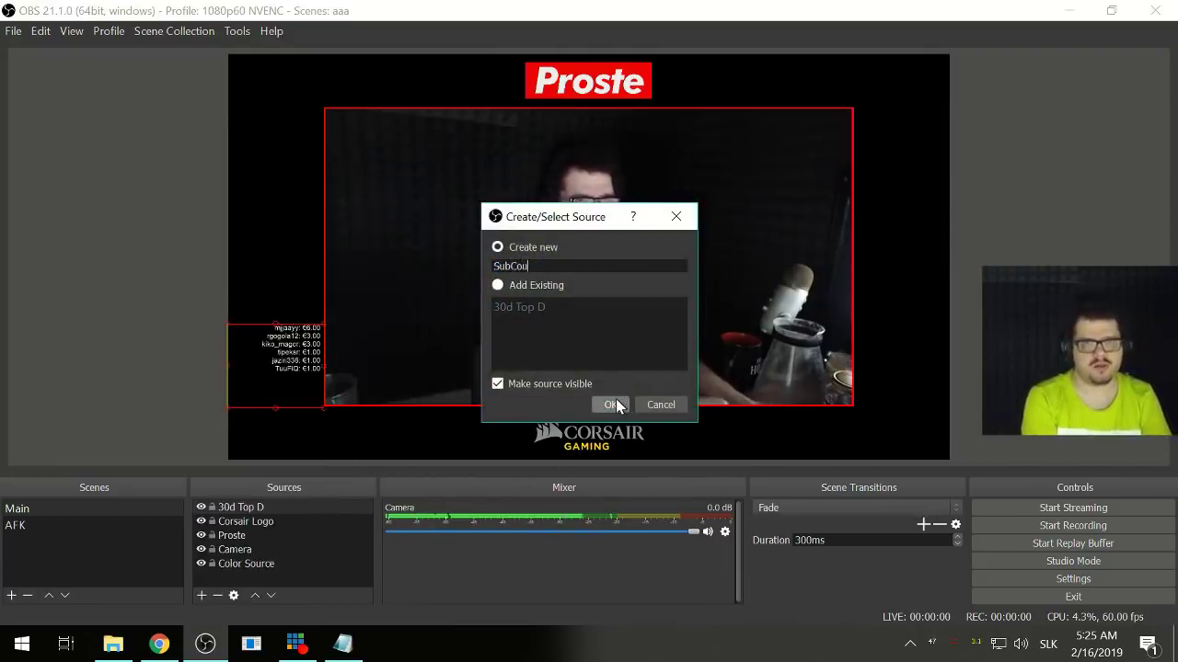
text(ter)
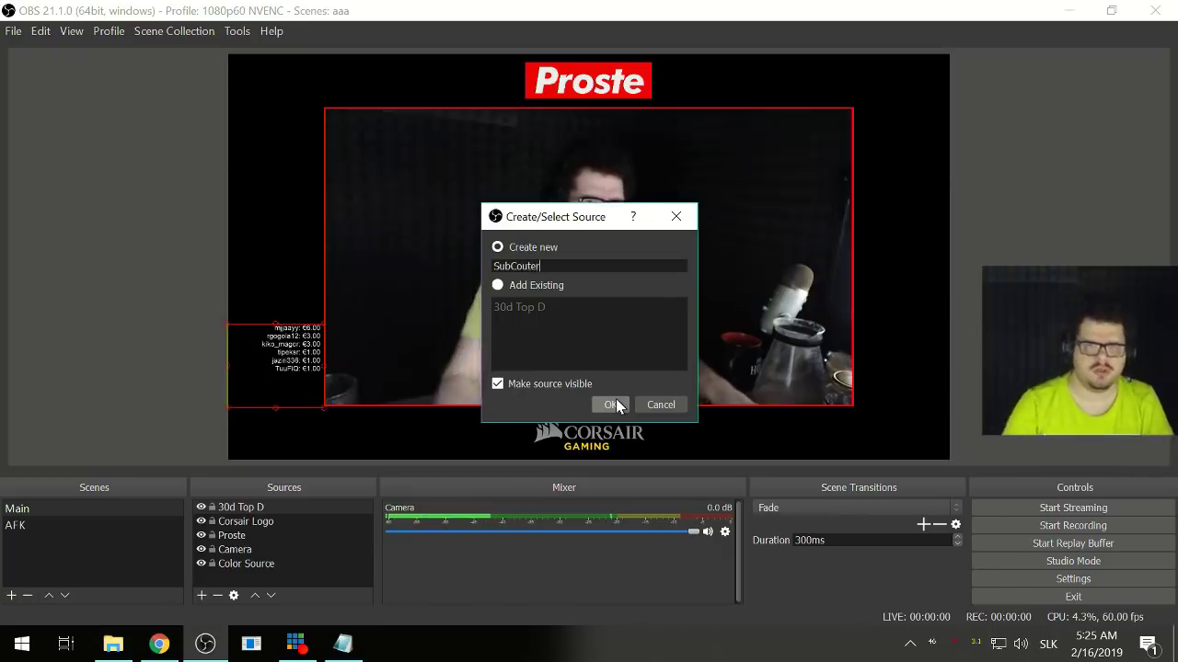
click(608, 405)
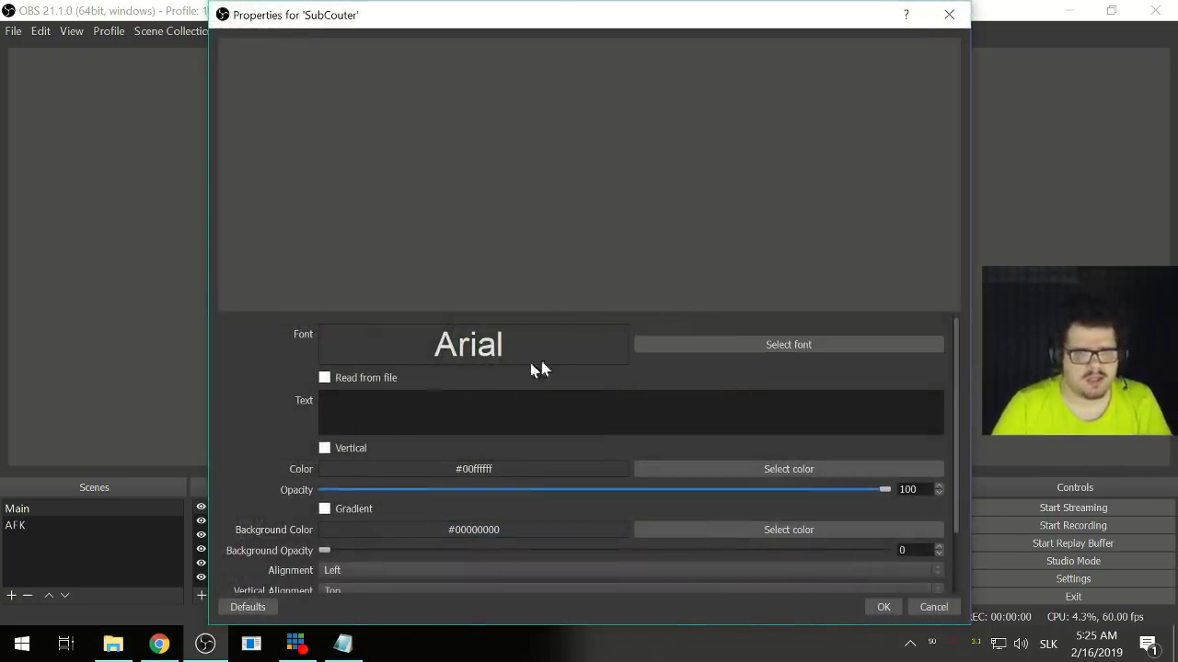
- Make SubCouter read from file, choosing total_subscriber_score.txt in the Alerty folder
click(364, 378)
click(931, 402)
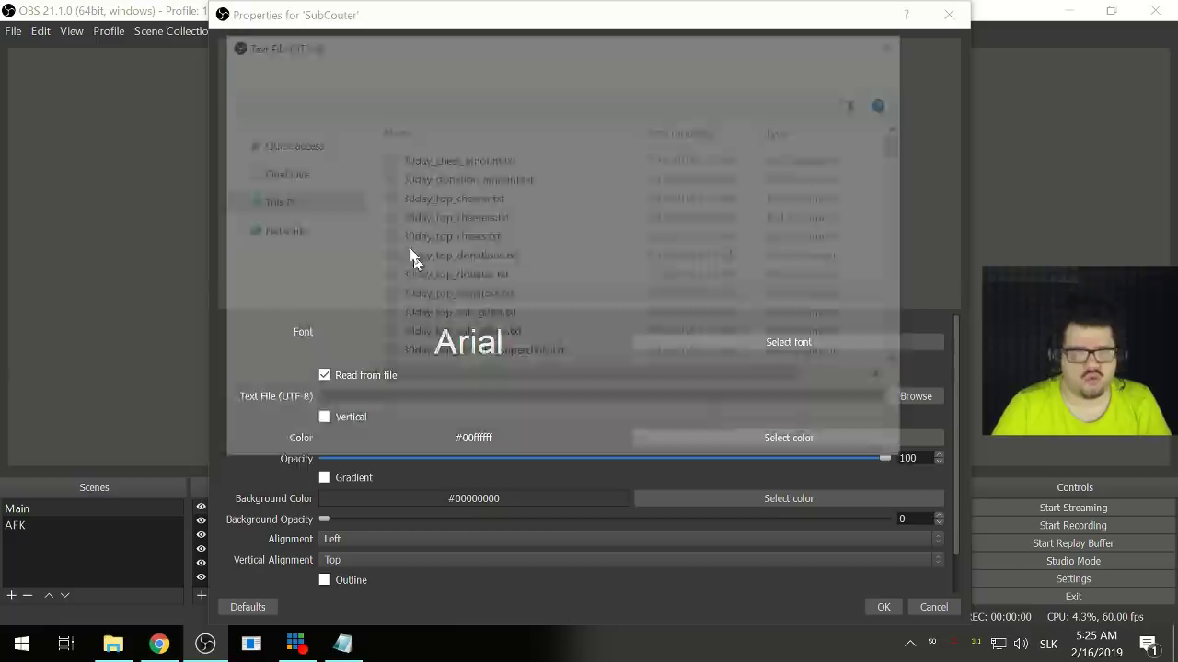
scroll(515, 303, down, 20)
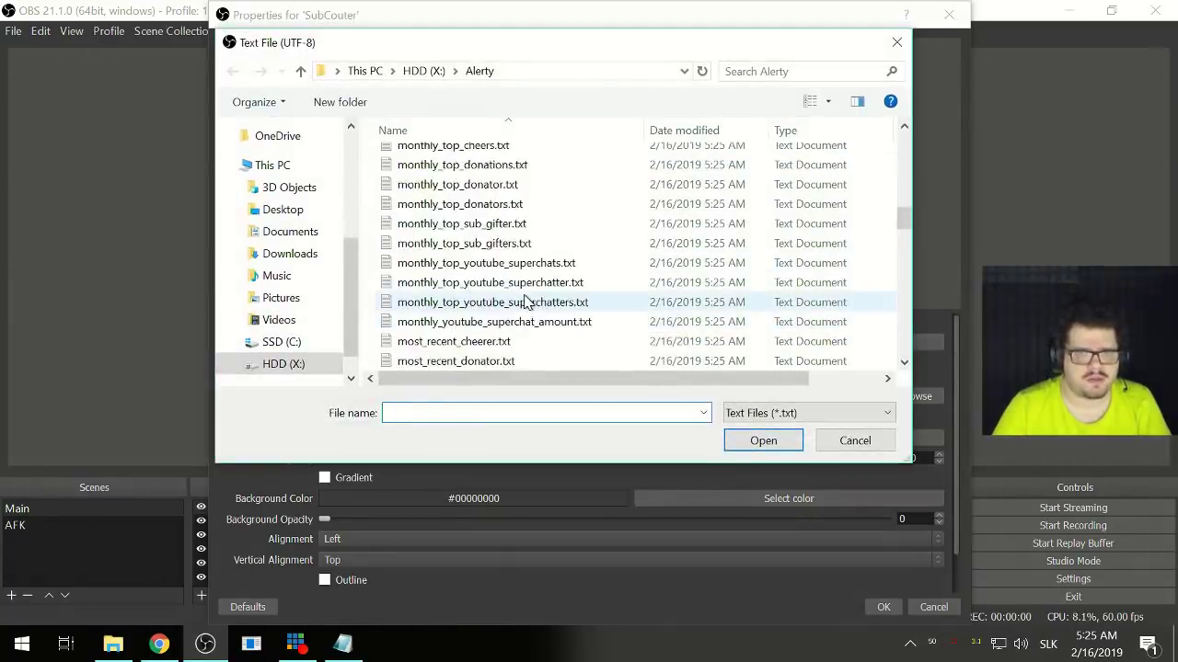
scroll(527, 301, down, 4)
scroll(527, 302, down, 8)
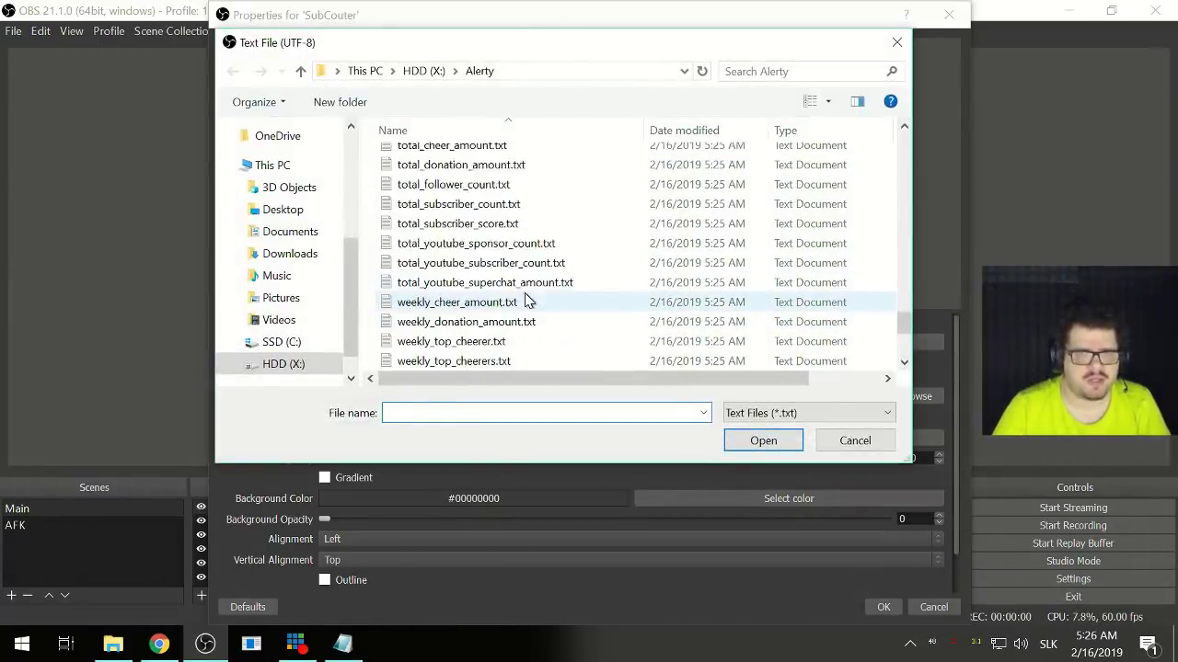
scroll(526, 301, down, 3)
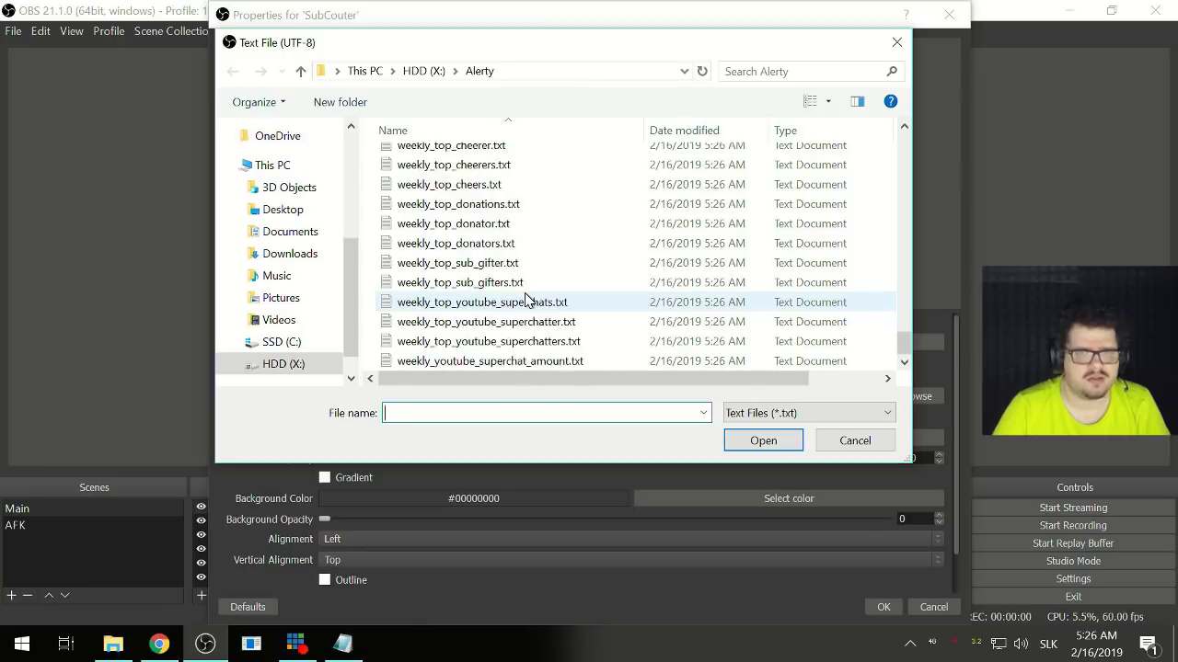
scroll(527, 301, up, 10)
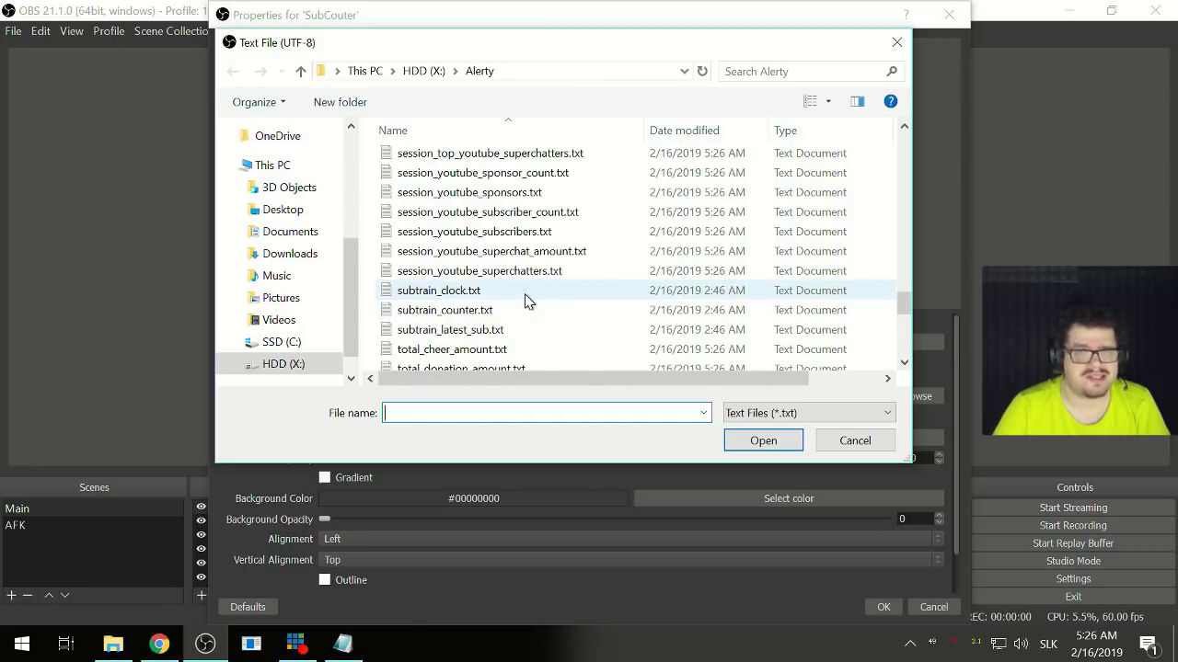
click(486, 350)
scroll(515, 349, down, 2)
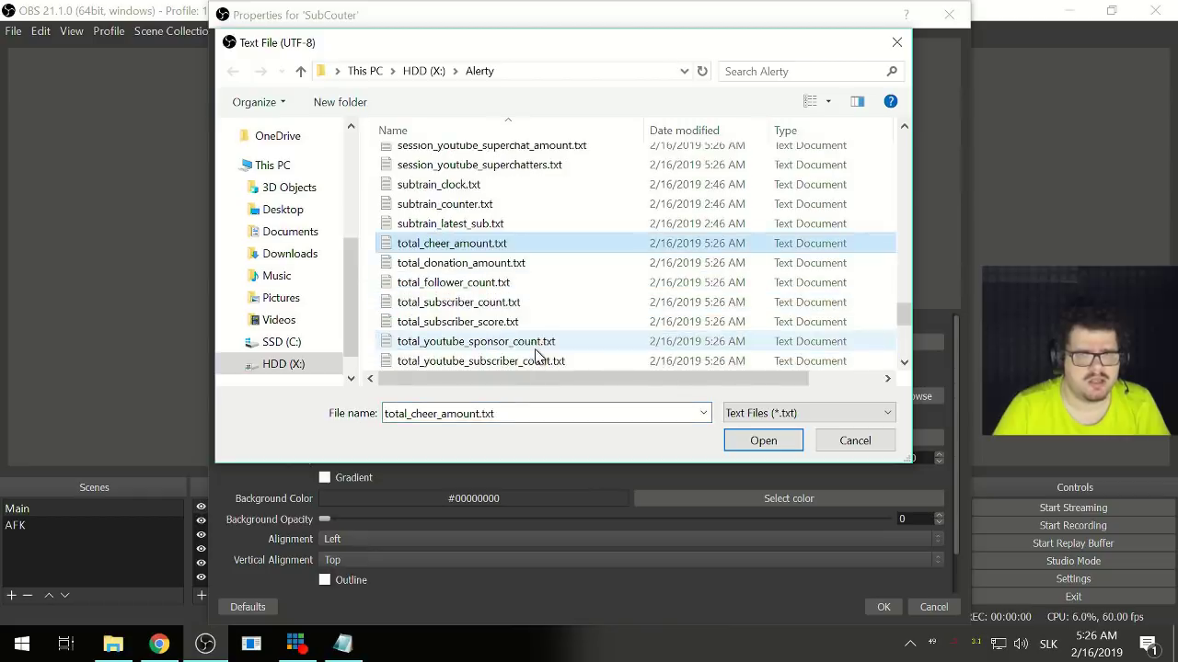
click(505, 322)
click(760, 440)
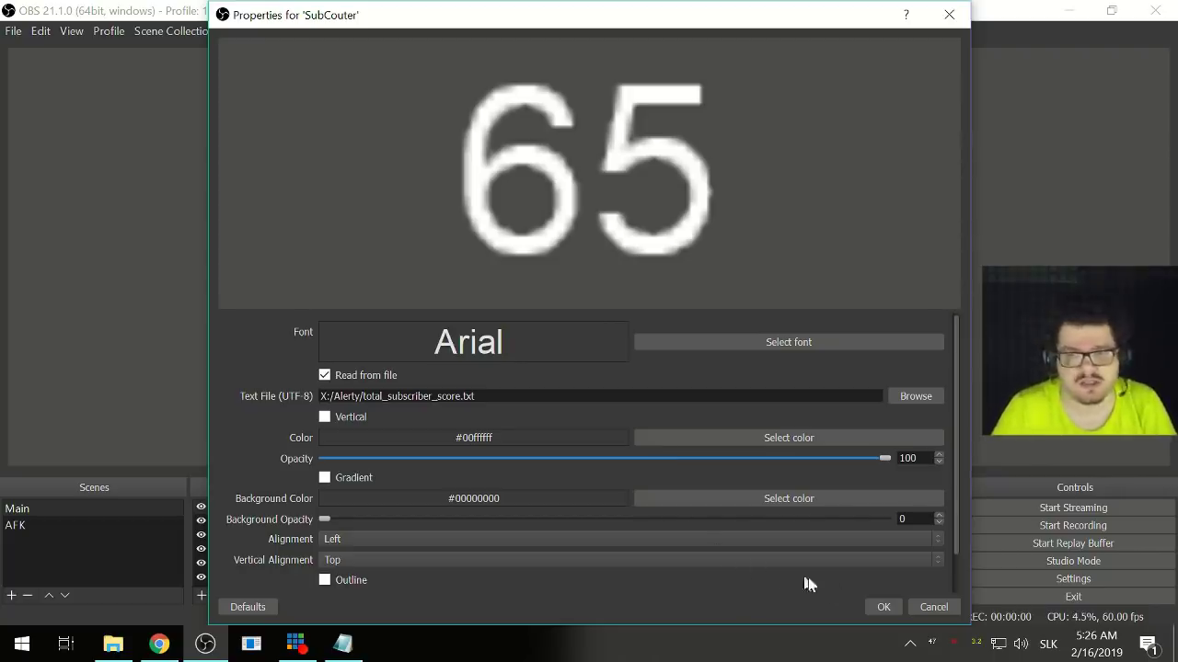
- Save the SubCouter settings and drag the 65 counter just above the donor list, left of the camera
click(882, 607)
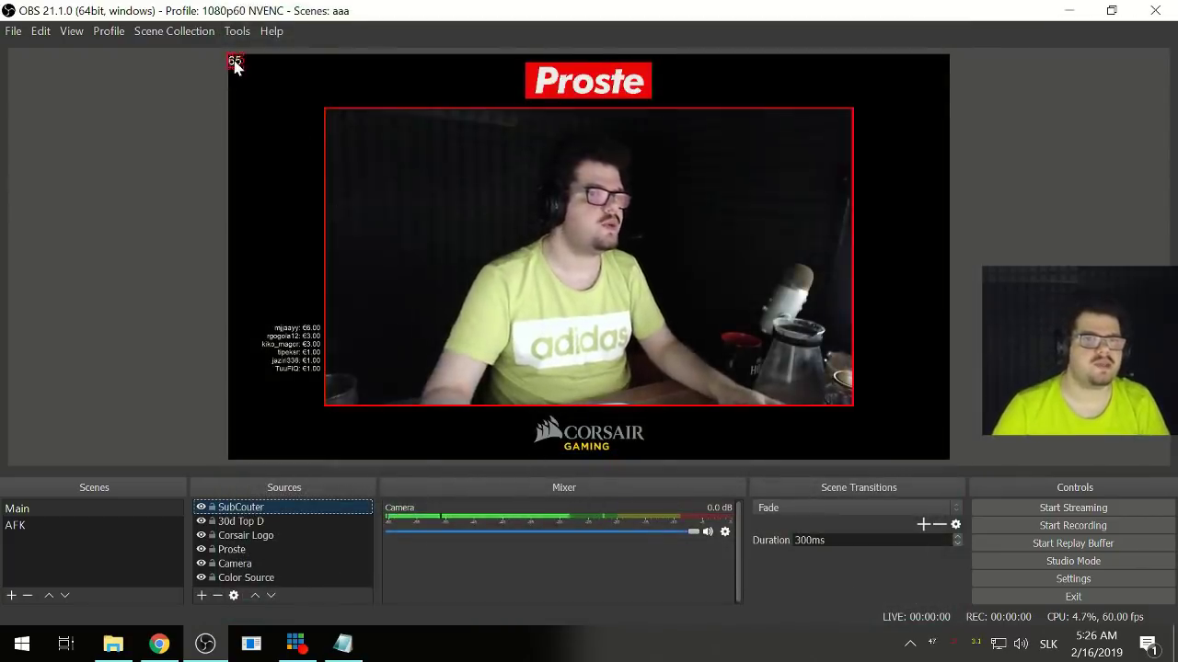
drag(234, 61, 307, 291)
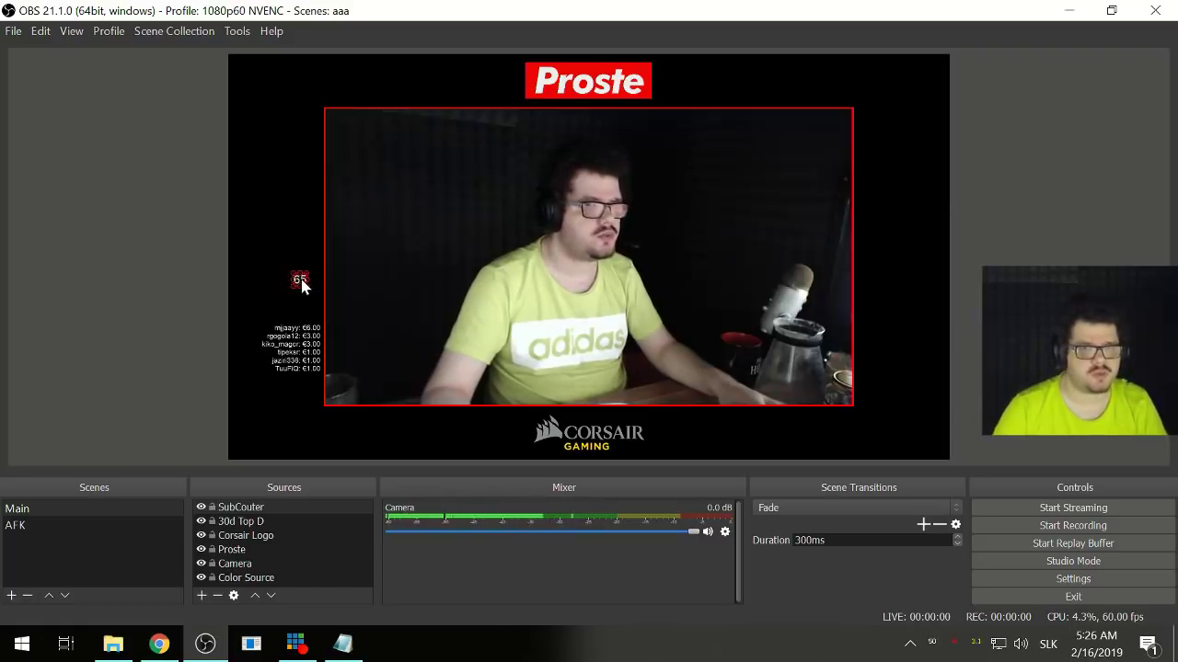
drag(302, 285, 298, 283)
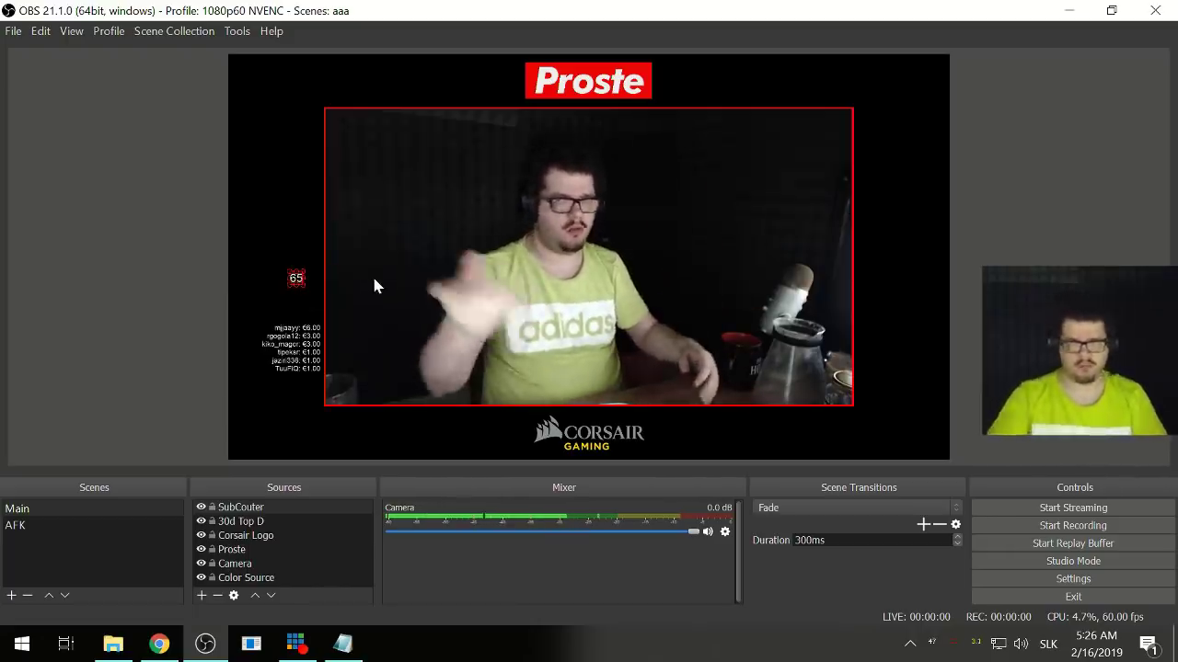
click(166, 336)
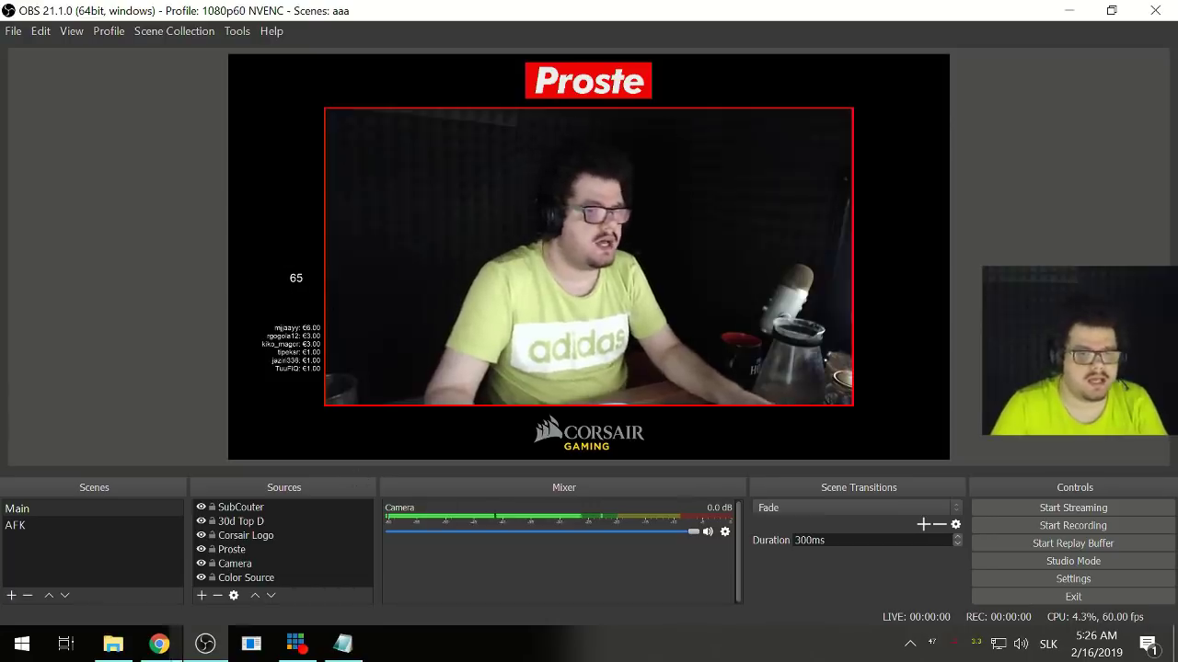
- Add a new image source named 'AveFace'
click(202, 595)
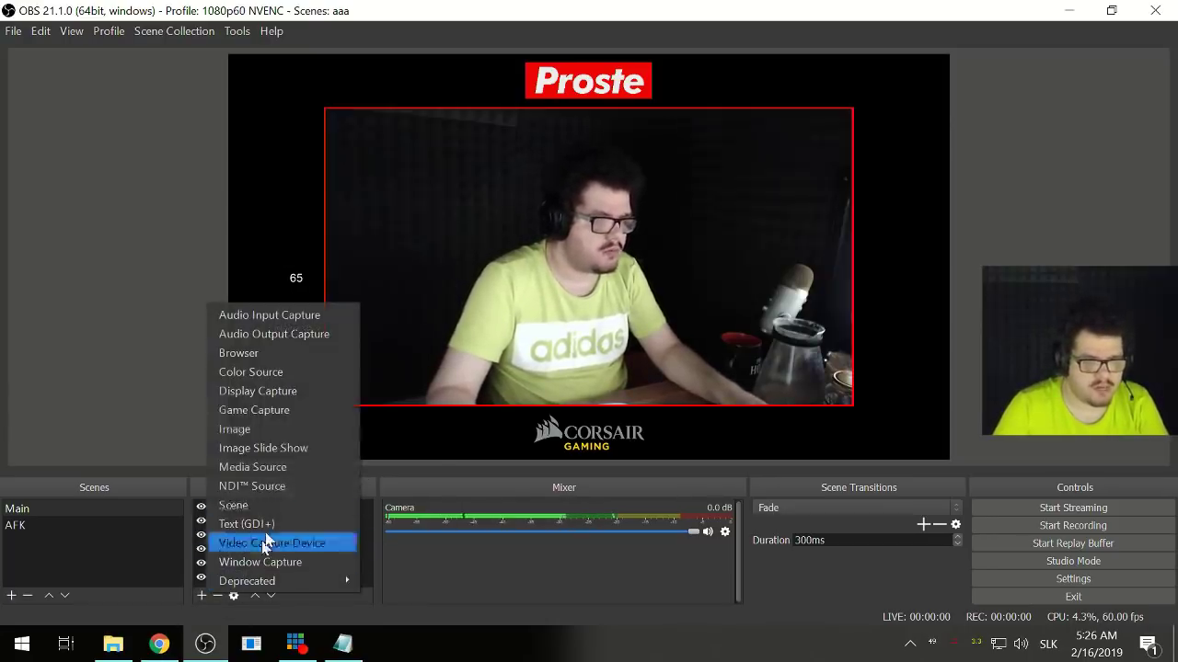
click(248, 428)
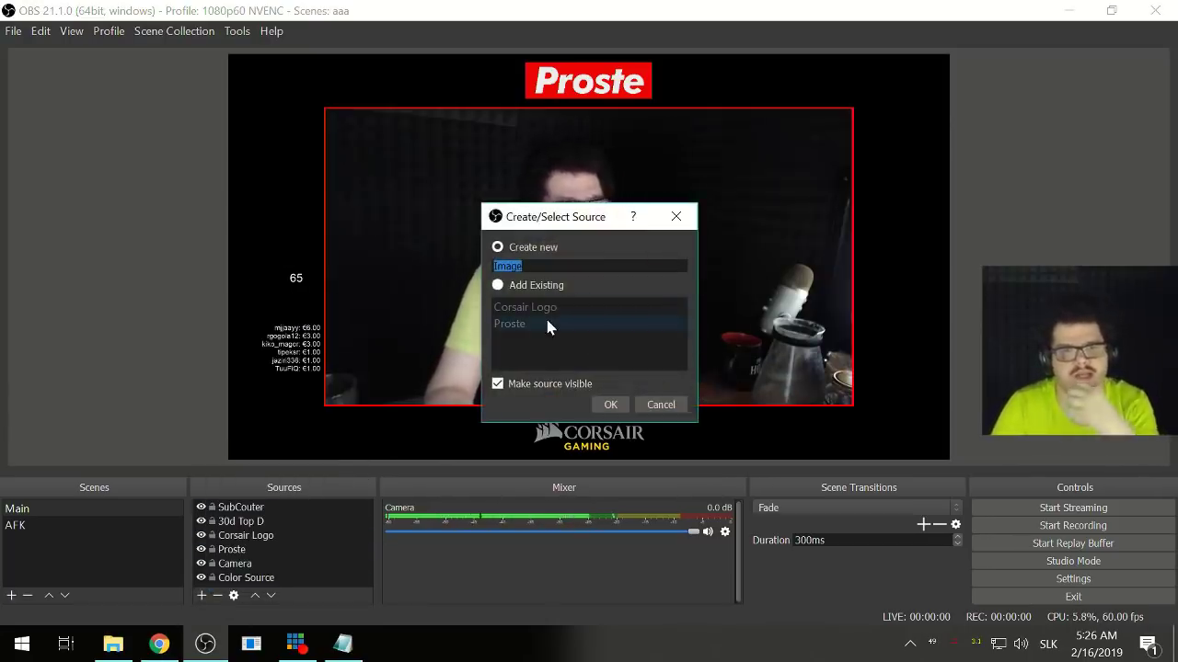
text(Ave)
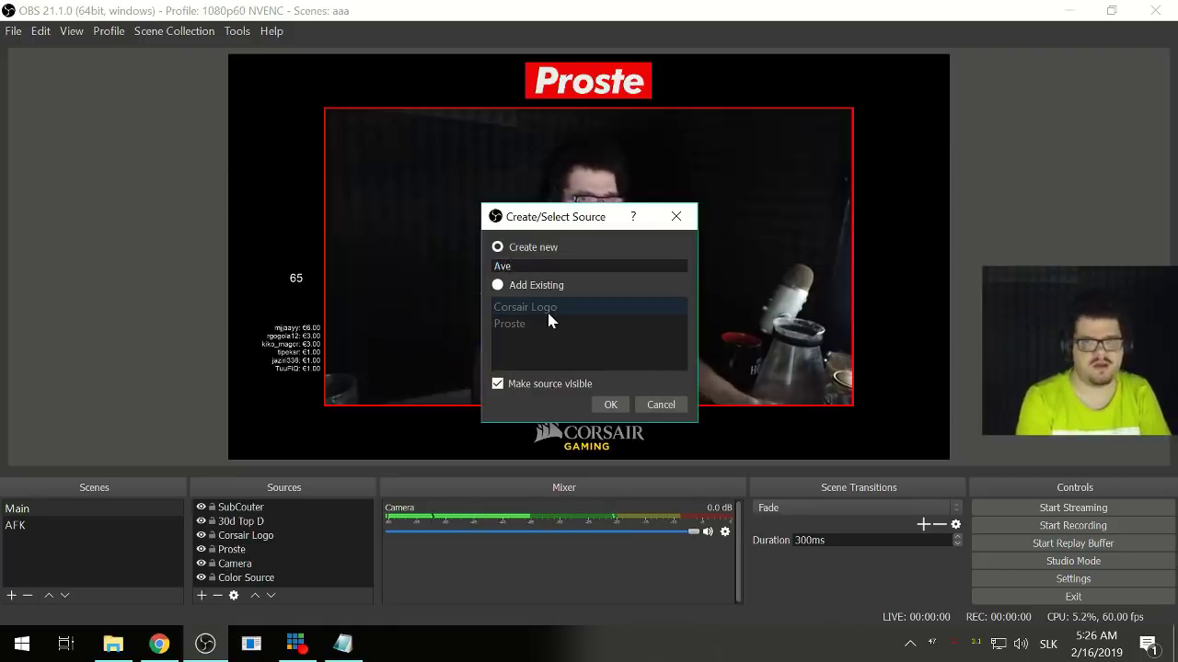
text(Face)
click(609, 405)
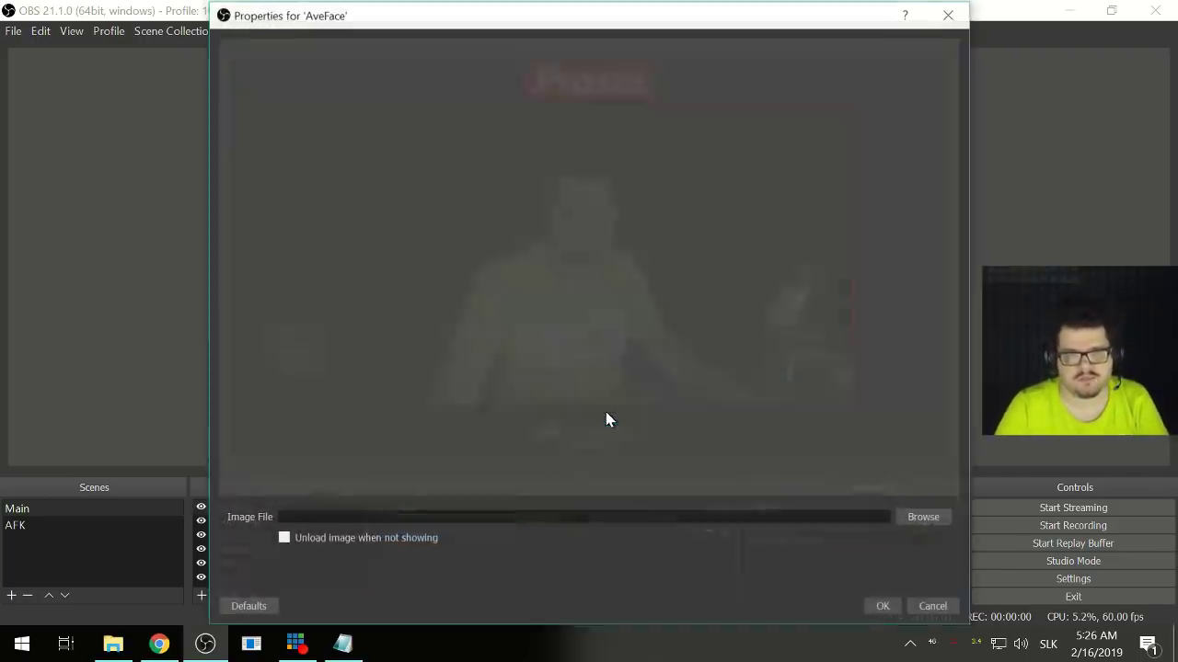
- Browse HDD (X:) and Proste Corsair for the AveFace image, then switch to the Explorer window showing Alerty
click(914, 517)
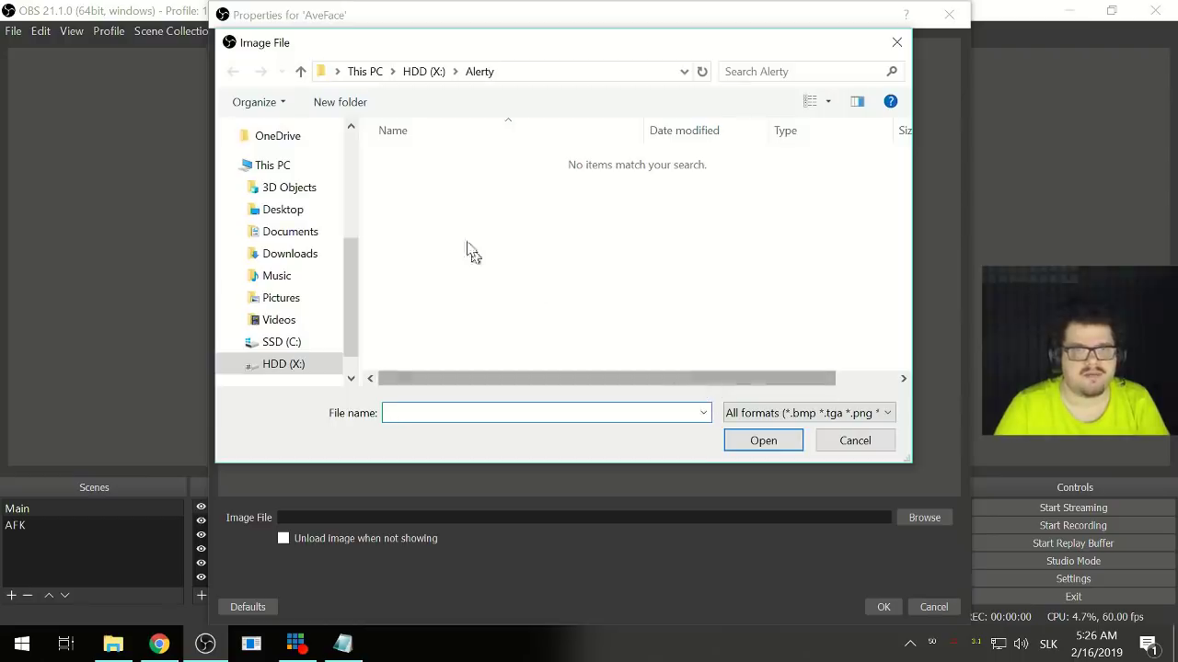
click(423, 78)
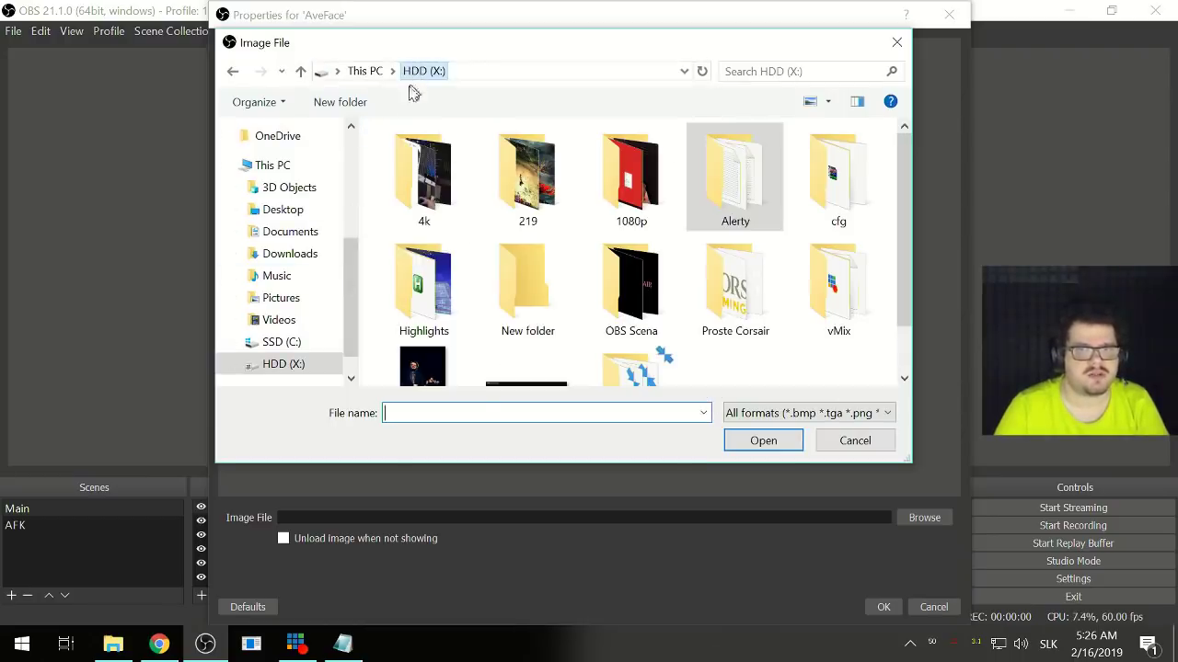
scroll(302, 299, down, 1)
scroll(465, 341, down, 1)
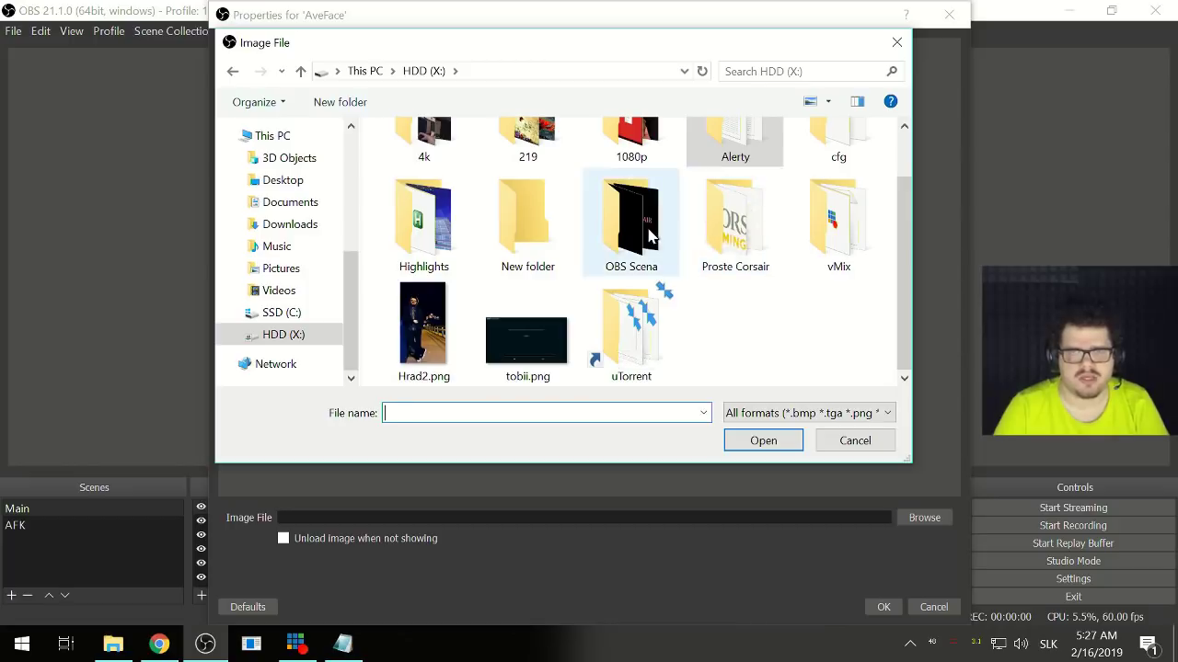
double_click(726, 265)
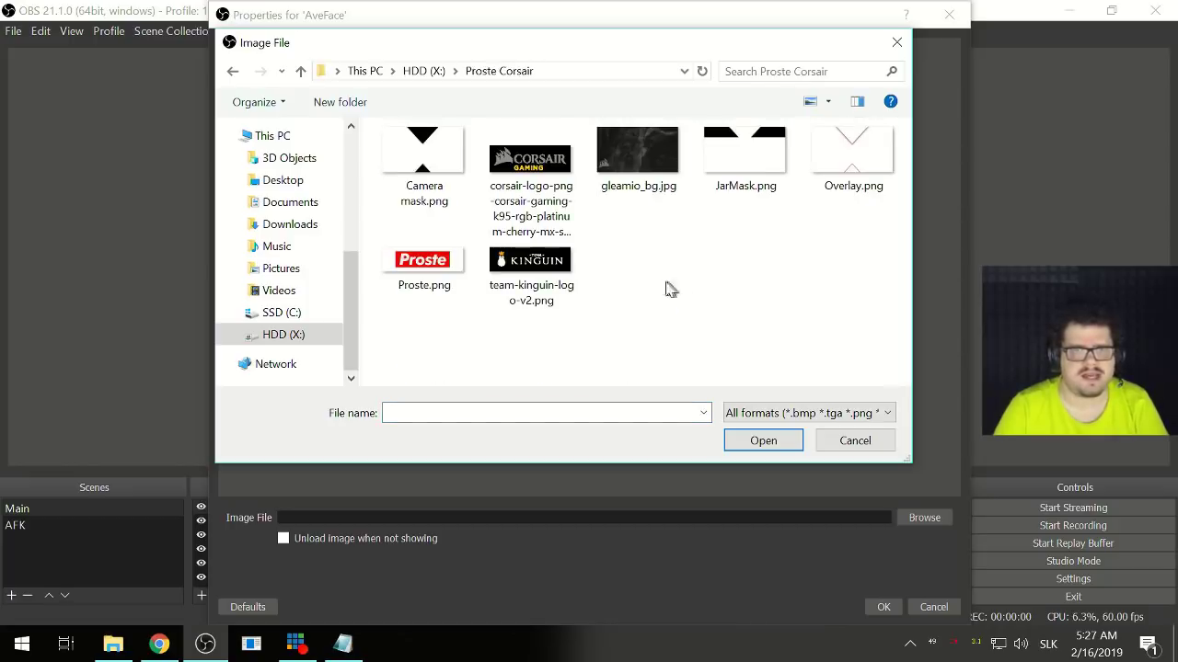
key(alt+Left)
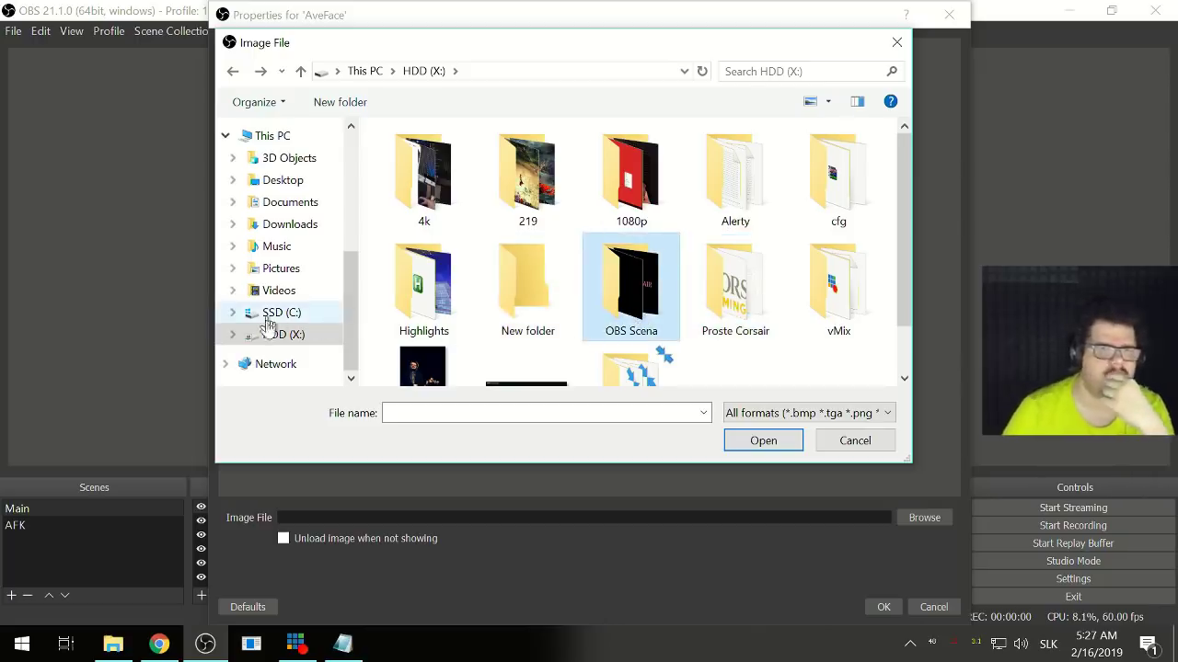
click(271, 137)
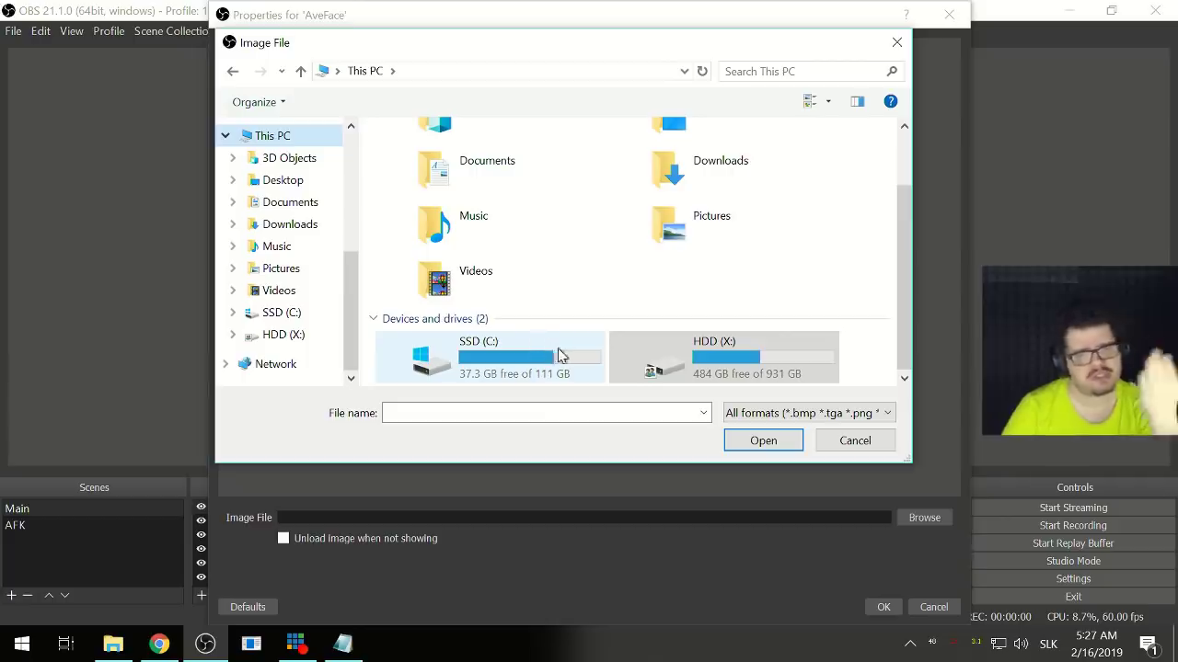
click(125, 655)
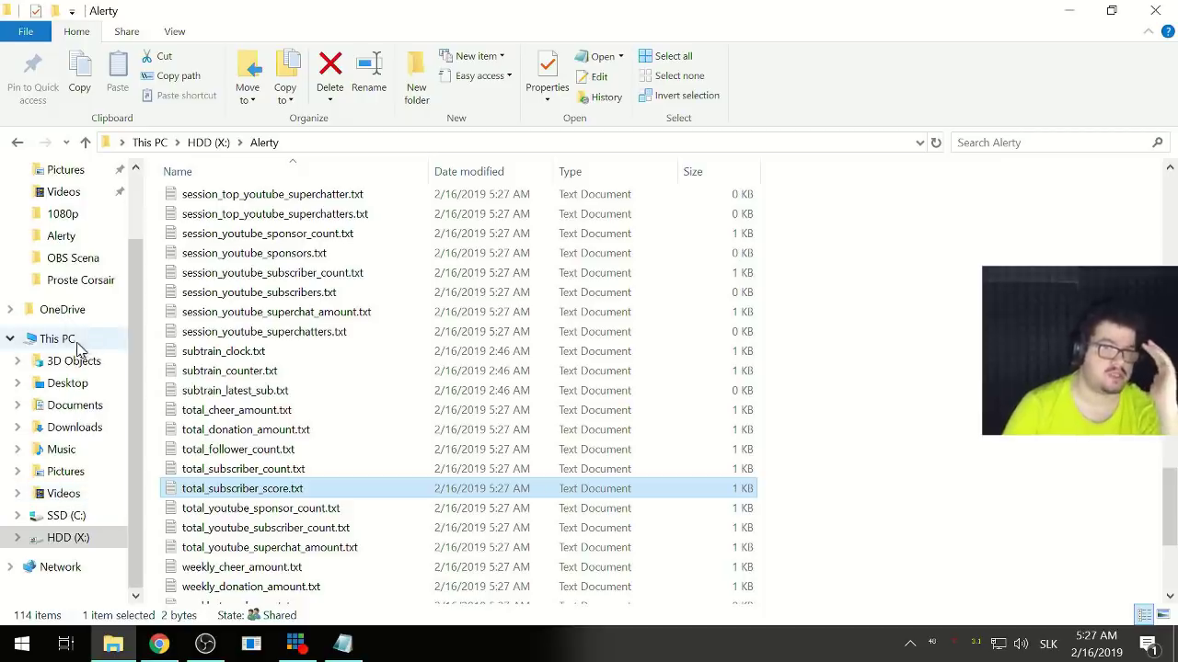
- Go to This PC and start mapping a network drive as H:
click(59, 342)
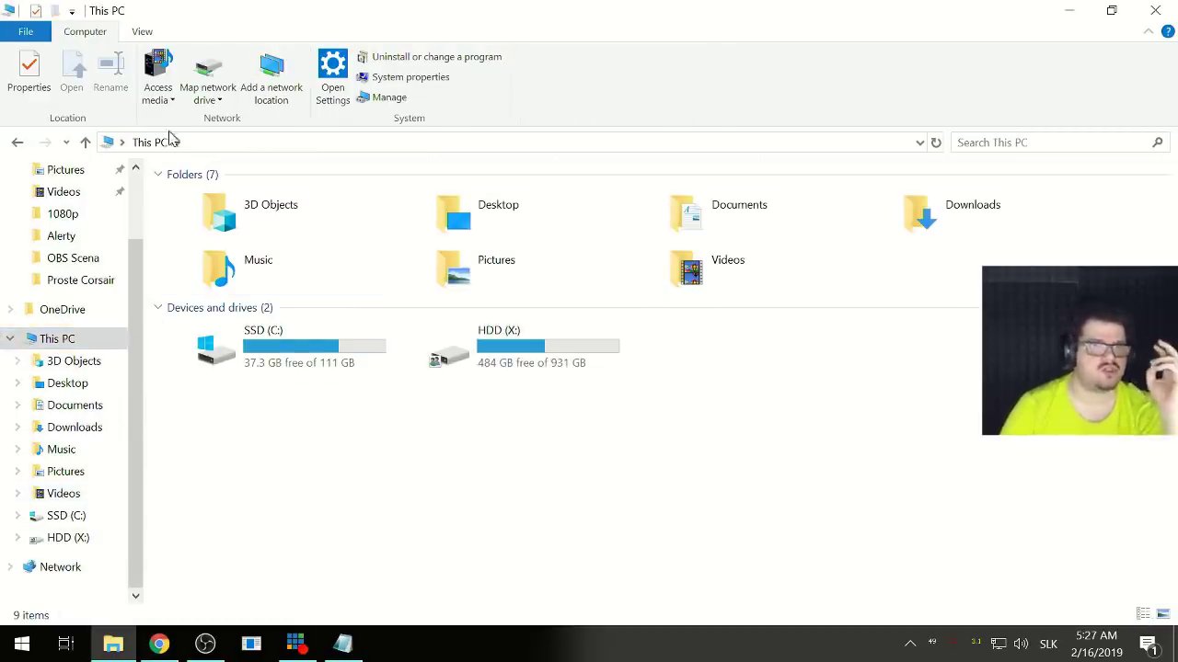
click(219, 72)
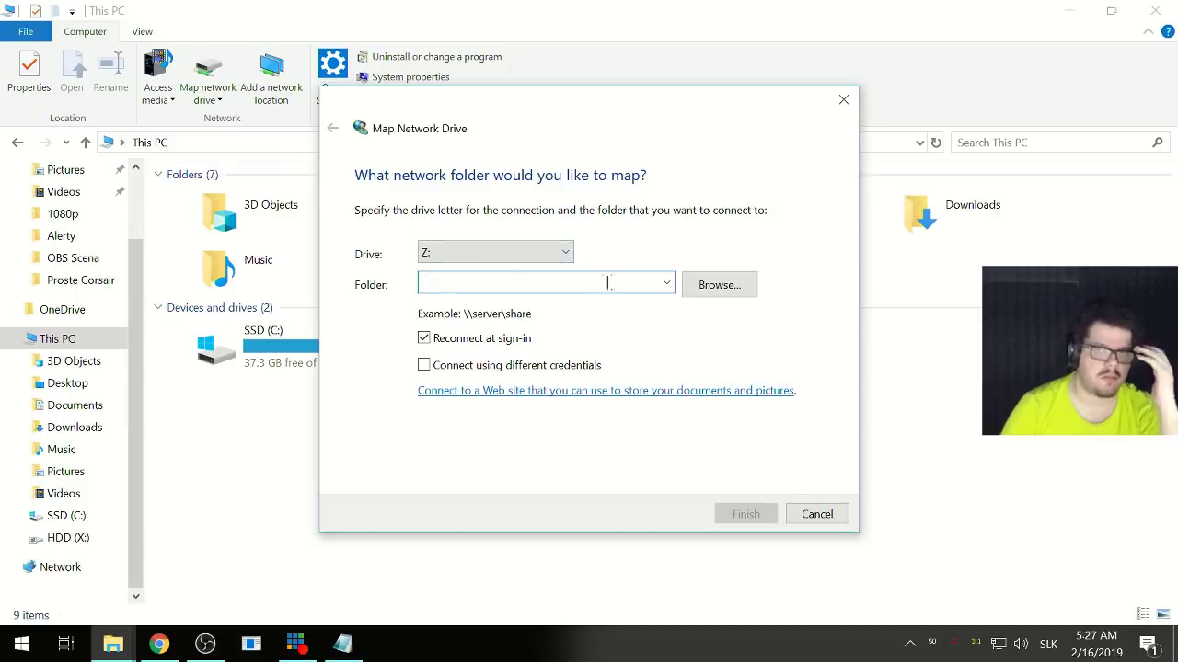
click(557, 254)
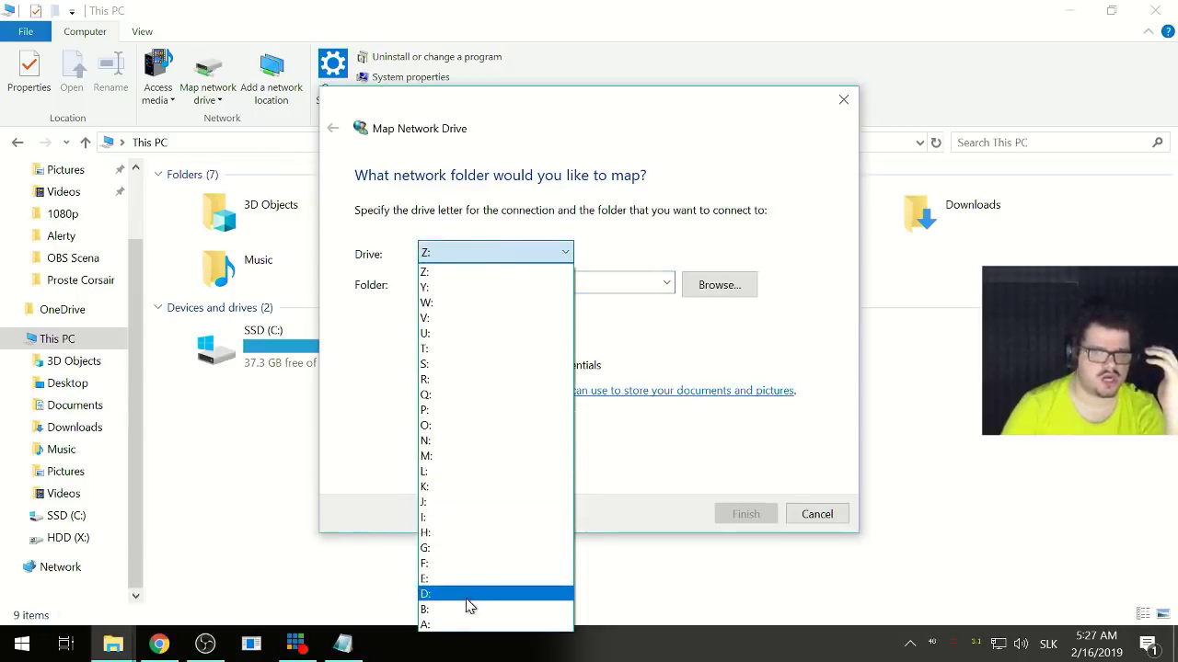
click(466, 534)
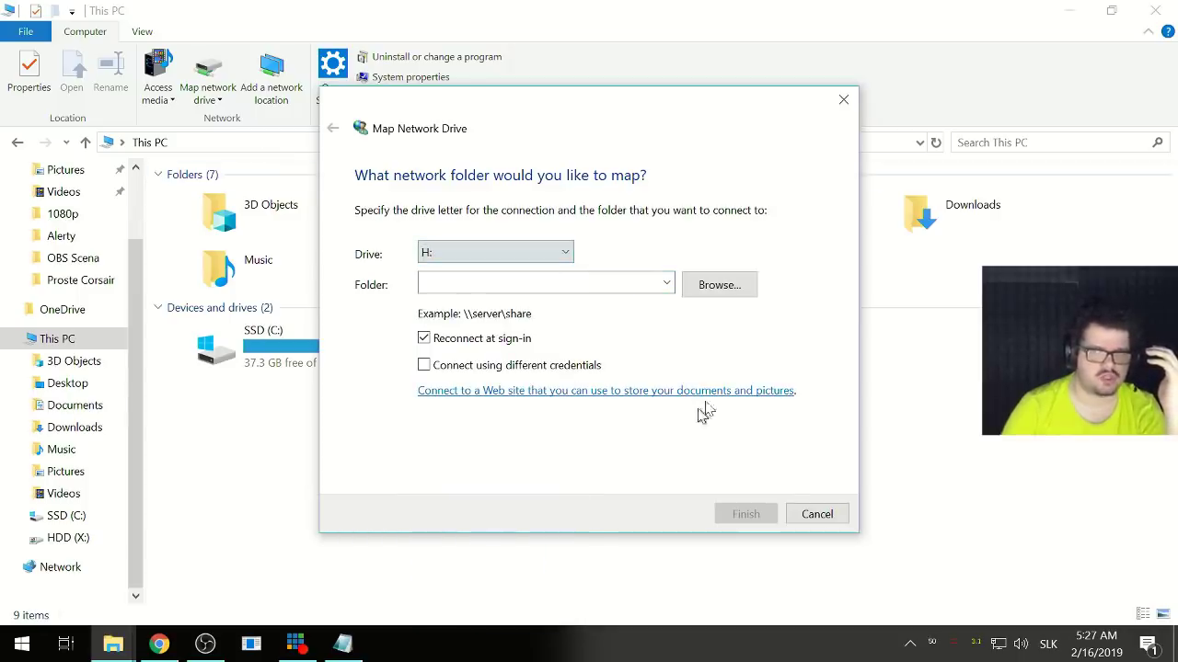
- Browse the network tree, expanding and collapsing STREAM-PC and its x share
click(701, 293)
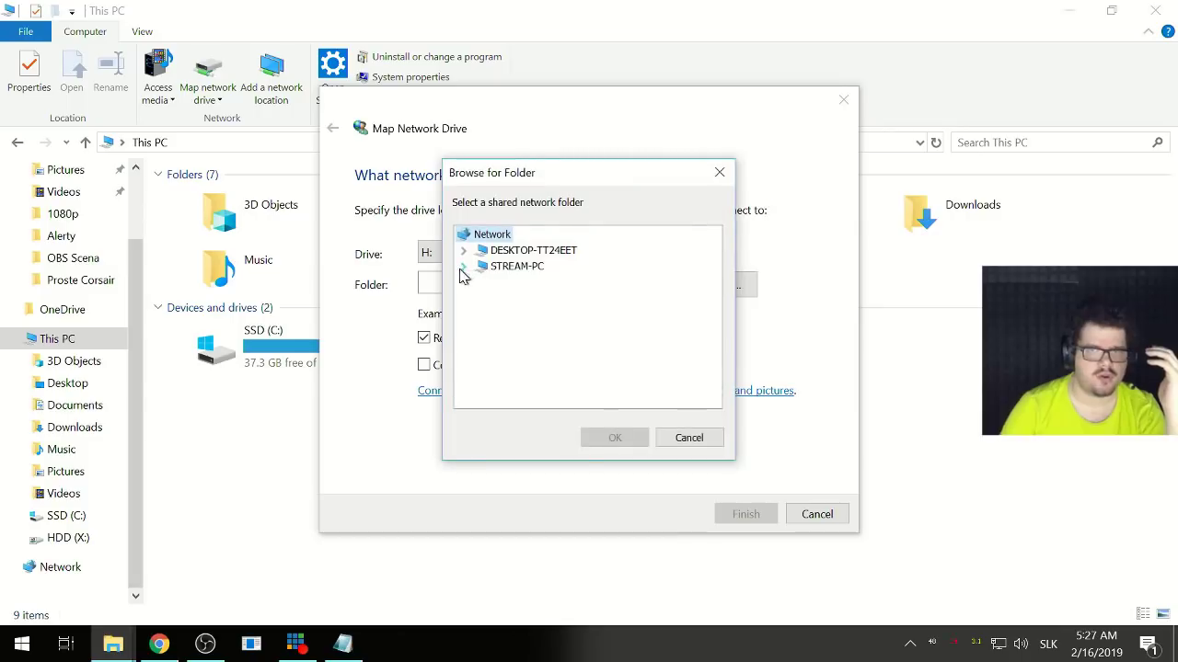
click(462, 267)
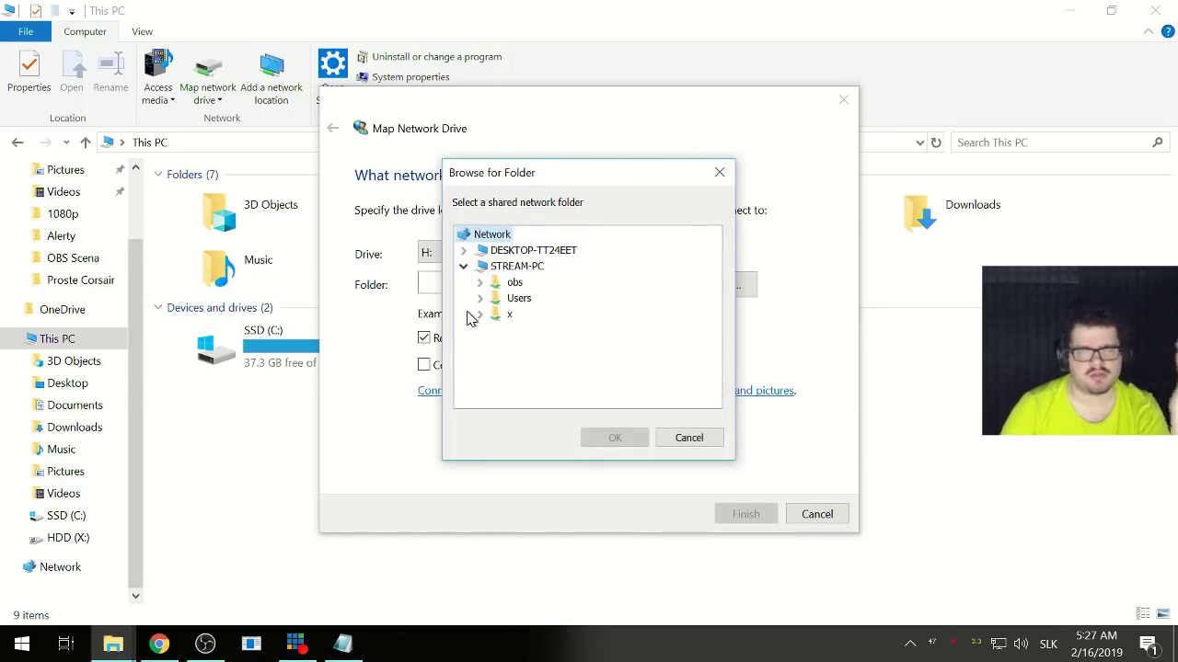
click(479, 315)
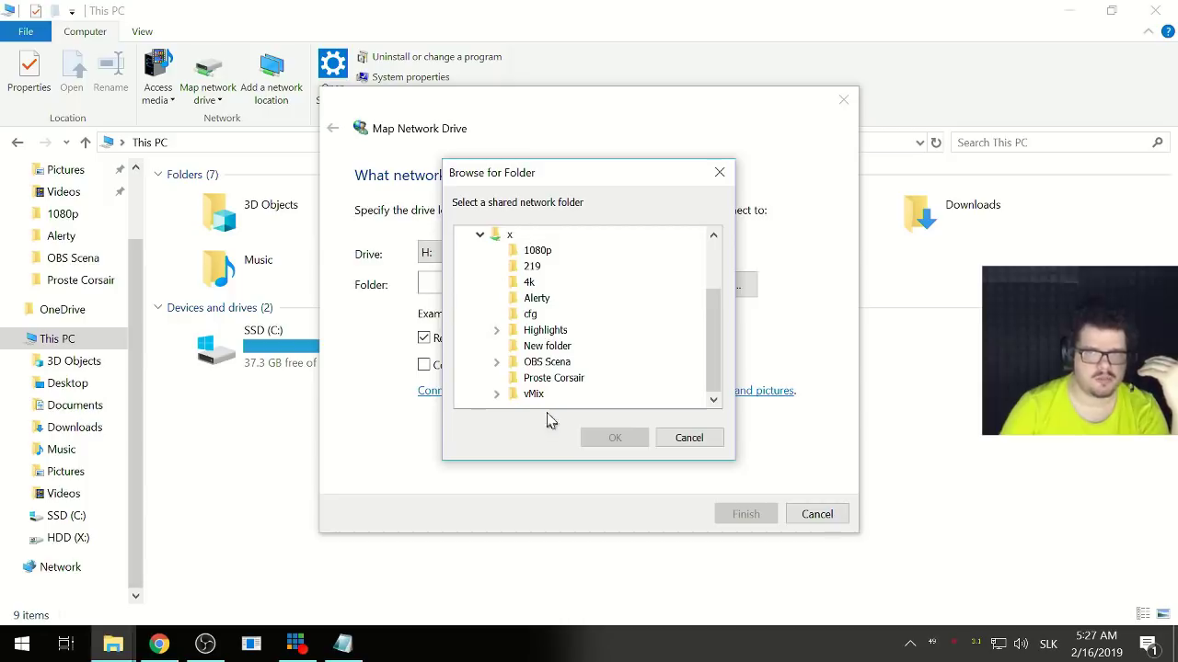
scroll(497, 363, up, 2)
scroll(504, 365, down, 2)
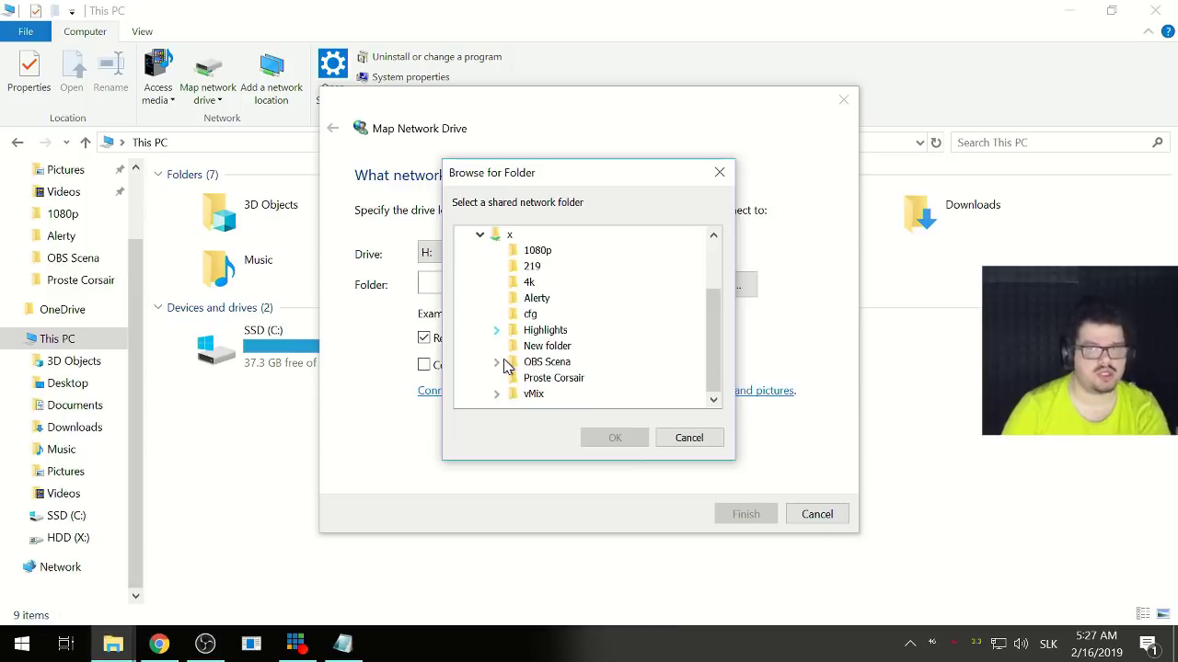
scroll(504, 365, up, 2)
click(480, 315)
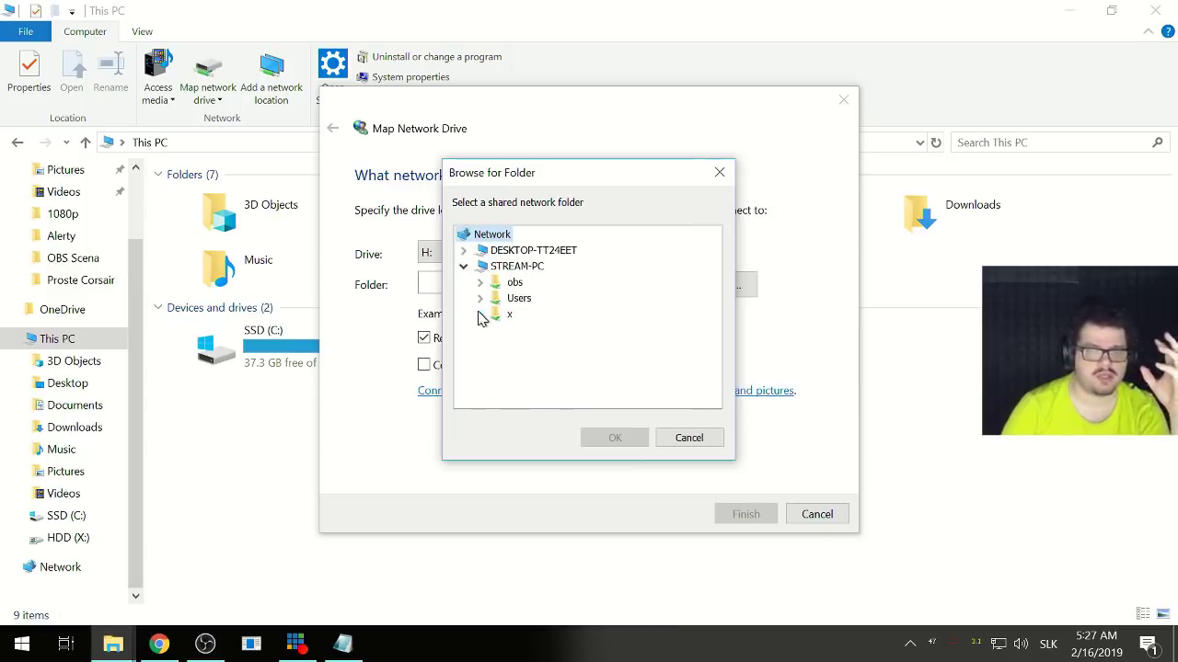
click(464, 268)
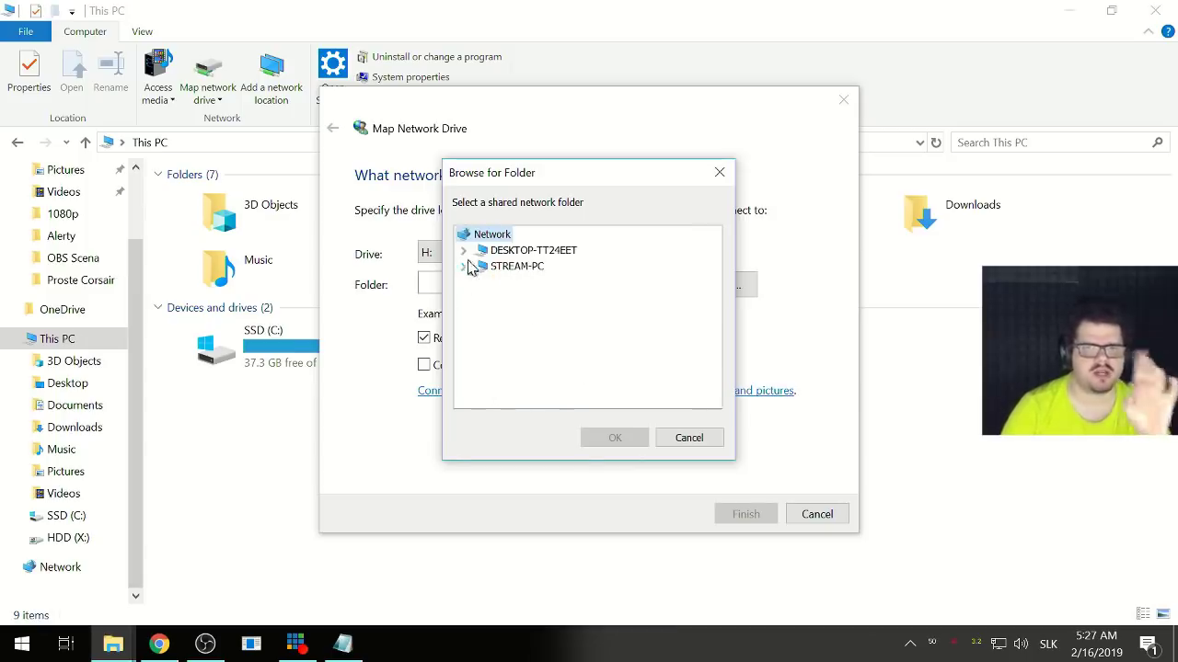
- Explore DESKTOP-TT24EET's Users folder, cancel both mapping dialogs, and select the HDD (X:) drive
click(463, 250)
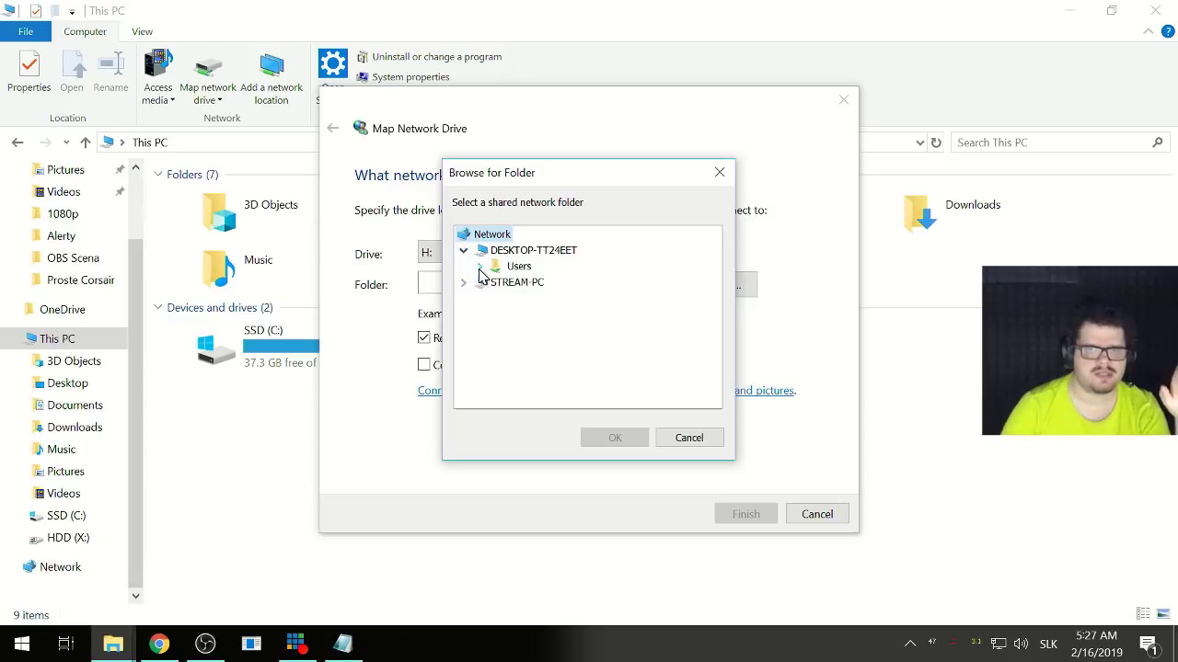
click(479, 266)
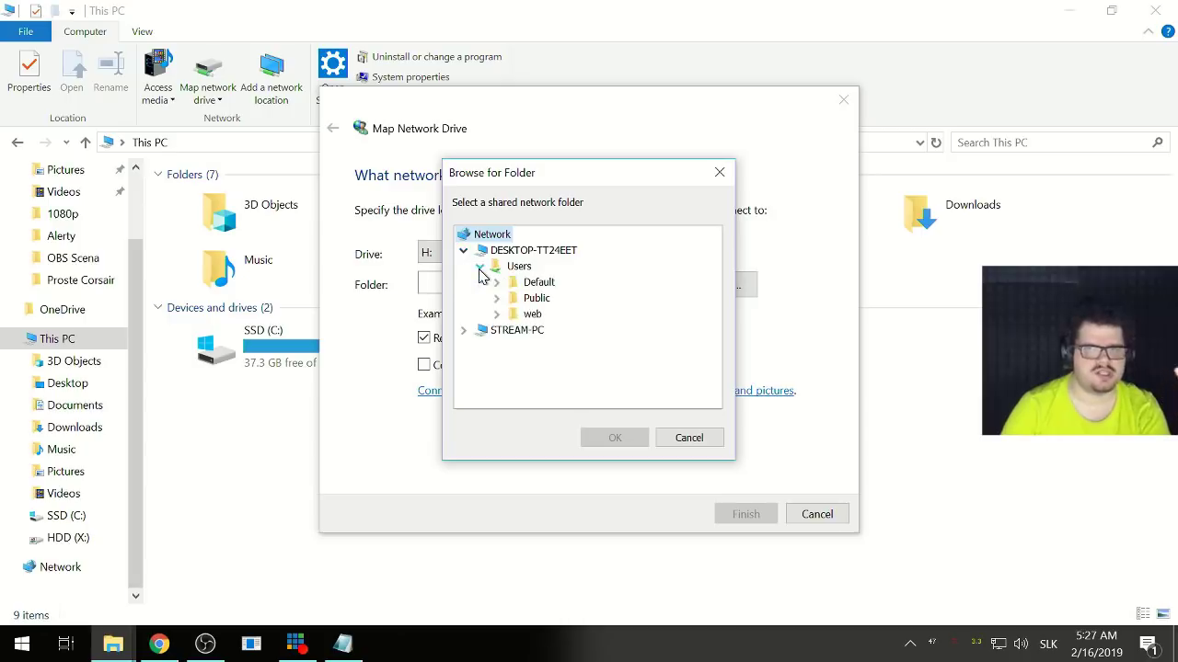
click(497, 316)
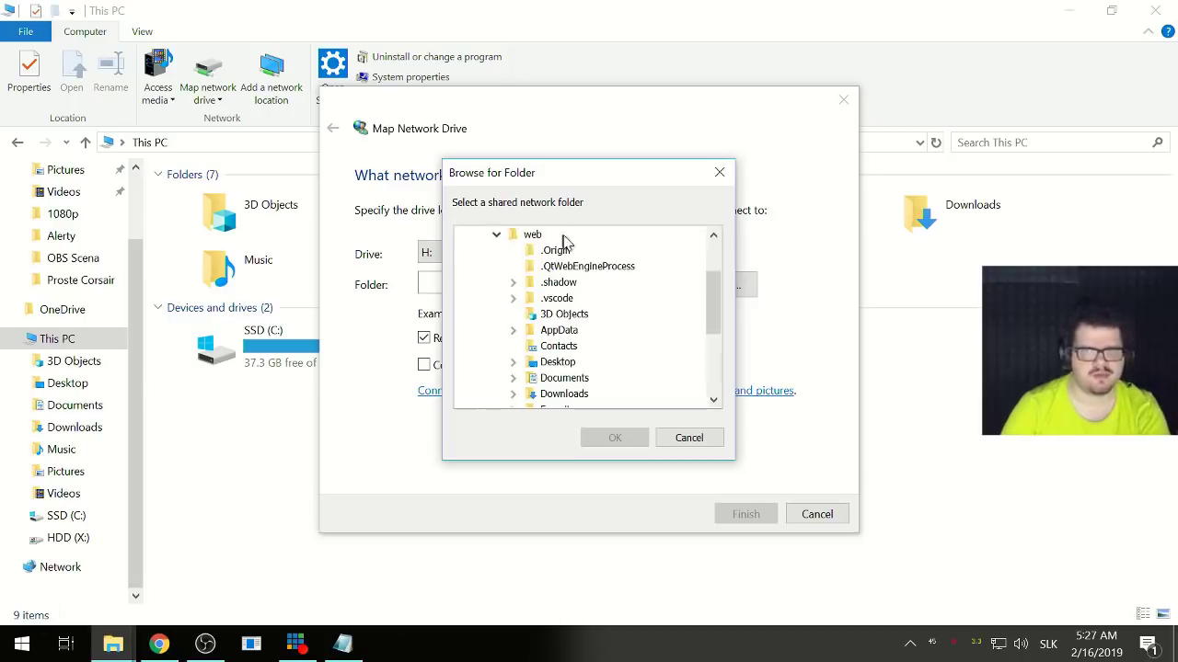
scroll(506, 363, down, 4)
scroll(503, 364, up, 6)
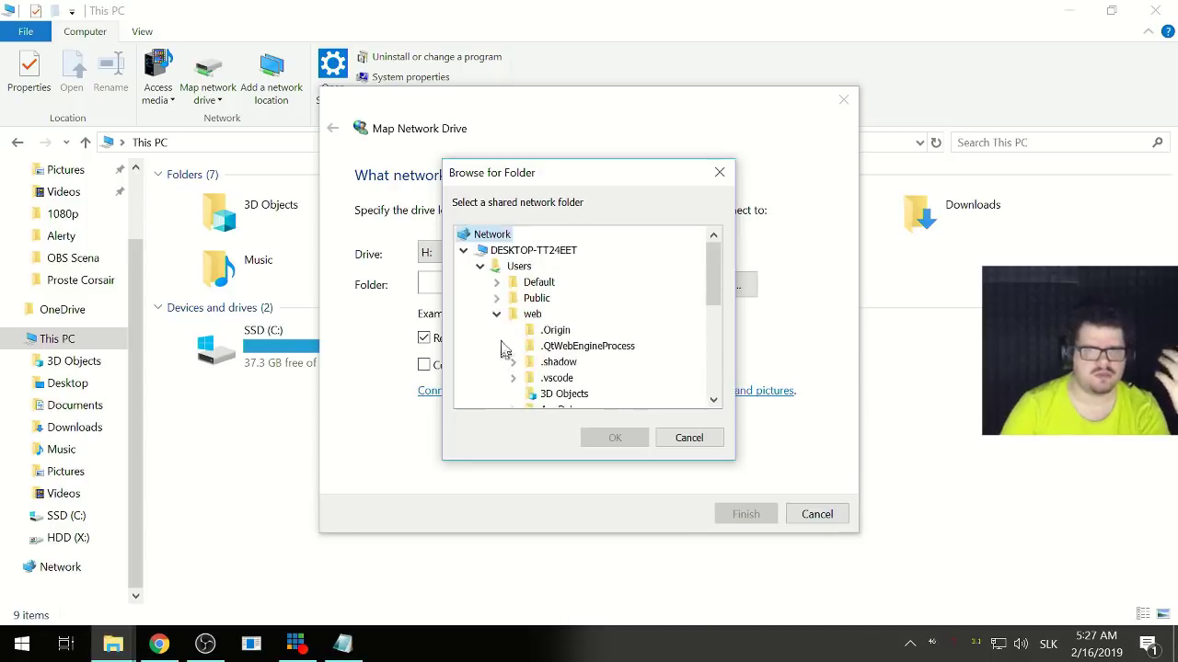
click(497, 315)
click(498, 267)
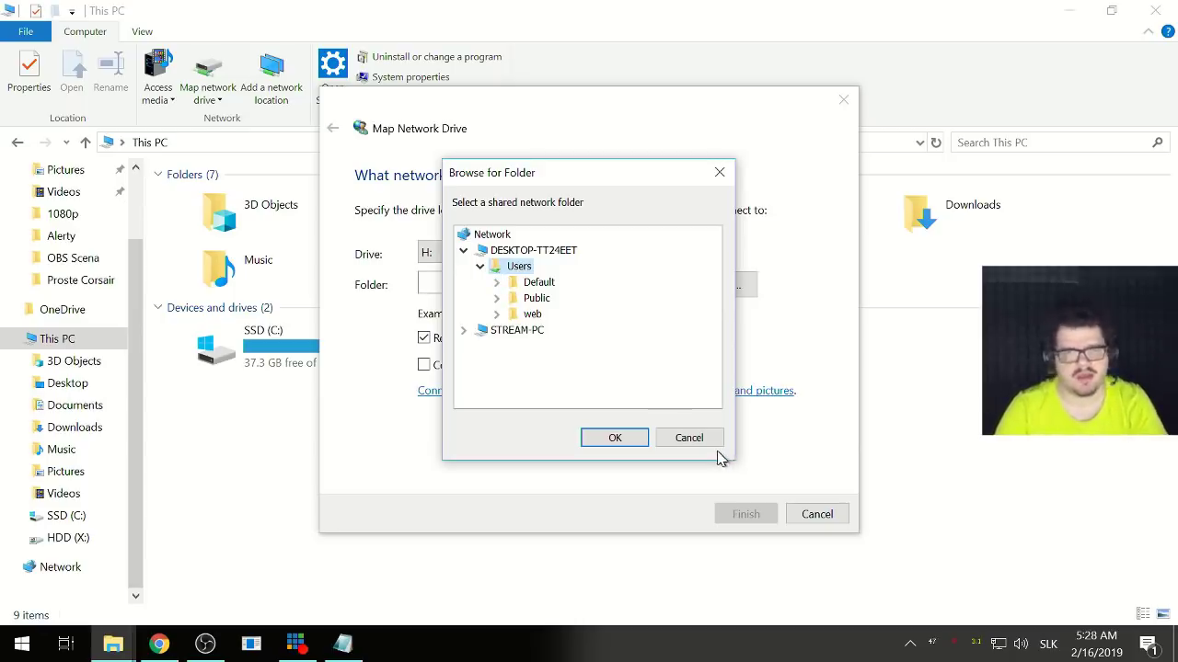
click(690, 439)
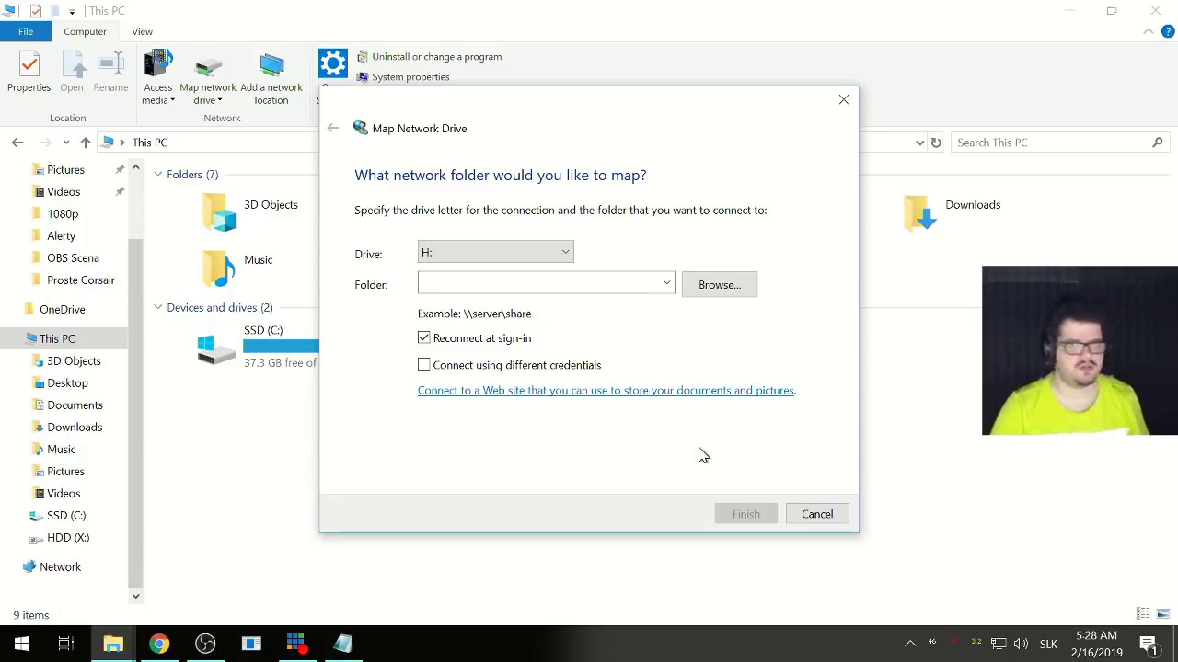
click(818, 516)
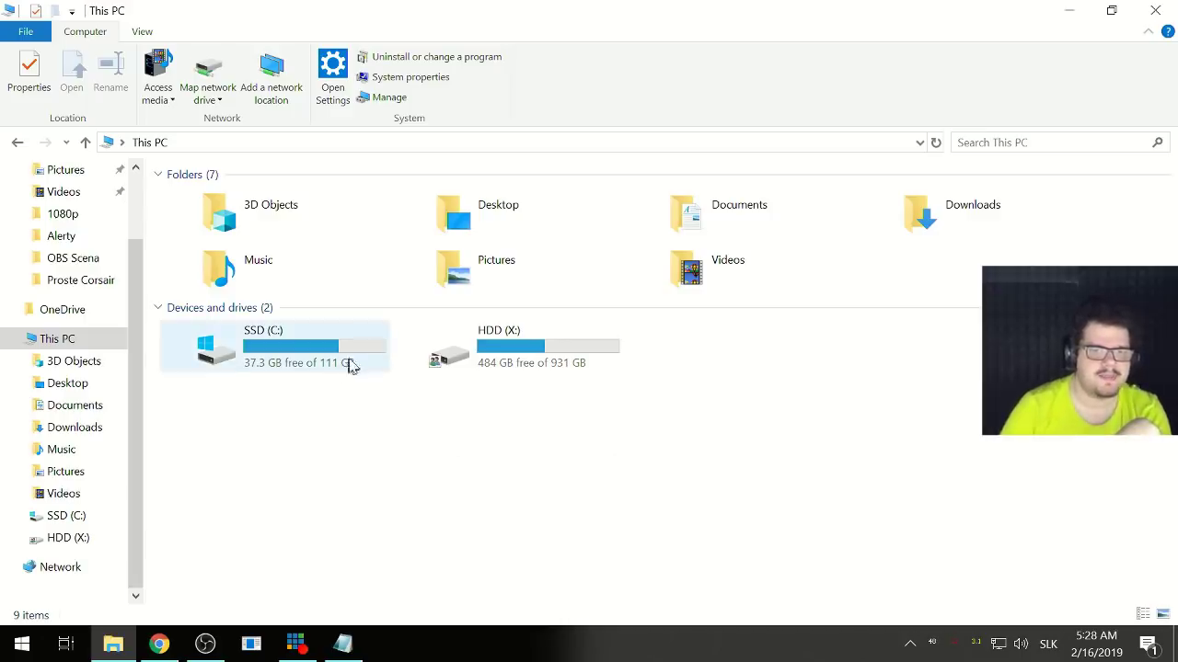
click(481, 363)
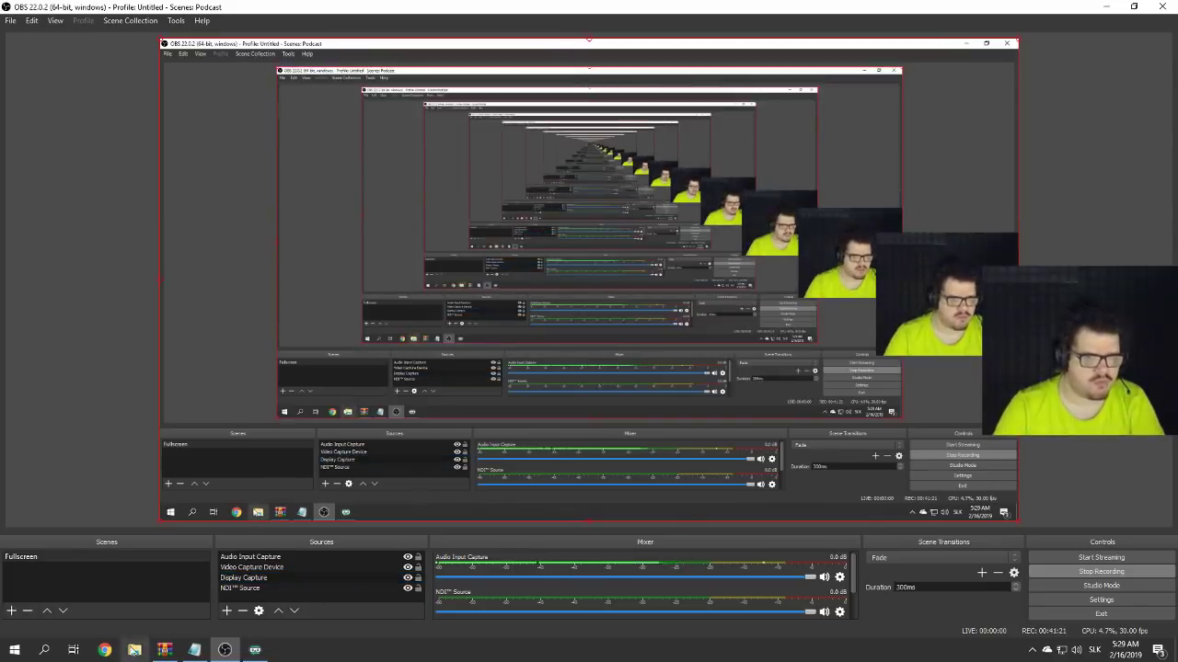
- Bring File Explorer forward, move it aside, and open the user's project folder on Network HDD (D:)
click(134, 649)
drag(686, 166, 331, 218)
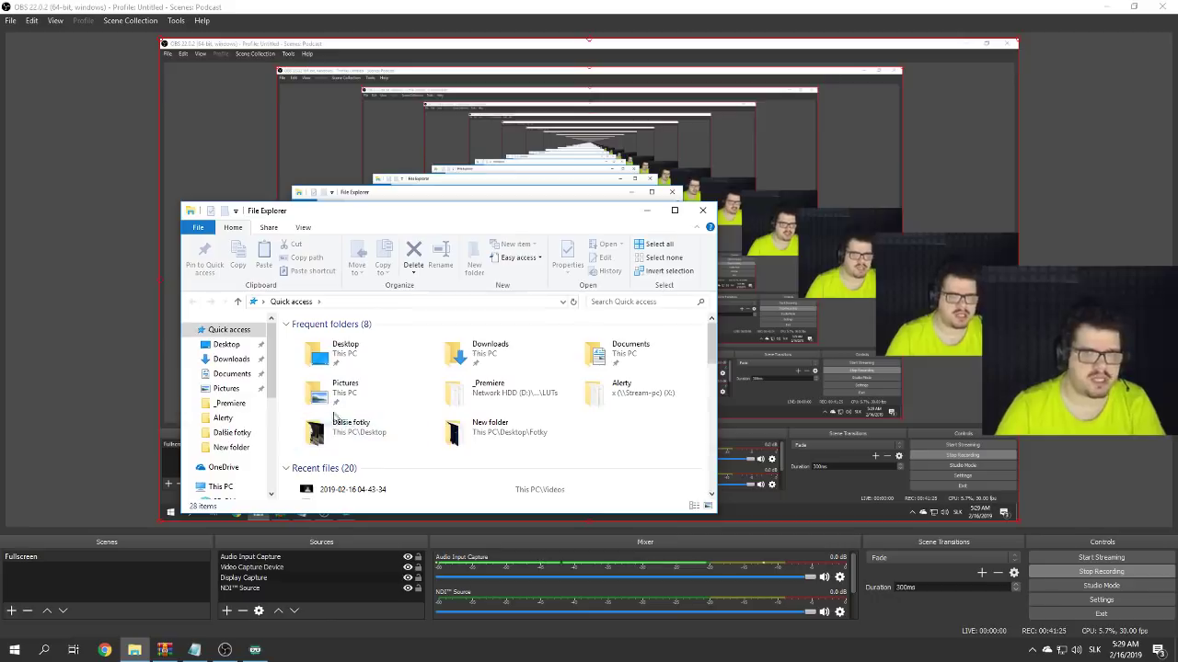
scroll(230, 405, down, 5)
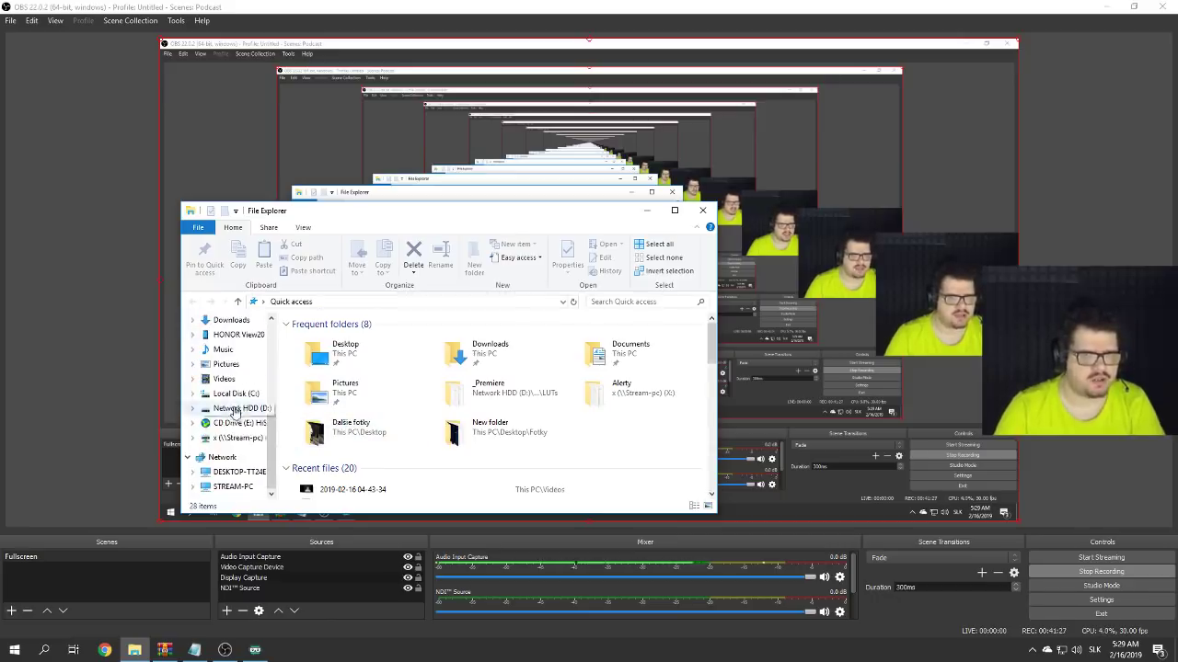
click(238, 407)
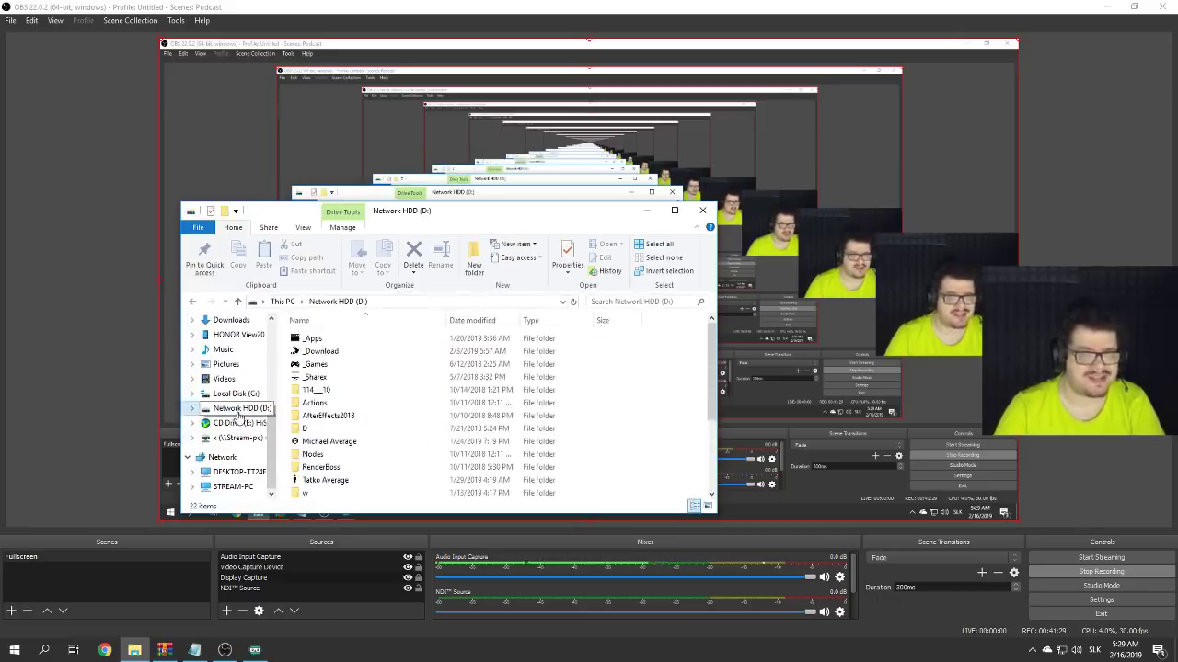
double_click(329, 441)
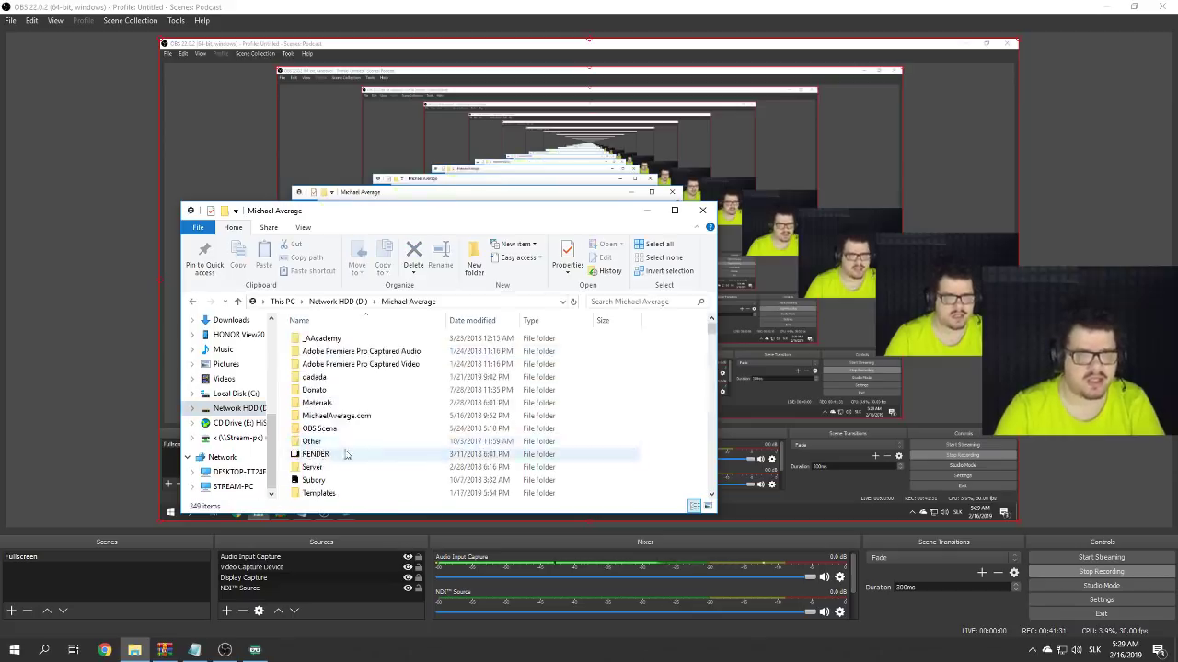
scroll(377, 447, down, 3)
scroll(380, 444, down, 2)
scroll(377, 446, up, 10)
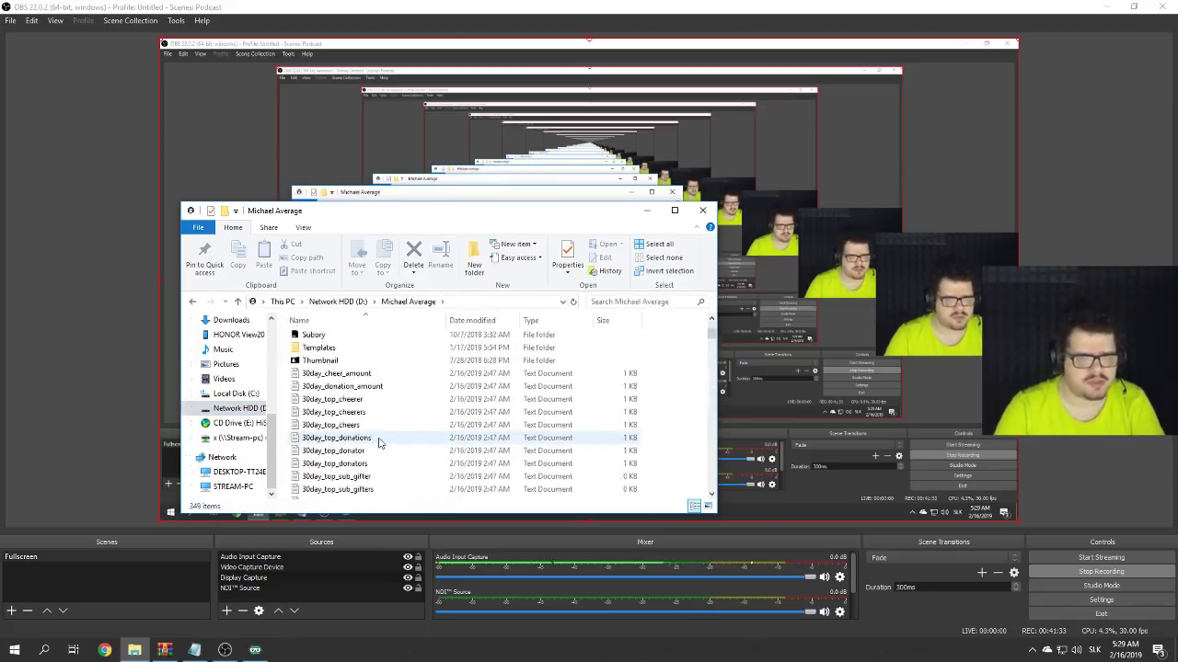
scroll(371, 448, down, 3)
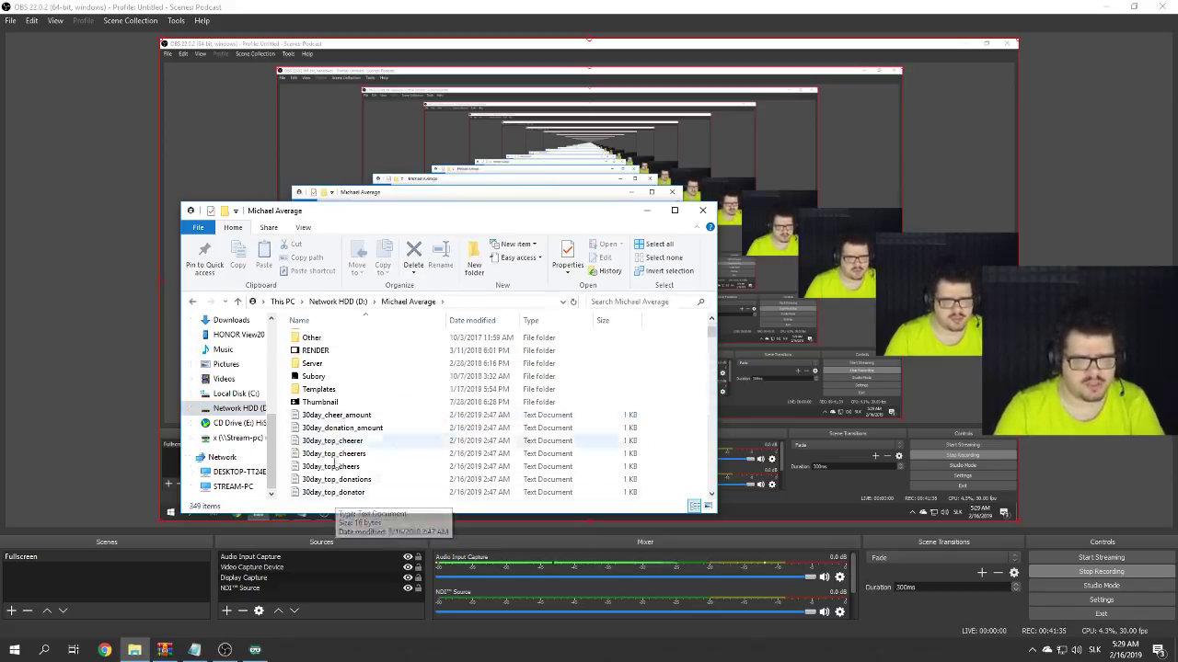
scroll(366, 448, up, 1)
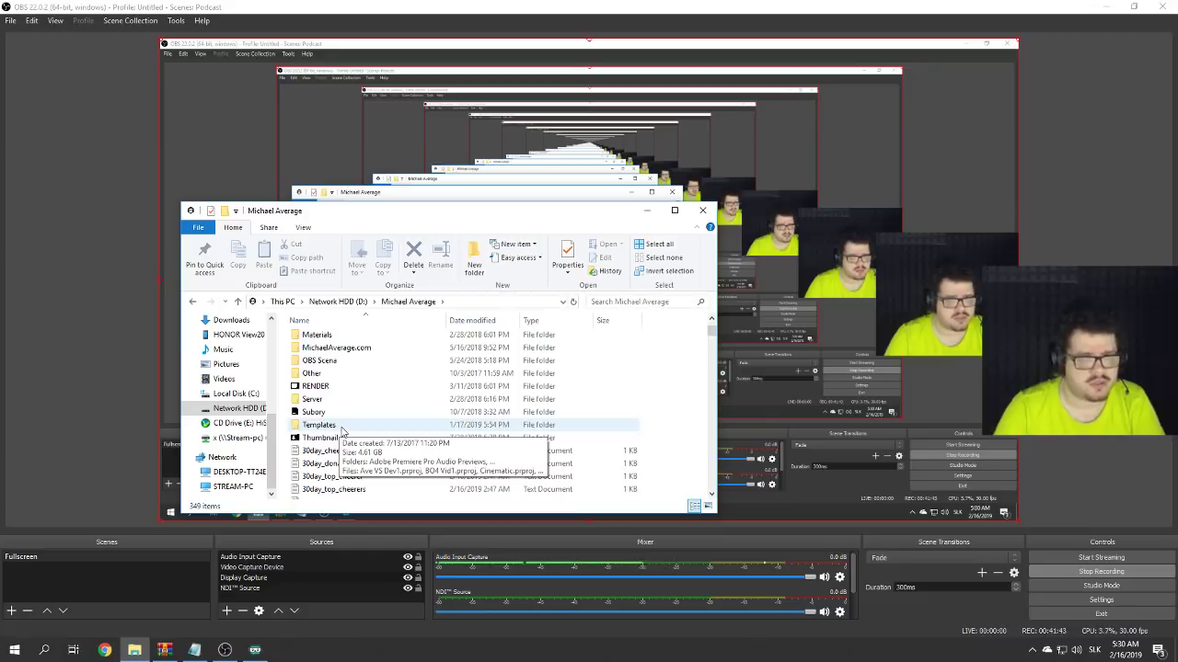
- Open the Subory folder and locate the AveFace 100x100 image
double_click(322, 413)
scroll(372, 432, down, 4)
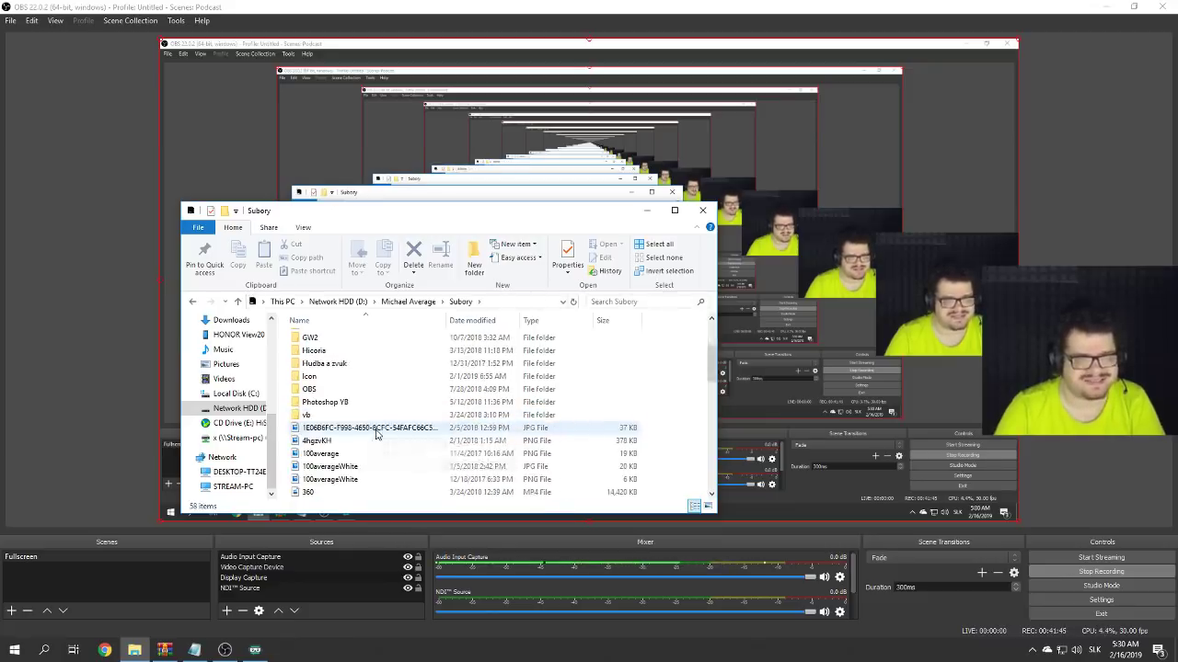
scroll(368, 432, down, 3)
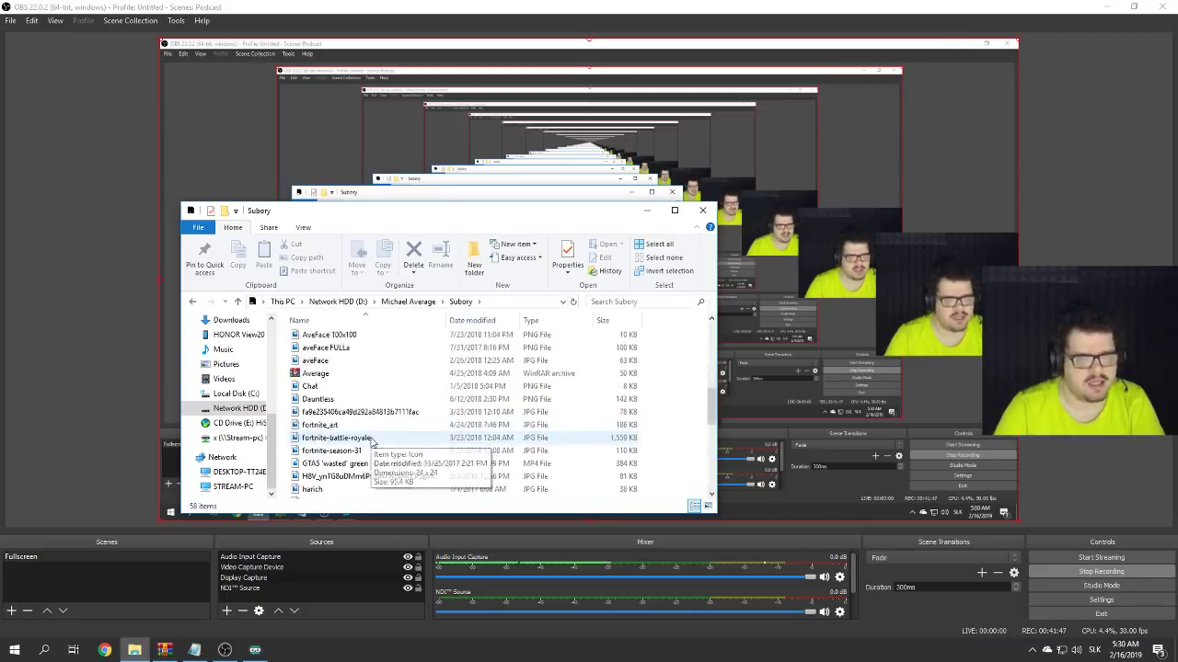
scroll(372, 439, up, 3)
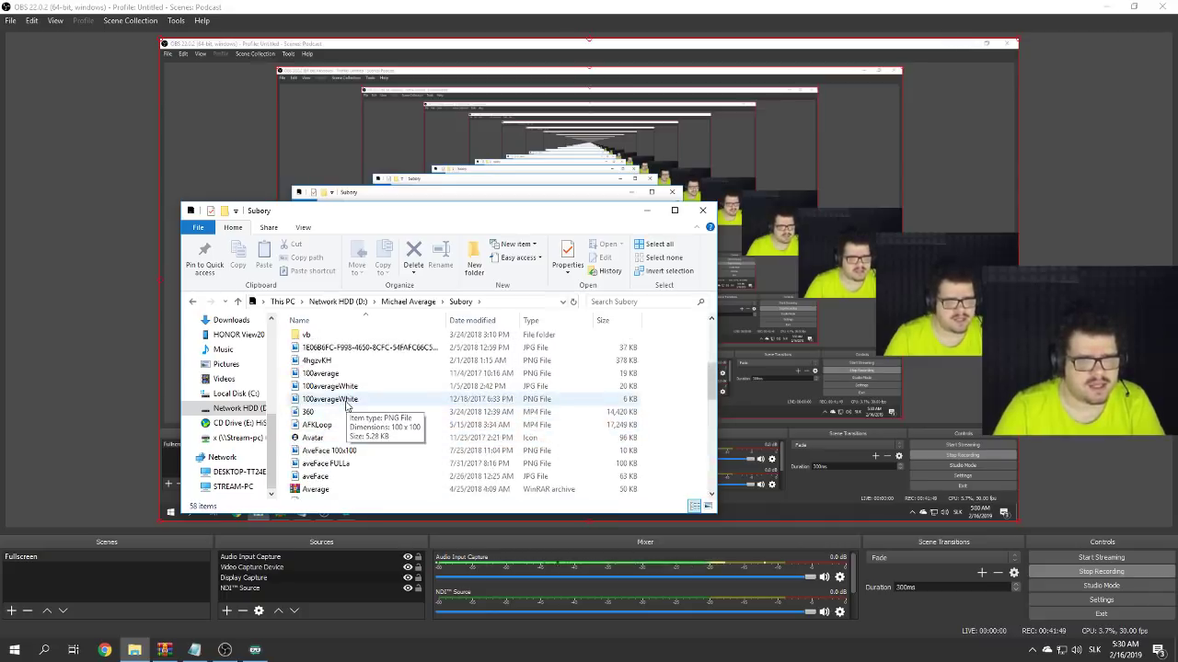
scroll(348, 410, down, 1)
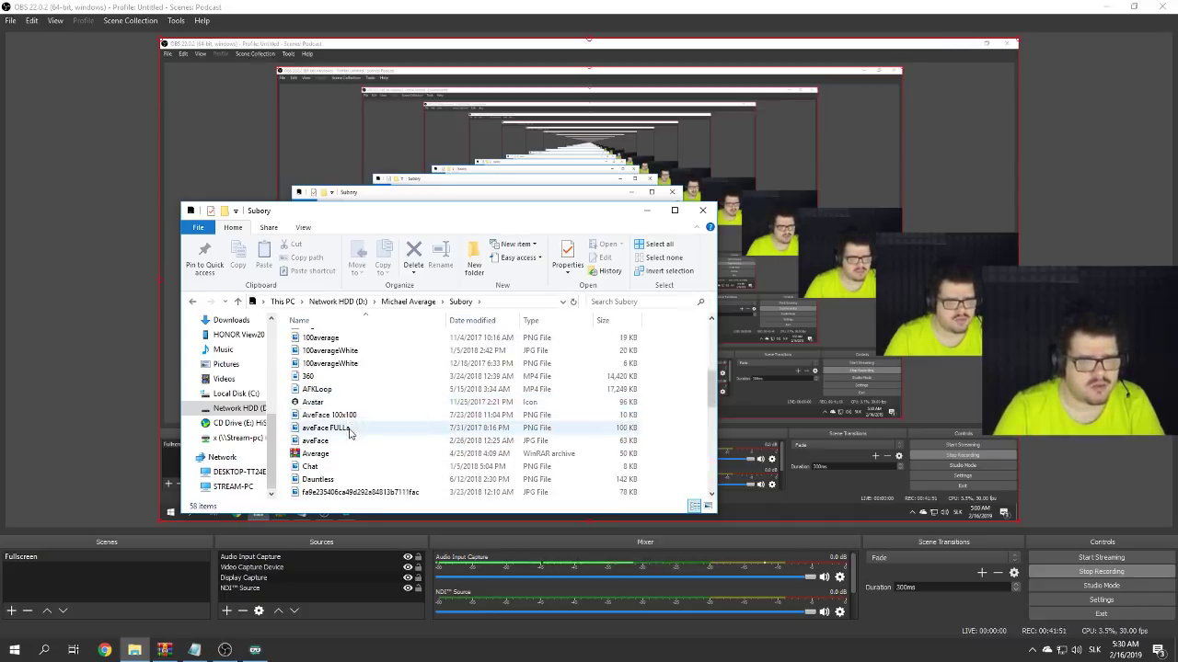
click(322, 418)
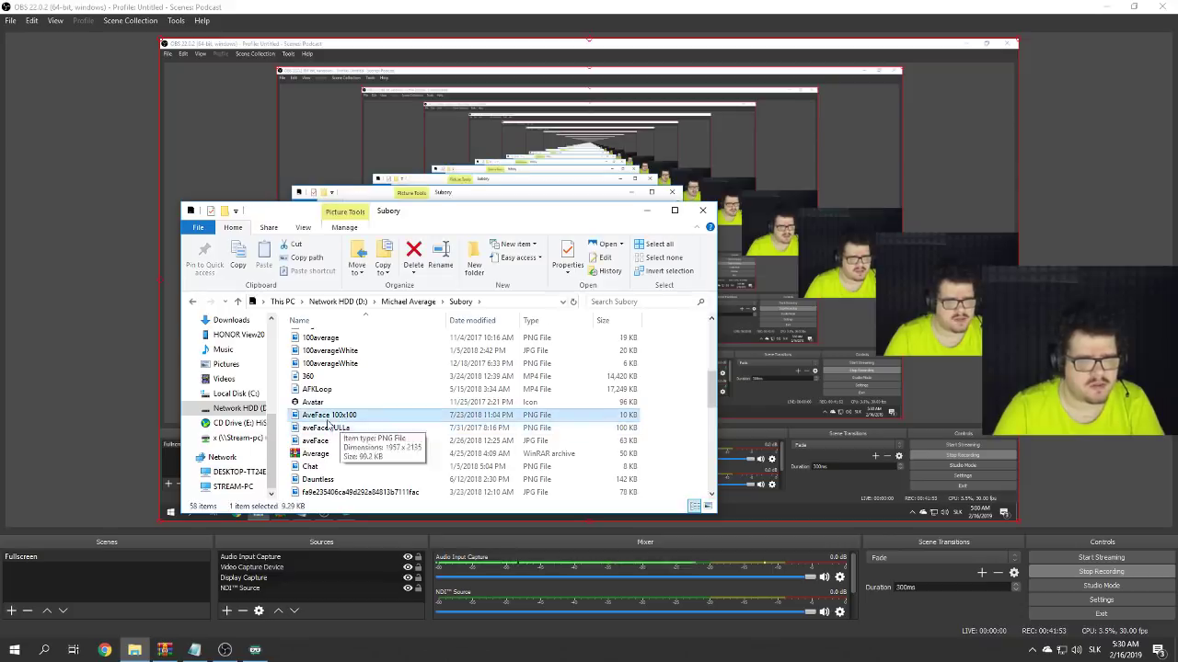
- Open the Proste Corsair folder on the shared x (\\Stream-pc) drive
click(237, 437)
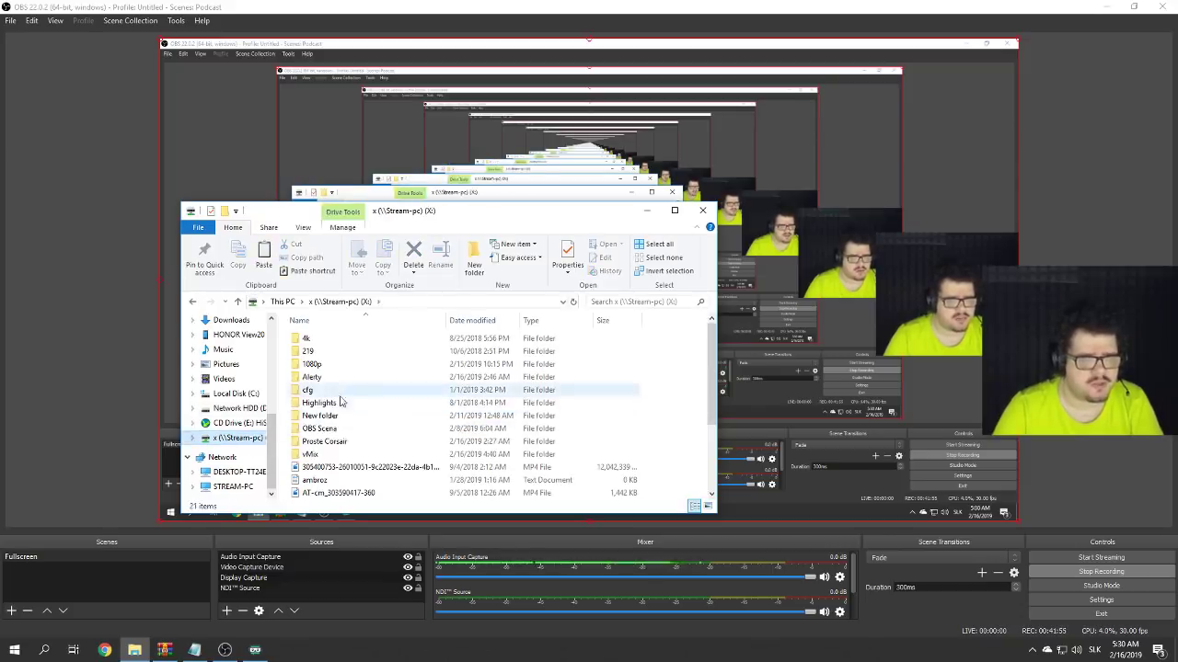
click(335, 432)
double_click(326, 441)
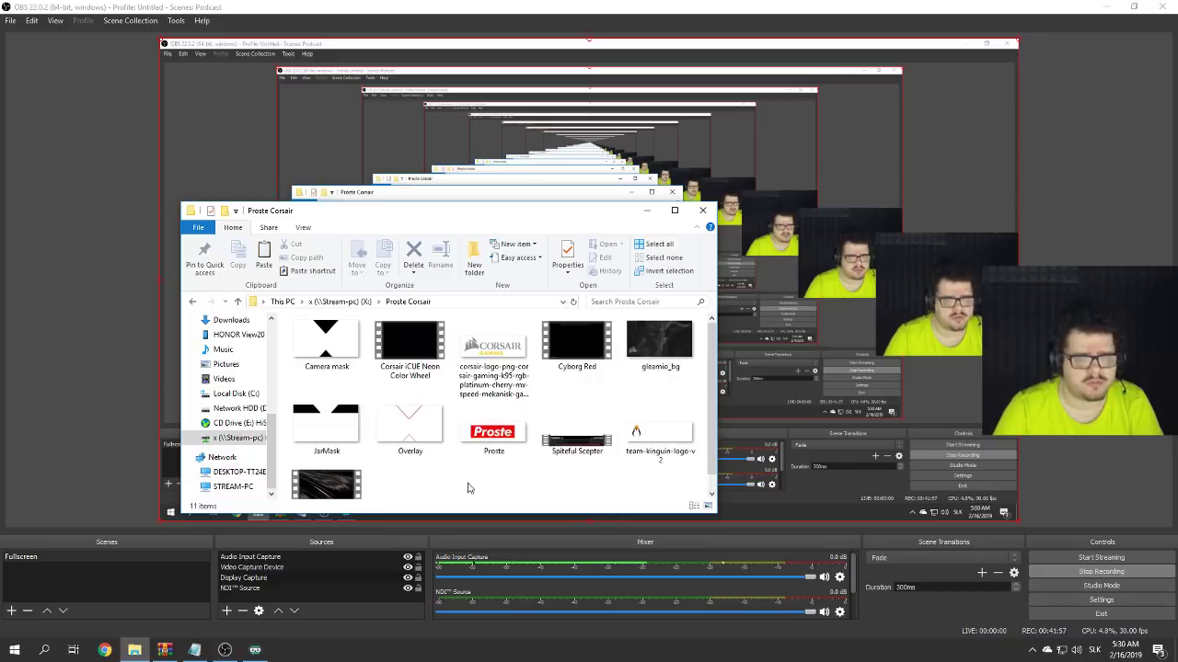
scroll(541, 488, down, 1)
scroll(538, 478, up, 1)
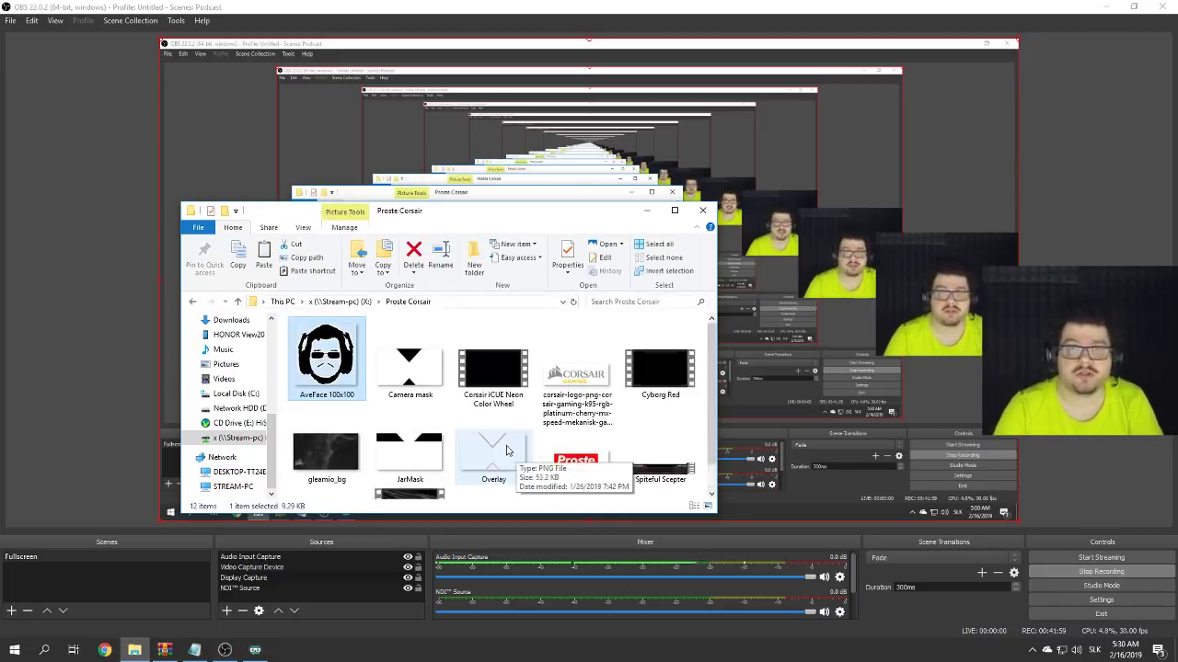
scroll(505, 448, down, 1)
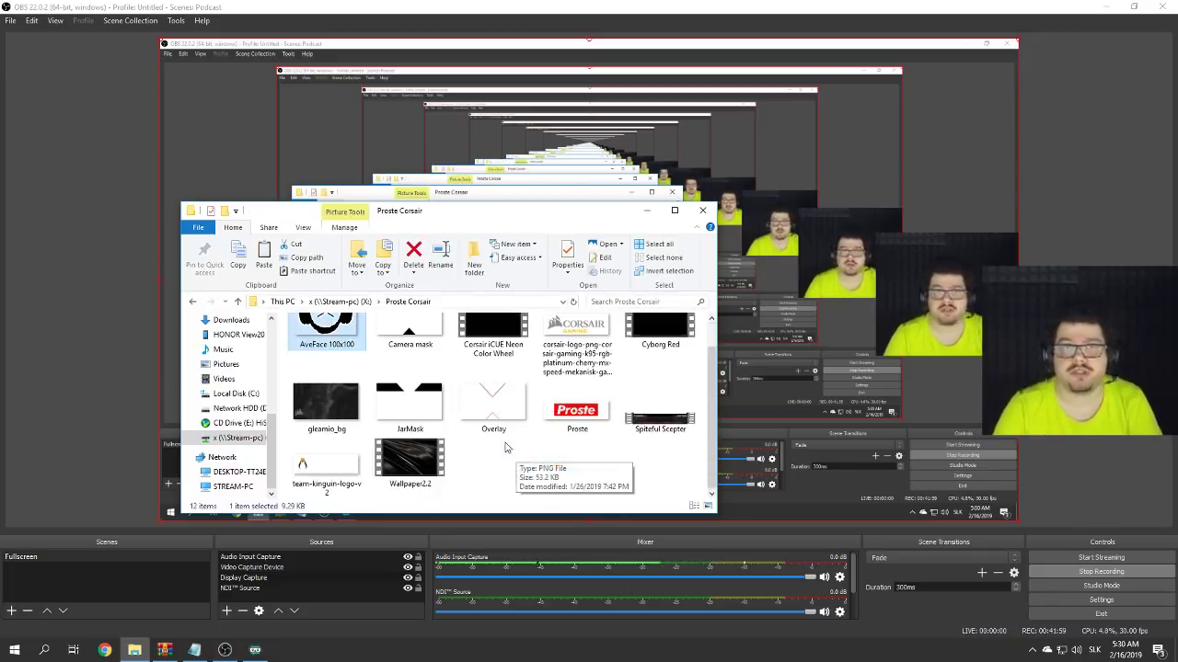
- Minimize the browser window and open HDD (X:) from This PC
click(652, 217)
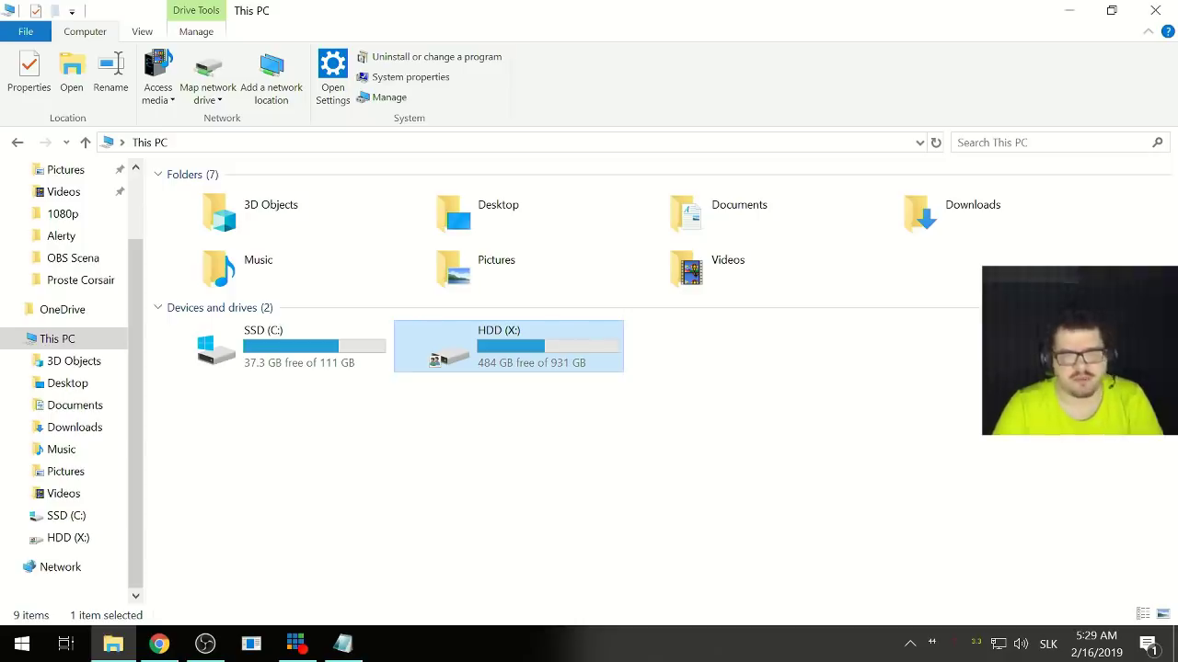
right_click(309, 348)
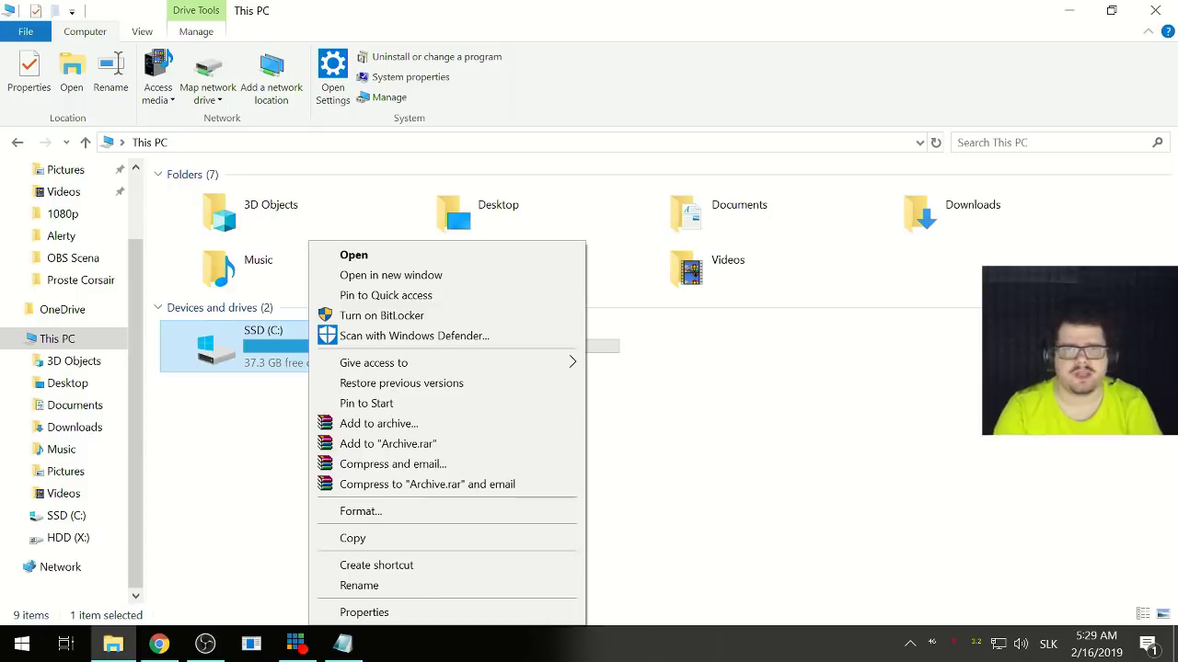
click(750, 574)
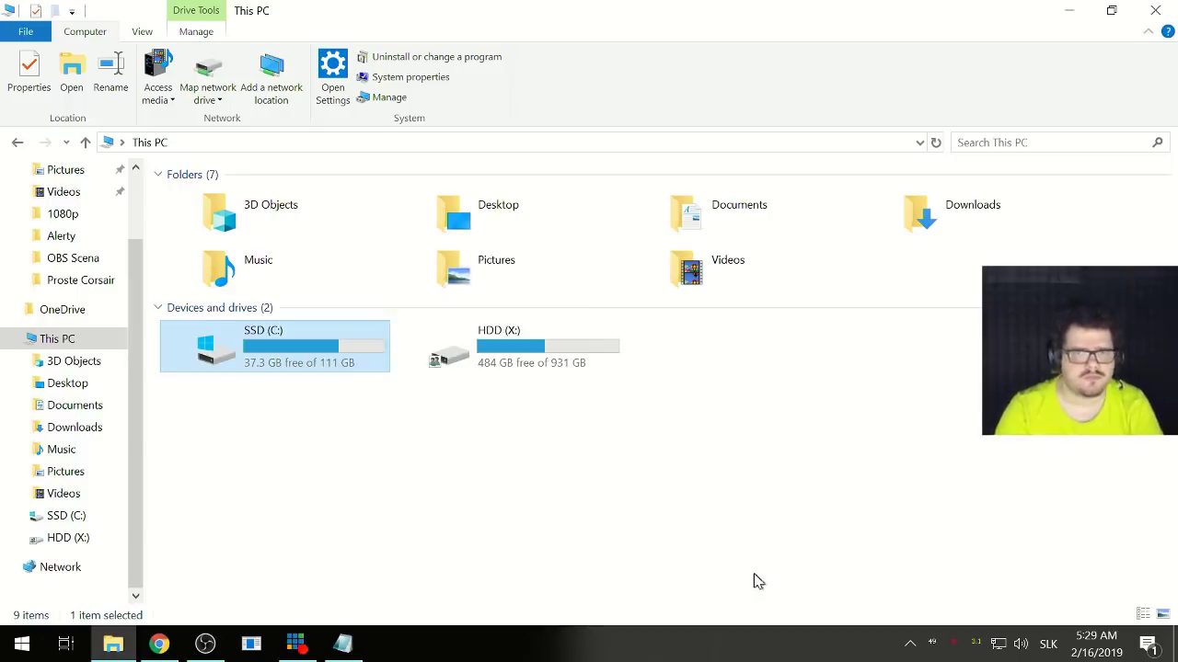
double_click(422, 375)
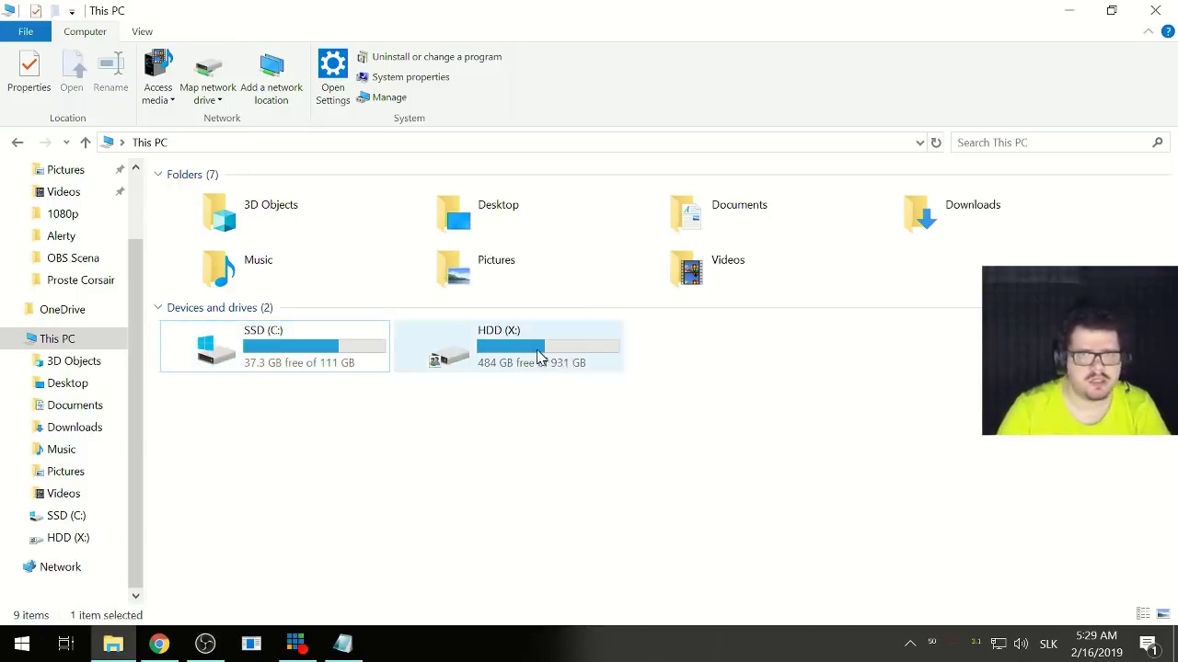
- Set AveFace to X:/Proste Corsair/AveFace 100x100.png and drag the icon beside the 65 counter
click(204, 644)
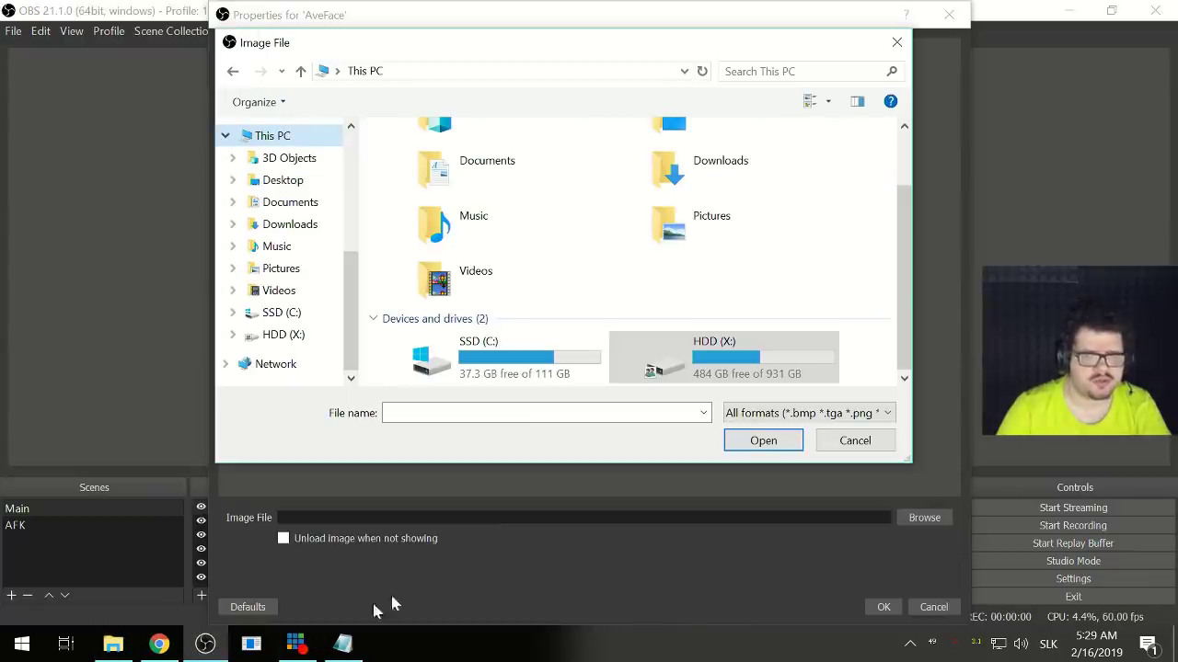
double_click(746, 355)
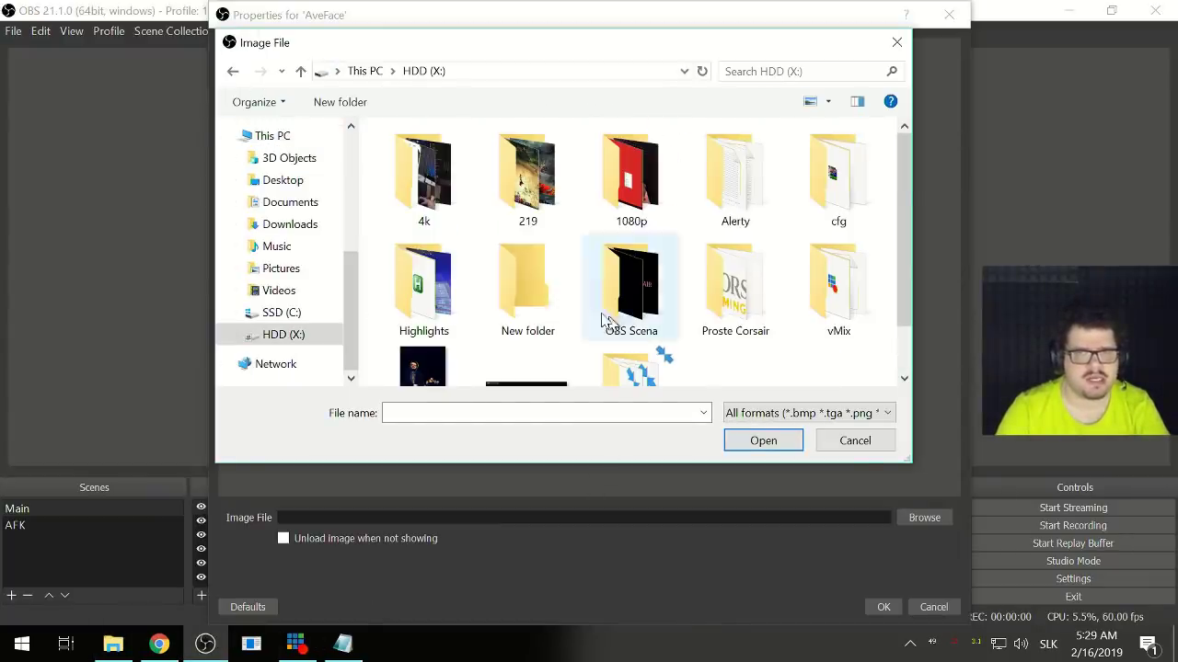
double_click(747, 317)
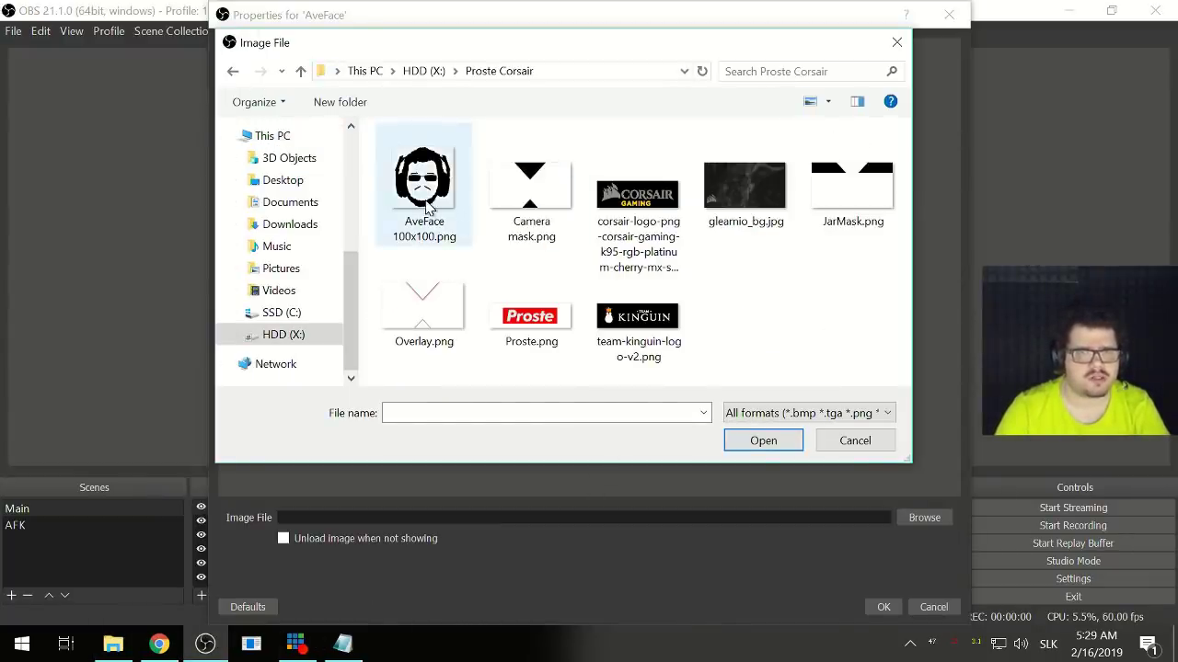
double_click(448, 230)
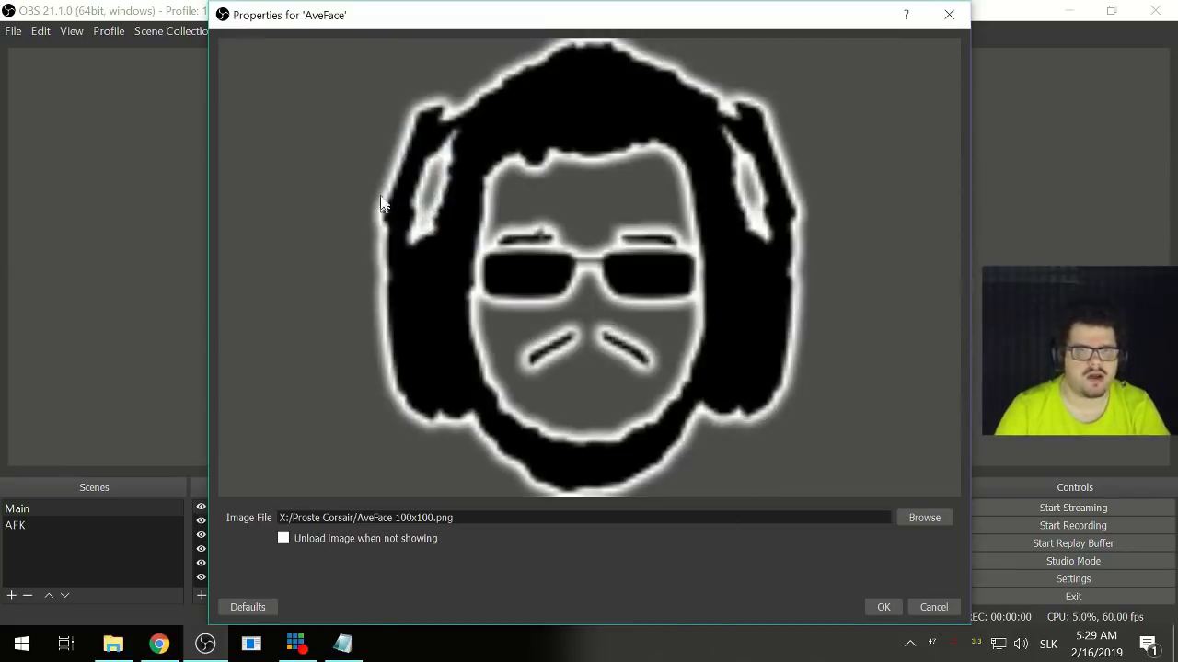
click(883, 607)
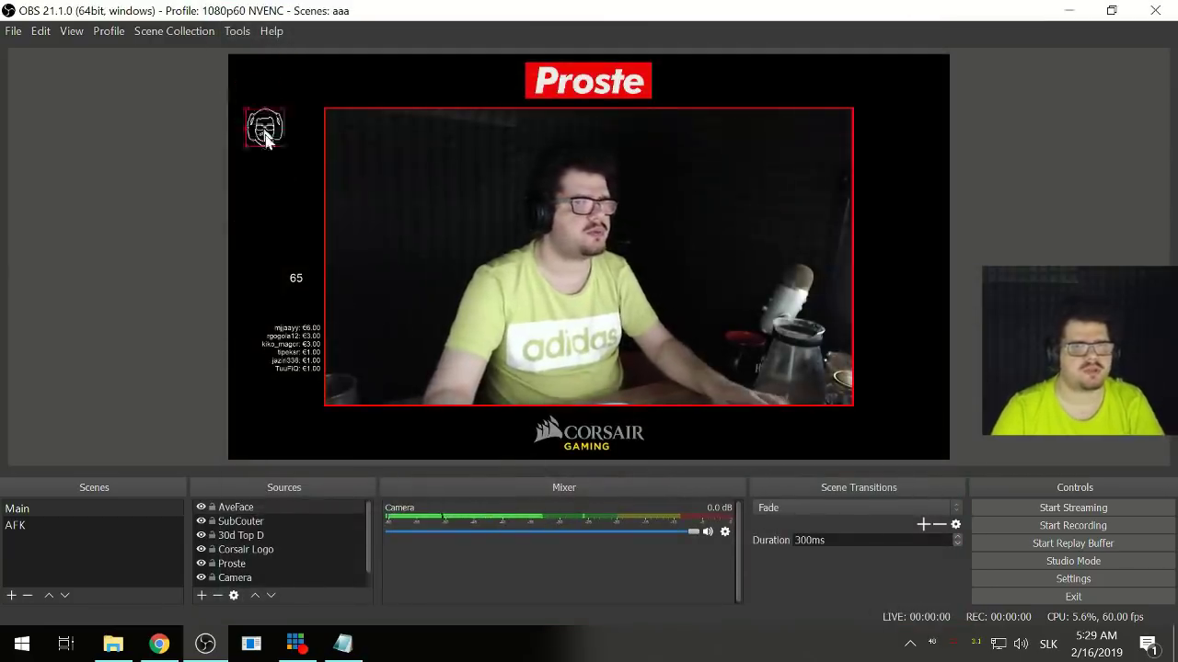
drag(265, 136, 283, 286)
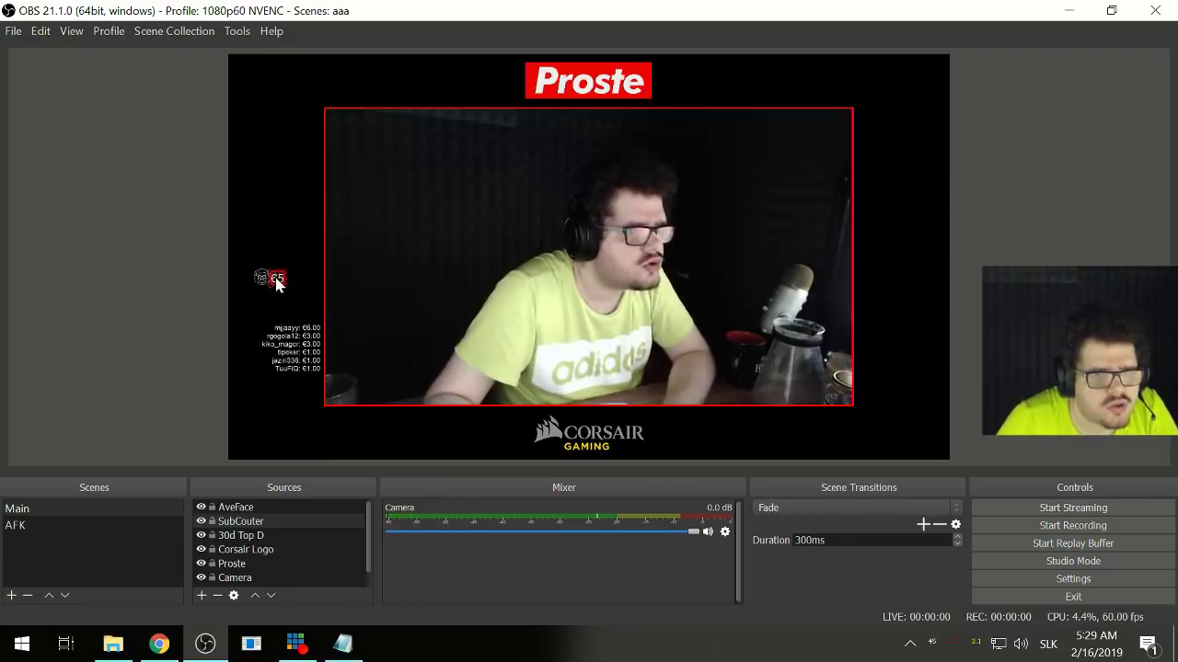
- Enable custom text extents on SubCouter, center-align it, and adjust the box height and width
right_click(274, 287)
click(324, 433)
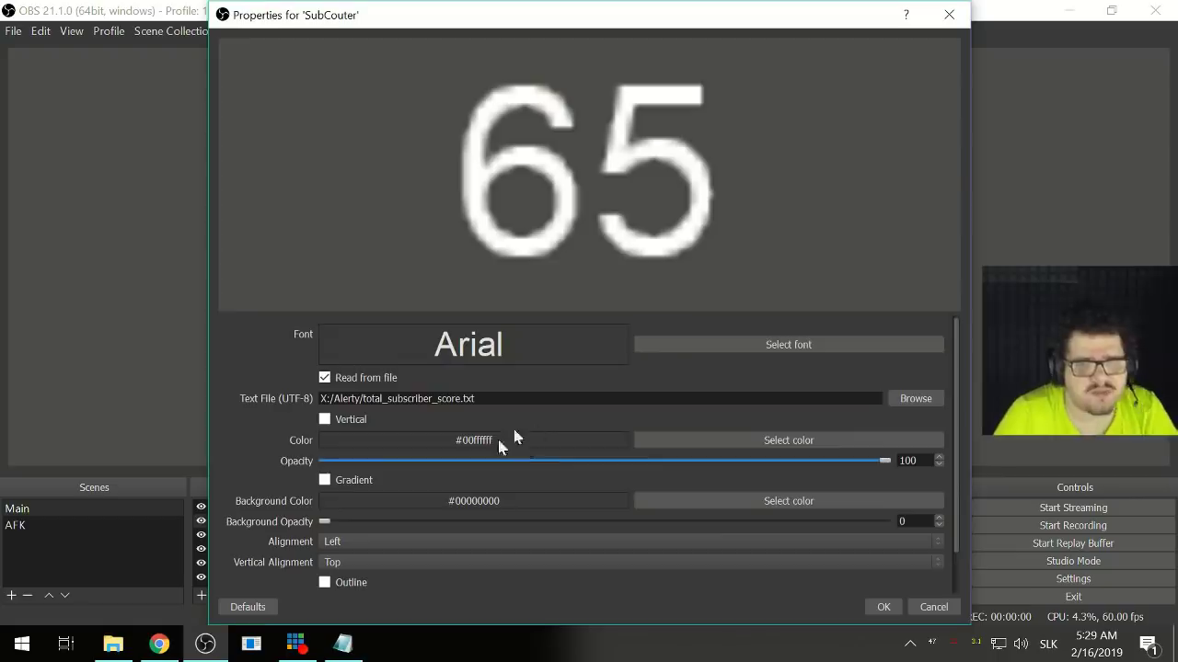
scroll(242, 490, down, 2)
click(325, 580)
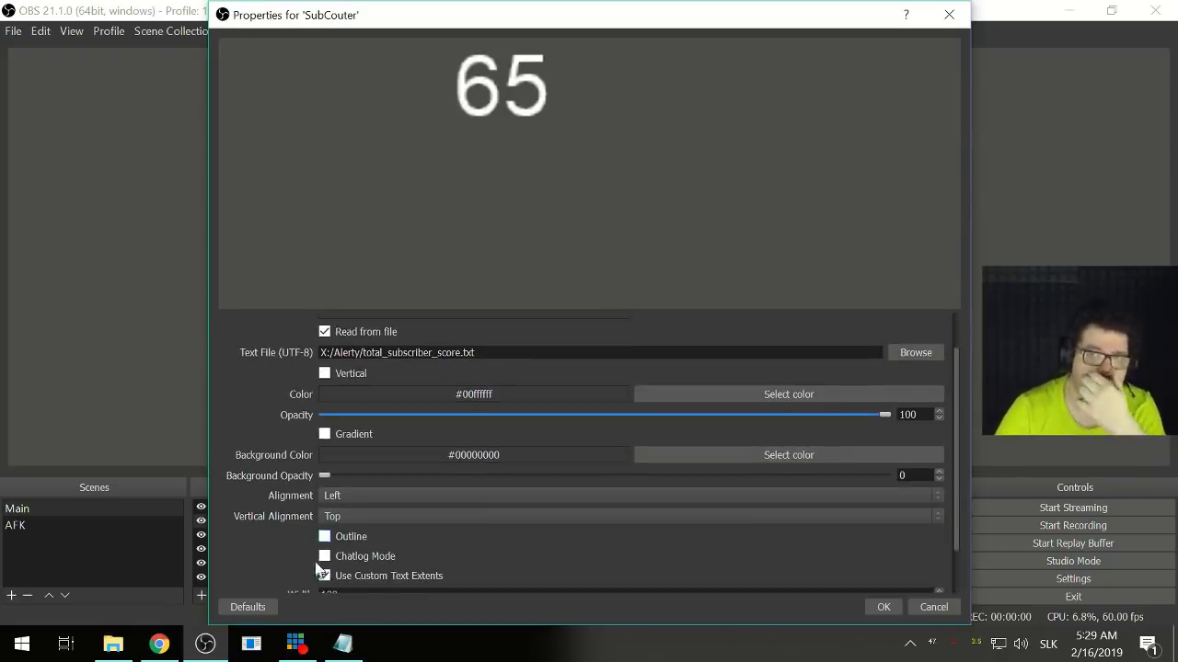
scroll(291, 540, down, 1)
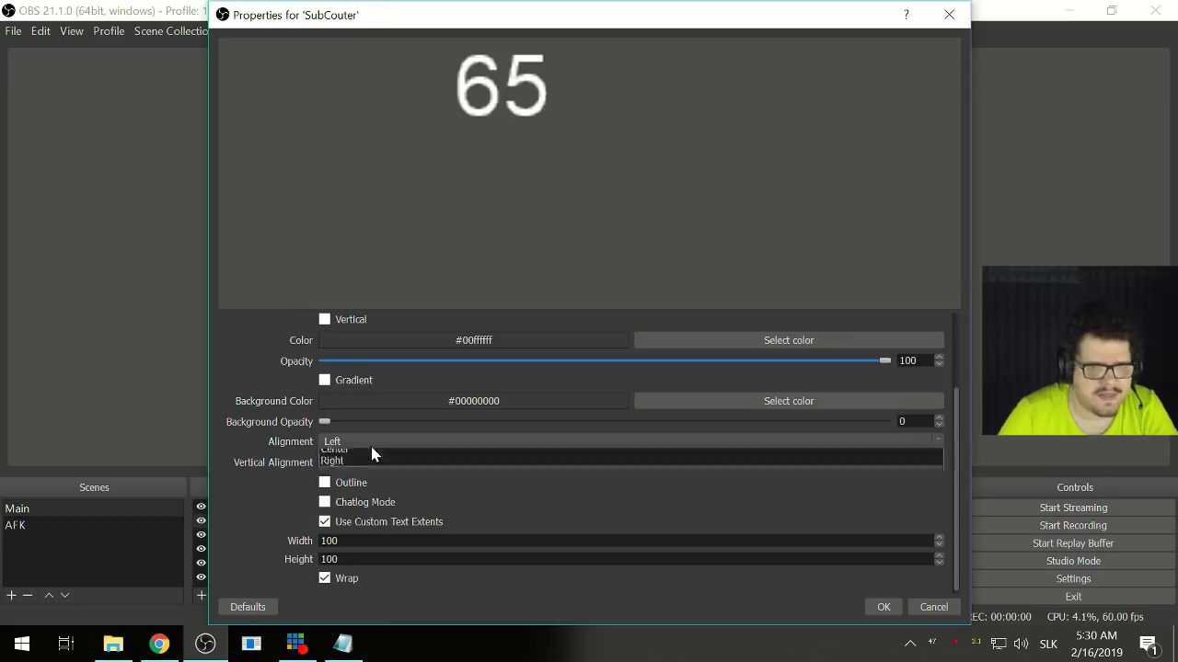
click(371, 446)
click(369, 460)
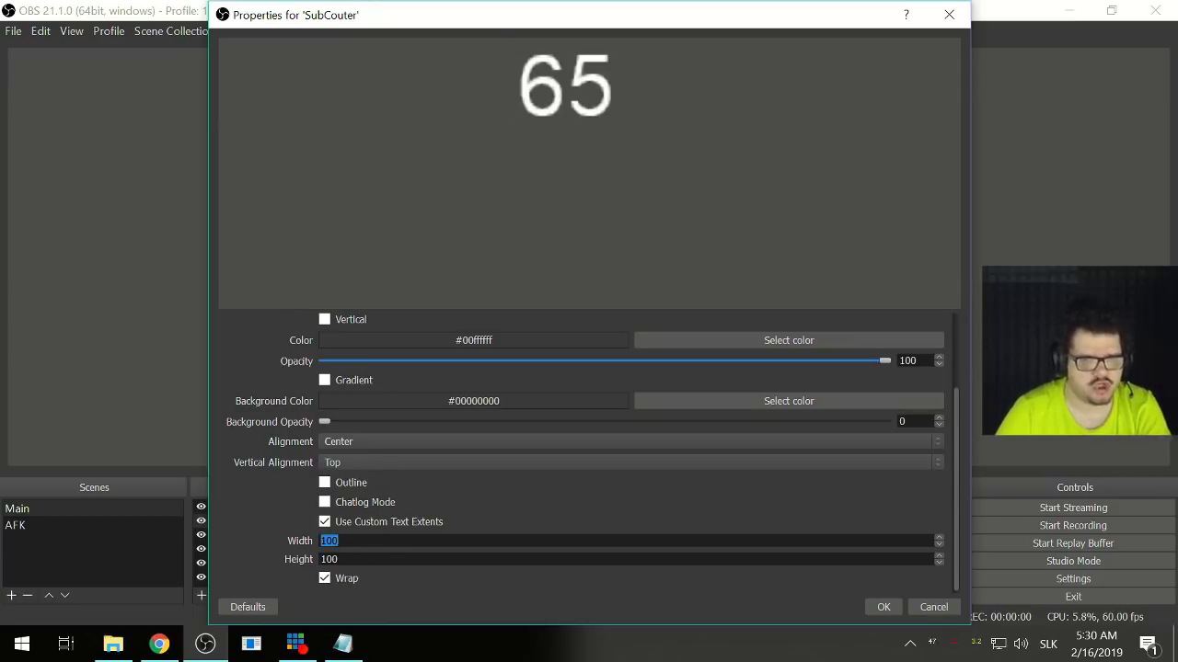
key(Tab)
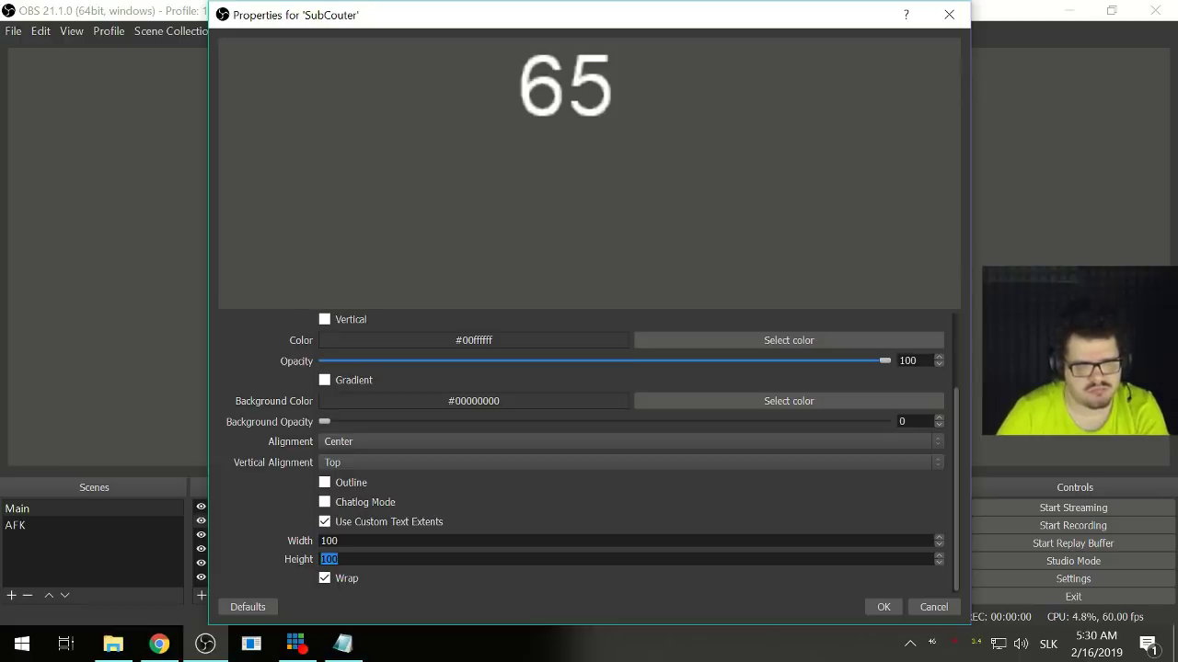
text(60)
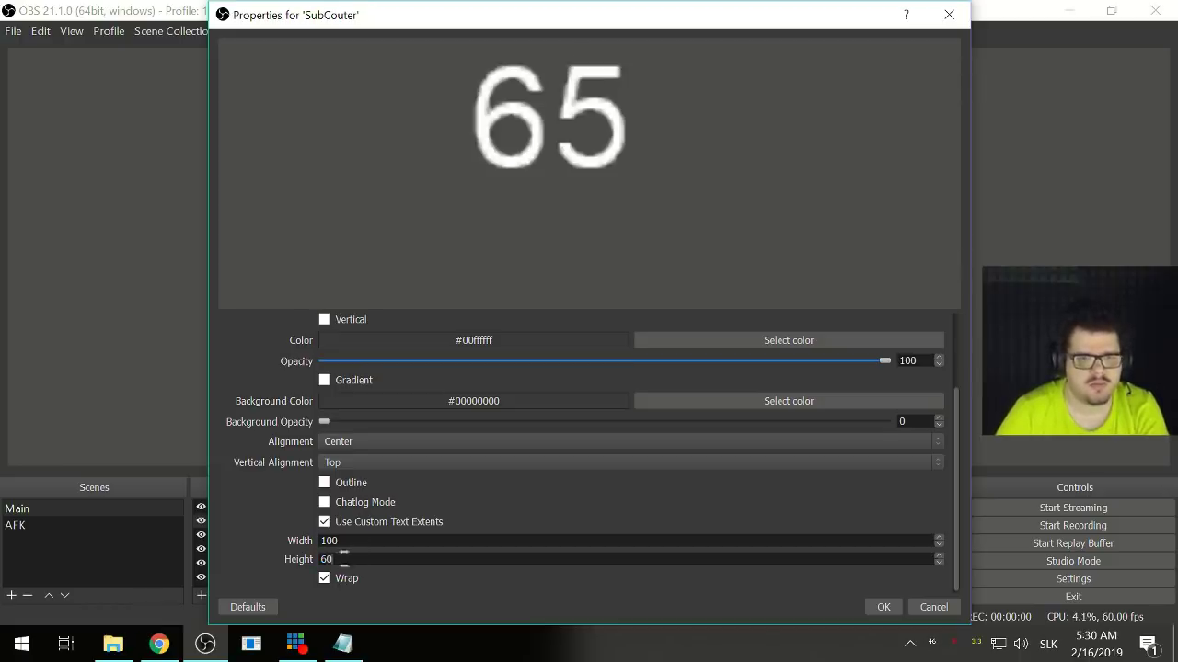
key(Page_Down)
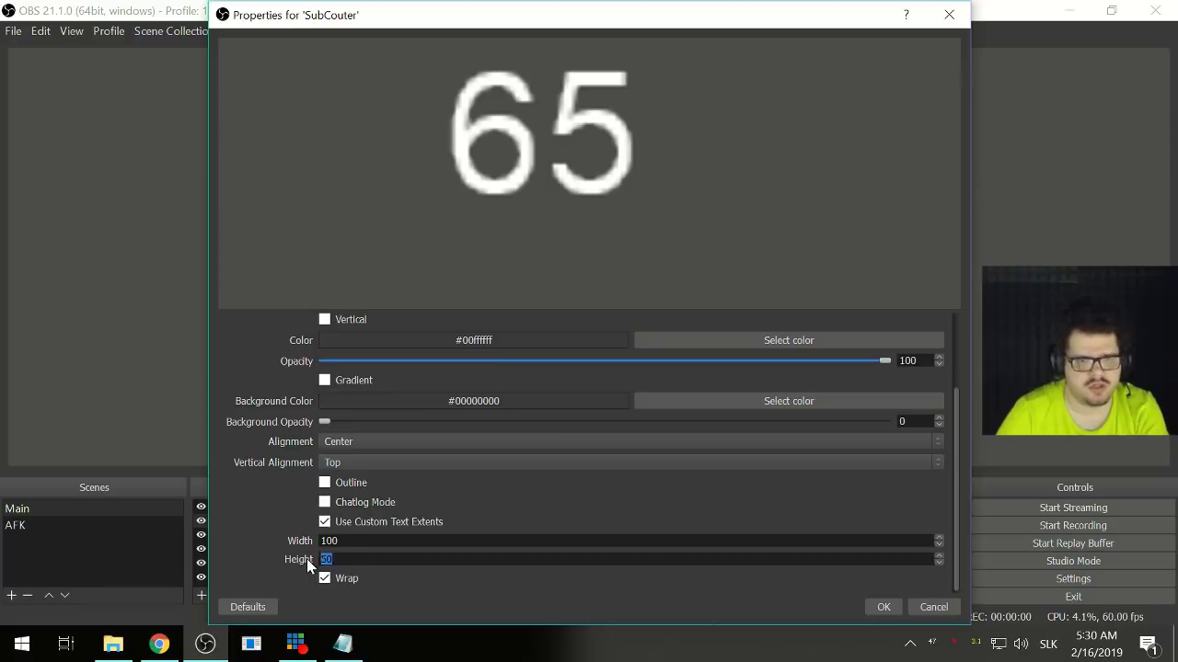
text(40)
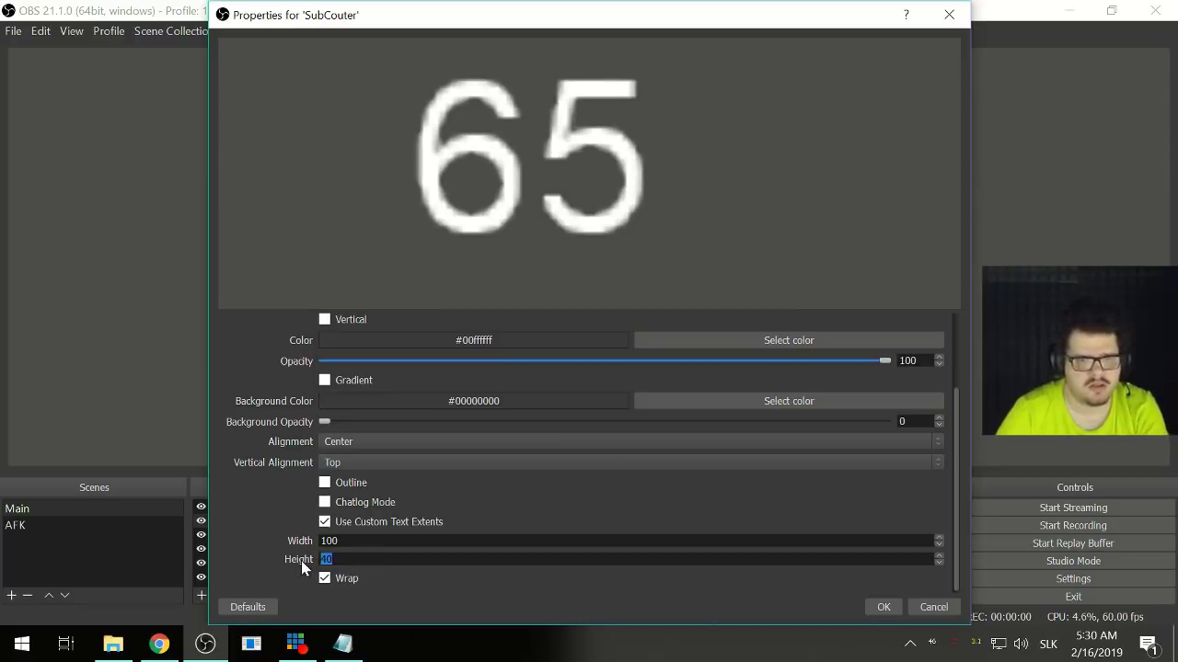
text(35)
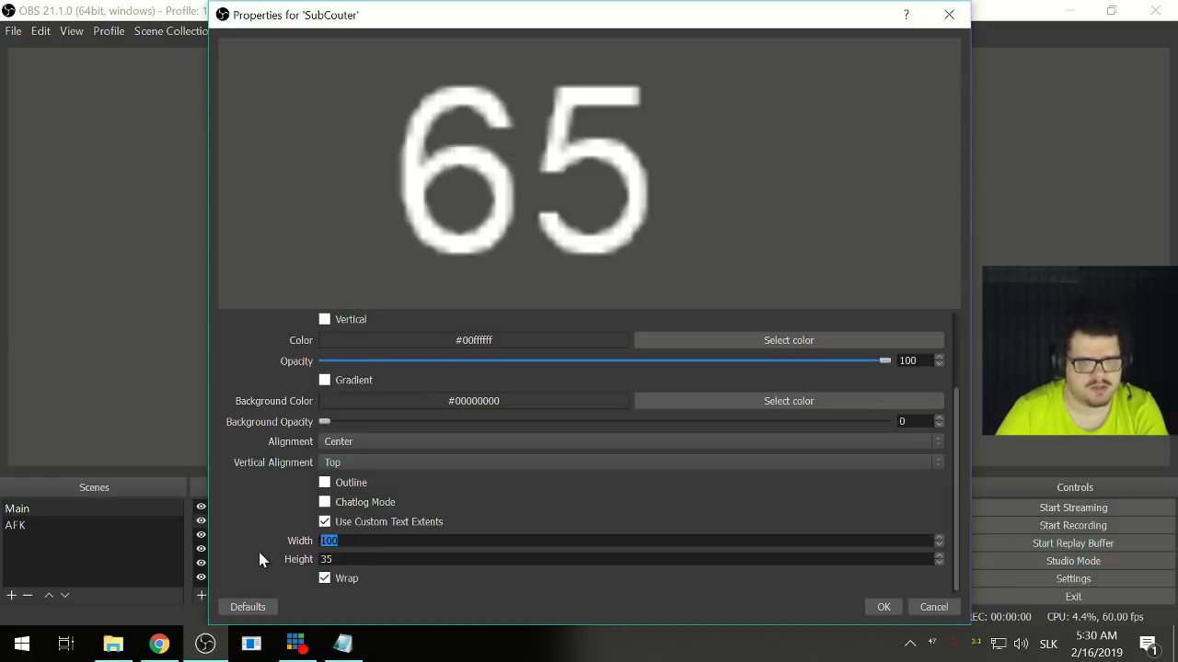
click(883, 607)
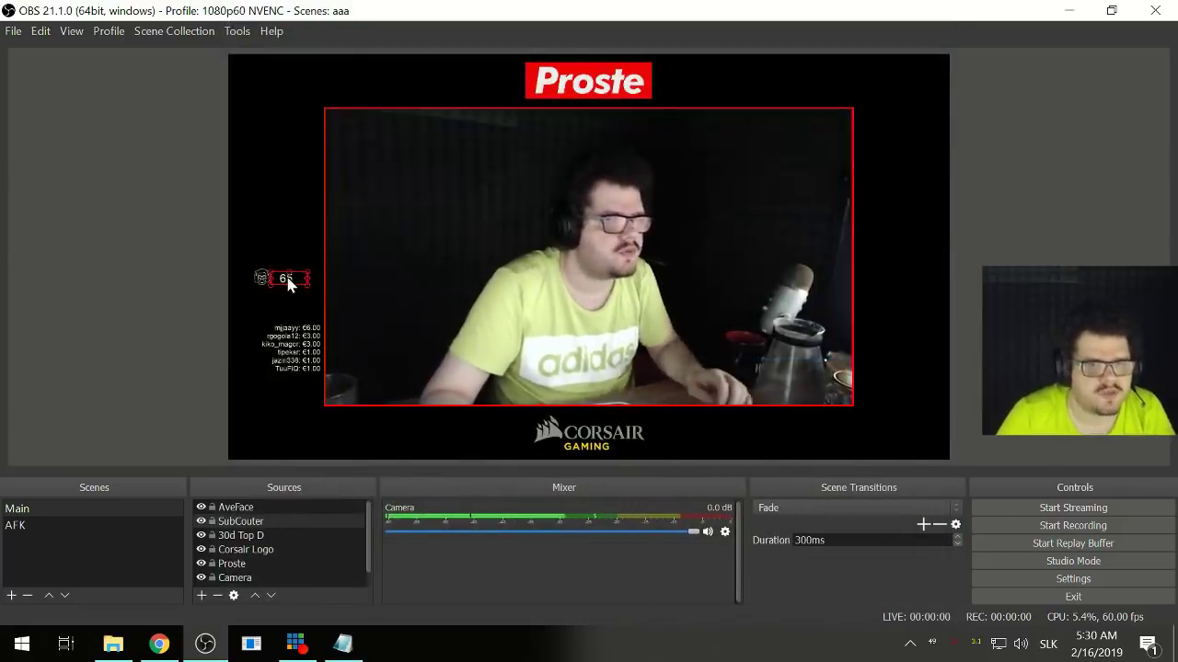
- Narrow the 65 counter in the preview, then try Left and Right alignment before keeping Center
drag(294, 278, 286, 284)
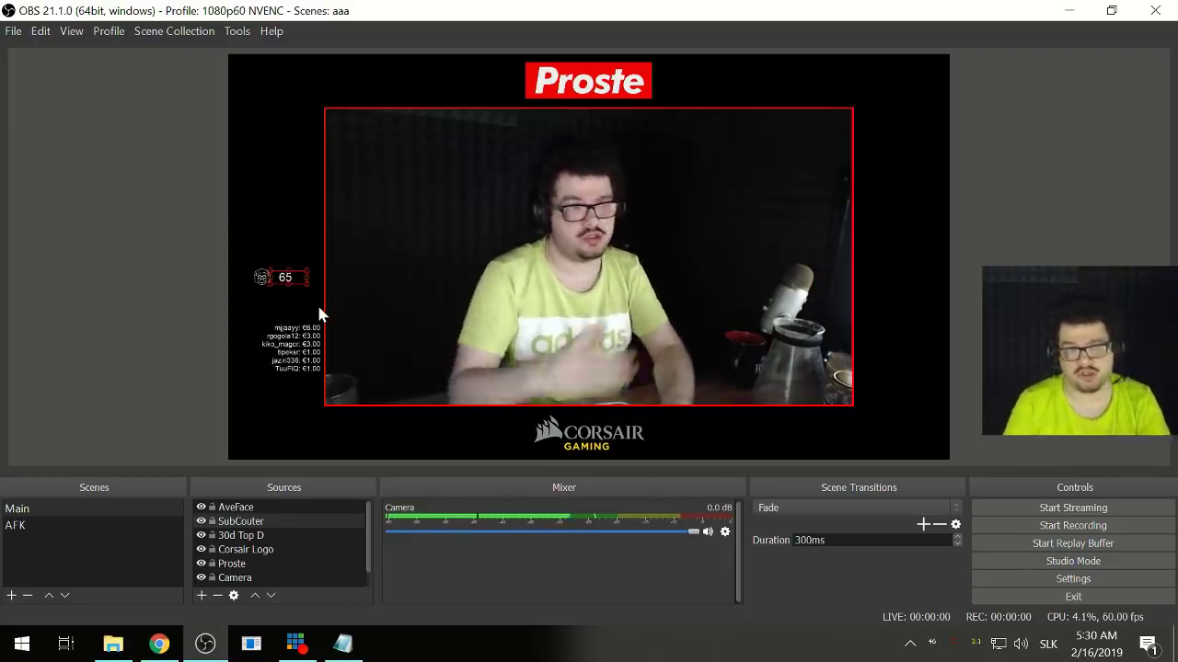
click(208, 328)
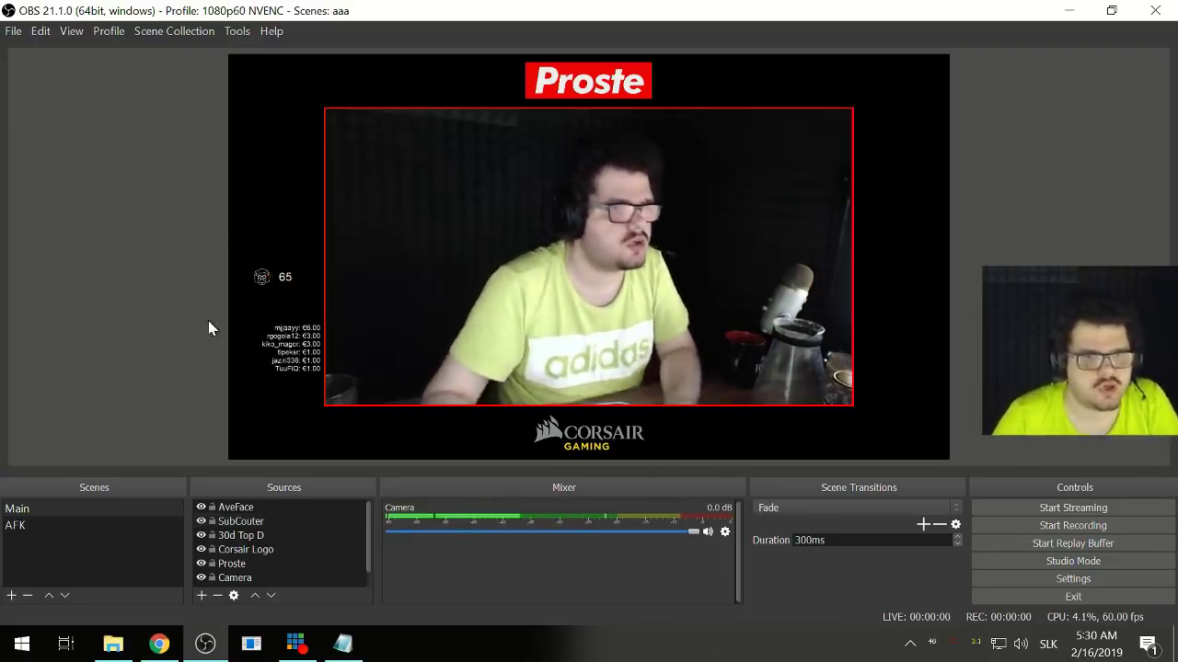
click(283, 276)
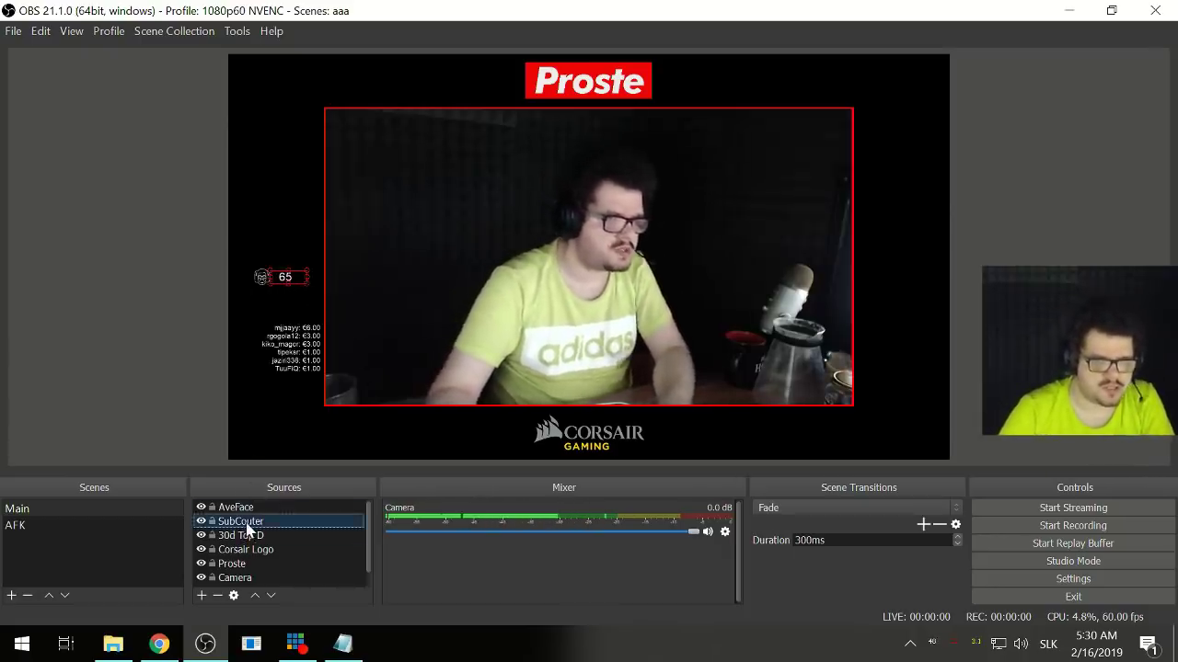
double_click(244, 522)
click(380, 549)
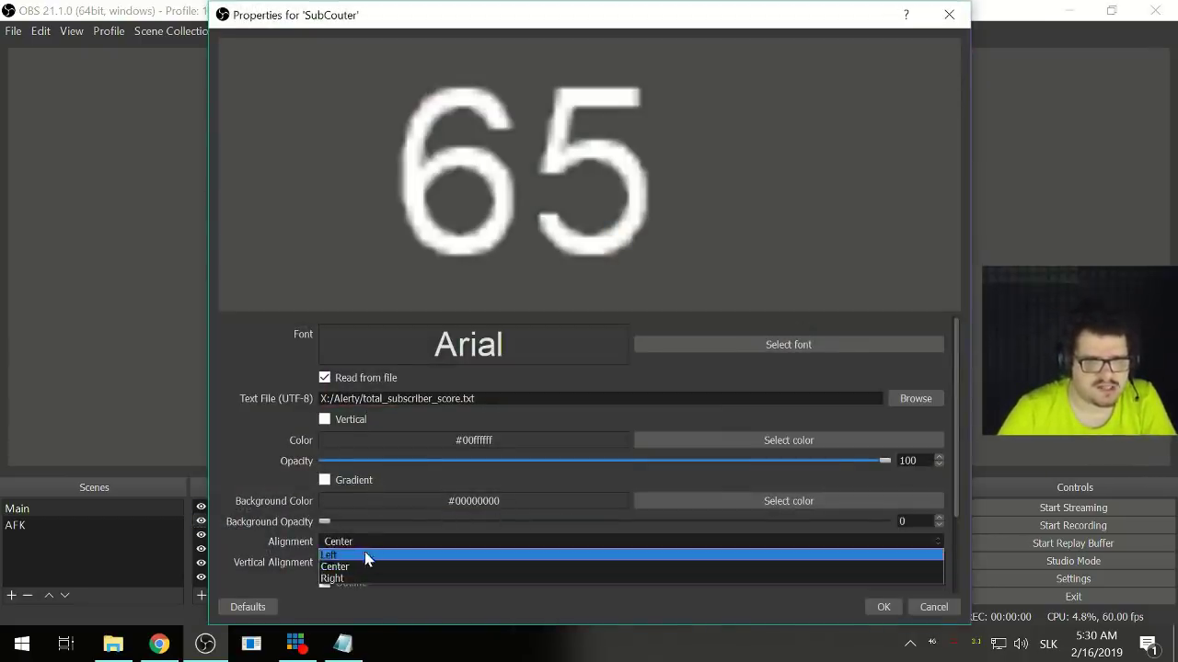
click(360, 552)
click(389, 544)
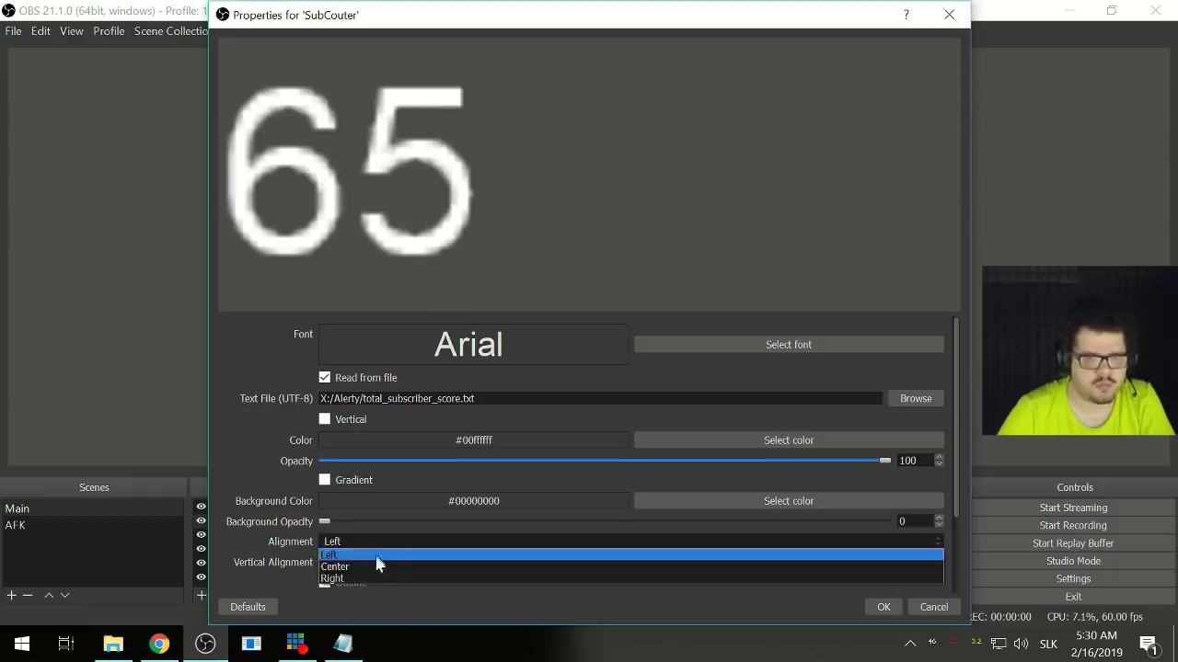
click(360, 577)
click(364, 546)
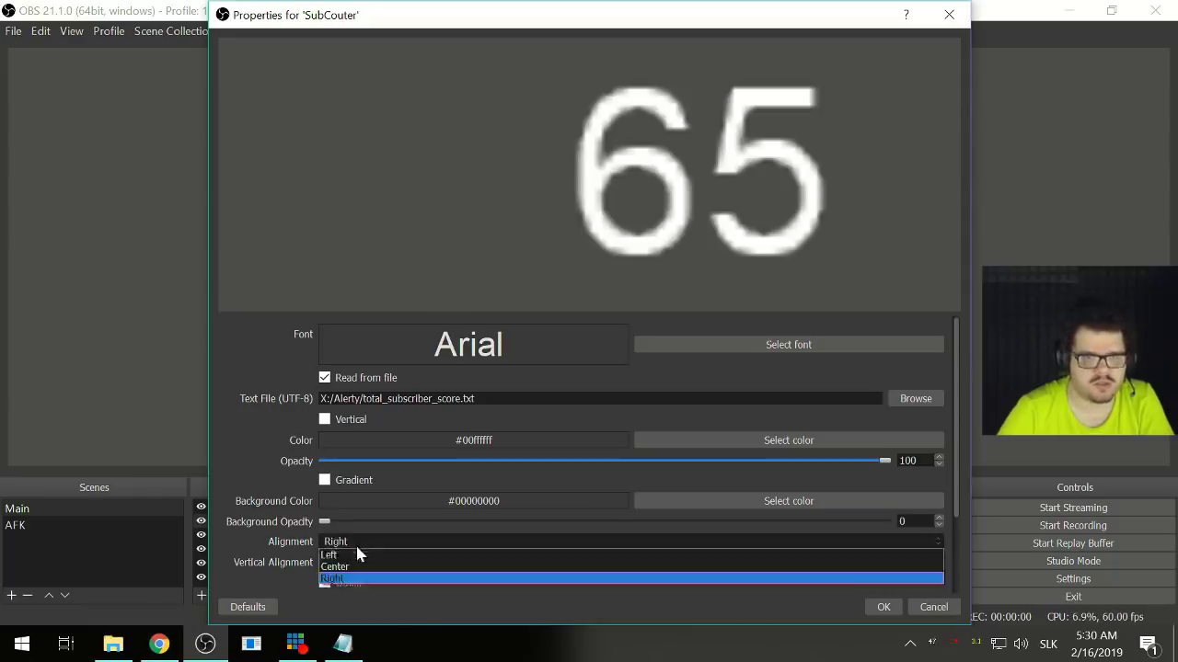
click(337, 565)
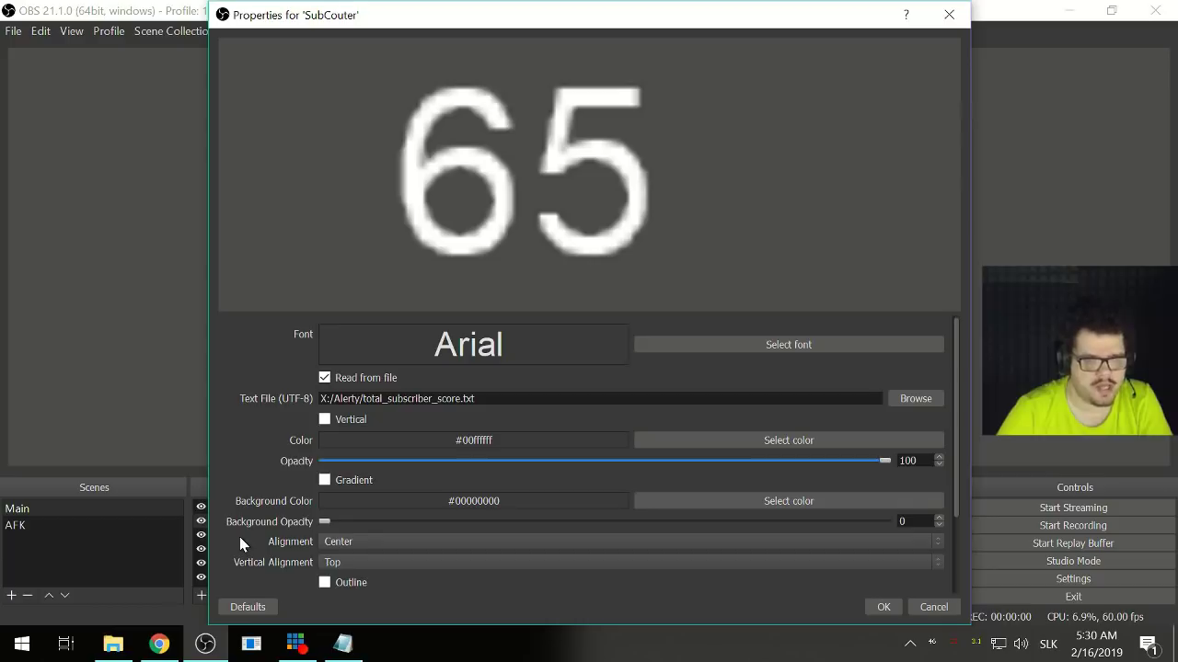
click(883, 608)
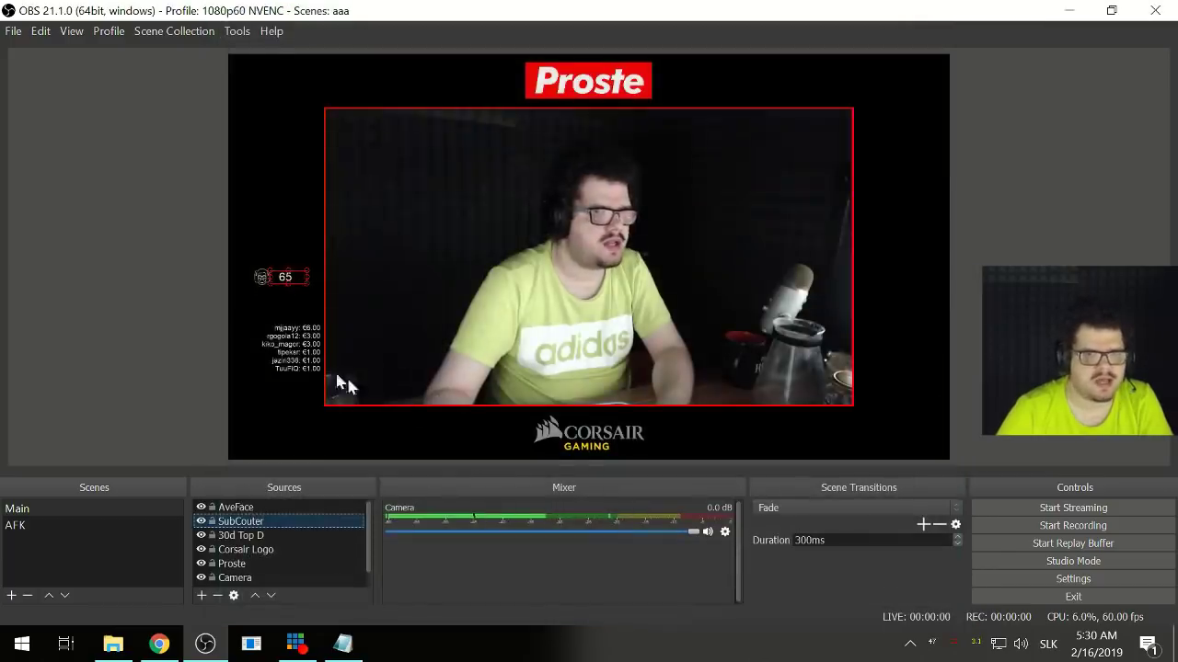
- Select AveFace and SubCouter together and nudge them down-left just above the donor list
click(218, 336)
click(271, 278)
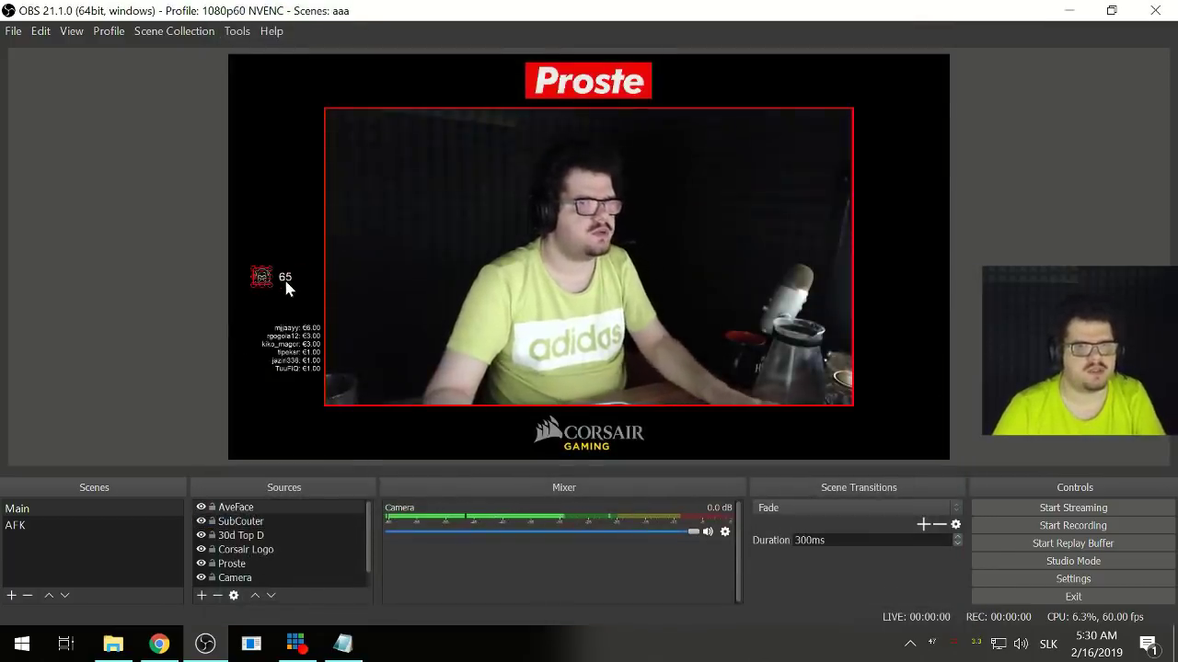
click(286, 283)
ctrl+click(262, 282)
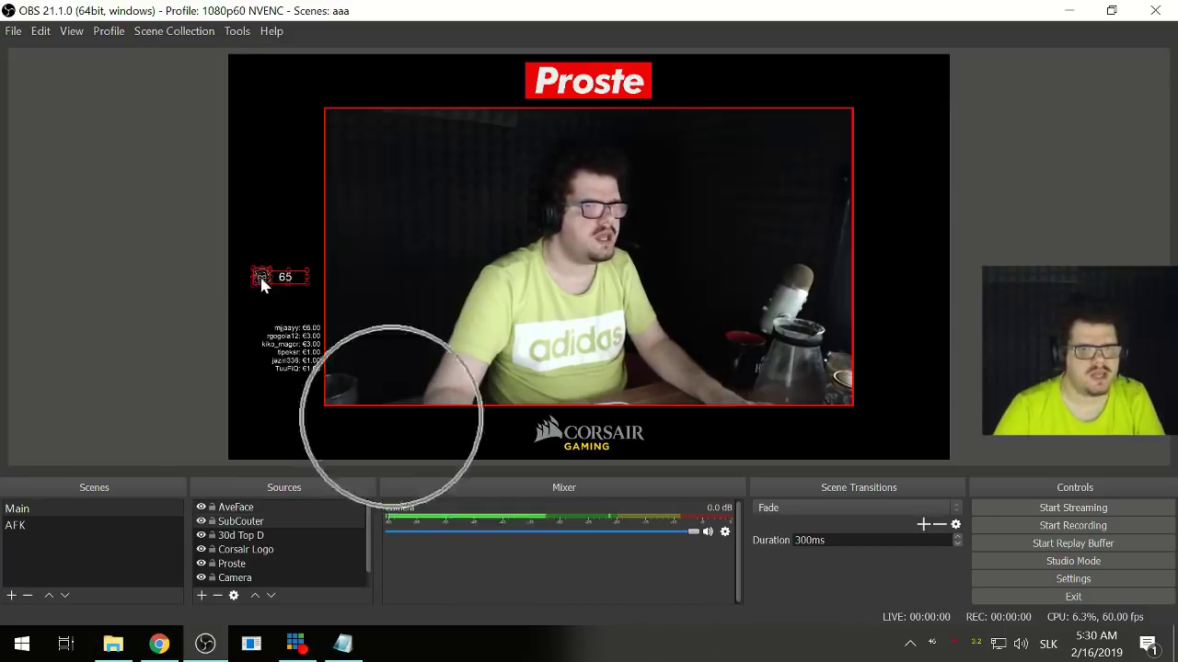
key(Down)
key(Down)
key(Down)
key(Down)
key(Down)
key(Down)
key(Down)
key(Down)
key(Down)
key(Down)
key(Down)
key(Down)
key(Down)
key(Down)
key(Down)
key(Down)
key(Down)
key(Down)
key(Down)
key(Down)
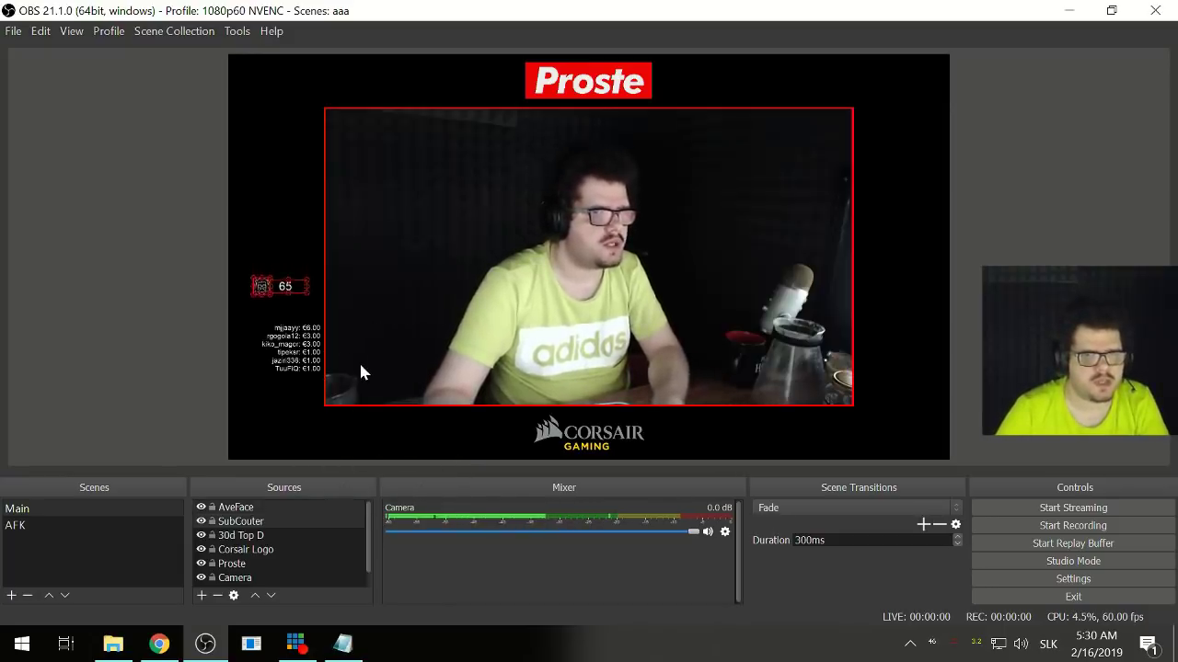
key(Down)
key(Down)
key(Down)
key(Down)
key(Down)
key(Down)
key(Down)
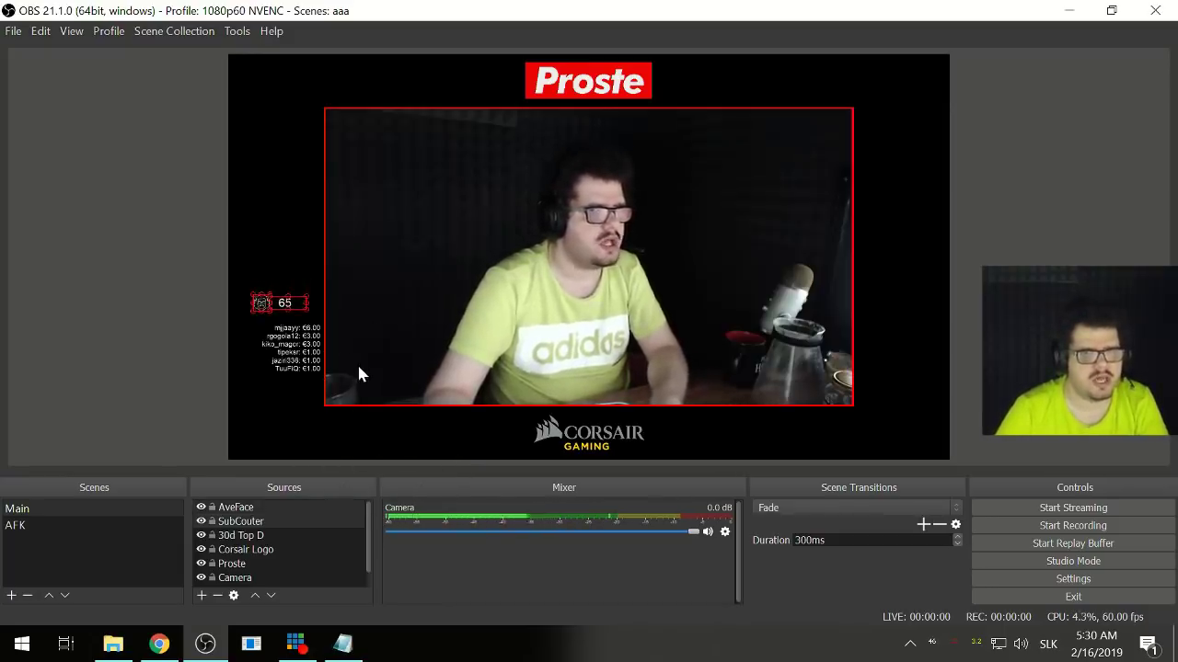
key(Left)
key(Left)
key(Left)
key(Left)
key(Left)
key(Left)
key(Left)
key(Left)
key(Left)
key(Left)
key(Left)
key(Left)
key(Left)
key(Left)
key(Left)
key(Left)
key(Left)
key(Left)
key(Left)
key(Left)
key(Down)
key(Down)
key(Down)
key(Down)
key(Down)
key(Down)
key(Down)
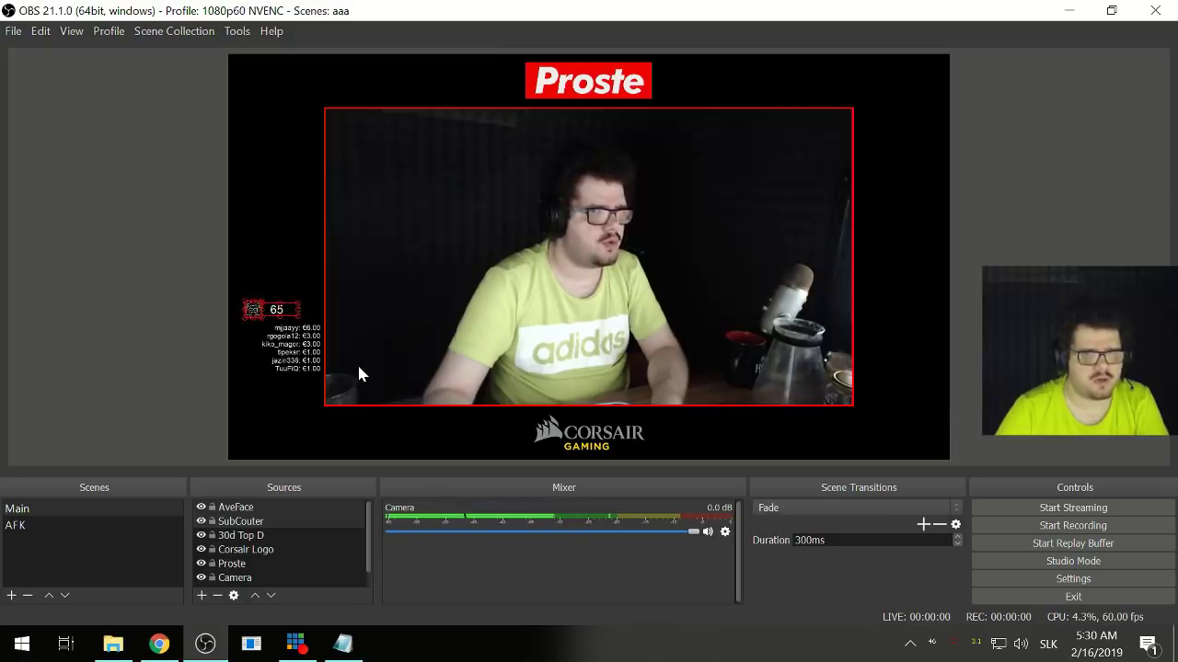
key(Left)
key(Left)
key(Left)
key(Left)
key(Left)
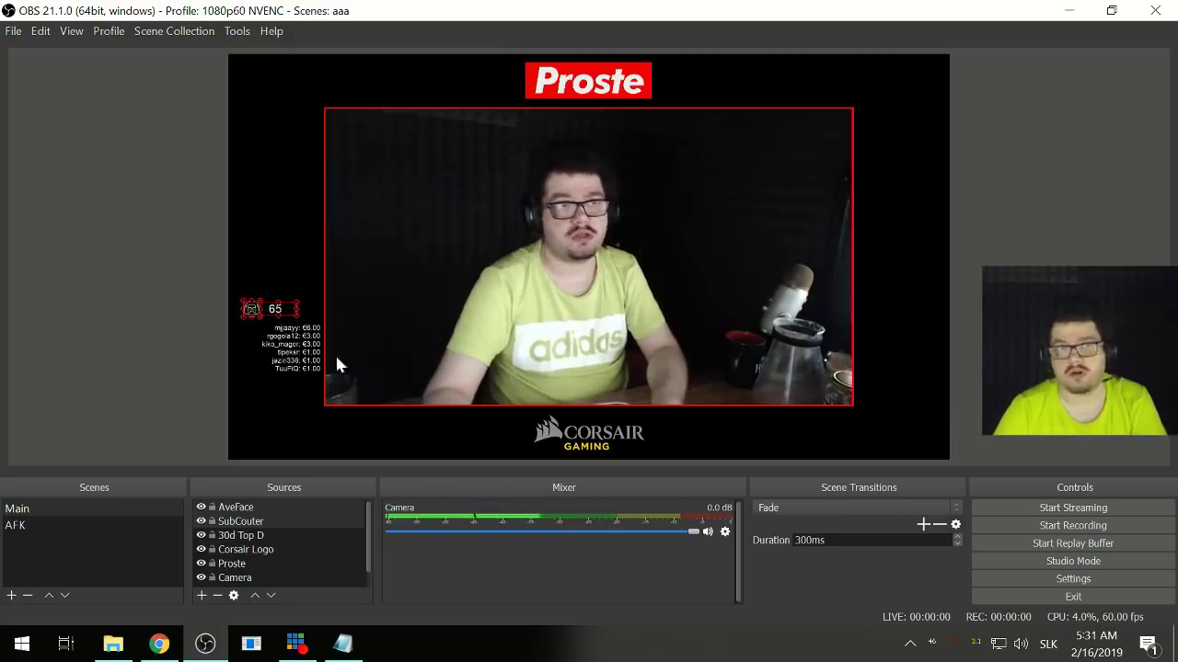
click(113, 322)
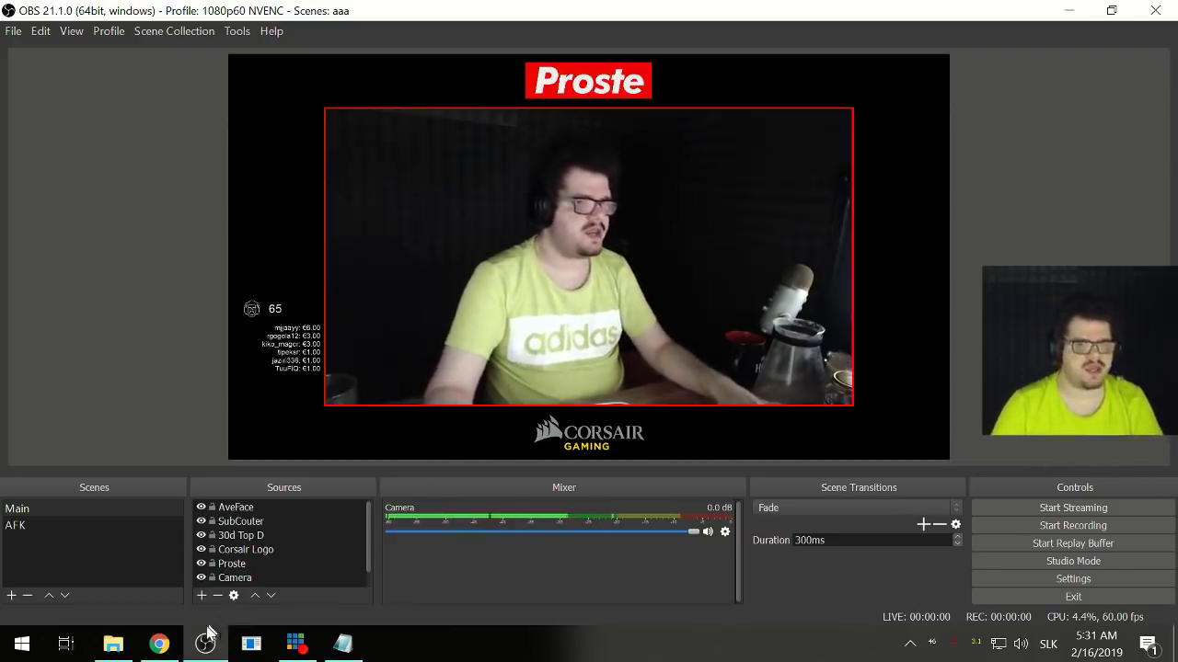
- Switch to Chrome and type 'stream' into the address bar, then dismiss the suggestions
mouse_move(155, 651)
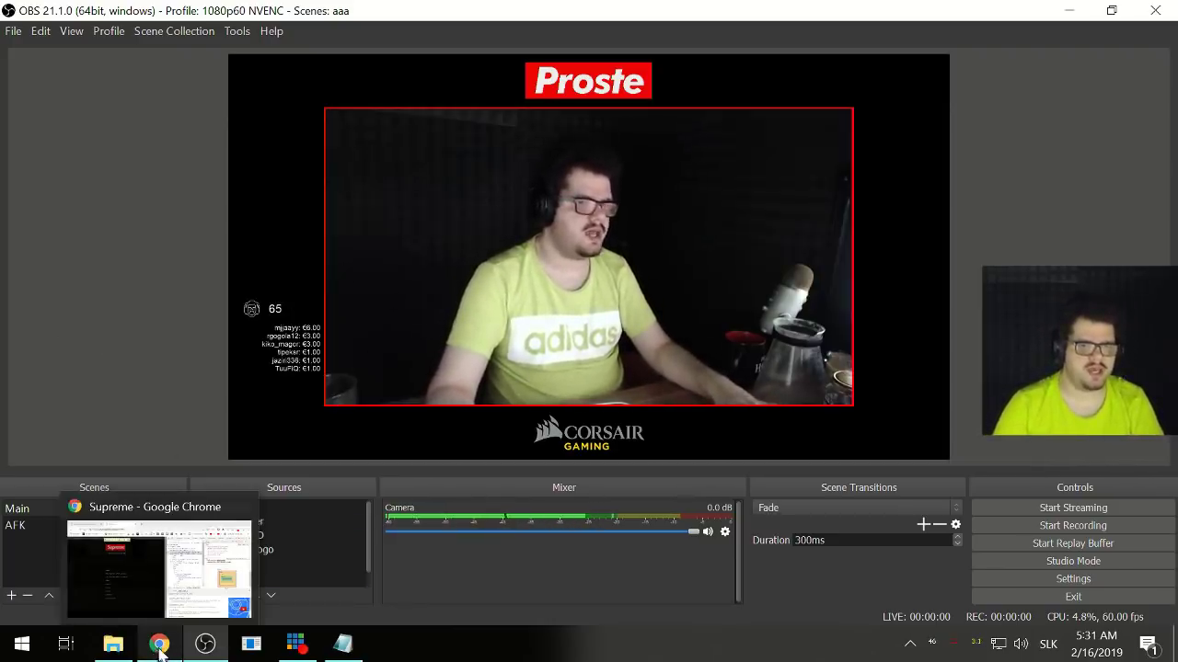
click(153, 552)
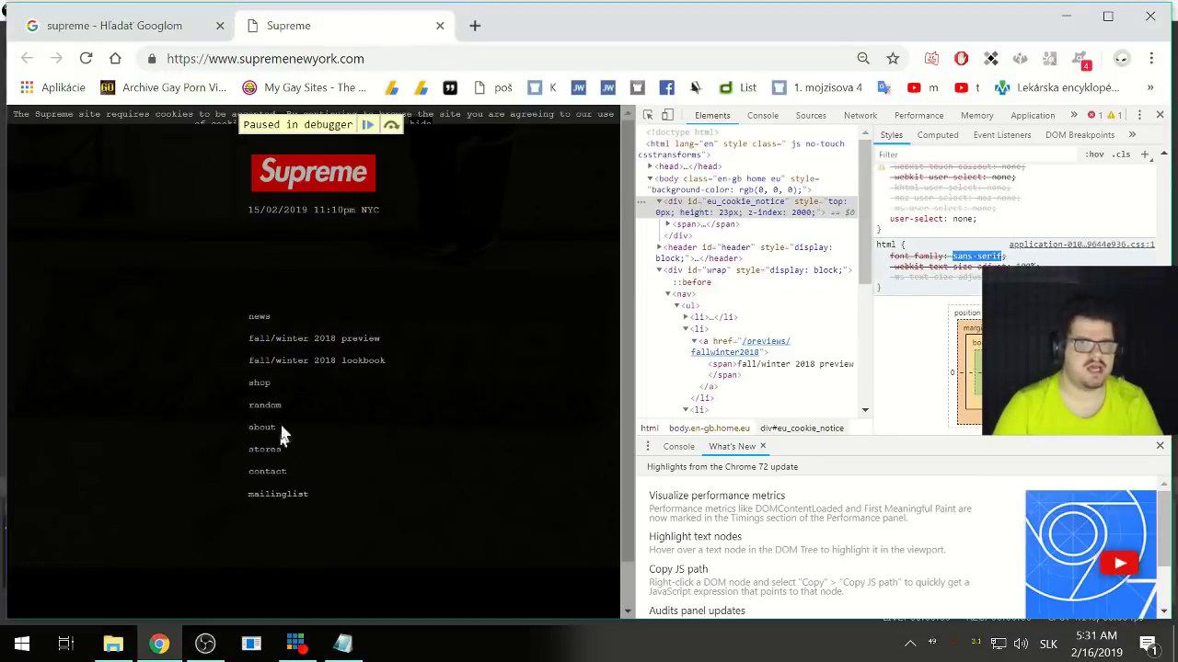
click(274, 53)
text(str)
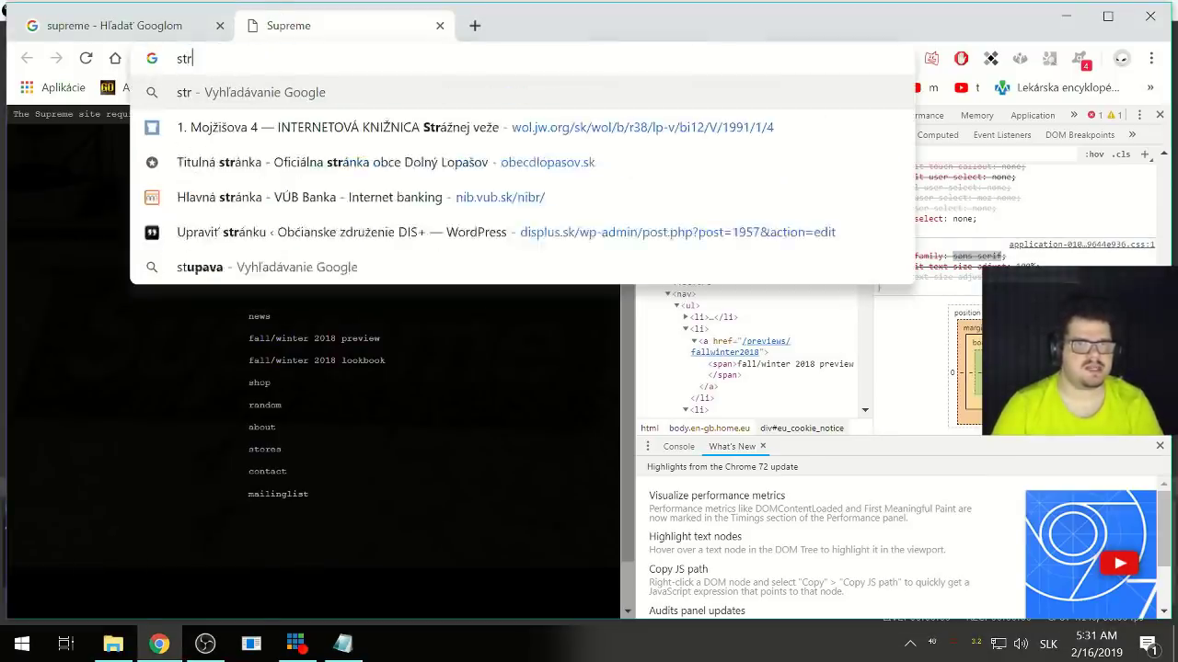
text(eam)
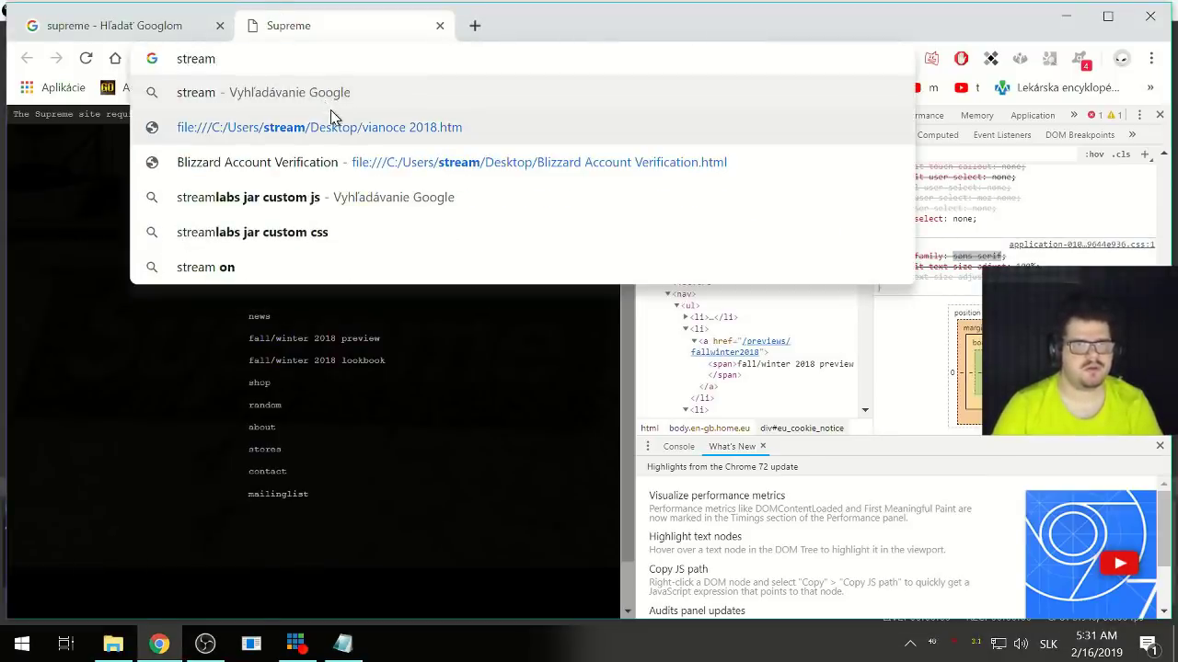
click(106, 377)
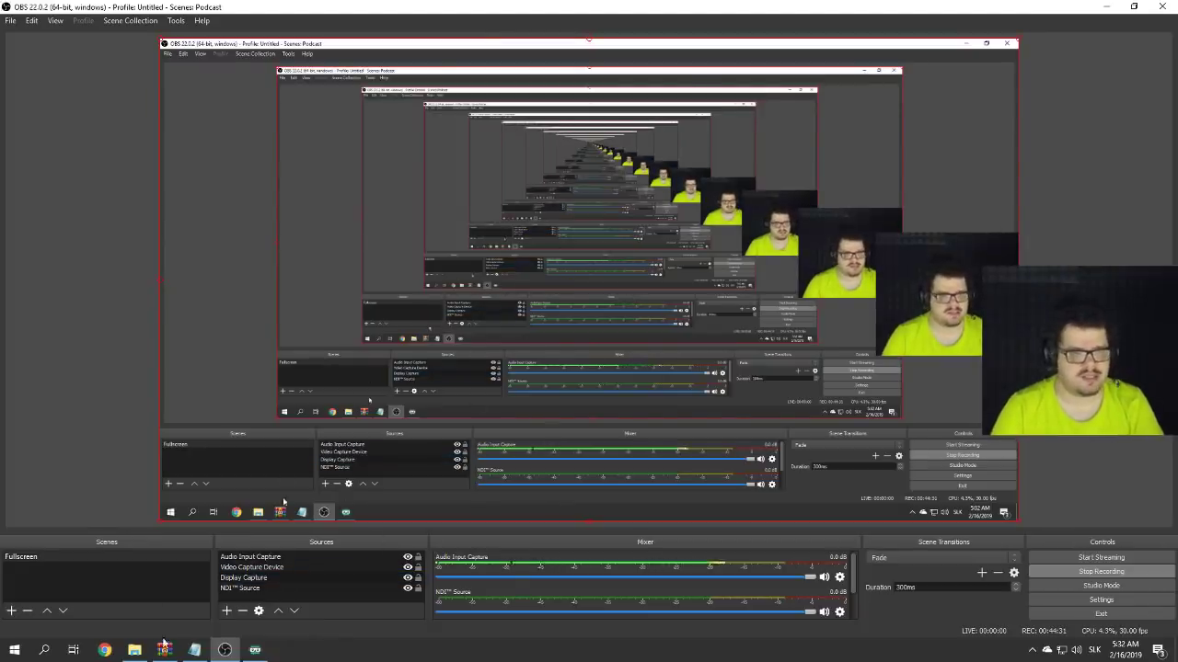
- Bring Chrome forward, maximize it, and open the Streamlabs dashboard
click(104, 649)
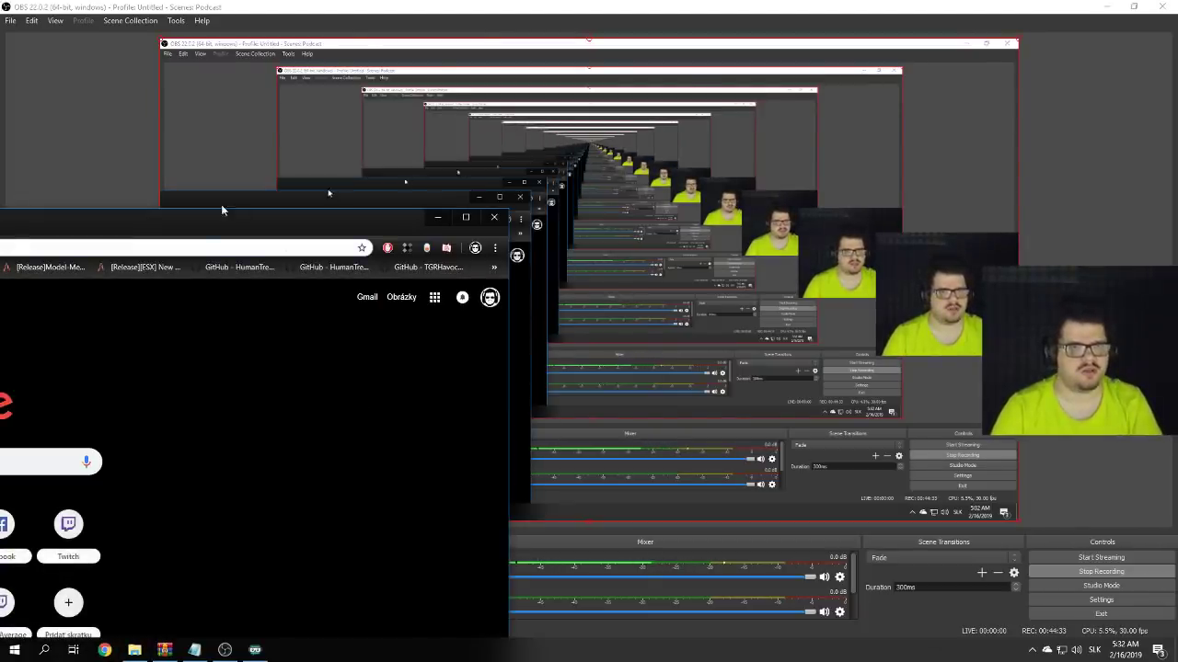
double_click(212, 222)
text(st)
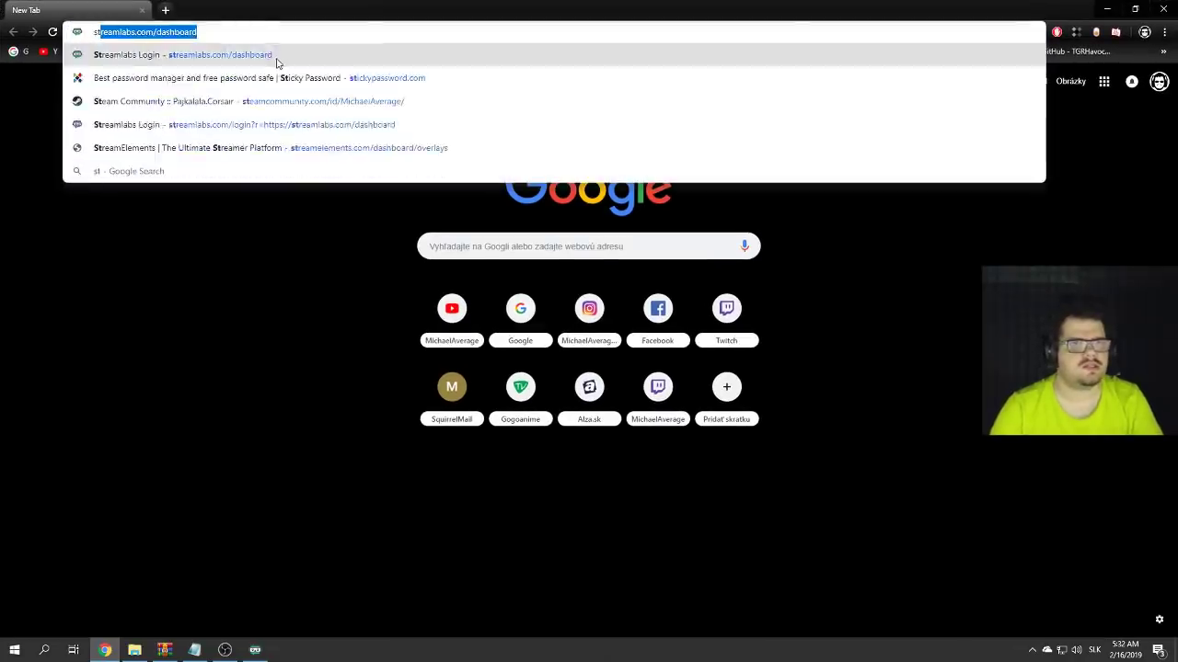
text(eal)
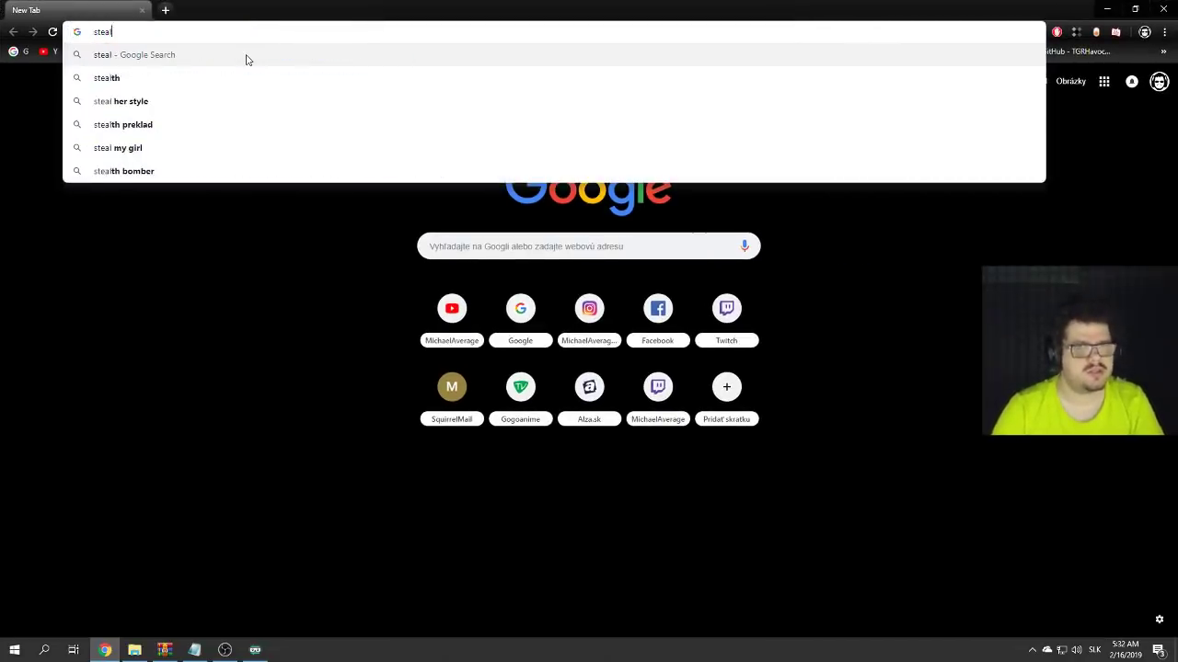
text(asstre)
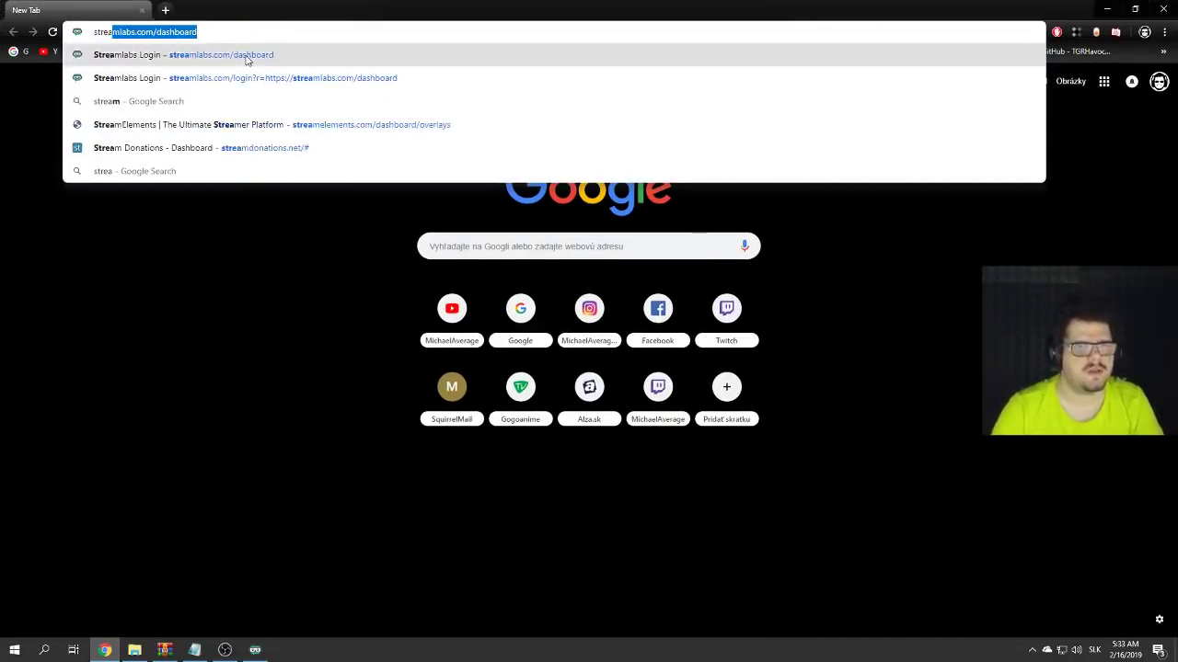
key(Return)
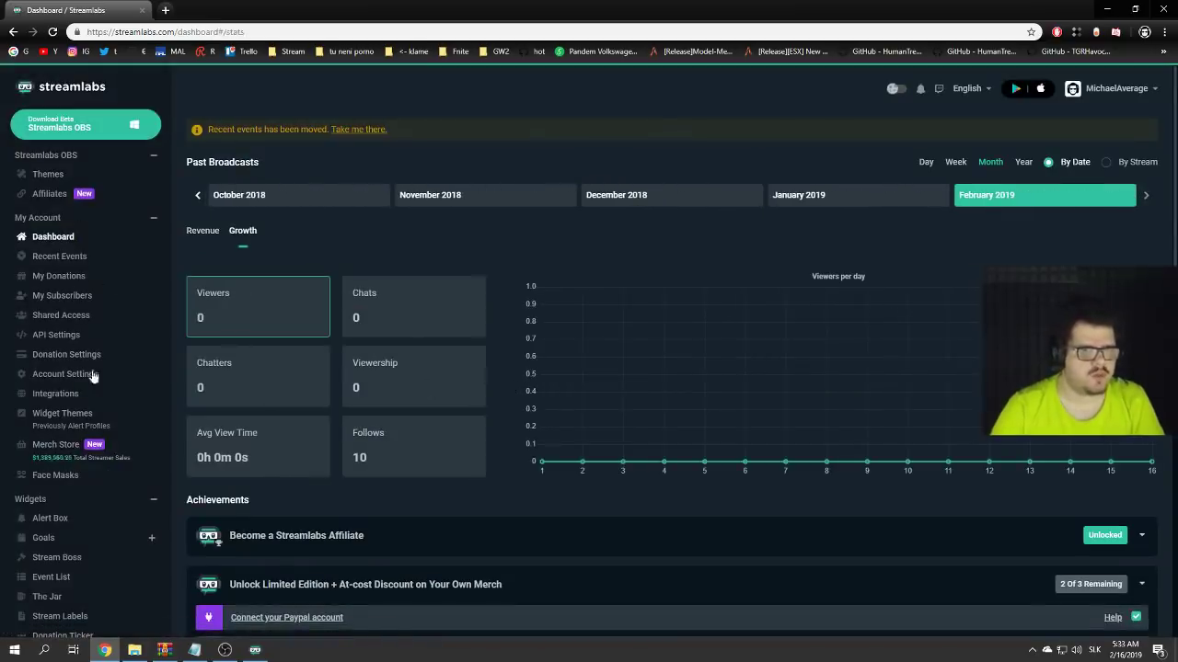
- Copy the Event List widget's URL from its settings page and return to OBS
scroll(88, 396, down, 2)
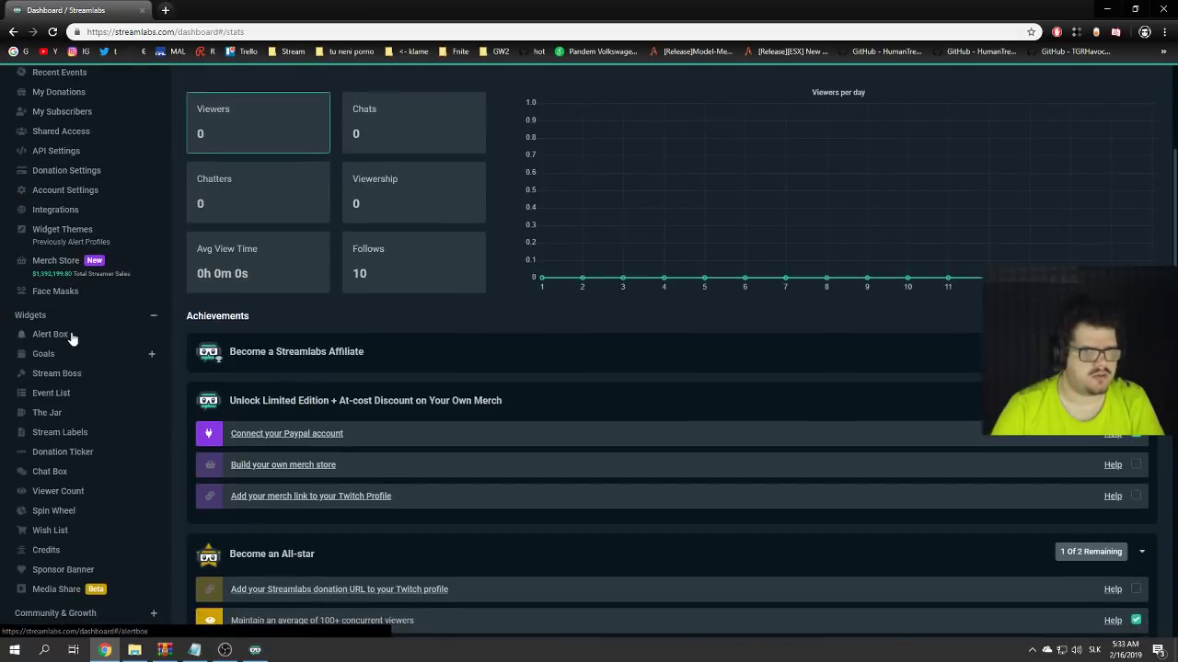
click(71, 396)
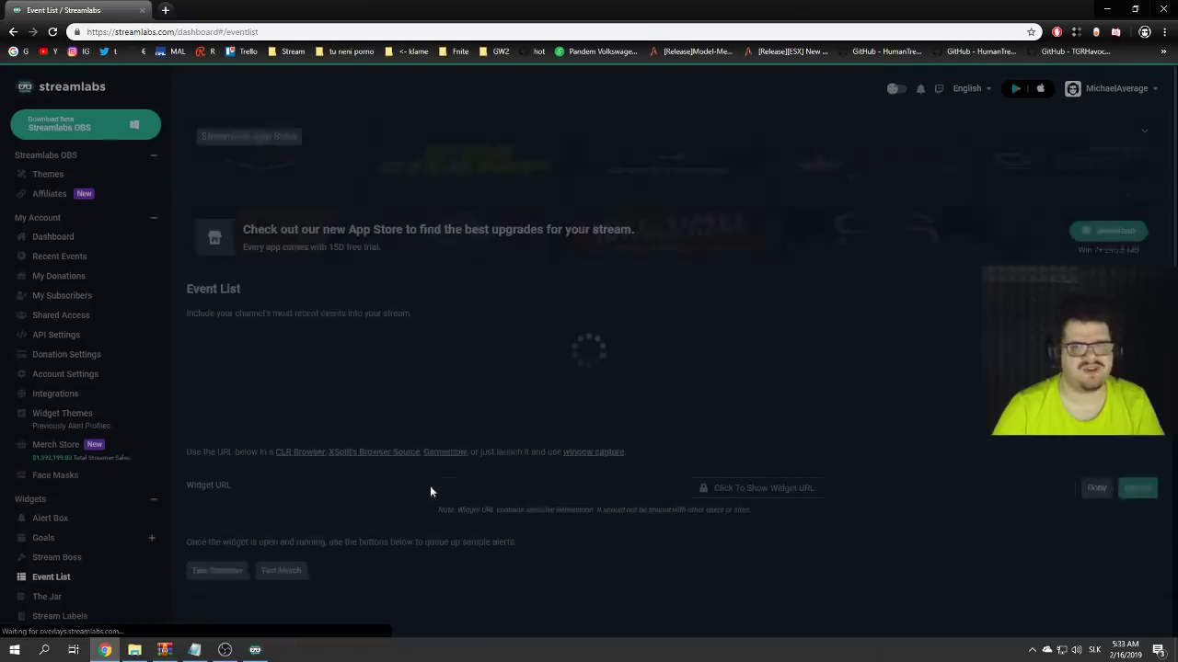
scroll(410, 445, down, 3)
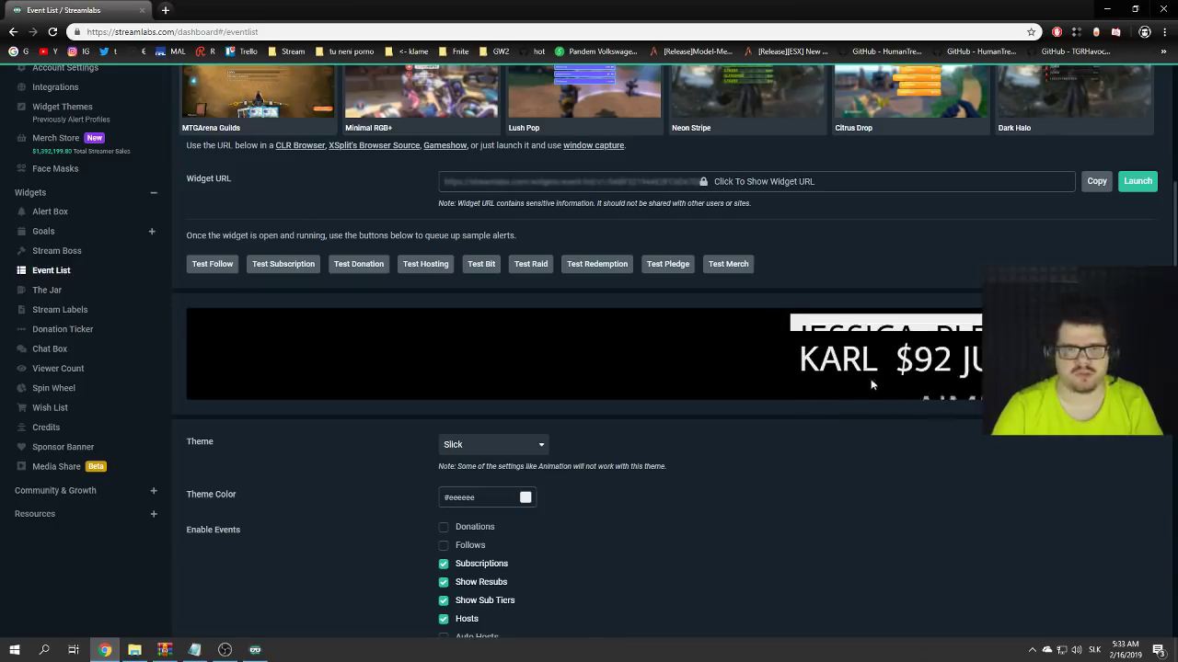
scroll(831, 485, down, 1)
scroll(831, 486, up, 3)
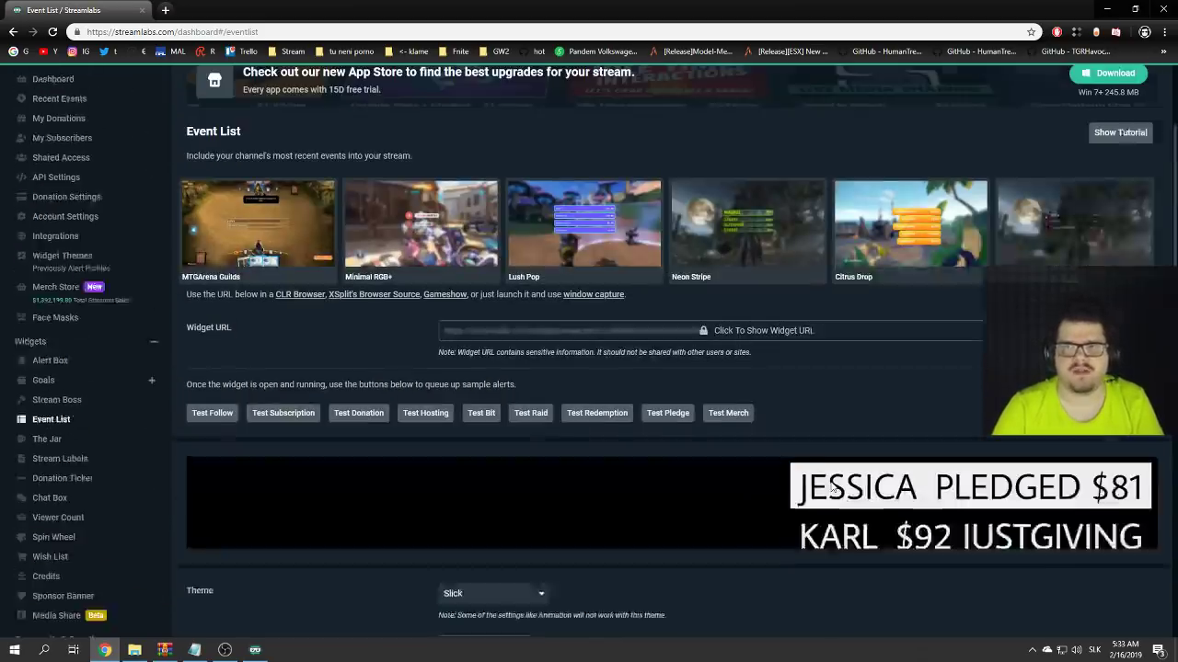
click(1086, 365)
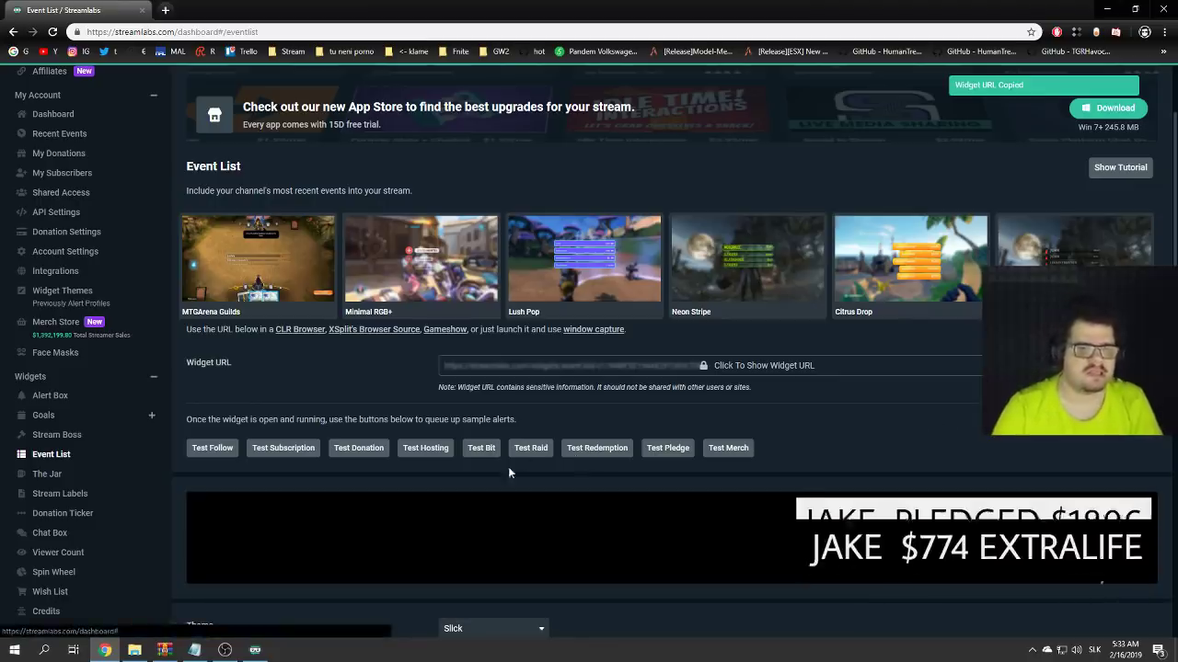
click(225, 649)
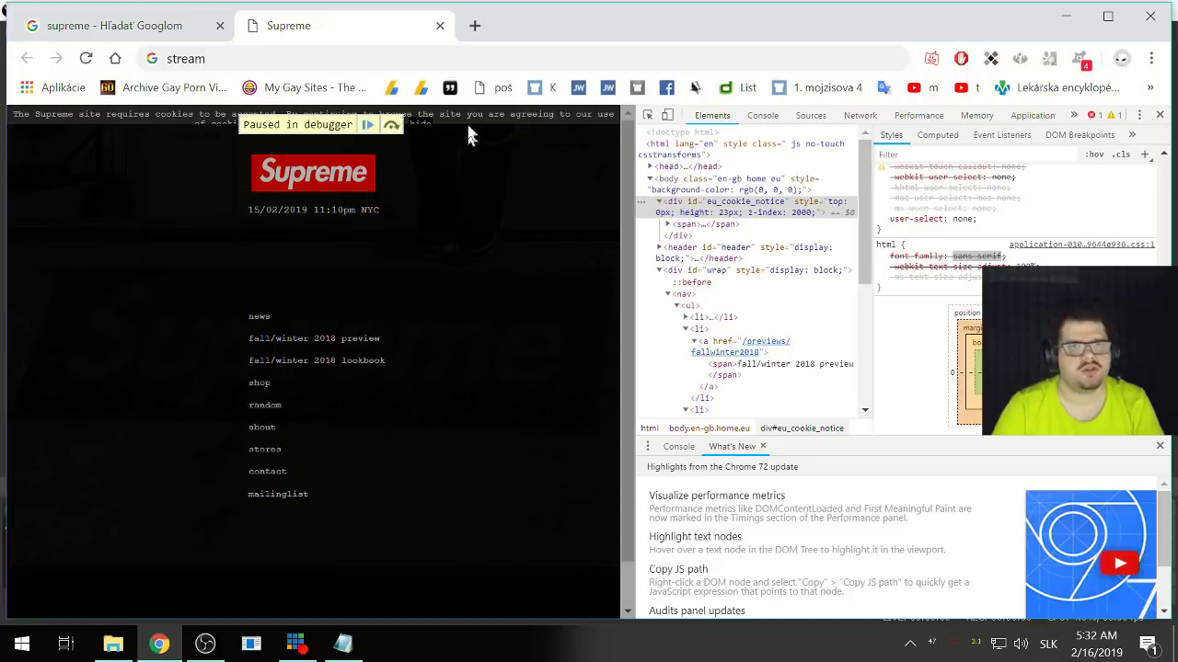
- Add a 60 FPS browser source named EventList that loads the pasted Event List widget URL
click(1064, 16)
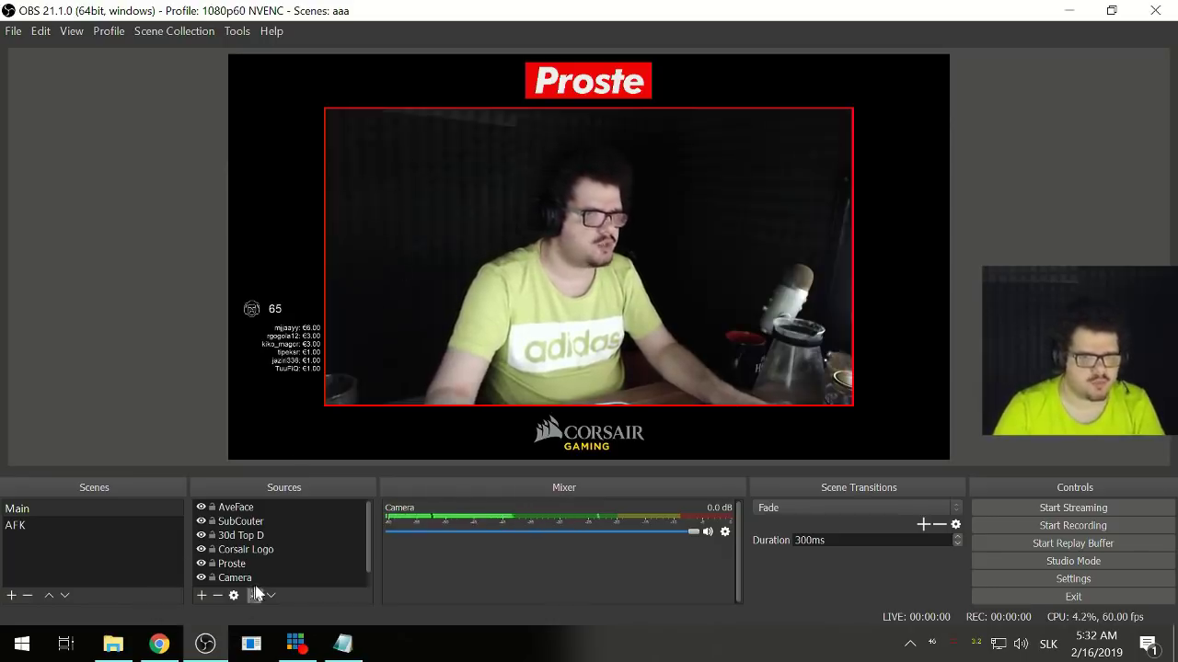
click(206, 596)
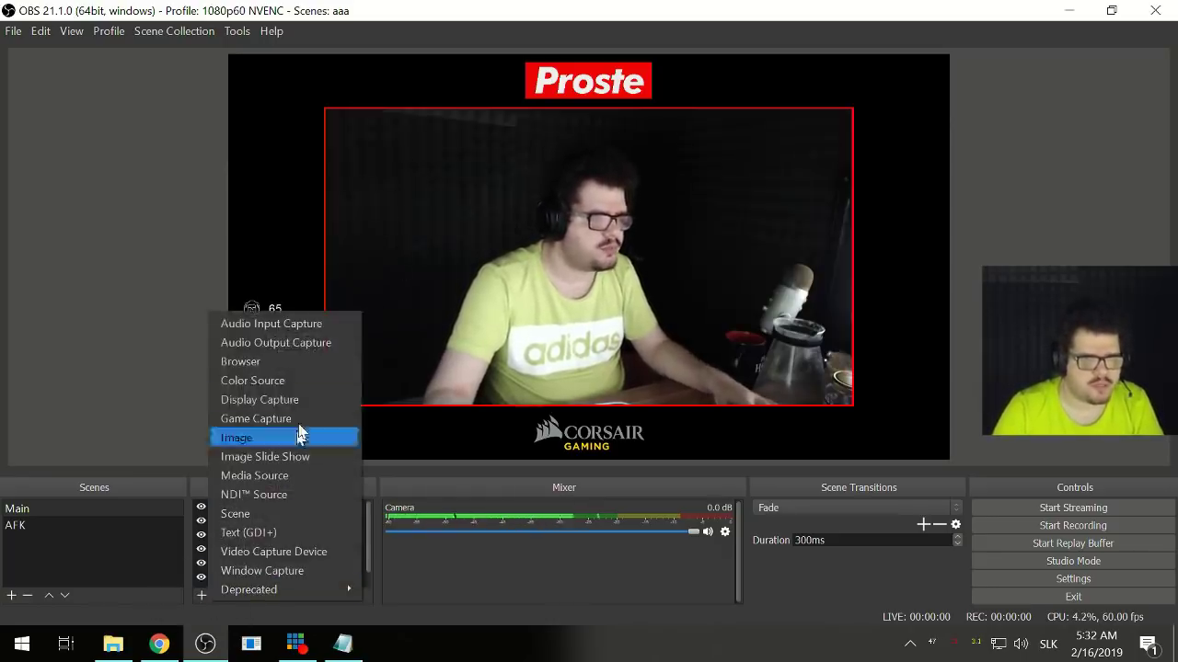
click(272, 346)
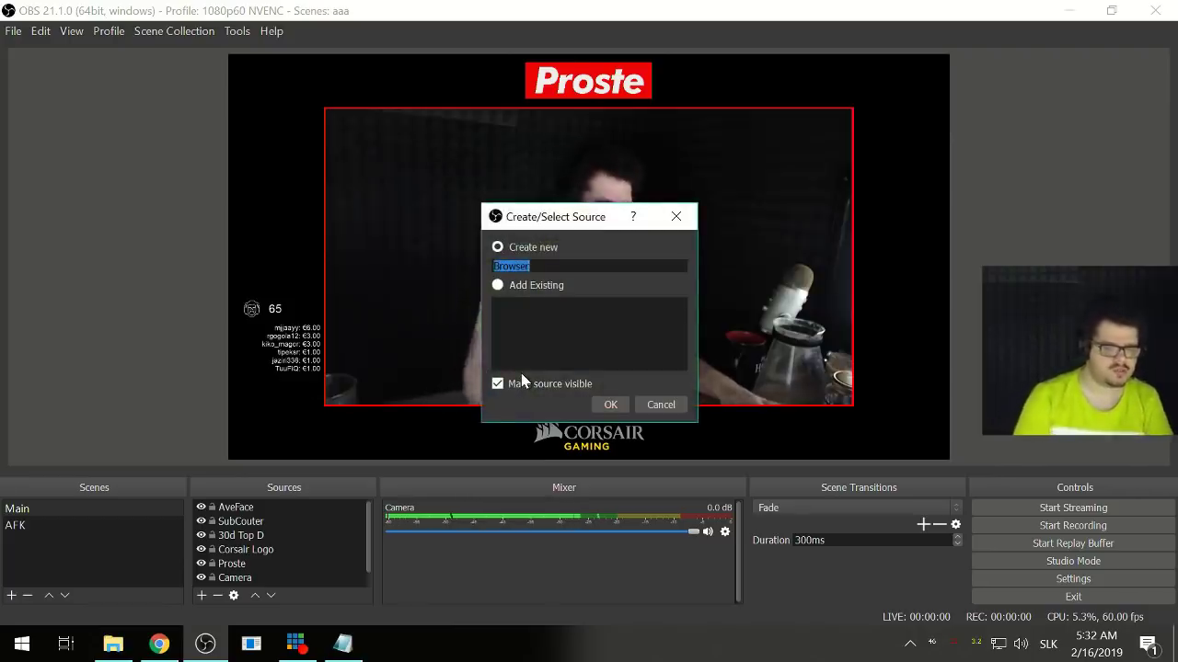
text(EventList)
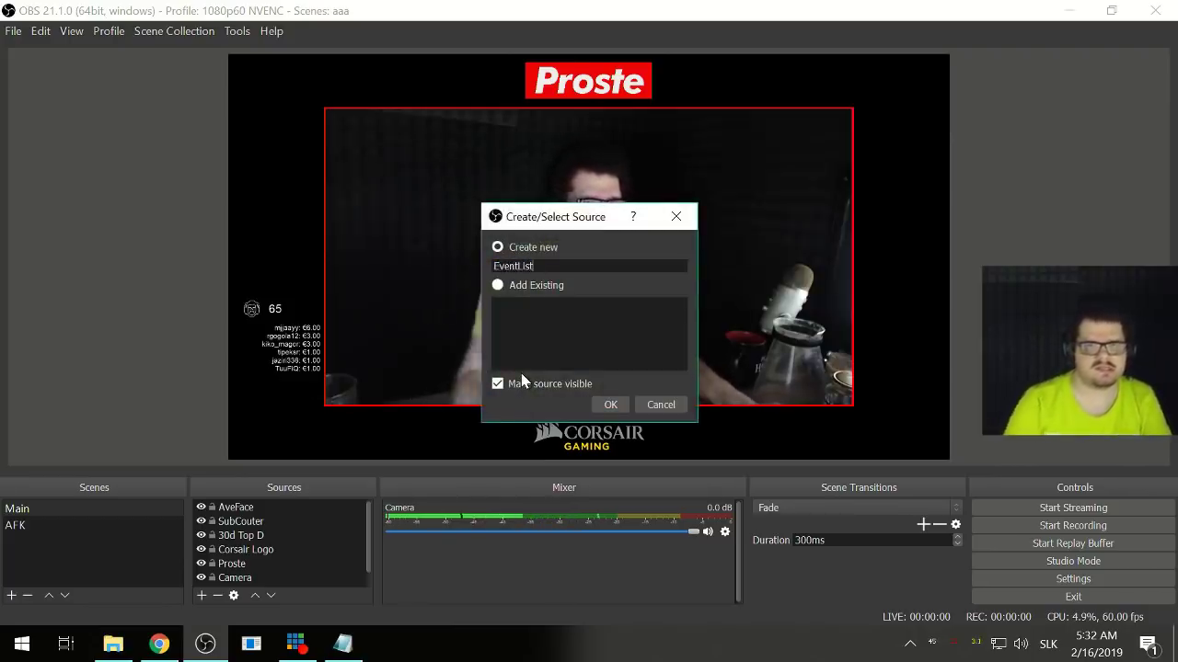
click(611, 405)
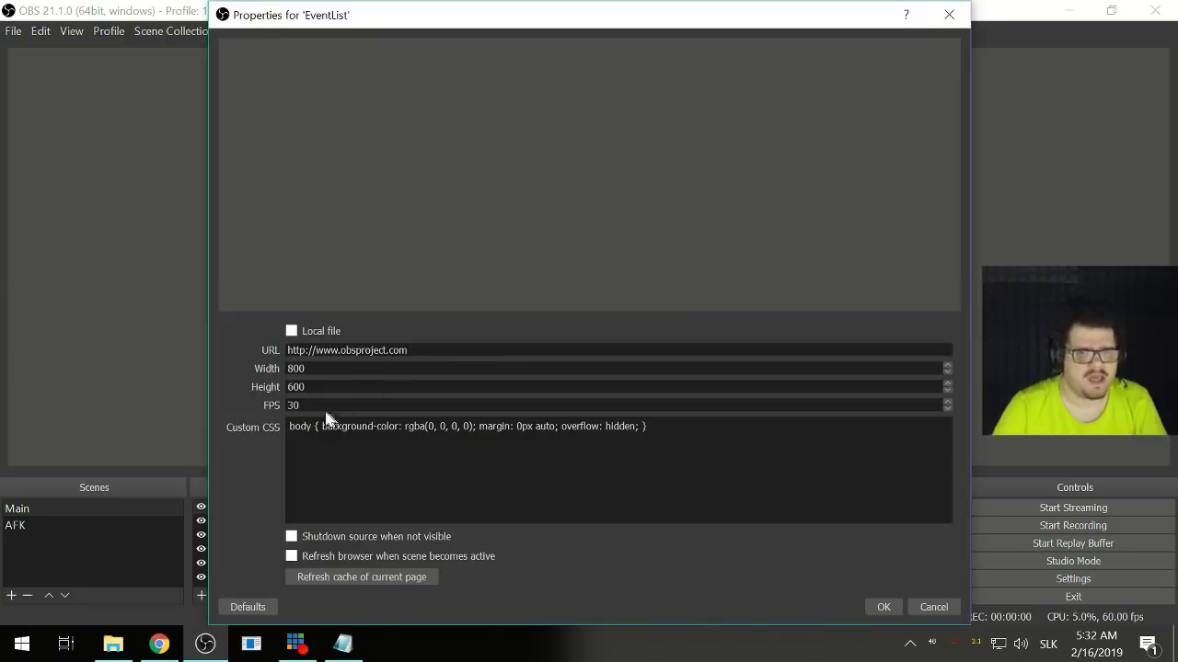
text(60)
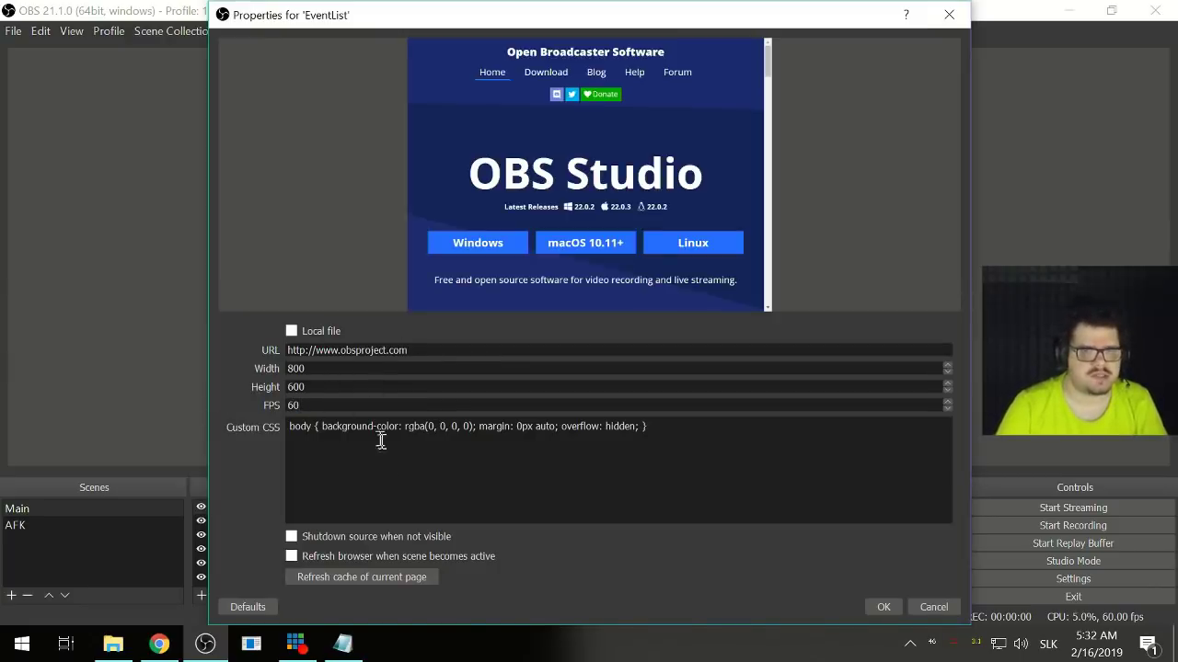
key(ctrl+a)
key(ctrl+v)
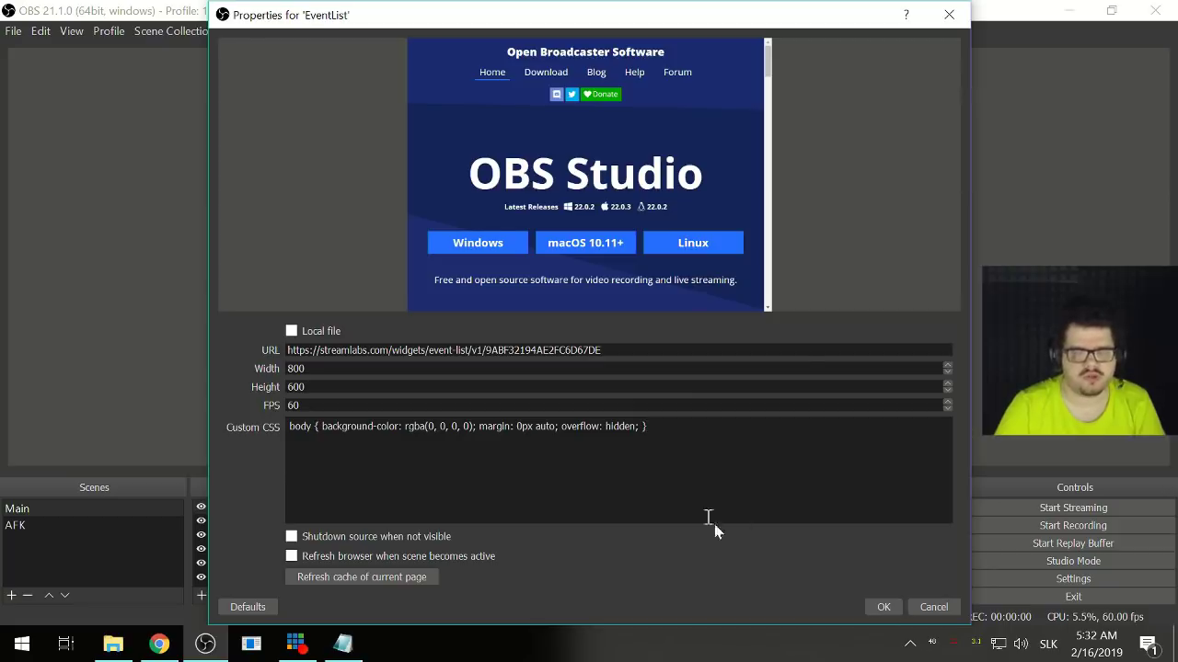
click(881, 607)
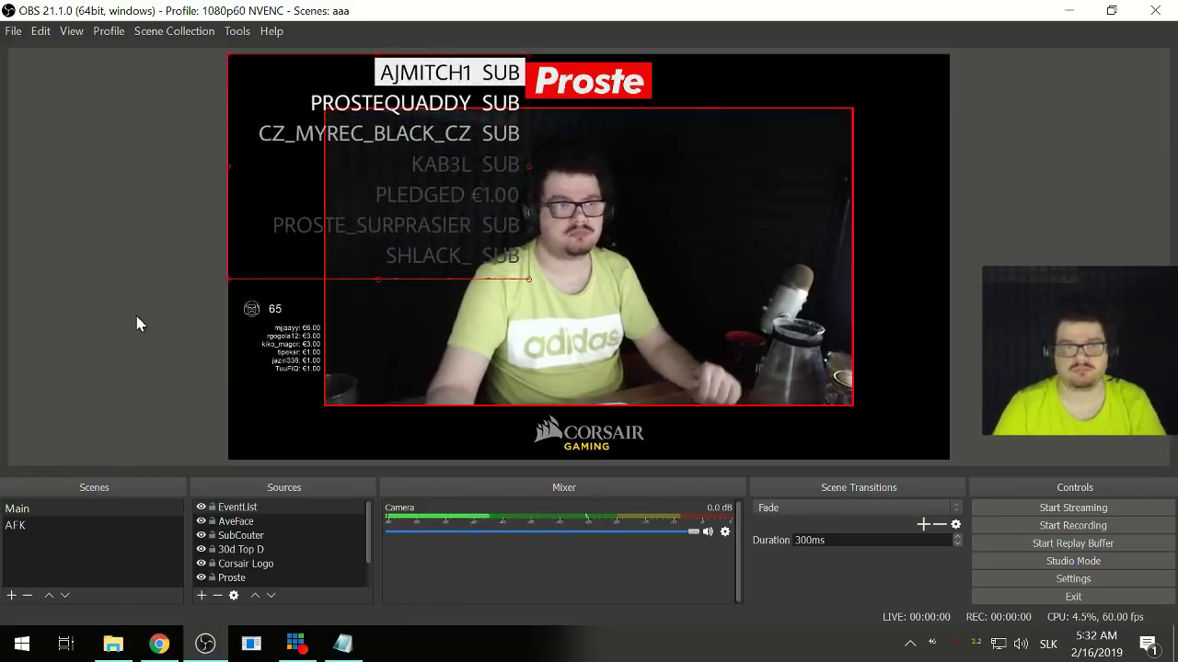
- Move EventList left, lower its height in Properties, and shrink it to fit beside the camera
drag(525, 277, 274, 167)
right_click(274, 166)
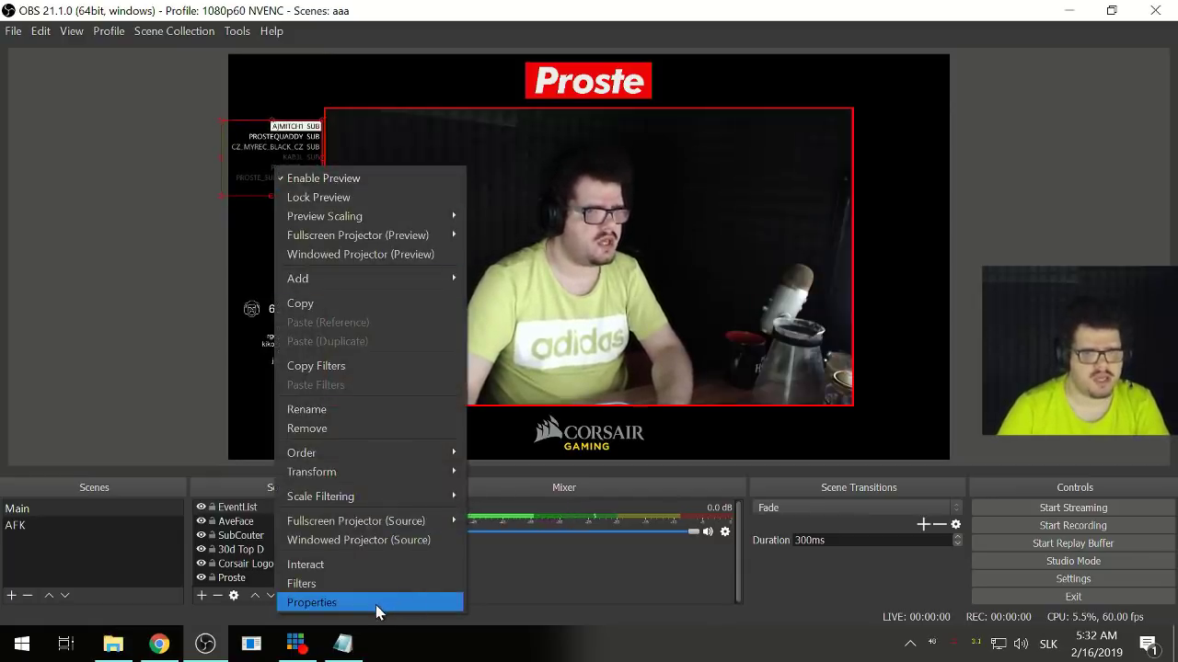
click(376, 604)
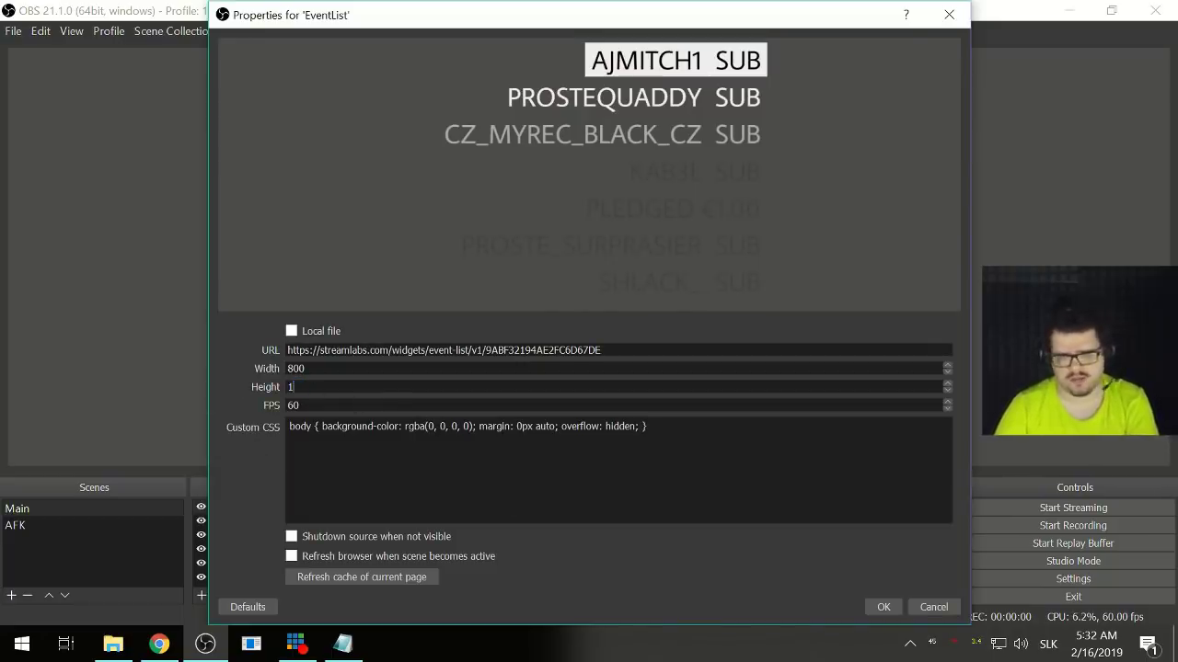
click(875, 608)
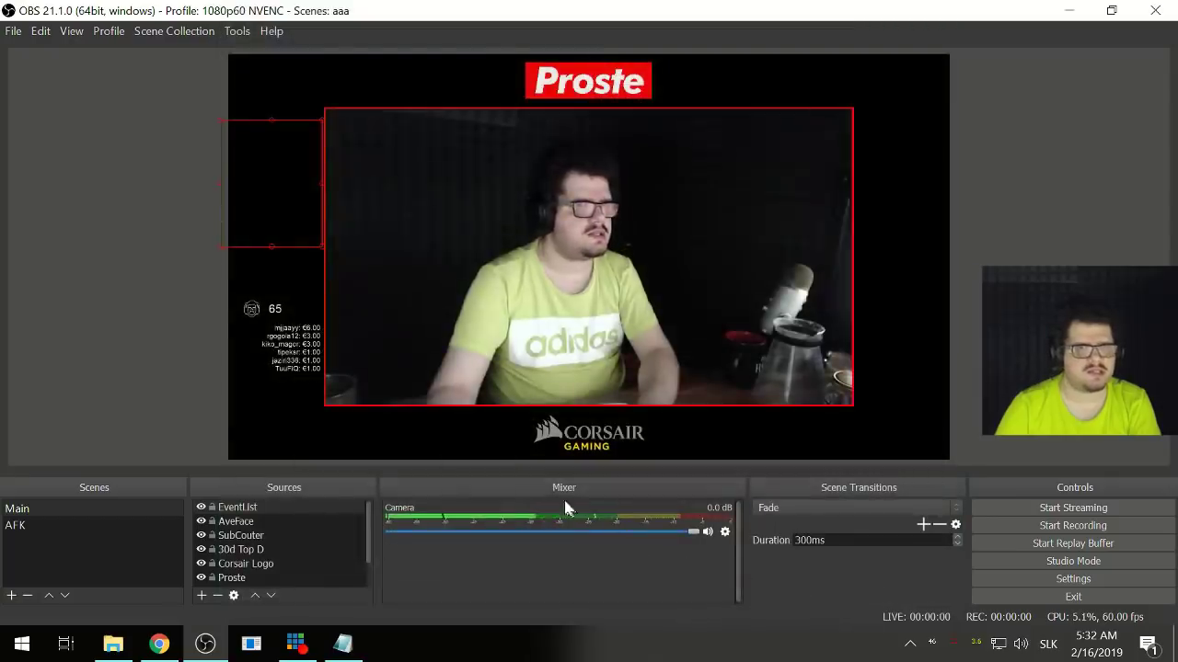
click(218, 119)
click(238, 144)
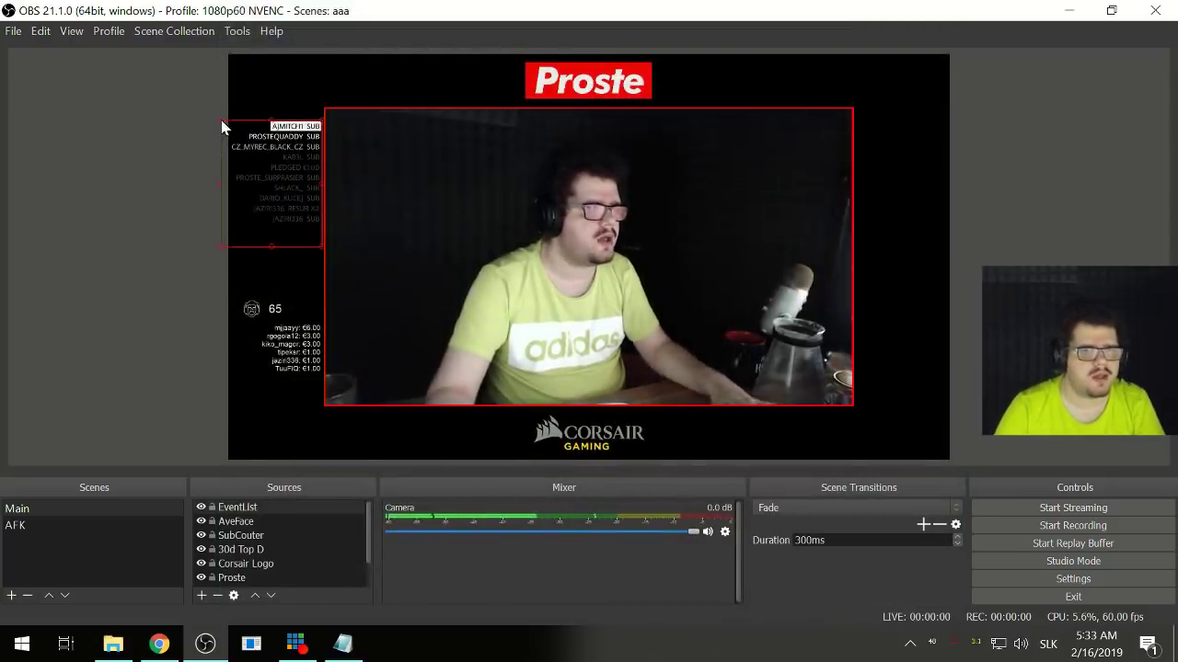
drag(222, 120, 232, 126)
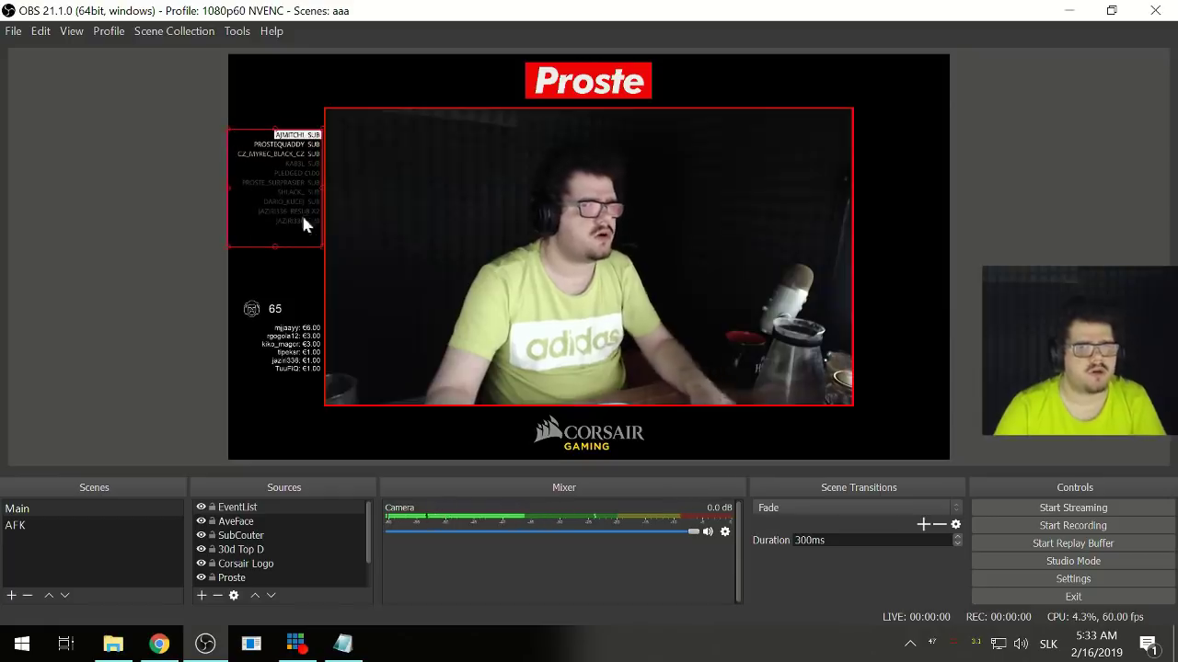
- Nudge EventList vertically until it sits just above the subscriber counter
key(Down)
key(Down)
key(Down)
key(Down)
key(Down)
key(Down)
key(Down)
key(Down)
key(Down)
key(Down)
key(Down)
key(Down)
key(Down)
key(Down)
key(Down)
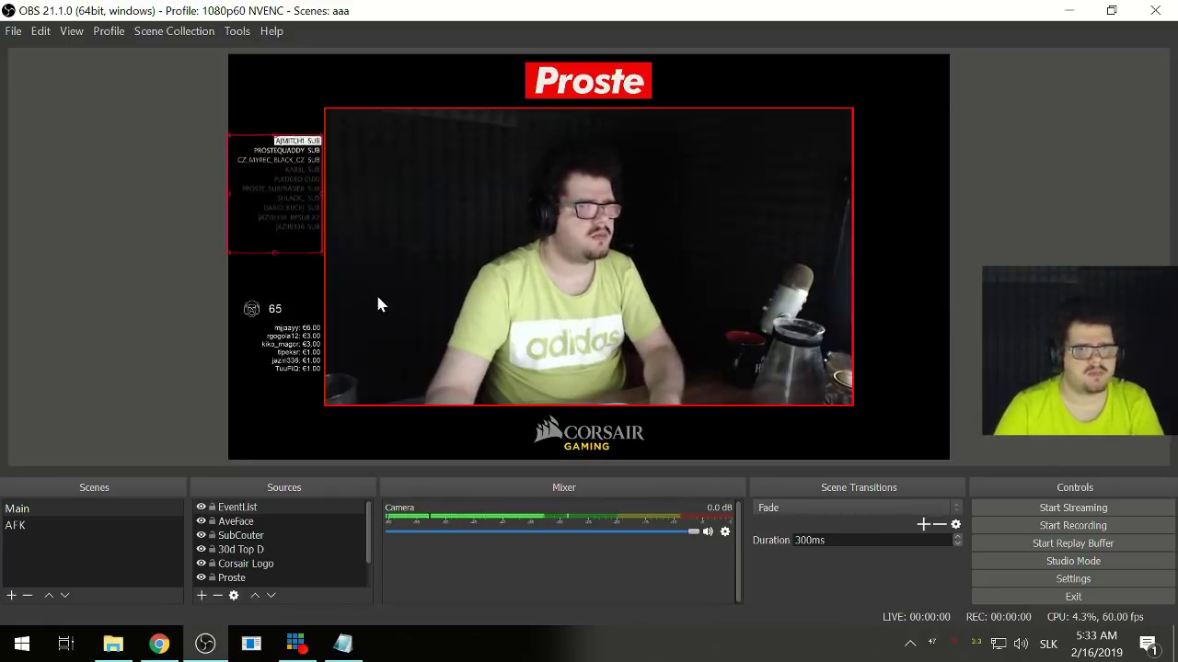
key(Down)
key(Down)
key(Down)
key(Down)
key(Down)
key(Down)
key(Down)
key(Down)
key(Down)
key(Down)
key(Down)
key(Down)
key(Down)
key(Down)
key(Down)
key(Down)
key(Down)
key(Down)
key(Down)
key(Down)
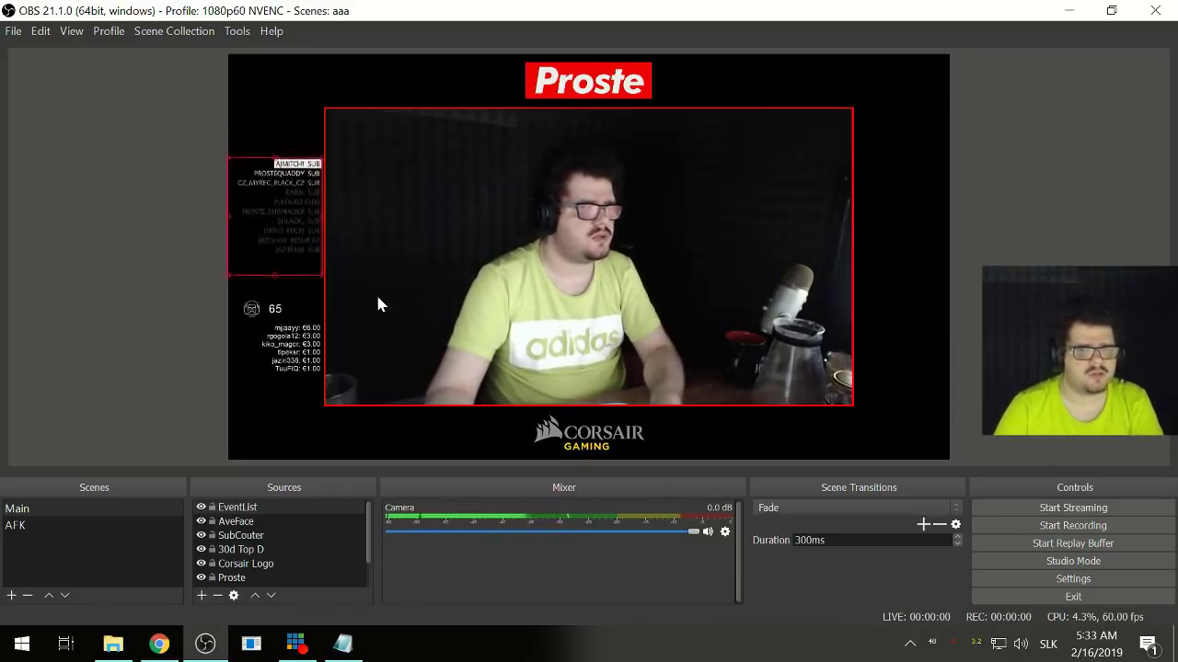
key(Down)
key(Down)
key(Down)
key(Down)
key(Down)
key(Down)
key(Down)
key(Down)
key(Down)
key(Down)
key(Down)
key(Down)
key(Down)
key(Down)
key(Down)
key(Down)
key(Down)
key(Down)
key(Down)
key(Down)
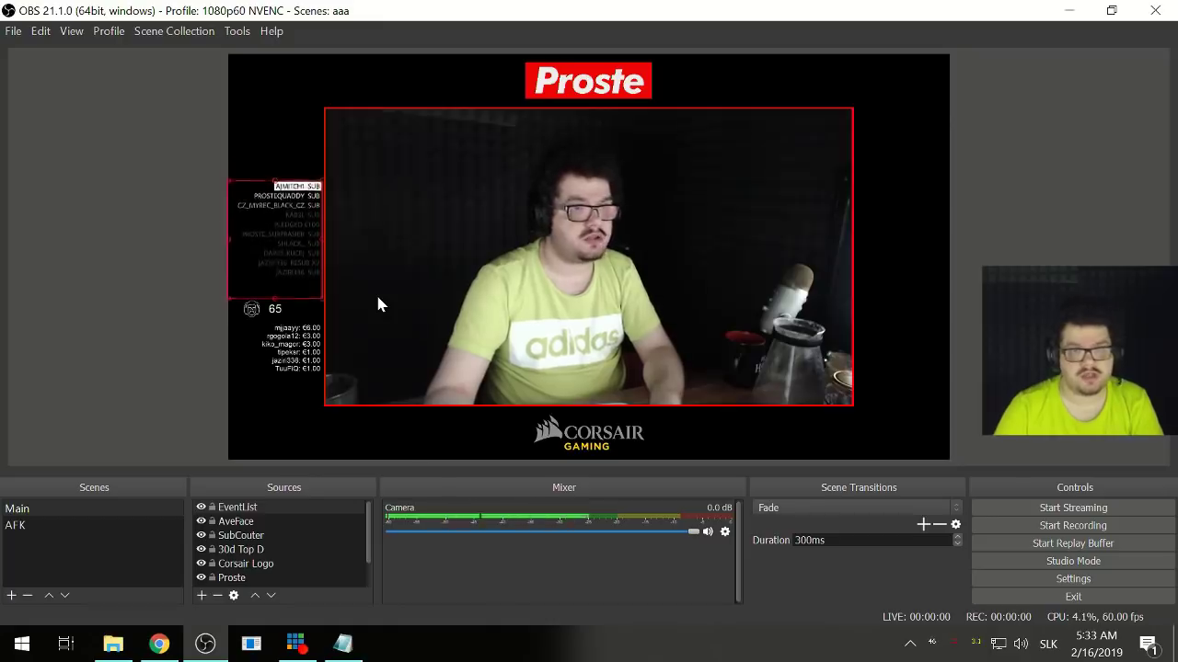
key(Down)
key(Down)
key(Down)
key(Down)
key(Down)
key(Down)
key(Down)
key(Down)
key(Down)
key(Down)
key(Down)
key(Down)
key(Down)
key(Down)
key(Down)
key(Down)
key(Down)
key(Down)
key(Down)
key(Down)
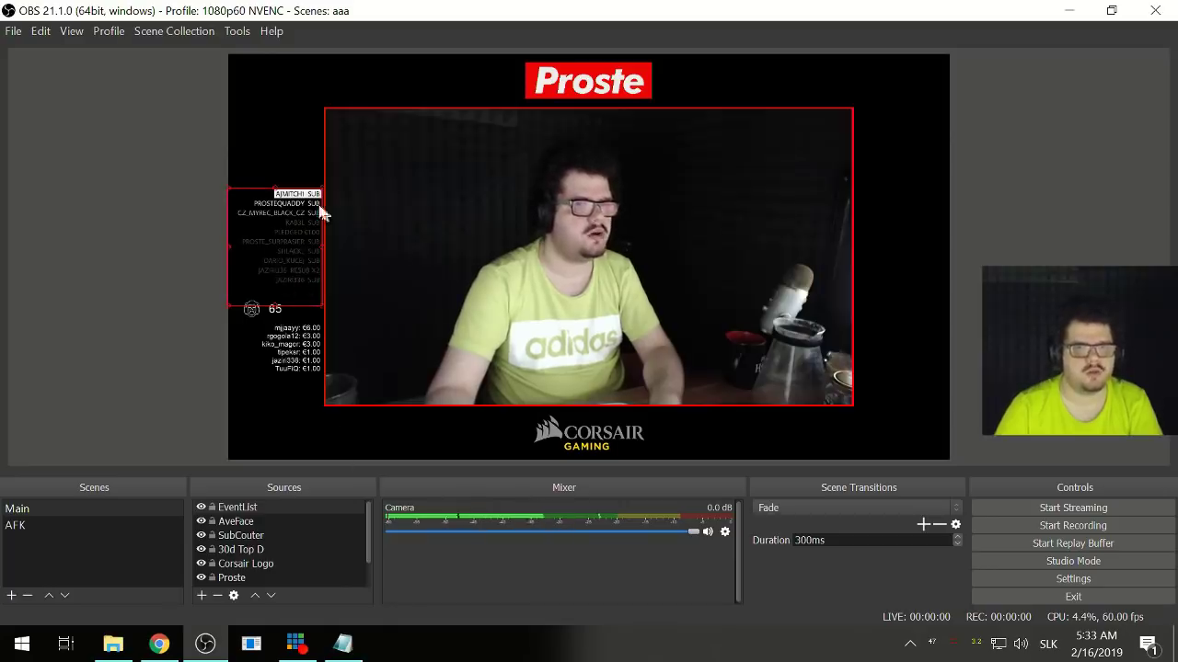
key(Up)
key(Up)
key(Up)
key(Up)
key(Up)
key(Up)
key(Up)
key(Up)
key(Up)
key(Up)
key(Up)
key(Up)
key(Up)
key(Up)
key(Up)
key(Up)
key(Up)
key(Up)
key(Up)
key(Up)
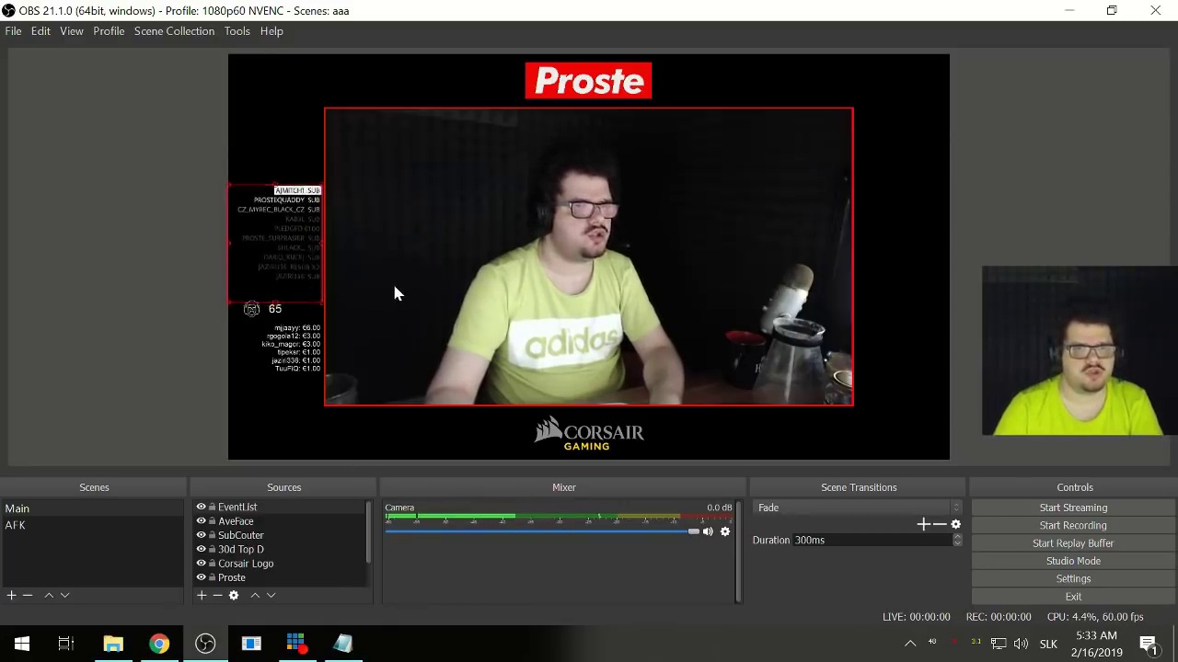
key(Up)
key(Up)
key(Up)
key(Up)
key(Up)
key(Up)
key(Up)
key(Up)
key(Up)
key(Up)
key(Up)
key(Up)
key(Up)
key(Up)
key(Up)
key(Up)
key(Up)
key(Up)
key(Up)
key(Up)
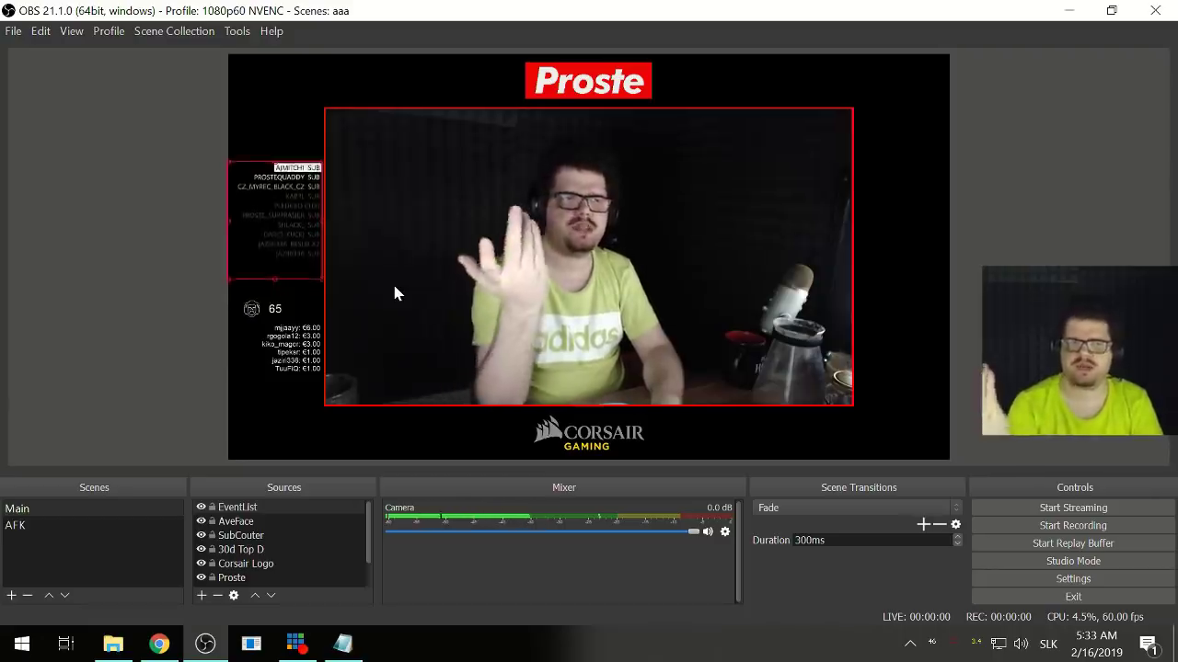
key(Up)
key(Up)
key(Up)
key(Up)
key(Up)
key(Up)
key(Up)
key(Up)
key(Up)
key(Up)
key(Up)
key(Up)
key(Up)
key(Up)
key(Up)
key(Up)
key(Up)
key(Up)
key(Up)
key(Up)
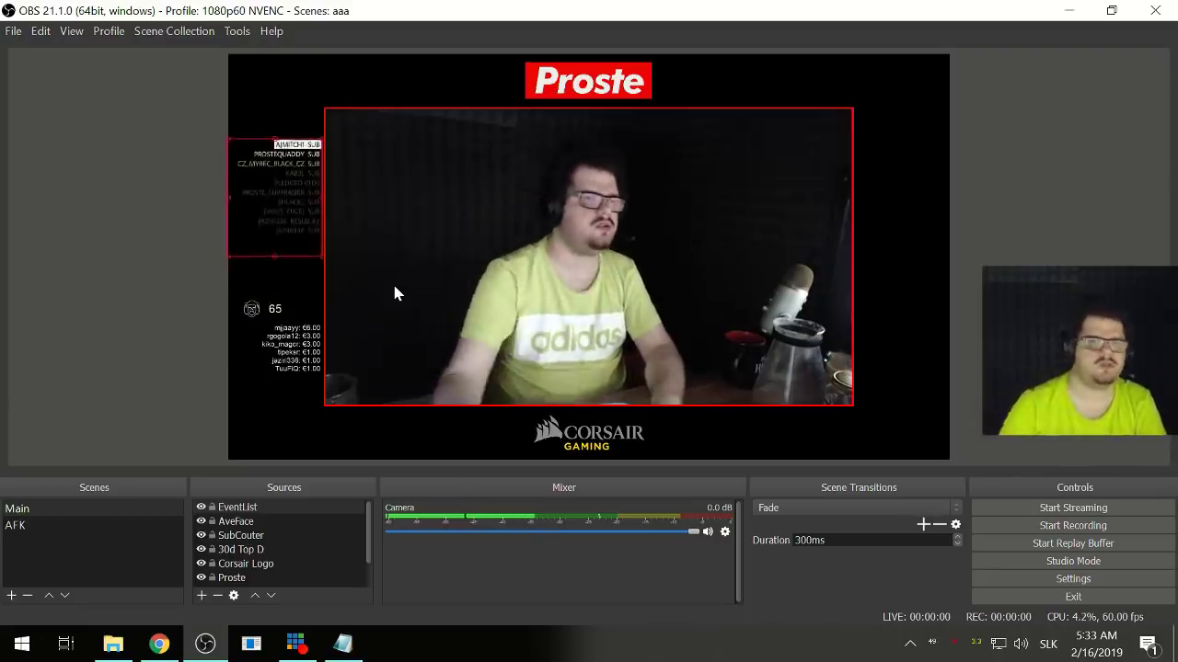
key(Up)
key(Up)
key(Up)
key(Up)
key(Up)
key(Up)
key(Up)
key(Up)
key(Up)
key(Up)
key(Up)
key(Up)
key(Up)
key(Up)
key(Up)
key(Up)
key(Up)
key(Up)
key(Up)
key(Up)
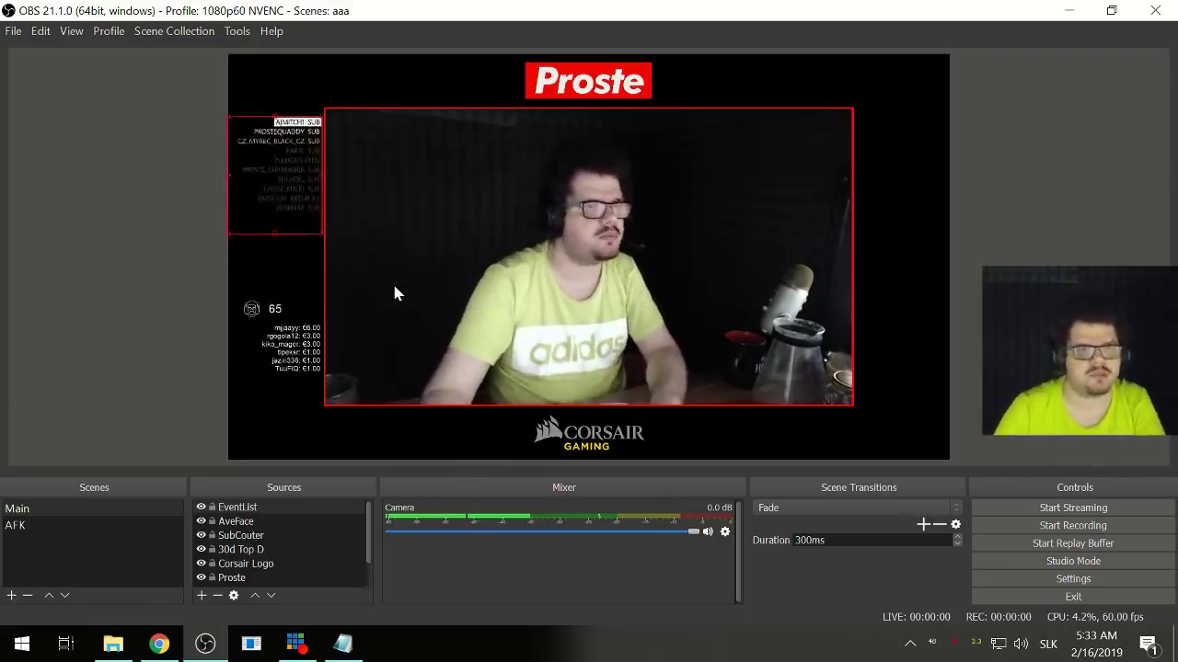
key(Down)
key(Down)
key(Down)
key(Down)
key(Down)
key(Down)
key(Down)
key(Down)
key(Down)
key(Down)
key(Down)
key(Down)
key(Down)
key(Down)
key(Down)
key(Down)
key(Down)
key(Down)
key(Down)
key(Down)
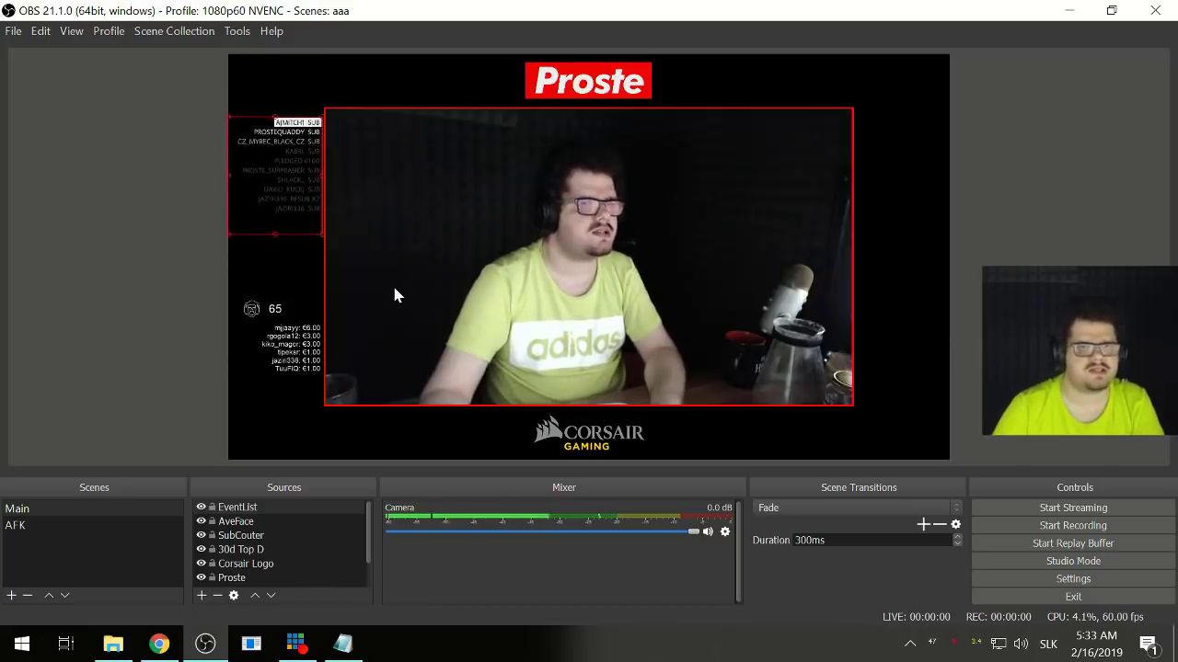
key(Down)
key(Down)
key(Down)
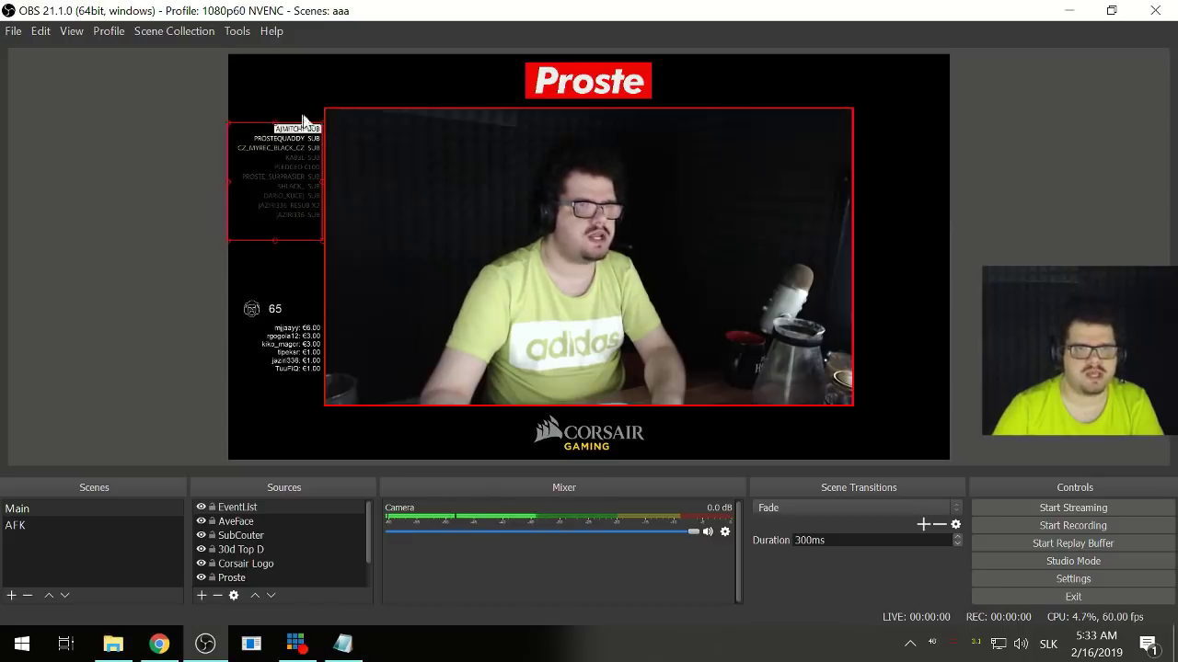
click(254, 313)
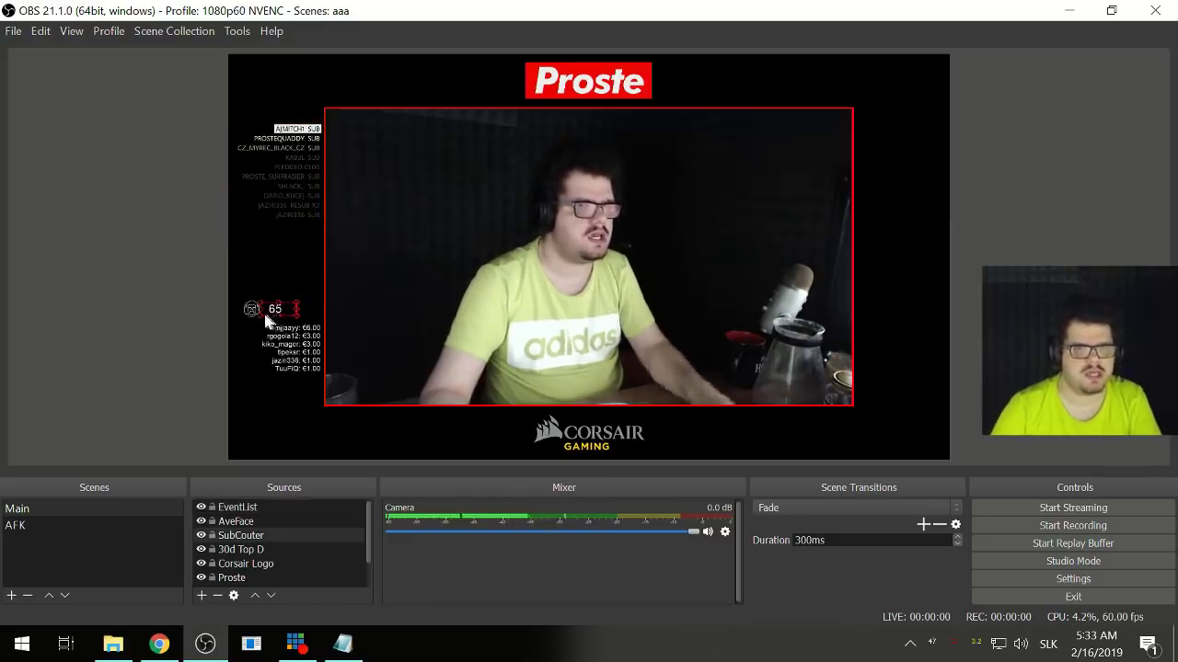
drag(253, 314, 255, 259)
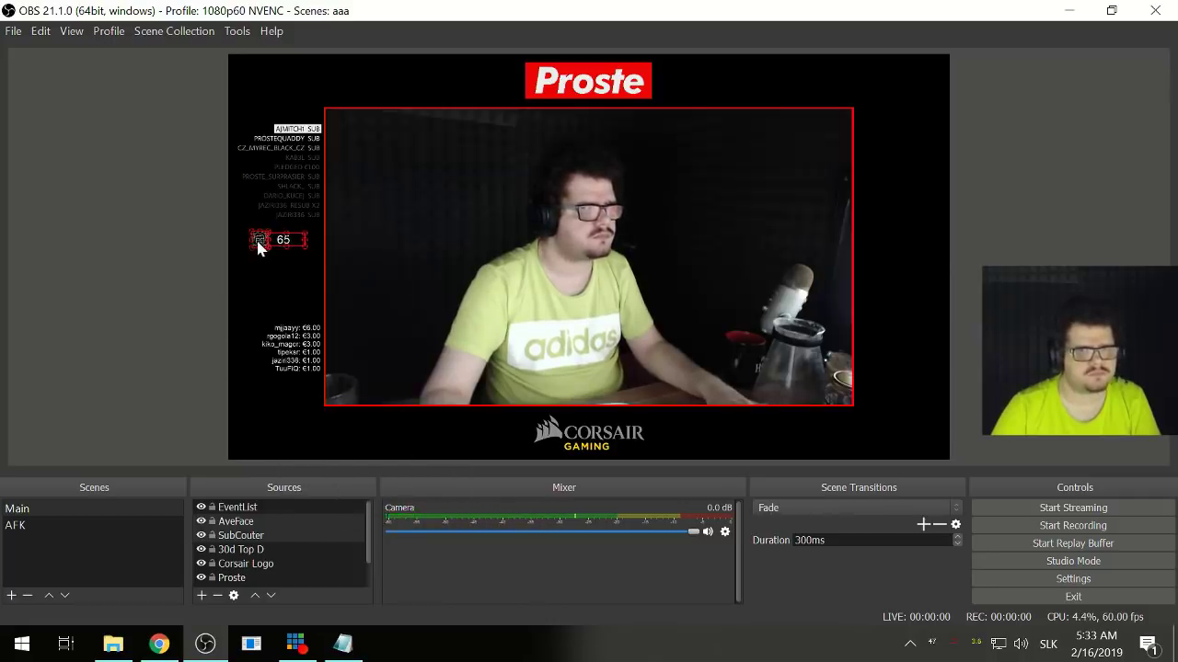
drag(300, 365, 289, 292)
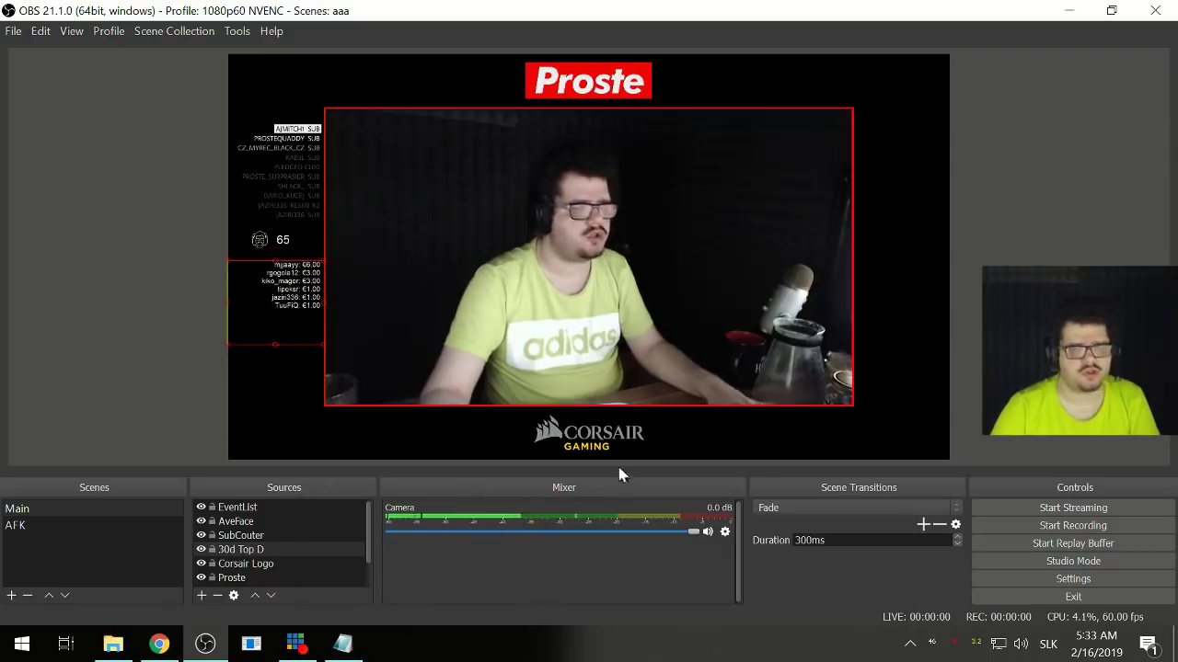
click(432, 451)
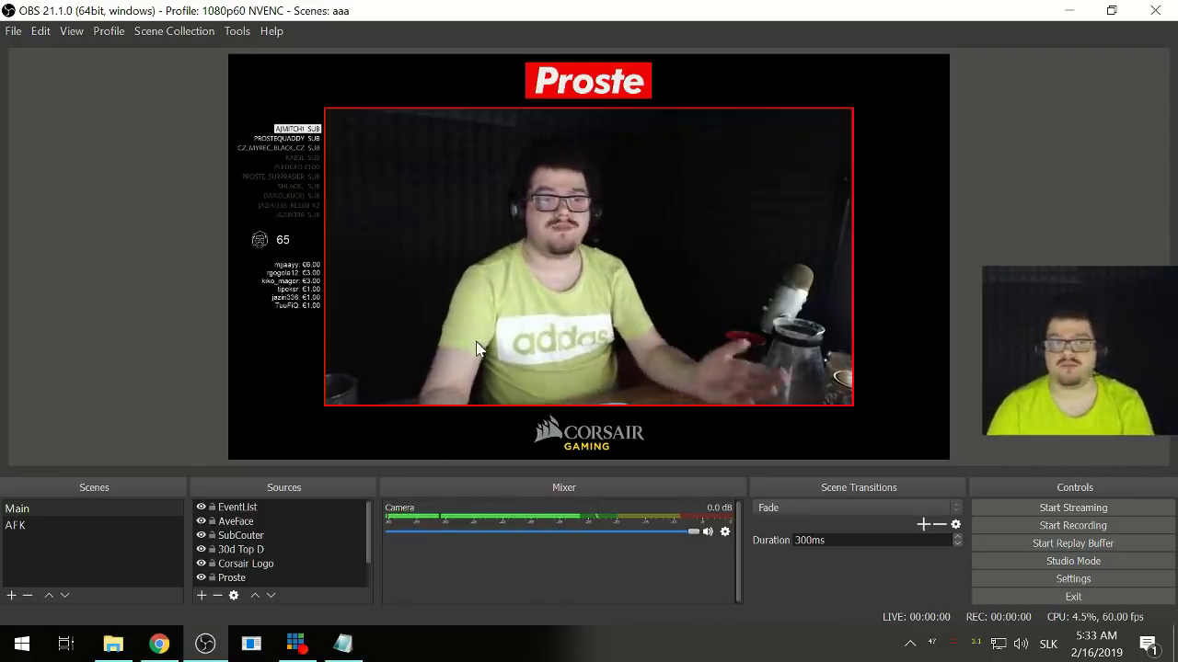
click(276, 187)
click(520, 391)
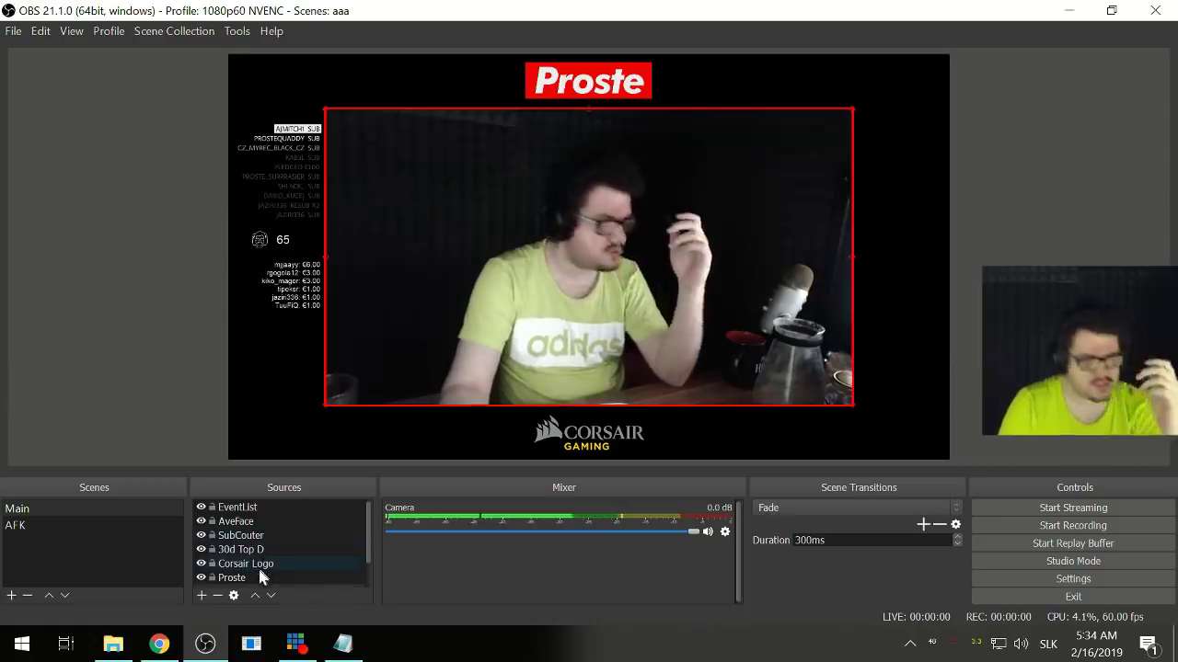
- Create a Text (GDI+) source named 'Last Donos' in the Main scene
click(196, 604)
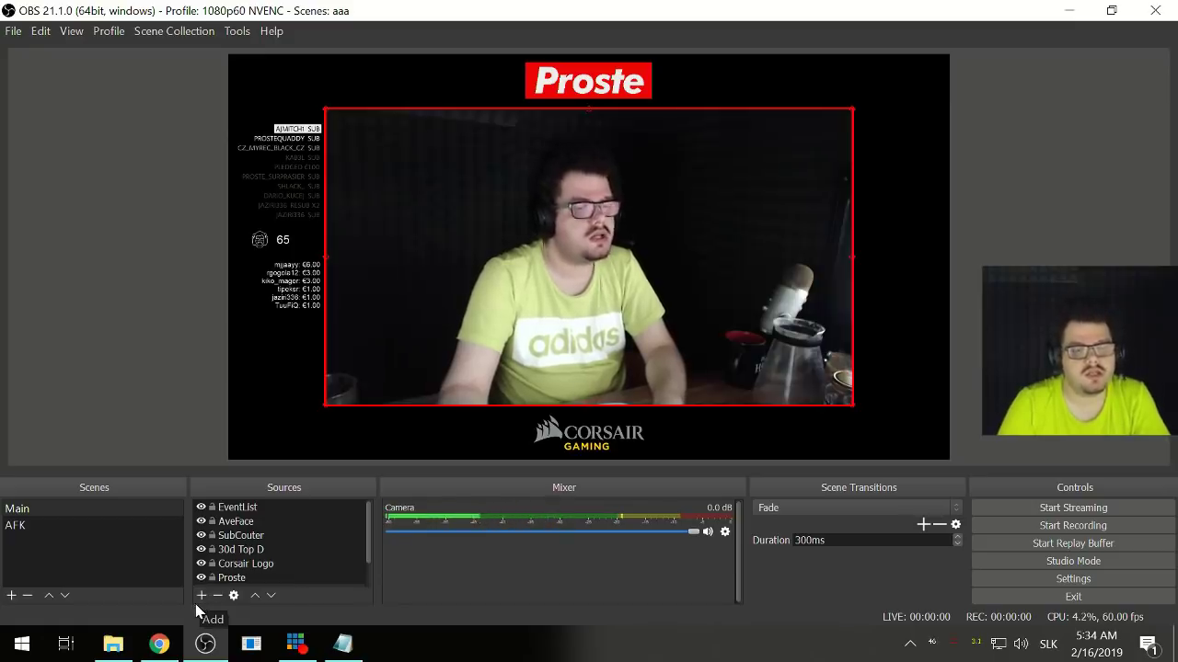
click(196, 602)
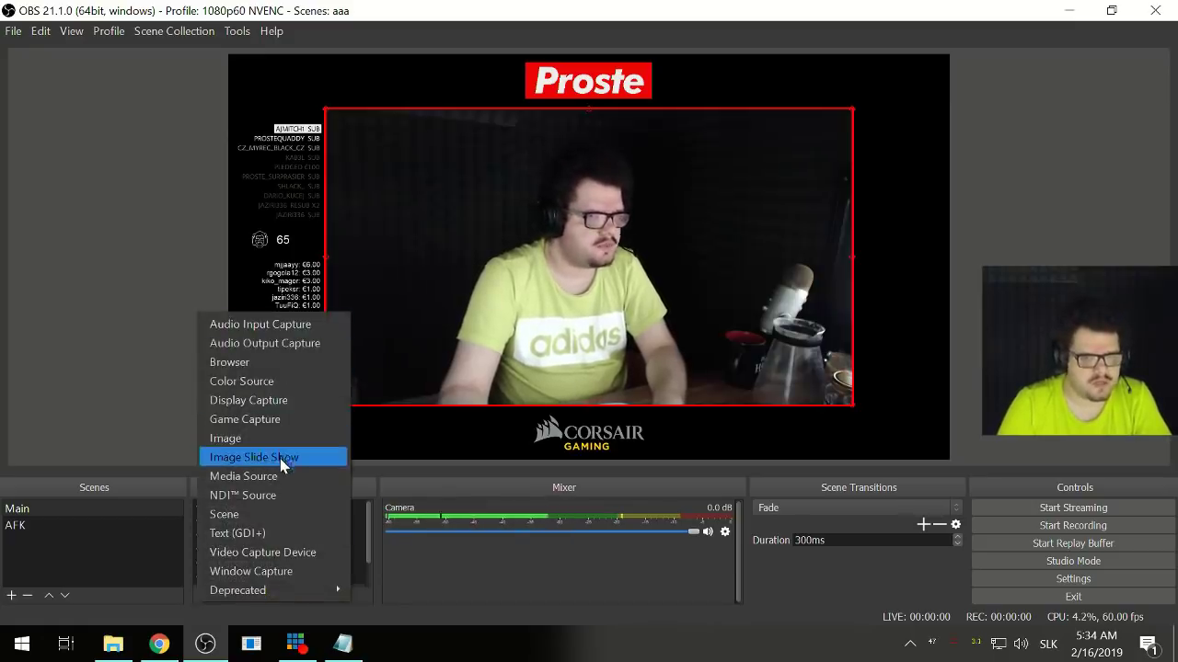
click(273, 534)
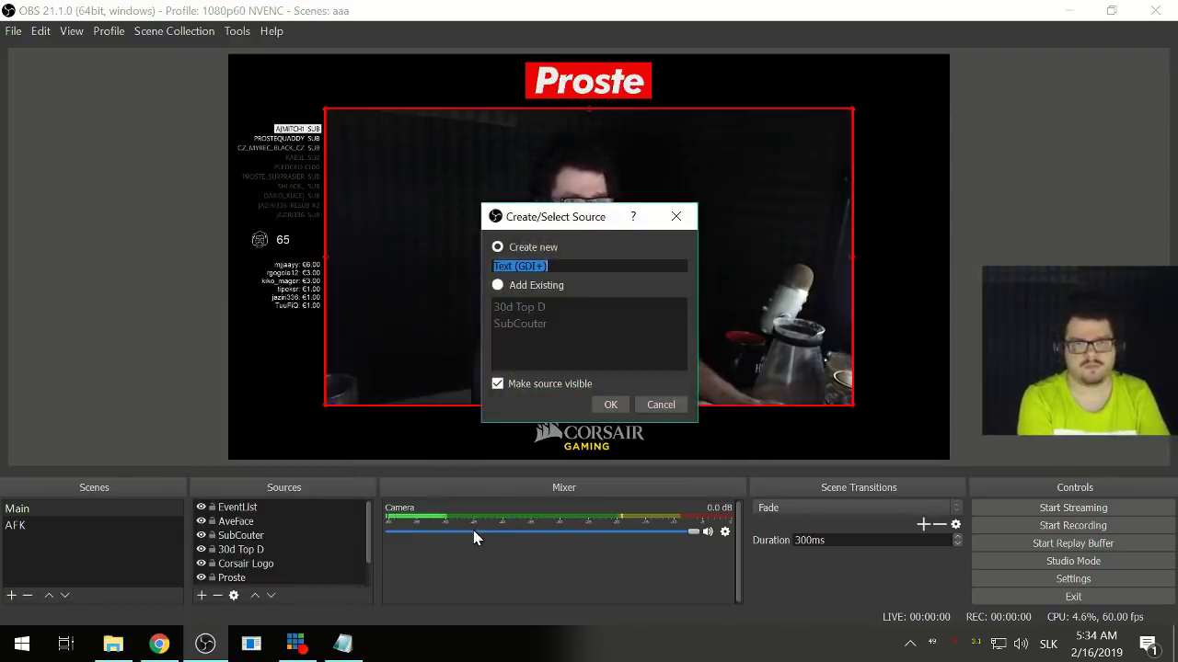
text(Last Do)
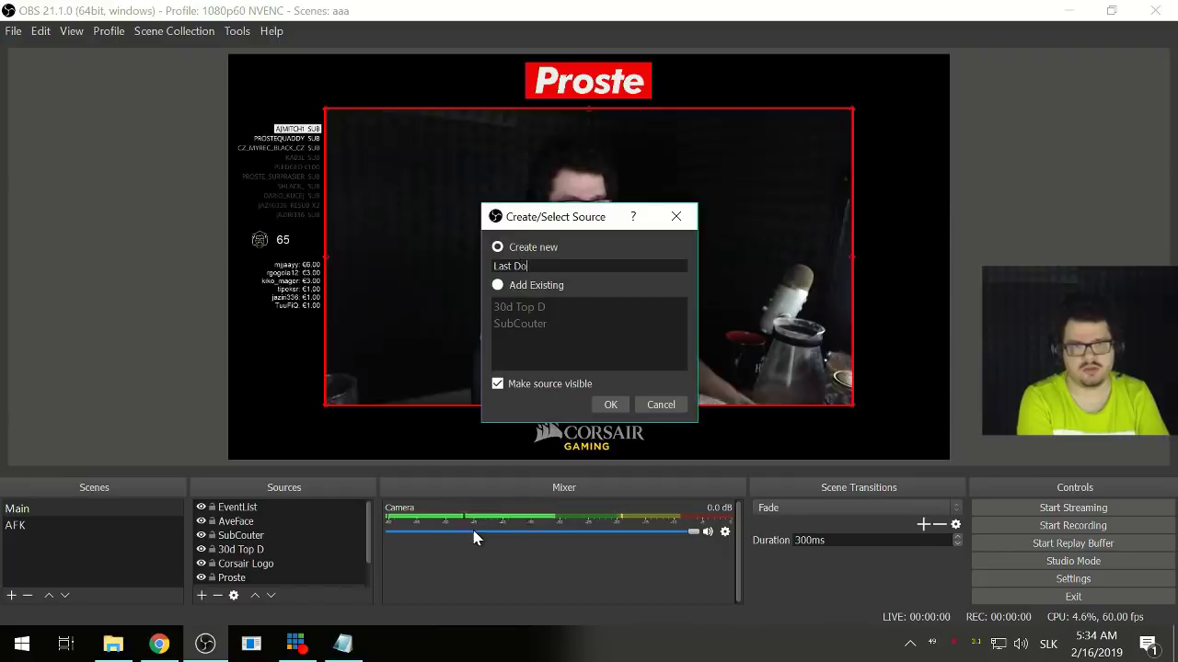
text(nations)
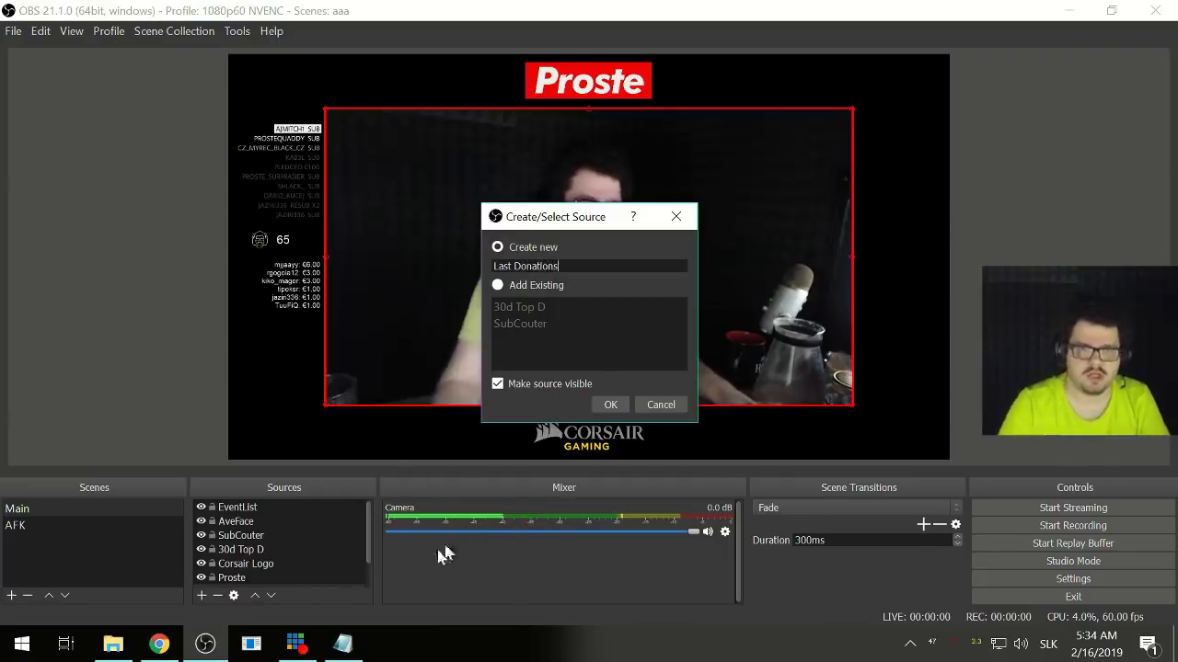
drag(525, 266, 559, 266)
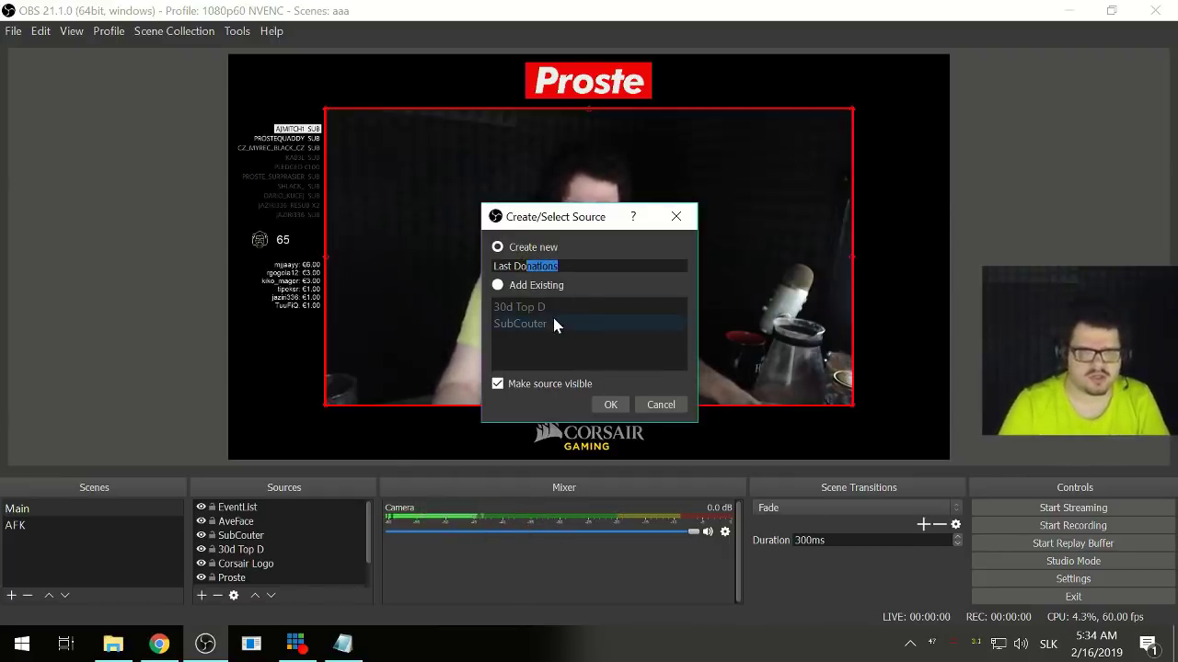
text(nos)
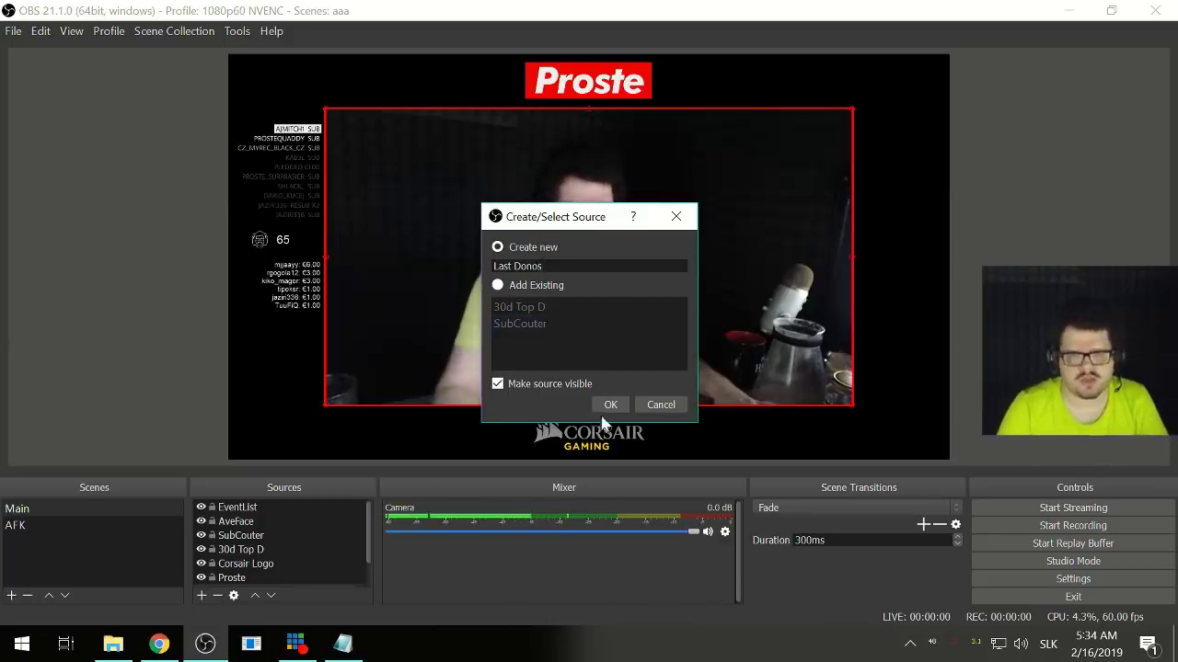
click(609, 405)
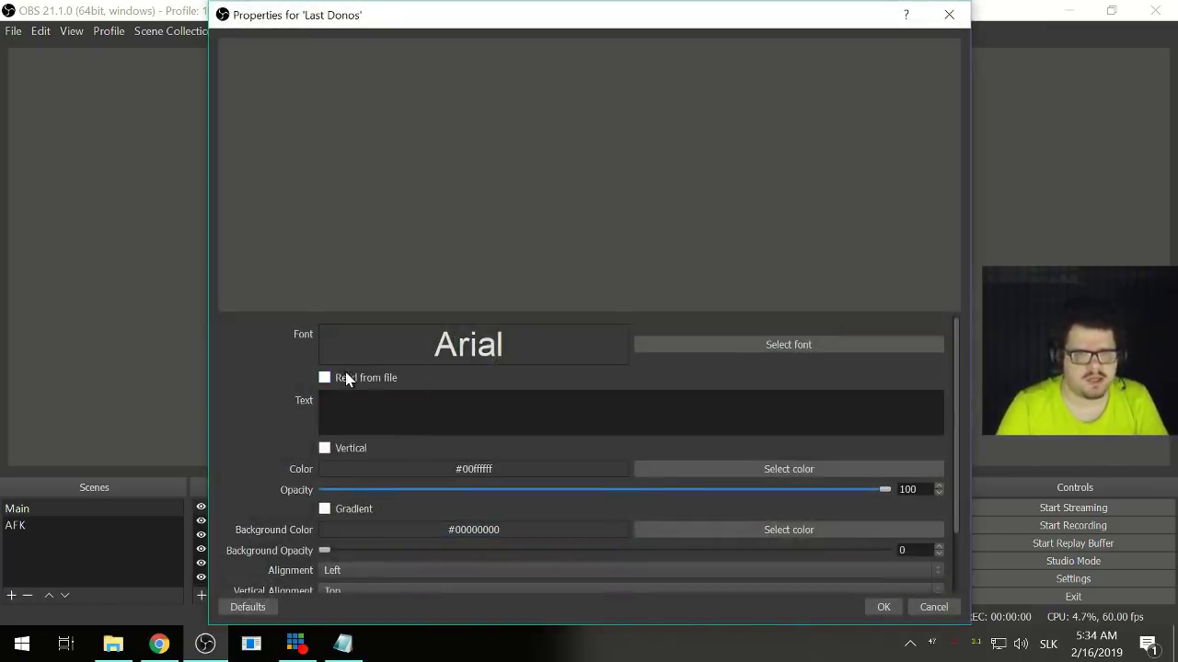
- Enable Read from file for Last Donos and choose X:/Alerty/session_donators.txt
click(346, 380)
click(915, 397)
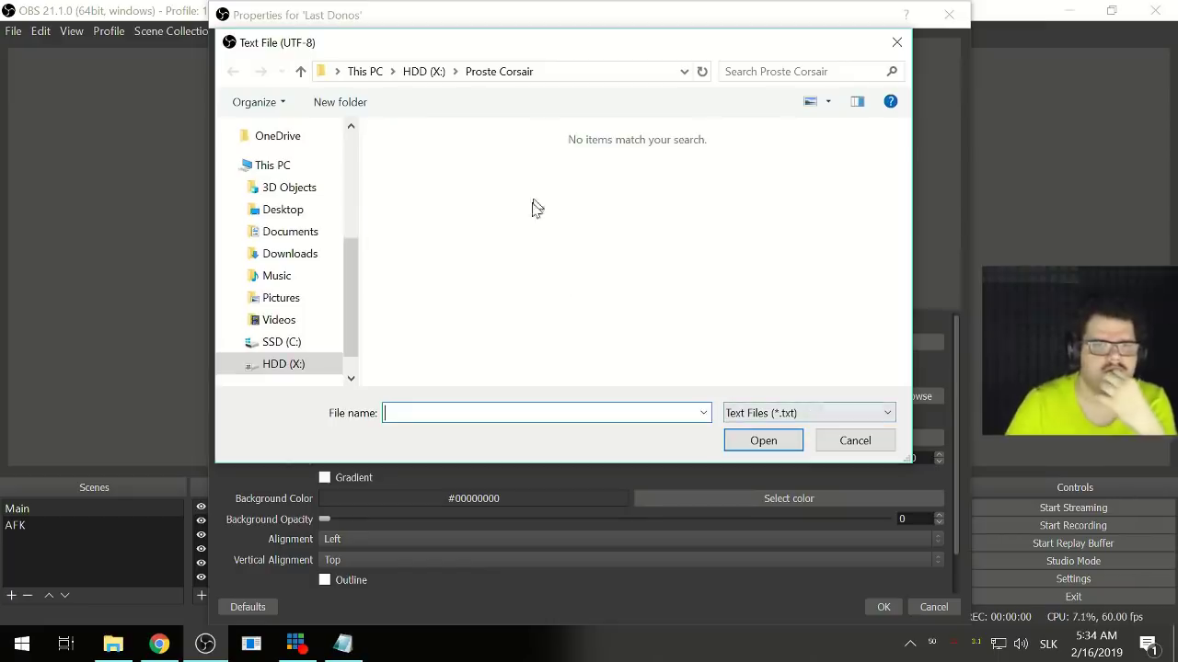
click(291, 366)
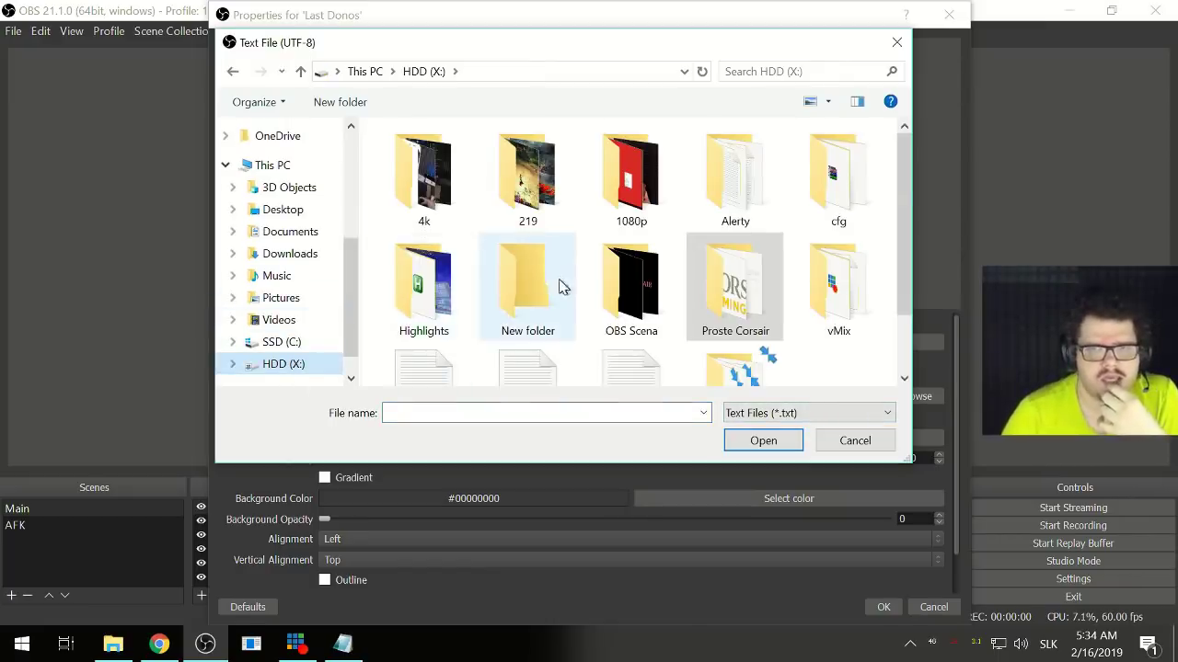
scroll(563, 287, down, 2)
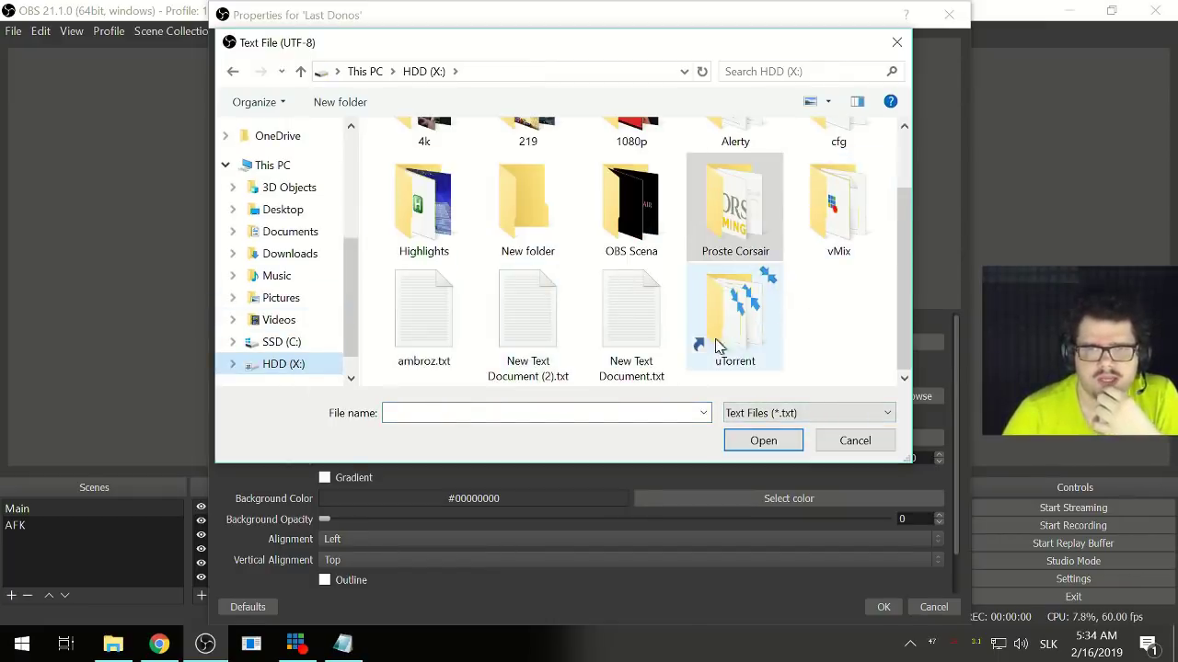
scroll(717, 332, up, 1)
double_click(731, 212)
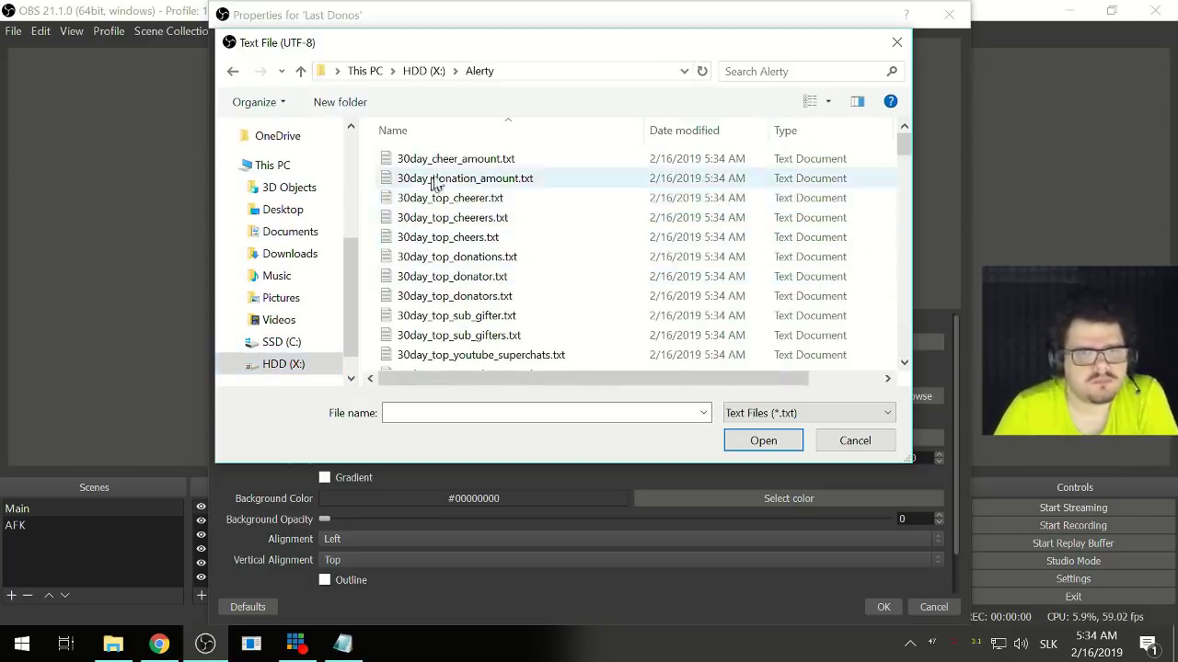
scroll(515, 218, down, 7)
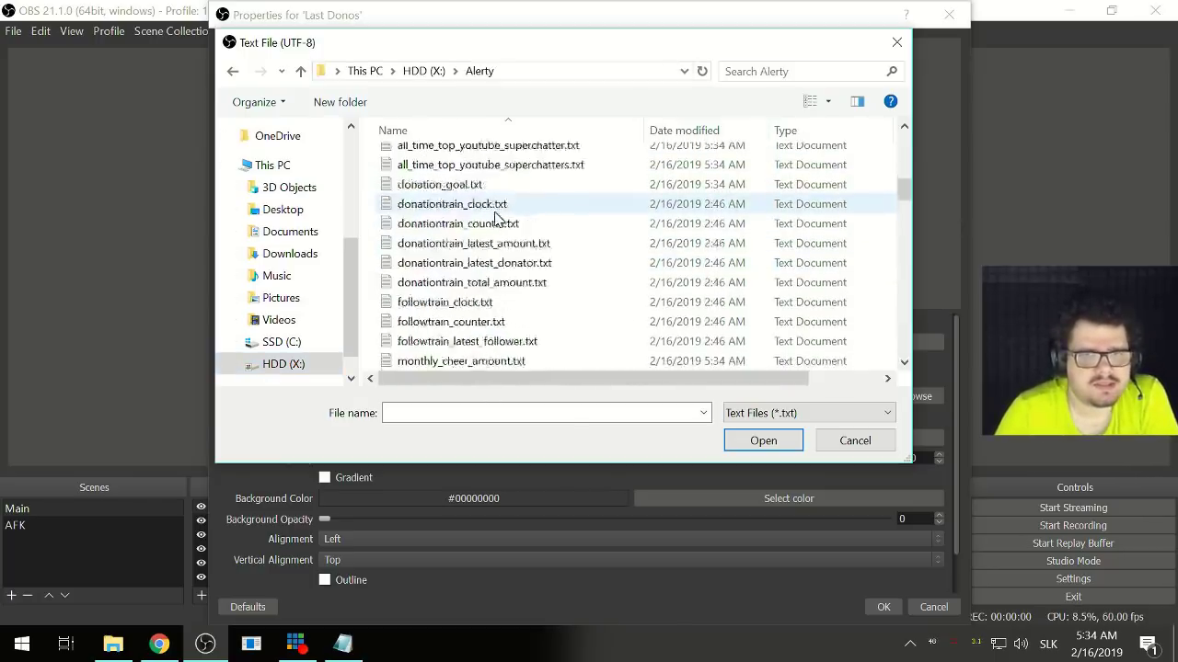
scroll(496, 218, down, 8)
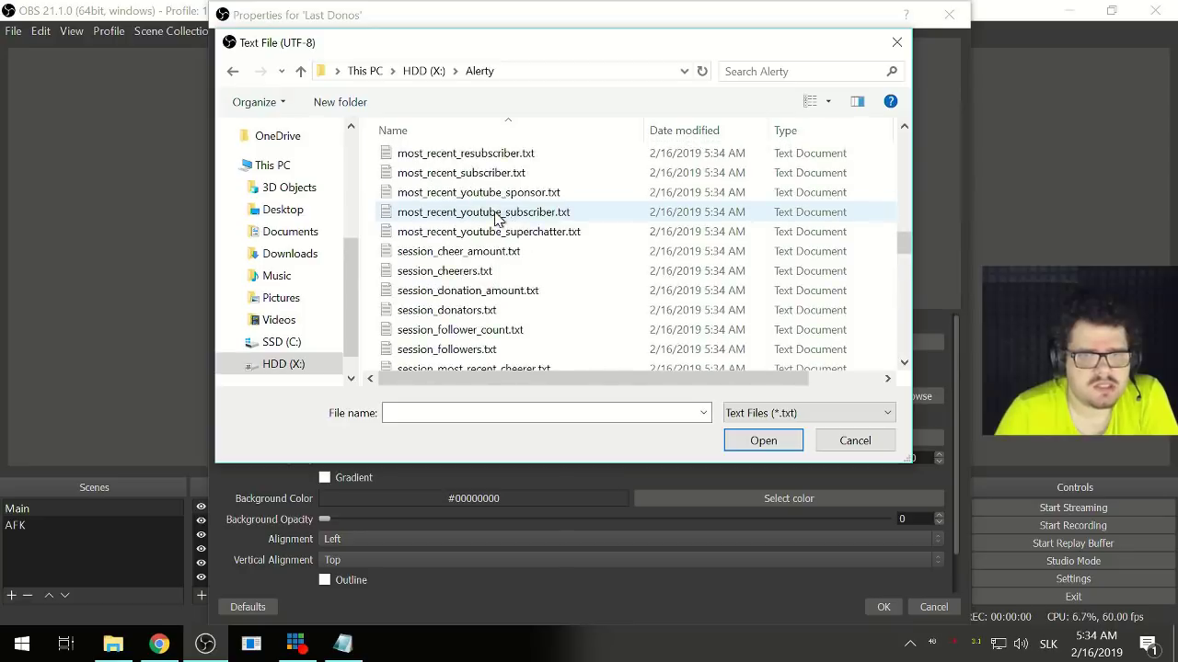
scroll(495, 218, down, 1)
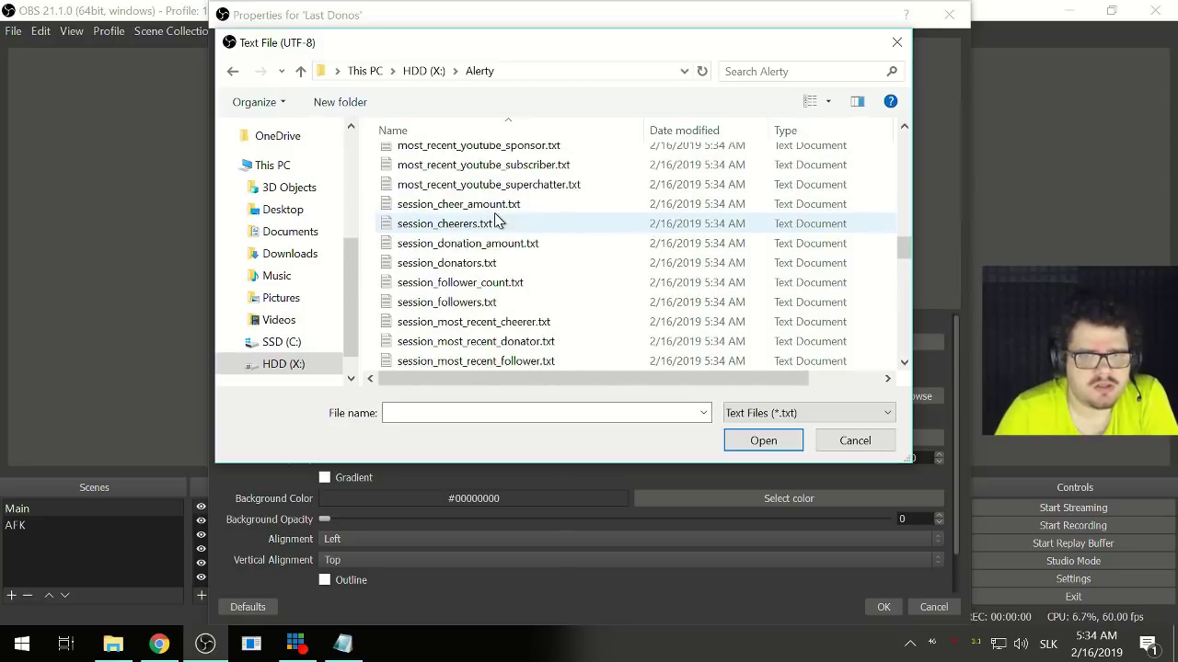
click(492, 267)
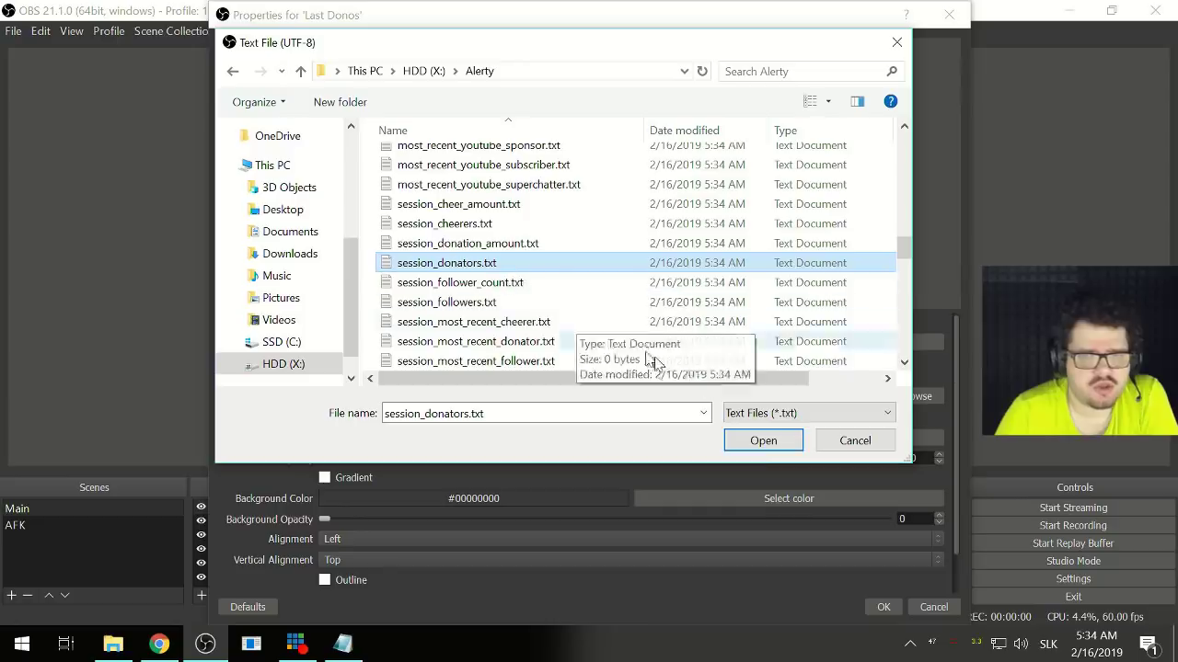
click(757, 444)
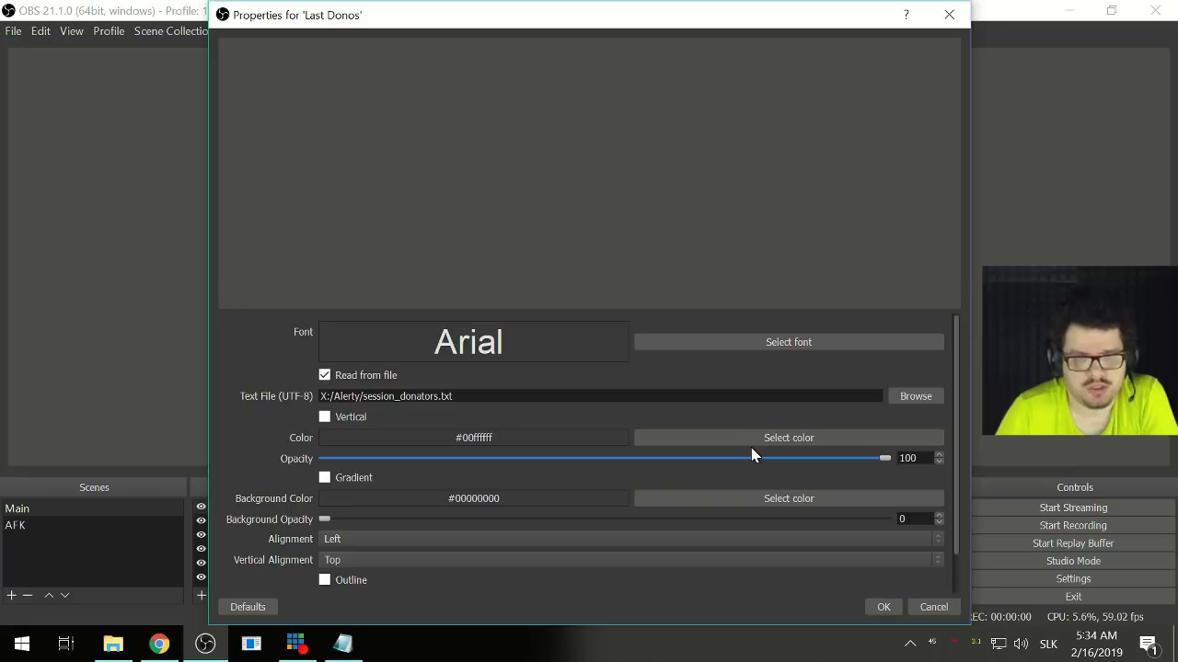
- Duplicate the last four donor lines at the end of 30day_top_donators.txt, then close Notepad
click(342, 643)
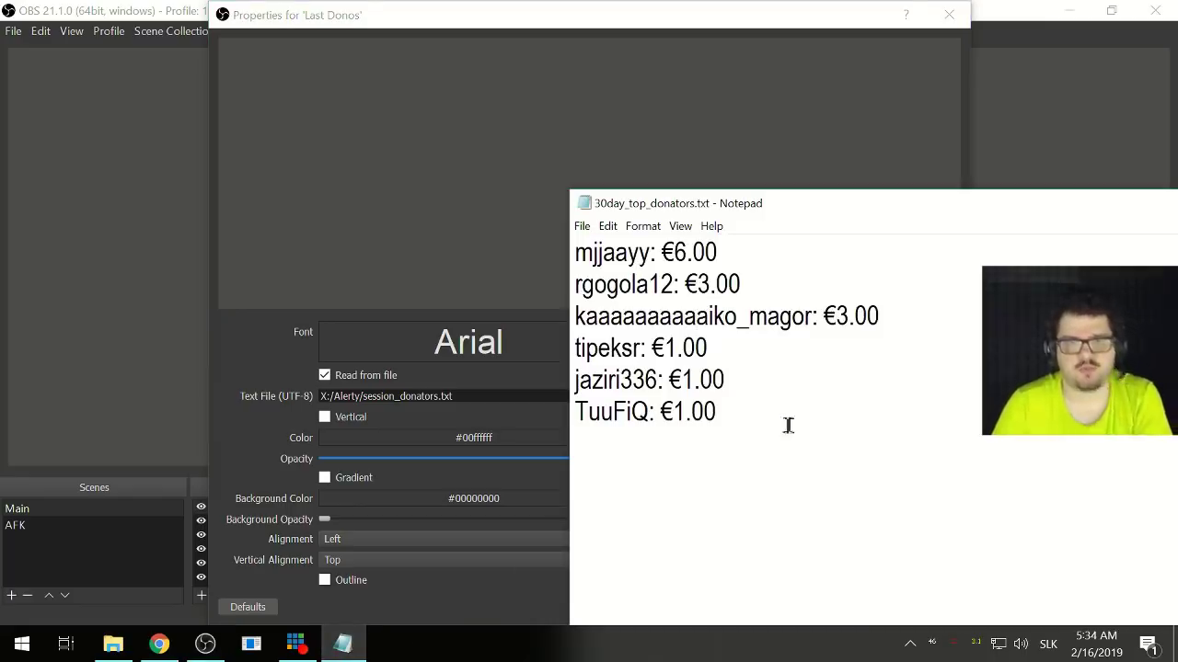
drag(757, 415, 573, 252)
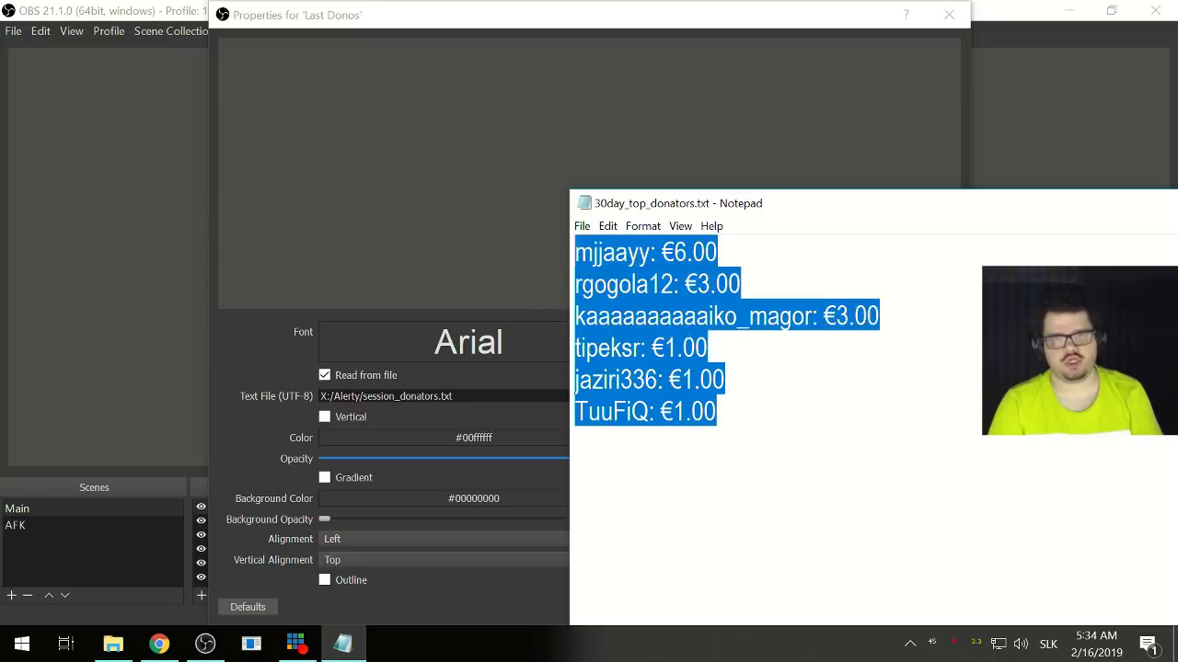
click(716, 411)
drag(704, 411, 568, 319)
key(ctrl+c)
key(Right)
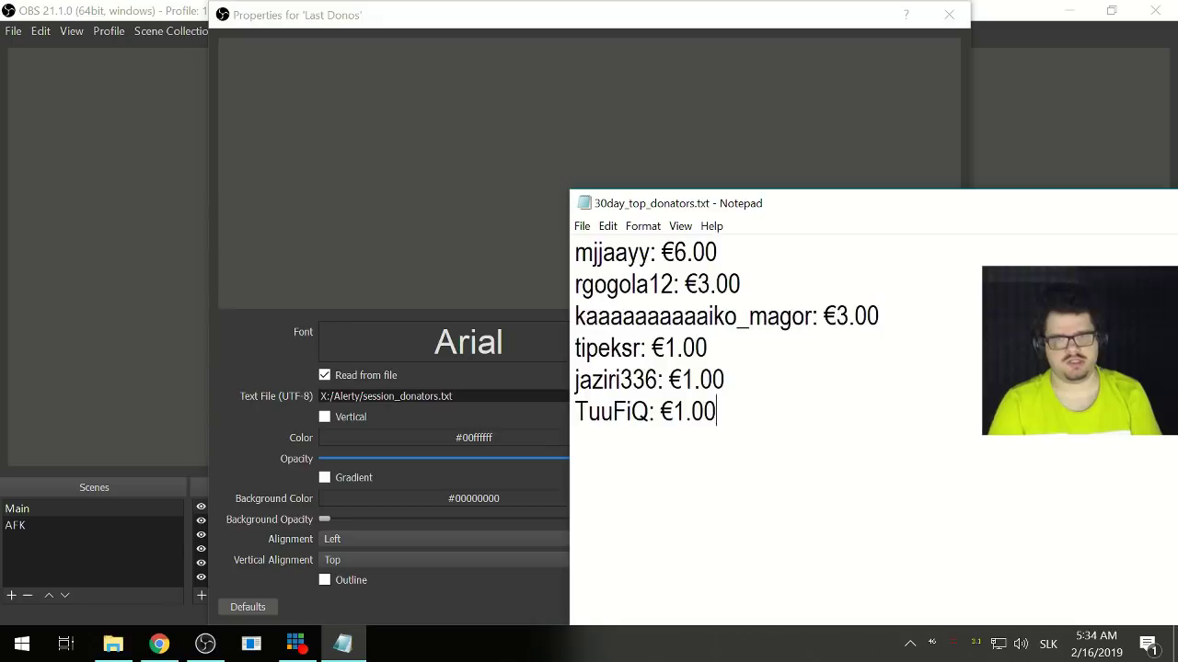
key(ctrl+v)
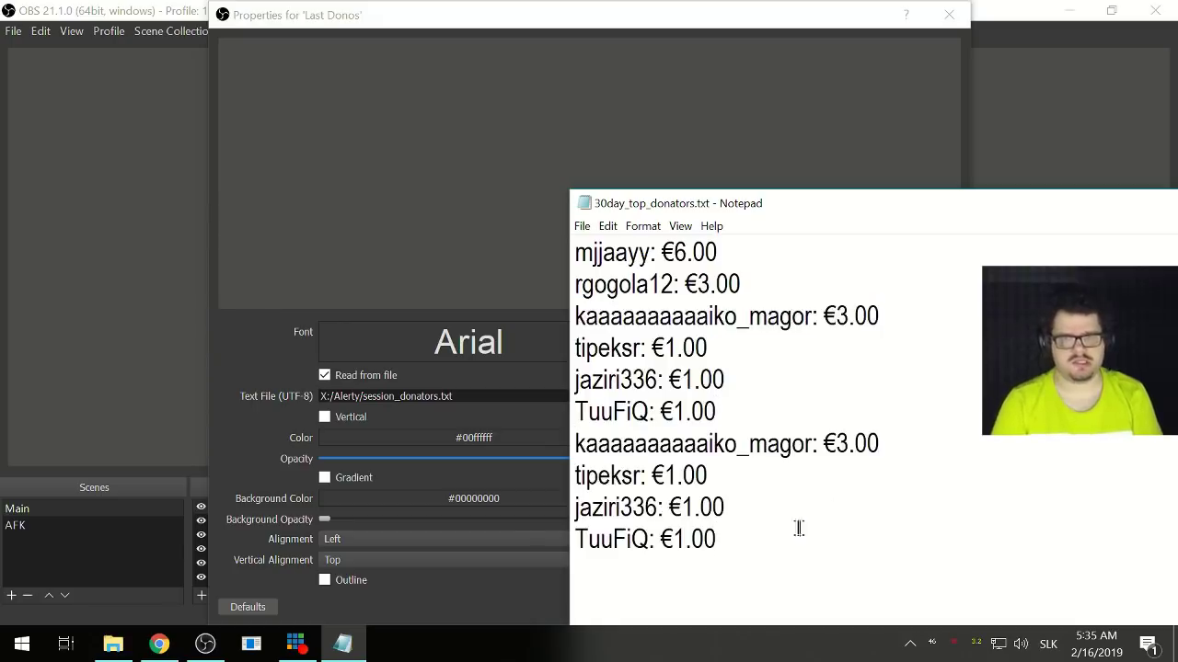
drag(799, 528, 554, 271)
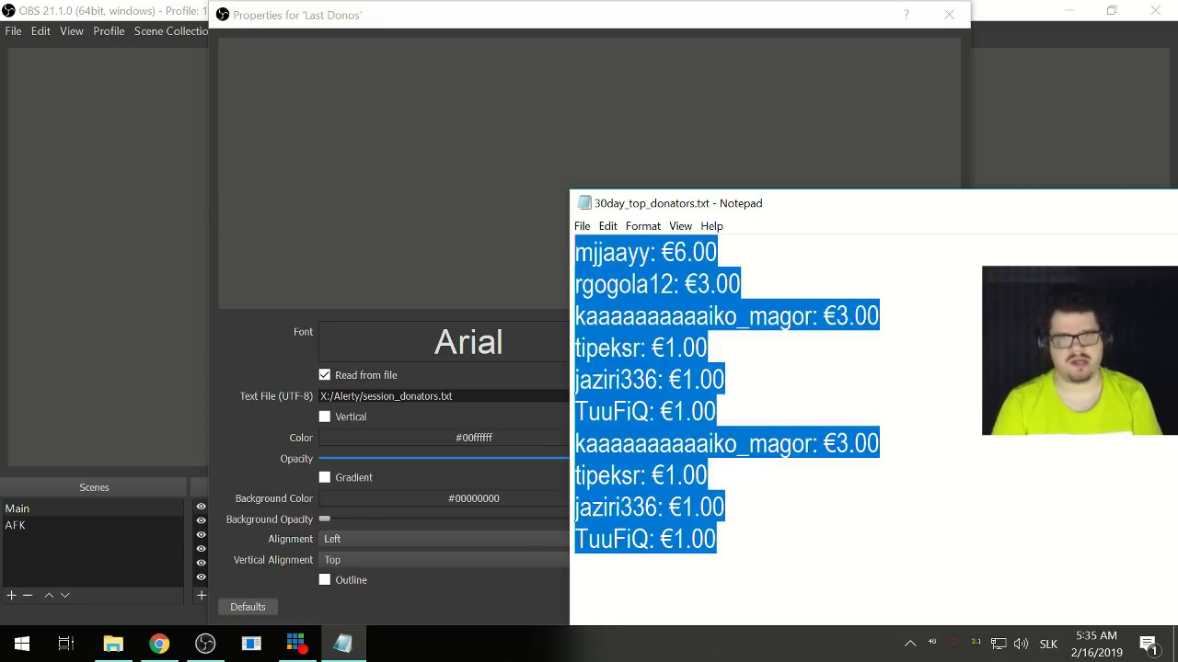
double_click(584, 208)
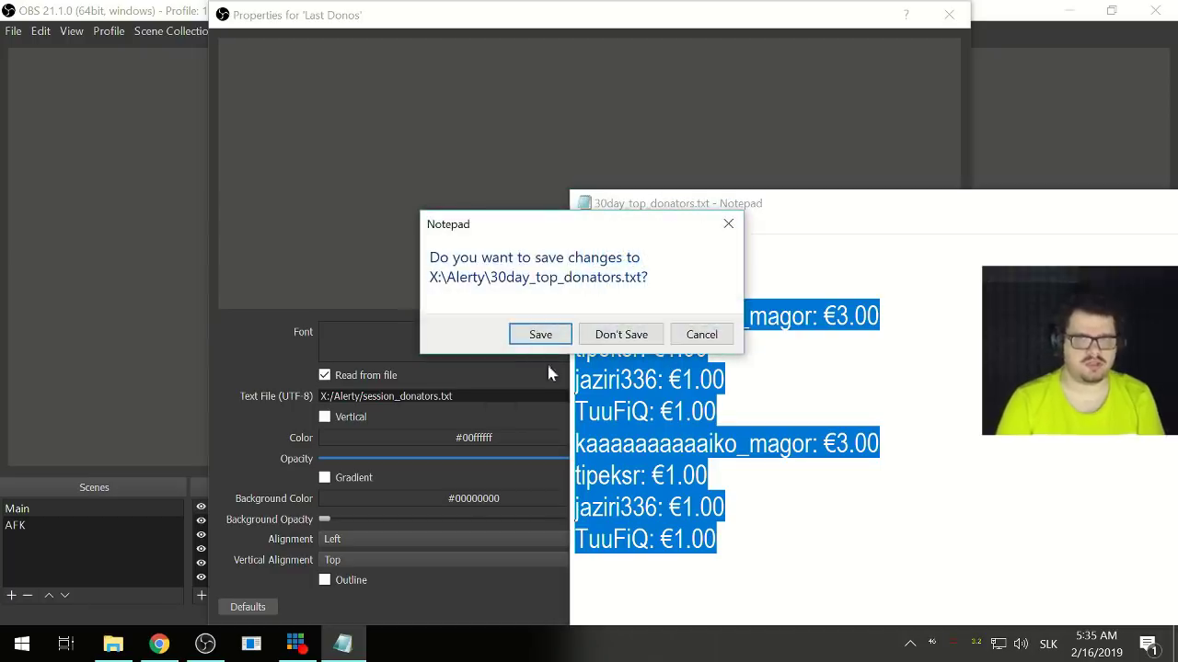
- Discard the Notepad changes and browse the Alerty folder for a new text file
click(606, 336)
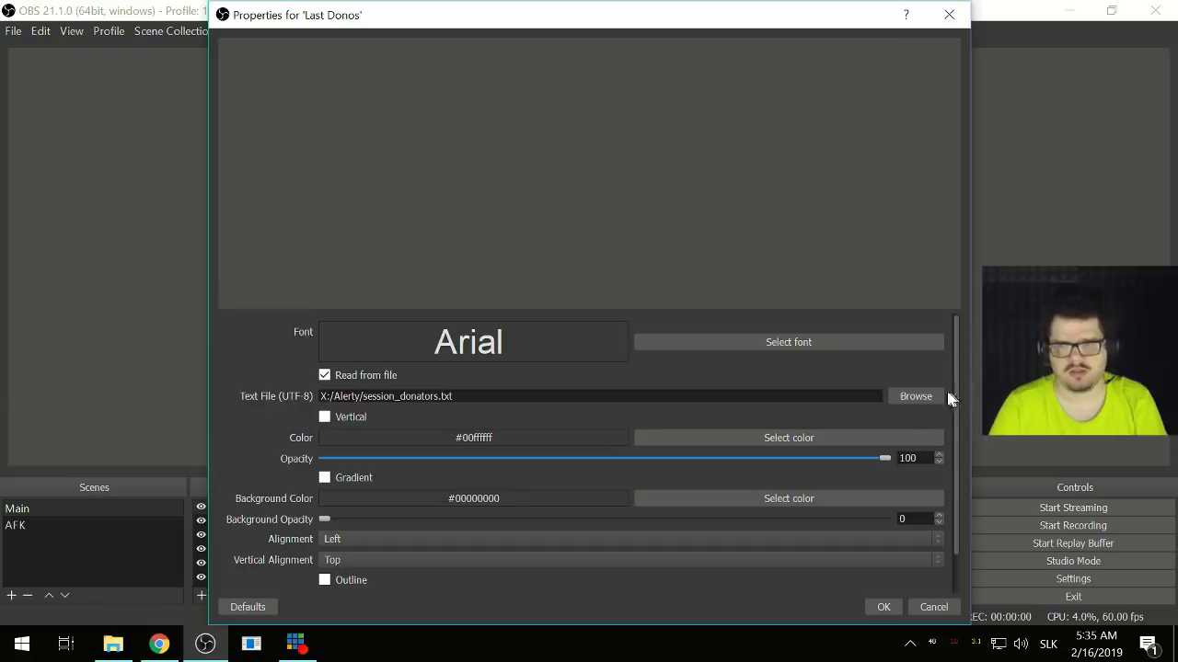
click(891, 400)
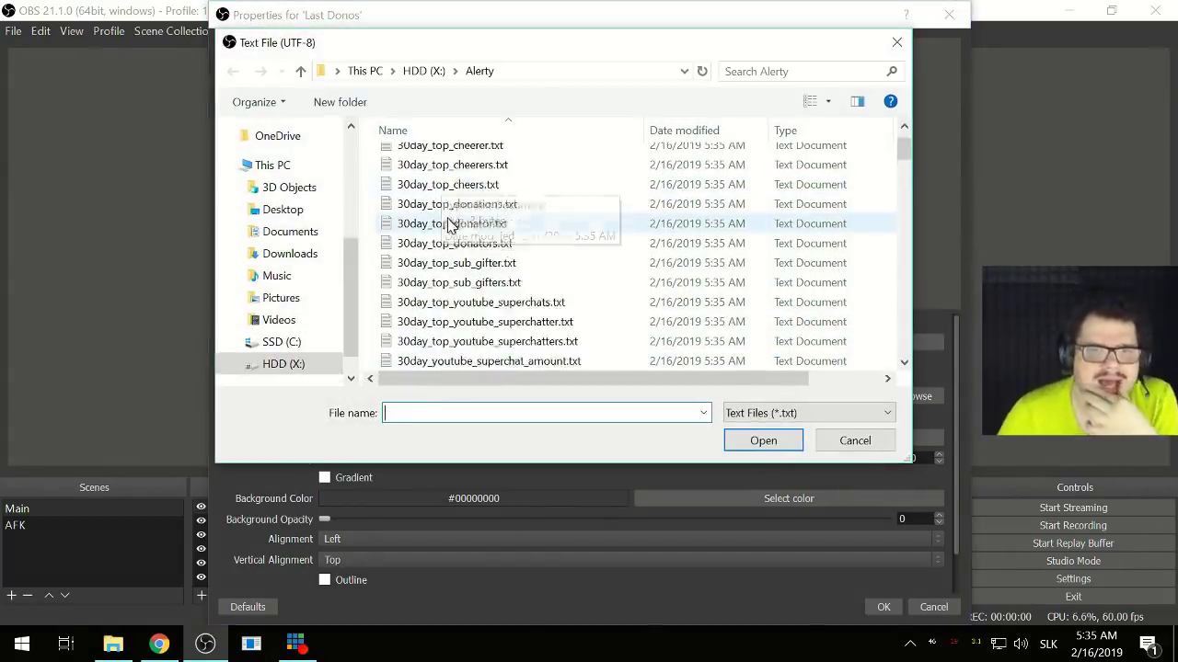
scroll(451, 225, down, 6)
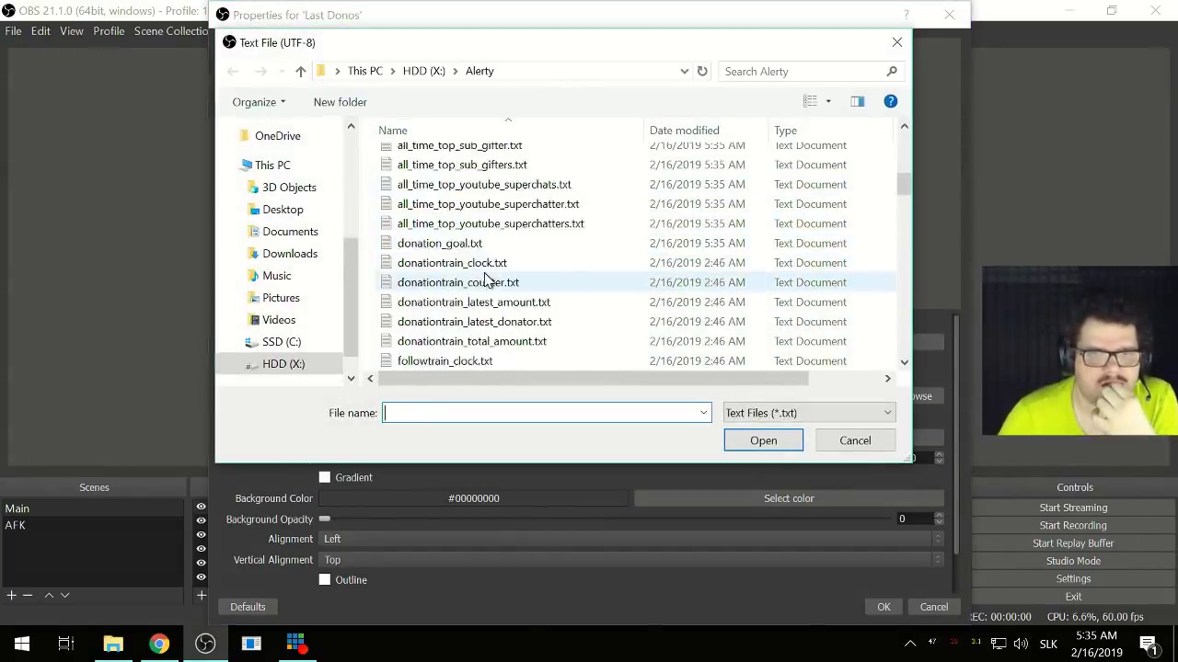
scroll(486, 281, down, 12)
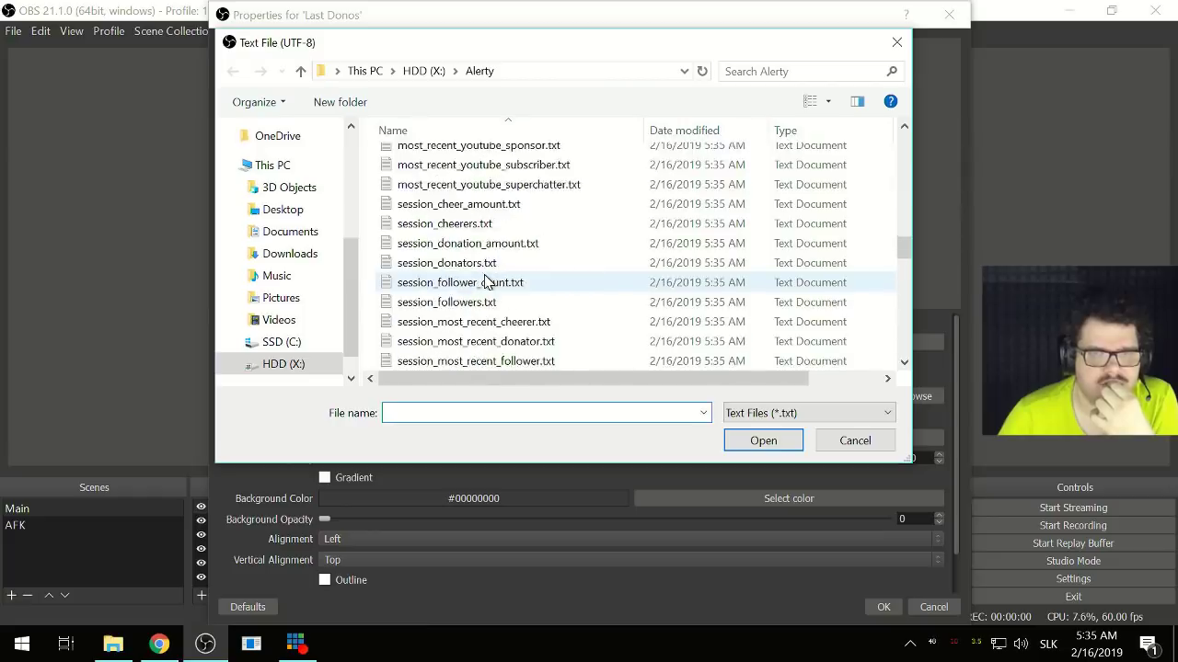
scroll(486, 280, down, 3)
scroll(486, 281, down, 3)
scroll(486, 280, up, 6)
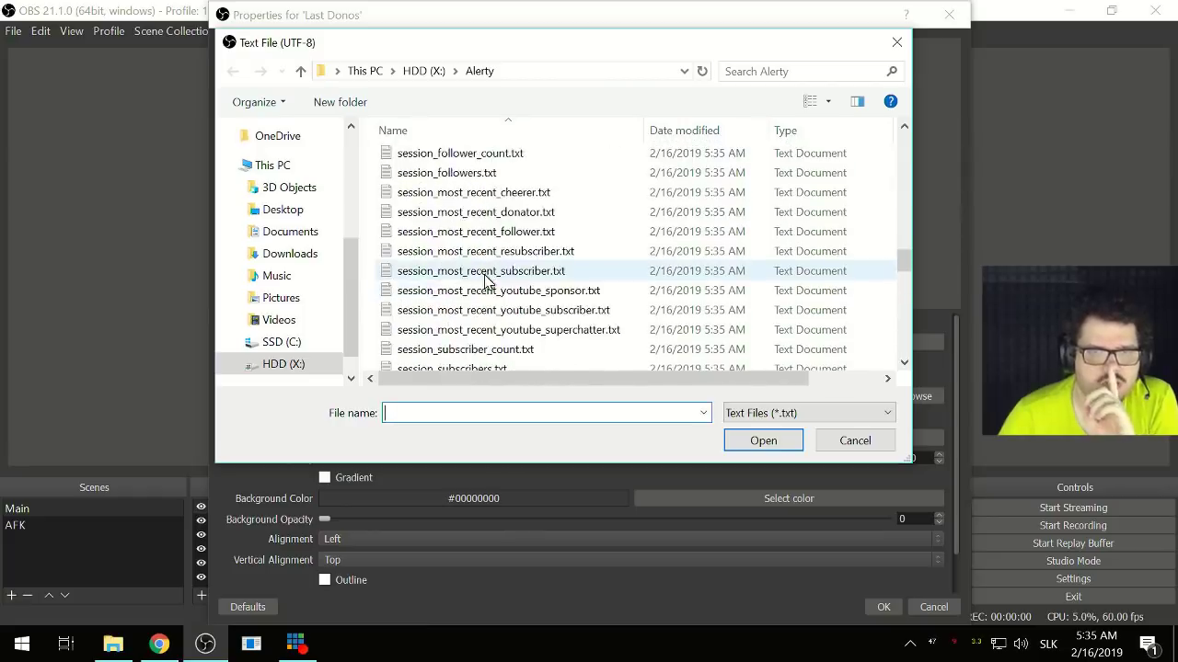
scroll(485, 281, up, 7)
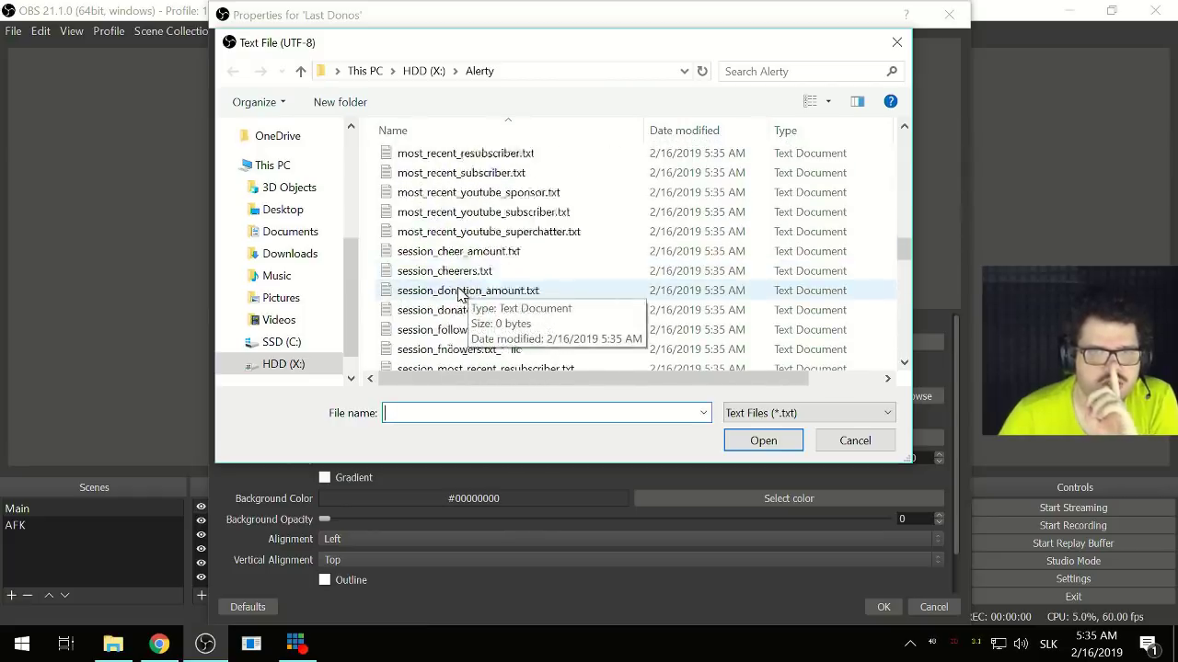
scroll(460, 292, up, 3)
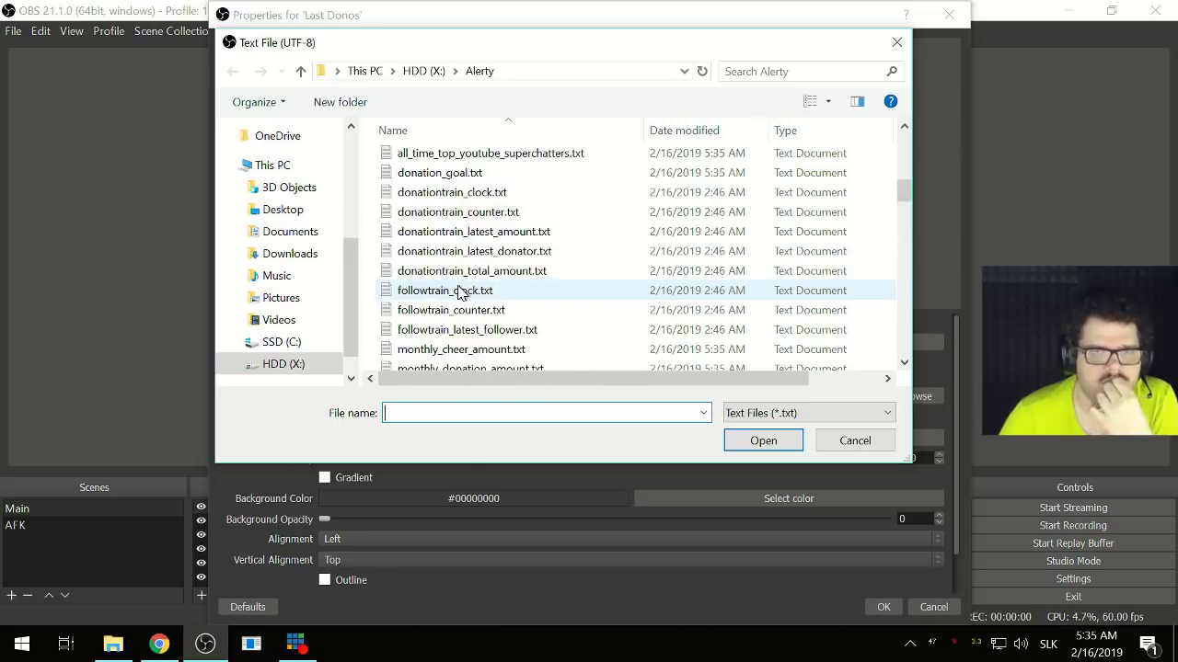
scroll(541, 313, down, 7)
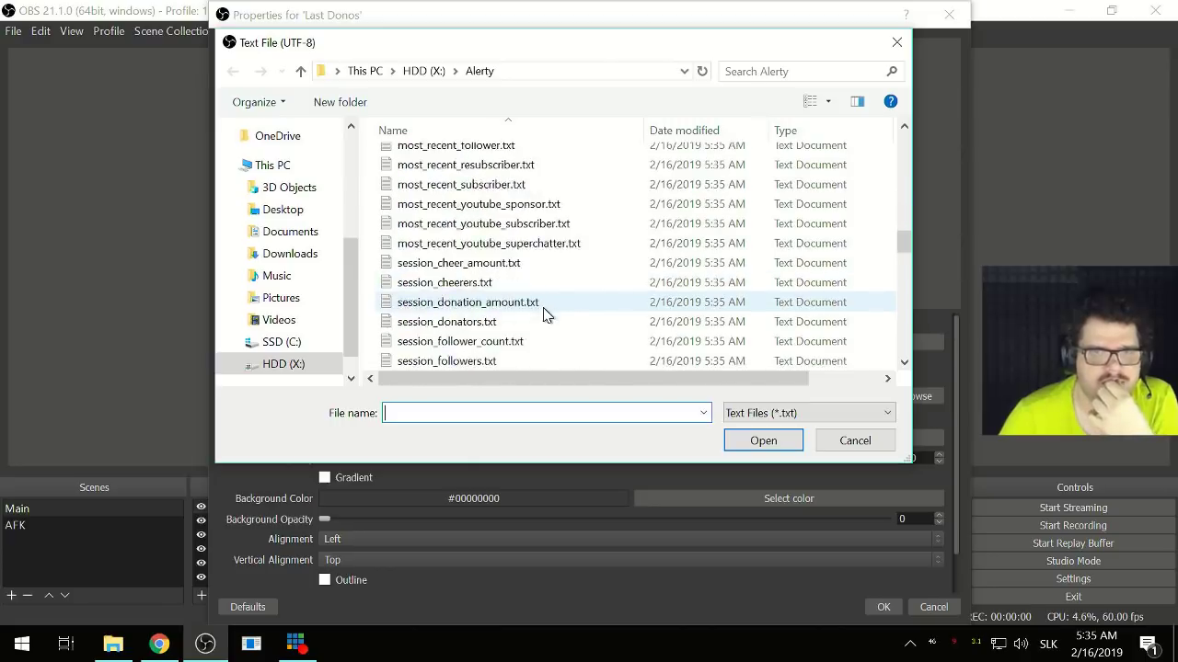
scroll(543, 314, down, 2)
scroll(542, 315, down, 3)
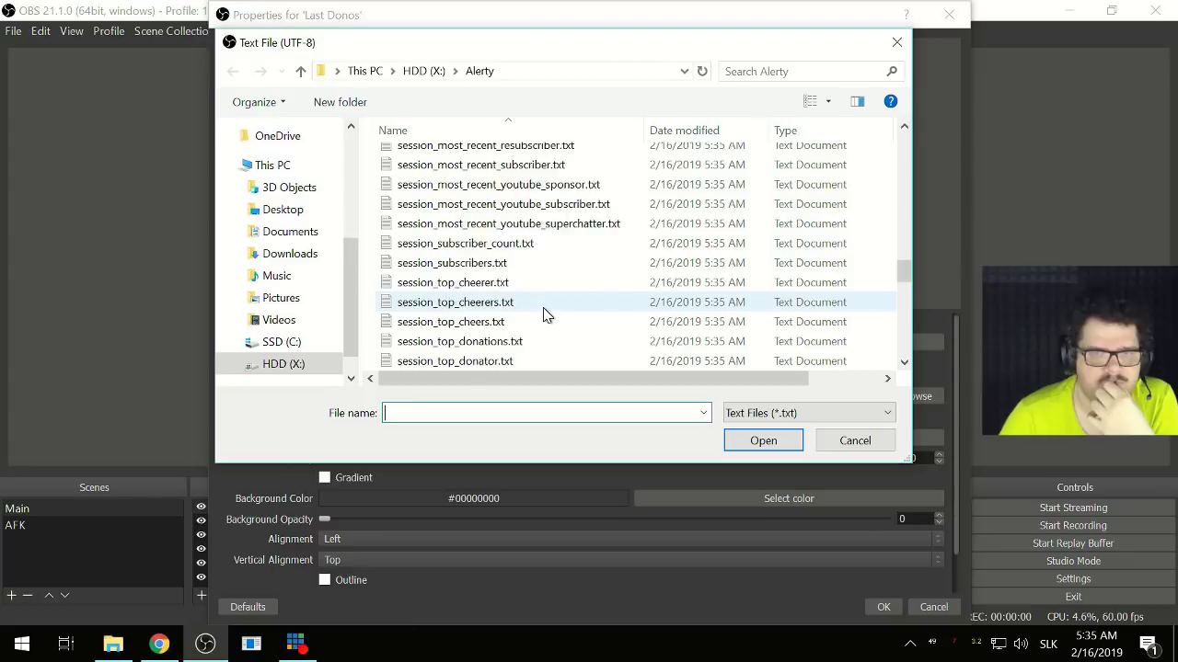
scroll(543, 315, down, 7)
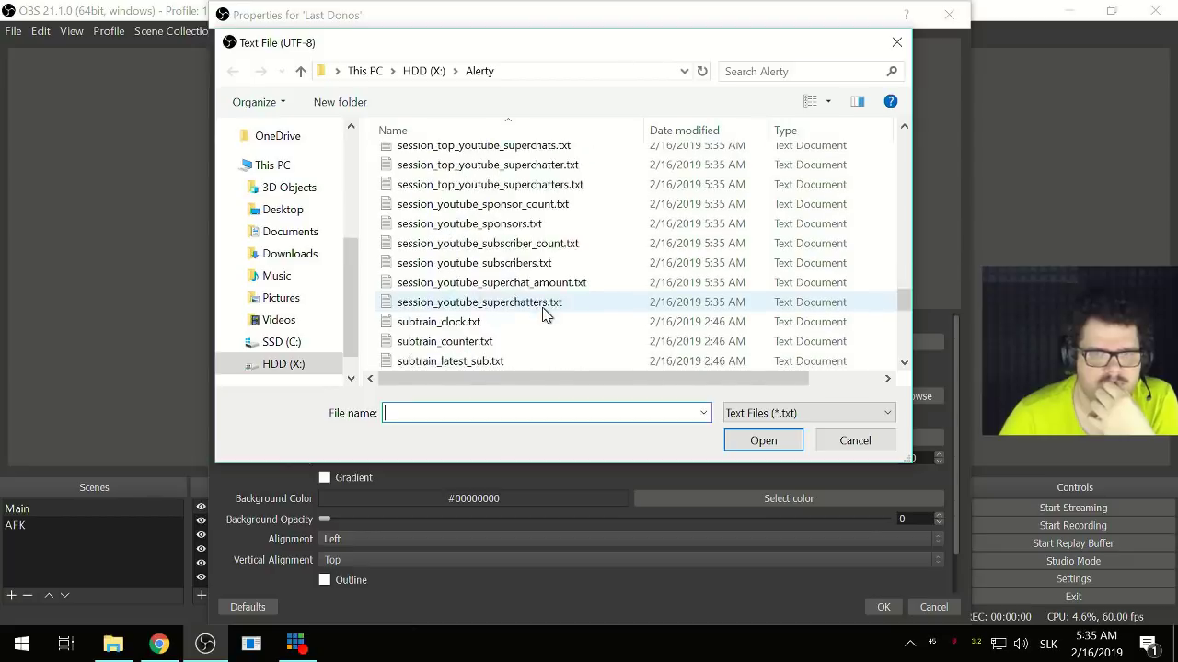
scroll(543, 315, up, 9)
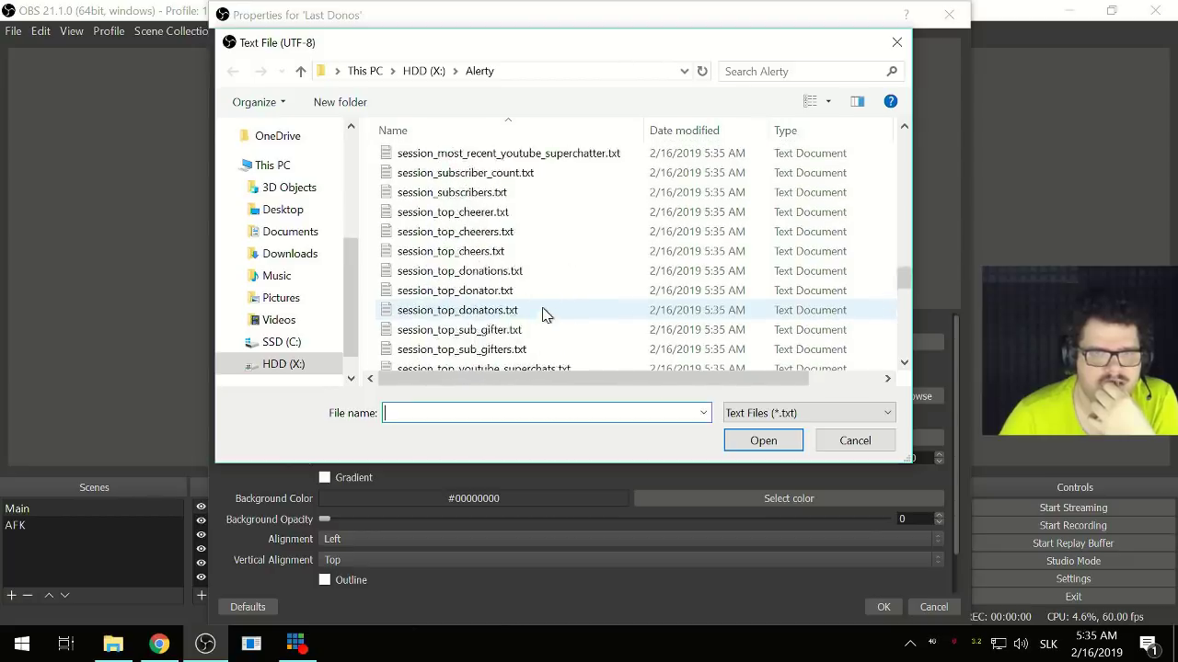
- Check session_donators.txt's contents in Notepad, then load it as the Last Donos file
click(469, 310)
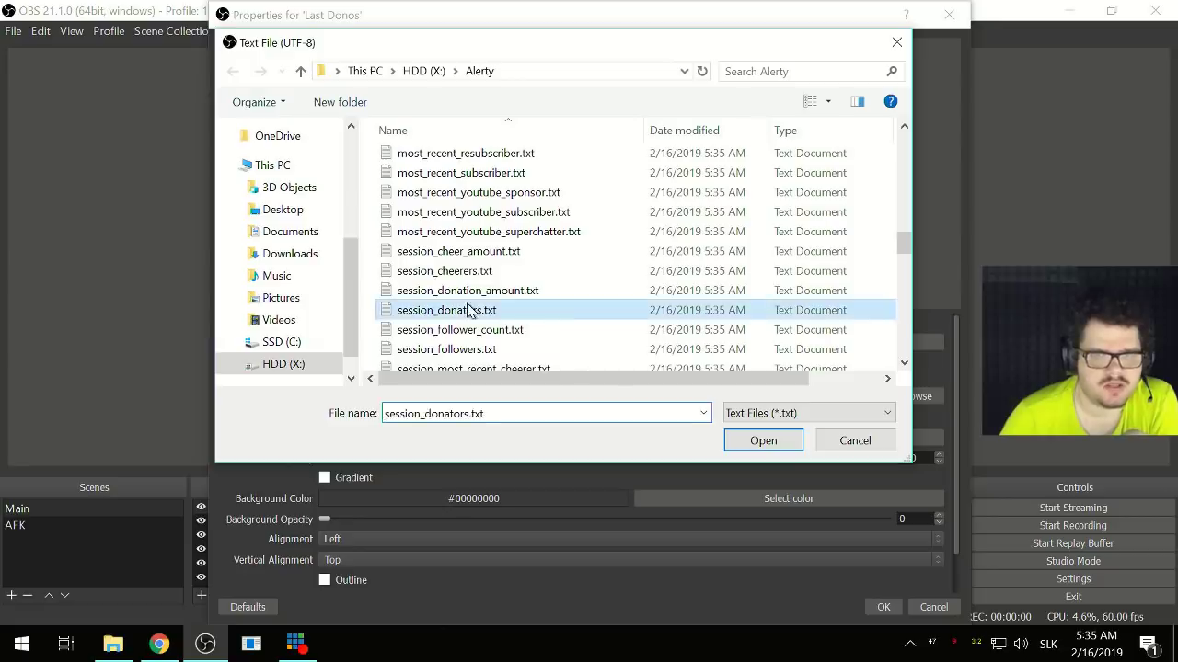
right_click(449, 310)
click(506, 282)
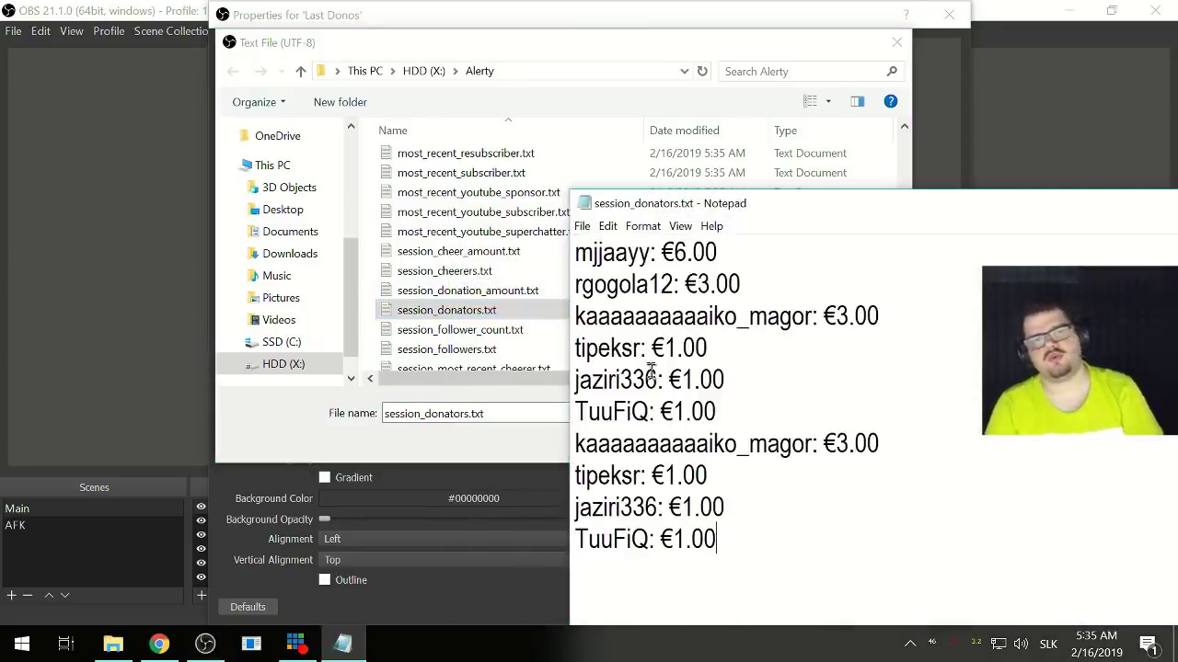
click(126, 335)
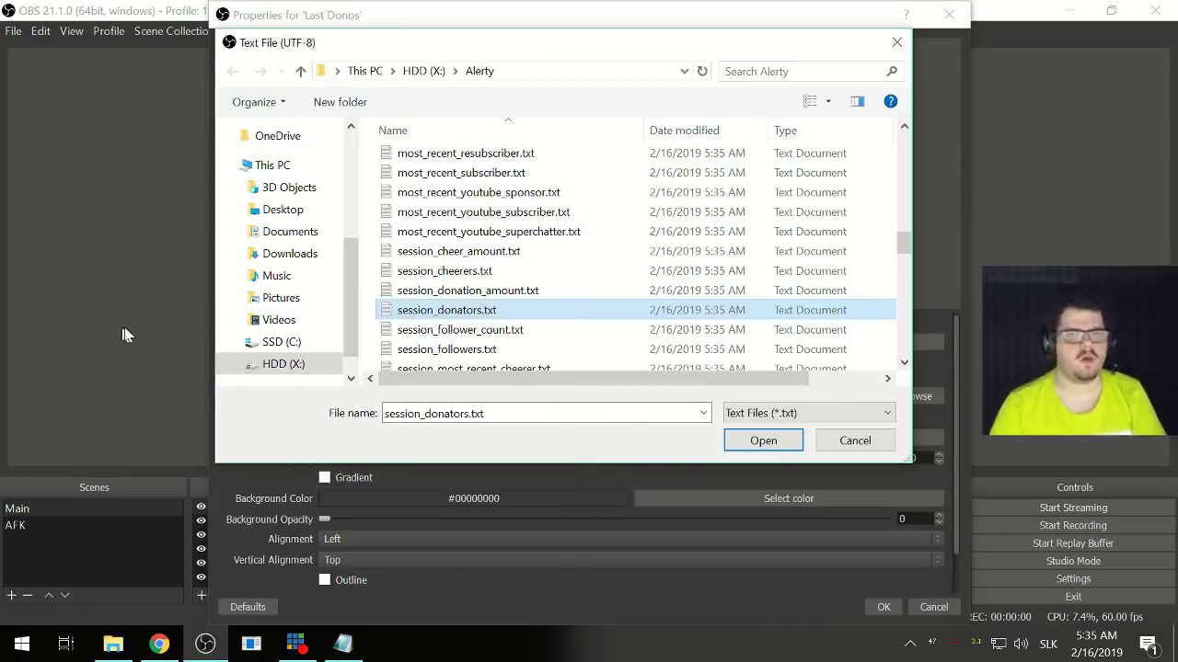
click(795, 455)
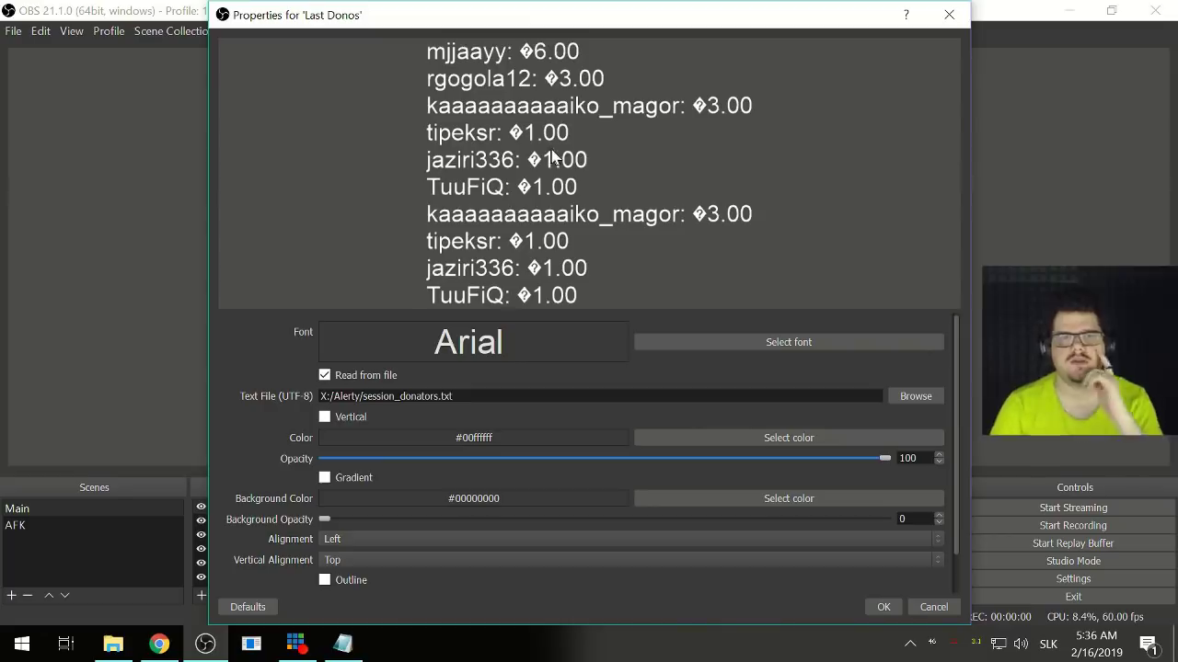
- Move Last Donos onto the camera image and give it custom text extents of 500 × 380
click(882, 608)
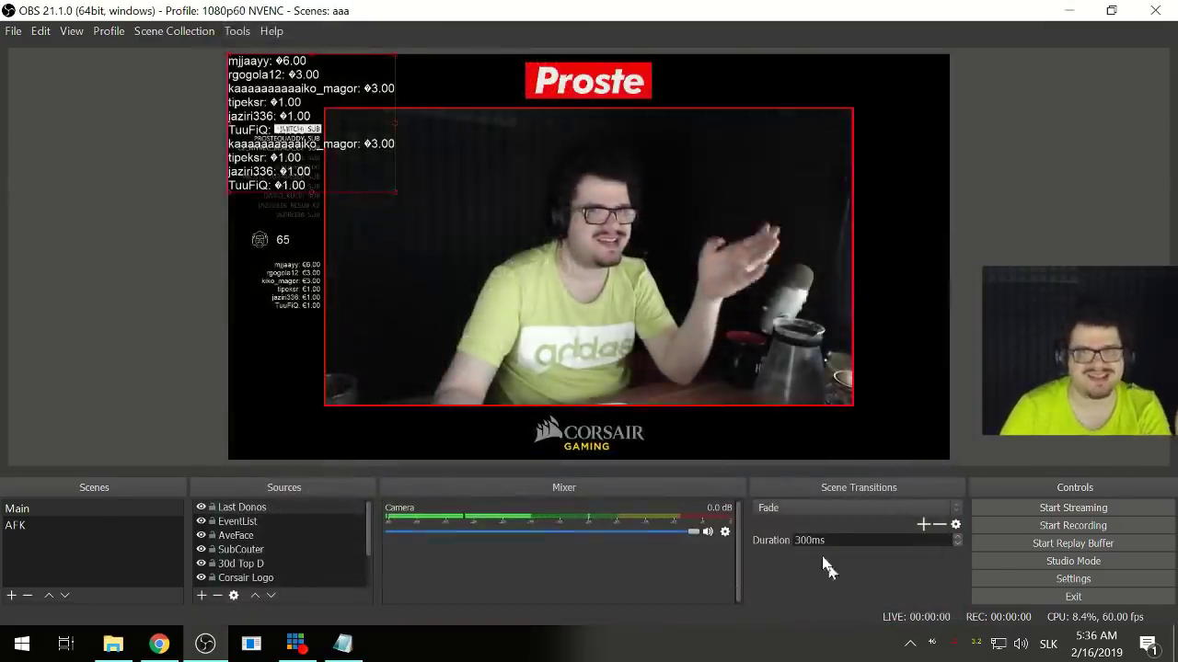
drag(309, 104, 394, 200)
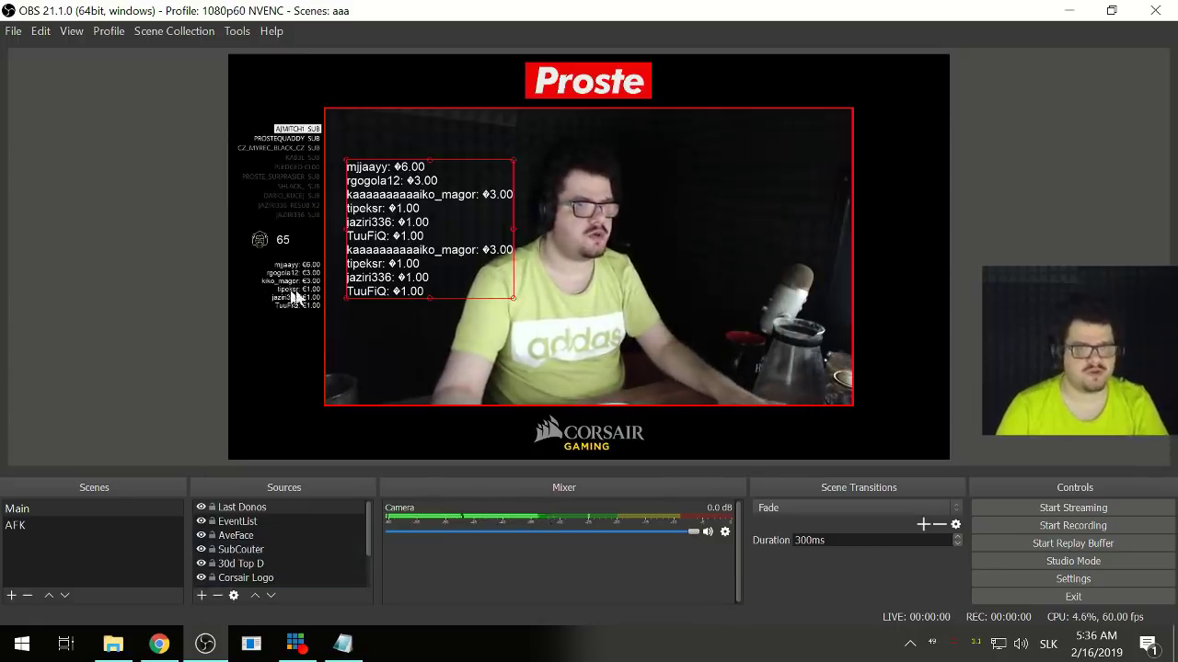
double_click(241, 507)
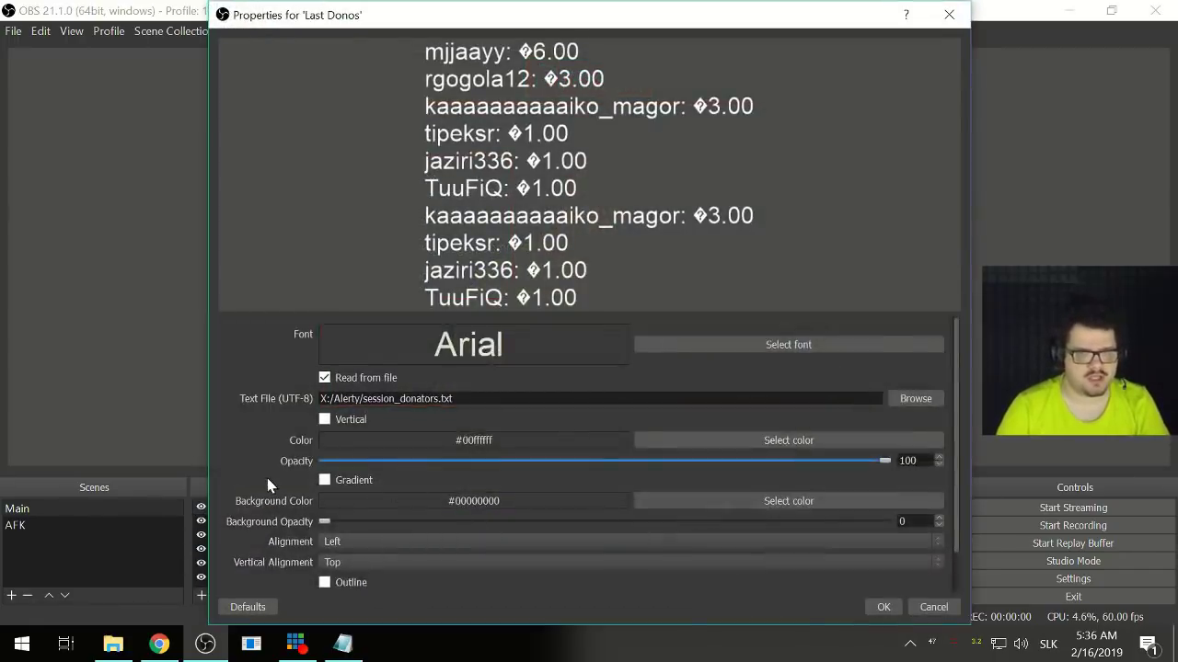
scroll(267, 485, down, 1)
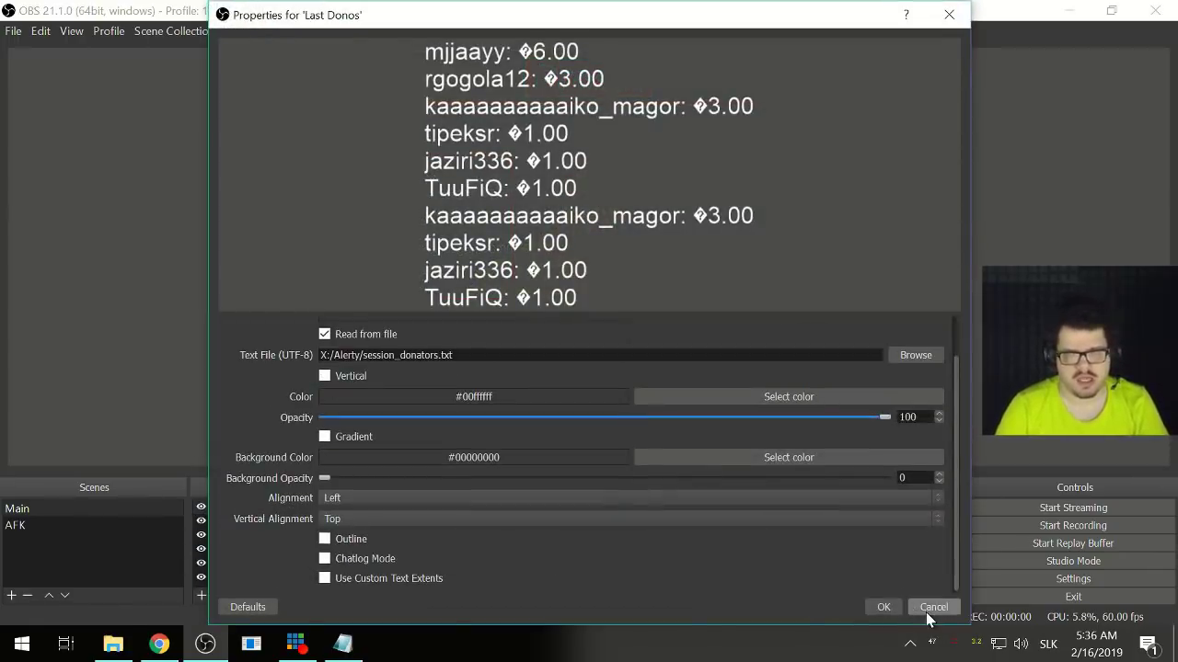
click(324, 578)
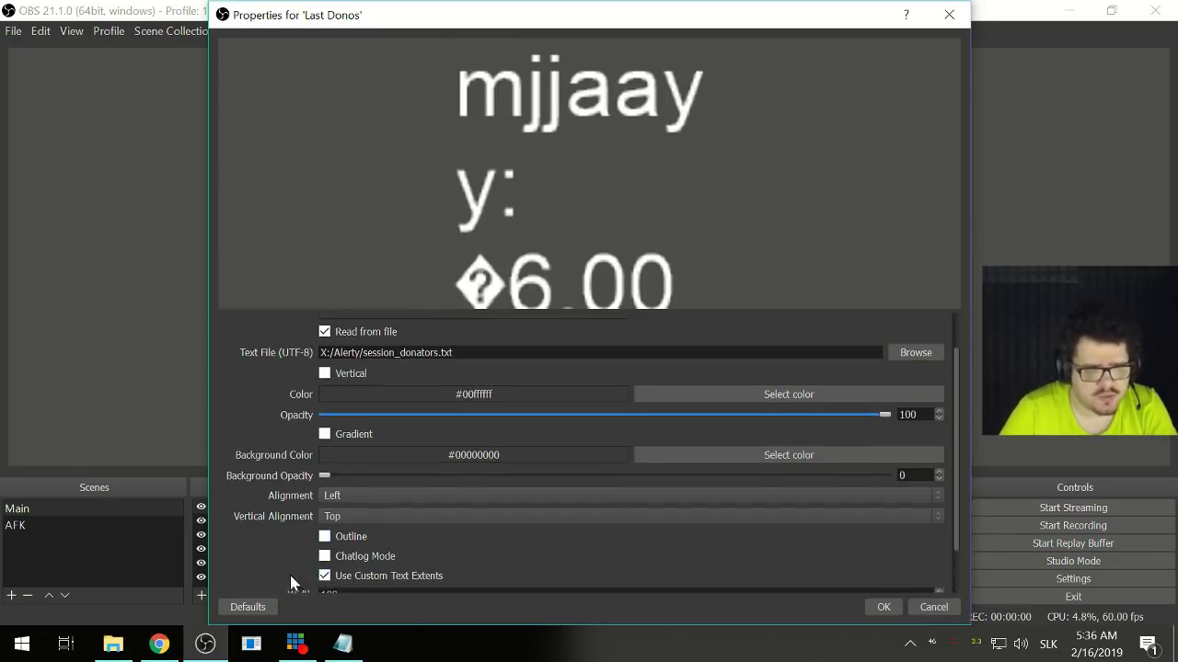
drag(343, 542, 221, 522)
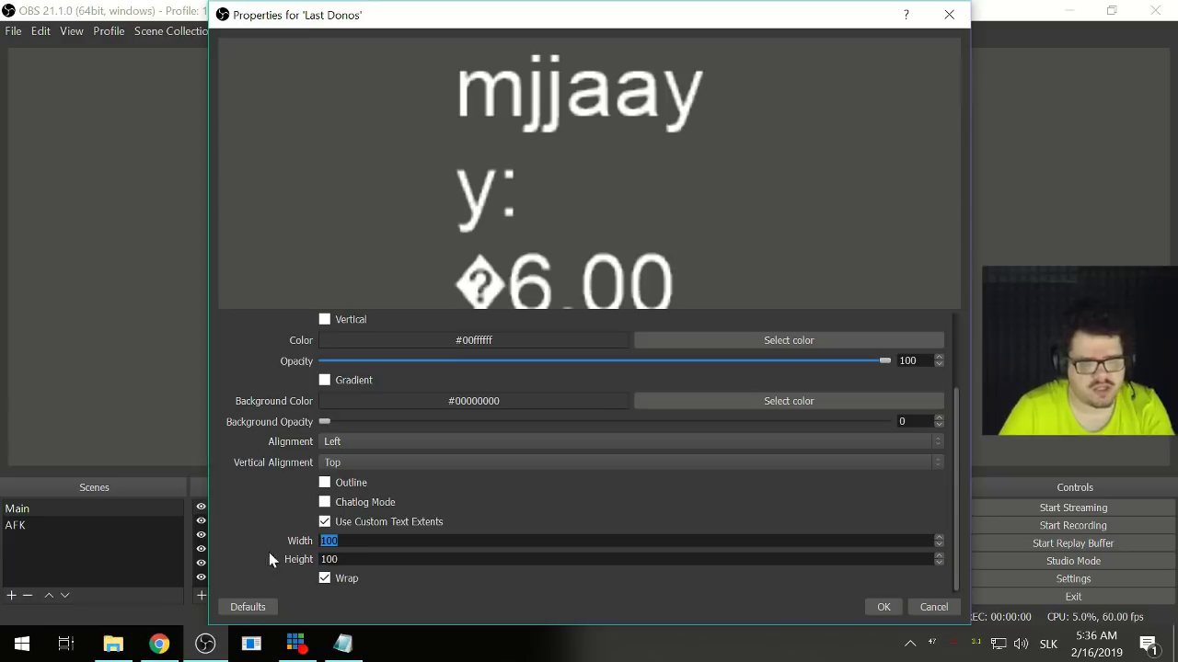
text(500)
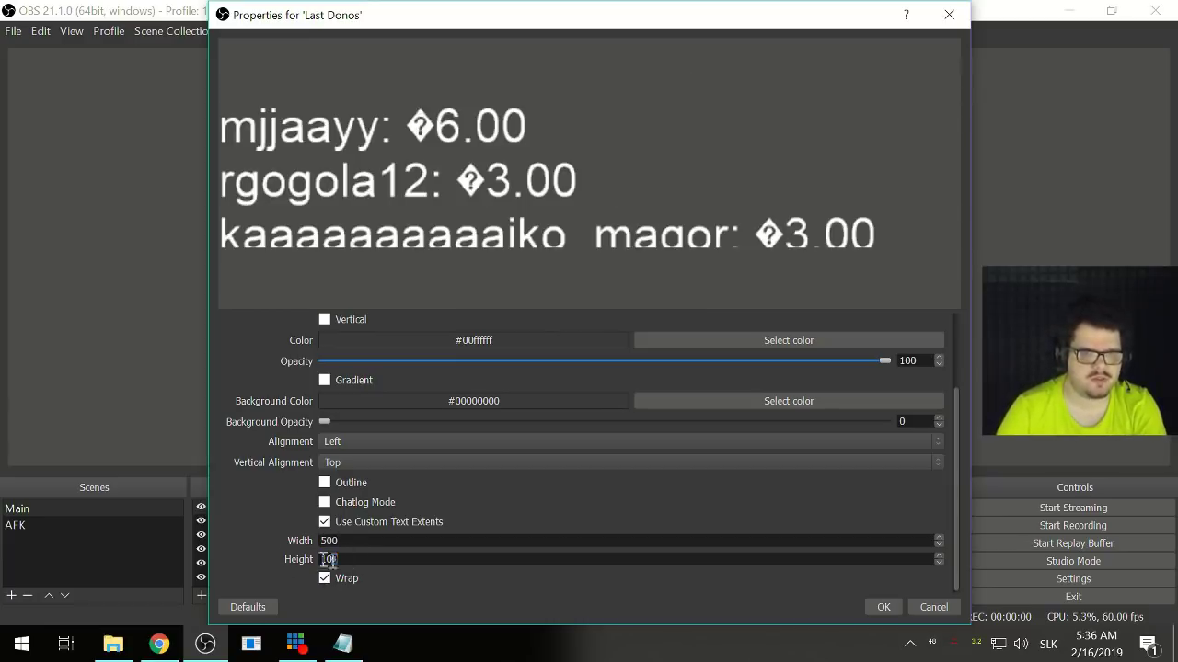
text(380)
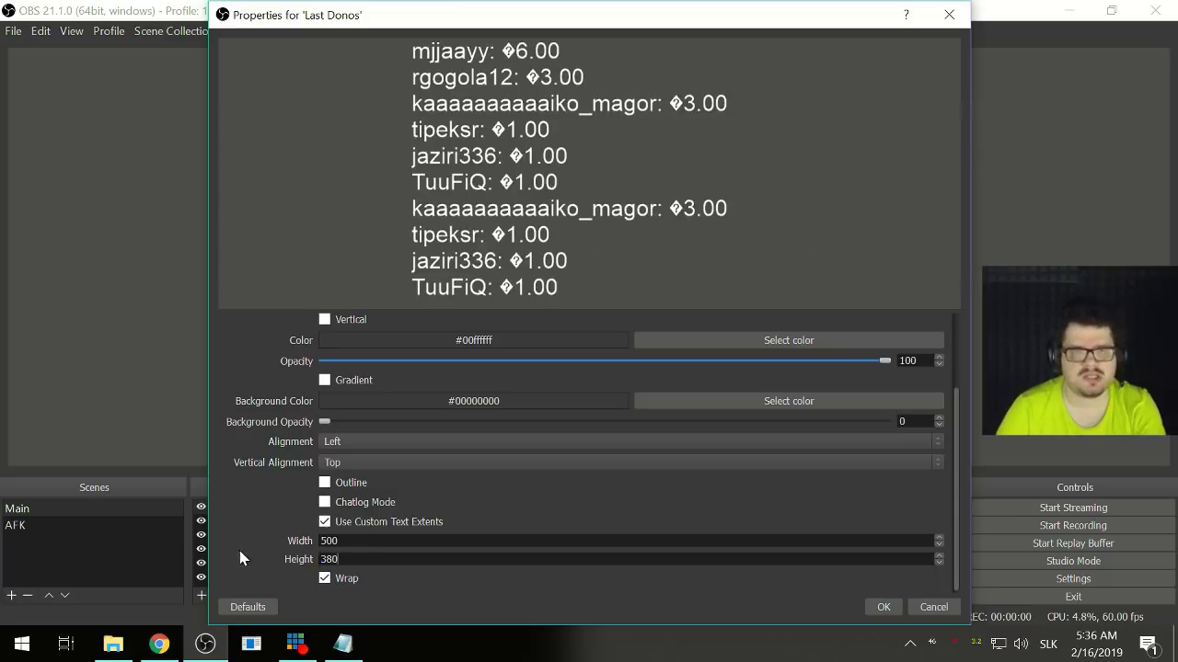
click(882, 607)
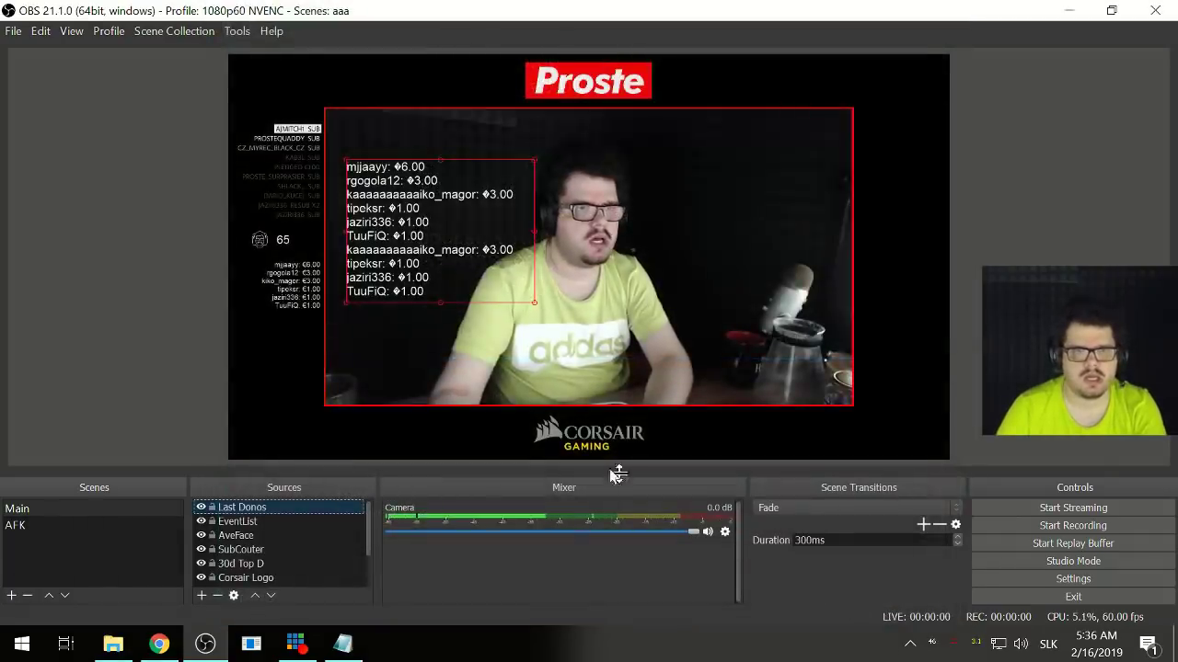
- Shift Last Donos slightly, then reset the 30d Top D list's transform and move it right of centre
mouse_move(391, 253)
mouse_down()
mouse_move(412, 264)
mouse_move(399, 271)
mouse_up()
click(295, 308)
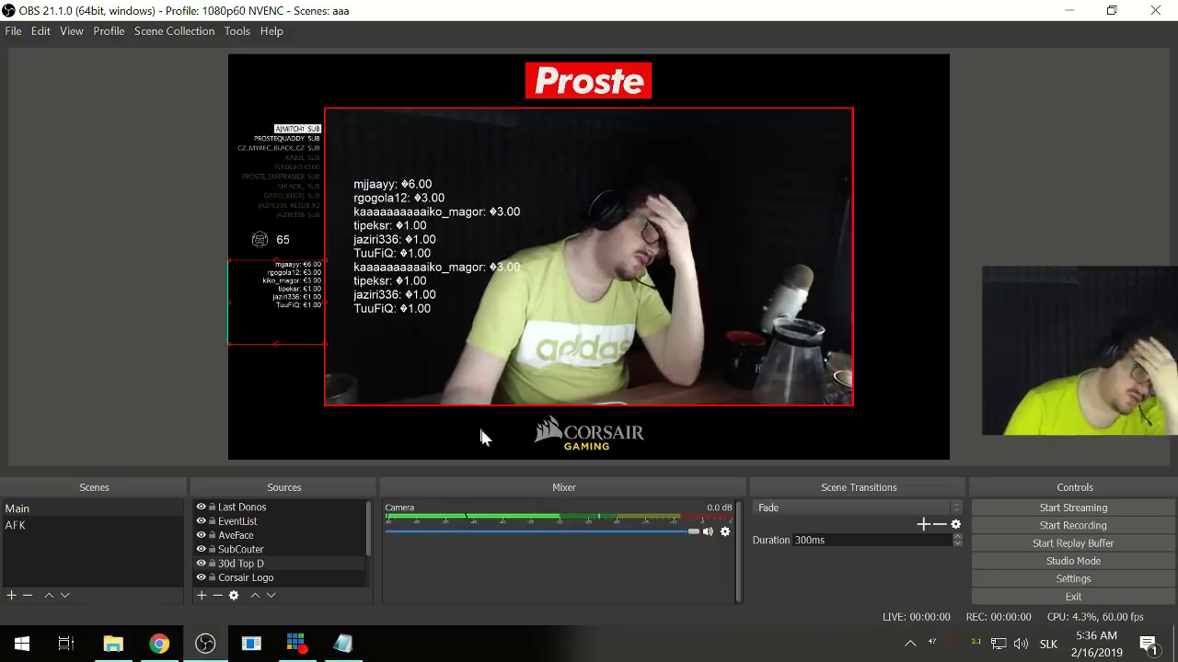
drag(313, 336, 704, 267)
right_click(699, 265)
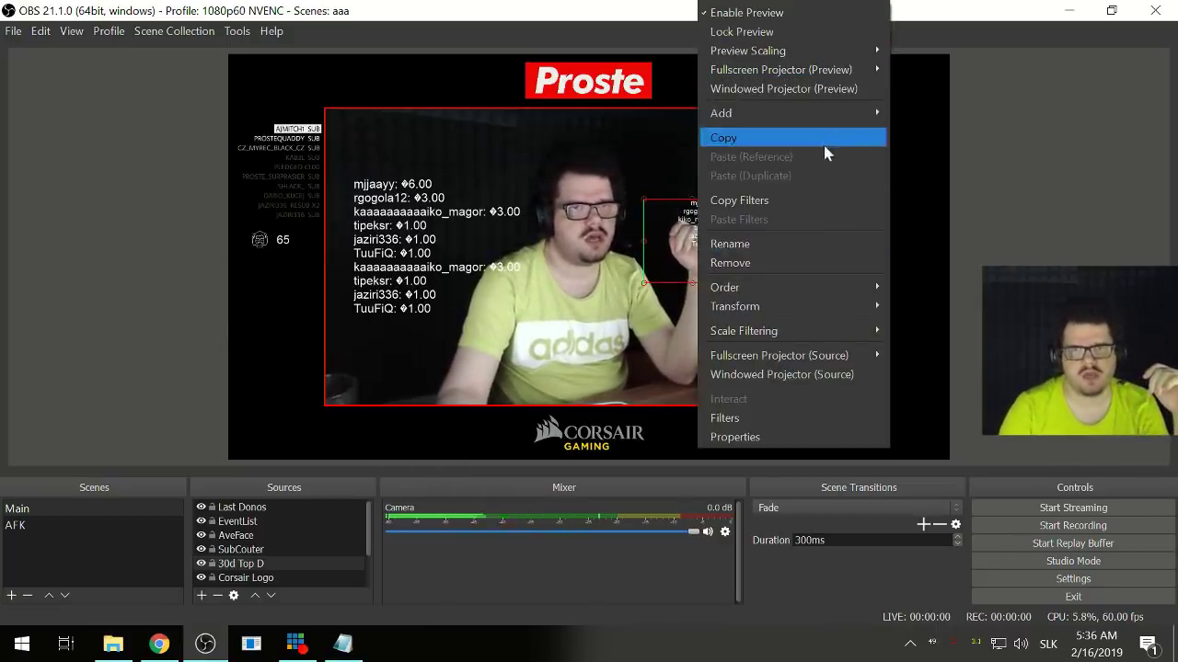
mouse_move(856, 306)
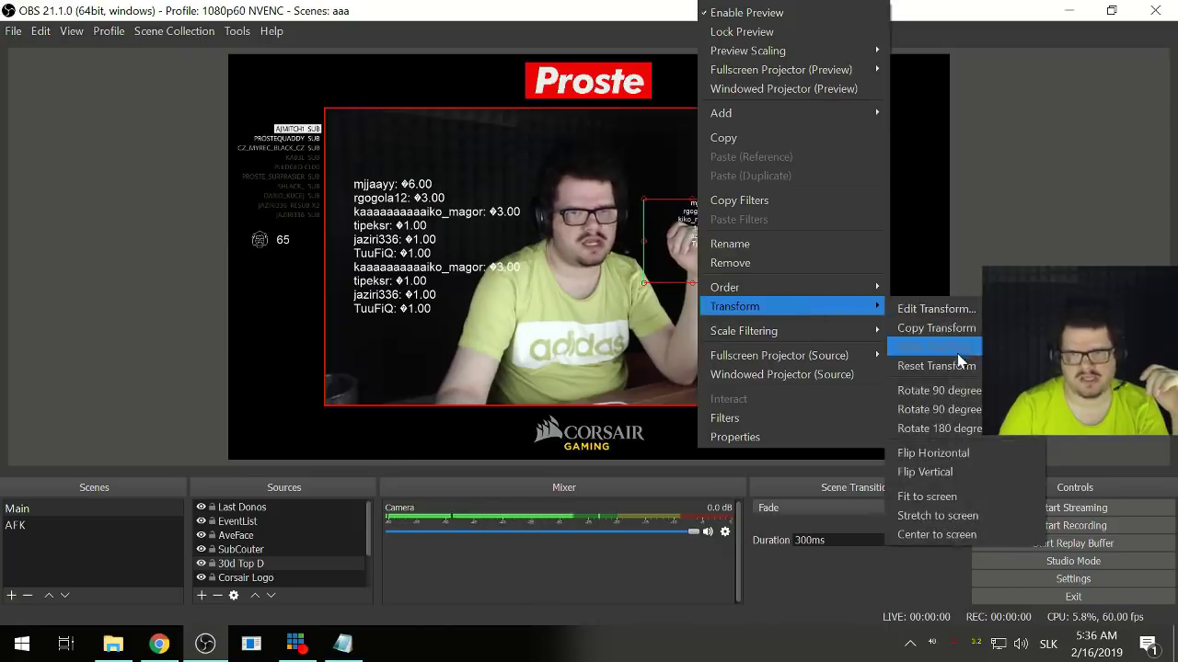
click(936, 367)
drag(373, 128, 727, 250)
- Rearrange Last Donos and 30d Top D, placing the 30-day donor list below the subscriber list
drag(384, 255, 493, 258)
click(241, 563)
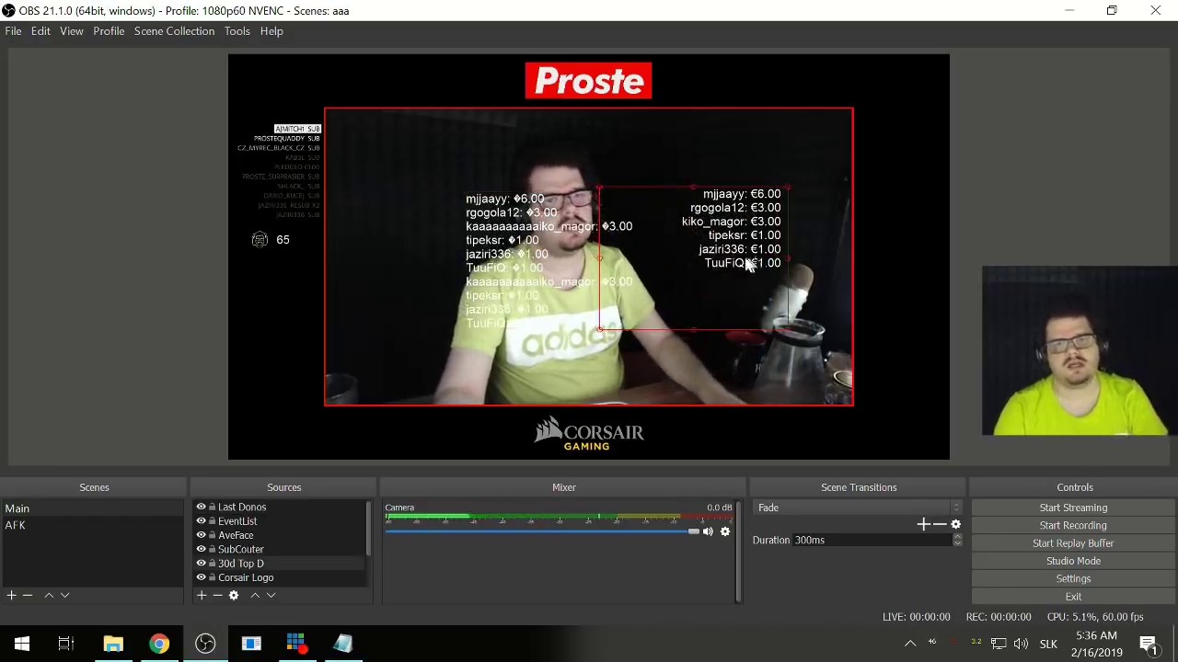
drag(603, 256, 481, 266)
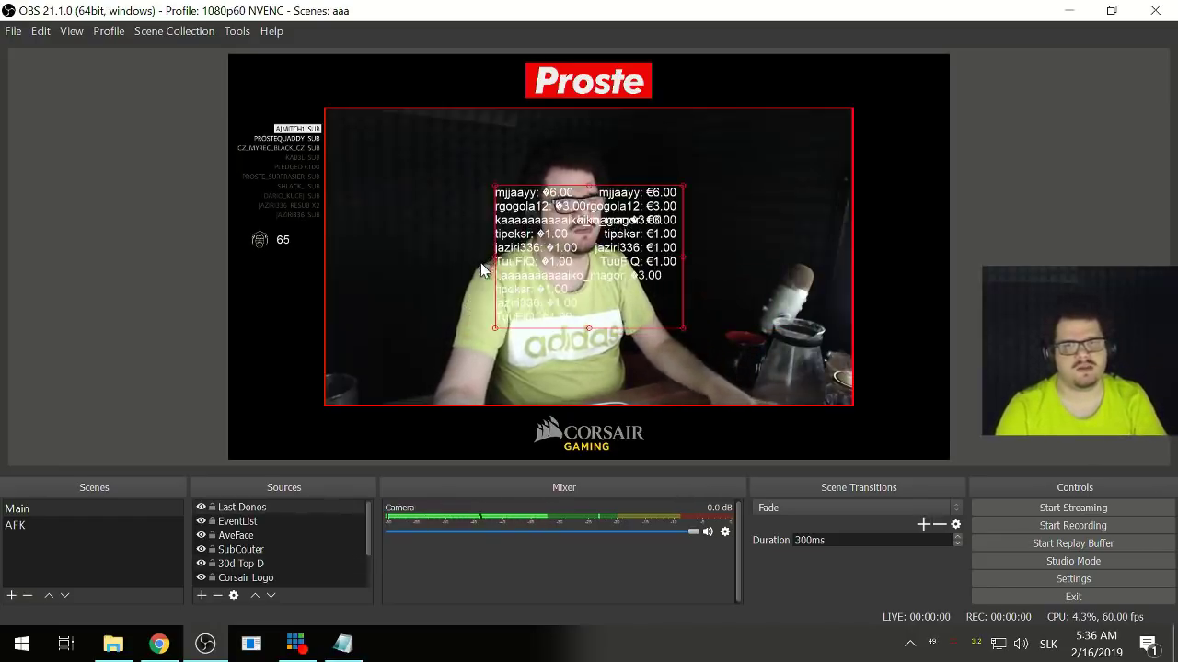
click(565, 289)
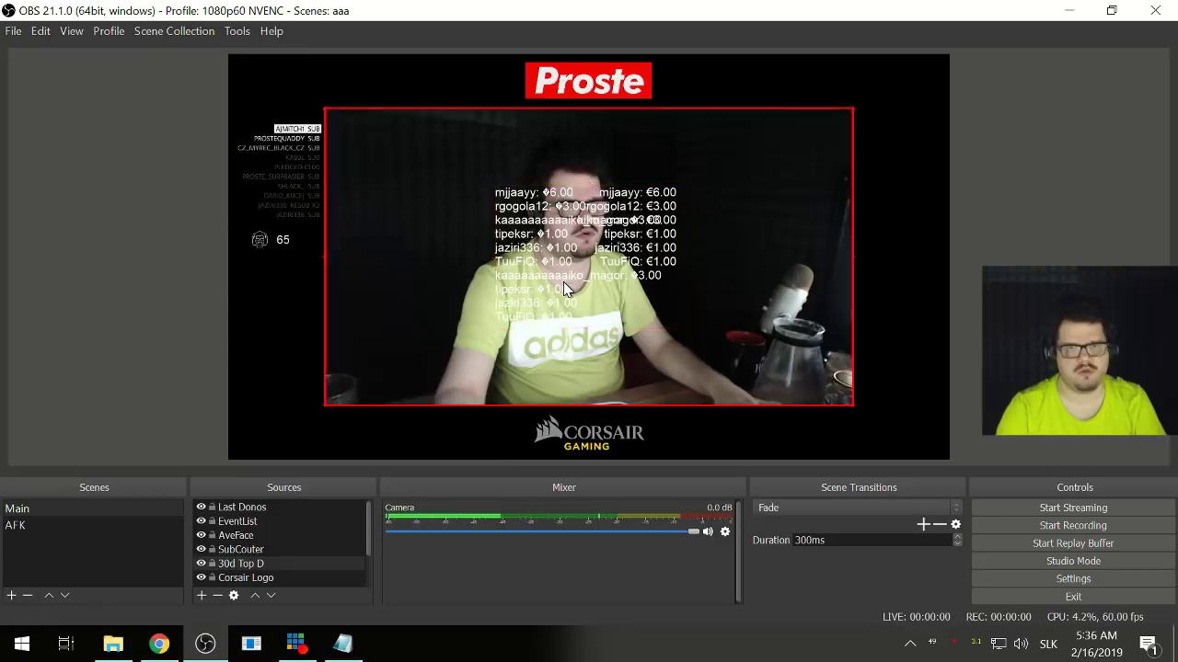
click(563, 282)
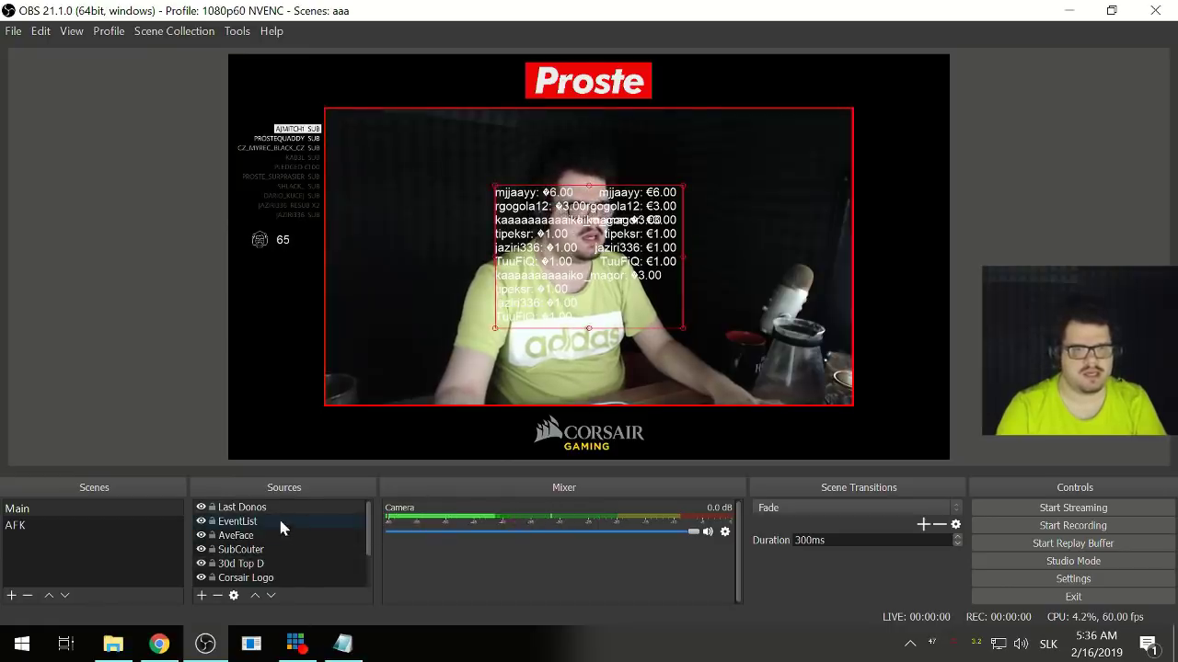
drag(601, 264, 527, 270)
drag(530, 322, 586, 332)
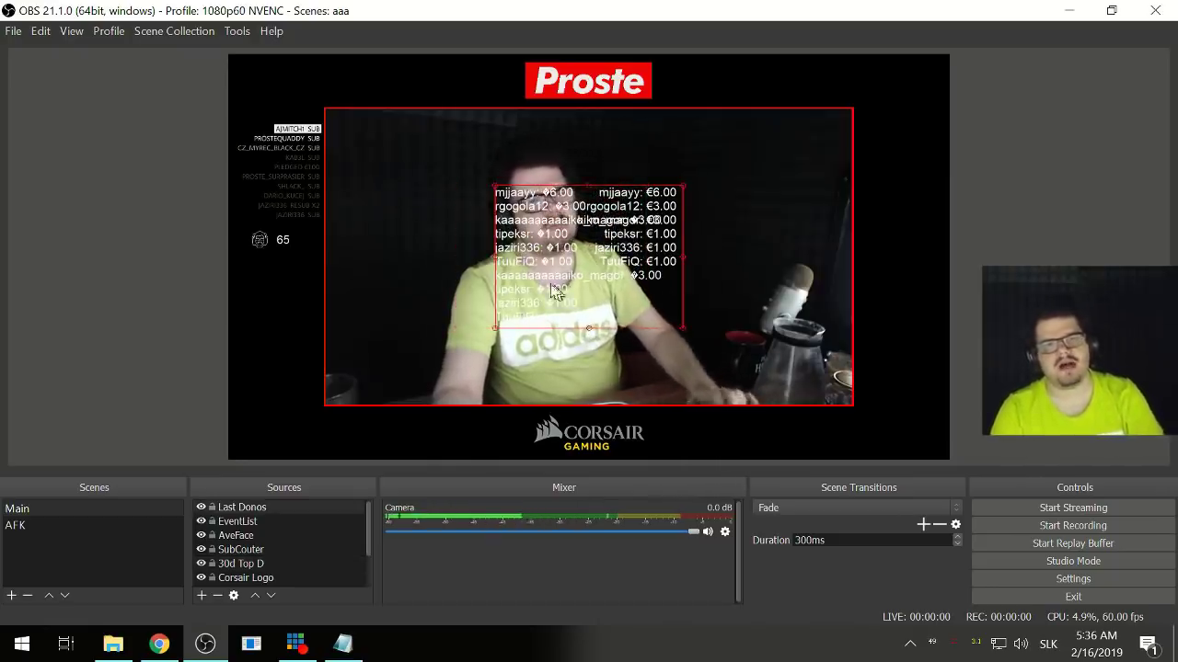
drag(538, 251, 702, 185)
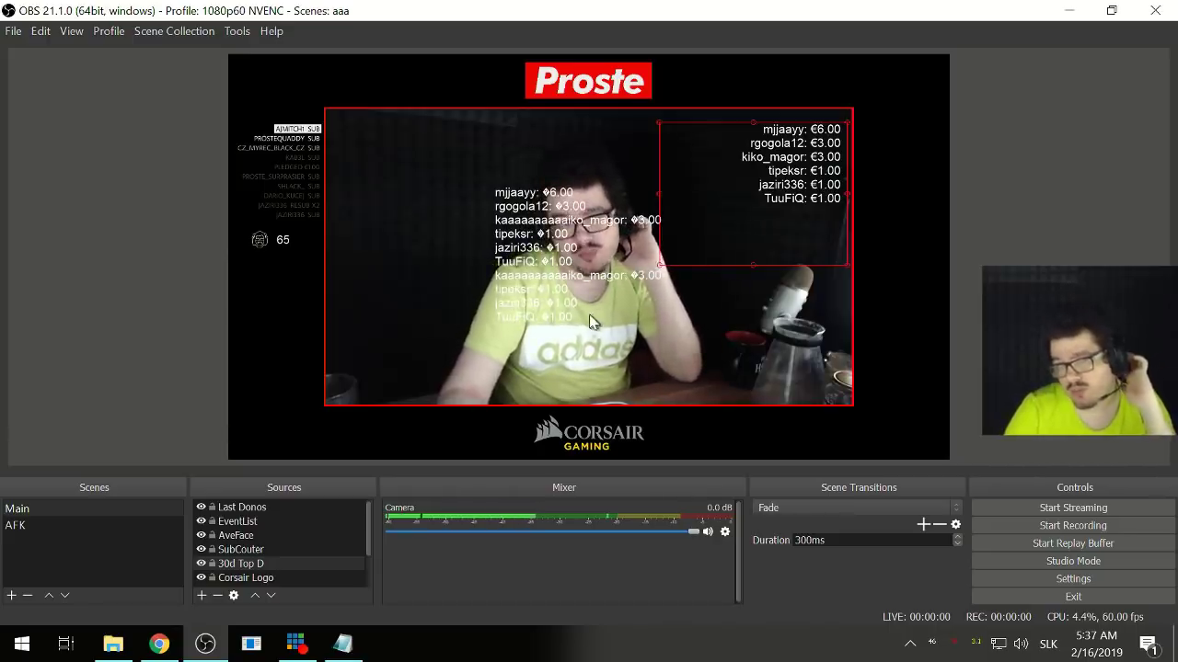
drag(761, 183, 406, 301)
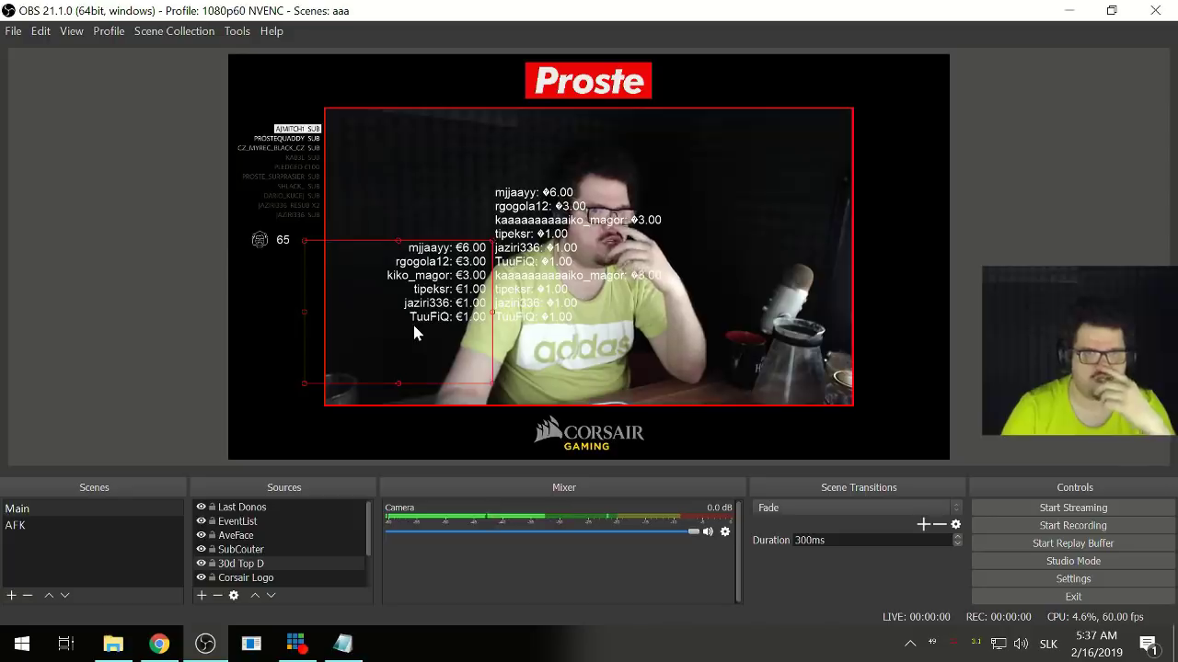
click(251, 565)
double_click(250, 565)
- Set the 30d Top D font to Arial Regular size 14 and apply it
click(697, 344)
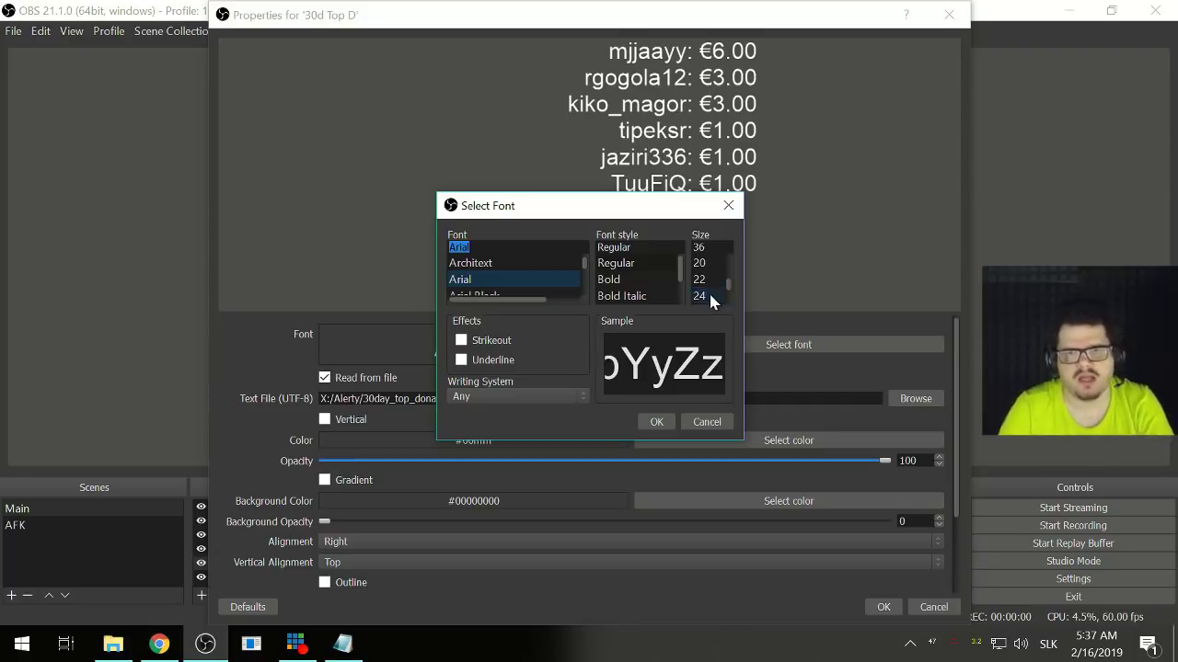
click(704, 268)
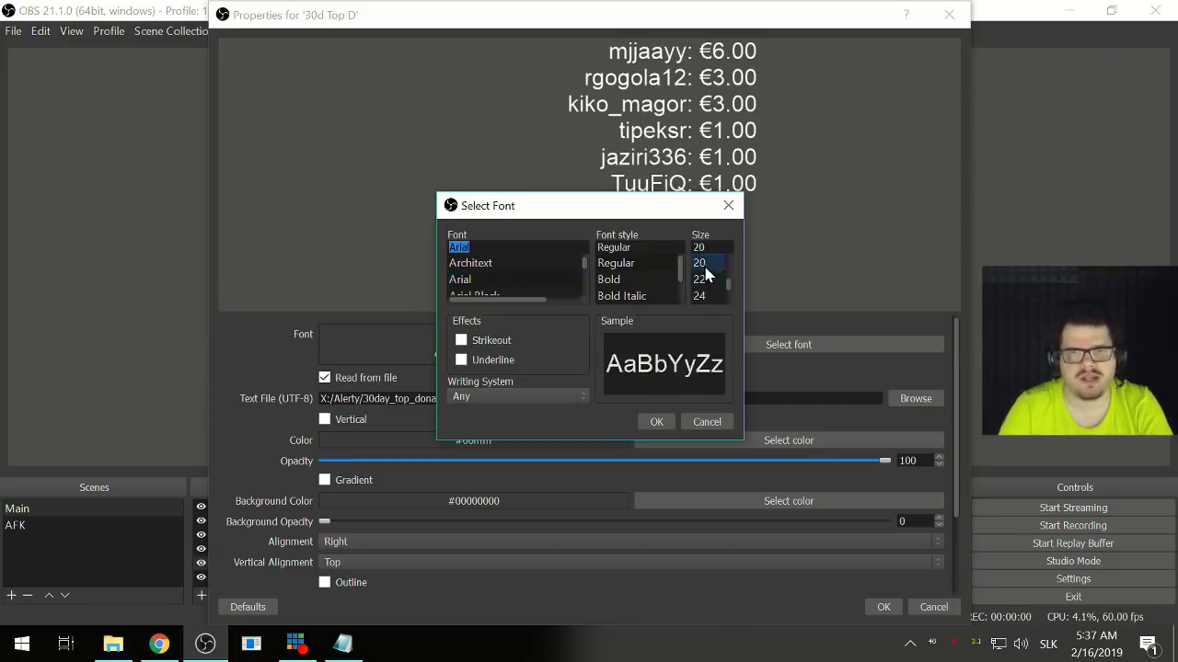
scroll(710, 281, up, 1)
click(710, 264)
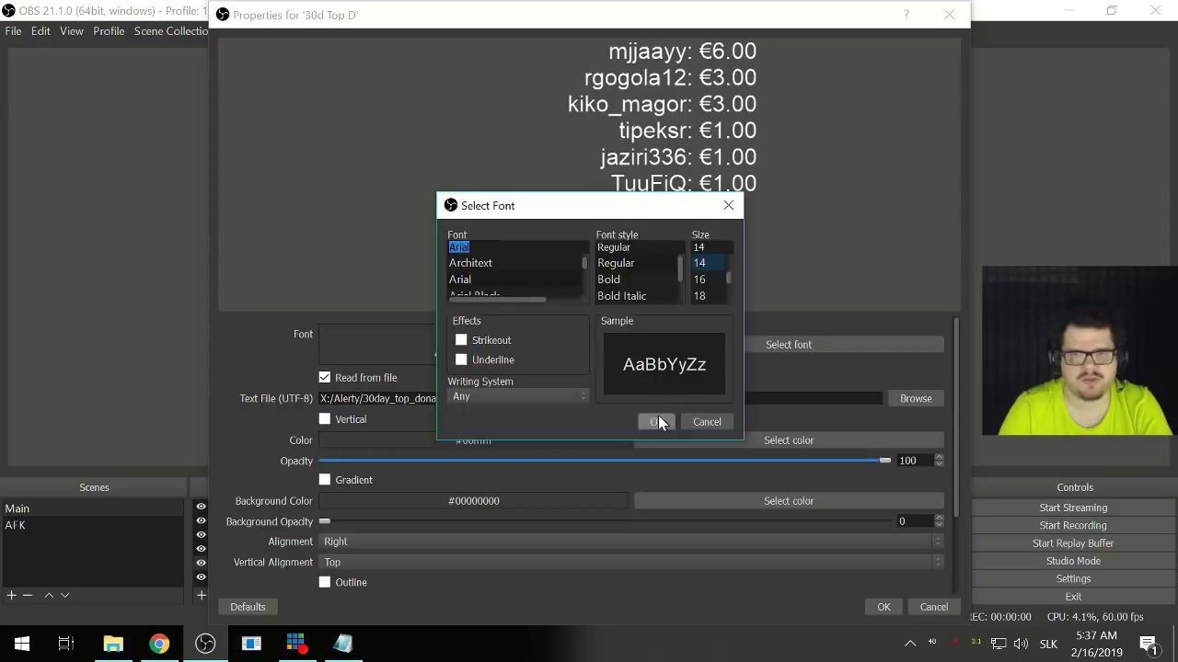
click(656, 421)
click(885, 606)
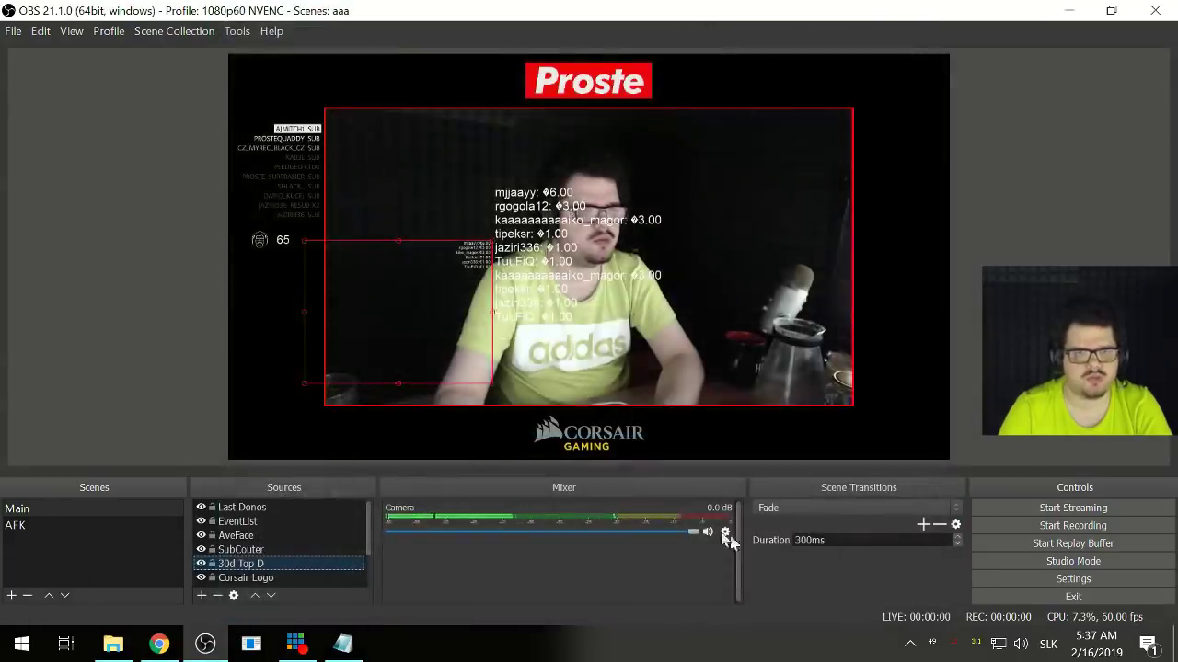
- Bump the 30d Top D font to a slightly larger size and apply it
double_click(304, 564)
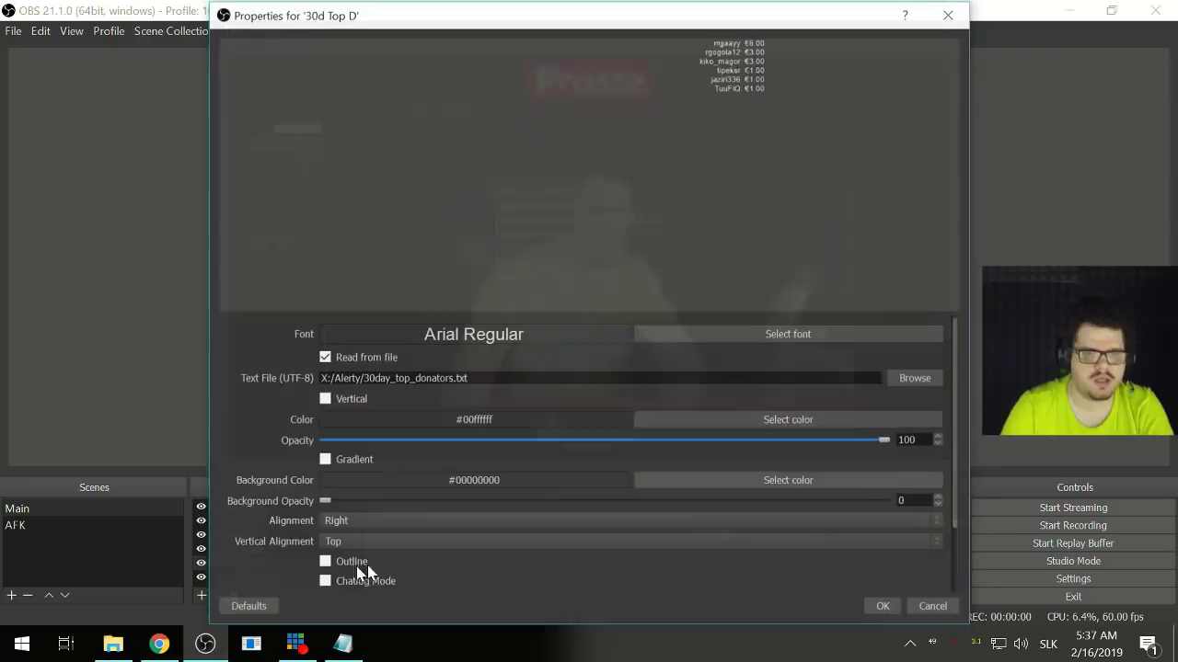
click(787, 334)
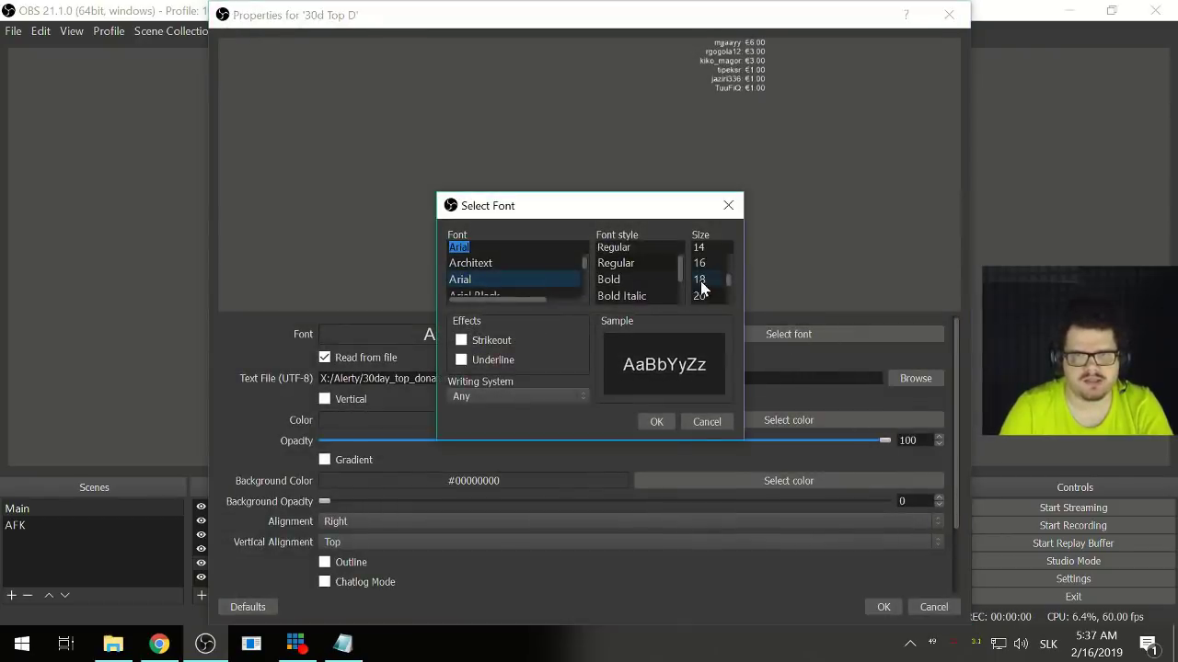
click(663, 421)
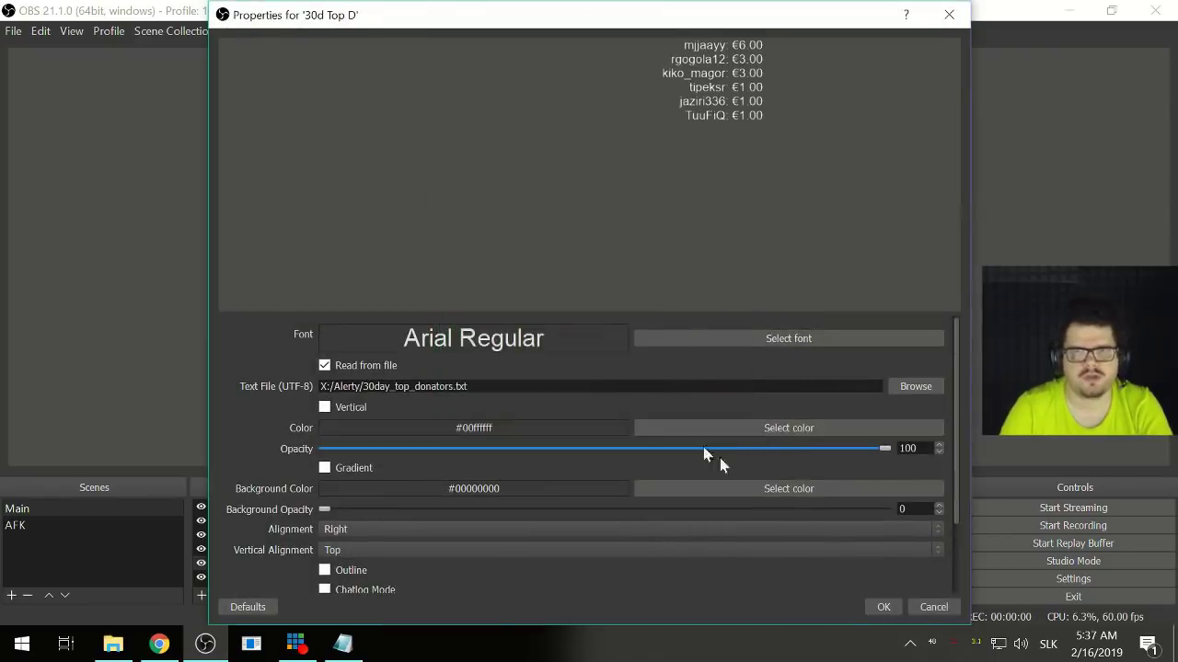
click(883, 609)
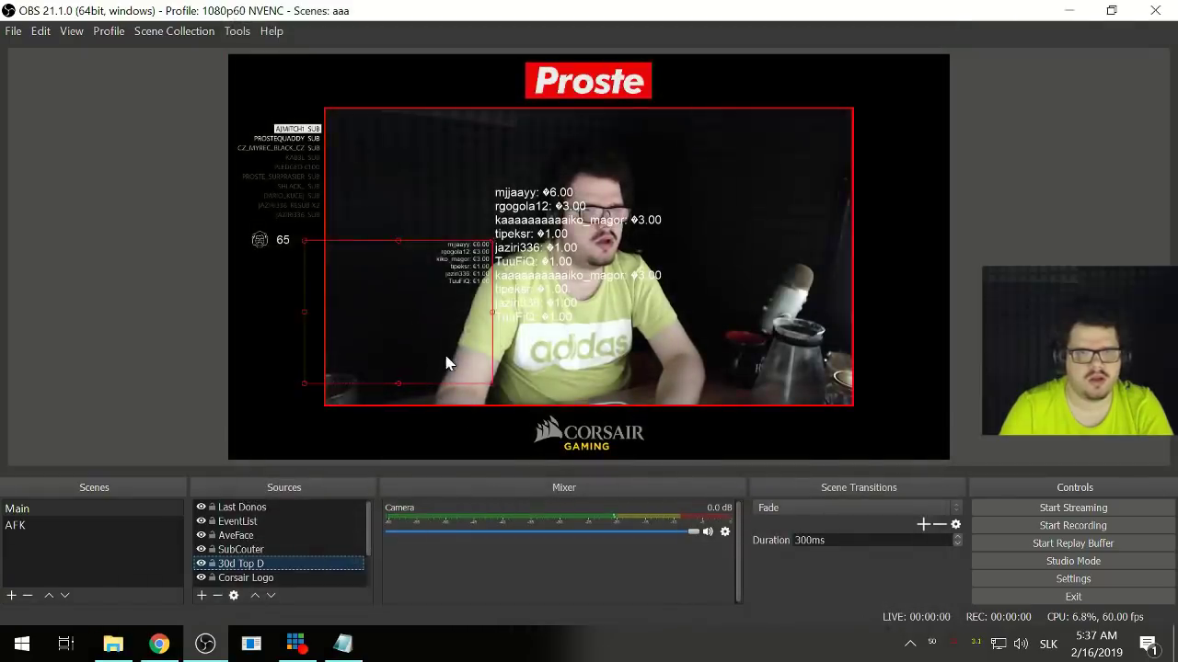
- Move the 30d Top D list to the preview's left edge and set its file to 30day_top_donators.txt
drag(328, 339, 279, 358)
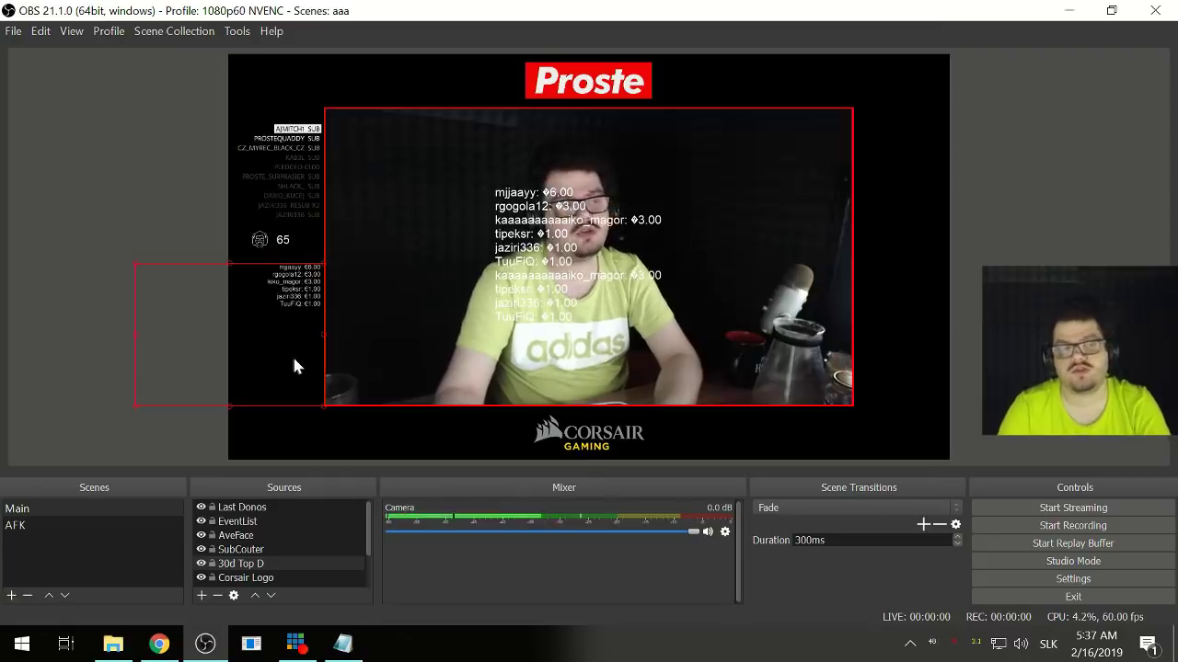
right_click(248, 565)
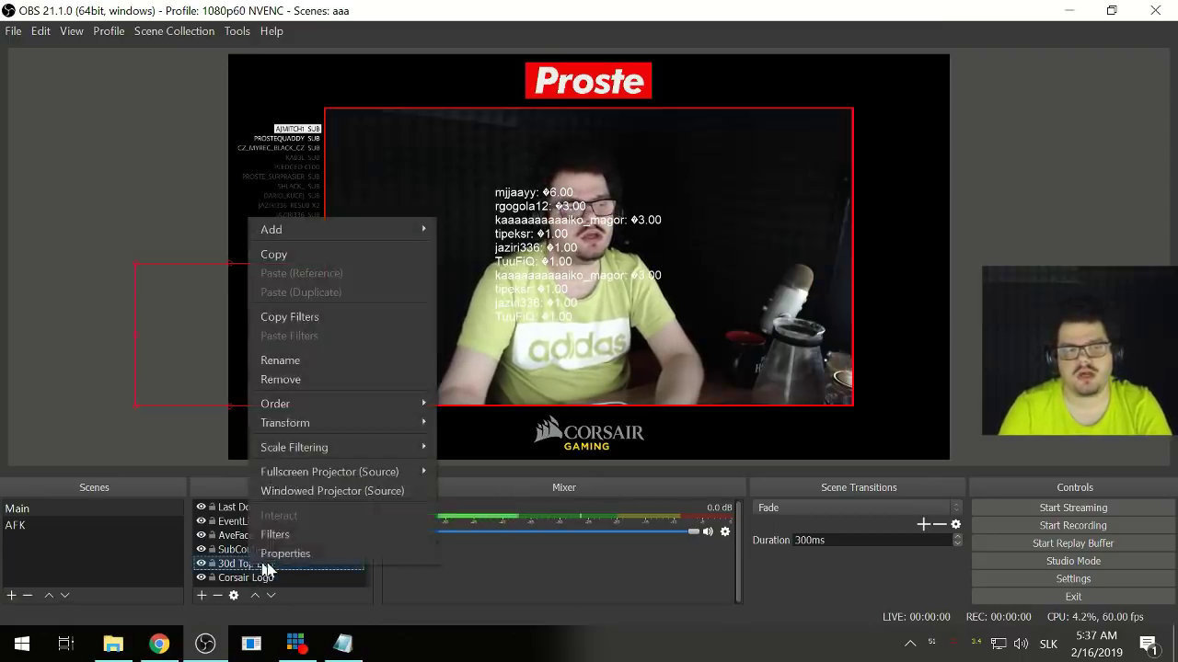
click(322, 557)
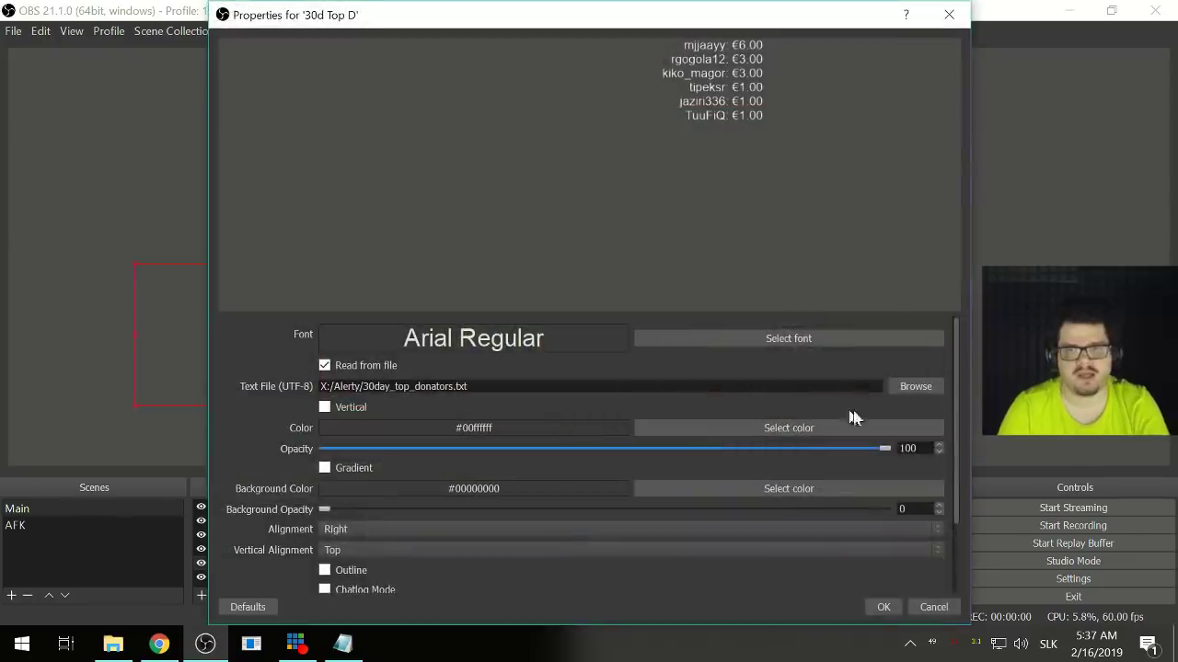
click(918, 389)
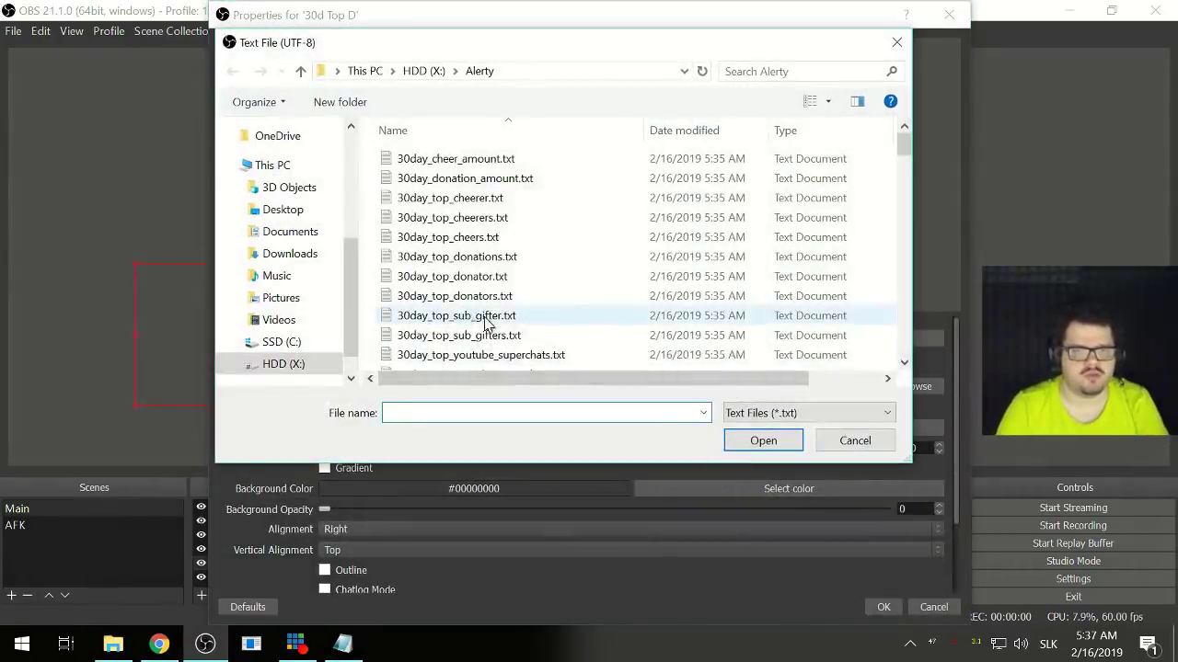
scroll(478, 320, down, 2)
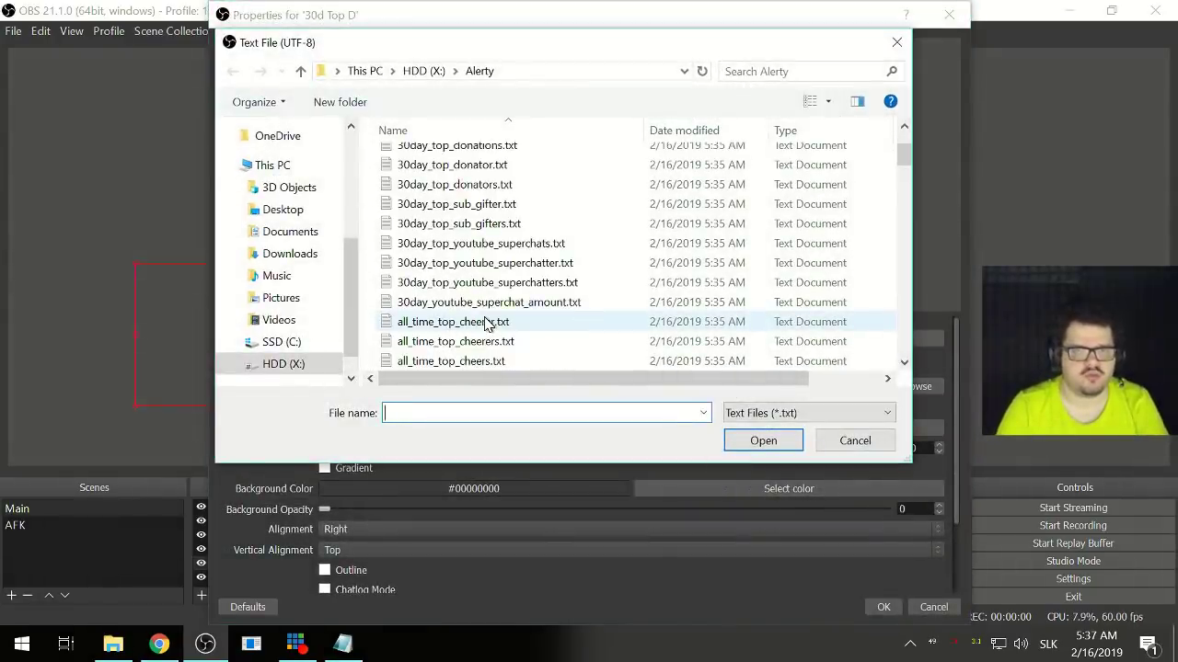
double_click(440, 186)
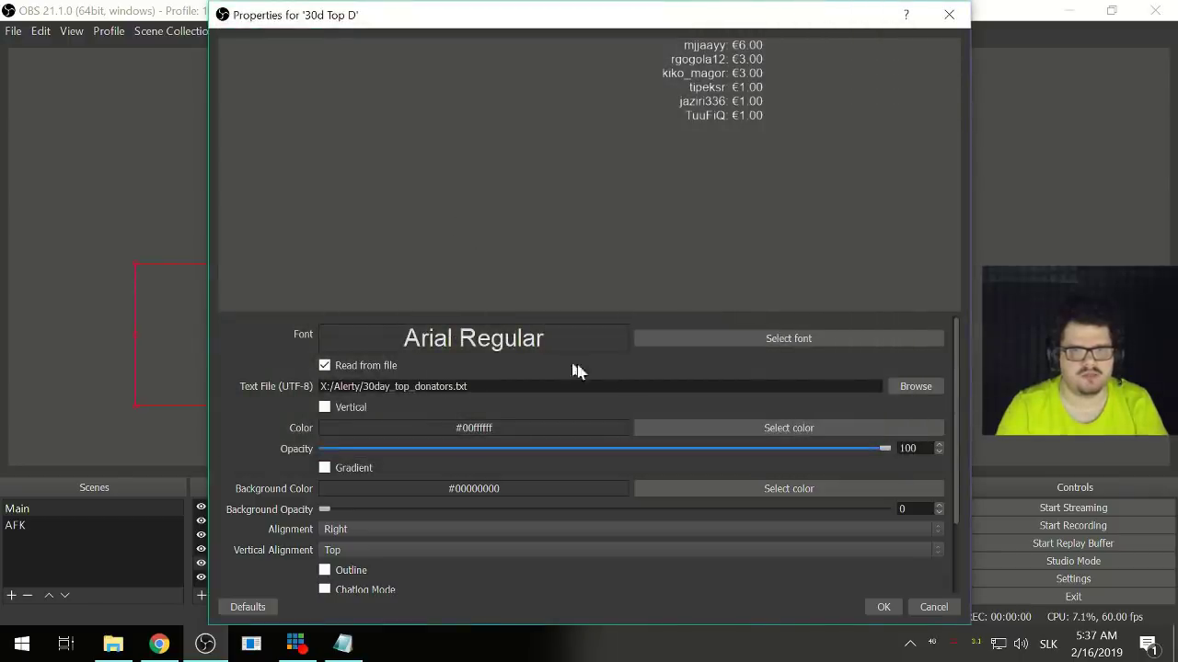
- Replace 30day_top_donators.txt in Notepad with a pasted ten-line test list and save it
click(911, 388)
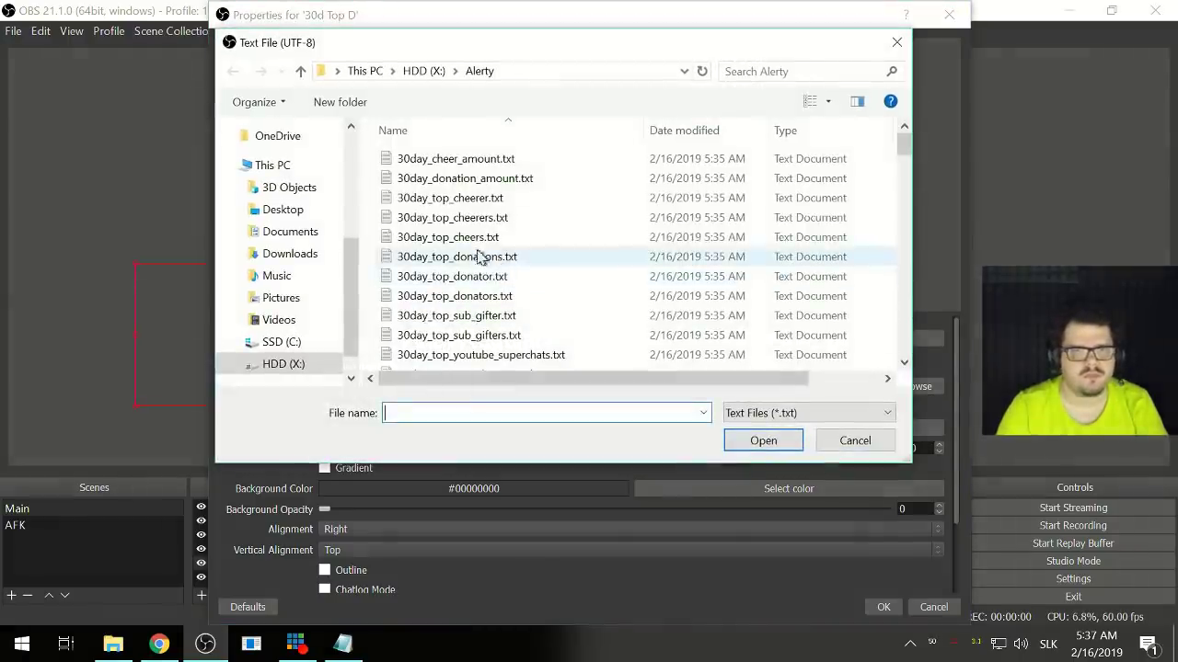
click(493, 300)
right_click(493, 300)
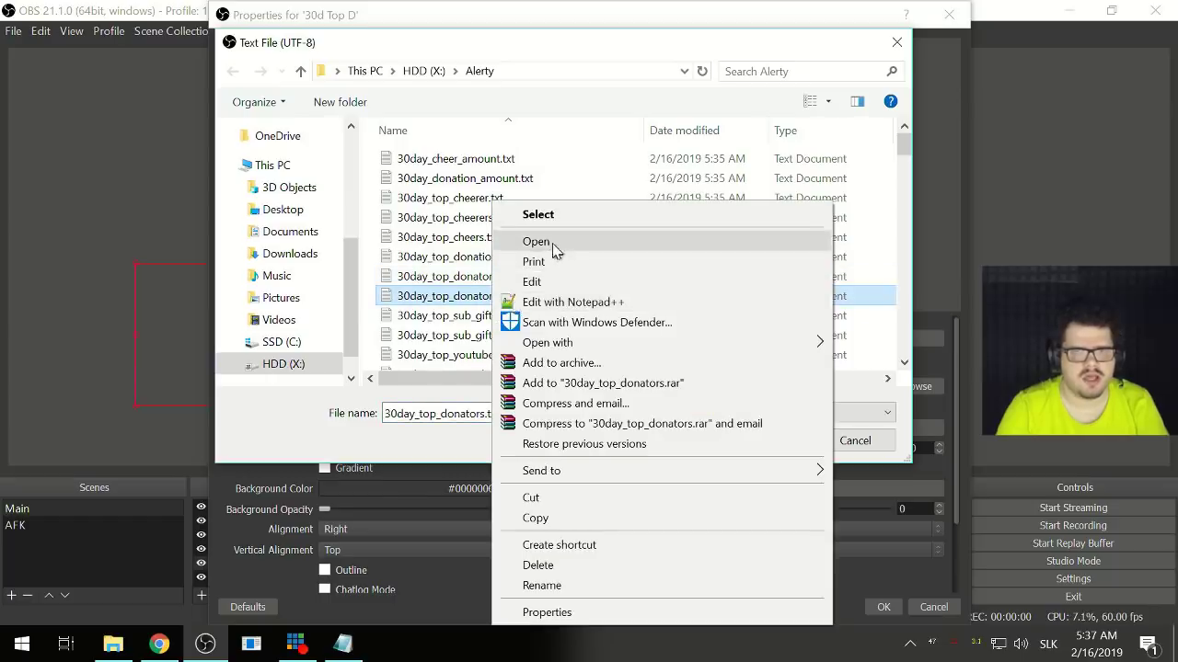
click(538, 240)
key(ctrl+a)
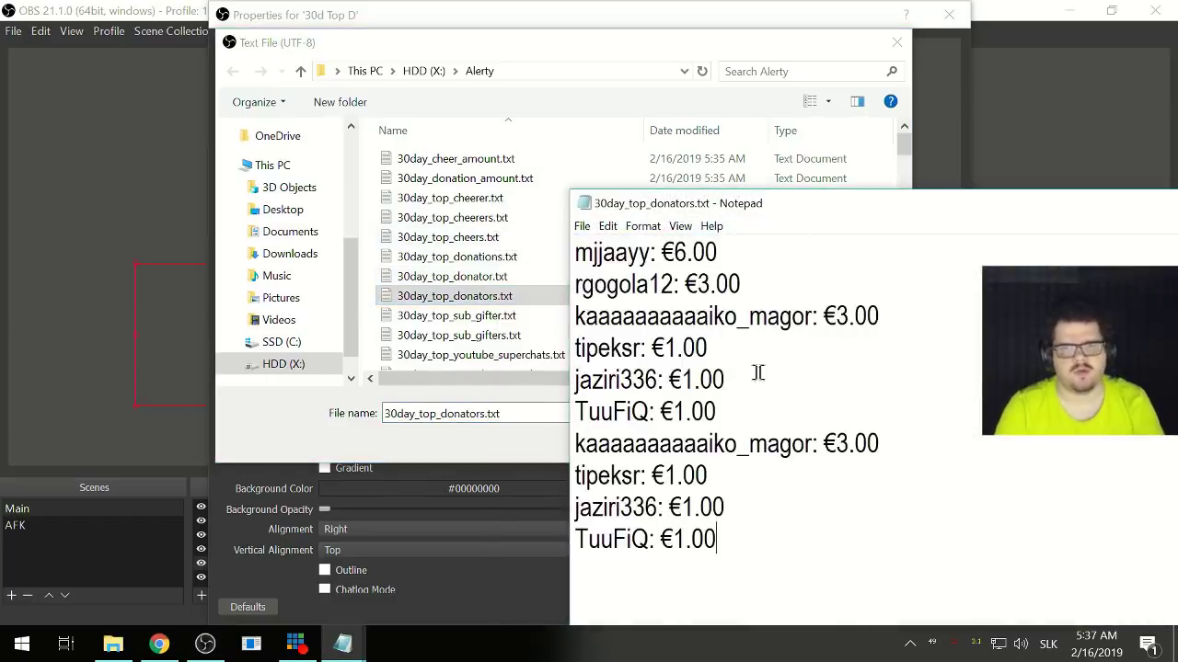
drag(1109, 212, 793, 204)
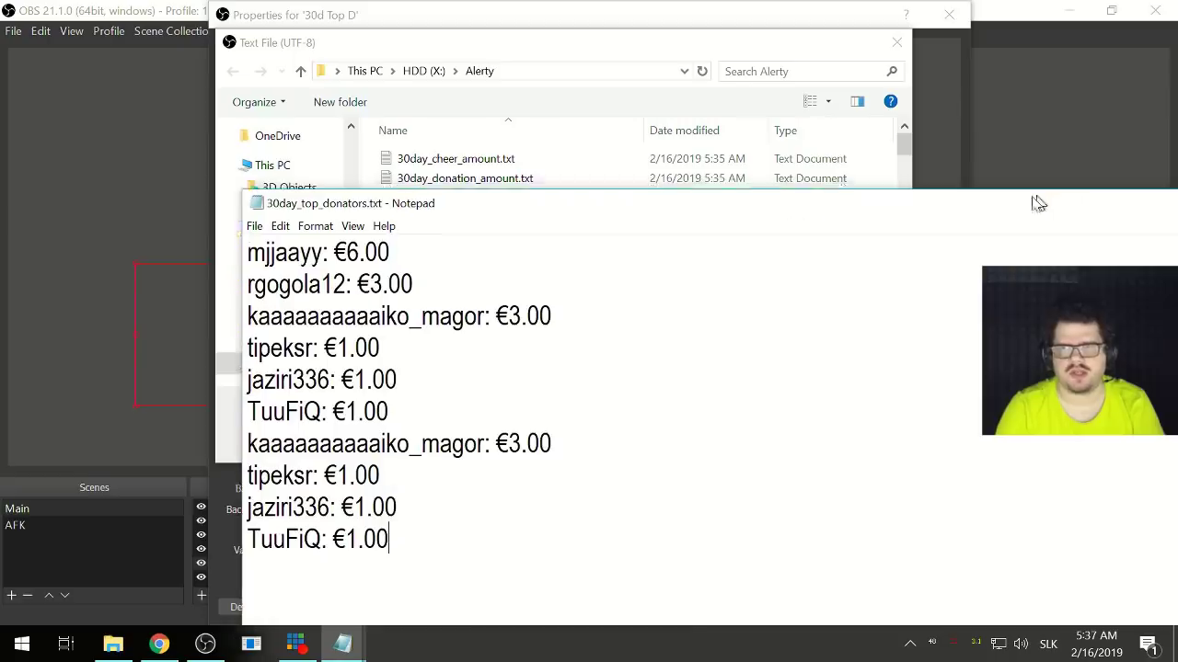
drag(1033, 199, 788, 205)
click(1149, 207)
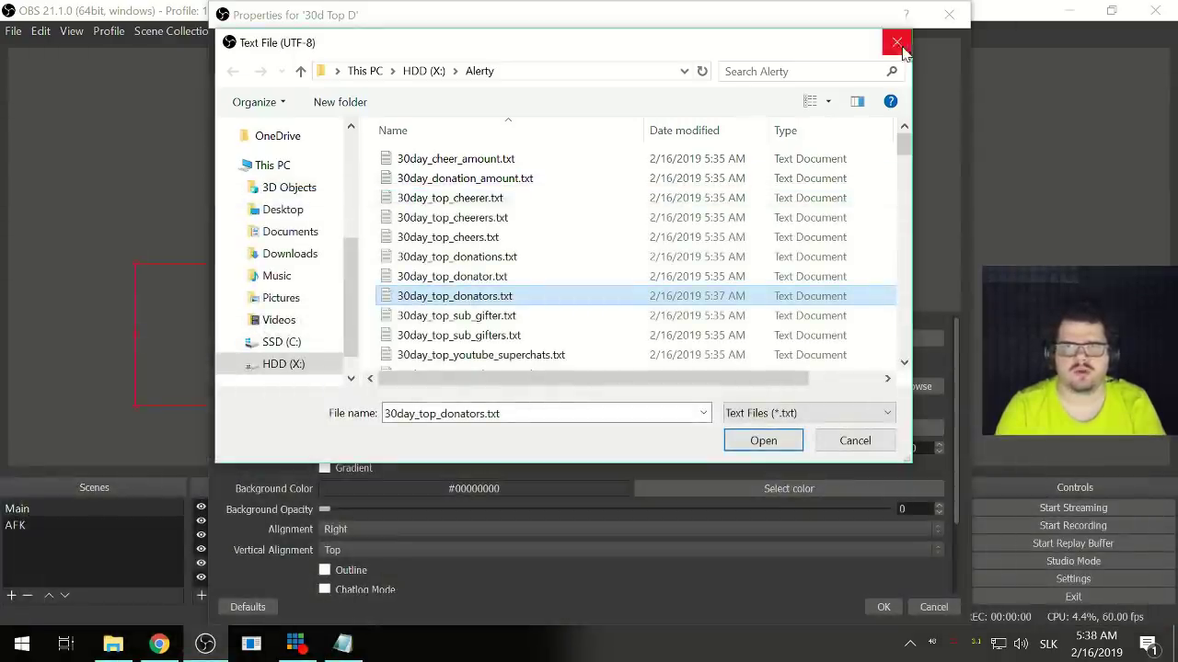
click(763, 444)
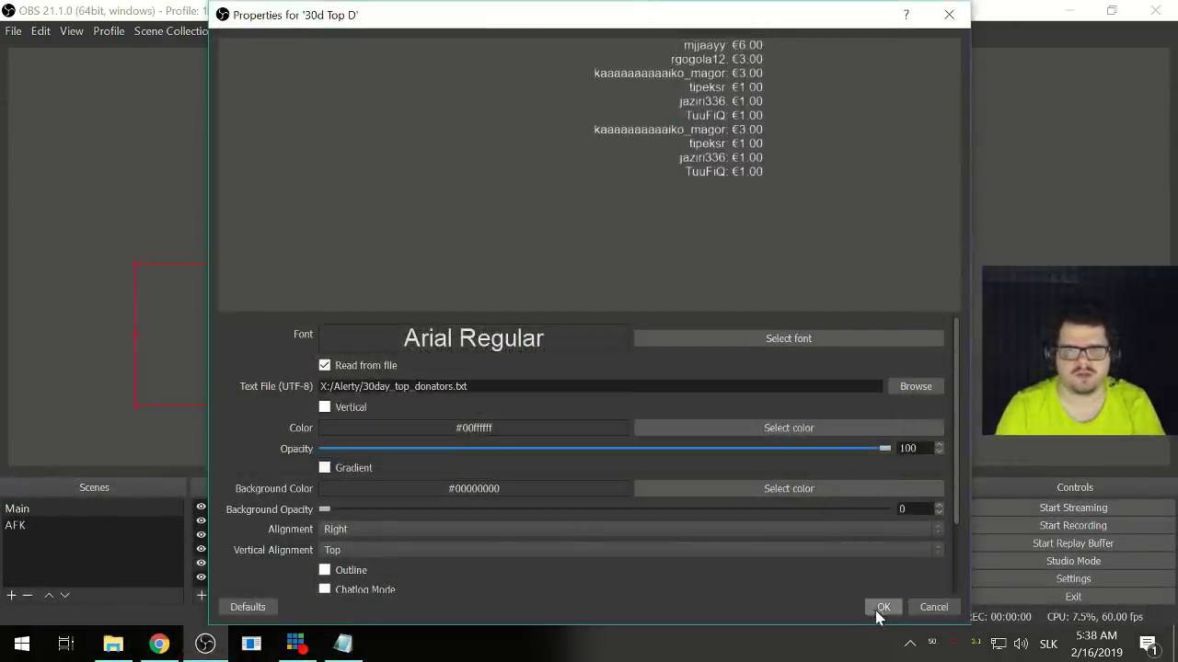
- Apply the 30d Top D settings and move the Last Donos list up-left over the camera
click(879, 609)
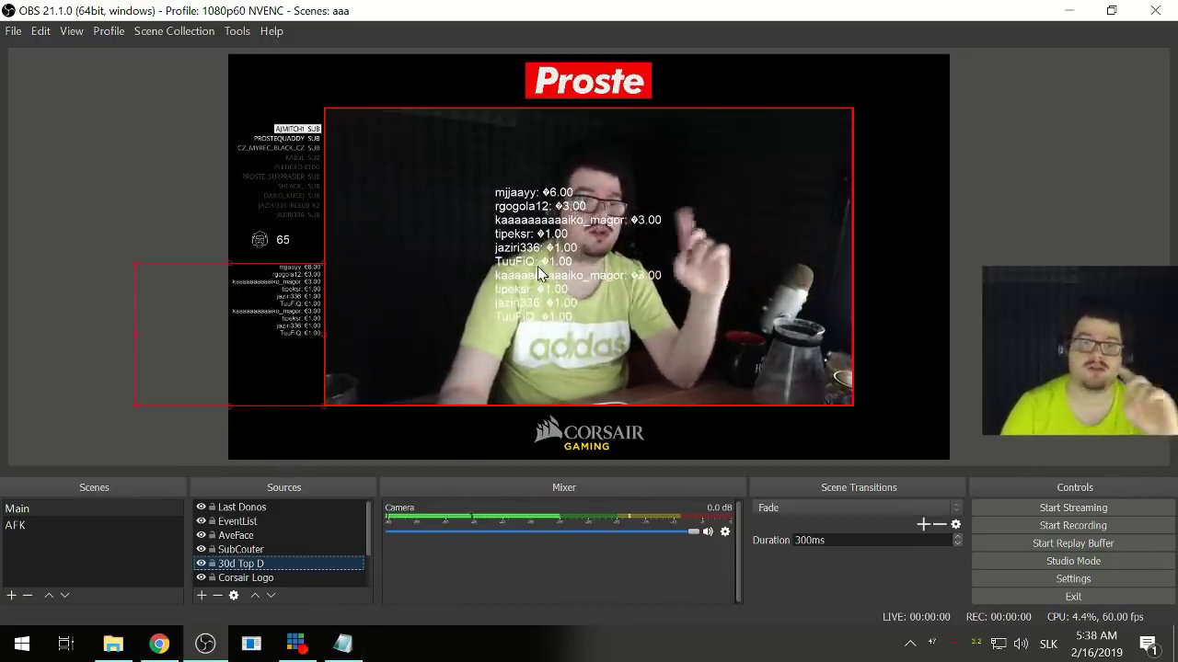
drag(537, 266, 413, 220)
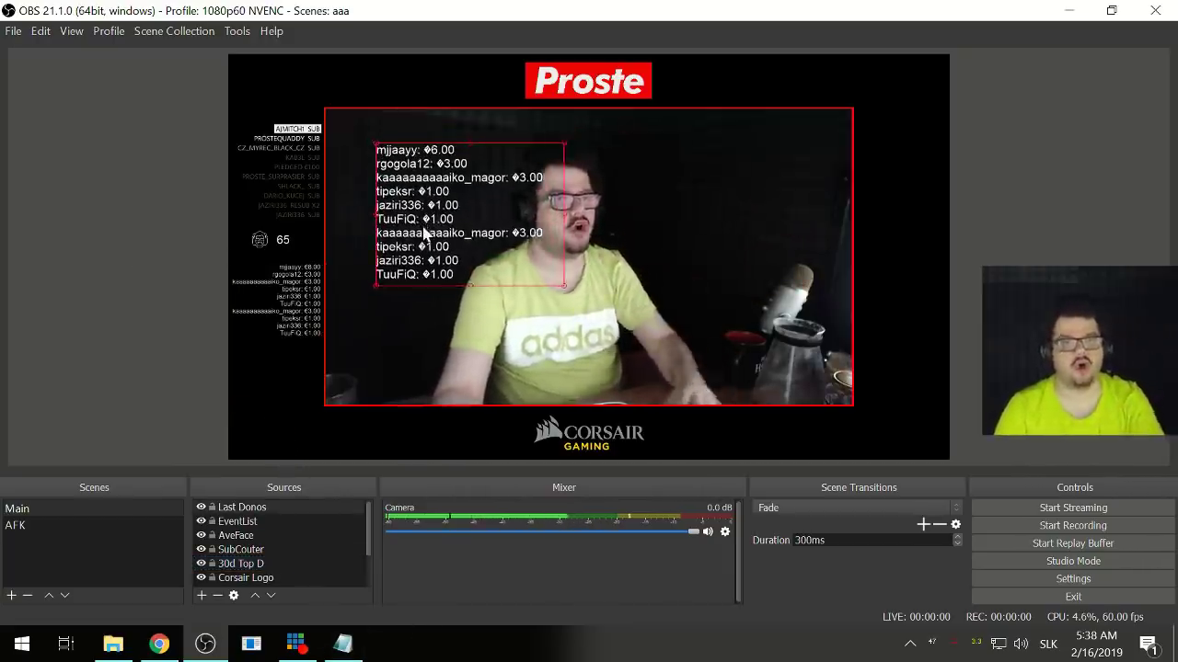
right_click(420, 447)
click(495, 433)
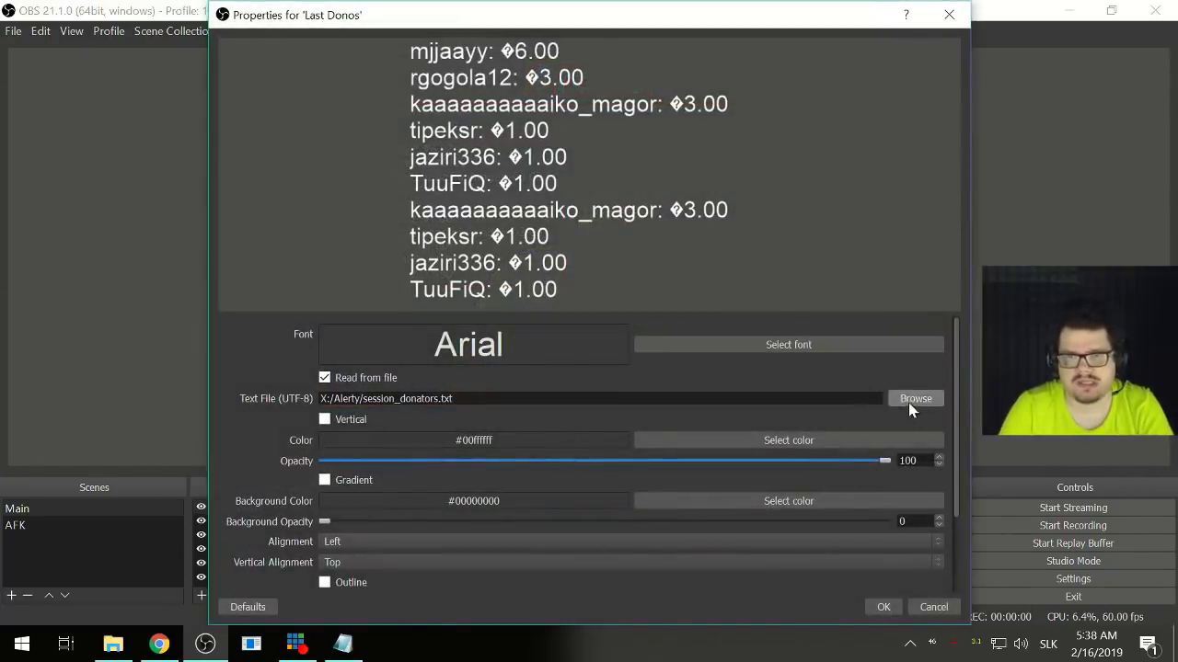
- Give Last Donos a size 20 Arial Regular font and place it right of the camera's top-right corner
click(829, 349)
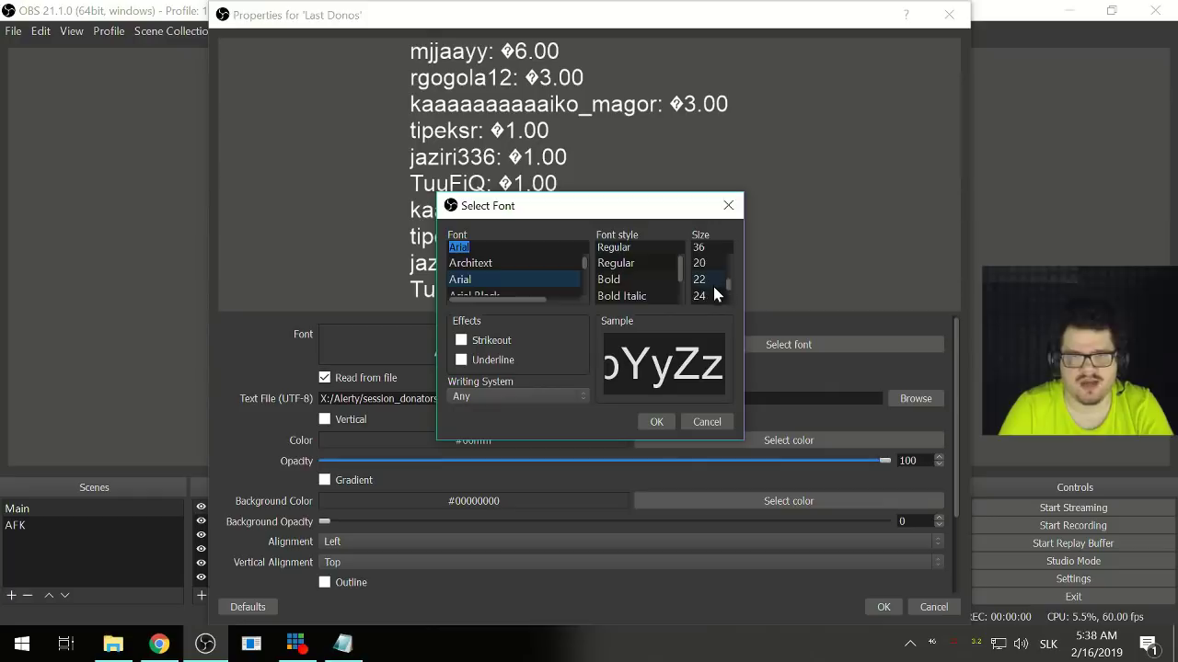
click(701, 264)
click(656, 422)
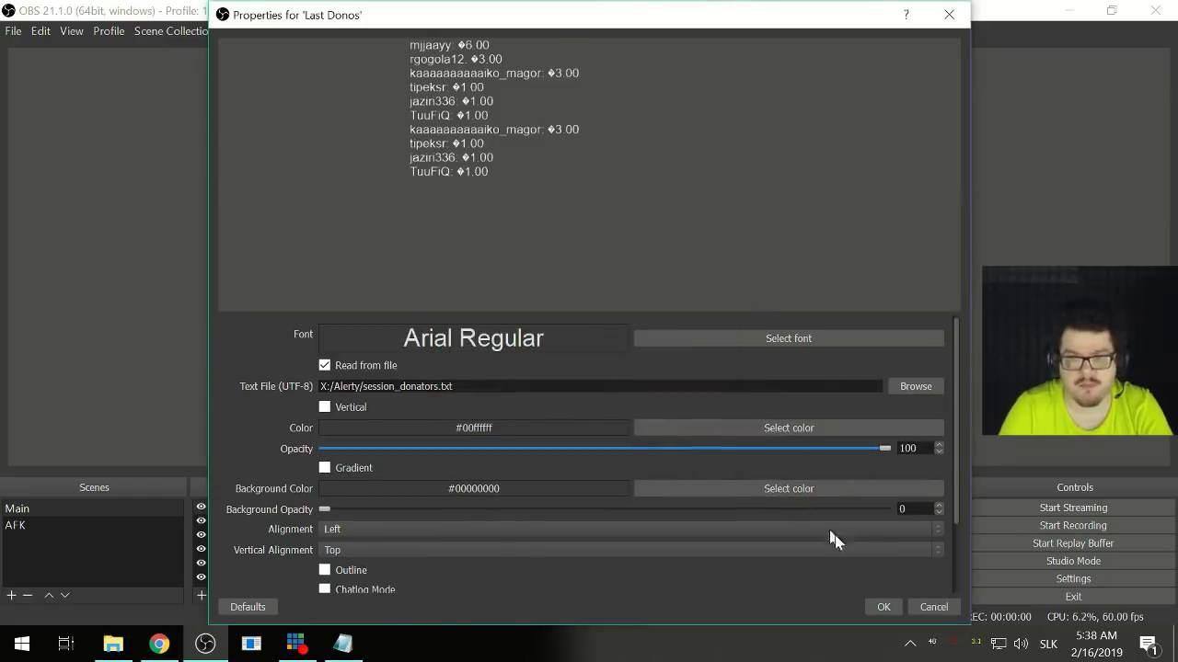
click(882, 607)
drag(429, 190, 906, 183)
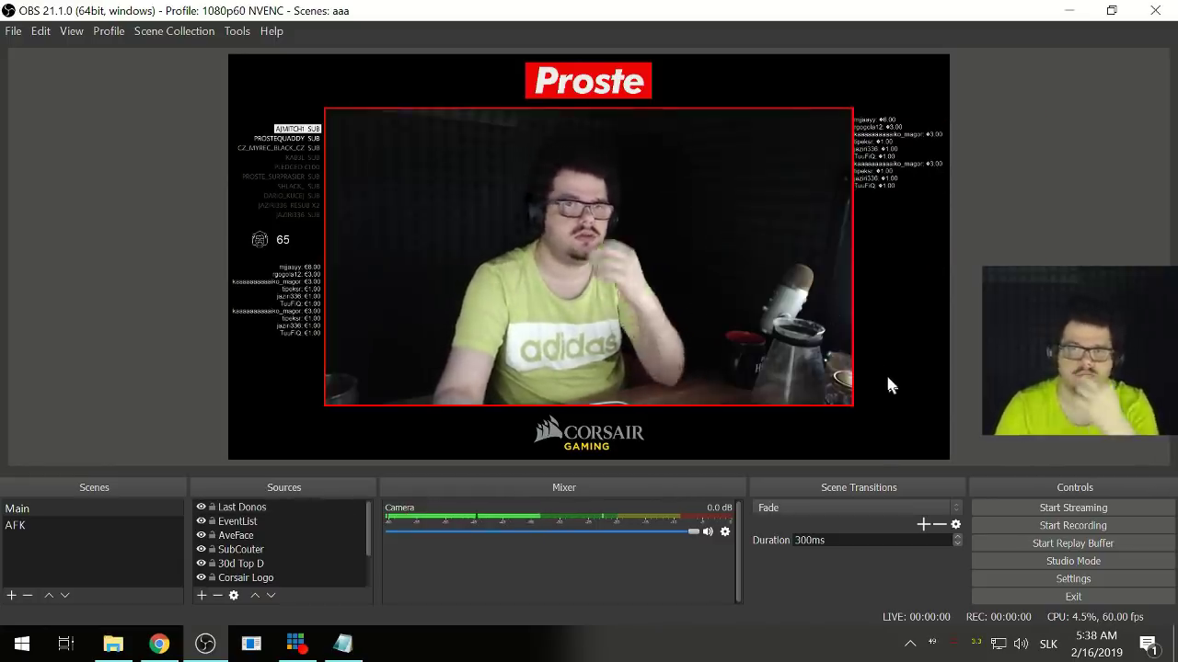
- Nudge Last Donos down slightly, then create a Text (GDI+) source named 'Last Bits'
drag(881, 156, 883, 162)
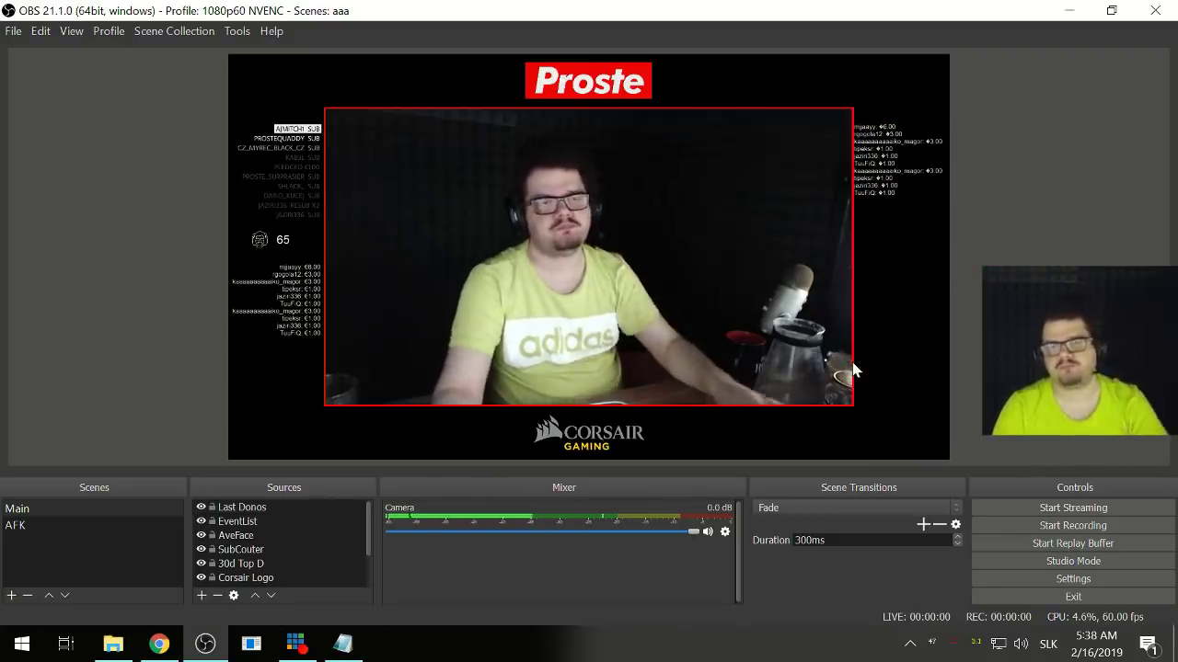
click(201, 596)
click(272, 543)
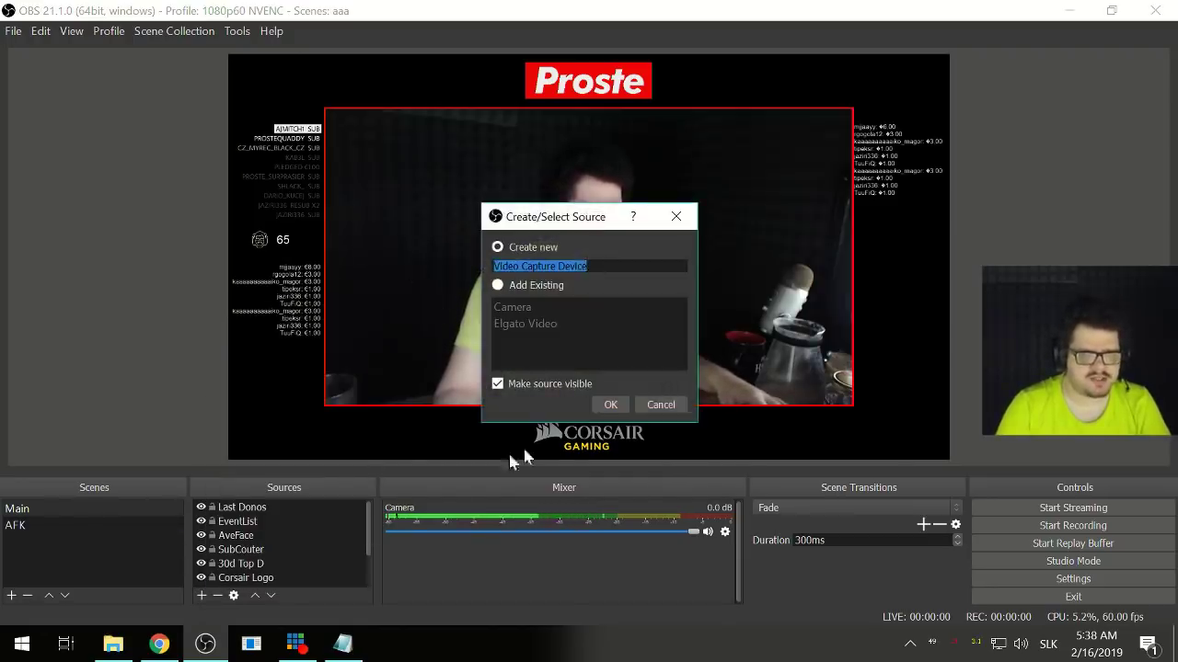
click(661, 403)
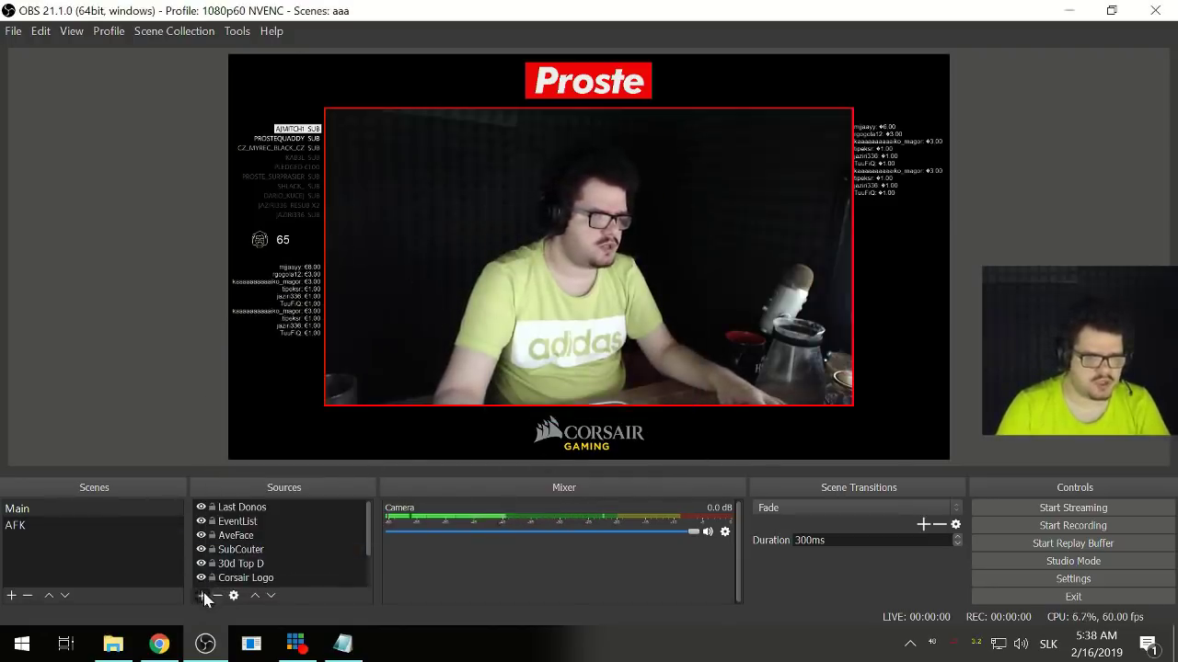
click(201, 595)
click(279, 539)
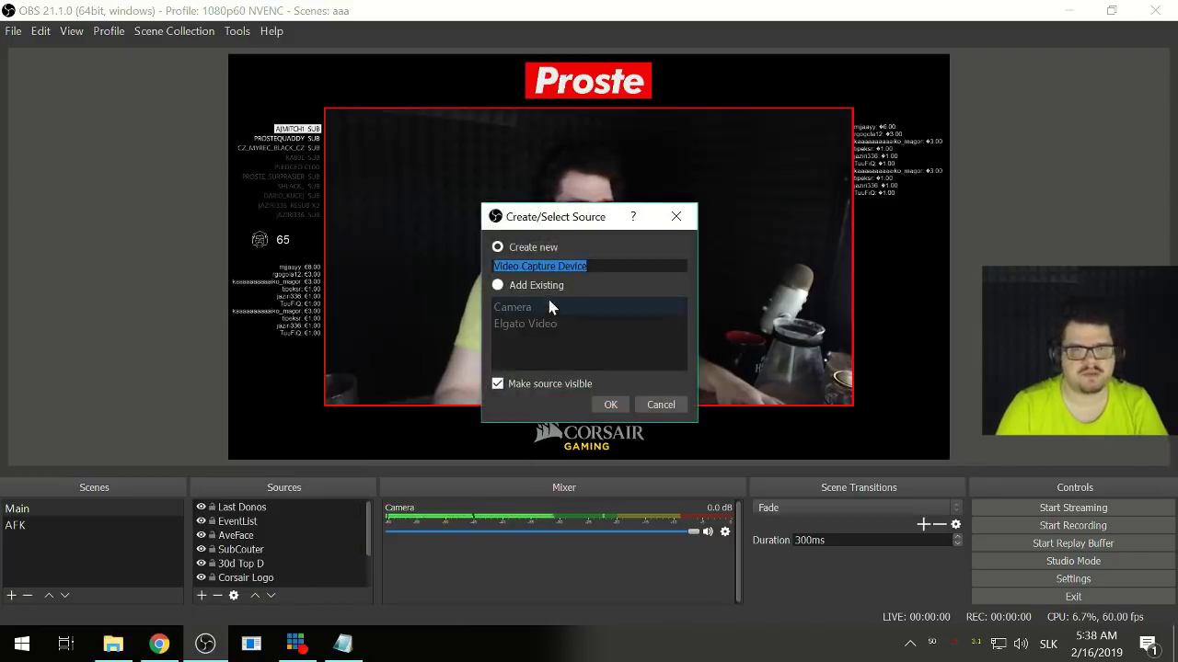
click(670, 405)
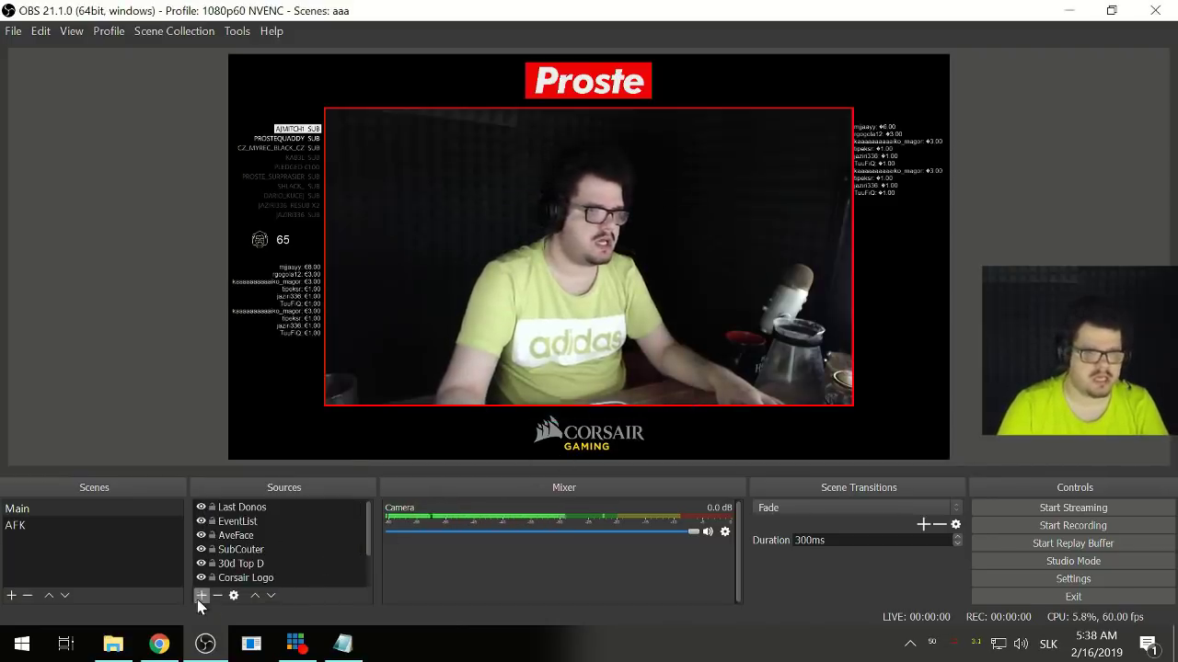
click(202, 595)
click(232, 531)
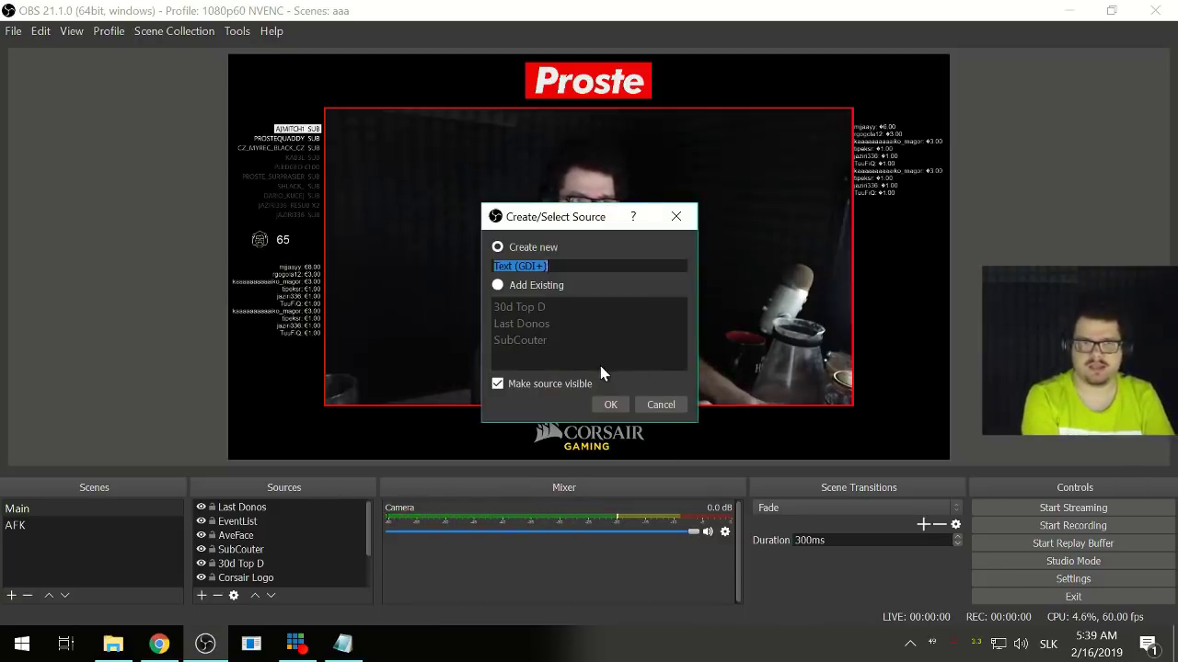
text(Last Bl)
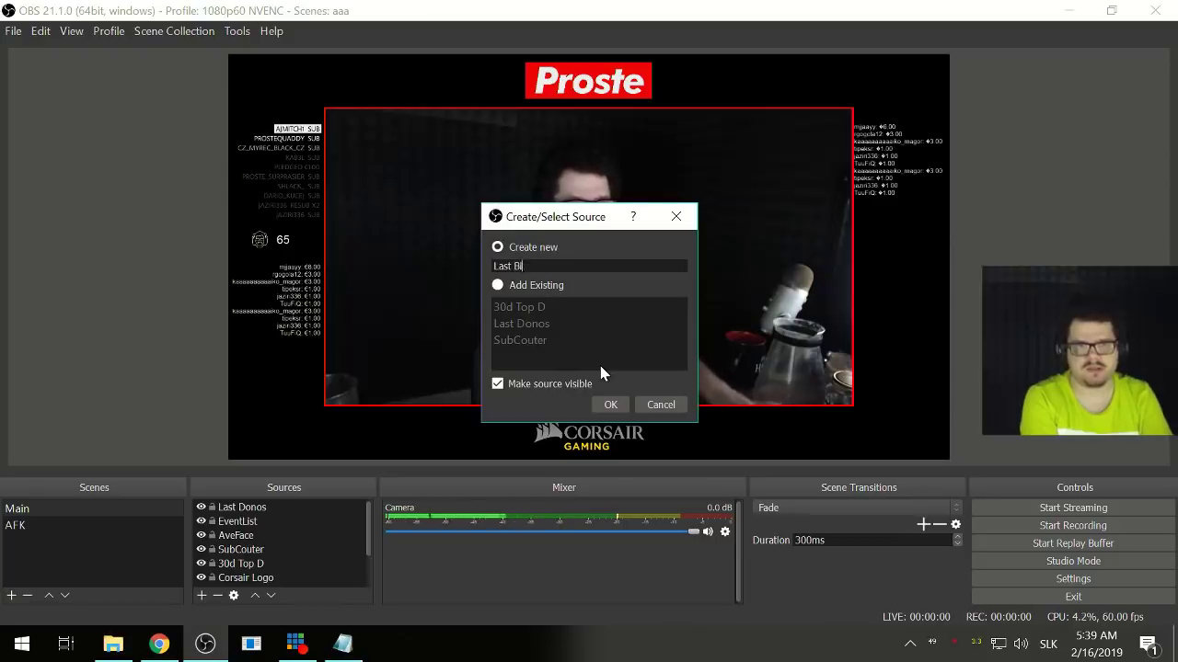
text(ts)
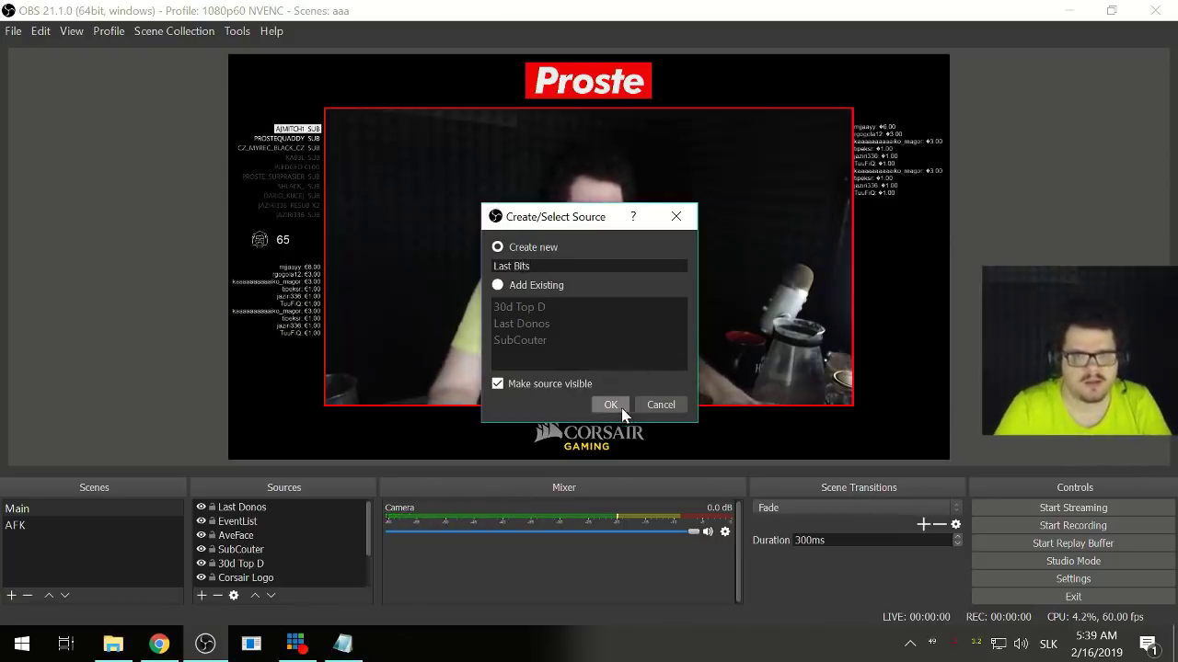
click(621, 408)
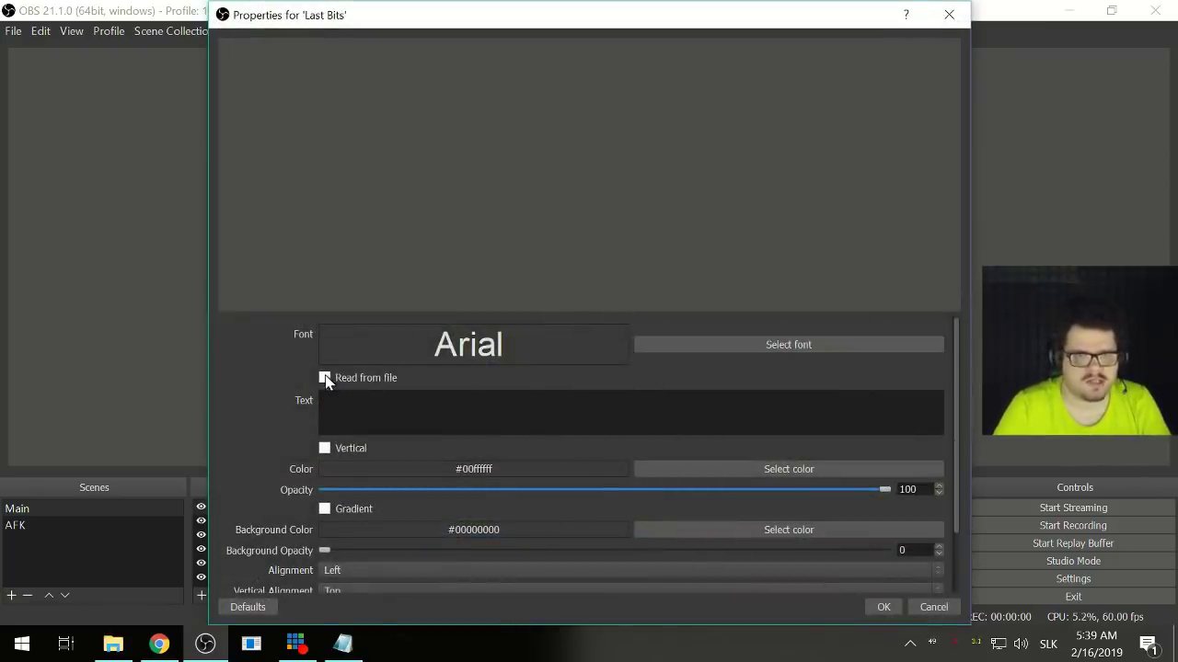
- Set Last Bits to read from file in Arial Regular with custom text extents, width 500
click(325, 378)
click(691, 342)
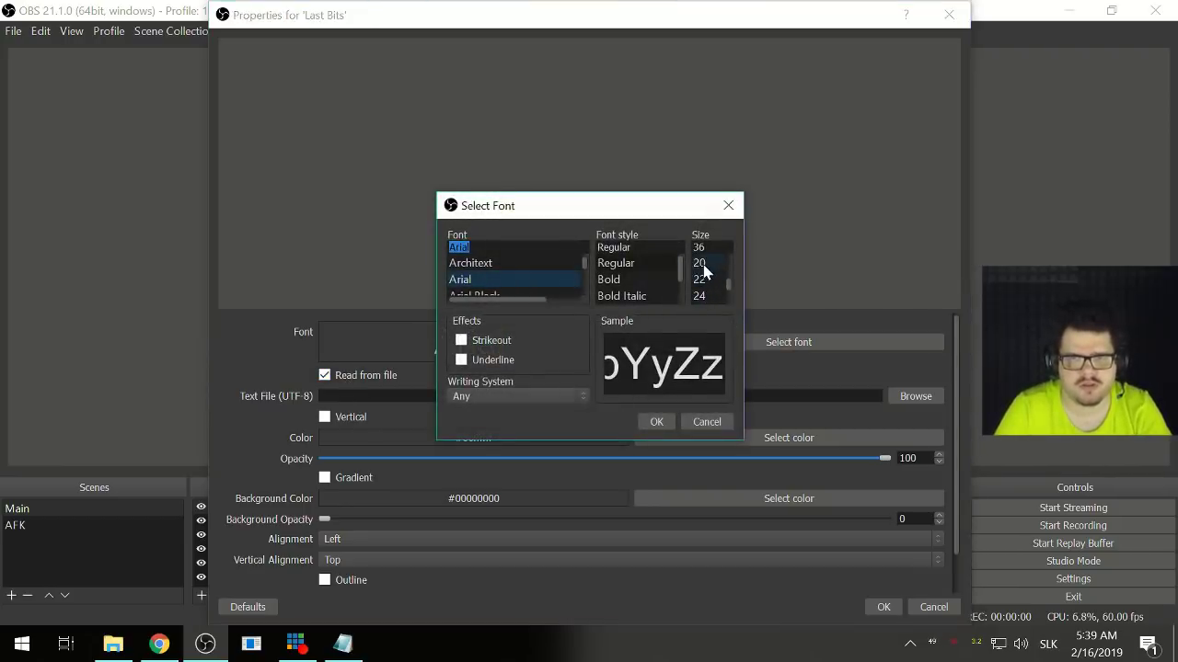
click(655, 421)
scroll(266, 469, down, 2)
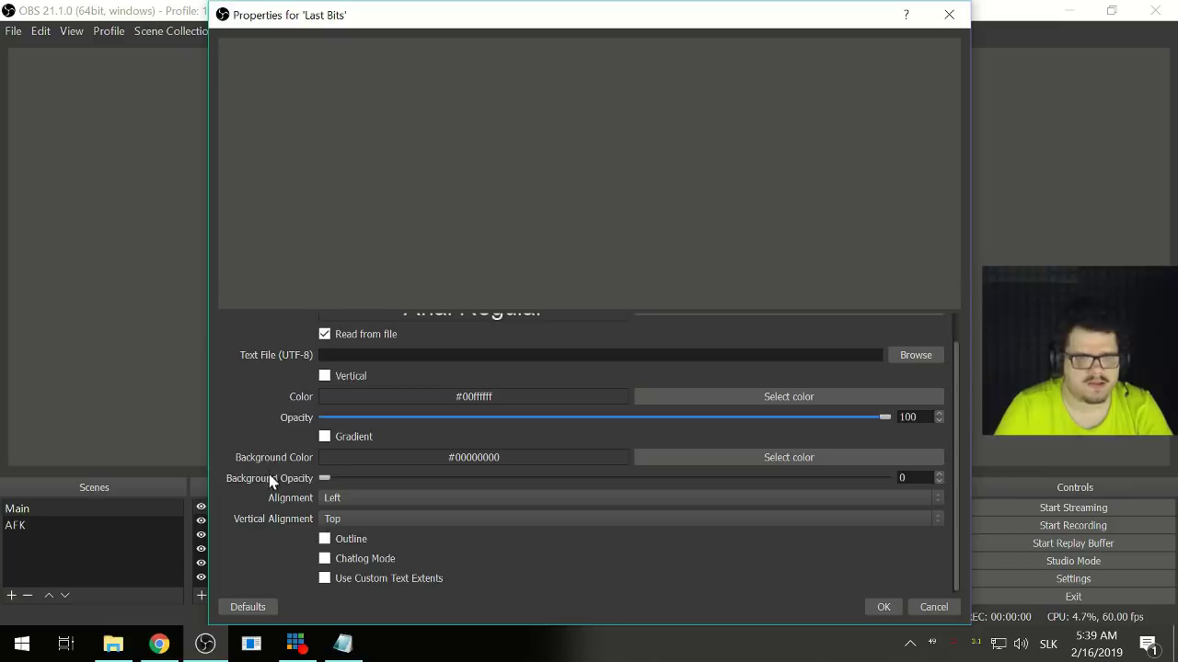
click(323, 577)
key(Tab)
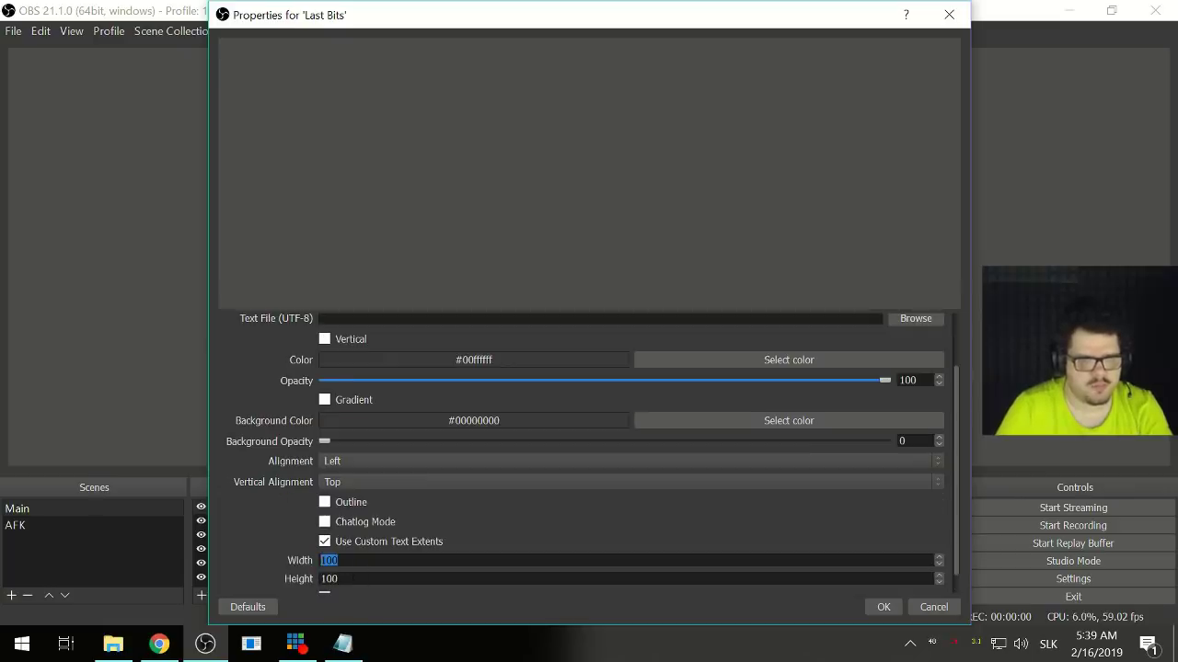
text(50)
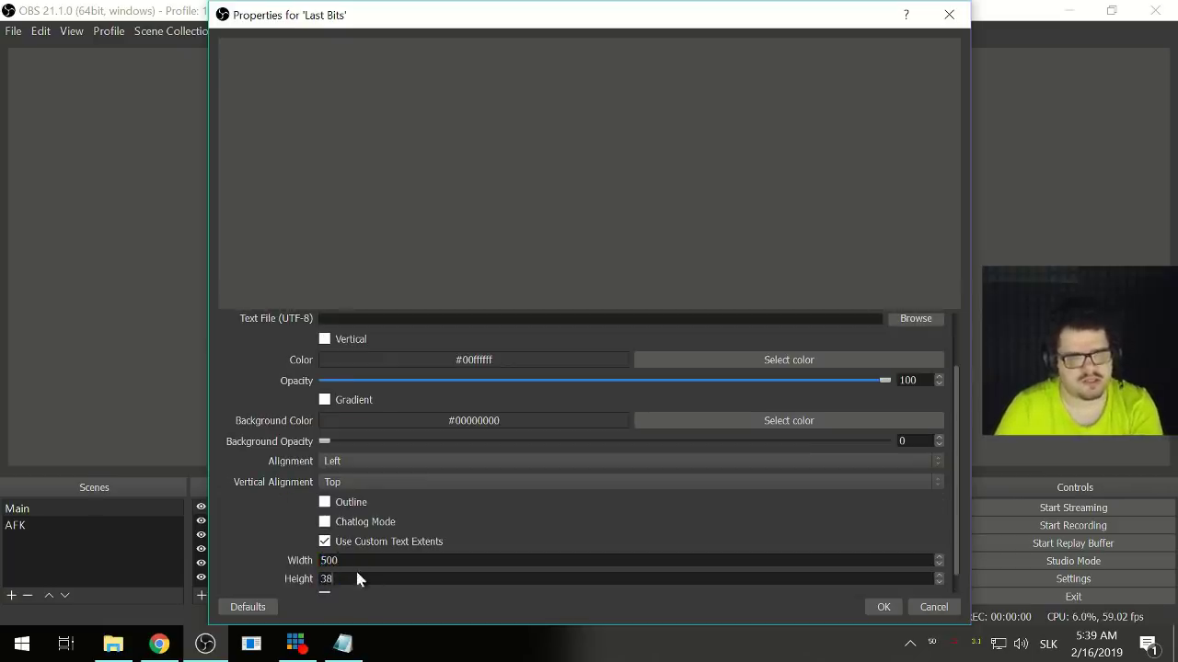
scroll(258, 429, up, 3)
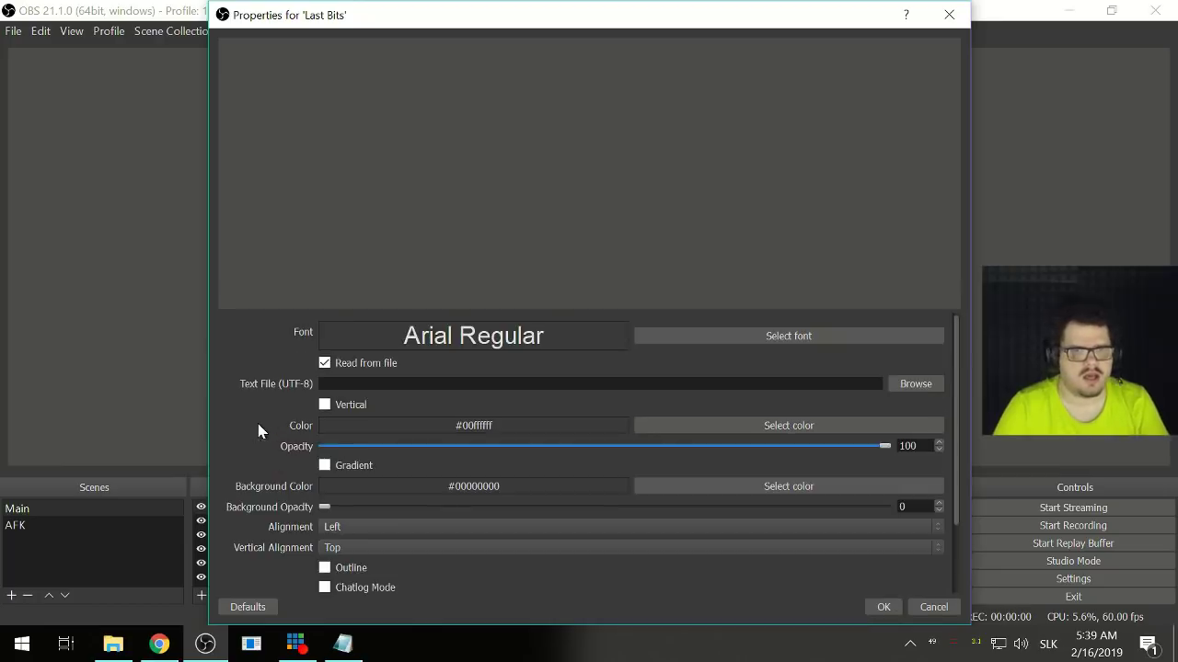
click(914, 384)
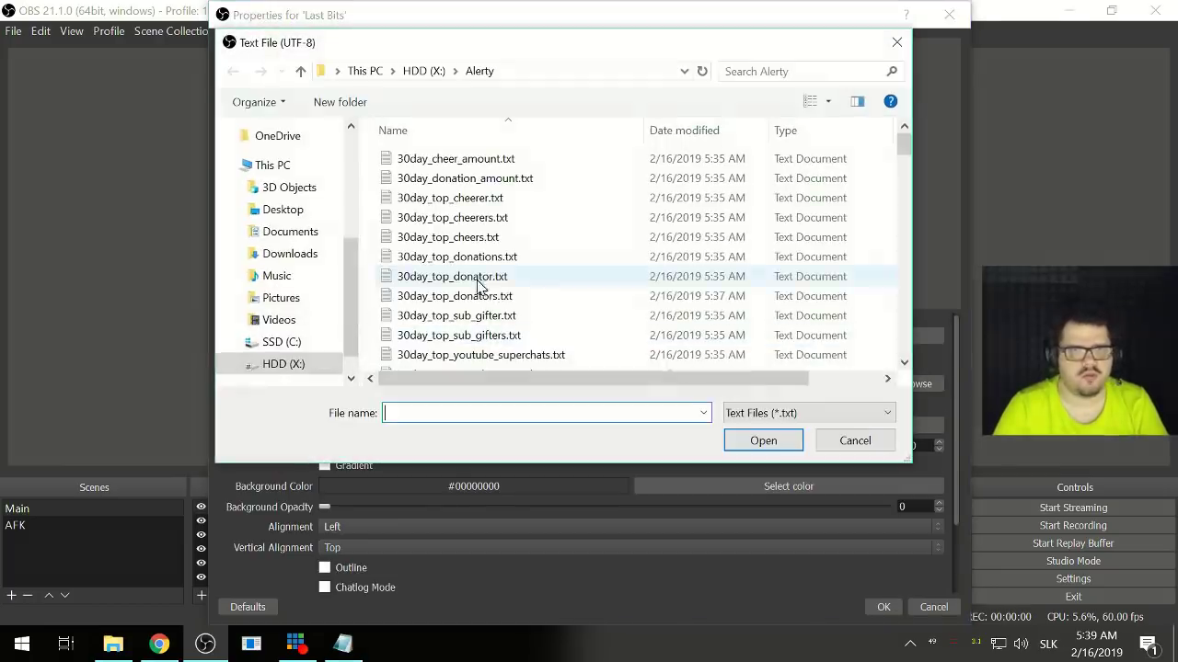
- Point Last Bits at X:/Alerty/30day_top_cheerers.txt so it previews the top cheerers list
click(483, 221)
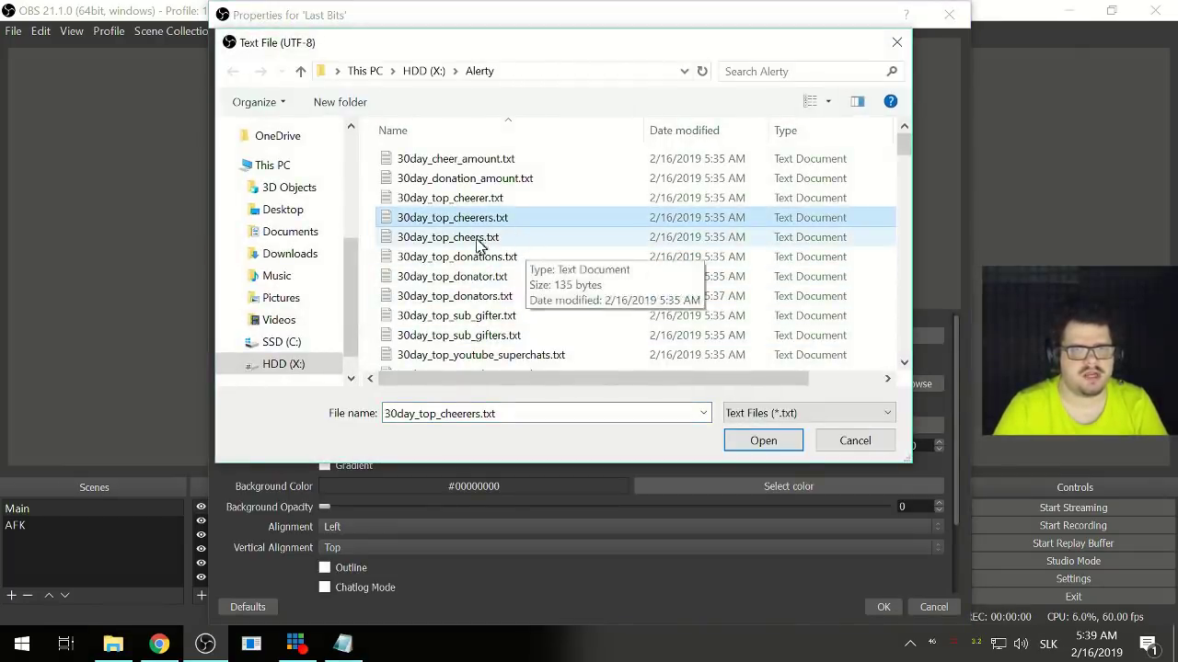
click(529, 246)
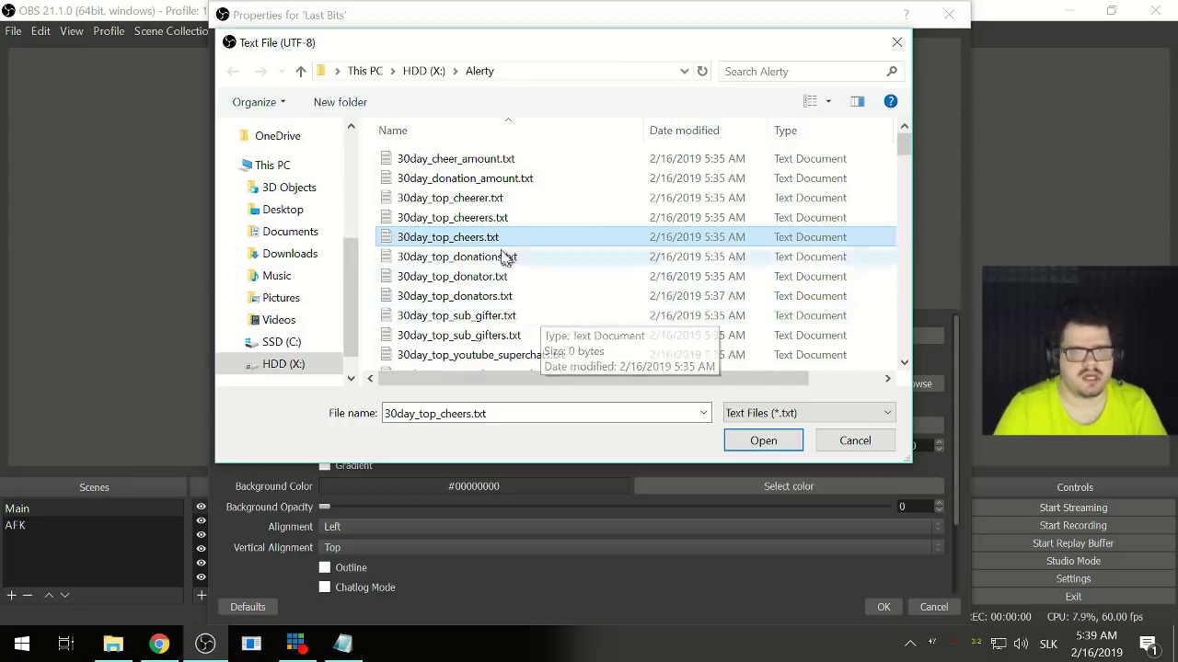
click(489, 219)
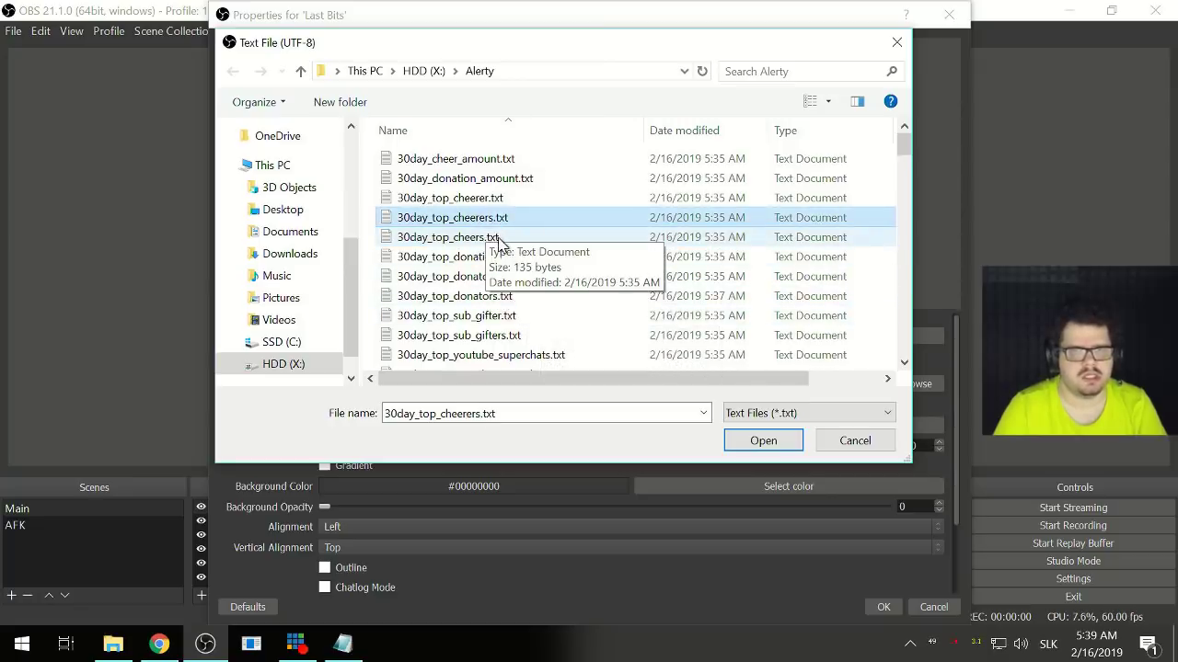
click(502, 241)
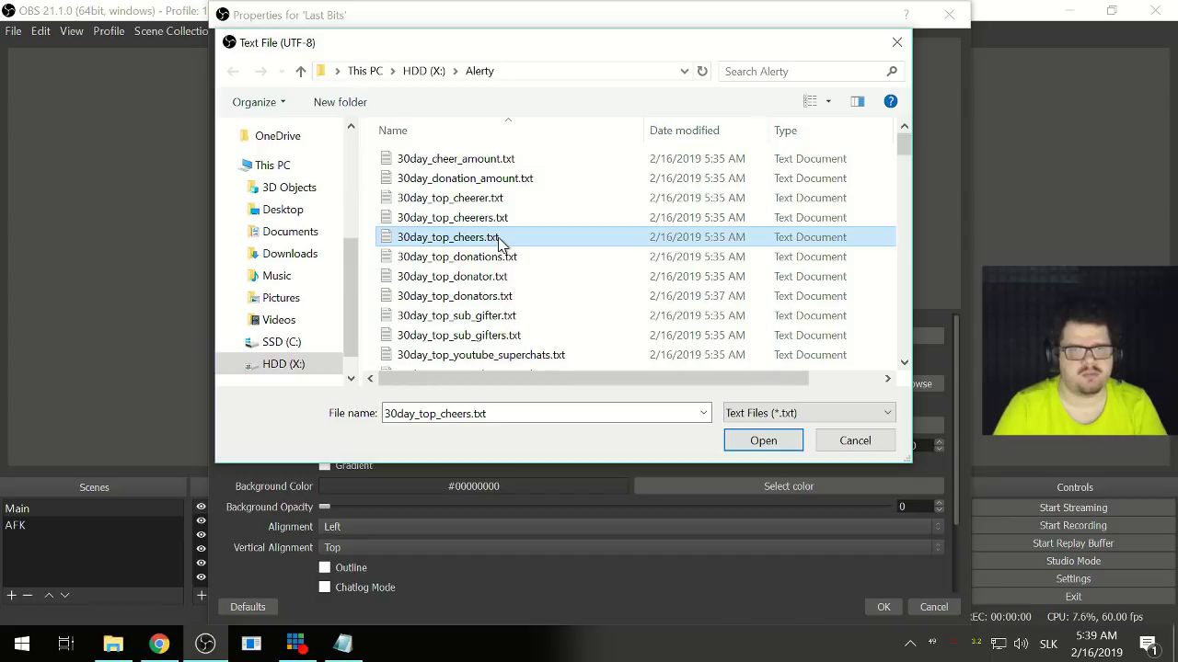
click(506, 221)
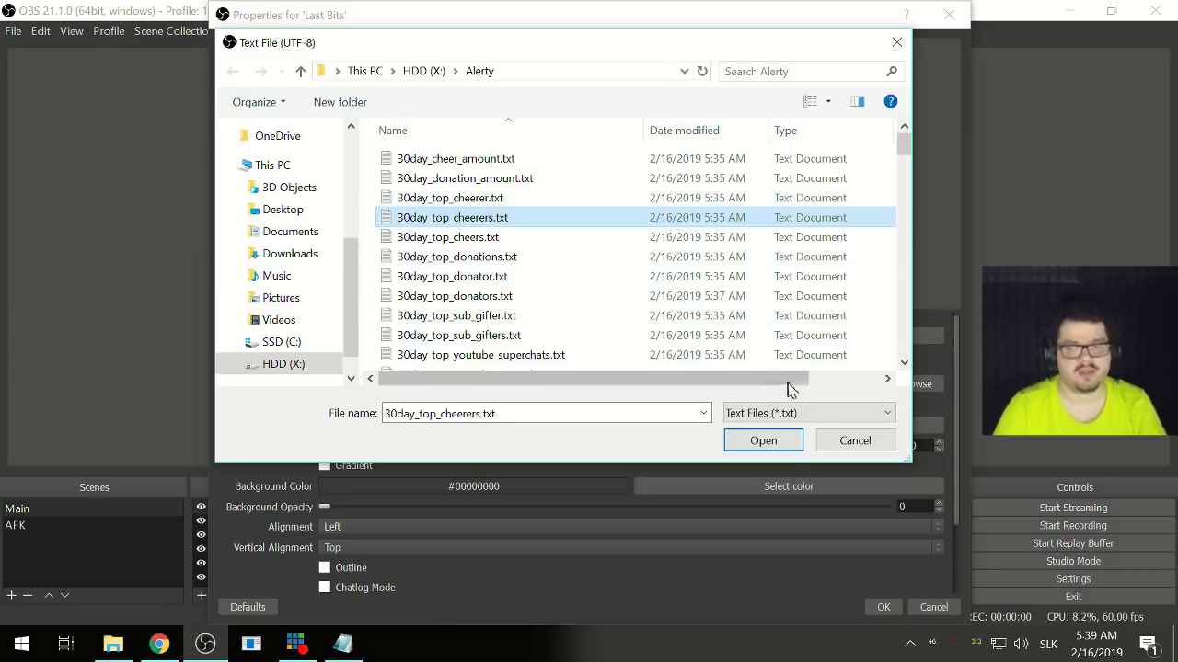
click(763, 442)
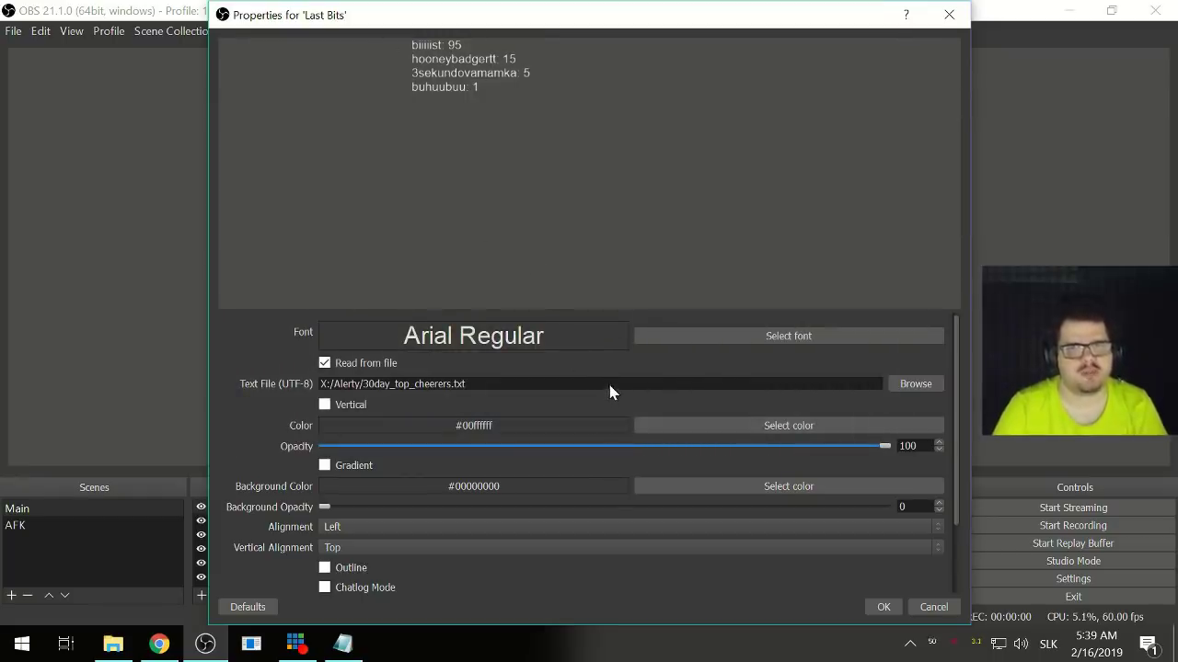
- Reopen the Last Bits text-file picker and scroll through the Alerty folder's files
click(913, 384)
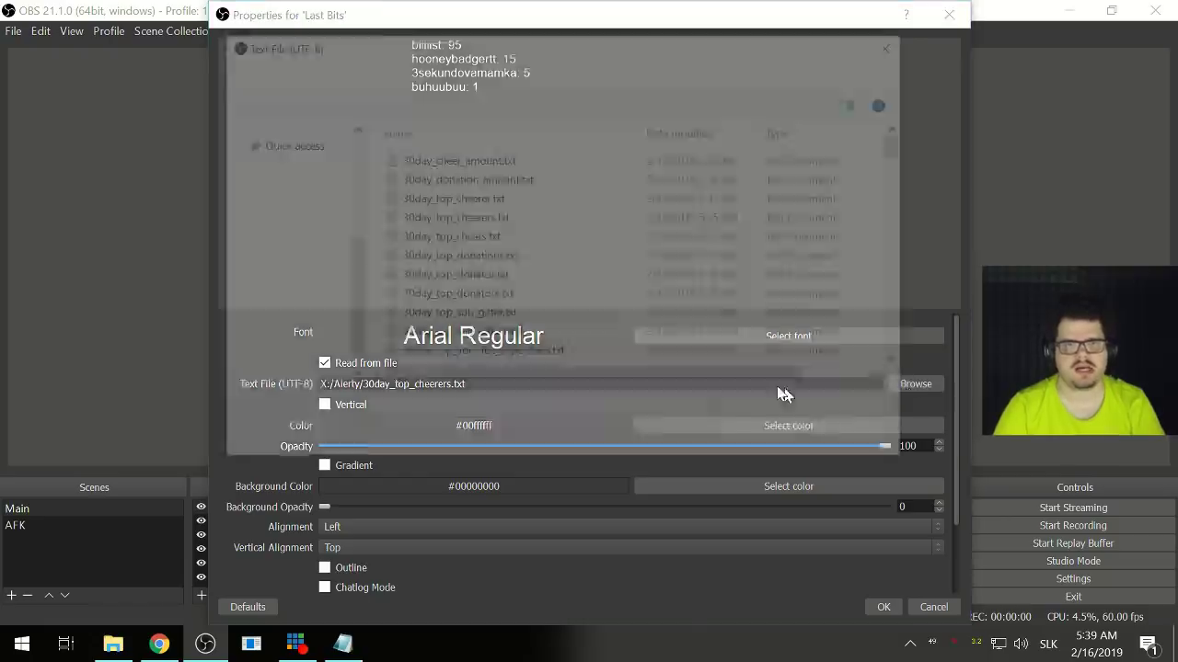
scroll(508, 316, down, 3)
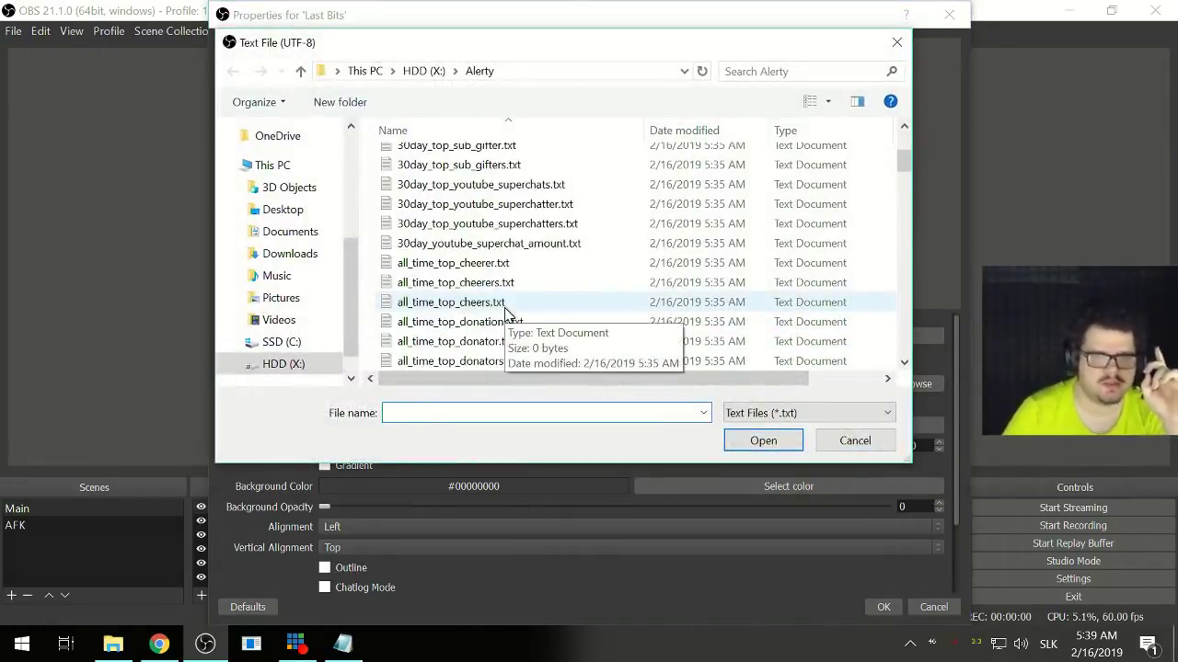
scroll(508, 315, down, 4)
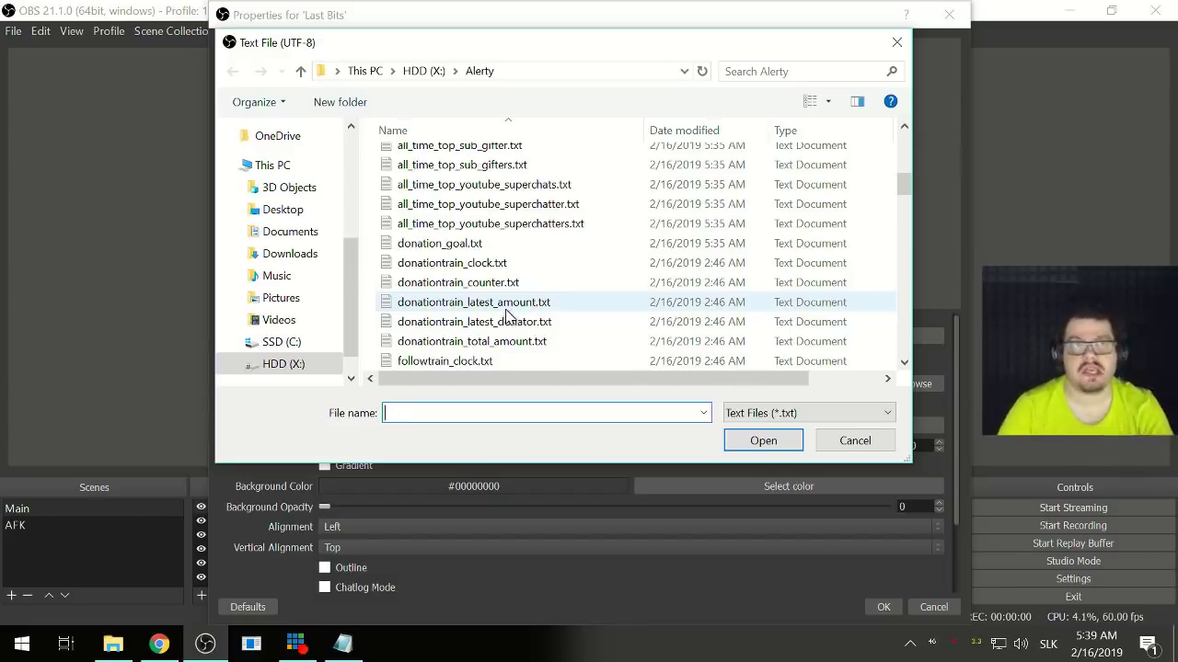
scroll(508, 315, down, 1)
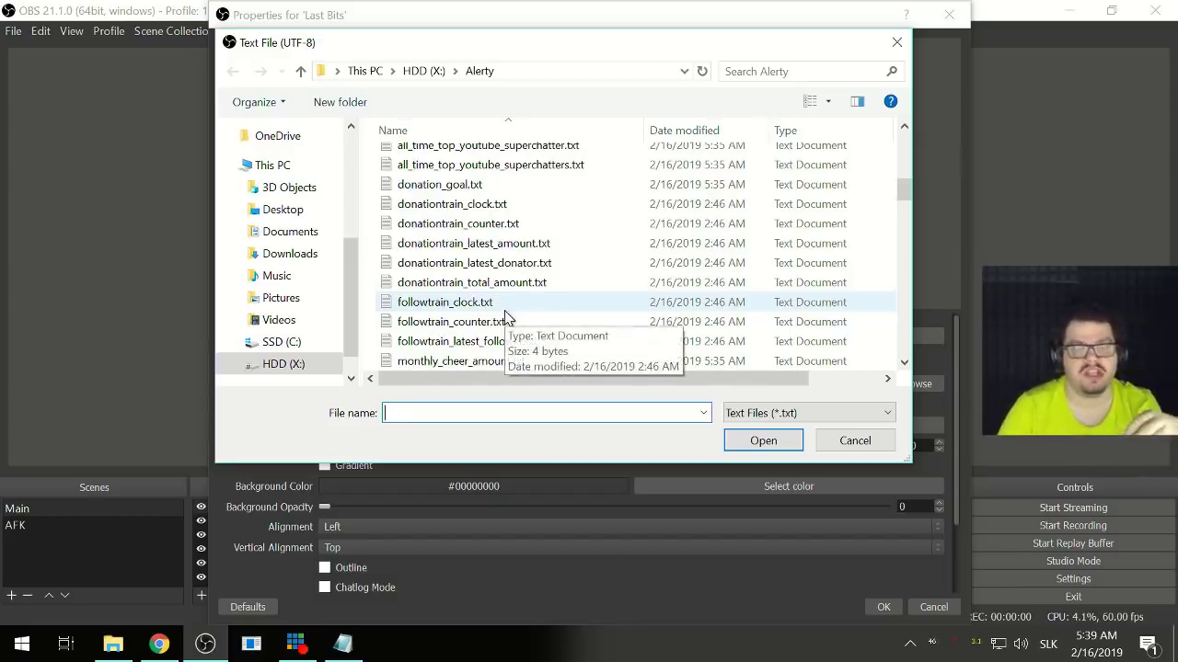
scroll(505, 316, down, 2)
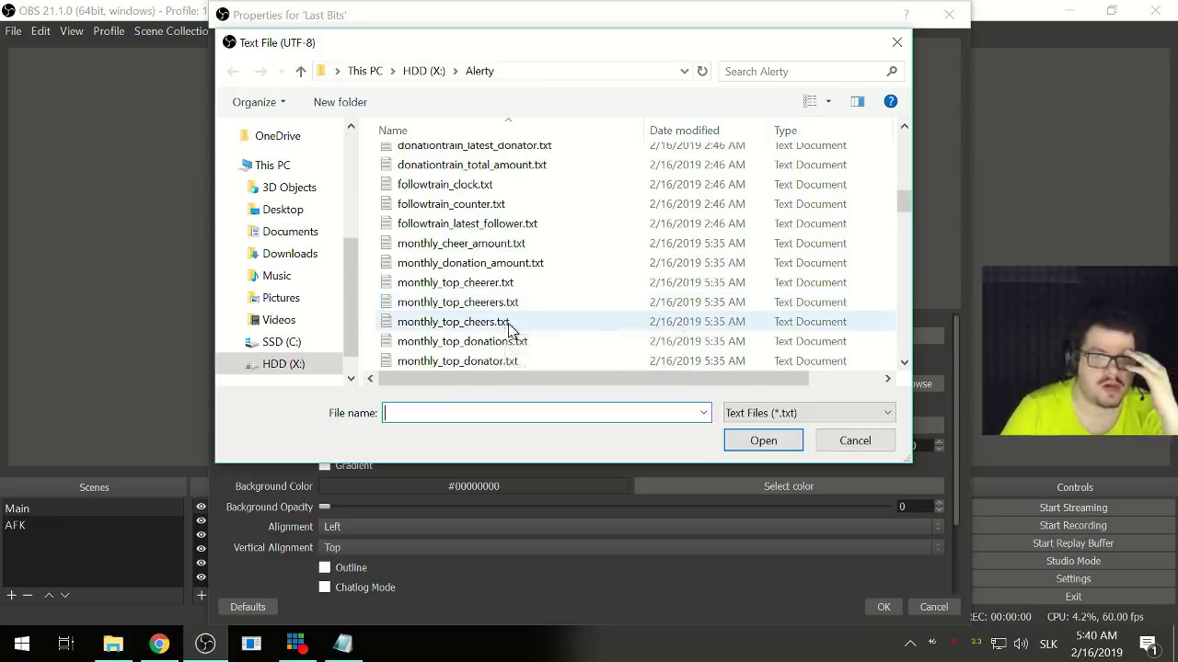
scroll(511, 331, down, 4)
scroll(512, 331, up, 1)
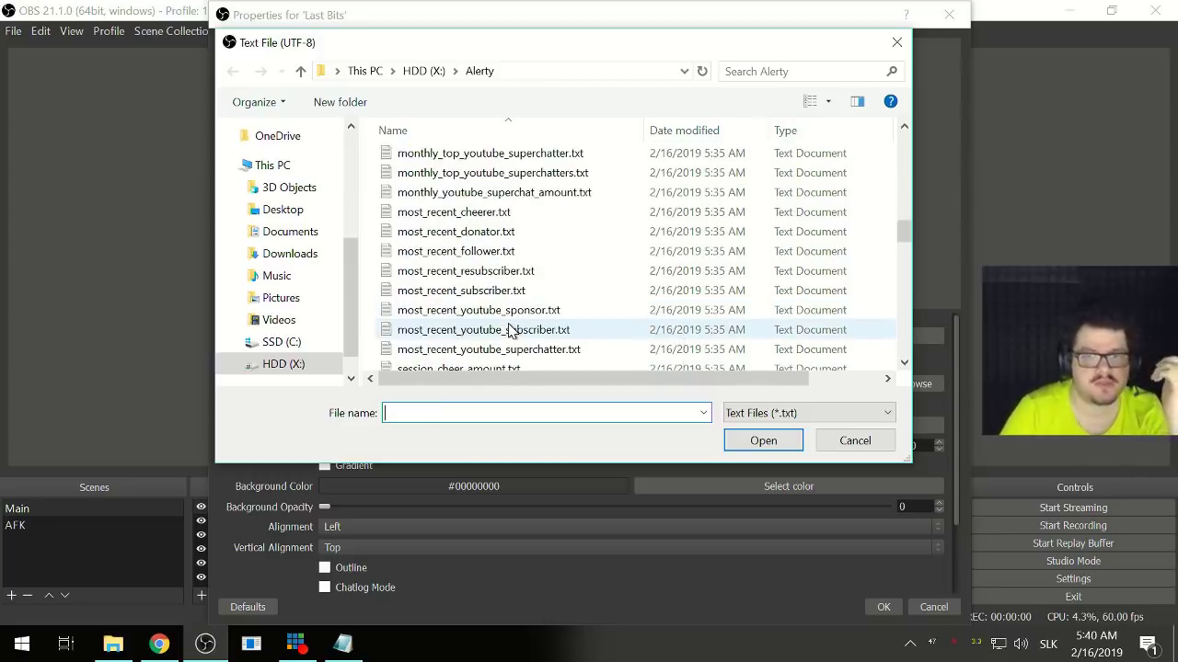
scroll(512, 331, down, 1)
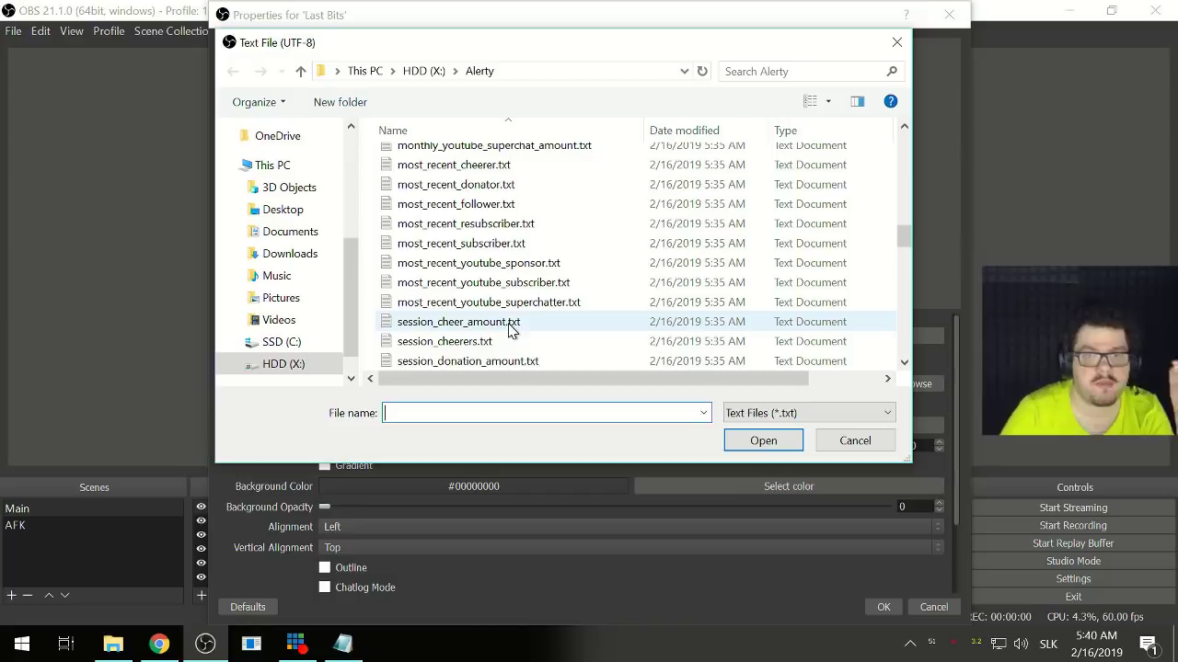
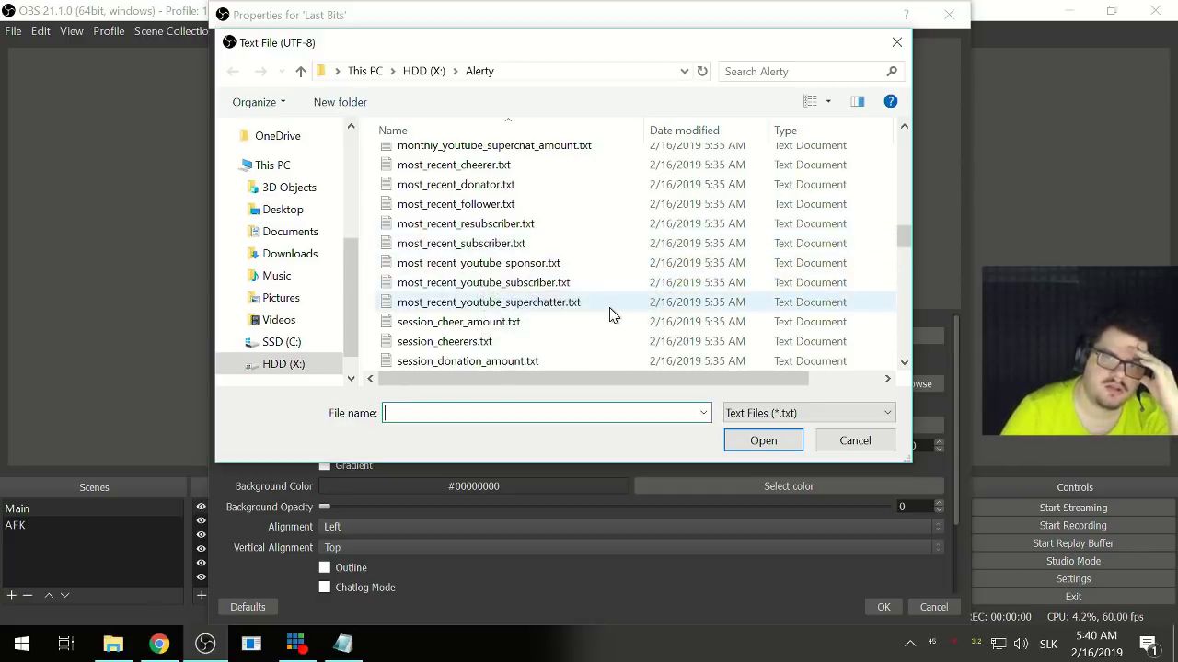
- Point the Last Bits text source at session_cheerers.txt in the Alerty folder, then switch to File Explorer
scroll(609, 314, down, 1)
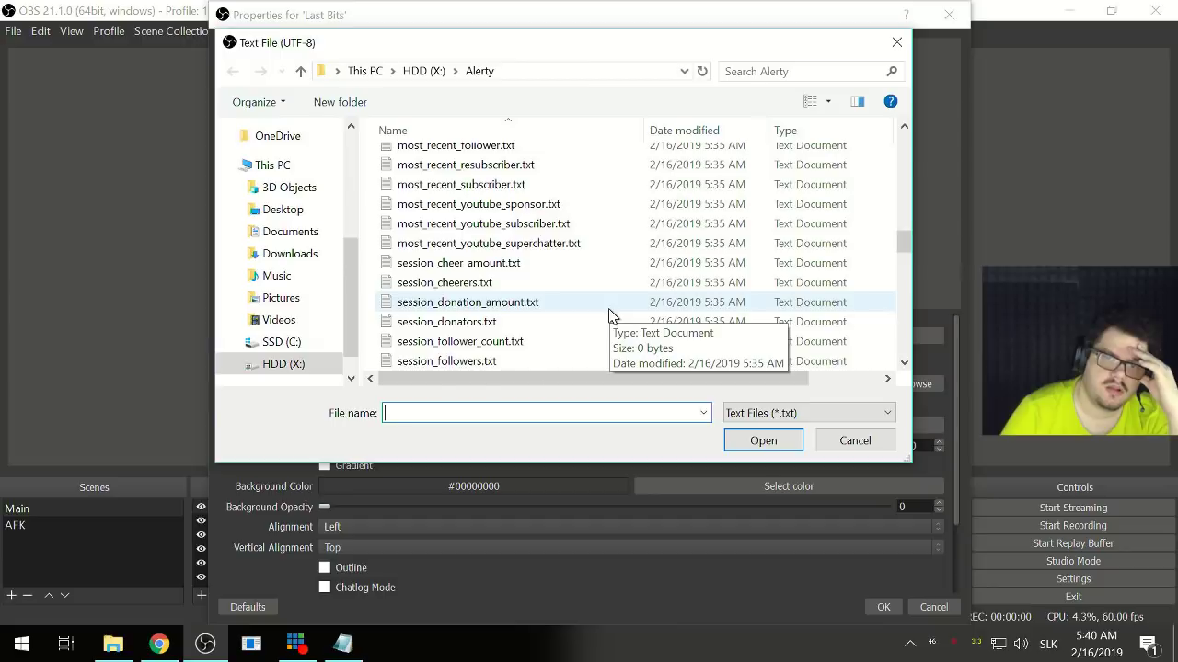
scroll(609, 314, down, 1)
scroll(609, 315, down, 1)
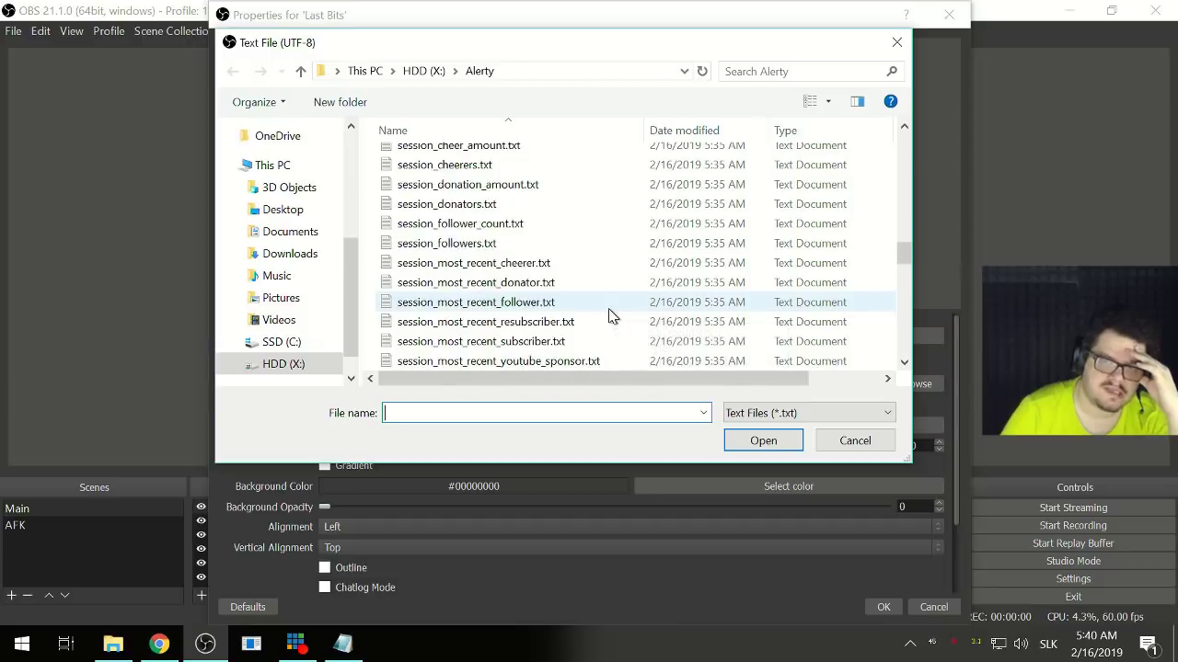
scroll(609, 315, down, 1)
scroll(612, 316, down, 1)
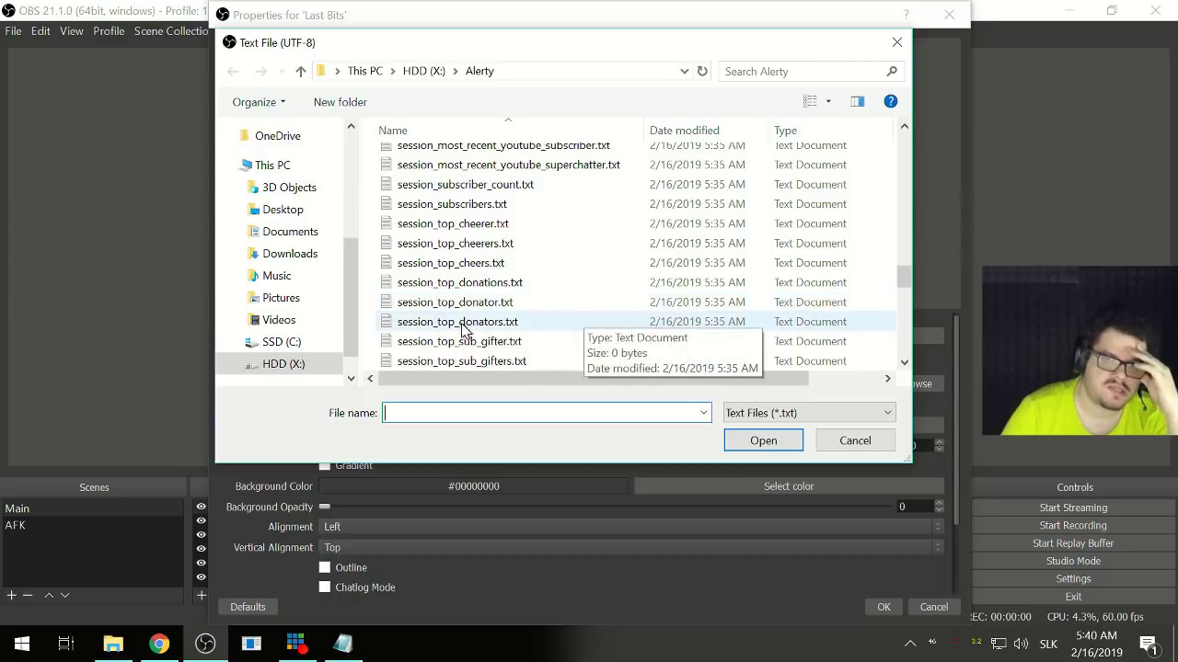
scroll(465, 331, down, 6)
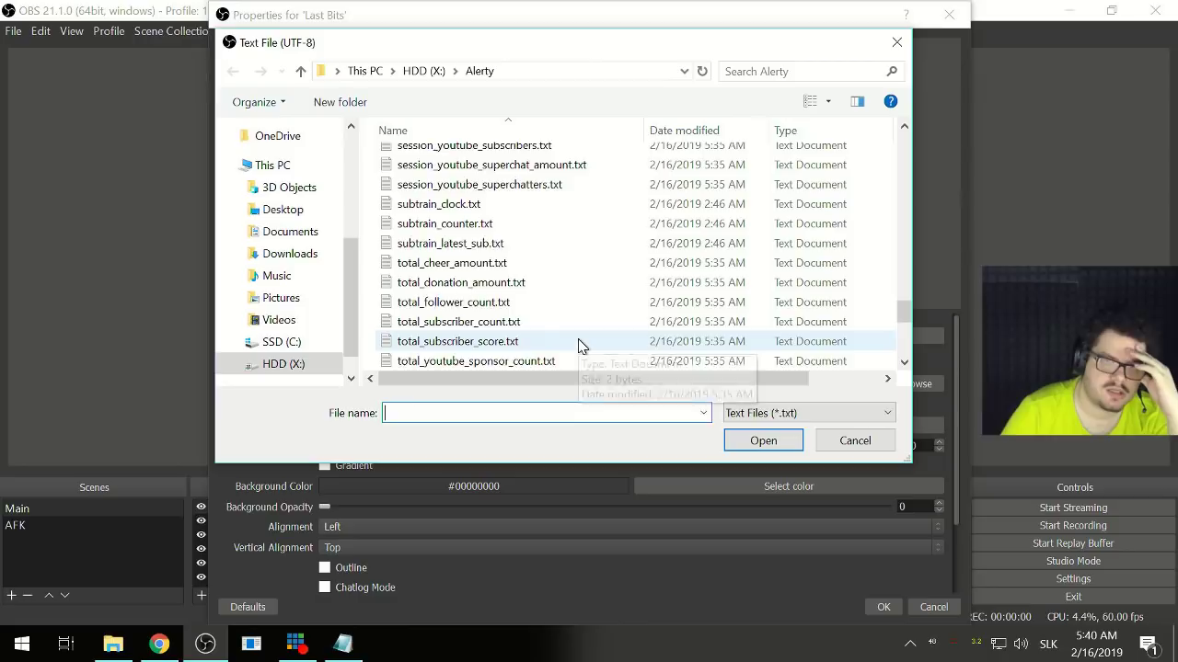
scroll(579, 345, up, 3)
scroll(580, 345, up, 7)
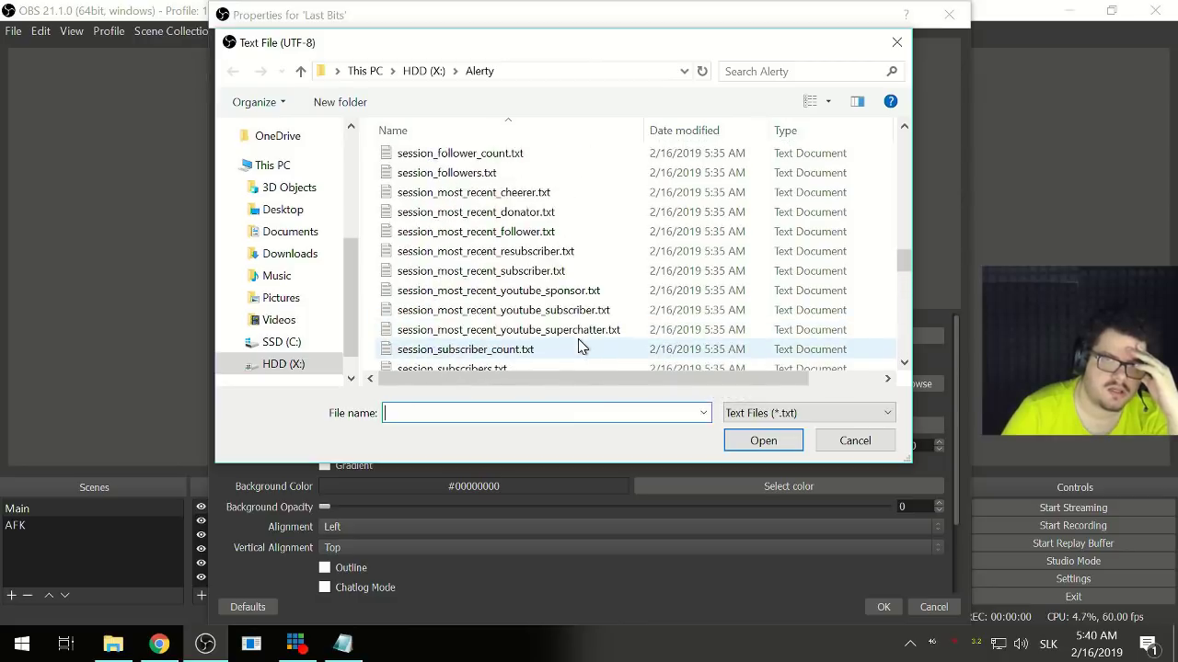
scroll(579, 345, up, 2)
scroll(580, 345, up, 10)
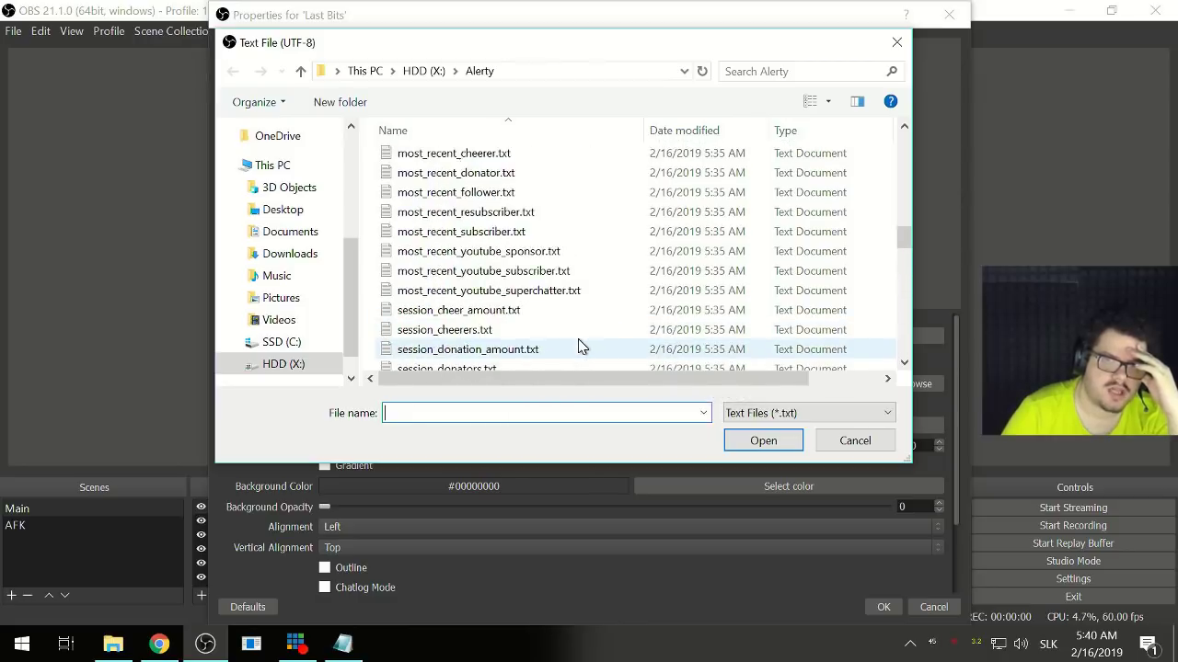
scroll(580, 345, up, 3)
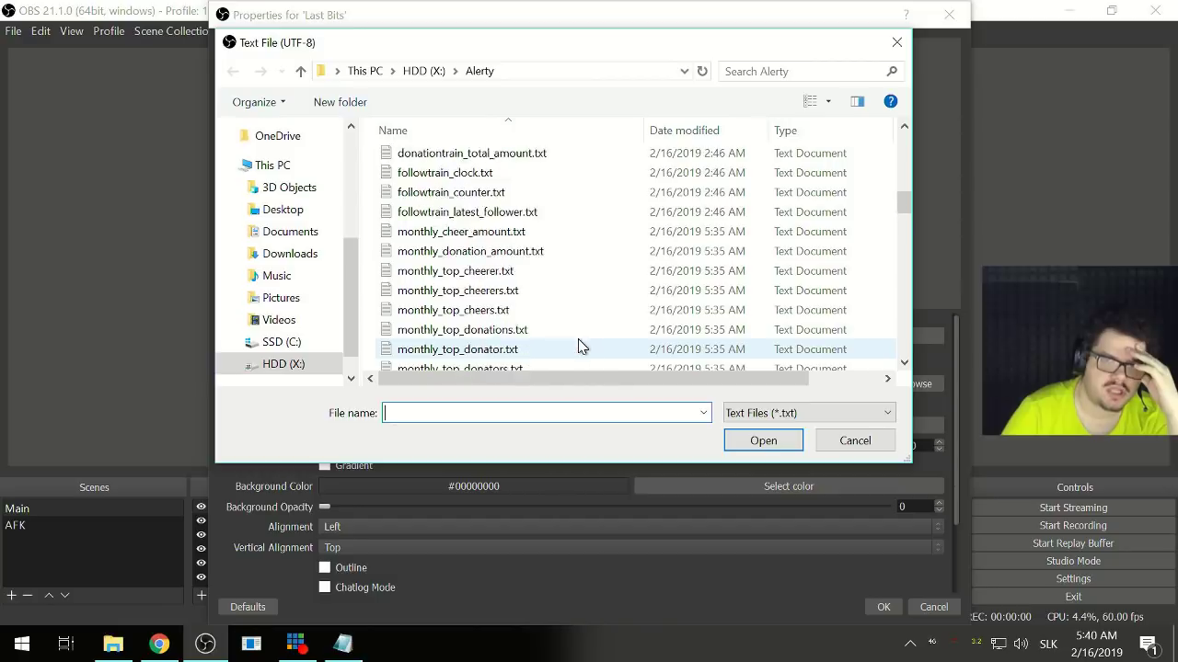
scroll(579, 345, down, 9)
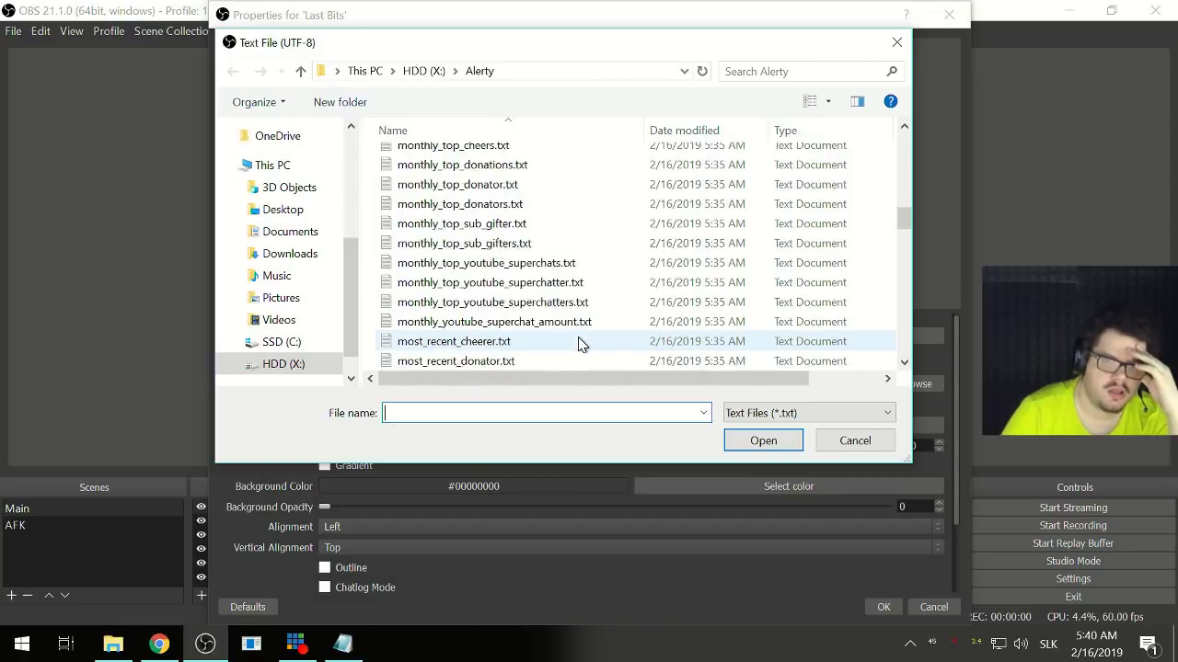
scroll(580, 344, up, 1)
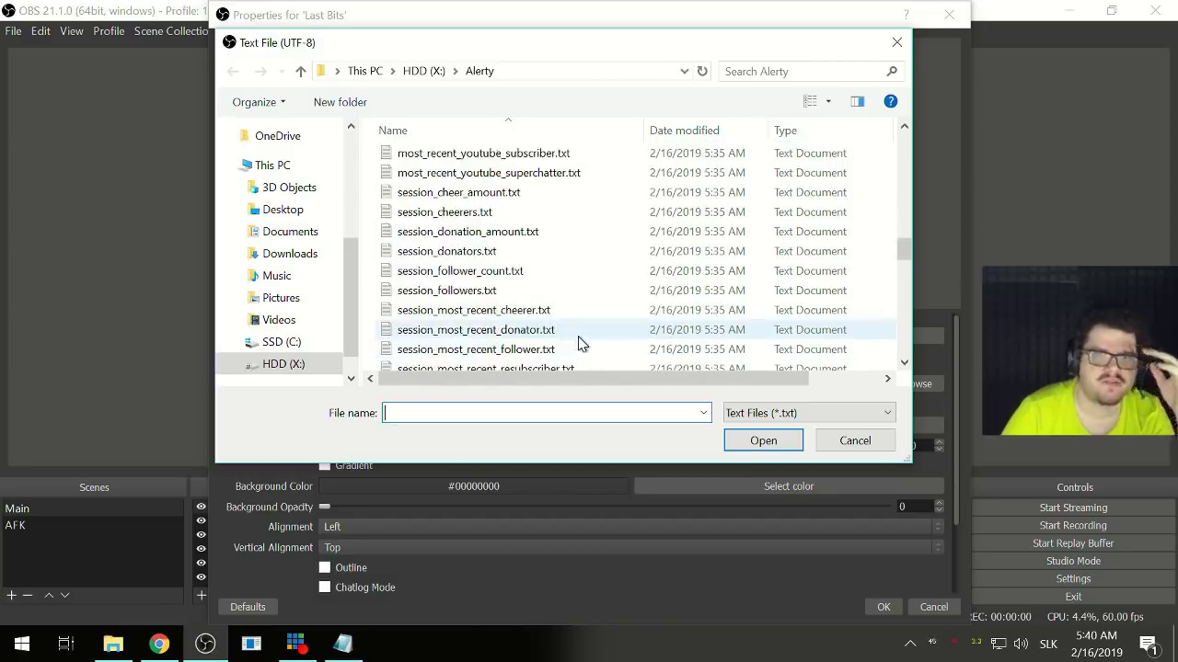
click(480, 213)
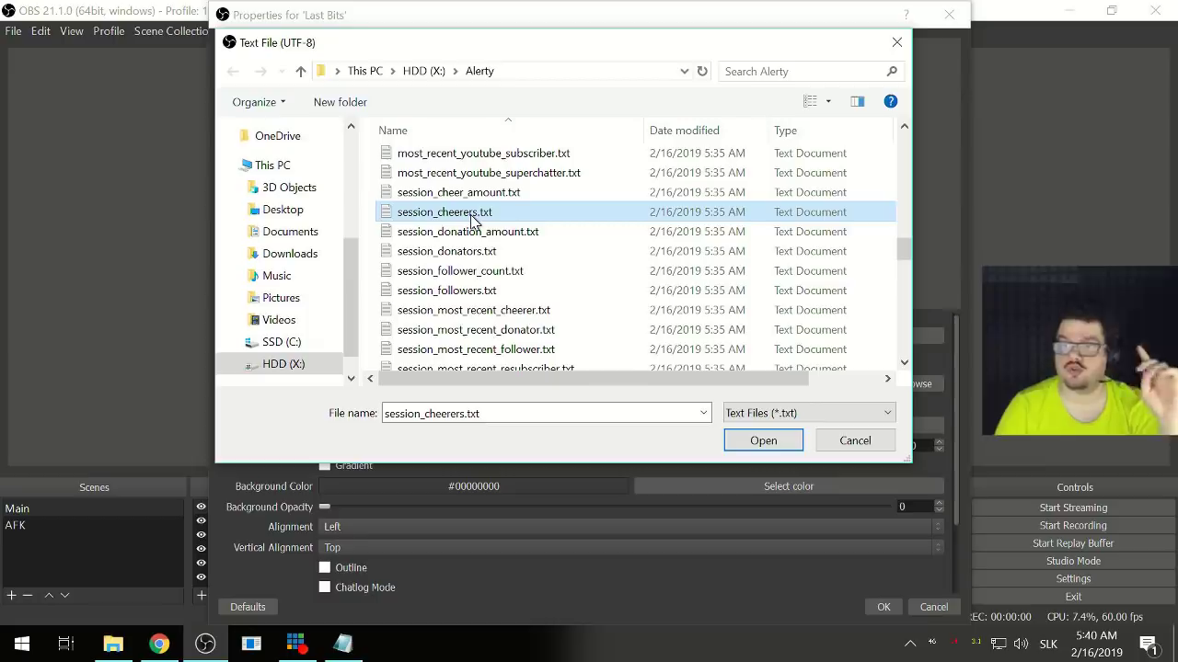
click(745, 444)
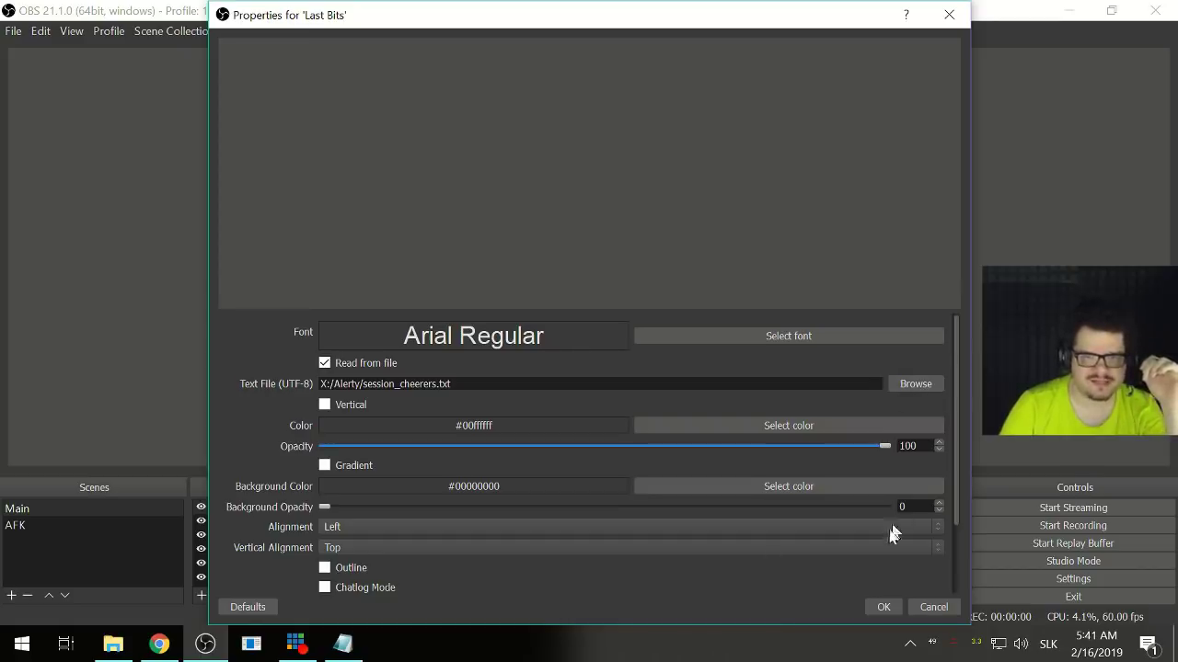
click(112, 643)
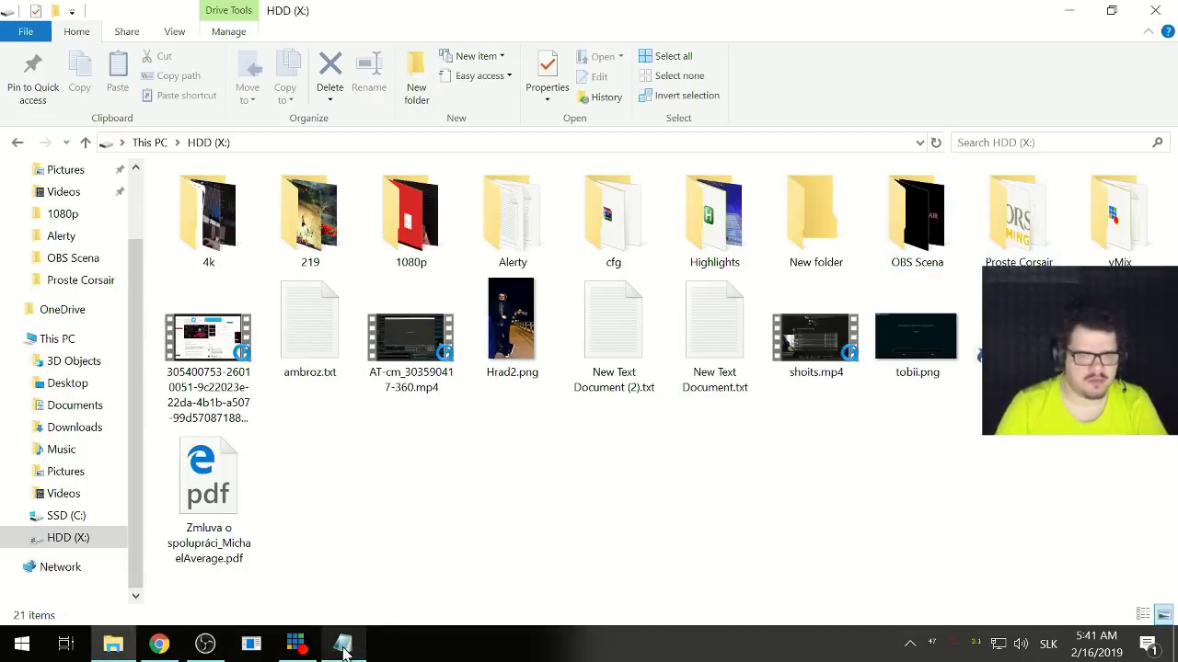
- Open session_cheerers.txt from the Alerty folder in Notepad and confirm it is empty
mouse_move(211, 649)
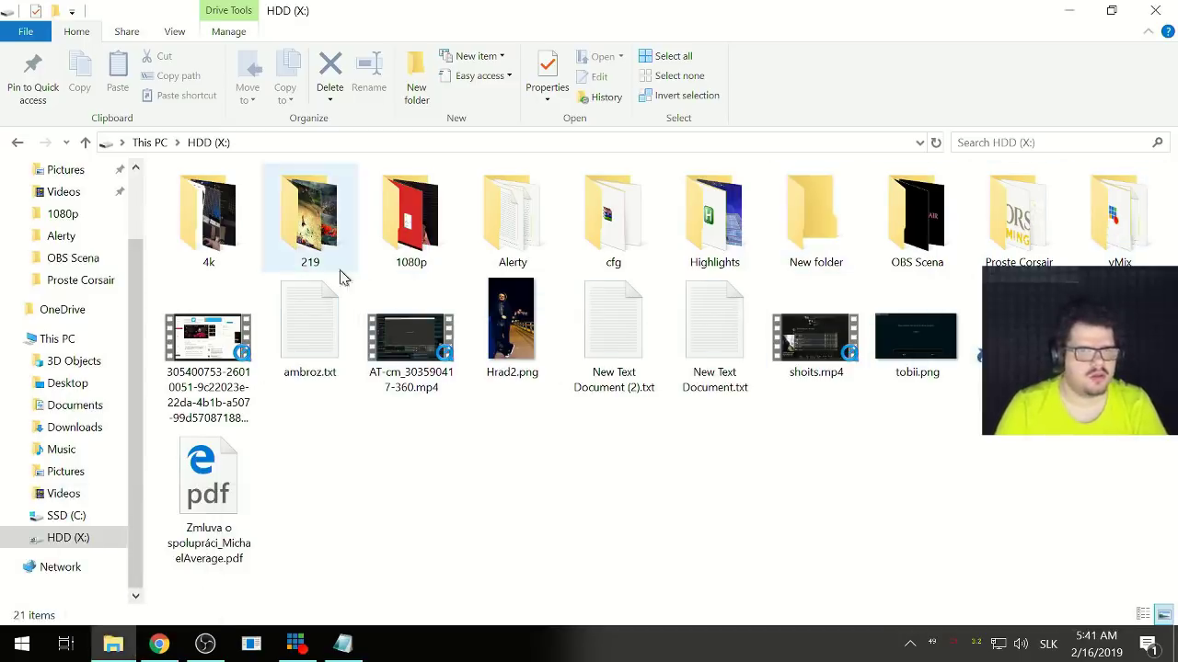
double_click(501, 225)
scroll(589, 367, down, 6)
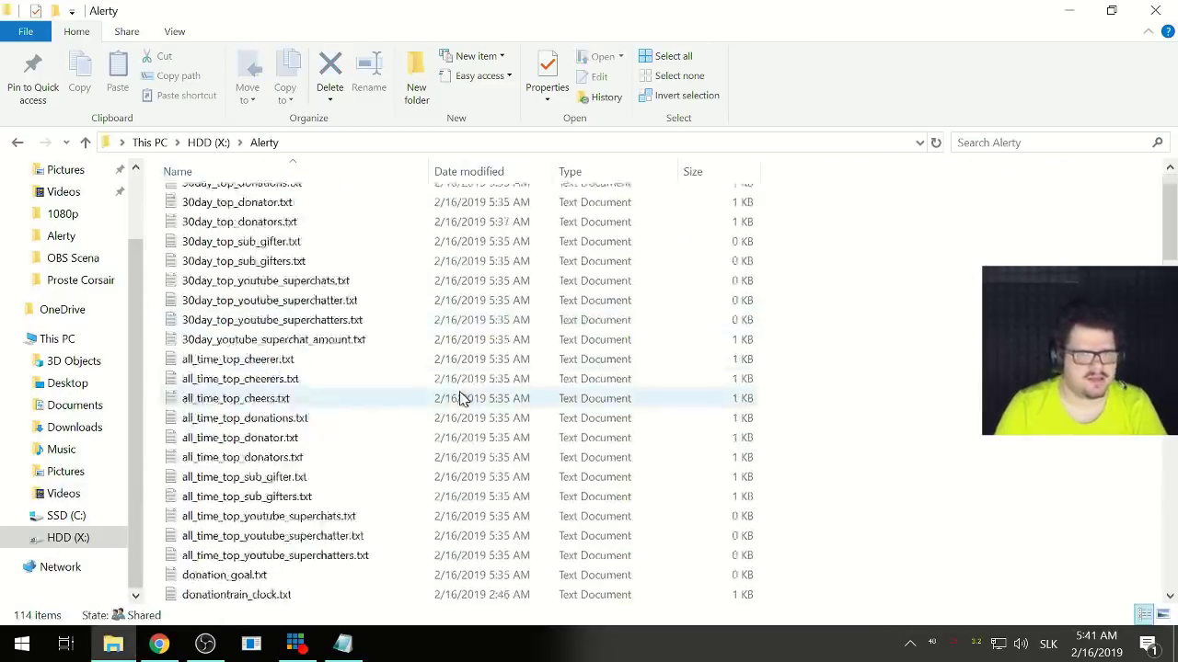
scroll(460, 397, down, 12)
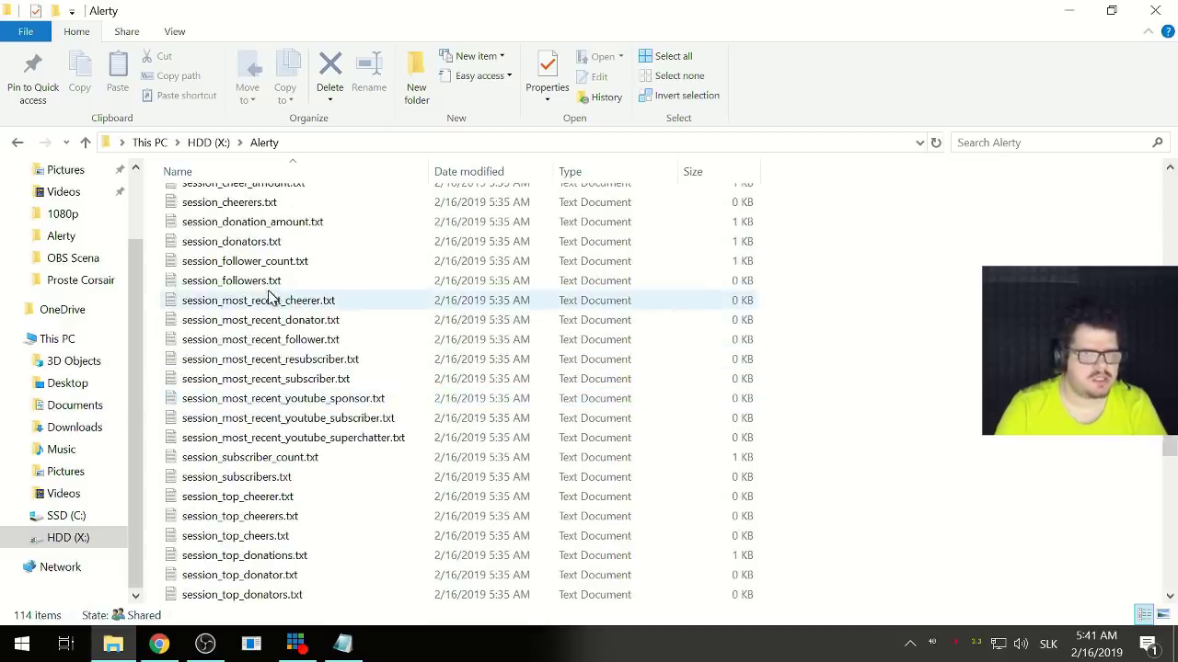
scroll(269, 296, up, 1)
double_click(248, 257)
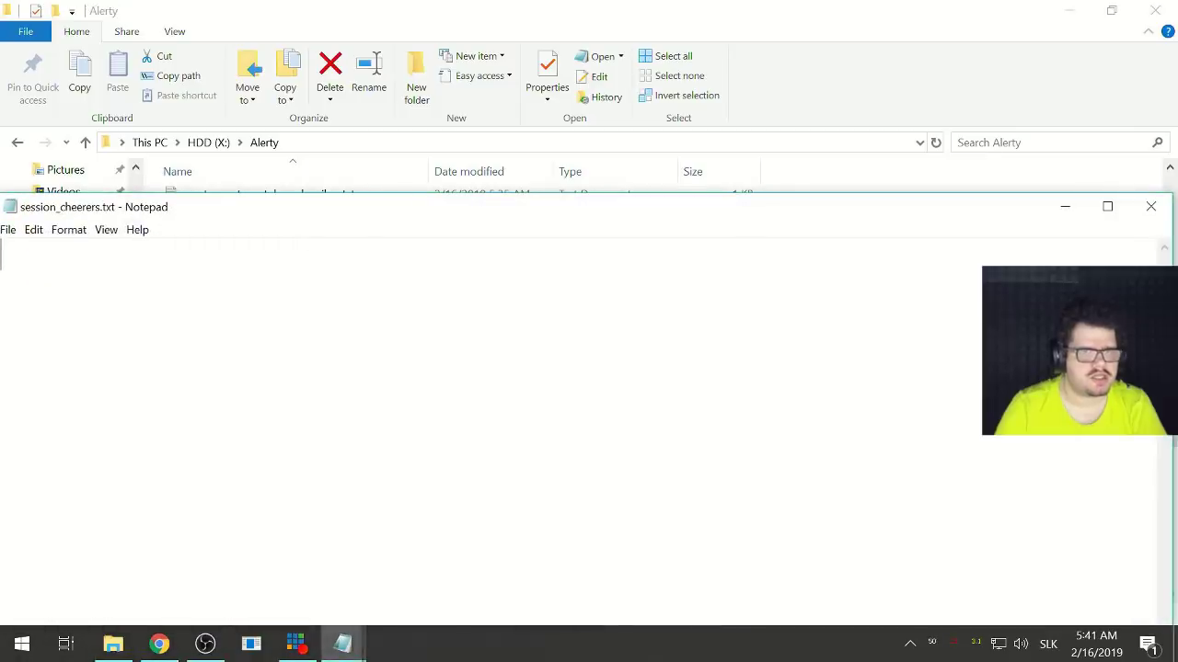
drag(329, 214, 755, 209)
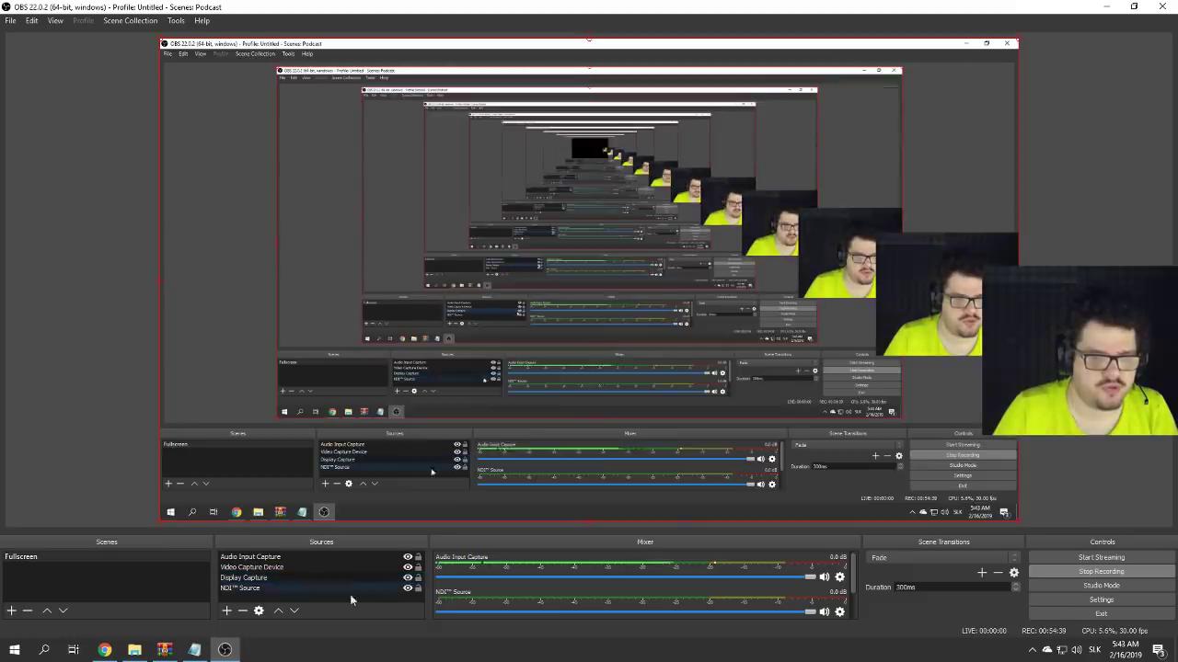
- Launch the StreamLabels app from a Start menu search for 'streamlabs'
click(17, 651)
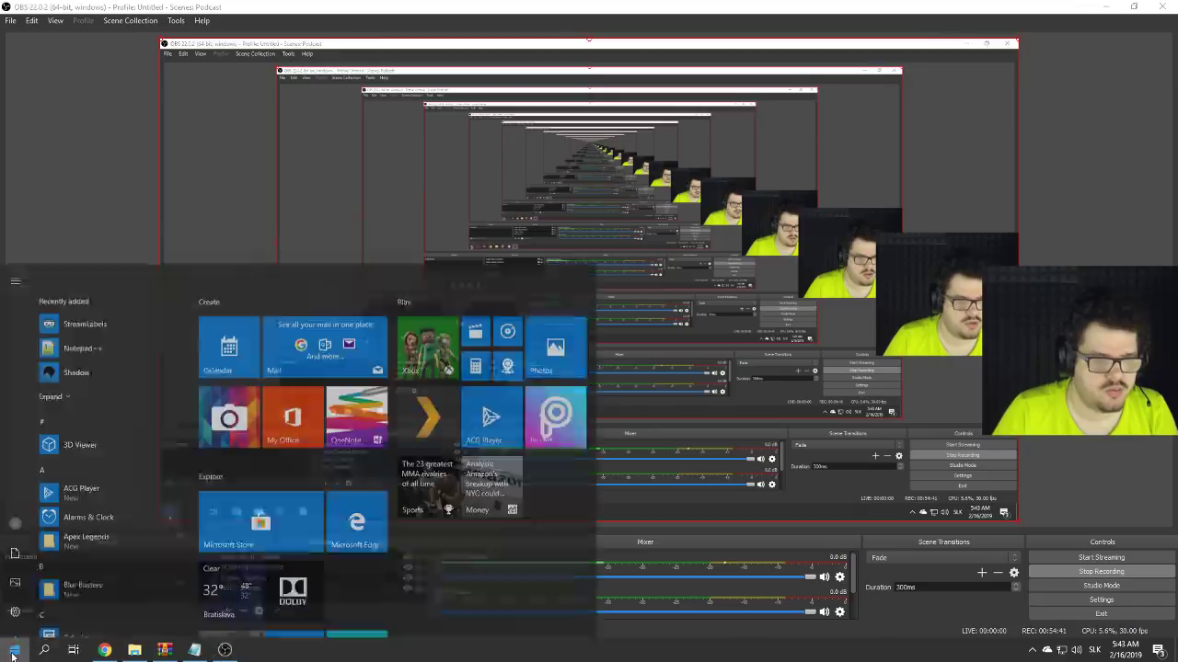
click(13, 654)
text(streamlabs)
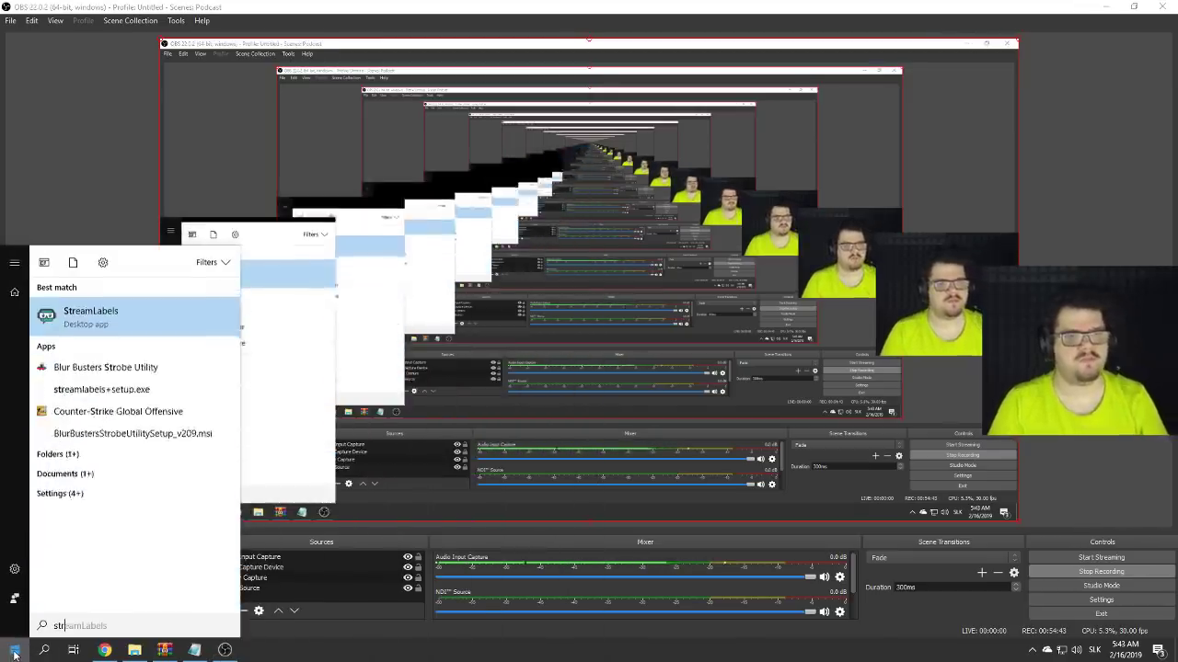
click(92, 310)
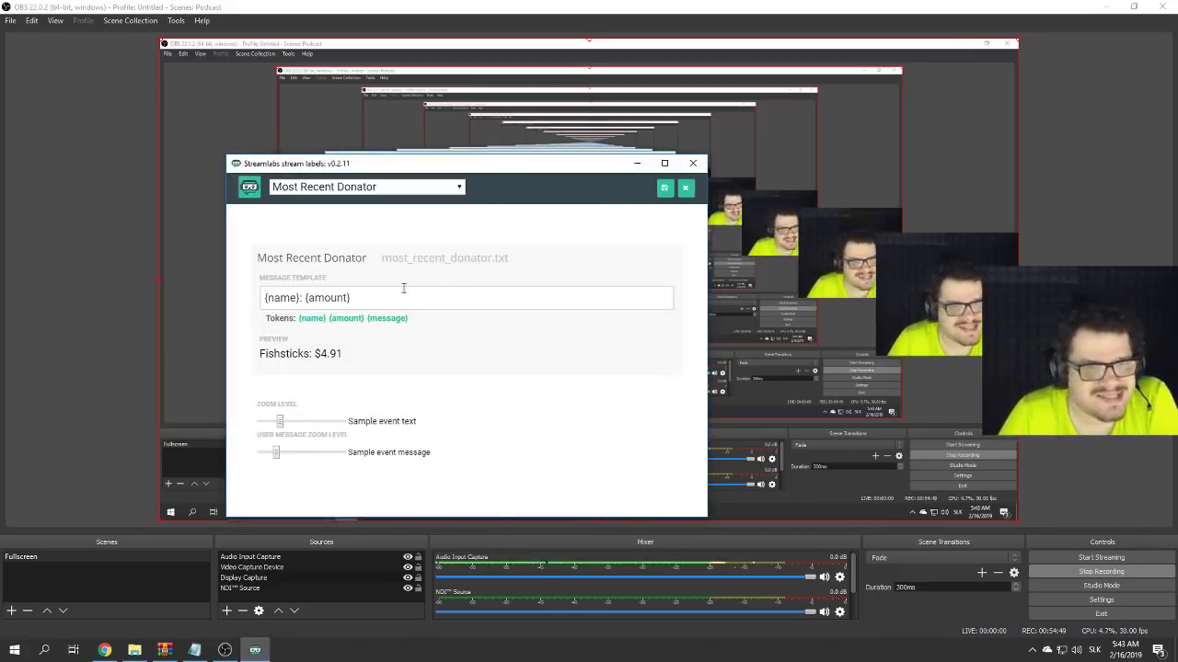
- Switch the stream label to Session Cheerers (Max 25)
click(374, 301)
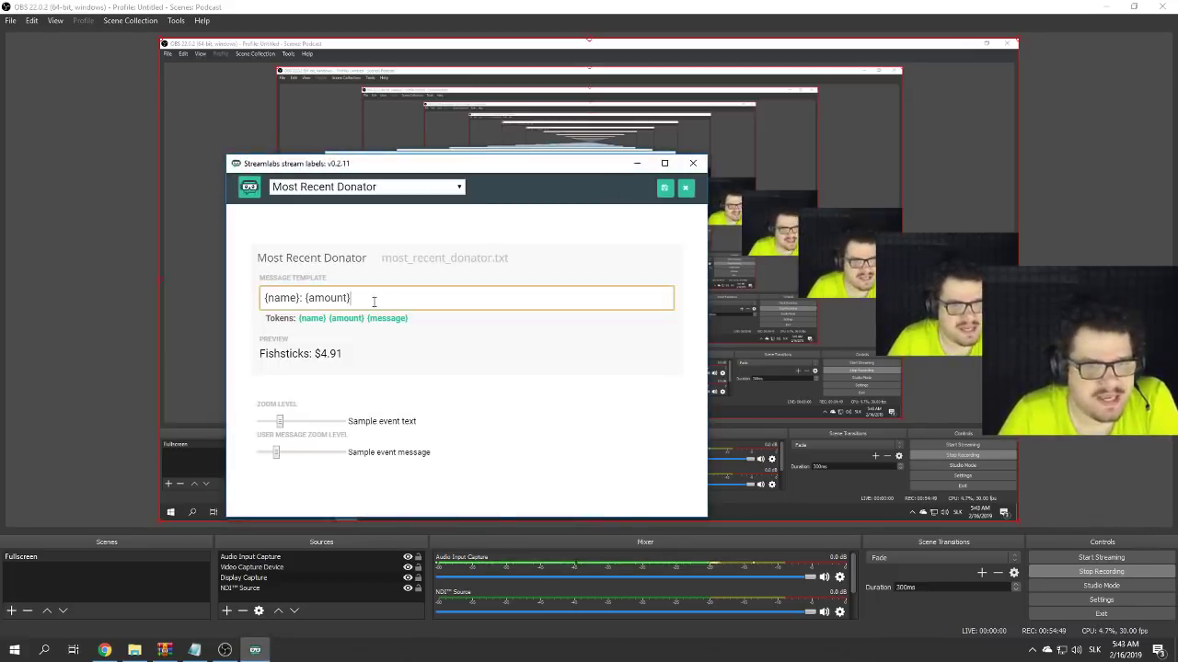
click(369, 189)
scroll(377, 257, up, 2)
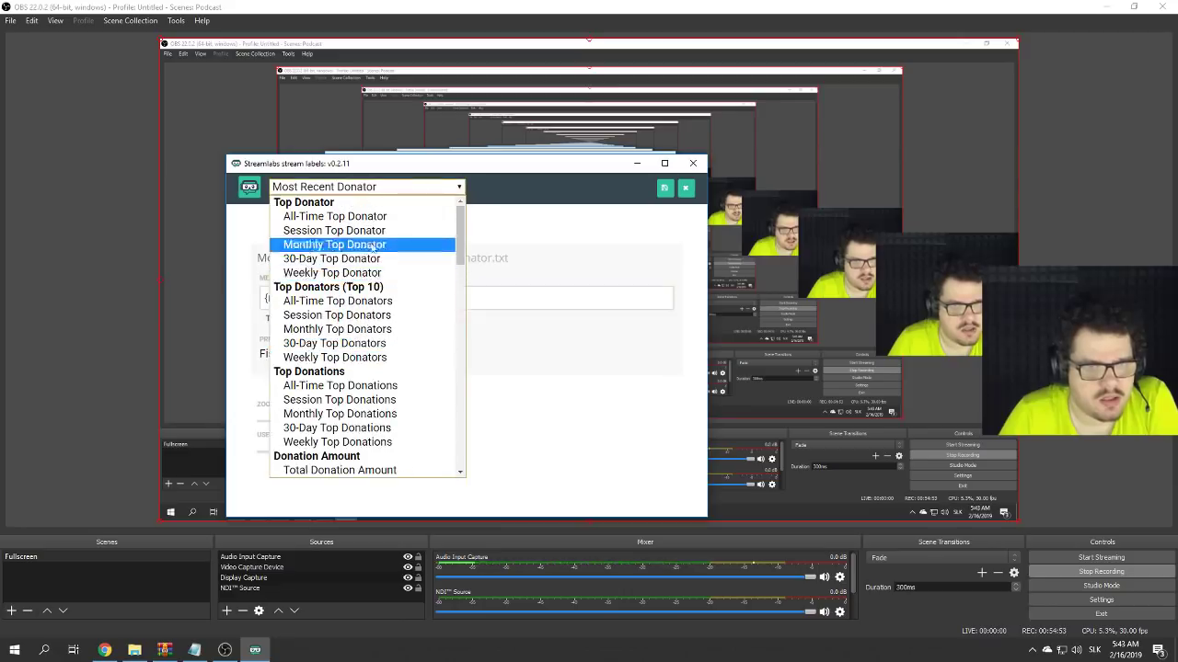
scroll(377, 276, down, 8)
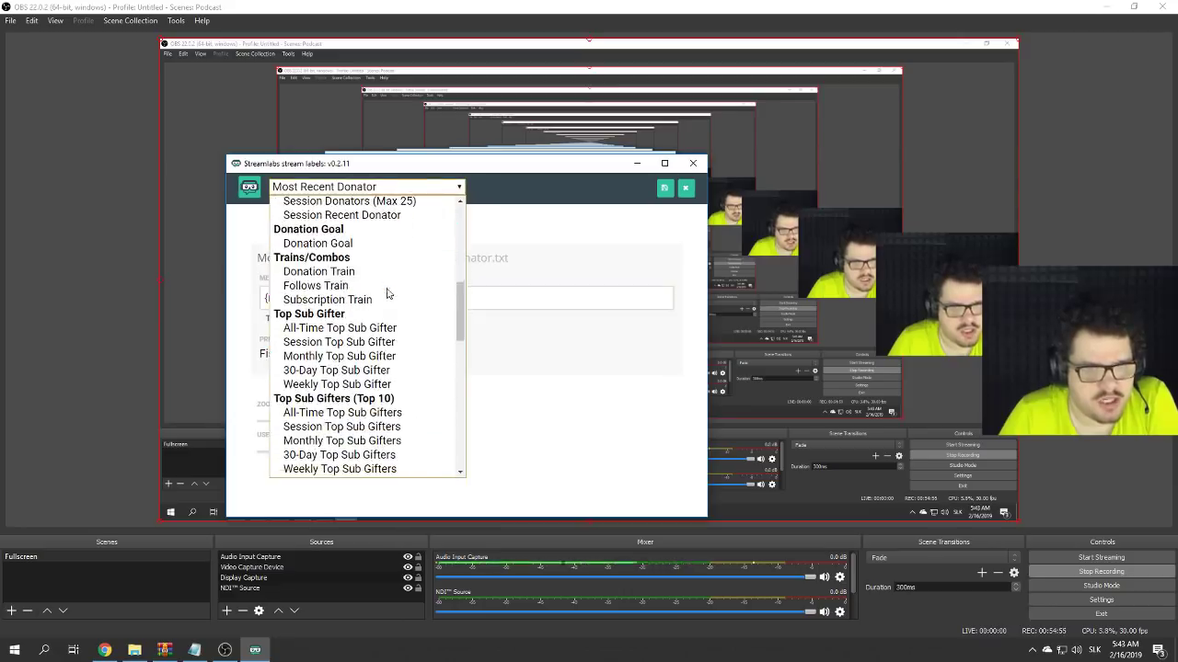
scroll(386, 292, down, 6)
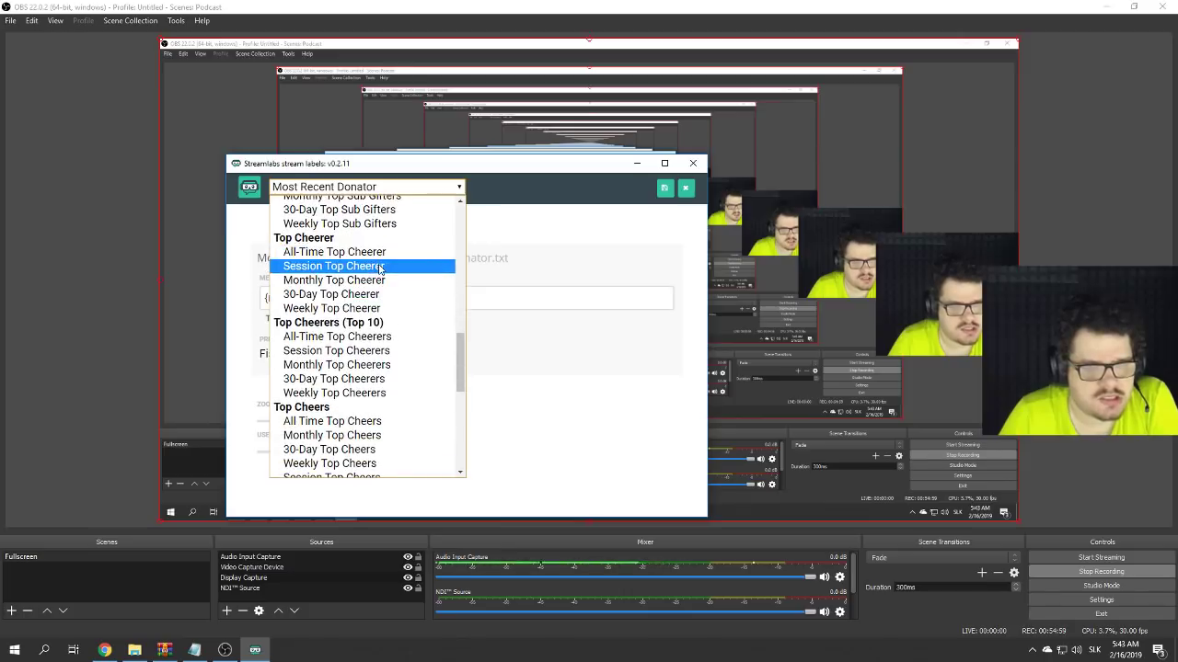
scroll(381, 276, down, 3)
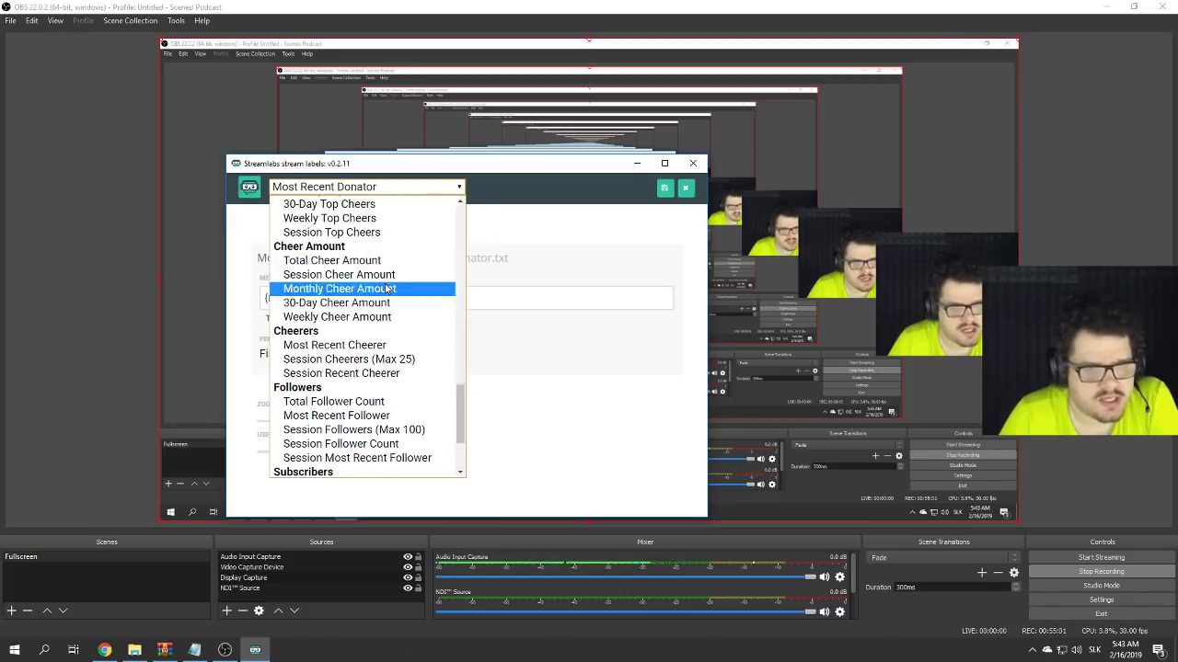
scroll(383, 280, up, 2)
scroll(386, 289, down, 3)
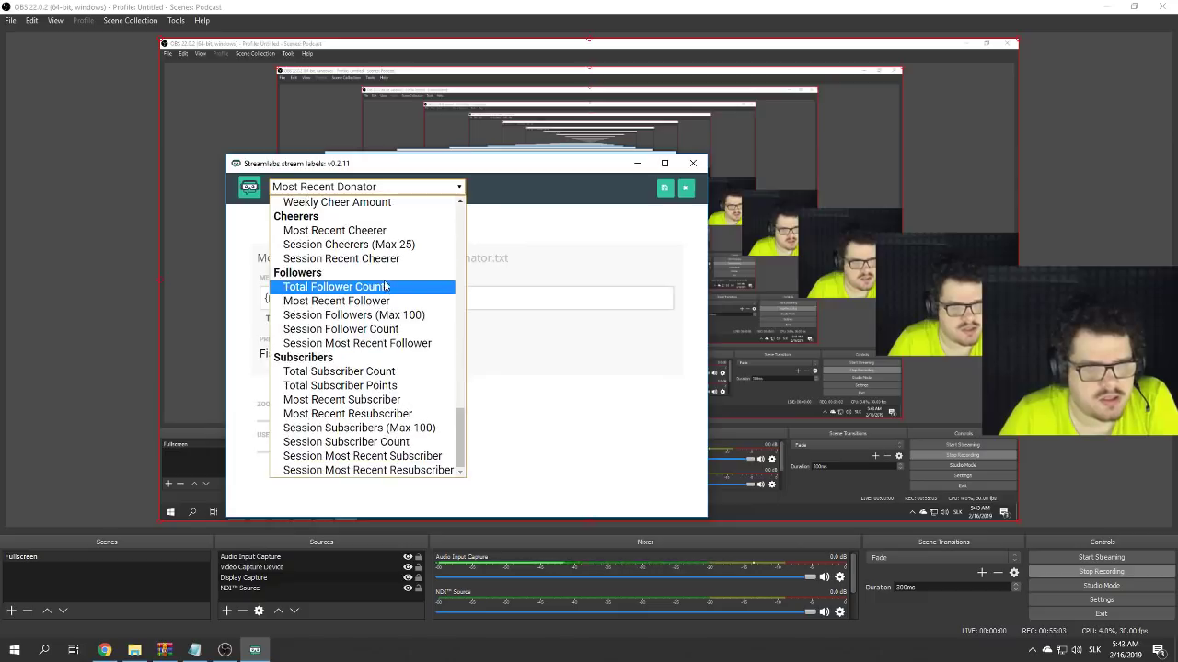
click(421, 245)
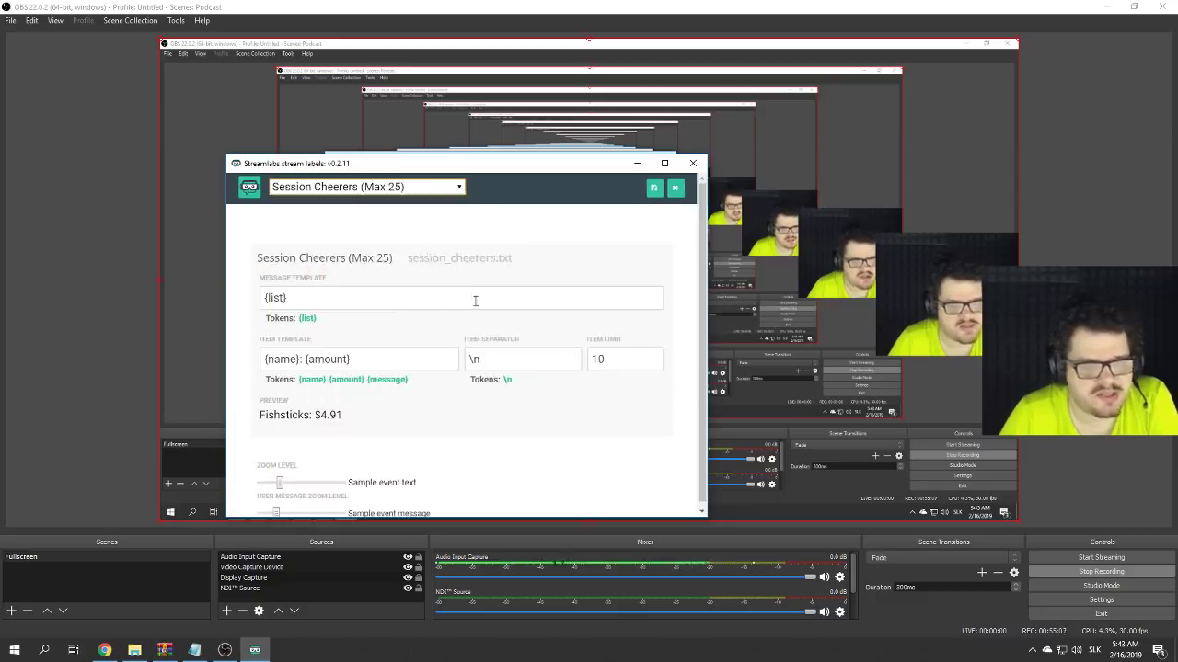
- Review the item separator, item limit 10 and output file session_cheerers.txt, then save and close StreamLabels
drag(505, 356, 249, 360)
click(349, 306)
click(500, 364)
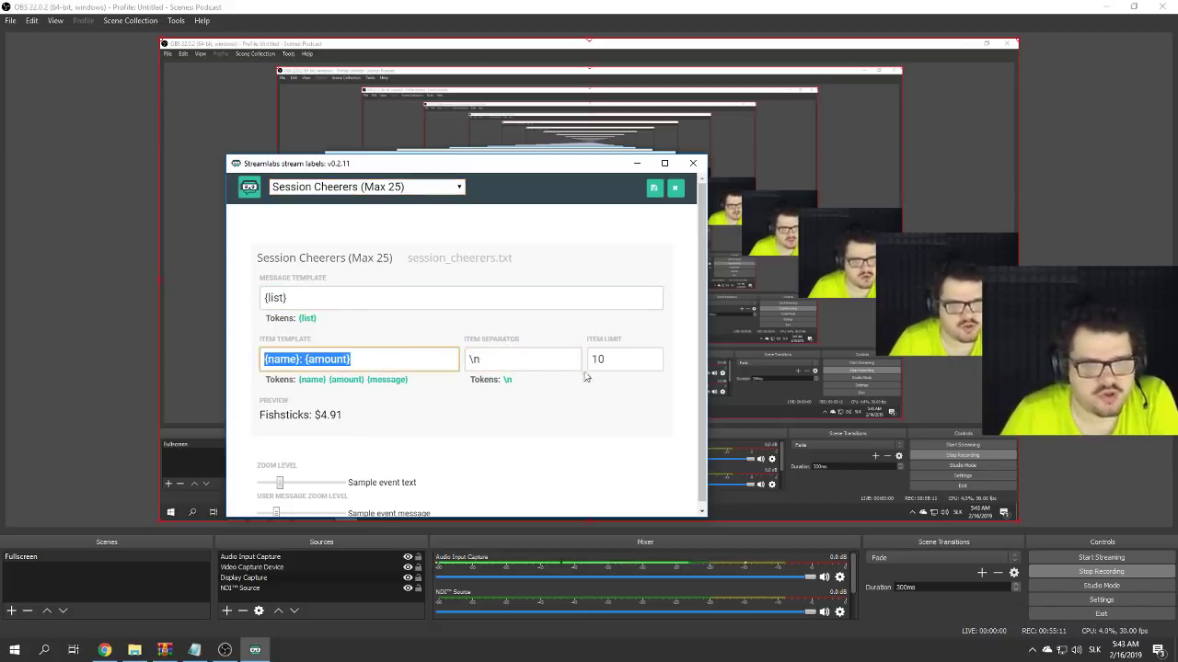
drag(609, 358, 543, 356)
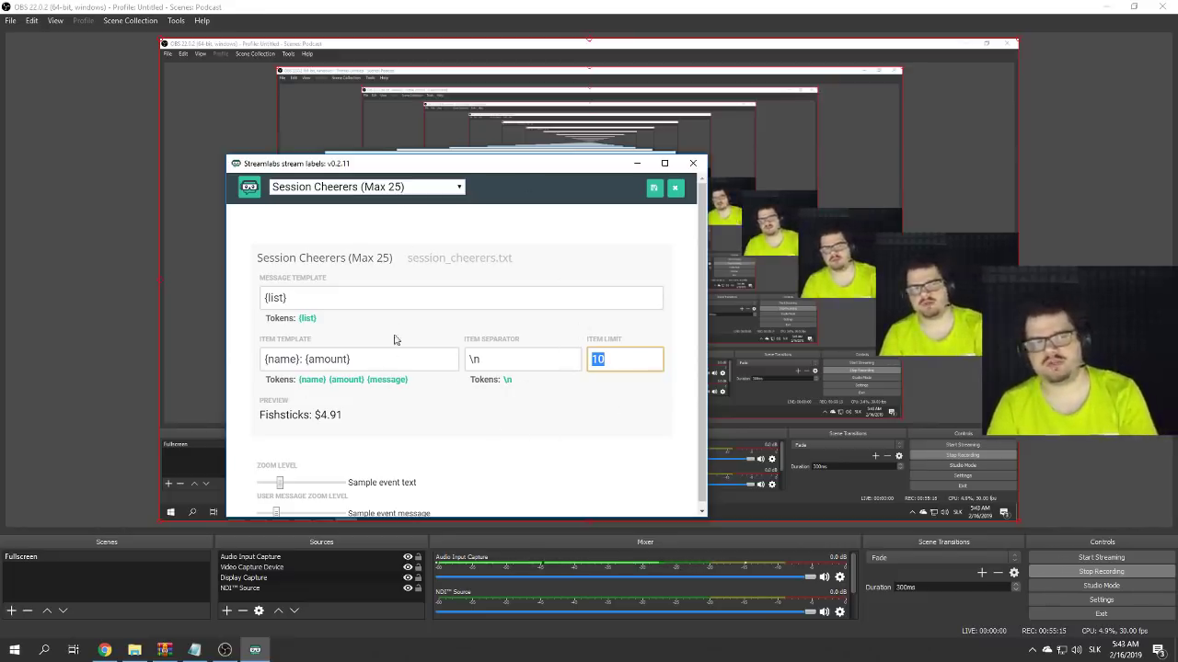
click(313, 305)
drag(529, 259, 403, 258)
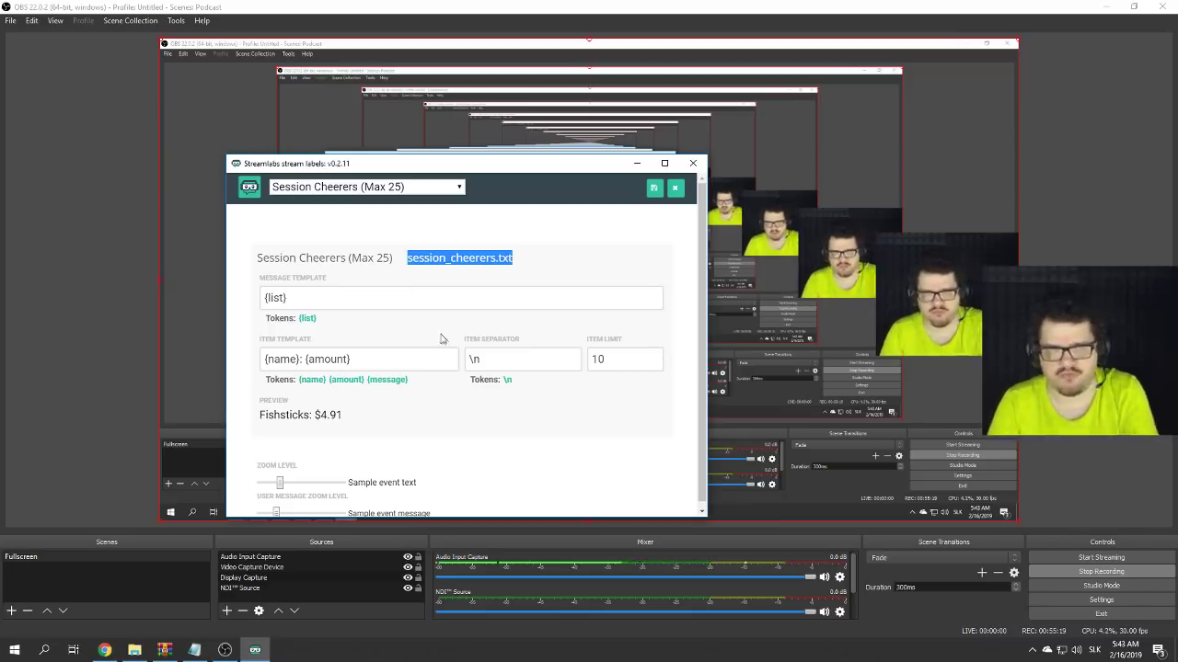
click(503, 354)
drag(529, 260, 419, 259)
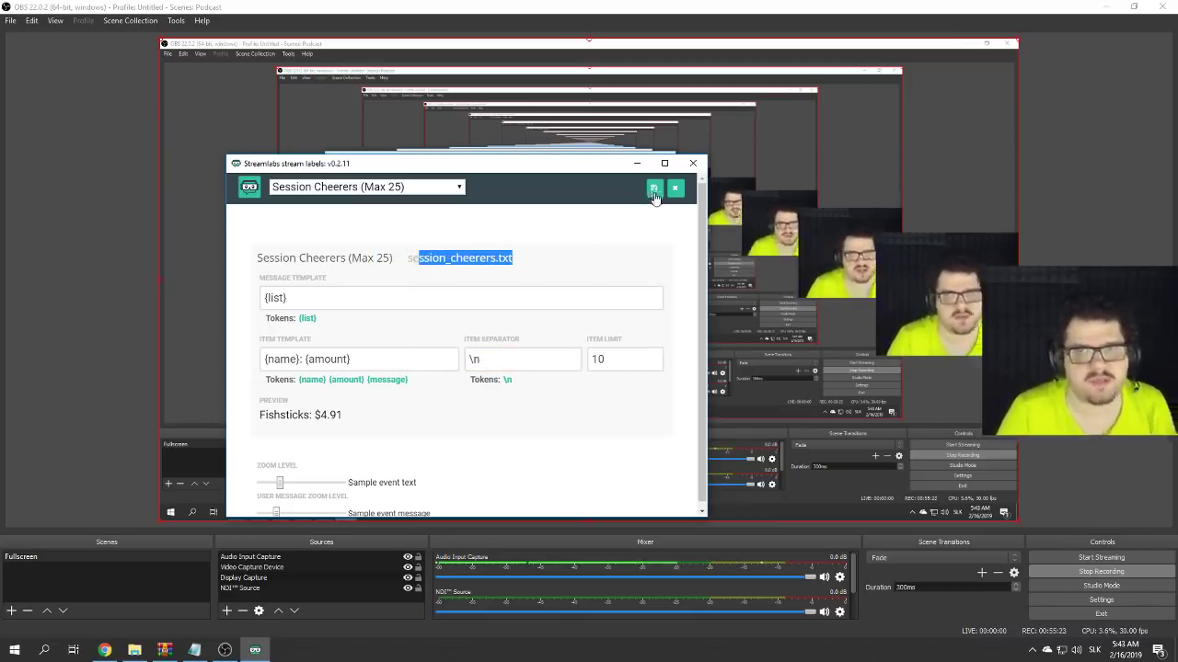
click(653, 188)
click(693, 164)
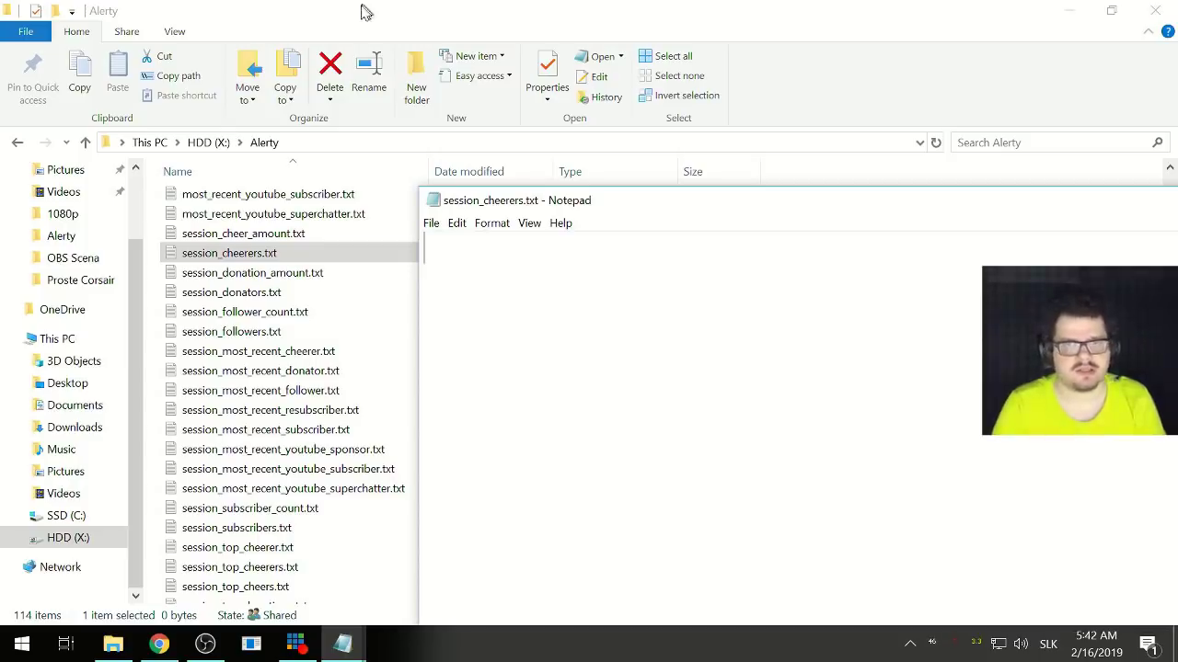
- Return to the Last Bits Properties dialog in OBS and confirm its settings
click(205, 644)
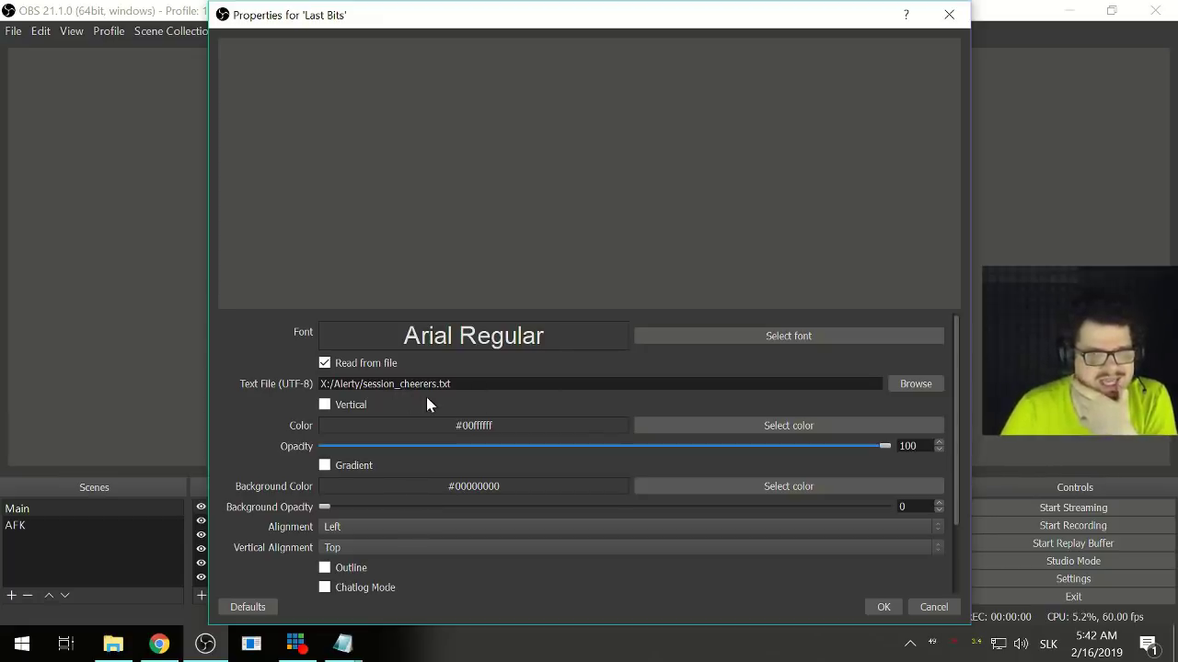
click(884, 607)
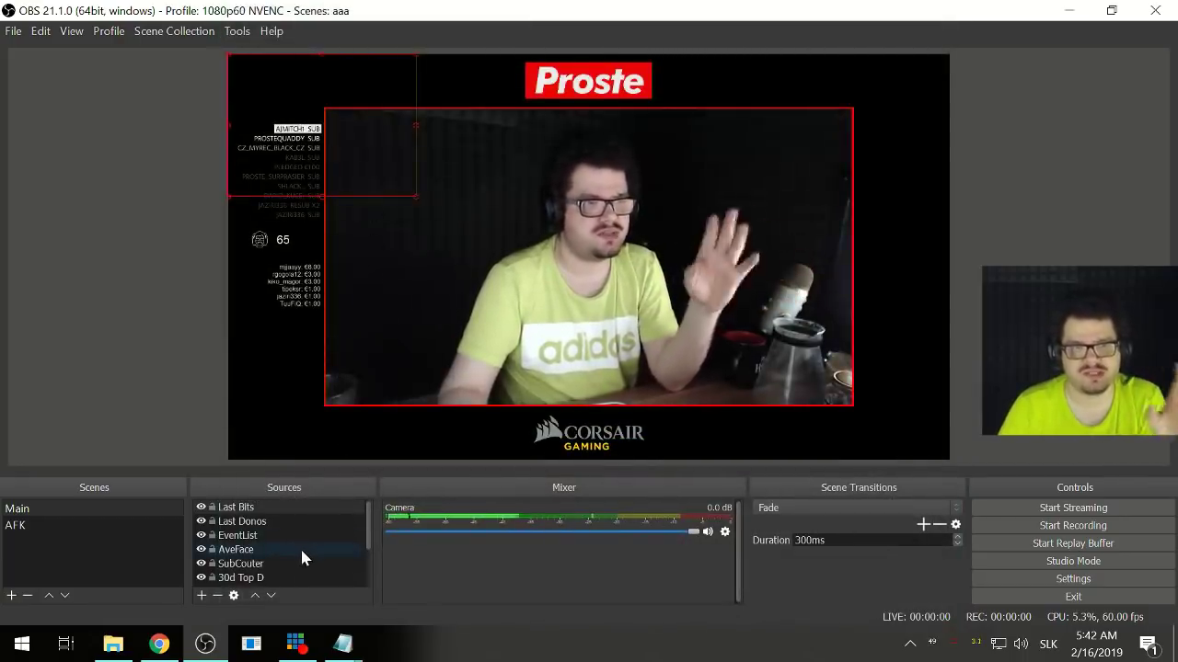
- Check the session_donators text, then crop the Last Donos list's bottom and right edges
click(872, 164)
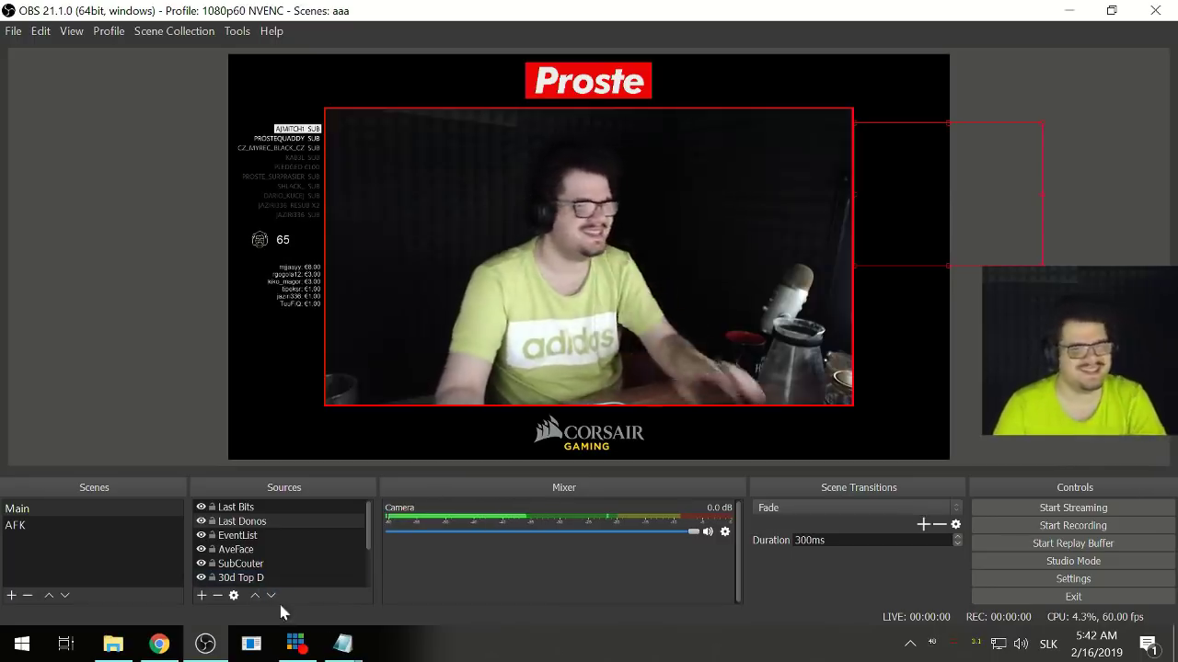
mouse_move(348, 650)
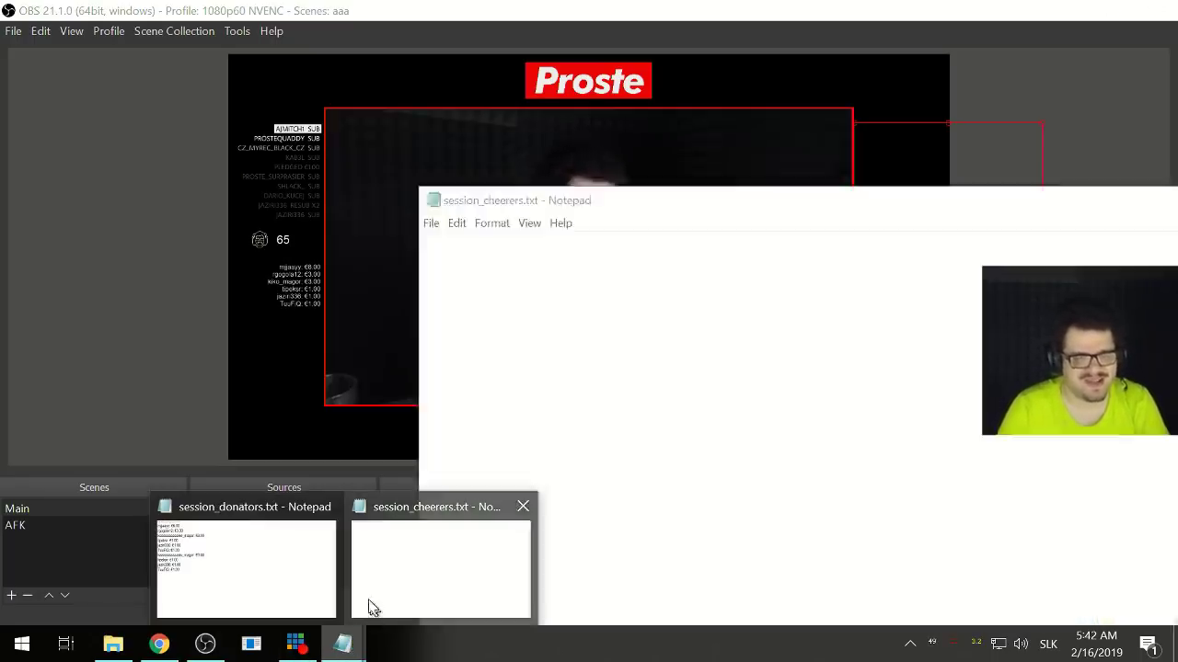
mouse_move(287, 599)
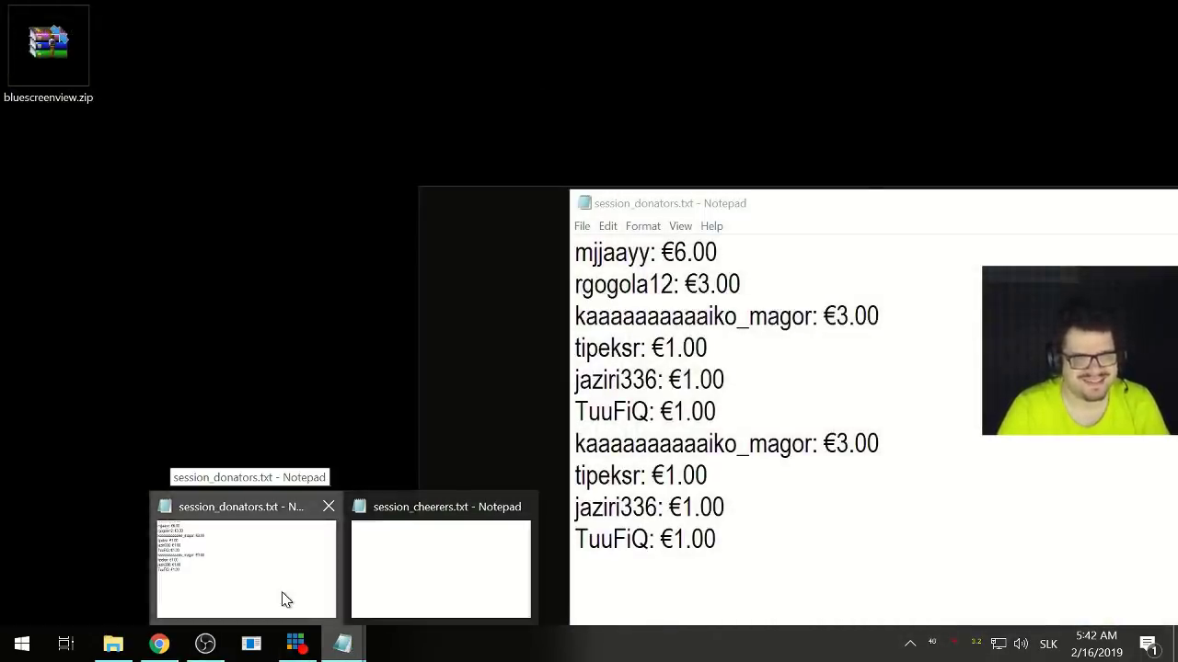
click(287, 600)
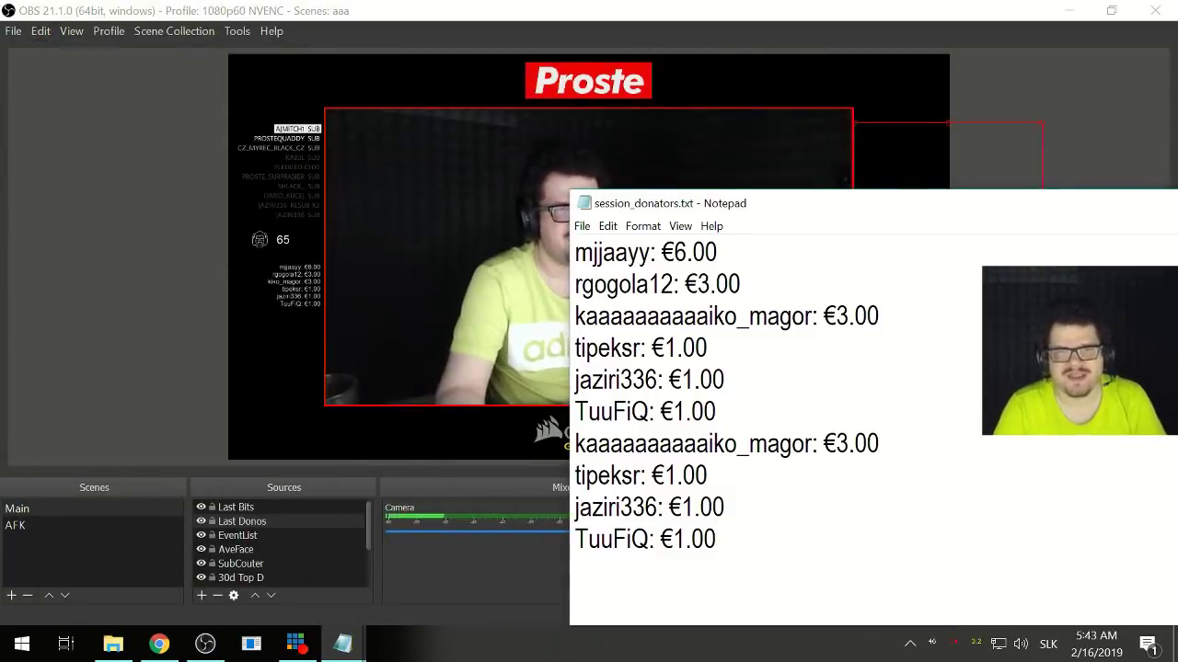
key(ctrl+a)
click(788, 524)
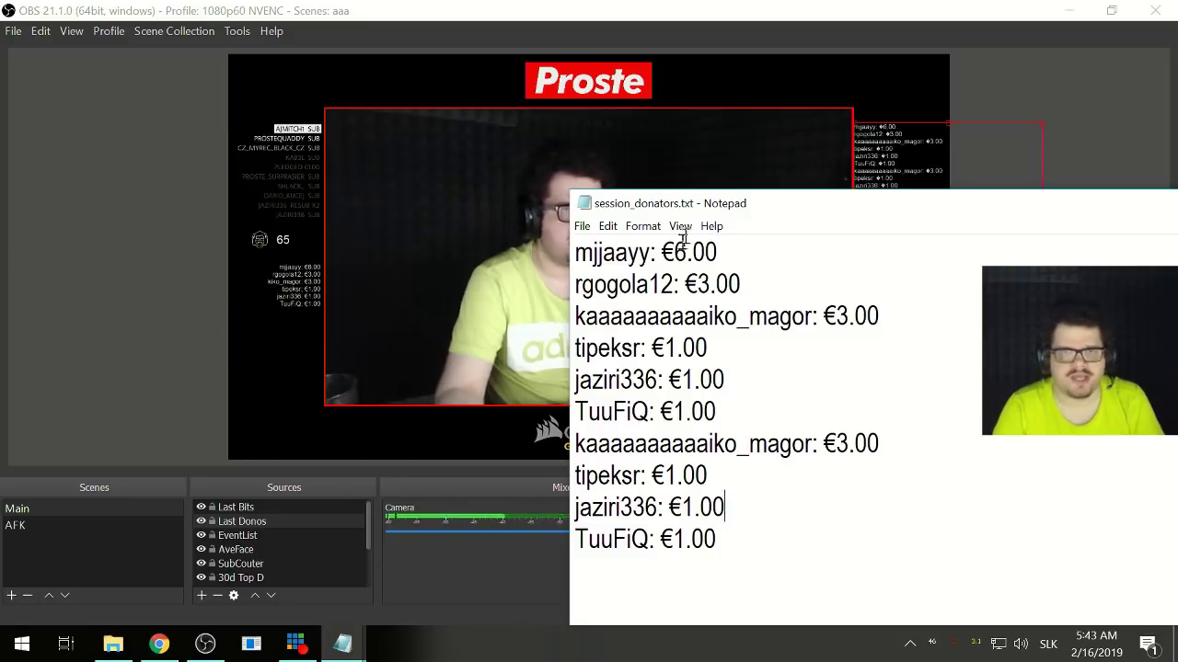
drag(702, 210, 452, 200)
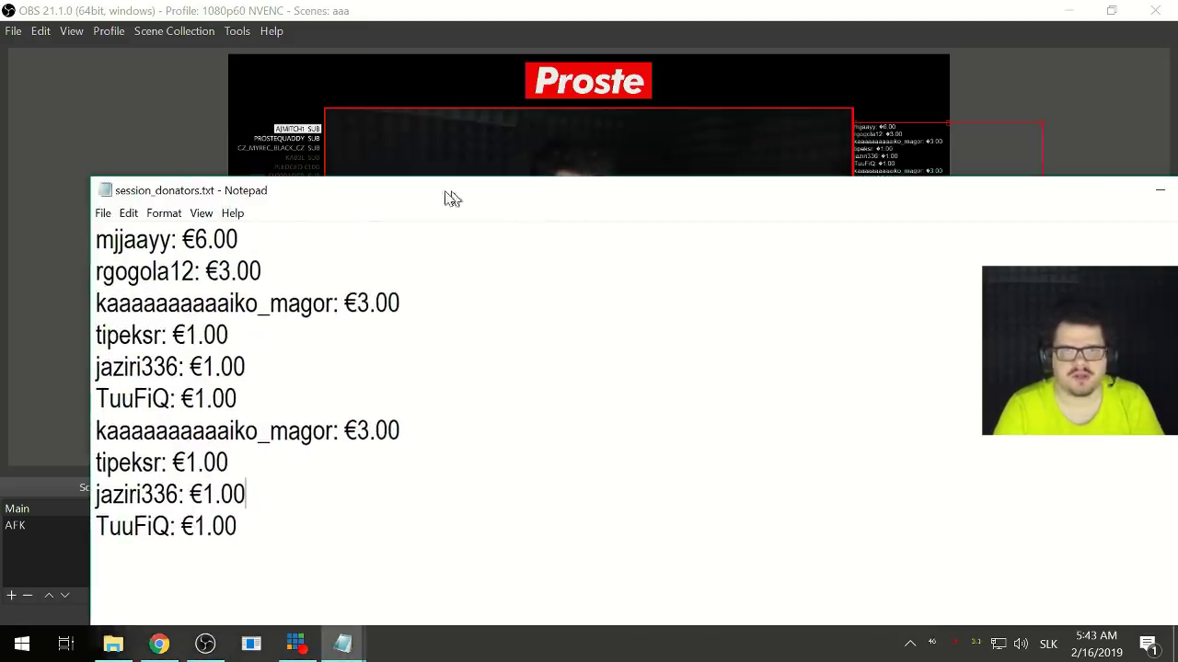
click(1157, 191)
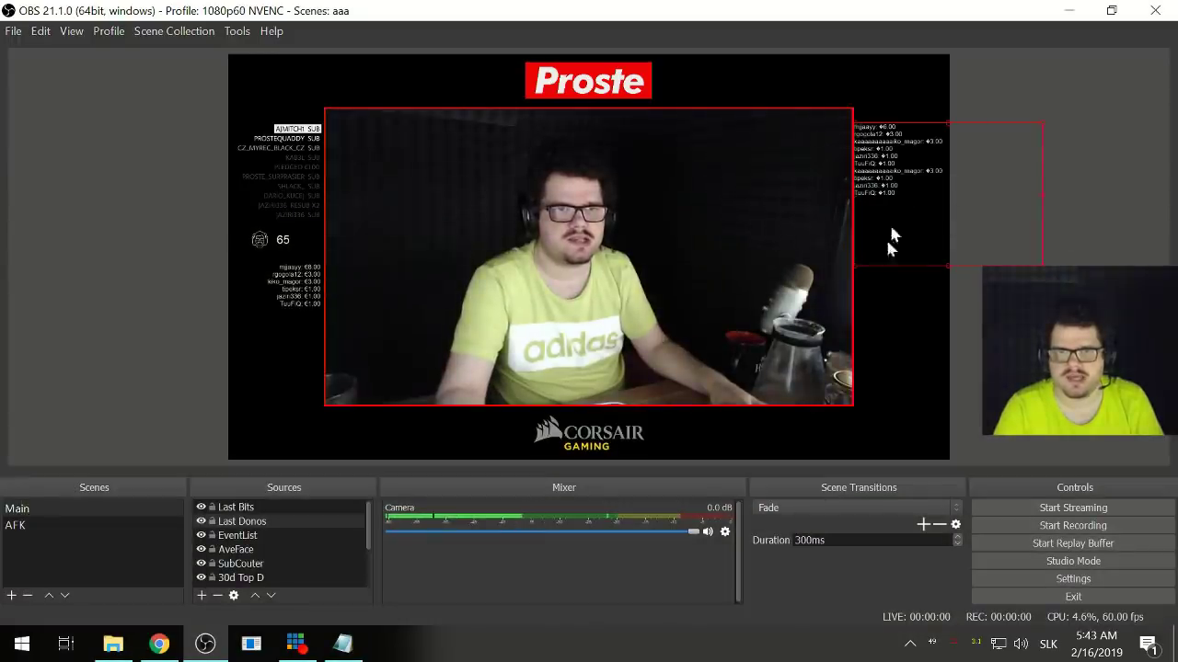
drag(948, 266, 941, 200)
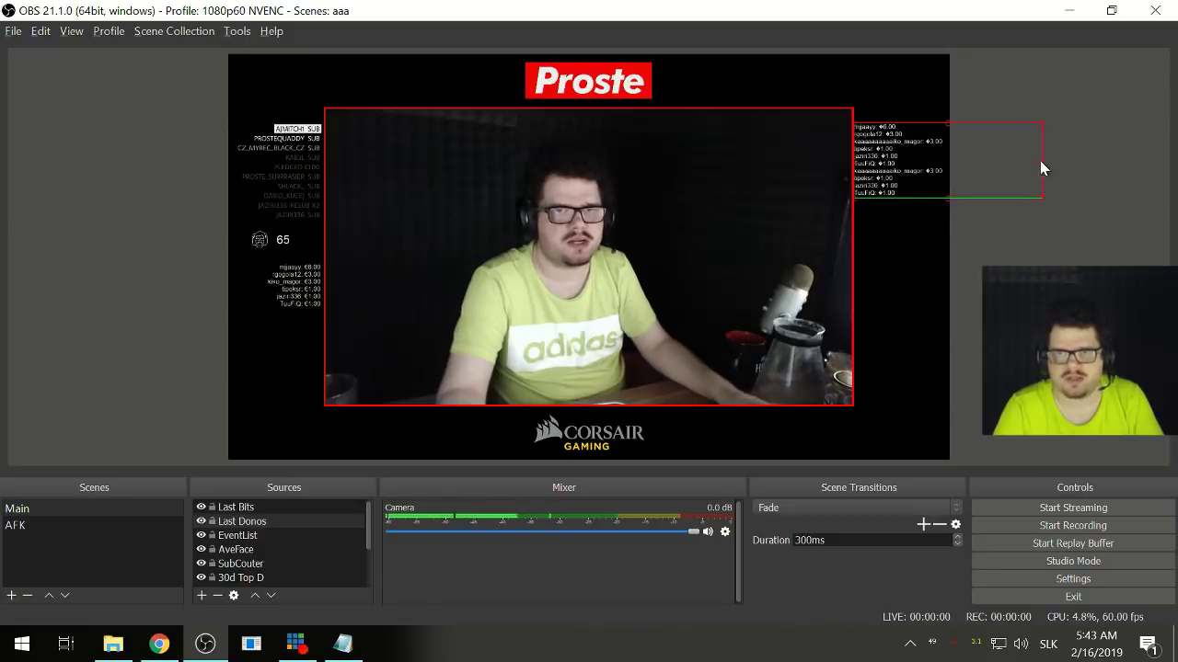
drag(1040, 169, 952, 179)
click(966, 198)
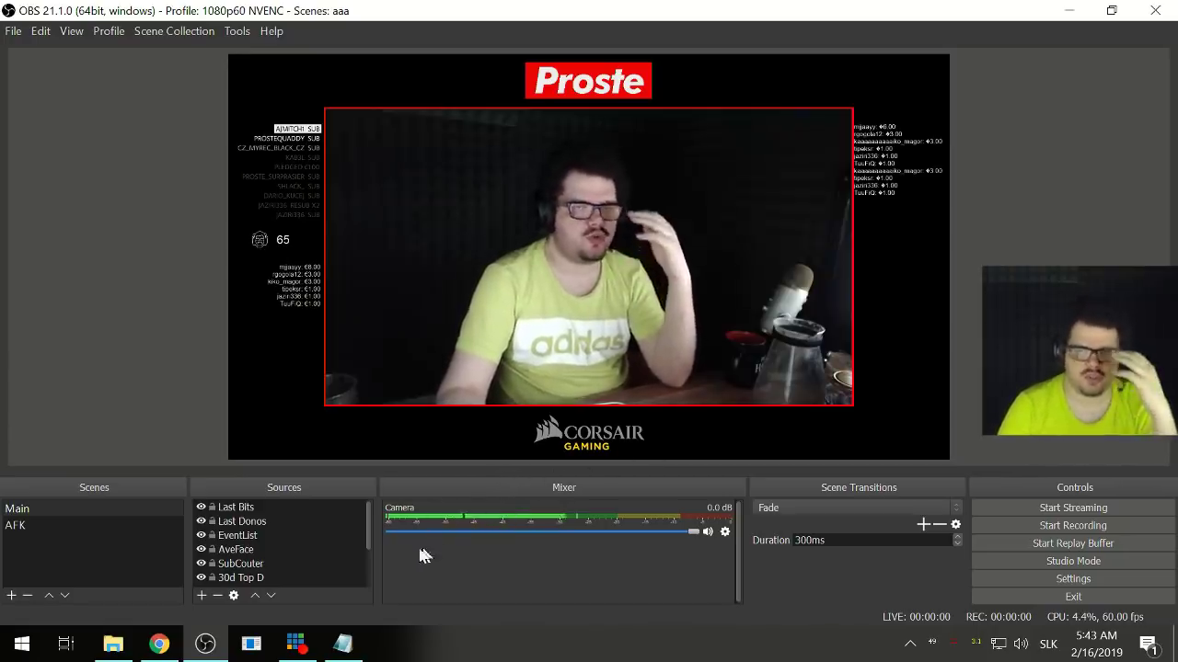
- Move the Last Bits box to the centre of the preview
click(249, 508)
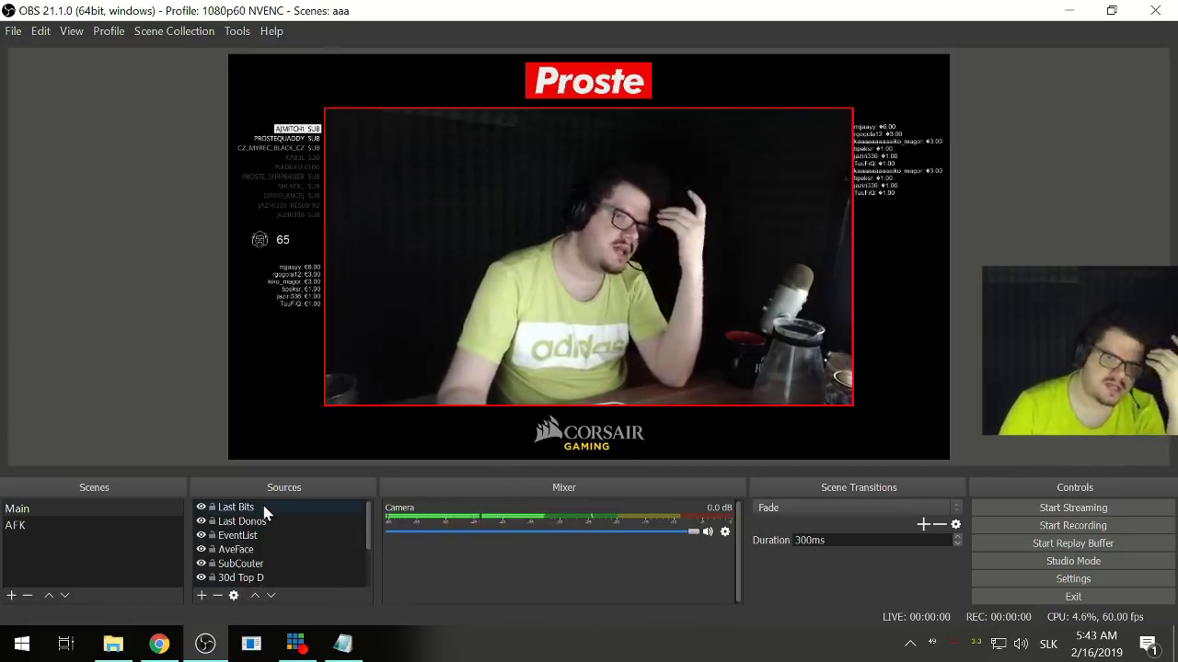
drag(354, 166, 532, 258)
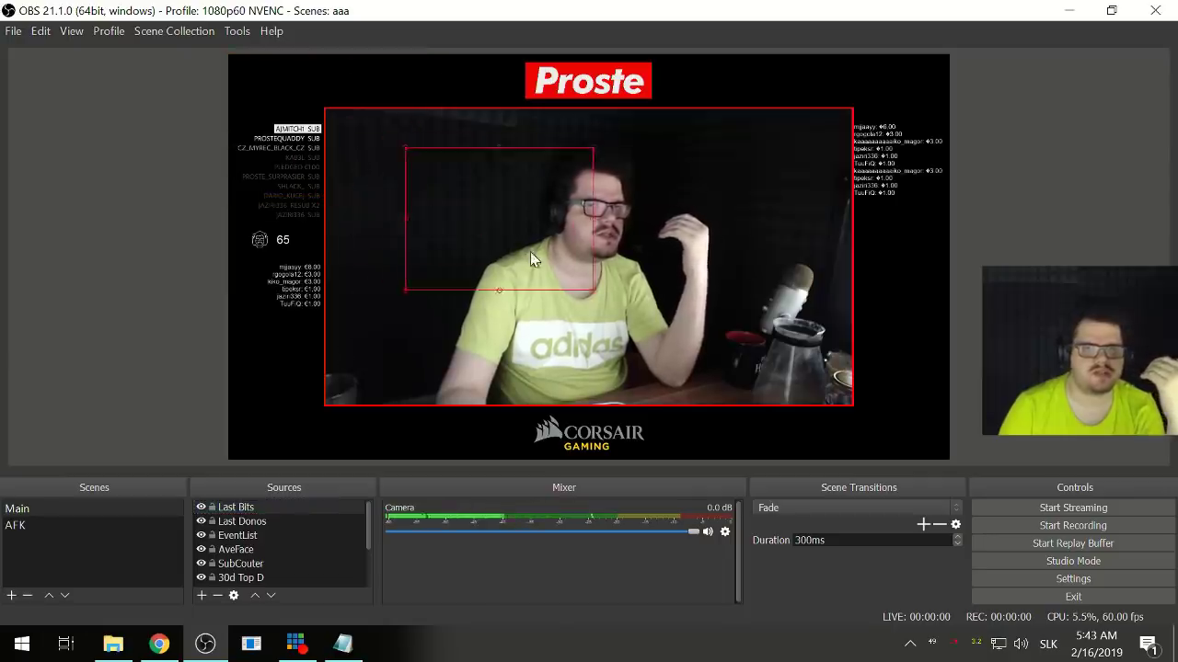
click(112, 644)
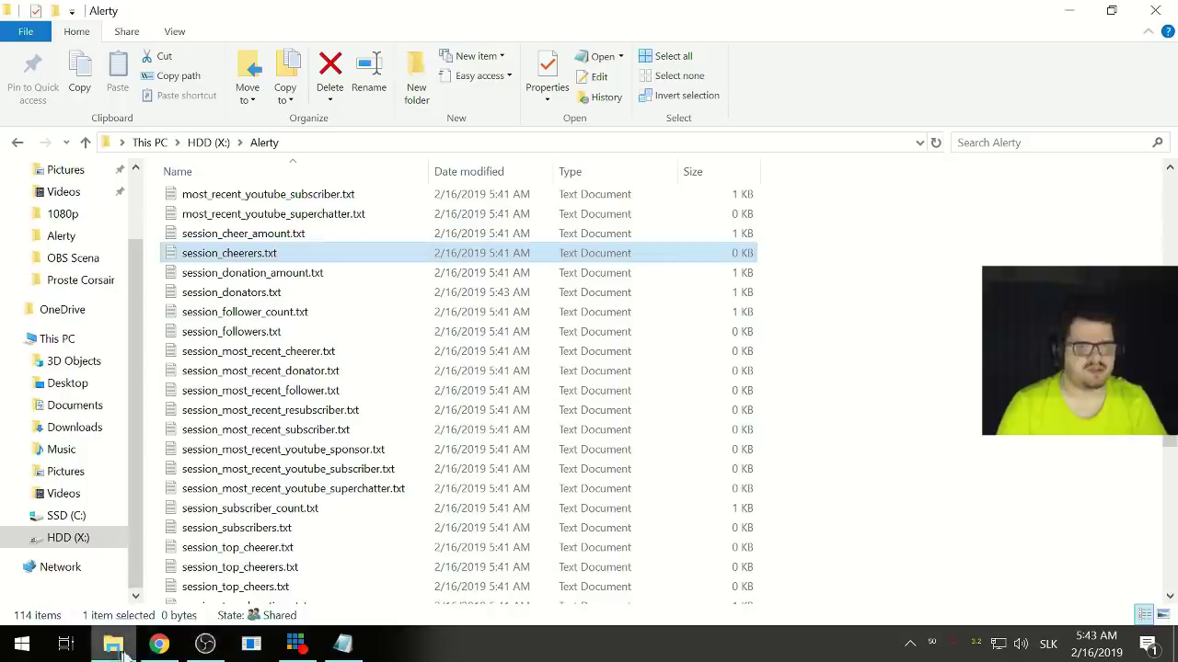
- Open session_cheerers.txt in Notepad to check its contents, then exit Notepad
double_click(229, 253)
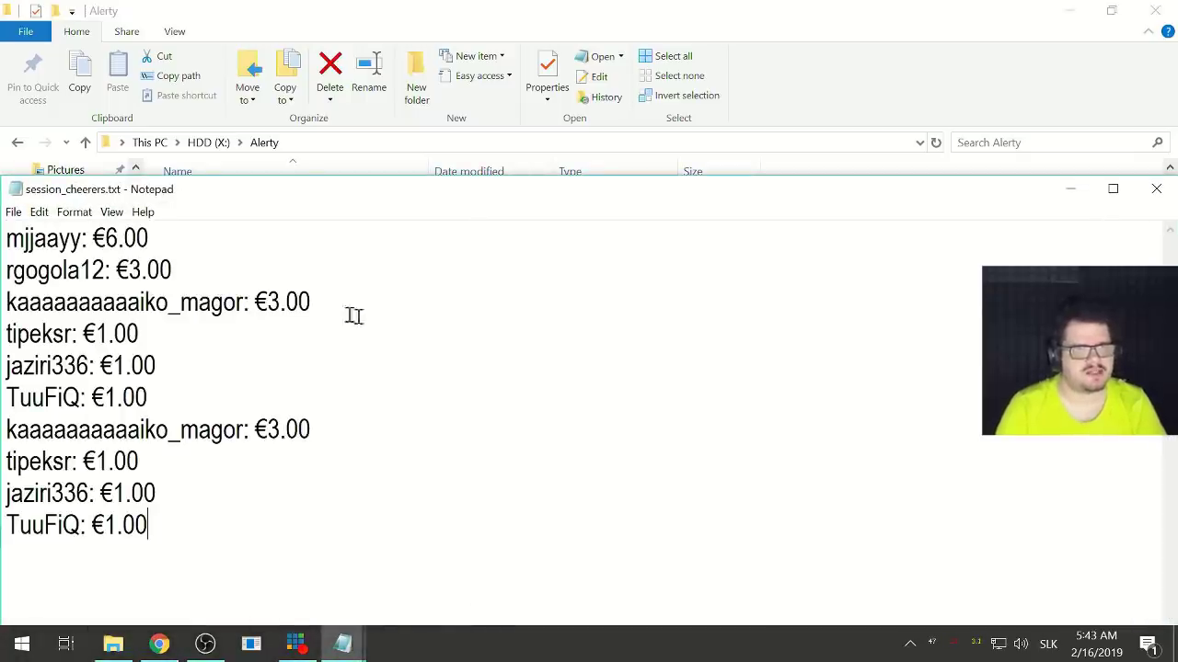
click(11, 214)
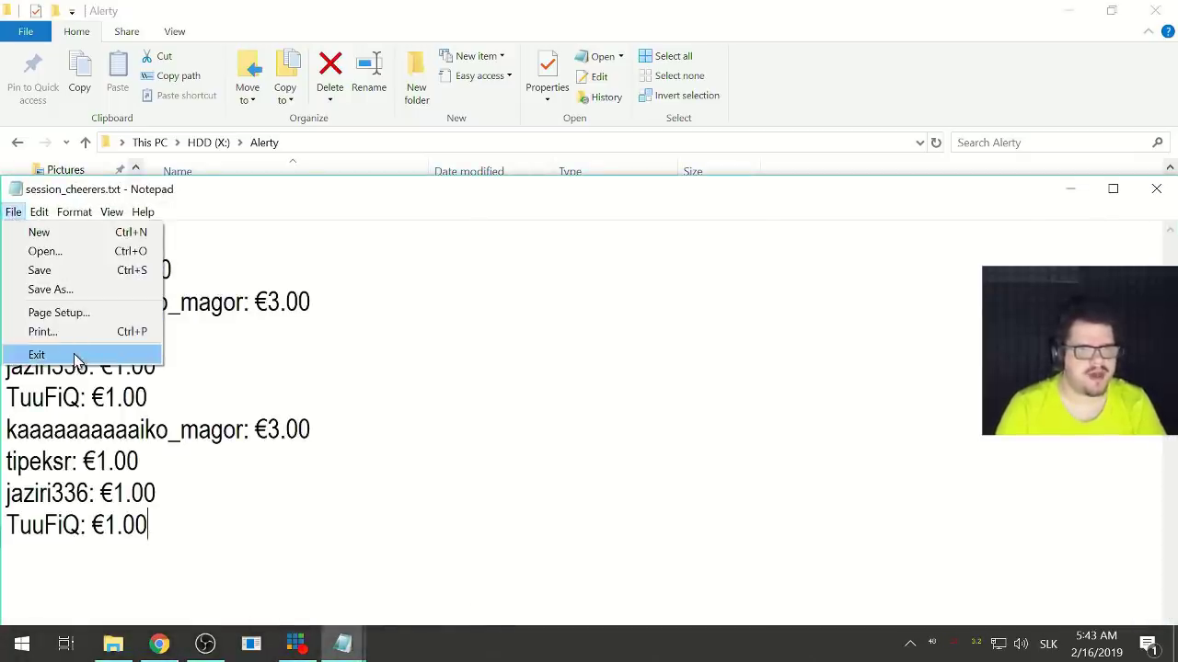
click(37, 355)
- Close the Chrome and Notepad windows and unpin Cantabile from the taskbar
click(159, 644)
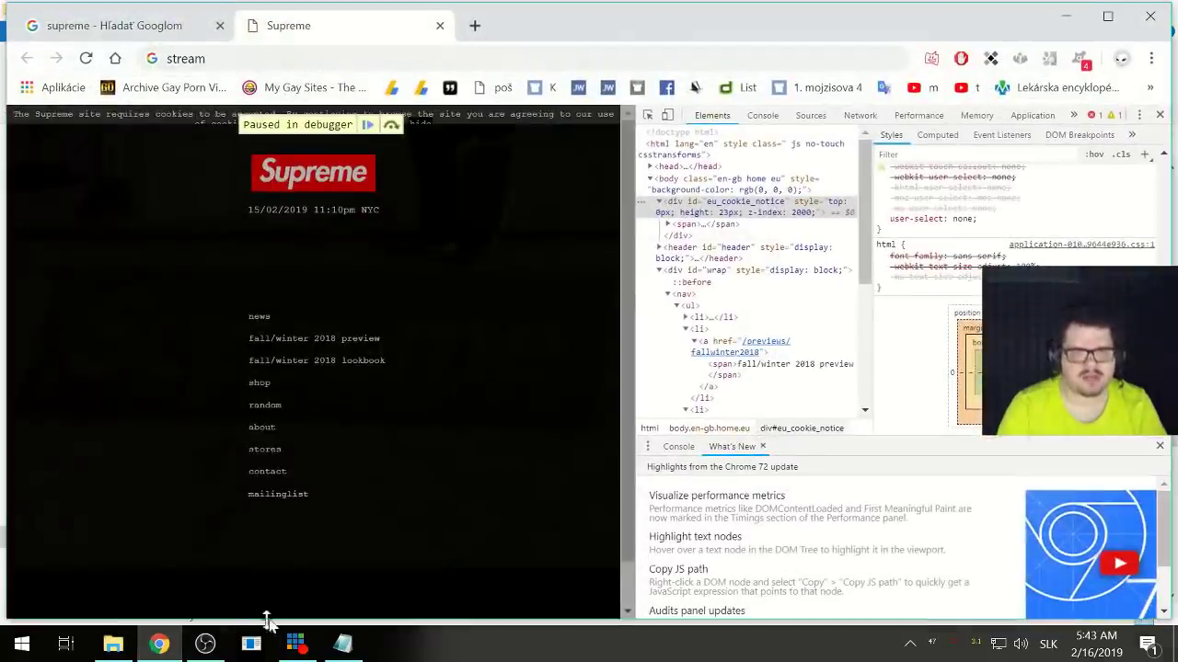
right_click(162, 644)
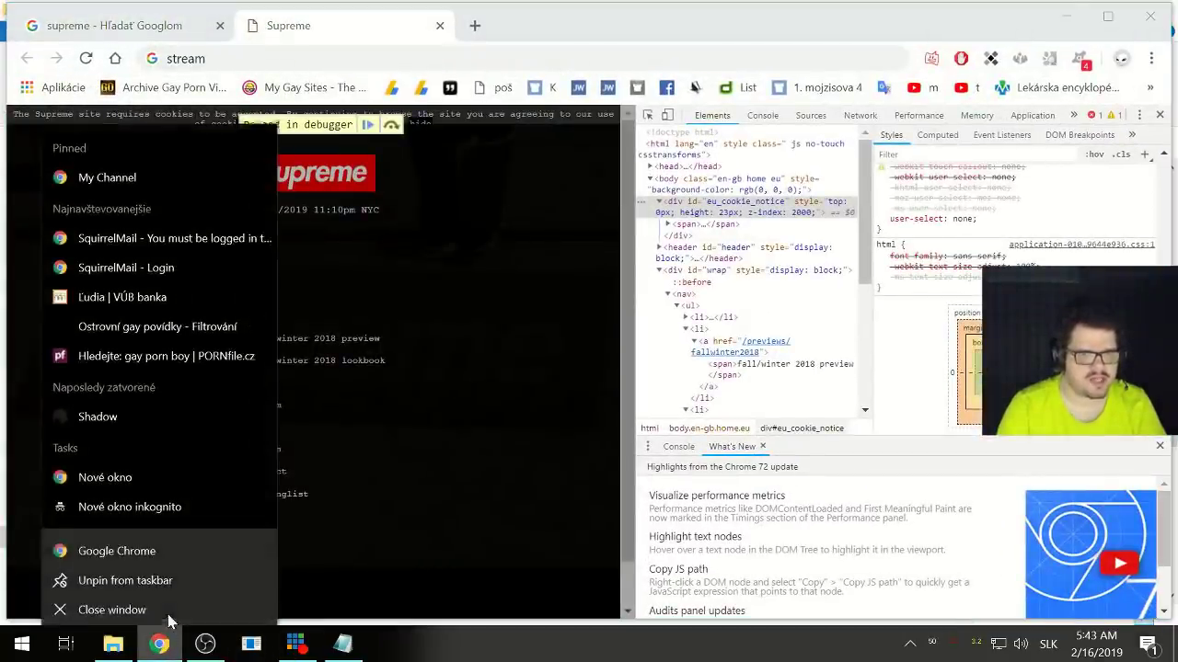
click(156, 611)
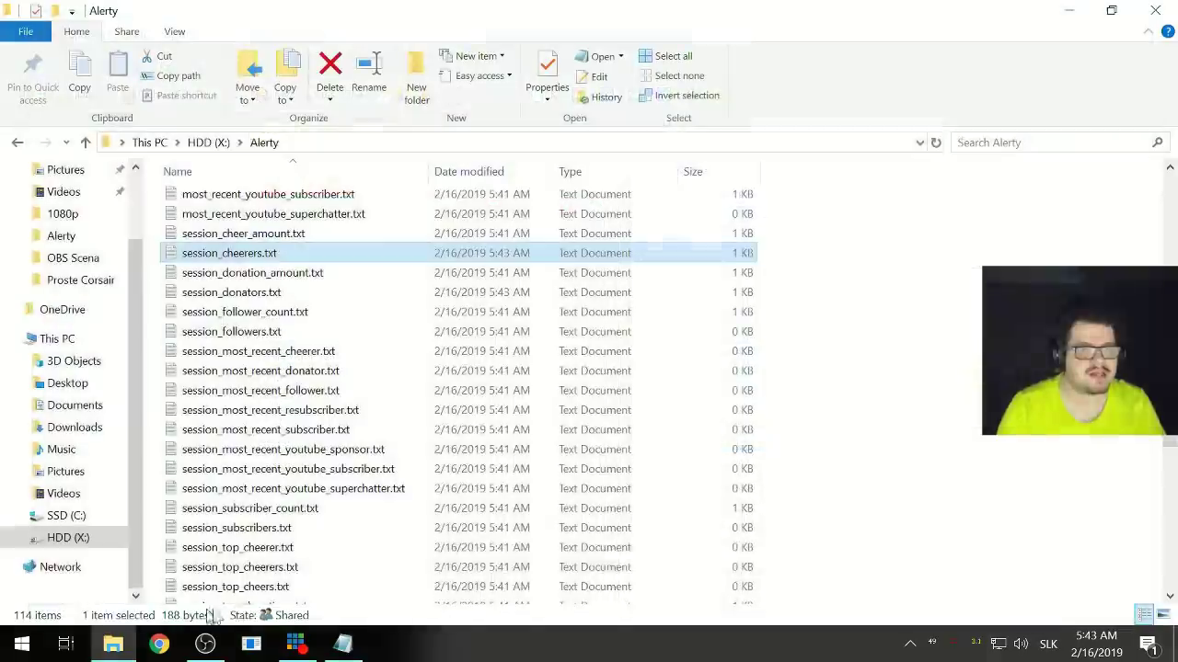
right_click(342, 645)
click(339, 609)
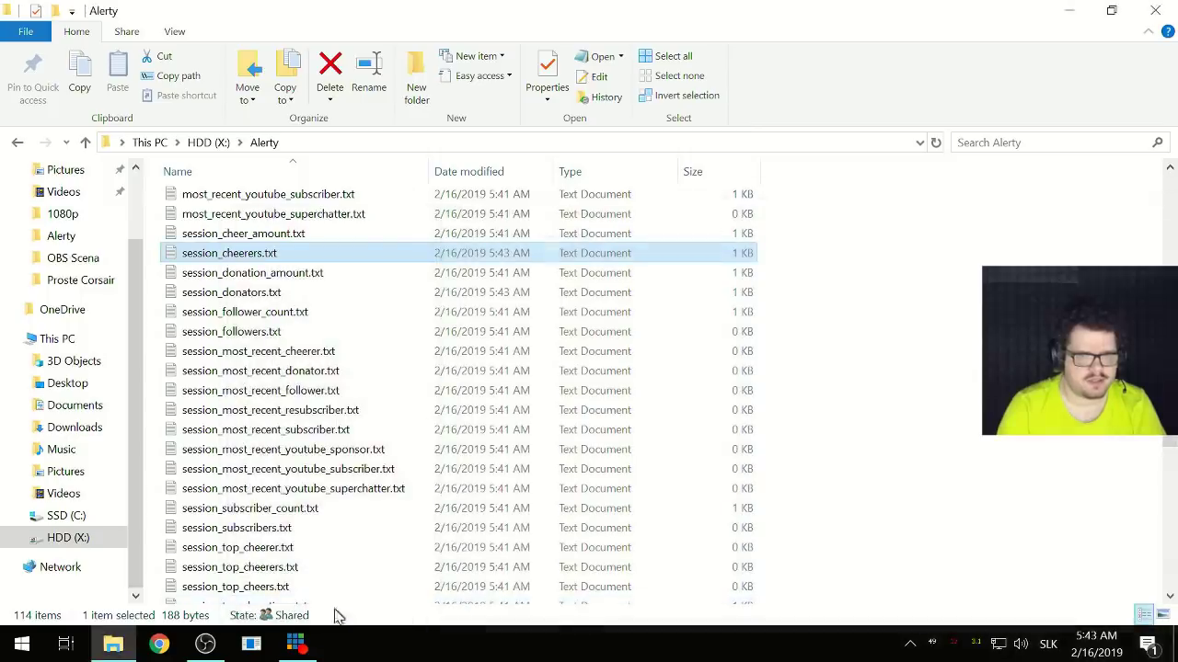
right_click(252, 646)
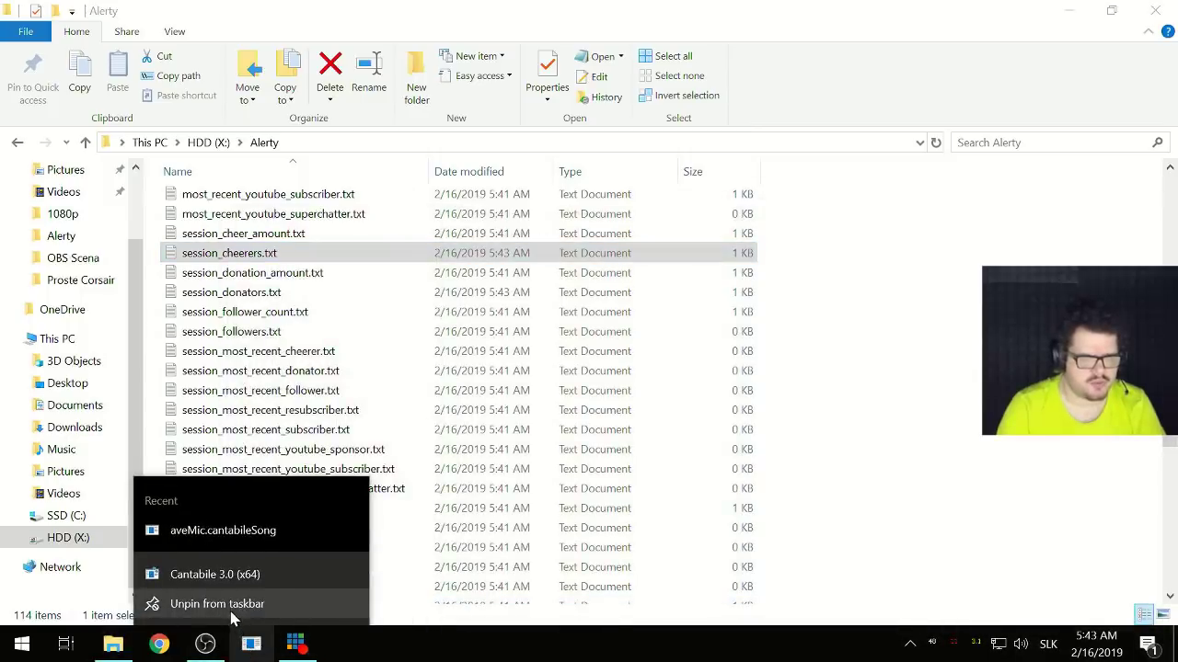
click(231, 614)
- Place the Last Bits list under the donations list at the preview's right, cropping its bottom and right
click(206, 644)
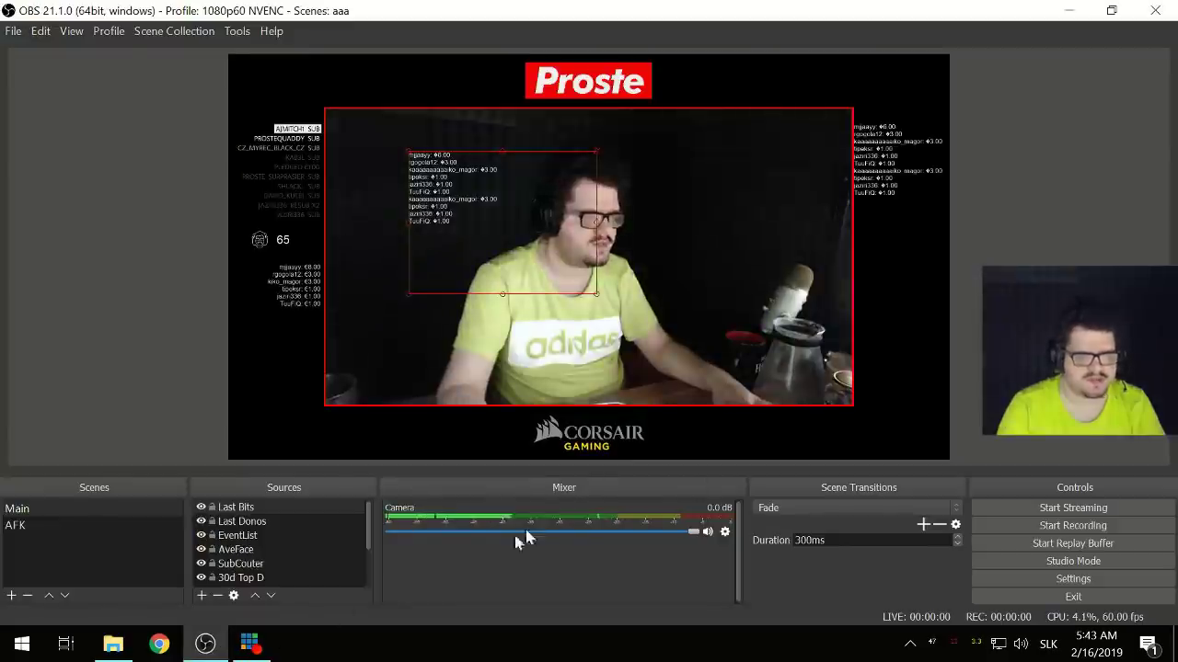
drag(472, 202, 900, 266)
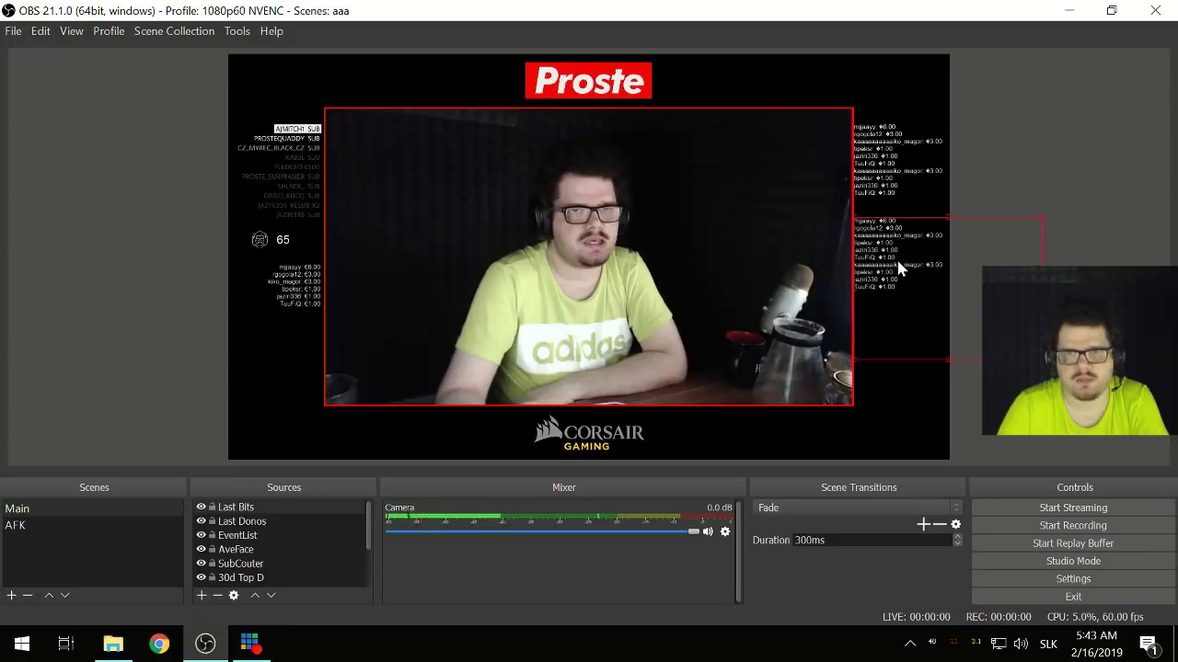
key(Down)
key(Down)
key(Down)
key(Down)
key(Down)
key(Down)
key(Down)
key(Down)
key(Down)
key(Down)
key(Down)
key(Down)
key(Down)
key(Down)
key(Down)
key(Down)
key(Down)
key(Down)
key(Down)
key(Down)
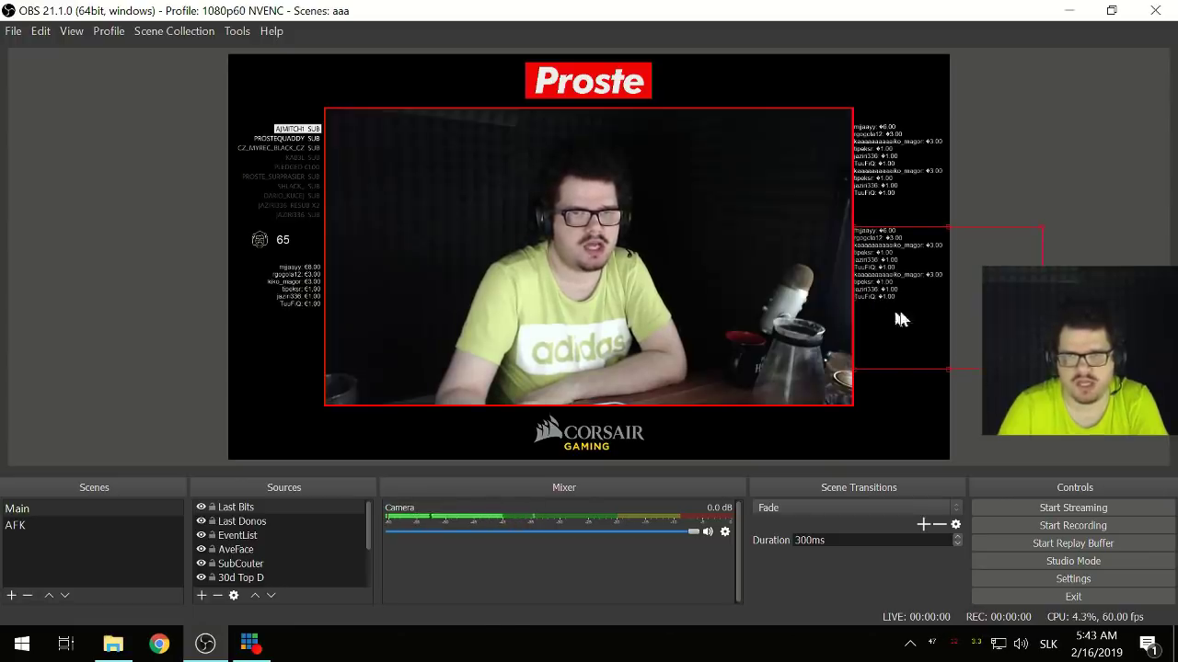
drag(948, 368, 948, 303)
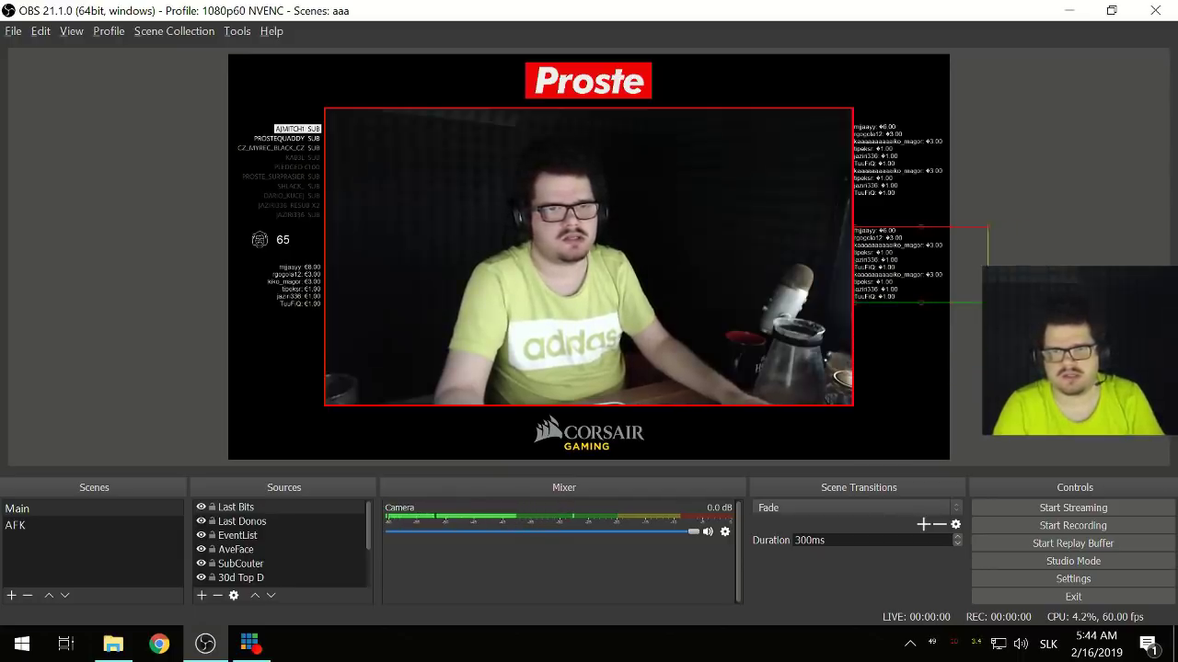
drag(987, 265, 958, 270)
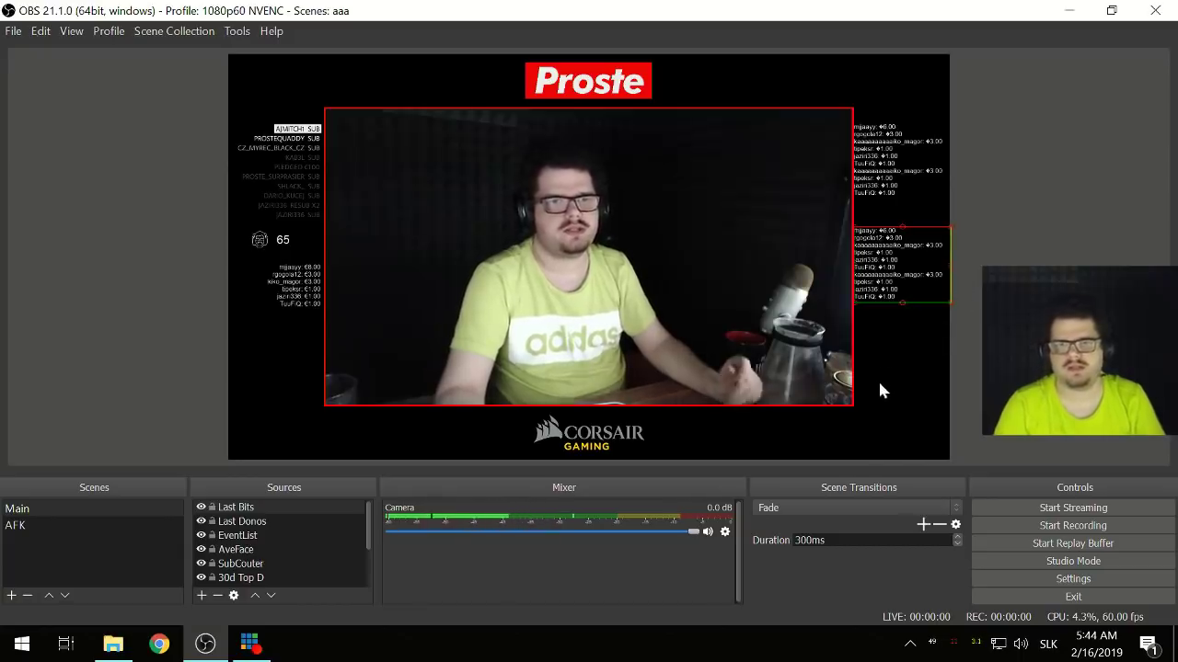
- Add a Text (GDI+) source and name it 'Last Followers'
click(202, 595)
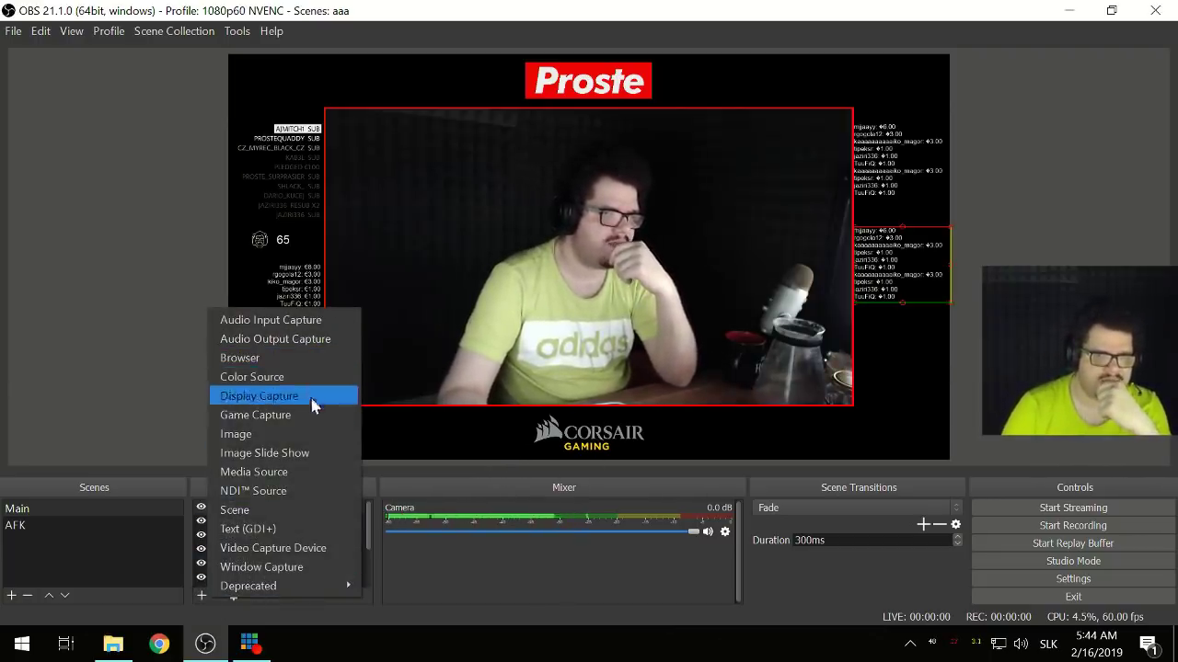
click(275, 520)
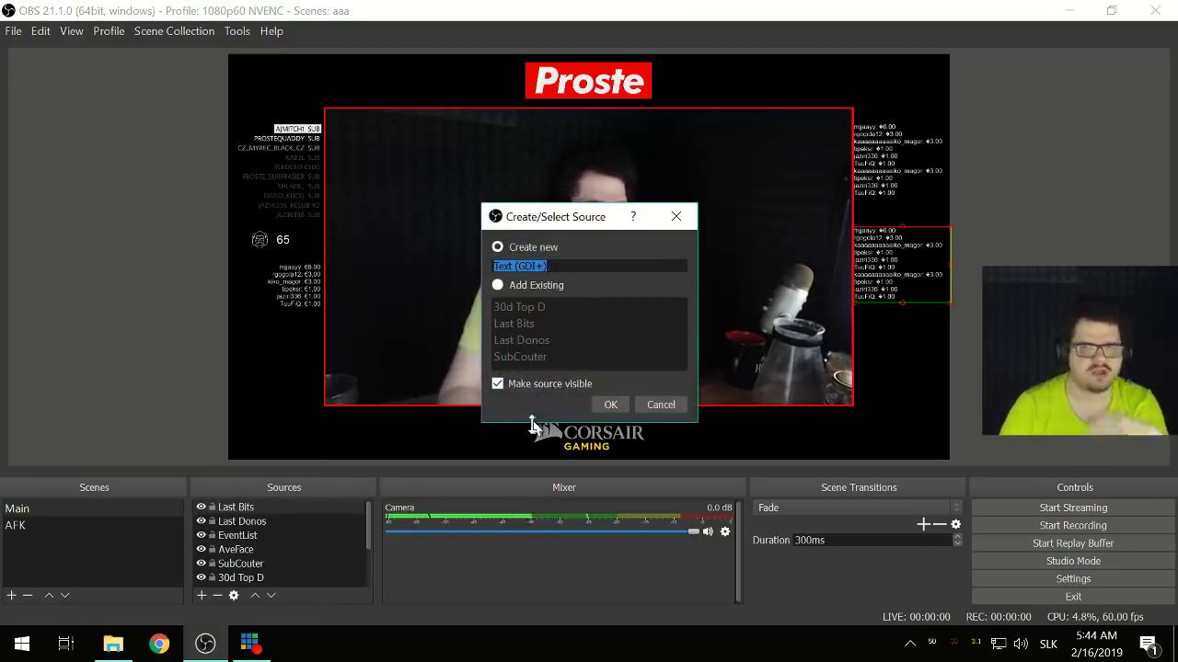
text(Last Followers)
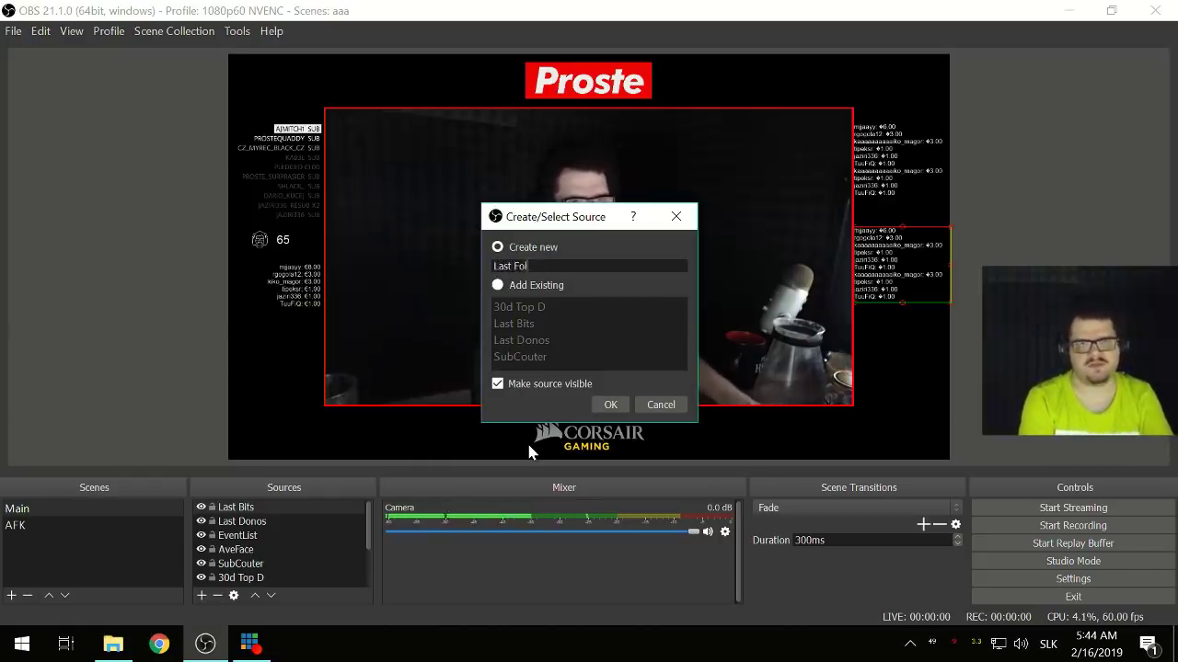
- Create the Last Followers source and set its font to Arial Regular size 20
click(610, 404)
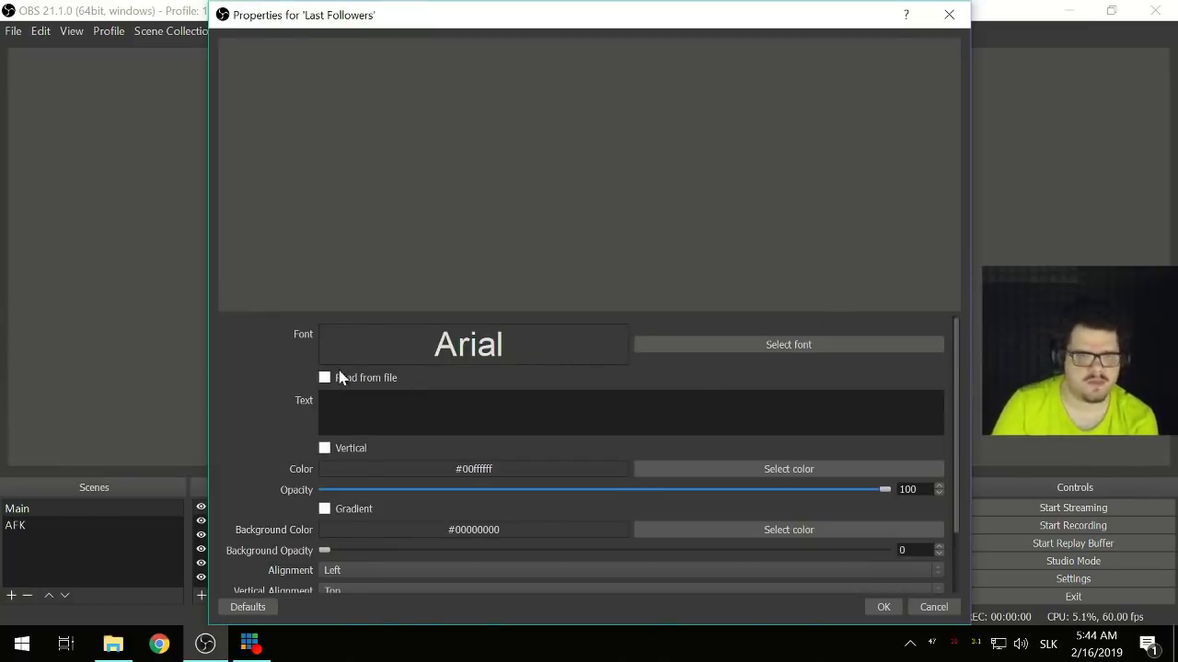
click(324, 379)
click(801, 341)
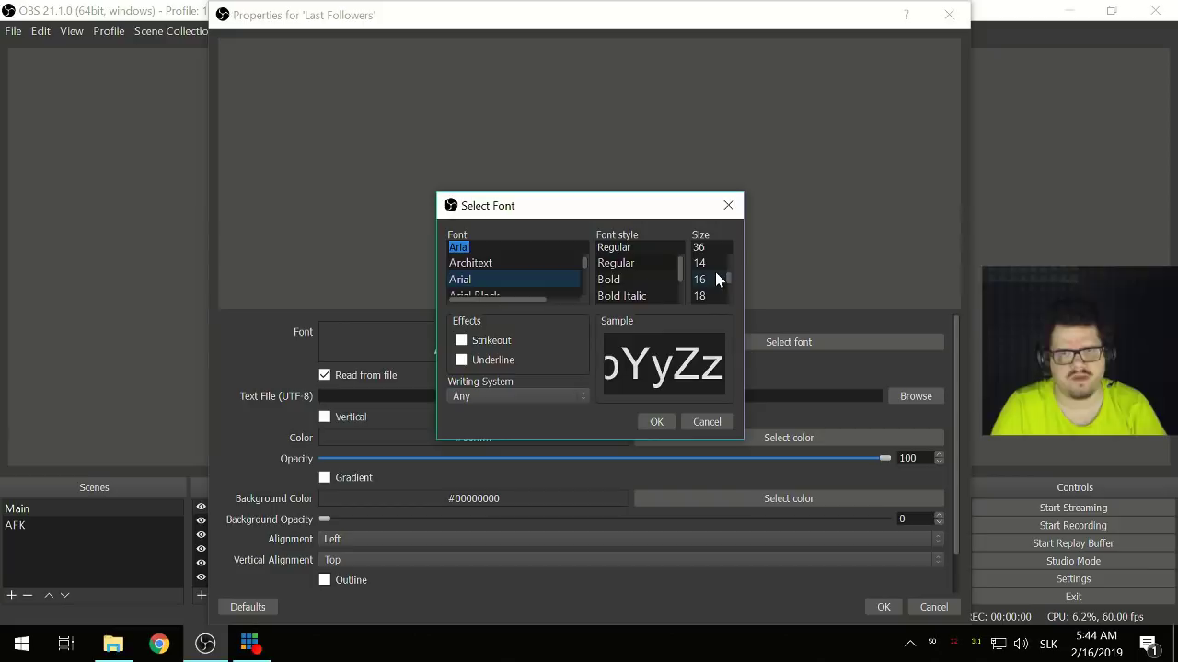
click(704, 264)
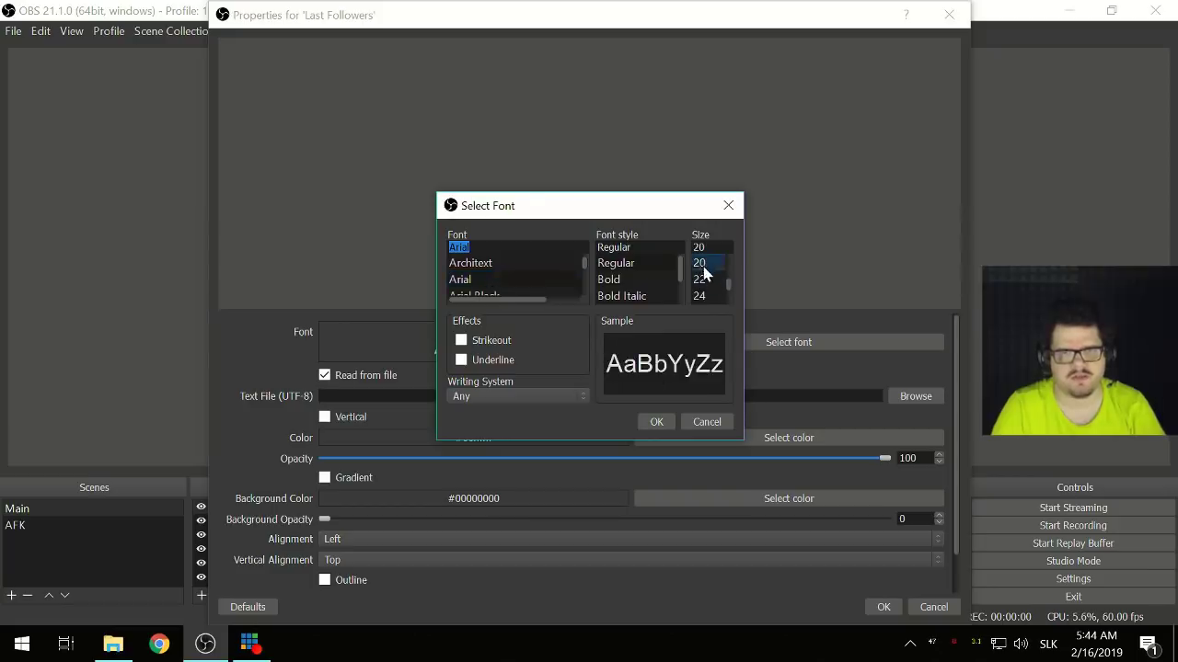
scroll(519, 276, up, 6)
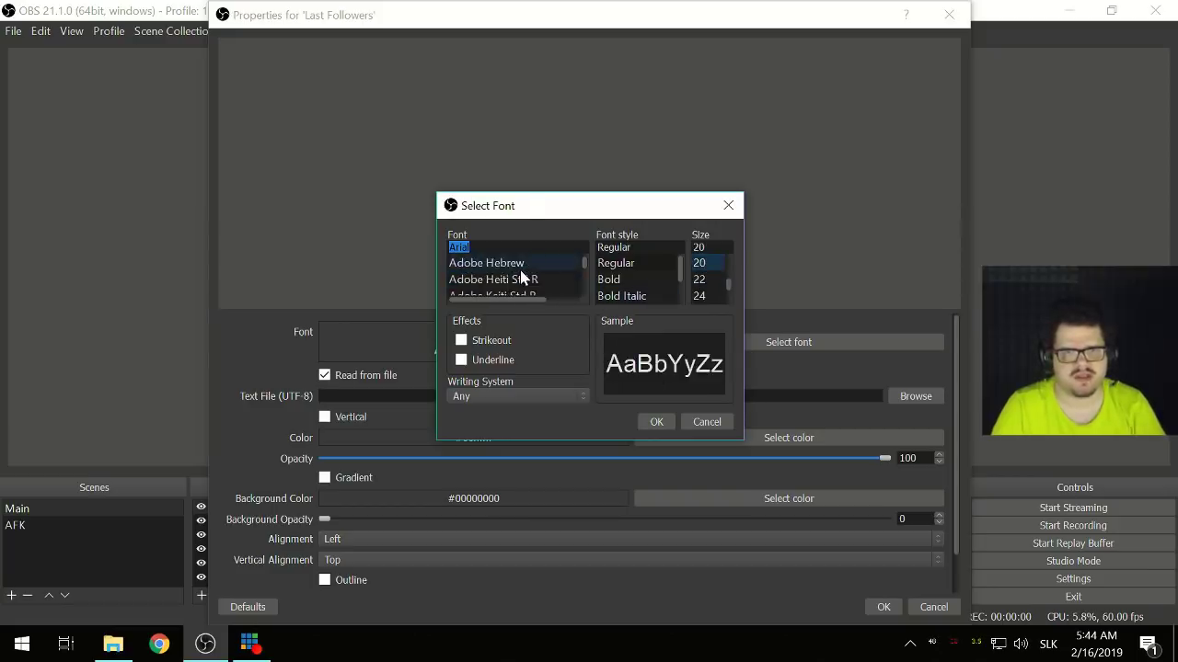
click(656, 423)
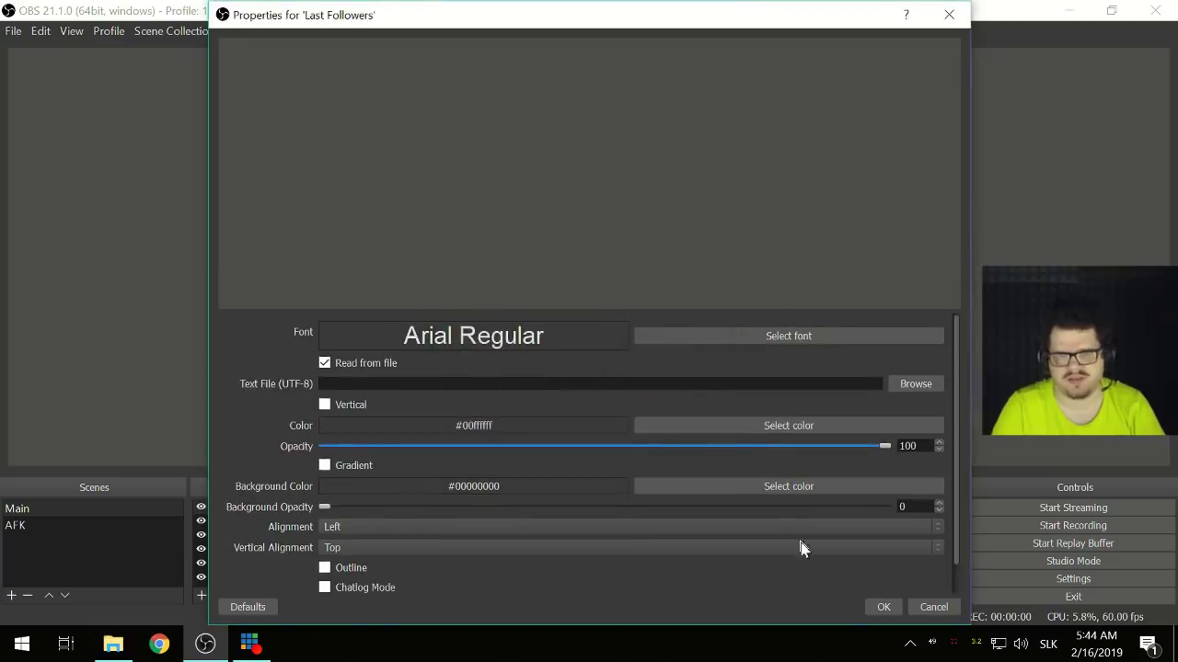
- Enable custom text extents with width 250 and height 210, and apply the settings
scroll(278, 488, down, 1)
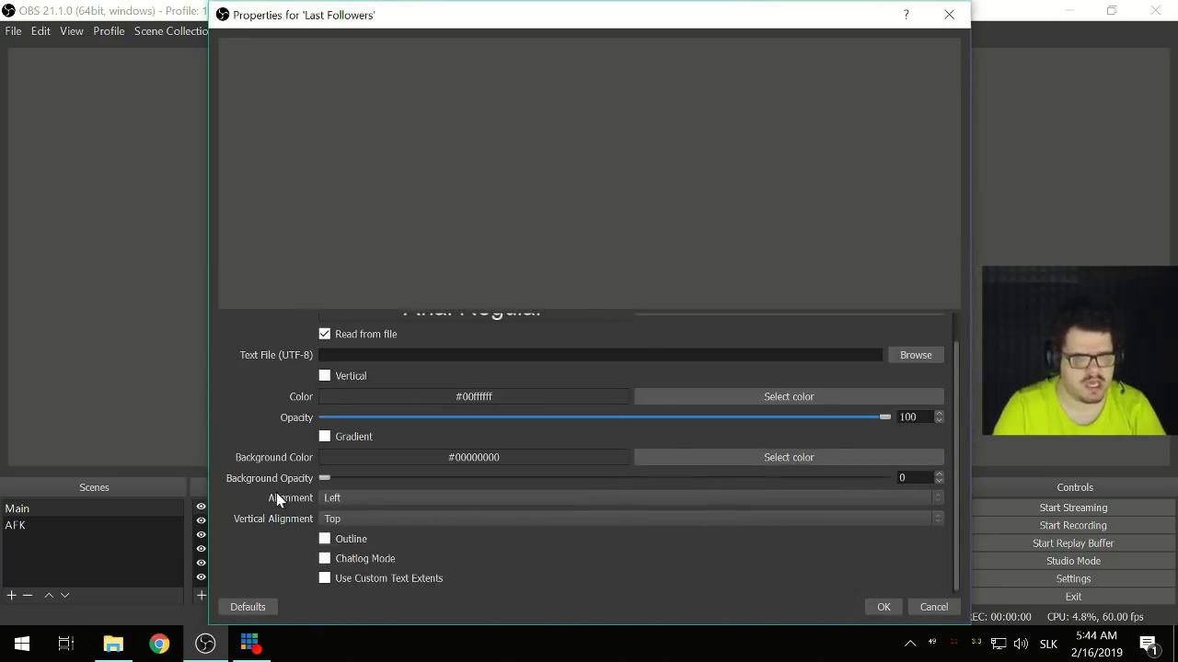
click(324, 578)
scroll(234, 559, down, 2)
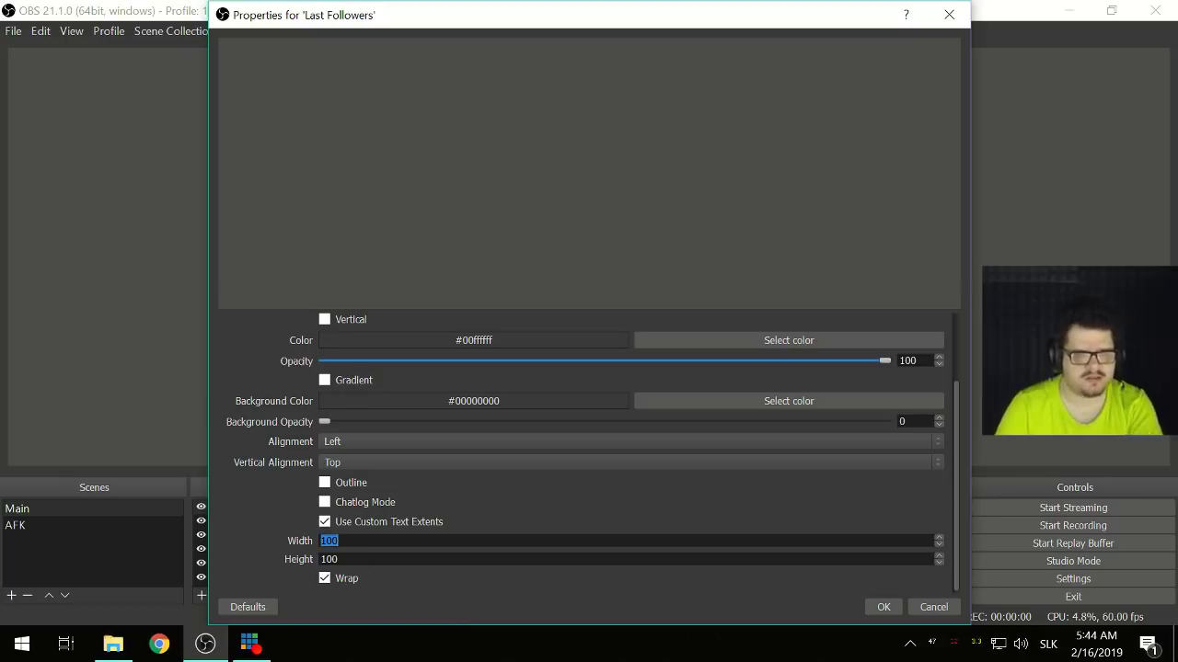
text(25)
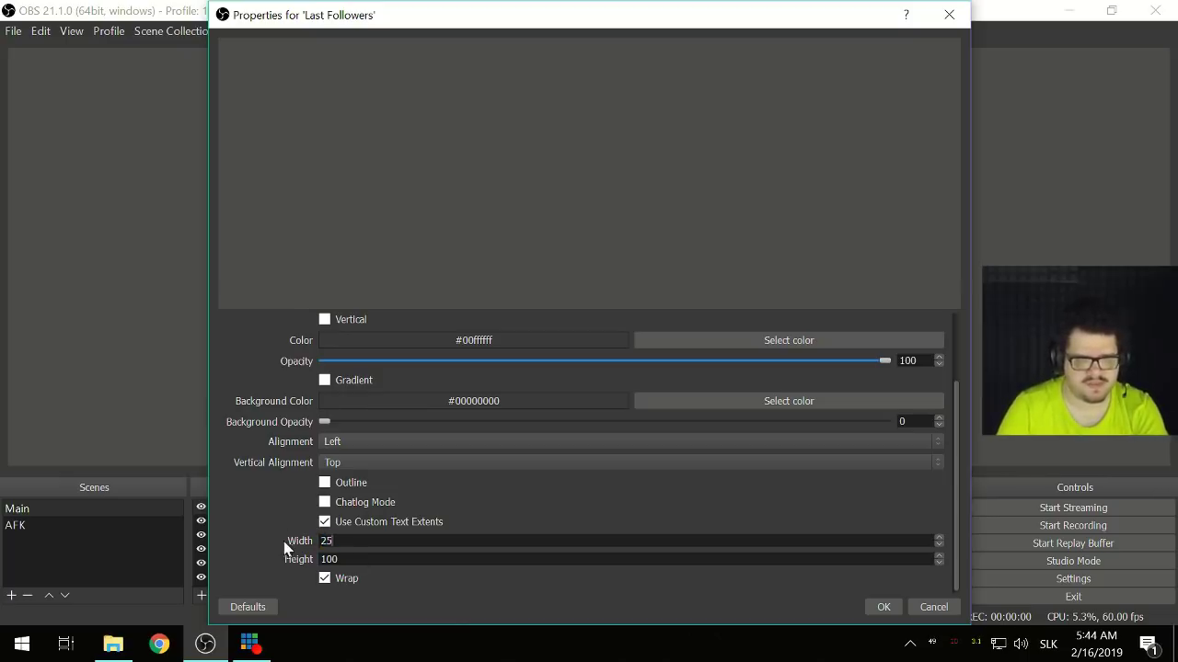
text(380)
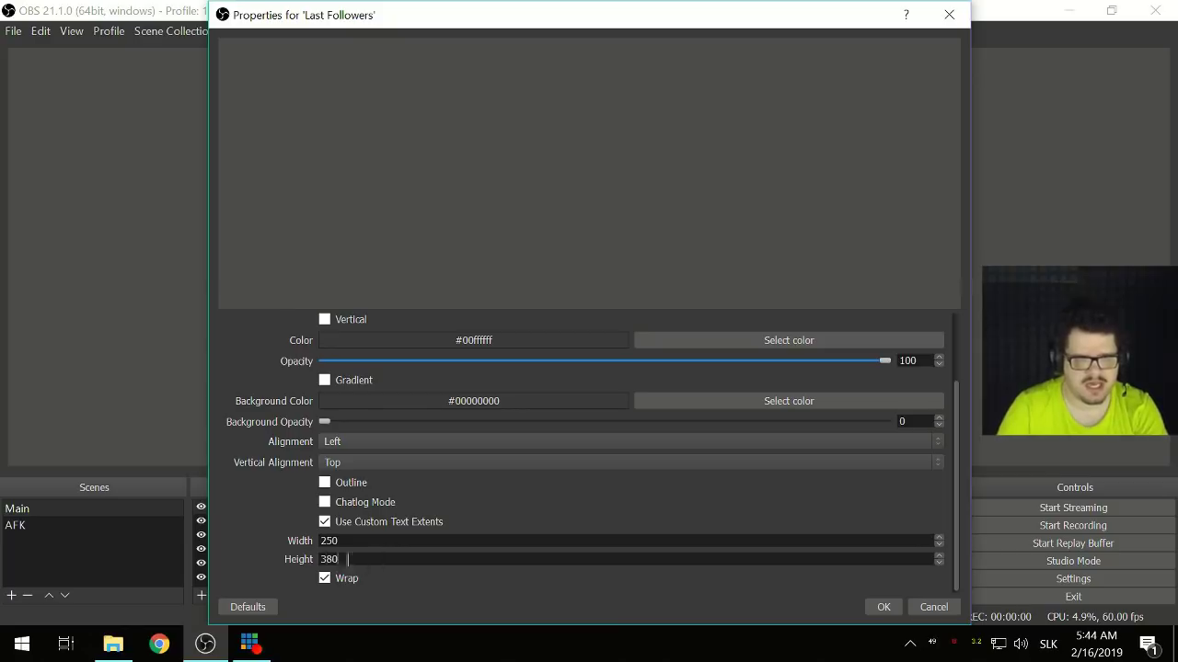
drag(348, 559, 258, 552)
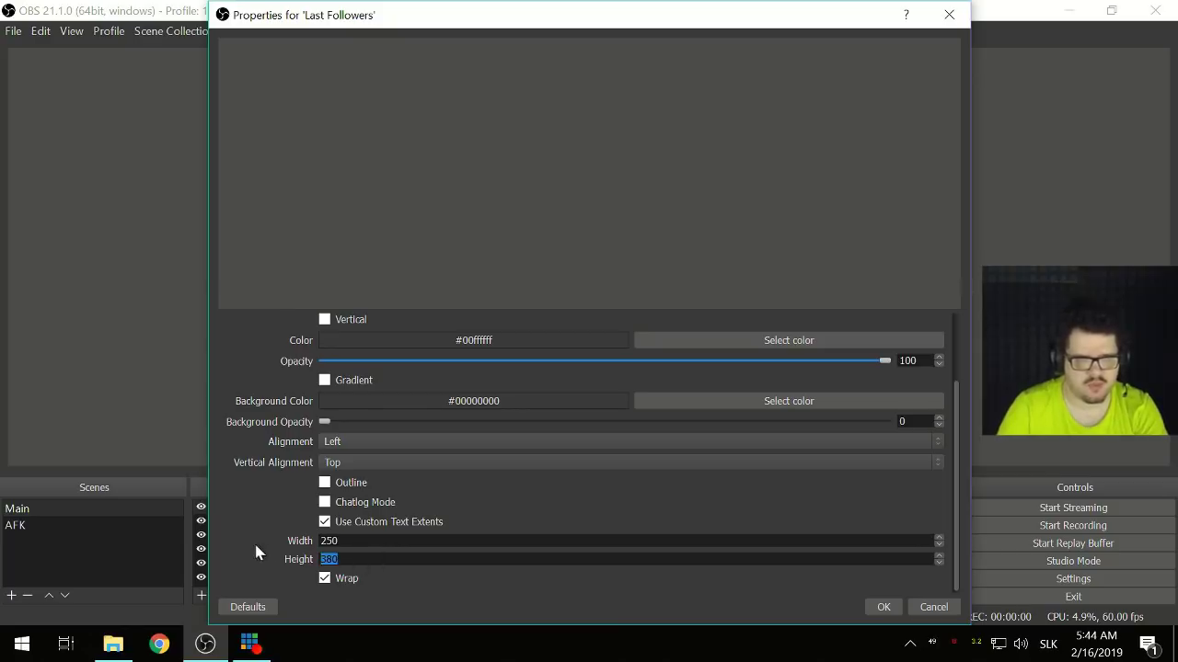
text(1)
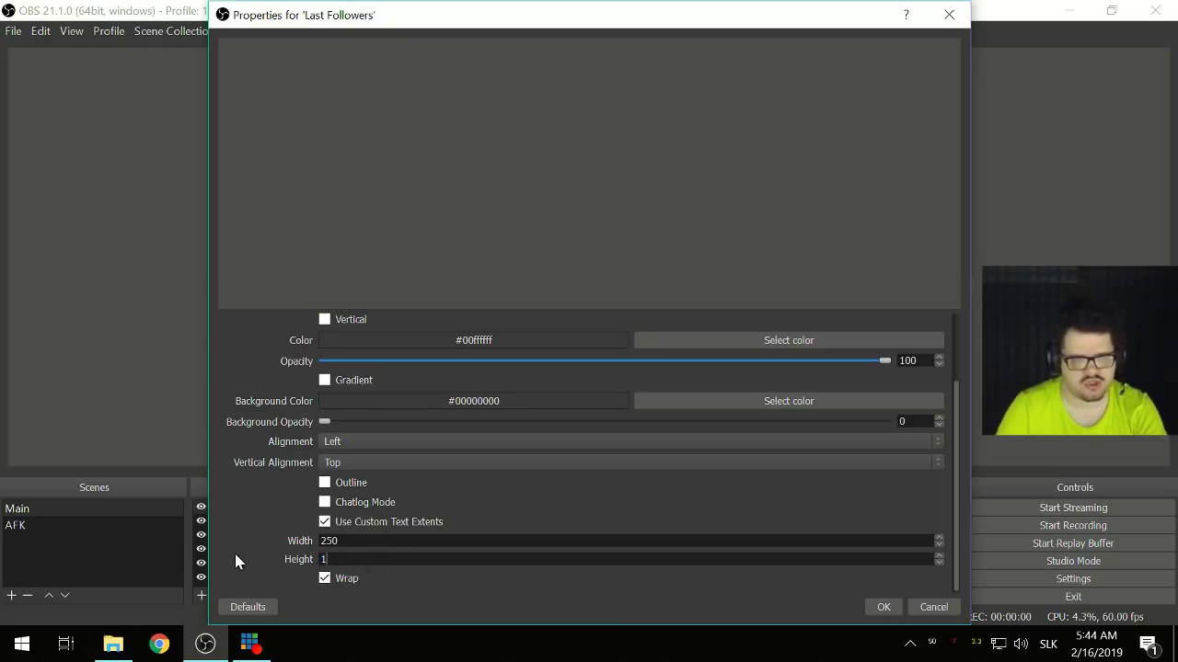
text(60)
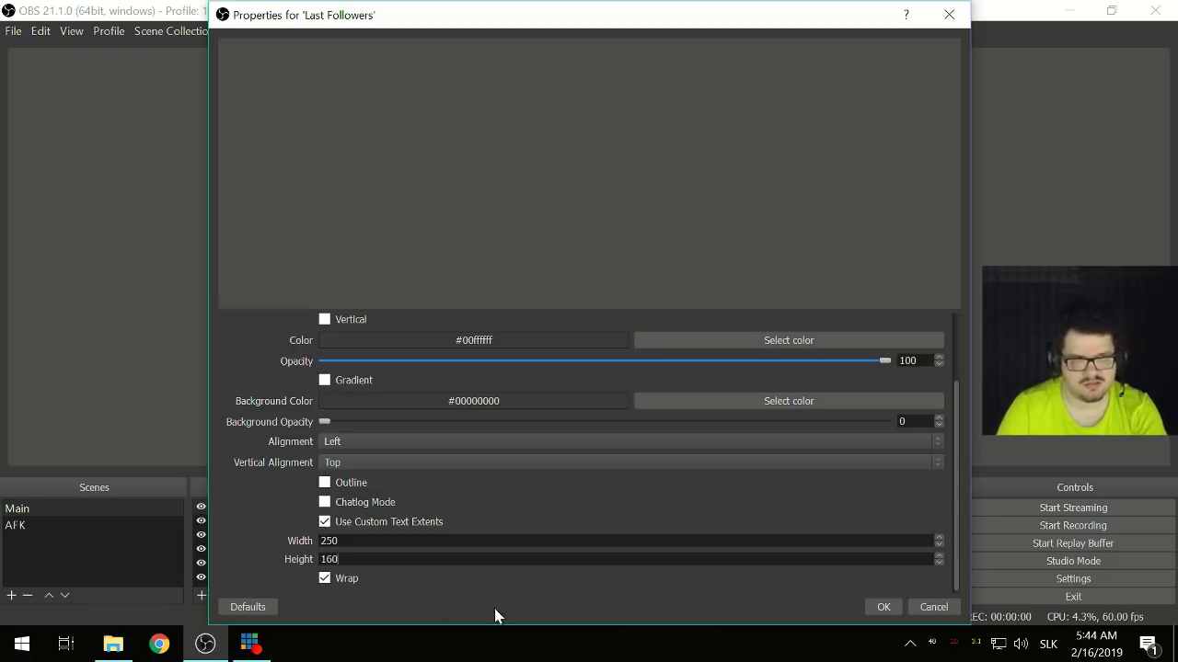
drag(340, 559, 235, 550)
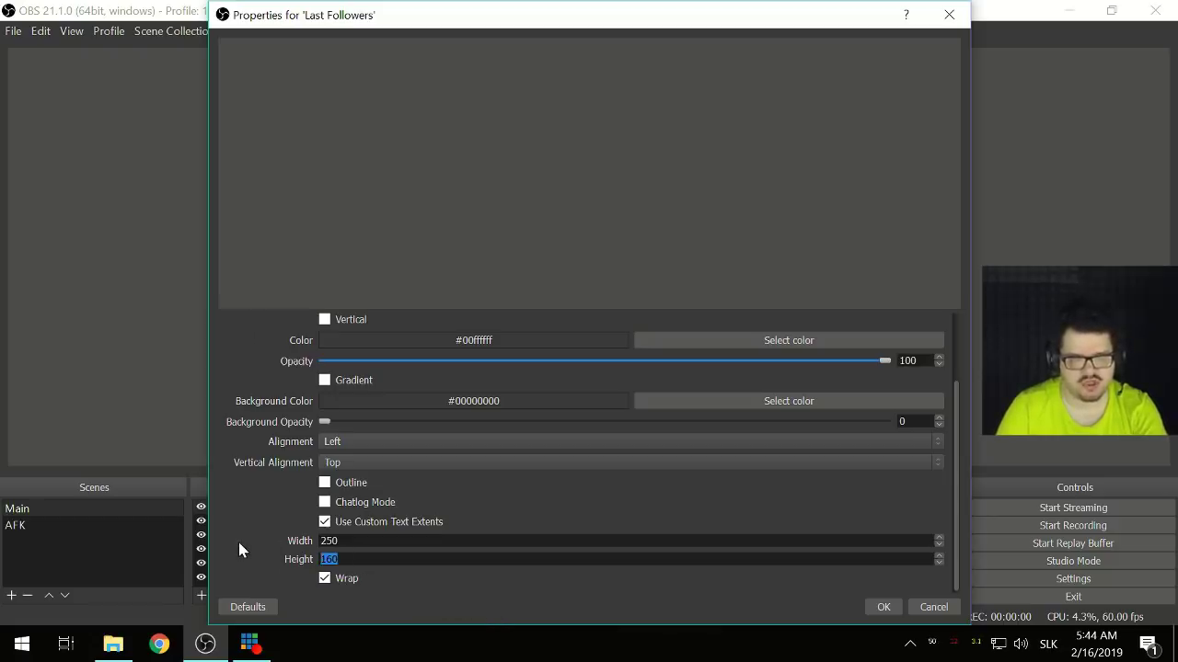
text(1)
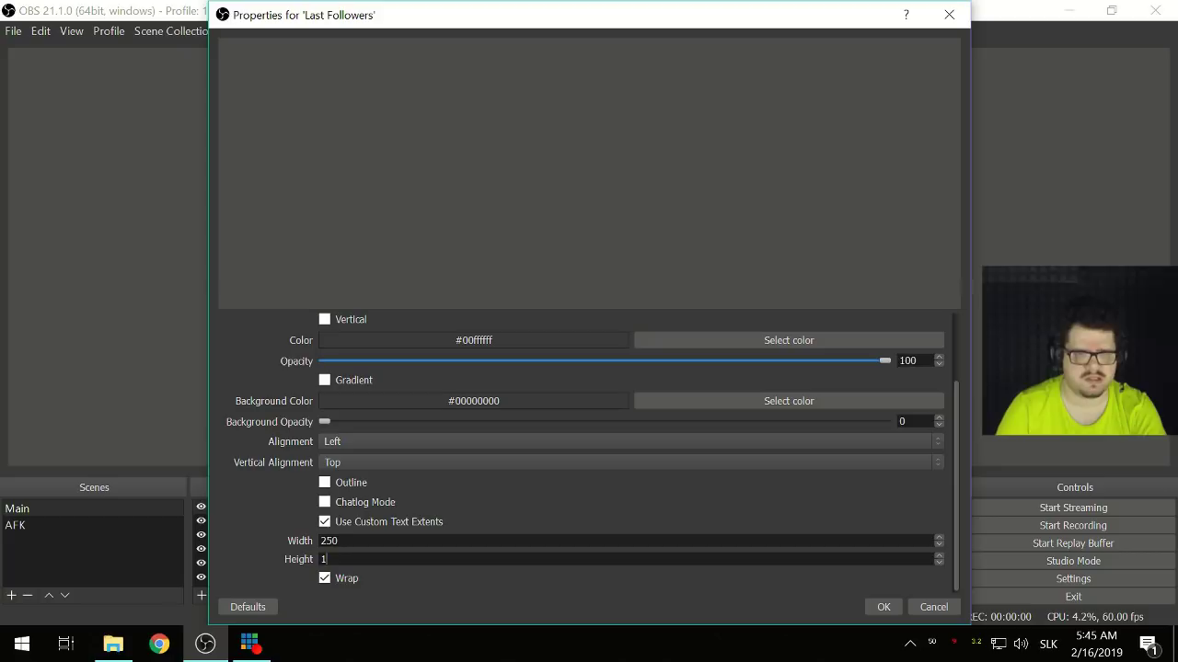
text(10)
click(869, 609)
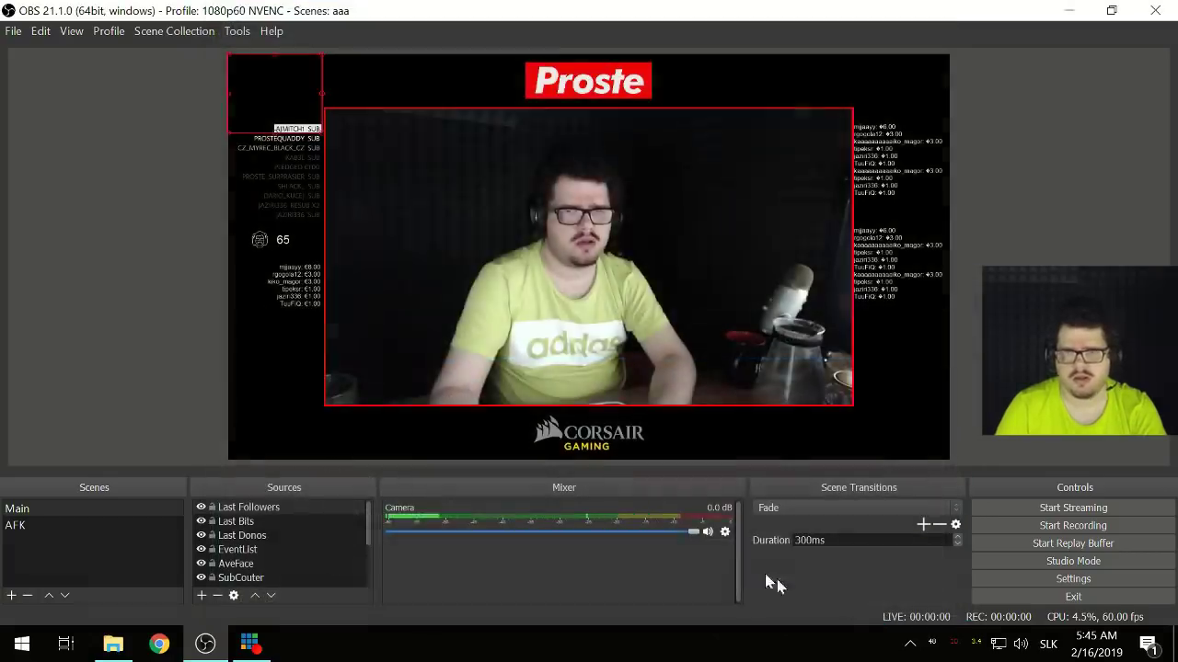
- Move Last Followers right of the camera and point it at session_followers.txt
drag(264, 92, 891, 355)
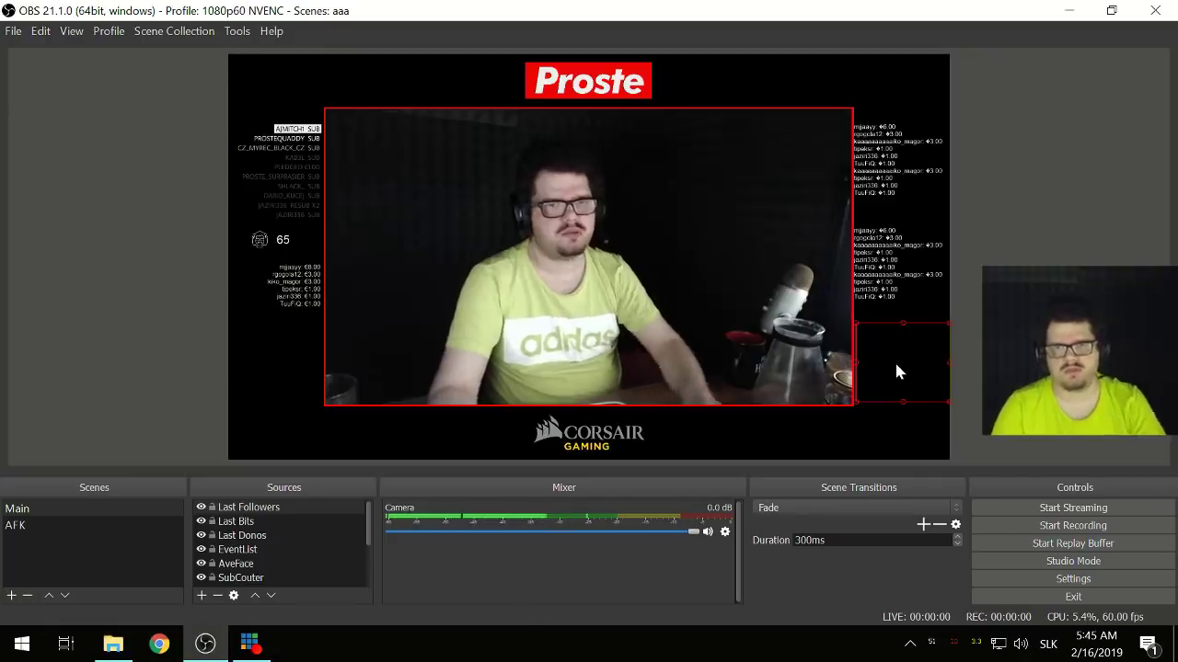
double_click(267, 508)
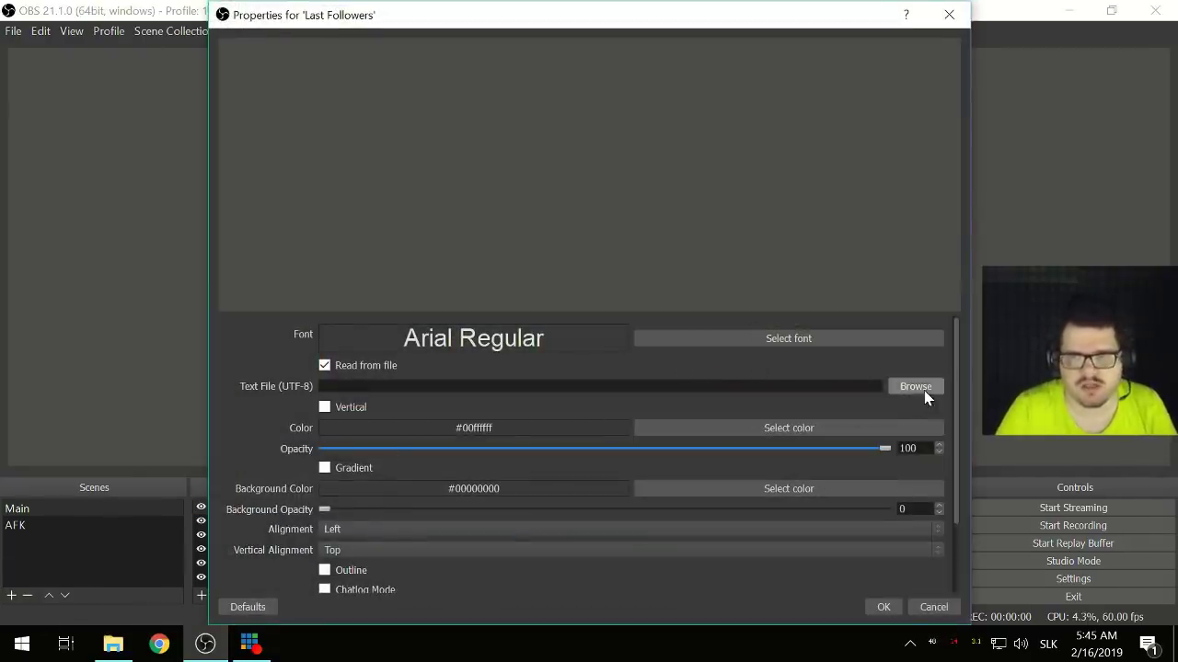
click(915, 387)
scroll(469, 230, down, 2)
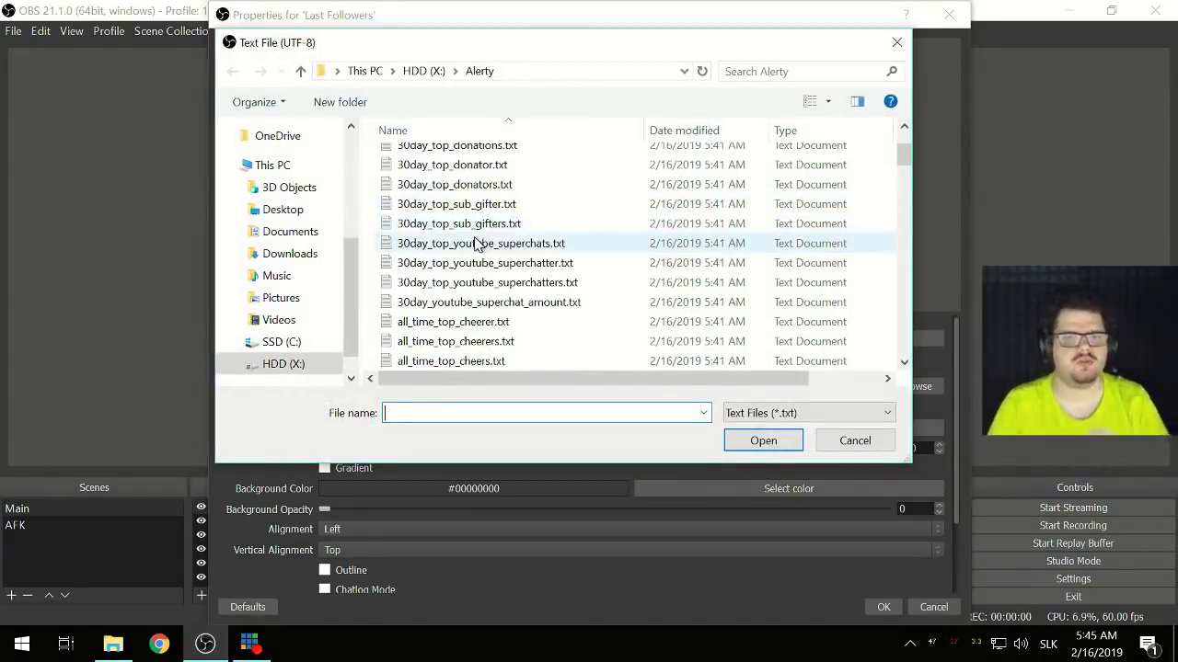
scroll(477, 244, down, 8)
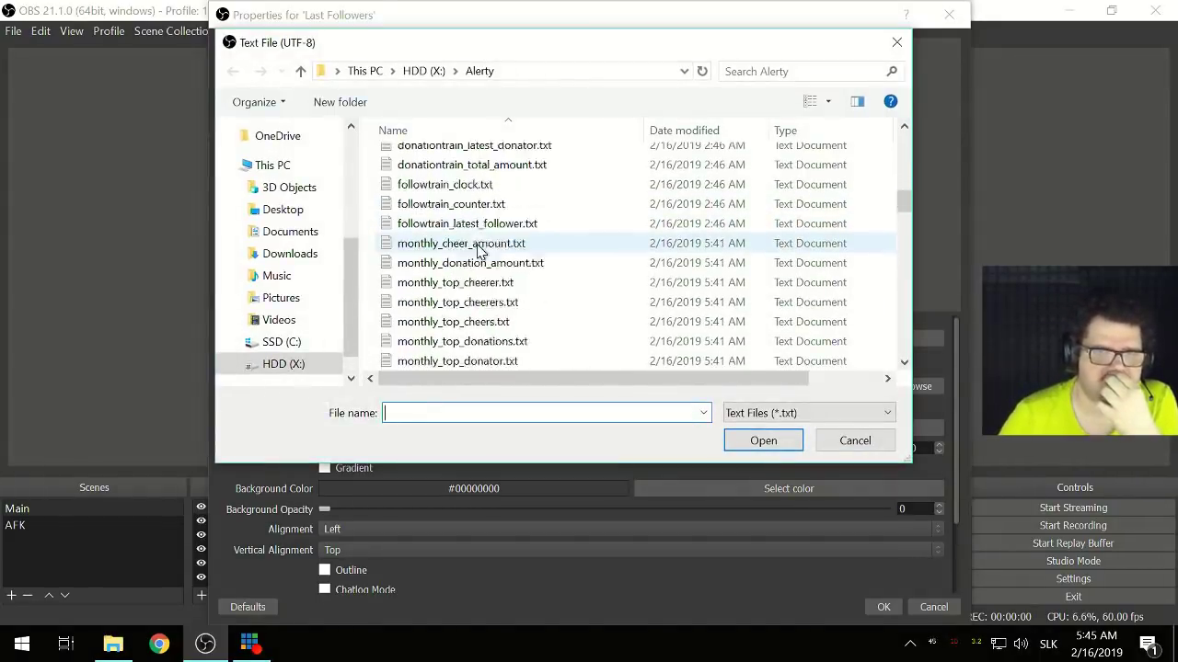
scroll(477, 248, down, 8)
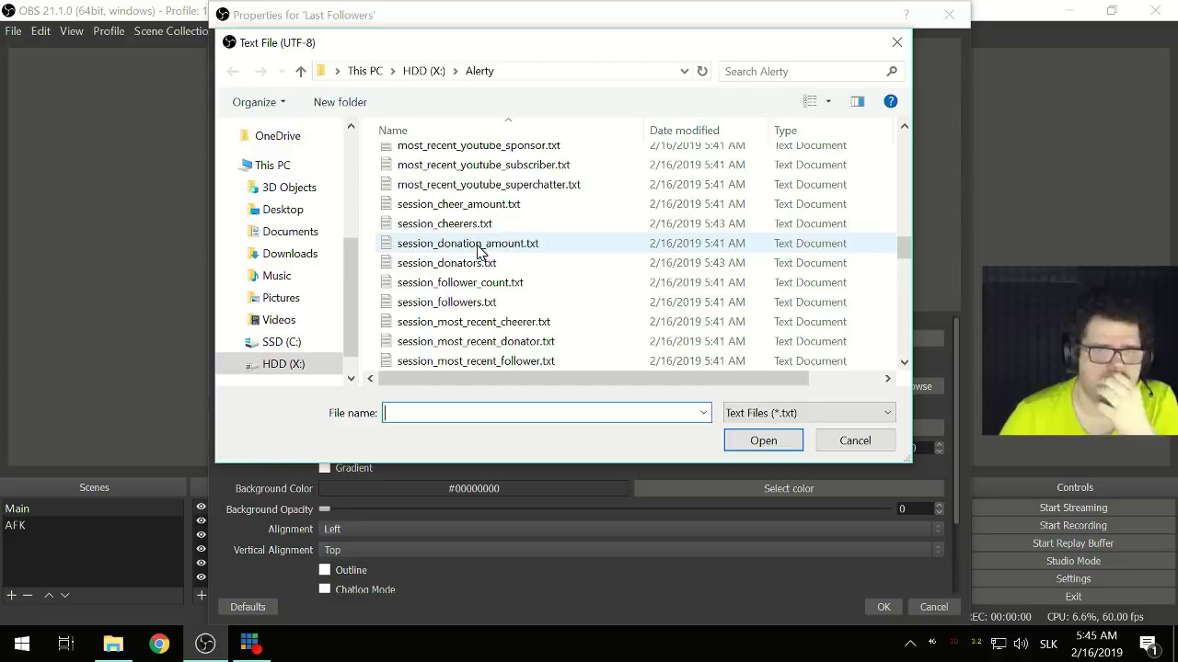
double_click(481, 305)
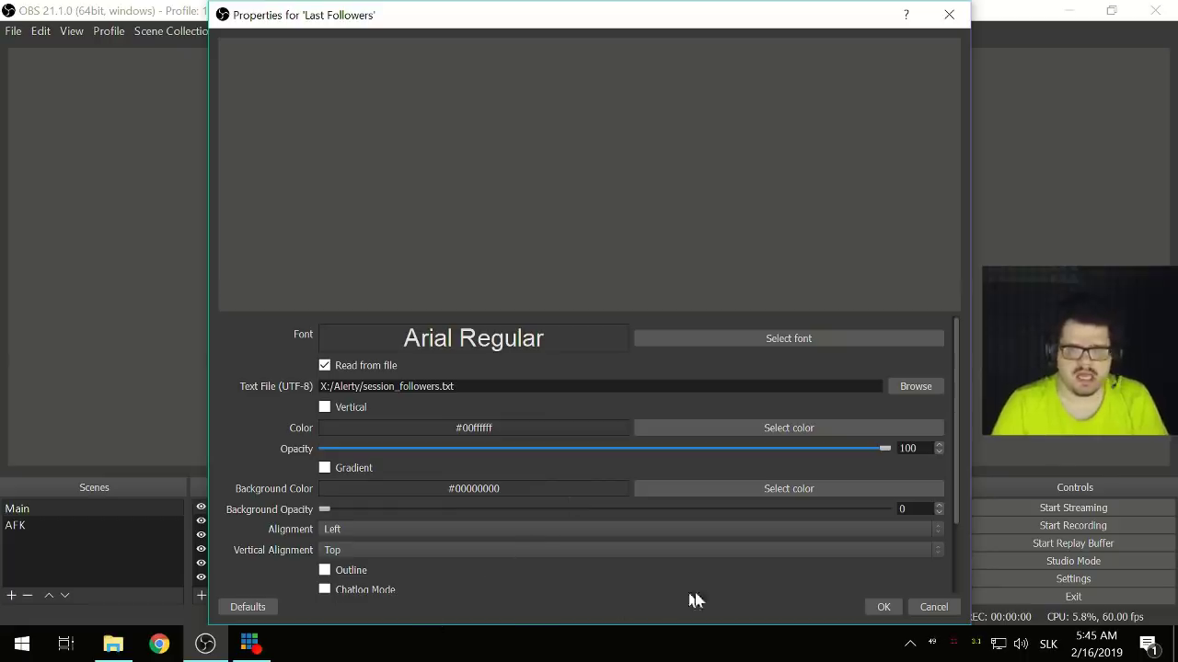
click(881, 609)
- Open session_followers.txt from the Alerty folder to check it, then return to OBS
click(113, 644)
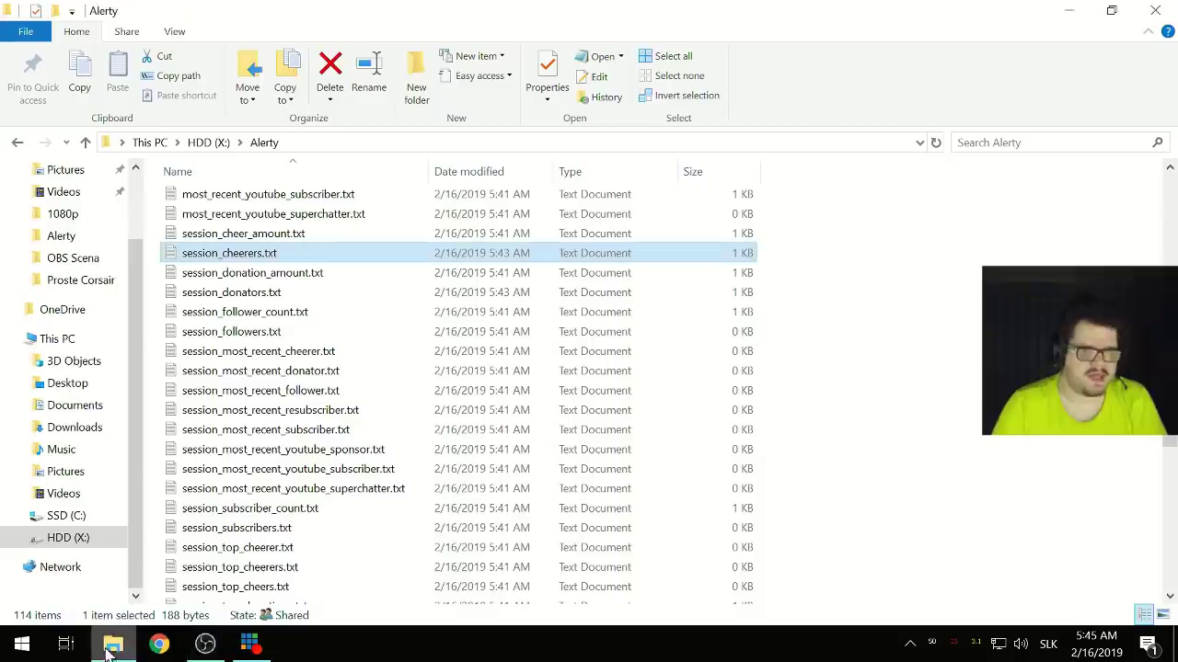
double_click(272, 336)
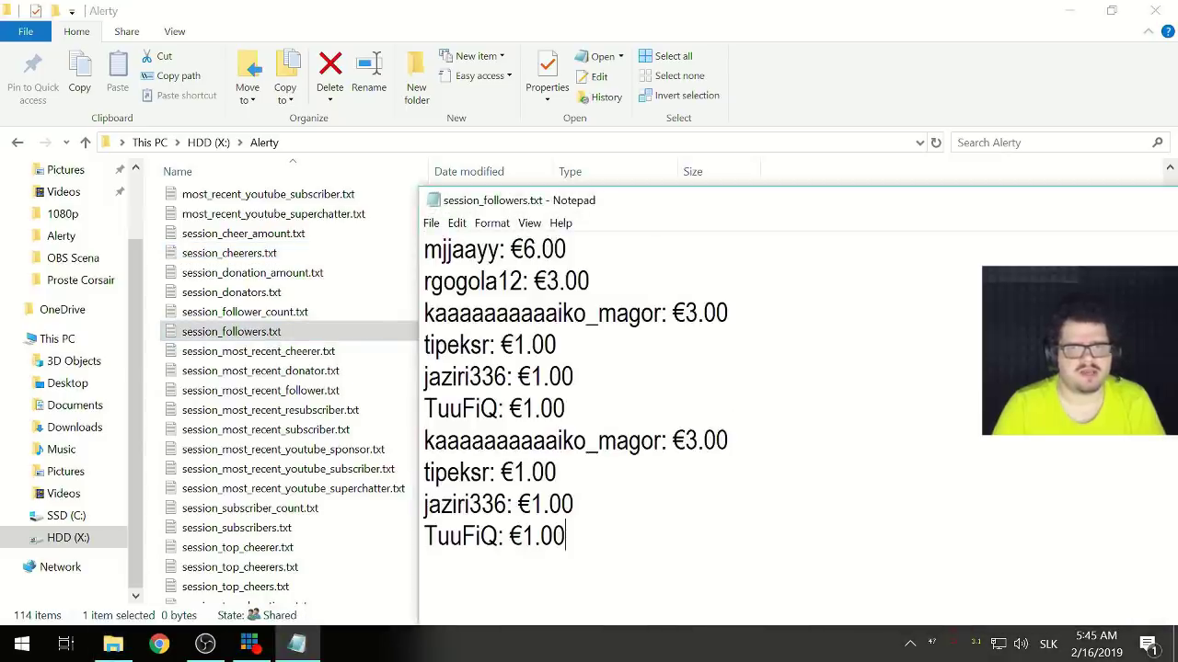
double_click(434, 200)
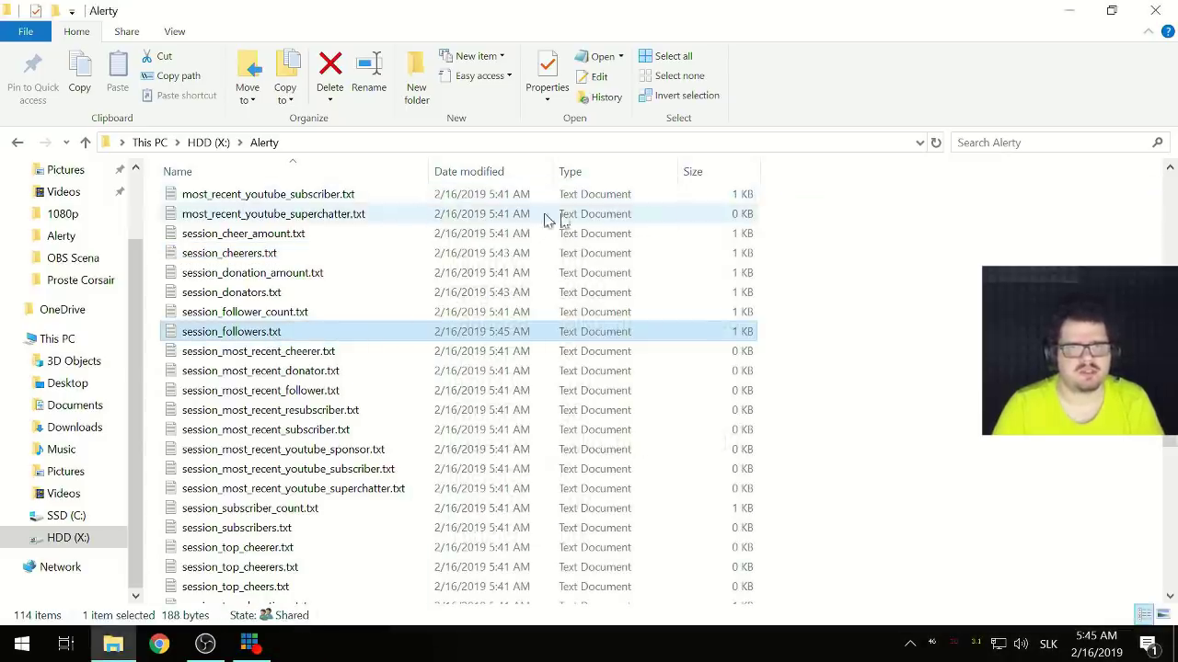
click(1076, 14)
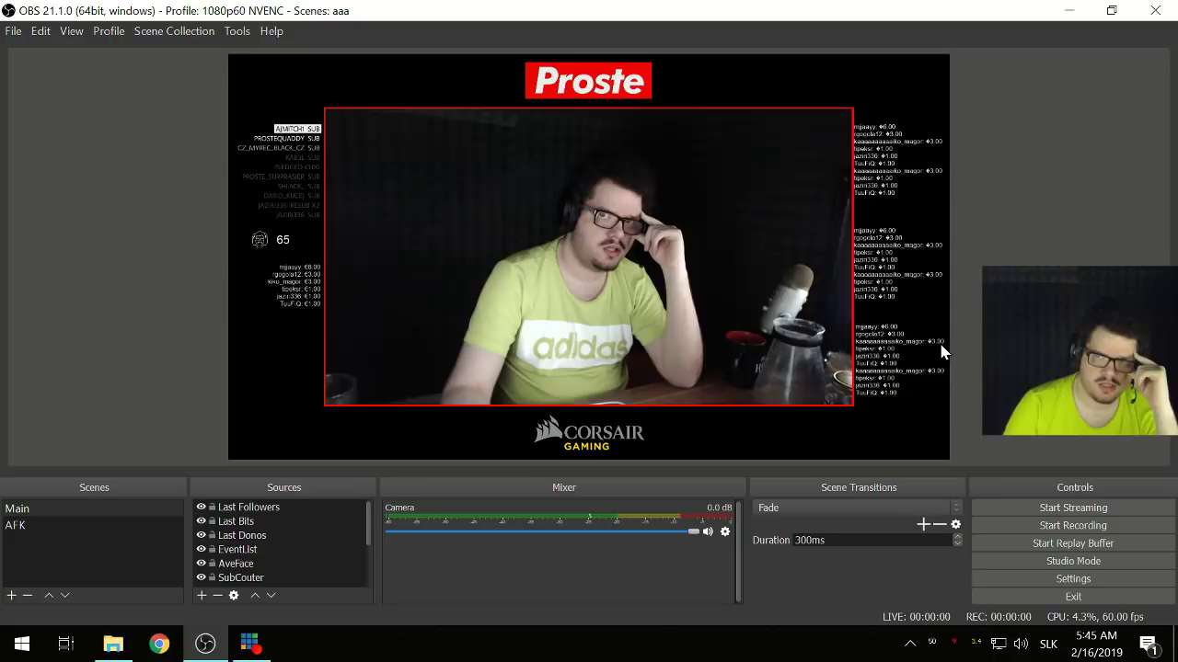
click(892, 364)
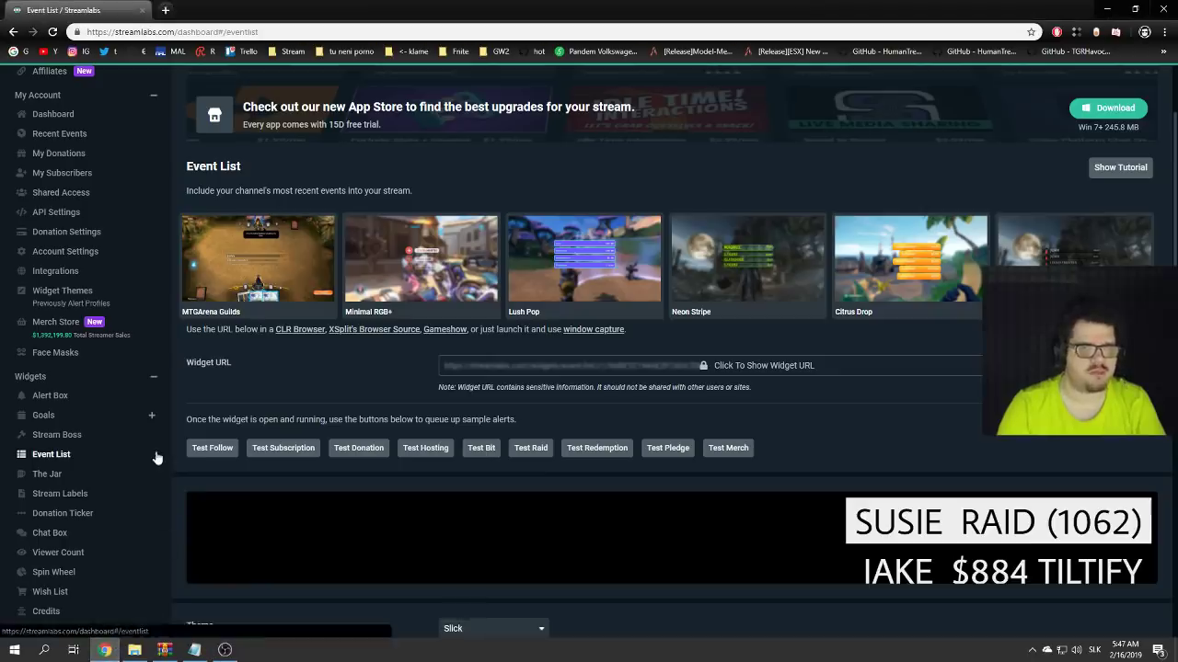
- Open the Alert Box widget page in Streamlabs
scroll(161, 426, down, 3)
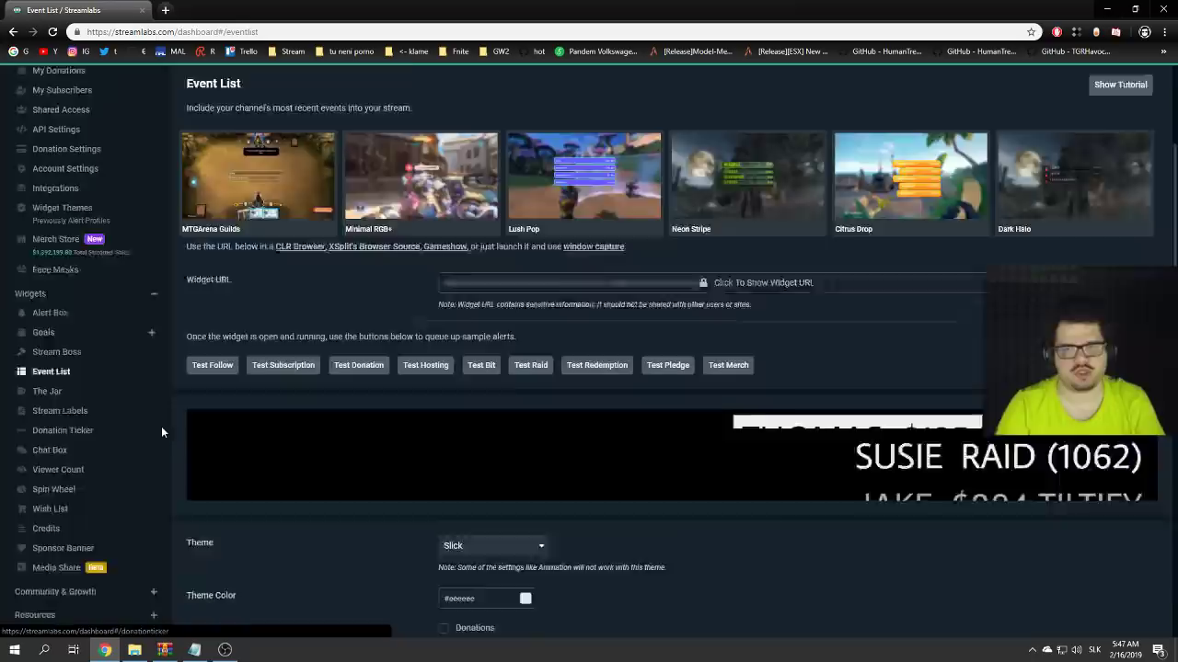
scroll(169, 422, up, 5)
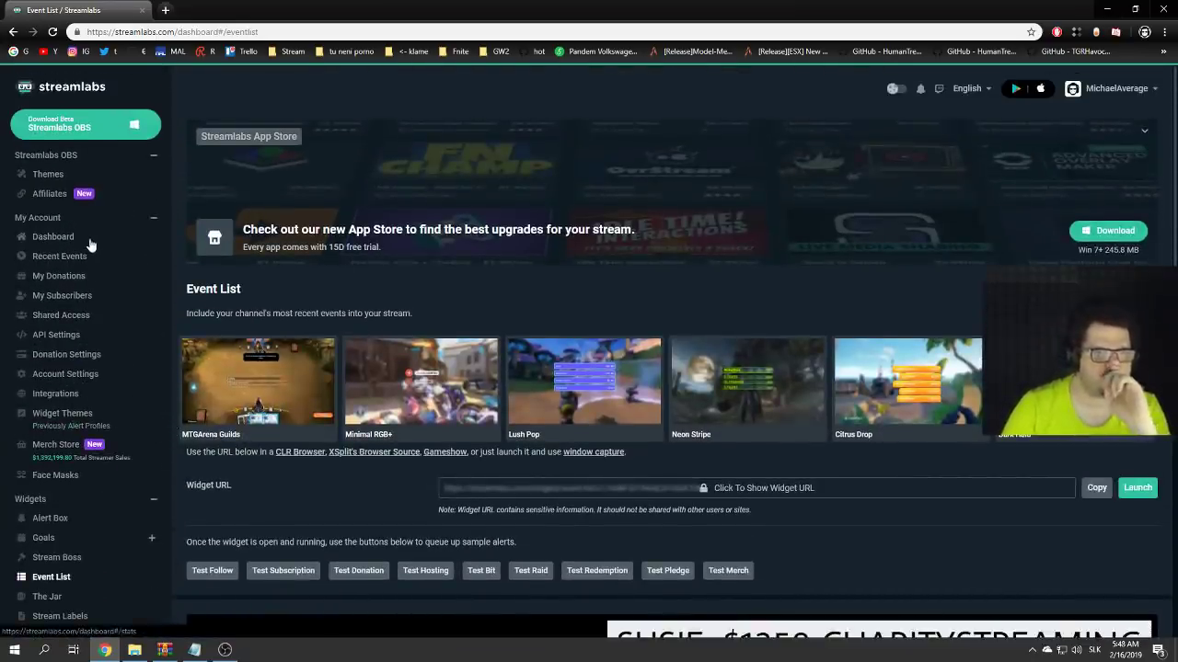
scroll(68, 404, down, 2)
click(57, 402)
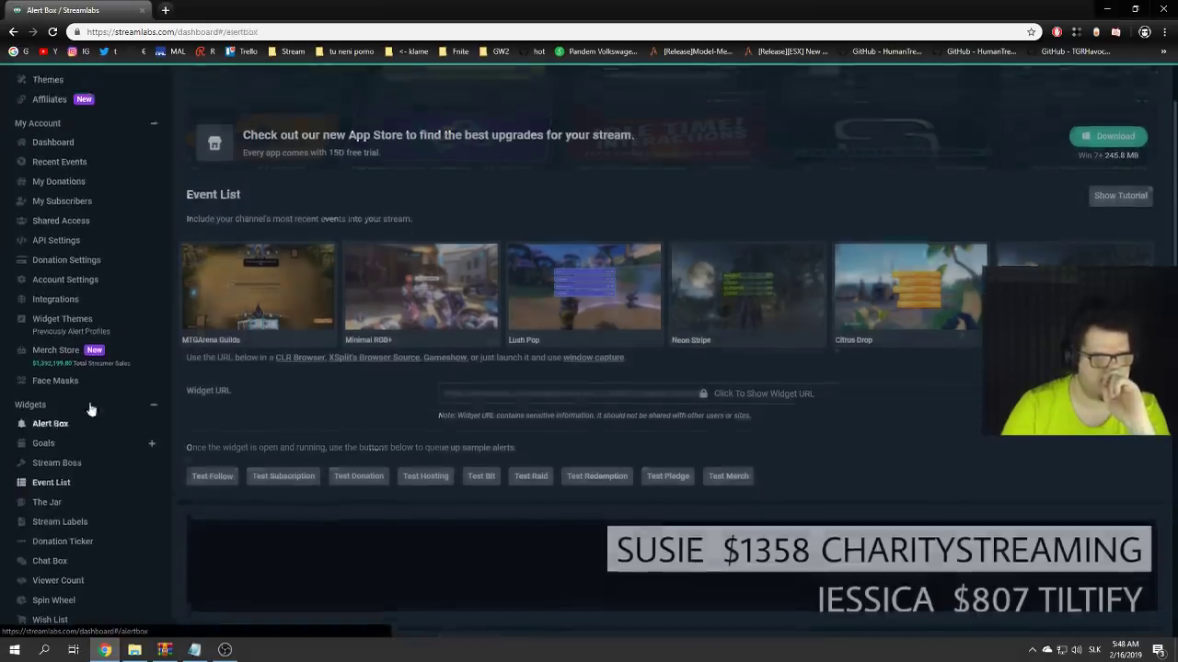
scroll(326, 386, down, 5)
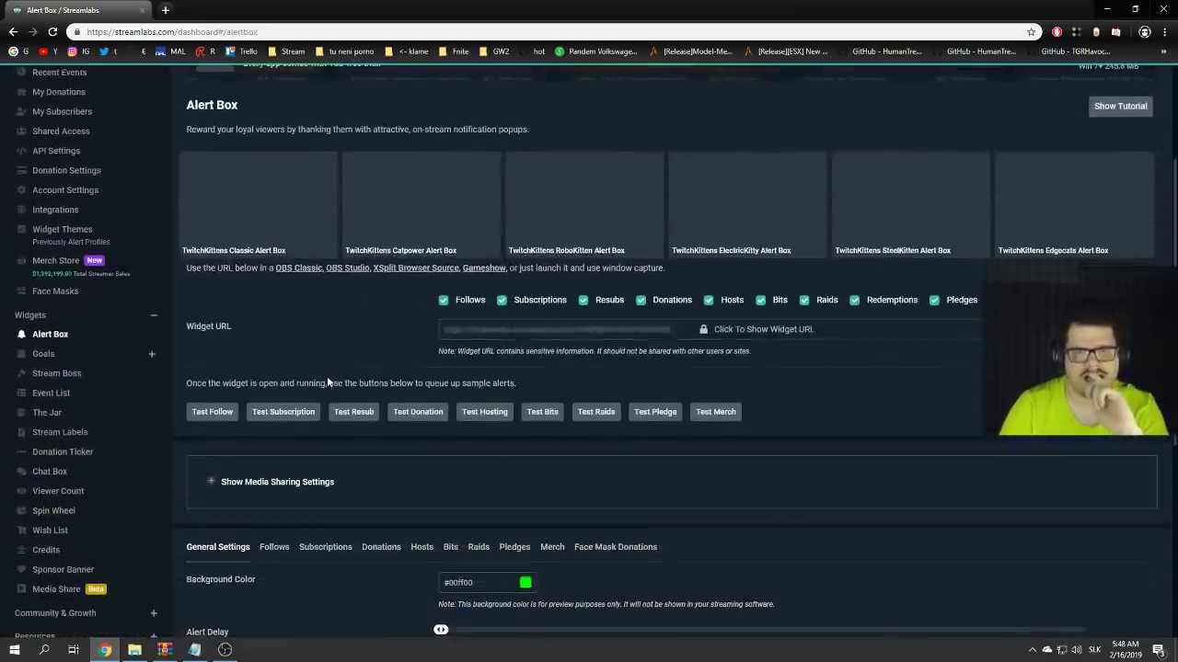
scroll(338, 408, down, 1)
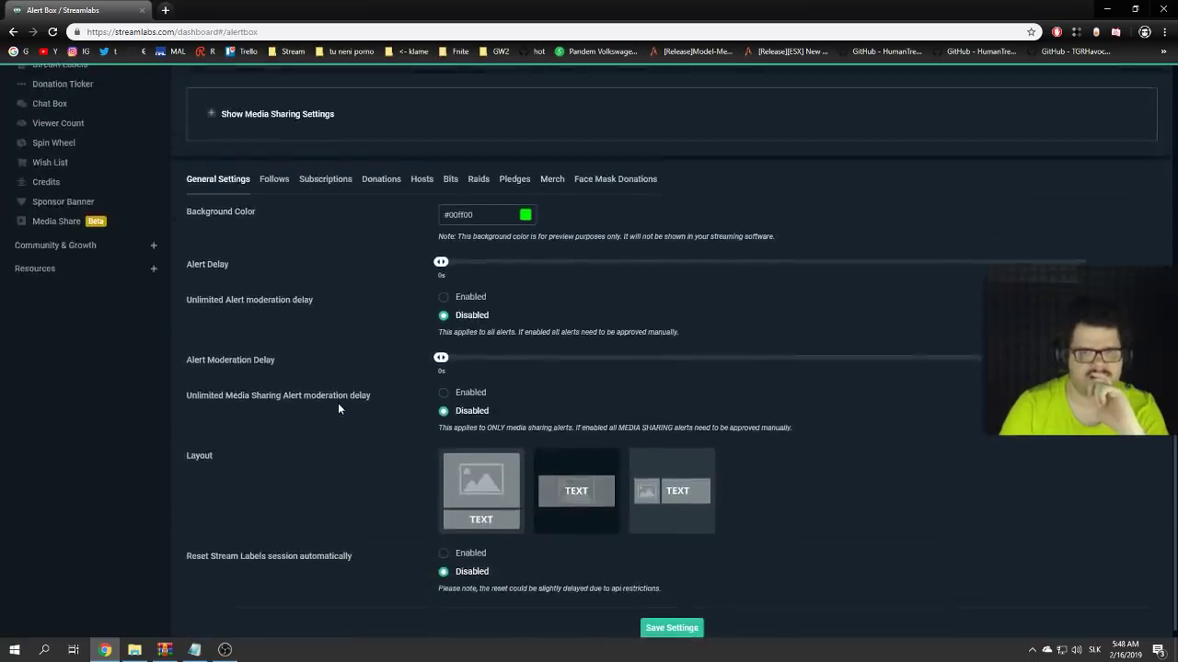
scroll(337, 409, up, 2)
scroll(337, 409, down, 2)
scroll(337, 409, up, 4)
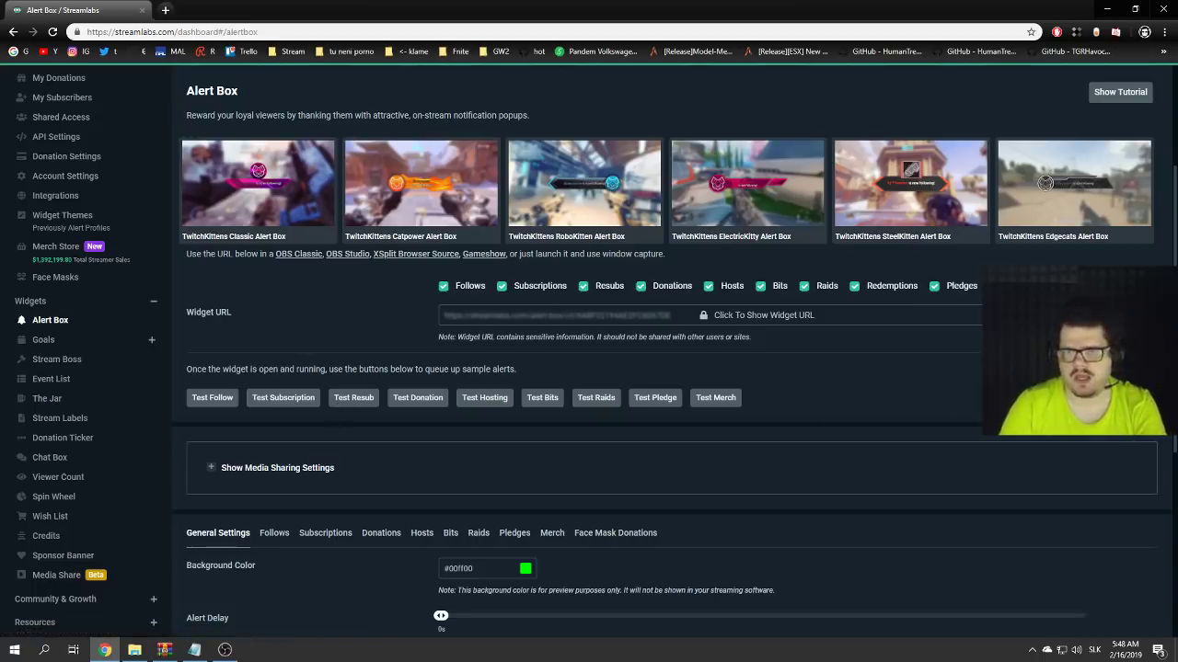
- Exclude follow and raid alerts, copy the Alert Box widget URL, and return to OBS
click(1012, 315)
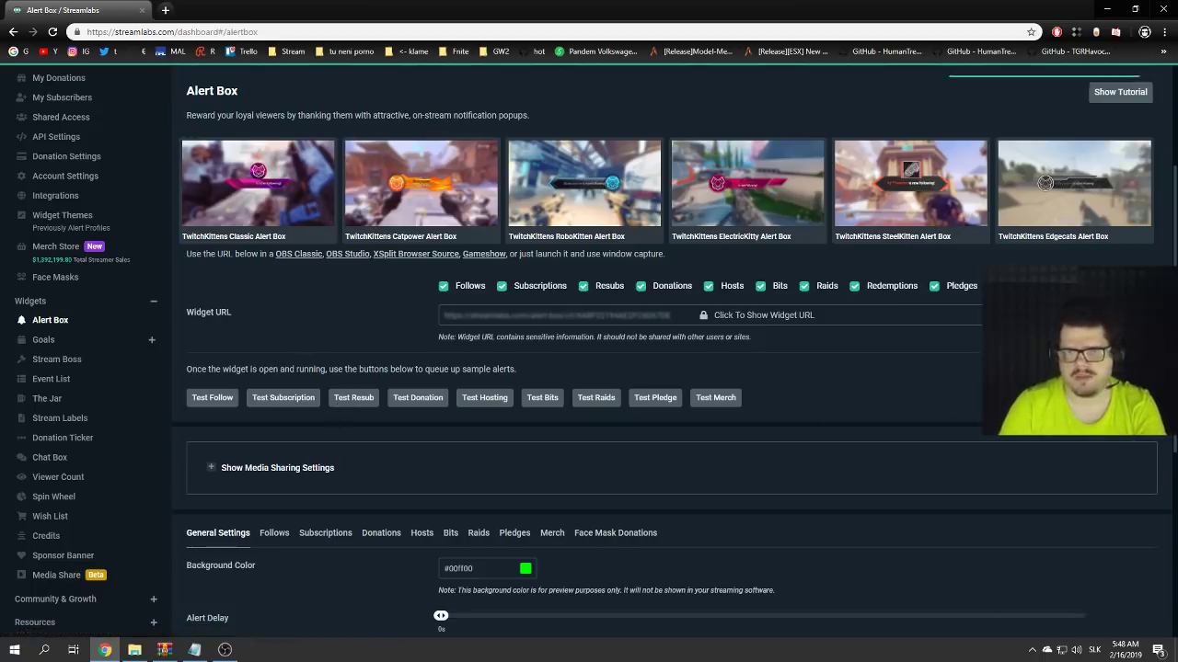
click(443, 288)
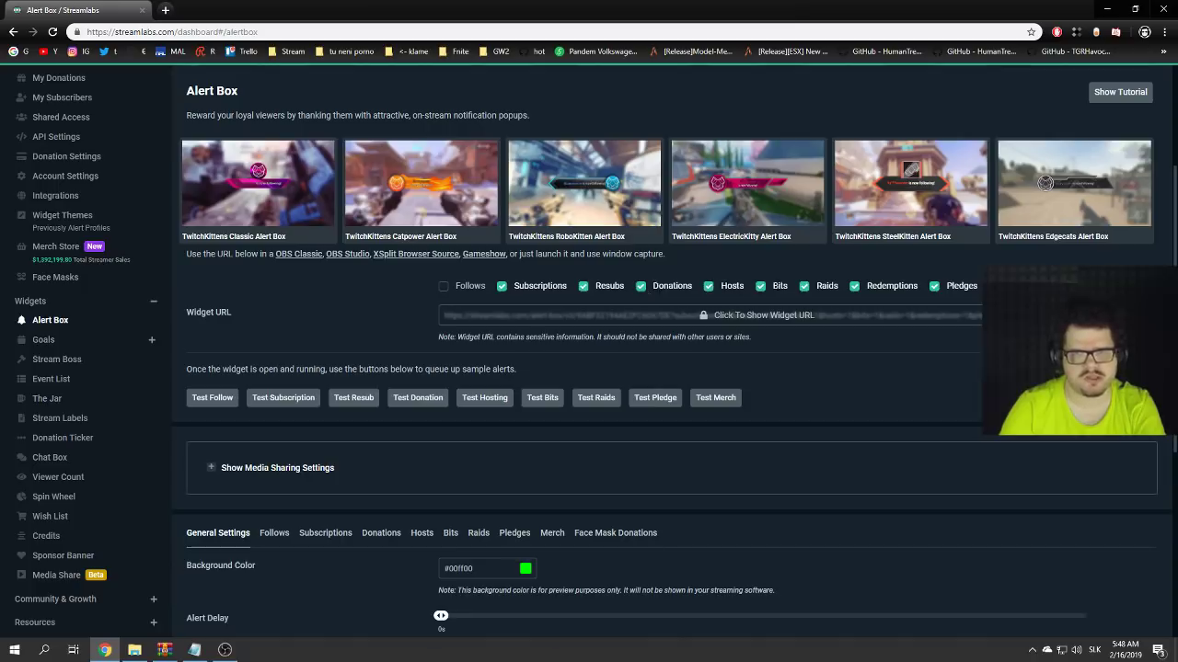
click(803, 287)
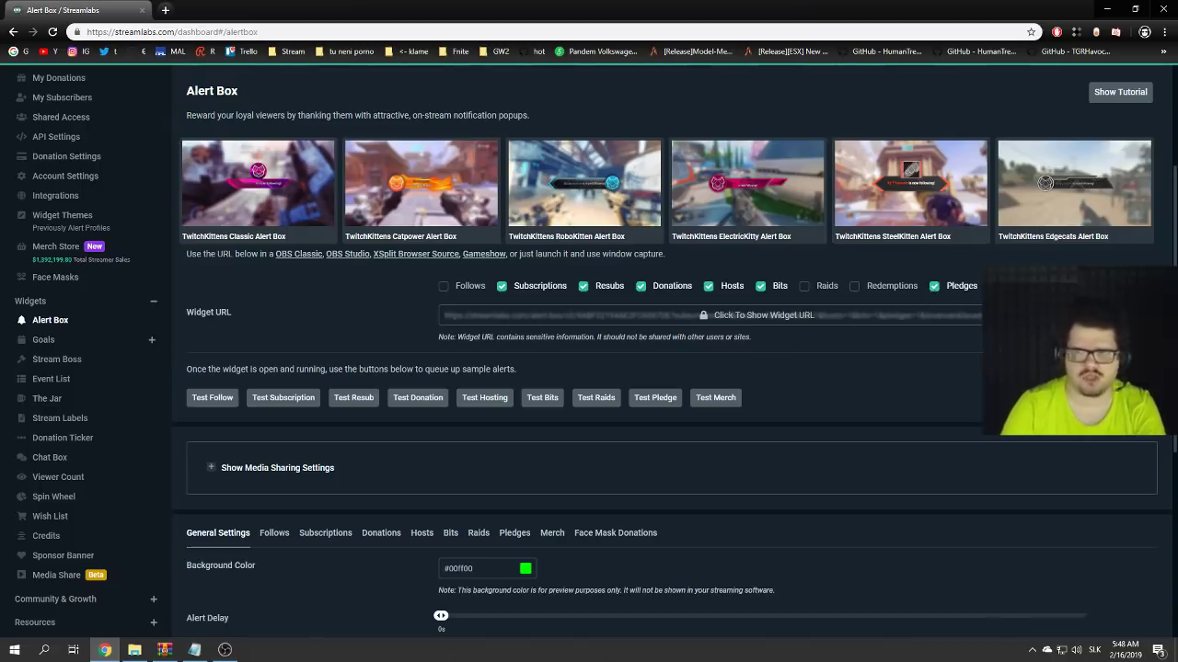
click(1132, 315)
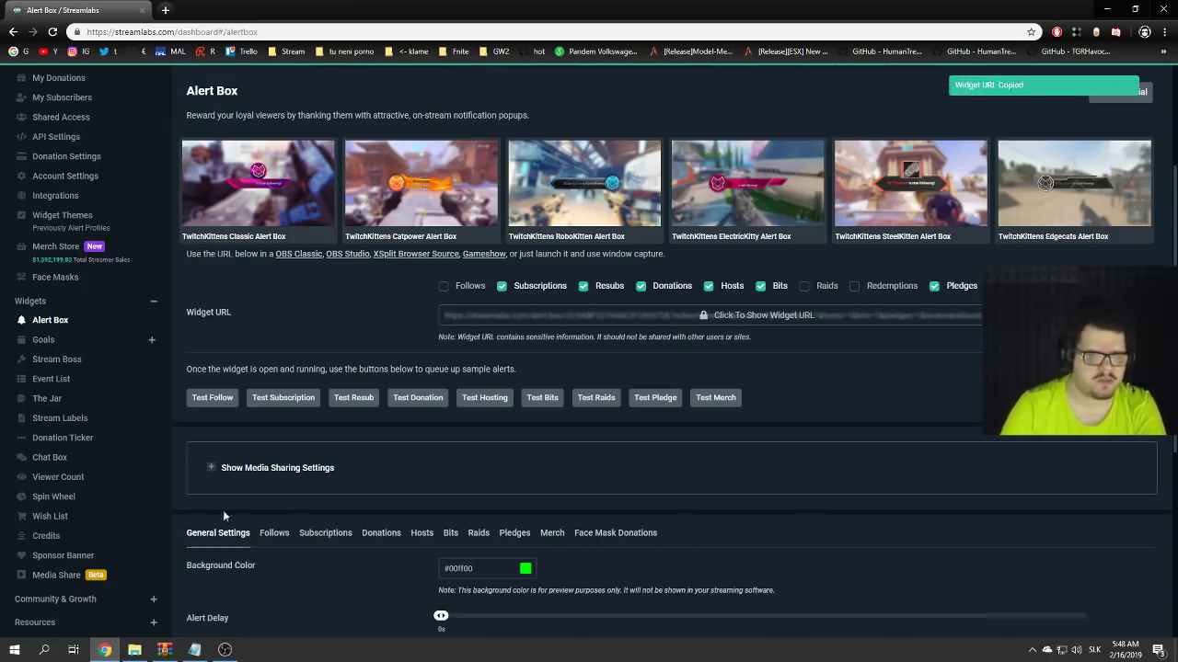
click(223, 650)
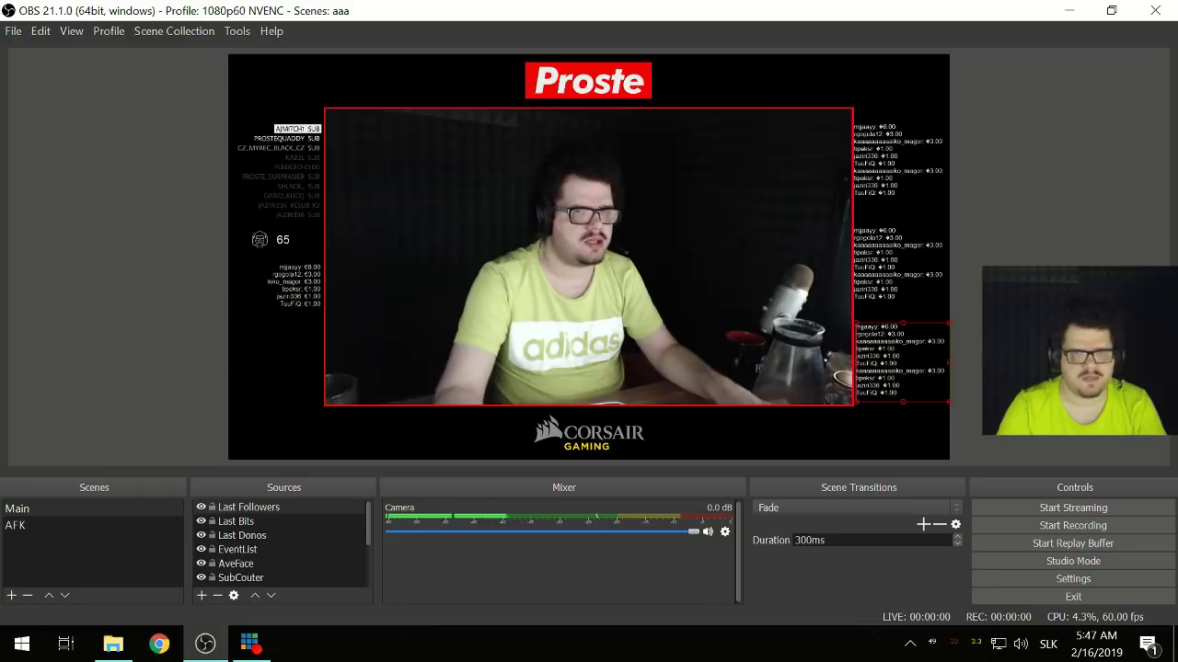
- Add an 'AlertBox' browser source using the pasted Streamlabs alert-box URL at 800 by 800
click(202, 595)
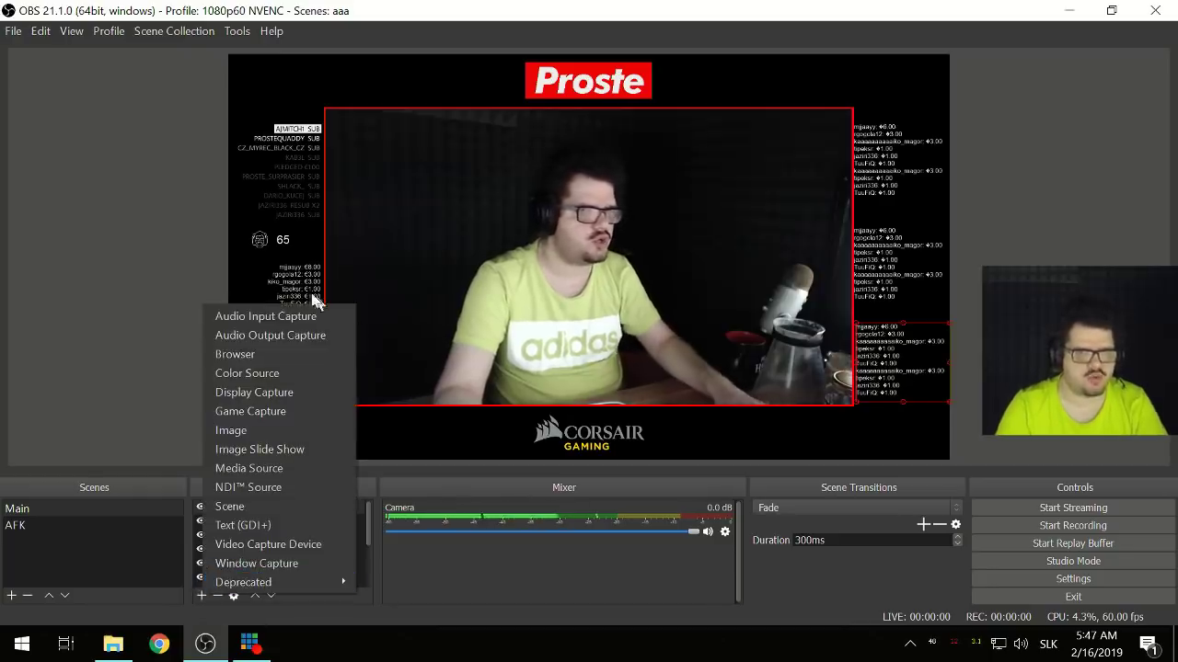
click(270, 353)
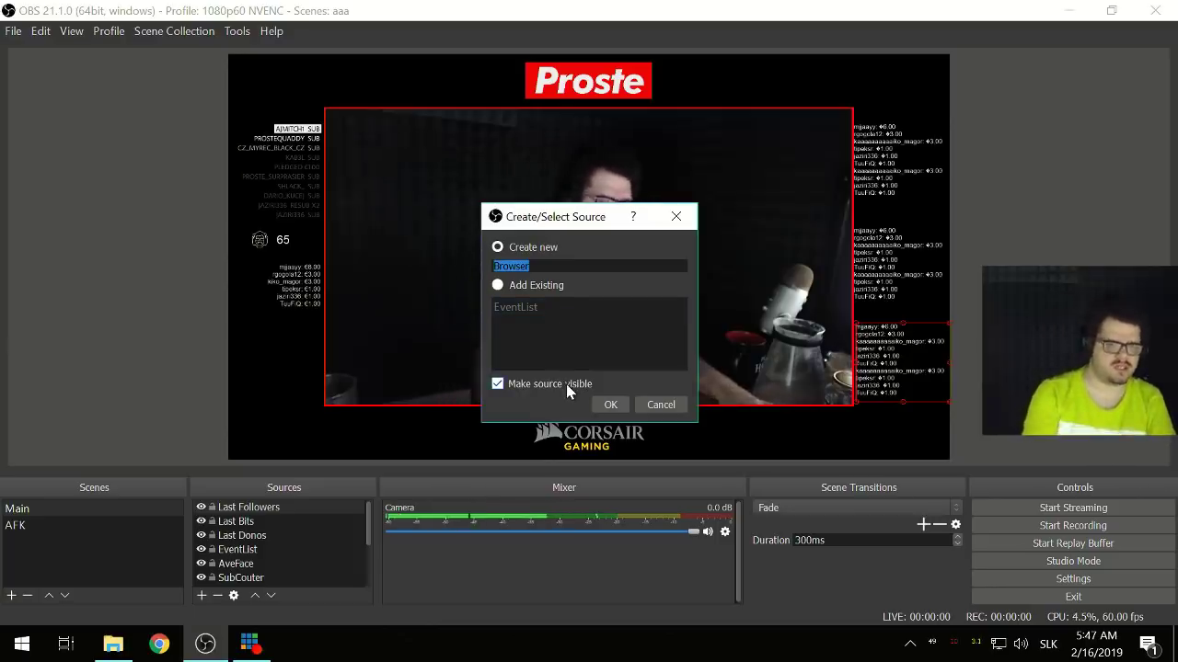
text(AlertBox)
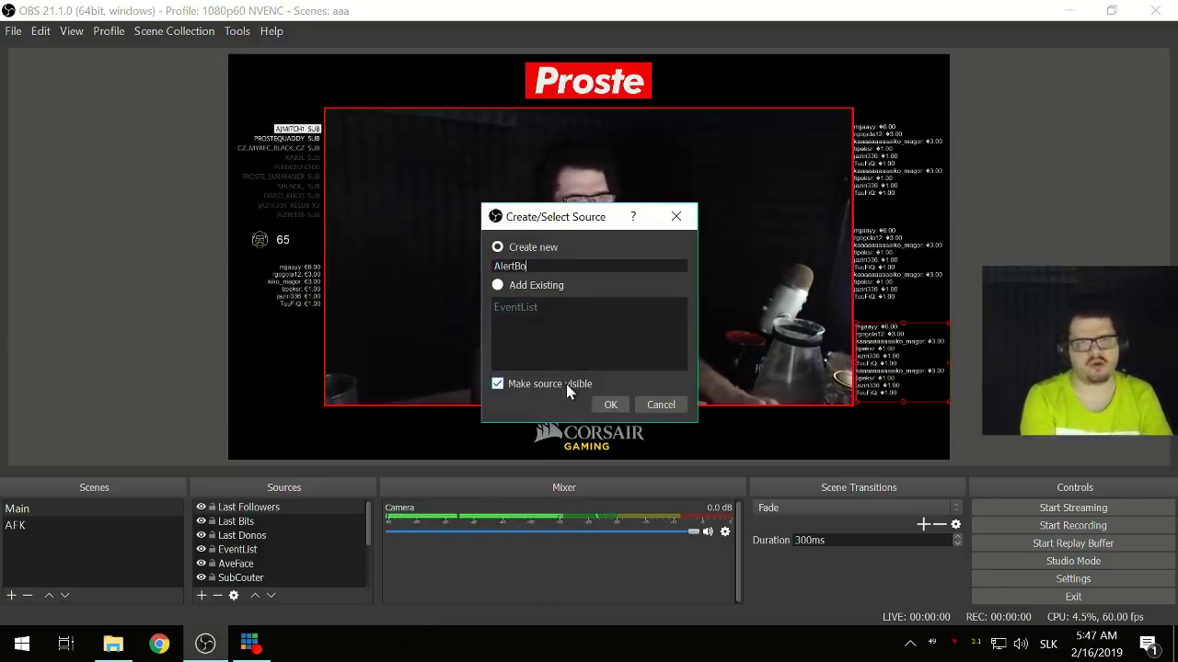
click(607, 405)
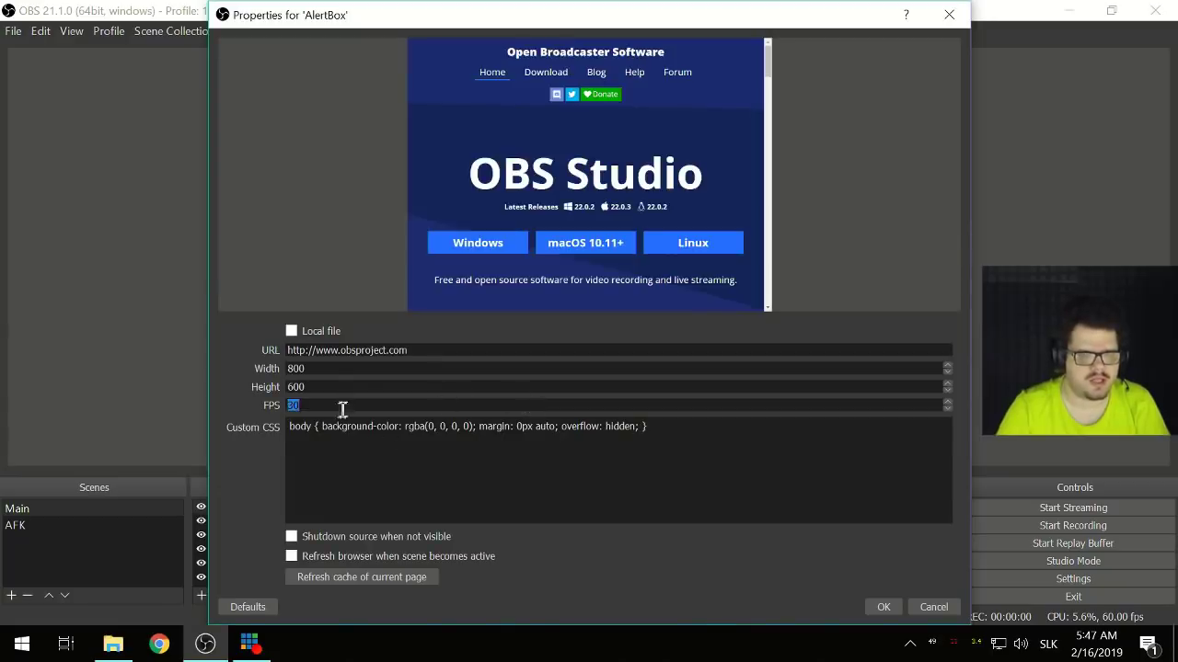
key(shift+Tab)
key(shift+Tab)
key(shift+Tab)
key(ctrl+v)
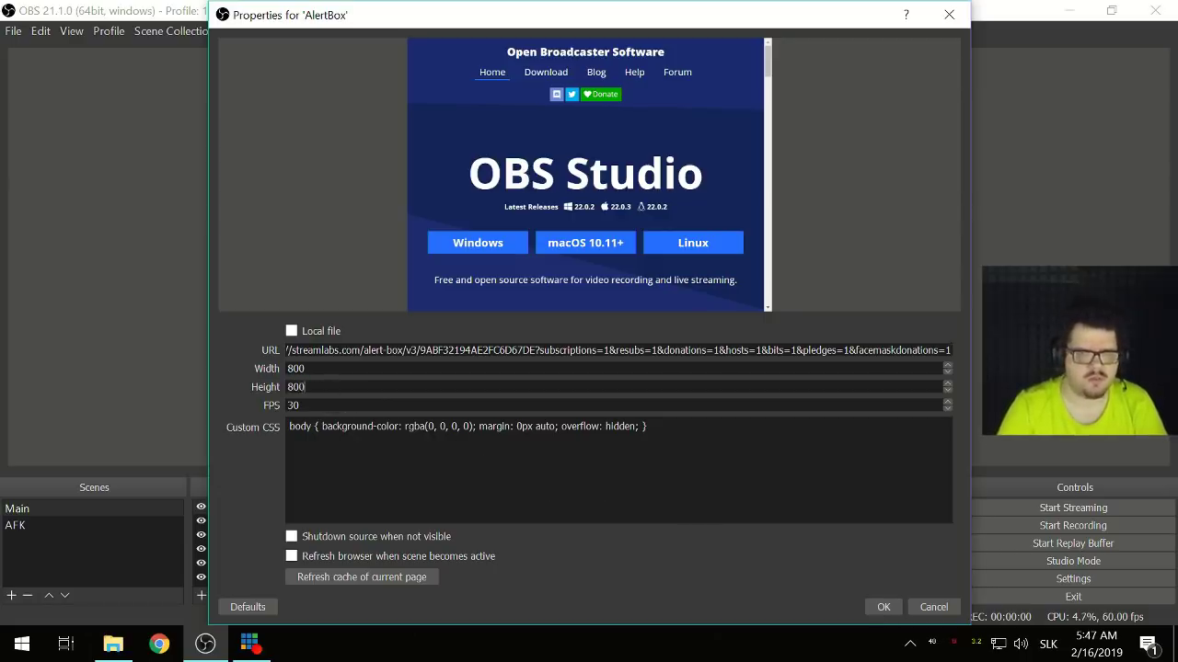
click(883, 608)
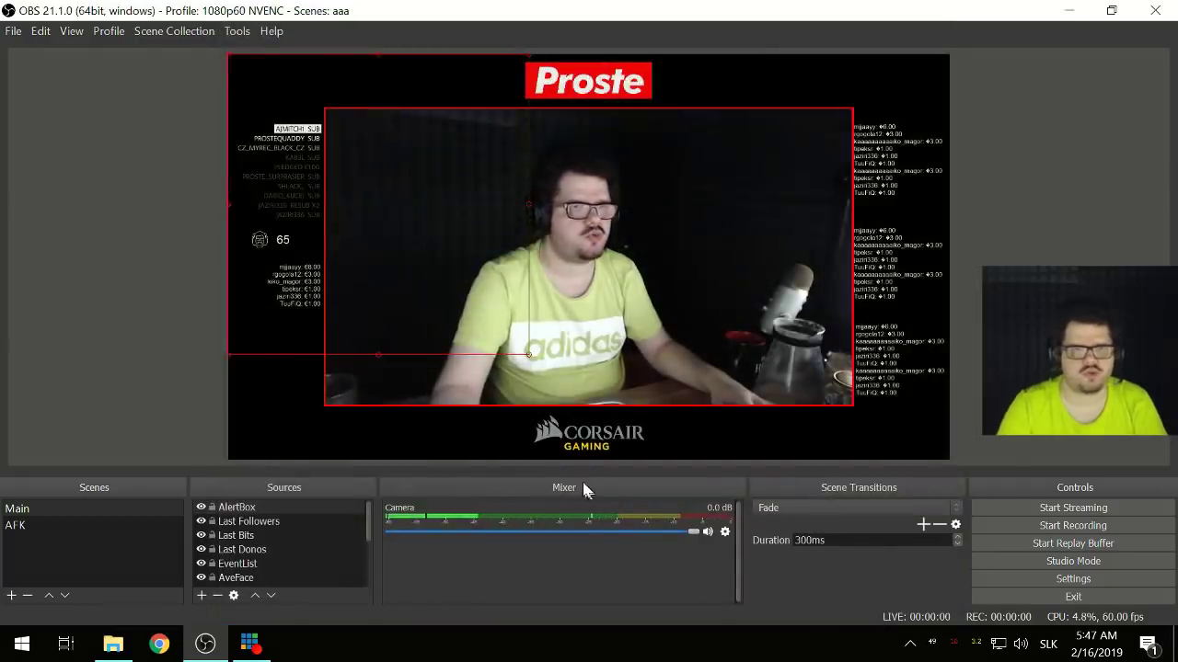
- Shrink the AlertBox frame and move it over the right side of the camera
mouse_move(598, 324)
mouse_down()
mouse_move(626, 309)
mouse_move(609, 327)
mouse_up()
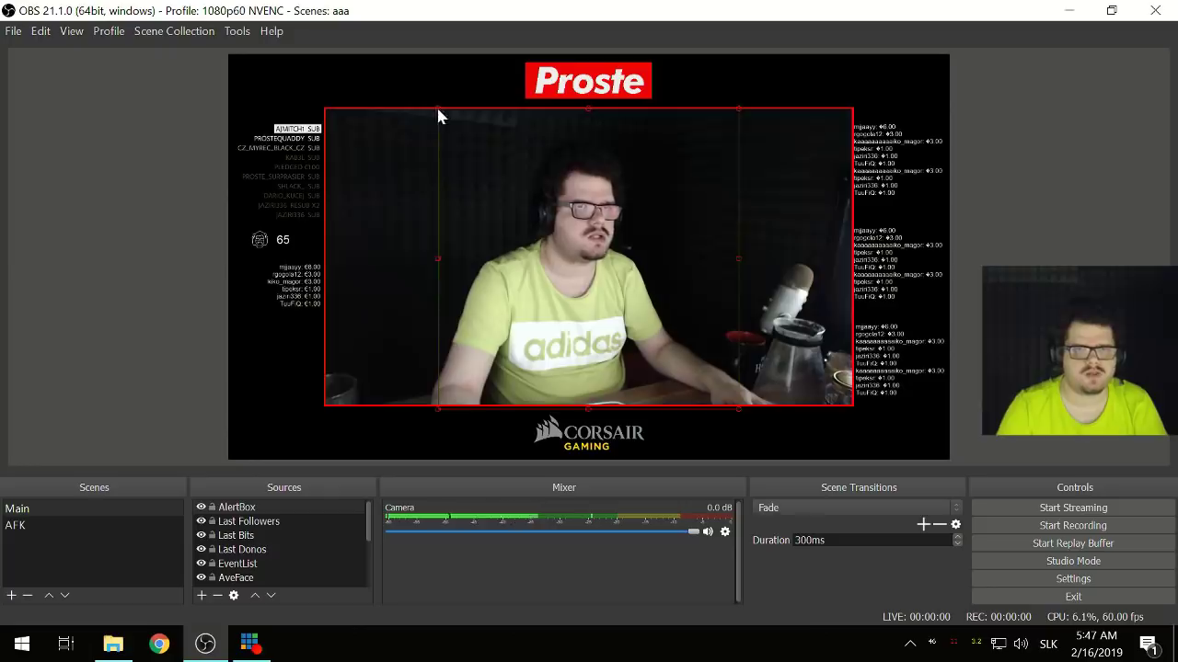
drag(438, 108, 484, 195)
drag(658, 368, 754, 323)
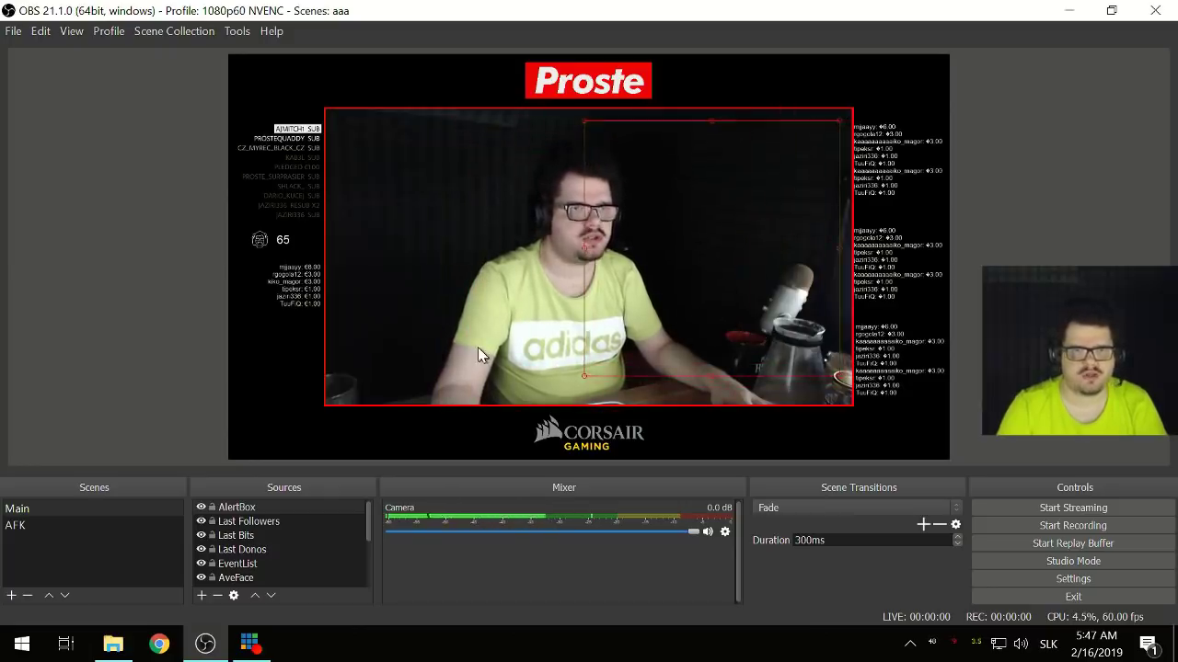
right_click(463, 314)
click(401, 285)
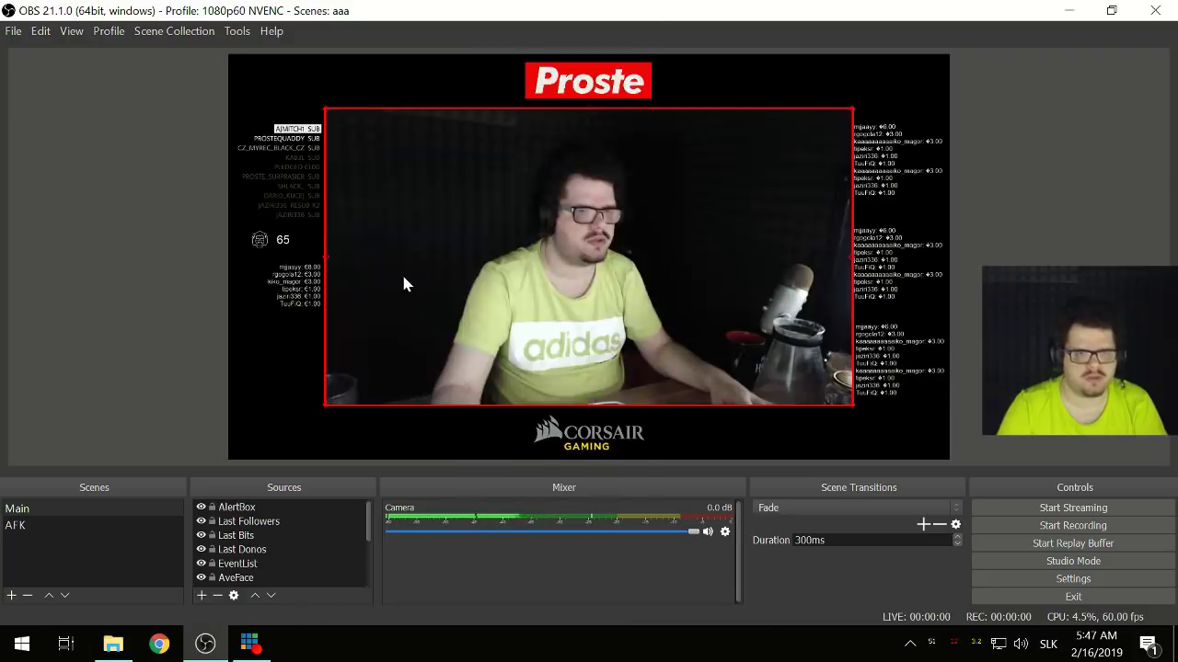
- Flip the camera image horizontally via Transform, then select the Main scene
right_click(421, 285)
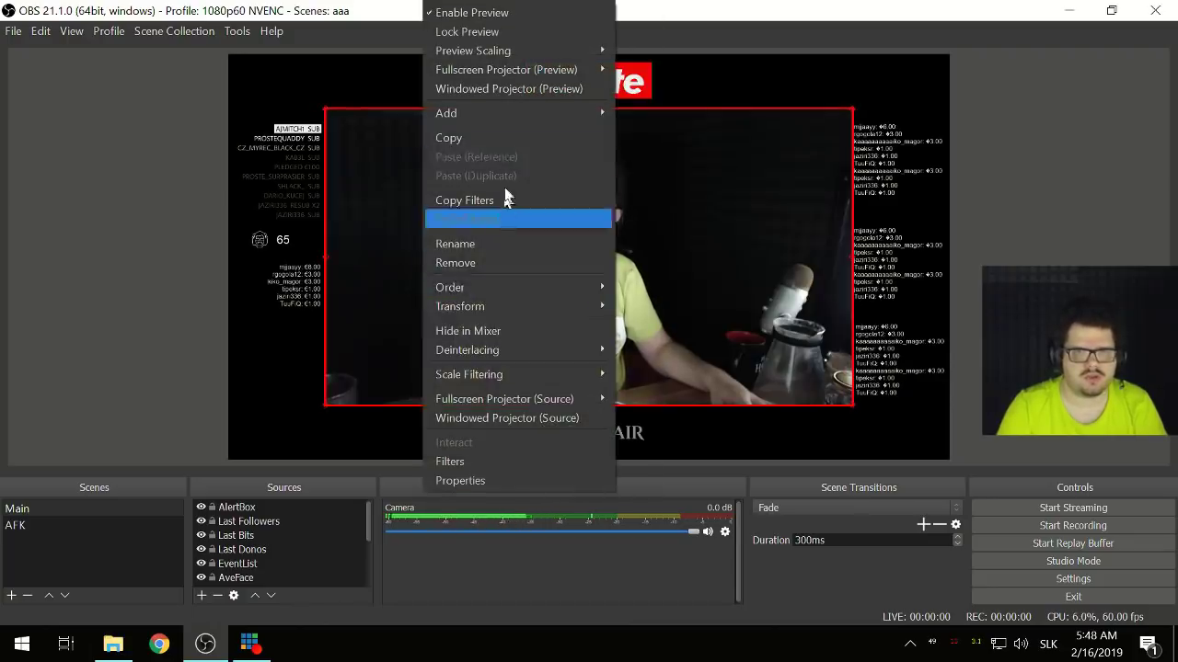
mouse_move(555, 399)
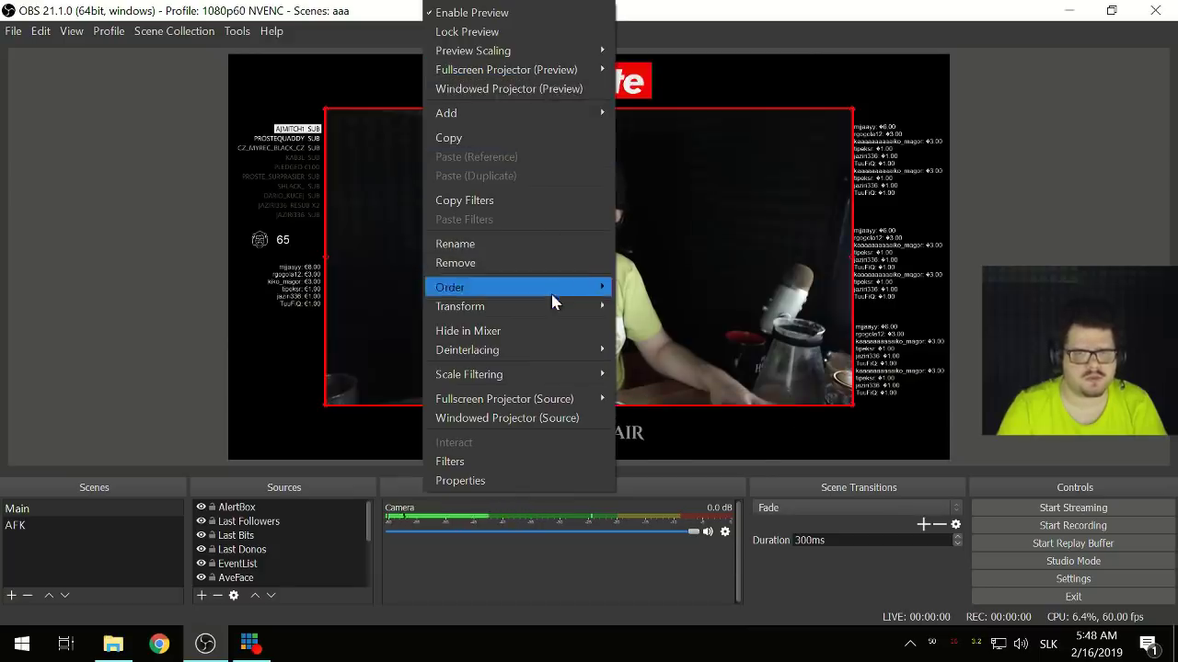
mouse_move(552, 306)
click(727, 450)
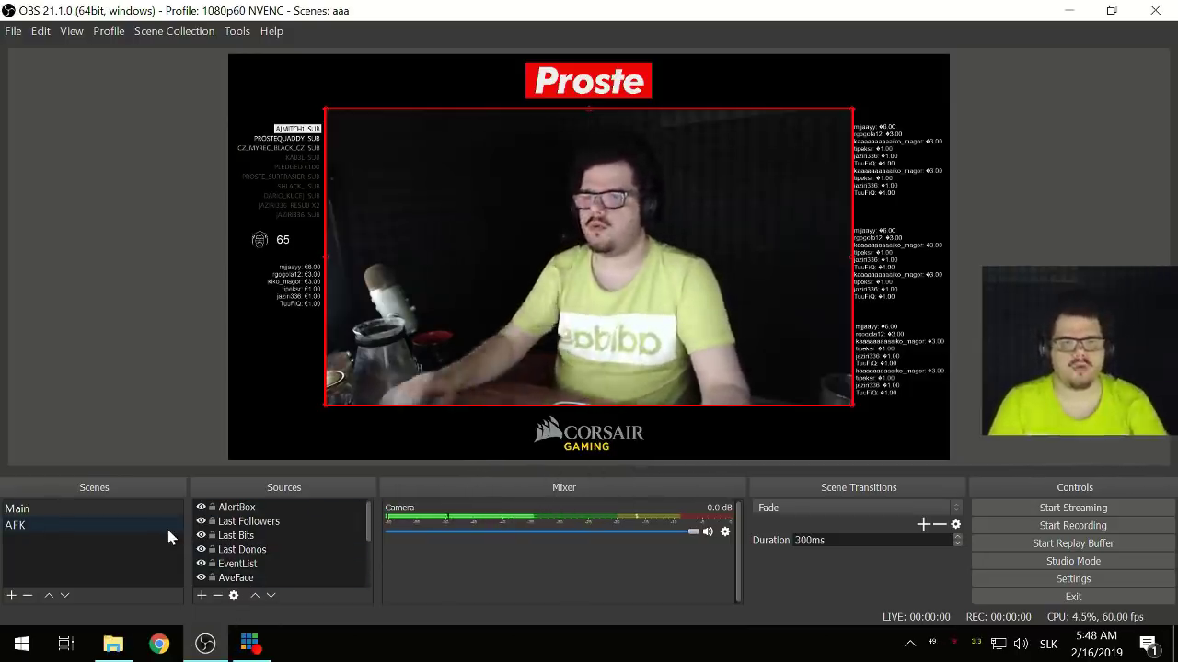
click(115, 576)
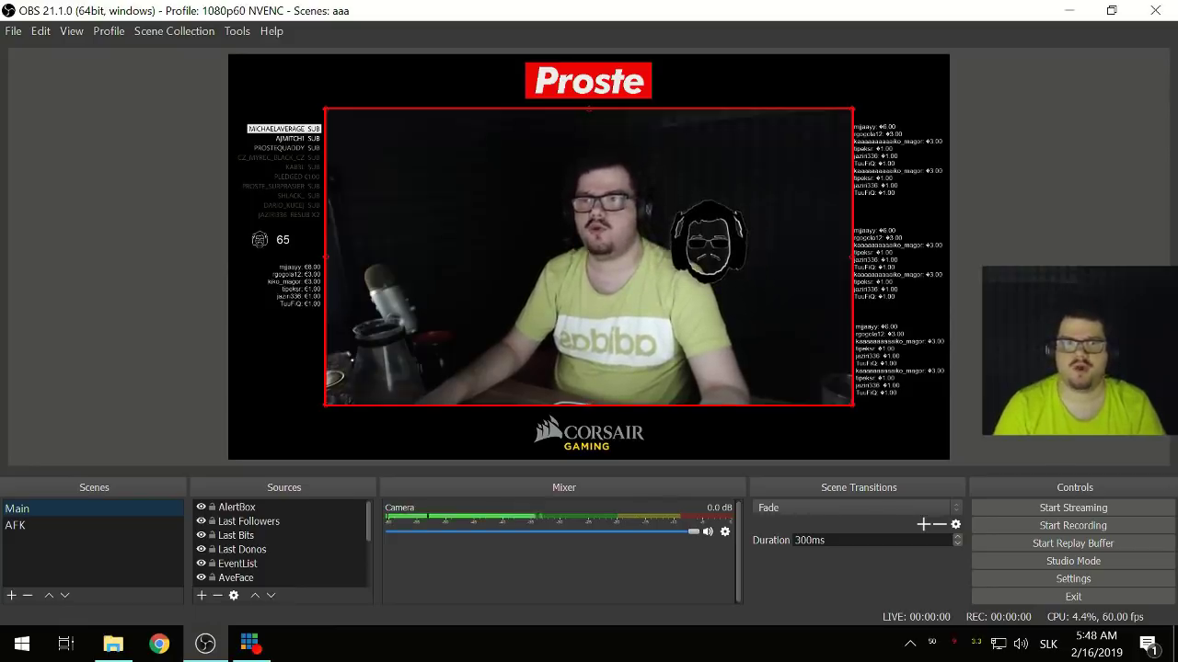
right_click(438, 558)
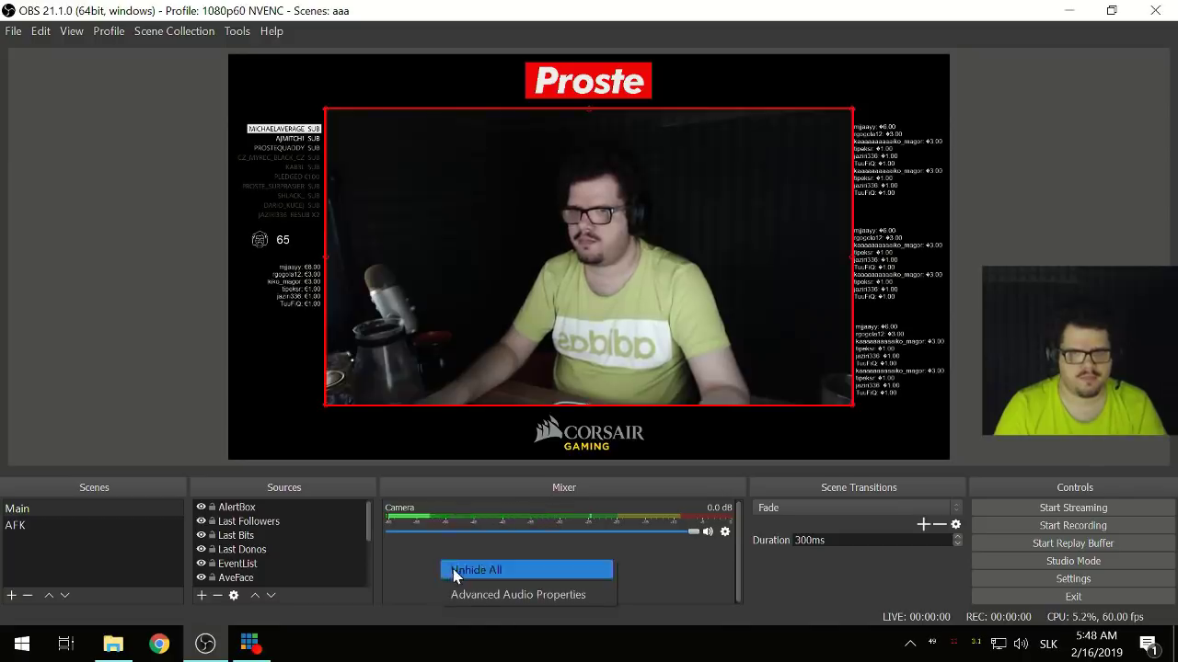
click(452, 571)
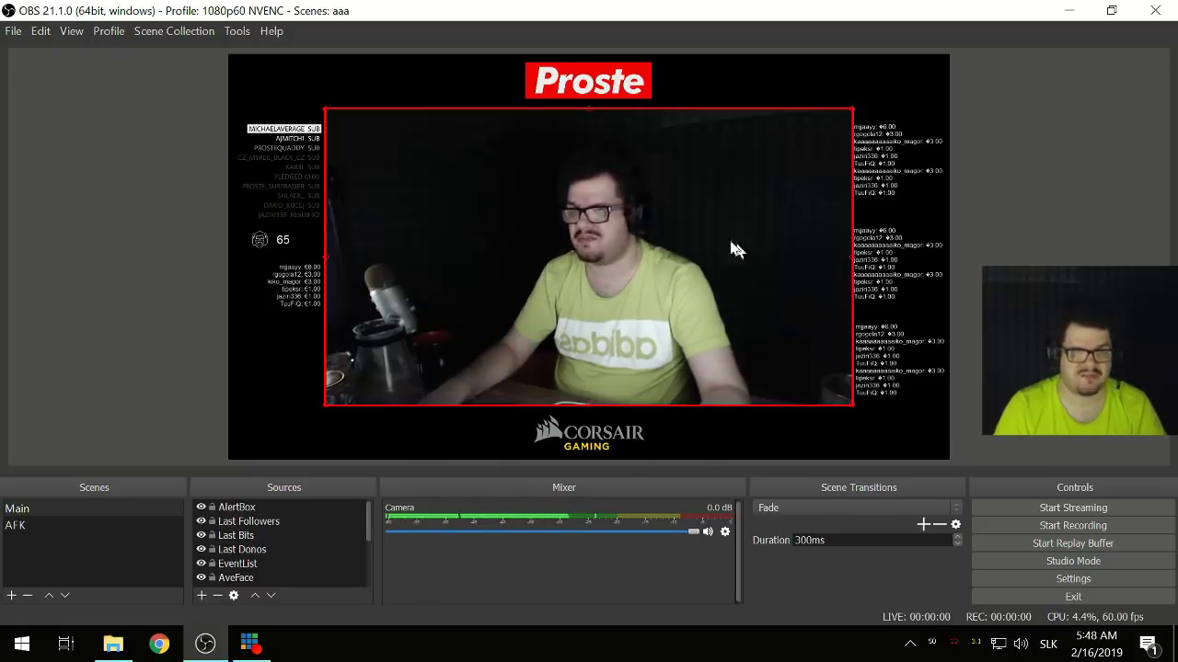
right_click(296, 506)
click(322, 496)
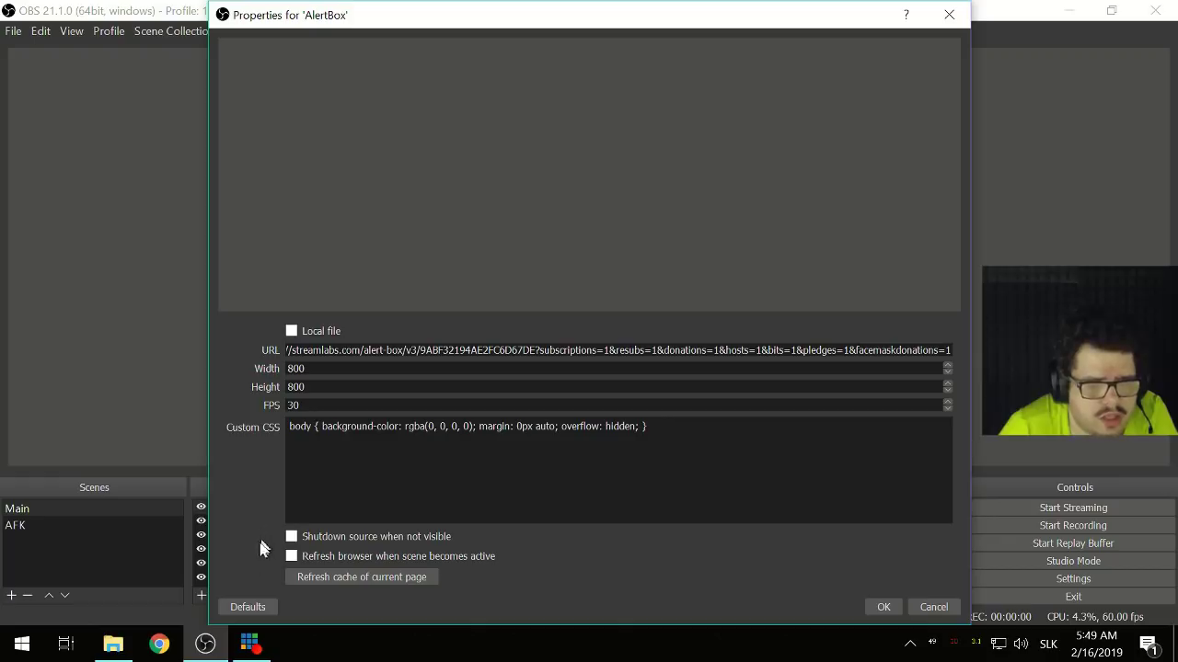
click(870, 608)
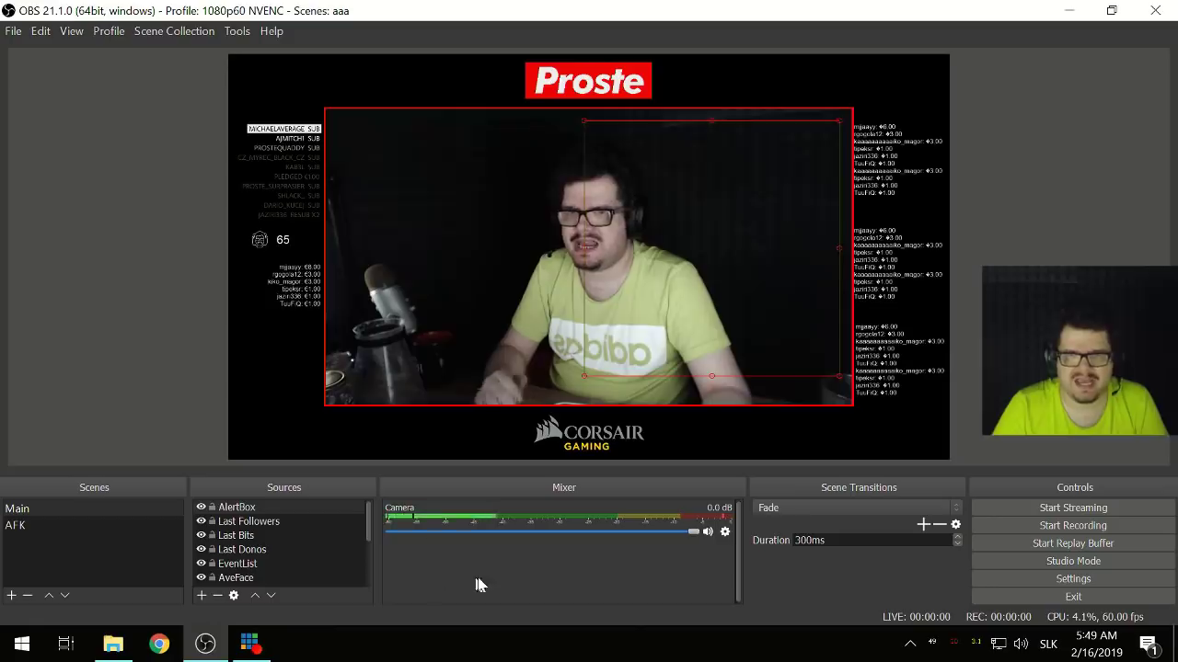
- Set Desktop Audio Device to Default in the Audio settings and apply
click(1007, 578)
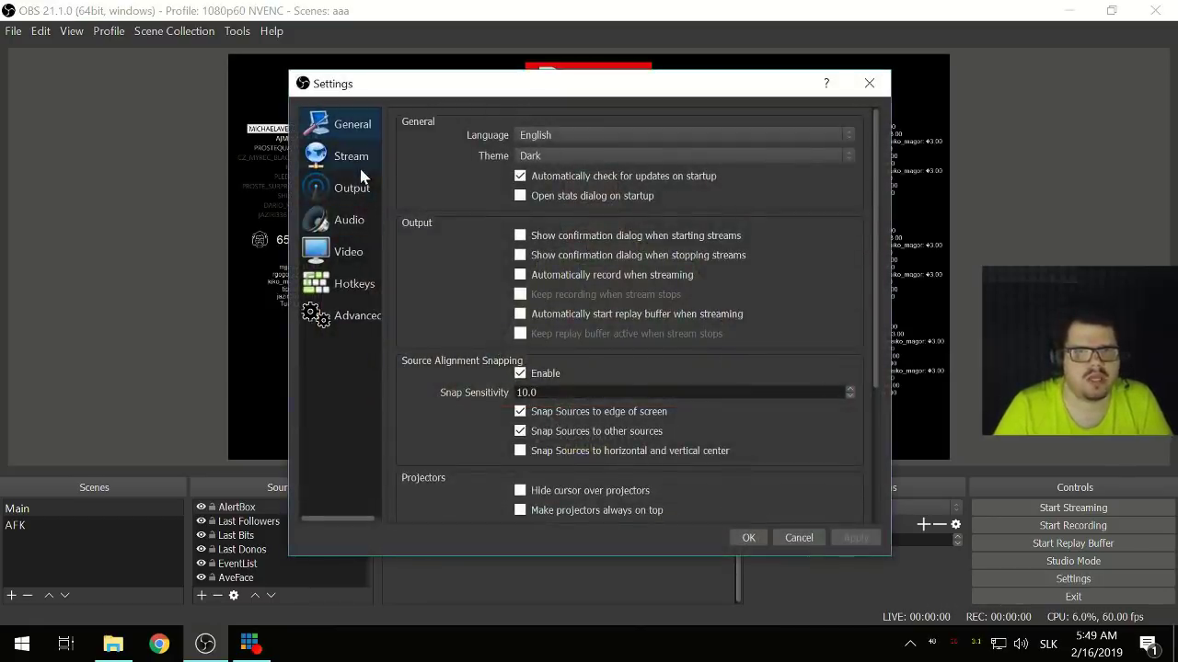
click(359, 227)
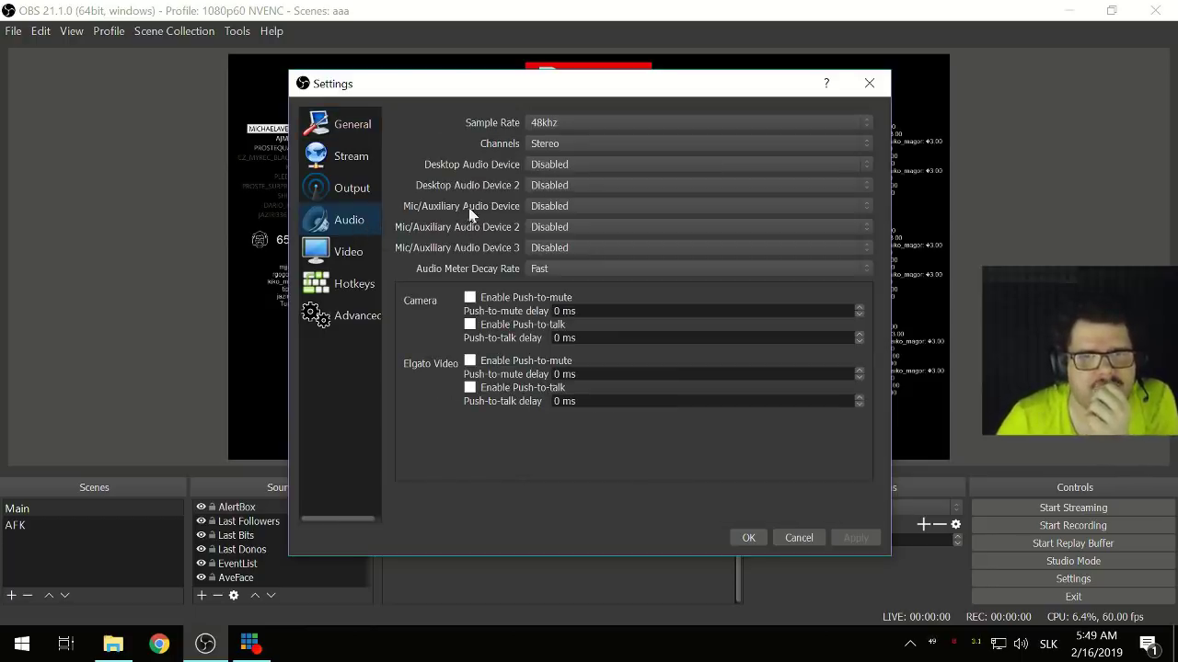
click(573, 171)
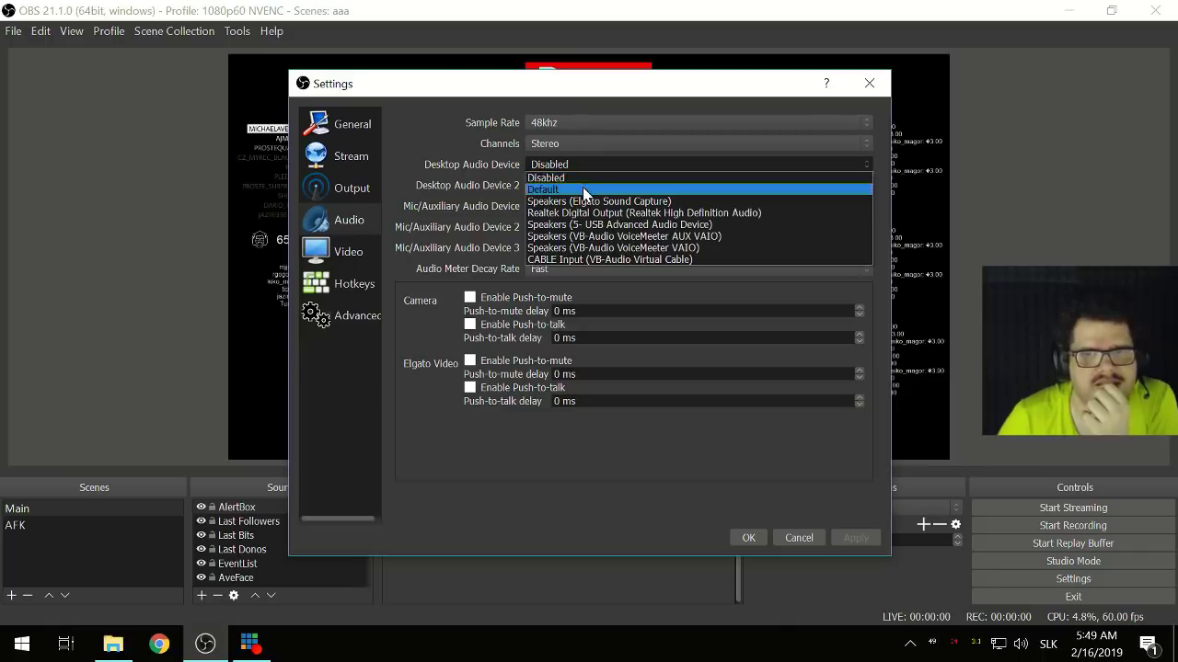
click(583, 189)
click(862, 544)
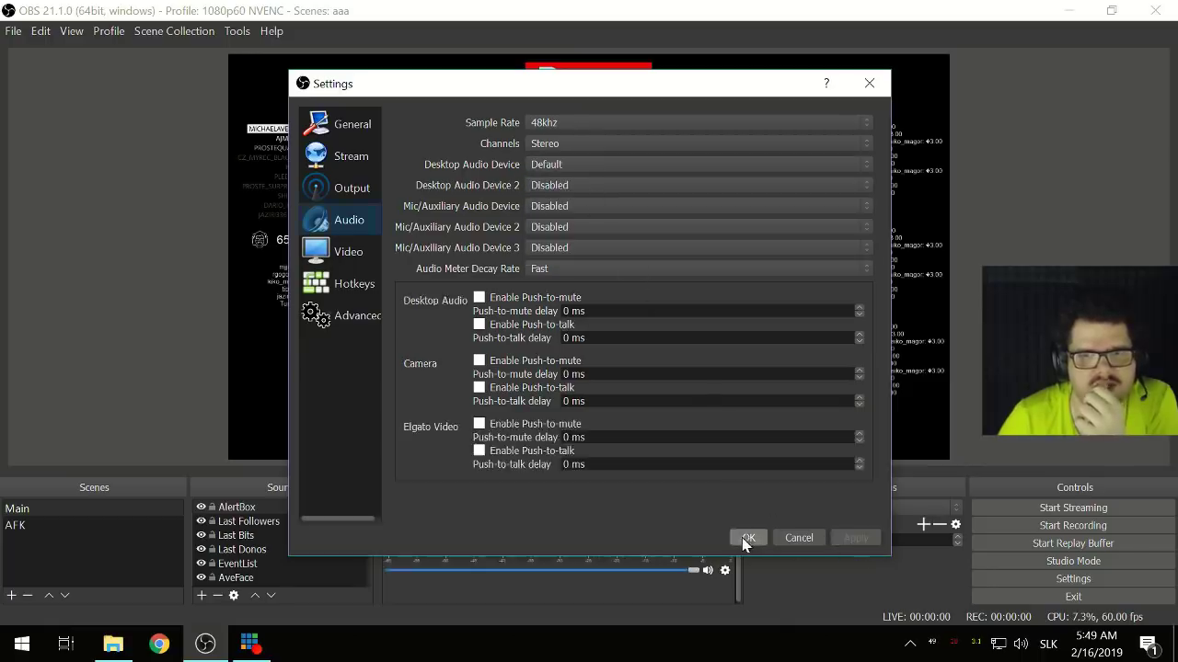
click(745, 537)
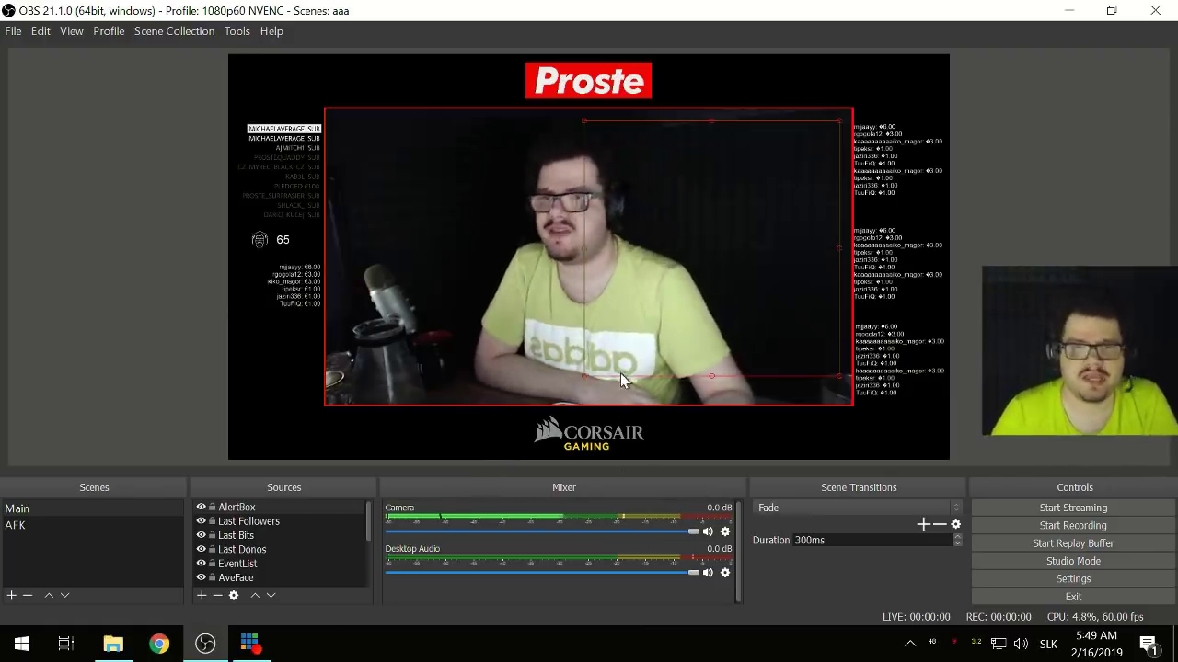
- Show the Scene Collection menu listing aaa and the AveStream collections
right_click(318, 366)
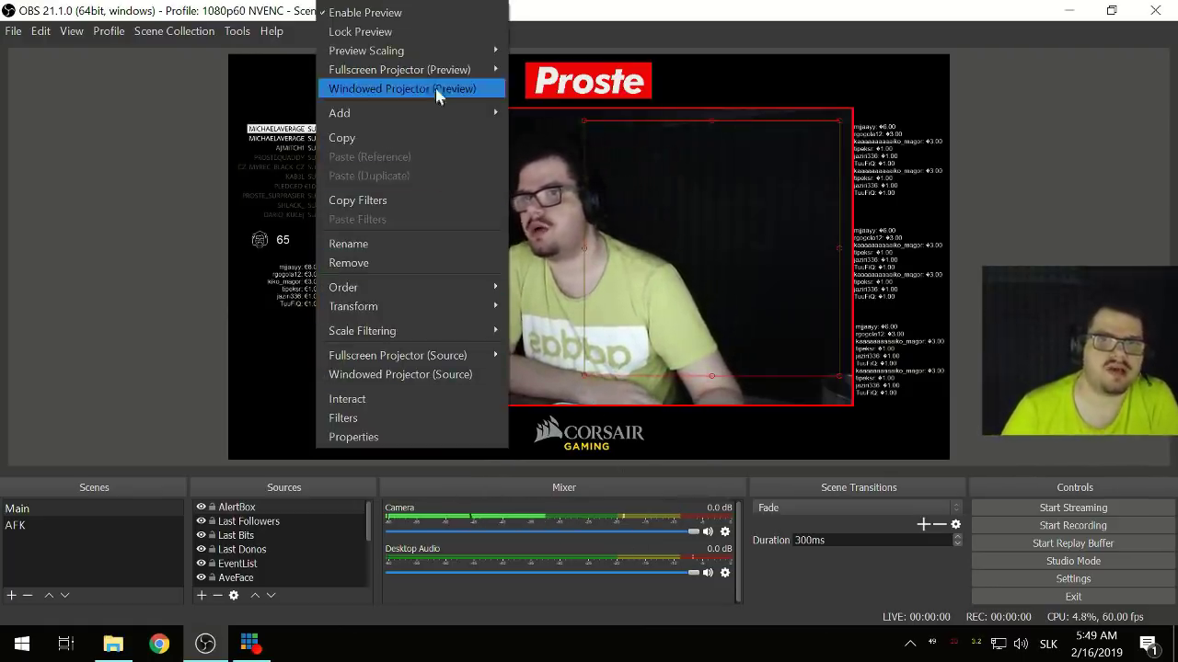
click(155, 237)
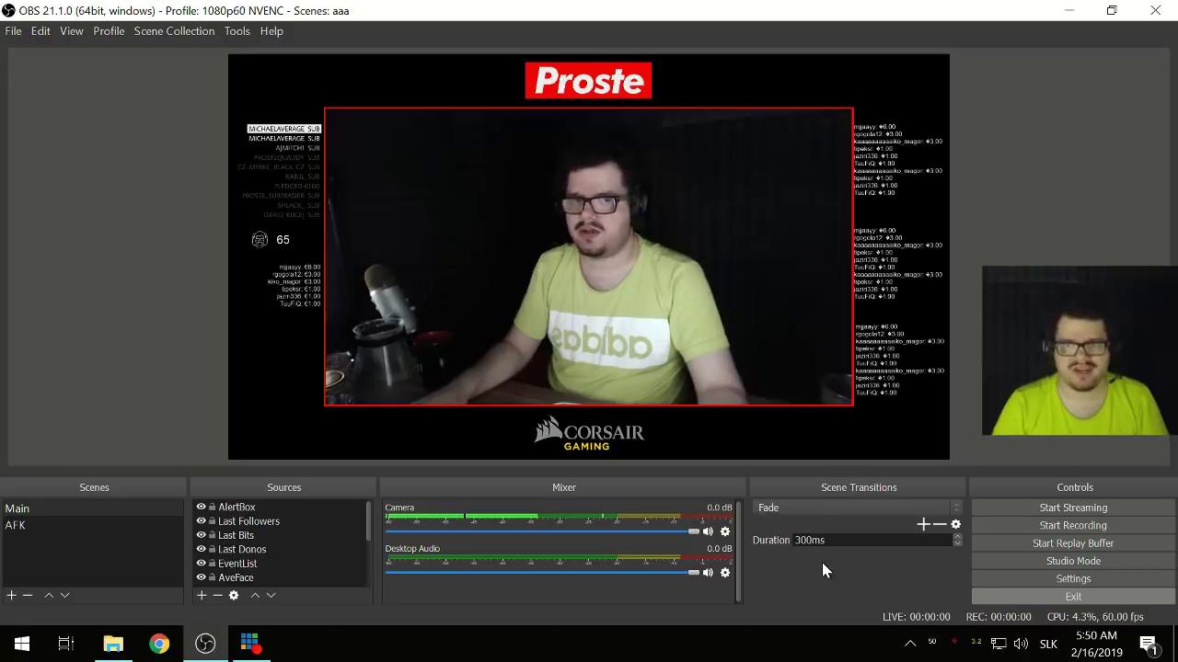
key(super+d)
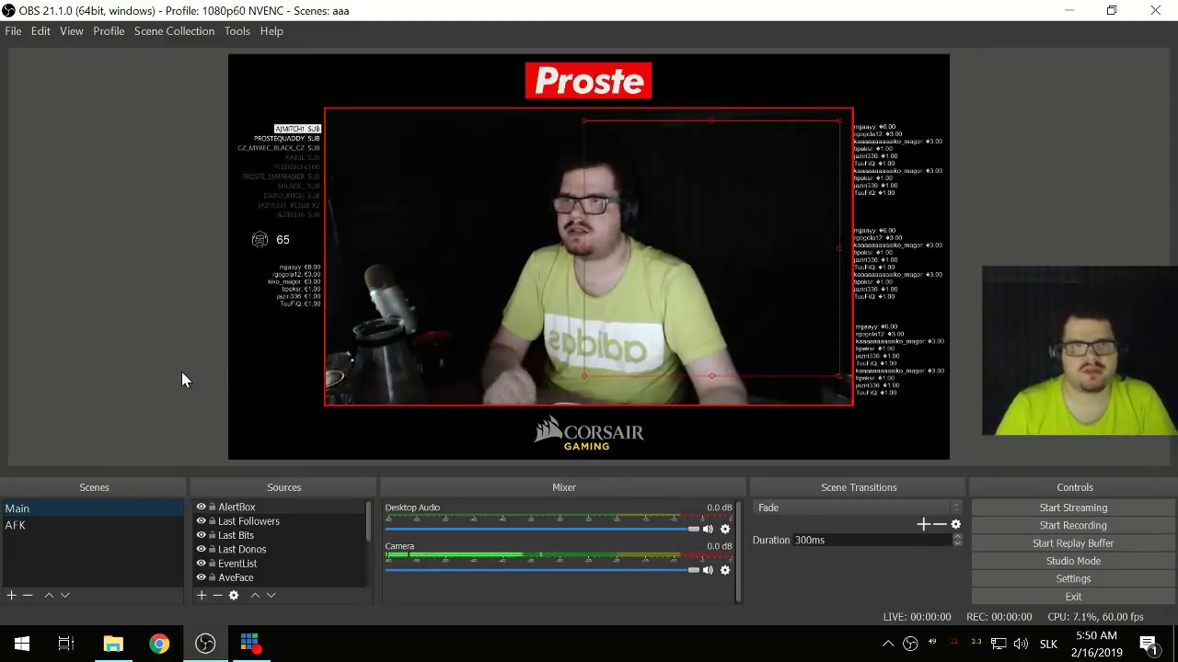
click(153, 35)
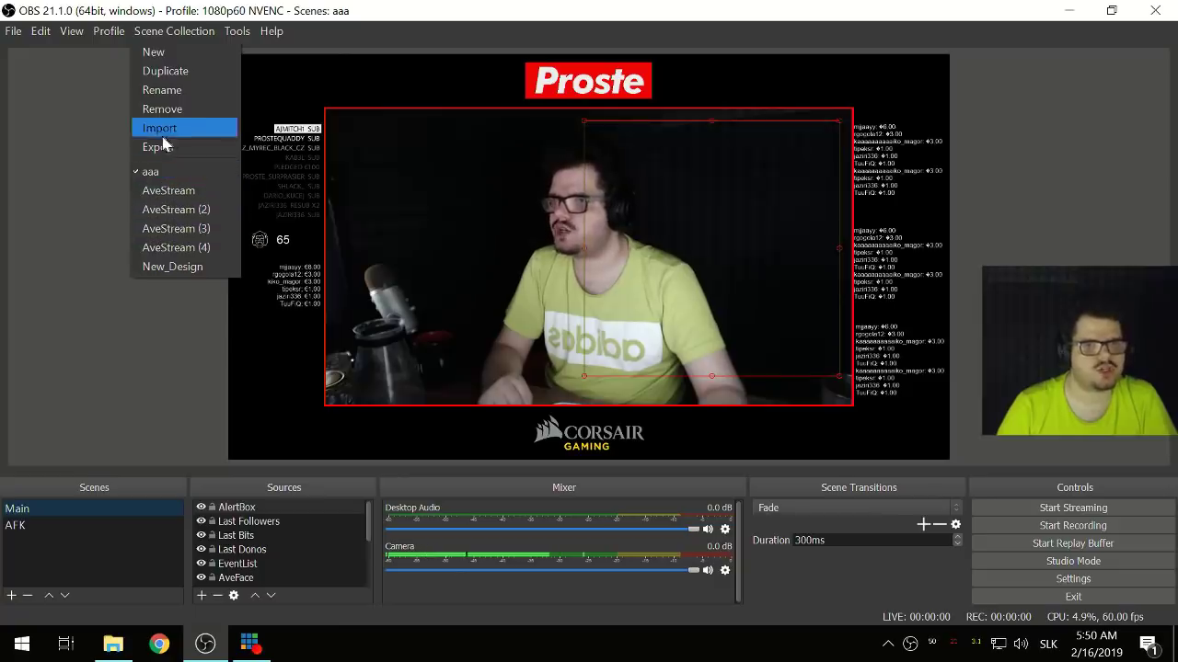
click(51, 244)
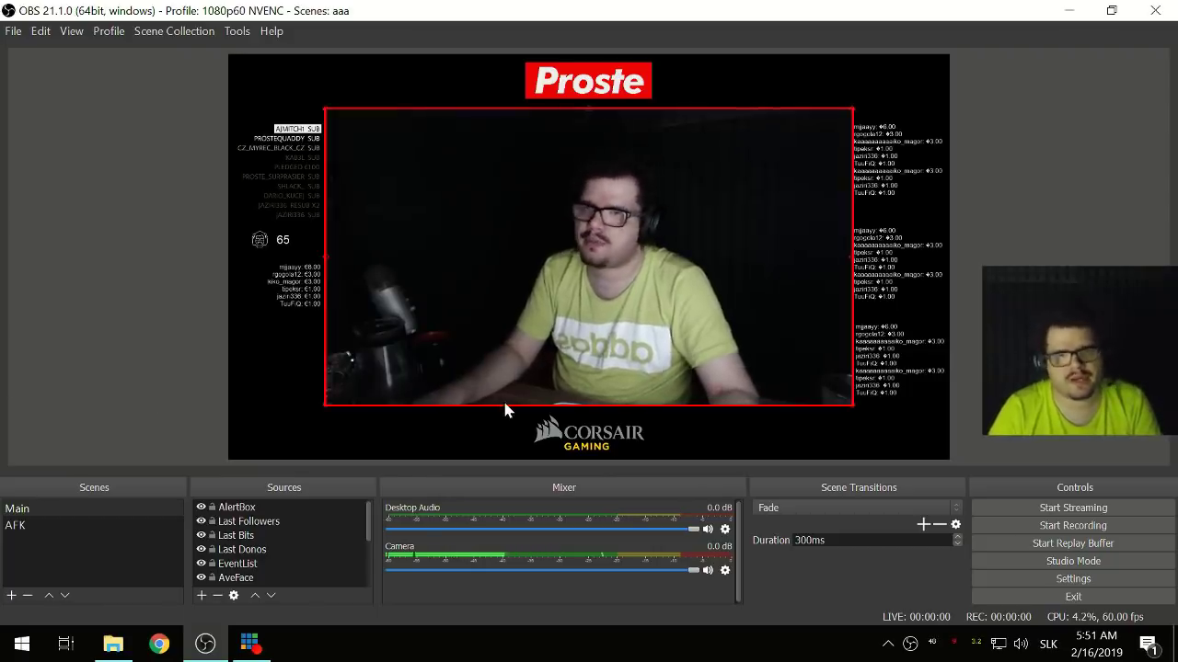
right_click(374, 372)
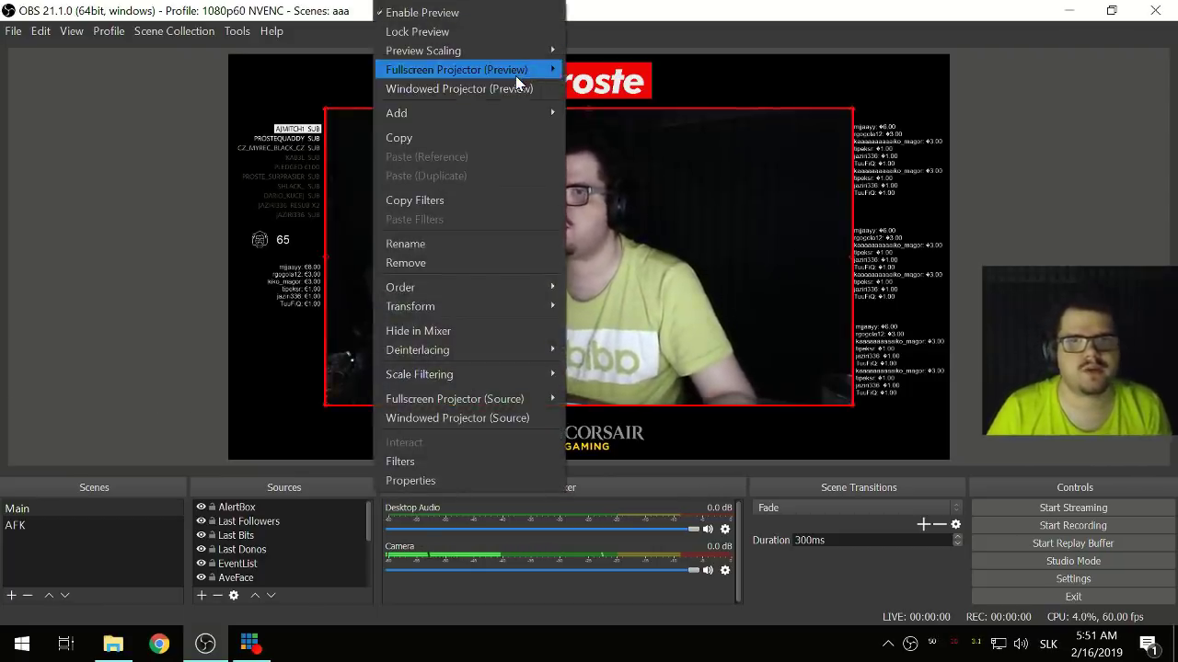
click(655, 262)
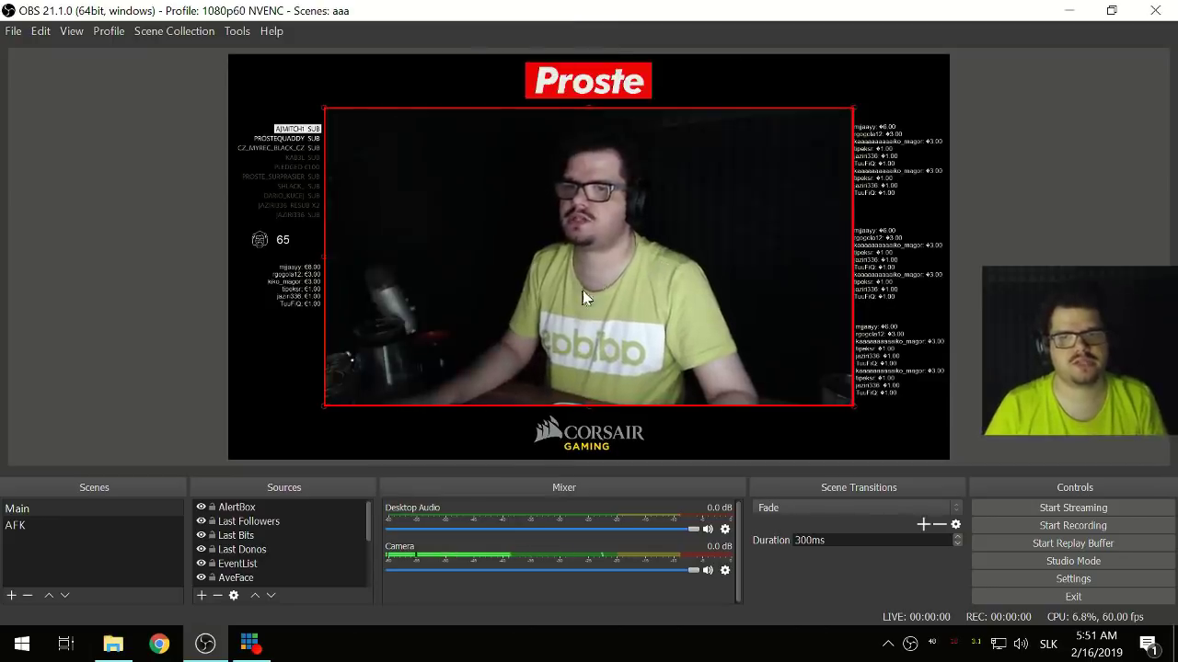
right_click(582, 289)
click(441, 251)
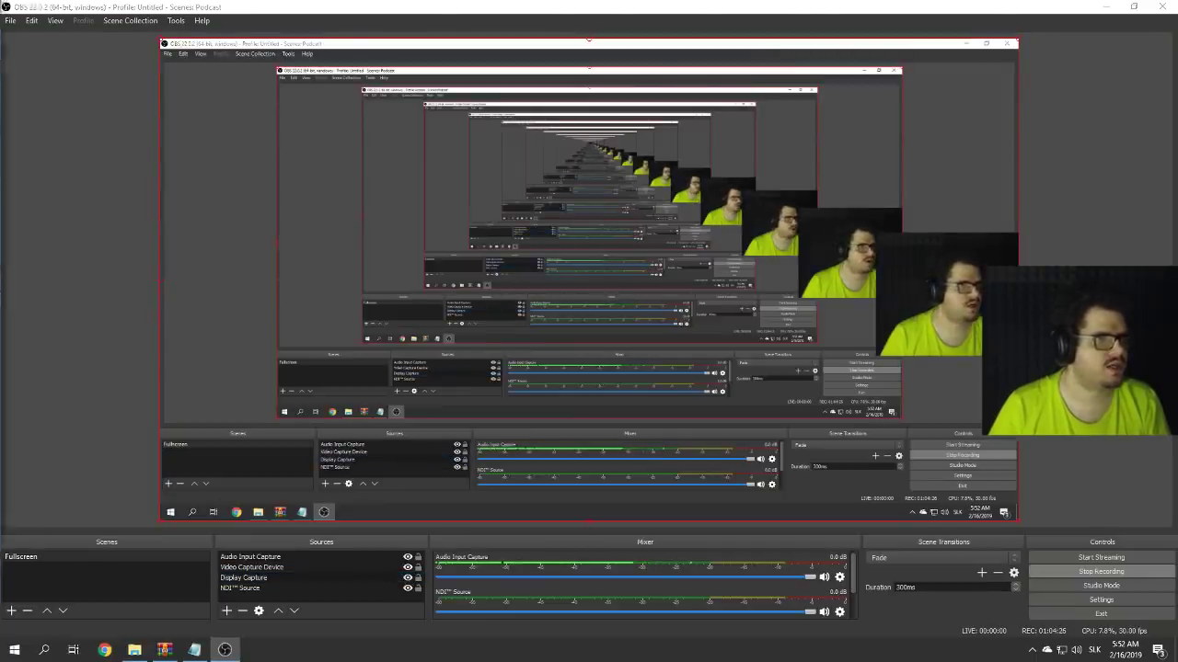
- Maximize the browser, keep the Chat Box theme on Twitch, copy its widget URL, and minimize the browser
drag(643, 154, 692, 143)
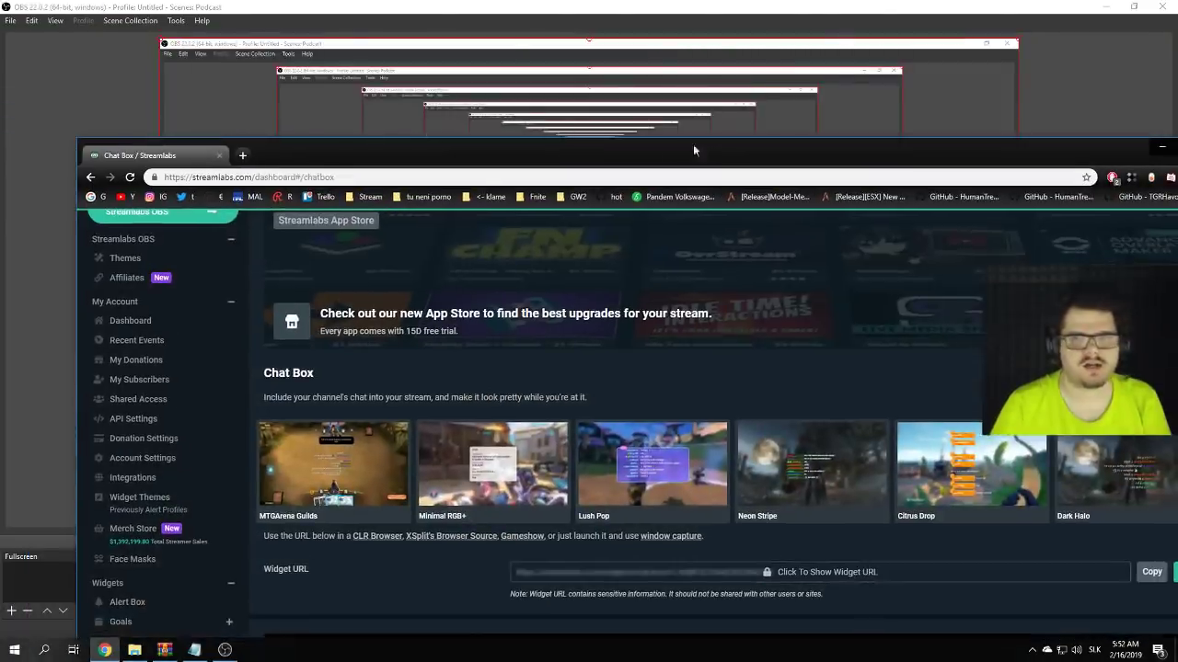
double_click(656, 148)
scroll(368, 469, down, 2)
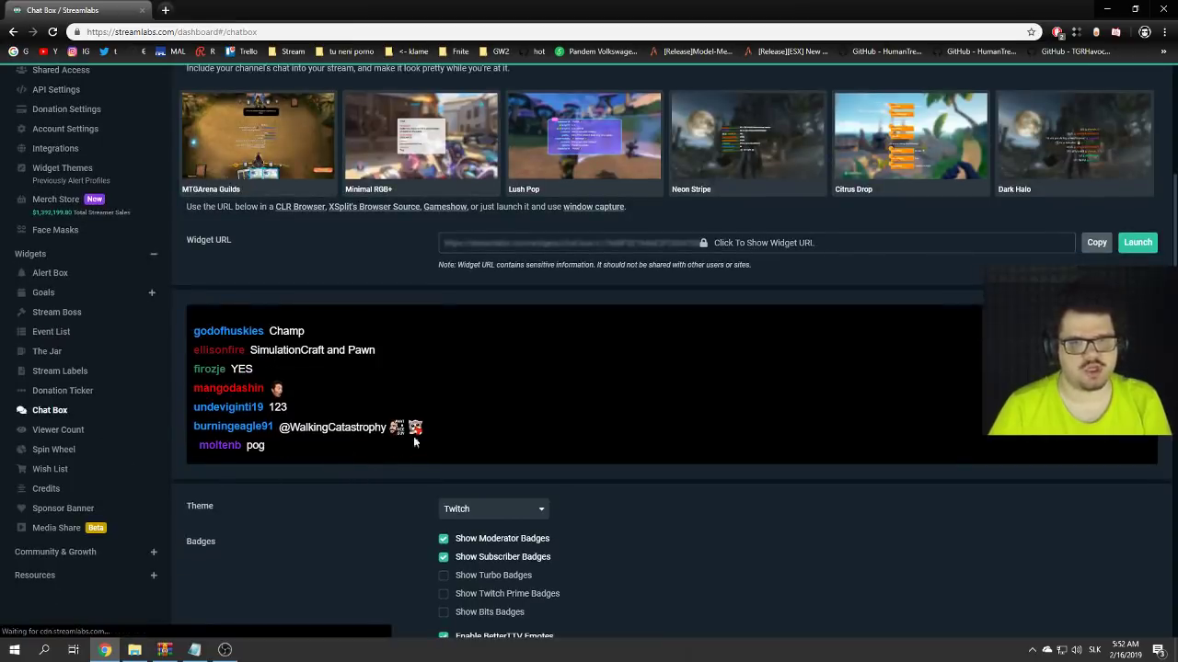
scroll(315, 486, down, 3)
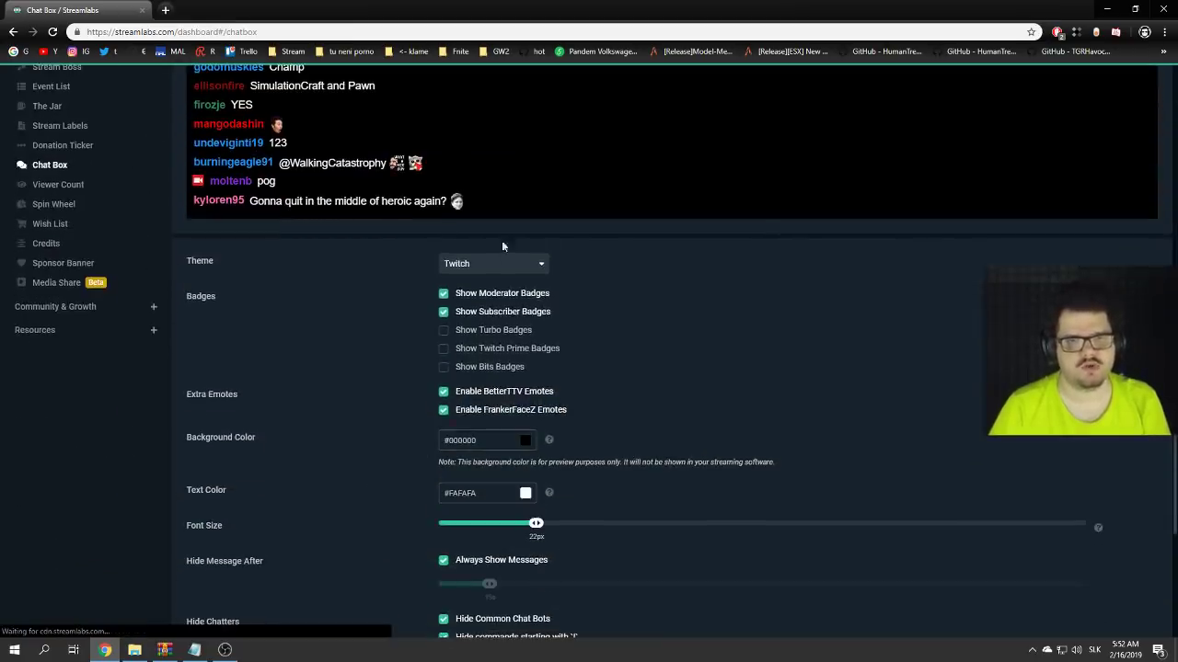
click(478, 267)
click(490, 267)
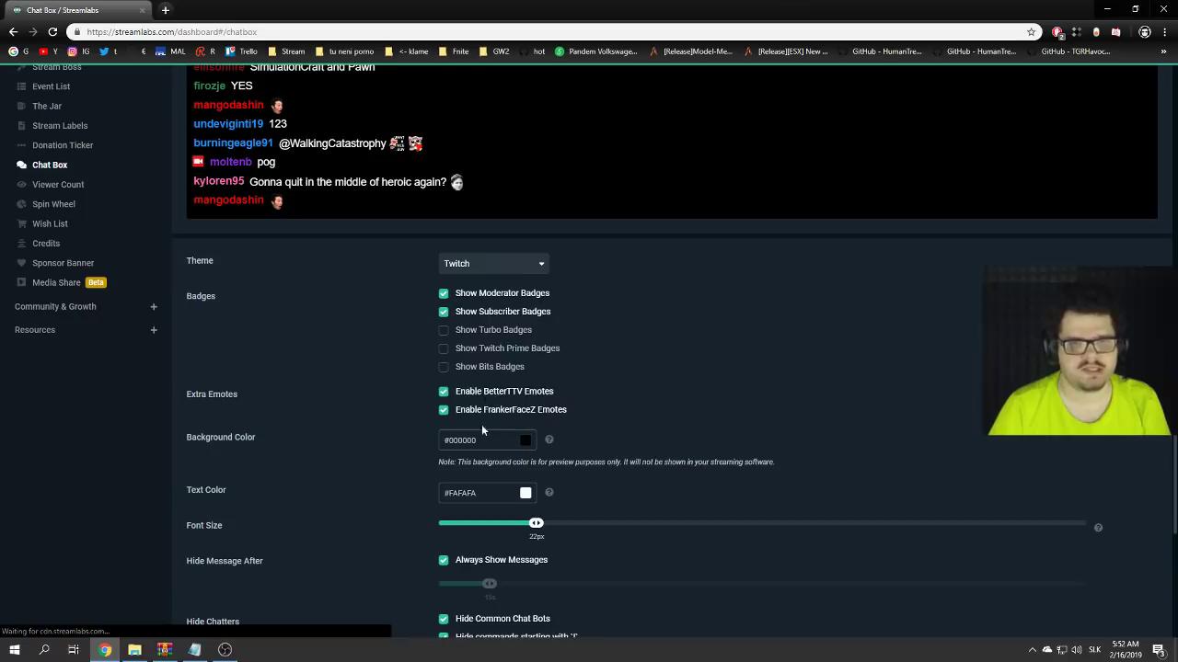
scroll(328, 444, up, 3)
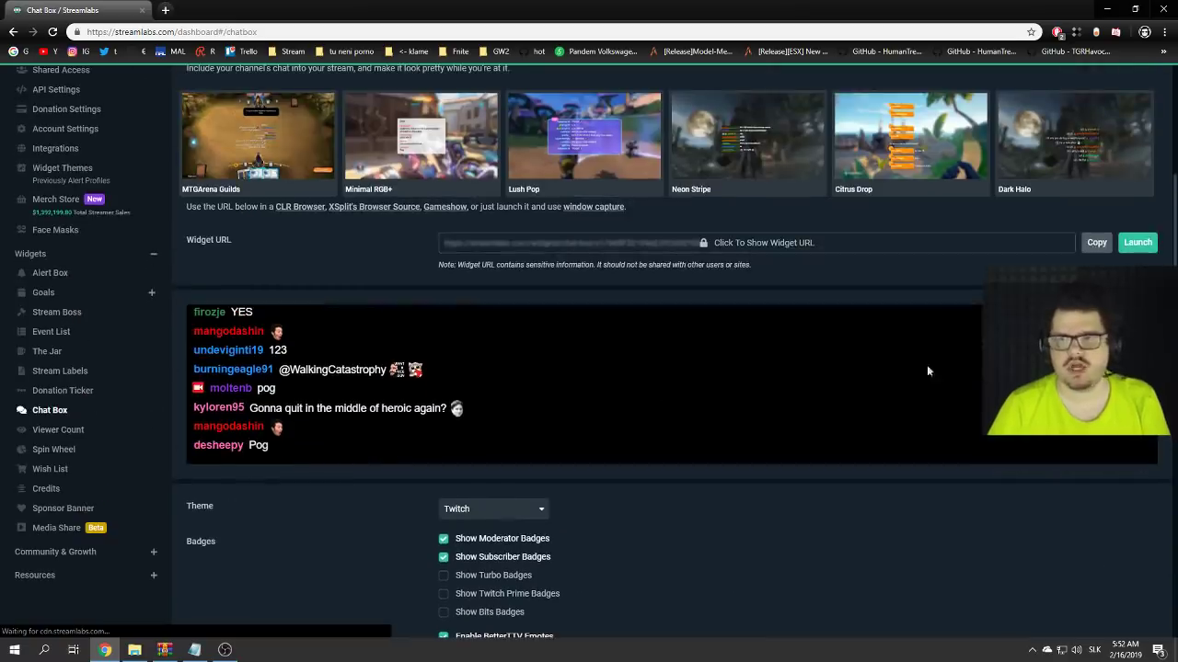
click(1089, 245)
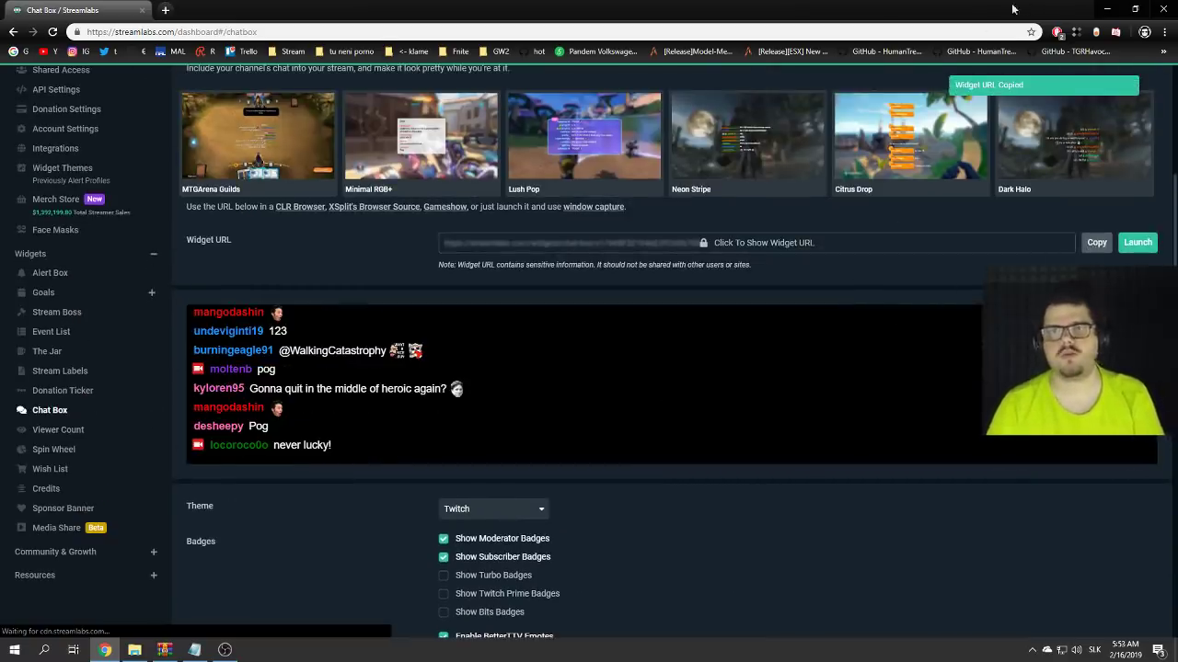
click(1107, 8)
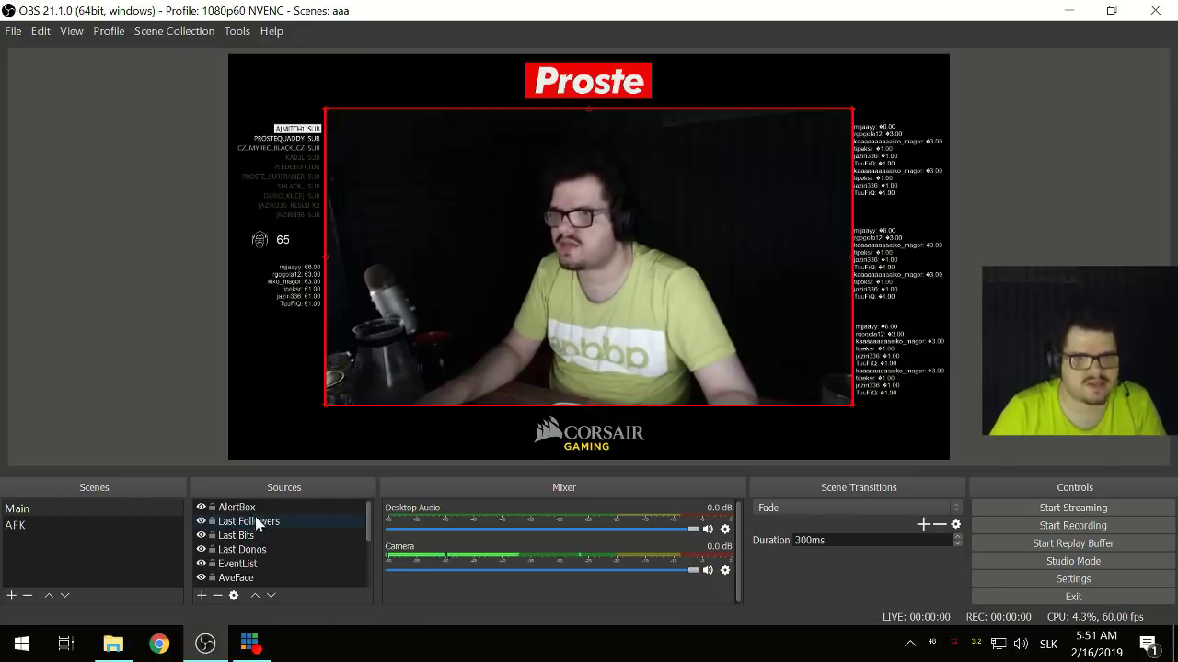
- Add a browser source named 'Chat' loading the pasted Streamlabs chat box URL
click(201, 595)
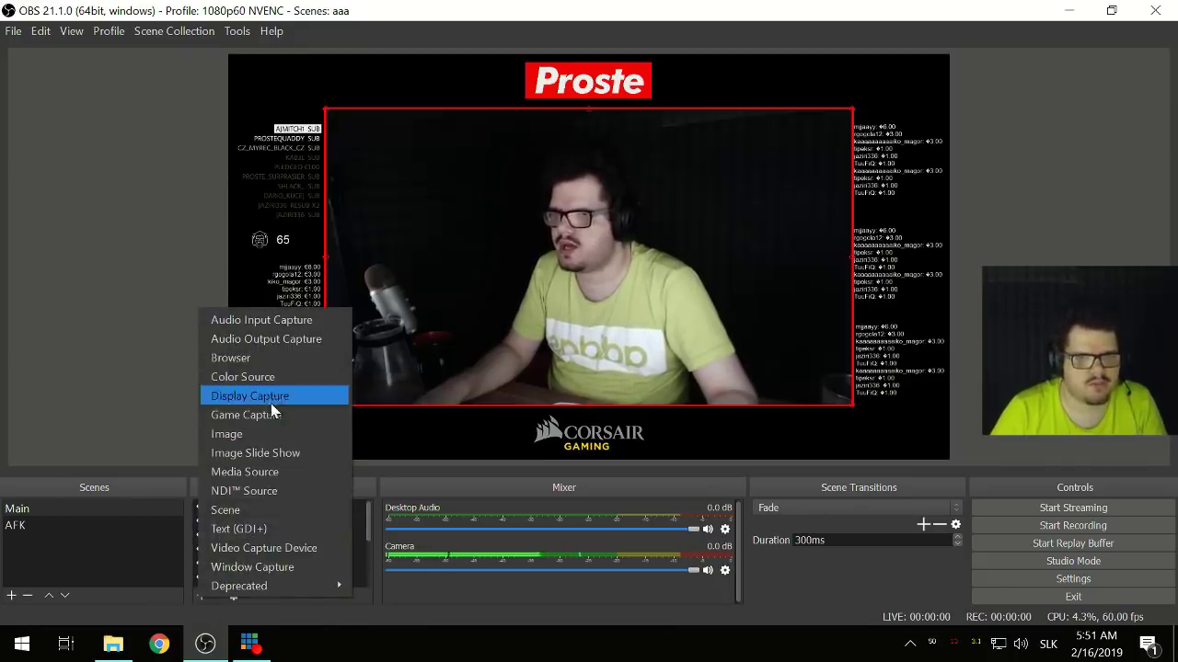
click(260, 360)
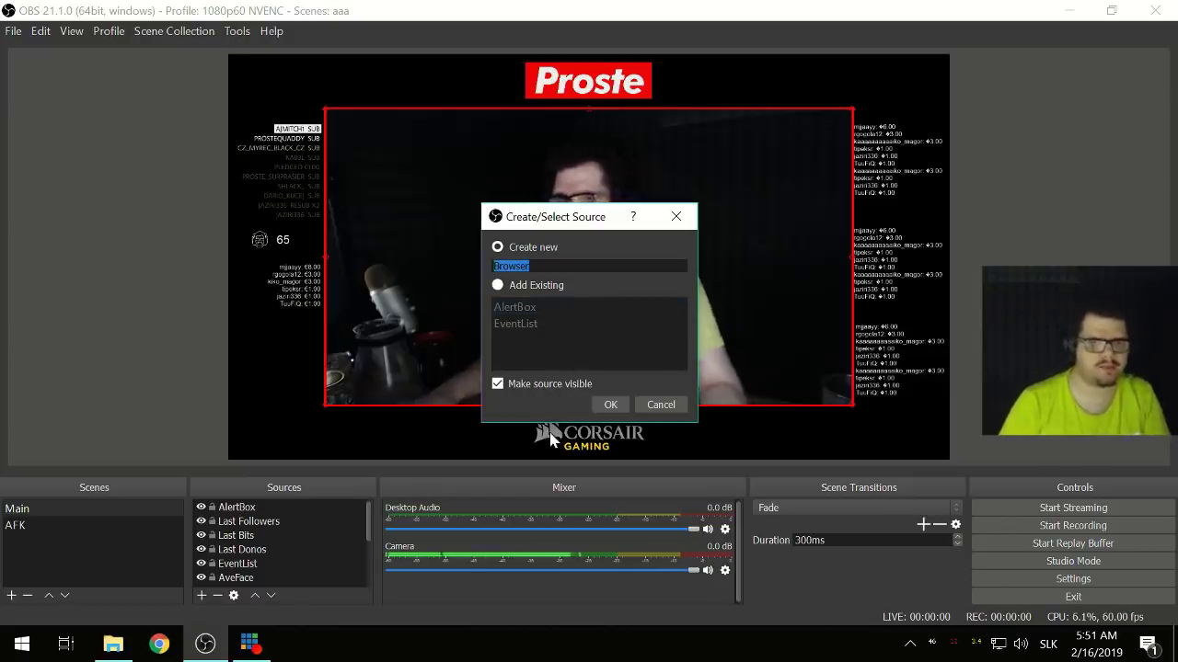
text(Chat)
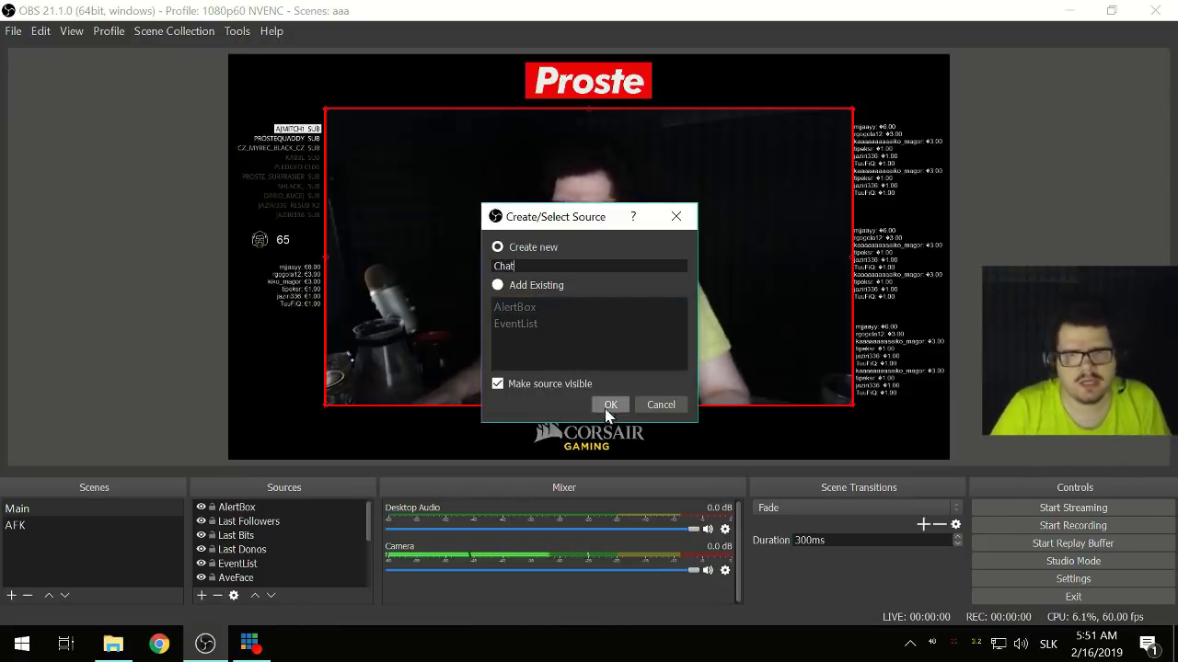
click(610, 405)
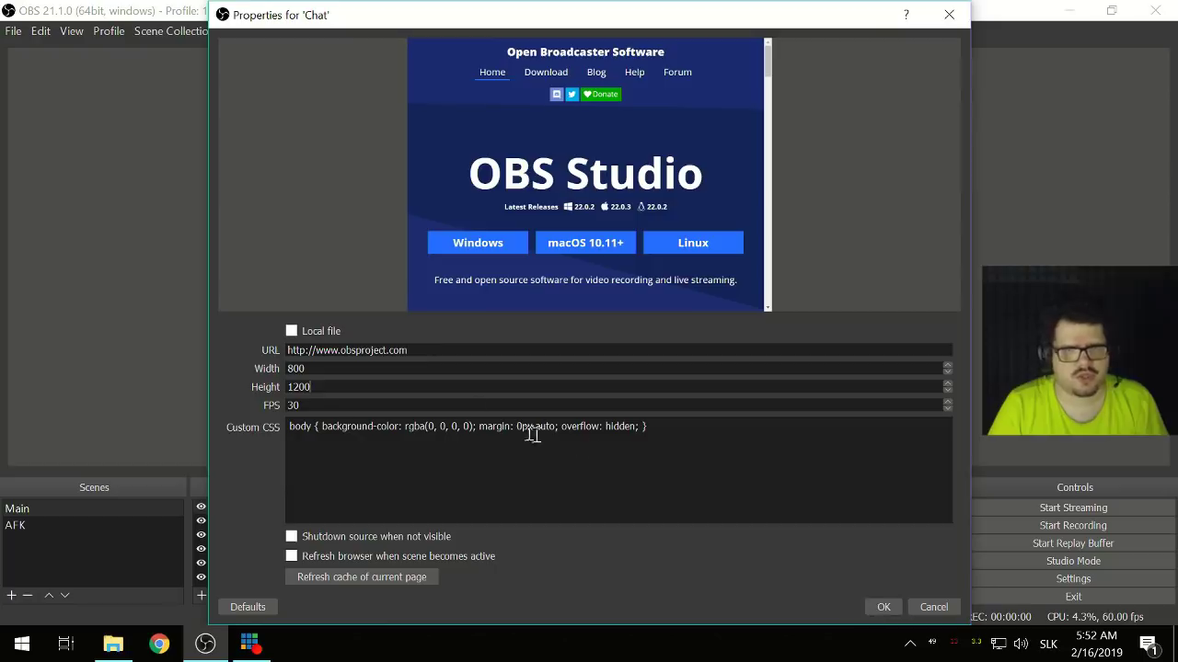
key(ctrl+v)
click(881, 606)
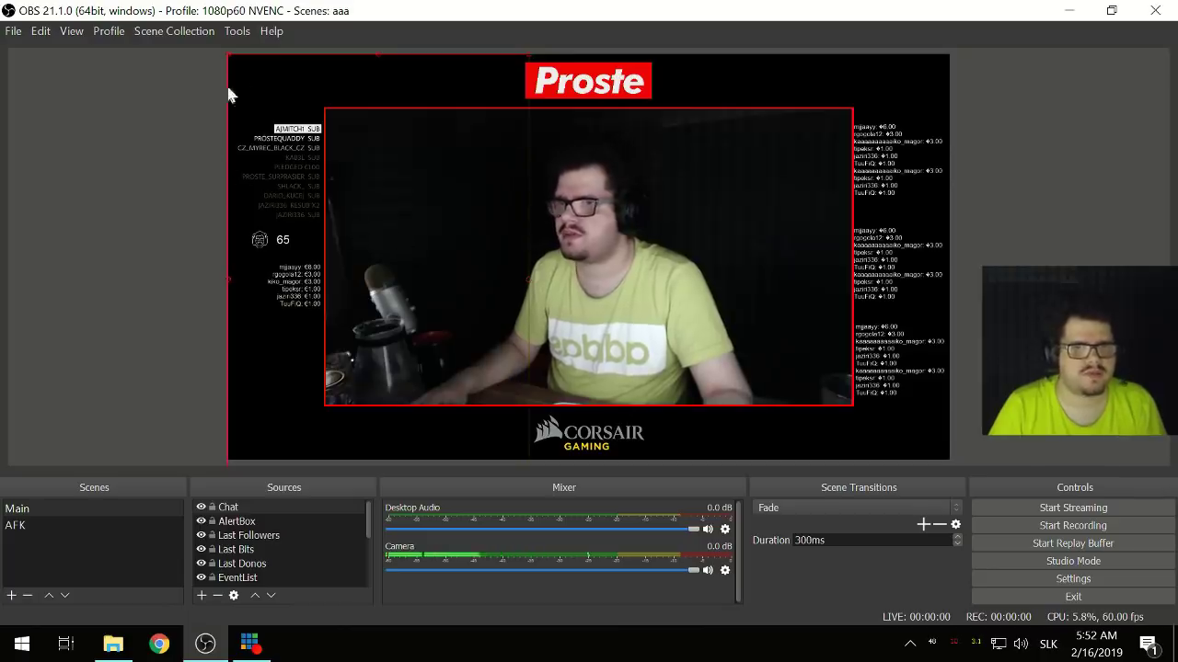
- Drag the Chat overlay's top-left and bottom-right corners into a narrow column on the webcam's left
drag(230, 63, 396, 231)
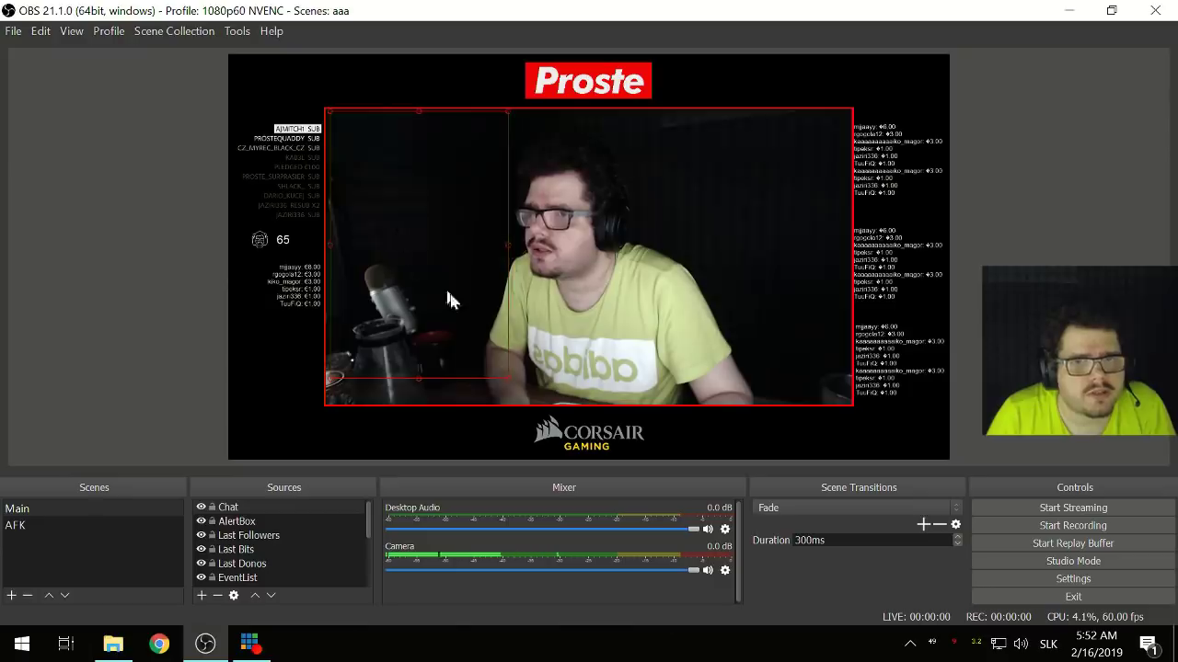
drag(508, 380, 518, 406)
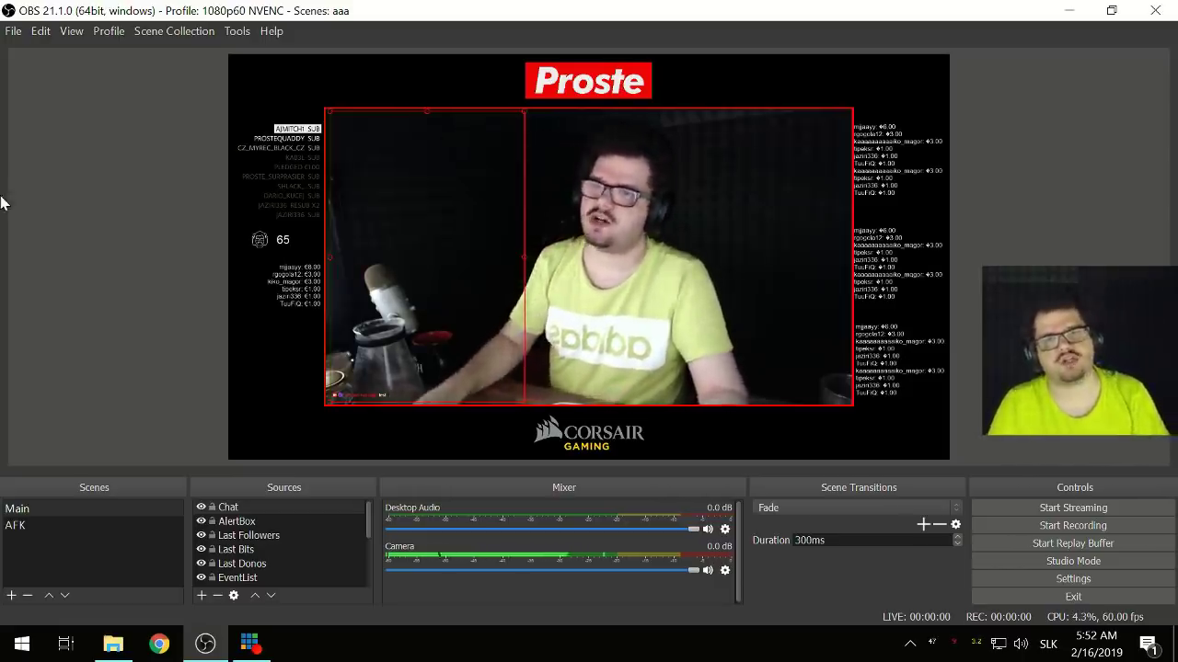
right_click(219, 267)
mouse_move(314, 72)
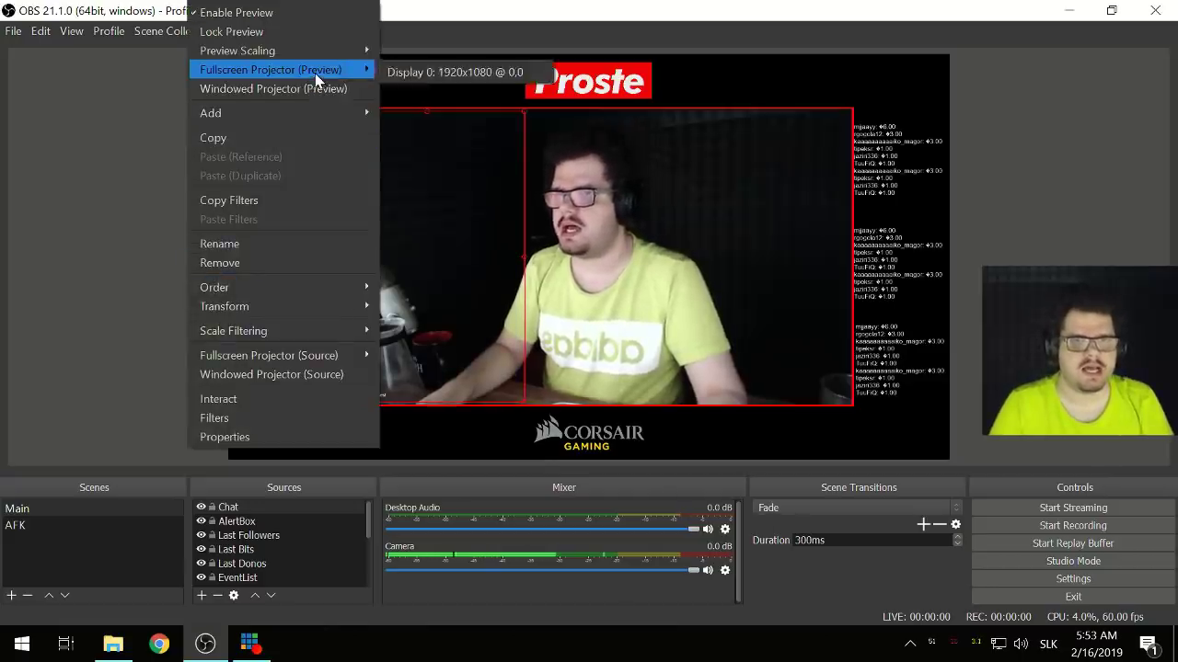
click(413, 73)
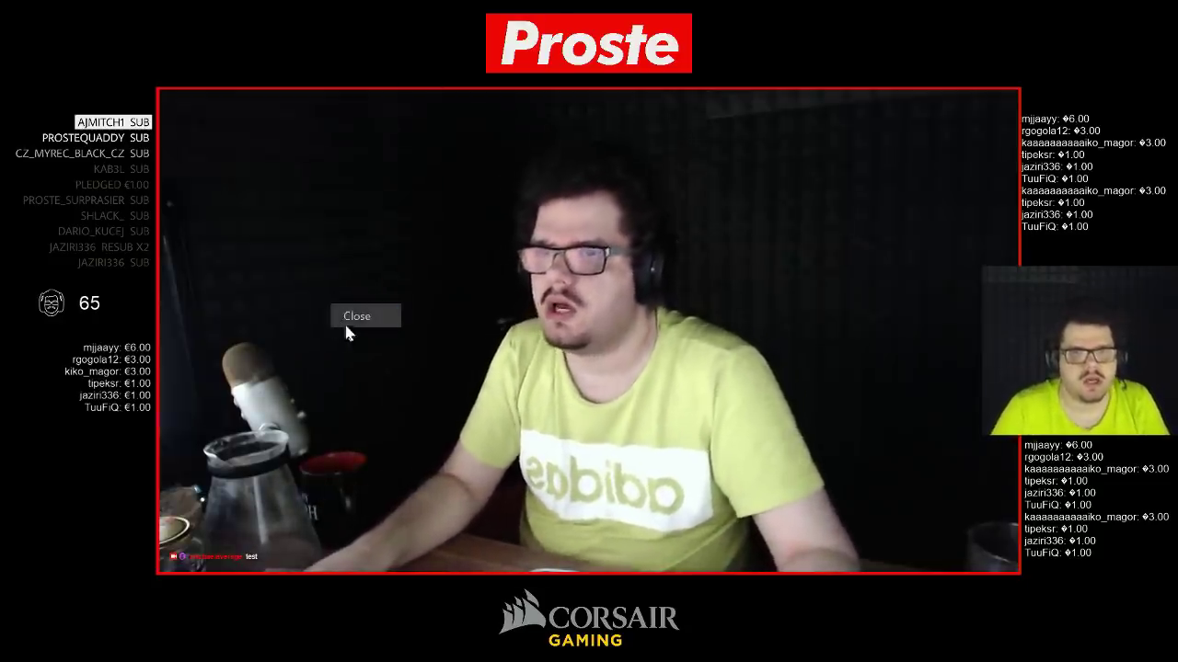
click(354, 317)
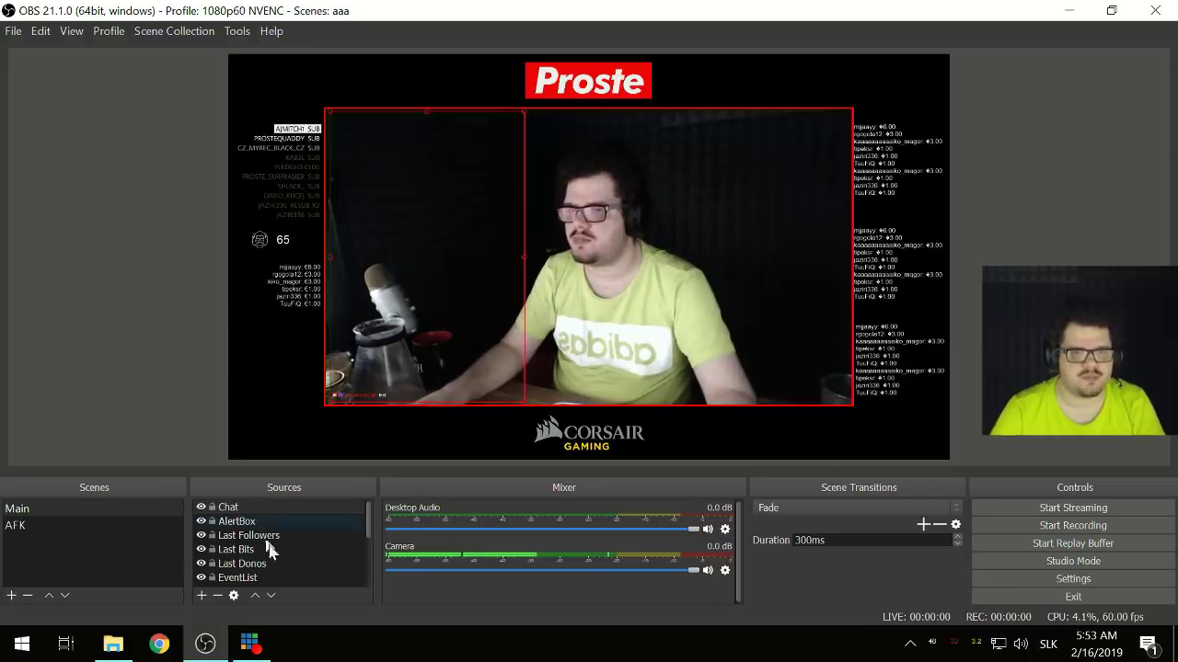
click(20, 509)
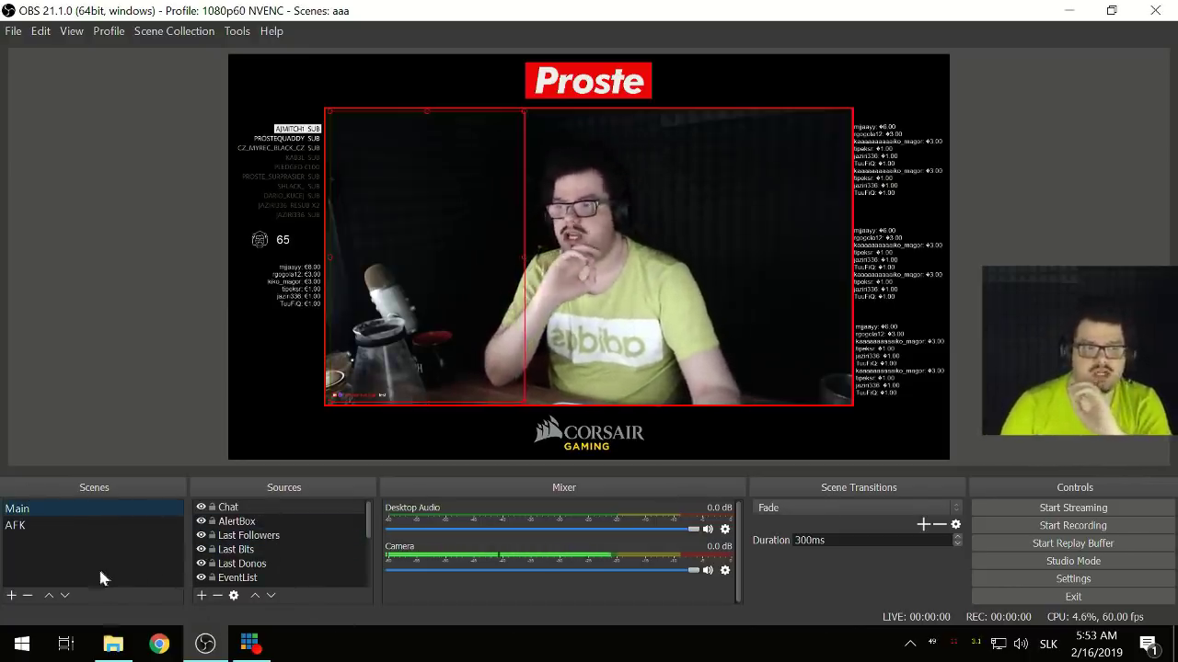
- Create a new scene named 'Game'
right_click(35, 542)
click(69, 556)
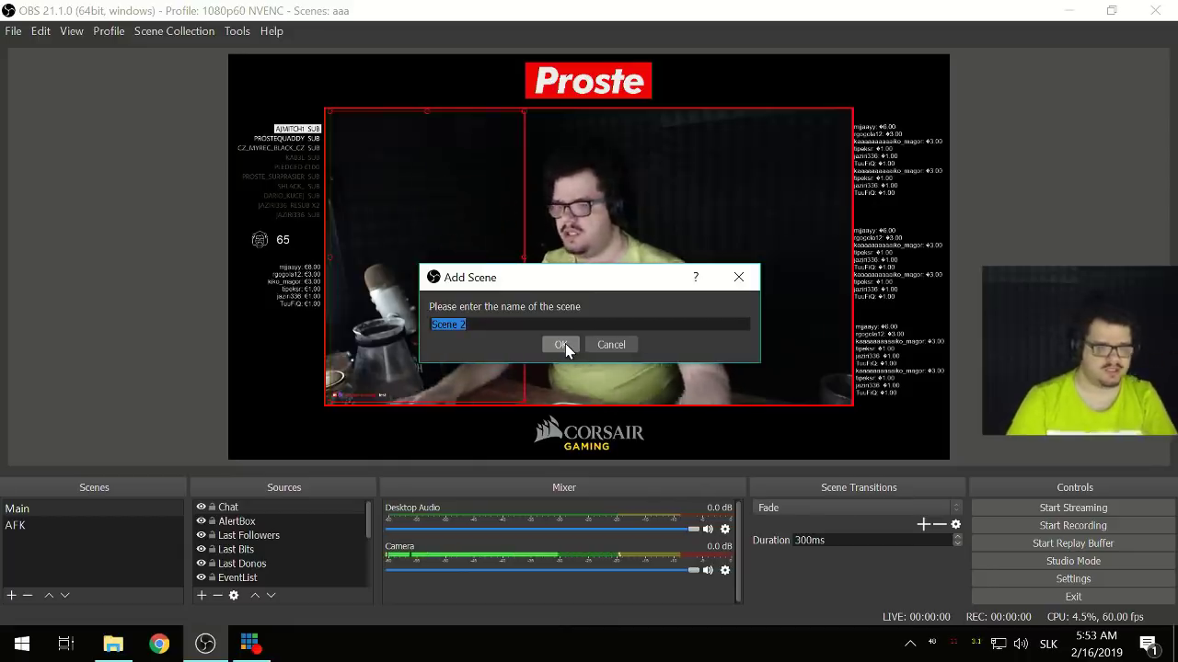
text(Game)
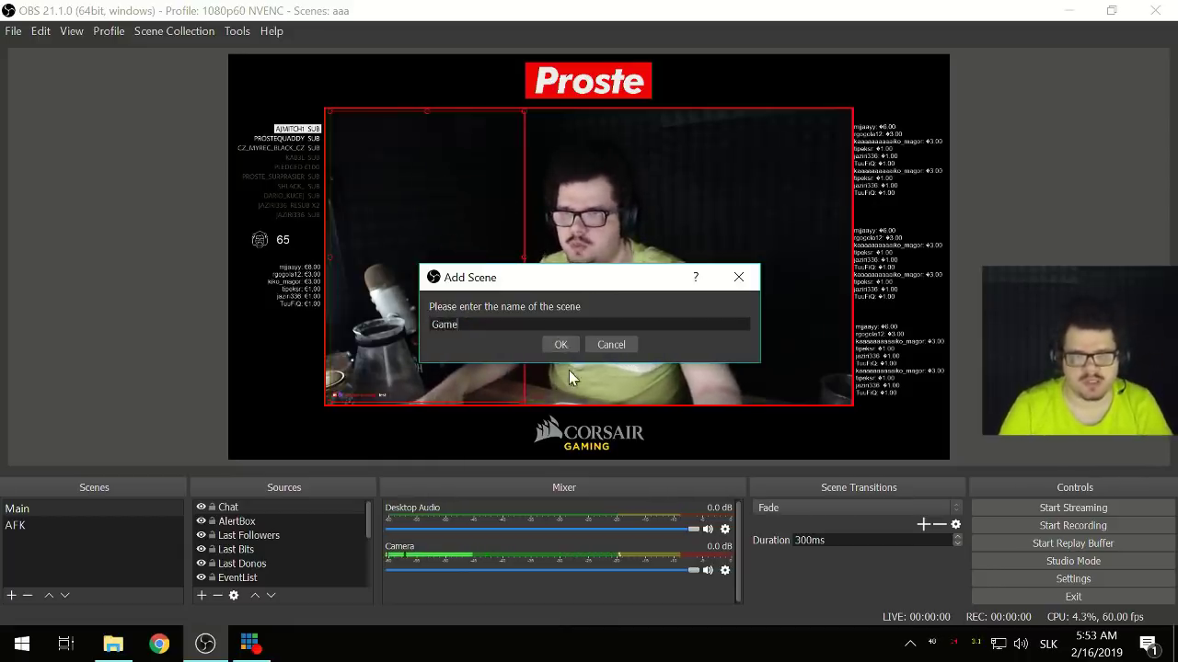
click(560, 344)
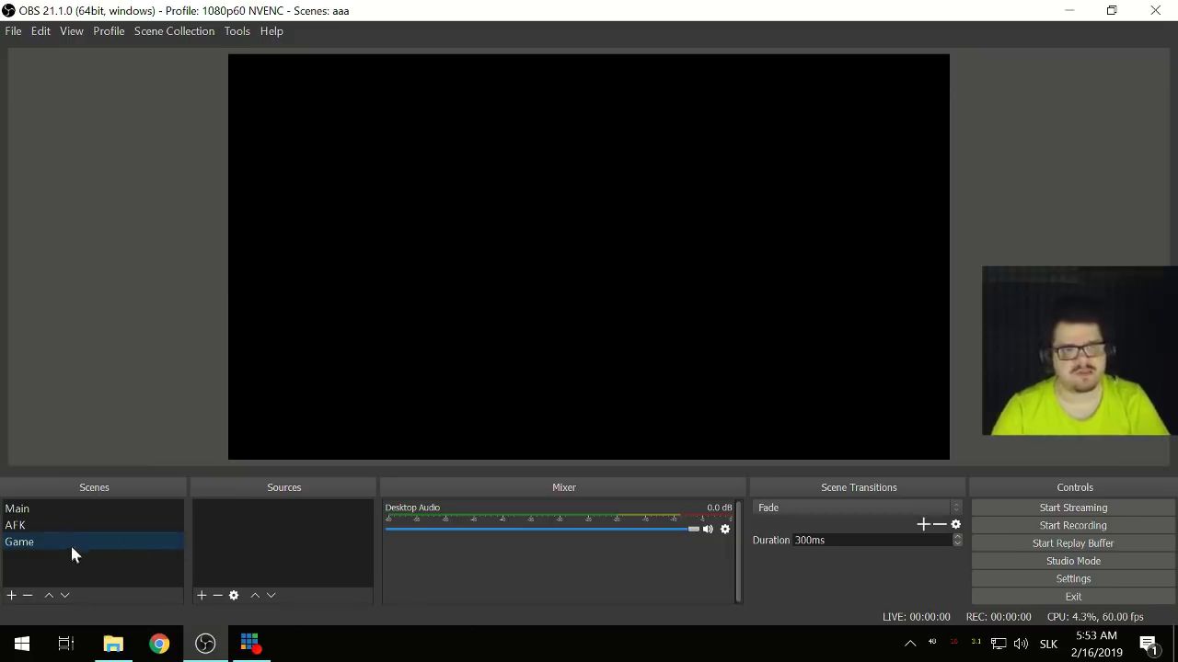
- Add the existing Elgato Video and Camera capture sources to the Game scene
click(201, 594)
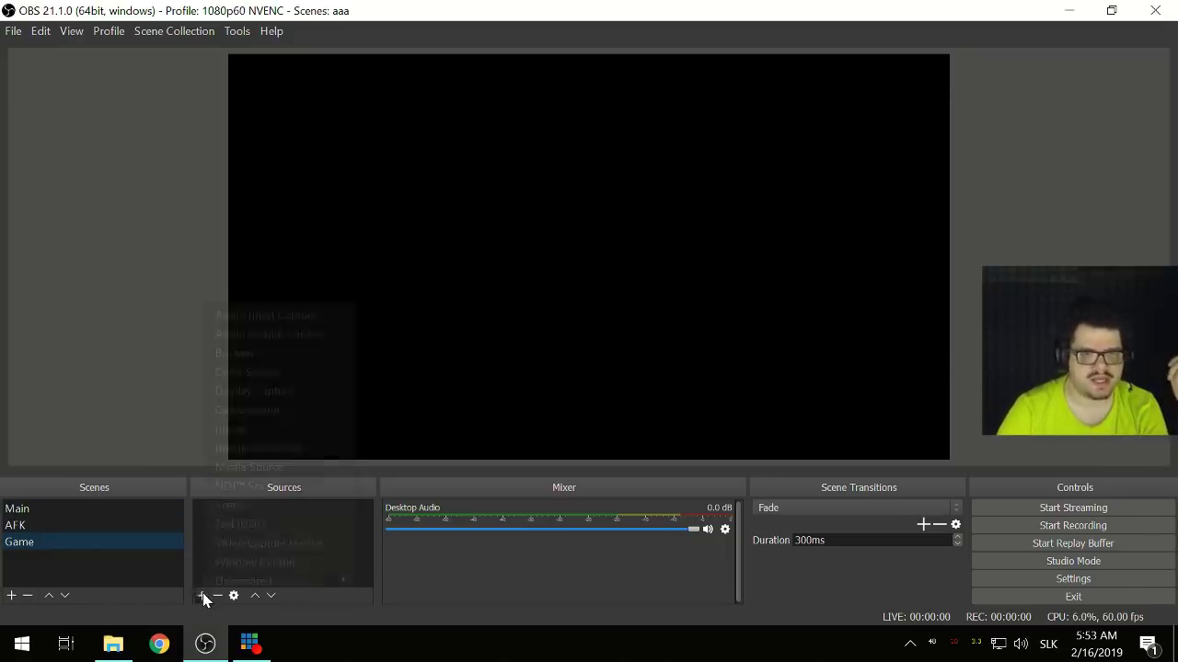
click(276, 524)
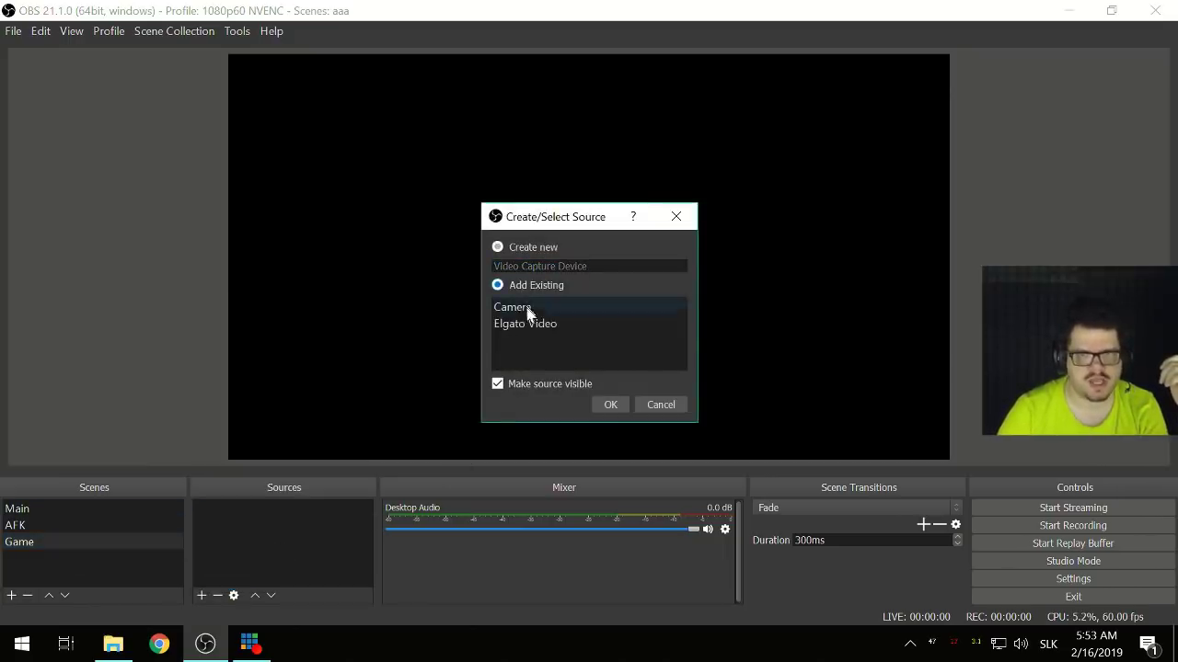
click(516, 325)
click(610, 405)
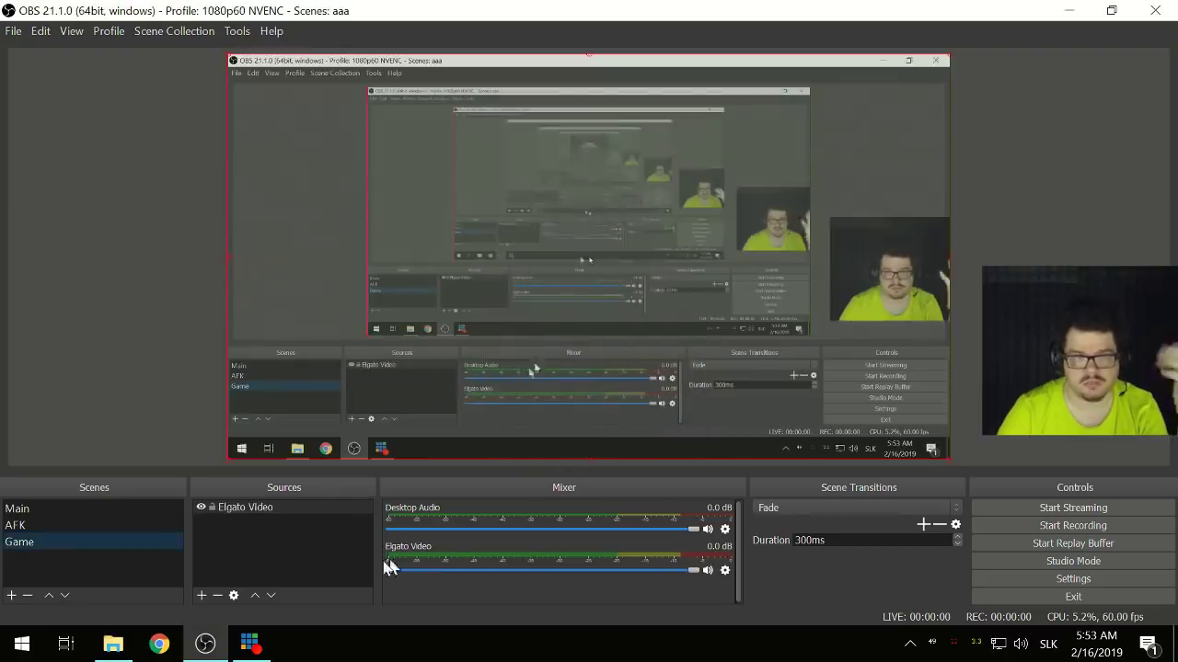
right_click(214, 545)
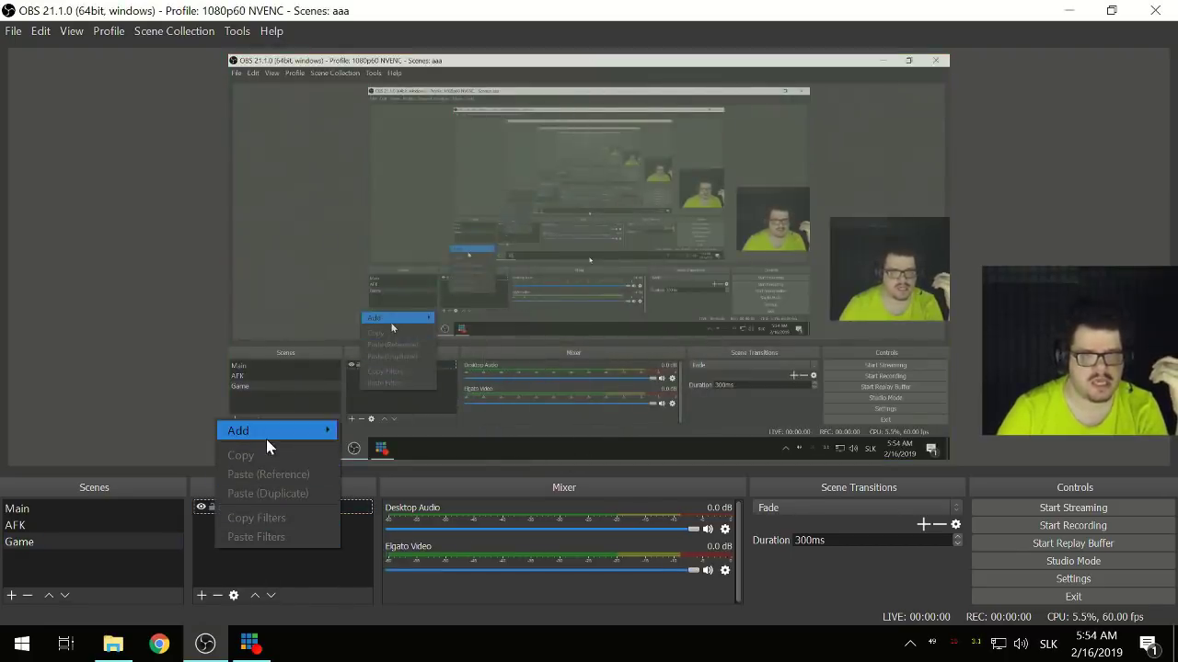
click(198, 598)
click(202, 595)
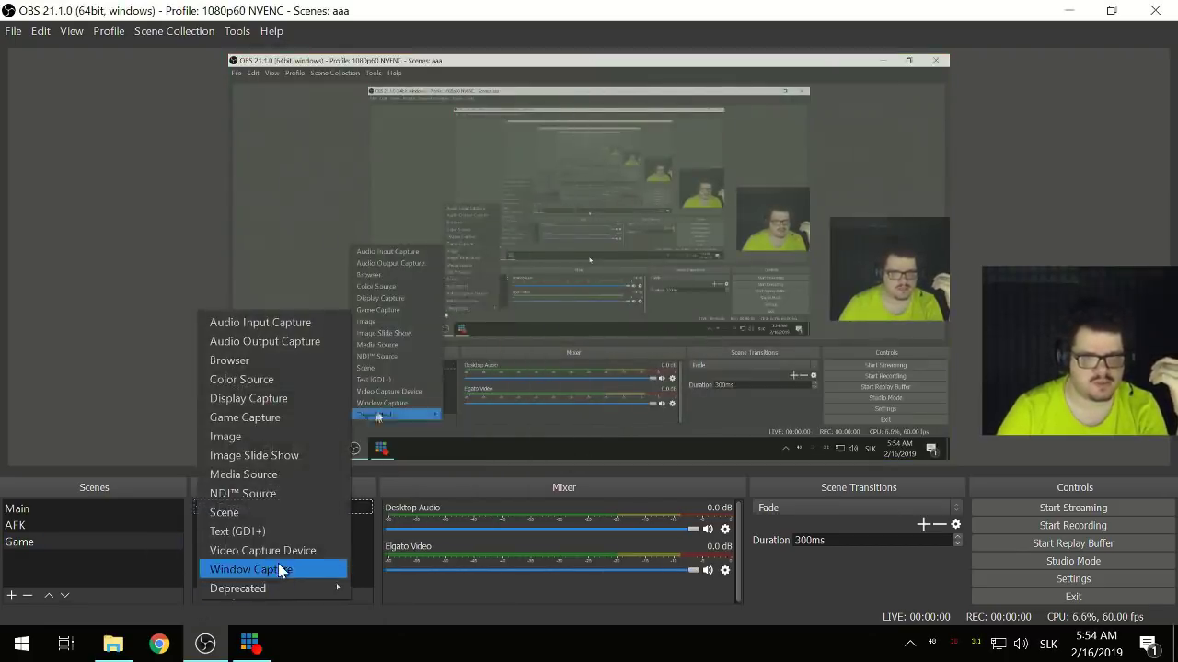
click(276, 551)
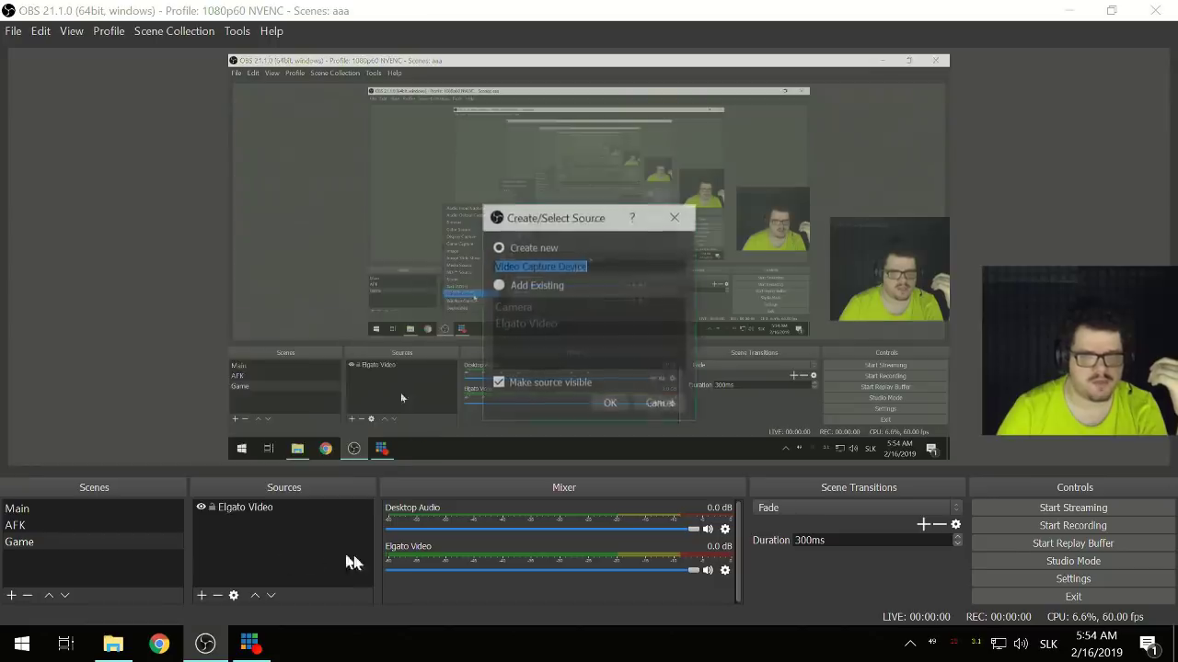
click(530, 307)
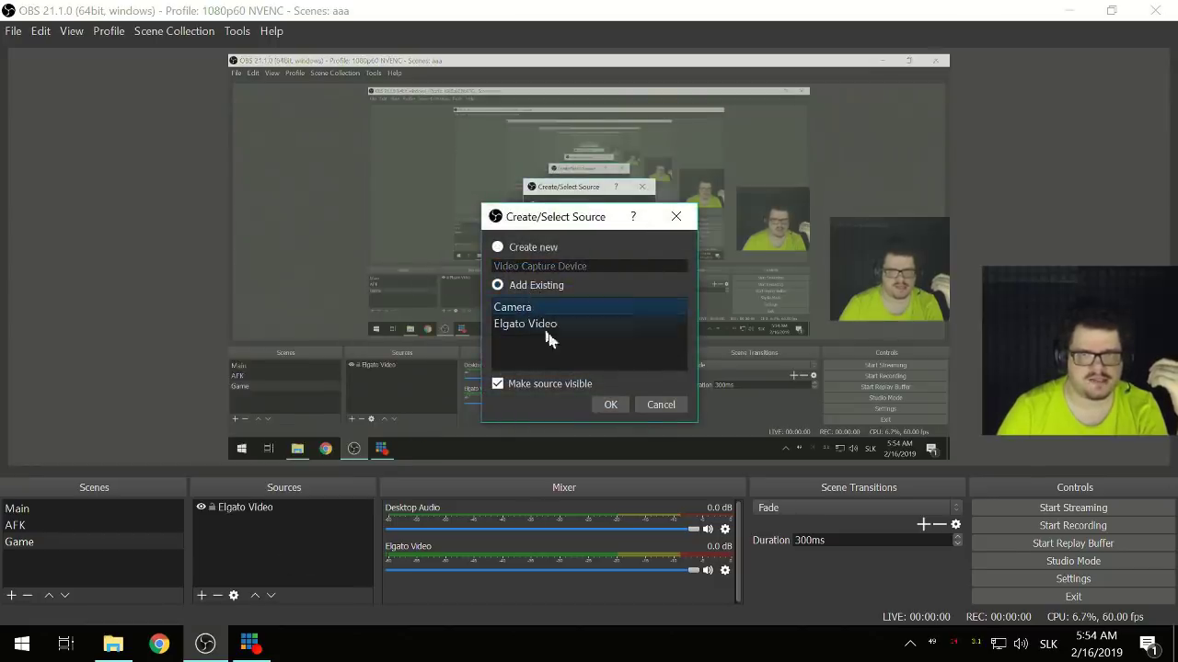
click(609, 406)
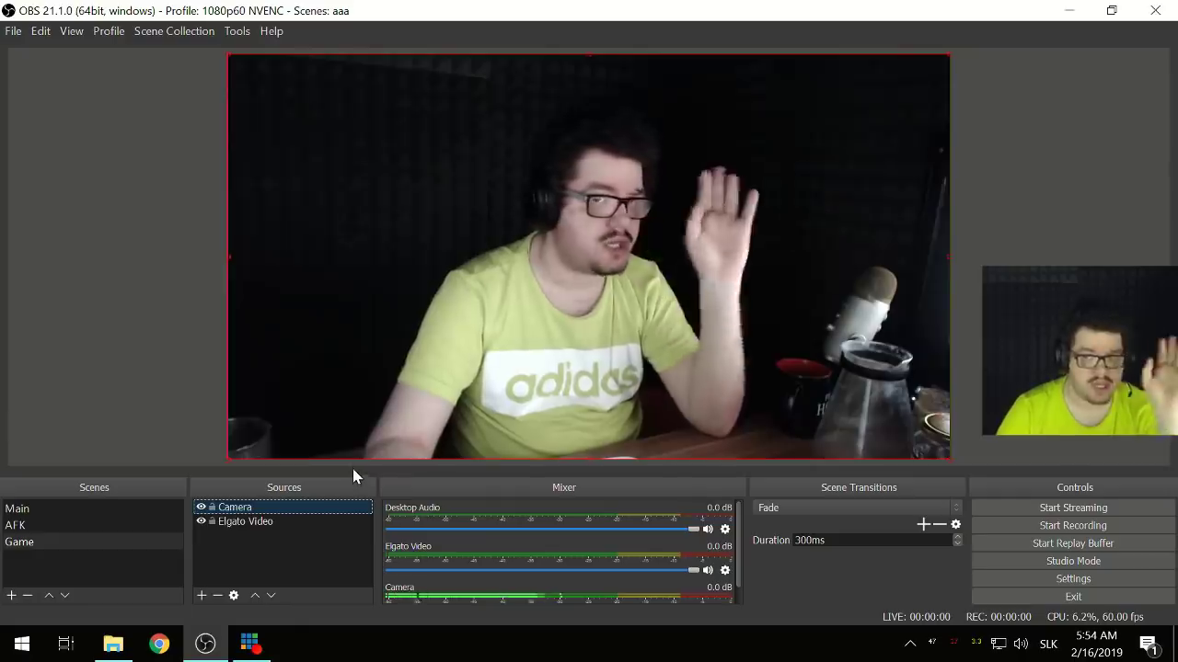
- Add a 'Camera Overlay' media source playing X:/Proste Corsair/Cyborg Red.mov
click(202, 595)
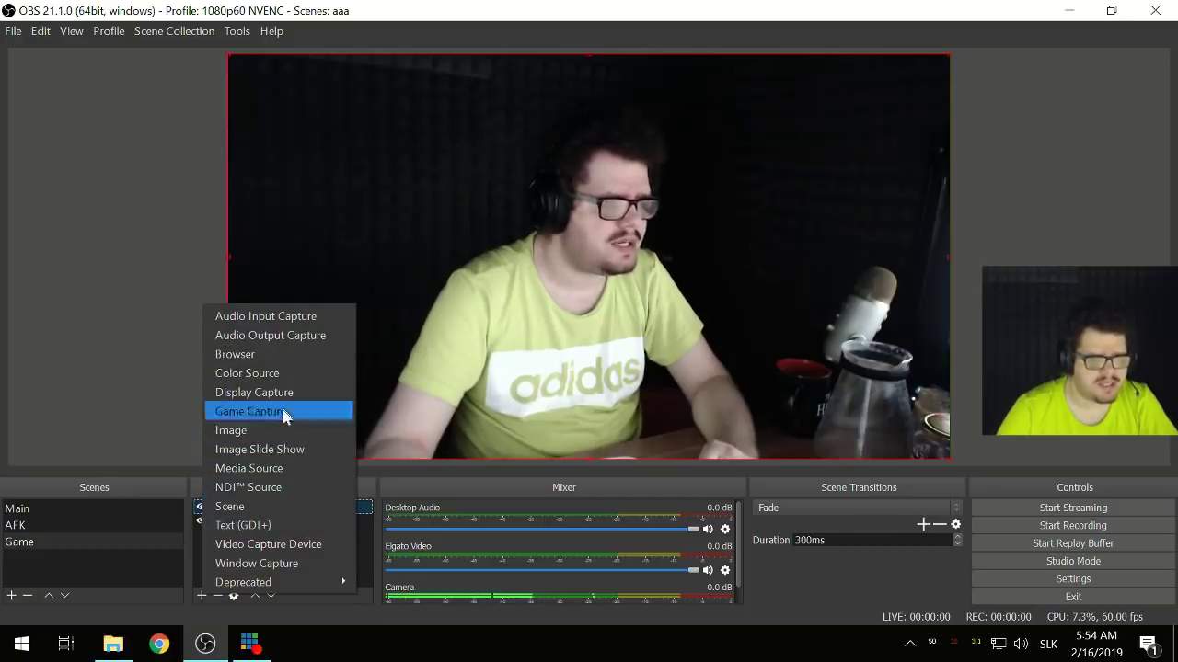
click(274, 476)
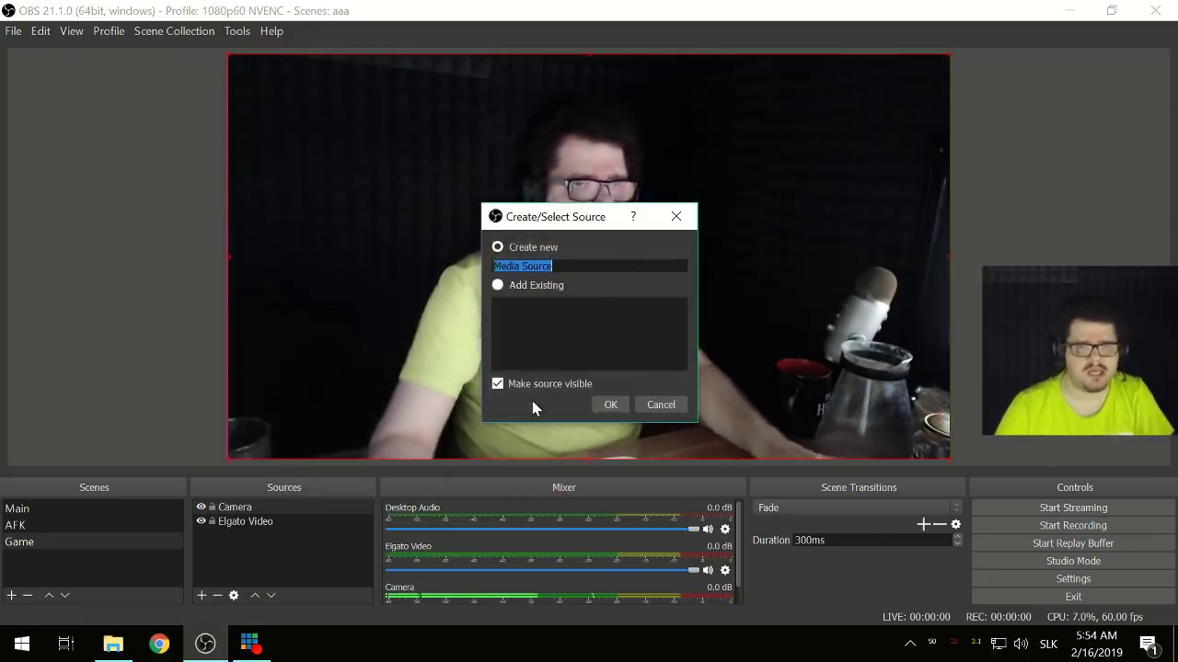
text(Camera )
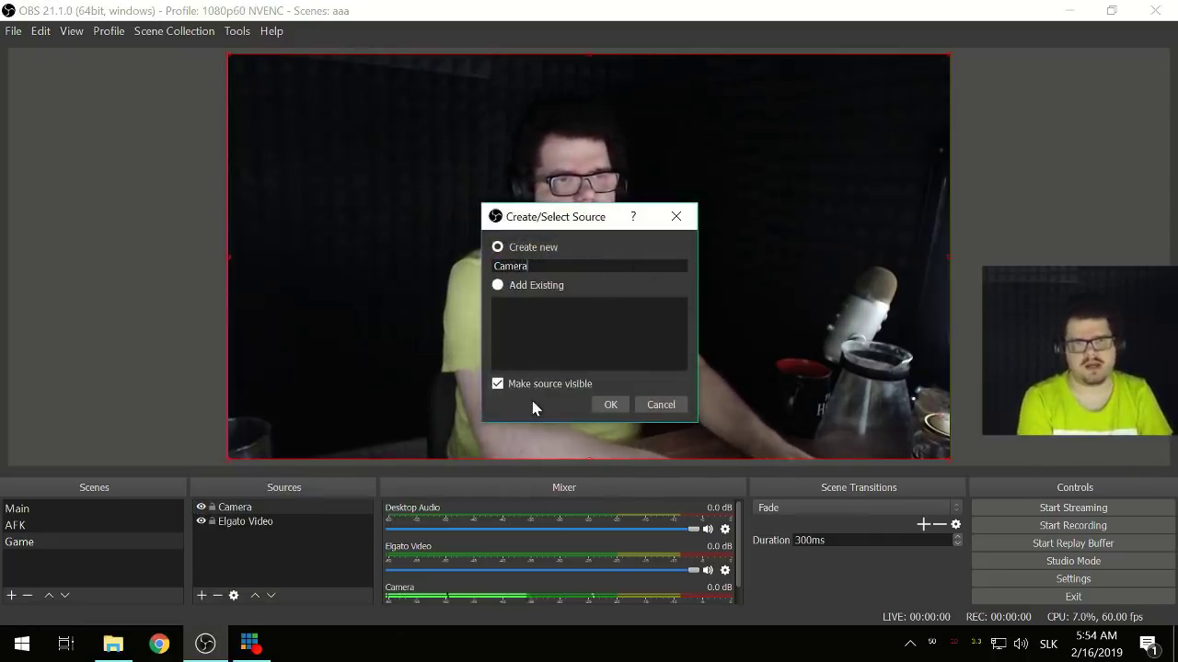
text(Overlay)
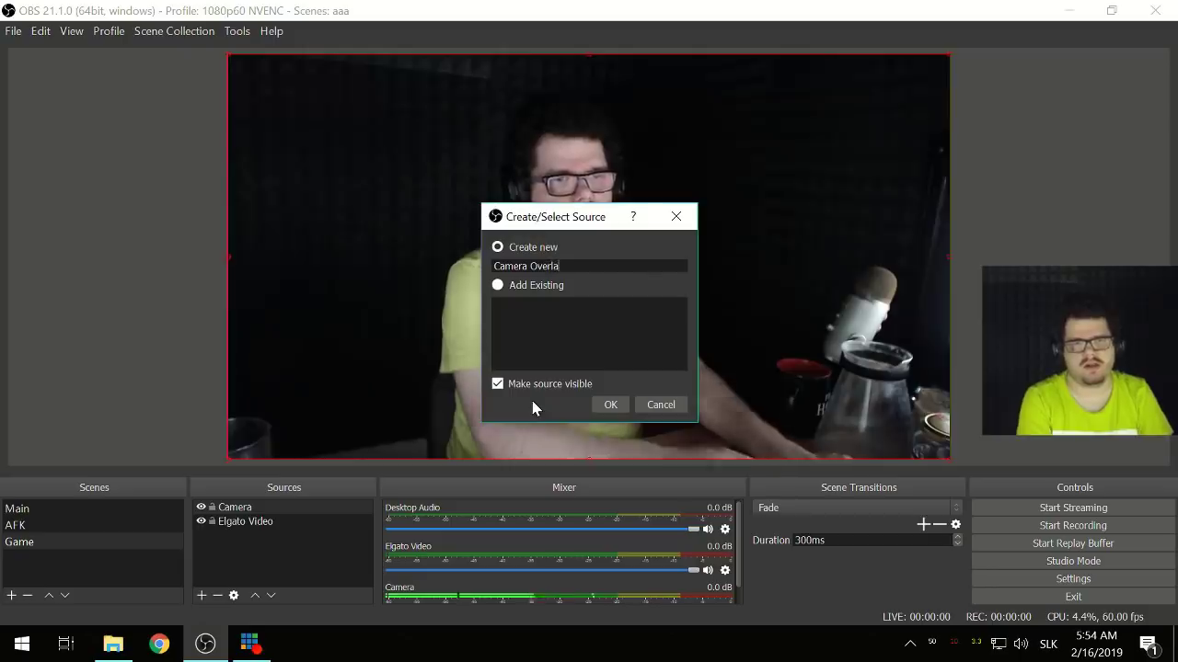
click(599, 407)
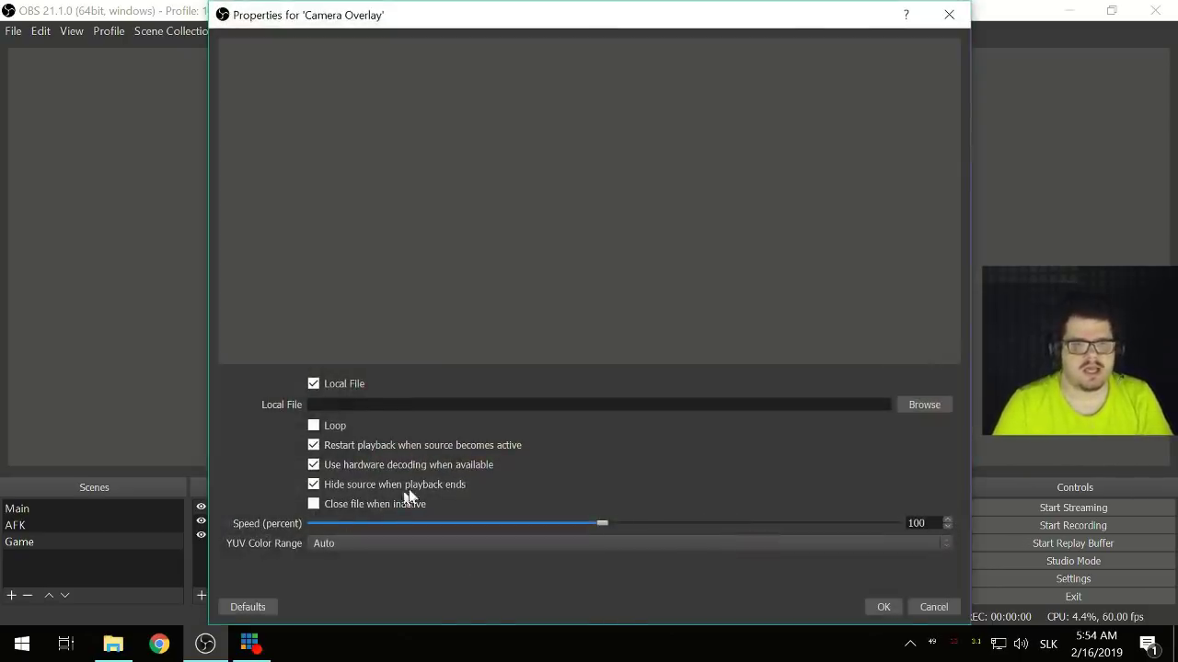
click(939, 406)
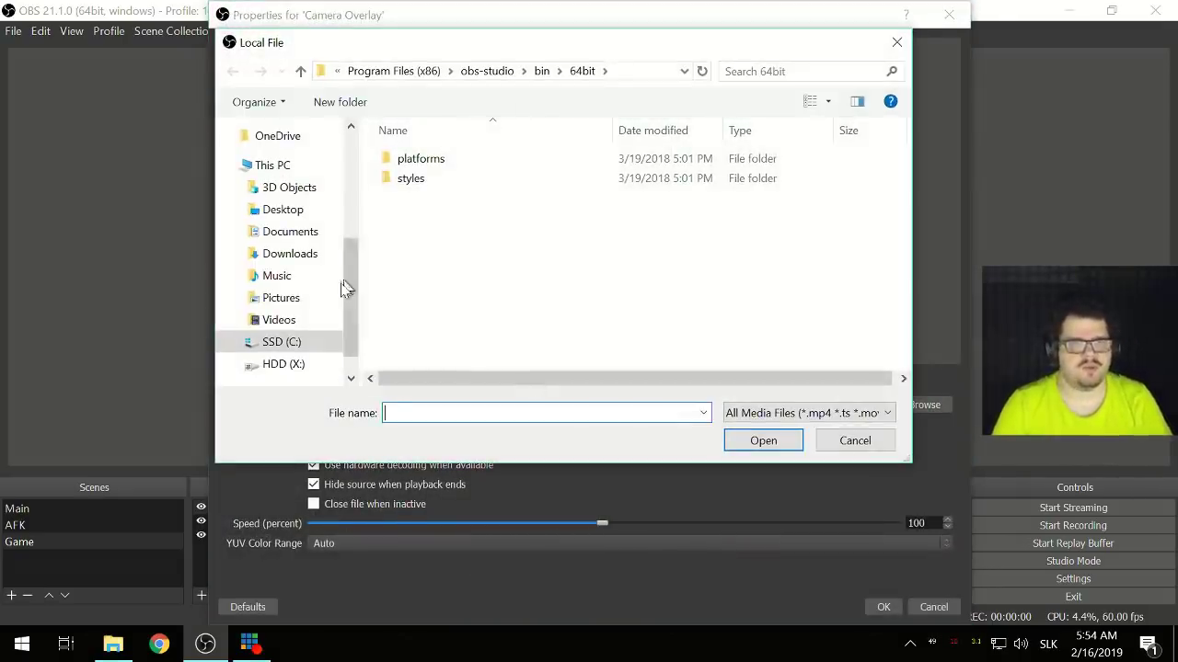
drag(350, 299, 360, 339)
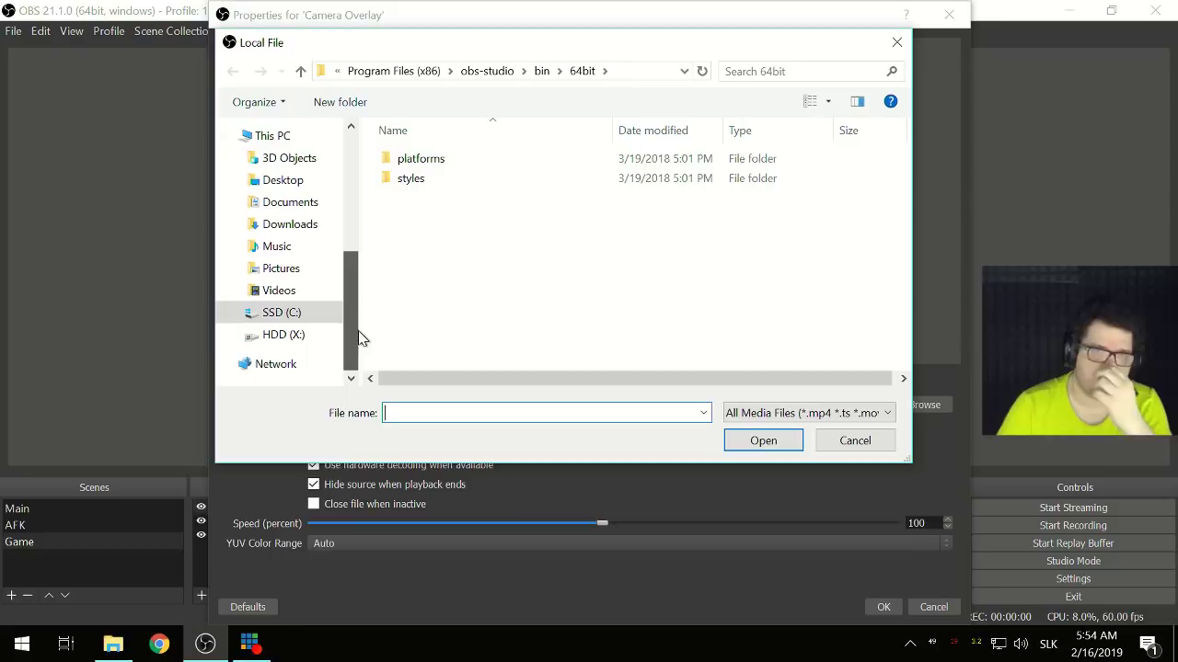
click(293, 337)
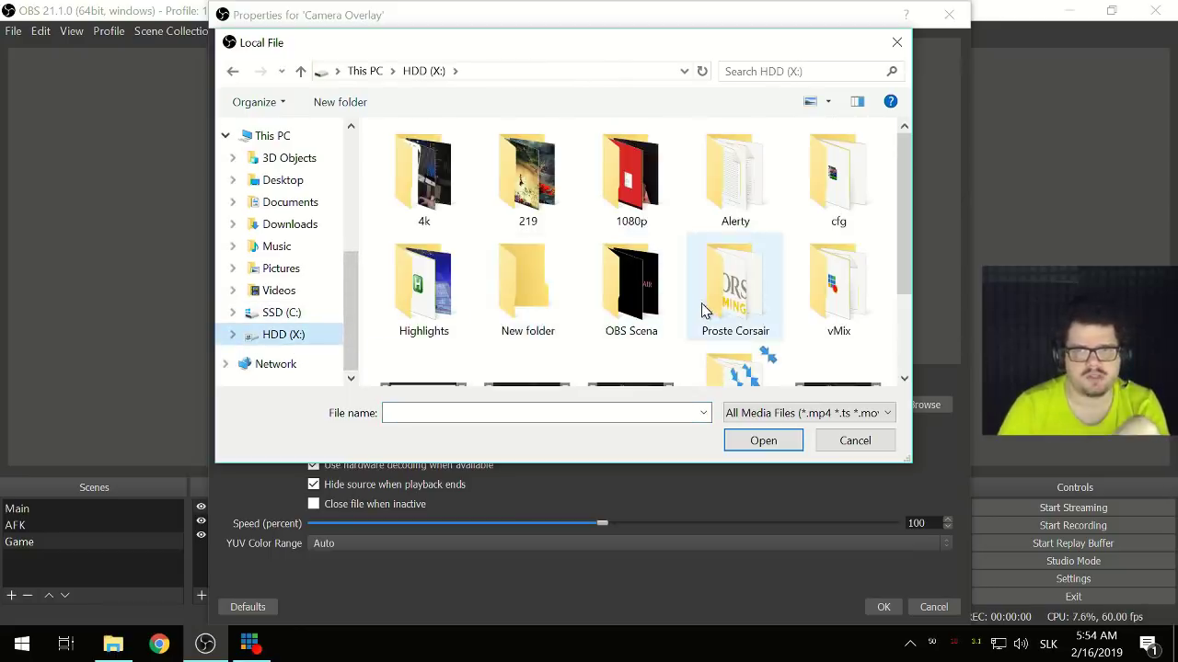
double_click(732, 297)
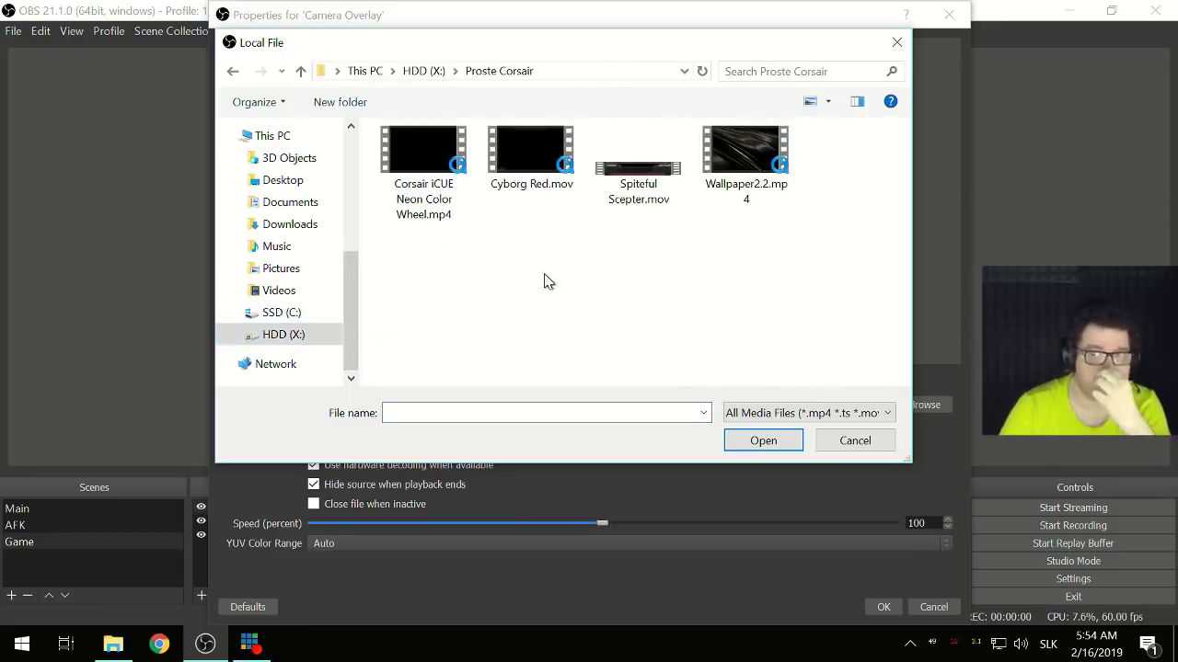
click(520, 174)
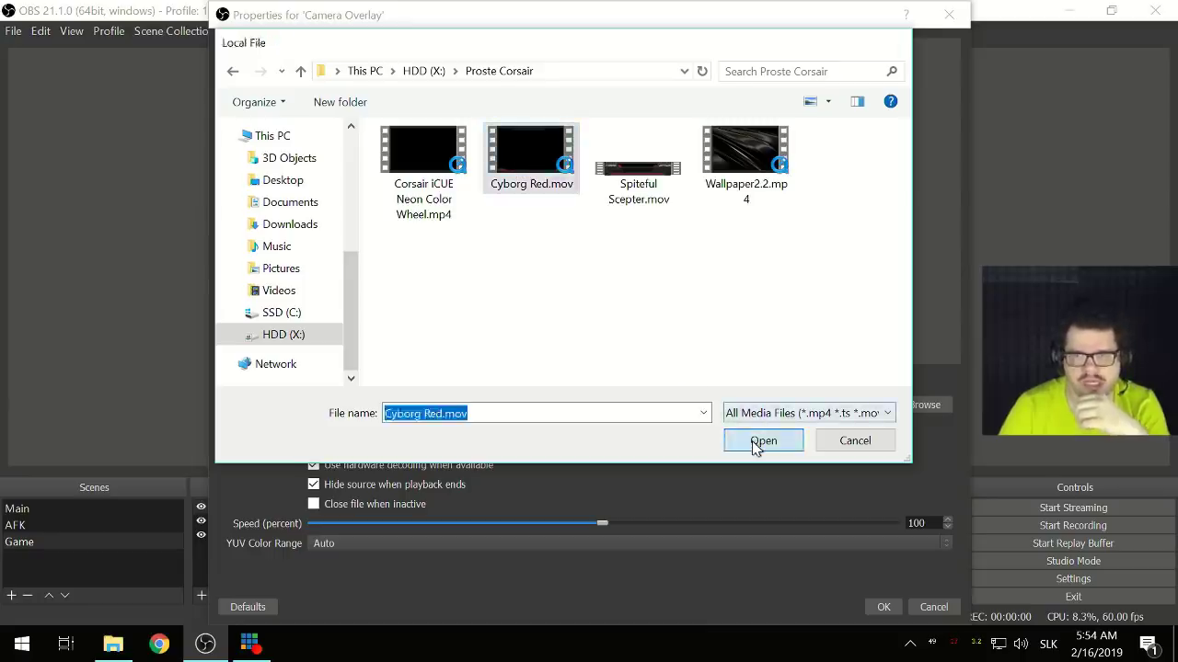
click(763, 441)
click(875, 609)
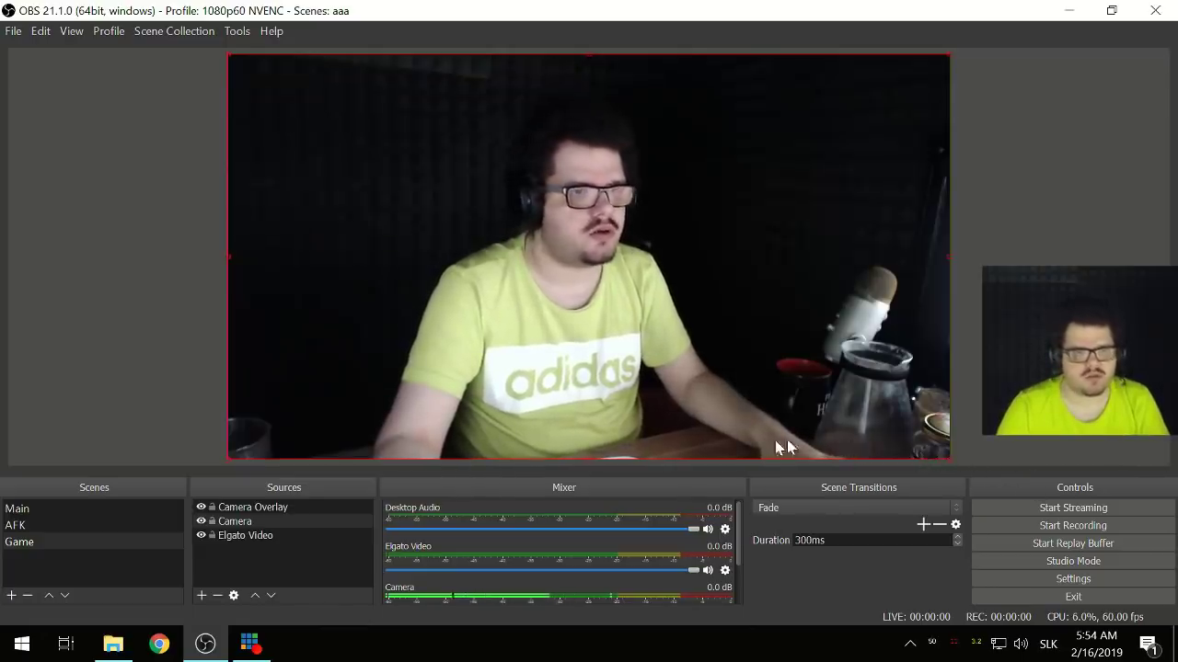
- Enable 'Close file when inactive' on the Camera Overlay media source and save it
click(231, 558)
click(237, 522)
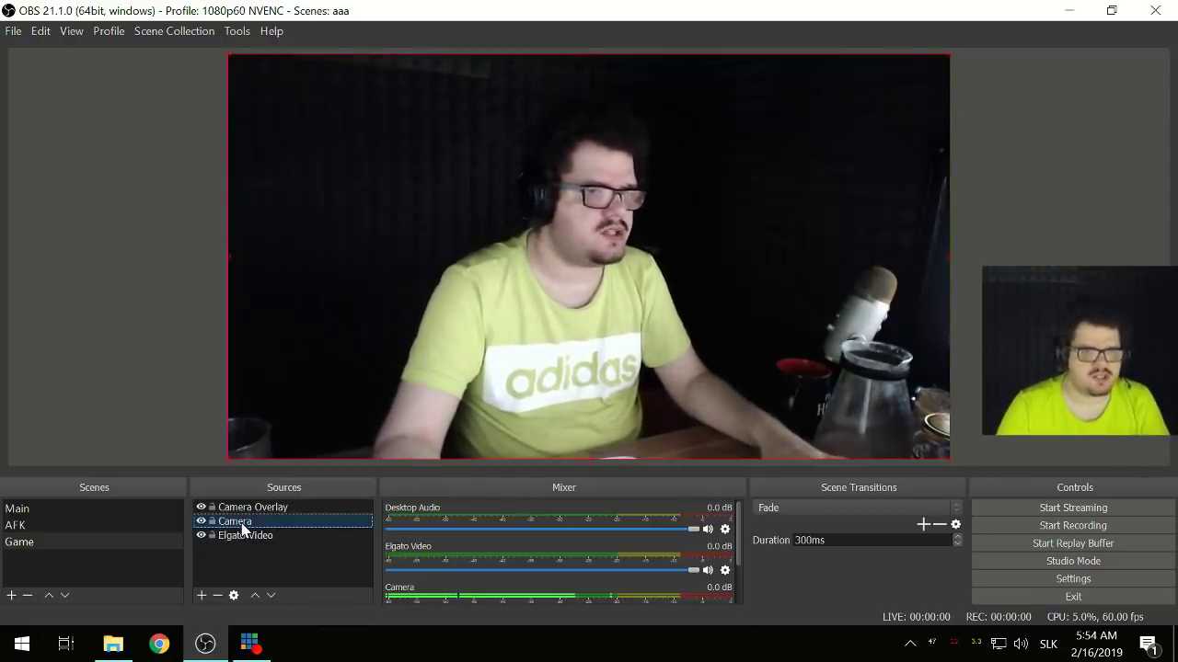
double_click(259, 522)
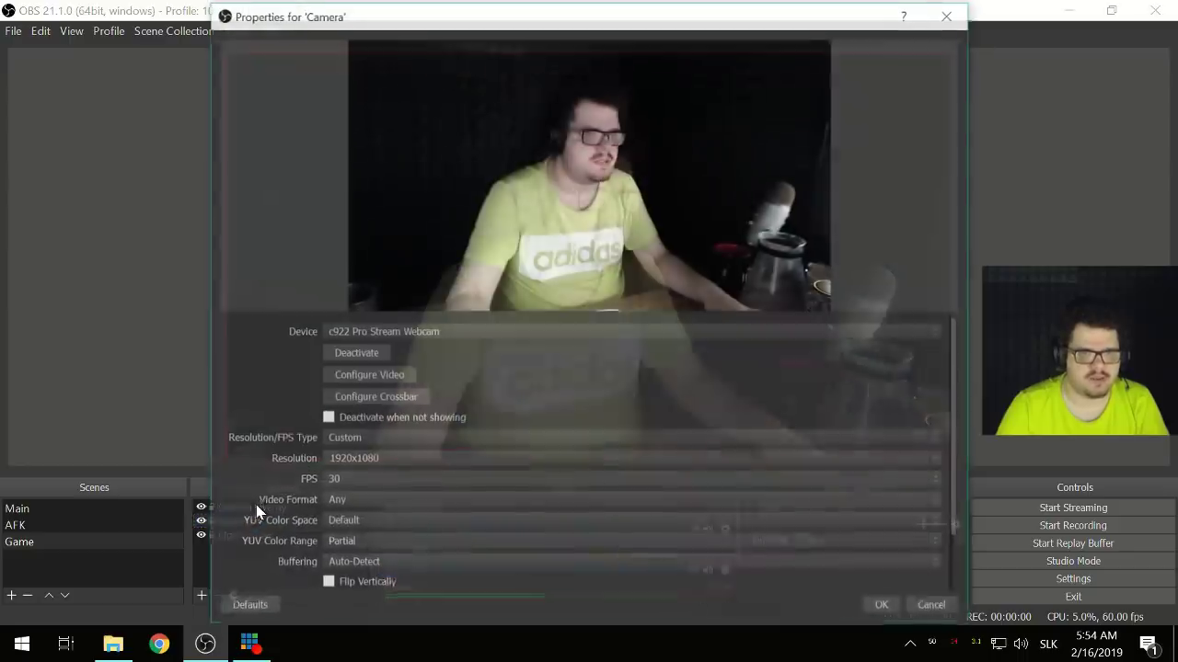
click(931, 607)
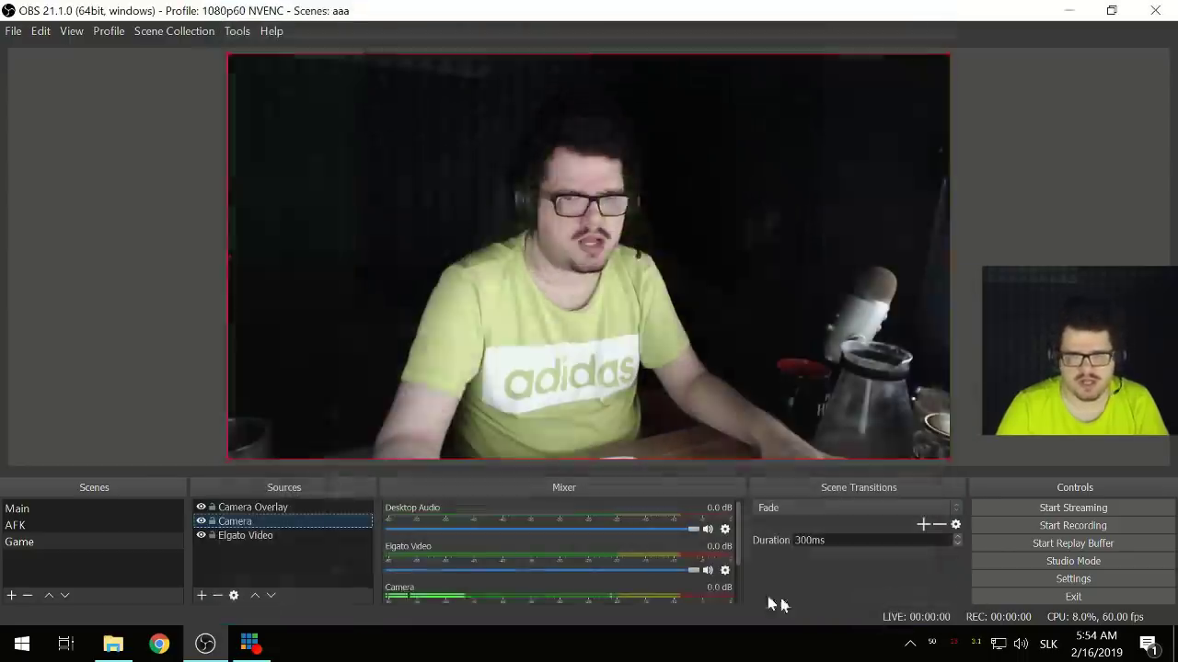
double_click(238, 508)
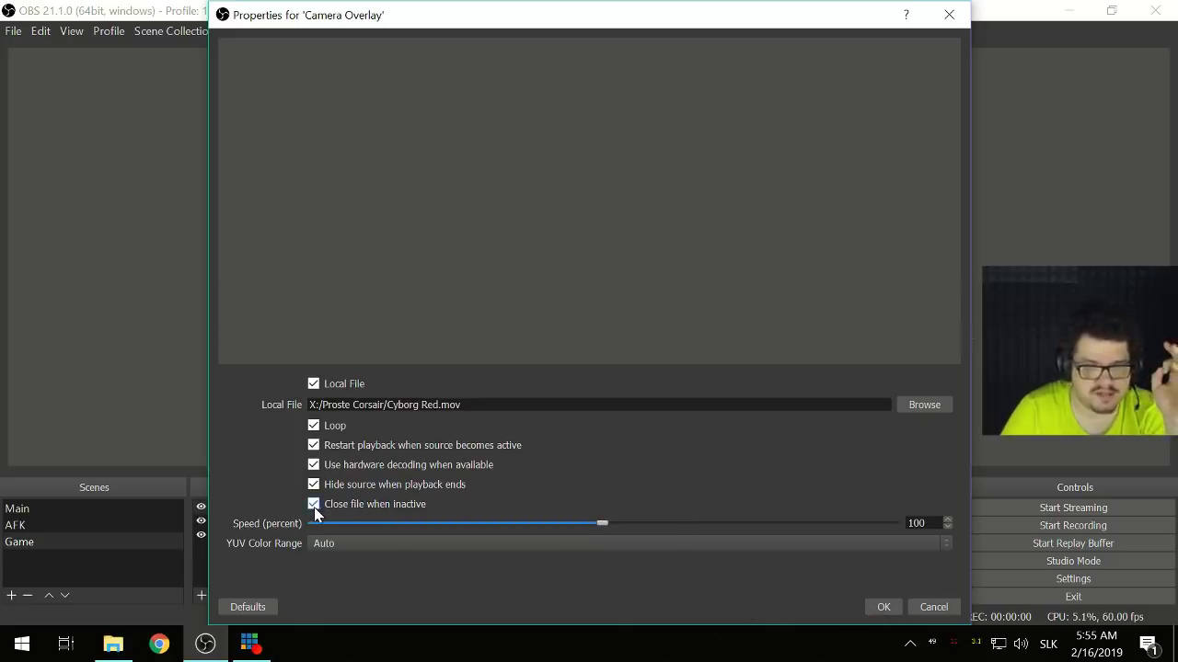
click(874, 608)
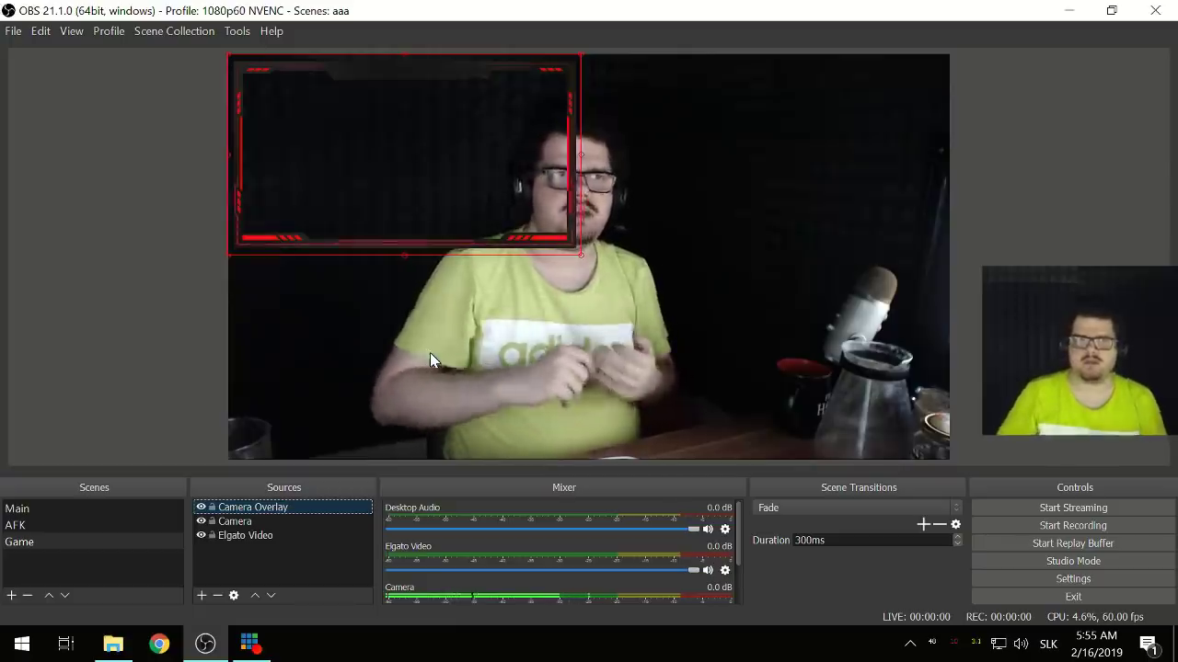
- Untick 'Hide source when playback ends' for Camera Overlay, then switch to the AFK scene
double_click(258, 508)
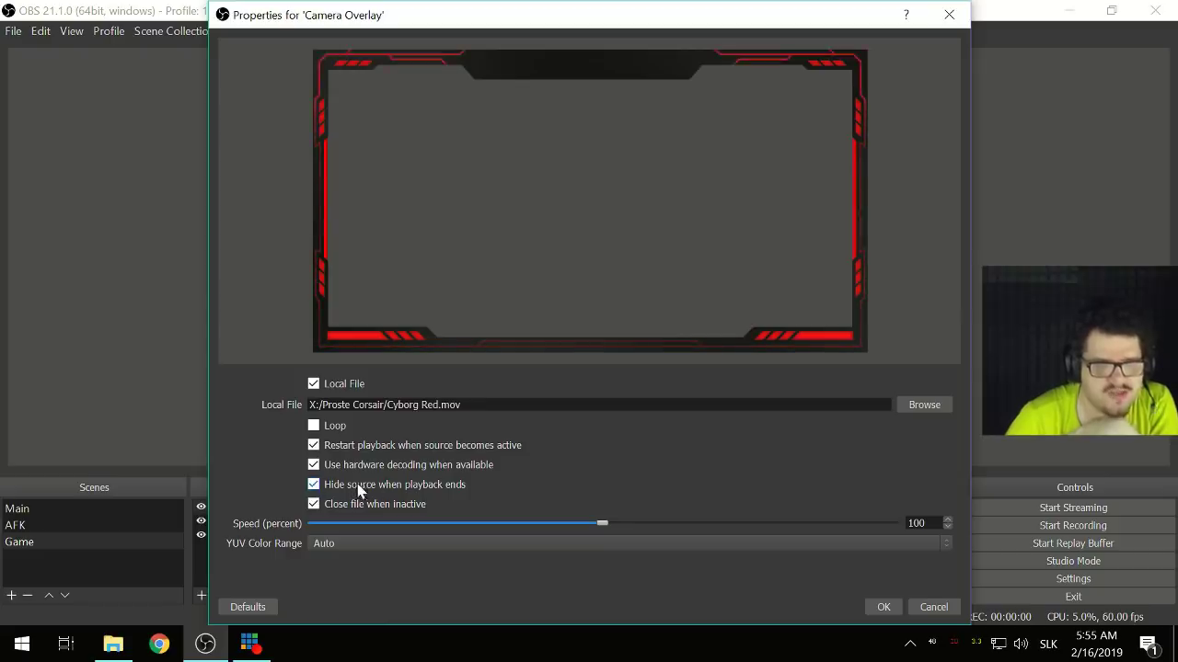
click(447, 484)
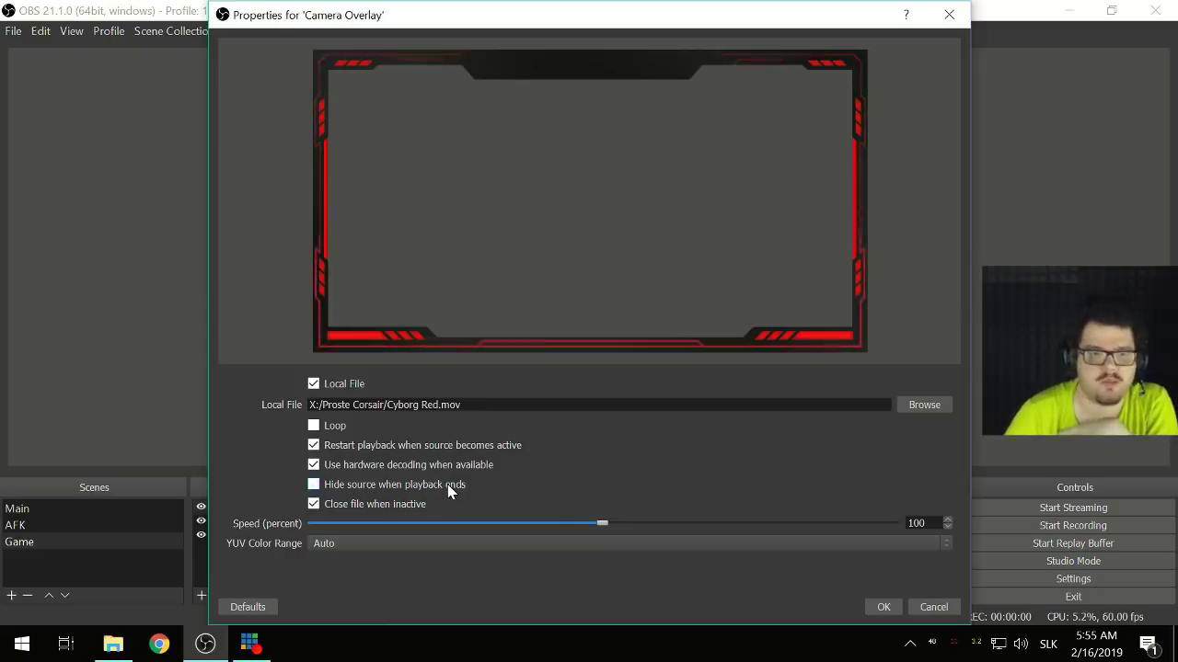
click(878, 607)
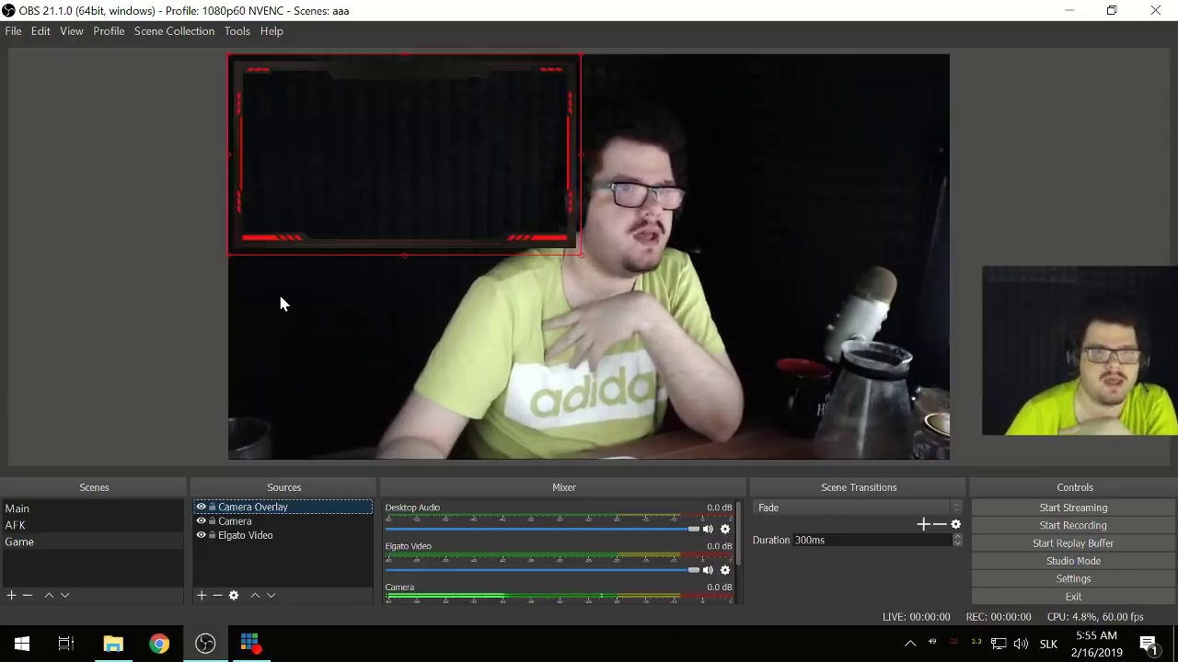
click(72, 523)
- In the Game scene, resize the Camera source into the top-left to fit the red Cyborg Red frame
click(51, 545)
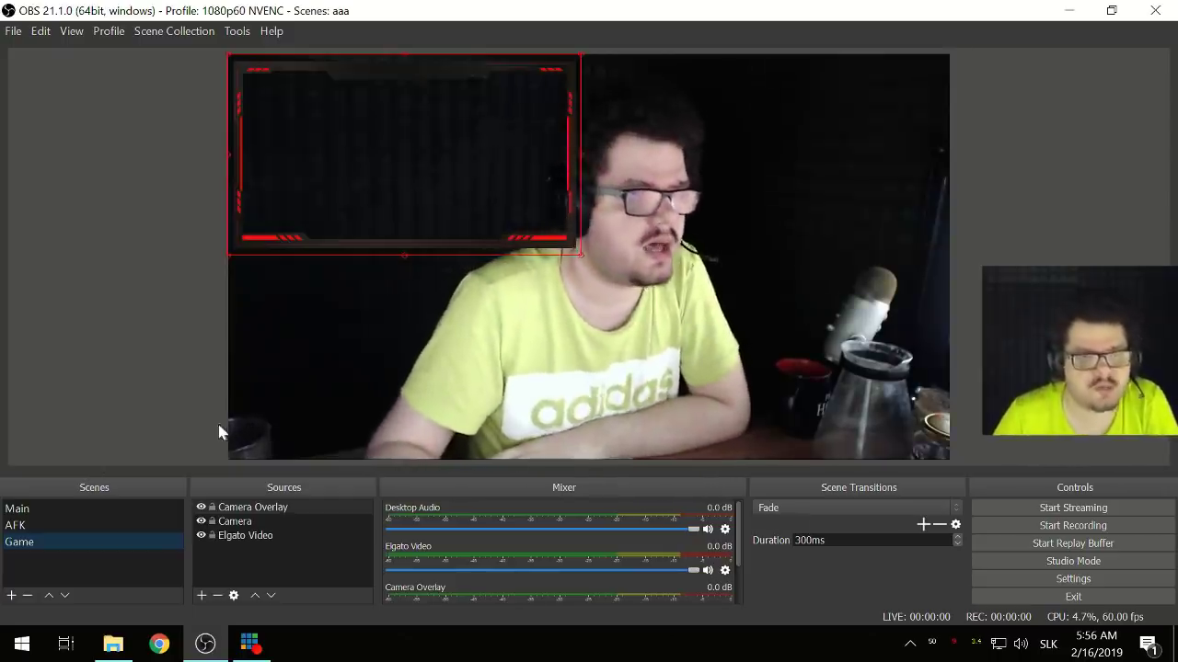
click(405, 425)
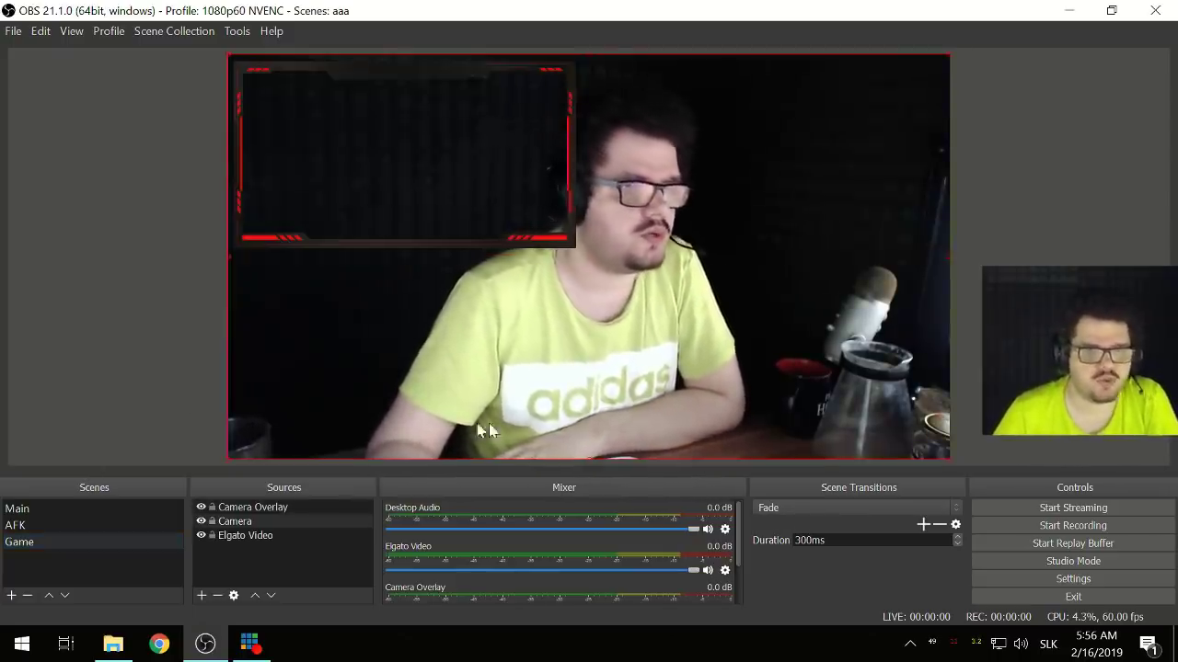
drag(949, 458, 381, 236)
drag(333, 182, 332, 185)
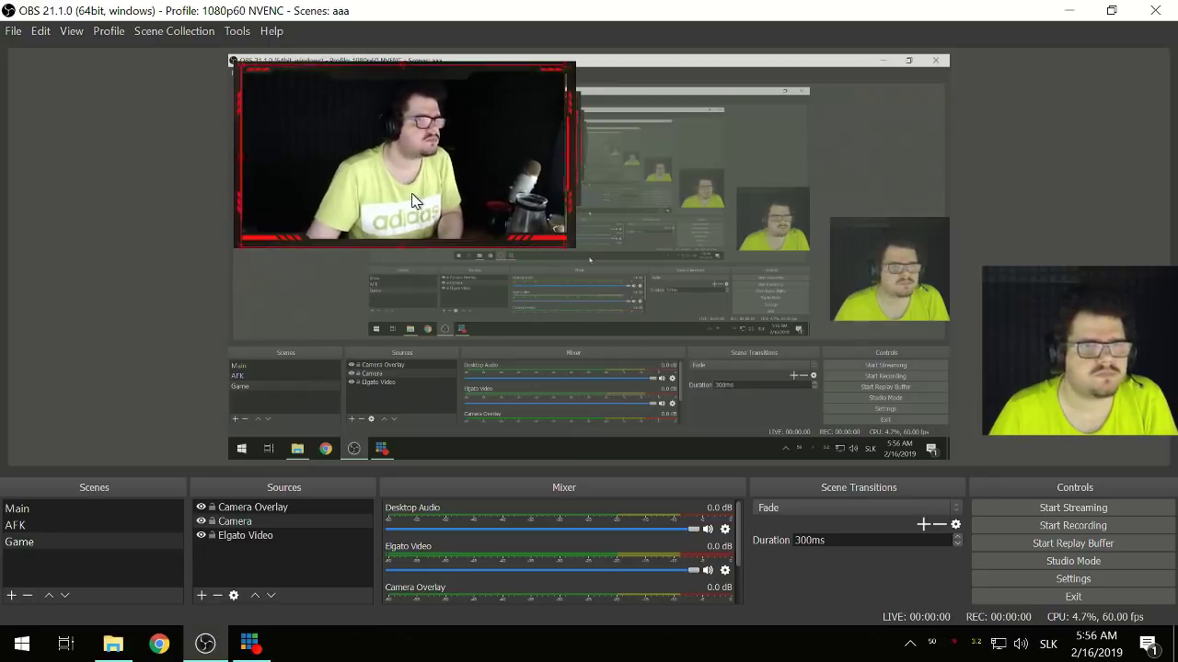
drag(413, 201, 409, 199)
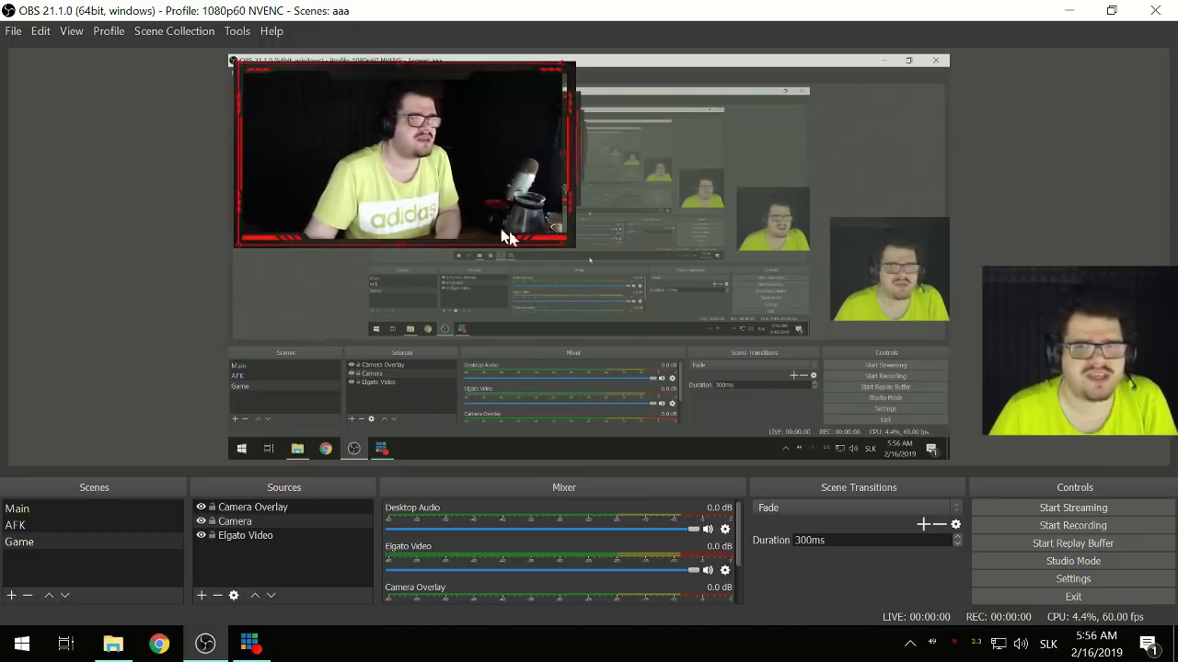
drag(561, 246, 569, 246)
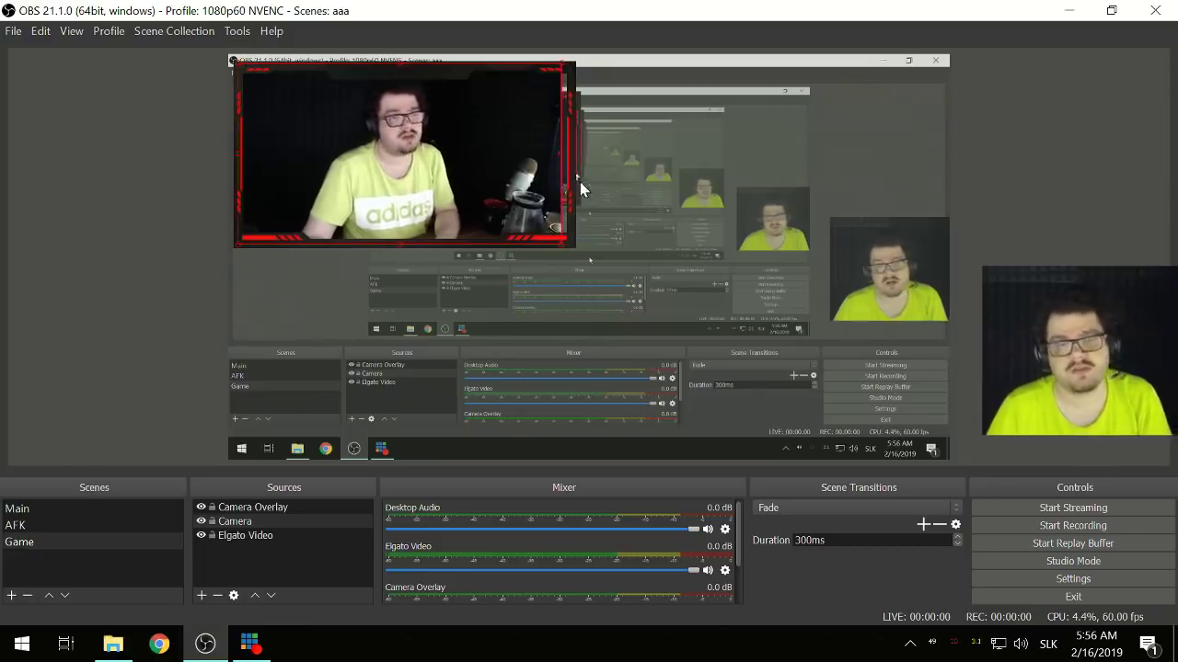
drag(580, 181, 571, 159)
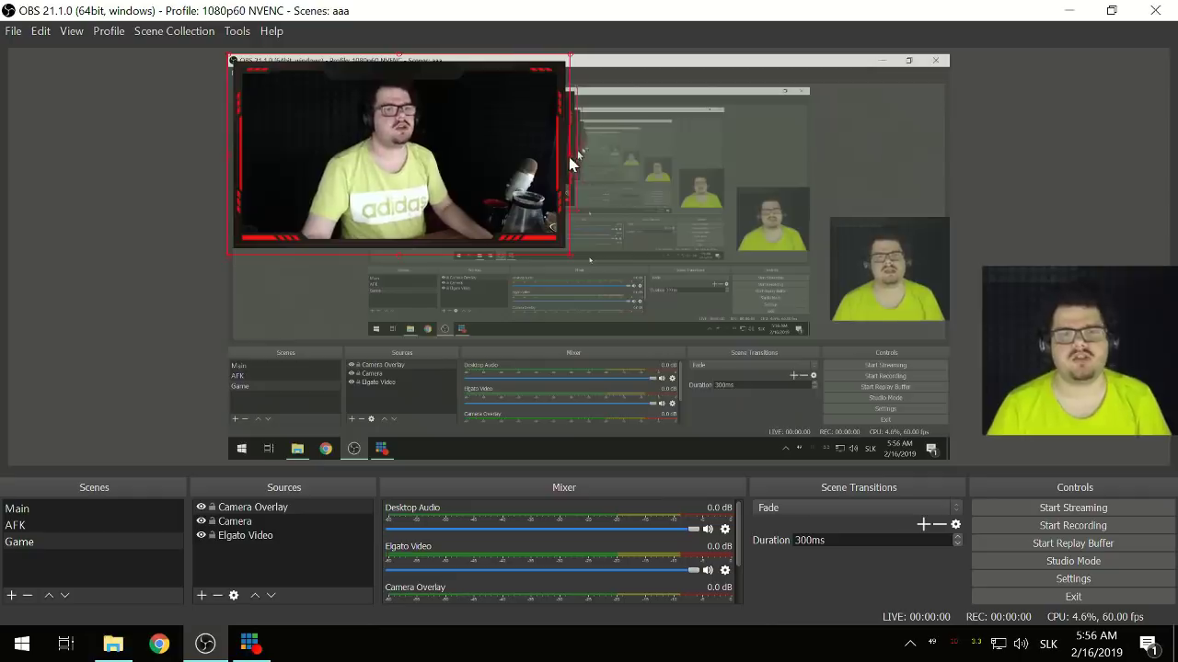
mouse_move(571, 159)
mouse_down()
mouse_move(466, 163)
mouse_move(561, 171)
mouse_move(479, 171)
mouse_move(552, 175)
mouse_move(580, 166)
mouse_move(577, 149)
mouse_move(567, 157)
mouse_up()
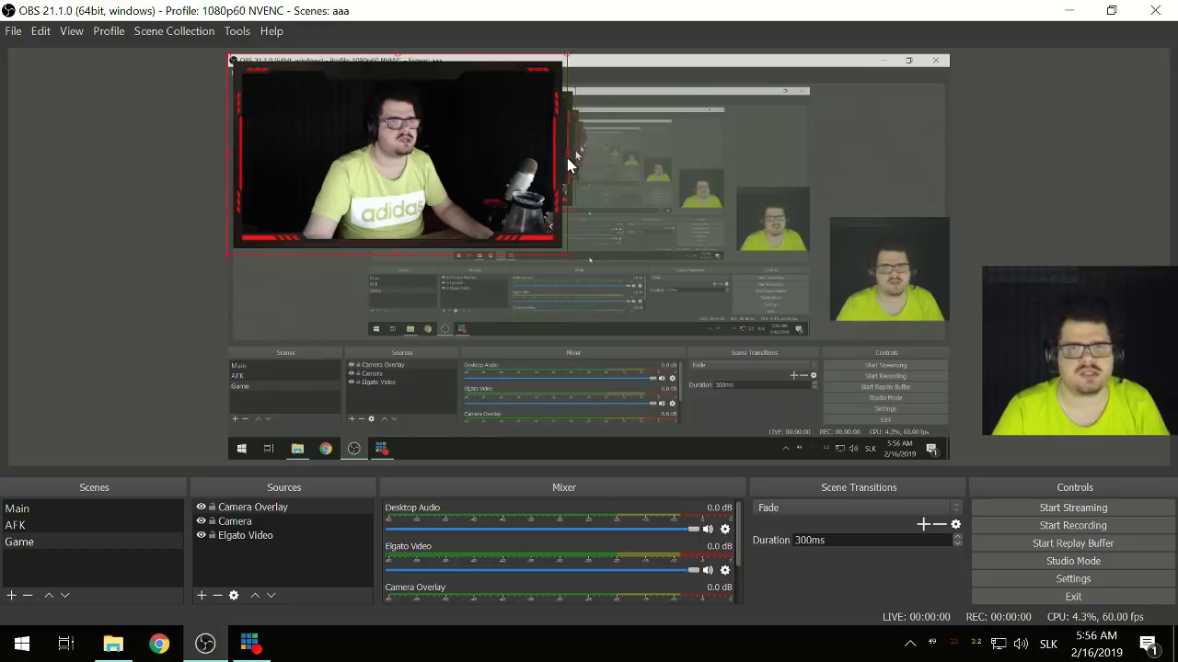
- Shrink the Camera and Camera Overlay so the webcam still matches the red frame
ctrl+click(237, 523)
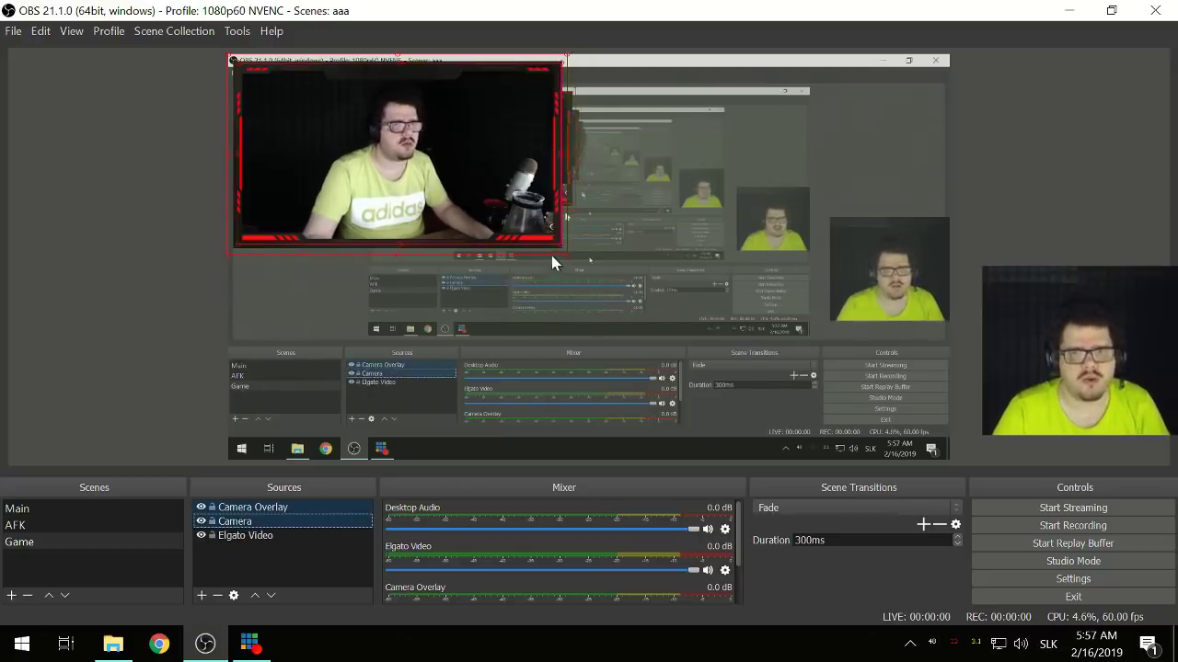
drag(562, 254, 428, 196)
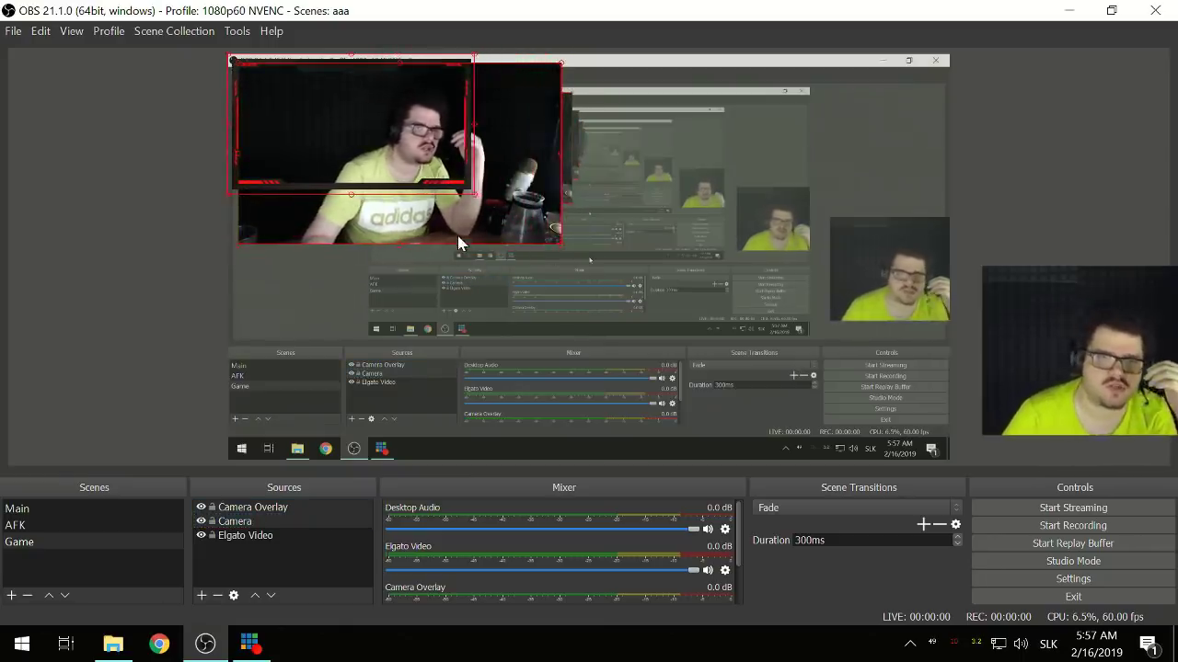
click(474, 253)
click(416, 221)
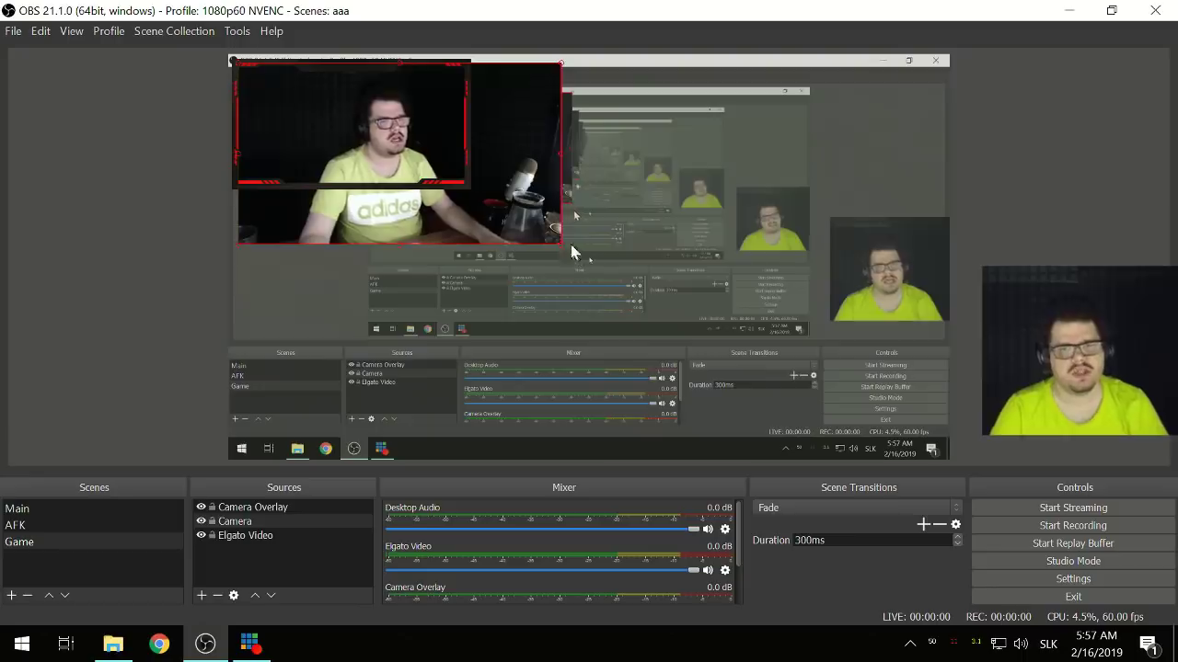
drag(560, 244, 544, 239)
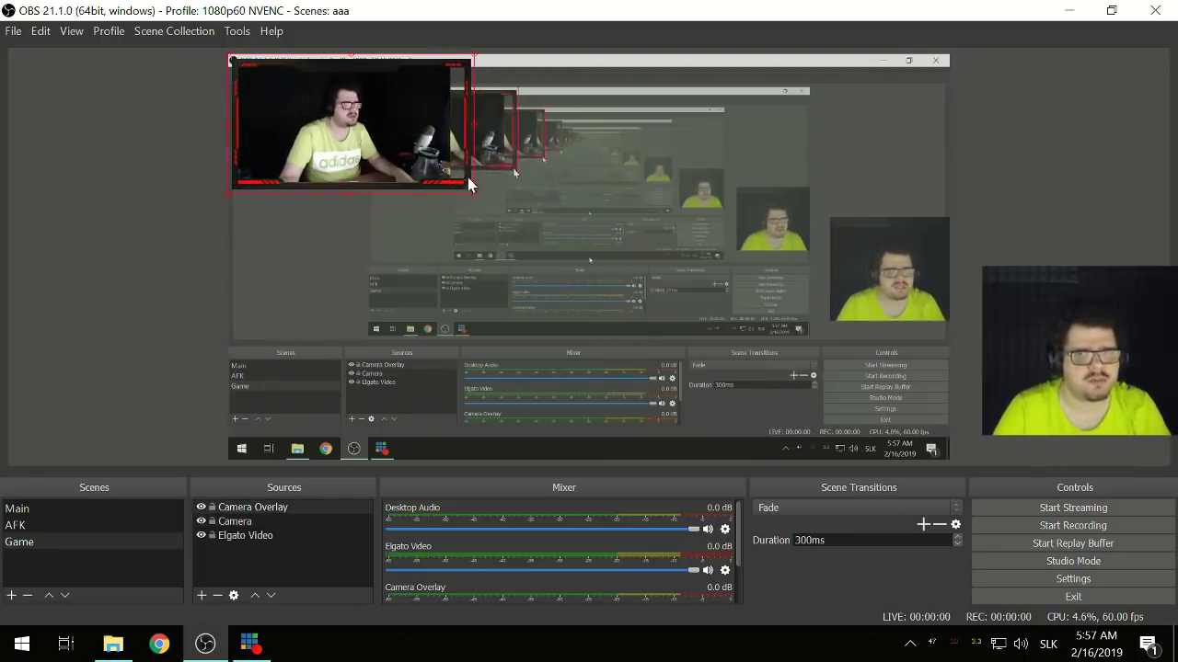
mouse_move(466, 185)
mouse_down()
mouse_move(450, 183)
mouse_move(458, 192)
mouse_up()
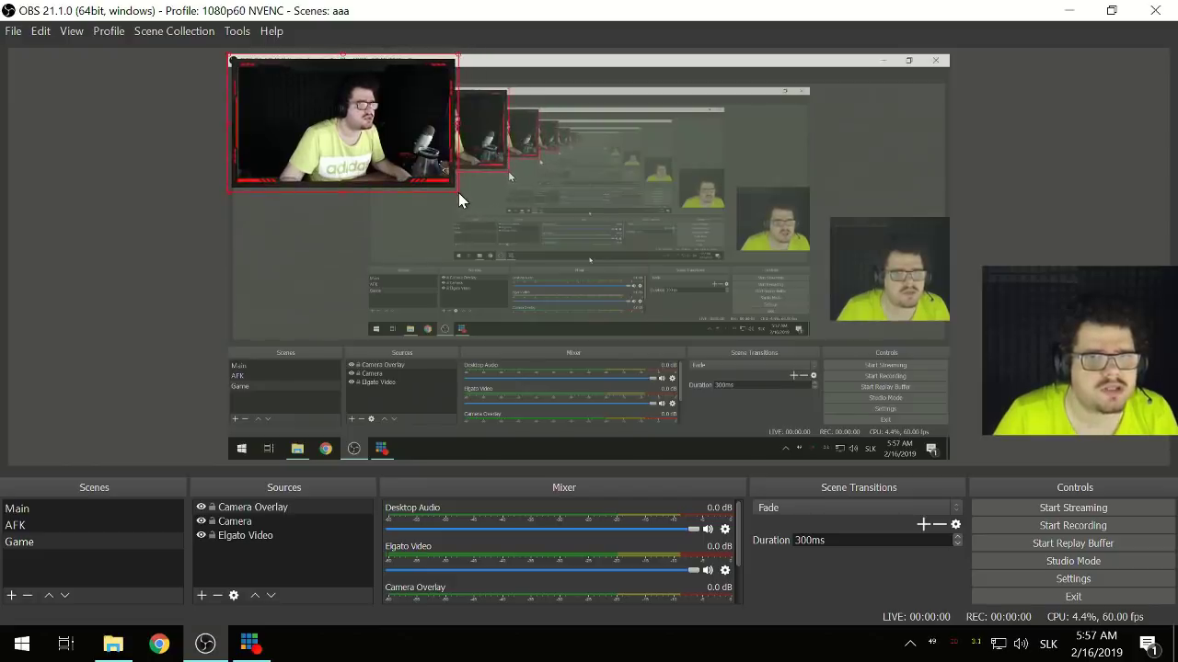
- Move the webcam and its overlay frame lower on the left of the preview
click(352, 172)
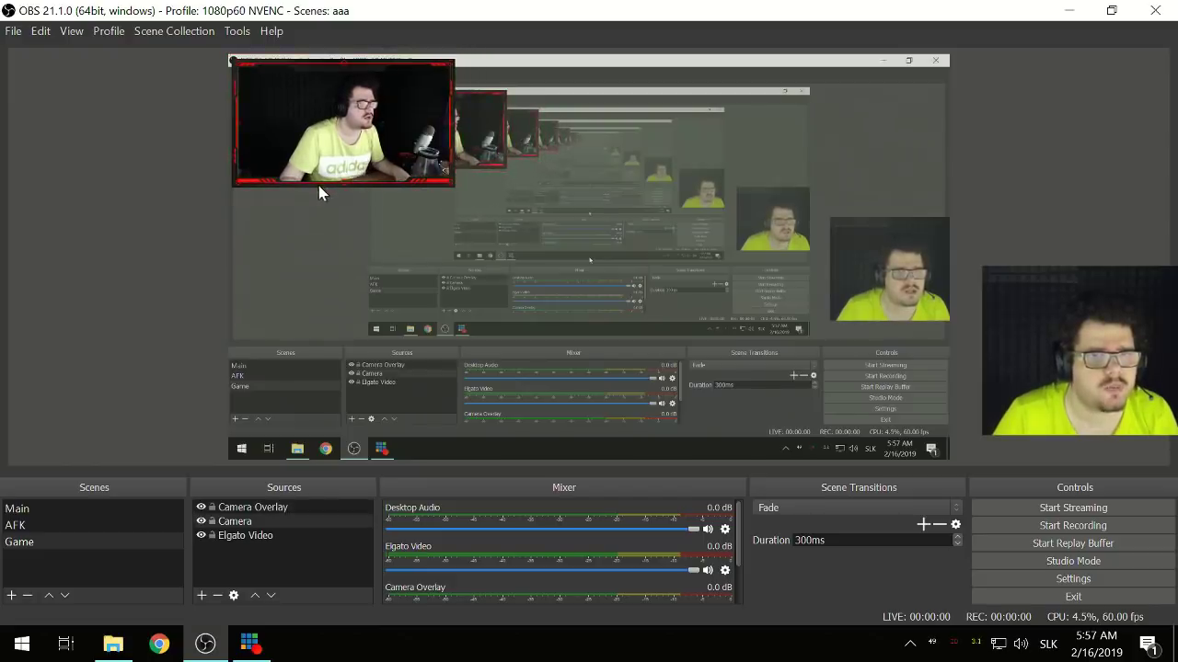
drag(318, 156, 320, 330)
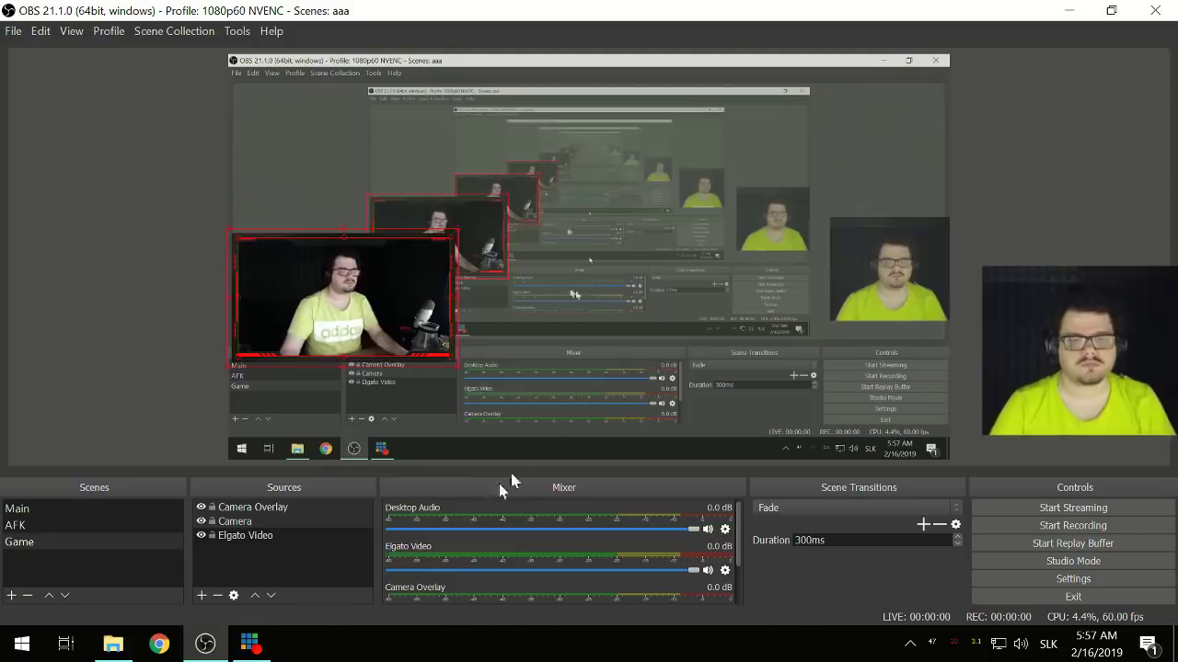
click(304, 562)
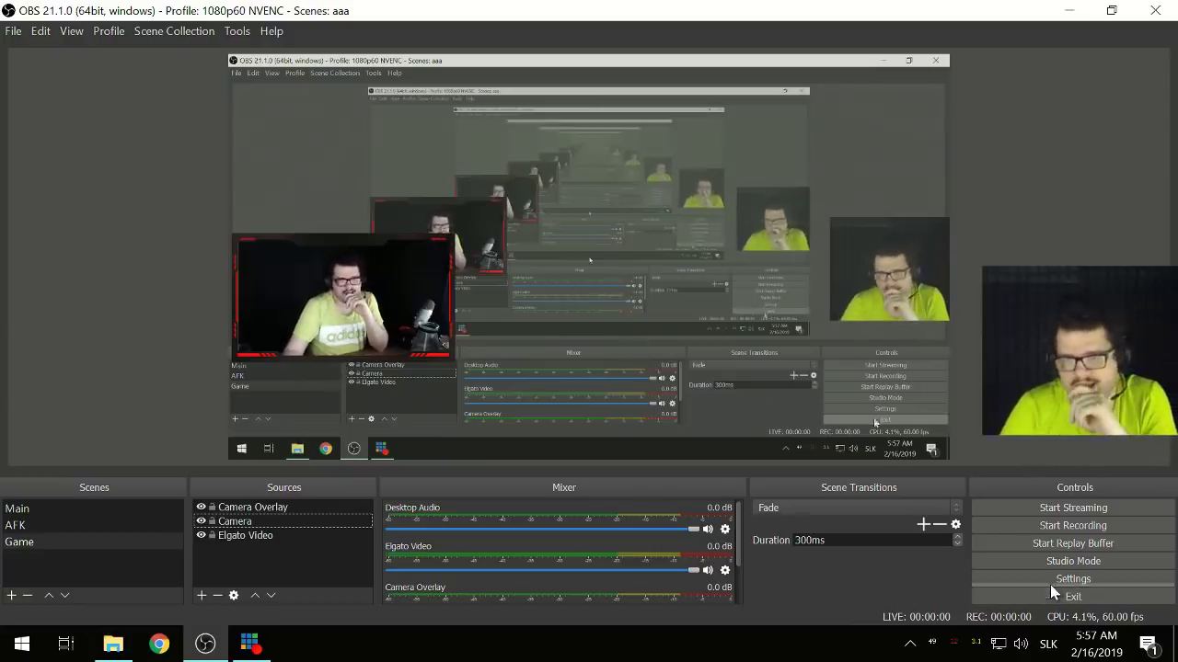
- Keep mkv as the recording format with audio tracks 1–6 and save the settings
click(1000, 580)
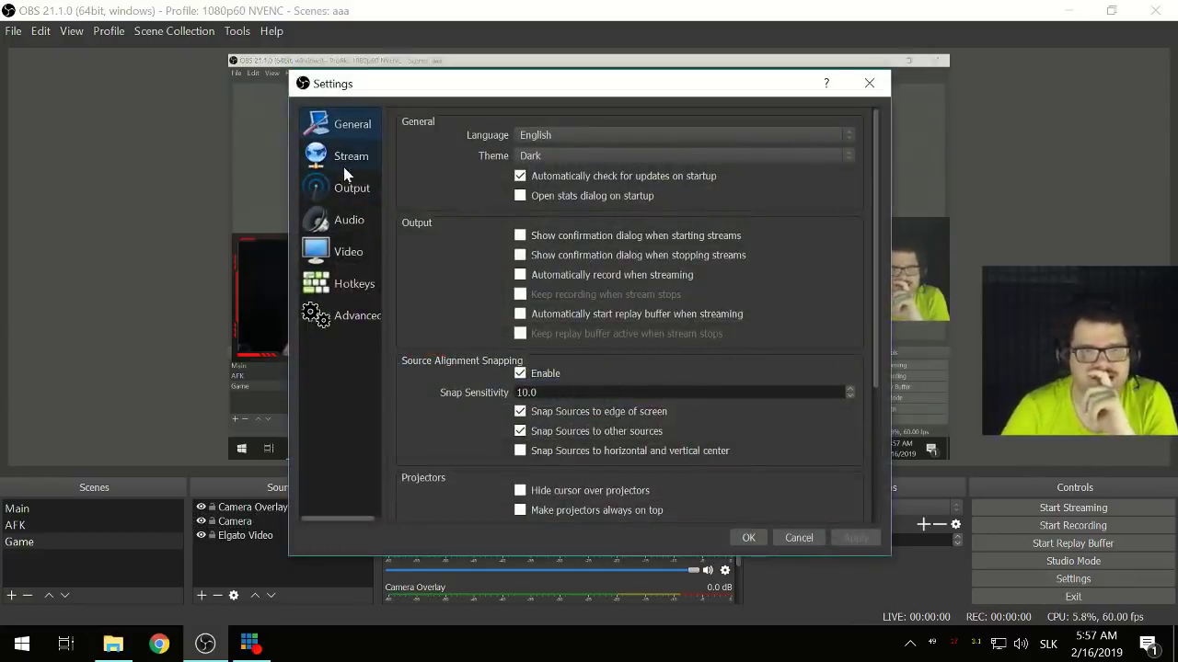
click(352, 189)
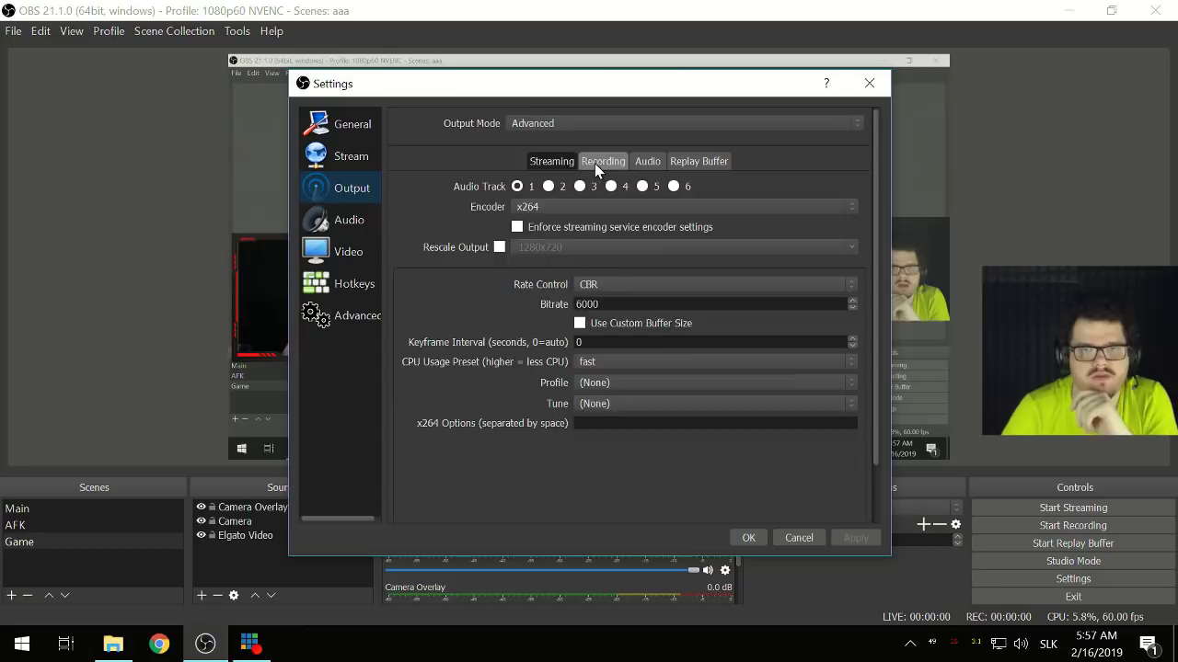
click(596, 163)
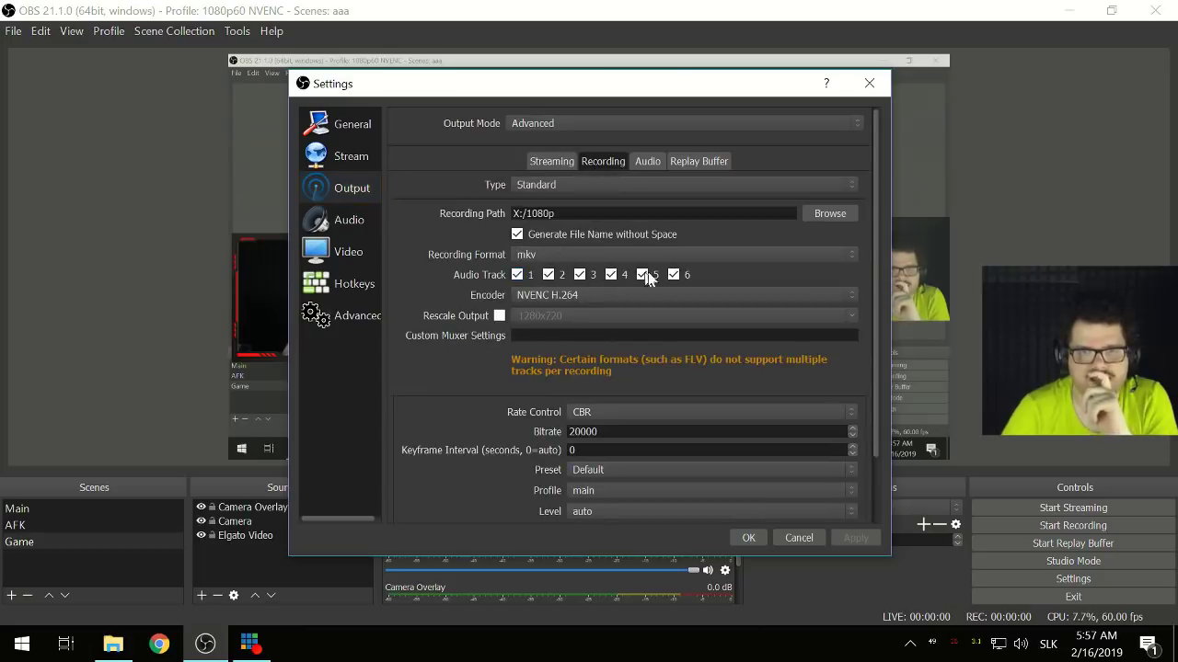
click(550, 254)
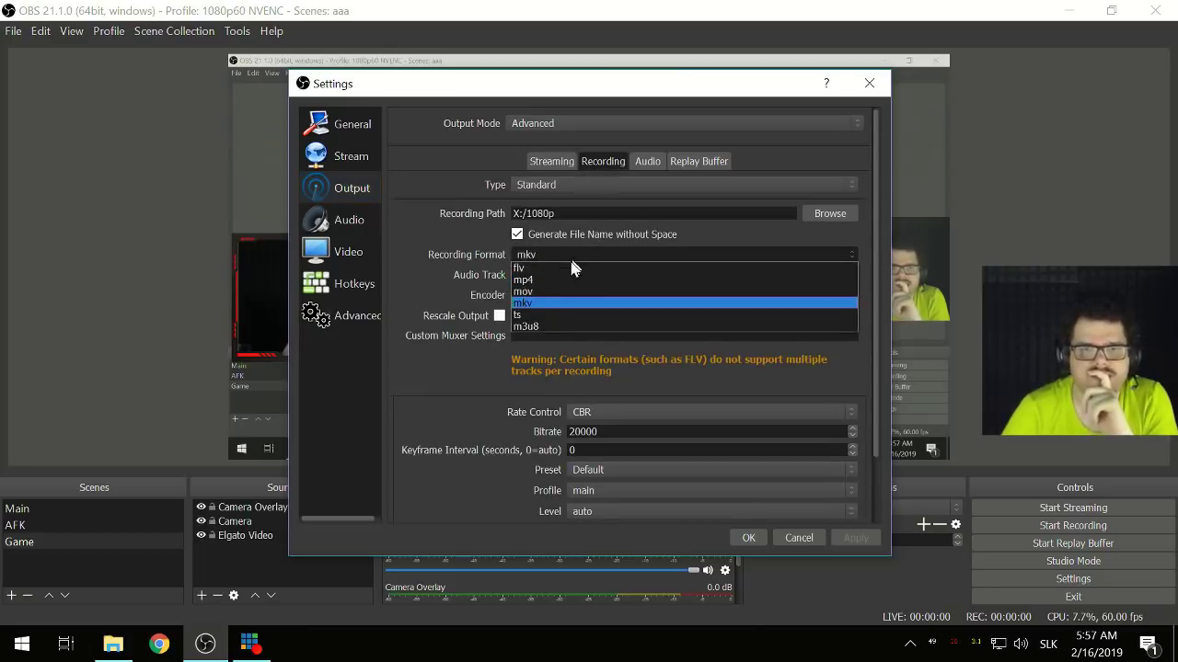
click(546, 303)
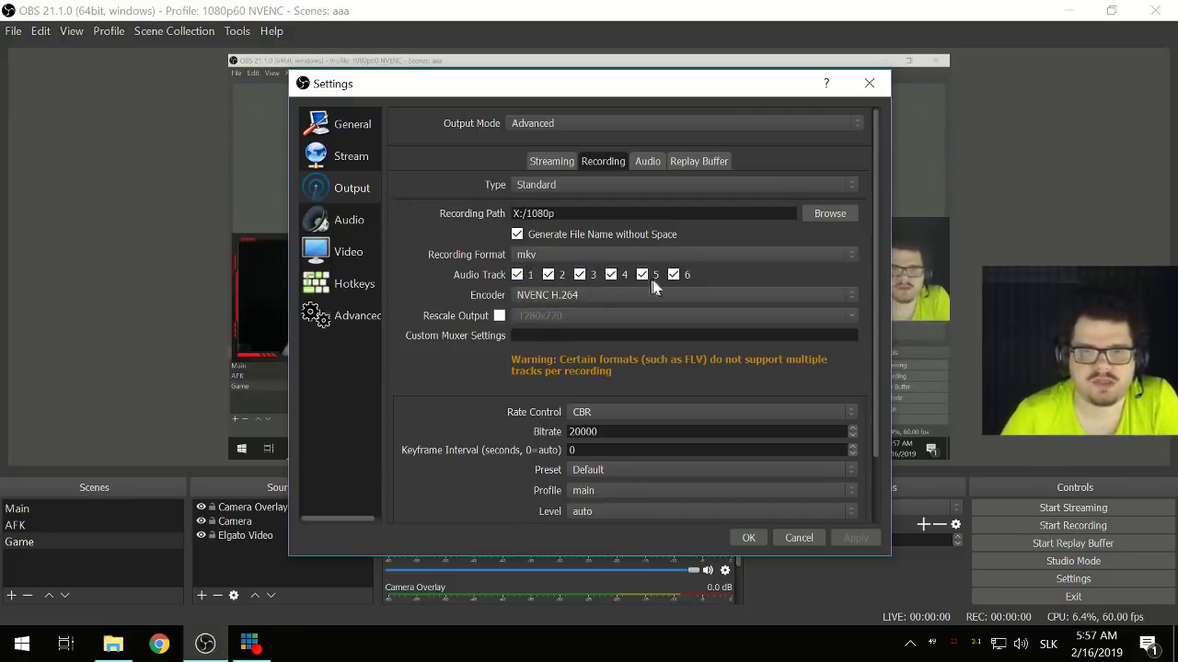
click(735, 534)
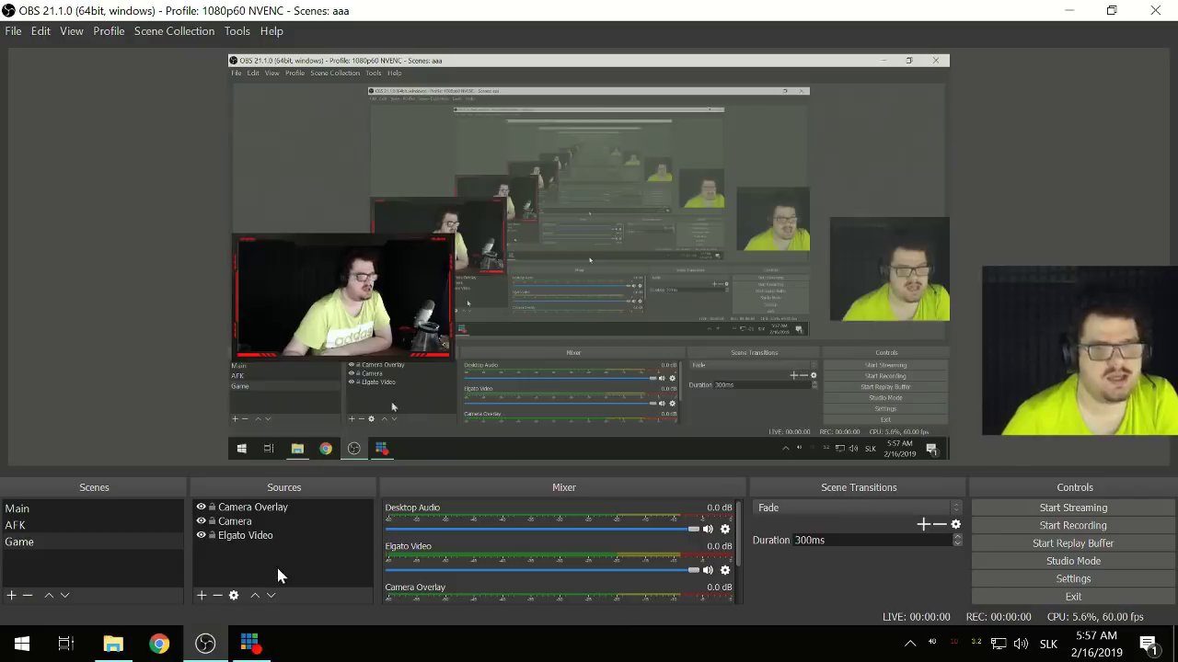
- Open Advanced Audio Properties for all sources and widen the window to show every track
click(725, 530)
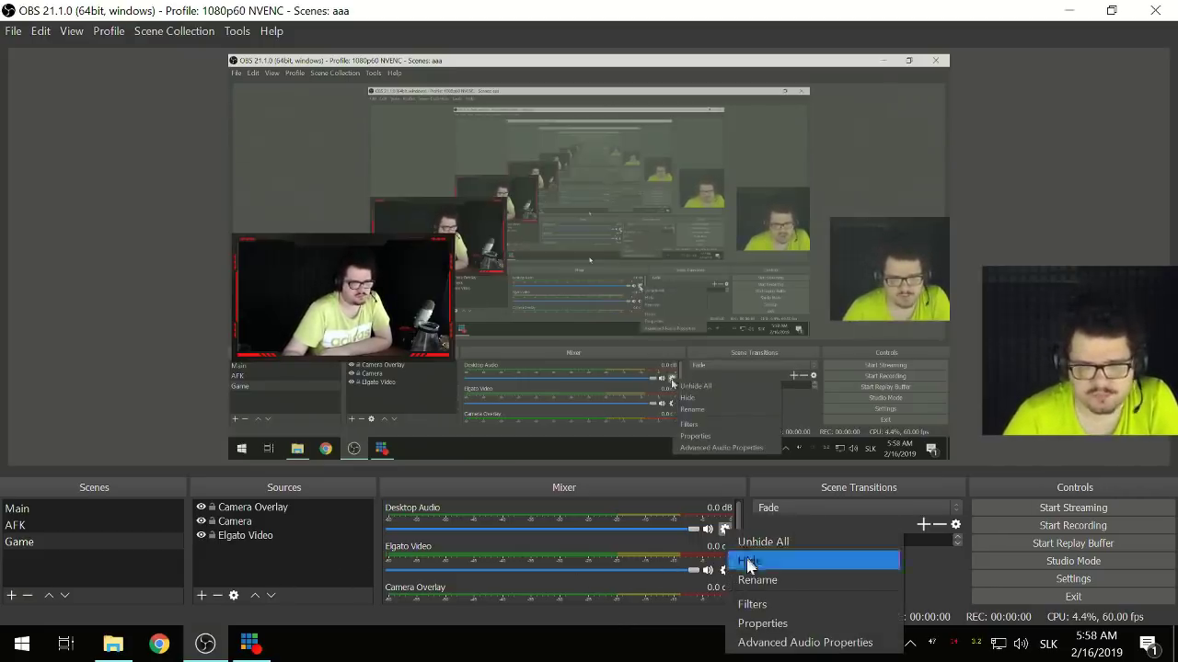
click(773, 642)
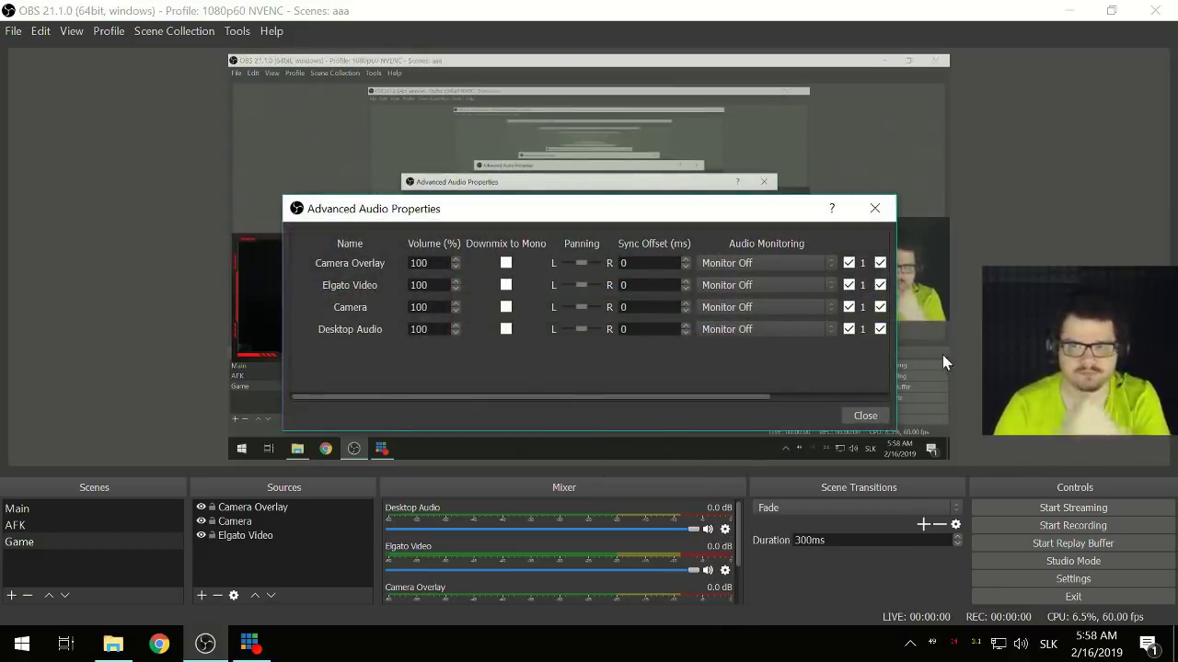
drag(894, 354, 1082, 354)
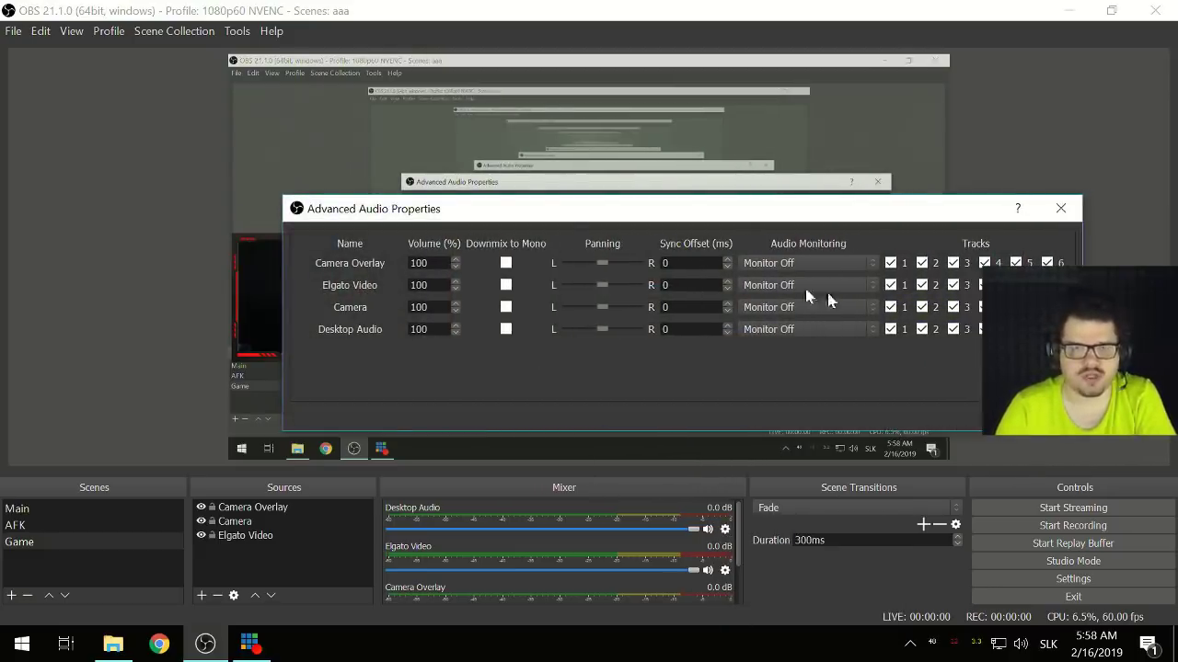
drag(525, 205, 314, 207)
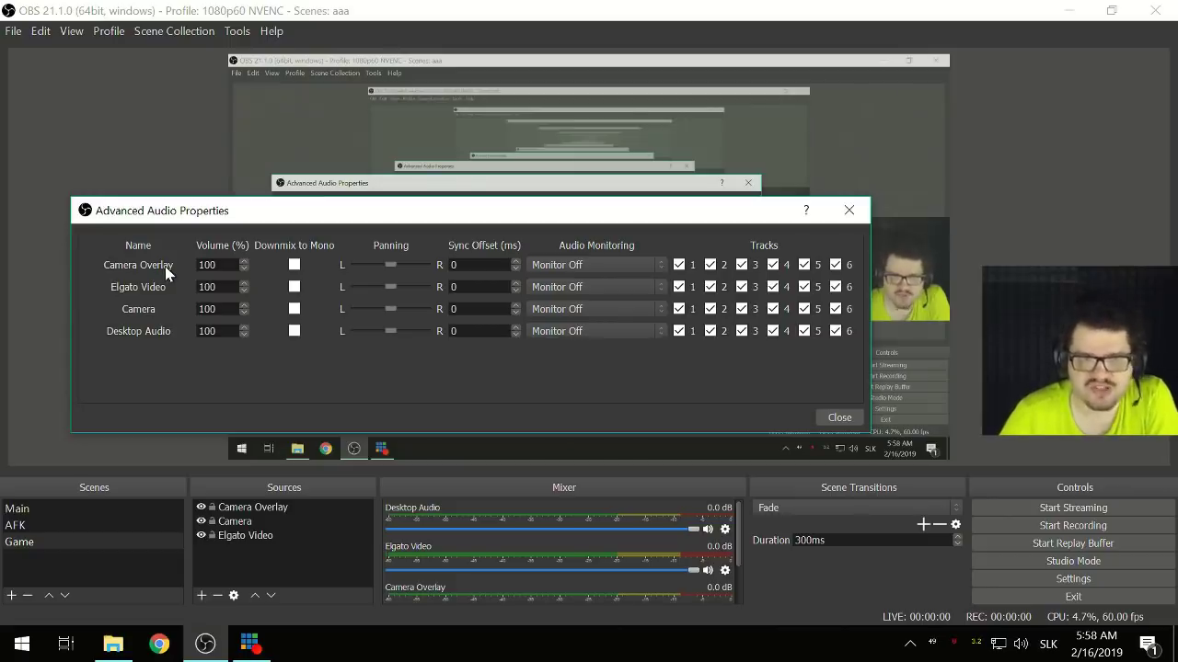
drag(263, 215, 298, 246)
- Remove Camera Overlay from all six audio tracks
click(688, 301)
click(720, 301)
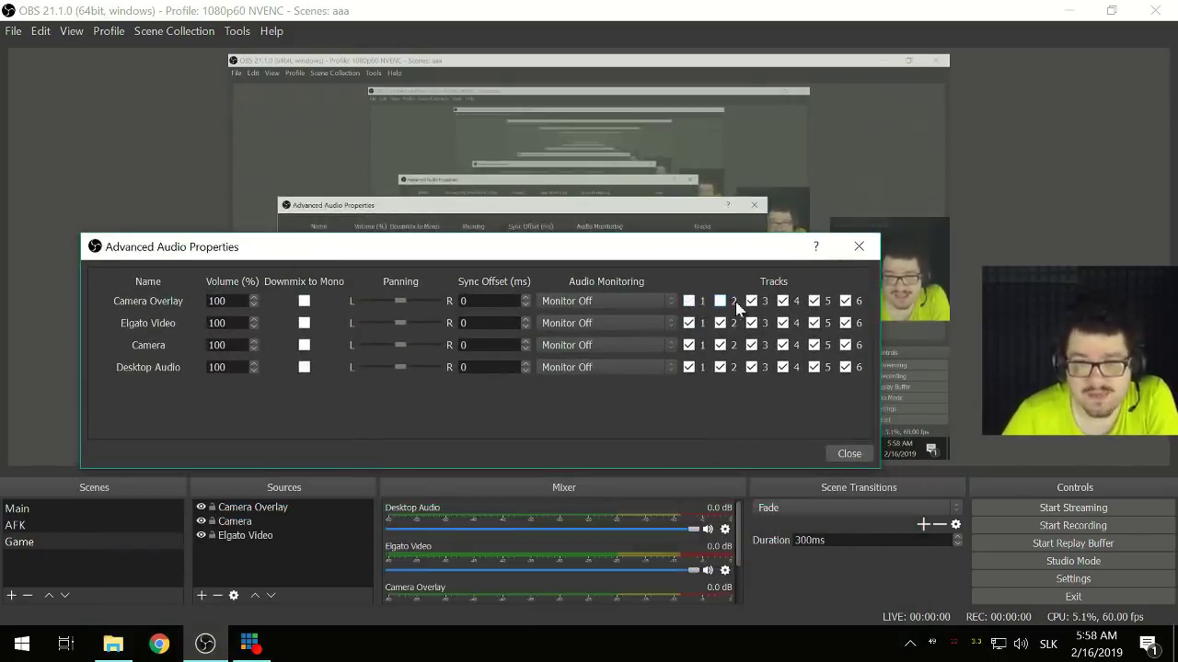
click(752, 301)
click(782, 301)
click(813, 301)
click(844, 301)
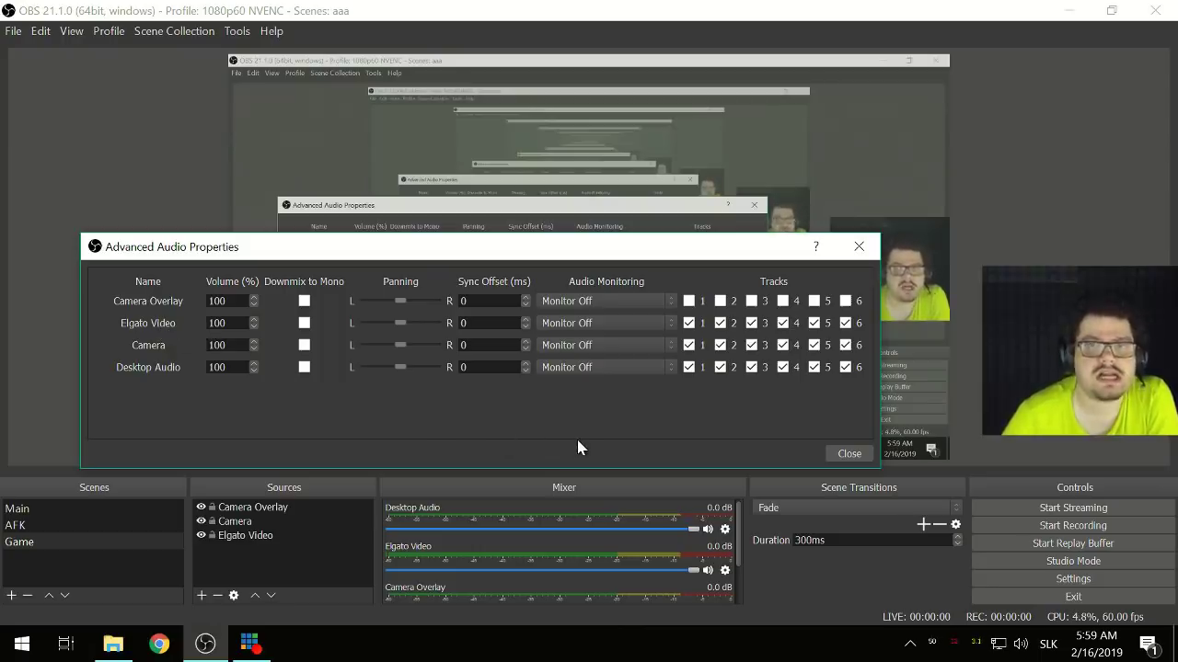
- Limit Elgato Video to tracks 1–2 by unticking its higher tracks
click(793, 325)
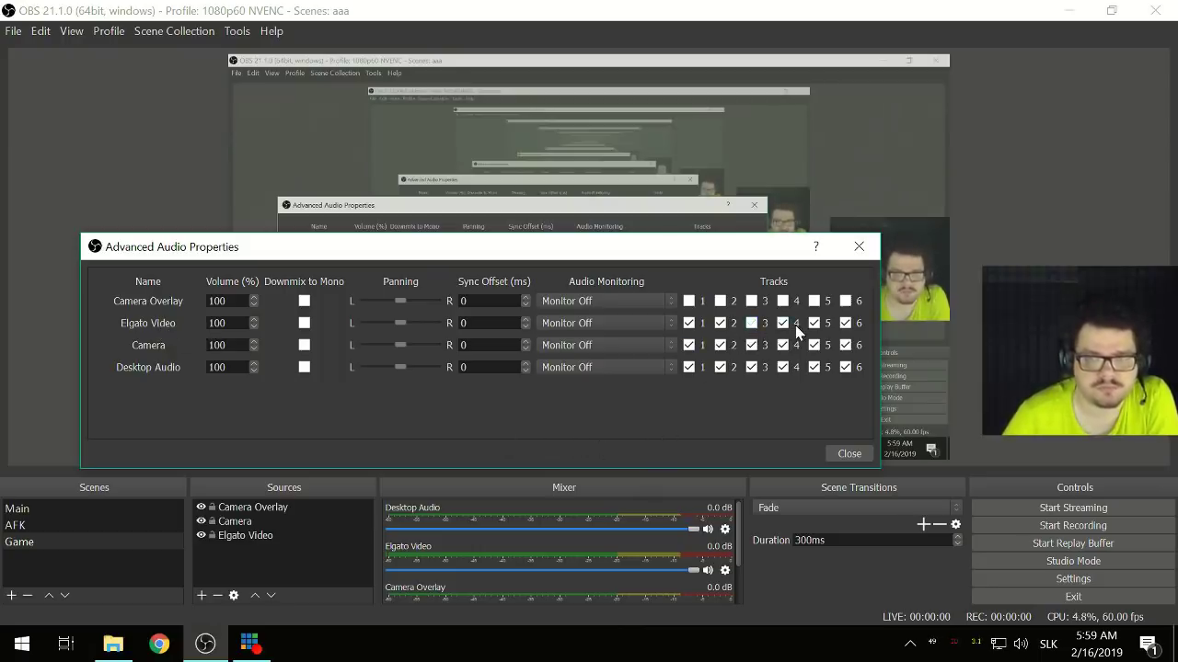
click(813, 323)
click(845, 323)
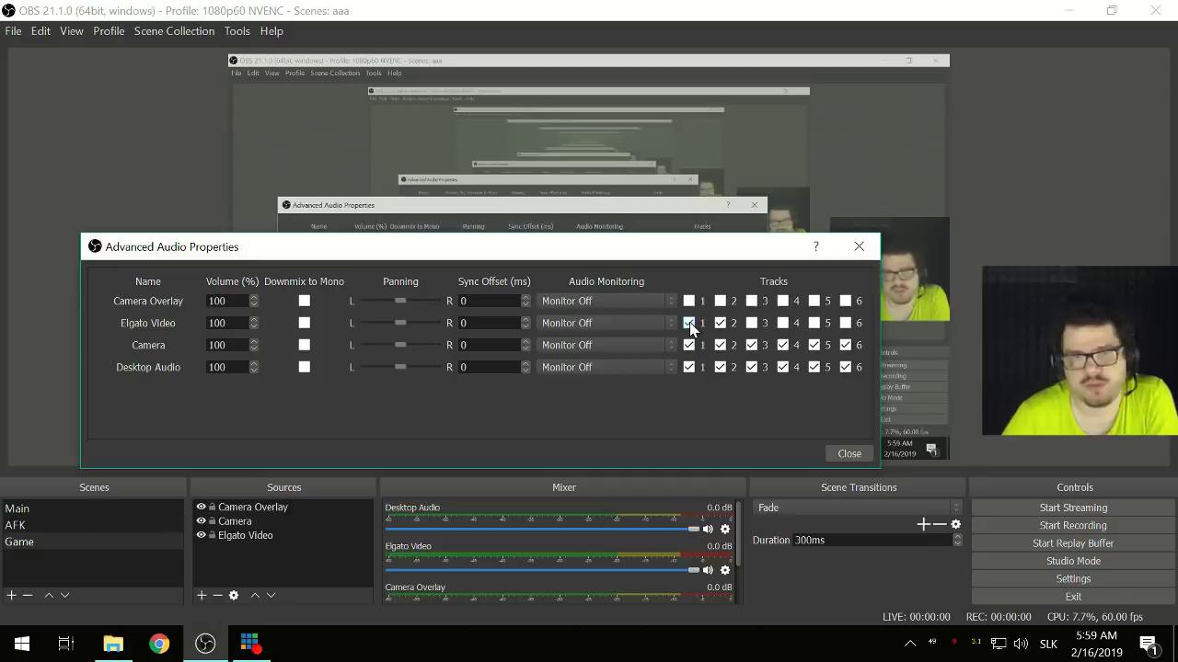
- Route Camera to track 3 only and Desktop Audio to track 1 only
click(719, 345)
click(719, 367)
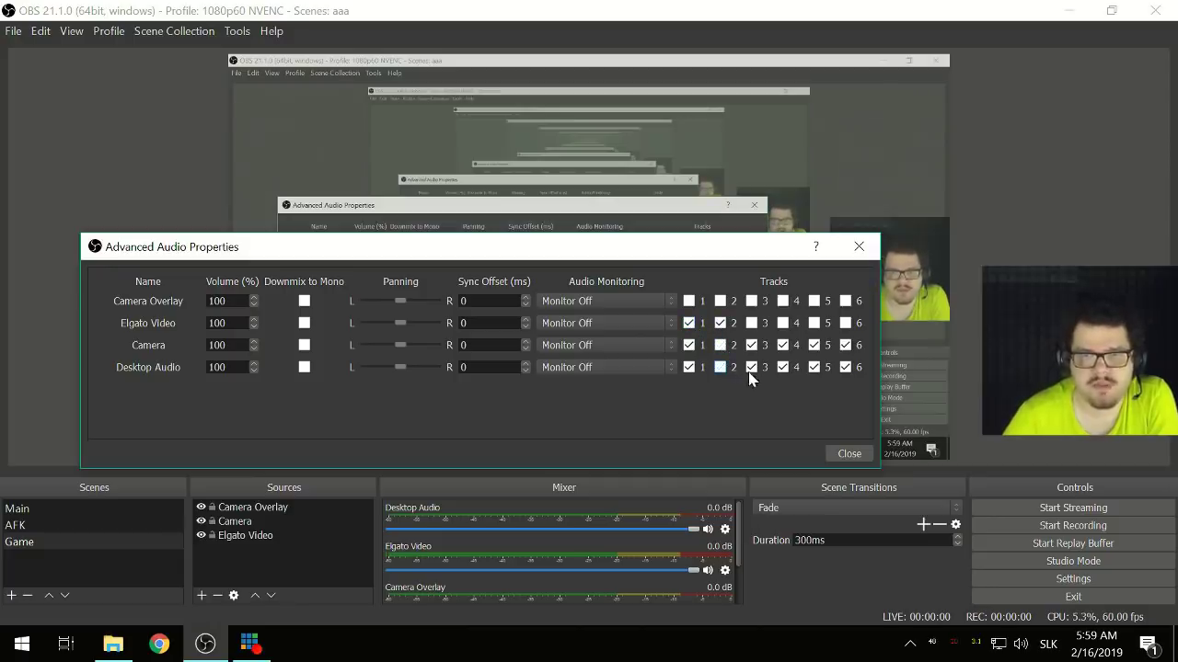
click(750, 367)
click(751, 345)
click(781, 345)
click(782, 367)
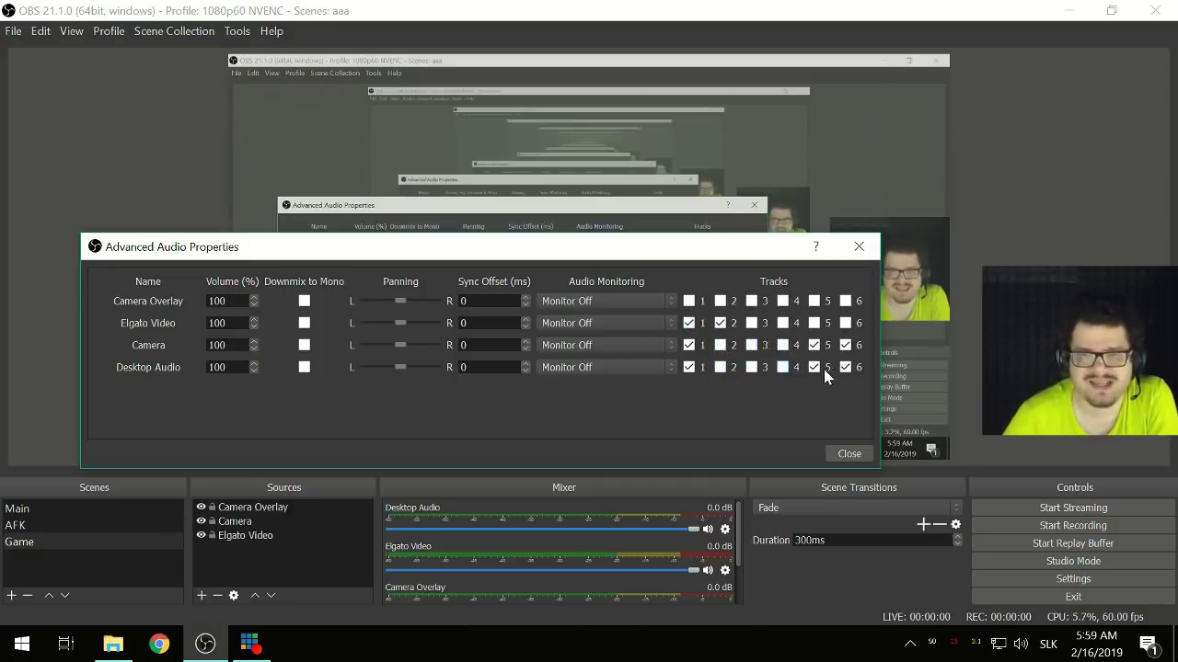
click(814, 367)
click(814, 345)
click(845, 345)
click(844, 367)
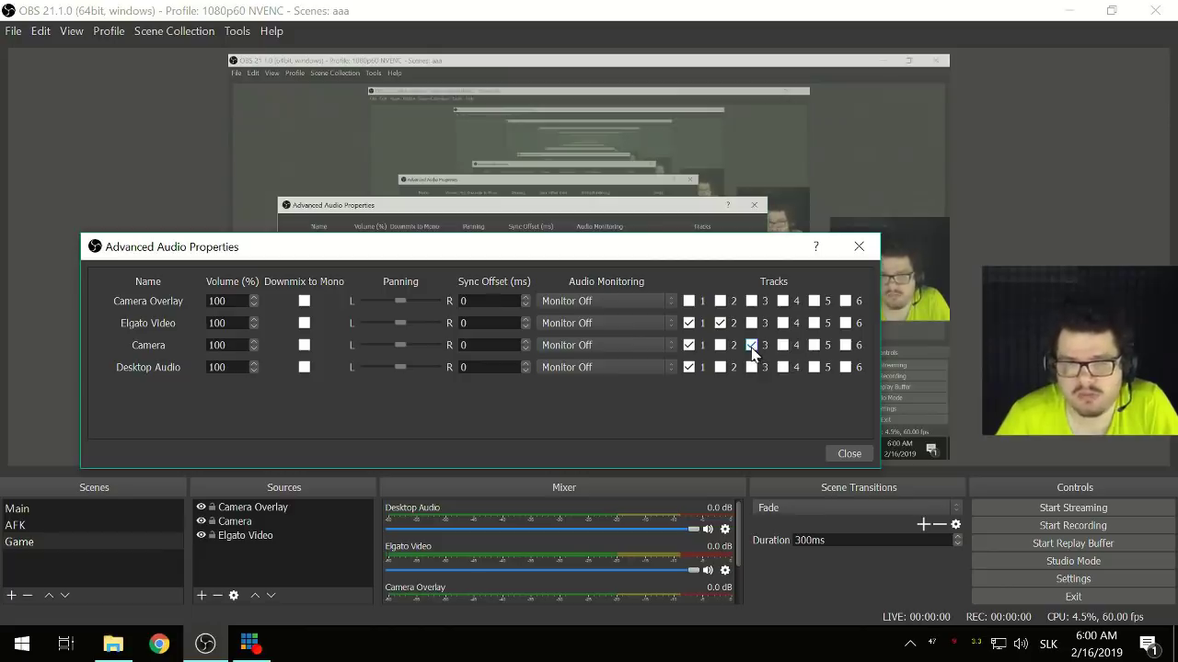
- Add Camera to track 1 and clear track 1 for Desktop Audio, leaving it on no tracks
click(689, 345)
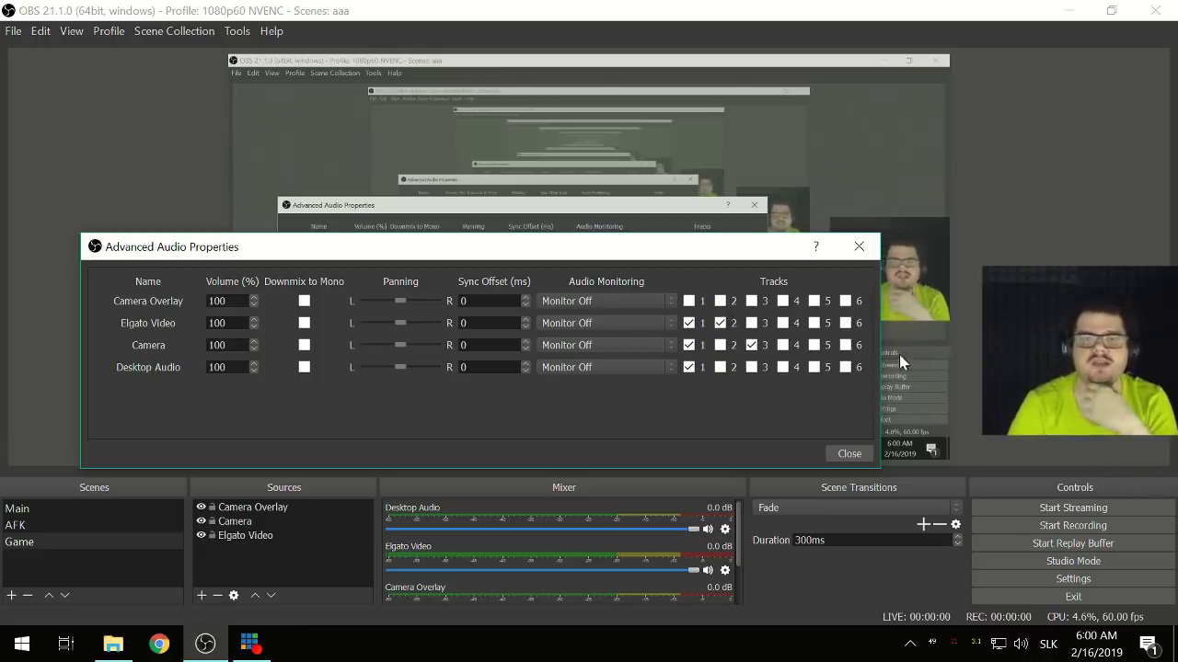
click(688, 322)
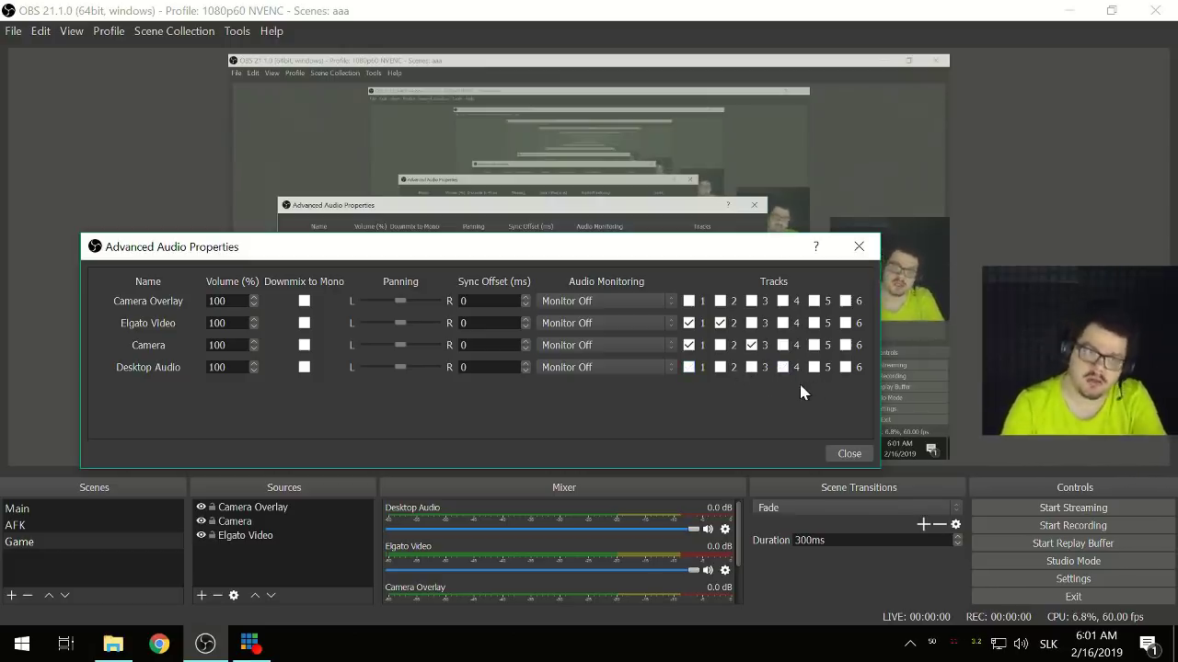
- Set recording audio tracks to 1–3 only, start a test recording, and switch to File Explorer
click(856, 455)
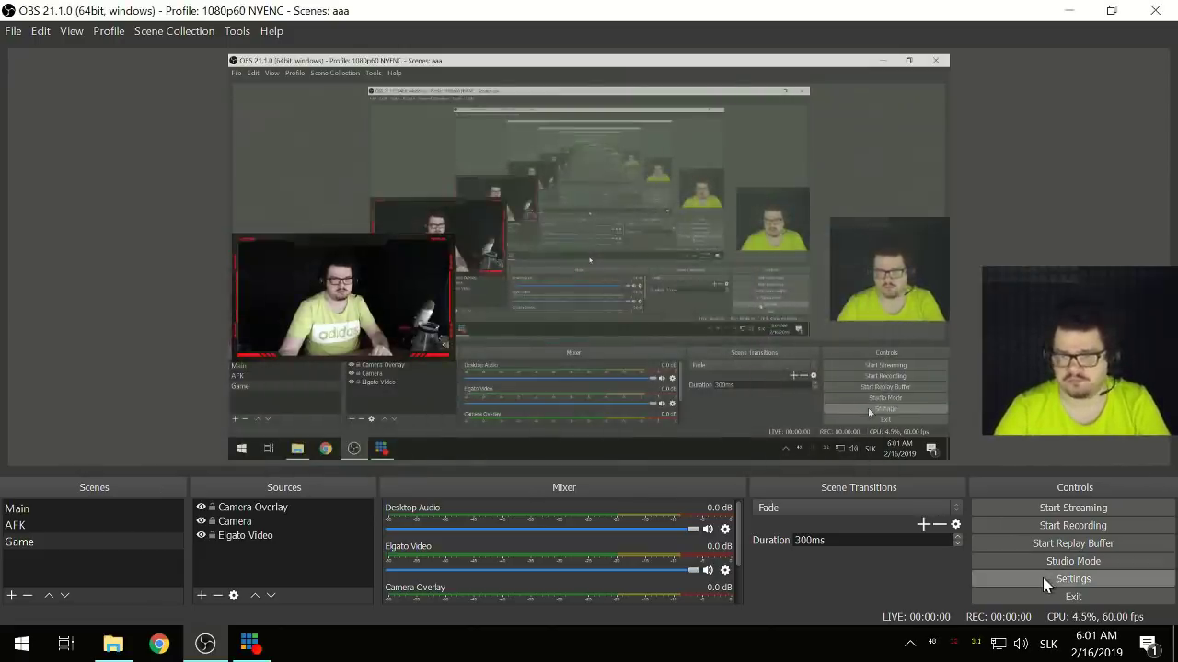
click(1073, 579)
click(342, 189)
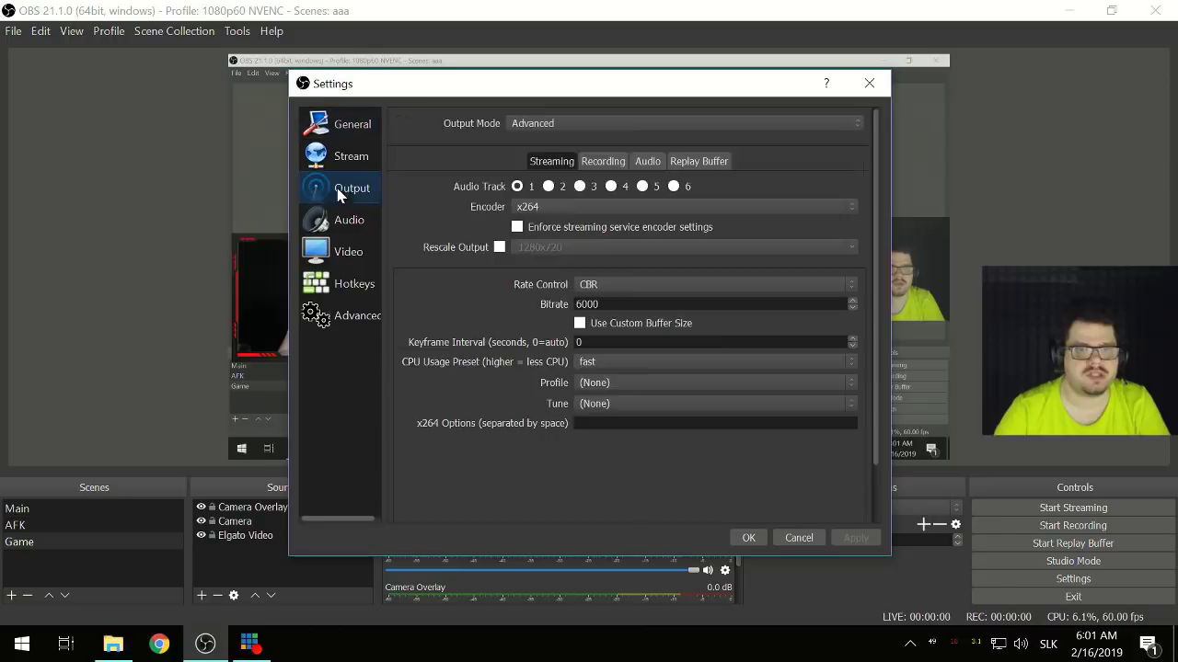
click(602, 162)
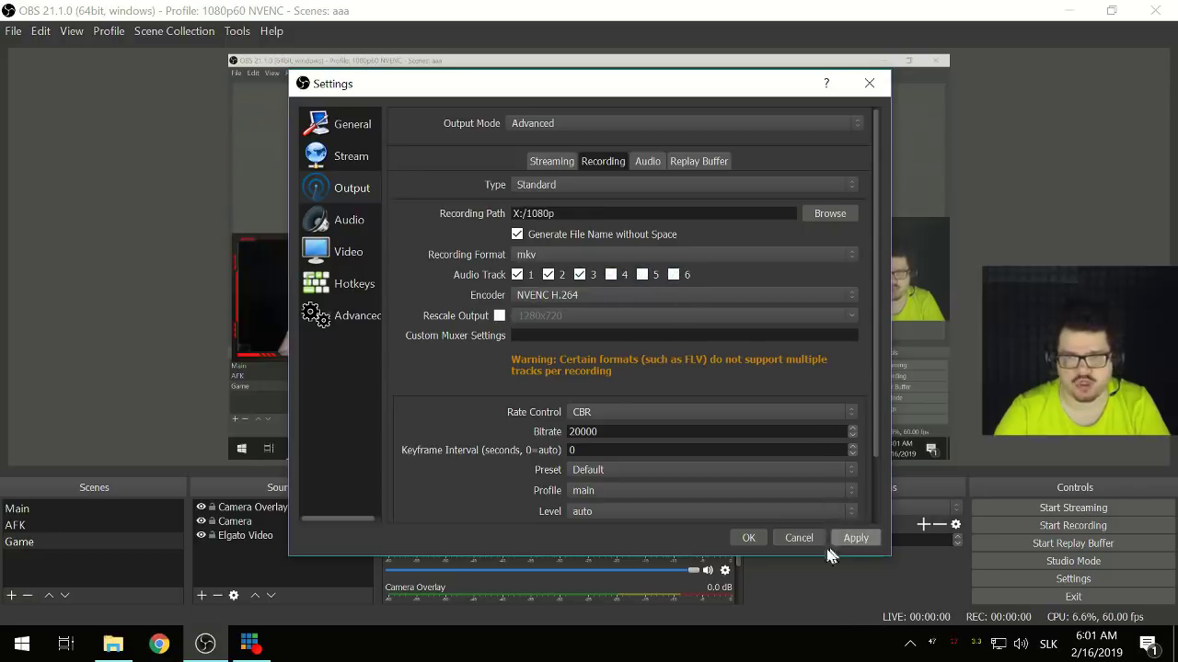
click(749, 539)
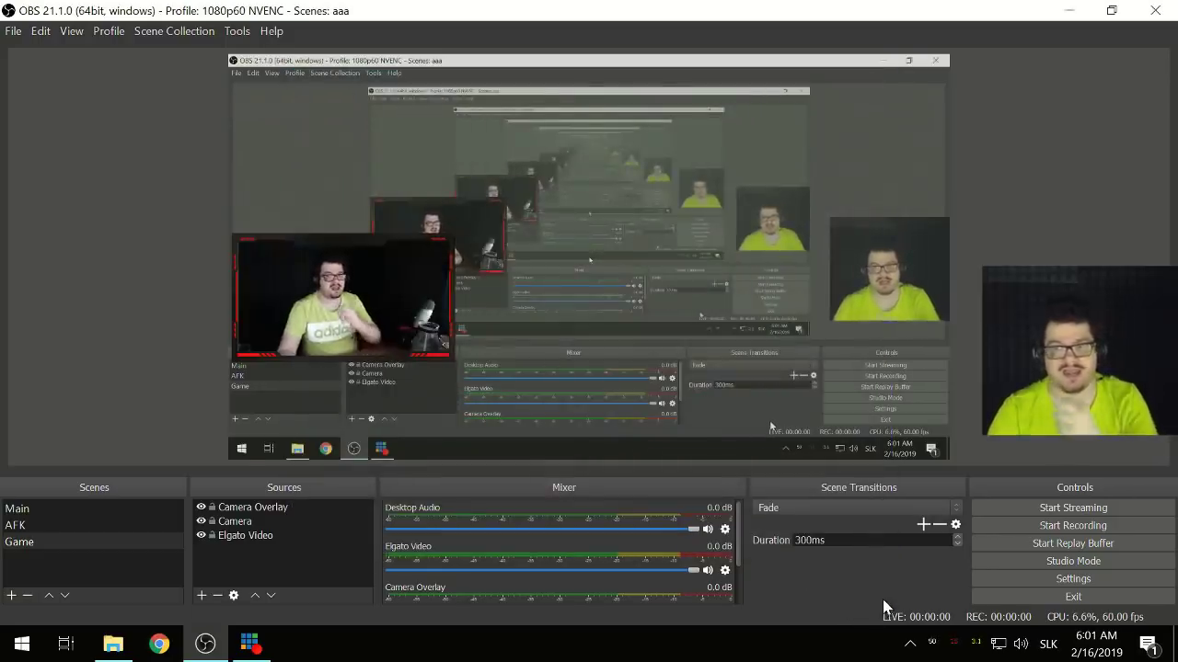
click(994, 534)
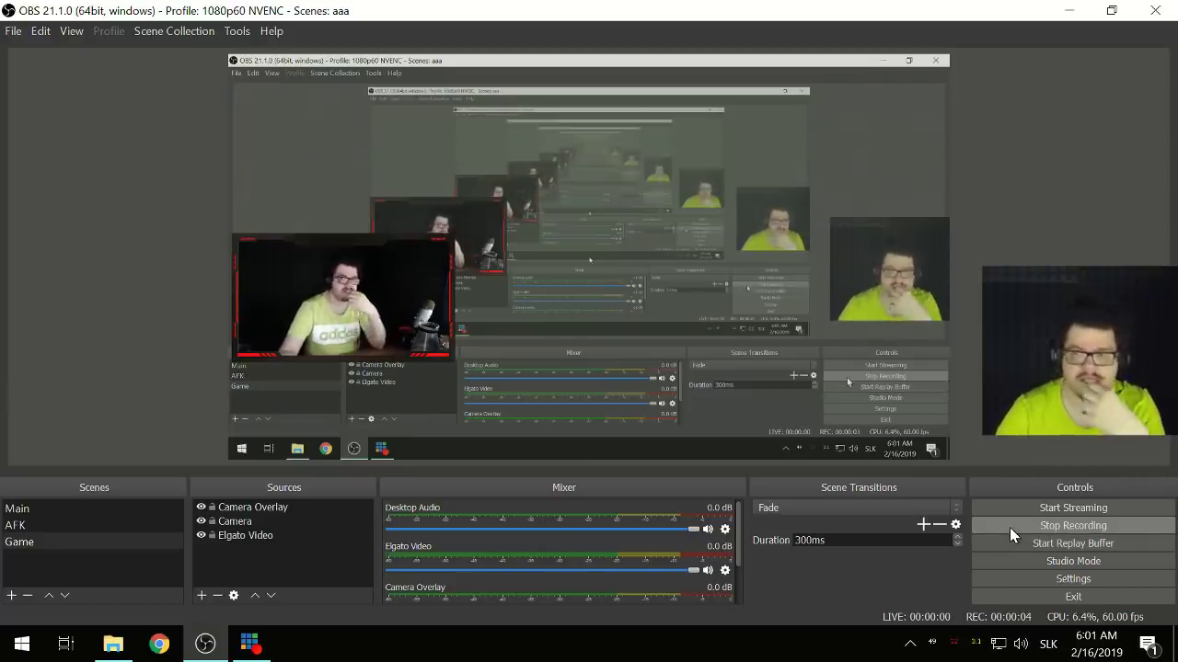
click(115, 646)
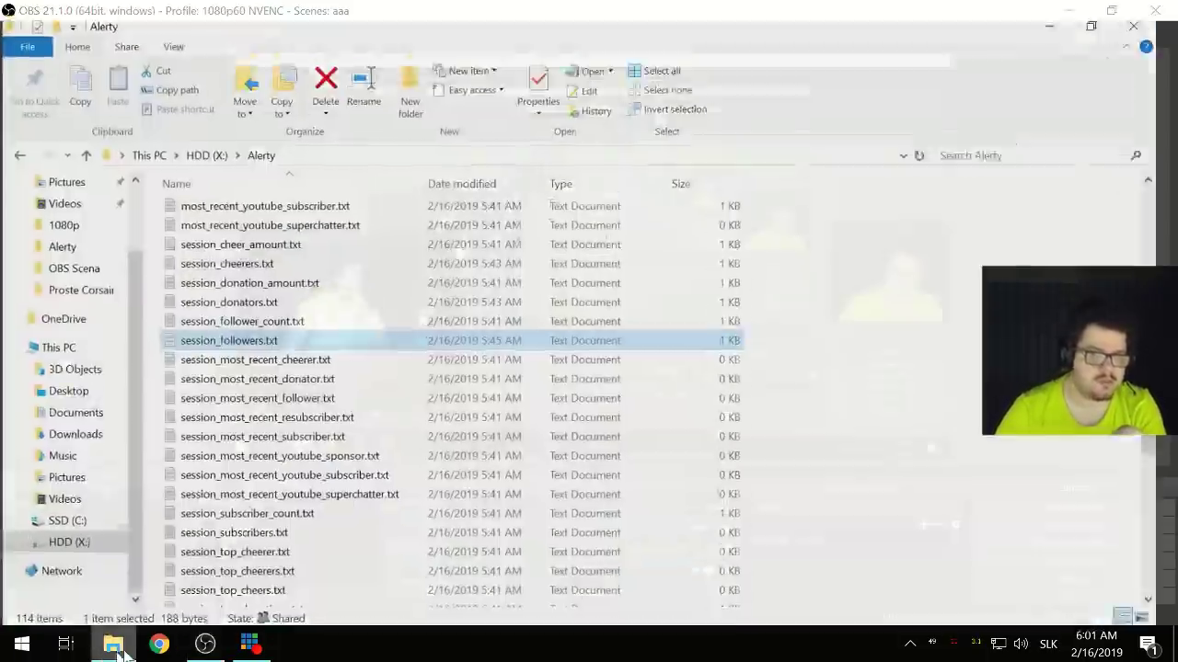
- Browse to the 1080p folder on HDD (X:), preview 2019-02-16_06-01-39.mkv, and close the player
scroll(92, 478, up, 1)
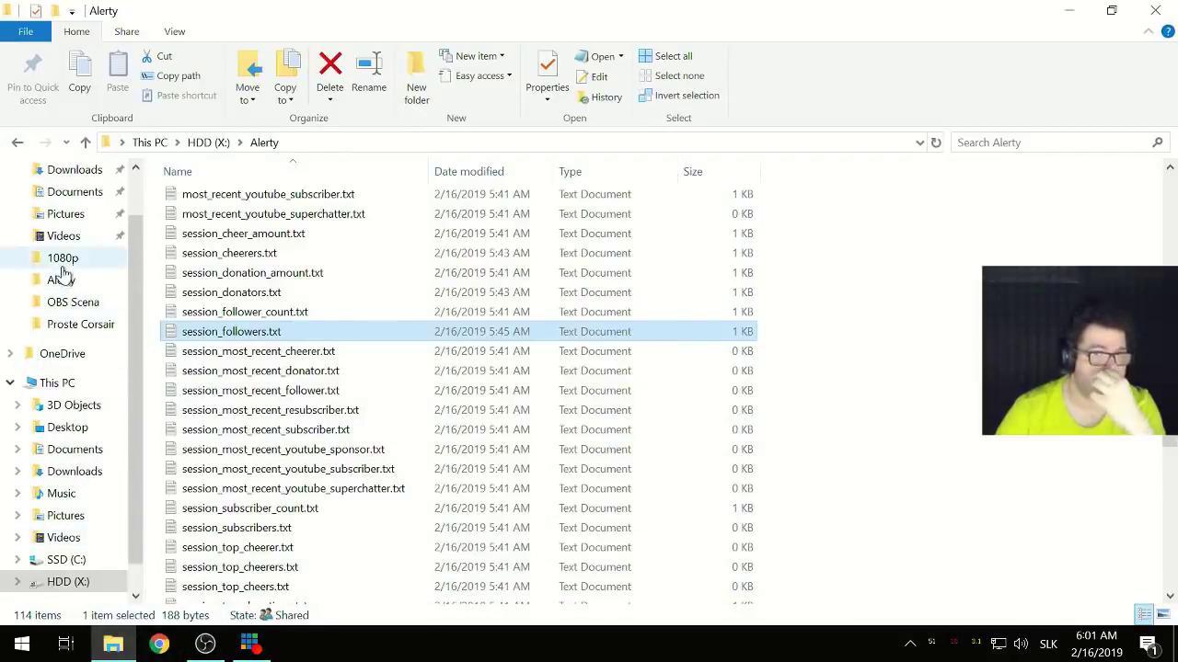
click(63, 261)
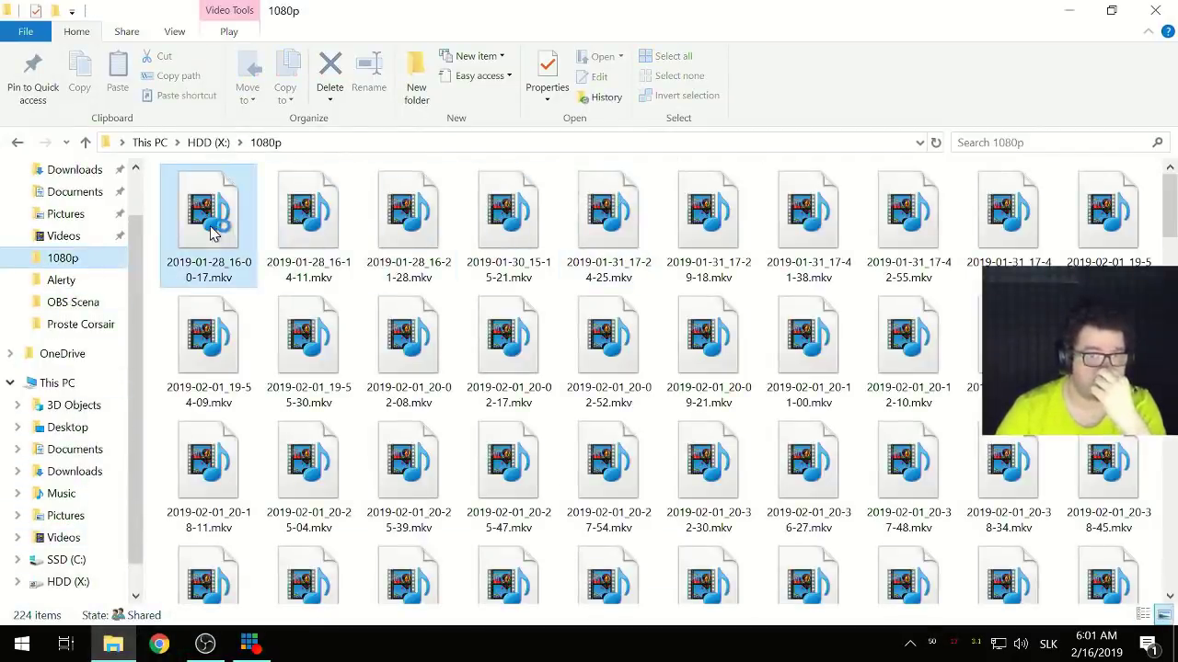
click(203, 221)
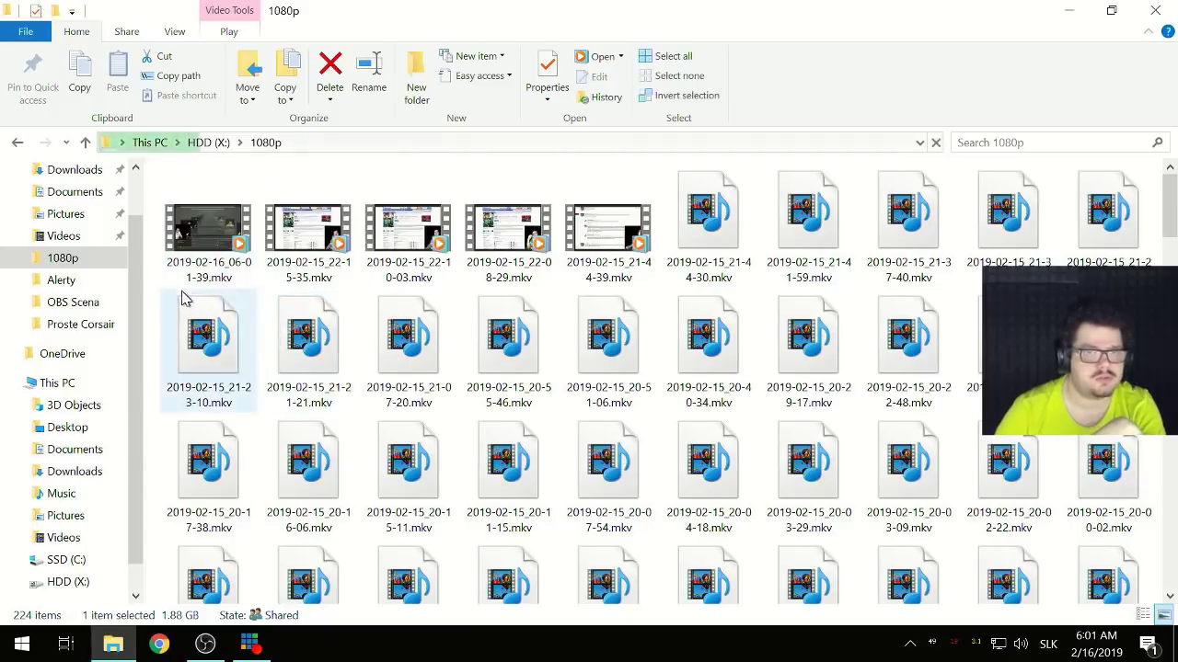
right_click(164, 288)
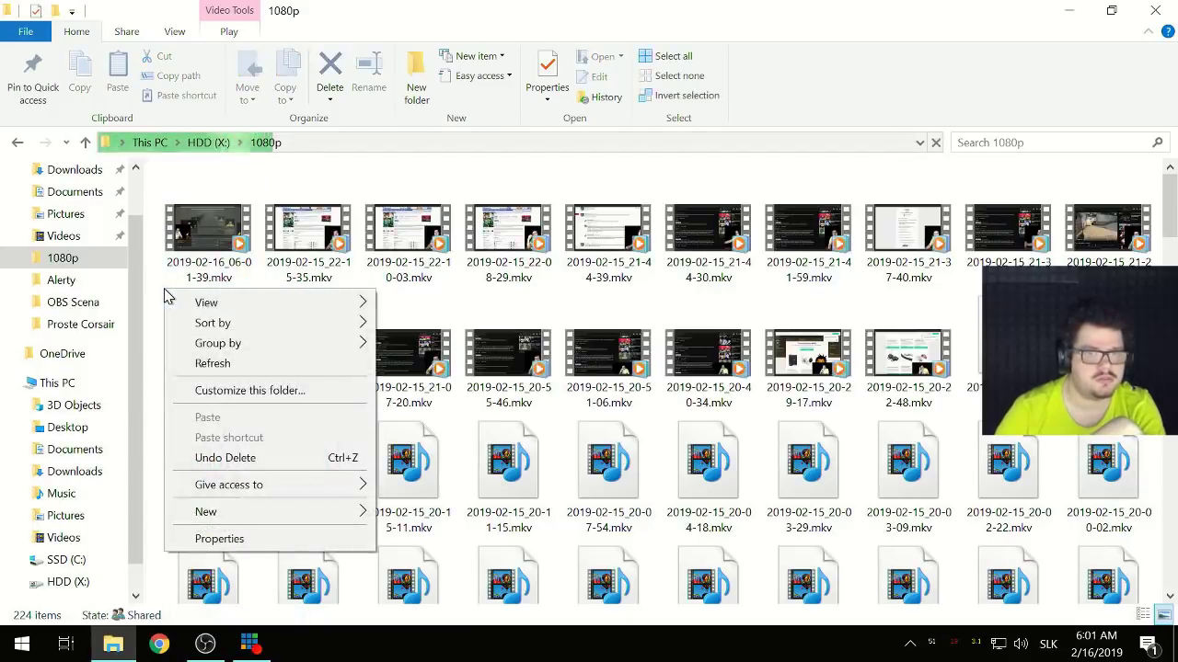
click(181, 246)
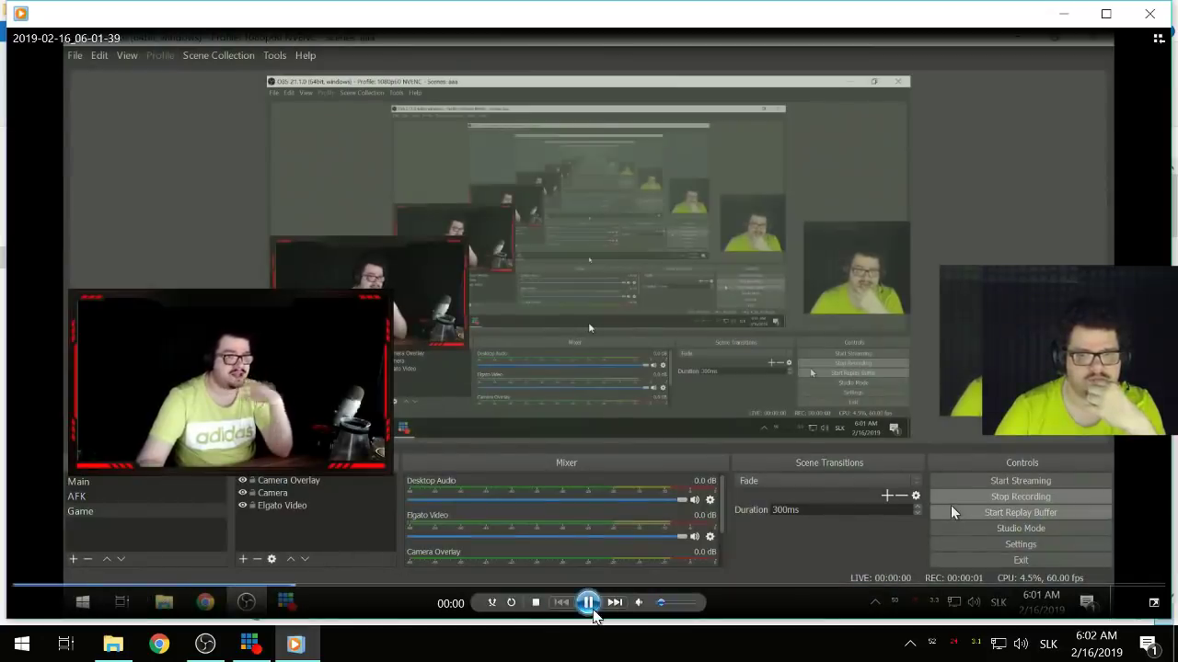
right_click(420, 286)
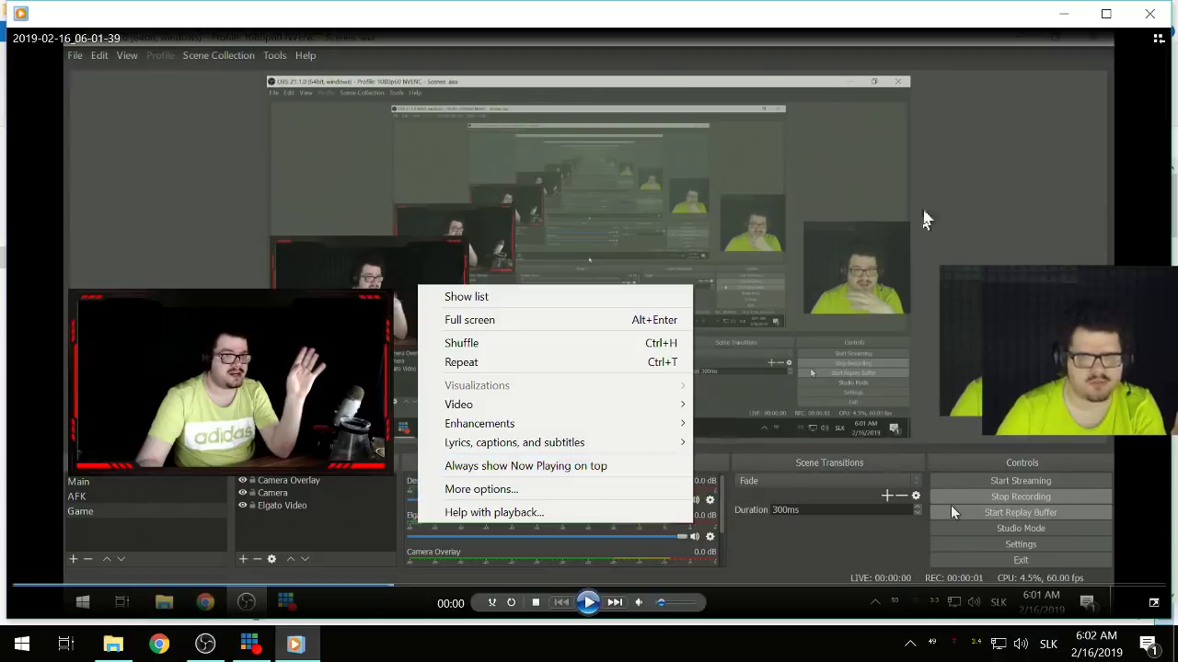
click(1151, 16)
- Open the new test recording in Media Player Classic Home Cinema
right_click(195, 230)
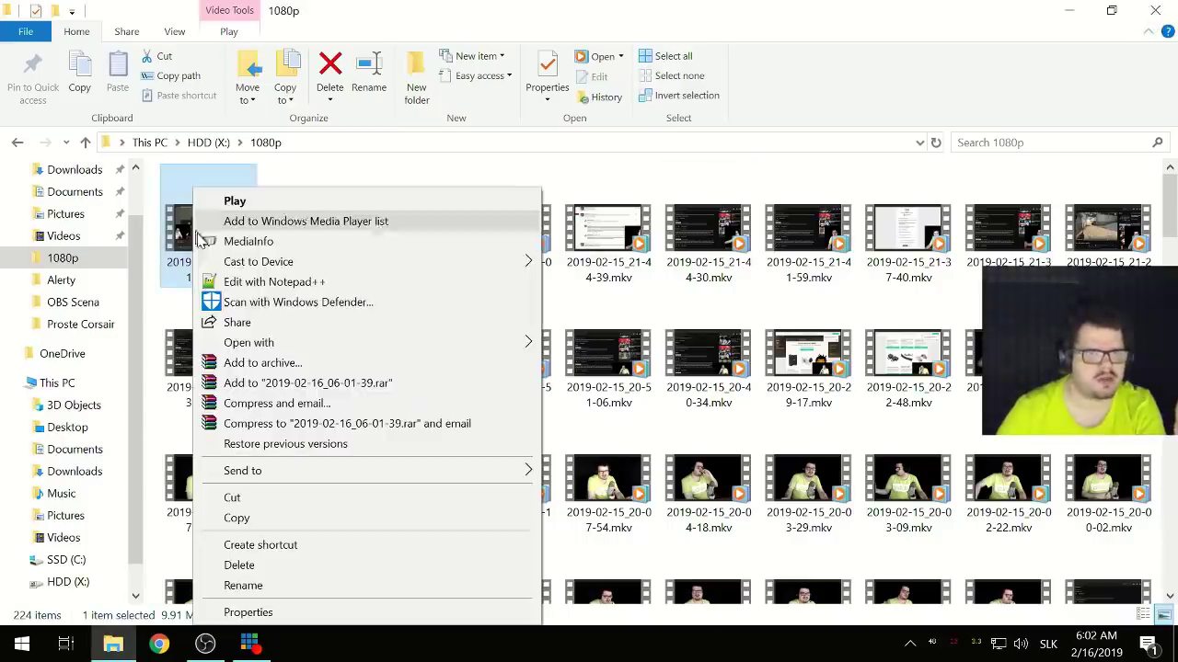
mouse_move(385, 345)
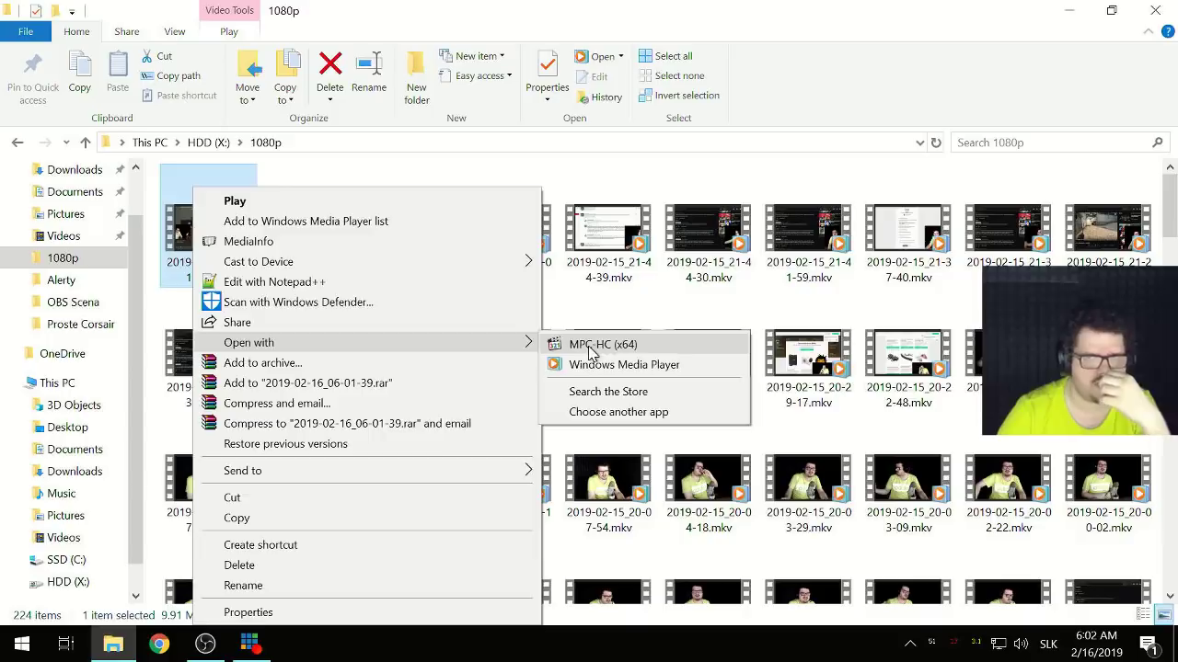
click(602, 342)
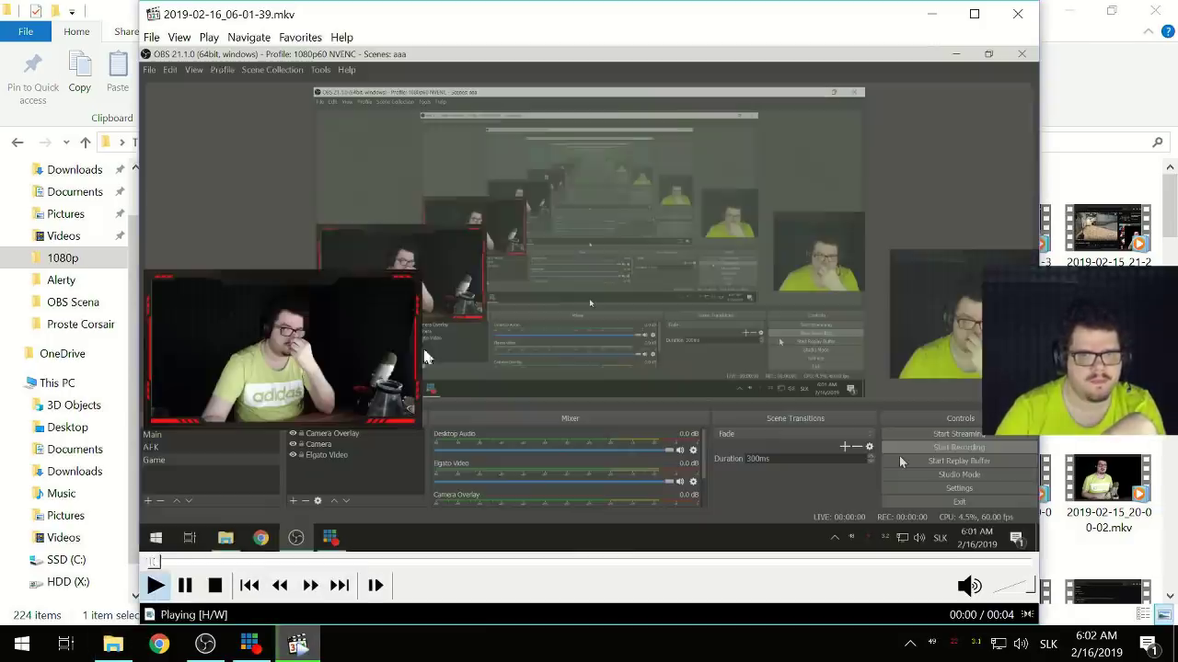
- Confirm three AAC 48000 Hz stereo audio tracks, then close the player and return to OBS
click(425, 357)
right_click(426, 311)
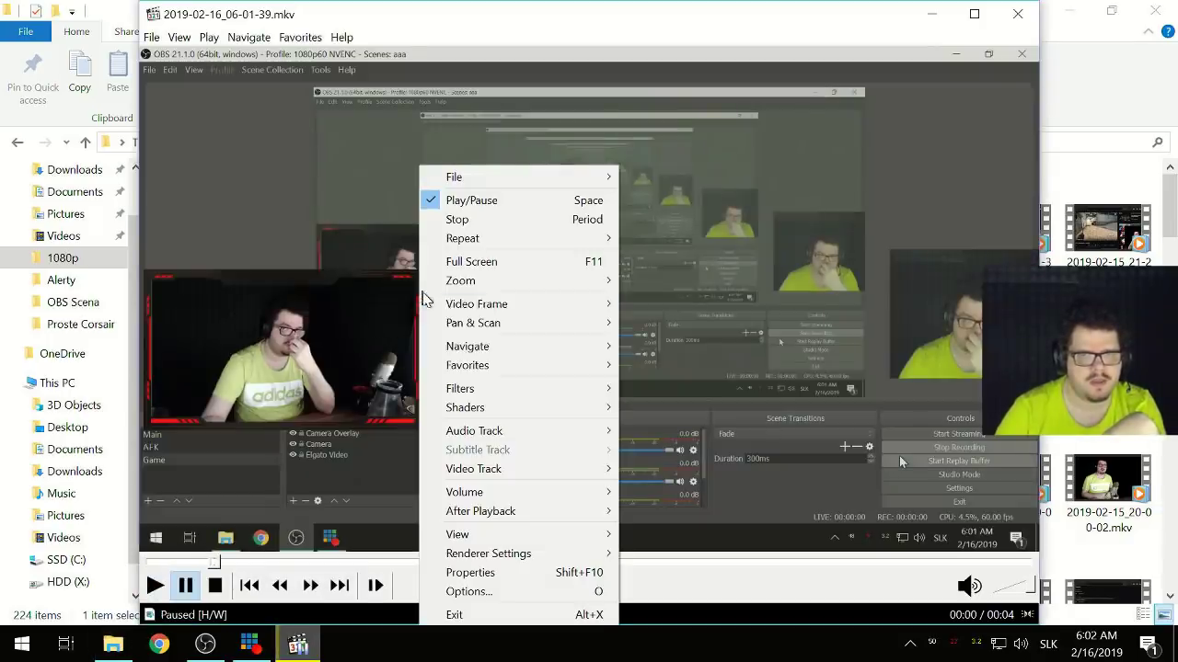
mouse_move(544, 432)
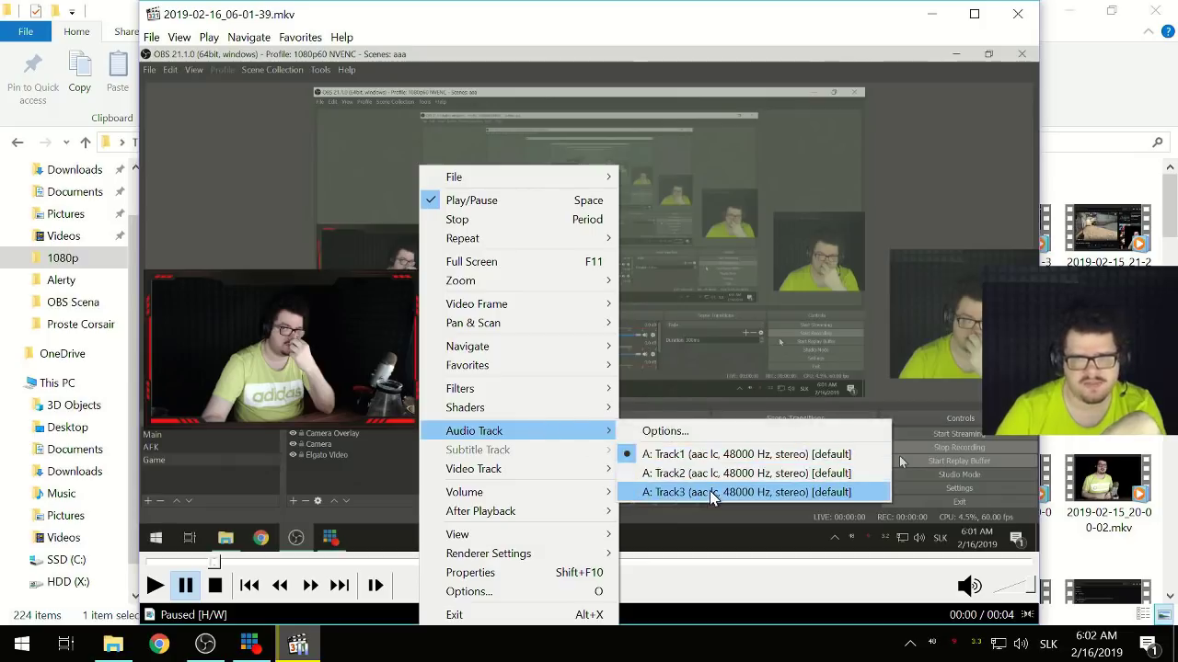
click(860, 31)
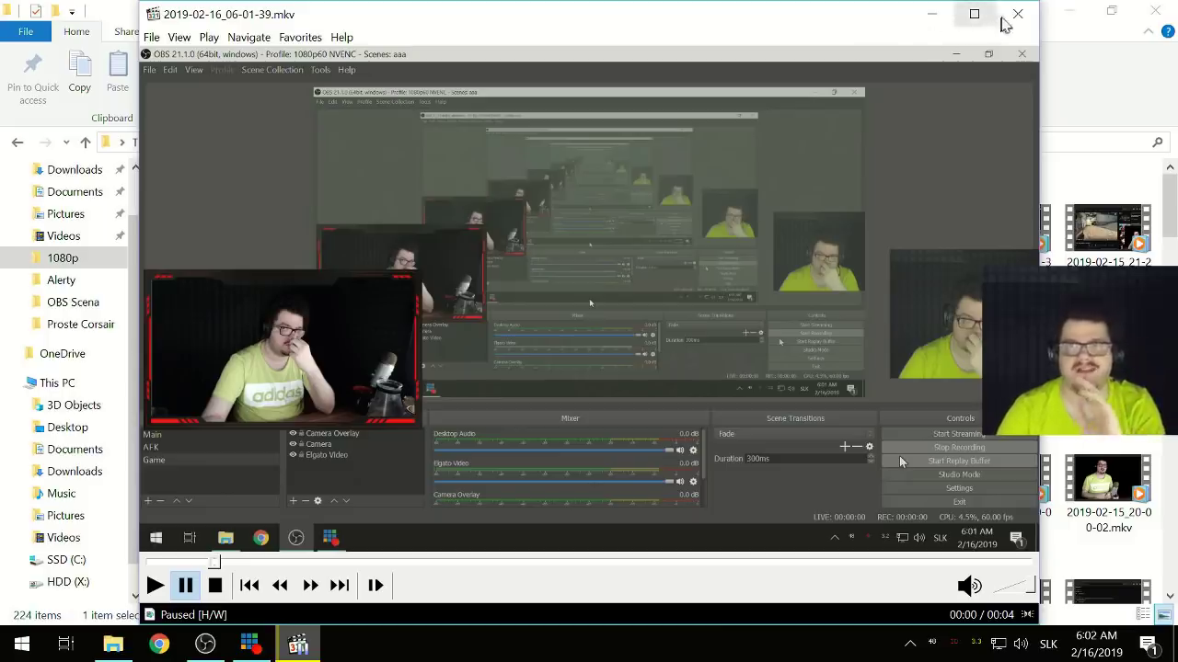
click(1017, 14)
click(201, 646)
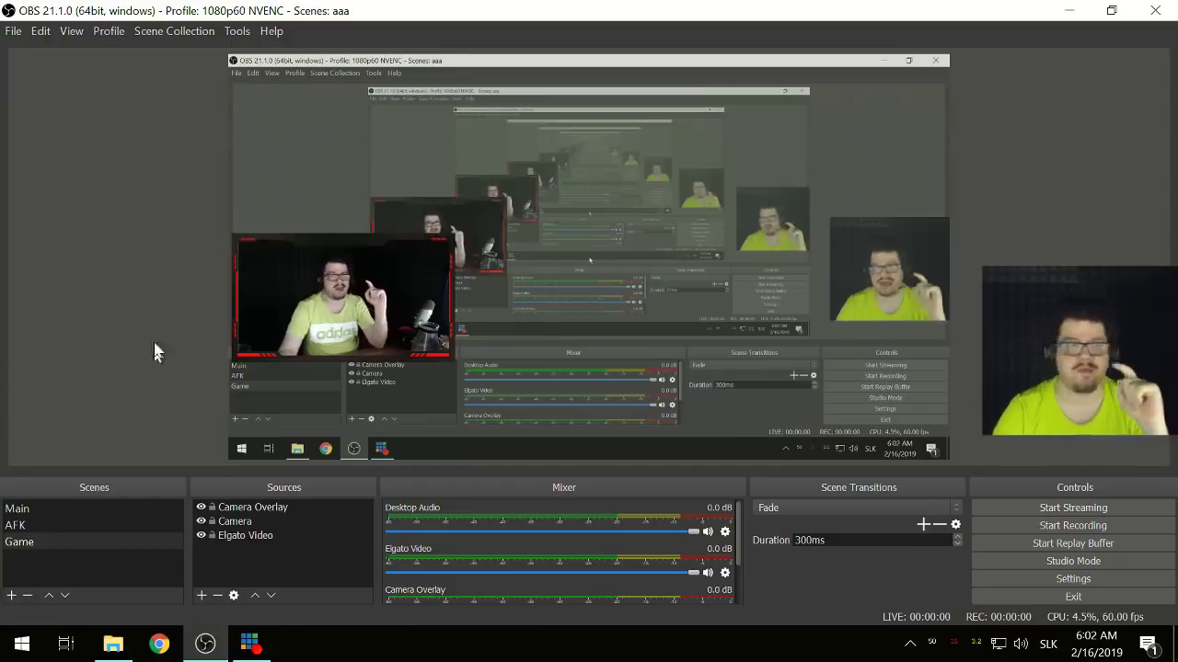
- Remux the newest recording 2019-02-16_06-01-39.mkv into 2019-02-16_06-01-39.mp4 and close Remux Recordings
click(13, 32)
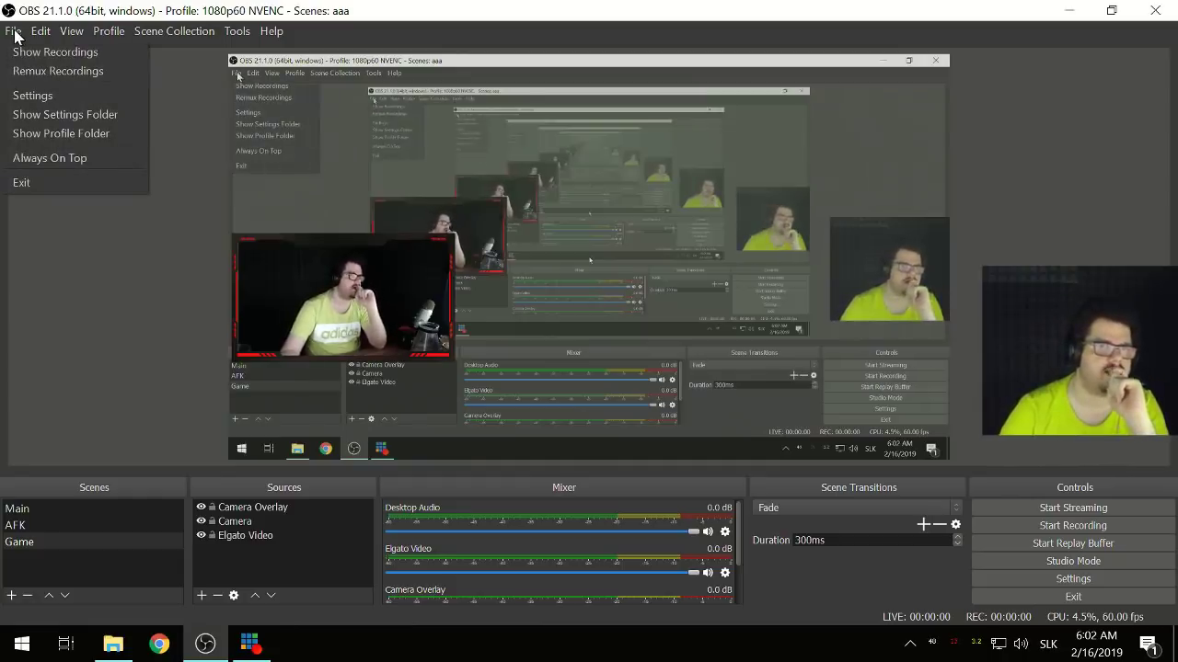
click(36, 71)
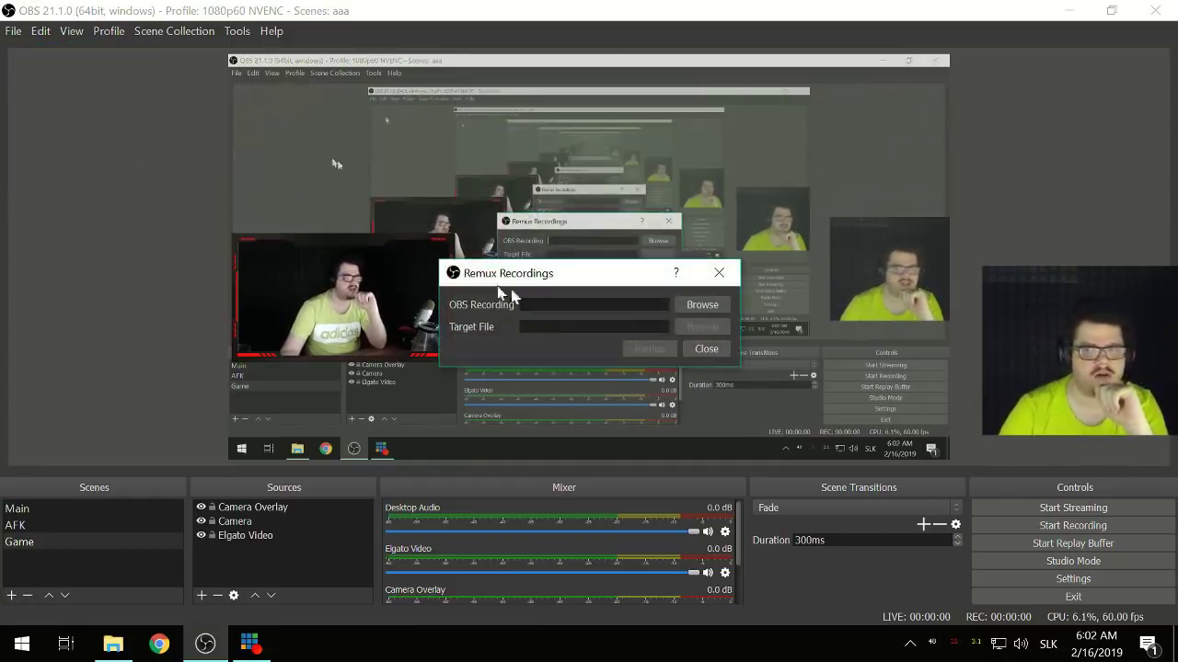
click(704, 310)
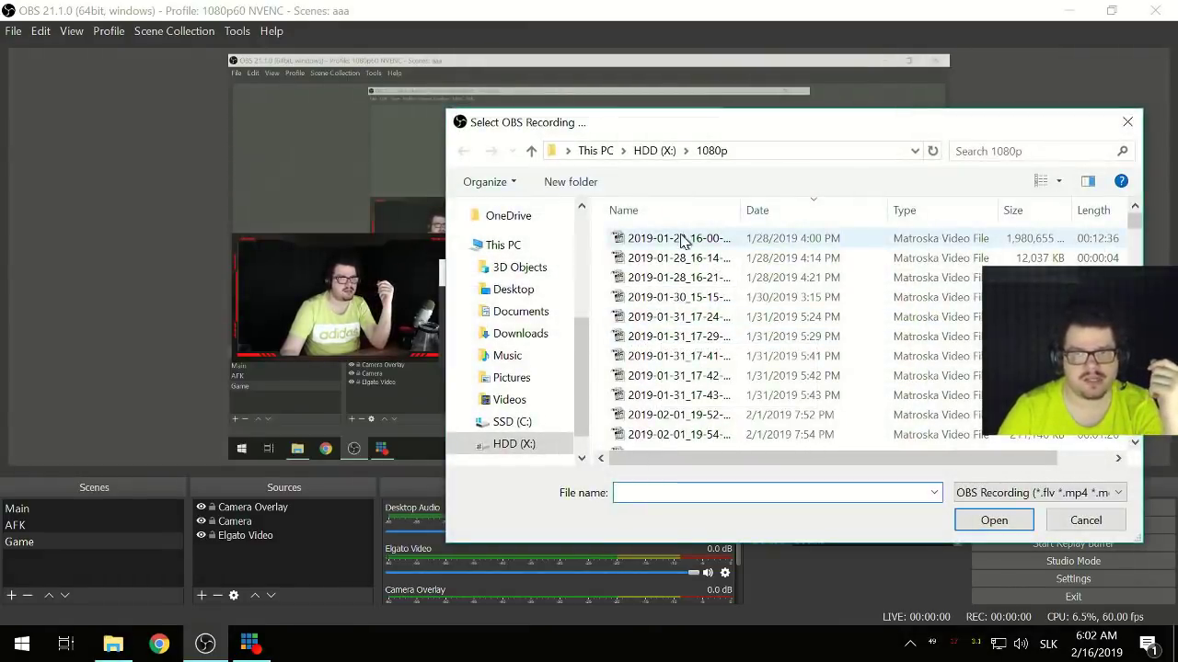
click(839, 241)
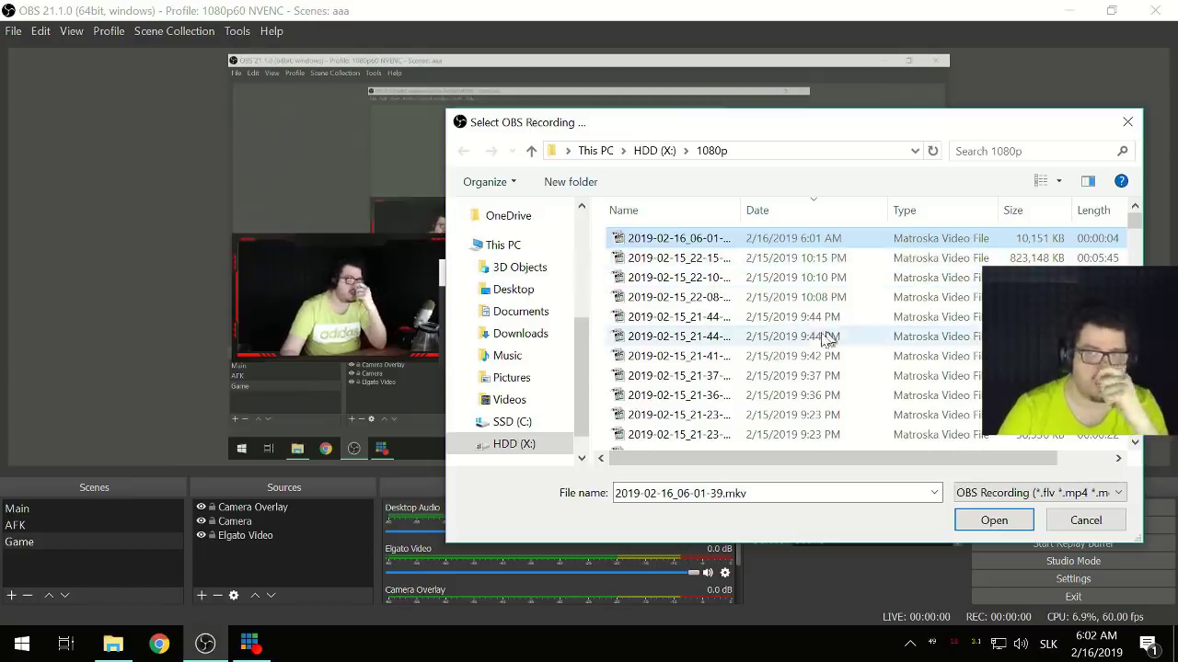
click(994, 520)
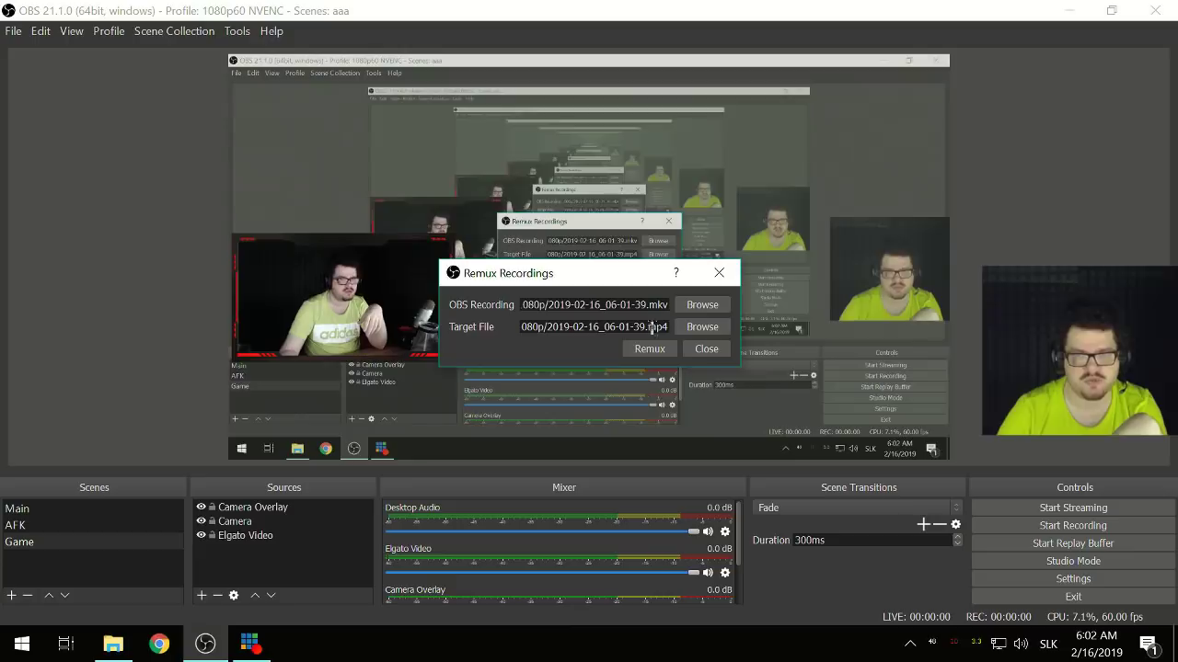
click(652, 349)
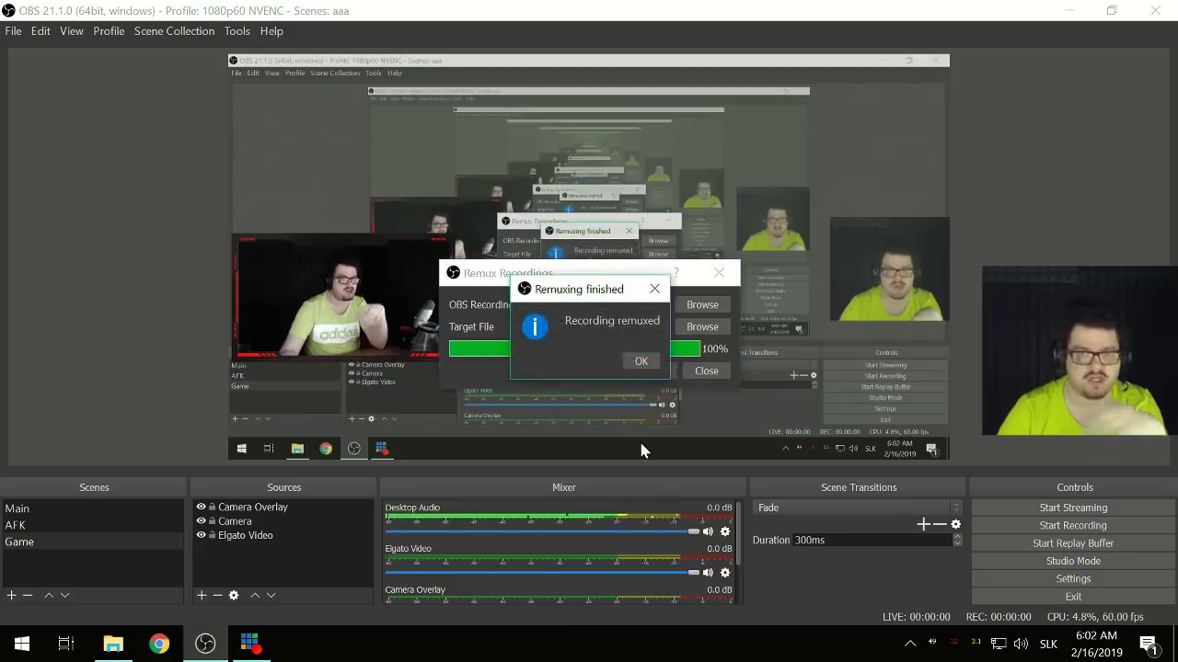
click(639, 362)
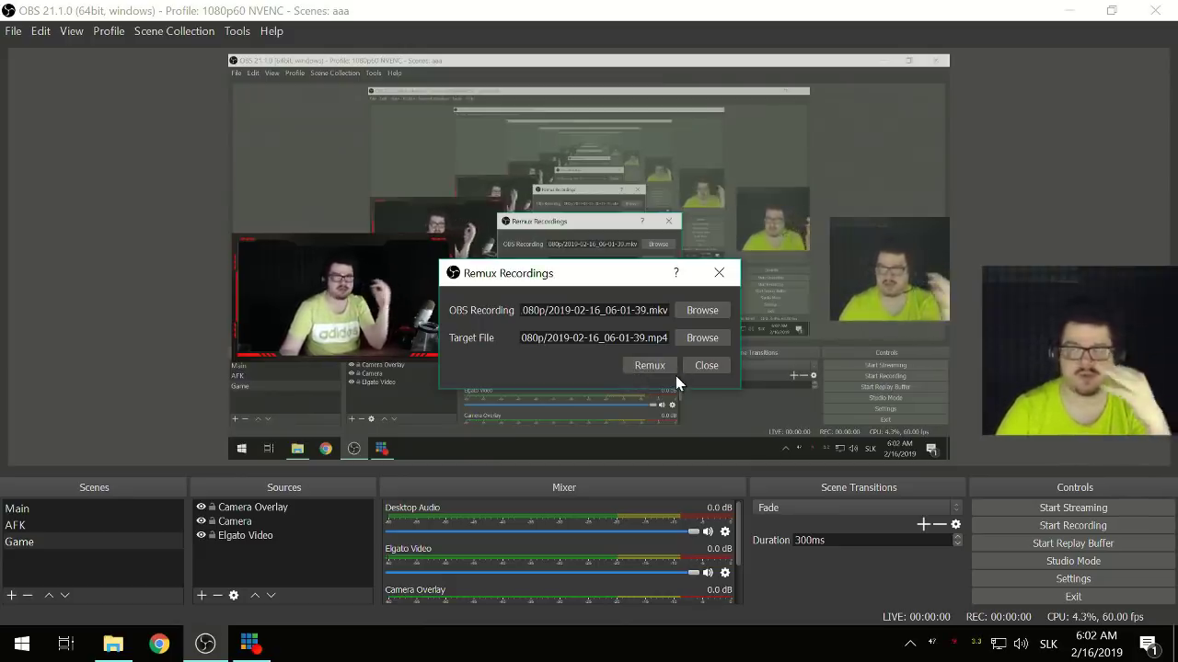
click(702, 365)
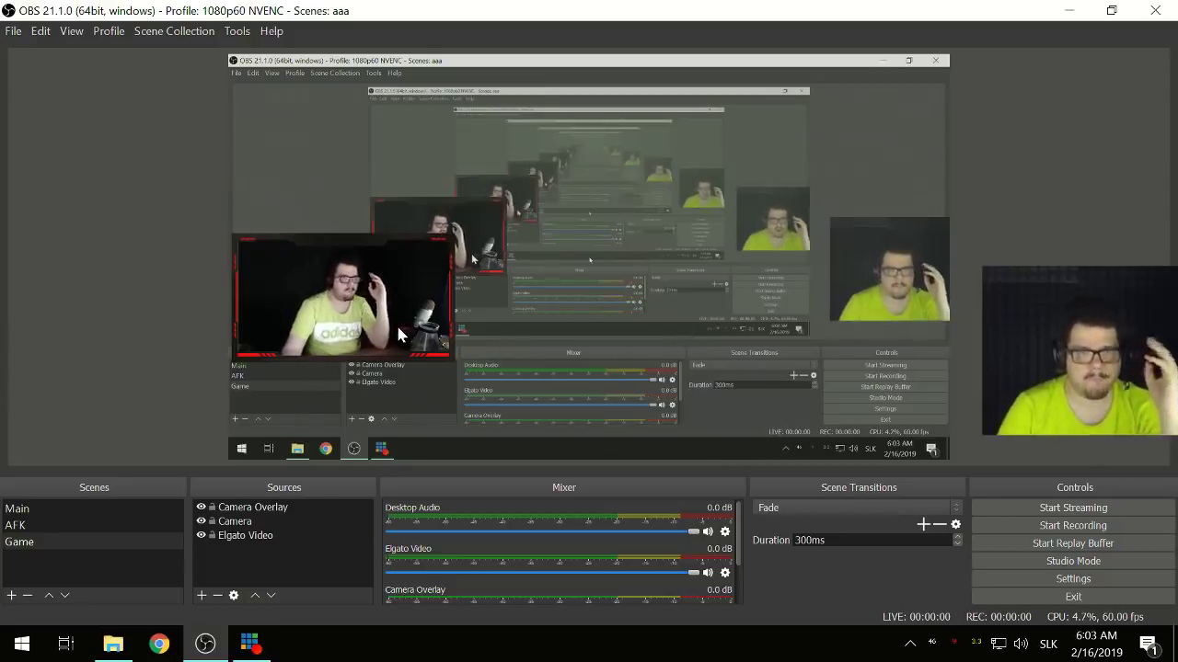
- Add the existing AlertBox browser source to the Game scene
click(282, 574)
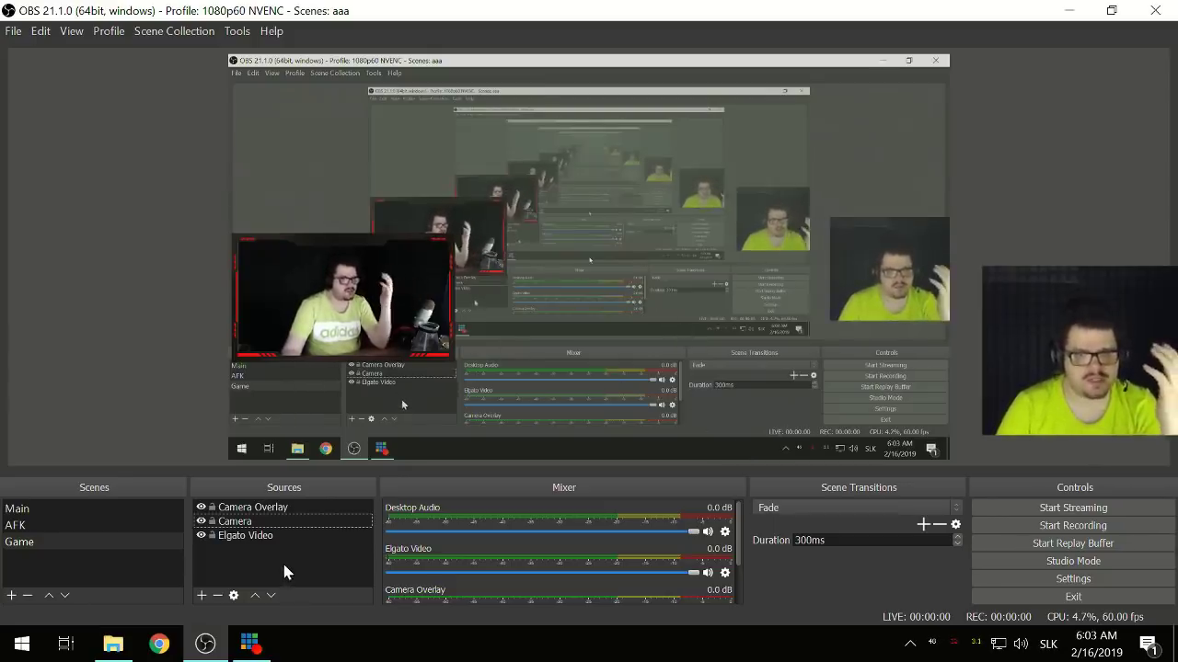
click(202, 595)
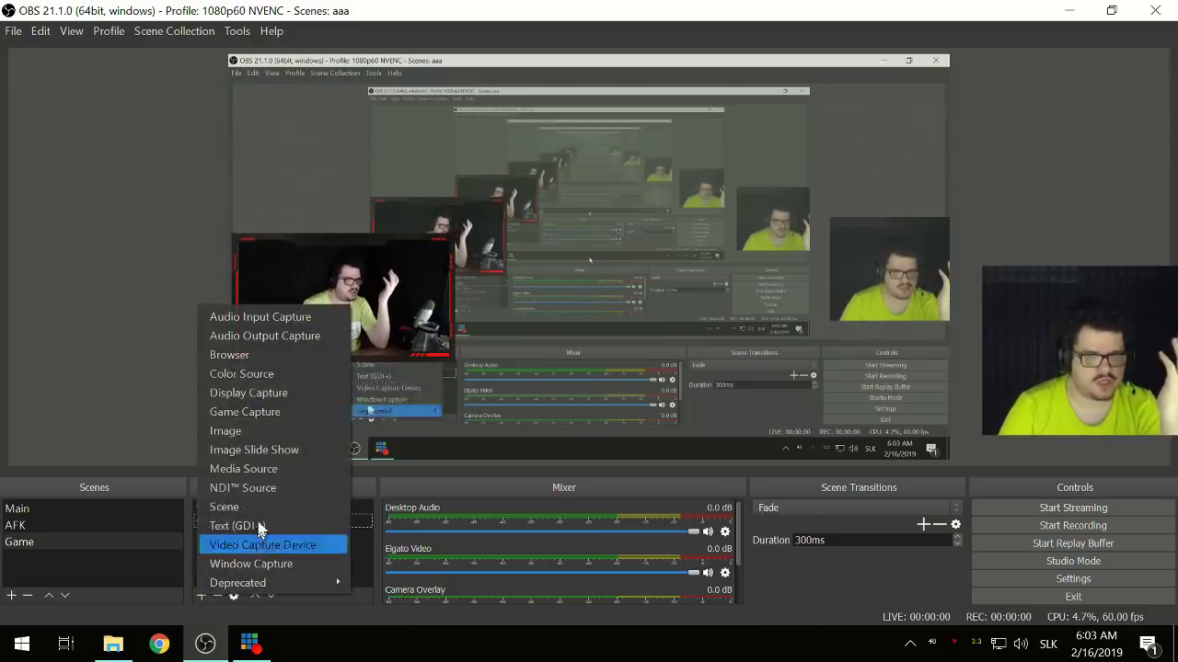
click(241, 355)
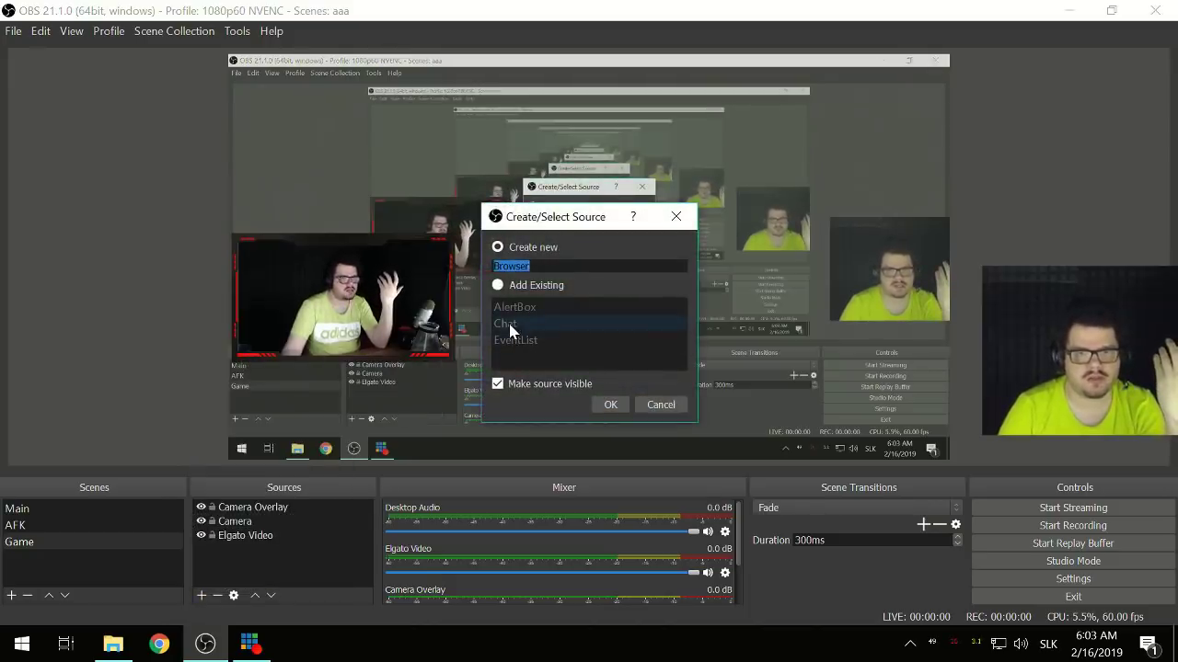
click(498, 285)
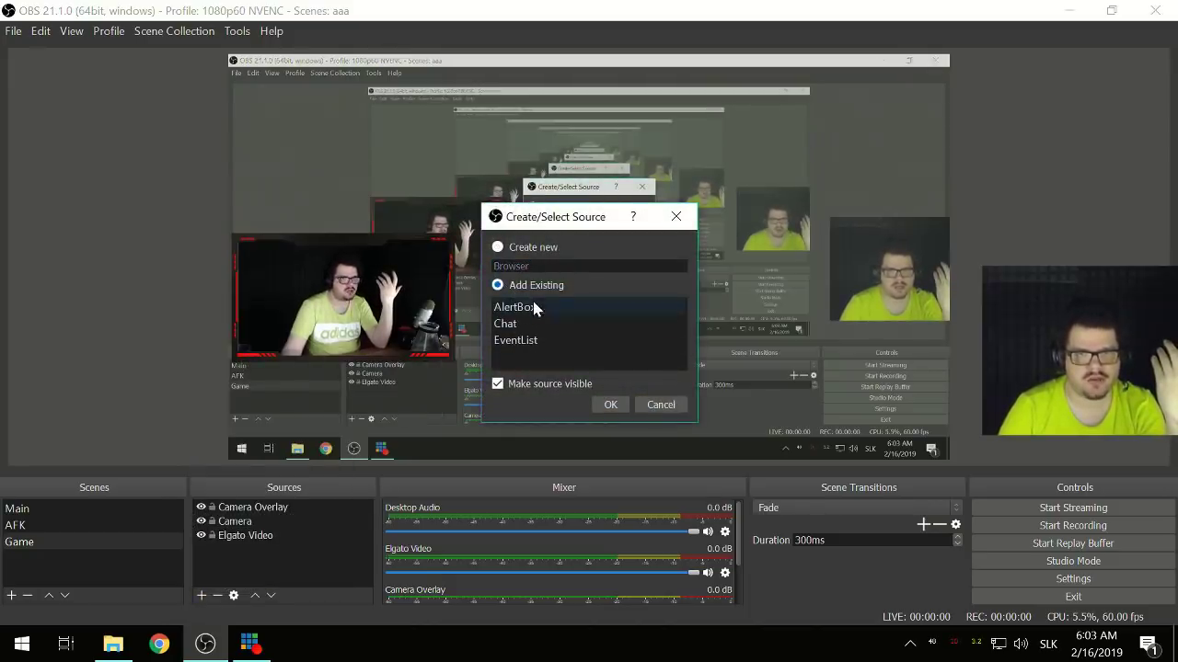
click(610, 406)
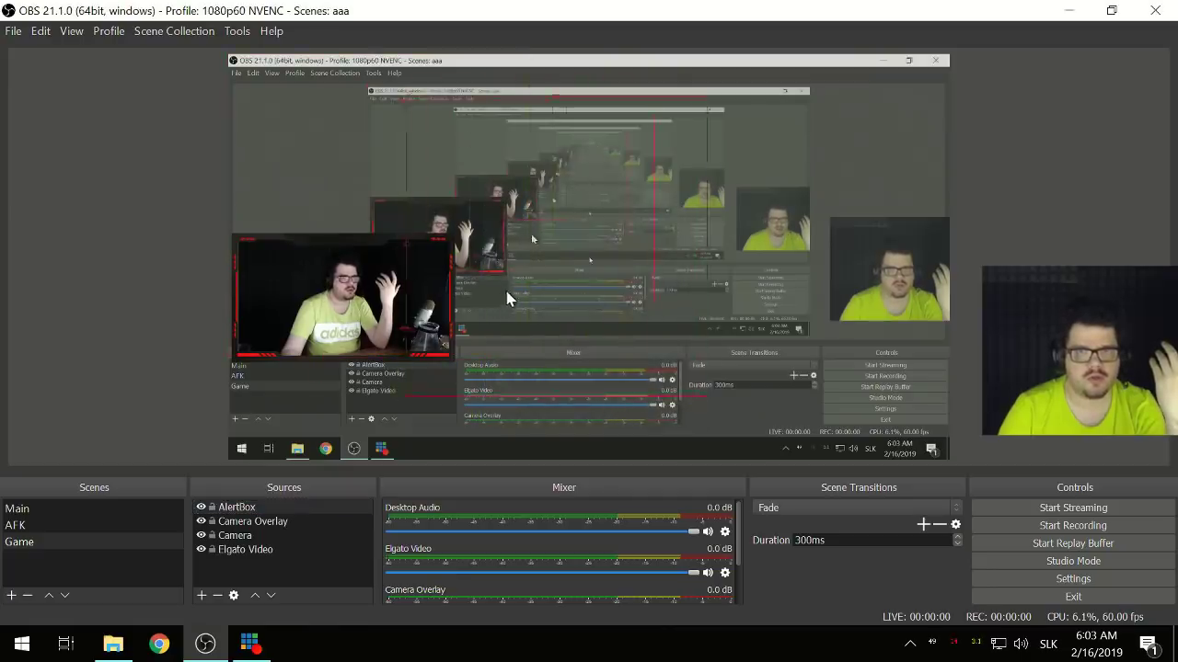
- Move the AlertBox area rightward in the preview
drag(520, 305, 735, 271)
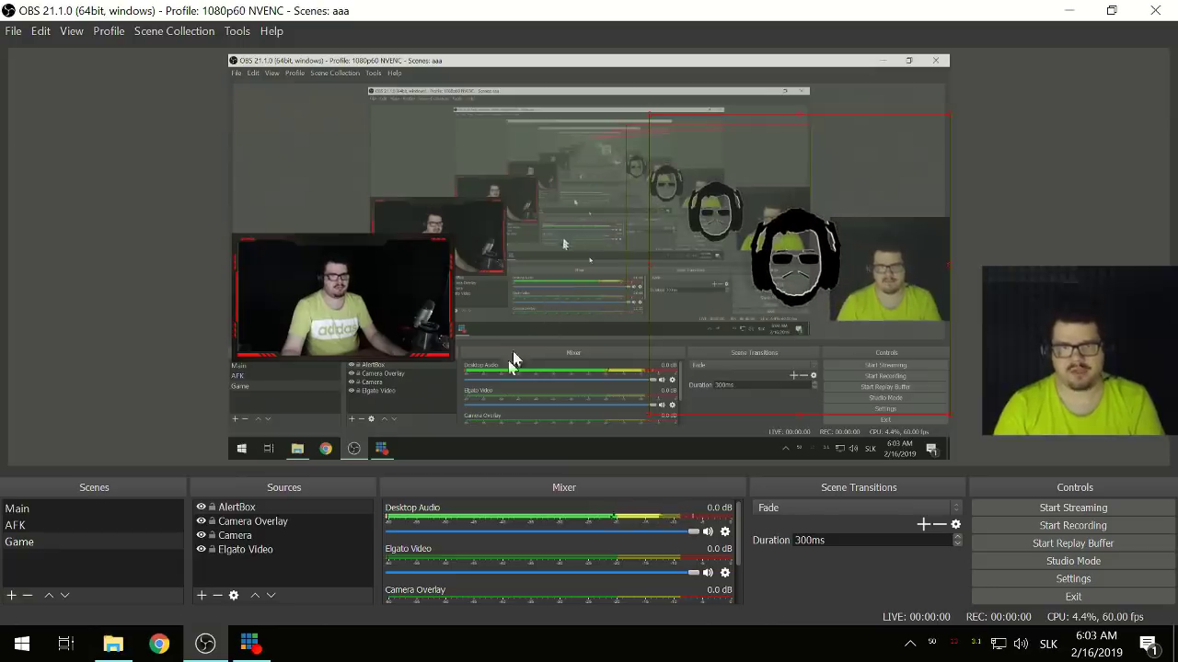
scroll(484, 523, down, 3)
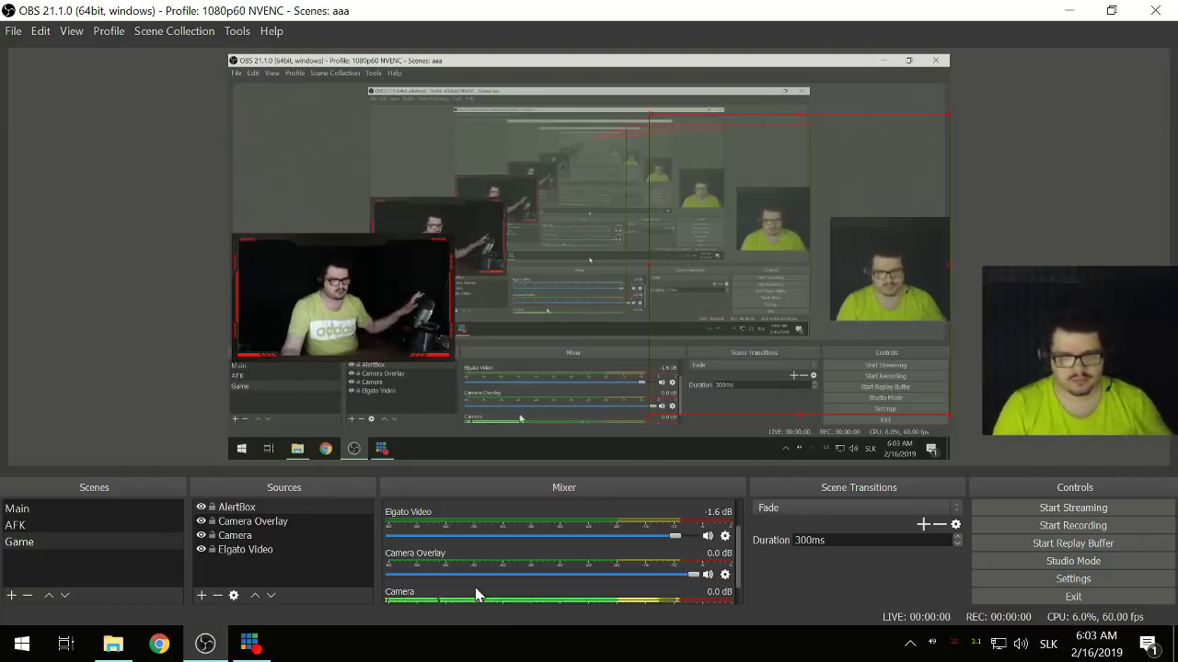
click(244, 571)
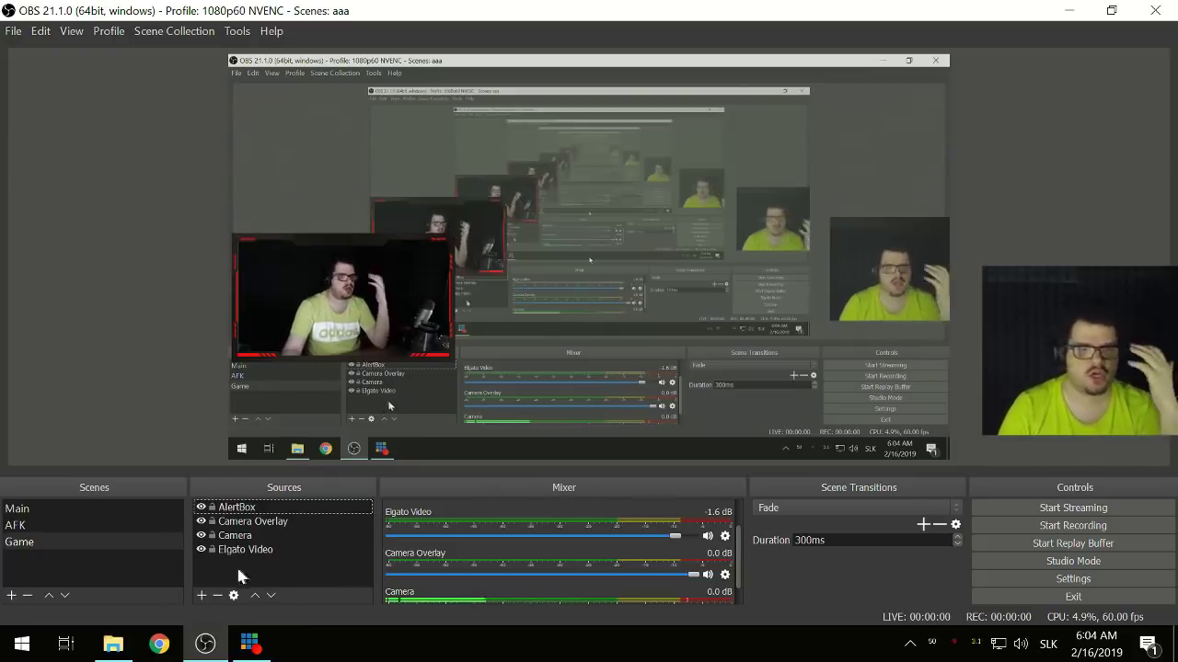
- Create a new media source named Overlay2 in the Game scene
click(202, 596)
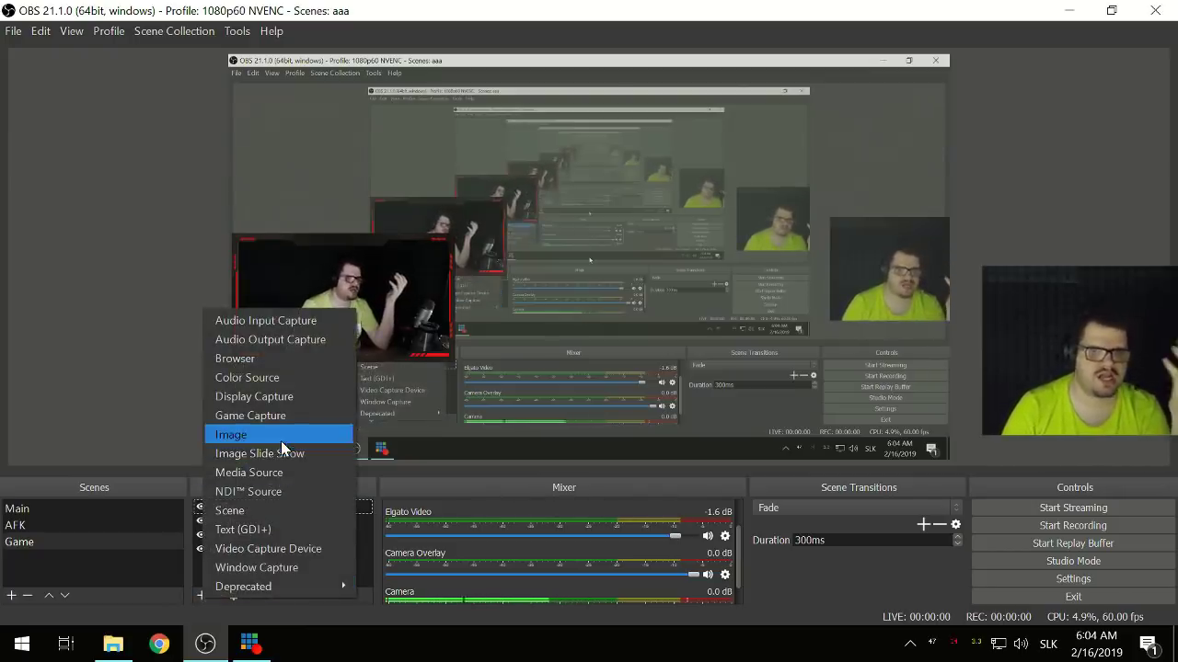
click(295, 475)
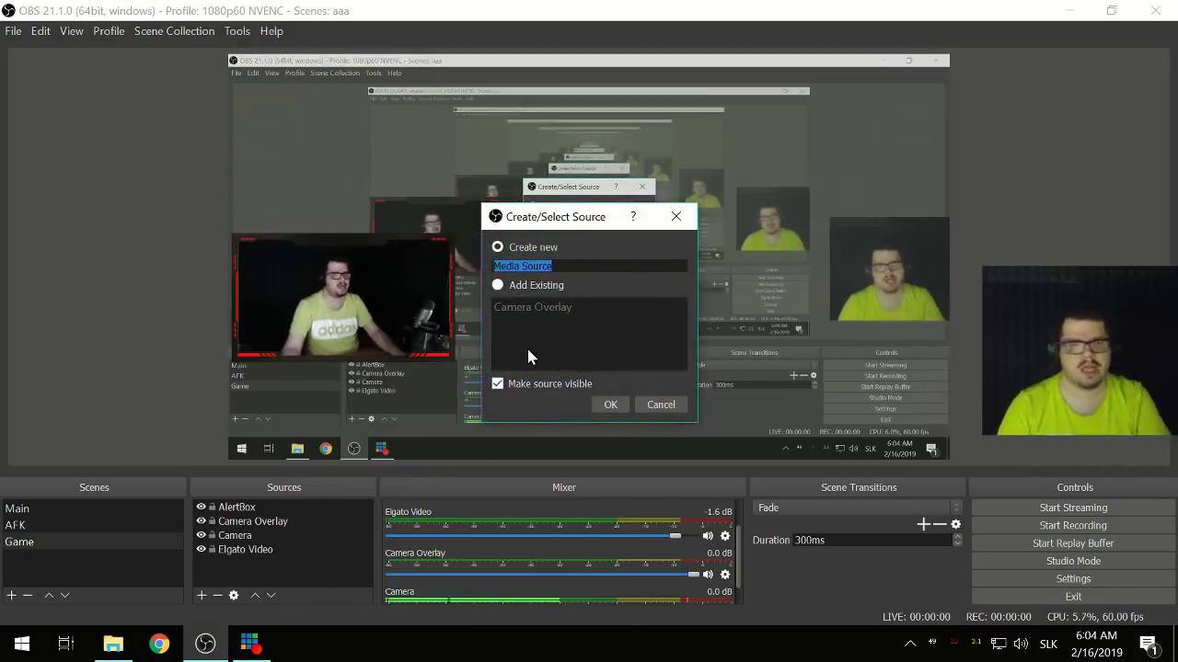
text(Overlay2)
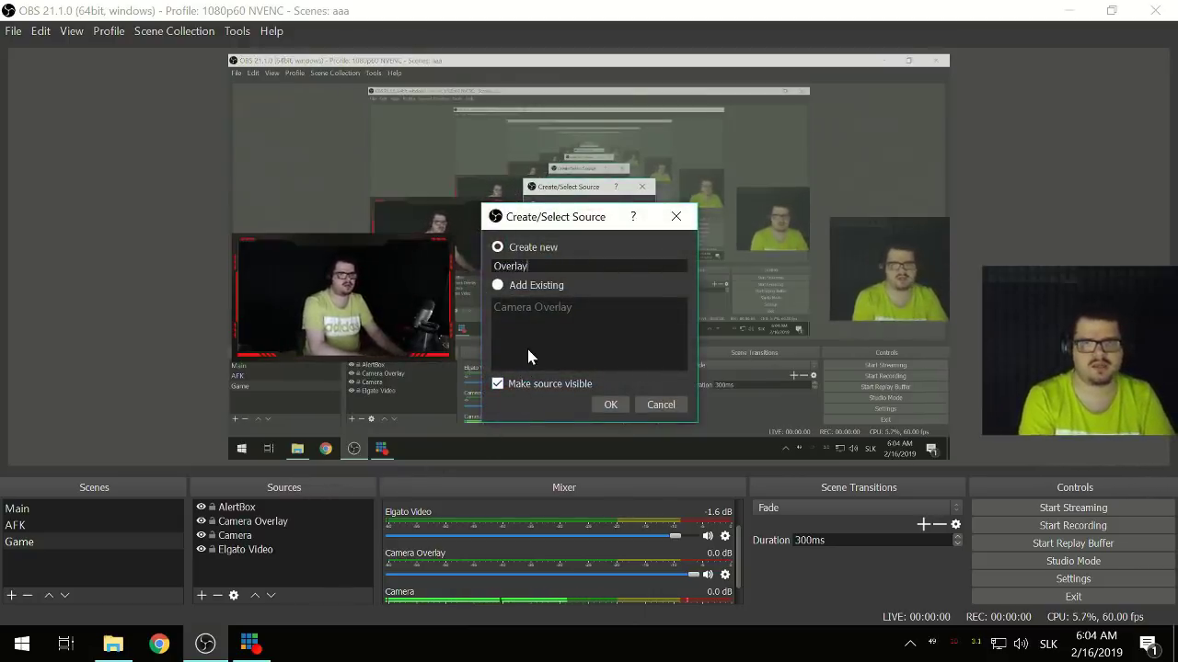
click(611, 405)
- Set Overlay2's local file to Socials.webm from HDD (X:)\OBS Scena and save its settings
click(939, 405)
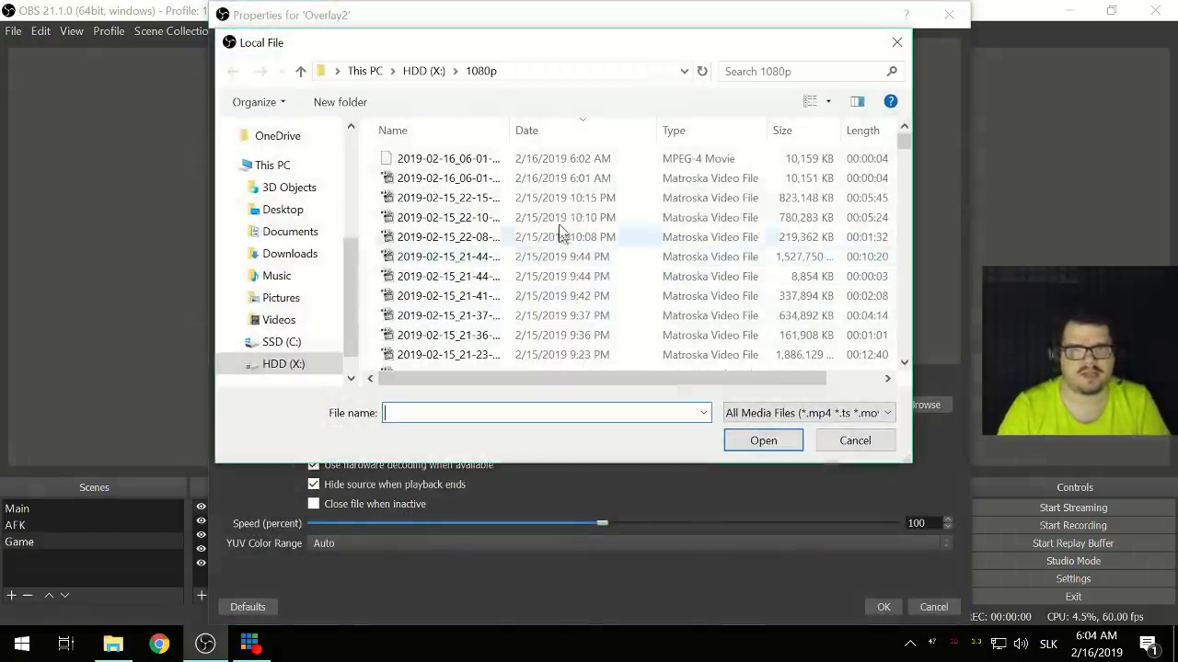
scroll(293, 354, down, 1)
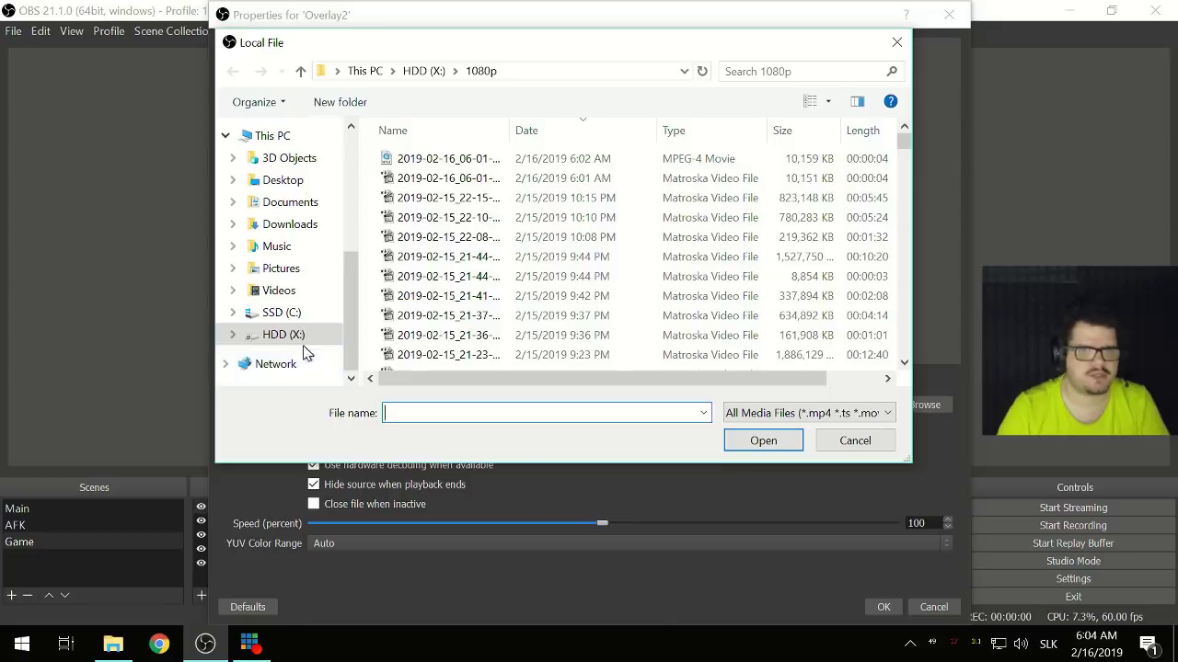
click(289, 315)
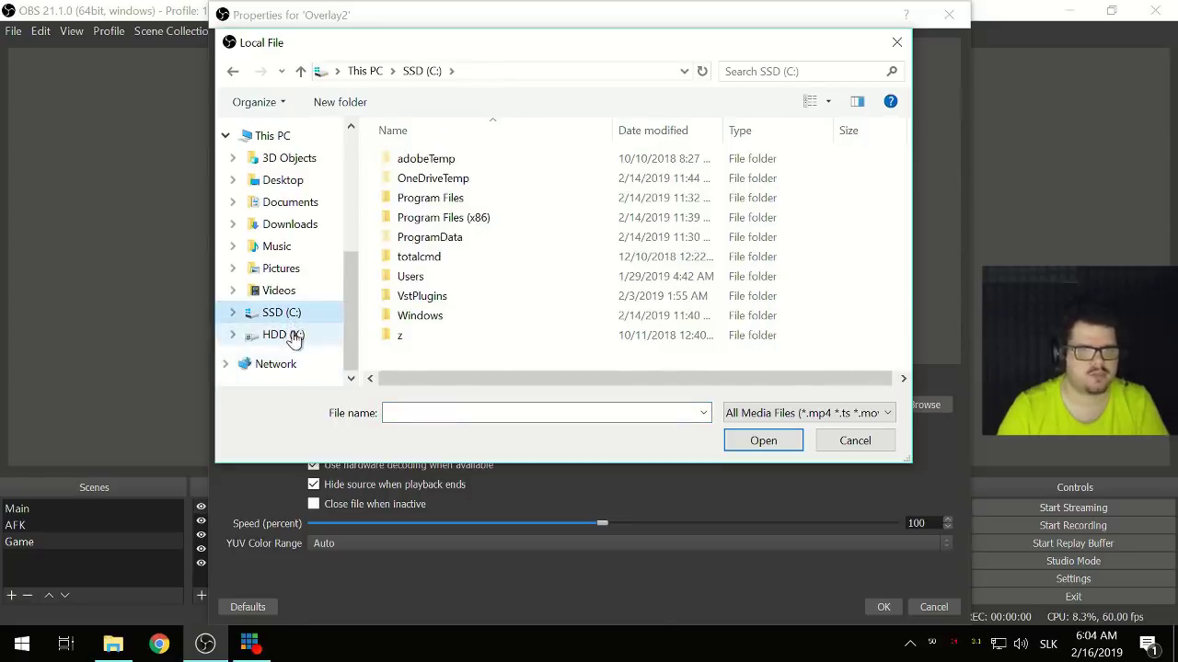
click(293, 337)
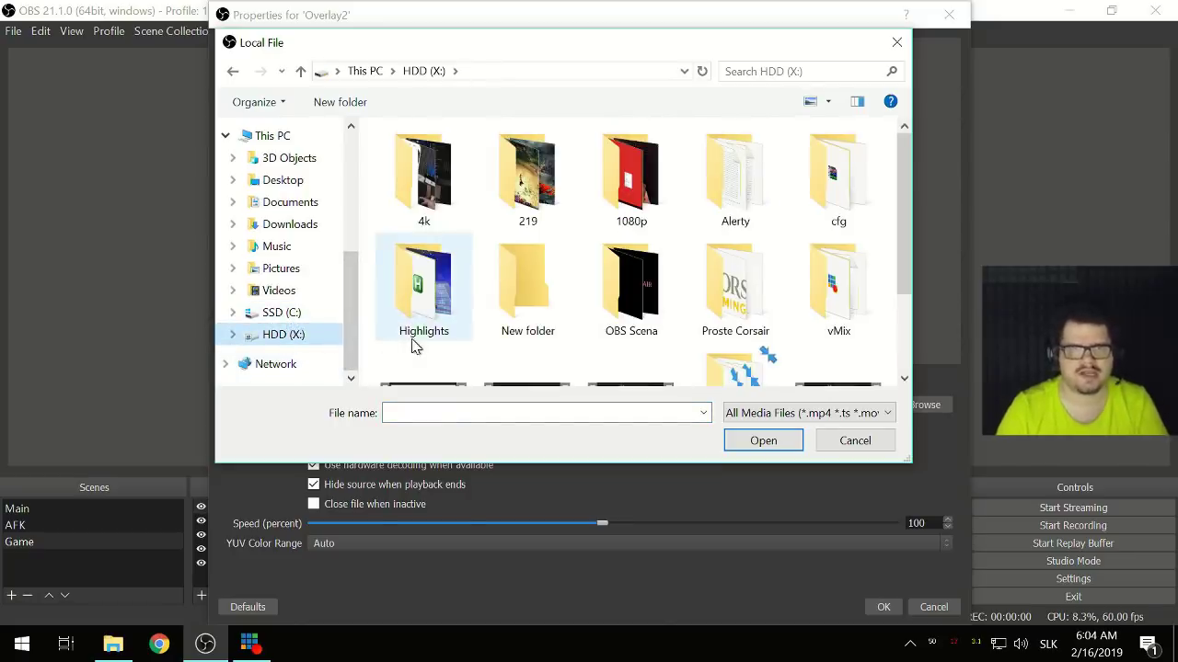
double_click(628, 294)
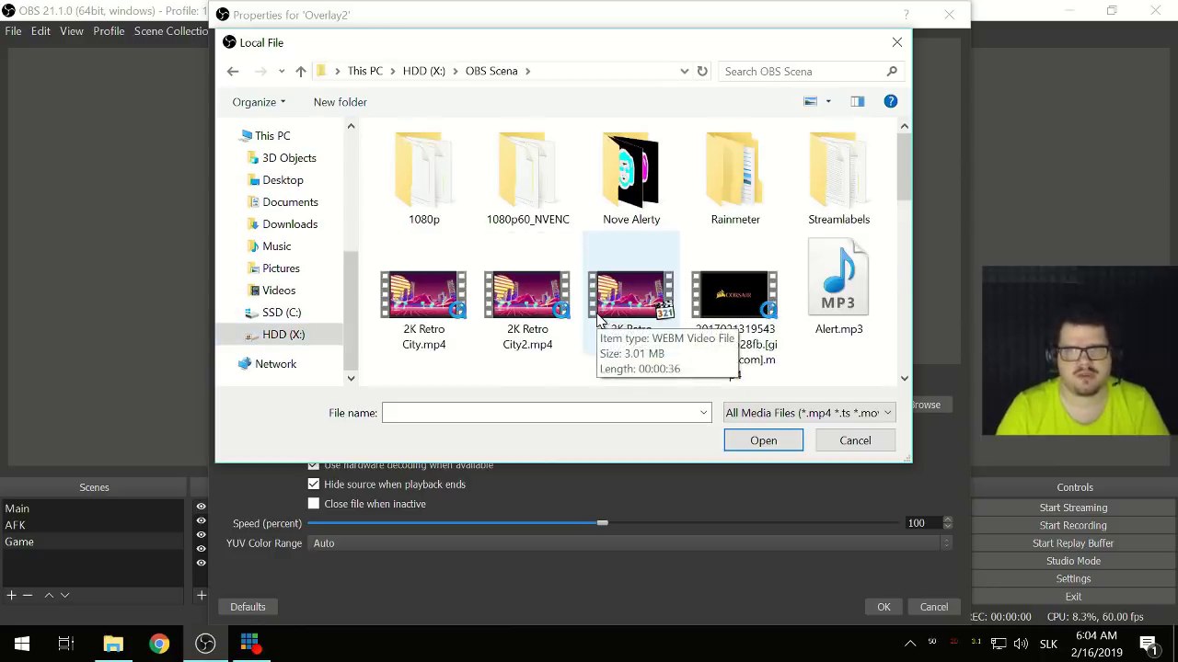
scroll(607, 322, down, 3)
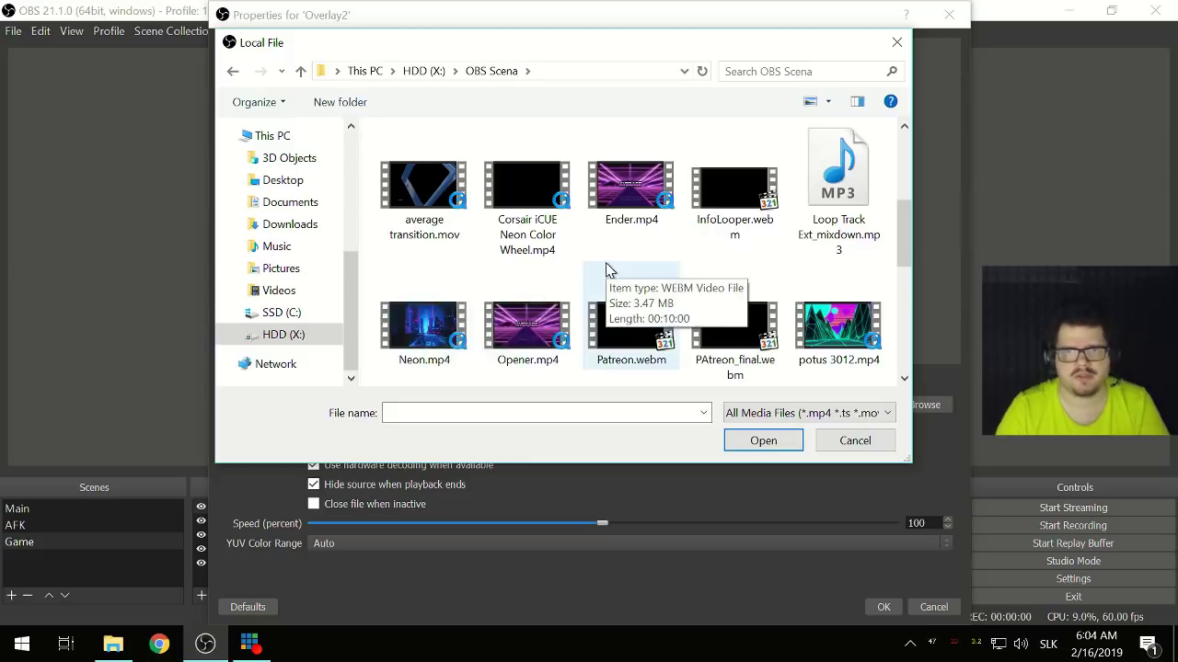
scroll(609, 272, down, 1)
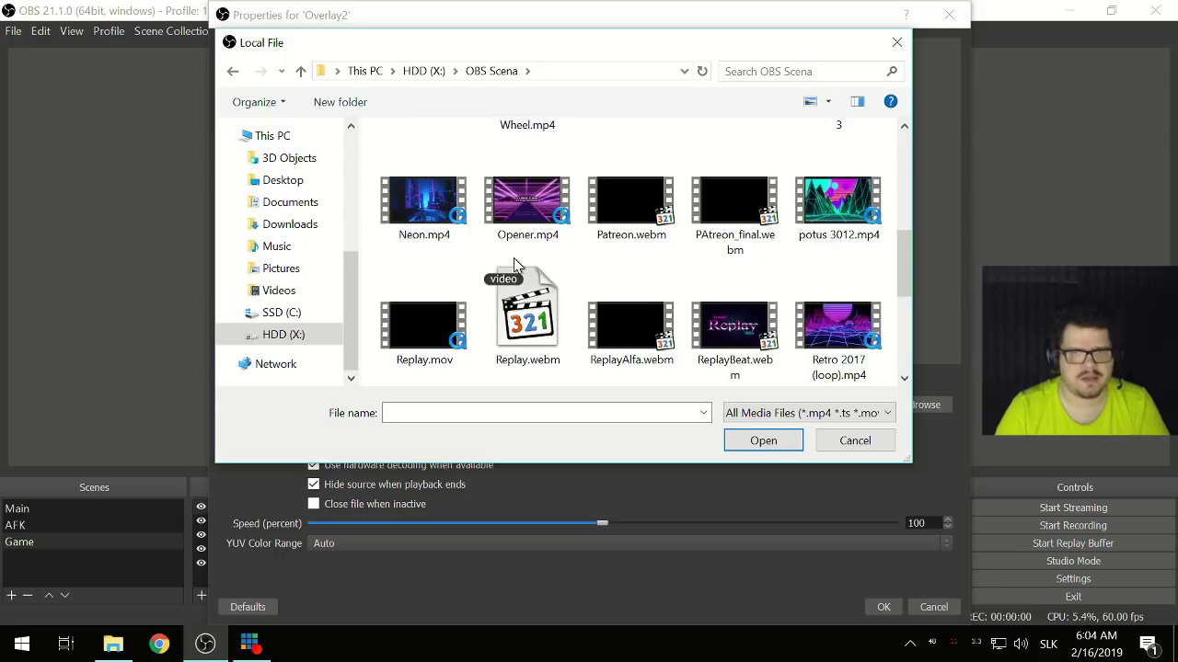
scroll(515, 265, down, 1)
scroll(515, 265, down, 1)
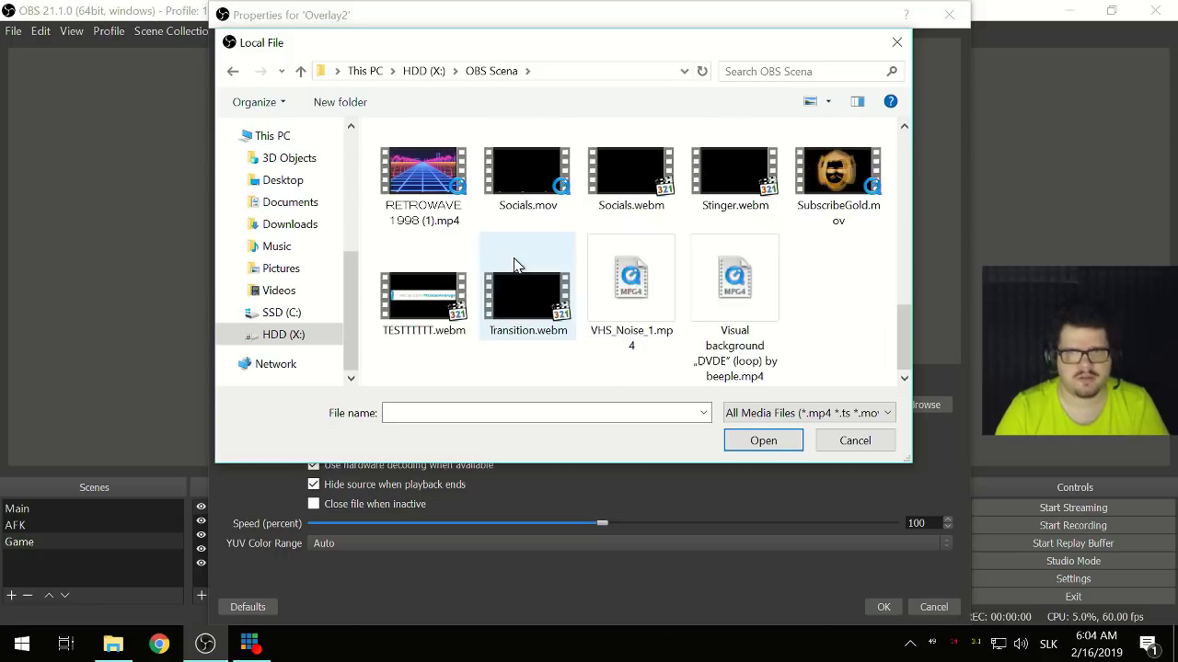
click(632, 193)
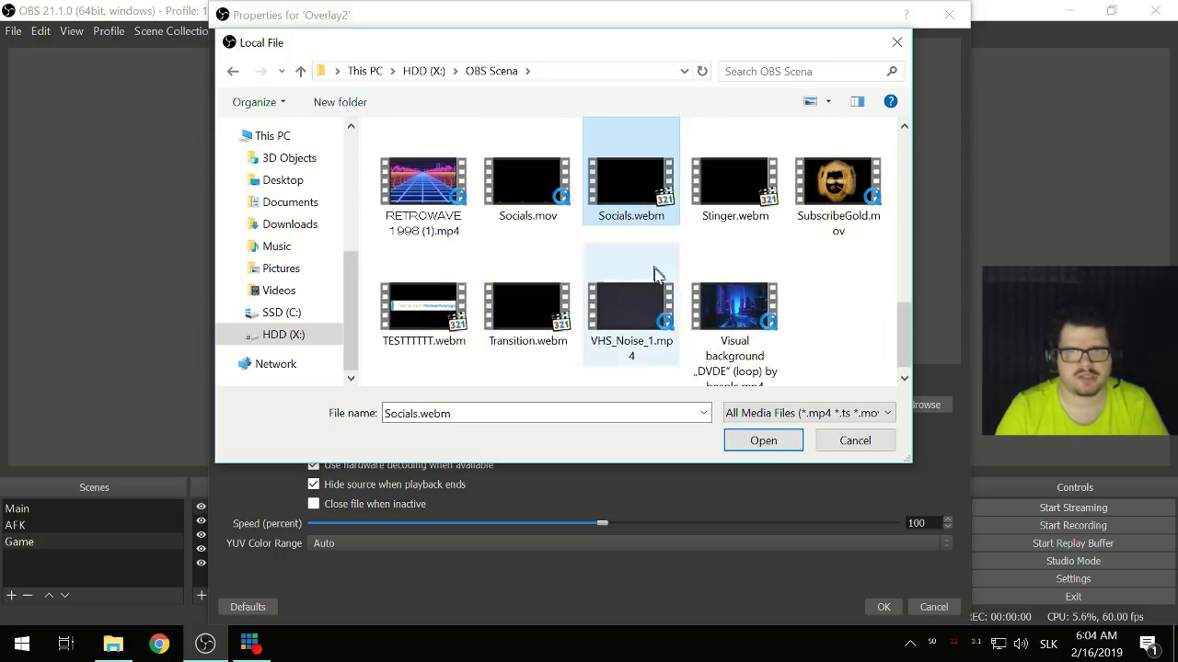
click(759, 443)
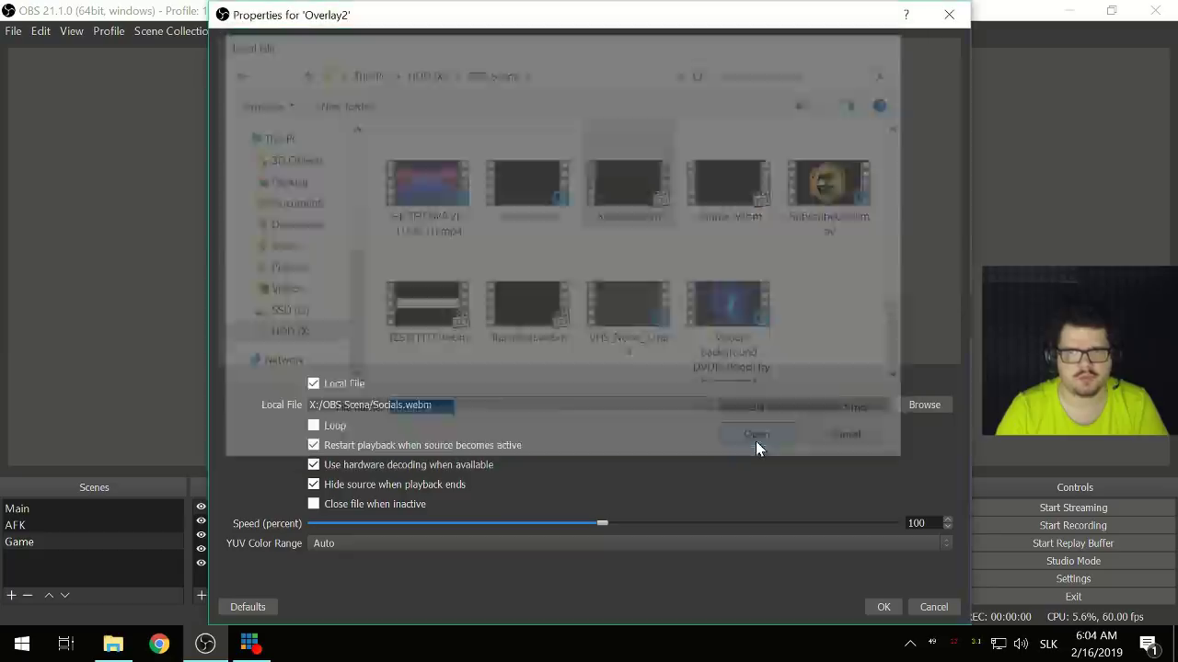
click(881, 607)
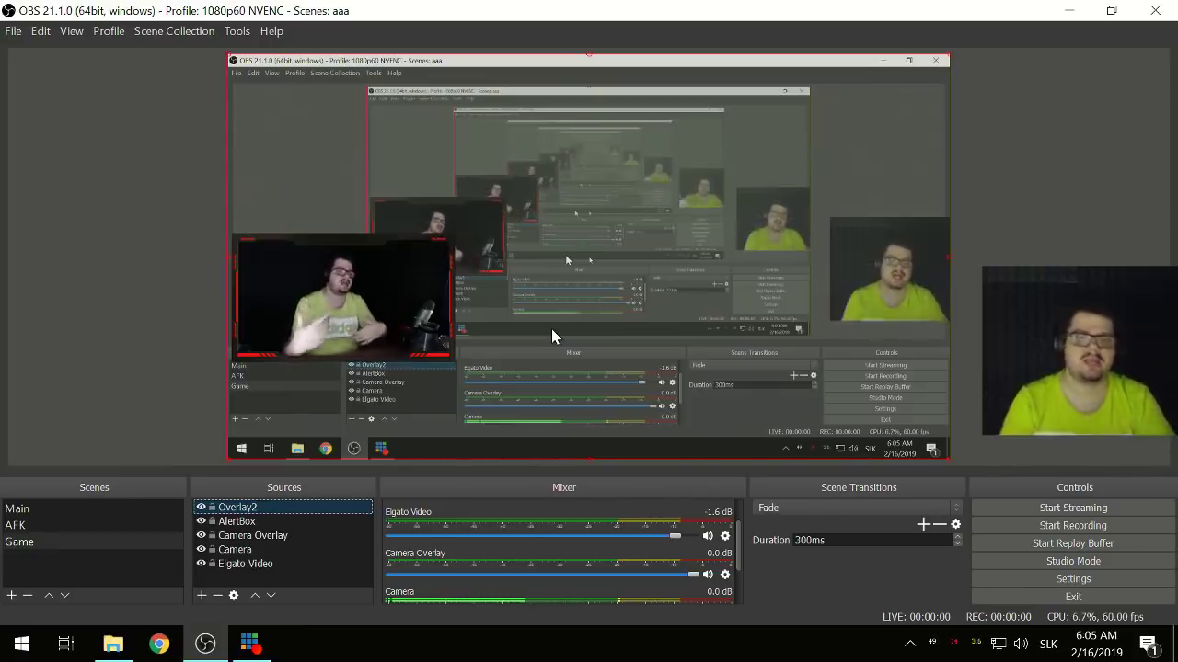
click(280, 578)
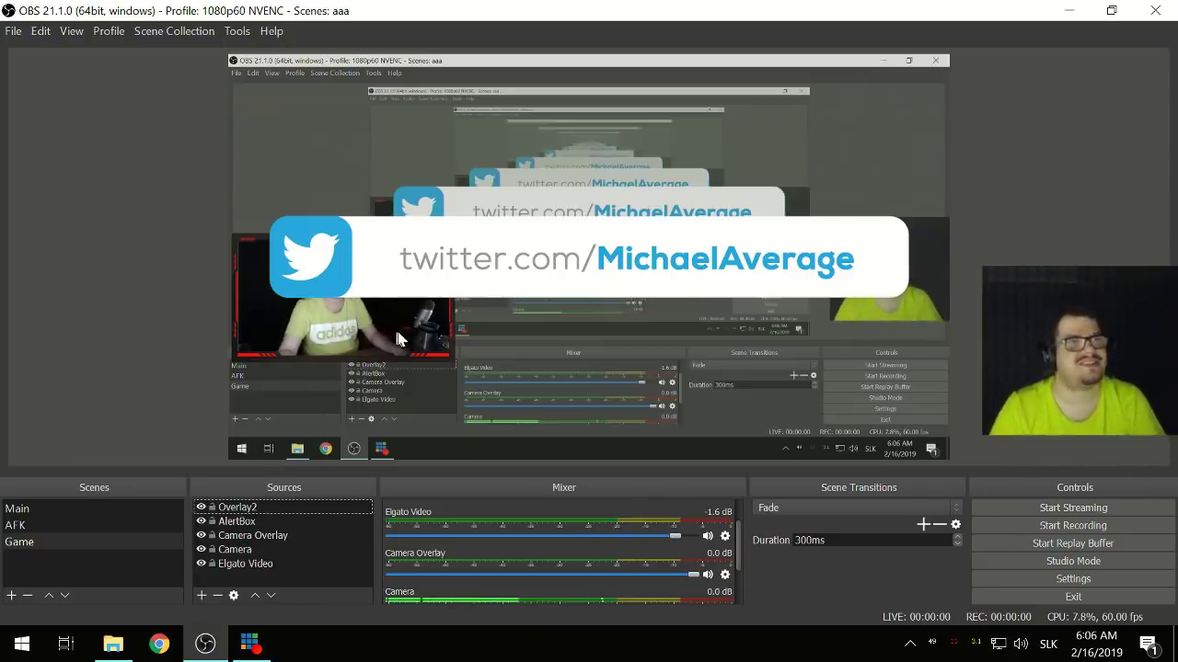
- Shrink the Socials overlay toward the bottom-right of the preview, then switch to File Explorer
click(543, 239)
click(540, 241)
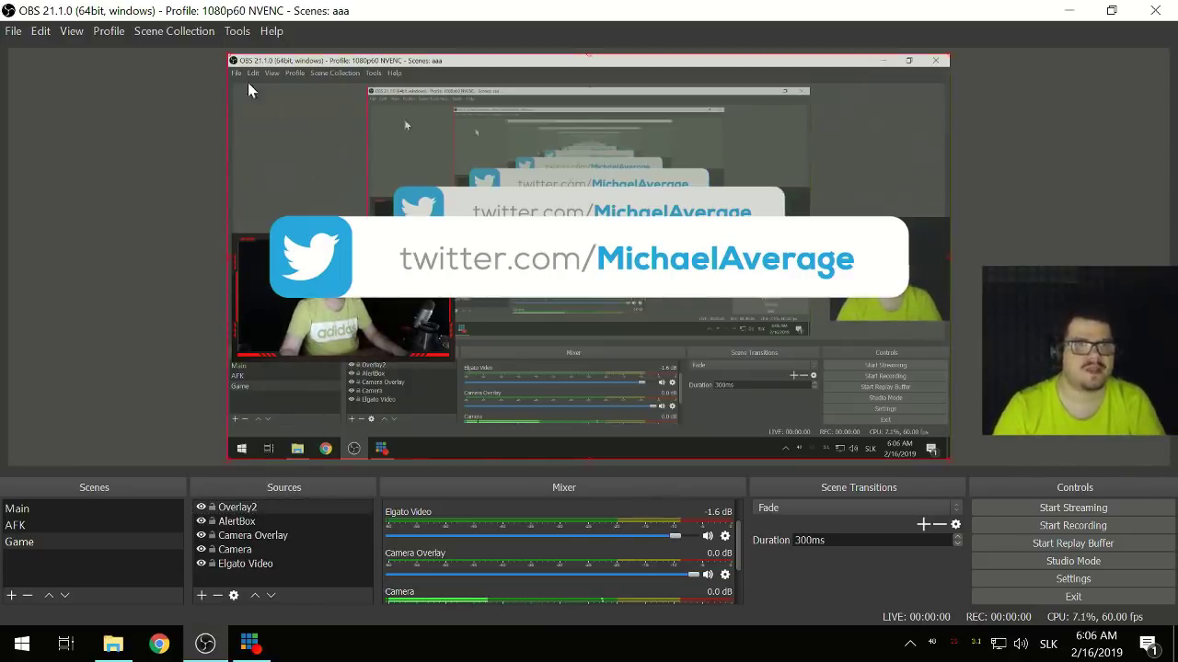
drag(230, 56, 543, 125)
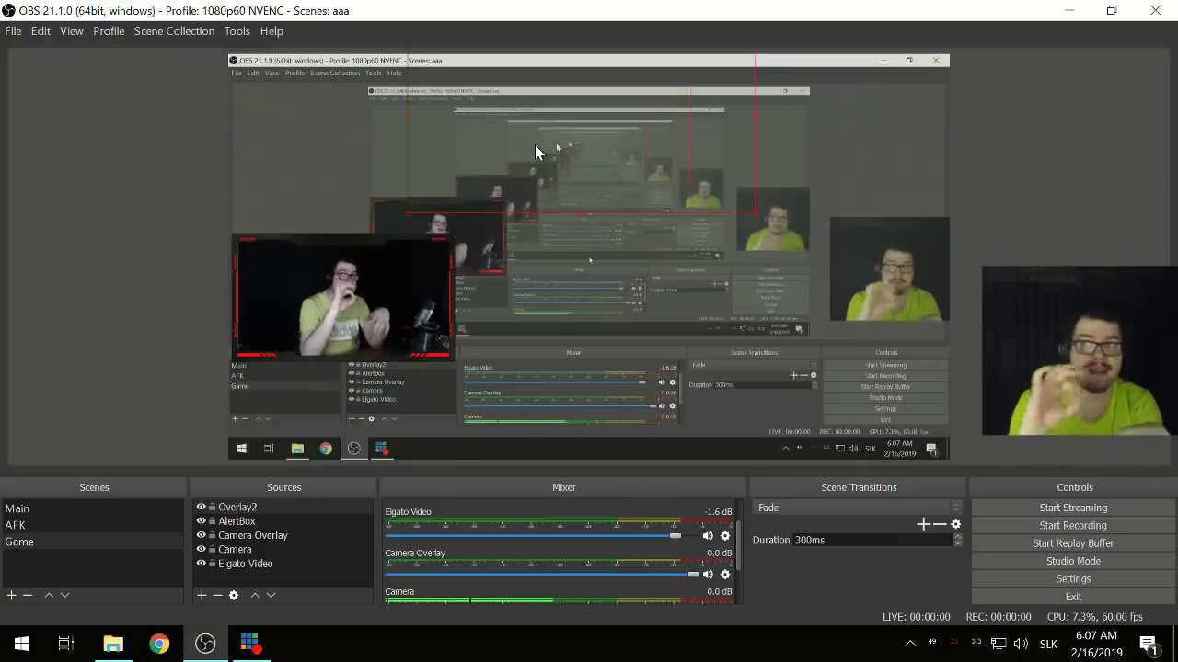
click(113, 644)
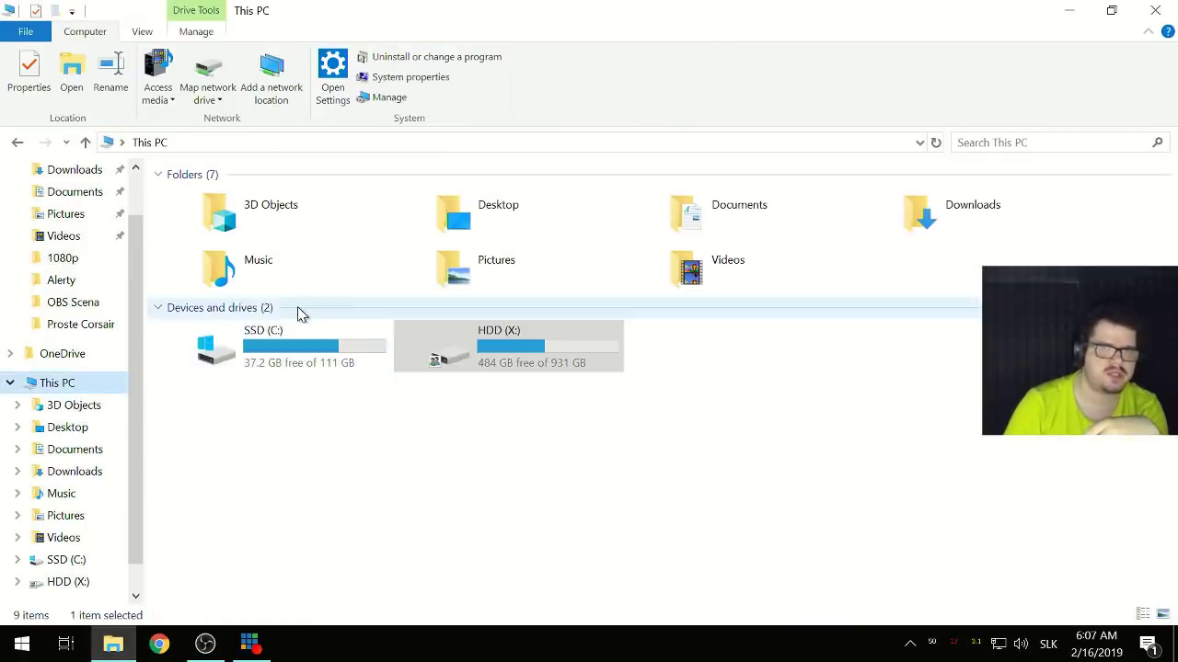
- Preview Stinger.webm from HDD (X:)\OBS Scena in MPC-HC, then close the player
double_click(485, 358)
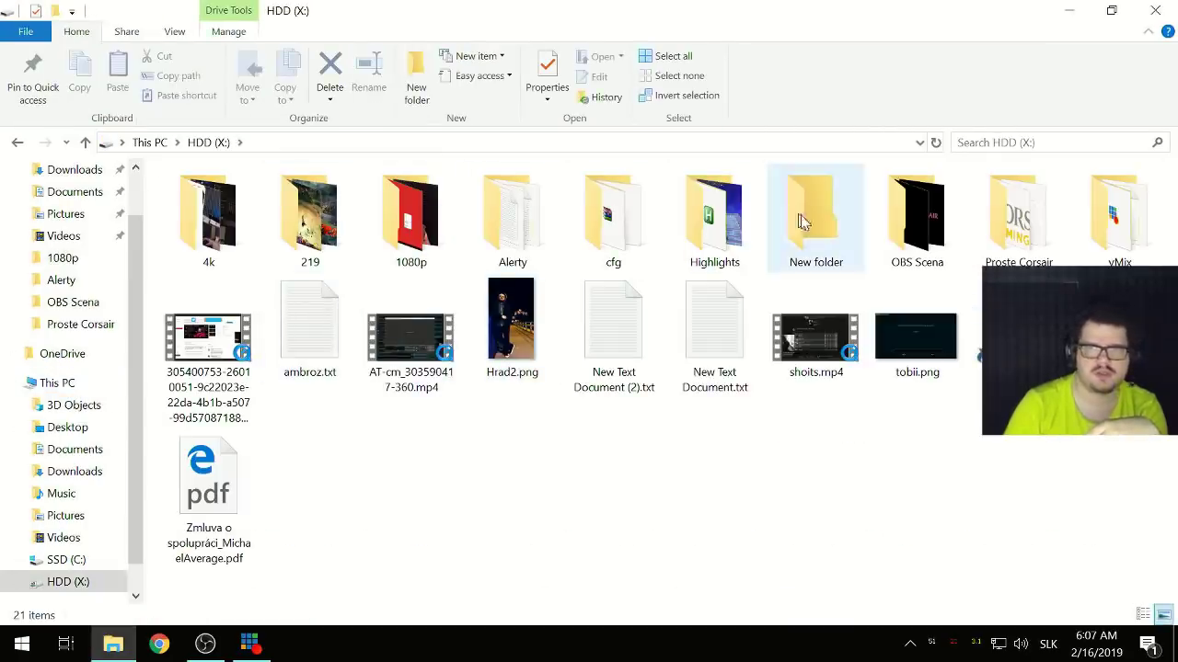
double_click(894, 237)
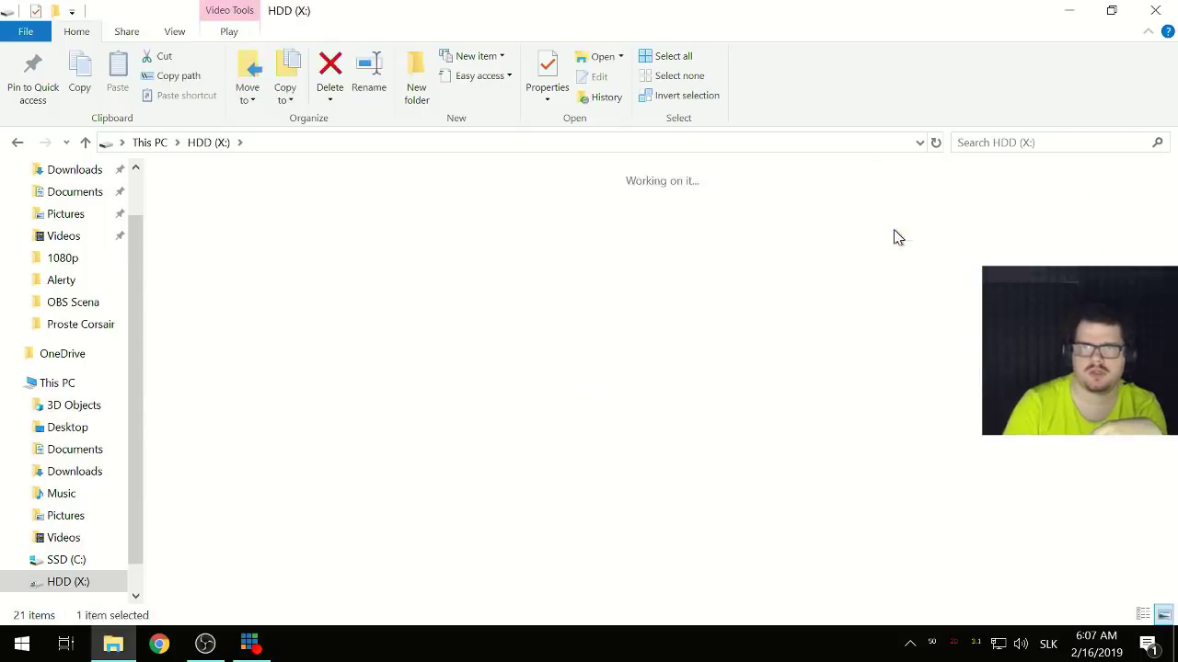
scroll(479, 466, down, 5)
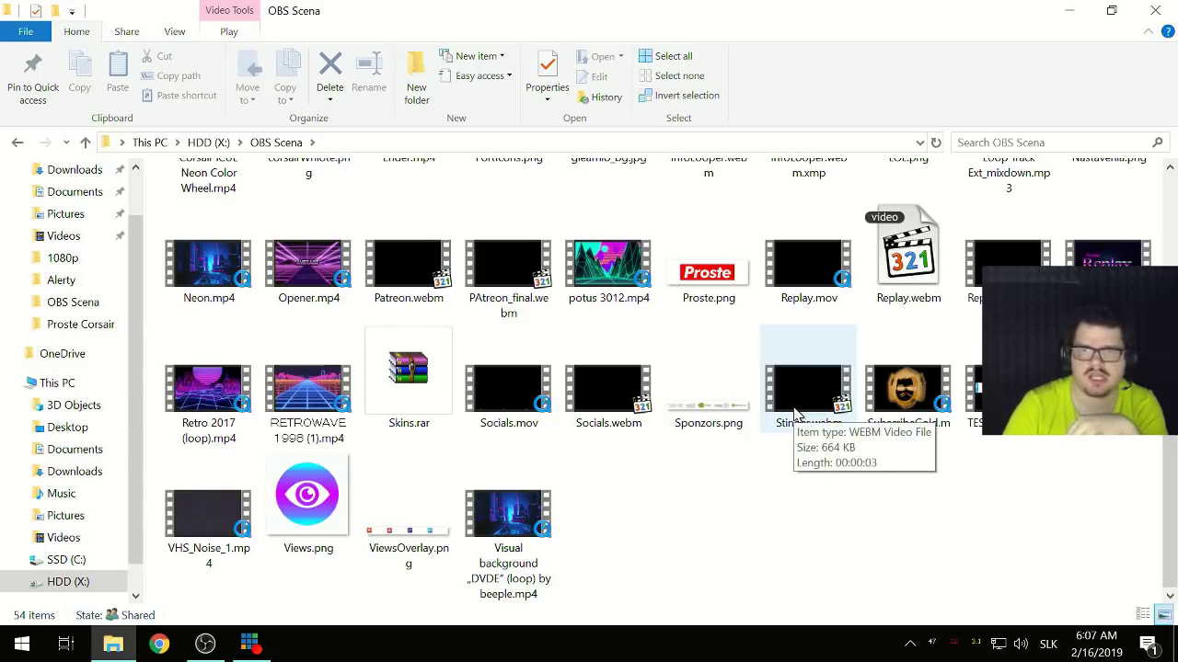
double_click(797, 414)
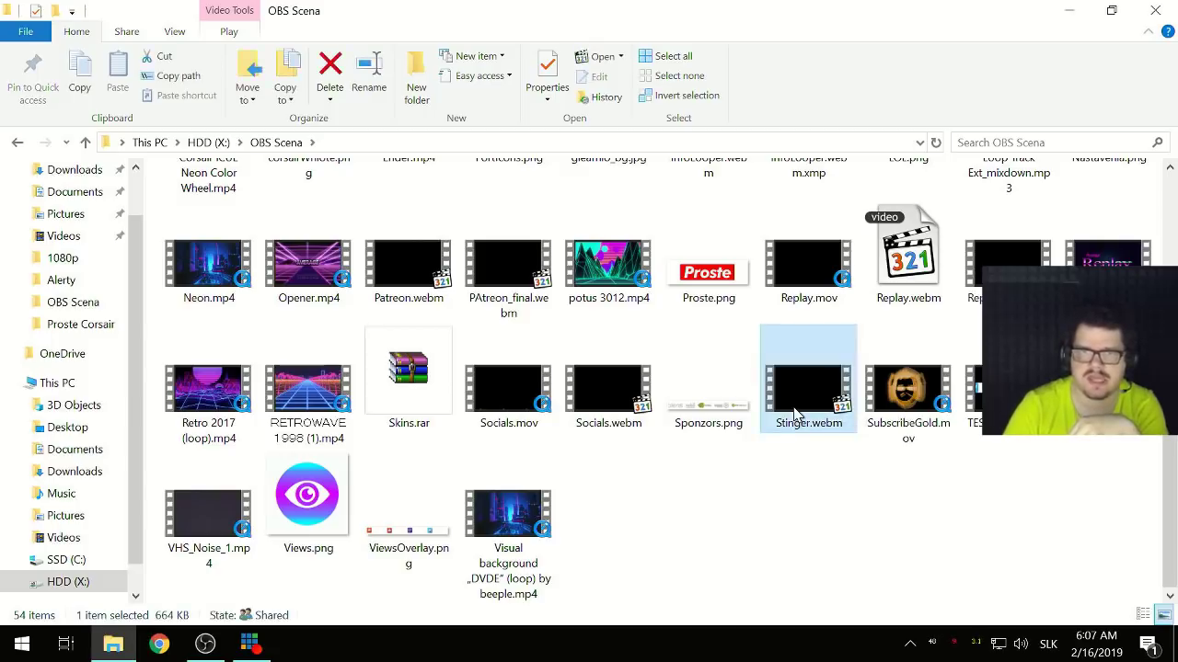
click(633, 509)
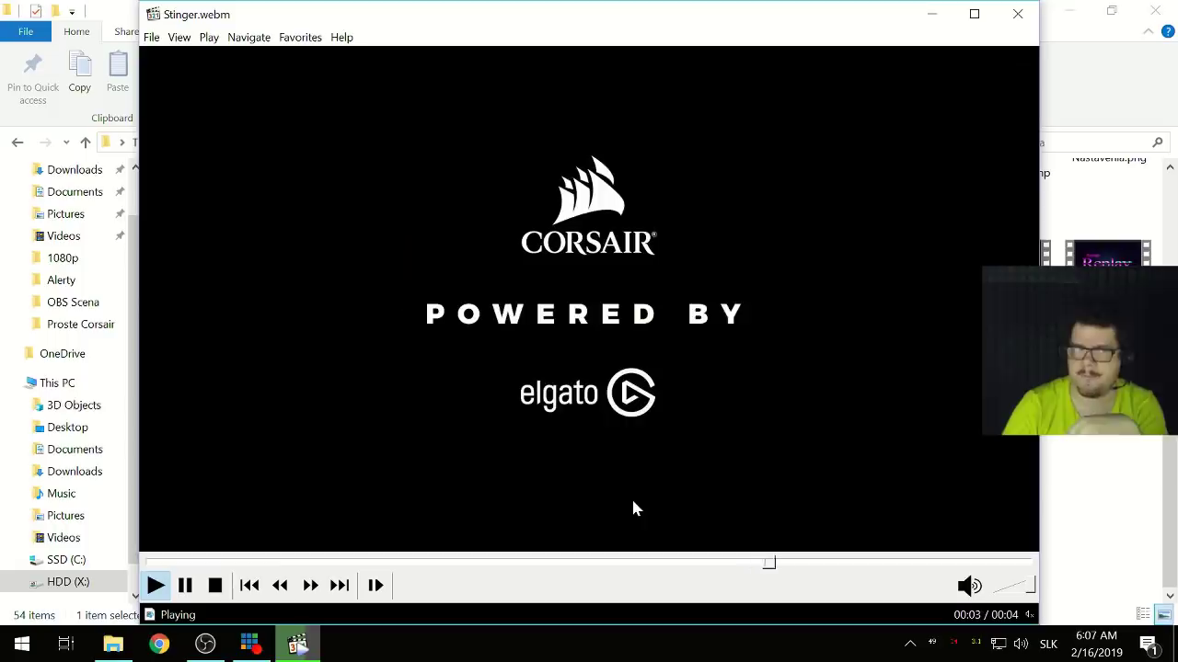
click(1019, 20)
- Back in OBS, add a new Stinger scene transition named Stinger
click(206, 644)
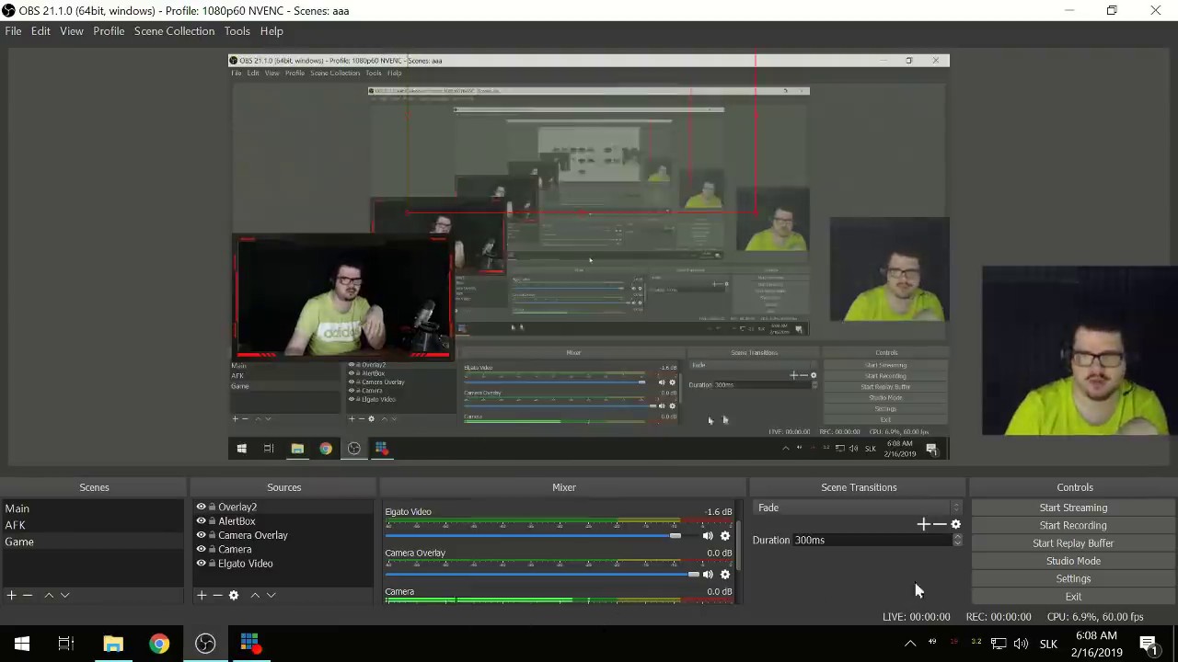
click(799, 508)
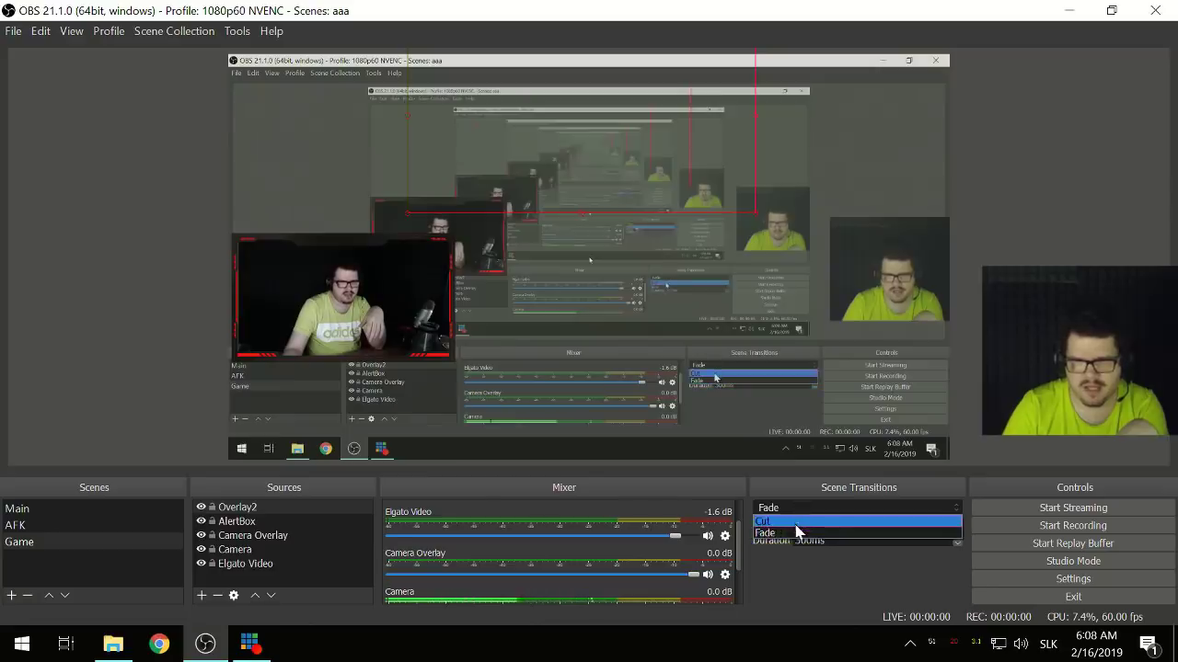
click(794, 532)
click(923, 524)
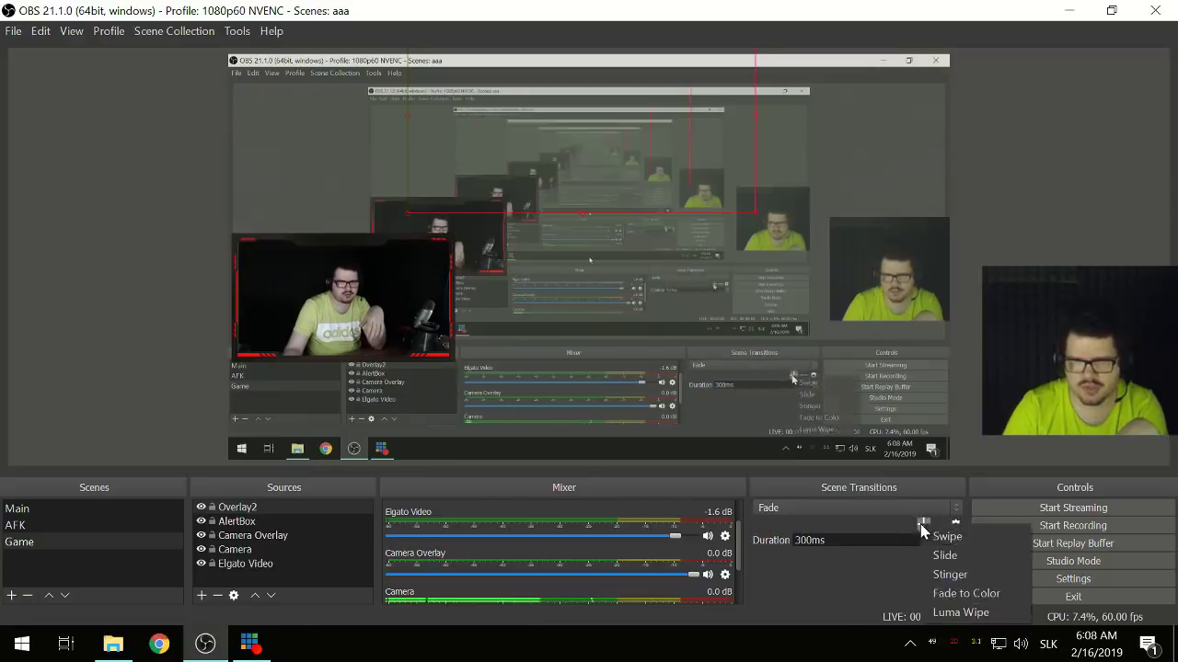
click(957, 574)
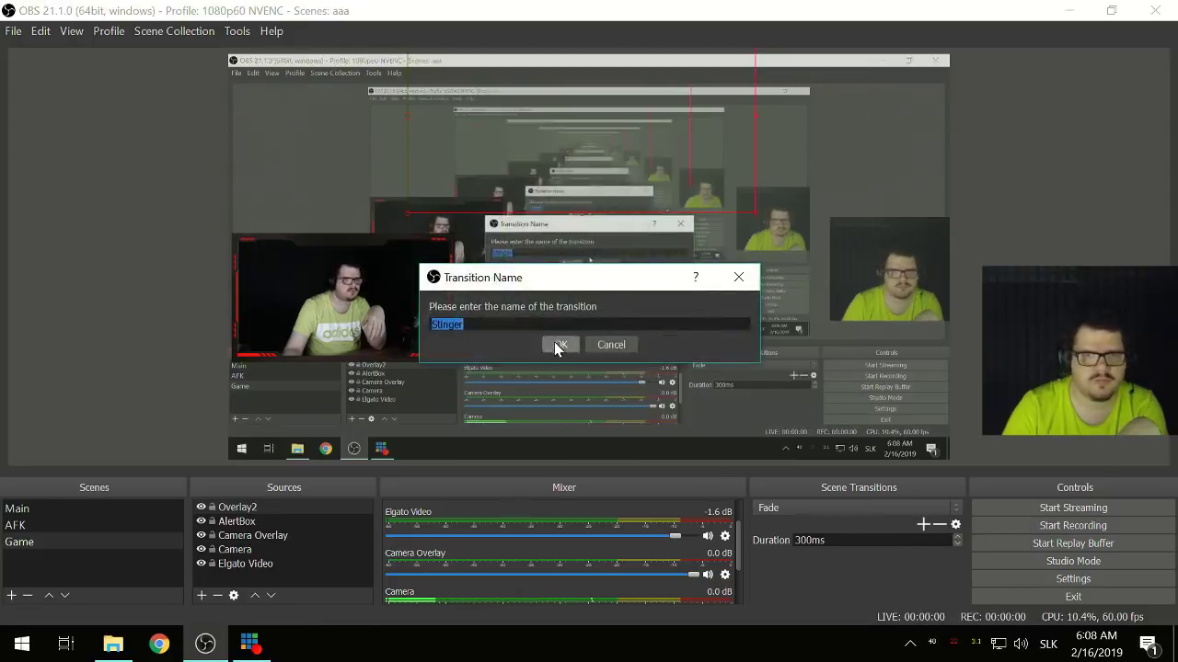
click(557, 344)
- Set the Stinger video to Stinger.webm with a 1000 ms transition point and save
click(923, 449)
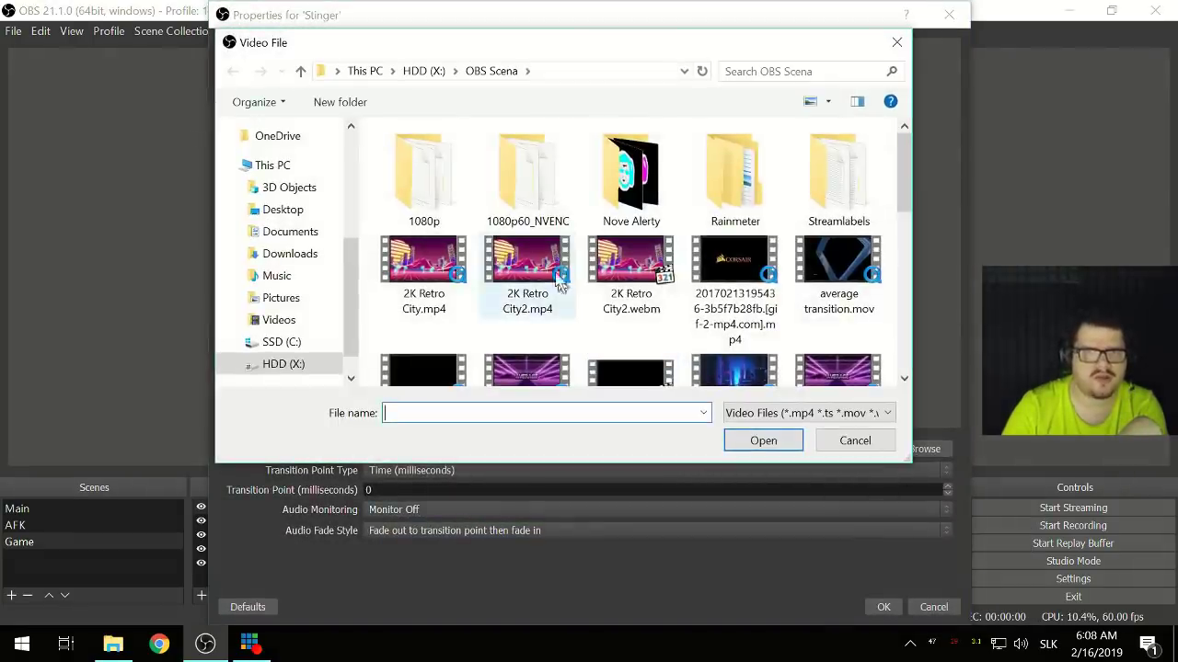
scroll(599, 333, down, 5)
scroll(600, 333, down, 1)
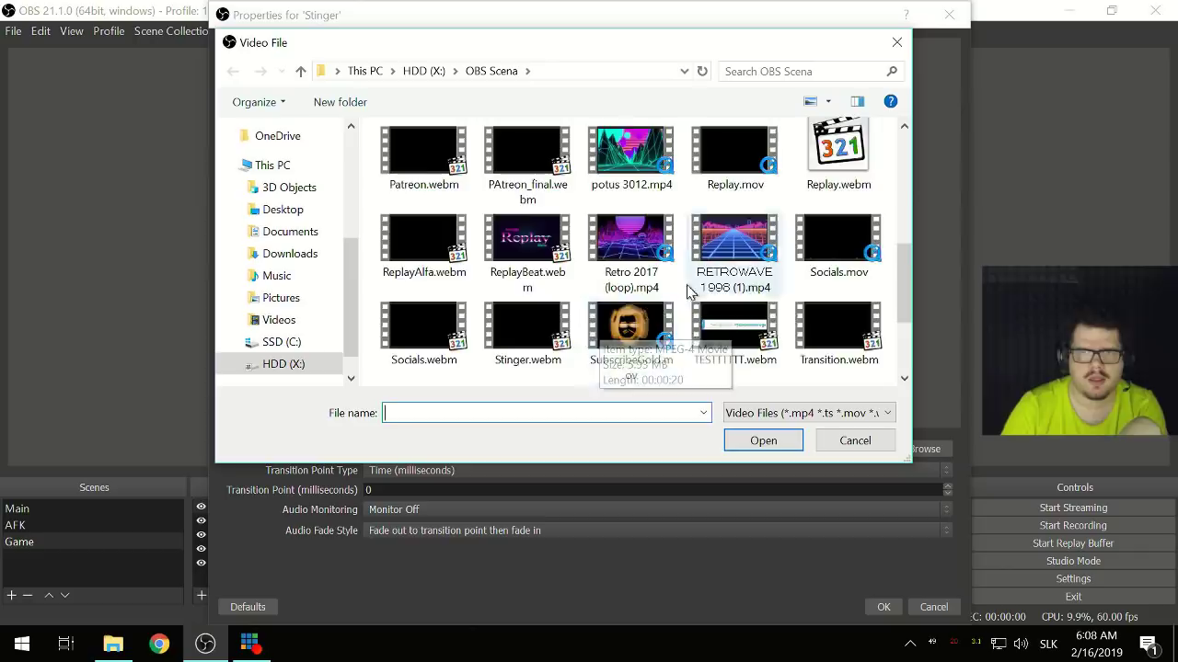
scroll(685, 290, down, 1)
click(671, 293)
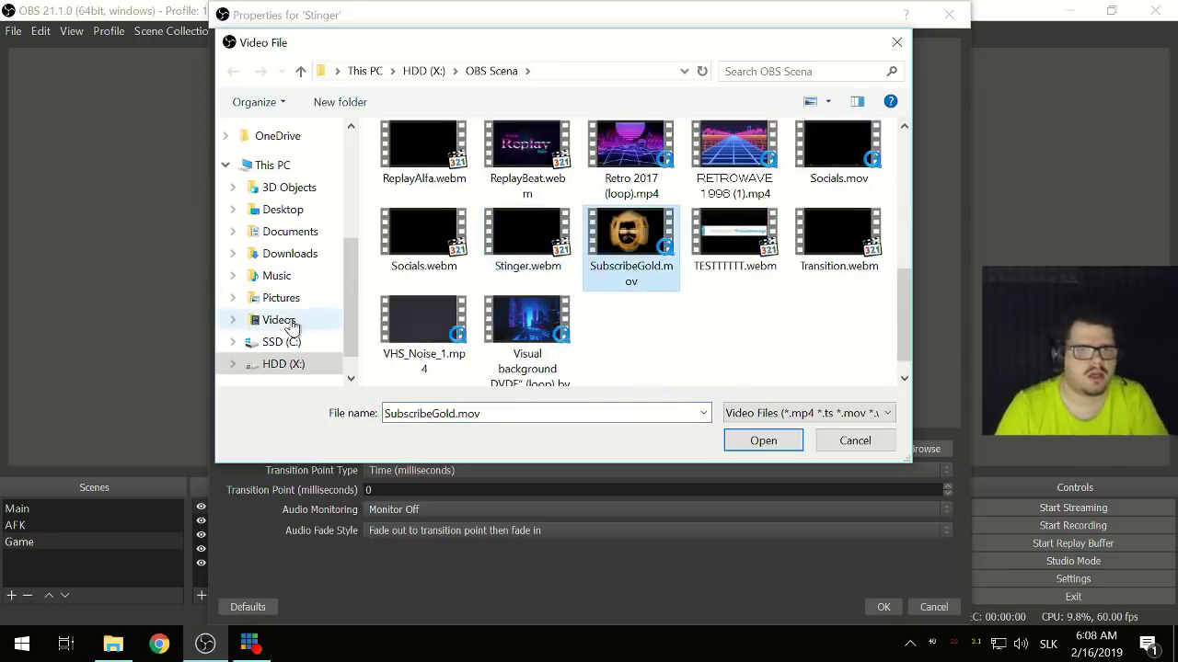
scroll(677, 338, up, 8)
scroll(677, 337, down, 3)
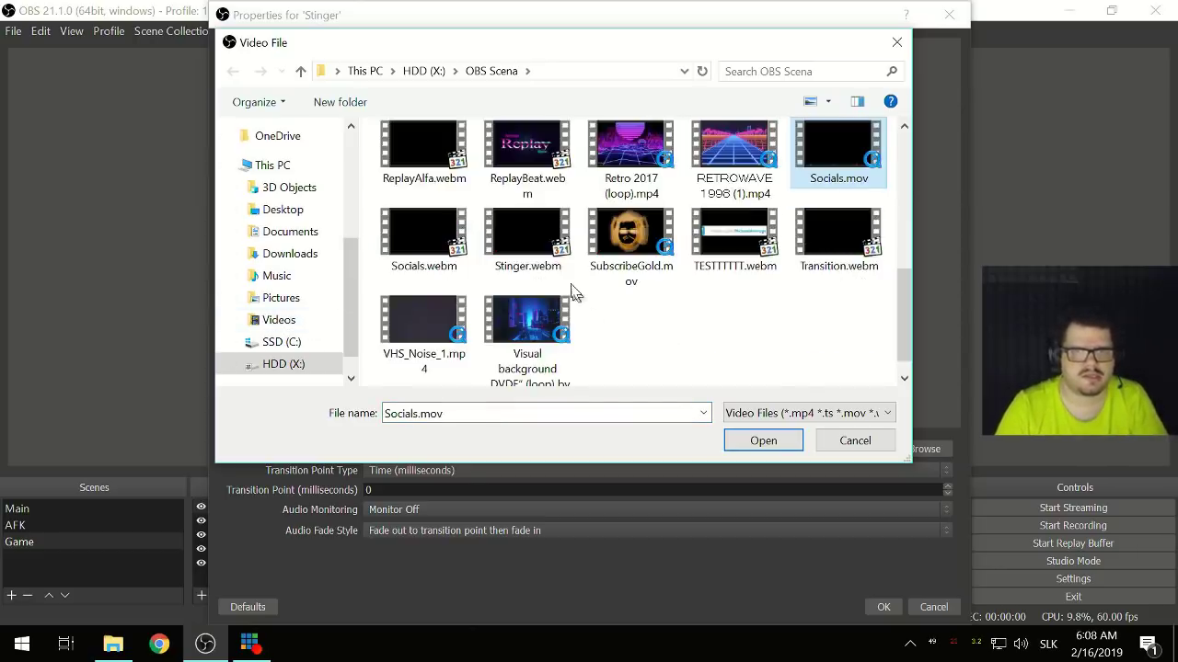
double_click(525, 258)
double_click(397, 489)
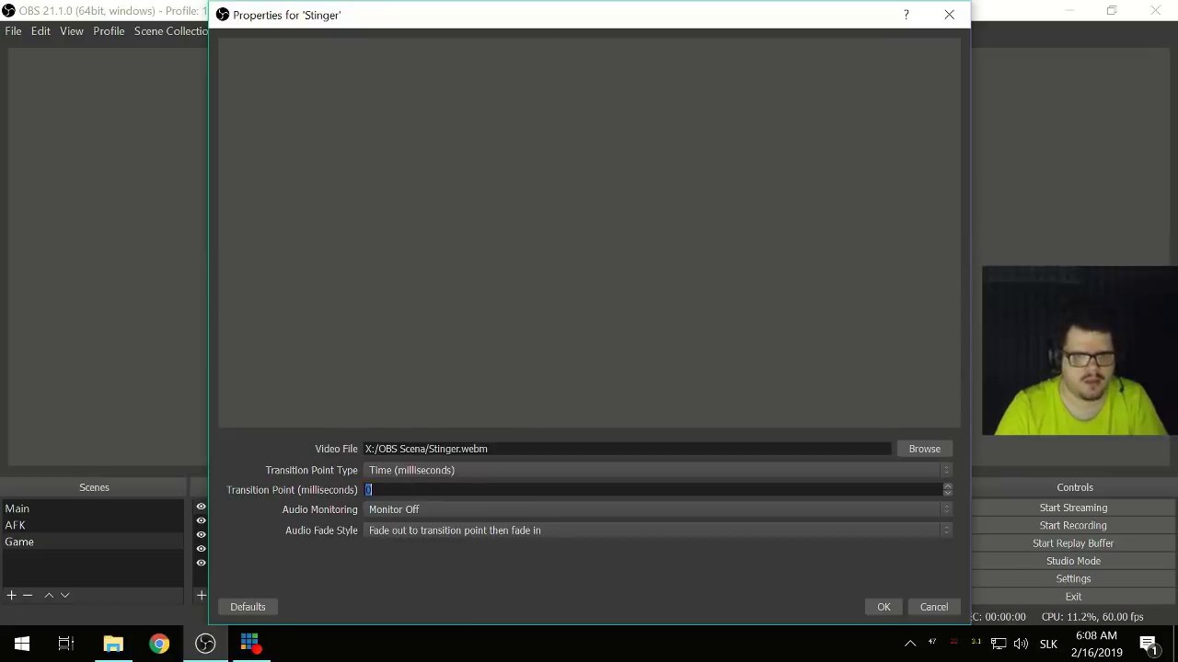
text(1000)
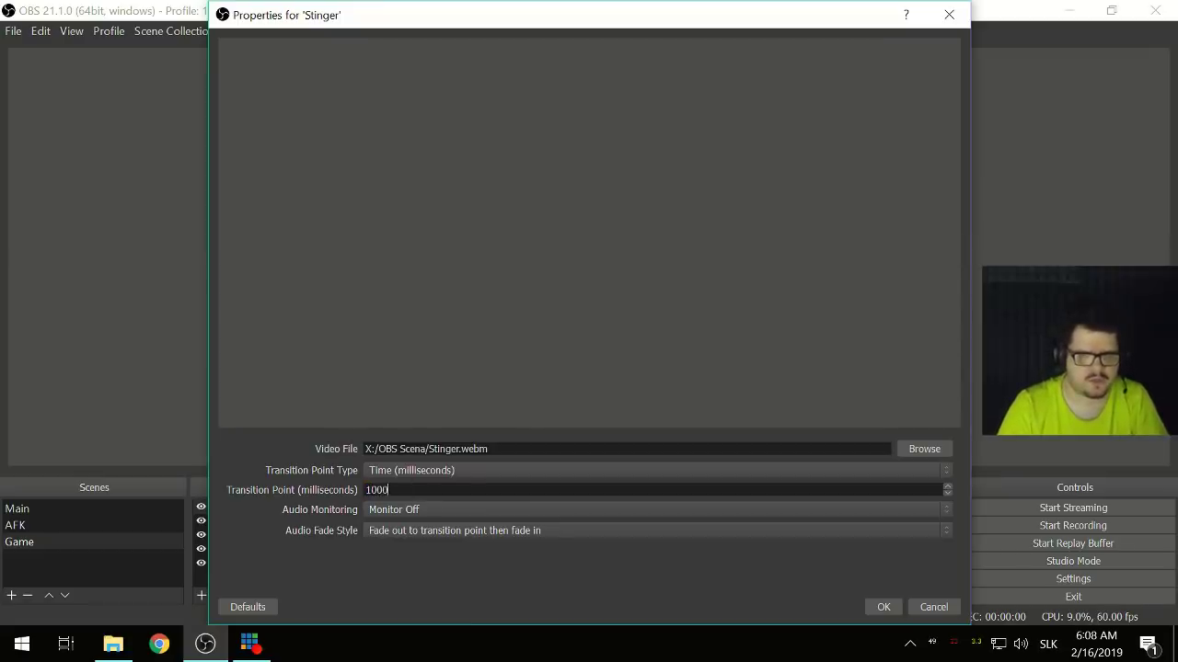
click(884, 608)
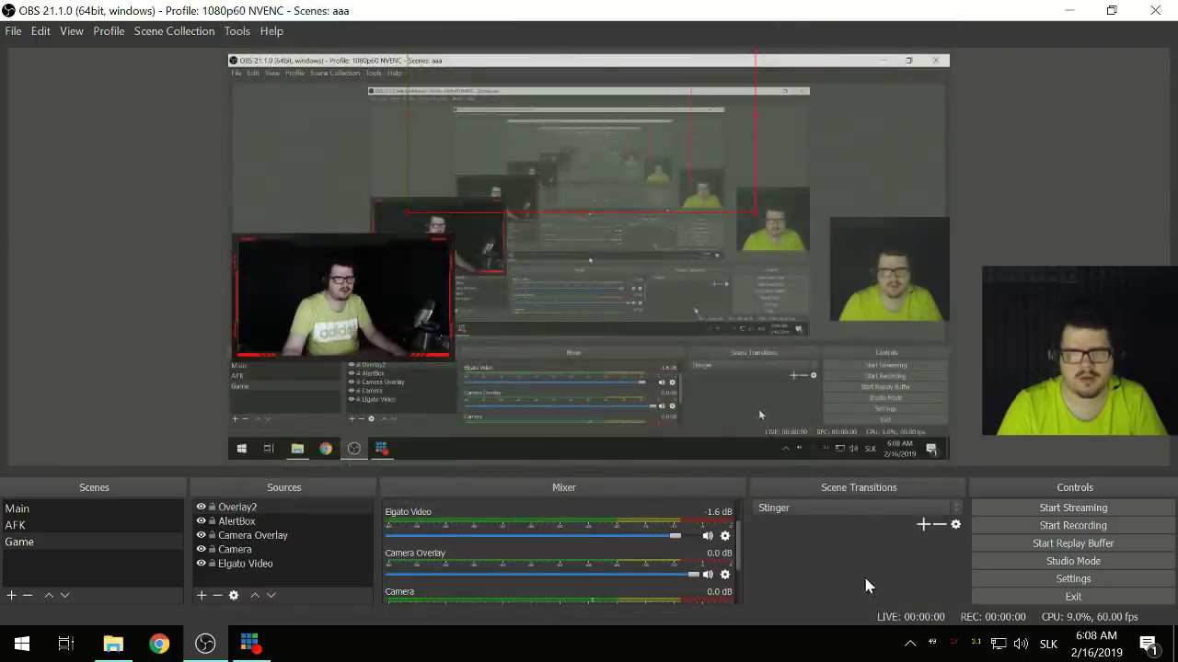
- Test the Stinger by switching to AFK, then Main, then bring File Explorer forward
click(84, 532)
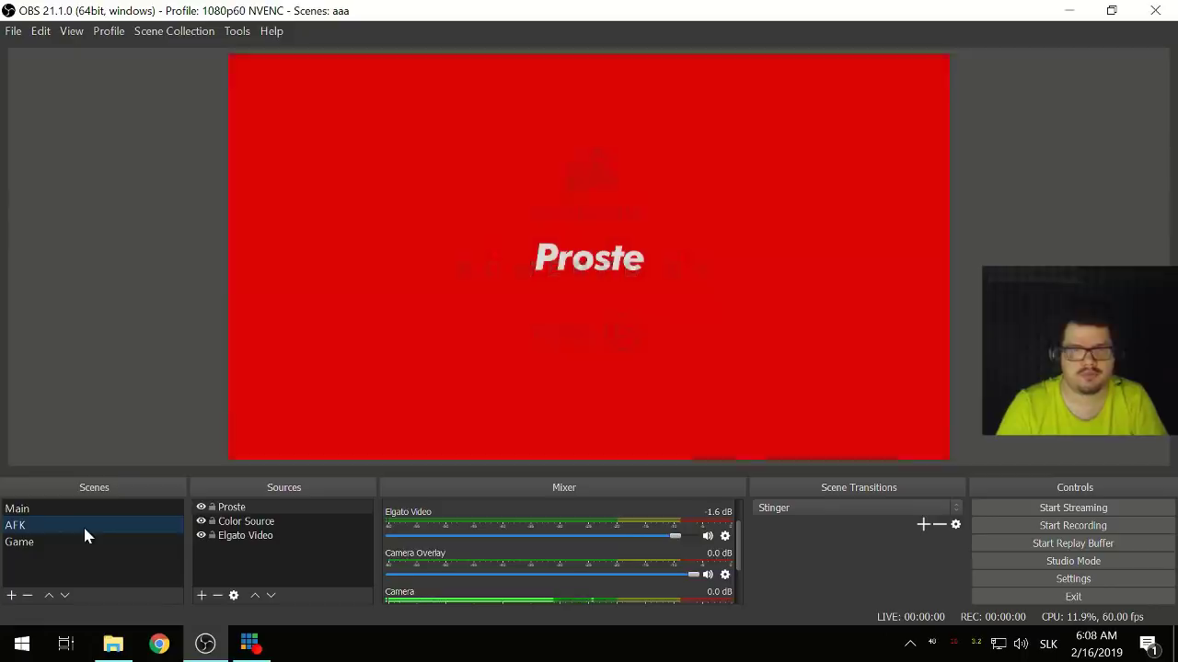
click(65, 510)
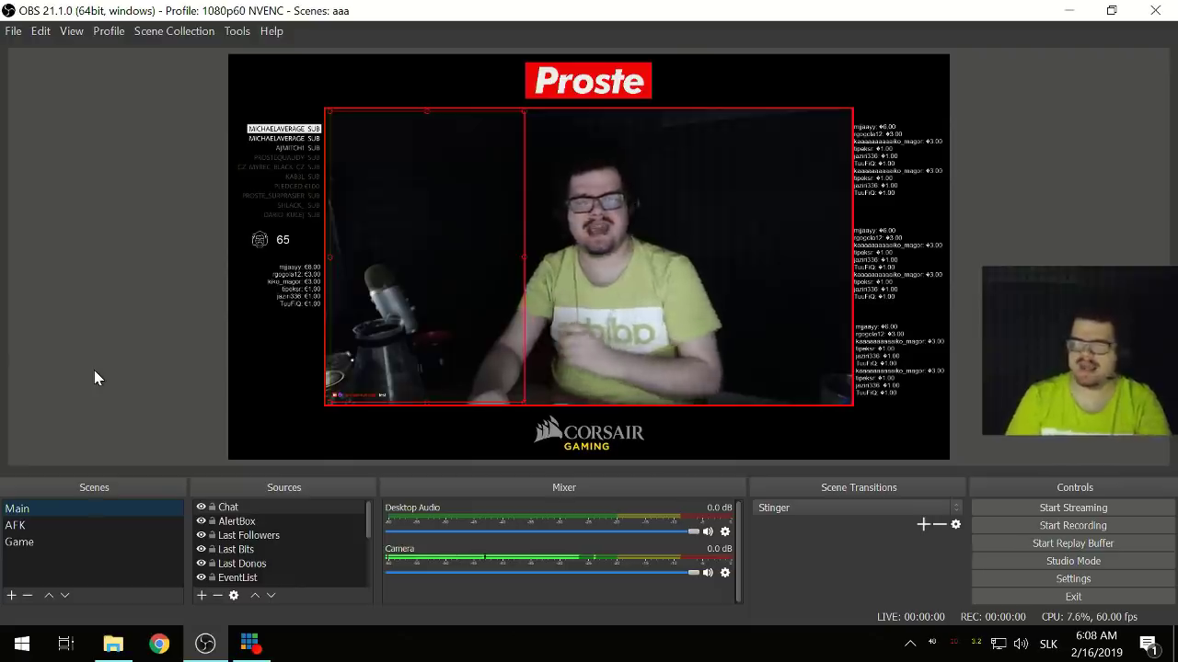
click(108, 647)
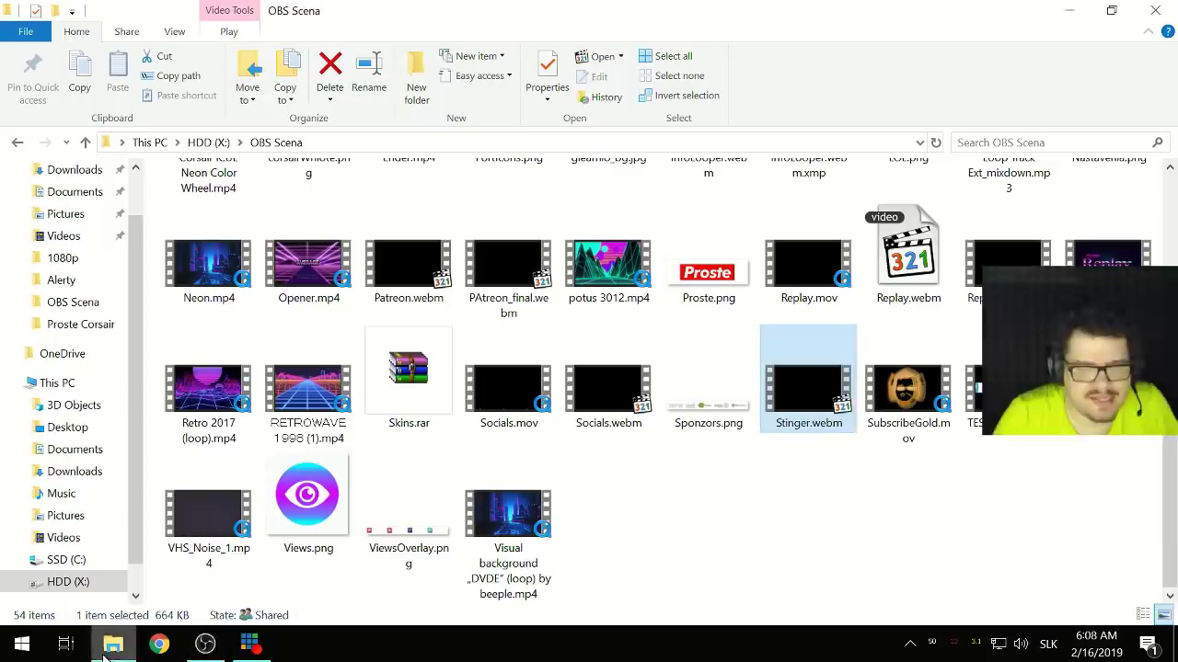
- Deselect Stinger.webm, look through the OBS Scena folder, and return to OBS Studio
click(672, 519)
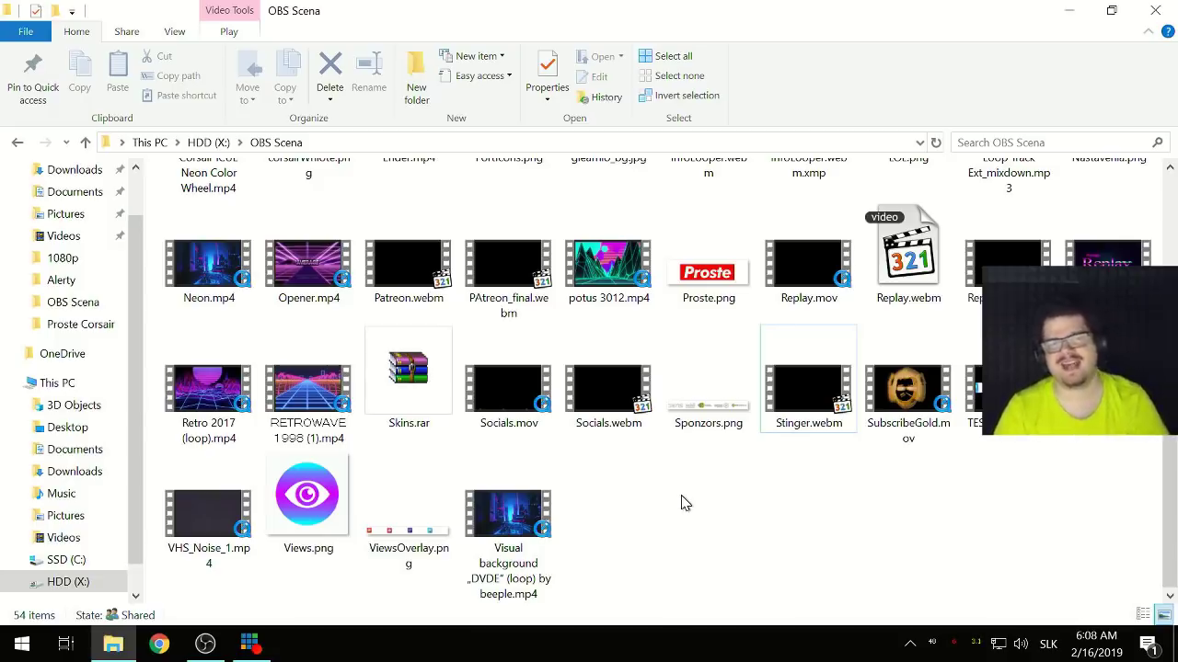
scroll(800, 311, up, 4)
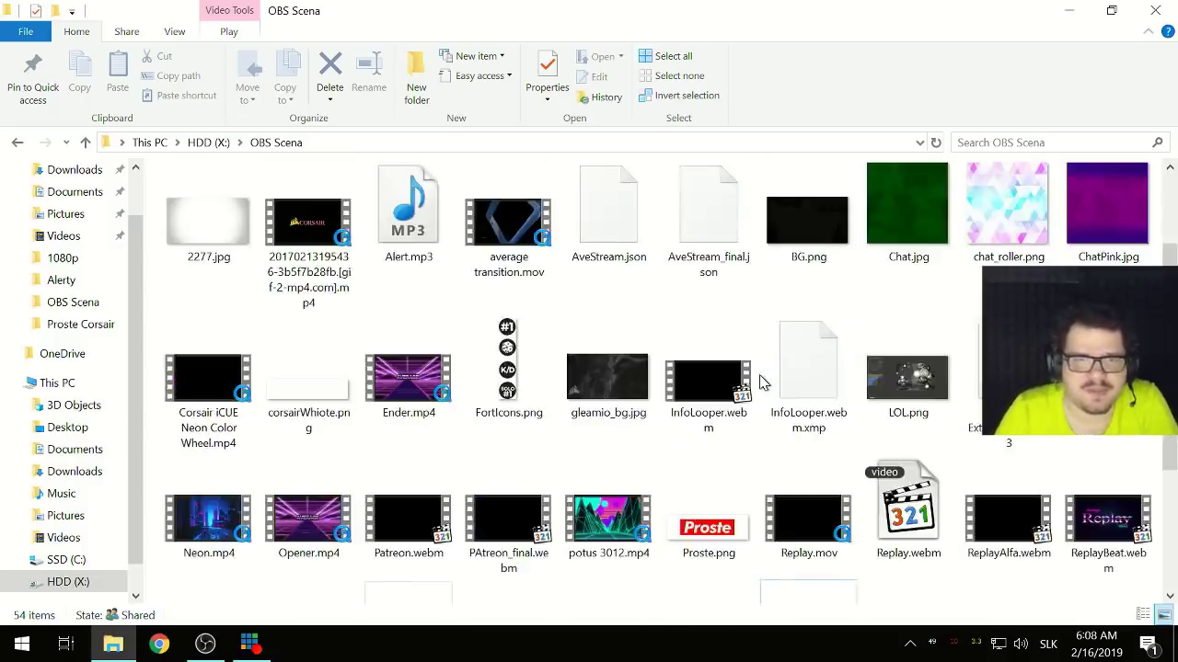
scroll(762, 382, down, 5)
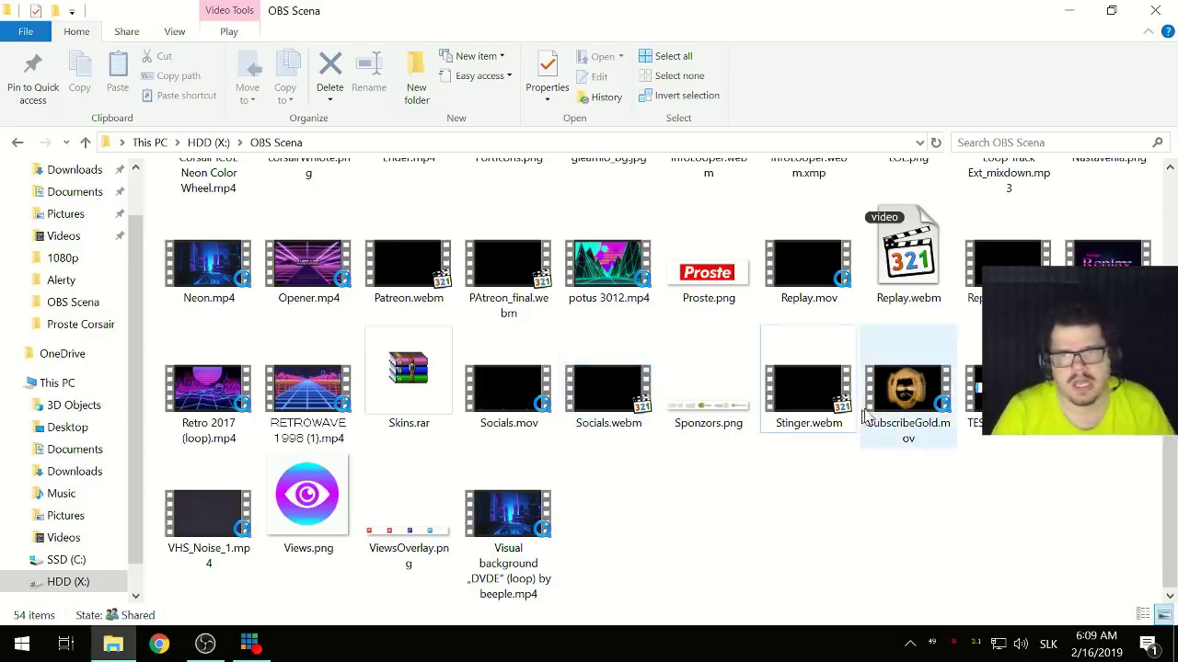
click(205, 644)
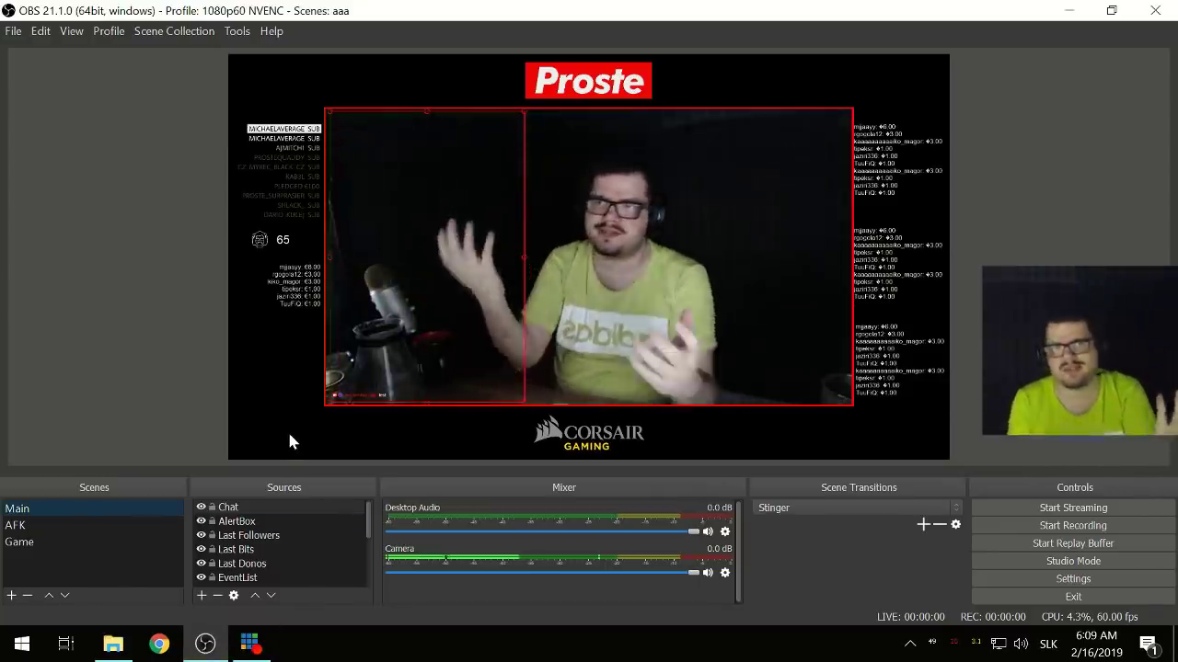